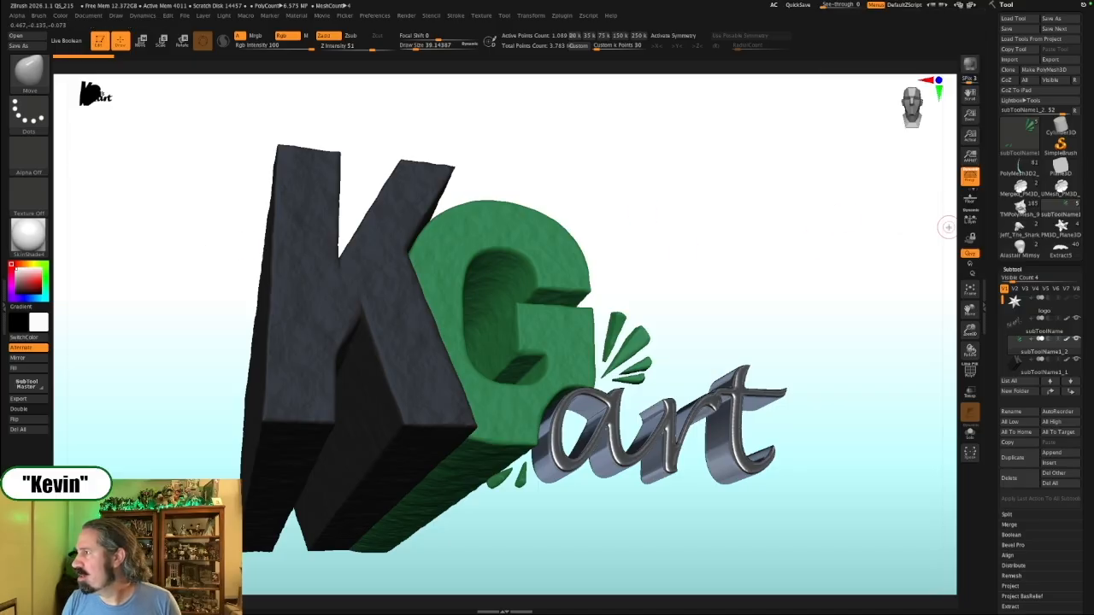
# Switch the canvas to the Jeff_The_Shark model and display it with the MatCap Gray material
pyautogui.click(1034, 230)
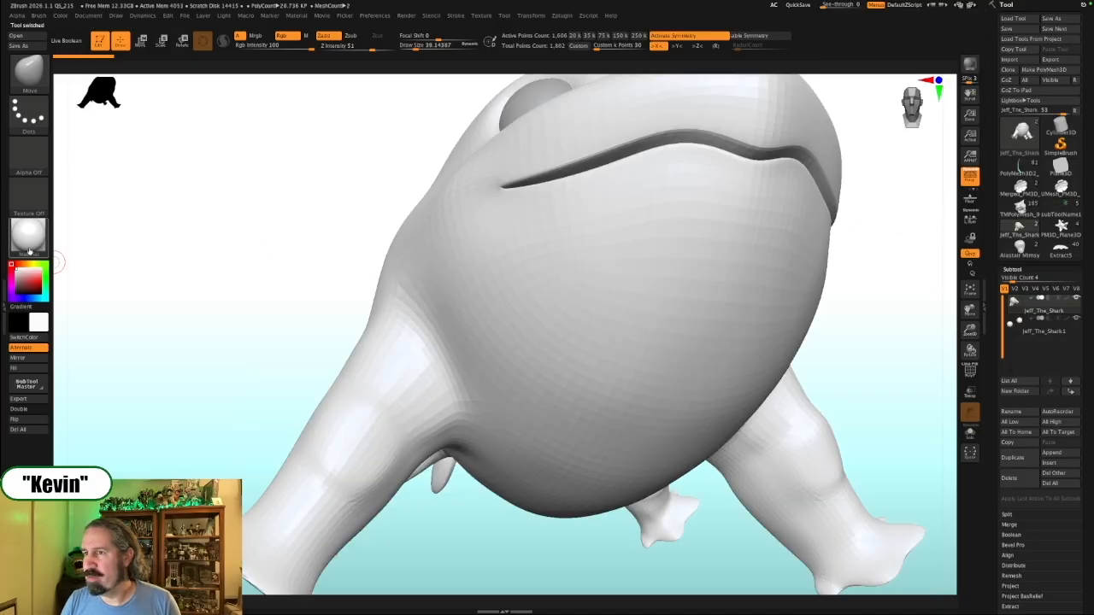
pyautogui.click(26, 248)
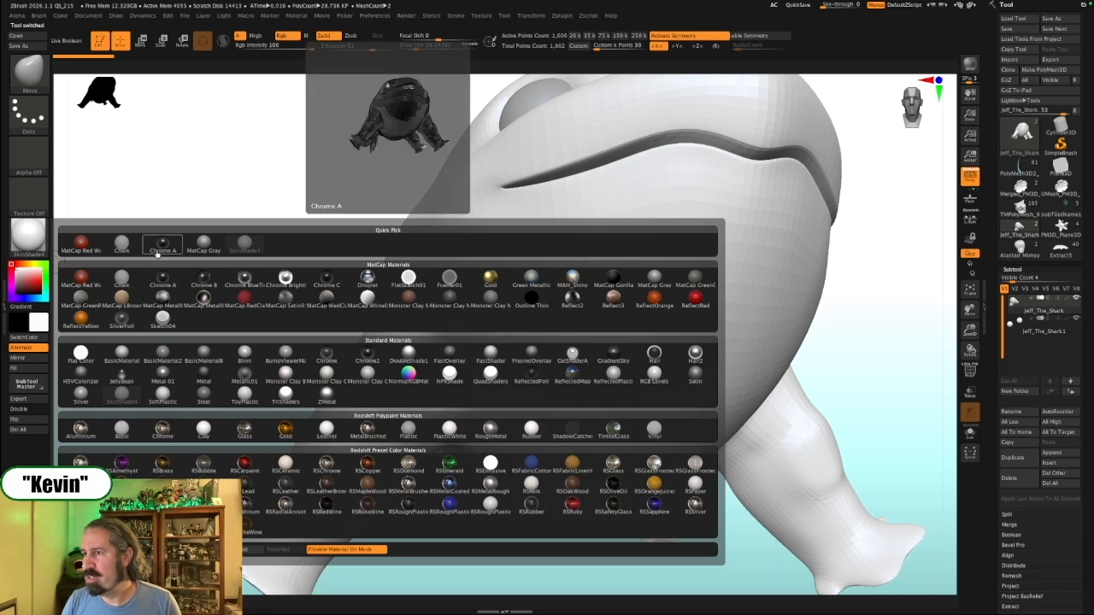
pyautogui.click(203, 243)
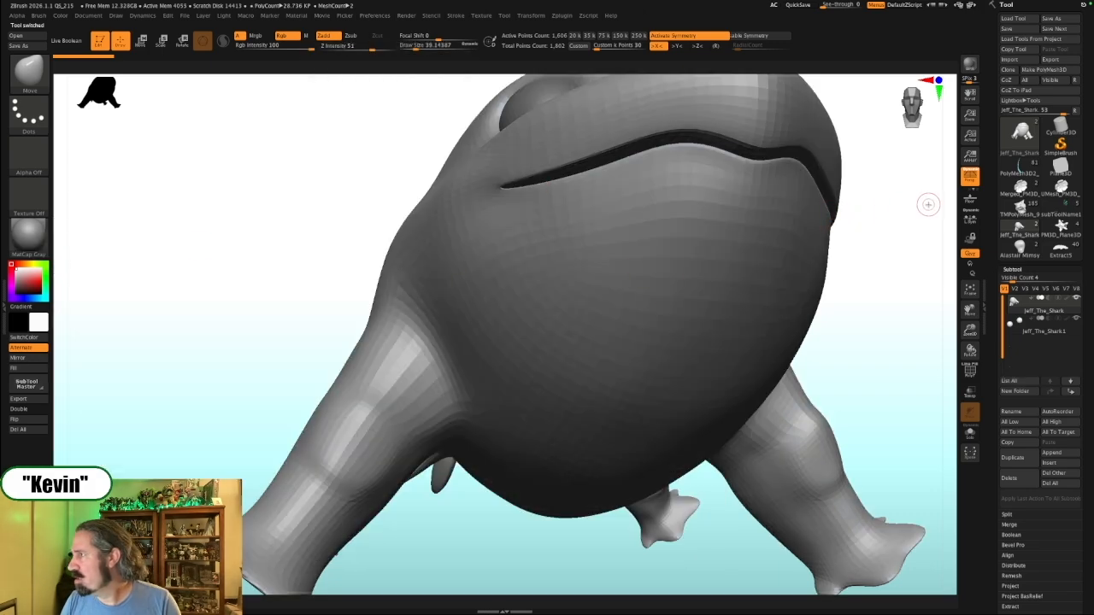
# Turn off perspective and frame the whole shark in the view
pyautogui.click(970, 176)
pyautogui.press('f')
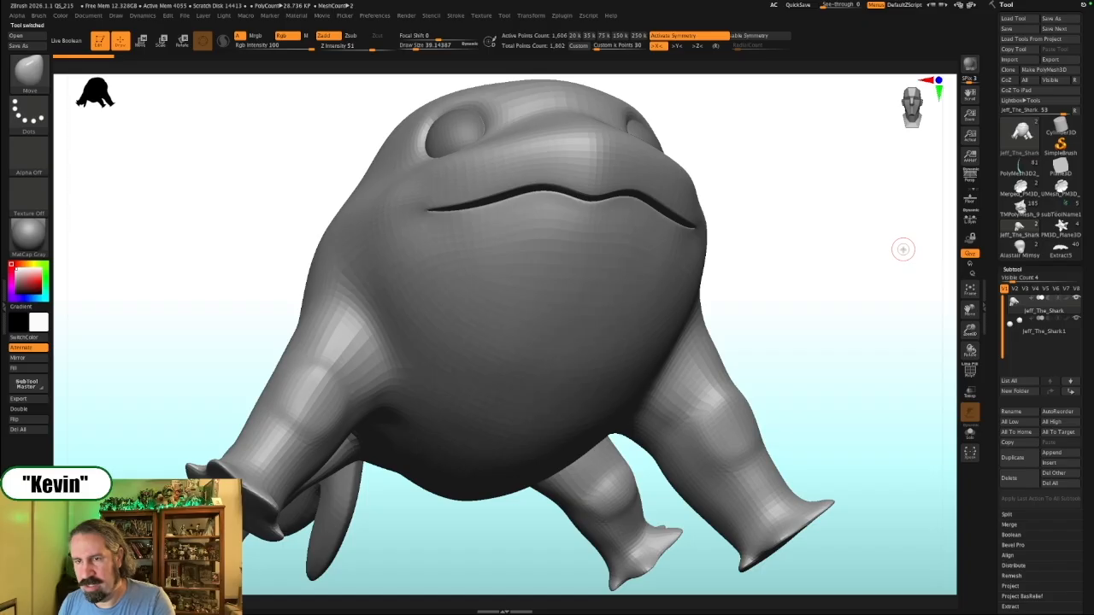
pyautogui.moveTo(820, 220); pyautogui.dragTo(741, 265)
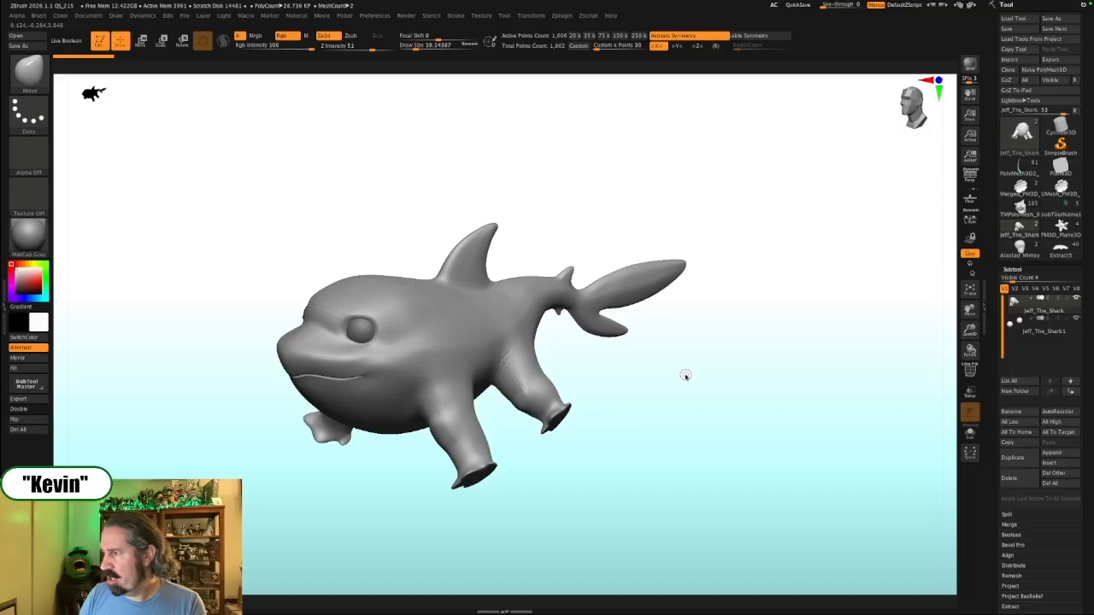
pyautogui.moveTo(681, 373); pyautogui.dragTo(737, 424)
# Show the Spotlight reference images and compare the shark's shape with them from several angles
pyautogui.hotkey('shift', 'z')
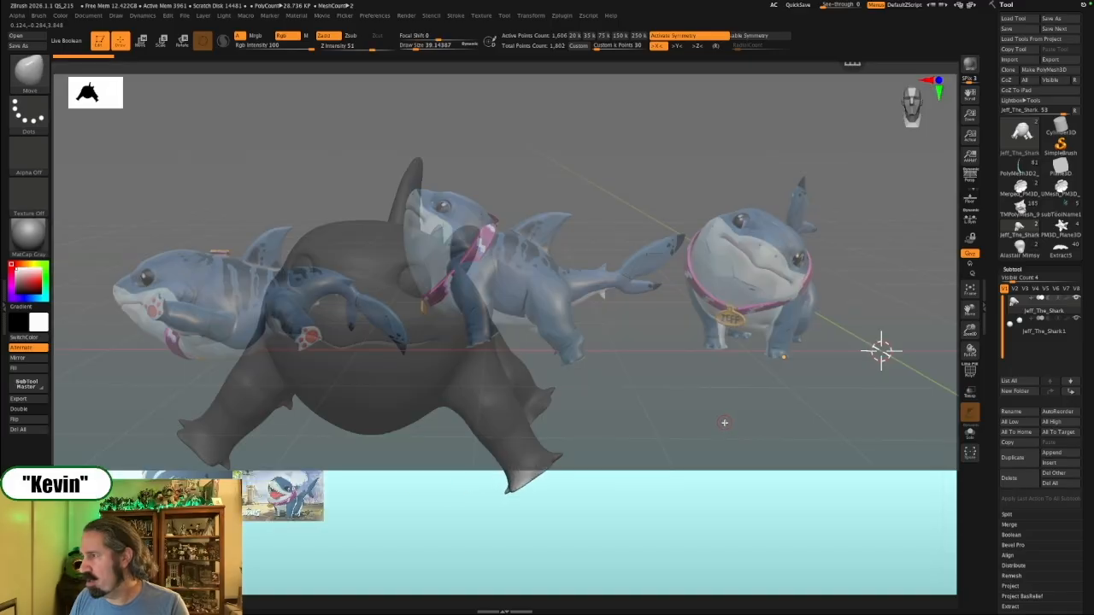
pyautogui.moveTo(699, 397)
pyautogui.mouseDown()
pyautogui.moveTo(721, 389)
pyautogui.moveTo(688, 362)
pyautogui.moveTo(859, 342)
pyautogui.moveTo(862, 315)
pyautogui.moveTo(853, 342)
pyautogui.moveTo(794, 399)
pyautogui.moveTo(781, 384)
pyautogui.moveTo(793, 404)
pyautogui.mouseUp()
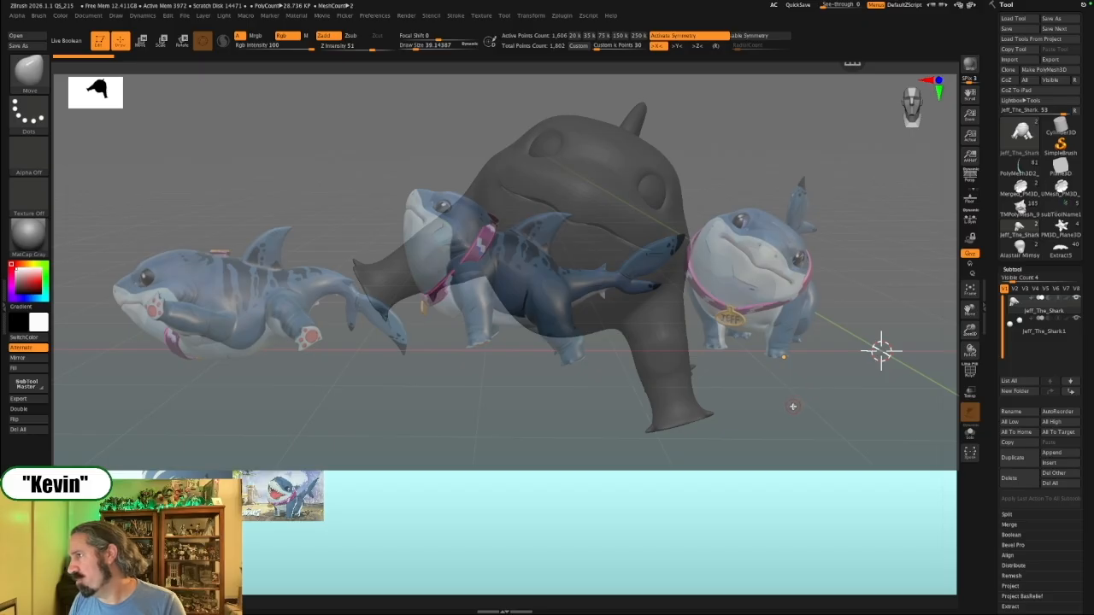
pyautogui.moveTo(792, 406); pyautogui.dragTo(766, 445)
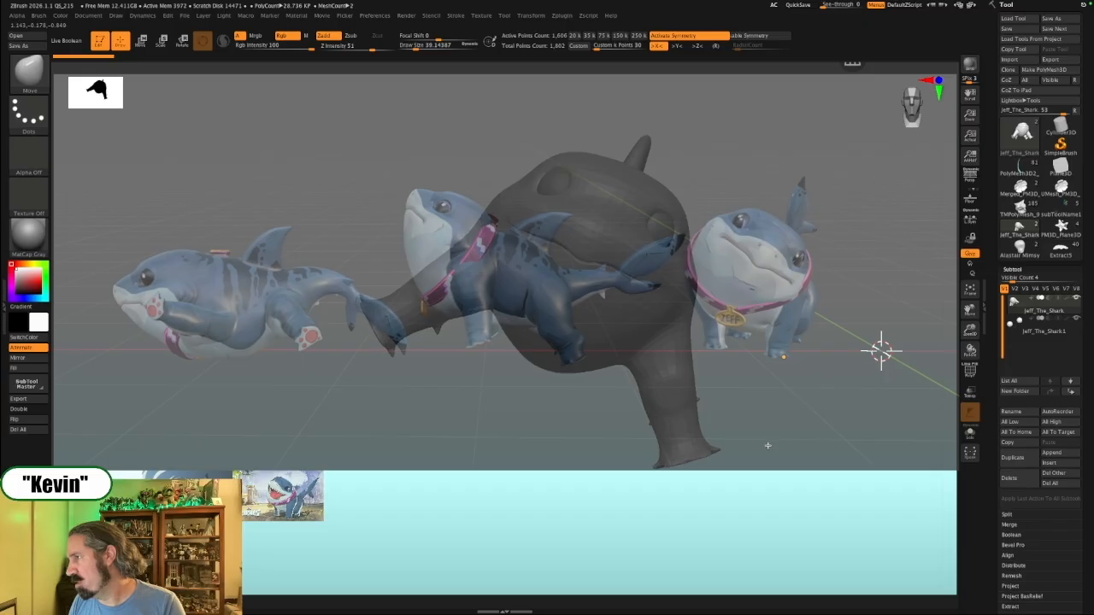
pyautogui.moveTo(770, 420)
pyautogui.mouseDown()
pyautogui.moveTo(763, 402)
pyautogui.moveTo(792, 443)
pyautogui.moveTo(783, 411)
pyautogui.moveTo(746, 431)
pyautogui.moveTo(738, 403)
pyautogui.moveTo(742, 419)
pyautogui.moveTo(773, 365)
pyautogui.moveTo(740, 390)
pyautogui.moveTo(568, 356)
pyautogui.mouseUp()
pyautogui.press('shift')
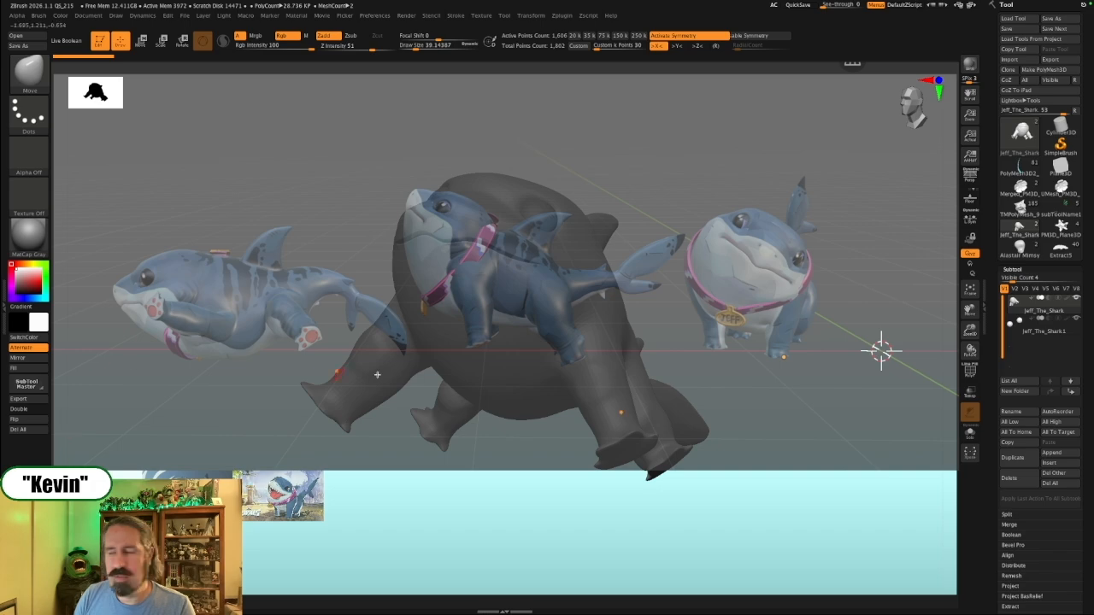
pyautogui.click(737, 410)
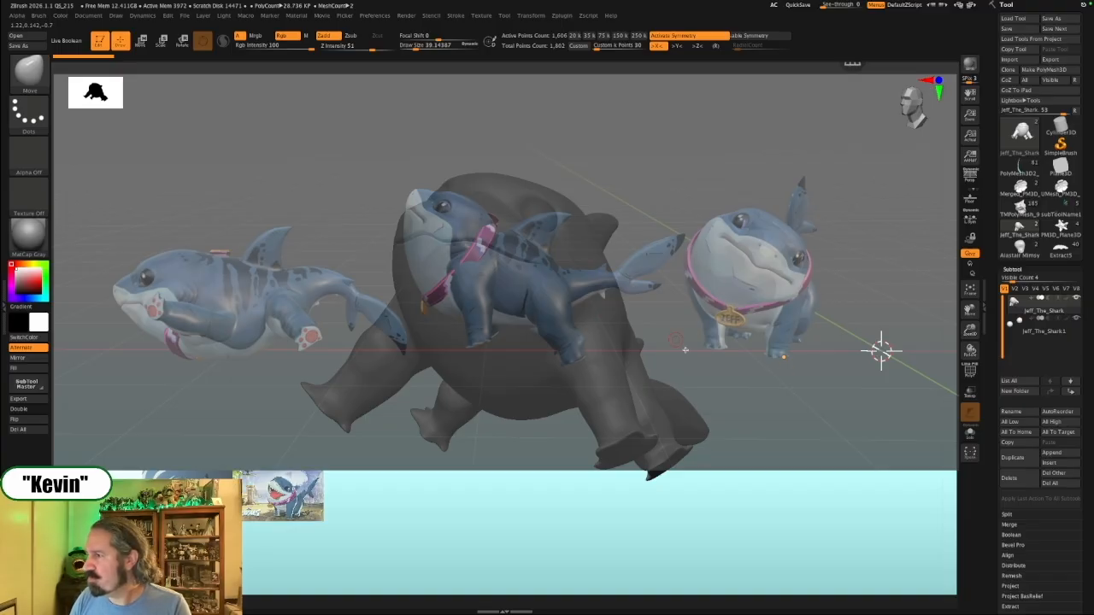
pyautogui.moveTo(728, 386)
pyautogui.mouseDown()
pyautogui.moveTo(742, 393)
pyautogui.moveTo(732, 402)
pyautogui.moveTo(747, 422)
pyautogui.moveTo(780, 444)
pyautogui.mouseUp()
pyautogui.press('shift')
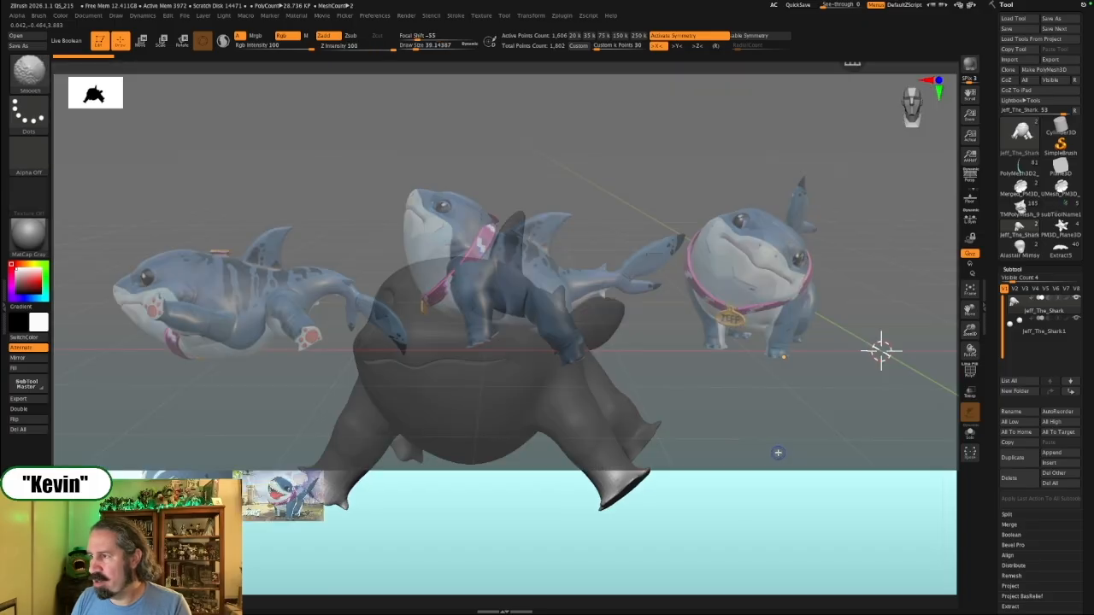
# Bring up the open-mouthed illustration as the Spotlight reference and place the shark beside it for comparison
pyautogui.hotkey('alt', 's')
pyautogui.press('z')
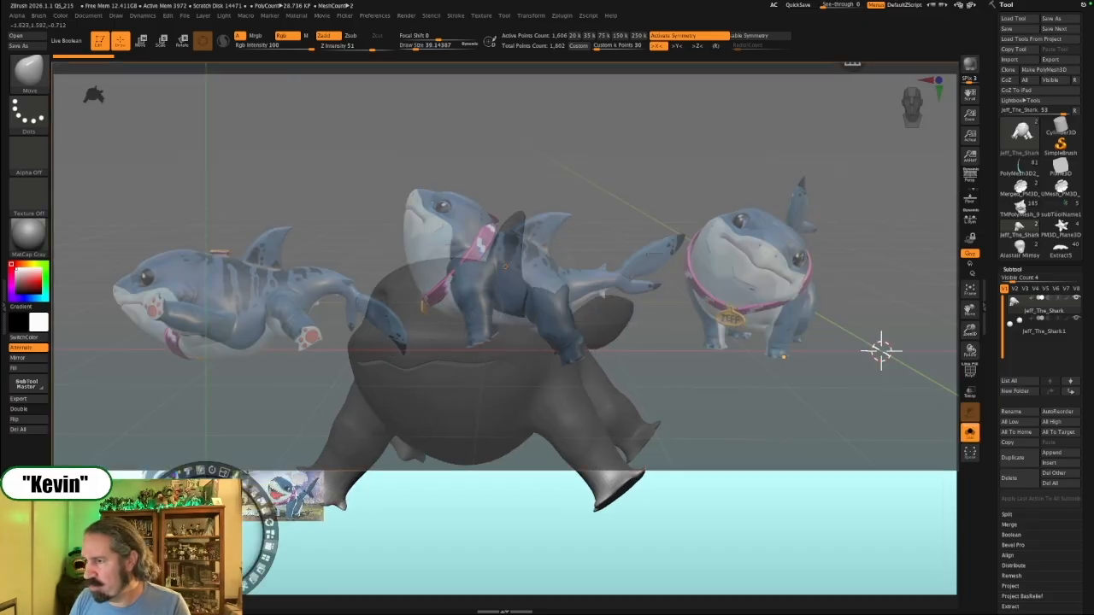
pyautogui.click(363, 506)
pyautogui.moveTo(688, 384); pyautogui.dragTo(418, 394)
pyautogui.press('z')
pyautogui.moveTo(726, 384)
pyautogui.keyDown('alt'); pyautogui.mouseDown()
pyautogui.moveTo(897, 379)
pyautogui.moveTo(764, 473)
pyautogui.moveTo(735, 519)
pyautogui.moveTo(650, 505)
pyautogui.moveTo(686, 516)
pyautogui.mouseUp(); pyautogui.keyUp('alt')
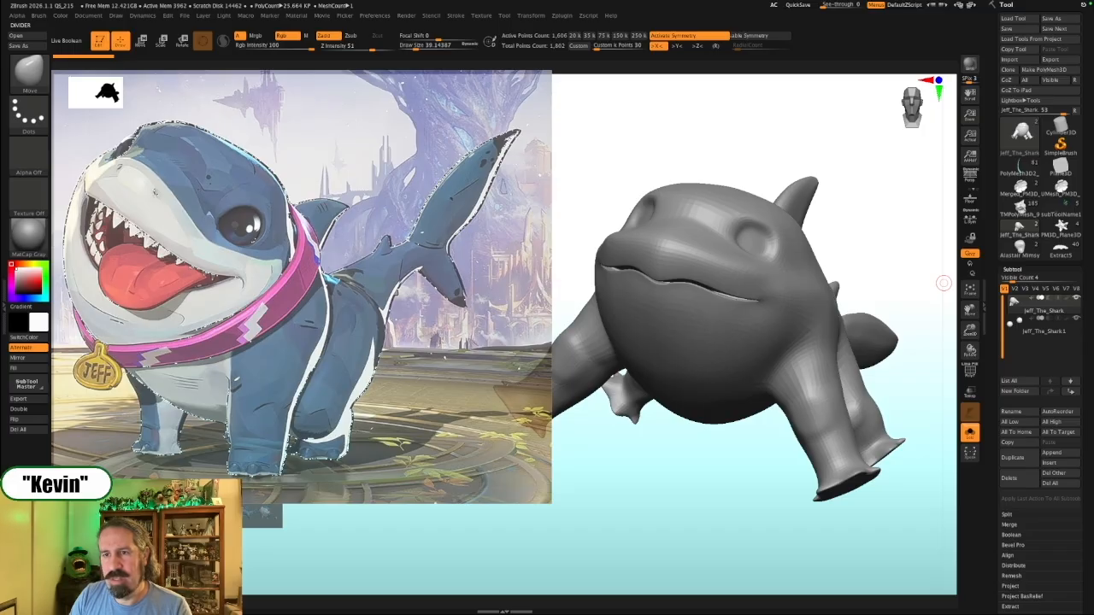
# Switch the Spotlight reference to the three-pose shark render and shift it aside so its front-facing pose sits next to the model's head
pyautogui.moveTo(659, 488); pyautogui.dragTo(552, 501)
pyautogui.hotkey('shift', 'z')
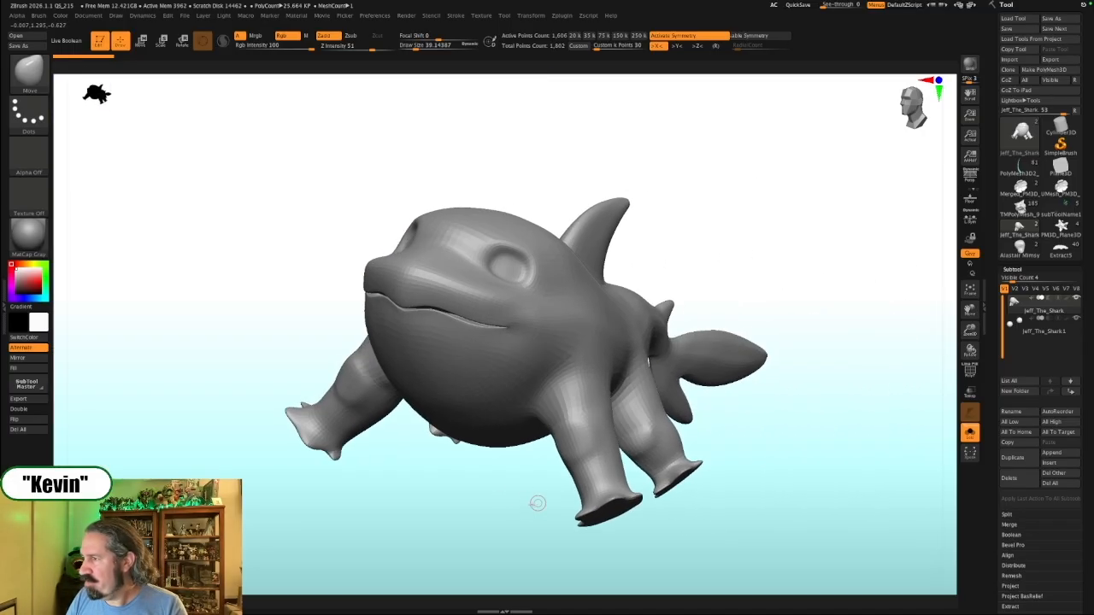
pyautogui.hotkey('shift', 'z')
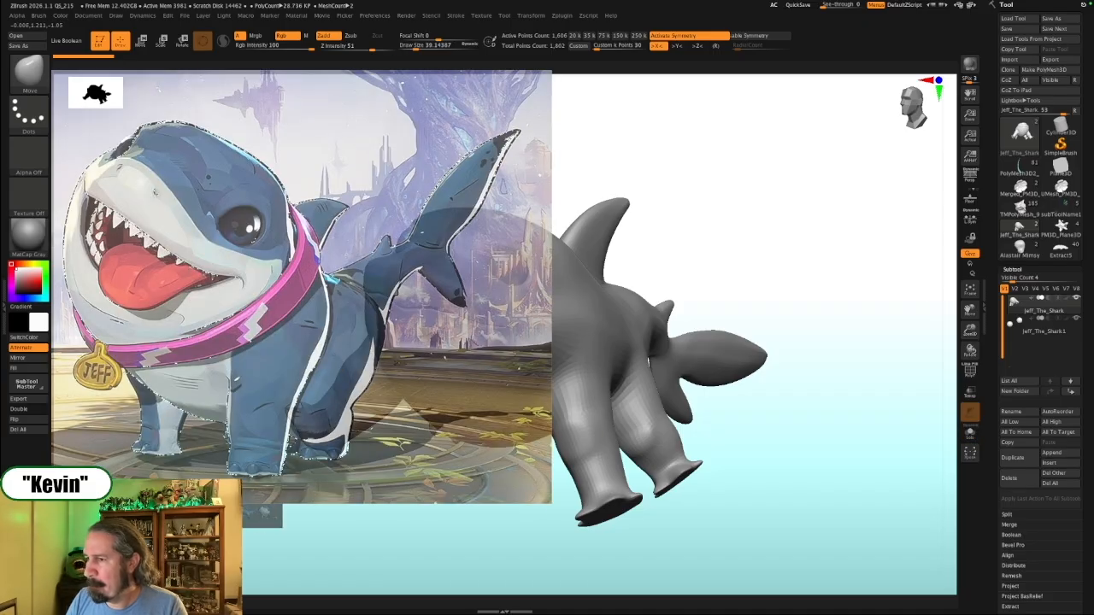
pyautogui.click(309, 530)
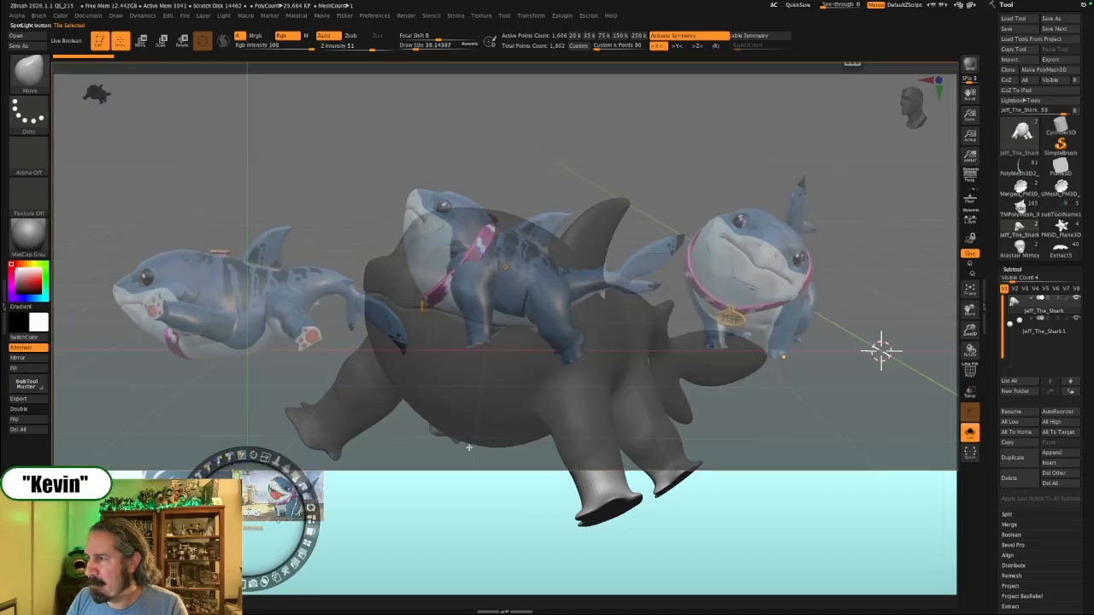
pyautogui.moveTo(838, 410); pyautogui.dragTo(472, 441)
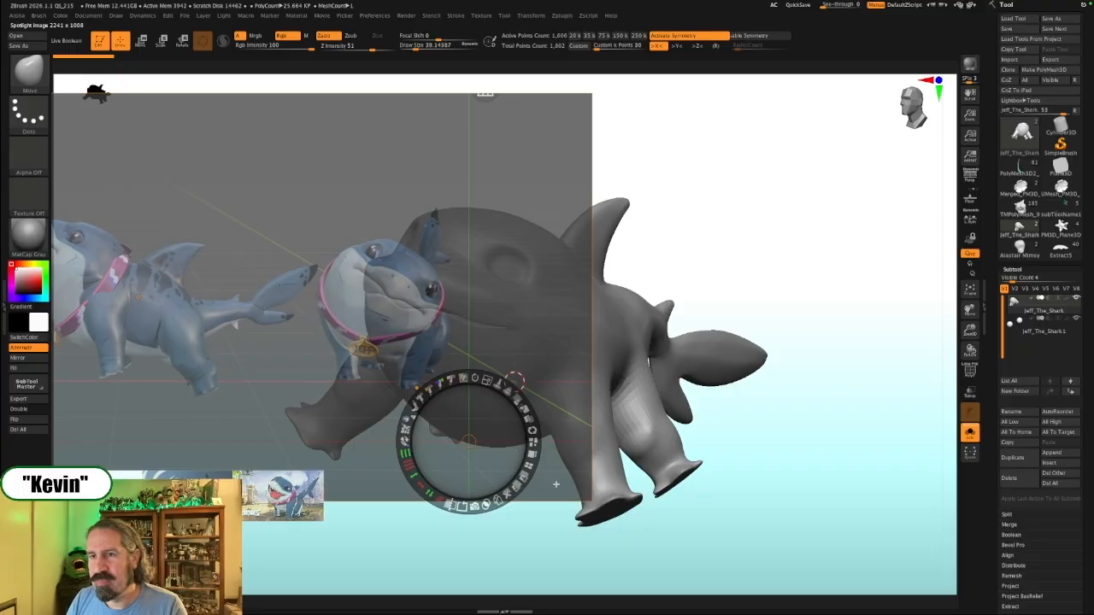
pyautogui.press('z')
pyautogui.moveTo(502, 511); pyautogui.dragTo(614, 516)
pyautogui.keyDown('alt'); pyautogui.moveTo(934, 337); pyautogui.dragTo(800, 314); pyautogui.keyUp('alt')
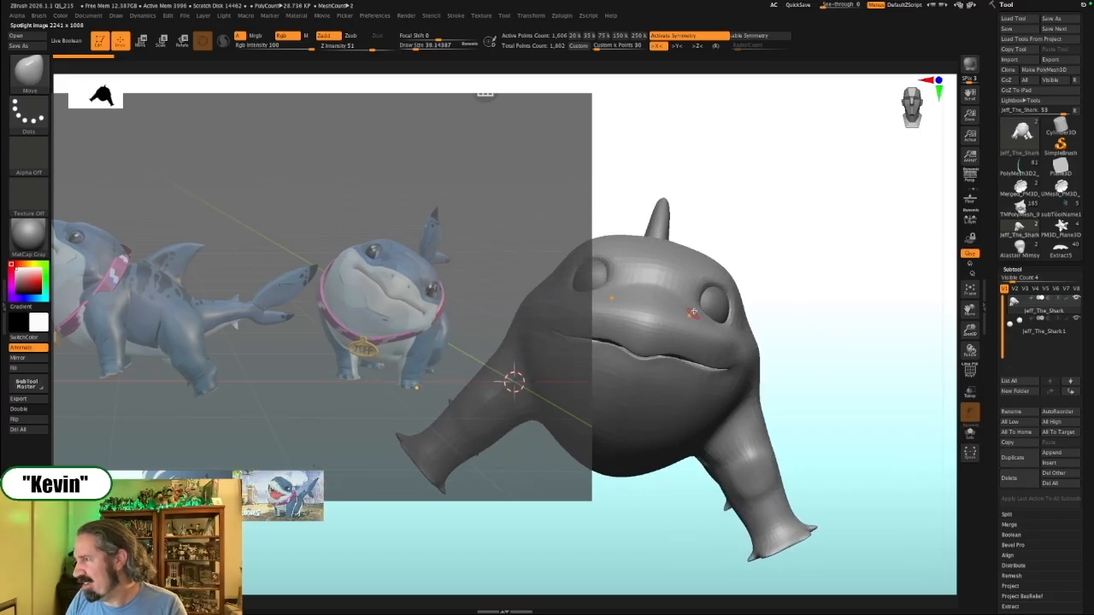
# Select the eyeball subtool, place the gizmo on one eye, and move both eyes outward along X by about 0.13
pyautogui.moveTo(787, 298)
pyautogui.mouseDown()
pyautogui.moveTo(739, 289)
pyautogui.moveTo(848, 308)
pyautogui.moveTo(849, 344)
pyautogui.moveTo(846, 323)
pyautogui.moveTo(766, 305)
pyautogui.mouseUp()
pyautogui.press('s')
pyautogui.press('s')
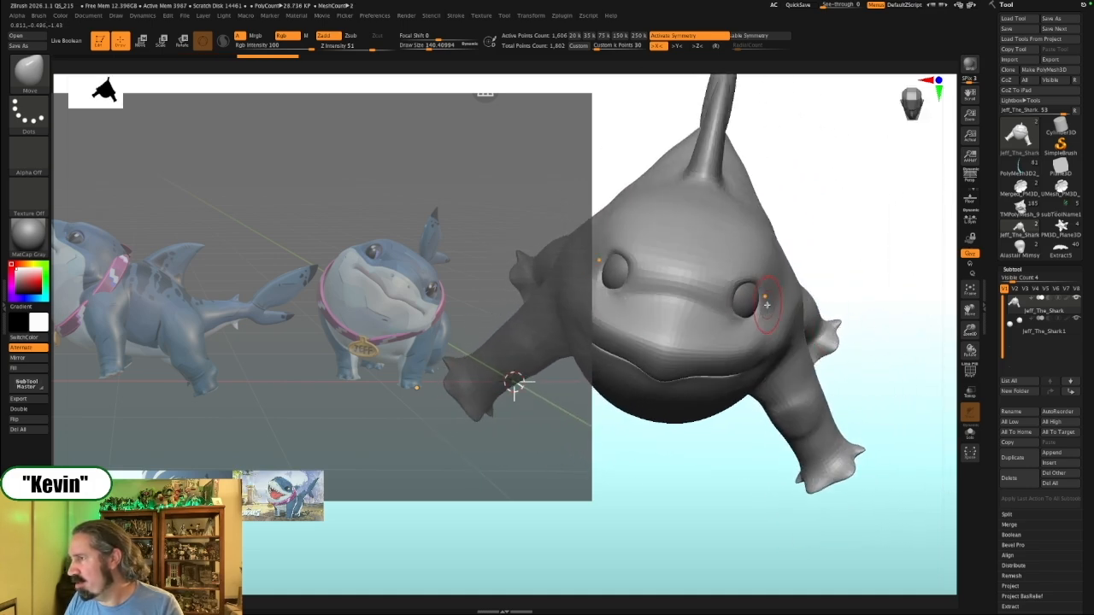
pyautogui.keyDown('alt'); pyautogui.click(767, 329); pyautogui.keyUp('alt')
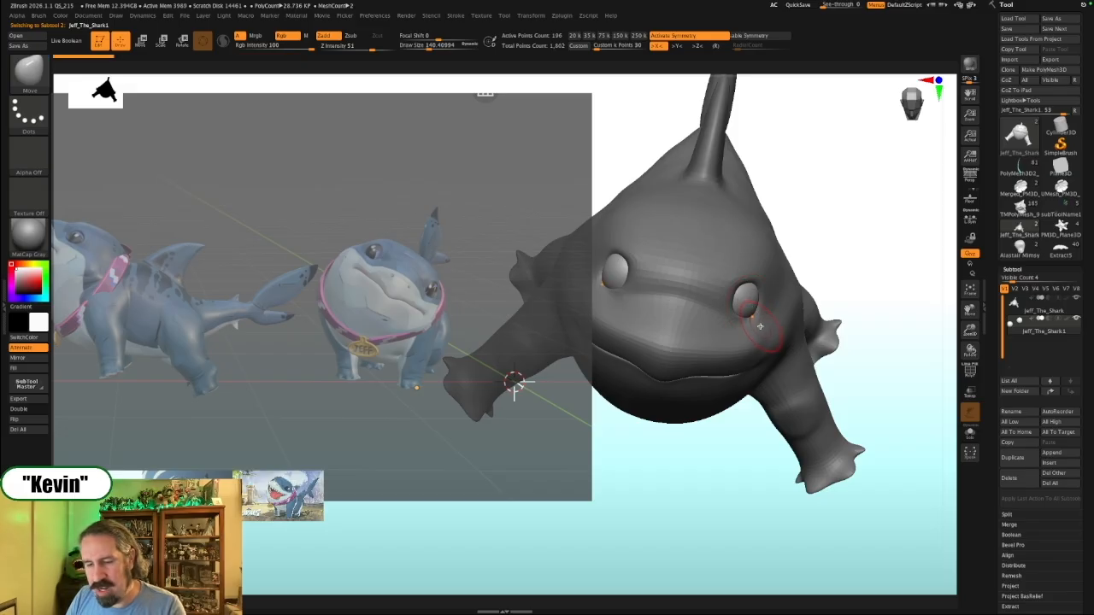
pyautogui.press('w')
pyautogui.keyDown('shift'); pyautogui.moveTo(884, 305); pyautogui.dragTo(920, 260); pyautogui.keyUp('shift')
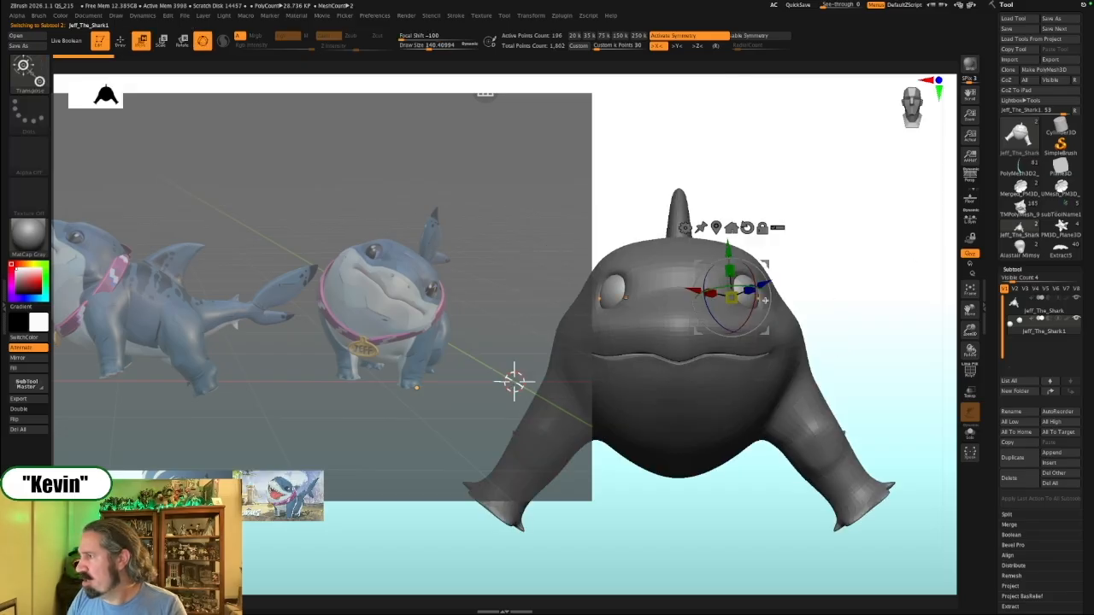
pyautogui.keyDown('alt'); pyautogui.moveTo(766, 265); pyautogui.dragTo(883, 174); pyautogui.keyUp('alt')
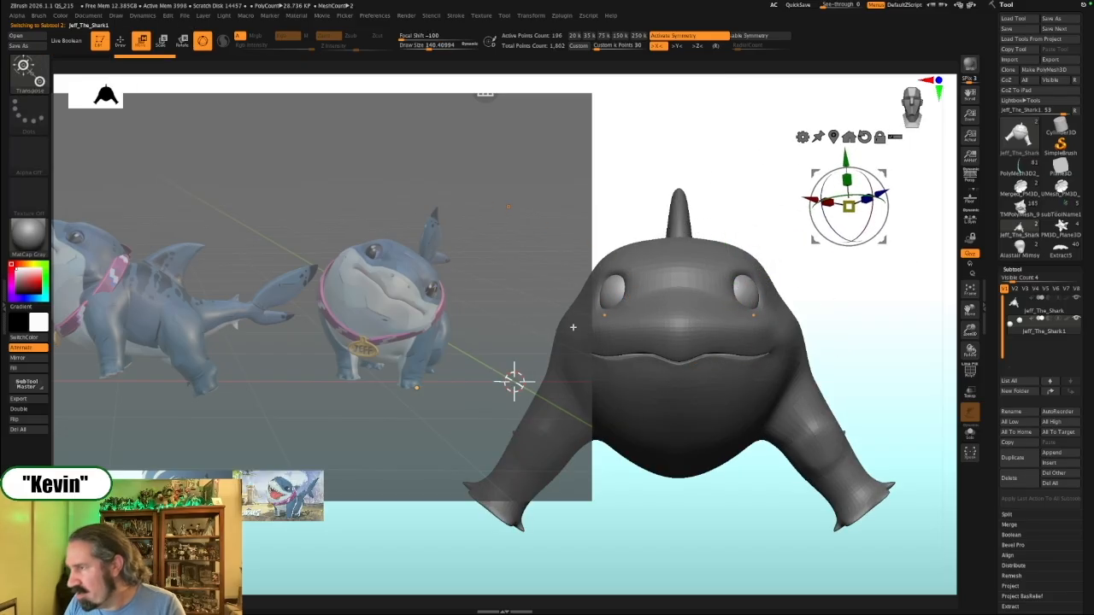
pyautogui.click(749, 290)
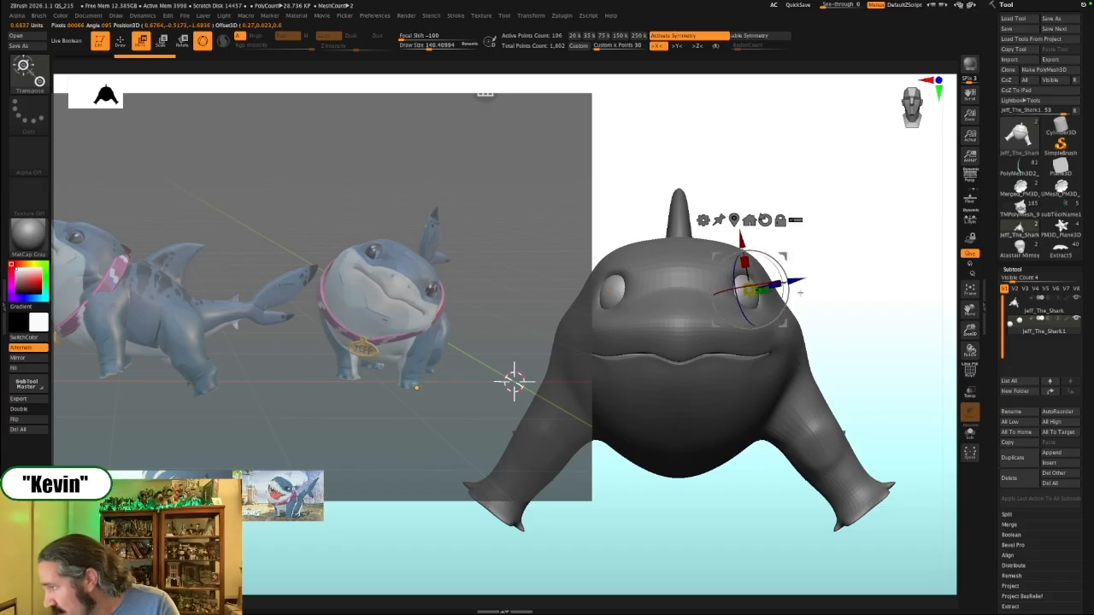
pyautogui.keyDown('alt'); pyautogui.click(758, 295); pyautogui.keyUp('alt')
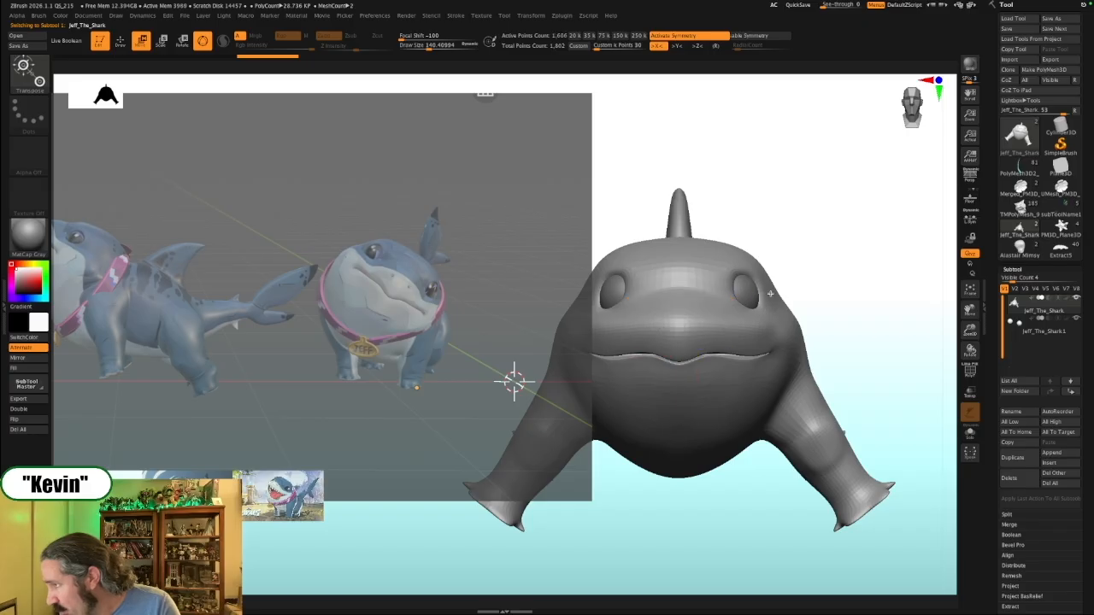
pyautogui.keyDown('alt'); pyautogui.click(755, 296); pyautogui.keyUp('alt')
pyautogui.click(749, 299)
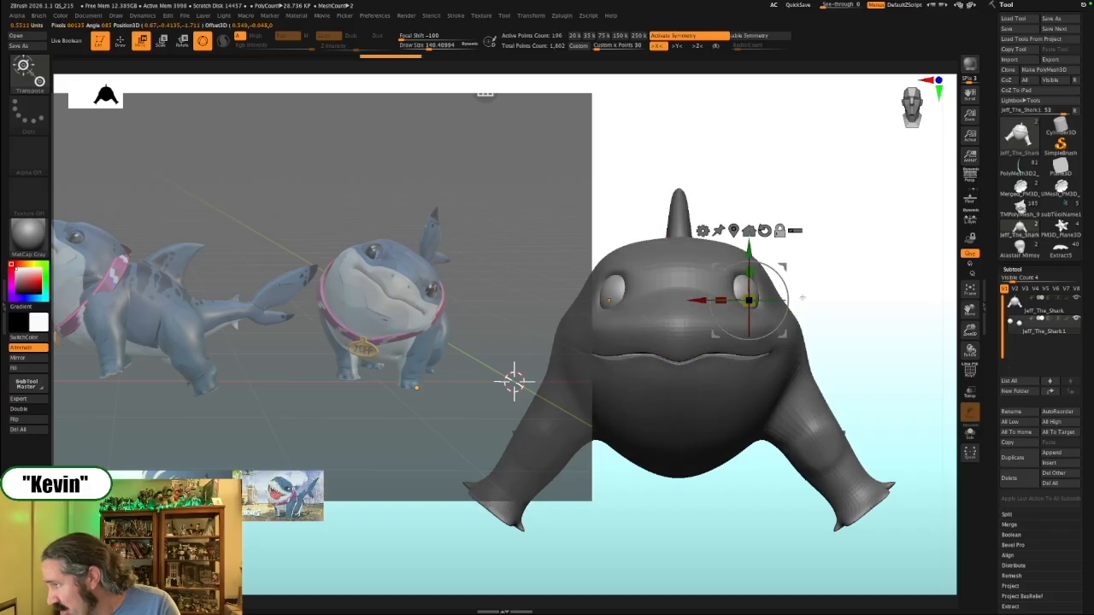
pyautogui.moveTo(695, 299); pyautogui.dragTo(712, 299)
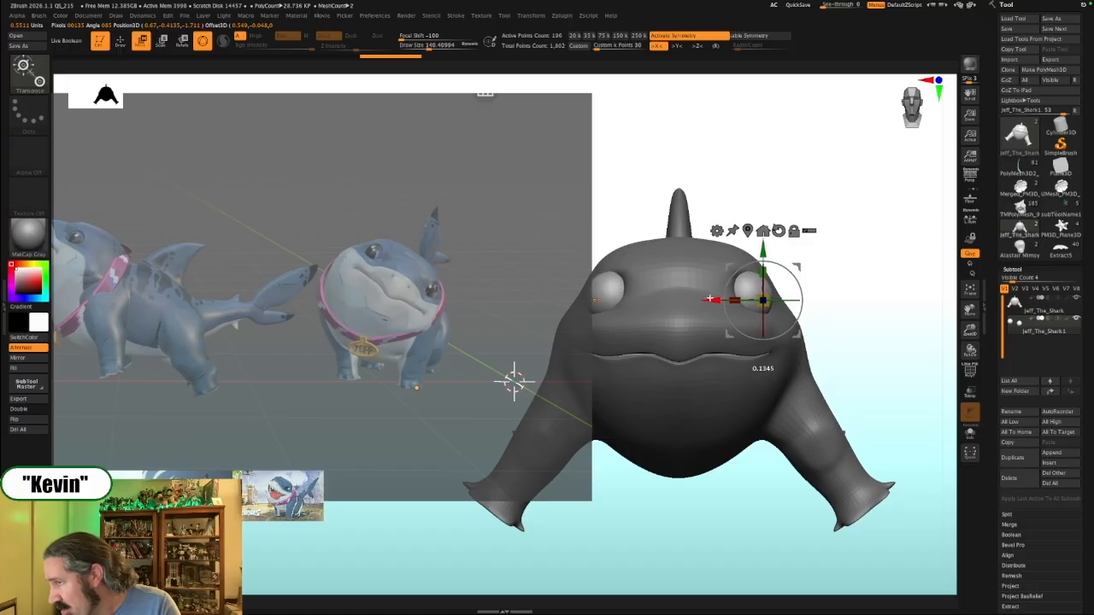
# Select the shark's body and pull its eye sockets outward around the eyeballs with the Move brush, keeping X symmetry
pyautogui.keyDown('alt'); pyautogui.click(763, 272); pyautogui.keyUp('alt')
pyautogui.press('q')
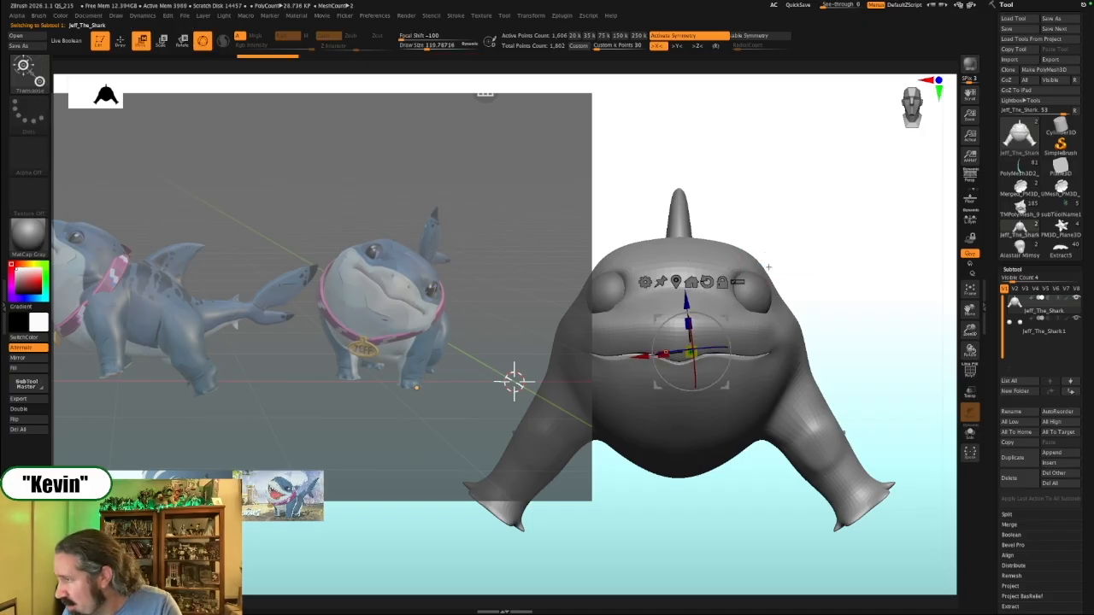
pyautogui.moveTo(744, 281)
pyautogui.mouseDown()
pyautogui.moveTo(761, 269)
pyautogui.moveTo(734, 269)
pyautogui.mouseUp()
pyautogui.press('s')
pyautogui.press('s')
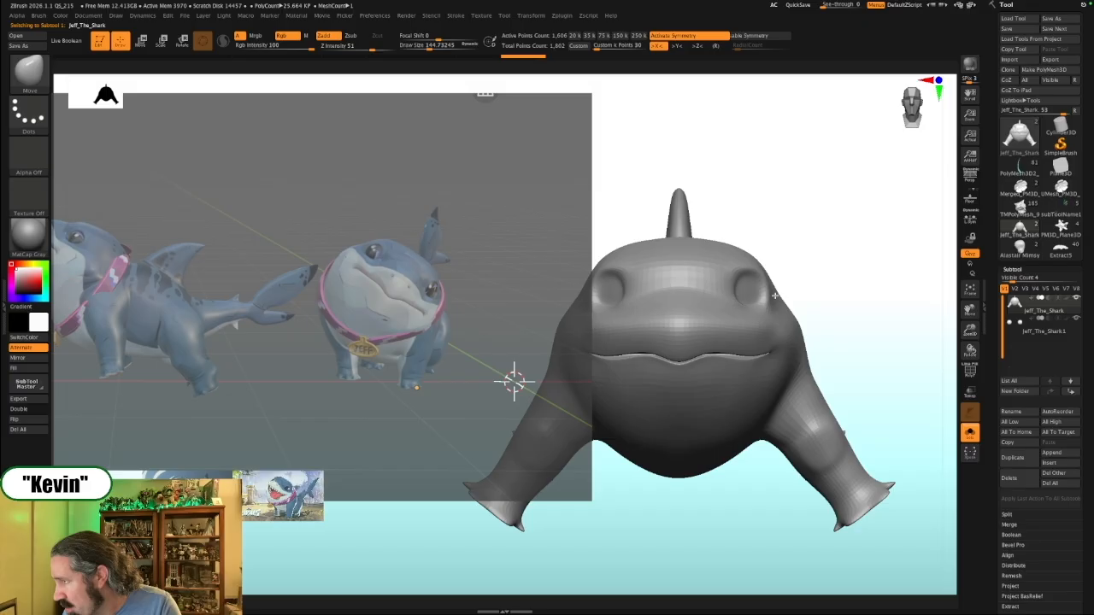
pyautogui.moveTo(773, 297); pyautogui.dragTo(777, 304)
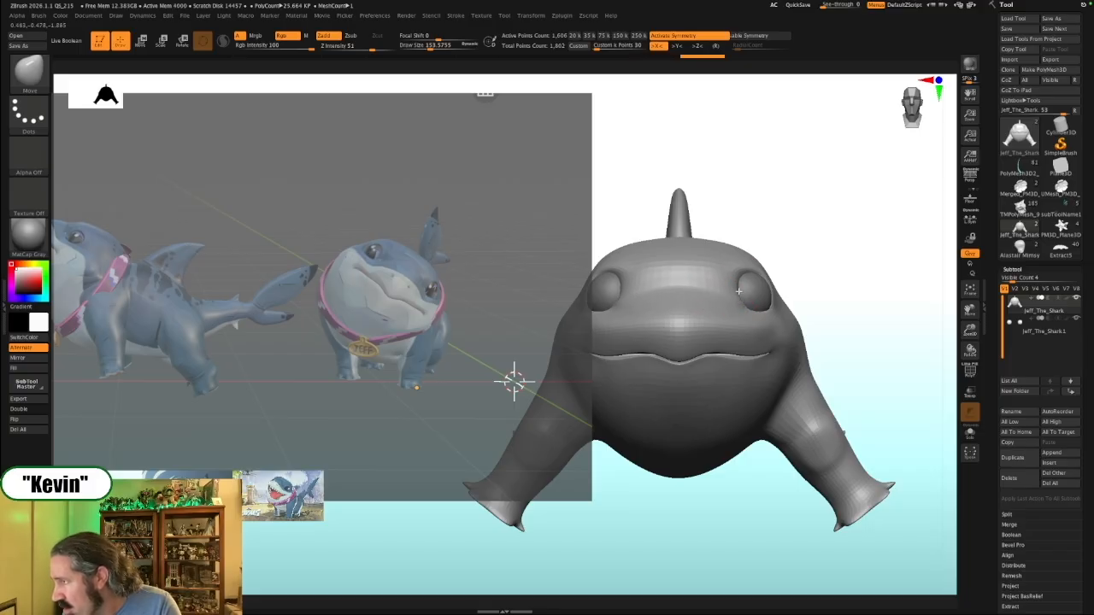
pyautogui.press('s')
pyautogui.moveTo(749, 274); pyautogui.dragTo(743, 274)
# Check the eye sockets from the side and front, and set the Move brush's draw size to about 90
pyautogui.moveTo(863, 278); pyautogui.dragTo(748, 316)
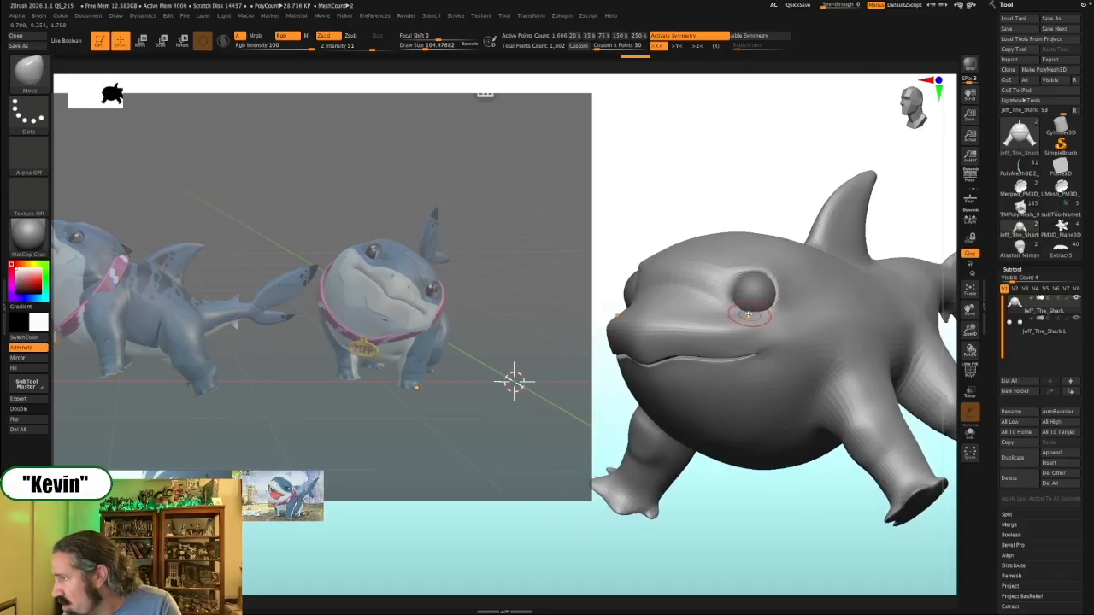
pyautogui.moveTo(792, 202); pyautogui.dragTo(889, 274)
pyautogui.hotkey('alt', 'shift', 's')
pyautogui.moveTo(858, 313); pyautogui.dragTo(845, 325)
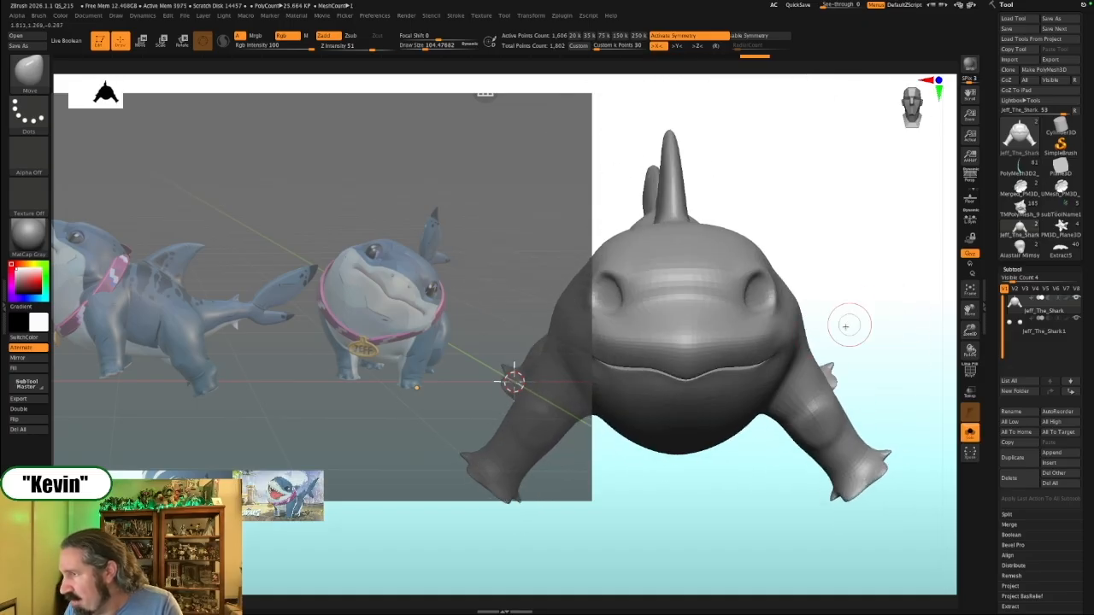
pyautogui.press(']')
pyautogui.press(']')
pyautogui.press(']')
pyautogui.moveTo(822, 286); pyautogui.dragTo(810, 321)
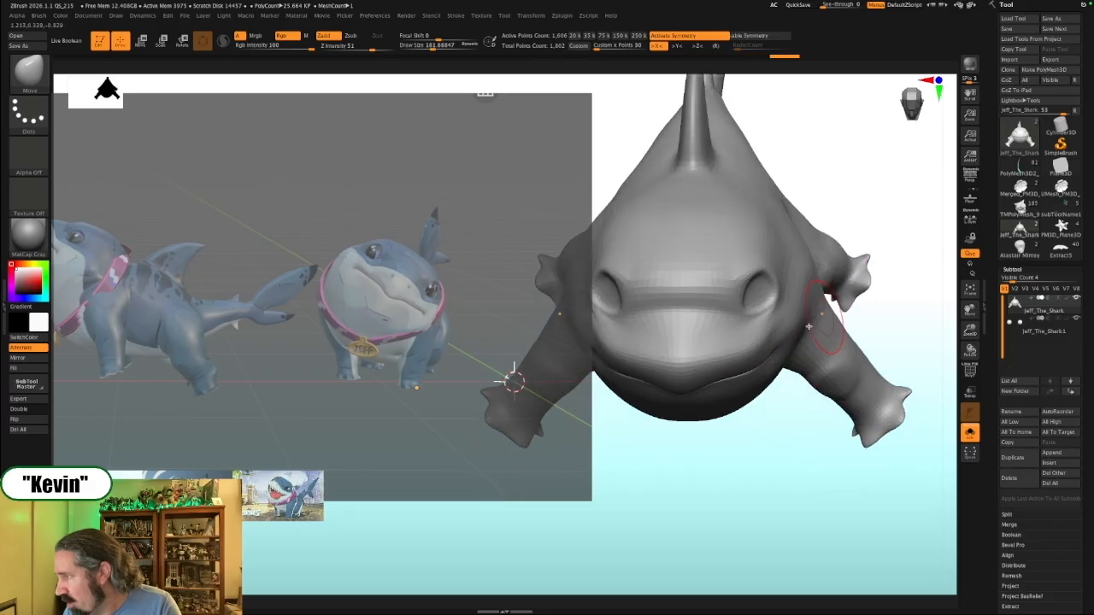
pyautogui.press('[')
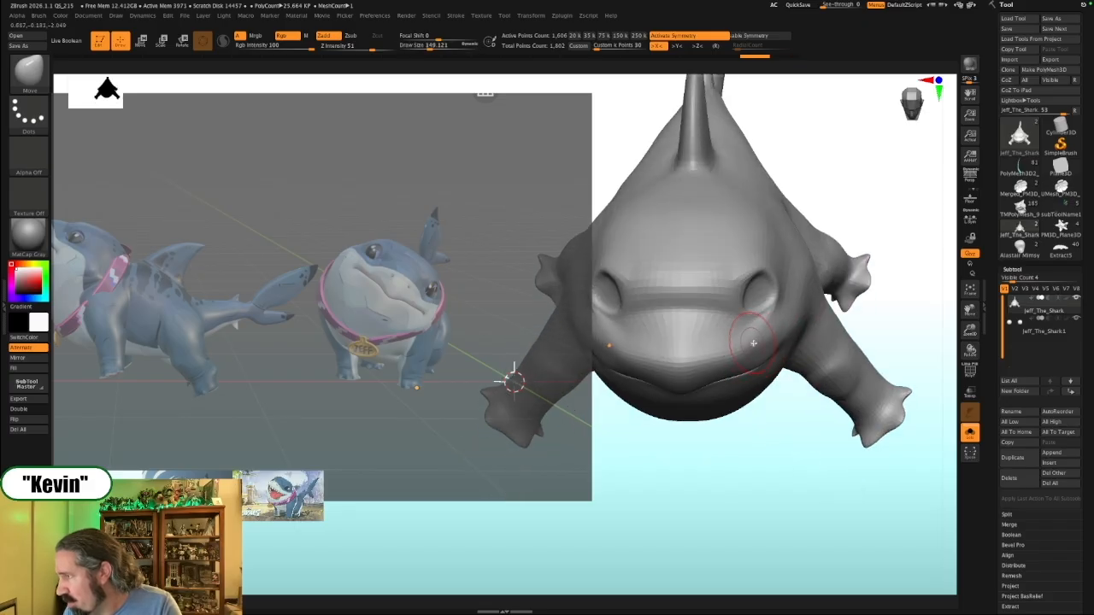
pyautogui.press('[')
pyautogui.press('[')
# Lower the body by two subdivision levels and display its polygroup wireframe
pyautogui.hotkey('shift', 'd')
pyautogui.hotkey('shift', 'd')
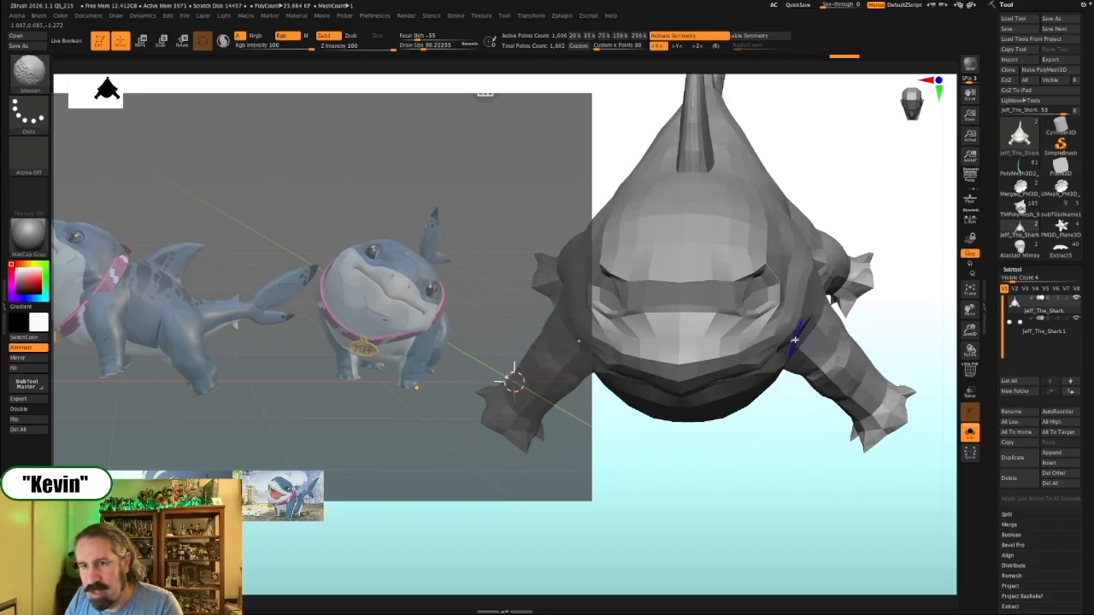
pyautogui.hotkey('shift', 'f')
# Reshape the side of the head around the mouth corners with the Move brush
pyautogui.press('s')
pyautogui.click(769, 339)
pyautogui.moveTo(809, 438)
pyautogui.mouseDown()
pyautogui.moveTo(723, 439)
pyautogui.moveTo(725, 454)
pyautogui.moveTo(789, 336)
pyautogui.mouseUp()
pyautogui.moveTo(806, 300); pyautogui.dragTo(756, 346)
pyautogui.moveTo(764, 464); pyautogui.dragTo(811, 369)
pyautogui.moveTo(751, 435); pyautogui.dragTo(822, 342)
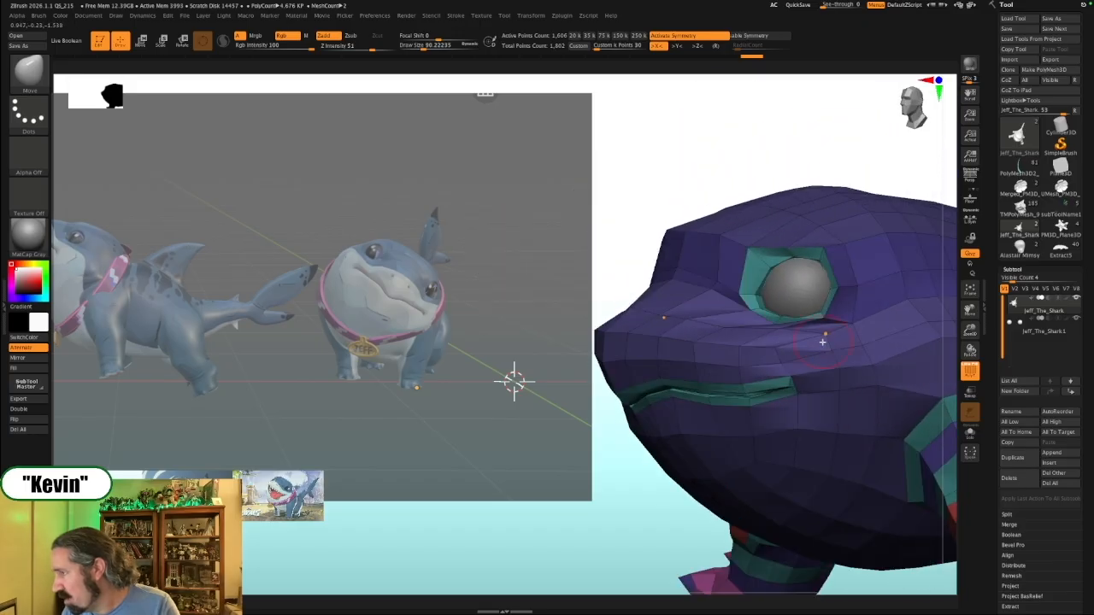
# Refine the cheeks just below the eyes with the Move brush at a draw size of about 68
pyautogui.press('s')
pyautogui.click(772, 357)
pyautogui.press('s')
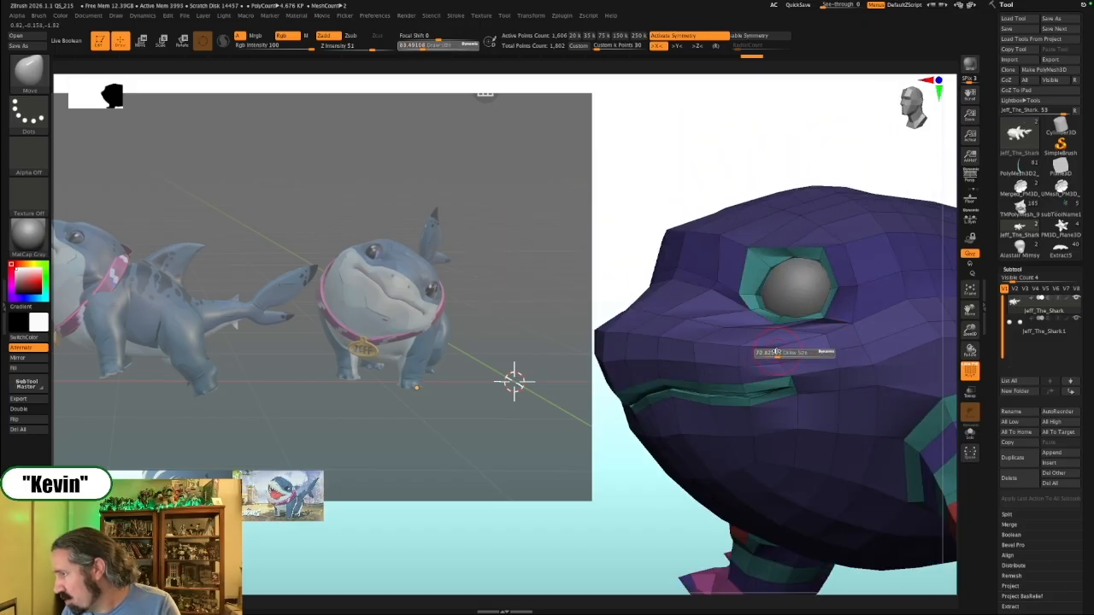
pyautogui.moveTo(776, 353); pyautogui.dragTo(799, 348)
pyautogui.moveTo(793, 174); pyautogui.dragTo(790, 345)
pyautogui.moveTo(881, 338); pyautogui.dragTo(829, 353)
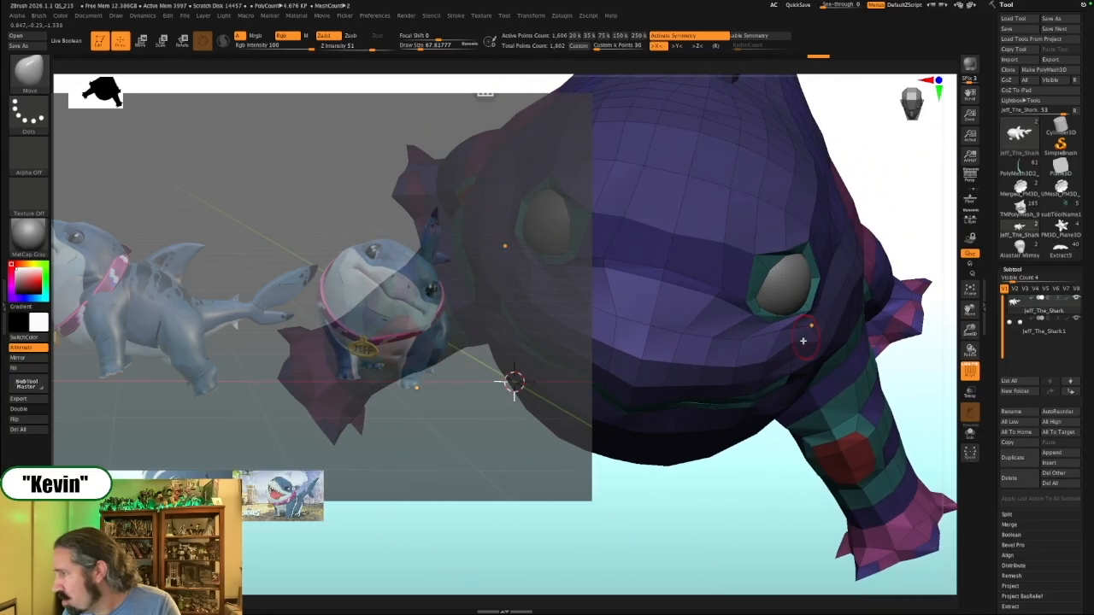
pyautogui.moveTo(891, 343); pyautogui.dragTo(838, 354)
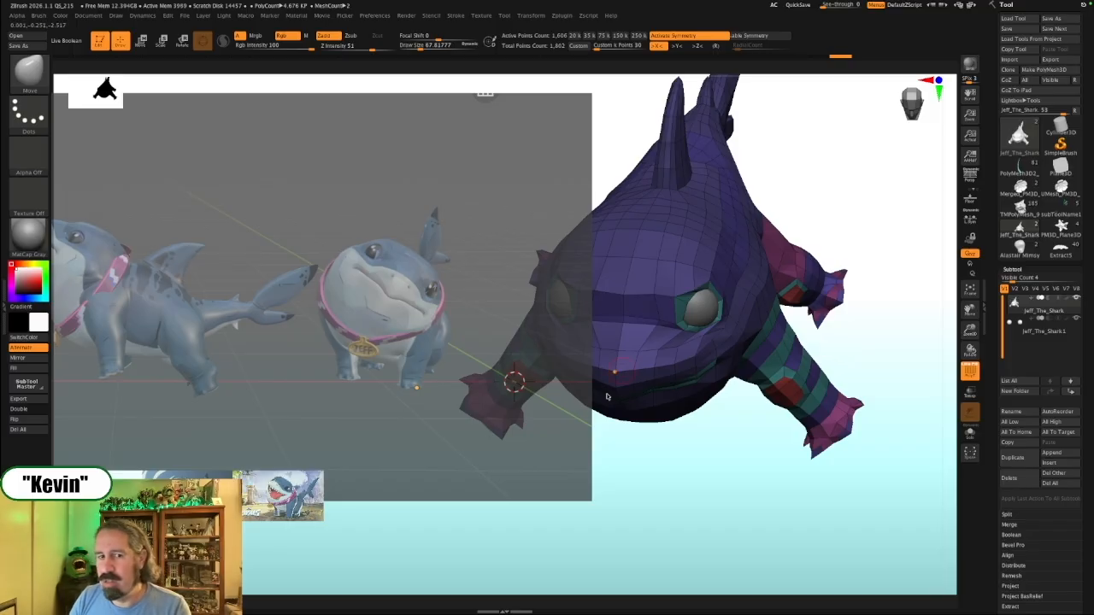
# Examine the head from the front without the reference overlay and compare it with the reference images
pyautogui.hotkey('shift', 'z')
pyautogui.keyDown('alt'); pyautogui.moveTo(757, 457); pyautogui.dragTo(513, 320); pyautogui.keyUp('alt')
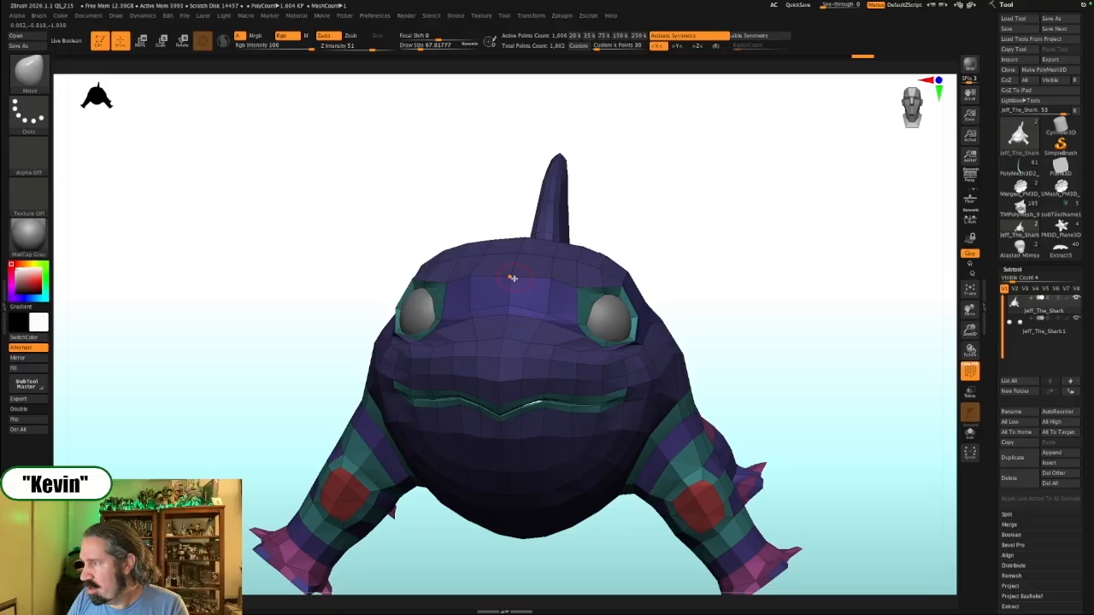
pyautogui.moveTo(775, 281); pyautogui.dragTo(749, 275)
pyautogui.moveTo(749, 275); pyautogui.dragTo(908, 286)
pyautogui.hotkey('shift', 'z')
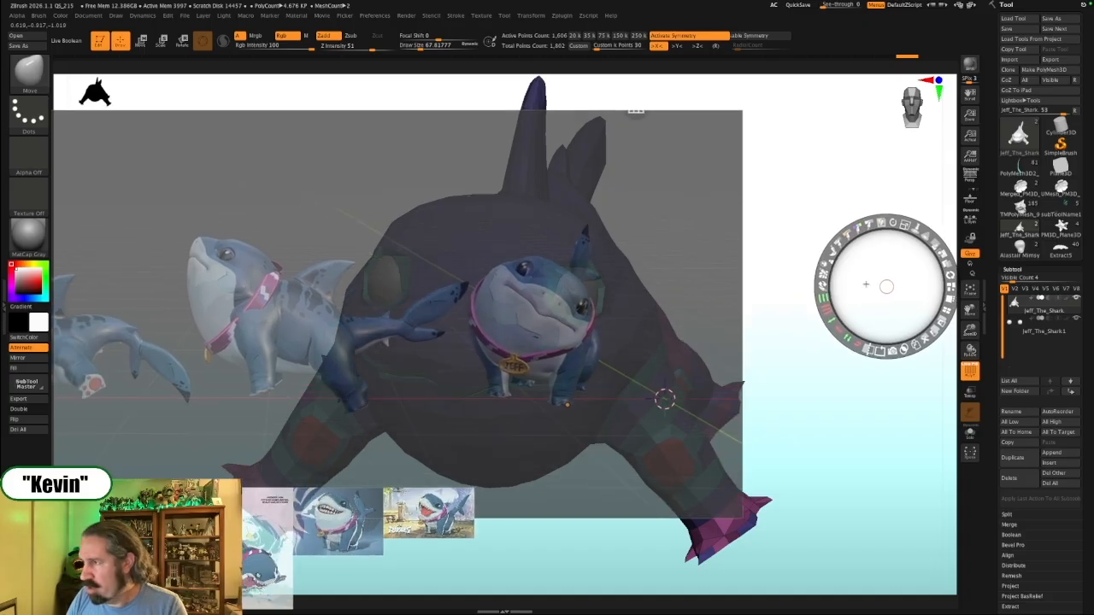
pyautogui.hotkey('shift', 'z')
pyautogui.keyDown('alt'); pyautogui.moveTo(837, 333); pyautogui.dragTo(859, 335); pyautogui.keyUp('alt')
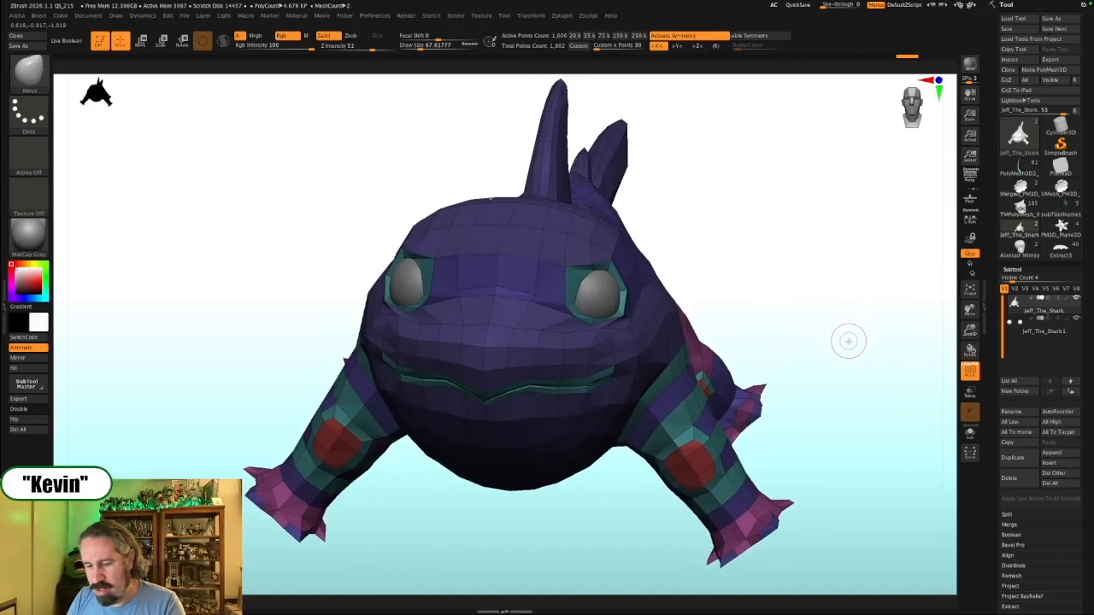
# Show the body as a smoothed subdivision preview without the polygroup wireframe, alongside the reference images
pyautogui.press('d')
pyautogui.click(671, 324)
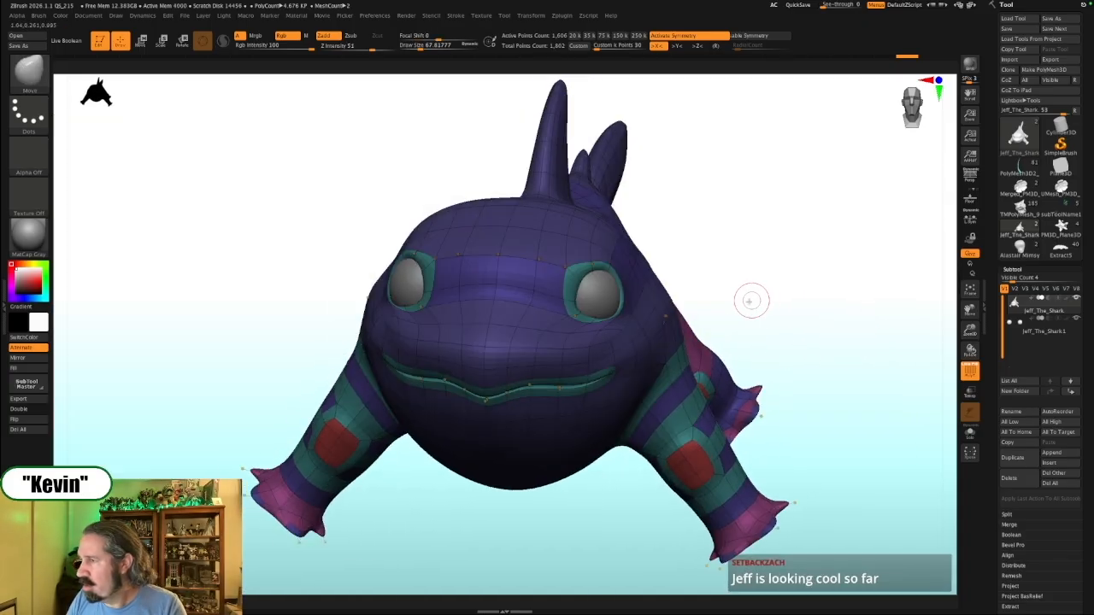
pyautogui.hotkey('shift', 'f')
pyautogui.moveTo(793, 298); pyautogui.dragTo(854, 261)
pyautogui.hotkey('shift', 'z')
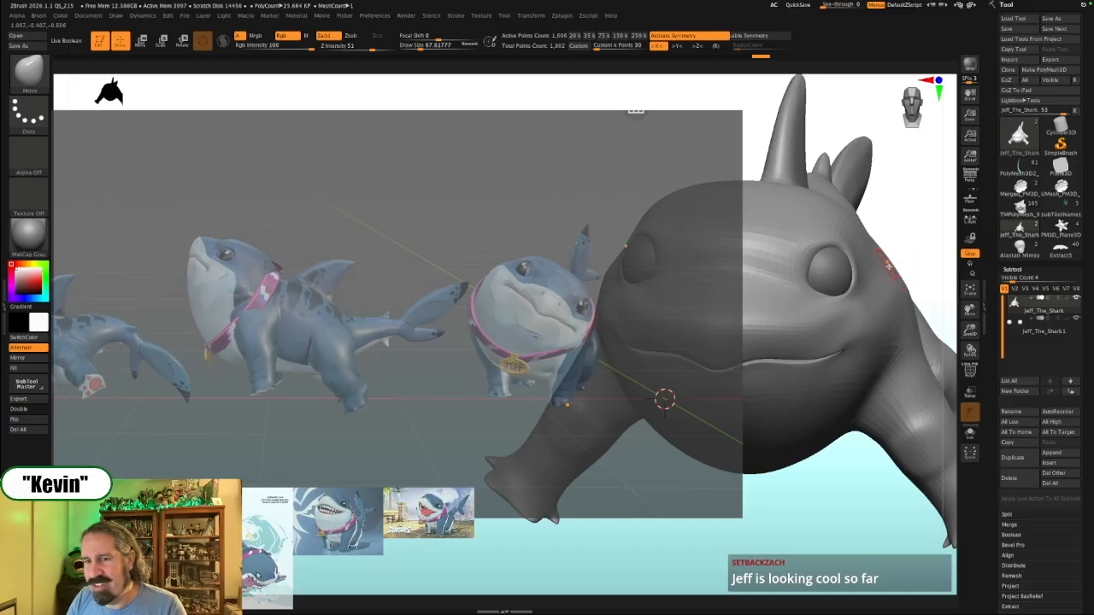
# Isolate the body and adjust the outer edge of the eye sockets with the Move brush at a draw size of about 82
pyautogui.press('s')
pyautogui.moveTo(869, 257); pyautogui.dragTo(863, 262)
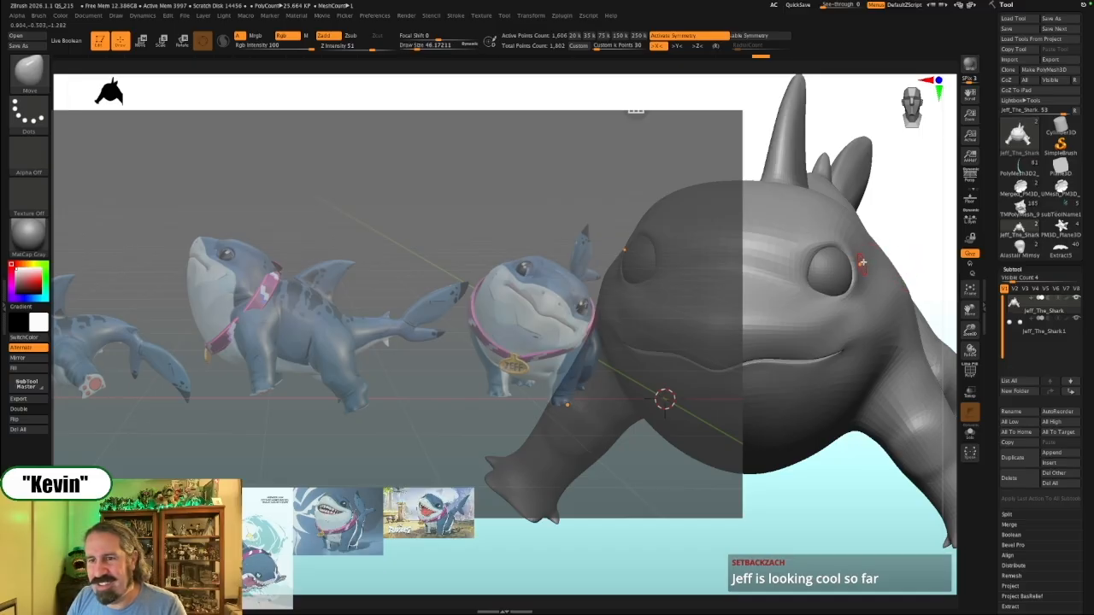
pyautogui.press(']')
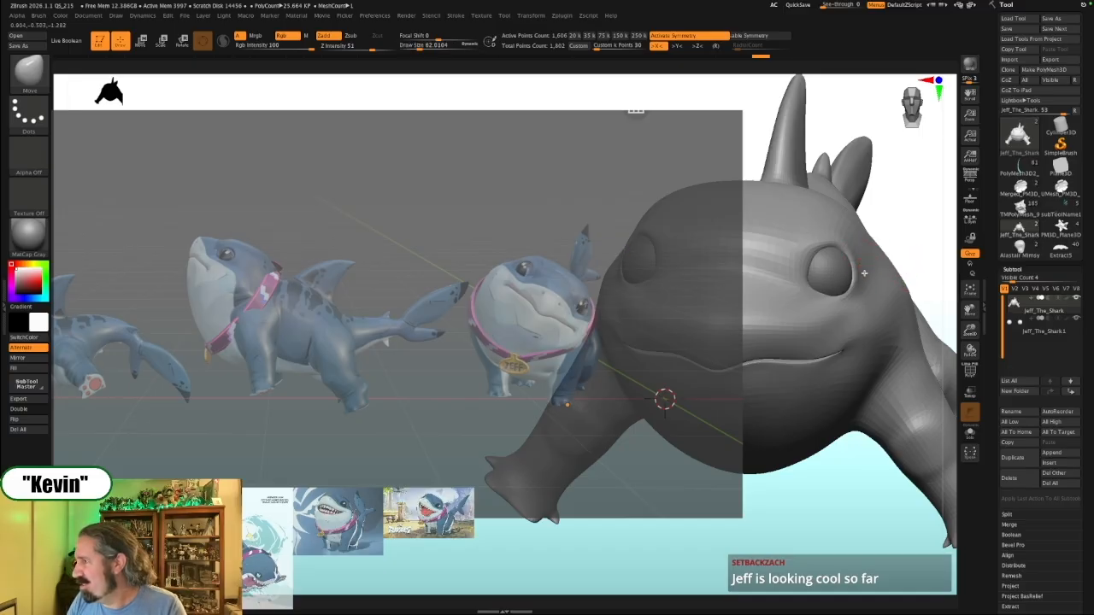
pyautogui.press(']')
pyautogui.press(']')
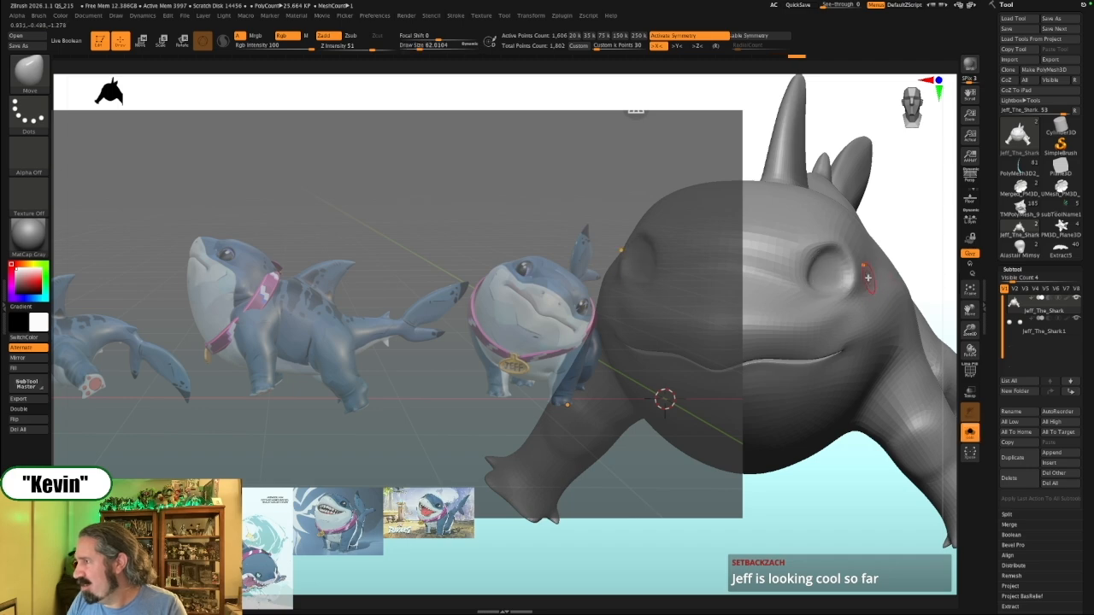
pyautogui.moveTo(882, 274); pyautogui.dragTo(886, 274)
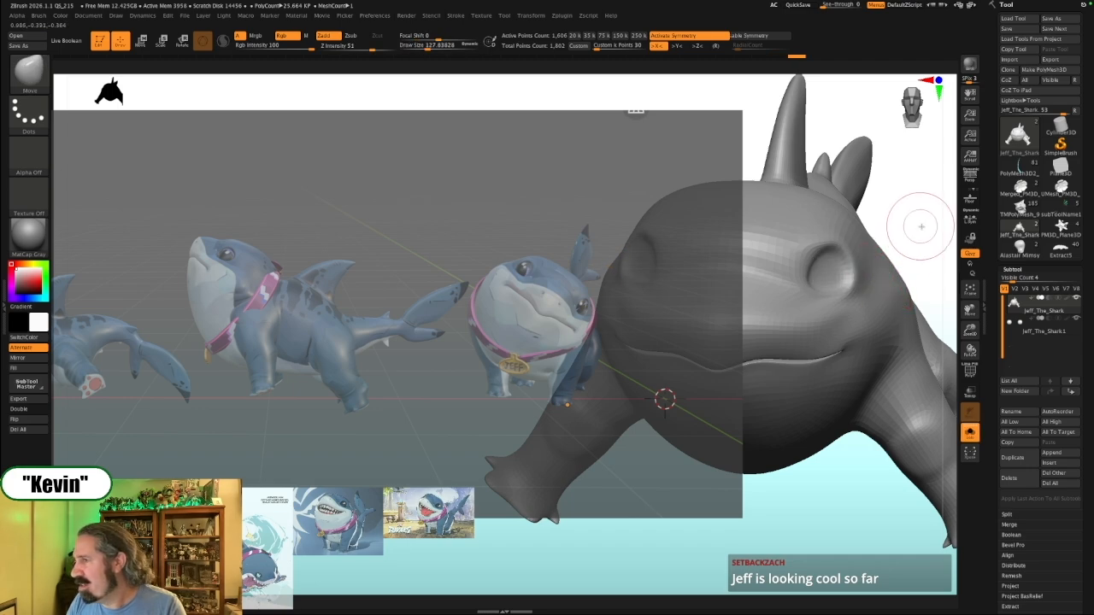
# Shape the side of the head behind the eye sockets with a larger Move brush, trying draw sizes between about 128 and 223
pyautogui.moveTo(921, 227); pyautogui.dragTo(912, 263)
pyautogui.press('s')
pyautogui.moveTo(906, 278); pyautogui.dragTo(913, 278)
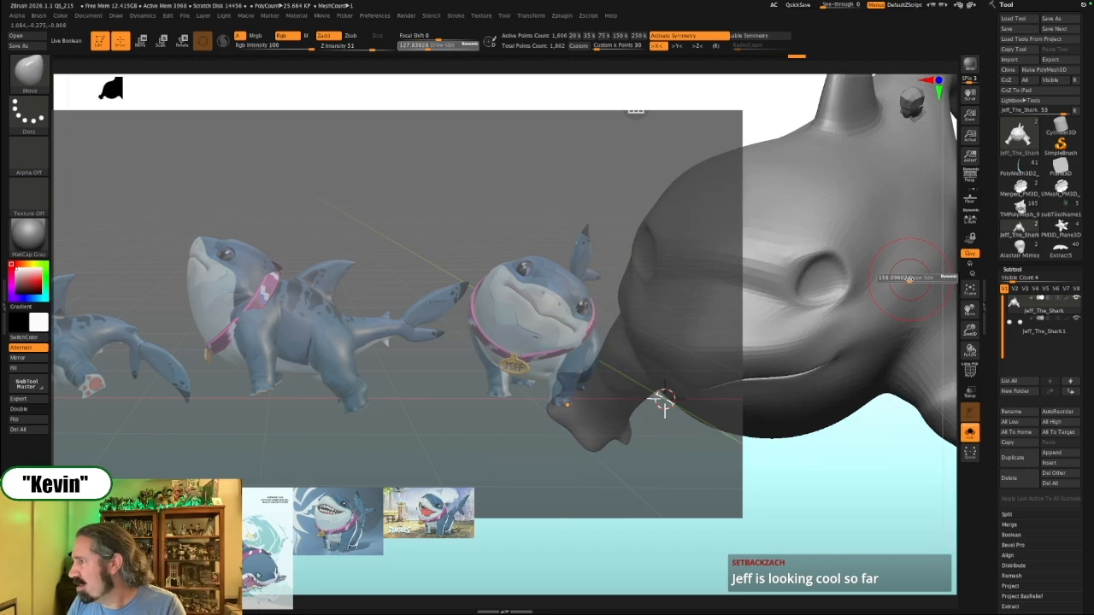
pyautogui.moveTo(873, 474); pyautogui.dragTo(860, 464)
pyautogui.press(']')
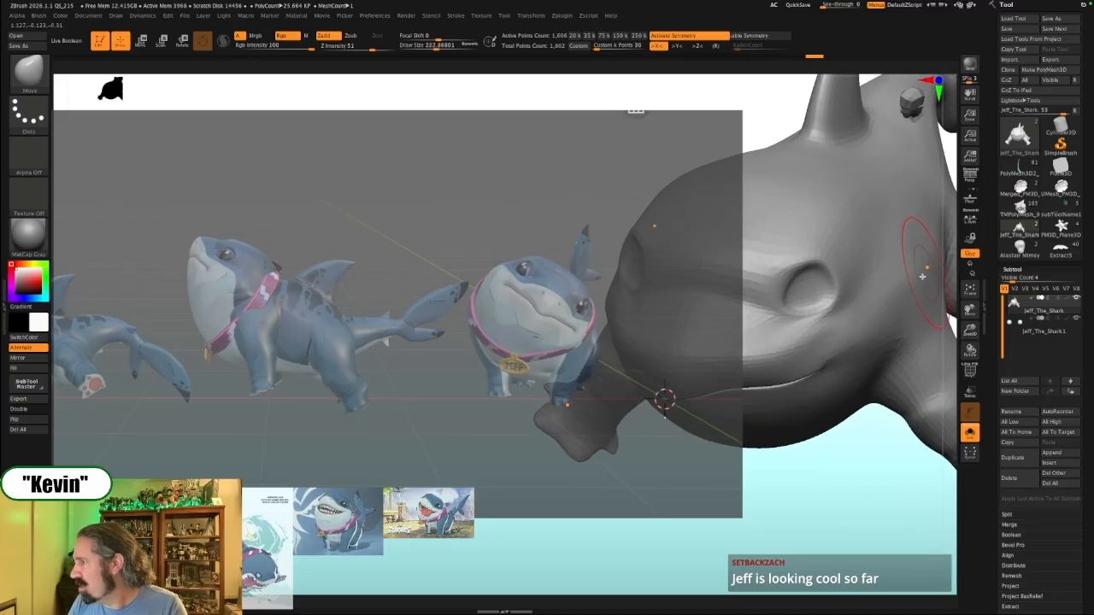
pyautogui.press('[')
pyautogui.press('[')
pyautogui.press(']')
# Reshape the cheeks beside and below the mouth corners with the Move brush at a draw size of about 128
pyautogui.moveTo(880, 443); pyautogui.dragTo(878, 391)
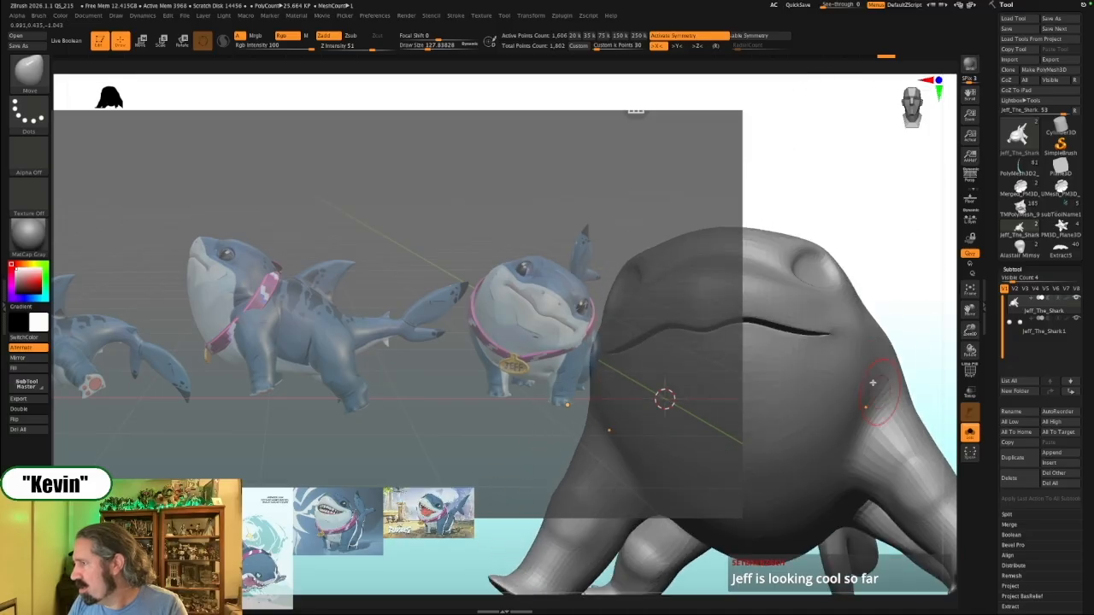
pyautogui.moveTo(828, 332); pyautogui.dragTo(833, 329)
pyautogui.moveTo(898, 281)
pyautogui.mouseDown()
pyautogui.moveTo(889, 246)
pyautogui.moveTo(854, 208)
pyautogui.moveTo(859, 276)
pyautogui.mouseUp()
pyautogui.moveTo(824, 345); pyautogui.dragTo(815, 331)
pyautogui.moveTo(850, 237)
pyautogui.mouseDown()
pyautogui.moveTo(881, 325)
pyautogui.moveTo(849, 292)
pyautogui.mouseUp()
pyautogui.hotkey('shift', 'z')
pyautogui.moveTo(801, 456); pyautogui.dragTo(773, 454)
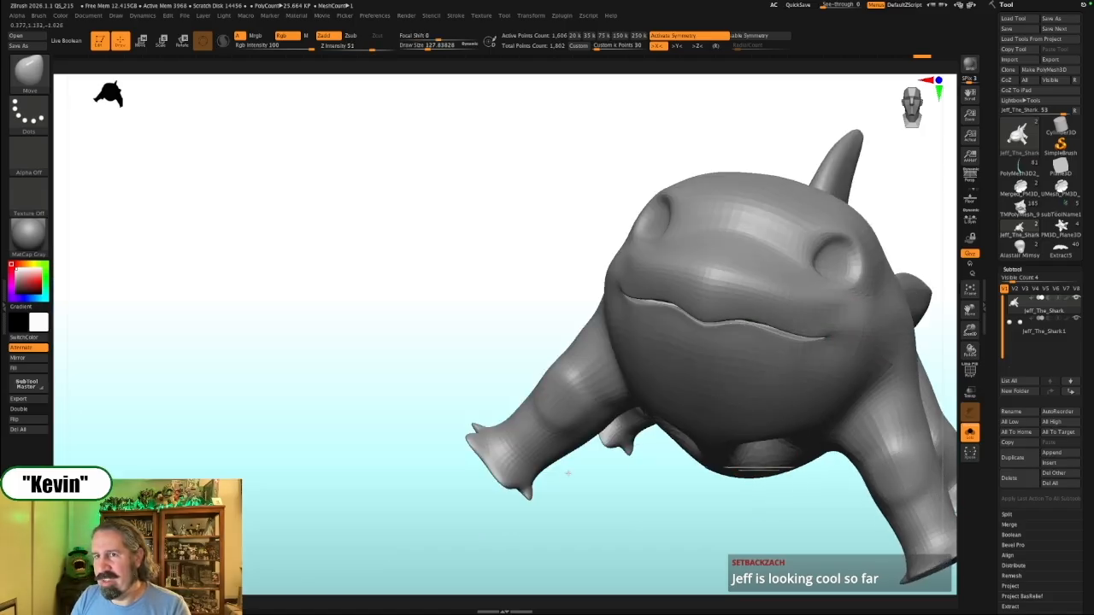
pyautogui.hotkey('ctrl', 'z')
# Shape the throat and underside of the jaw with the Move brush at large draw sizes, starting at about 344
pyautogui.keyDown('alt'); pyautogui.moveTo(770, 524); pyautogui.dragTo(464, 492); pyautogui.keyUp('alt')
pyautogui.moveTo(803, 331)
pyautogui.mouseDown()
pyautogui.moveTo(803, 309)
pyautogui.moveTo(790, 313)
pyautogui.mouseUp()
pyautogui.press('s')
pyautogui.click(473, 415)
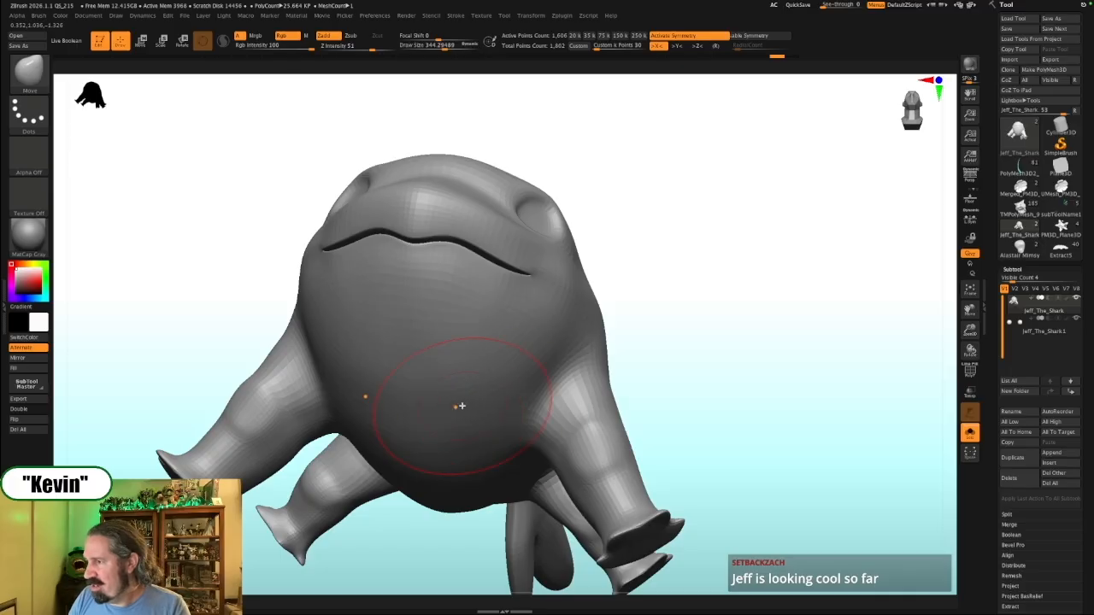
pyautogui.press('s')
pyautogui.click(474, 402)
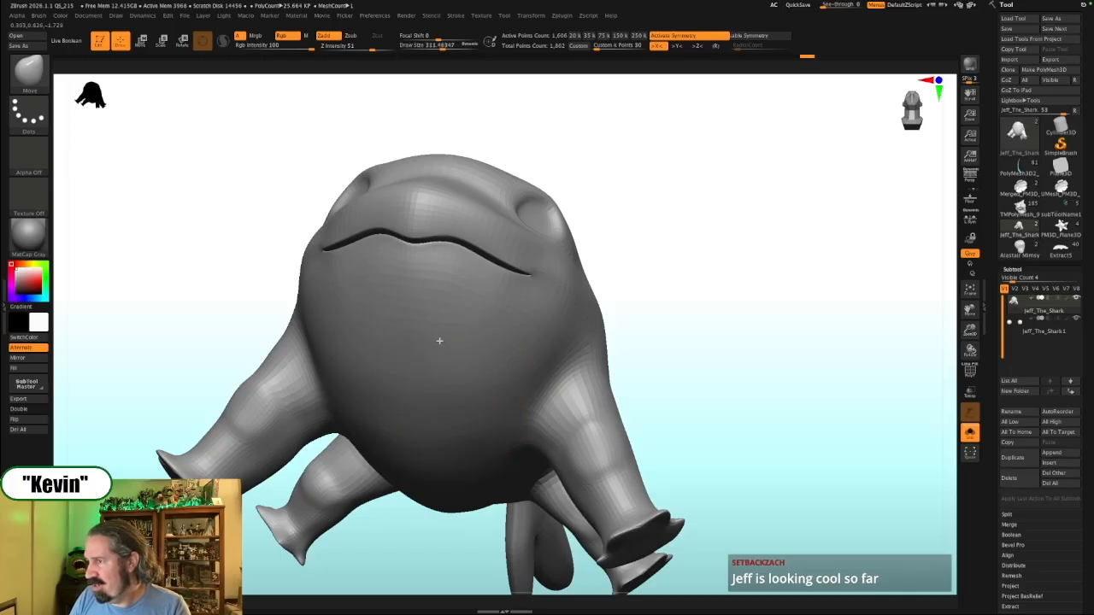
pyautogui.press('s')
pyautogui.click(444, 415)
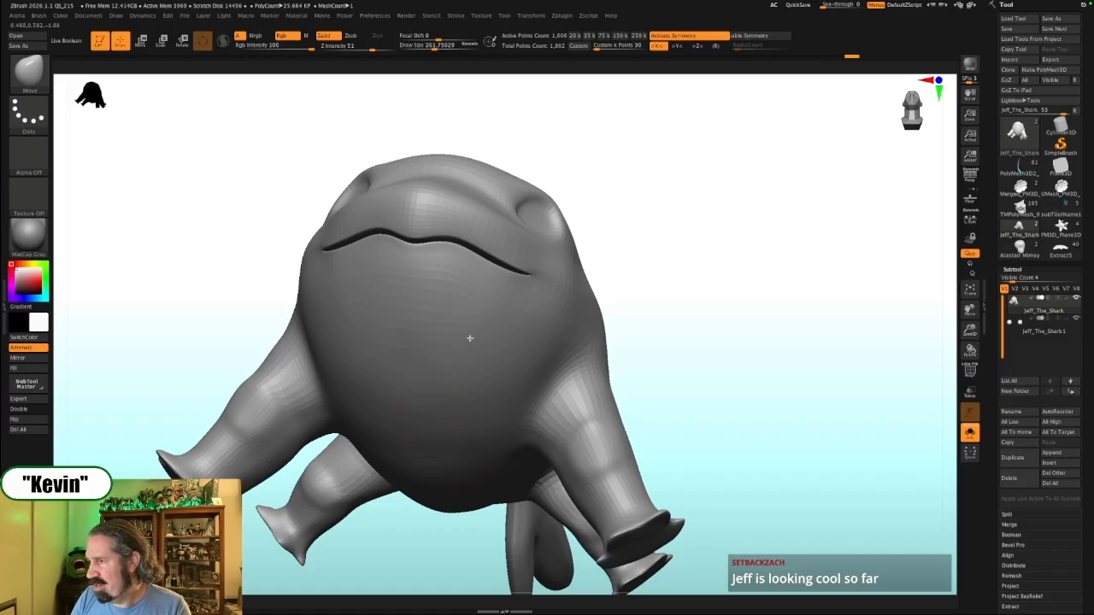
pyautogui.moveTo(711, 287); pyautogui.dragTo(690, 402)
# Adjust the middle of the upper lip and the mouth corner with the Move brush at a draw size of about 167
pyautogui.hotkey('shift', 'z')
pyautogui.moveTo(809, 246)
pyautogui.mouseDown()
pyautogui.moveTo(843, 305)
pyautogui.moveTo(823, 294)
pyautogui.mouseUp()
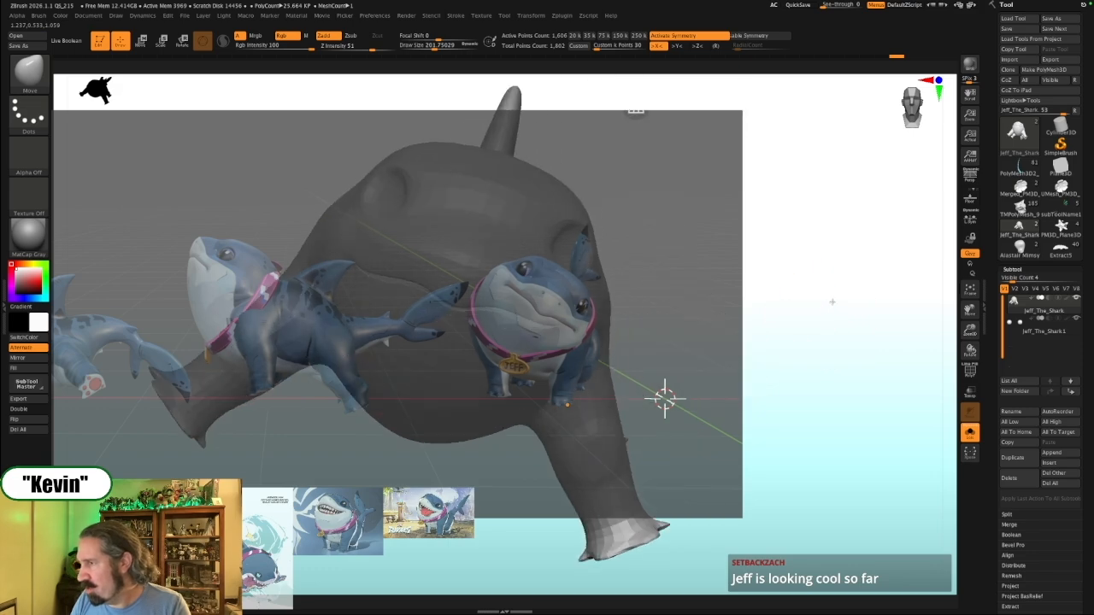
pyautogui.hotkey('shift', 'z')
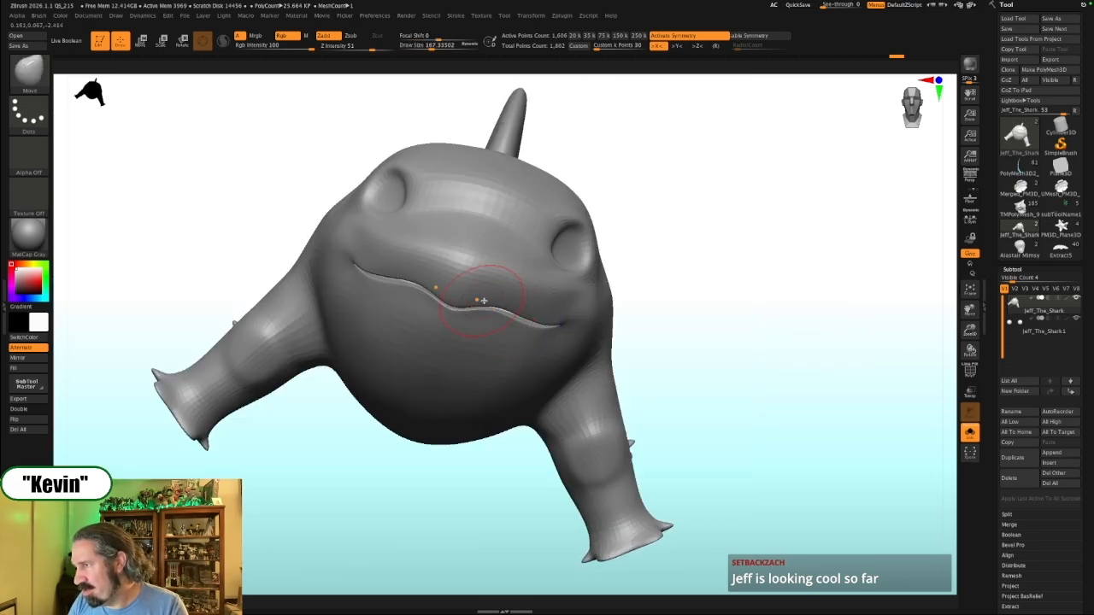
pyautogui.moveTo(474, 301); pyautogui.dragTo(476, 300)
pyautogui.moveTo(651, 209)
pyautogui.mouseDown()
pyautogui.moveTo(657, 241)
pyautogui.moveTo(653, 177)
pyautogui.mouseUp()
pyautogui.moveTo(474, 308); pyautogui.dragTo(471, 301)
pyautogui.moveTo(532, 274)
pyautogui.mouseDown()
pyautogui.moveTo(567, 346)
pyautogui.moveTo(578, 342)
pyautogui.moveTo(559, 303)
pyautogui.mouseUp()
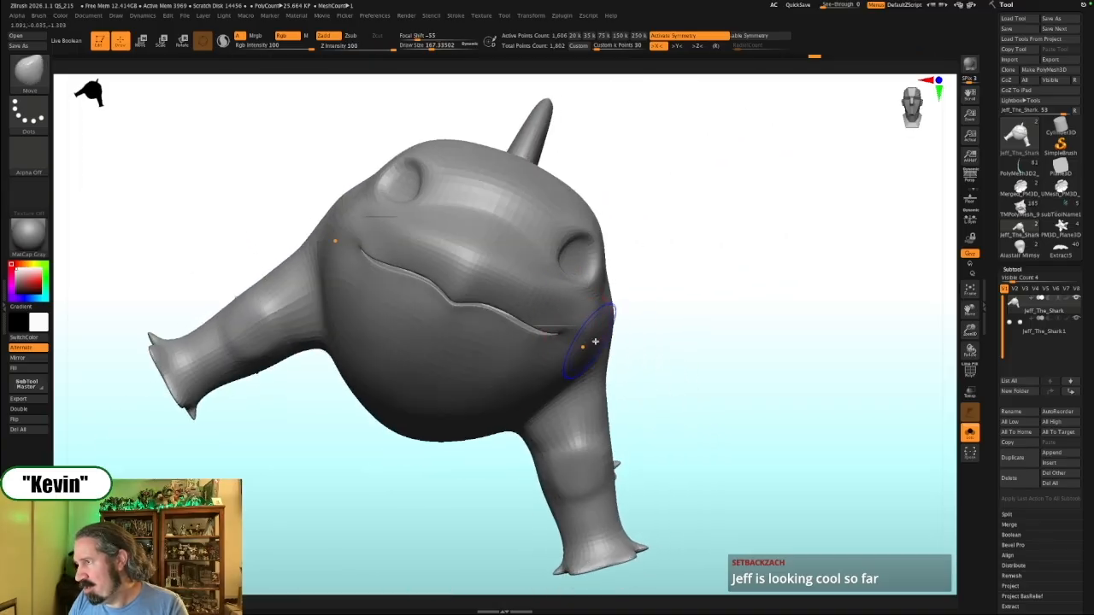
# Compare the mouth, snout and eye socket positions with the three-quarter reference image of the shark
pyautogui.hotkey('shift', 'z')
pyautogui.hotkey('shift', 'z')
pyautogui.hotkey('shift', 'z')
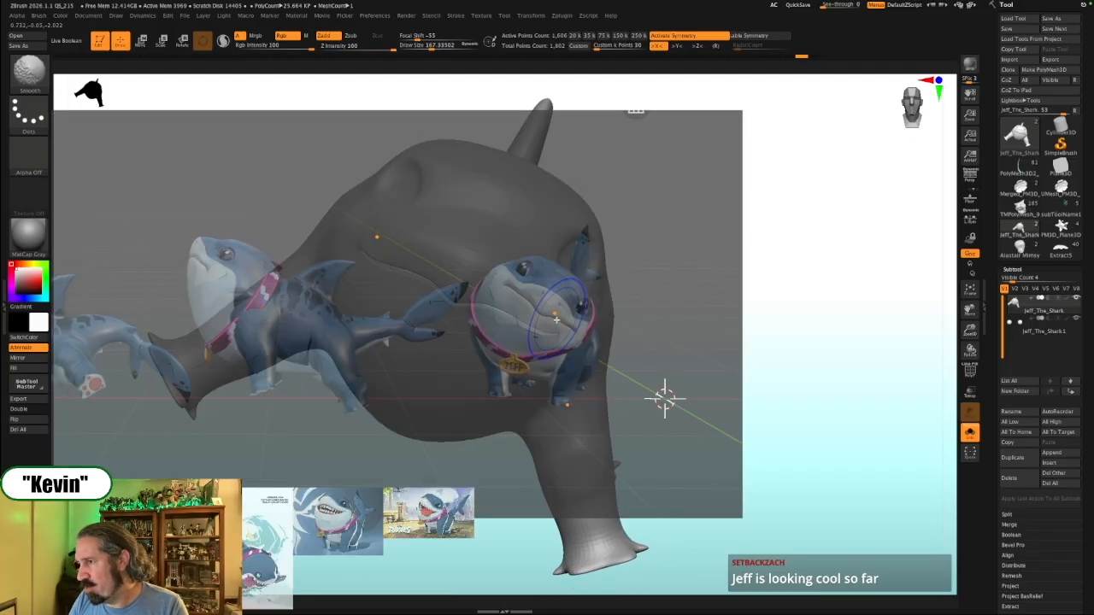
pyautogui.moveTo(753, 298)
pyautogui.mouseDown()
pyautogui.moveTo(720, 298)
pyautogui.moveTo(732, 301)
pyautogui.mouseUp()
pyautogui.hotkey('shift', 'z')
pyautogui.moveTo(683, 256); pyautogui.dragTo(650, 305)
pyautogui.hotkey('shift', 'z')
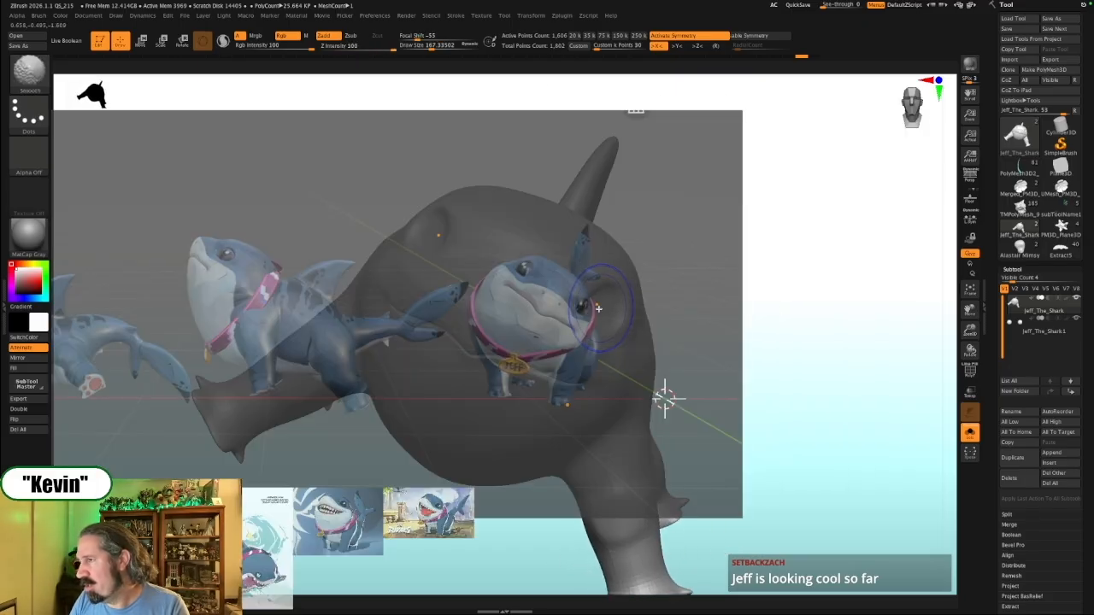
pyautogui.hotkey('shift', 'z')
# Adjust the bridge of the snout between the eye sockets with the Move brush at a draw size of about 187
pyautogui.moveTo(562, 299); pyautogui.dragTo(564, 296)
pyautogui.press('[')
pyautogui.press('[')
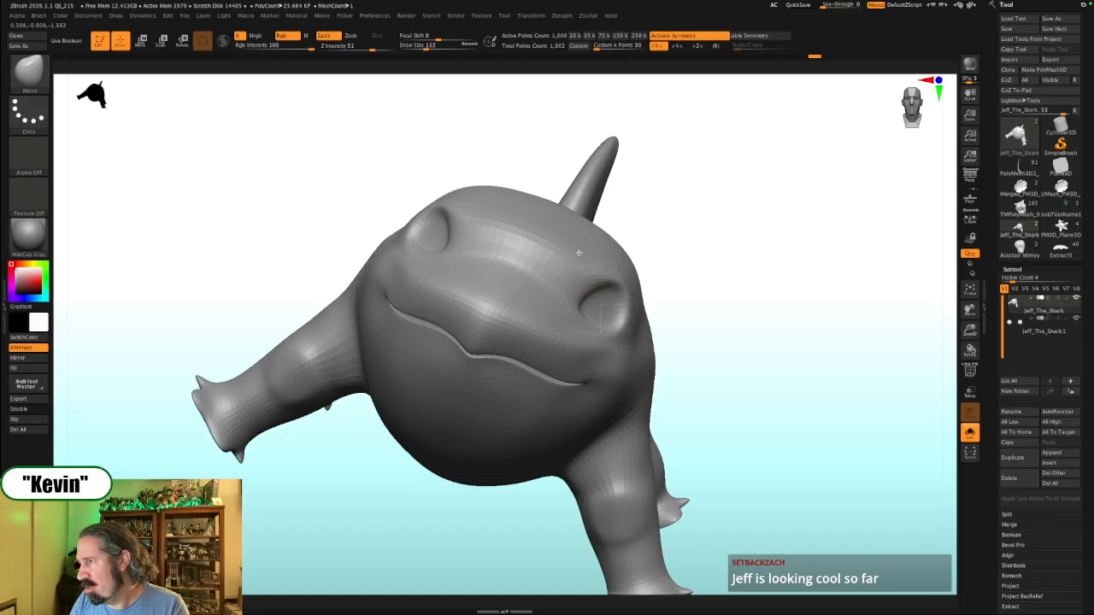
pyautogui.hotkey('shift', 'z')
pyautogui.hotkey('shift', 'z')
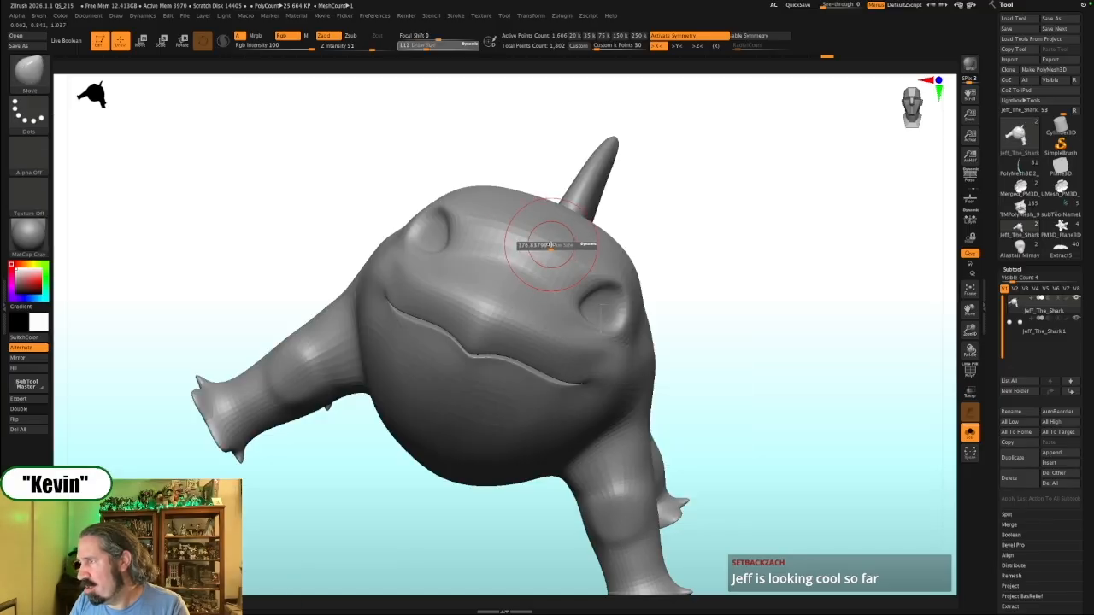
pyautogui.moveTo(525, 232); pyautogui.dragTo(517, 243)
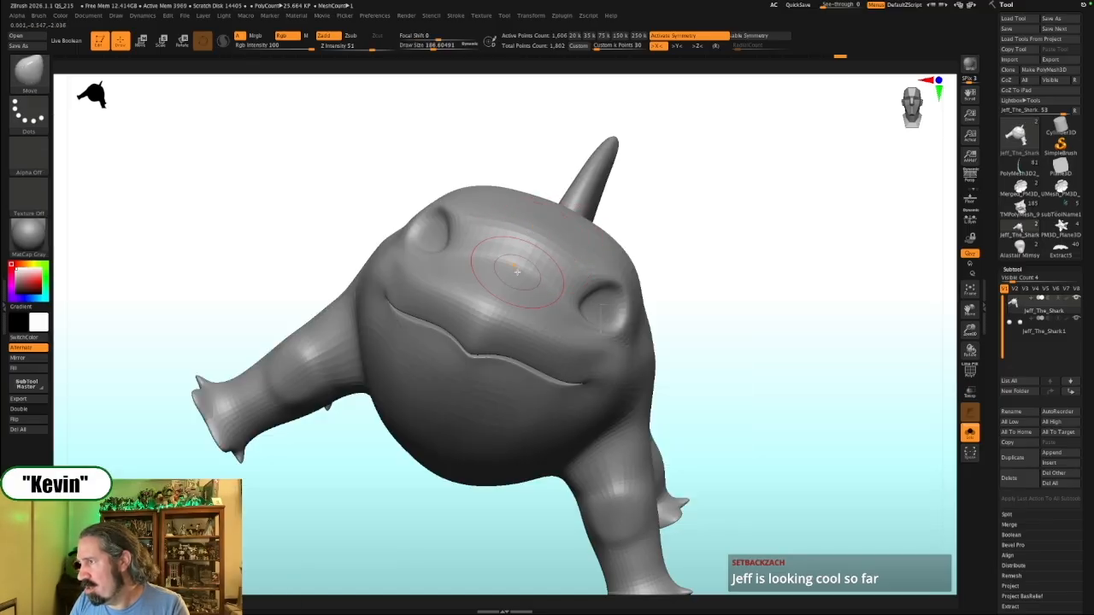
pyautogui.moveTo(542, 278); pyautogui.dragTo(549, 274)
# Match the snout above the upper lip to the reference, and set the Move brush's draw size to about 120
pyautogui.hotkey('shift', 'z')
pyautogui.hotkey('shift', 'z')
pyautogui.moveTo(727, 269); pyautogui.dragTo(664, 396)
pyautogui.hotkey('shift', 'z')
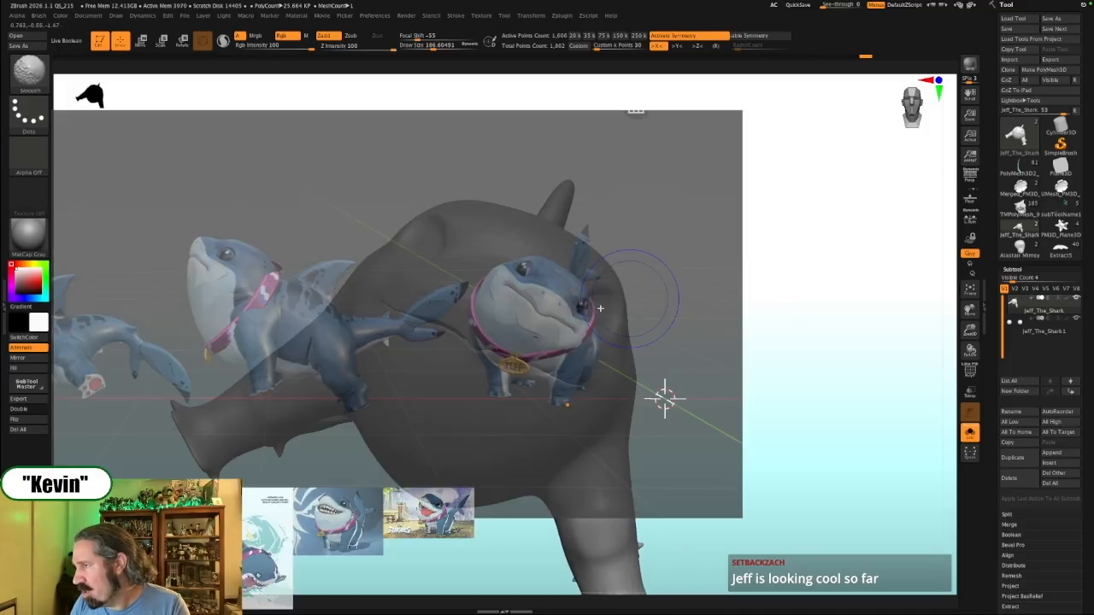
pyautogui.hotkey('shift', 'z')
pyautogui.moveTo(501, 303)
pyautogui.mouseDown()
pyautogui.moveTo(521, 291)
pyautogui.moveTo(537, 298)
pyautogui.moveTo(529, 308)
pyautogui.mouseUp()
pyautogui.press('s')
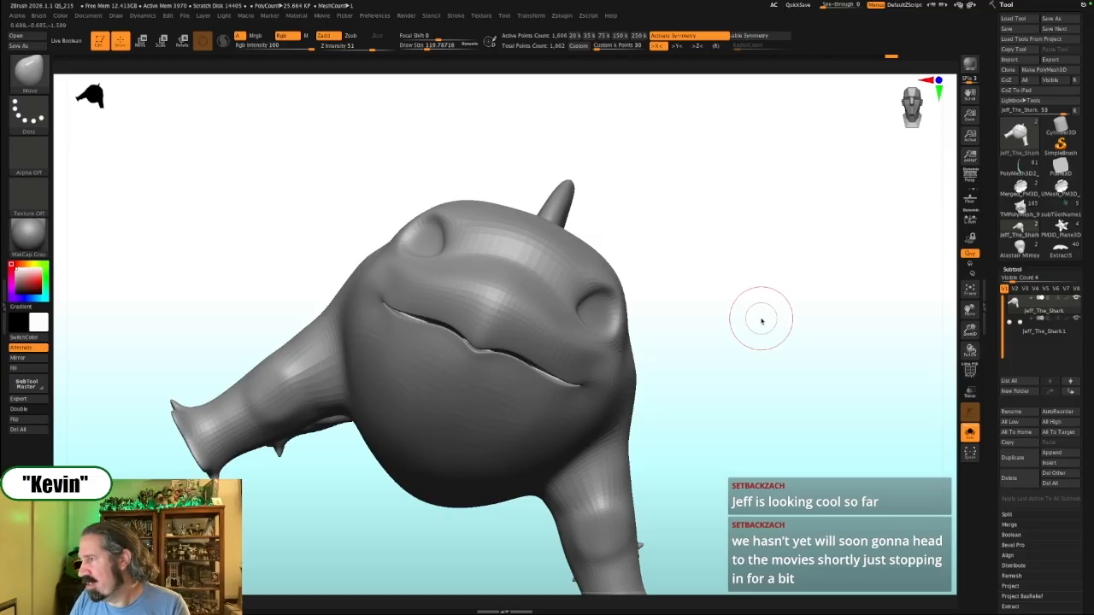
# Push the top of the snout into shape with the Move brush at a draw size of about 200
pyautogui.moveTo(757, 305)
pyautogui.mouseDown()
pyautogui.moveTo(768, 302)
pyautogui.moveTo(733, 292)
pyautogui.mouseUp()
pyautogui.hotkey('shift', 'z')
pyautogui.hotkey('shift', 'z')
pyautogui.press('s')
pyautogui.moveTo(509, 305); pyautogui.dragTo(517, 305)
pyautogui.moveTo(650, 268); pyautogui.dragTo(653, 272)
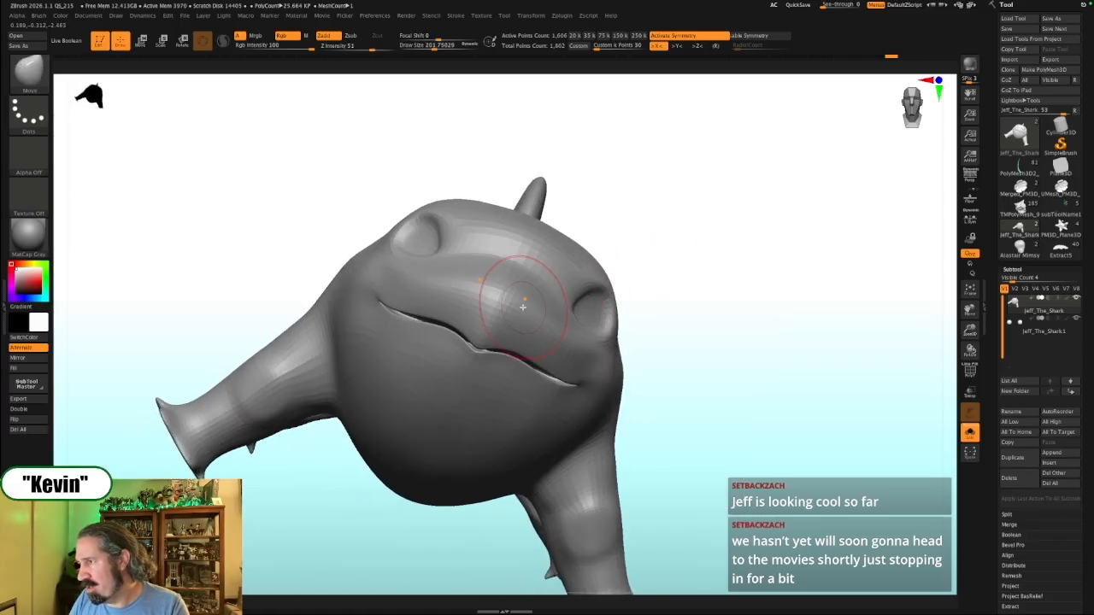
# Refine the snout between the upper lip and the eye socket with the Move brush, checking against the reference images
pyautogui.hotkey('shift', 'z')
pyautogui.hotkey('shift', 'z')
pyautogui.press('s')
pyautogui.moveTo(535, 297)
pyautogui.mouseDown()
pyautogui.moveTo(526, 297)
pyautogui.moveTo(545, 308)
pyautogui.moveTo(517, 317)
pyautogui.moveTo(577, 320)
pyautogui.mouseUp()
pyautogui.press('s')
pyautogui.moveTo(739, 295)
pyautogui.mouseDown()
pyautogui.moveTo(674, 282)
pyautogui.moveTo(601, 176)
pyautogui.moveTo(547, 278)
pyautogui.moveTo(555, 286)
pyautogui.moveTo(612, 276)
pyautogui.moveTo(630, 258)
pyautogui.moveTo(597, 291)
pyautogui.moveTo(744, 324)
pyautogui.moveTo(685, 288)
pyautogui.moveTo(666, 300)
pyautogui.moveTo(726, 276)
pyautogui.moveTo(724, 295)
pyautogui.moveTo(675, 317)
pyautogui.moveTo(628, 318)
pyautogui.mouseUp()
pyautogui.hotkey('shift', 'z')
pyautogui.hotkey('shift', 'z')
# Display the polygroup wireframe and return the body to its unsmoothed base mesh
pyautogui.hotkey('shift', 'f')
pyautogui.moveTo(655, 376)
pyautogui.mouseDown()
pyautogui.moveTo(655, 398)
pyautogui.moveTo(647, 379)
pyautogui.mouseUp()
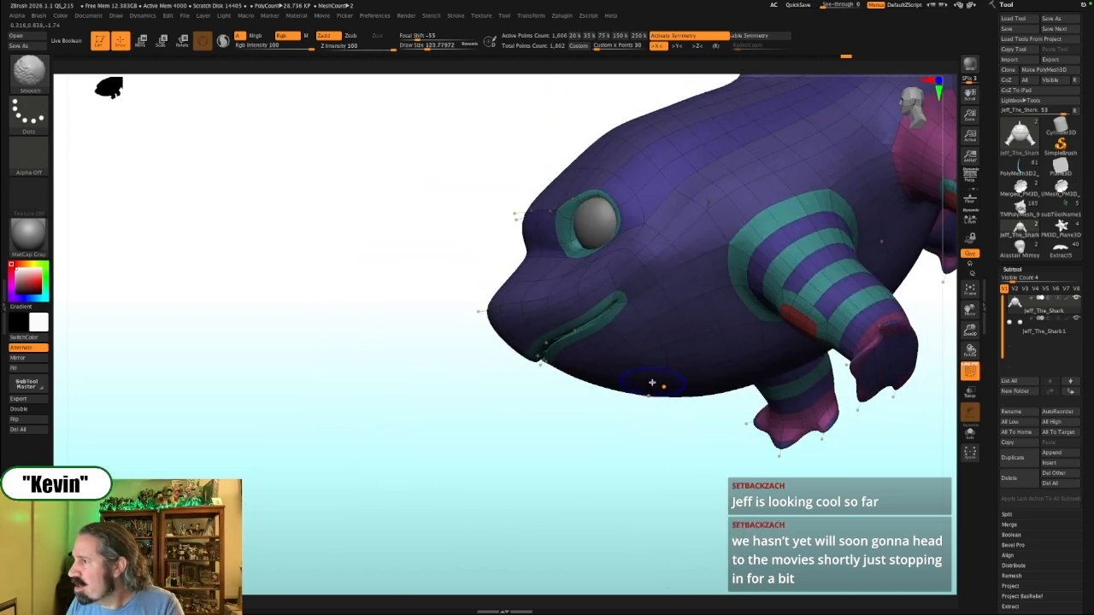
pyautogui.hotkey('shift', 'd')
# Reposition the mouth corners and the adjoining cheek with the Move brush at a draw size of about 68
pyautogui.press('s')
pyautogui.moveTo(616, 291); pyautogui.dragTo(629, 282)
pyautogui.moveTo(589, 460); pyautogui.dragTo(639, 426)
pyautogui.press('s')
pyautogui.moveTo(636, 306)
pyautogui.mouseDown()
pyautogui.moveTo(624, 304)
pyautogui.moveTo(641, 267)
pyautogui.mouseUp()
pyautogui.press('s')
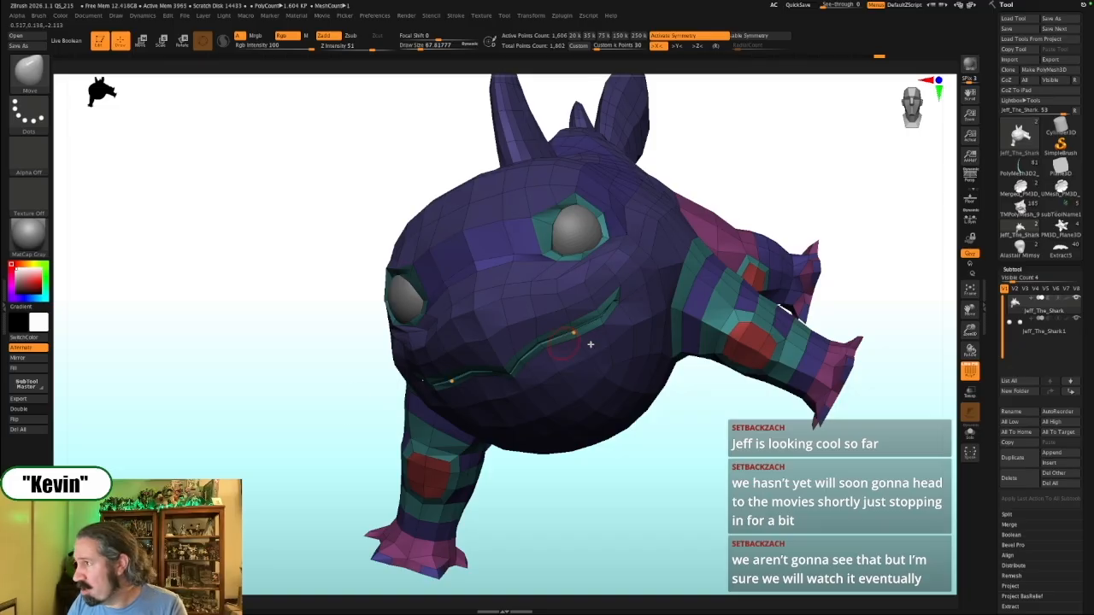
# Isolate the body from the eyeballs and view the mouth from below
pyautogui.moveTo(764, 188); pyautogui.dragTo(630, 278)
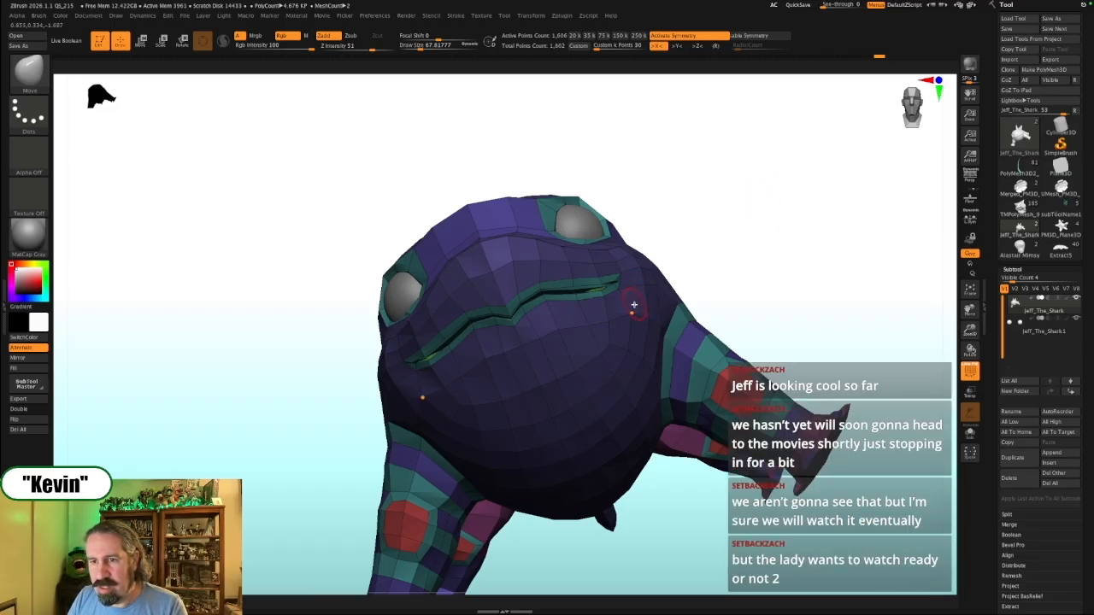
pyautogui.moveTo(721, 220); pyautogui.dragTo(730, 214)
pyautogui.hotkey('alt', 's')
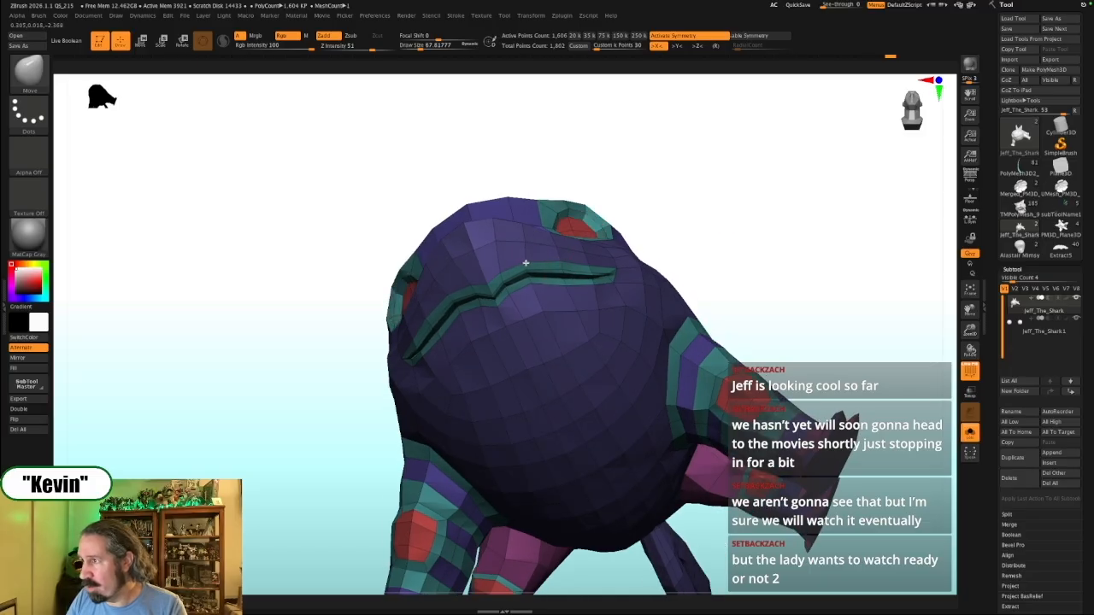
# Reshape the lips along the mouth line from below with the Move brush at a draw size of about 68
pyautogui.moveTo(658, 207); pyautogui.dragTo(649, 234)
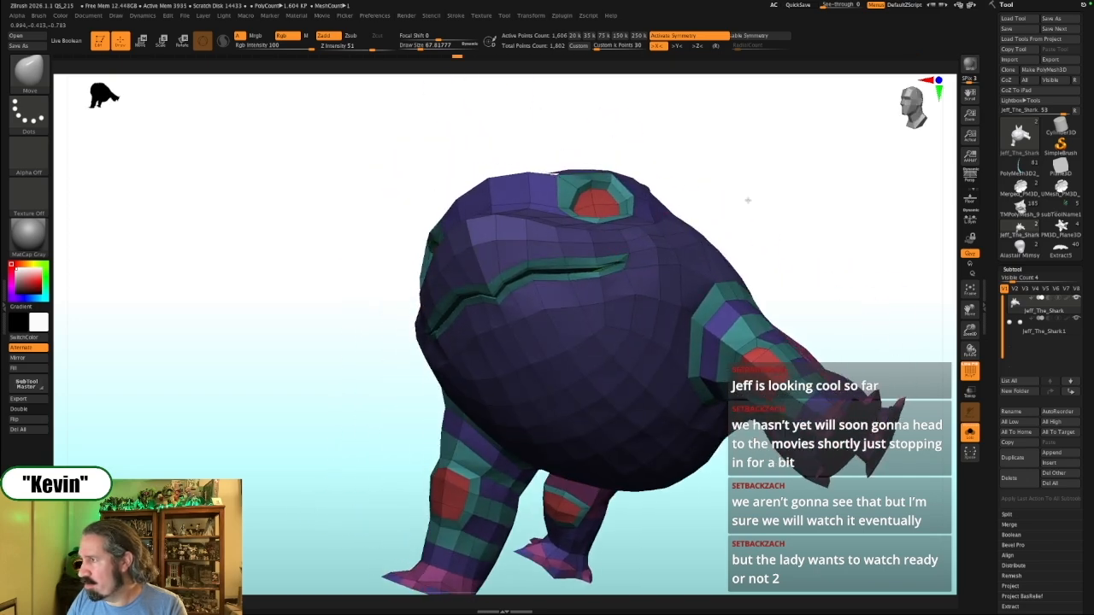
pyautogui.moveTo(747, 200); pyautogui.dragTo(646, 274)
pyautogui.moveTo(711, 248)
pyautogui.mouseDown()
pyautogui.moveTo(720, 230)
pyautogui.moveTo(705, 247)
pyautogui.mouseUp()
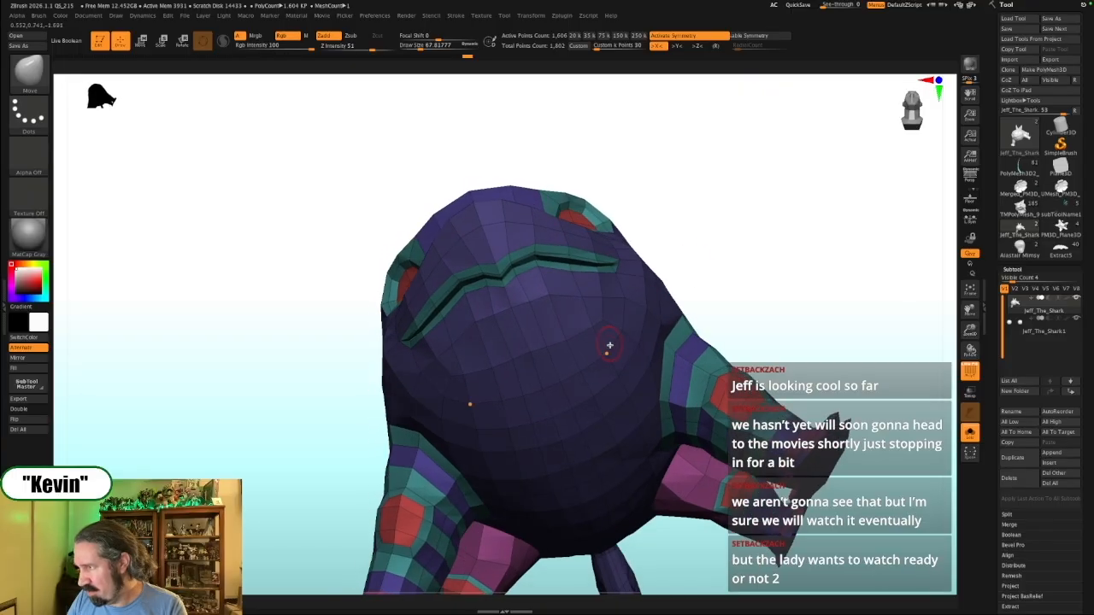
pyautogui.moveTo(724, 257)
pyautogui.mouseDown()
pyautogui.moveTo(713, 246)
pyautogui.moveTo(706, 263)
pyautogui.mouseUp()
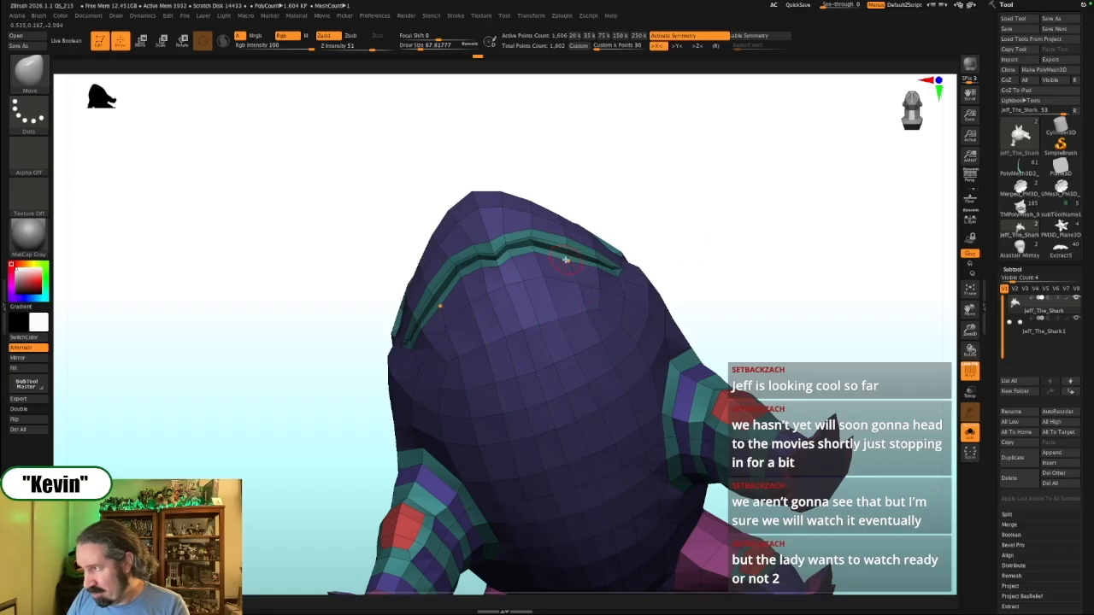
pyautogui.moveTo(691, 215); pyautogui.dragTo(602, 248)
pyautogui.moveTo(685, 203)
pyautogui.mouseDown()
pyautogui.moveTo(727, 232)
pyautogui.moveTo(700, 456)
pyautogui.moveTo(779, 352)
pyautogui.moveTo(803, 291)
pyautogui.moveTo(632, 318)
pyautogui.mouseUp()
# Adjust the surface between the eye sockets and the mouth corners with the Move brush at a draw size of about 51
pyautogui.press('s')
pyautogui.moveTo(723, 267)
pyautogui.mouseDown()
pyautogui.moveTo(623, 432)
pyautogui.moveTo(583, 342)
pyautogui.mouseUp()
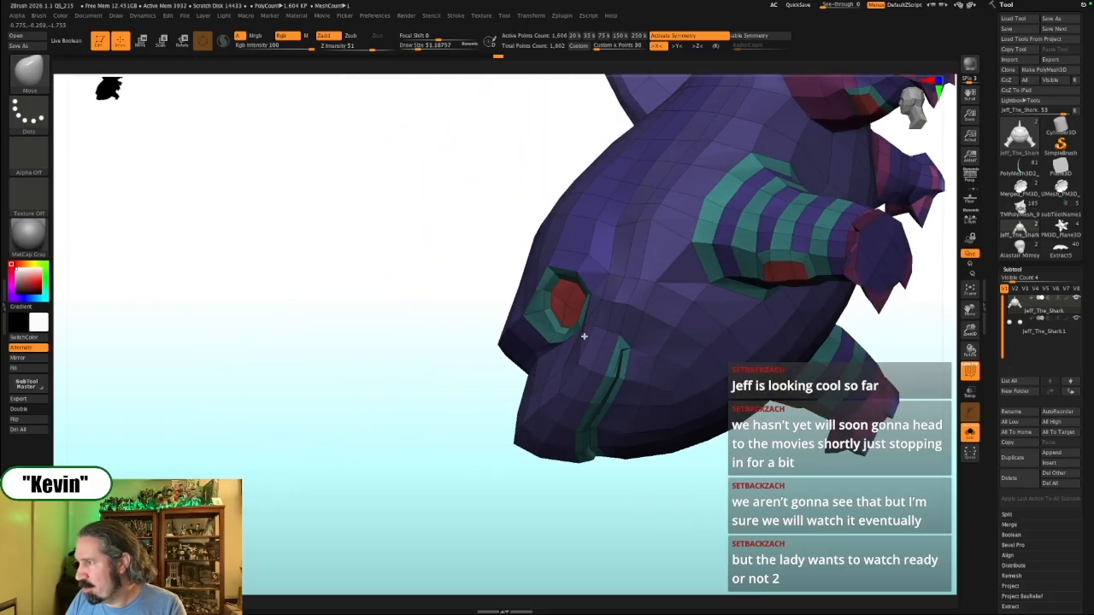
pyautogui.moveTo(456, 451); pyautogui.dragTo(468, 452)
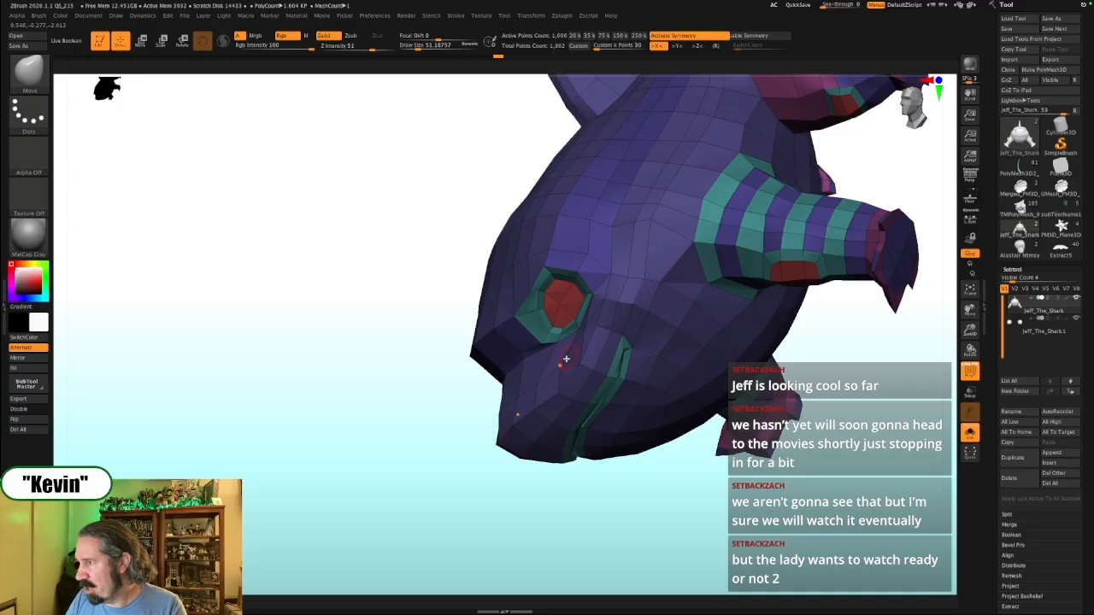
pyautogui.moveTo(587, 494); pyautogui.dragTo(610, 425)
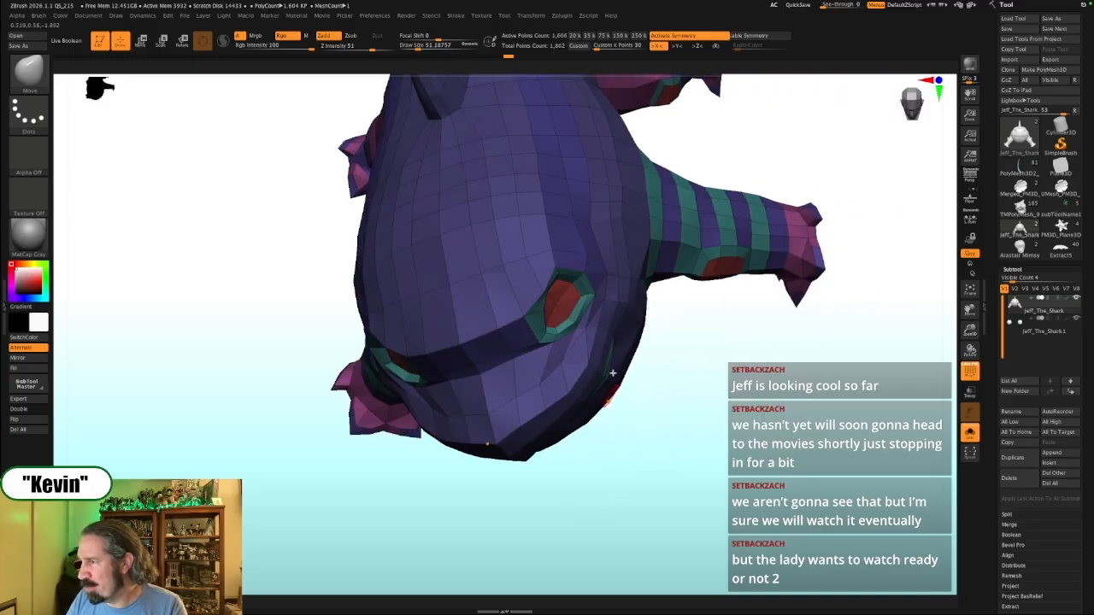
pyautogui.moveTo(728, 359); pyautogui.dragTo(537, 339)
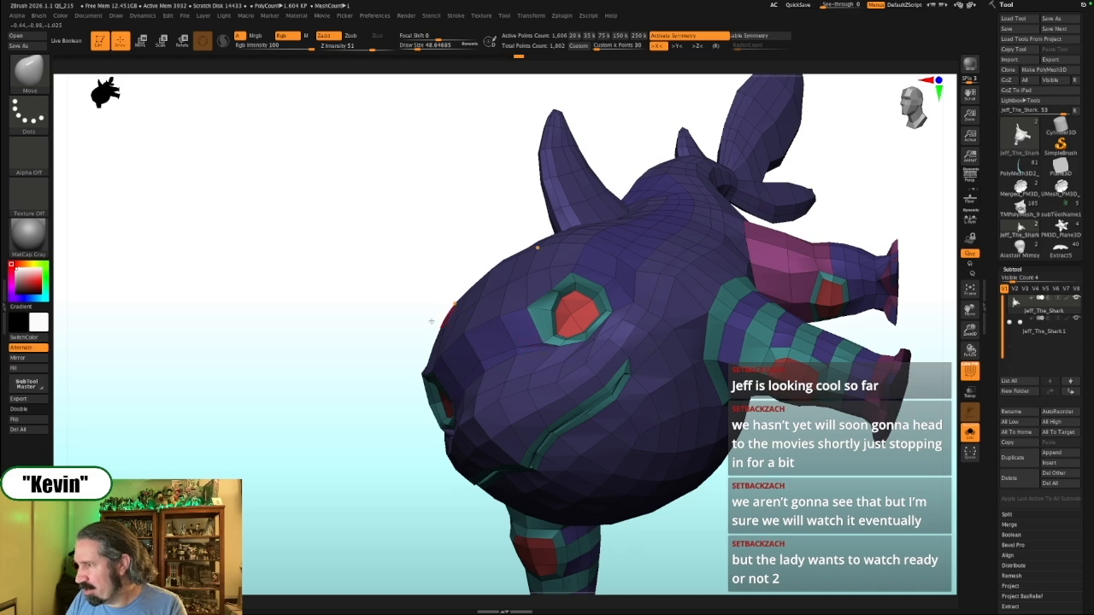
pyautogui.moveTo(431, 322); pyautogui.dragTo(369, 325)
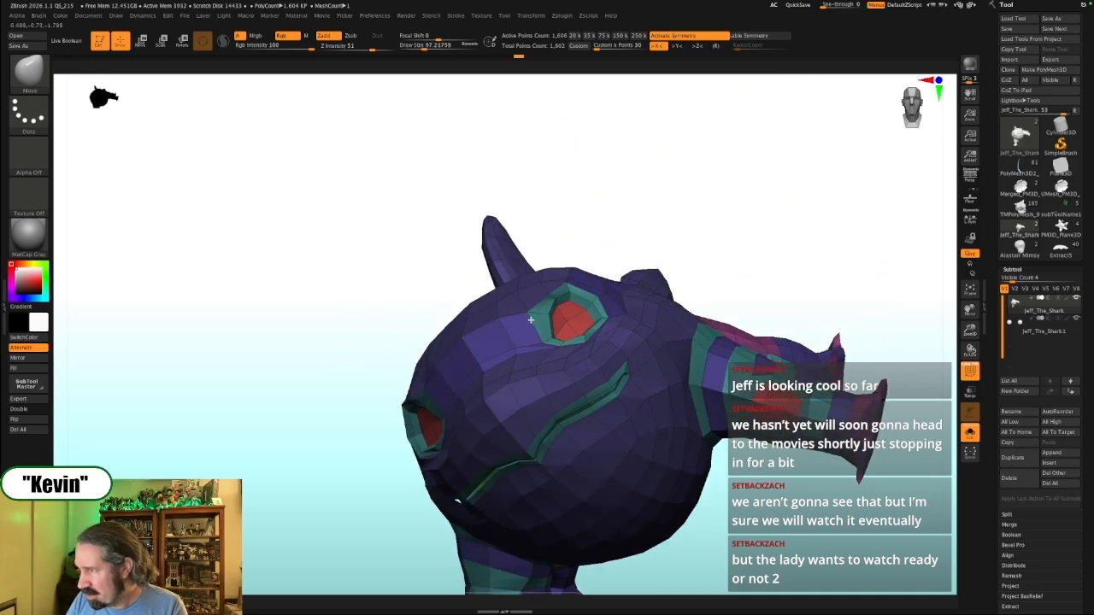
# Hide the polygroup wireframe and preview the body with smooth subdivision
pyautogui.hotkey('shift', 'f')
pyautogui.moveTo(724, 203); pyautogui.dragTo(734, 214)
pyautogui.keyDown('alt'); pyautogui.moveTo(720, 254); pyautogui.dragTo(824, 218); pyautogui.keyUp('alt')
pyautogui.press('d')
pyautogui.keyDown('alt'); pyautogui.moveTo(763, 306); pyautogui.dragTo(802, 235); pyautogui.keyUp('alt')
pyautogui.moveTo(836, 277); pyautogui.dragTo(603, 512)
# Compare the smoothed face from the front with the reference images, focusing on the mouth and eye sockets
pyautogui.moveTo(733, 271)
pyautogui.keyDown('alt'); pyautogui.mouseDown()
pyautogui.moveTo(779, 302)
pyautogui.moveTo(926, 274)
pyautogui.mouseUp(); pyautogui.keyUp('alt')
pyautogui.hotkey('shift', 'z')
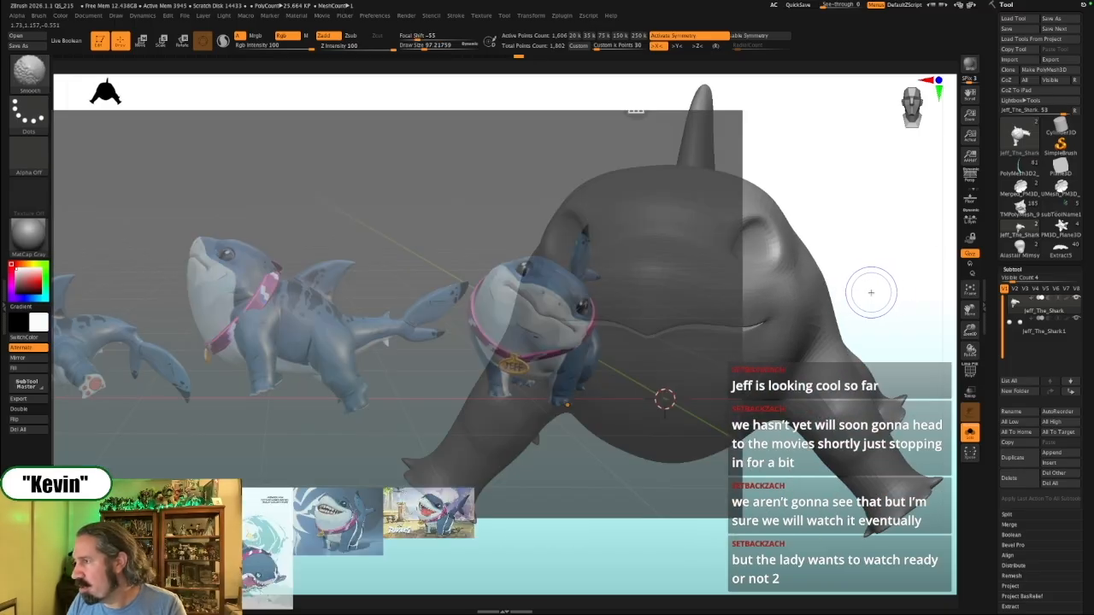
pyautogui.hotkey('shift', 'z')
pyautogui.keyDown('alt'); pyautogui.moveTo(878, 269); pyautogui.dragTo(894, 275); pyautogui.keyUp('alt')
pyautogui.hotkey('shift', 'z')
pyautogui.hotkey('shift', 'z')
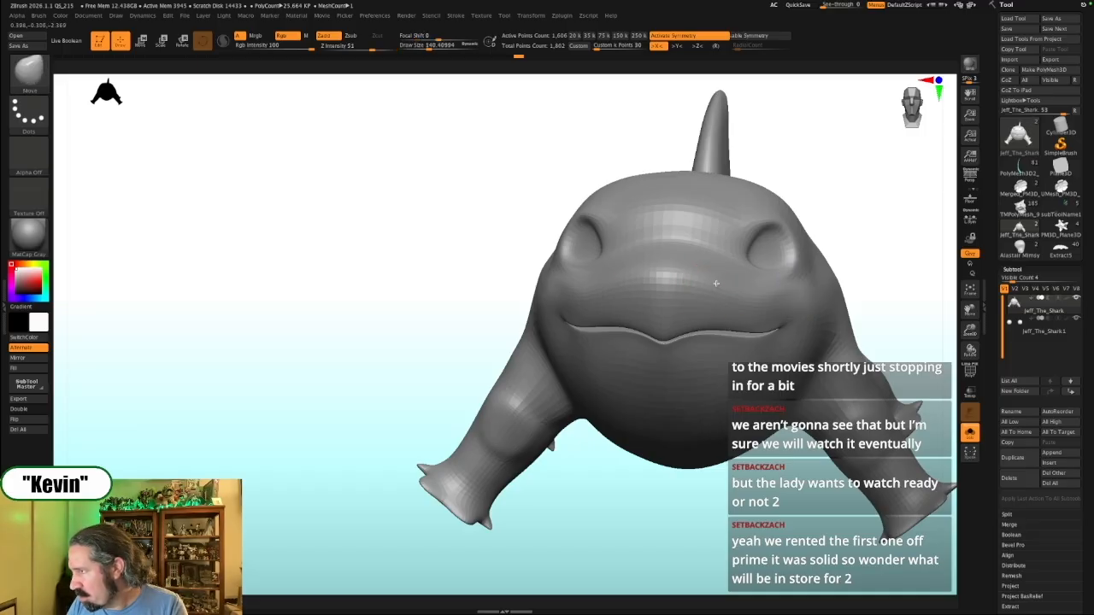
pyautogui.hotkey('shift', 'z')
pyautogui.hotkey('shift', 'z')
# Nudge the centre of the mouth line upward with the Move brush at a draw size of about 128
pyautogui.press('[')
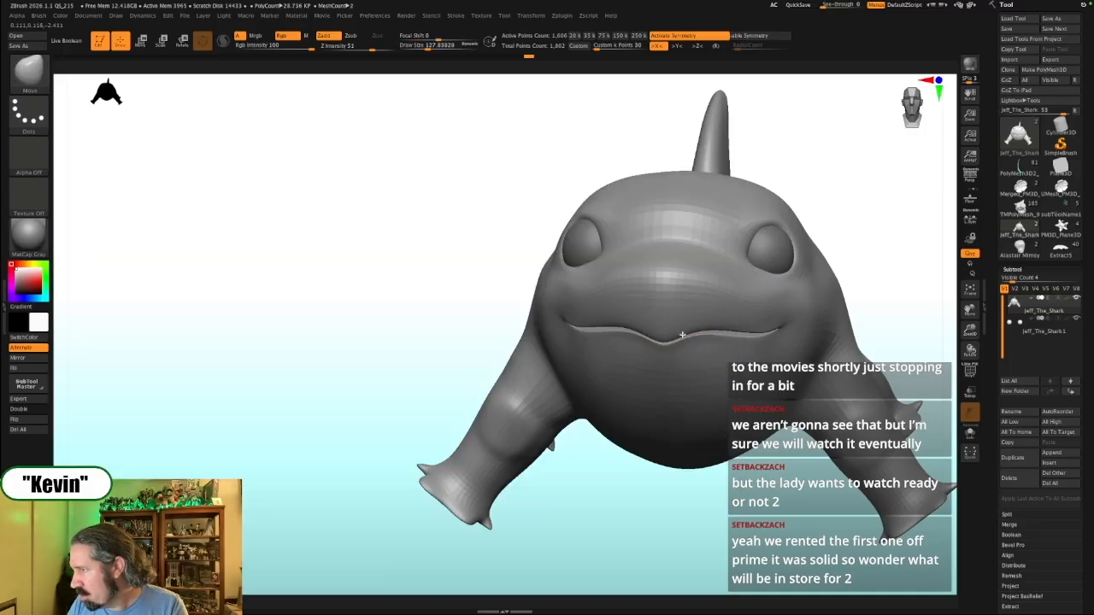
pyautogui.moveTo(667, 345); pyautogui.dragTo(666, 341)
pyautogui.hotkey('shift', 'z')
pyautogui.hotkey('shift', 'z')
# Reduce the draw size to about 68 and mask outward from the mouth corner in side view with the Transpose tool
pyautogui.press('[')
pyautogui.press('[')
pyautogui.press('[')
pyautogui.press('[')
pyautogui.press('[')
pyautogui.moveTo(872, 275); pyautogui.dragTo(937, 272)
pyautogui.keyDown('alt'); pyautogui.moveTo(816, 300); pyautogui.dragTo(846, 334); pyautogui.keyUp('alt')
pyautogui.moveTo(700, 358); pyautogui.dragTo(776, 330)
pyautogui.press('w')
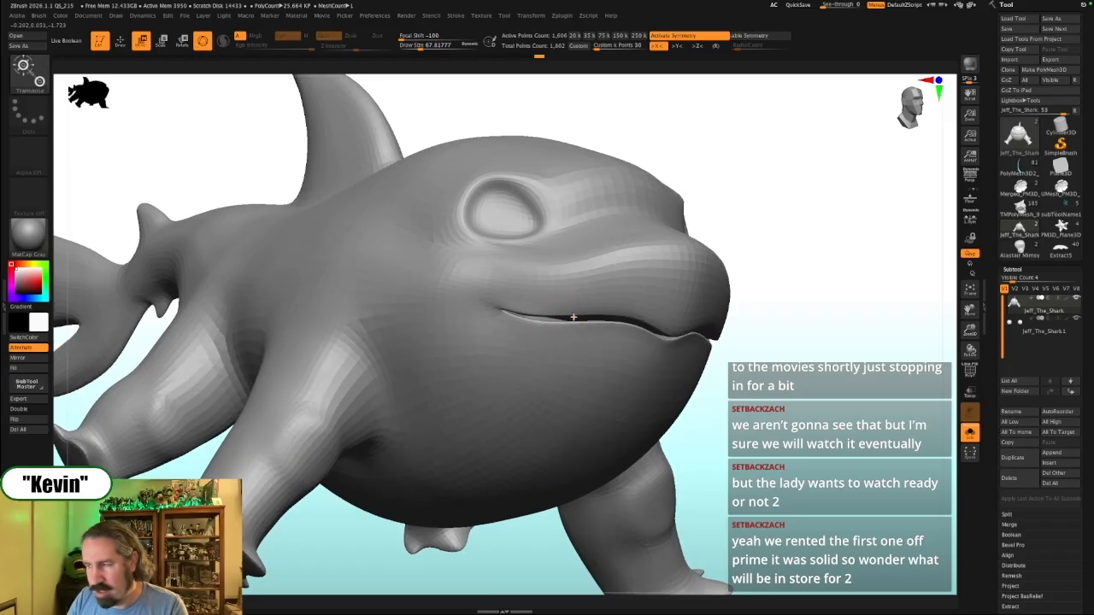
pyautogui.keyDown('alt'); pyautogui.click(516, 319); pyautogui.keyUp('alt')
pyautogui.keyDown('alt'); pyautogui.moveTo(510, 364); pyautogui.dragTo(525, 213); pyautogui.keyUp('alt')
pyautogui.moveTo(502, 315)
pyautogui.keyDown('ctrl'); pyautogui.mouseDown()
pyautogui.moveTo(494, 311)
pyautogui.moveTo(546, 303)
pyautogui.moveTo(522, 295)
pyautogui.moveTo(556, 309)
pyautogui.moveTo(500, 358)
pyautogui.moveTo(531, 340)
pyautogui.mouseUp(); pyautogui.keyUp('ctrl')
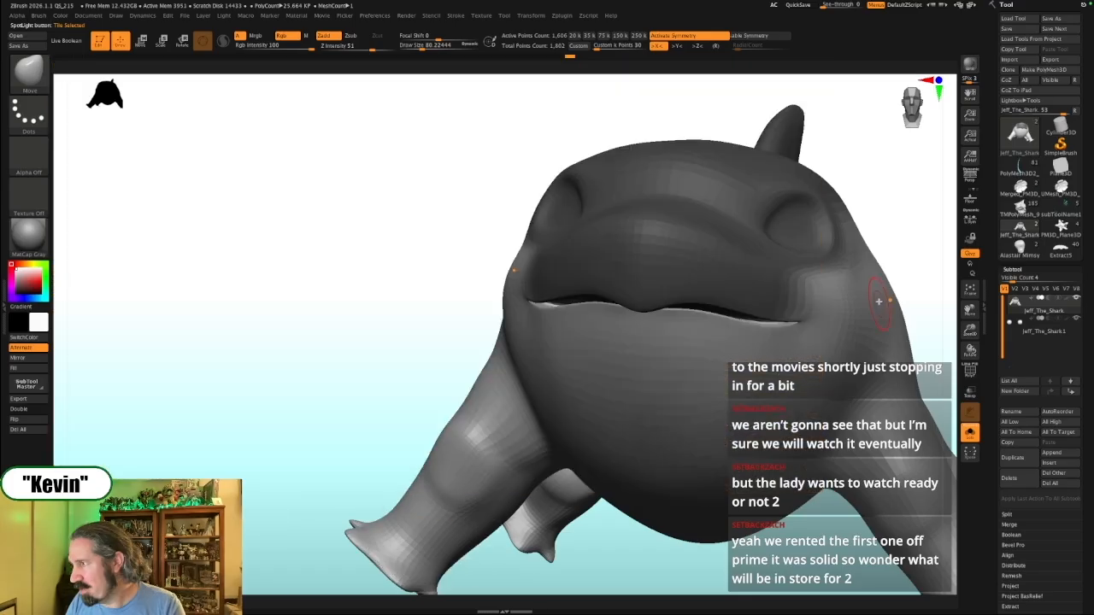
# Reshape the brow and snout bridge between the eye sockets with the Move brush at a draw size of about 44
pyautogui.moveTo(879, 301); pyautogui.dragTo(507, 320)
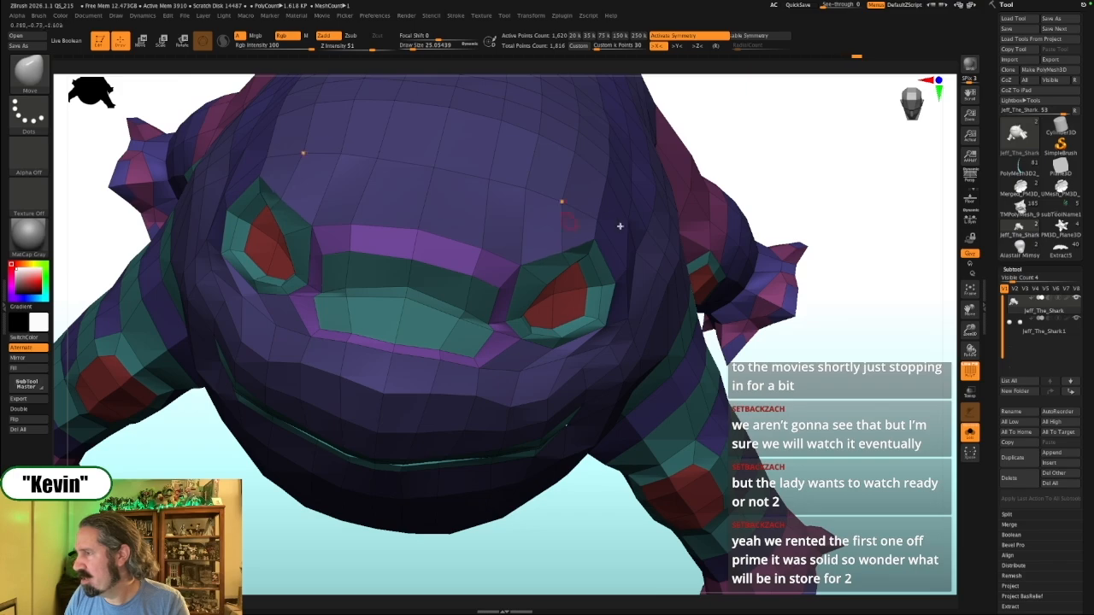
pyautogui.moveTo(798, 186)
pyautogui.mouseDown()
pyautogui.moveTo(776, 177)
pyautogui.moveTo(662, 213)
pyautogui.mouseUp()
pyautogui.press('s')
pyautogui.moveTo(511, 275); pyautogui.dragTo(515, 275)
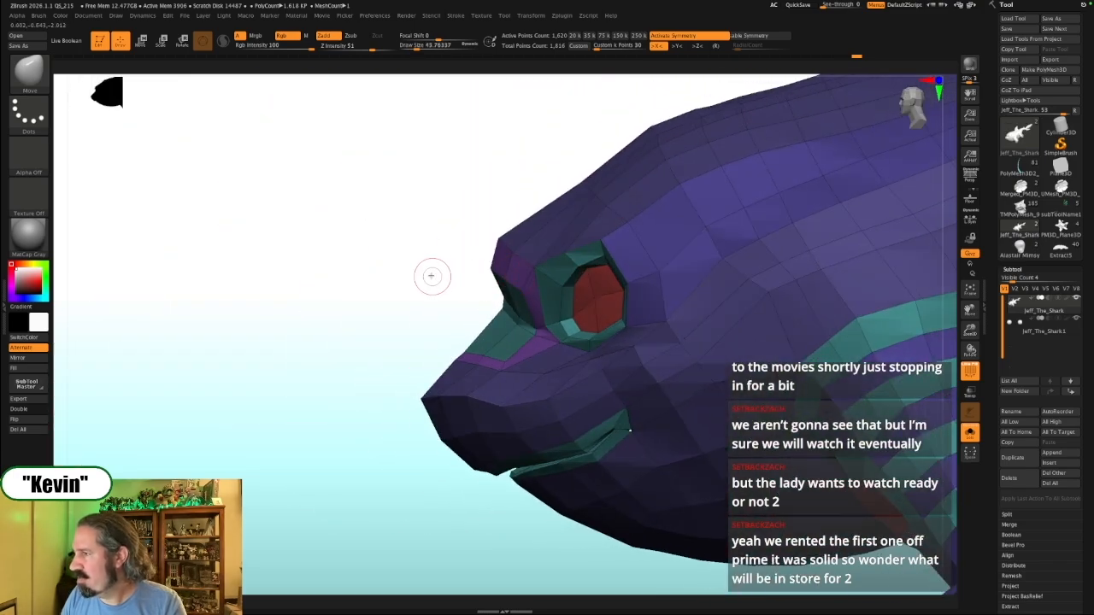
pyautogui.hotkey('shift', 'z')
pyautogui.hotkey('shift', 'z')
pyautogui.moveTo(362, 377); pyautogui.dragTo(548, 278)
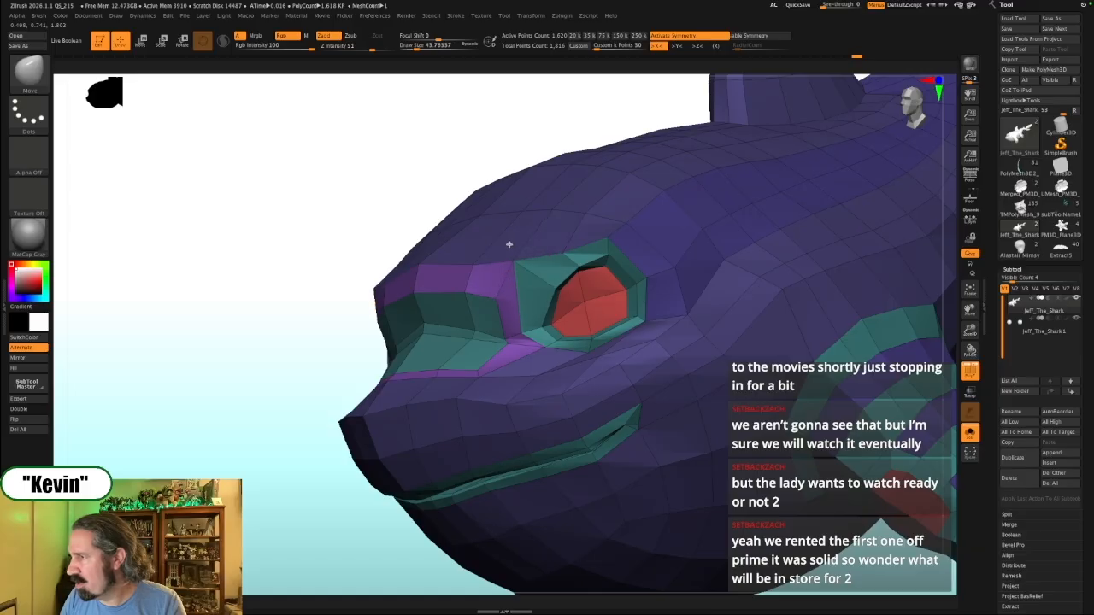
pyautogui.moveTo(300, 271); pyautogui.dragTo(681, 254)
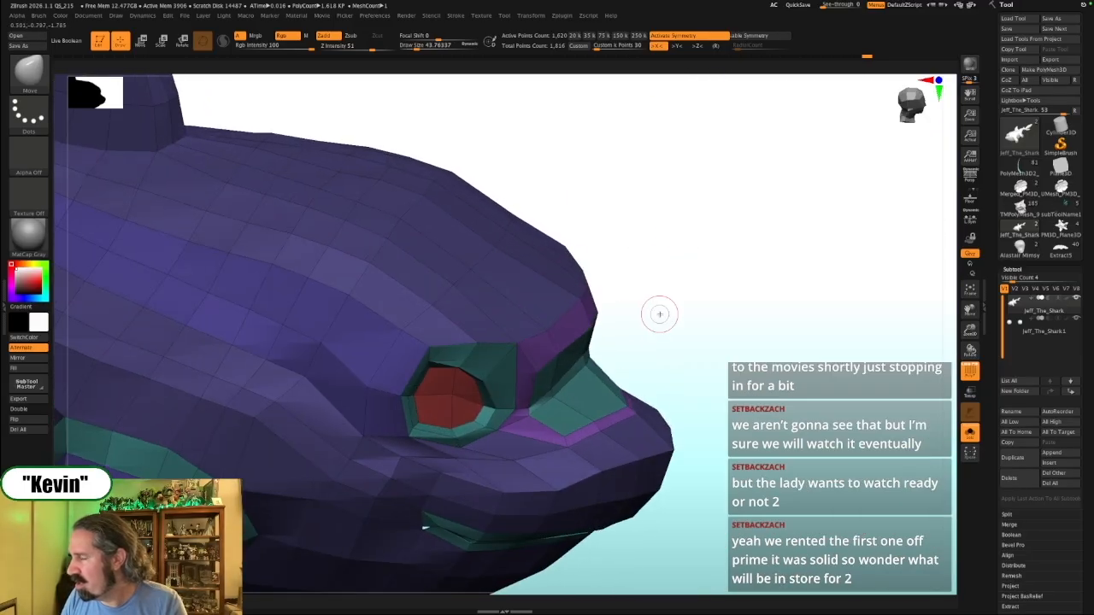
# Turn on the smooth preview, hide the polygroup wireframe and frame the whole body
pyautogui.press('d')
pyautogui.moveTo(786, 307); pyautogui.dragTo(757, 276)
pyautogui.hotkey('shift', 'f')
pyautogui.press('f')
pyautogui.moveTo(669, 268)
pyautogui.mouseDown()
pyautogui.moveTo(723, 305)
pyautogui.moveTo(808, 245)
pyautogui.mouseUp()
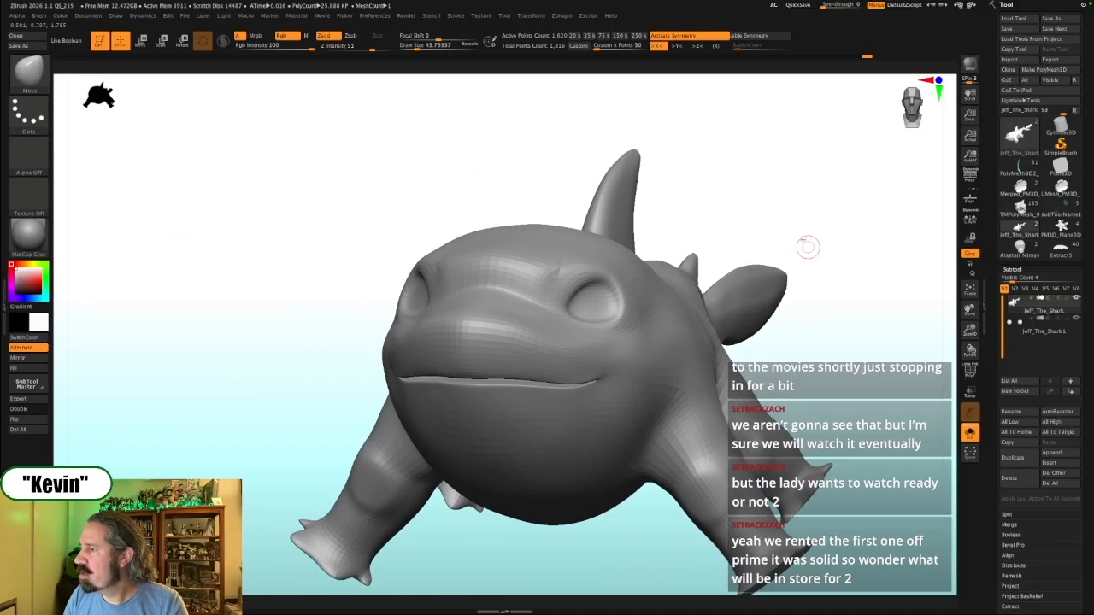
# Check the smoothed brow and snout against the Marvel Rivals reference image
pyautogui.moveTo(779, 193); pyautogui.dragTo(781, 210)
pyautogui.hotkey('shift', 'z')
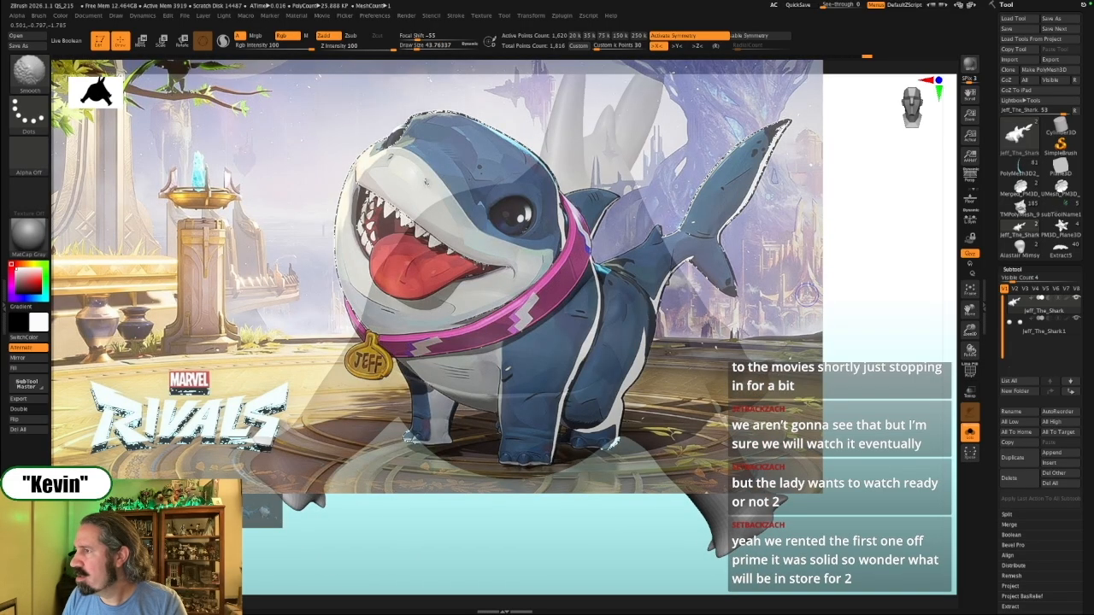
pyautogui.hotkey('shift', 'z')
pyautogui.moveTo(845, 312); pyautogui.dragTo(705, 360)
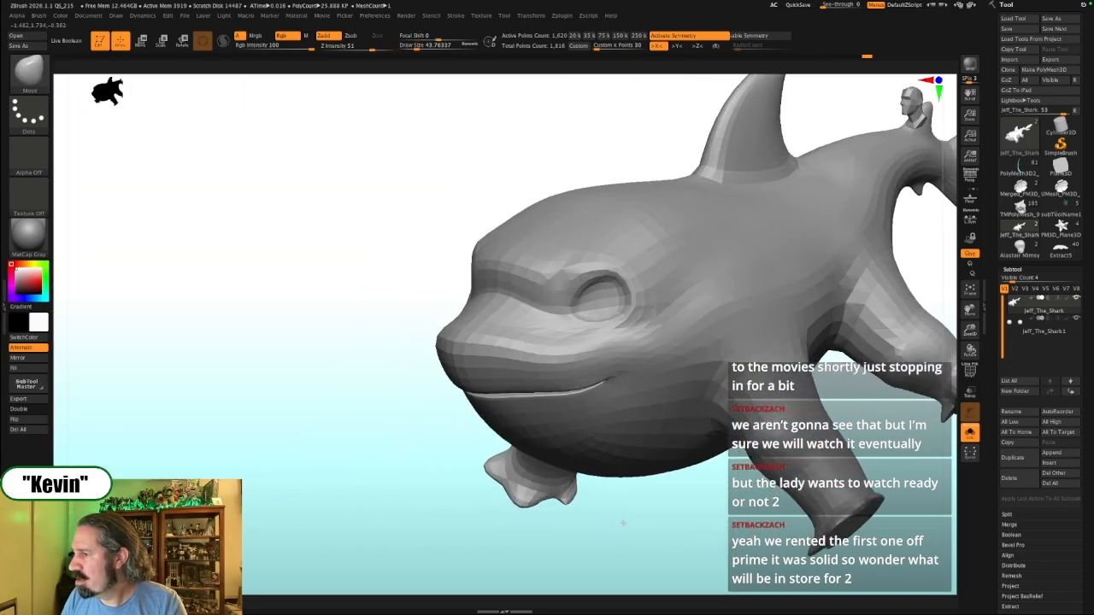
# Return the body to its unsmoothed base mesh with the snout and eye socket in close view
pyautogui.keyDown('alt'); pyautogui.moveTo(617, 522); pyautogui.dragTo(611, 446); pyautogui.keyUp('alt')
pyautogui.hotkey('shift', 'd')
pyautogui.keyDown('alt'); pyautogui.moveTo(332, 356); pyautogui.dragTo(277, 429); pyautogui.keyUp('alt')
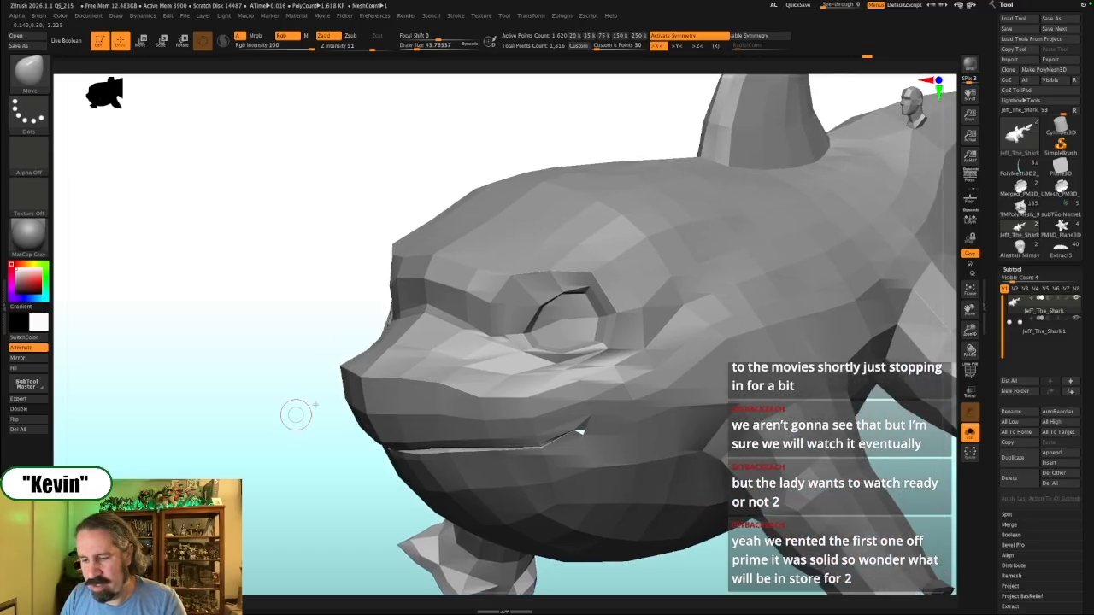
pyautogui.press('b')
pyautogui.press('c')
pyautogui.press('t')
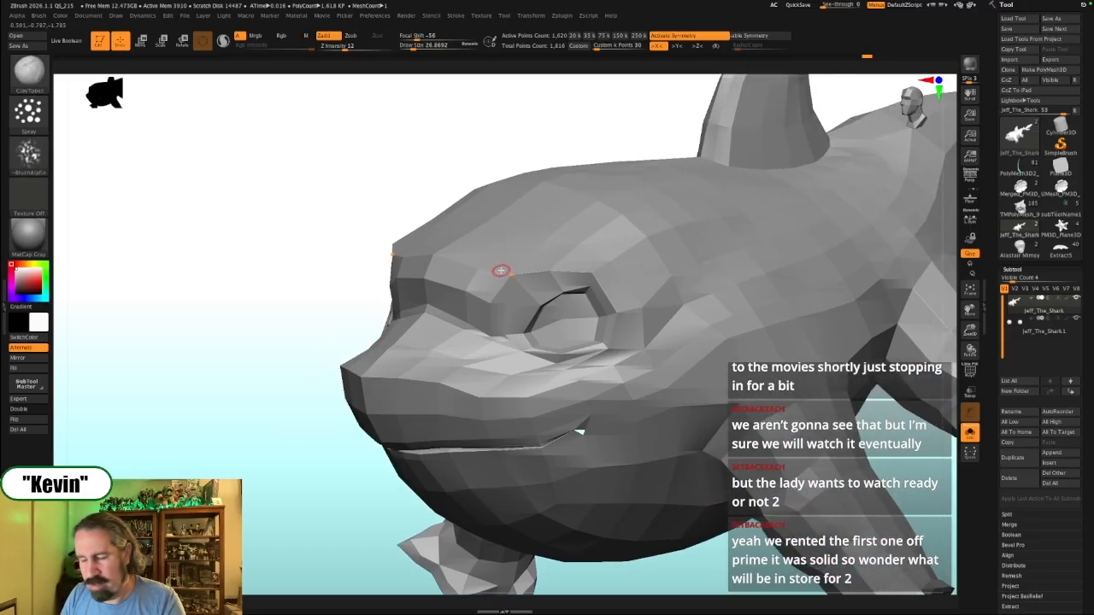
pyautogui.press('b')
pyautogui.press('m')
pyautogui.press('v')
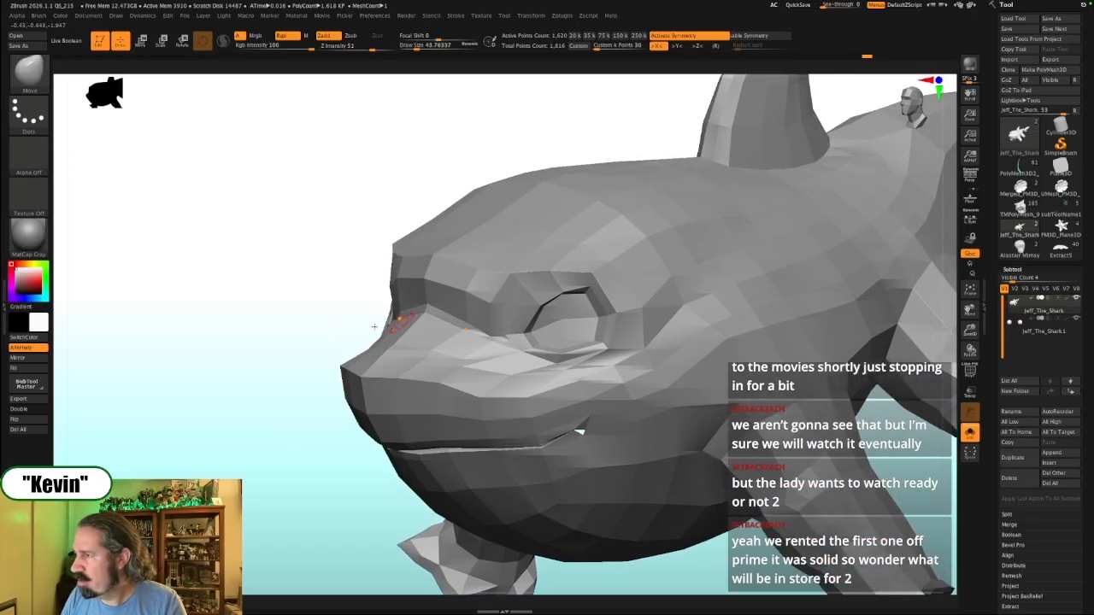
# Adjust the crease between the snout bridge and the eye socket with the Move brush at a draw size of about 41
pyautogui.press('s')
pyautogui.moveTo(474, 323); pyautogui.dragTo(470, 324)
pyautogui.press('s')
pyautogui.click(490, 329)
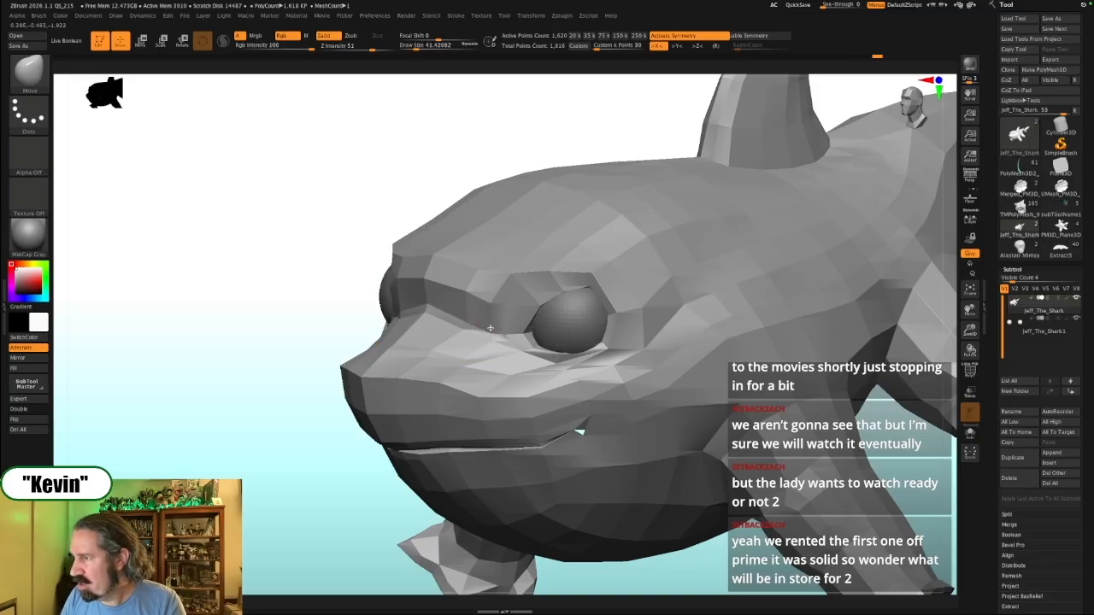
pyautogui.moveTo(302, 328); pyautogui.dragTo(583, 301)
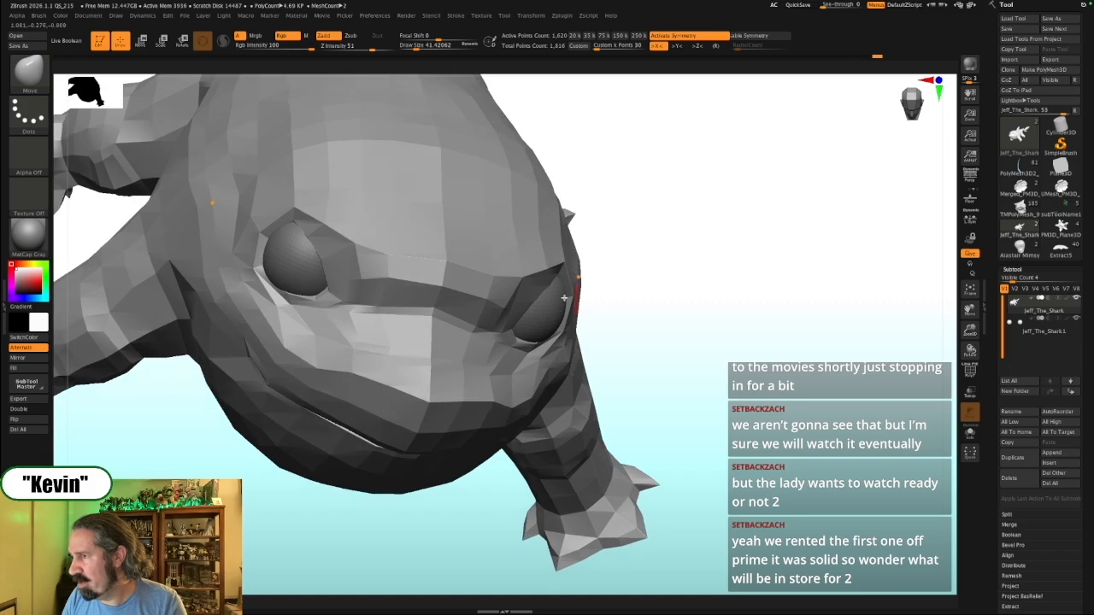
# Reshape the eye sockets around the eyeballs from above with the Move brush at a draw size of about 71
pyautogui.press('s')
pyautogui.click(542, 299)
pyautogui.hotkey('alt', 's')
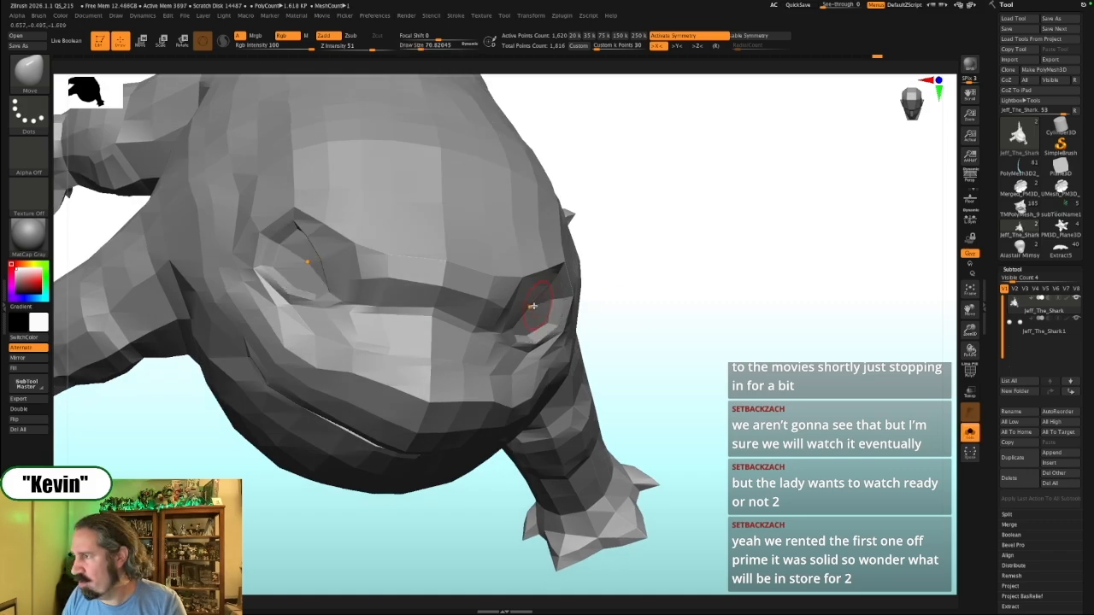
pyautogui.moveTo(654, 268); pyautogui.dragTo(530, 275)
pyautogui.moveTo(771, 250); pyautogui.dragTo(684, 261)
pyautogui.hotkey('alt', 's')
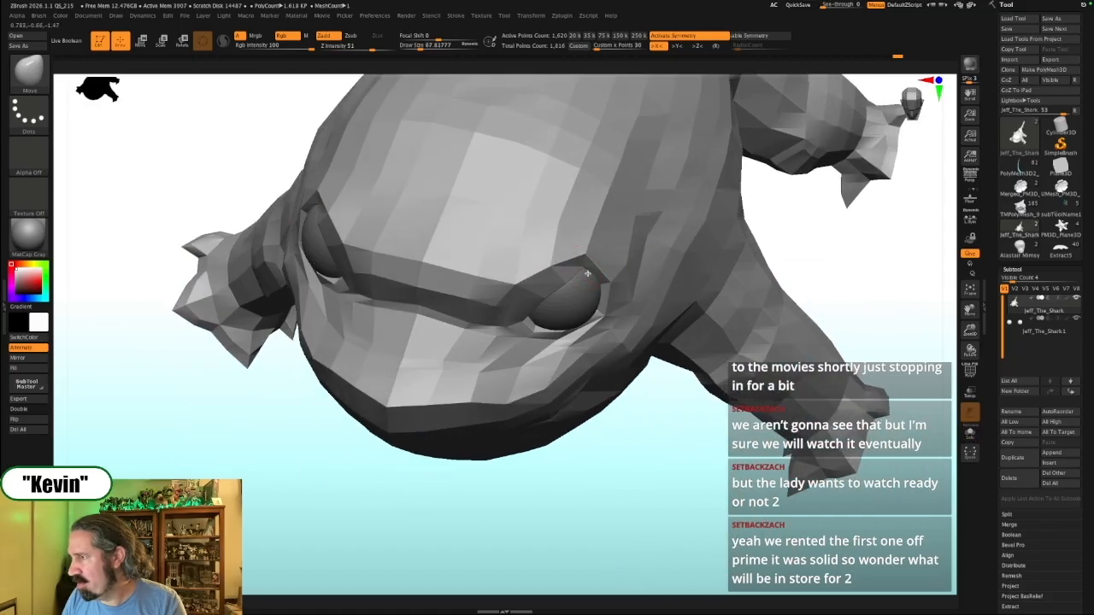
# Refine the upper rim of the eye socket at a draw size of about 35, toggling the eyeballs to check the fit
pyautogui.hotkey('alt', 's')
pyautogui.press('s')
pyautogui.moveTo(589, 276); pyautogui.dragTo(585, 271)
pyautogui.hotkey('alt', 's')
pyautogui.hotkey('alt', 's')
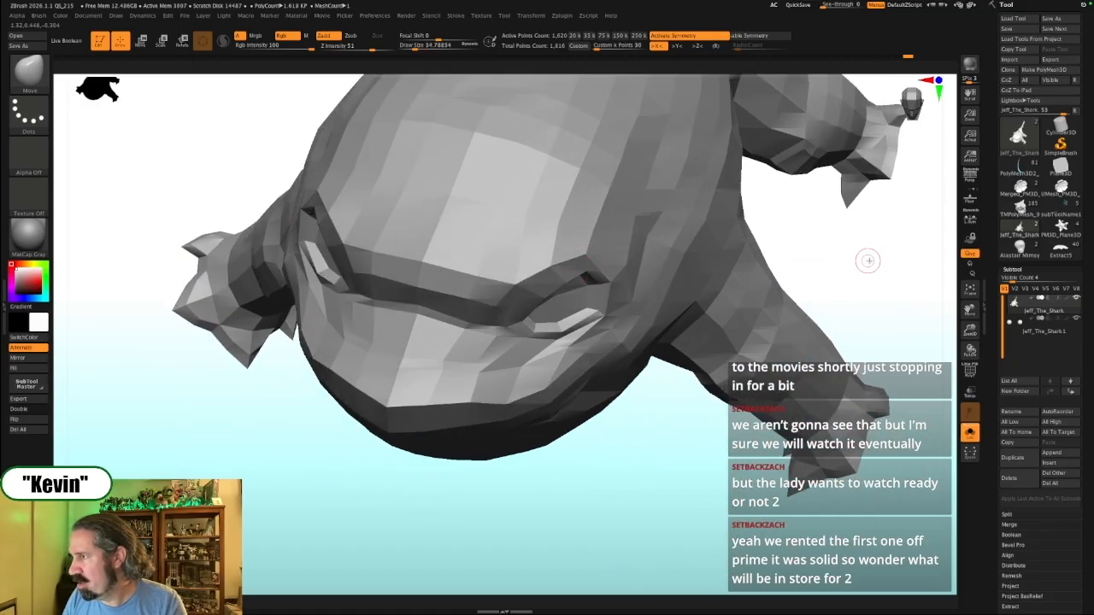
pyautogui.moveTo(866, 261); pyautogui.dragTo(886, 225)
pyautogui.hotkey('alt', 's')
pyautogui.moveTo(815, 232); pyautogui.dragTo(795, 229)
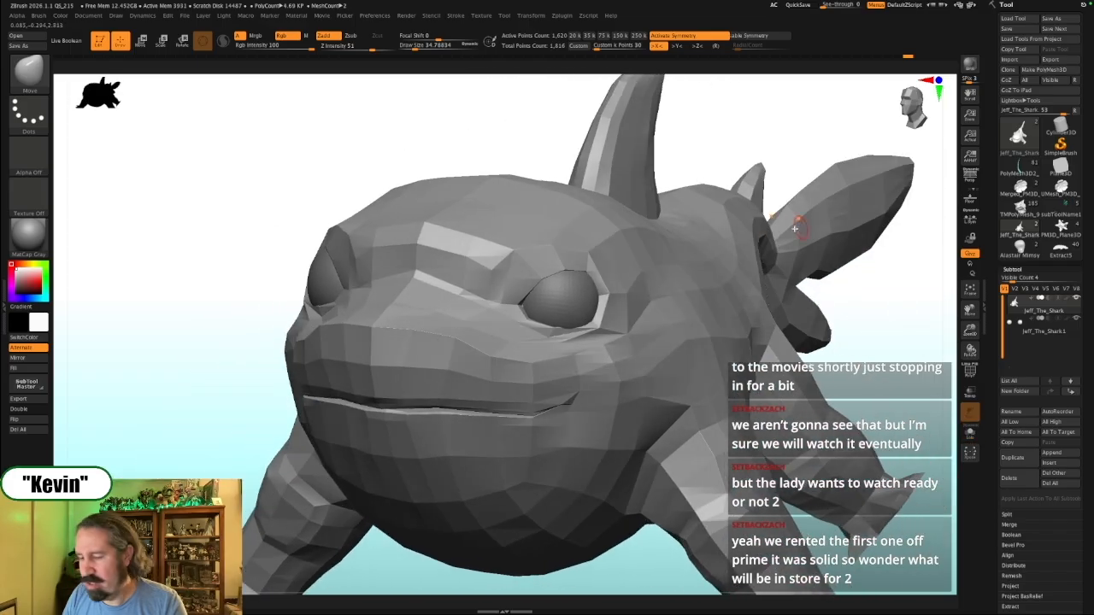
# Preview the body with smooth subdivision and enlarge the Move brush to a draw size of about 136
pyautogui.press('d')
pyautogui.press('s')
pyautogui.moveTo(576, 268)
pyautogui.mouseDown()
pyautogui.moveTo(588, 252)
pyautogui.moveTo(594, 274)
pyautogui.mouseUp()
pyautogui.press('s')
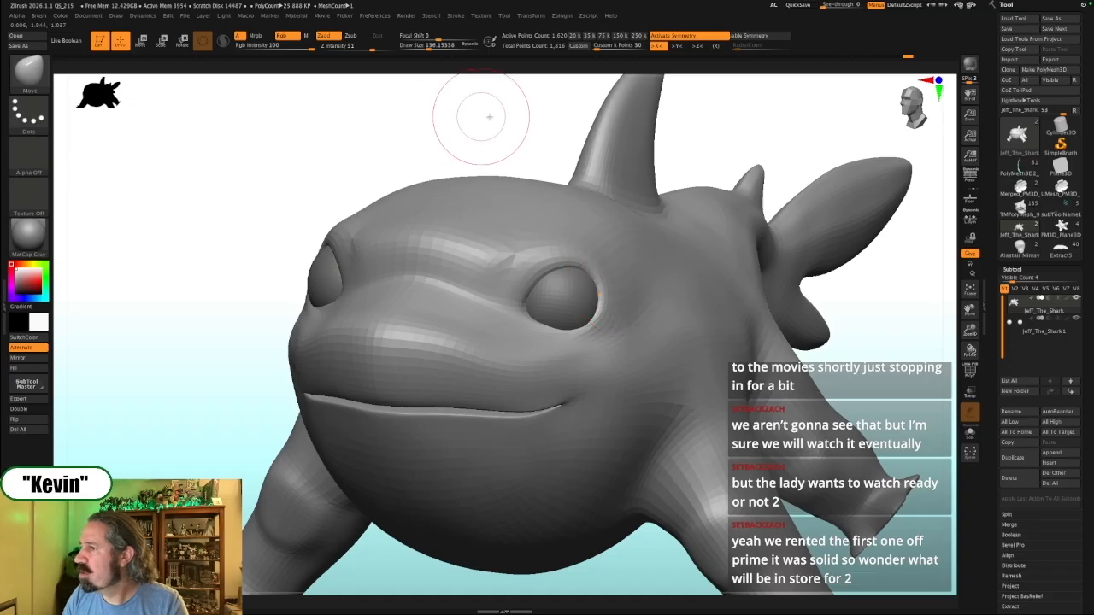
# Compare the smoothed shark from a three-quarter view with the Marvel Rivals reference image
pyautogui.keyDown('alt'); pyautogui.moveTo(484, 118); pyautogui.dragTo(436, 135); pyautogui.keyUp('alt')
pyautogui.moveTo(824, 241)
pyautogui.mouseDown()
pyautogui.moveTo(798, 313)
pyautogui.moveTo(781, 315)
pyautogui.mouseUp()
pyautogui.moveTo(781, 315)
pyautogui.keyDown('alt'); pyautogui.mouseDown()
pyautogui.moveTo(808, 313)
pyautogui.moveTo(569, 341)
pyautogui.mouseUp(); pyautogui.keyUp('alt')
pyautogui.hotkey('shift', 'z')
pyautogui.hotkey('shift', 'z')
pyautogui.hotkey('shift', 'z')
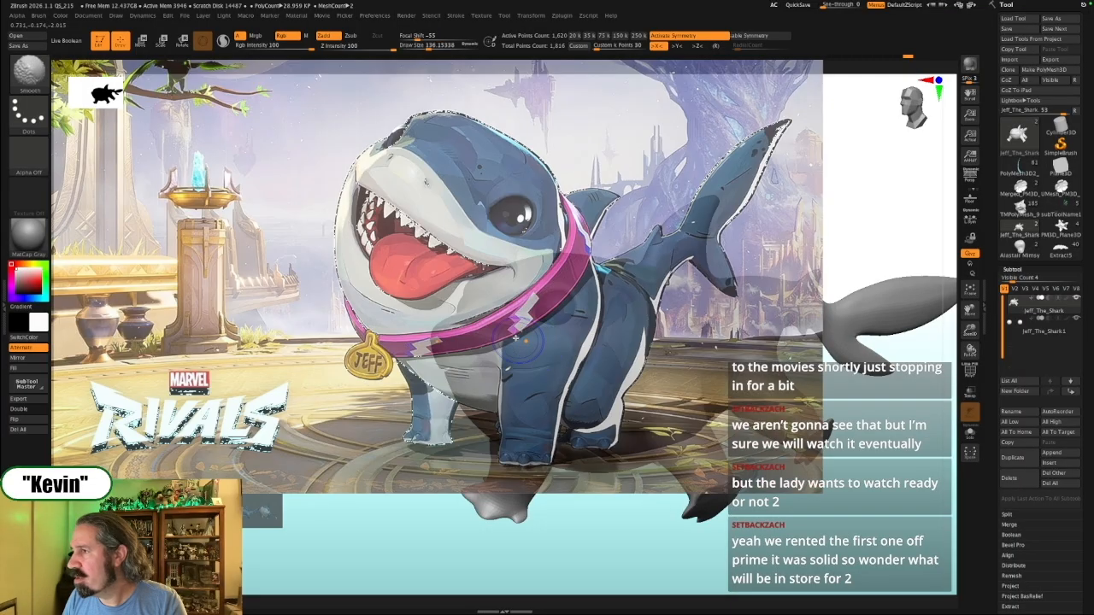
pyautogui.hotkey('shift', 'z')
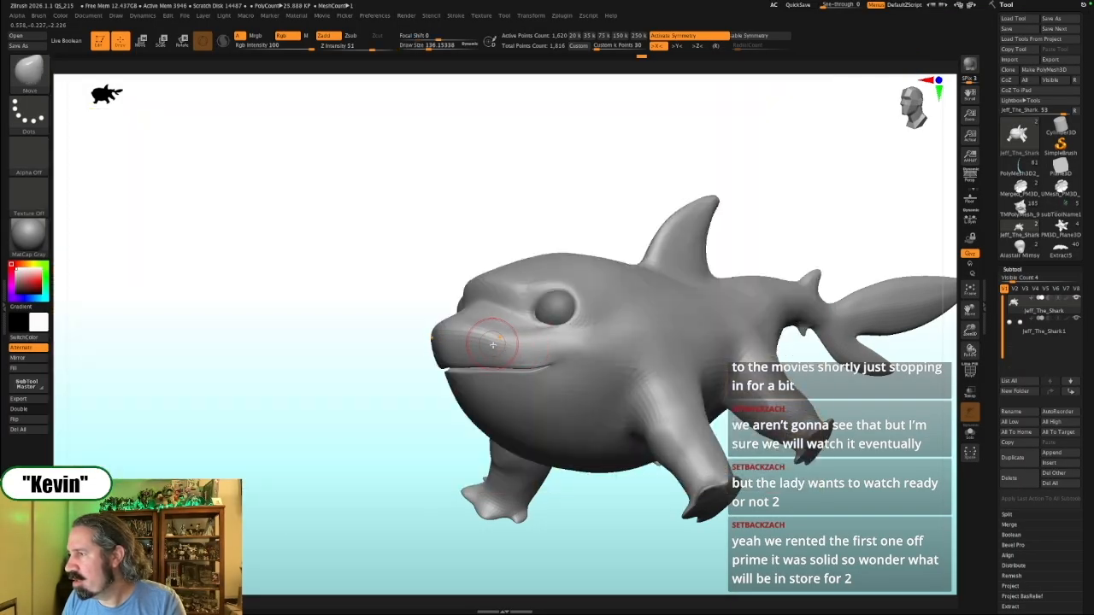
# Reshape the shark's snout and eye area from three-quarter and high front views with the Move brush at a draw size of about 145
pyautogui.moveTo(410, 300); pyautogui.dragTo(382, 310)
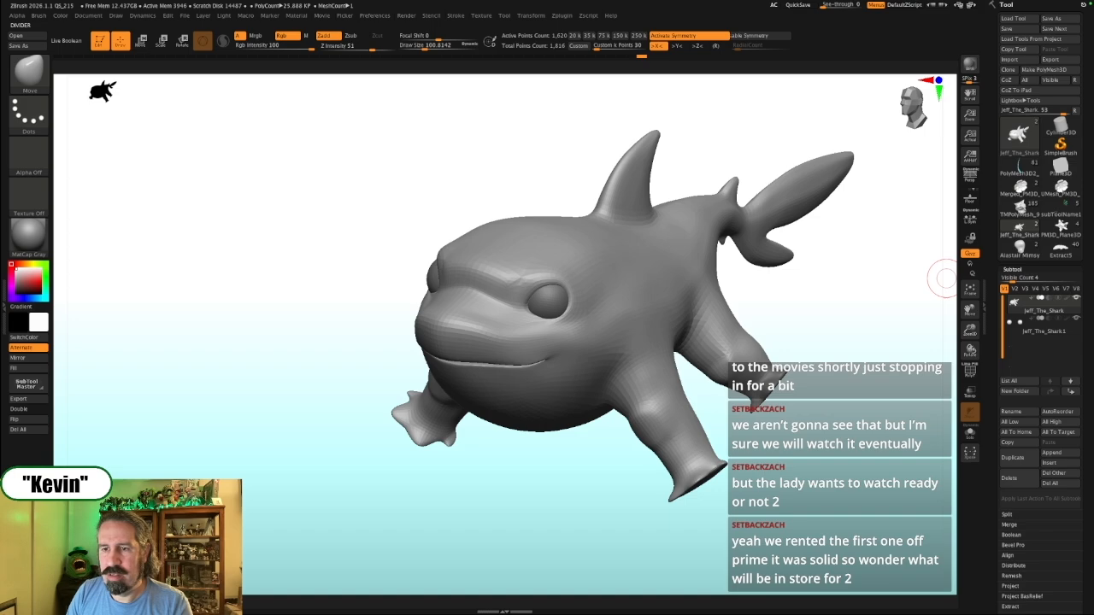
pyautogui.moveTo(852, 323)
pyautogui.mouseDown()
pyautogui.moveTo(616, 328)
pyautogui.moveTo(488, 313)
pyautogui.moveTo(578, 322)
pyautogui.moveTo(452, 359)
pyautogui.mouseUp()
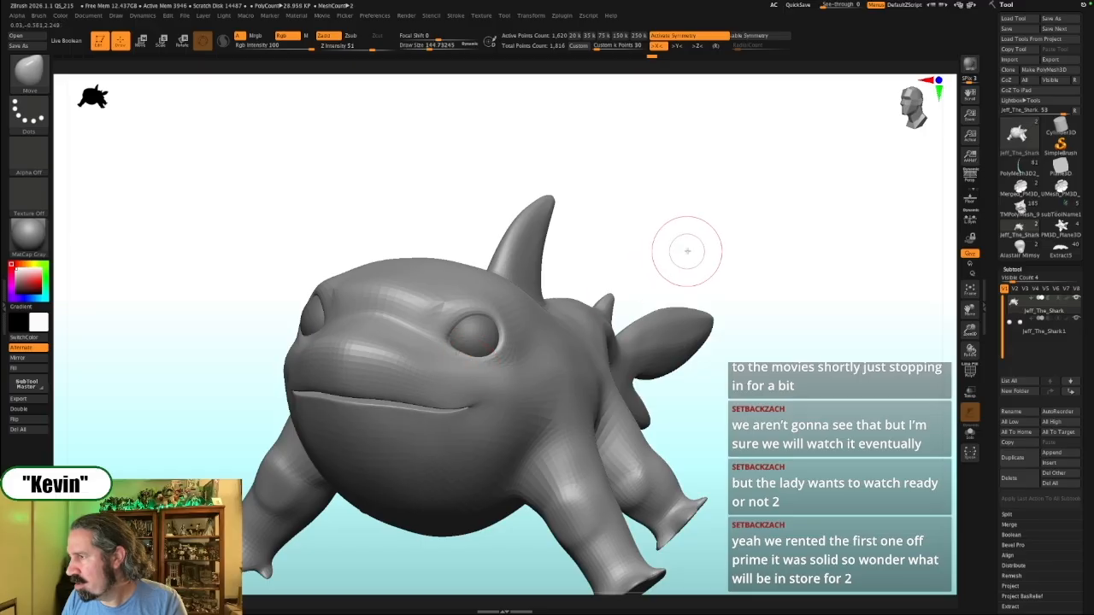
pyautogui.moveTo(686, 247); pyautogui.dragTo(481, 359)
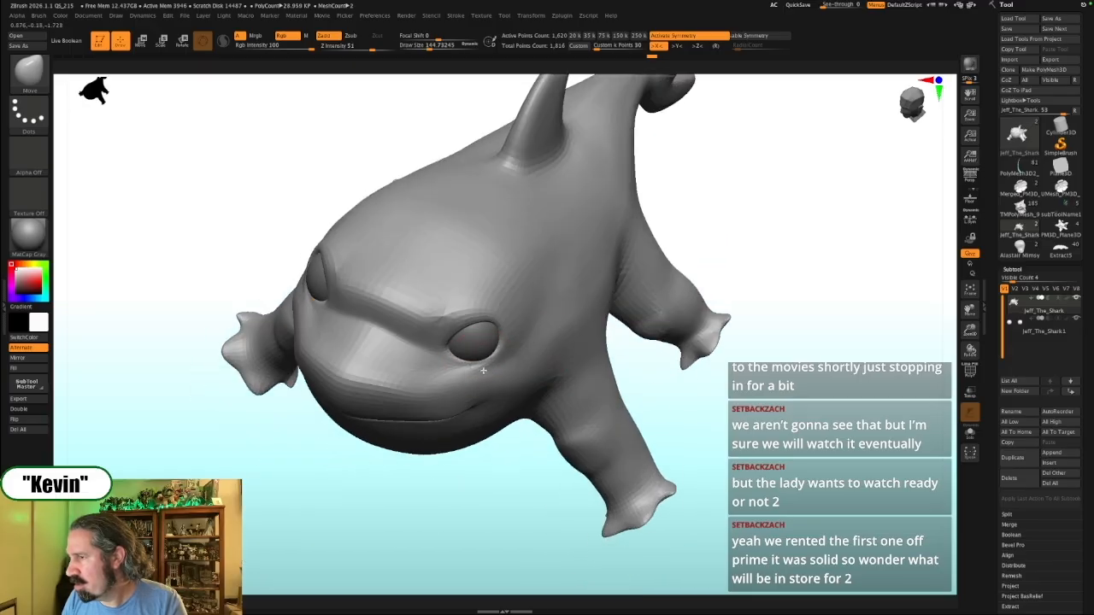
pyautogui.moveTo(777, 325); pyautogui.dragTo(506, 359)
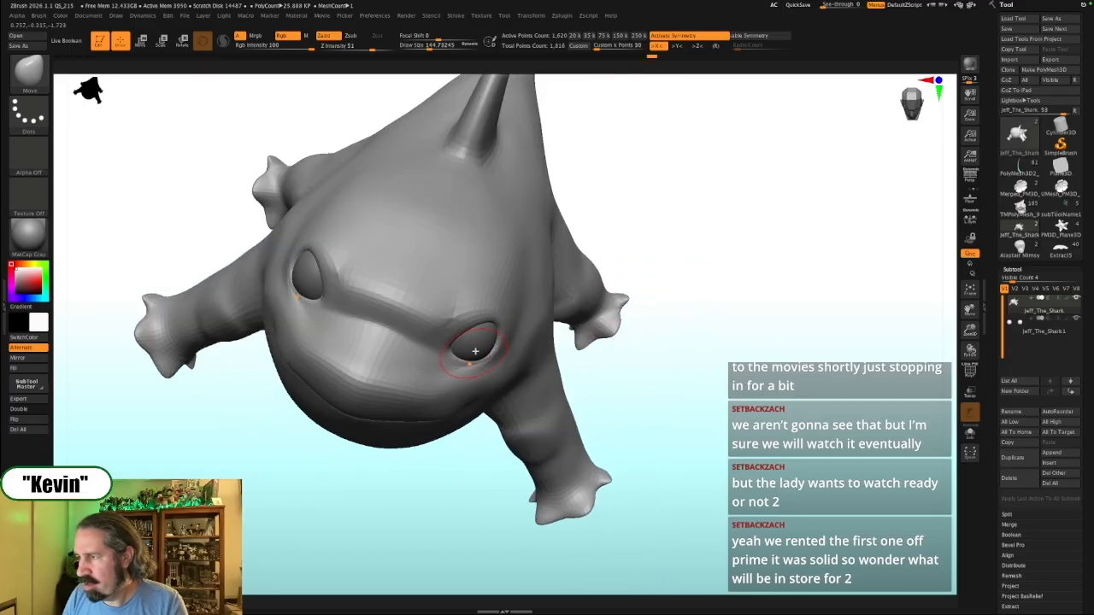
# Select the eyeball subtool, adjust its fit in the sockets with the move gizmo, and reactivate the body for sculpting
pyautogui.keyDown('alt'); pyautogui.click(479, 359); pyautogui.keyUp('alt')
pyautogui.press('w')
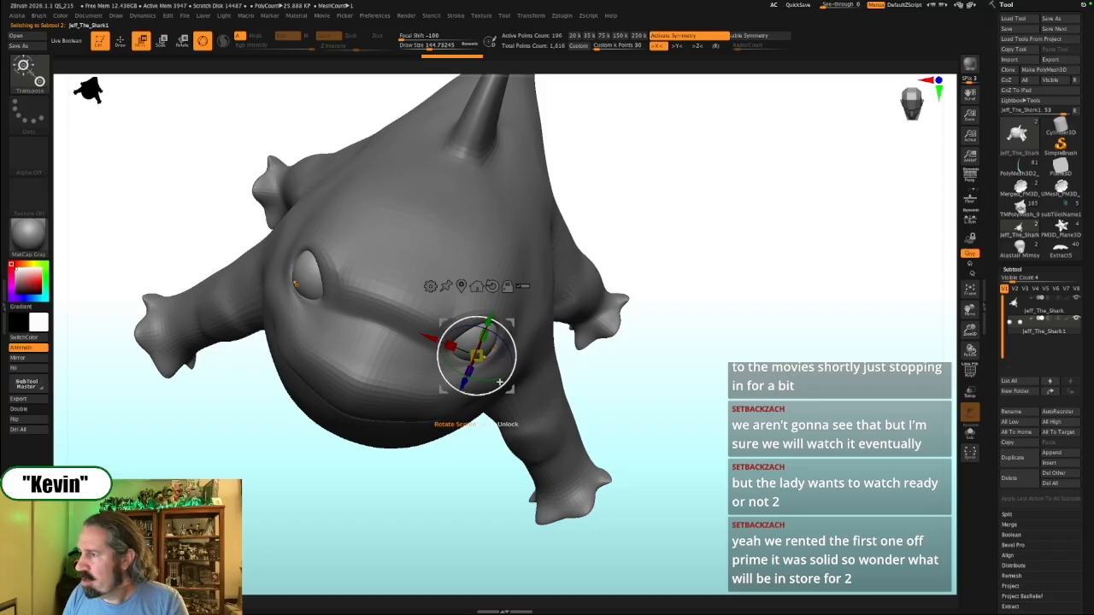
pyautogui.moveTo(674, 371); pyautogui.dragTo(701, 376)
pyautogui.keyDown('alt'); pyautogui.moveTo(512, 462); pyautogui.dragTo(521, 447); pyautogui.keyUp('alt')
pyautogui.keyDown('alt'); pyautogui.click(555, 335); pyautogui.keyUp('alt')
pyautogui.press('q')
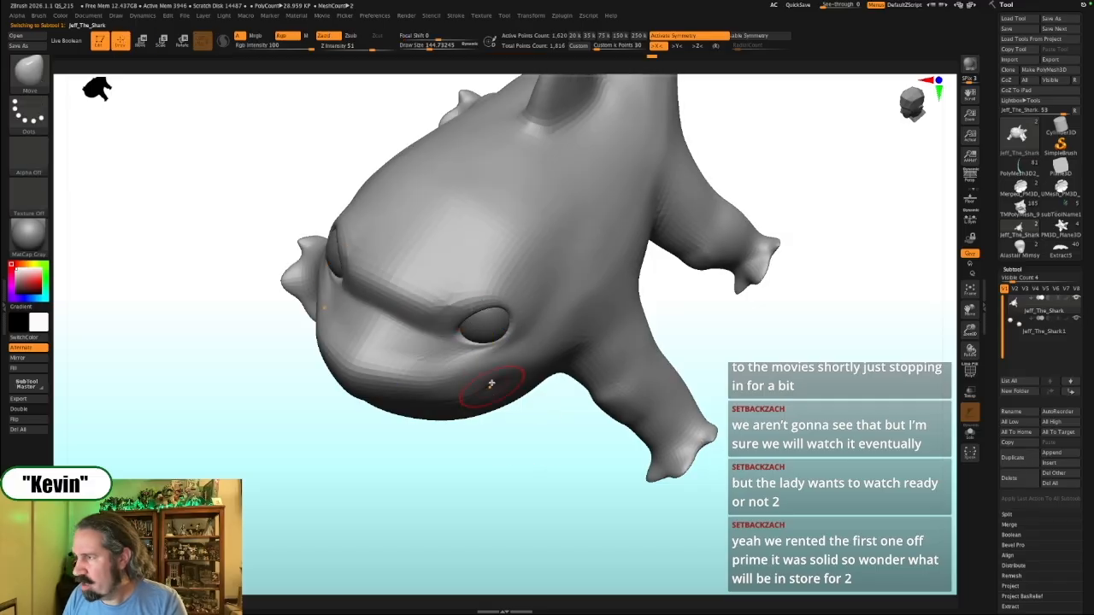
# Resize the Move brush, reshape the body around the eye socket, and check the face against the reference image
pyautogui.press('s')
pyautogui.moveTo(488, 343); pyautogui.dragTo(485, 343)
pyautogui.moveTo(521, 472); pyautogui.dragTo(623, 342)
pyautogui.moveTo(643, 300)
pyautogui.mouseDown()
pyautogui.moveTo(671, 304)
pyautogui.moveTo(661, 291)
pyautogui.moveTo(727, 306)
pyautogui.moveTo(672, 317)
pyautogui.moveTo(701, 324)
pyautogui.moveTo(771, 313)
pyautogui.moveTo(736, 299)
pyautogui.mouseUp()
pyautogui.hotkey('shift', 'z')
pyautogui.hotkey('shift', 'z')
# Reshape the forehead and top of the head with the Move brush at a draw size of about 212, checking against the reference
pyautogui.moveTo(585, 183)
pyautogui.mouseDown()
pyautogui.moveTo(617, 175)
pyautogui.moveTo(559, 173)
pyautogui.mouseUp()
pyautogui.press(']')
pyautogui.press('s')
pyautogui.moveTo(535, 210); pyautogui.dragTo(541, 213)
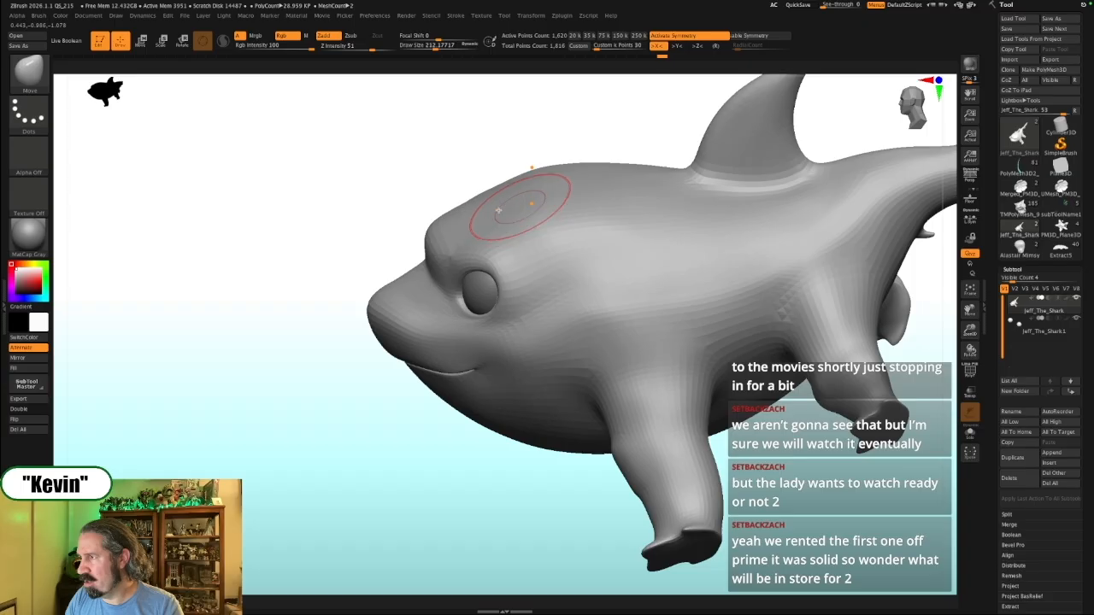
pyautogui.moveTo(549, 139); pyautogui.dragTo(544, 220)
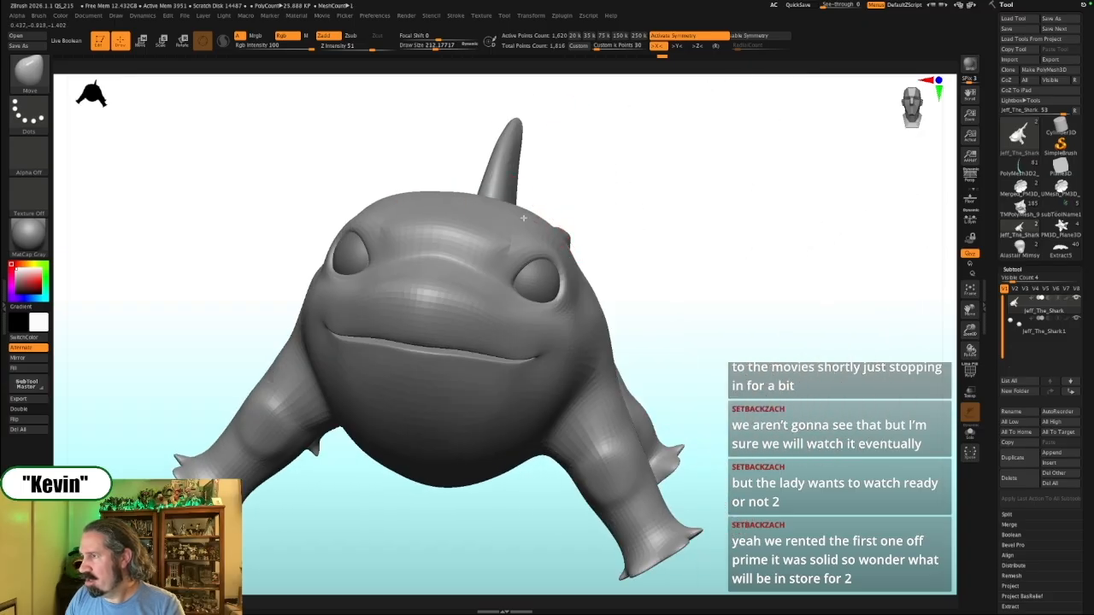
pyautogui.moveTo(630, 183); pyautogui.dragTo(551, 229)
pyautogui.moveTo(760, 206); pyautogui.dragTo(716, 223)
pyautogui.hotkey('shift', 'z')
pyautogui.hotkey('shift', 'z')
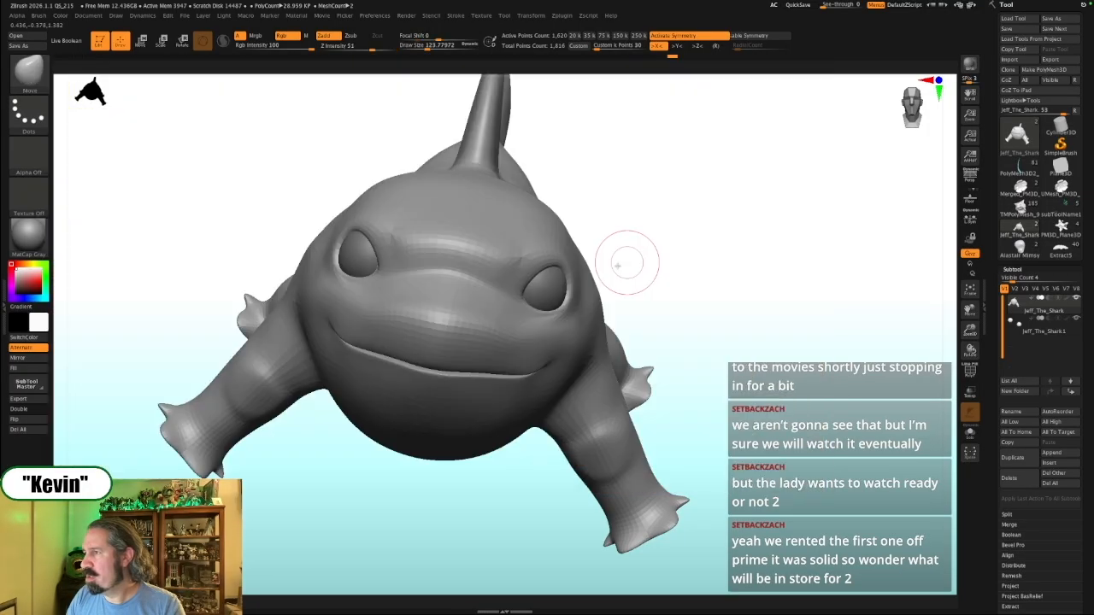
# Reposition the eyeballs in their sockets with the move gizmo, isolating them briefly to check their placement
pyautogui.moveTo(627, 263); pyautogui.dragTo(551, 265)
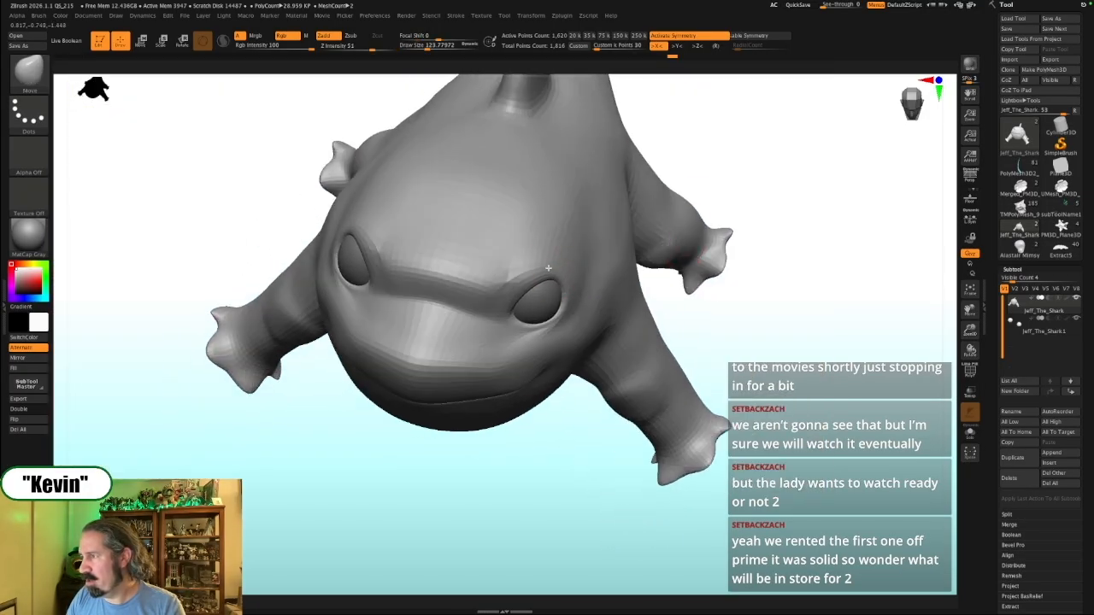
pyautogui.keyDown('alt'); pyautogui.click(551, 301); pyautogui.keyUp('alt')
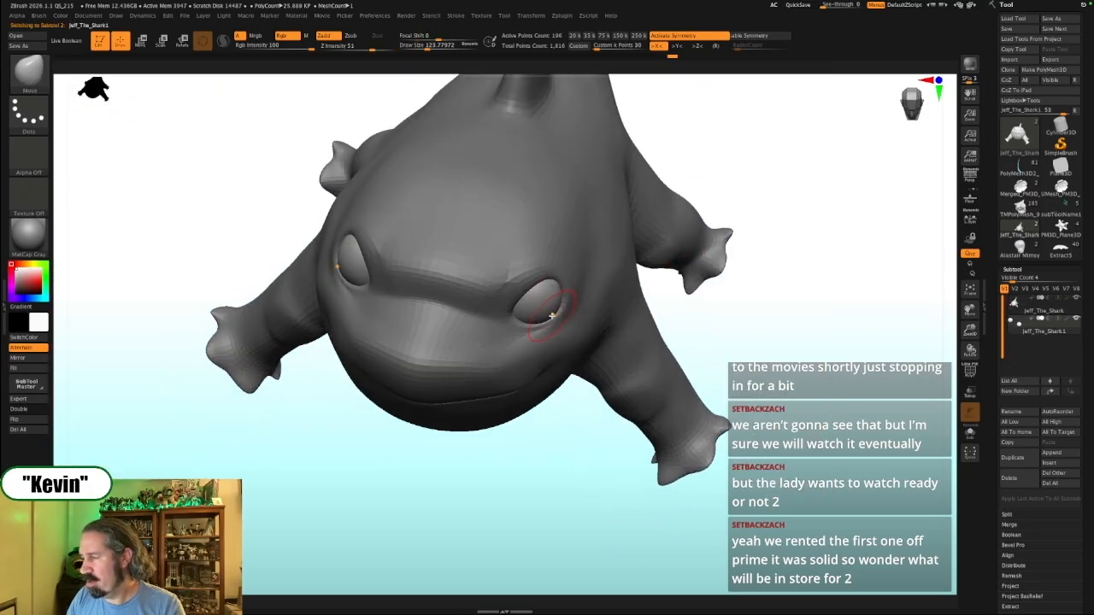
pyautogui.press('w')
pyautogui.moveTo(489, 306); pyautogui.dragTo(464, 303)
pyautogui.moveTo(525, 334); pyautogui.dragTo(535, 333)
pyautogui.click(671, 276)
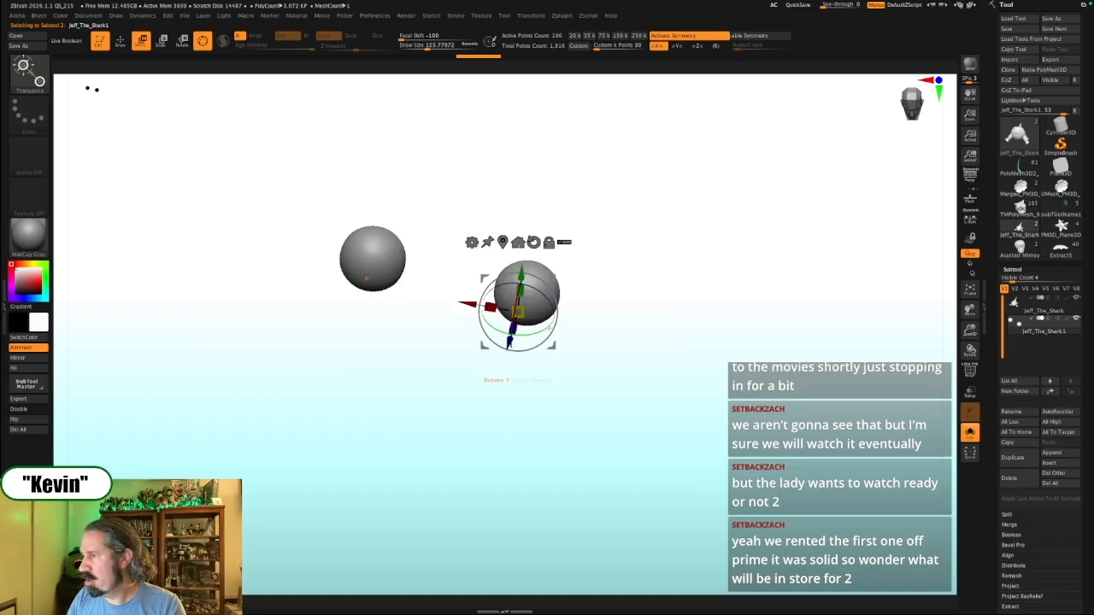
pyautogui.click(719, 259)
# Select the body again and nudge the outer rim of the eye socket around the repositioned eyeball with the Move brush
pyautogui.keyDown('alt'); pyautogui.click(583, 303); pyautogui.keyUp('alt')
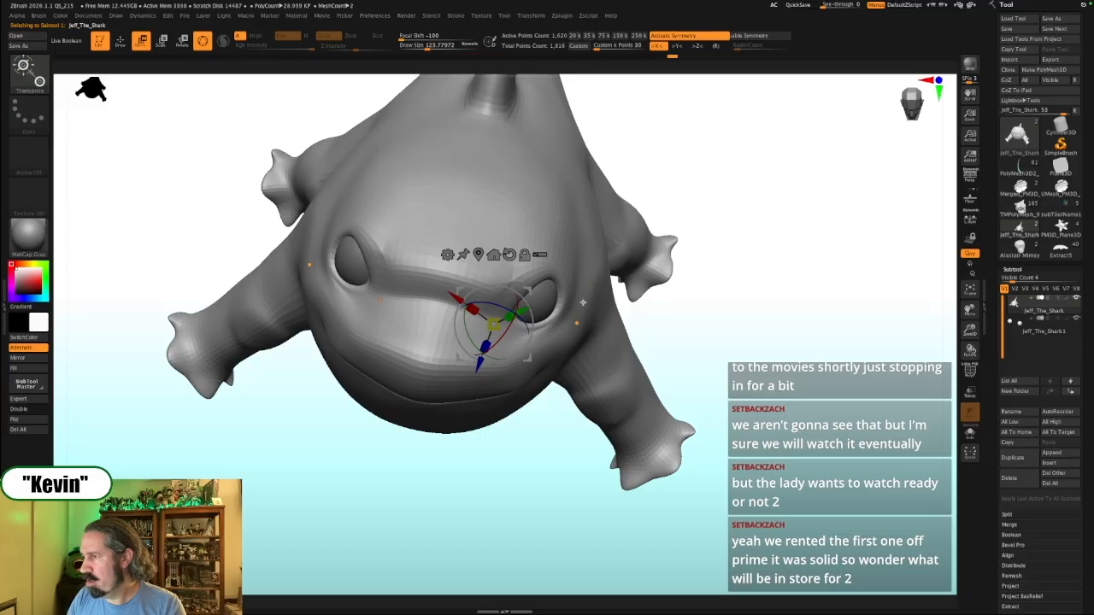
pyautogui.press('q')
pyautogui.moveTo(564, 297); pyautogui.dragTo(558, 295)
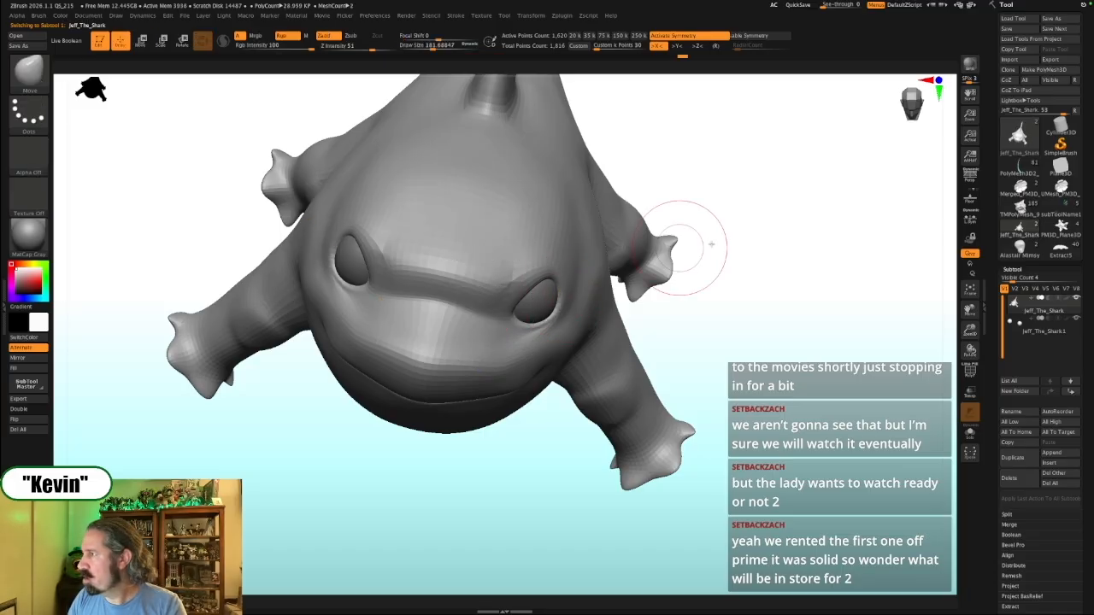
# Switch to the elf mage statue tool, apply the SkinShade4 material, and frame the whole figure
pyautogui.moveTo(1017, 171)
pyautogui.click(1017, 170)
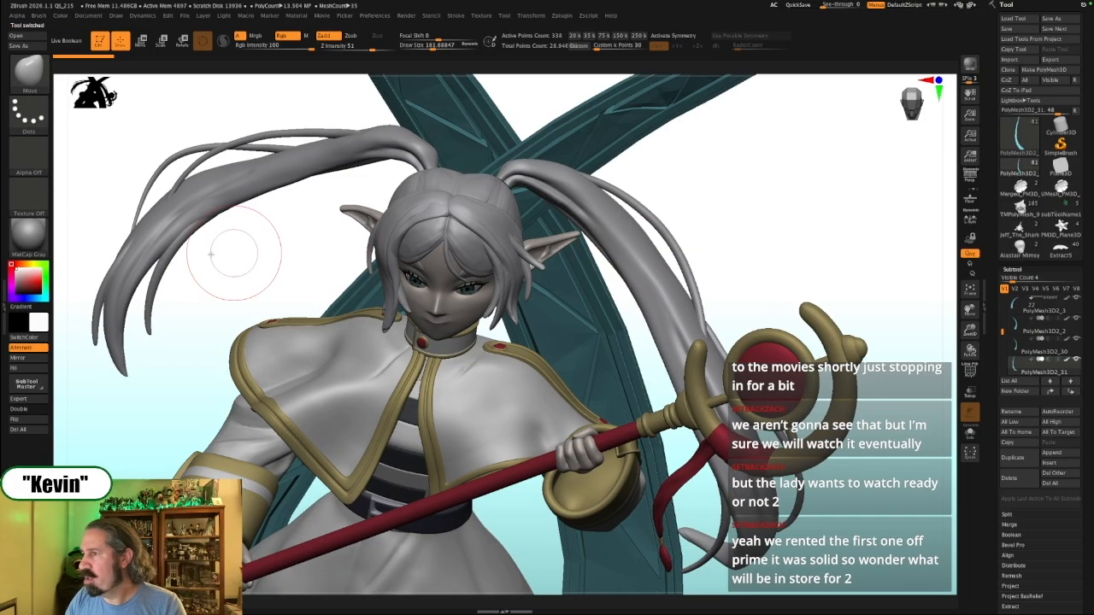
pyautogui.click(29, 232)
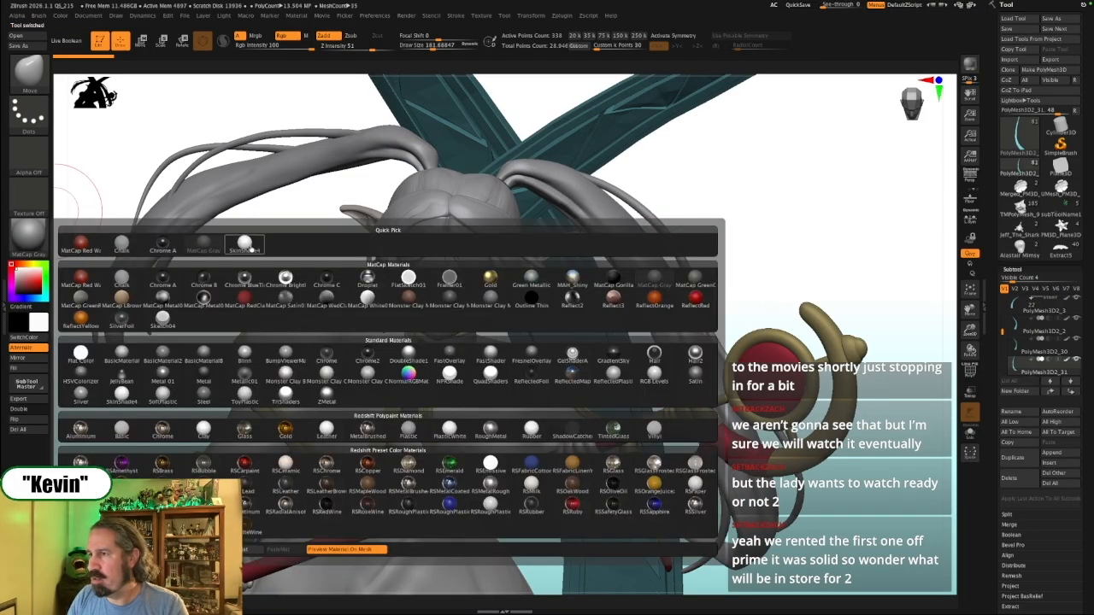
pyautogui.click(246, 245)
pyautogui.press('f')
pyautogui.moveTo(708, 313); pyautogui.dragTo(732, 317)
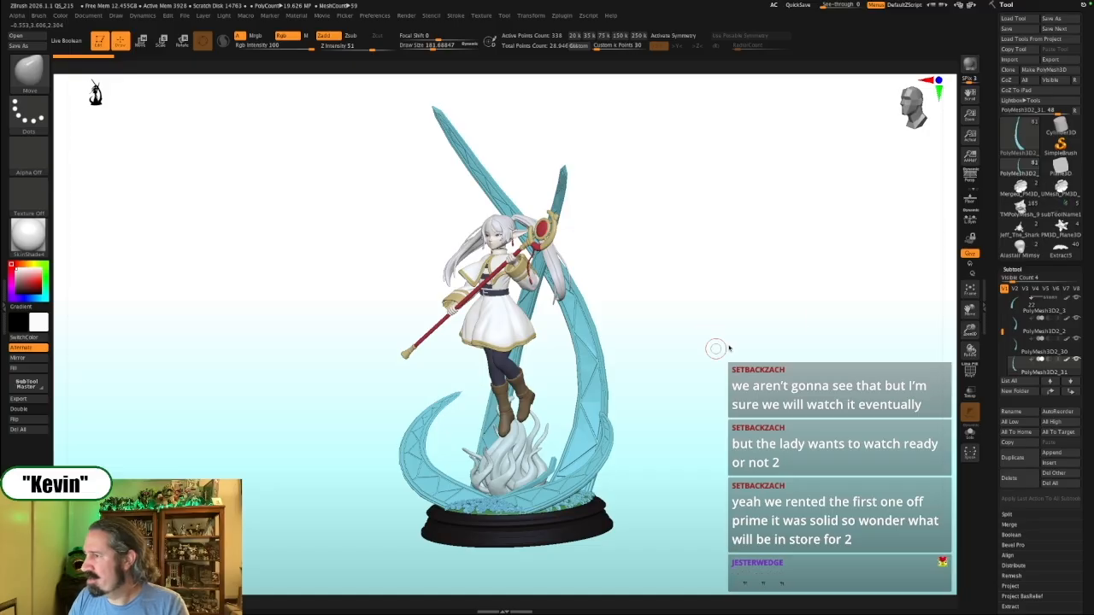
# Examine the elf mage statue's pose, crescent shapes and base from front and three-quarter views
pyautogui.moveTo(758, 337); pyautogui.dragTo(737, 355)
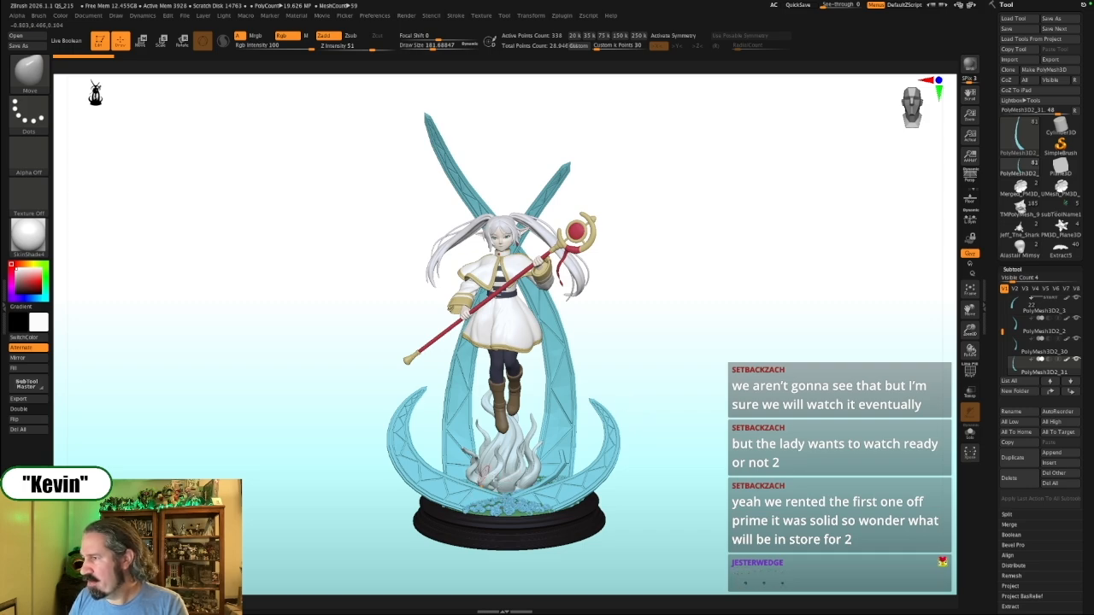
pyautogui.moveTo(686, 388)
pyautogui.mouseDown()
pyautogui.moveTo(717, 364)
pyautogui.moveTo(697, 400)
pyautogui.mouseUp()
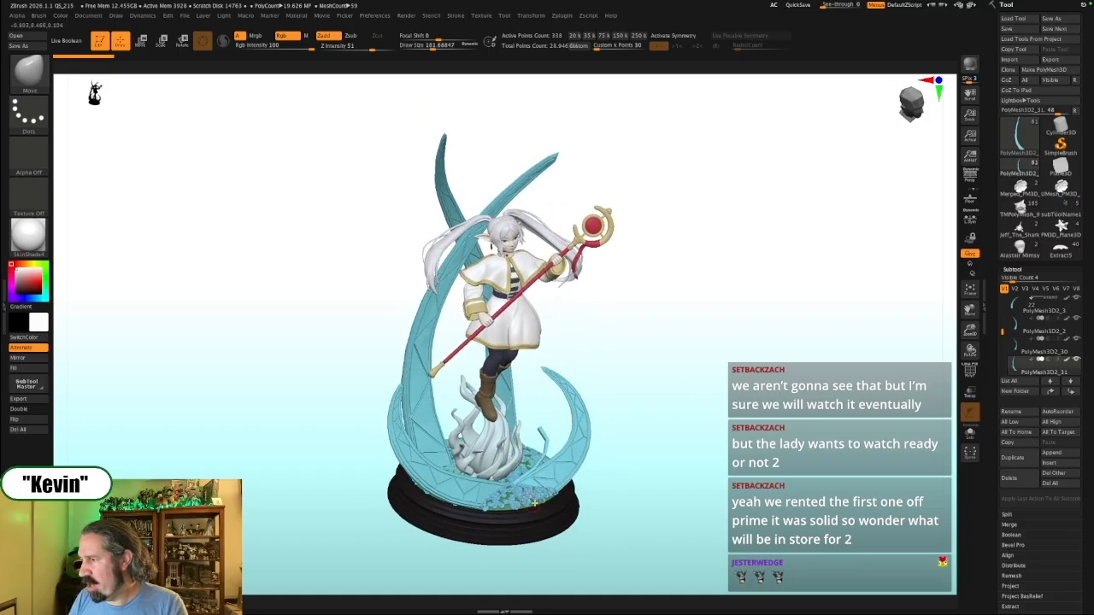
pyautogui.moveTo(697, 450)
pyautogui.mouseDown()
pyautogui.moveTo(679, 418)
pyautogui.moveTo(724, 418)
pyautogui.moveTo(733, 438)
pyautogui.mouseUp()
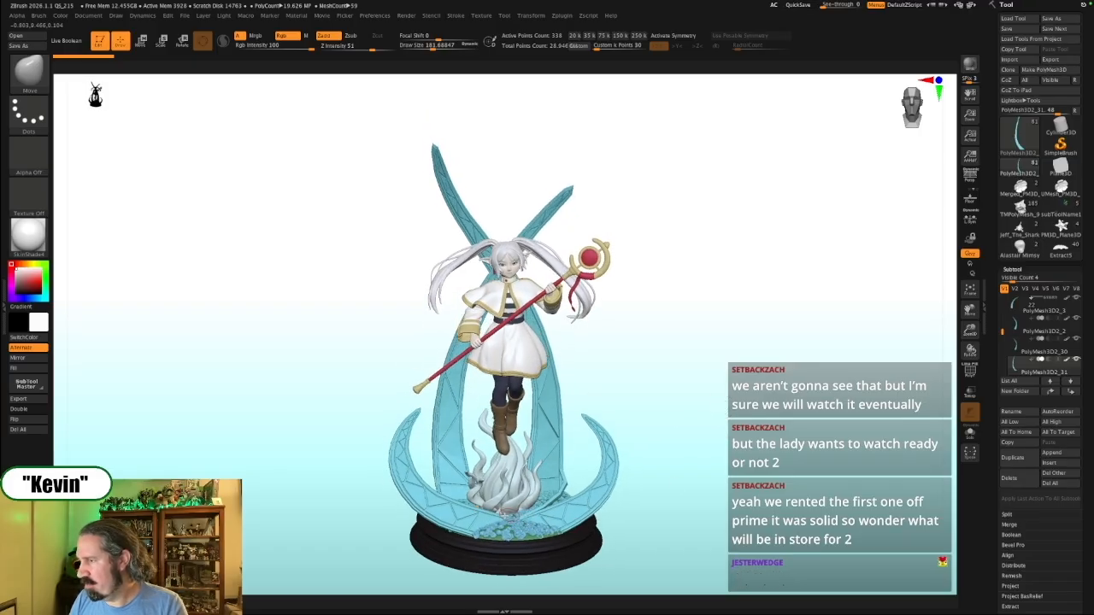
pyautogui.moveTo(749, 435); pyautogui.dragTo(791, 453)
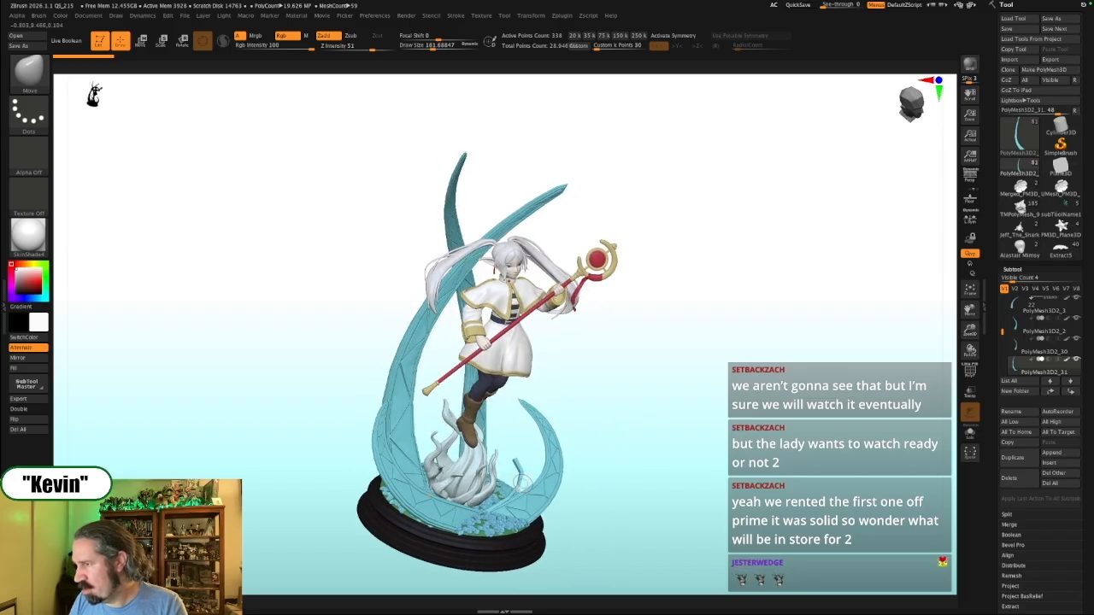
pyautogui.keyDown('shift'); pyautogui.moveTo(852, 270); pyautogui.dragTo(769, 252); pyautogui.keyUp('shift')
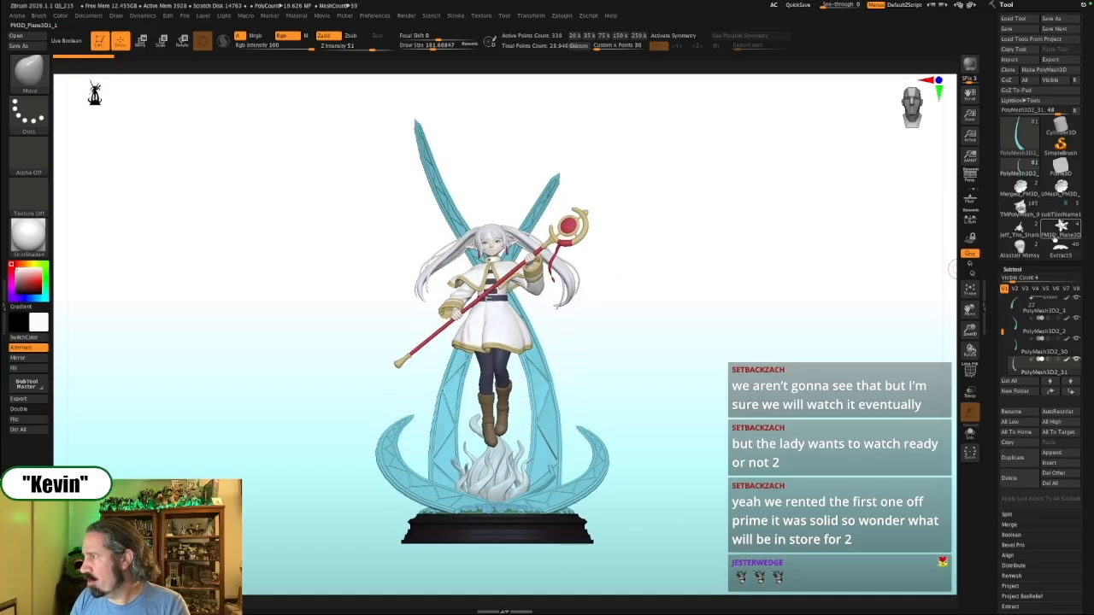
# Return to the Jeff_The_Shark tool and set the material to MatCap Gray
pyautogui.click(1019, 225)
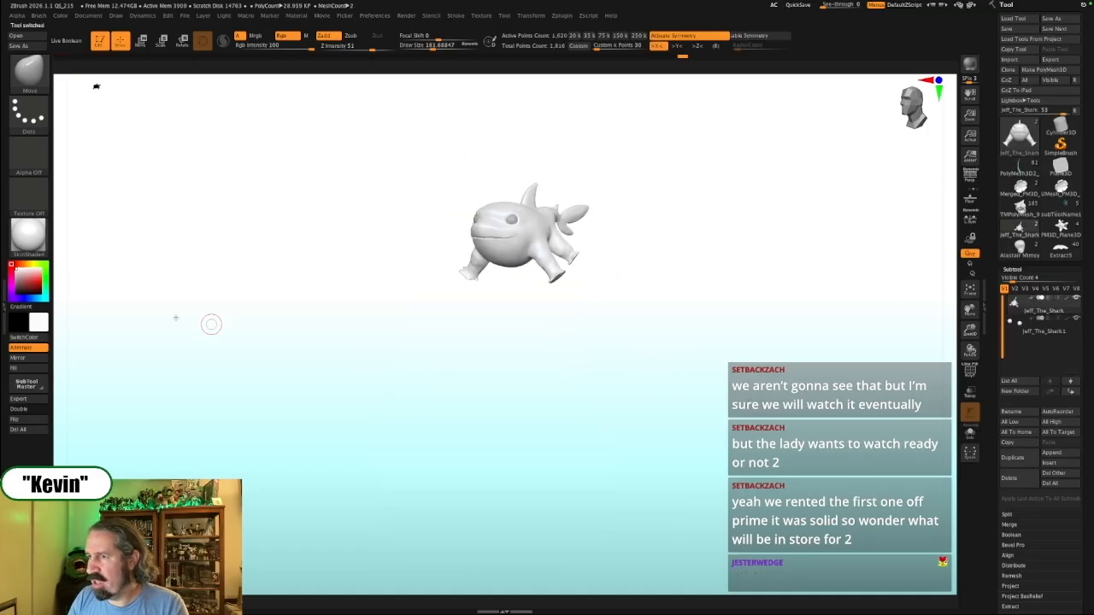
pyautogui.click(28, 241)
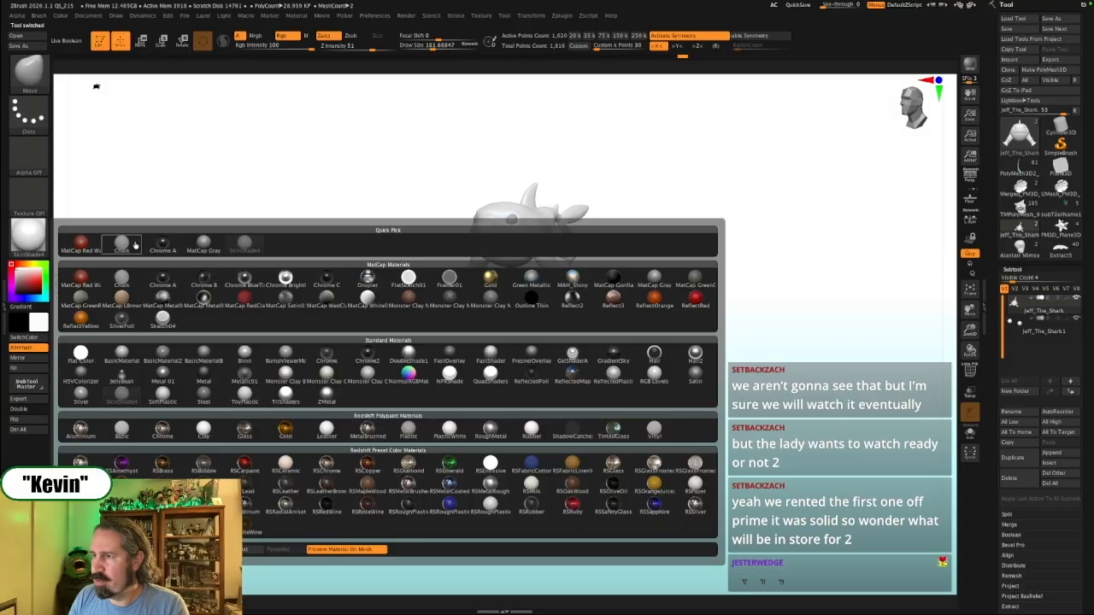
pyautogui.click(205, 244)
# Refine the inner corner of the eye socket from above with the Move brush at a draw size of about 77
pyautogui.moveTo(767, 377)
pyautogui.keyDown('alt'); pyautogui.mouseDown()
pyautogui.moveTo(752, 295)
pyautogui.moveTo(747, 358)
pyautogui.moveTo(773, 329)
pyautogui.moveTo(697, 468)
pyautogui.mouseUp(); pyautogui.keyUp('alt')
pyautogui.press('s')
pyautogui.moveTo(464, 342); pyautogui.dragTo(447, 343)
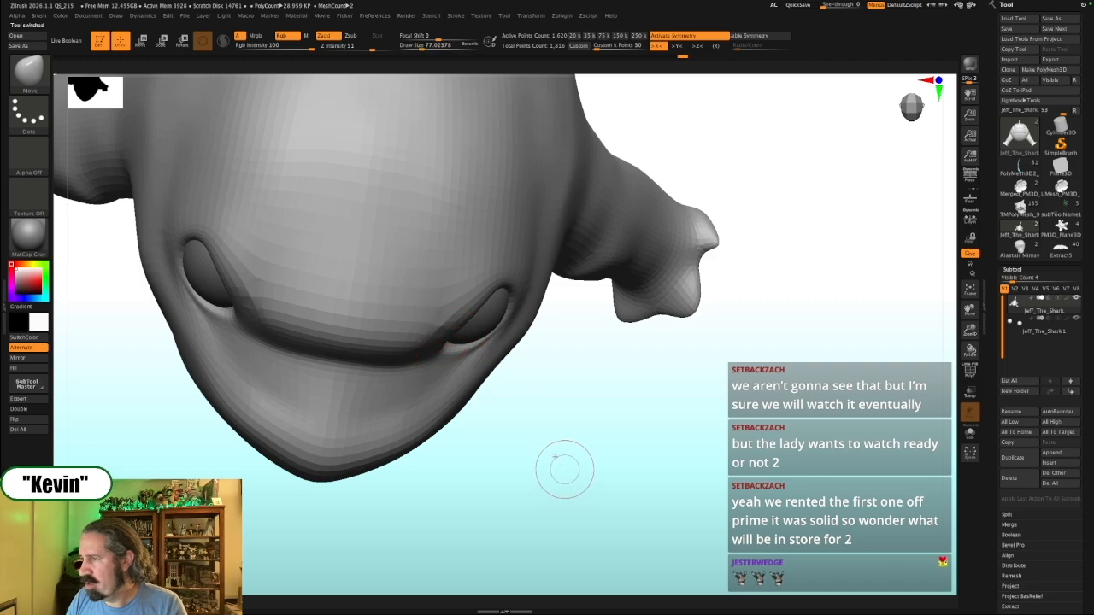
# Compare the shark from three-quarter and low front views with the Marvel Rivals reference image
pyautogui.moveTo(564, 467); pyautogui.dragTo(705, 377)
pyautogui.keyDown('alt'); pyautogui.moveTo(829, 412); pyautogui.dragTo(795, 329); pyautogui.keyUp('alt')
pyautogui.keyDown('shift'); pyautogui.moveTo(726, 372); pyautogui.dragTo(700, 362); pyautogui.keyUp('shift')
pyautogui.moveTo(788, 232)
pyautogui.keyDown('alt'); pyautogui.mouseDown()
pyautogui.moveTo(741, 222)
pyautogui.moveTo(752, 230)
pyautogui.mouseUp(); pyautogui.keyUp('alt')
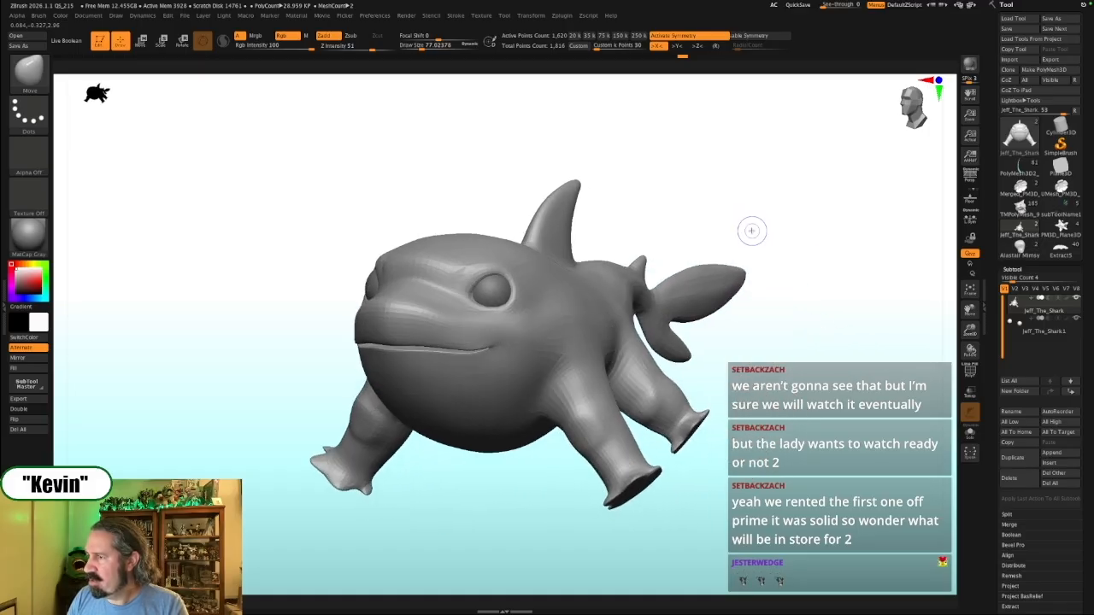
pyautogui.hotkey('shift', 'z')
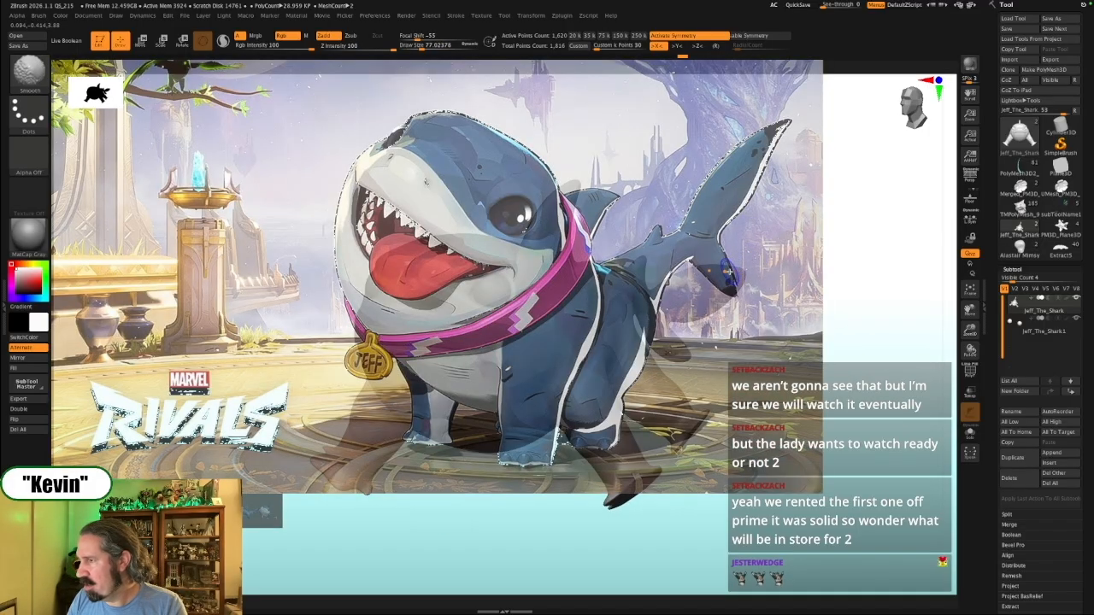
pyautogui.hotkey('shift', 'z')
pyautogui.moveTo(492, 502); pyautogui.dragTo(496, 498)
pyautogui.hotkey('shift', 'z')
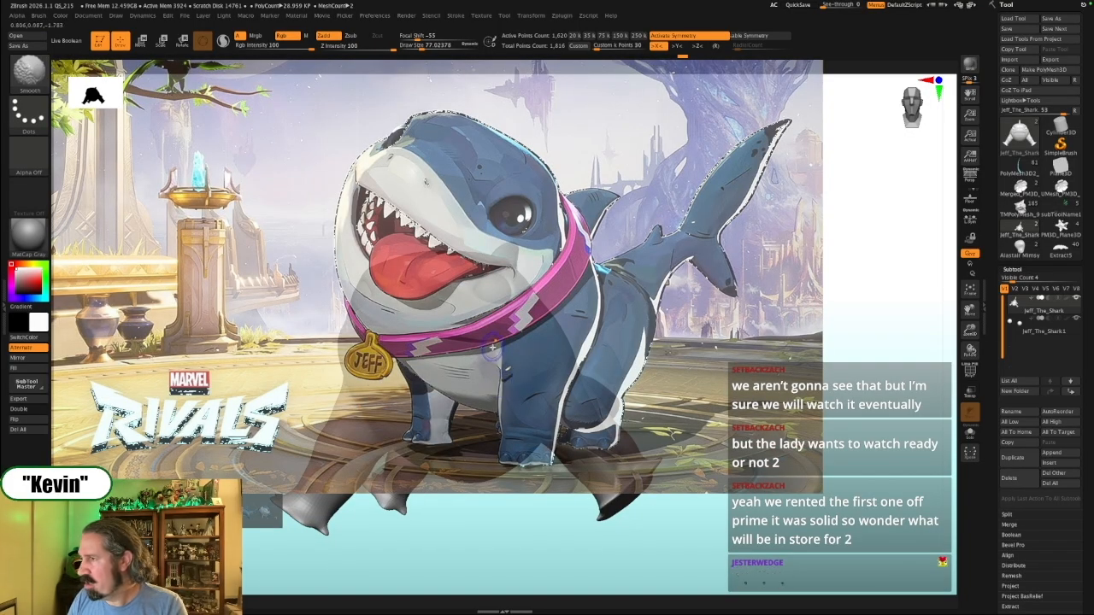
pyautogui.hotkey('shift', 'z')
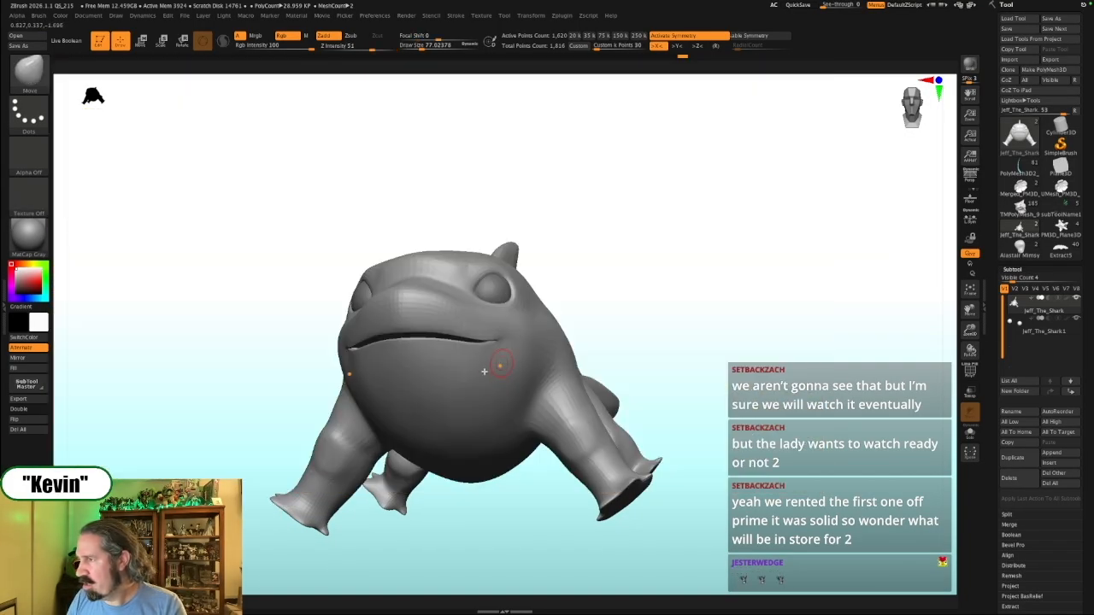
# Reshape the lower jaw and belly from a low front view with the Move brush at draw sizes of about 274 and 240
pyautogui.press('s')
pyautogui.moveTo(502, 378); pyautogui.dragTo(516, 395)
pyautogui.press('s')
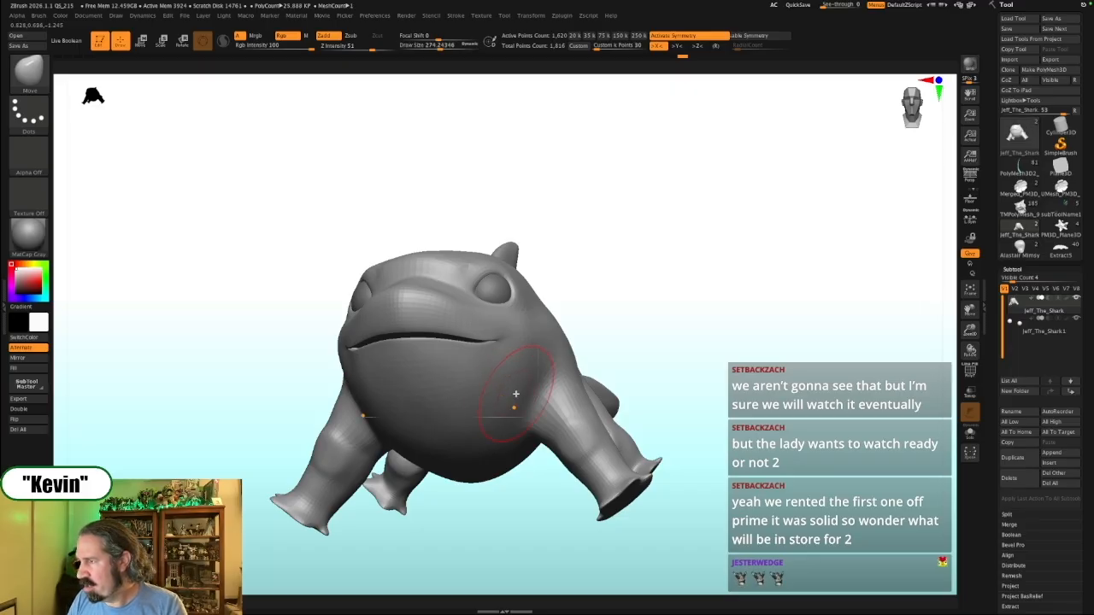
pyautogui.moveTo(615, 318)
pyautogui.mouseDown()
pyautogui.moveTo(640, 310)
pyautogui.moveTo(534, 376)
pyautogui.mouseUp()
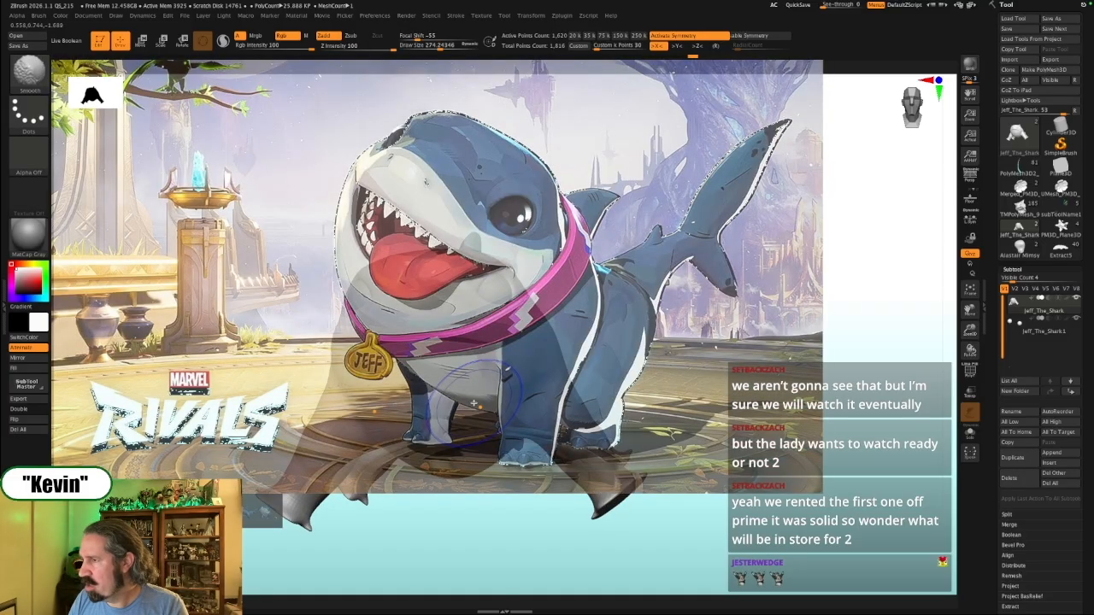
pyautogui.press('s')
pyautogui.moveTo(465, 405); pyautogui.dragTo(434, 408)
# Compare the shark's side and three-quarter silhouette with the Marvel Rivals reference, then hide the reference and inspect the sculpt
pyautogui.moveTo(630, 320); pyautogui.dragTo(575, 264)
pyautogui.moveTo(730, 207); pyautogui.dragTo(689, 222)
pyautogui.hotkey('shift', 'z')
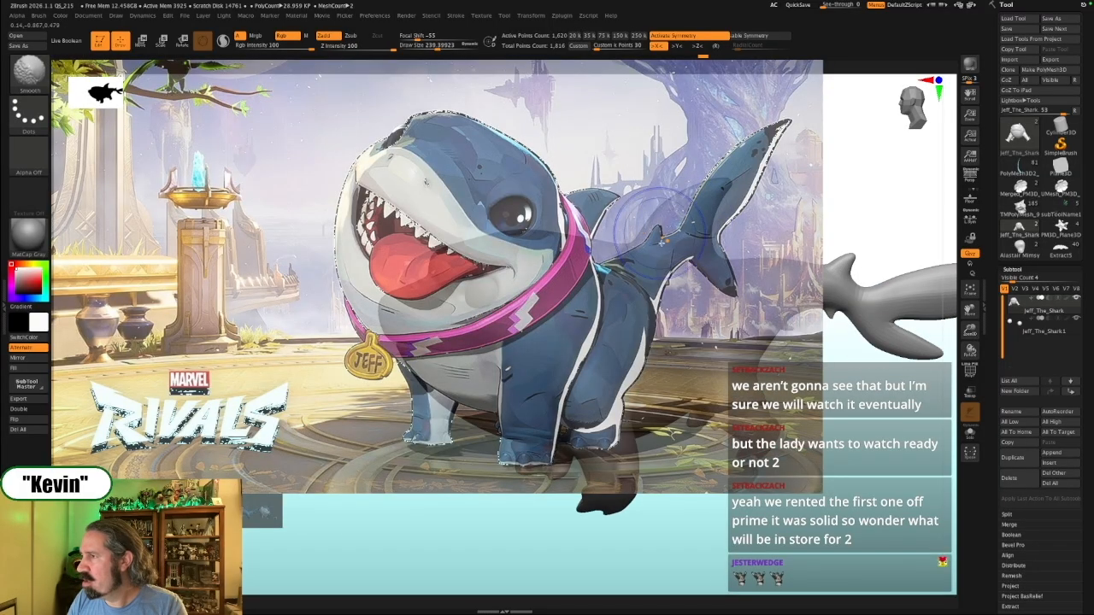
pyautogui.hotkey('shift', 'z')
pyautogui.moveTo(641, 146)
pyautogui.mouseDown()
pyautogui.moveTo(496, 210)
pyautogui.moveTo(472, 202)
pyautogui.mouseUp()
pyautogui.press('f')
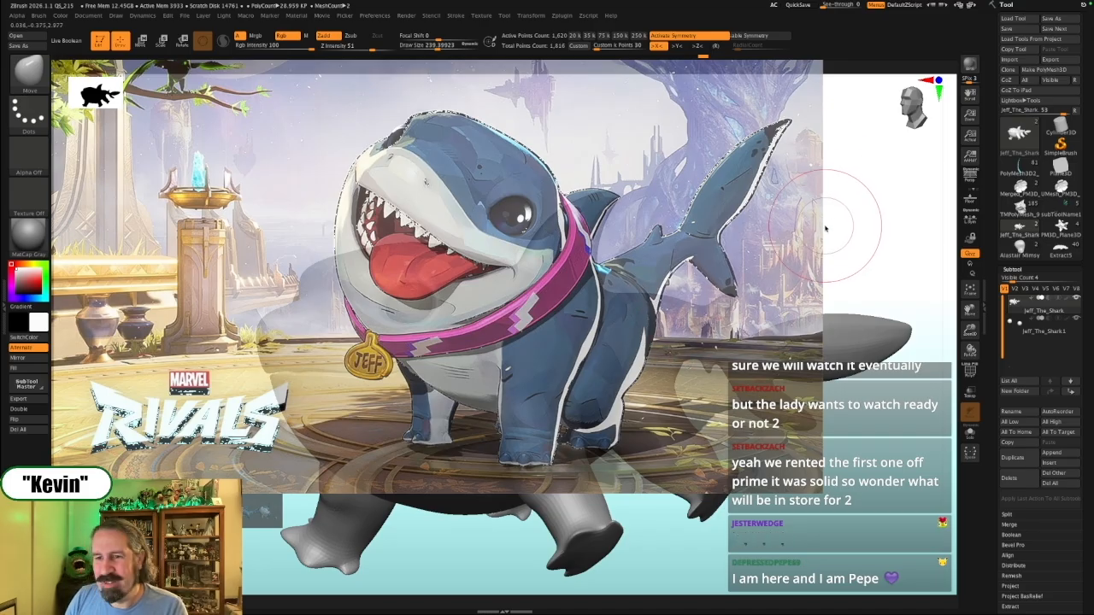
pyautogui.click(787, 68)
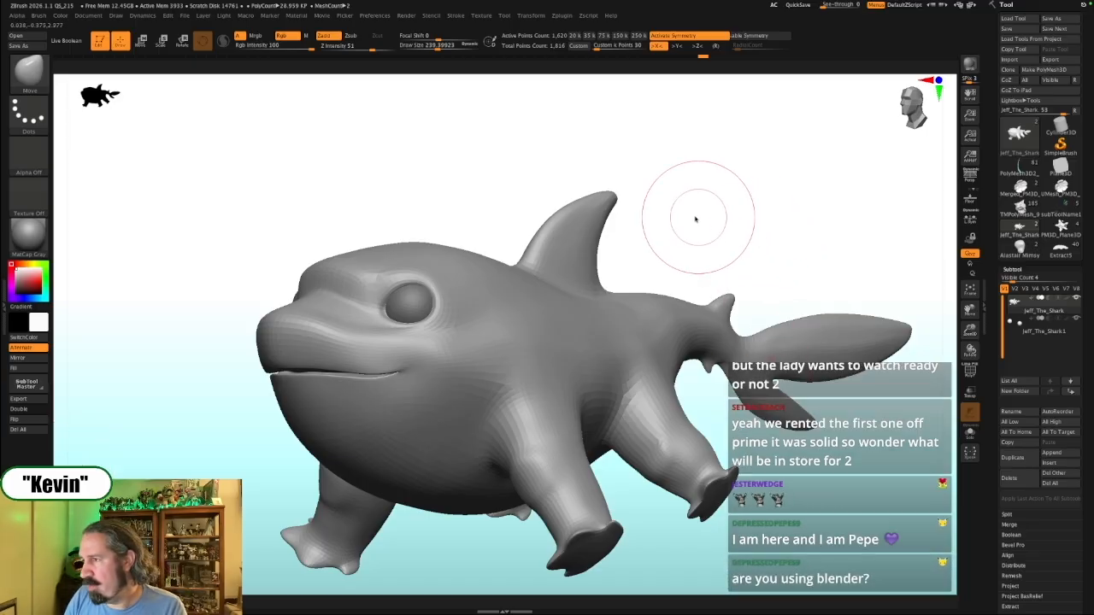
pyautogui.moveTo(723, 223); pyautogui.dragTo(725, 227)
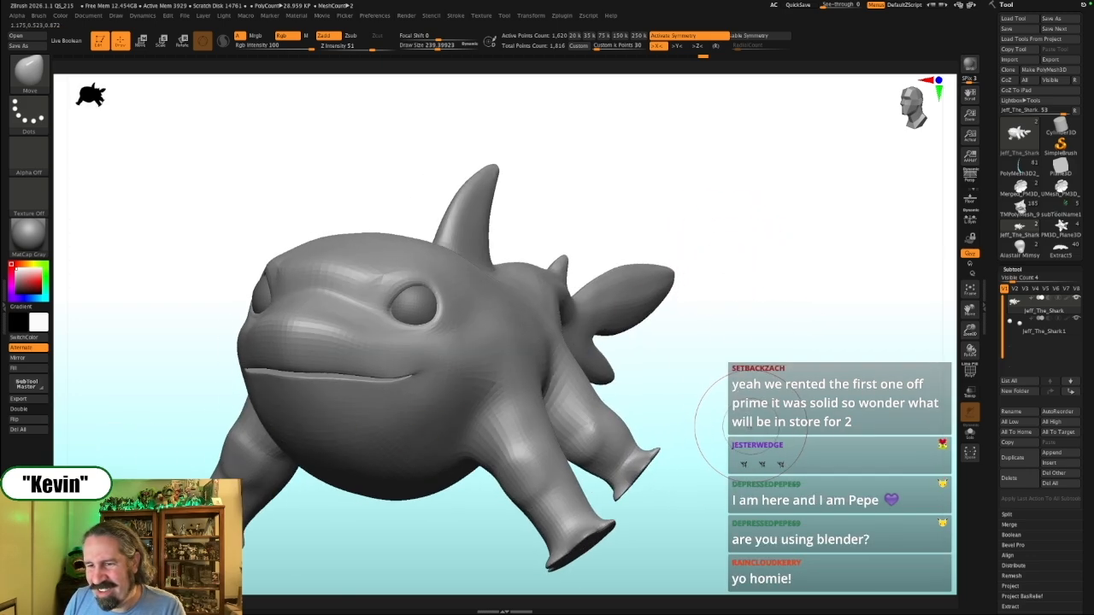
# Switch to the PolyMesh3D2 tool and look over the elf mage statue up close
pyautogui.moveTo(763, 414)
pyautogui.mouseDown()
pyautogui.moveTo(805, 417)
pyautogui.moveTo(809, 388)
pyautogui.moveTo(795, 390)
pyautogui.moveTo(820, 405)
pyautogui.mouseUp()
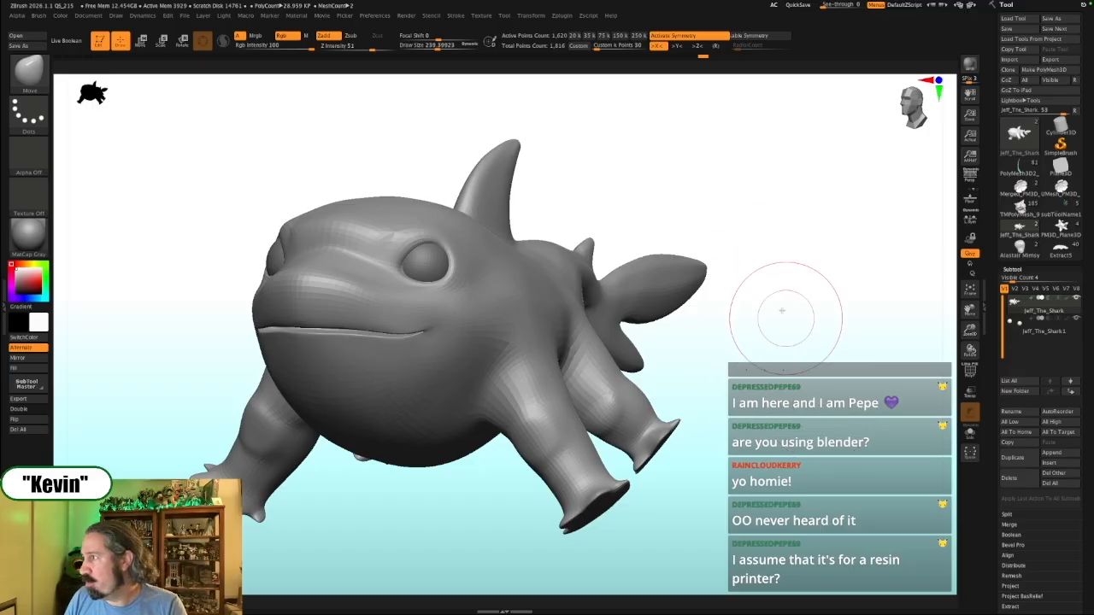
pyautogui.moveTo(795, 346)
pyautogui.mouseDown()
pyautogui.moveTo(786, 325)
pyautogui.moveTo(932, 236)
pyautogui.mouseUp()
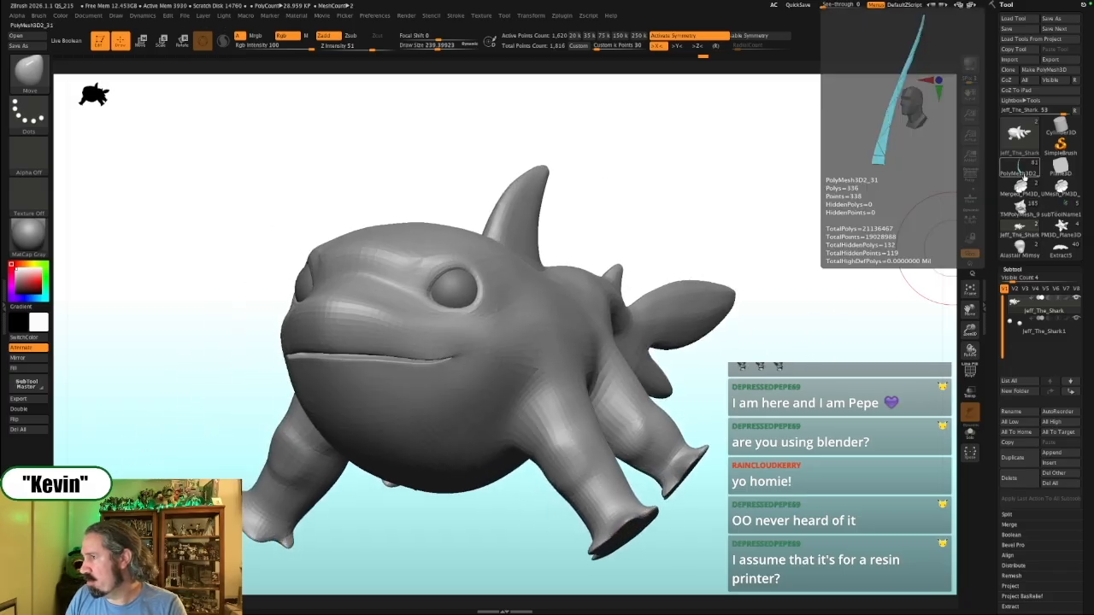
pyautogui.click(1021, 178)
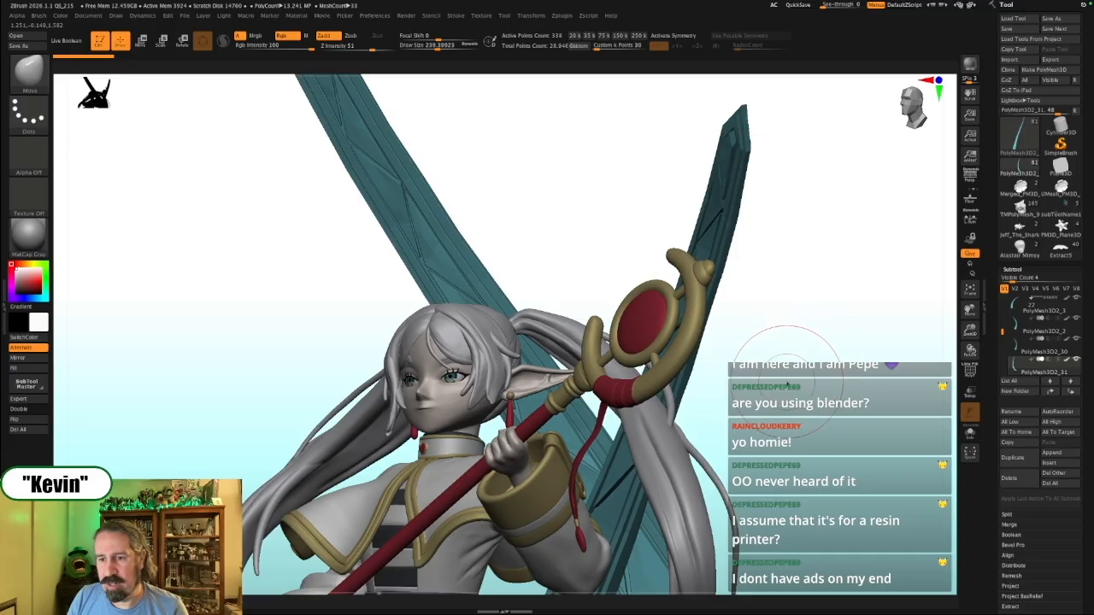
pyautogui.moveTo(796, 395); pyautogui.dragTo(855, 282)
pyautogui.moveTo(762, 407)
pyautogui.keyDown('alt'); pyautogui.mouseDown()
pyautogui.moveTo(771, 303)
pyautogui.moveTo(734, 340)
pyautogui.moveTo(747, 339)
pyautogui.moveTo(750, 366)
pyautogui.mouseUp(); pyautogui.keyUp('alt')
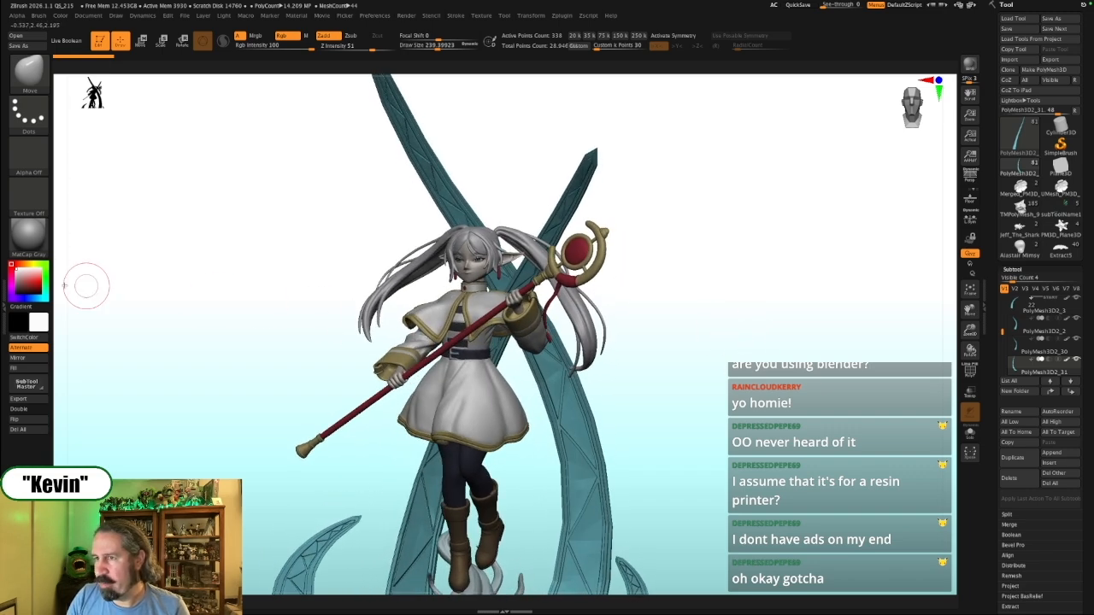
# Apply the SkinShade4 material and frame the whole elf statue with its base
pyautogui.click(28, 232)
pyautogui.click(246, 244)
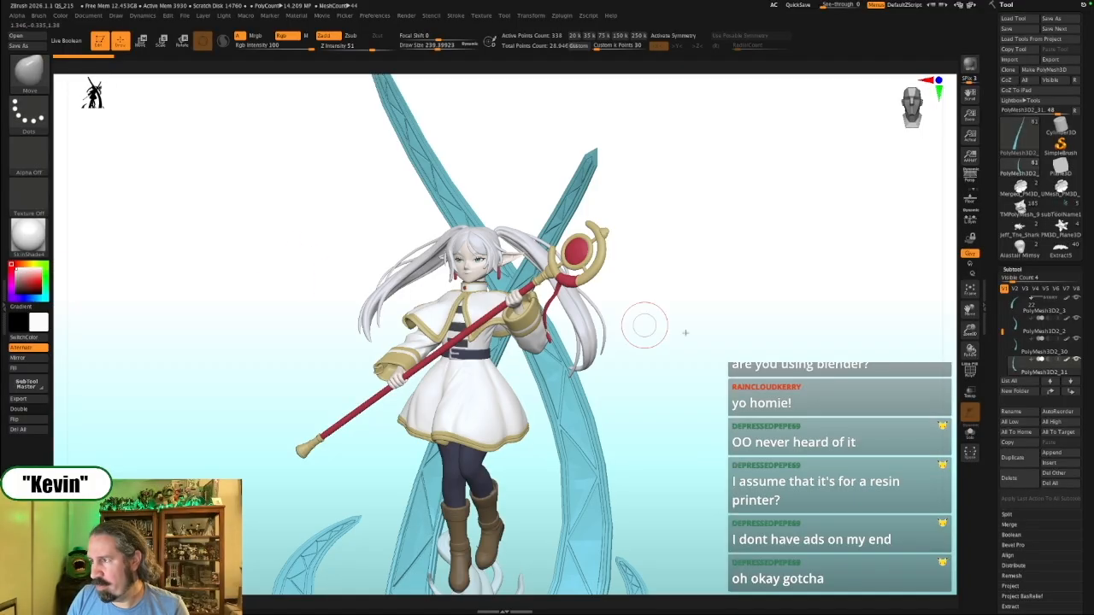
pyautogui.moveTo(809, 430)
pyautogui.keyDown('alt'); pyautogui.mouseDown()
pyautogui.moveTo(765, 419)
pyautogui.moveTo(839, 417)
pyautogui.moveTo(743, 423)
pyautogui.moveTo(793, 418)
pyautogui.mouseUp(); pyautogui.keyUp('alt')
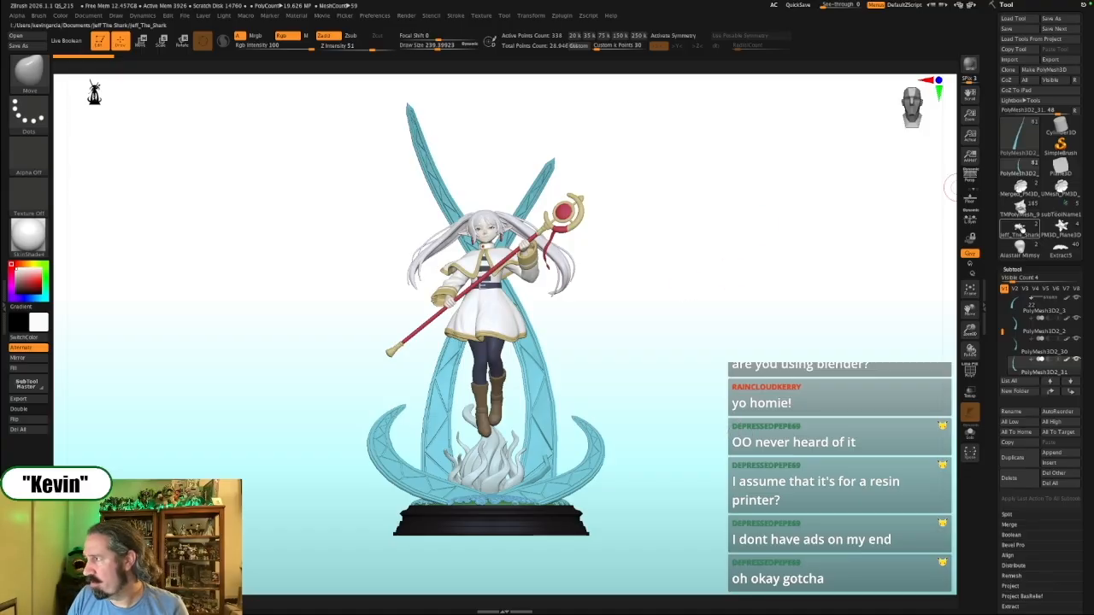
pyautogui.moveTo(1022, 231)
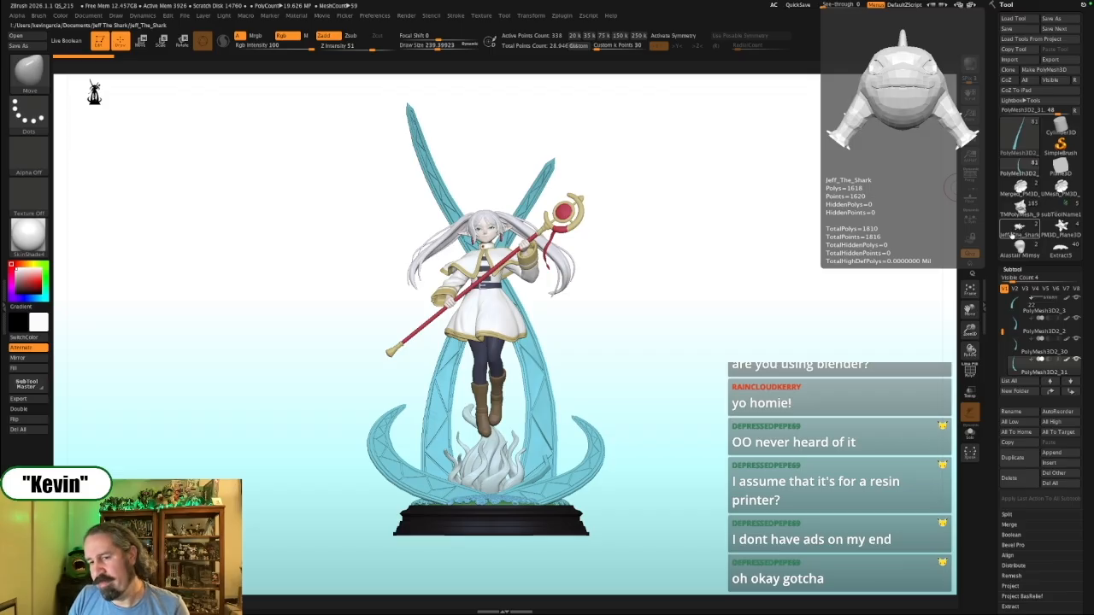
pyautogui.moveTo(757, 293)
pyautogui.mouseDown()
pyautogui.moveTo(771, 310)
pyautogui.moveTo(749, 308)
pyautogui.mouseUp()
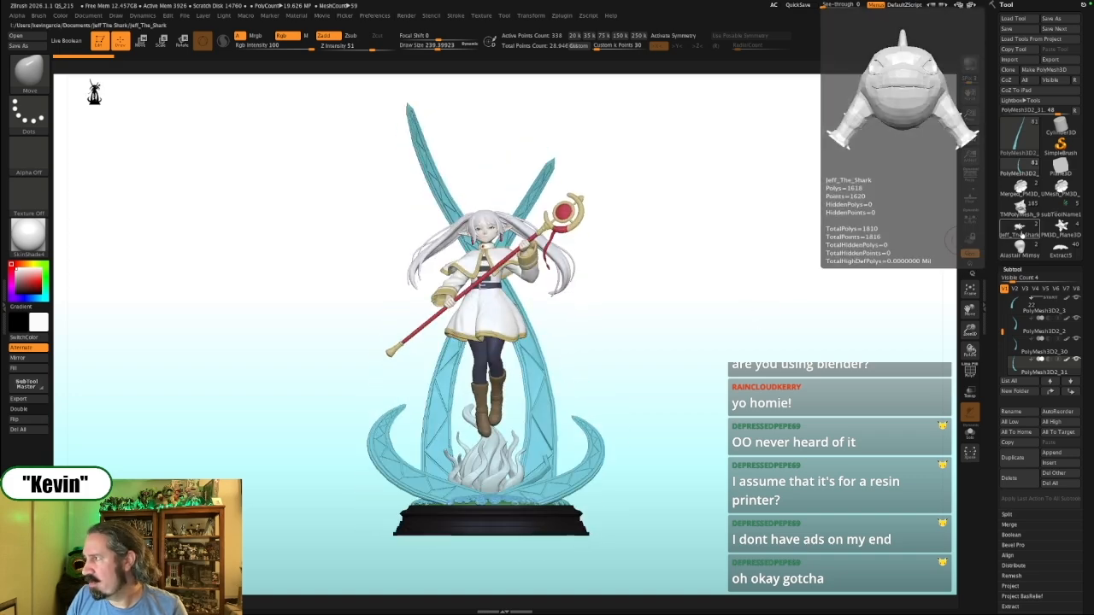
# Switch back to the Jeff_The_Shark tool, restore the MatCap Gray material and frame the shark in three-quarter view
pyautogui.click(1022, 232)
pyautogui.moveTo(603, 362); pyautogui.dragTo(405, 327)
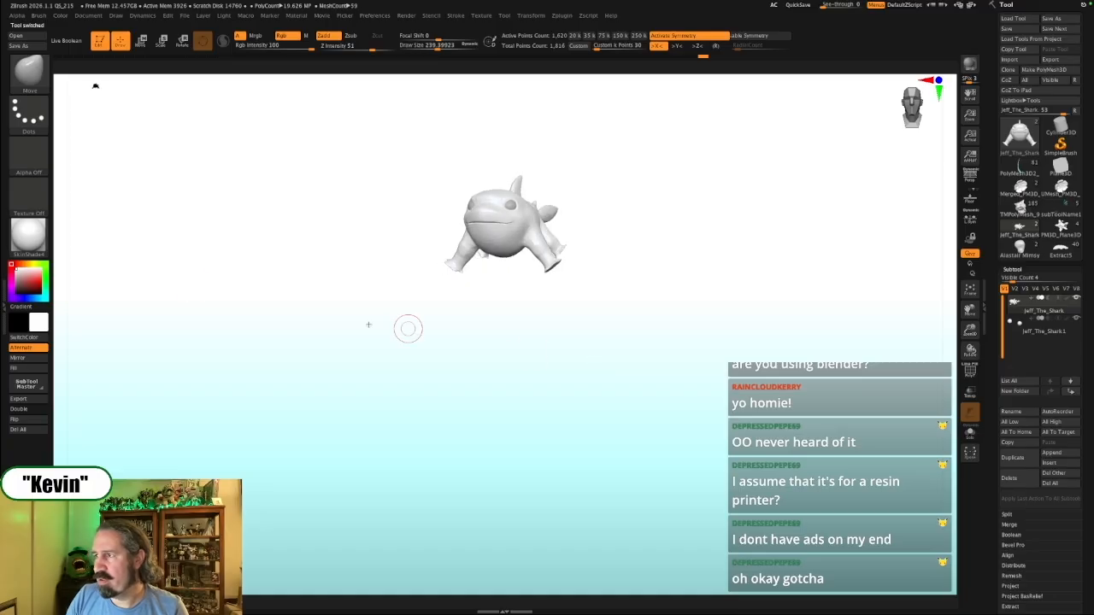
pyautogui.click(19, 234)
pyautogui.click(205, 241)
pyautogui.keyDown('alt'); pyautogui.moveTo(683, 357); pyautogui.dragTo(780, 411); pyautogui.keyUp('alt')
pyautogui.keyDown('alt'); pyautogui.moveTo(798, 324); pyautogui.dragTo(658, 468); pyautogui.keyUp('alt')
pyautogui.keyDown('alt'); pyautogui.moveTo(755, 373); pyautogui.dragTo(763, 406); pyautogui.keyUp('alt')
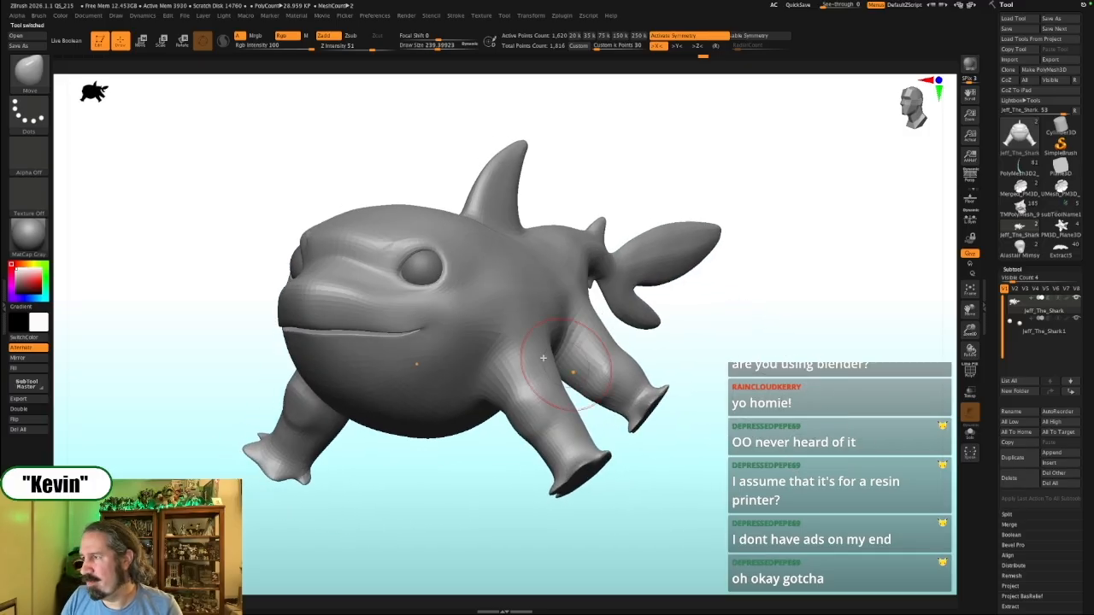
# Choose the Topology brush and set its draw size to about 177 for drawing on the shark's body
pyautogui.moveTo(857, 336); pyautogui.dragTo(825, 366)
pyautogui.moveTo(799, 293)
pyautogui.mouseDown()
pyautogui.moveTo(826, 323)
pyautogui.moveTo(817, 327)
pyautogui.moveTo(836, 247)
pyautogui.mouseUp()
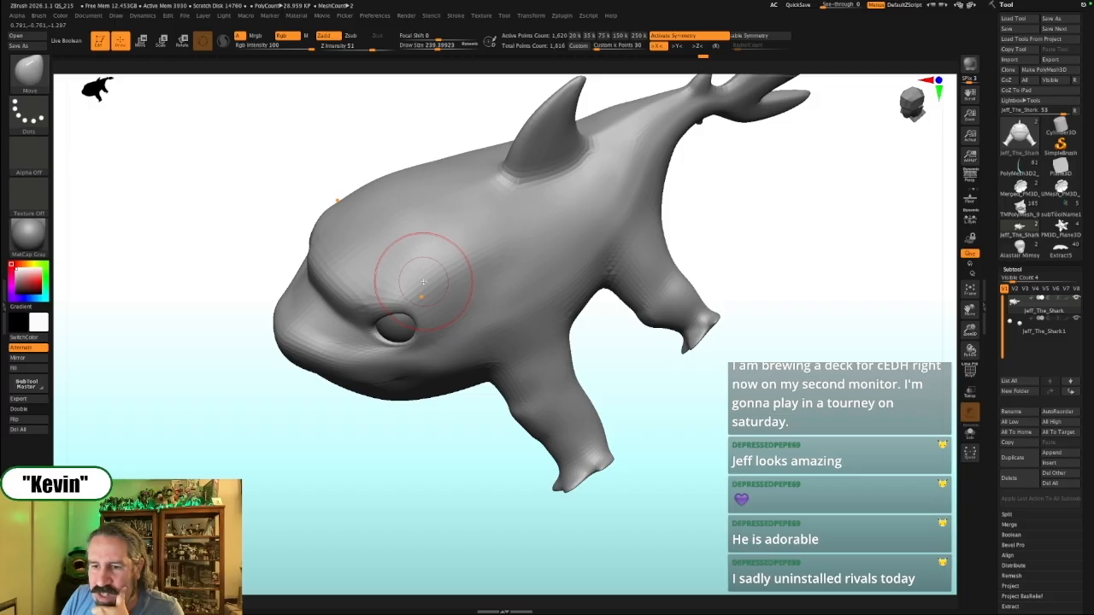
pyautogui.moveTo(666, 428)
pyautogui.mouseDown()
pyautogui.moveTo(692, 440)
pyautogui.moveTo(728, 401)
pyautogui.moveTo(781, 376)
pyautogui.moveTo(740, 369)
pyautogui.moveTo(771, 367)
pyautogui.mouseUp()
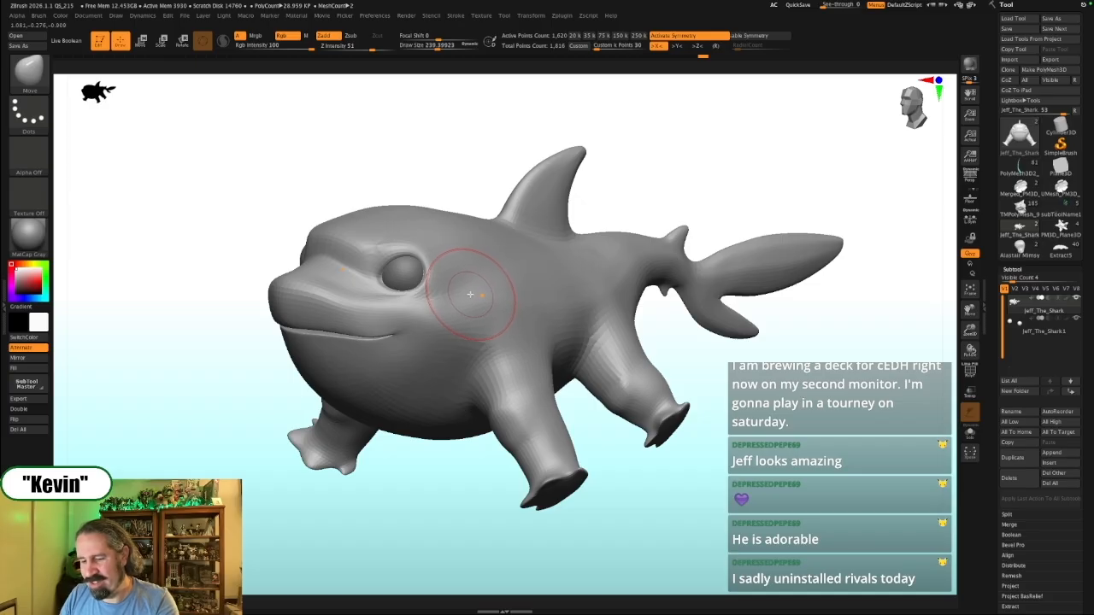
pyautogui.press('b')
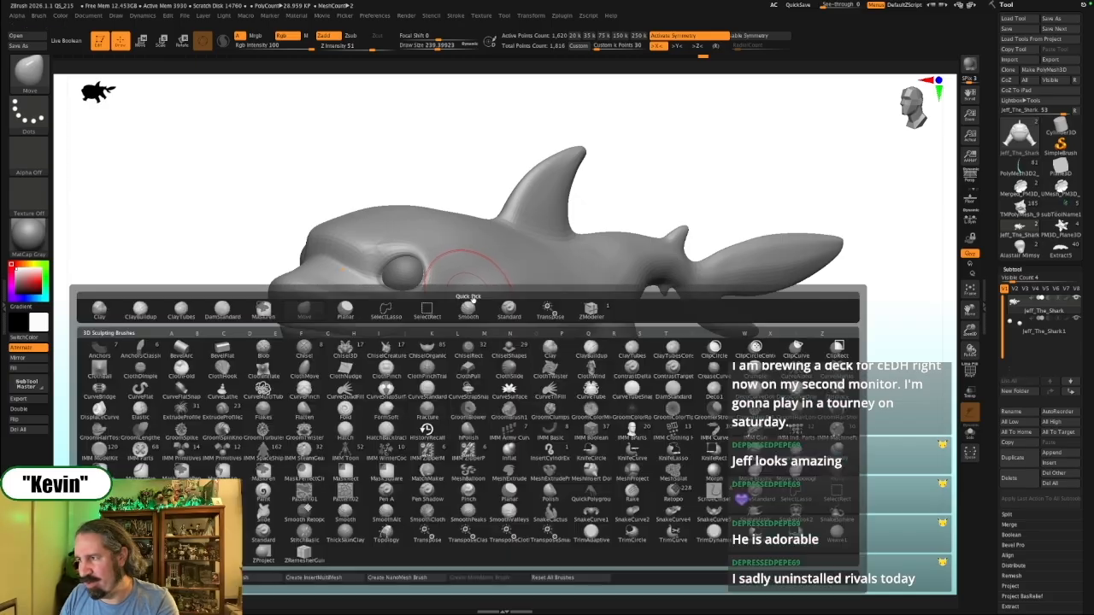
pyautogui.press('t')
pyautogui.press('o')
pyautogui.moveTo(497, 170); pyautogui.dragTo(509, 266)
pyautogui.press('s')
pyautogui.moveTo(436, 266); pyautogui.dragTo(414, 256)
pyautogui.press('s')
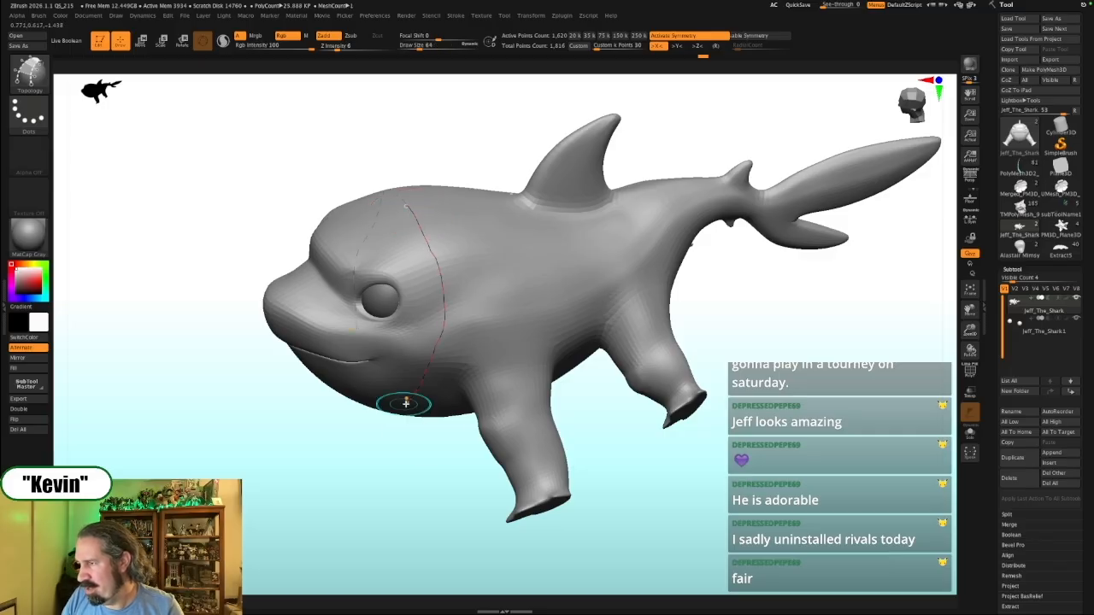
# Draw a topology curve behind the shark's eye, running from the top of the head down around to the belly
pyautogui.moveTo(403, 404); pyautogui.dragTo(405, 407)
pyautogui.hotkey('shift', 'z')
pyautogui.hotkey('shift', 'z')
pyautogui.moveTo(376, 532)
pyautogui.mouseDown()
pyautogui.moveTo(399, 479)
pyautogui.moveTo(404, 410)
pyautogui.mouseUp()
pyautogui.moveTo(457, 327); pyautogui.dragTo(446, 333)
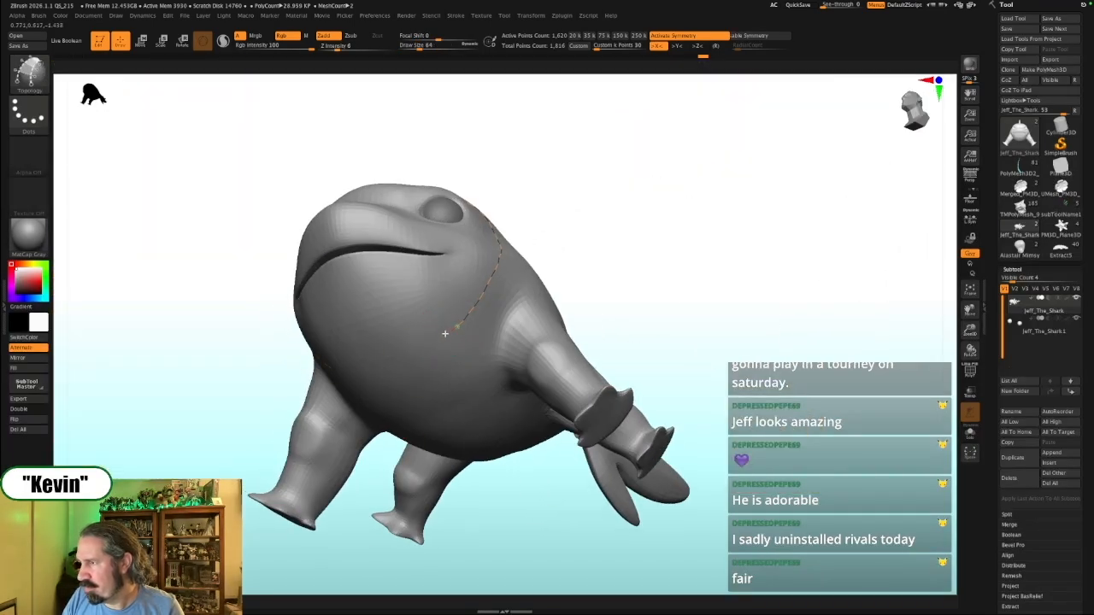
pyautogui.moveTo(387, 362); pyautogui.dragTo(388, 363)
pyautogui.moveTo(631, 230)
pyautogui.mouseDown()
pyautogui.moveTo(613, 264)
pyautogui.moveTo(653, 242)
pyautogui.mouseUp()
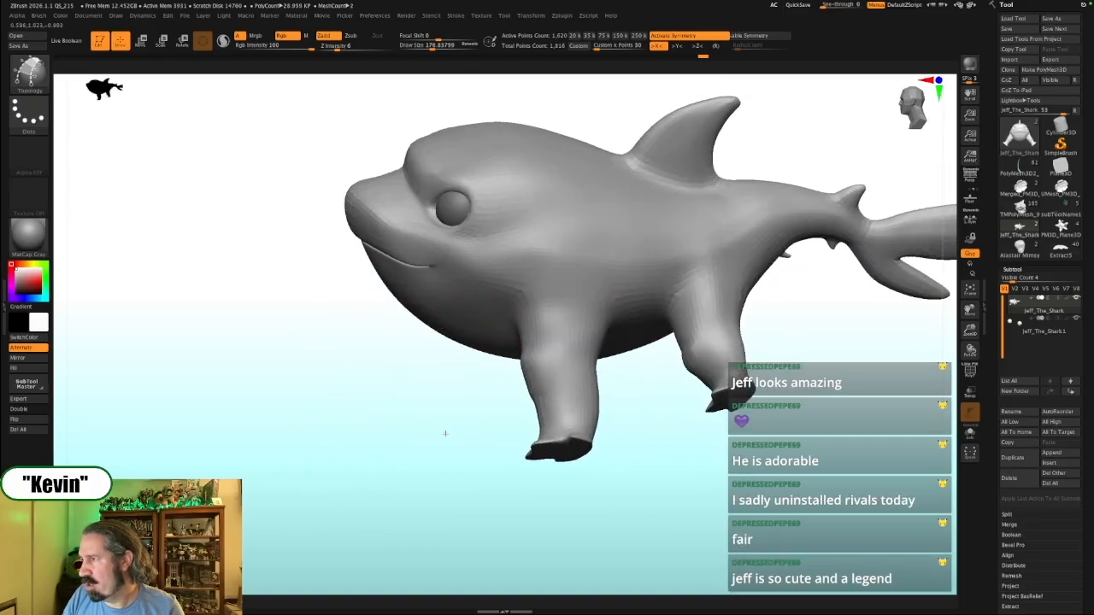
# Draw a second topology curve parallel behind the first, and connect the two curves near the belly centre
pyautogui.moveTo(445, 432); pyautogui.dragTo(462, 418)
pyautogui.moveTo(596, 96)
pyautogui.mouseDown()
pyautogui.moveTo(598, 162)
pyautogui.moveTo(547, 165)
pyautogui.mouseUp()
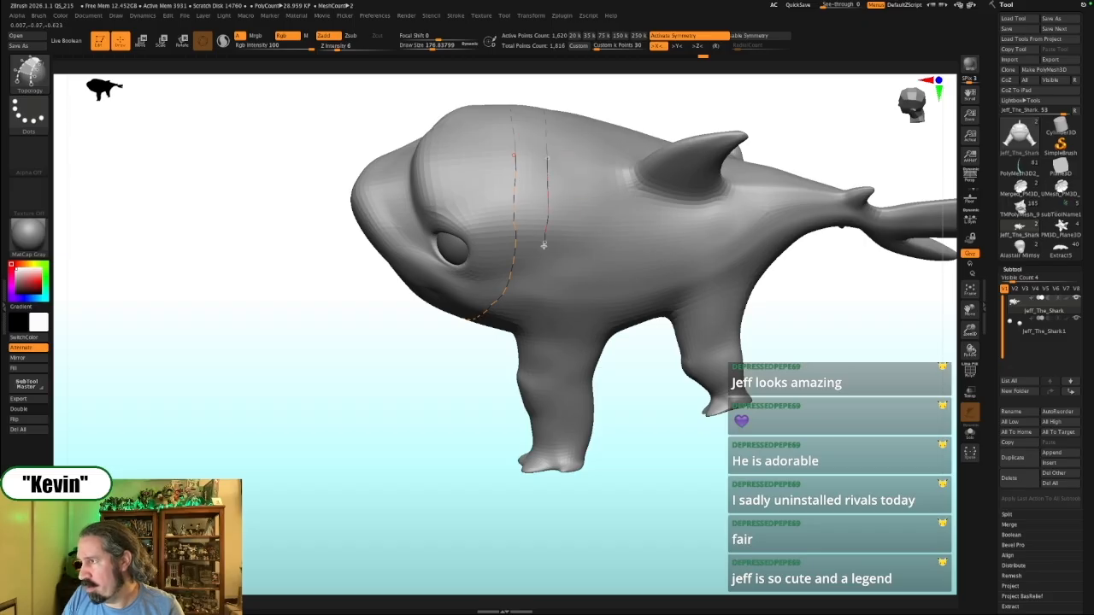
pyautogui.moveTo(486, 362); pyautogui.dragTo(556, 256)
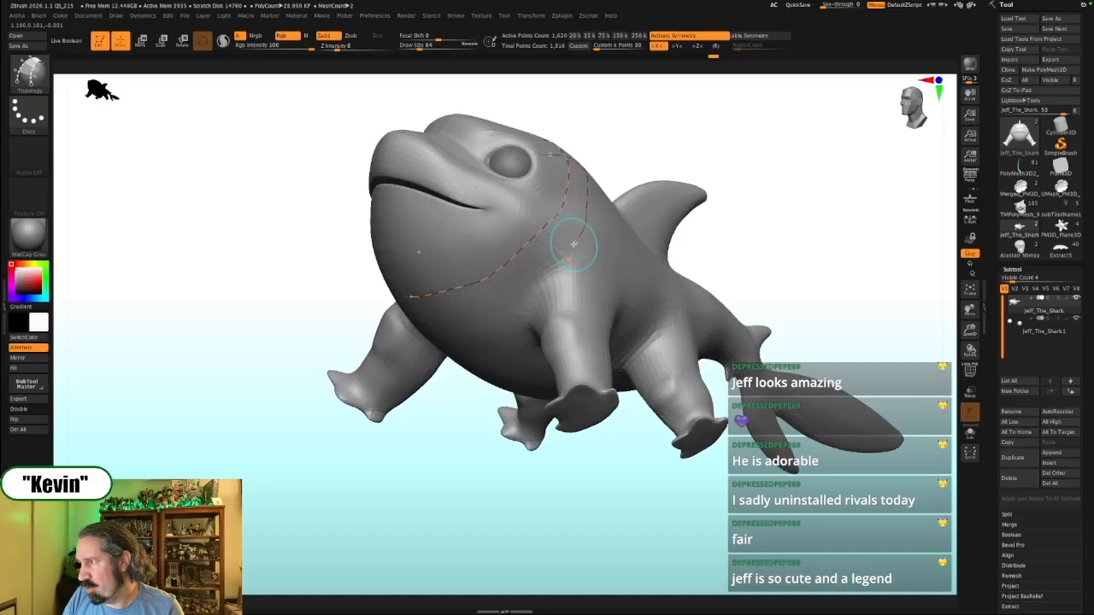
pyautogui.moveTo(464, 321); pyautogui.dragTo(454, 325)
pyautogui.moveTo(420, 463); pyautogui.dragTo(475, 308)
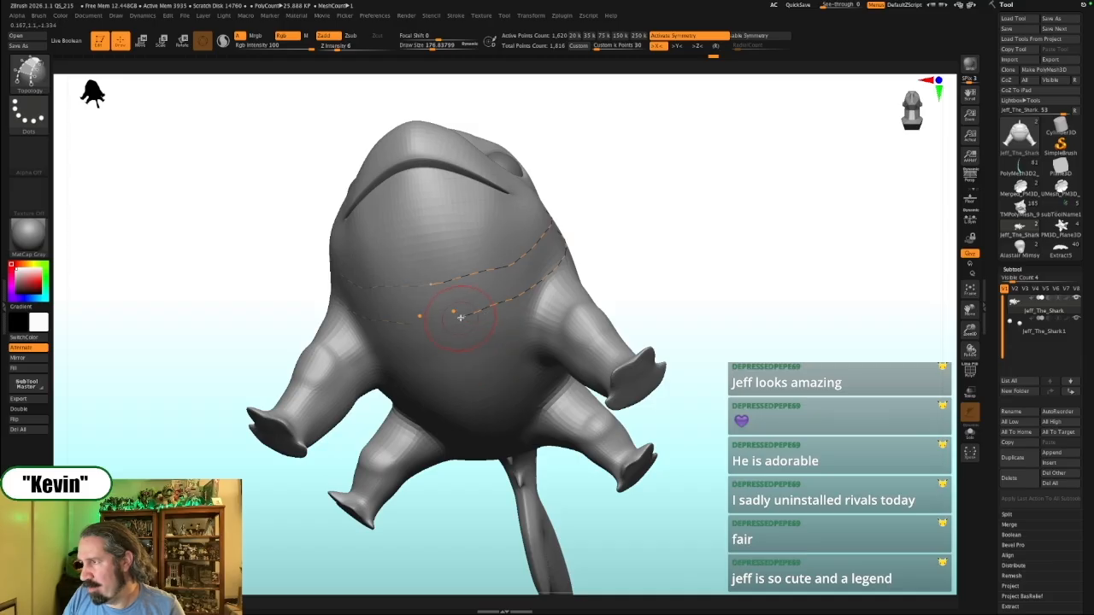
pyautogui.moveTo(439, 321); pyautogui.dragTo(432, 285)
pyautogui.moveTo(695, 219); pyautogui.dragTo(668, 227)
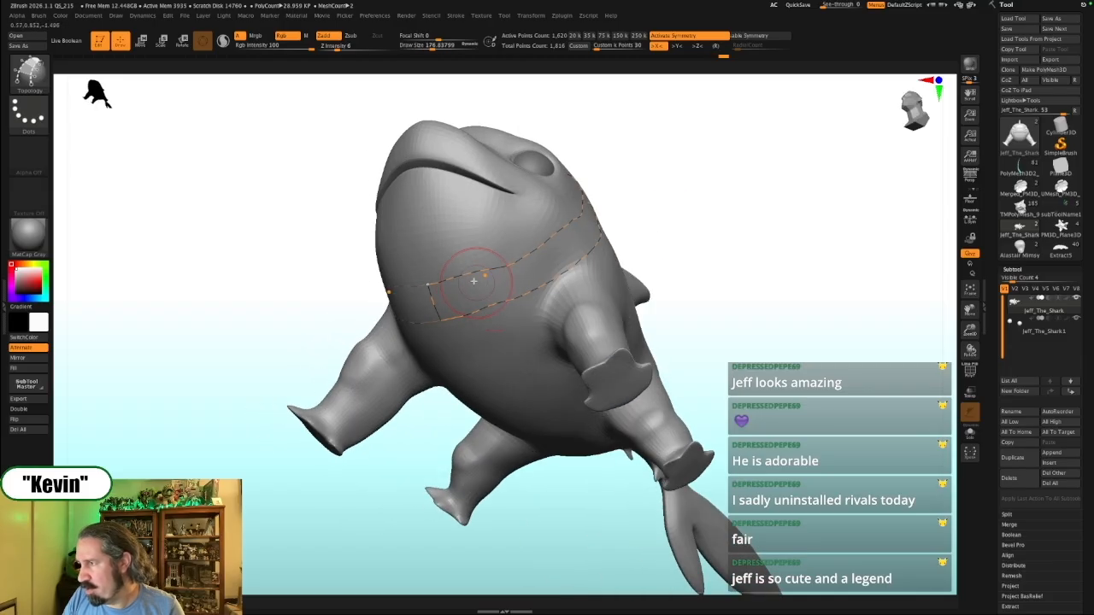
pyautogui.moveTo(463, 276); pyautogui.dragTo(484, 326)
pyautogui.hotkey('ctrl', 'z')
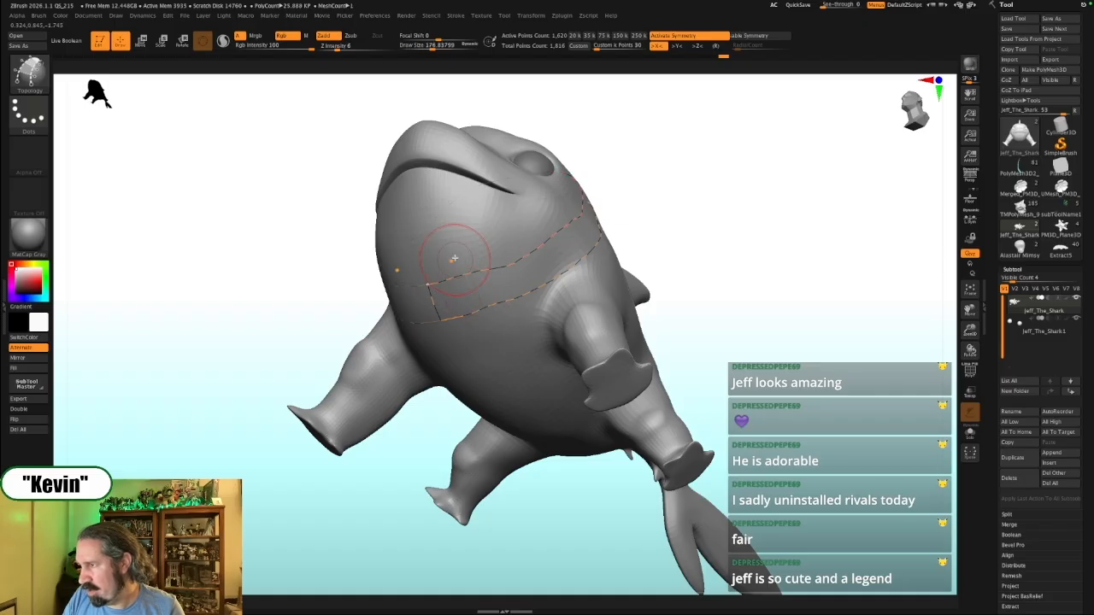
pyautogui.click(454, 261)
pyautogui.hotkey('ctrl', 'z')
pyautogui.hotkey('ctrl', 'z')
# Draw evenly spaced cross curves over the two guide curves from the belly up to the side below the eye
pyautogui.moveTo(451, 260); pyautogui.dragTo(483, 357)
pyautogui.moveTo(480, 254)
pyautogui.mouseDown()
pyautogui.moveTo(508, 336)
pyautogui.moveTo(538, 323)
pyautogui.mouseUp()
pyautogui.moveTo(719, 232); pyautogui.dragTo(675, 258)
pyautogui.moveTo(490, 288); pyautogui.dragTo(512, 320)
pyautogui.moveTo(504, 259); pyautogui.dragTo(548, 310)
pyautogui.moveTo(531, 243); pyautogui.dragTo(569, 294)
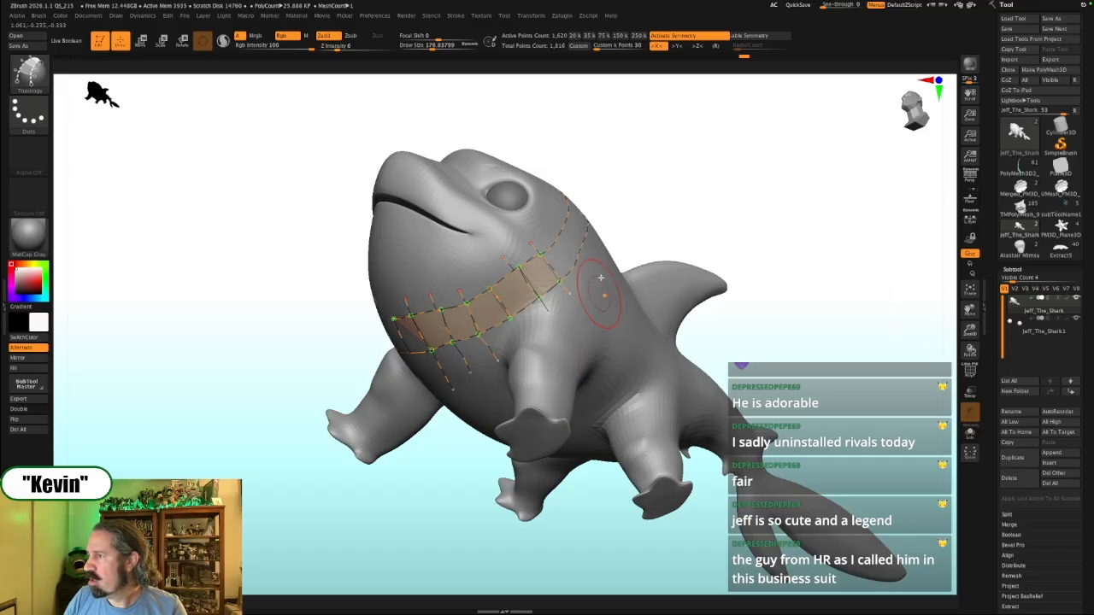
# Continue the cross curves up the side behind the eye, undoing and redrawing the misplaced ones
pyautogui.moveTo(840, 302)
pyautogui.mouseDown()
pyautogui.moveTo(866, 293)
pyautogui.moveTo(599, 335)
pyautogui.moveTo(652, 309)
pyautogui.mouseUp()
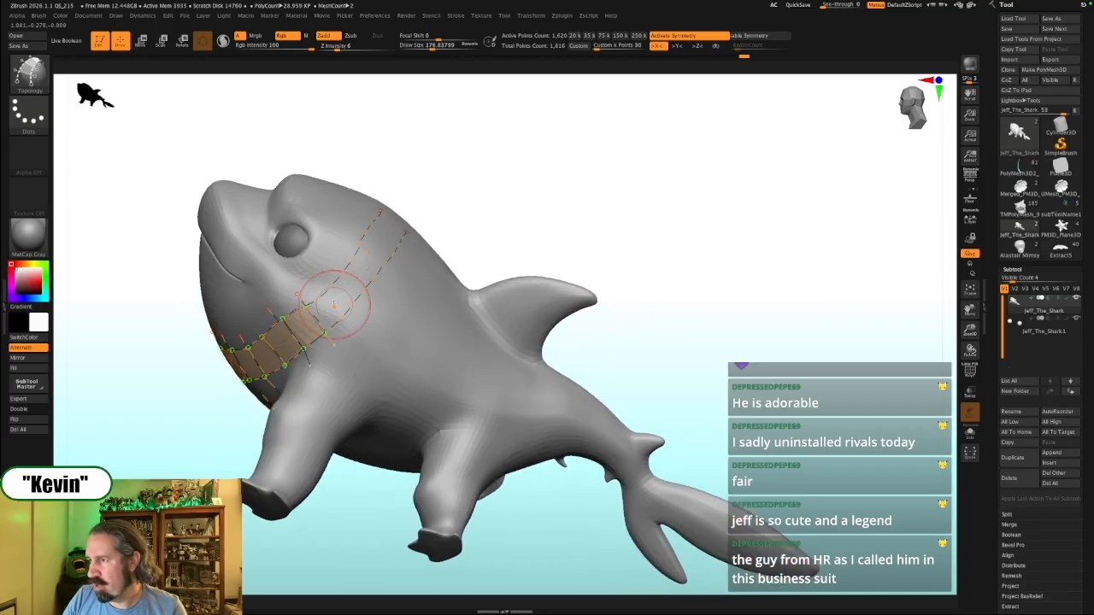
pyautogui.moveTo(325, 284); pyautogui.dragTo(367, 326)
pyautogui.moveTo(335, 260); pyautogui.dragTo(379, 306)
pyautogui.hotkey('ctrl', 'z')
pyautogui.hotkey('ctrl', 'z')
pyautogui.moveTo(316, 277); pyautogui.dragTo(369, 328)
pyautogui.hotkey('ctrl', 'z')
pyautogui.moveTo(318, 278); pyautogui.dragTo(365, 328)
# Extend the cross curves over the upper side toward the top of the head to complete the strip's upper faces
pyautogui.moveTo(420, 268); pyautogui.dragTo(479, 215, button='right')
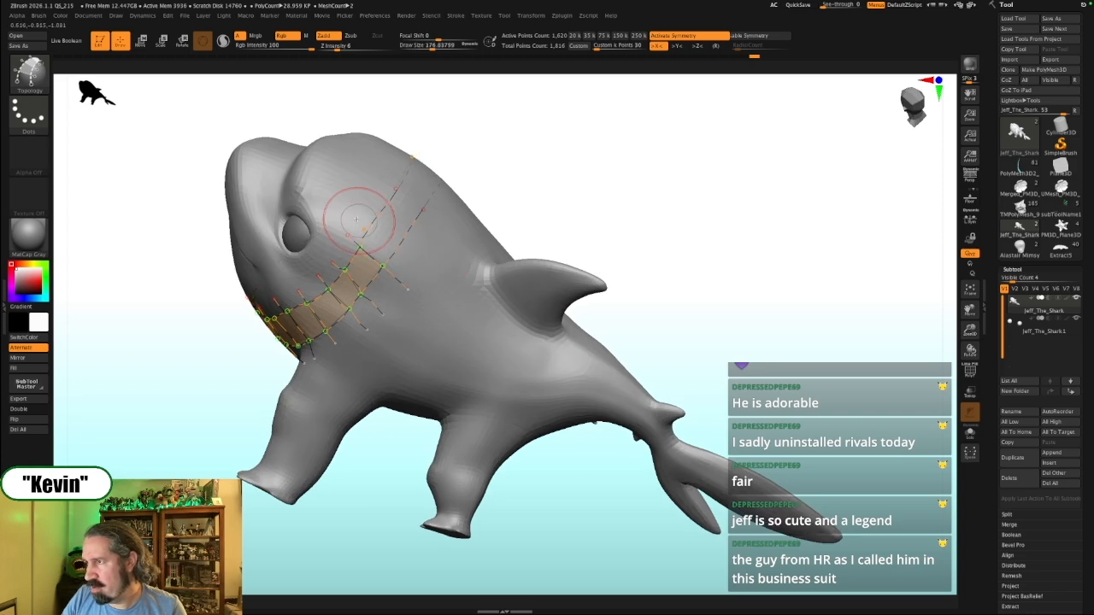
pyautogui.click(425, 266)
pyautogui.hotkey('ctrl', 'z')
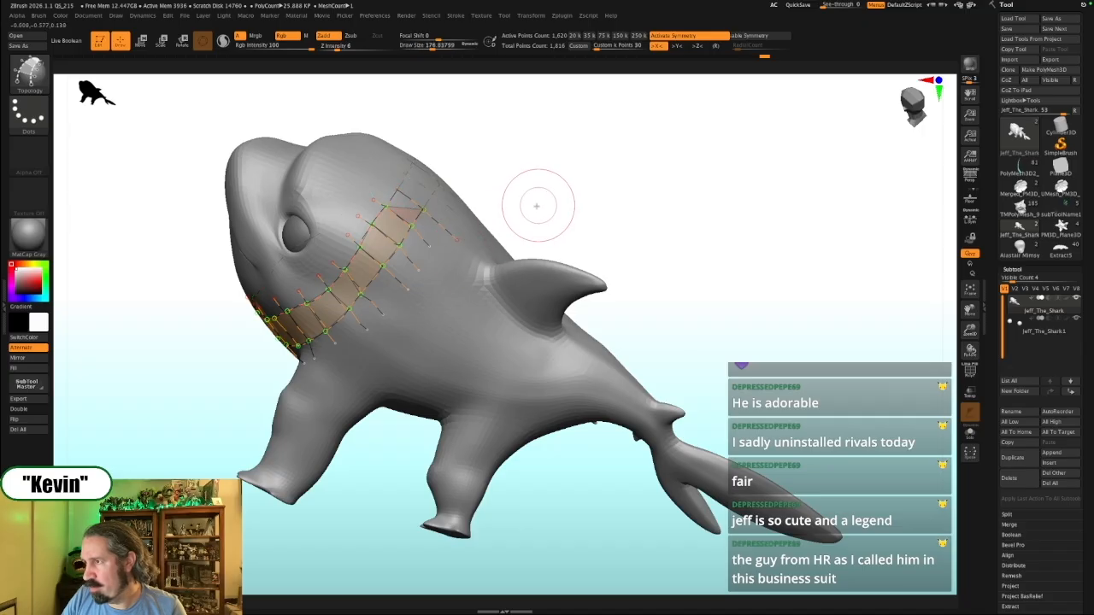
pyautogui.moveTo(526, 216); pyautogui.dragTo(397, 195)
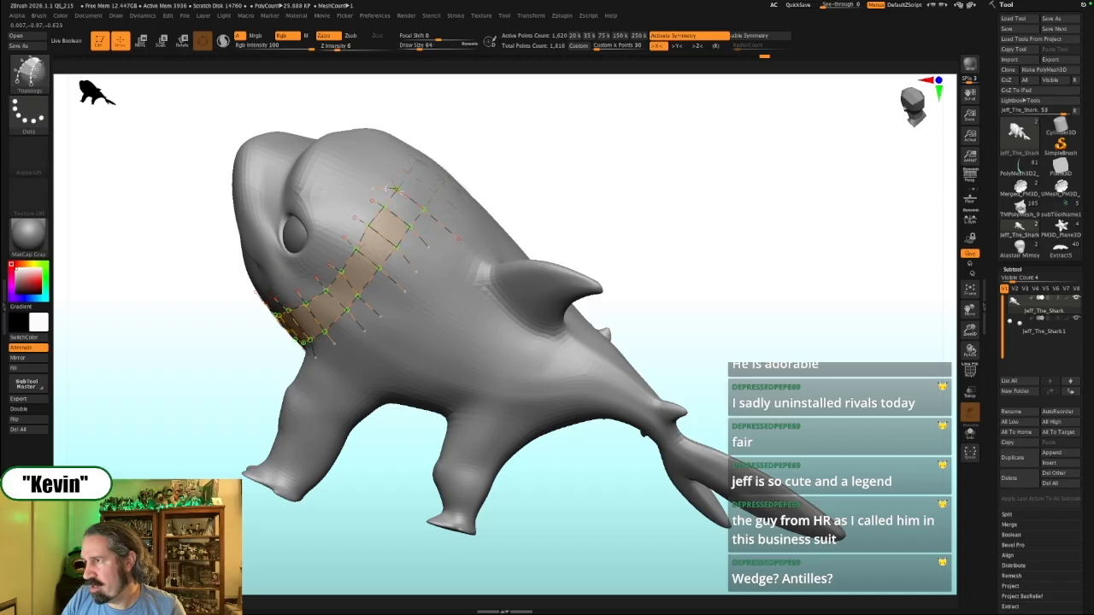
# Close the strip at the belly midline with cross curves, previewing the band mesh and undoing each preview
pyautogui.moveTo(565, 193); pyautogui.dragTo(589, 168)
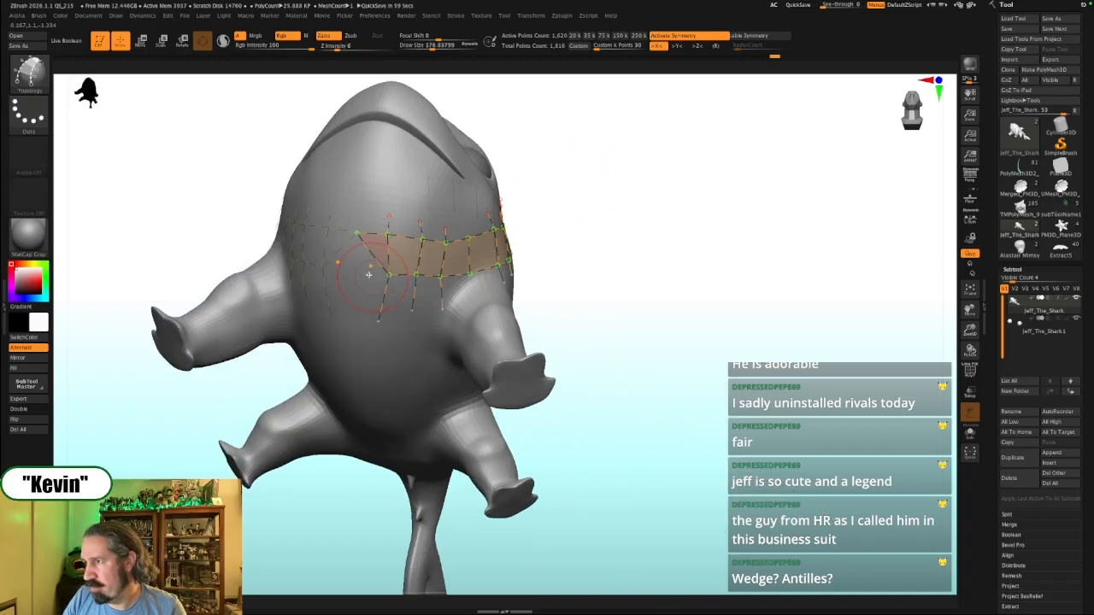
pyautogui.moveTo(355, 235); pyautogui.dragTo(364, 281)
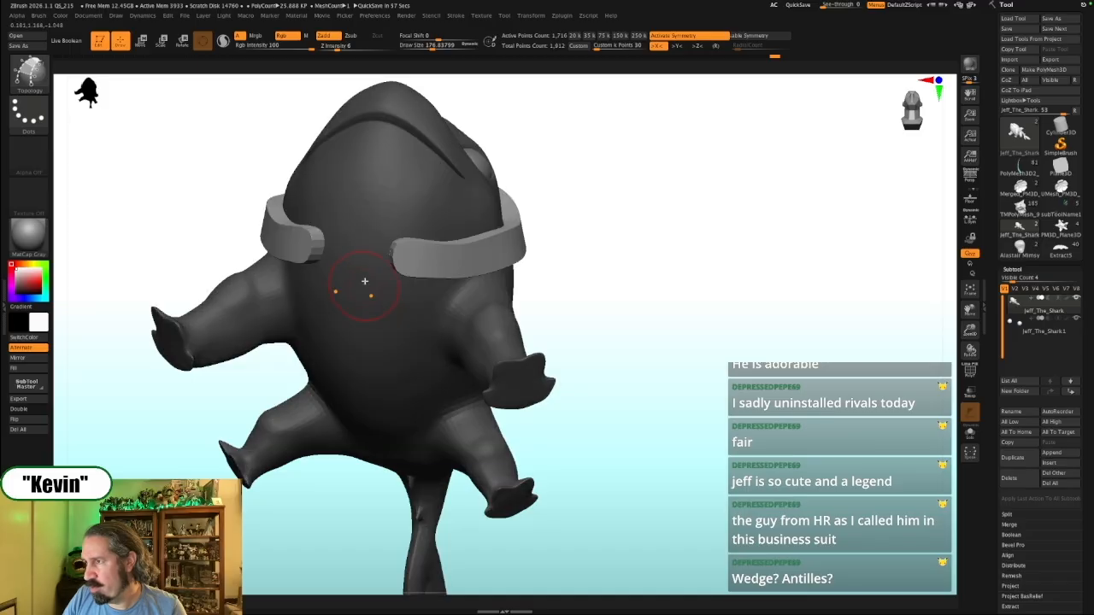
pyautogui.hotkey('ctrl', 'z')
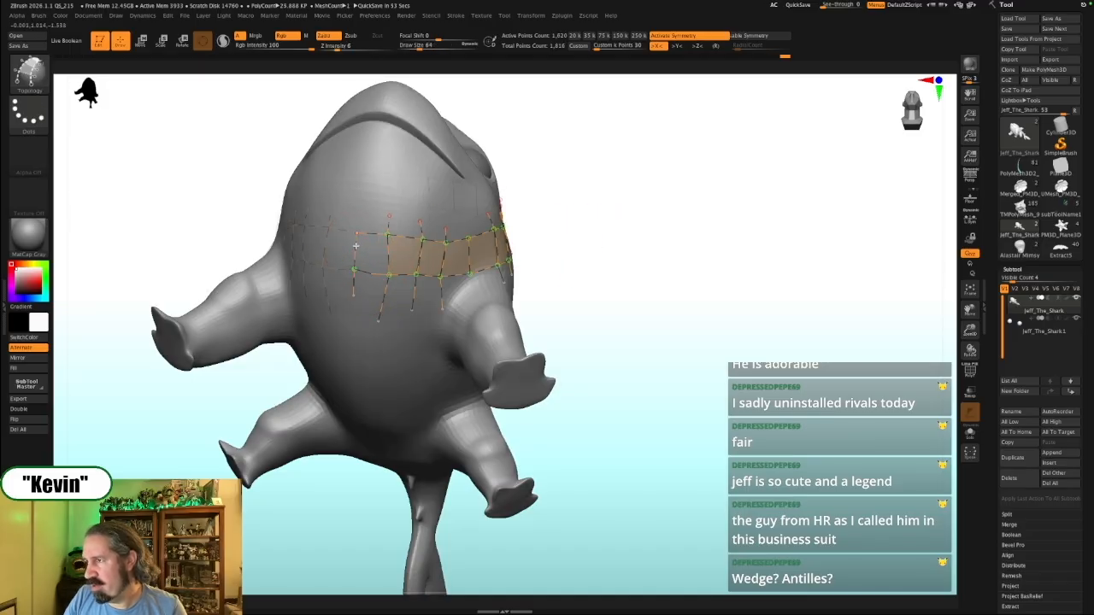
pyautogui.moveTo(354, 270); pyautogui.dragTo(359, 212)
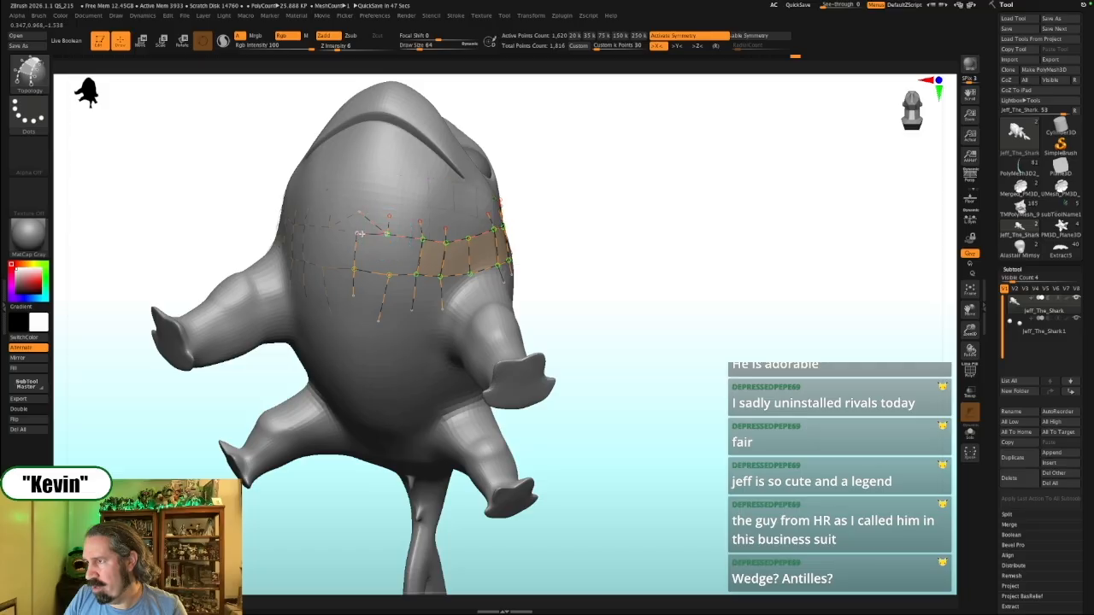
pyautogui.moveTo(387, 234); pyautogui.dragTo(389, 278)
pyautogui.click(397, 301)
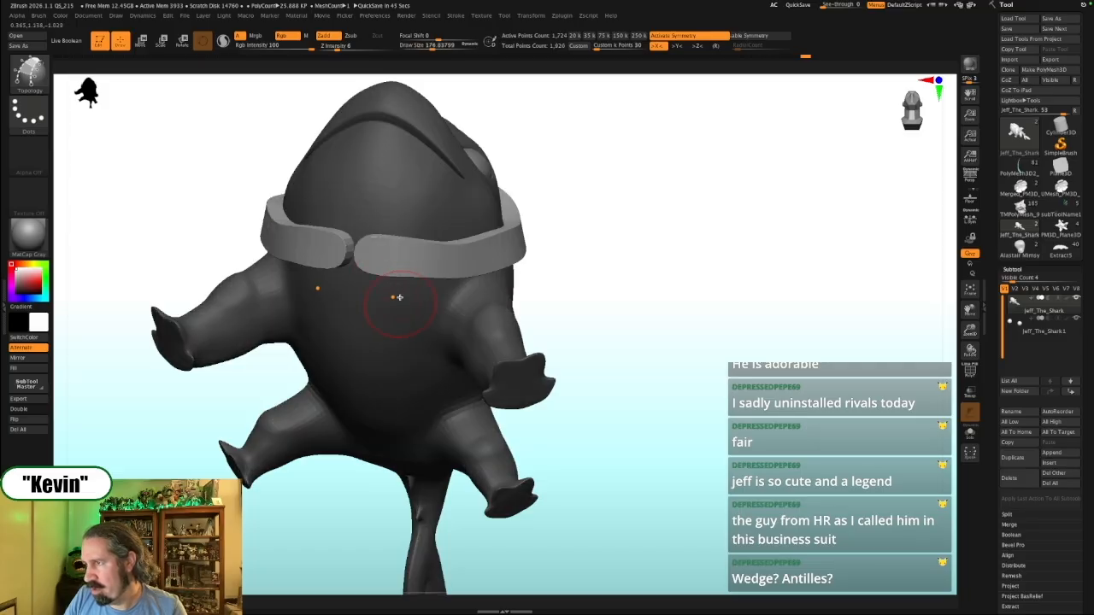
pyautogui.hotkey('ctrl', 'z')
# Try generating the band mesh from the finished topology strip at a draw size of about 177, and undo it
pyautogui.moveTo(618, 229); pyautogui.dragTo(581, 414)
pyautogui.moveTo(756, 416); pyautogui.dragTo(724, 396)
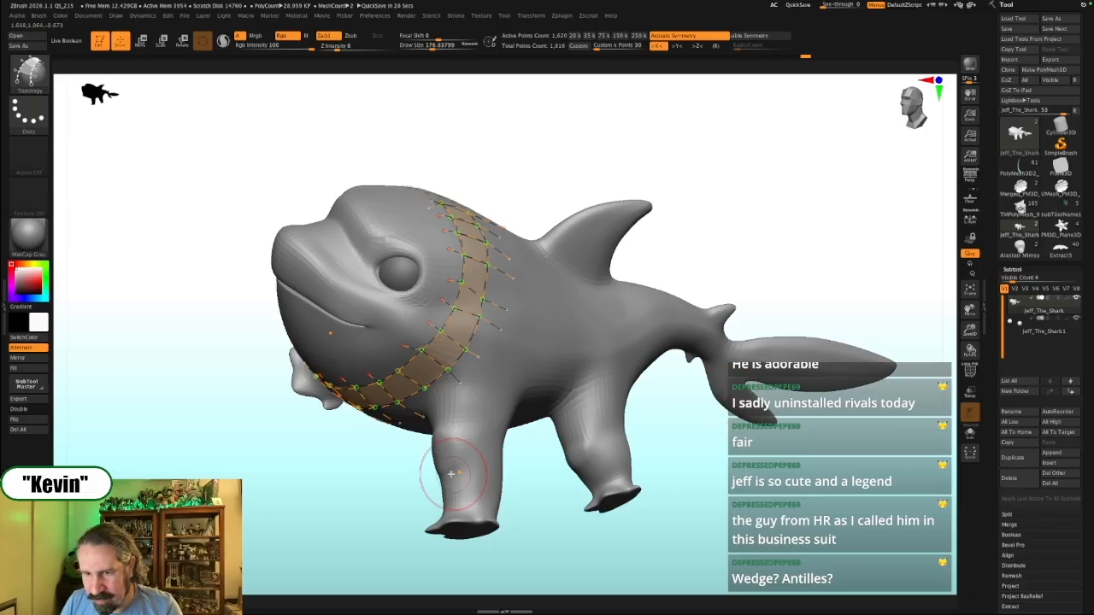
pyautogui.moveTo(745, 526)
pyautogui.mouseDown()
pyautogui.moveTo(816, 479)
pyautogui.moveTo(699, 380)
pyautogui.moveTo(736, 389)
pyautogui.moveTo(703, 361)
pyautogui.moveTo(752, 367)
pyautogui.moveTo(805, 354)
pyautogui.moveTo(799, 386)
pyautogui.moveTo(736, 390)
pyautogui.mouseUp()
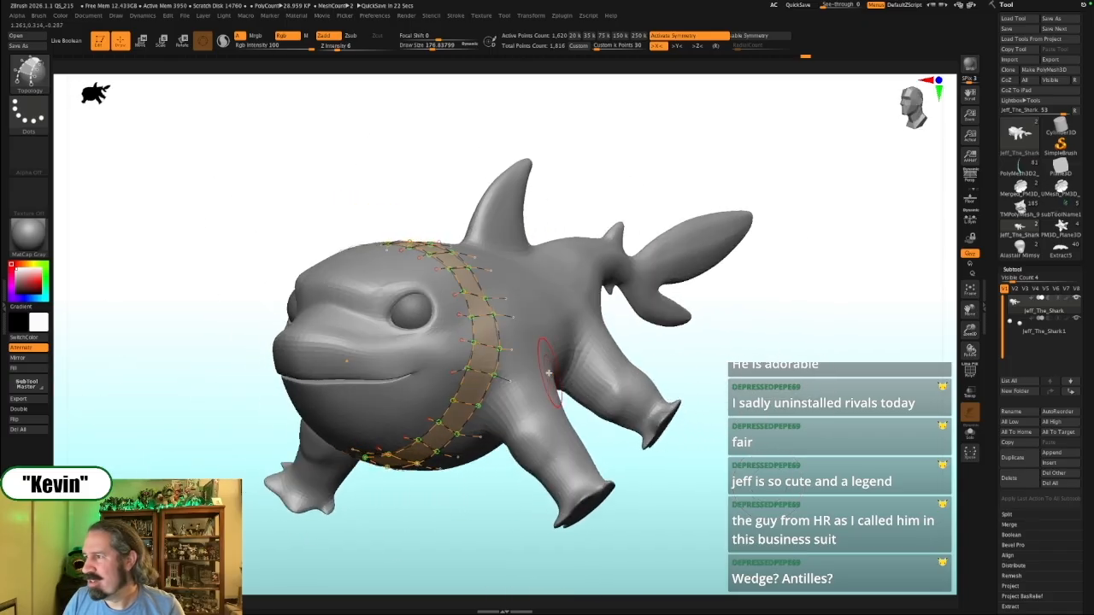
pyautogui.click(538, 320)
pyautogui.hotkey('ctrl', 'z')
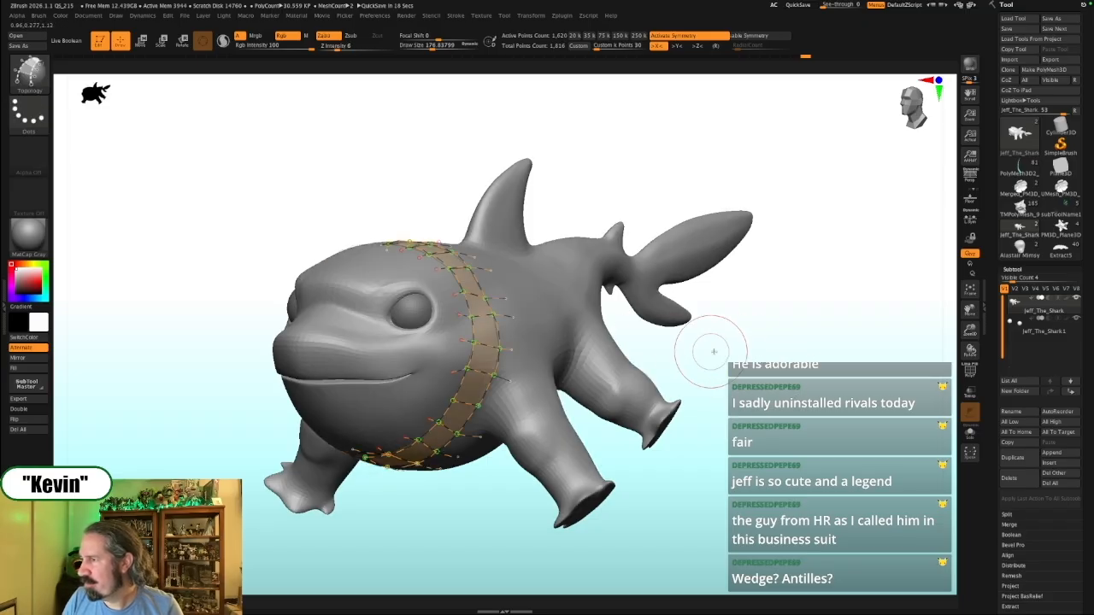
# Reduce the Topology brush draw size to 28.75 for a thinner band around the shark
pyautogui.press('s')
pyautogui.moveTo(745, 376); pyautogui.dragTo(727, 376)
pyautogui.moveTo(748, 360)
pyautogui.mouseDown()
pyautogui.moveTo(790, 429)
pyautogui.moveTo(758, 392)
pyautogui.moveTo(767, 411)
pyautogui.moveTo(752, 412)
pyautogui.mouseUp()
pyautogui.press('s')
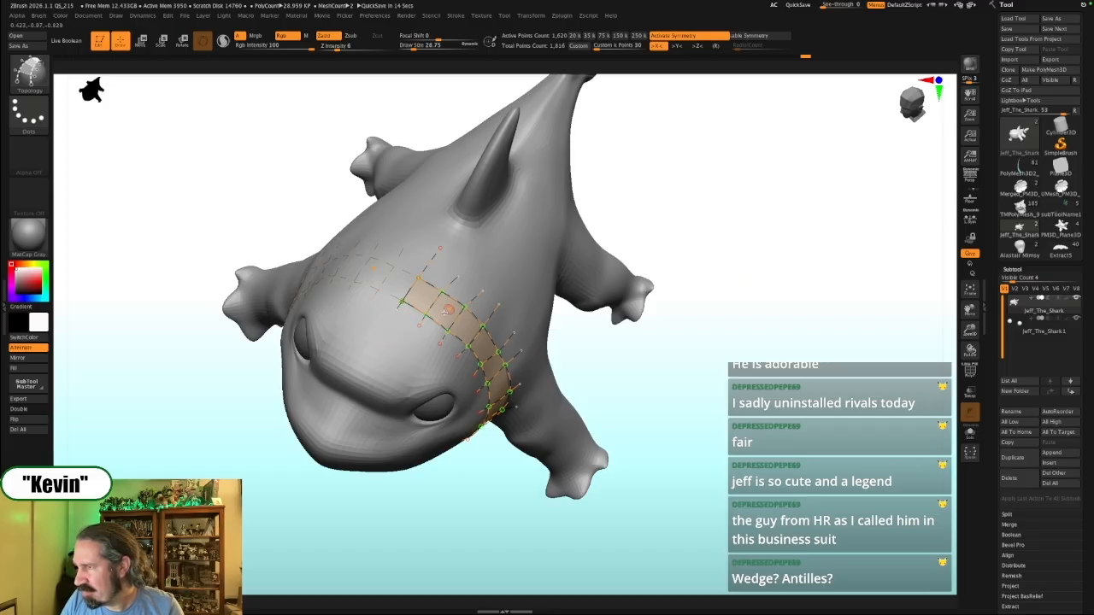
# Try generating the band mesh from the topology strip at a draw size of about 56, and undo it
pyautogui.keyDown('alt'); pyautogui.moveTo(383, 298); pyautogui.dragTo(402, 309); pyautogui.keyUp('alt')
pyautogui.moveTo(683, 453); pyautogui.dragTo(653, 431)
pyautogui.click(512, 340)
pyautogui.hotkey('ctrl', 'z')
pyautogui.moveTo(710, 368); pyautogui.dragTo(691, 365)
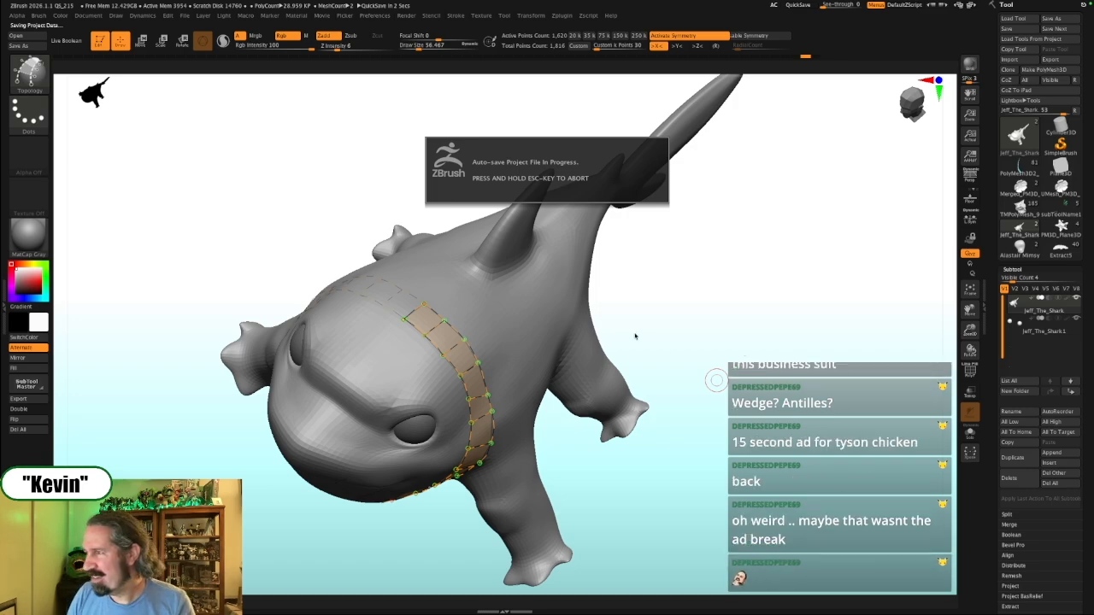
pyautogui.moveTo(695, 347); pyautogui.dragTo(694, 342)
# Preview the band mesh at the shark's lower and higher subdivision levels, undoing each preview
pyautogui.hotkey('shift', 'd')
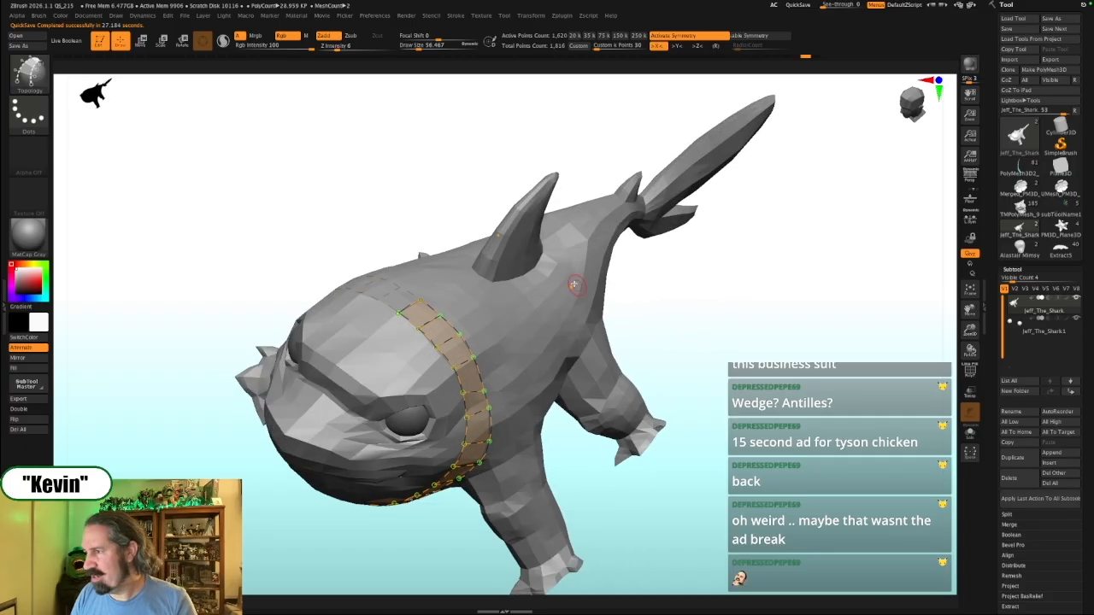
pyautogui.click(579, 288)
pyautogui.hotkey('ctrl', 'z')
pyautogui.press('d')
pyautogui.moveTo(701, 334)
pyautogui.mouseDown()
pyautogui.moveTo(677, 339)
pyautogui.moveTo(718, 313)
pyautogui.moveTo(723, 349)
pyautogui.moveTo(758, 354)
pyautogui.moveTo(823, 322)
pyautogui.moveTo(906, 307)
pyautogui.mouseUp()
pyautogui.click(562, 302)
pyautogui.hotkey('ctrl', 'z')
# Turn on Live Boolean, preview the band mesh on the lower-subdivision shark, and undo that preview
pyautogui.hotkey('shift', 'd')
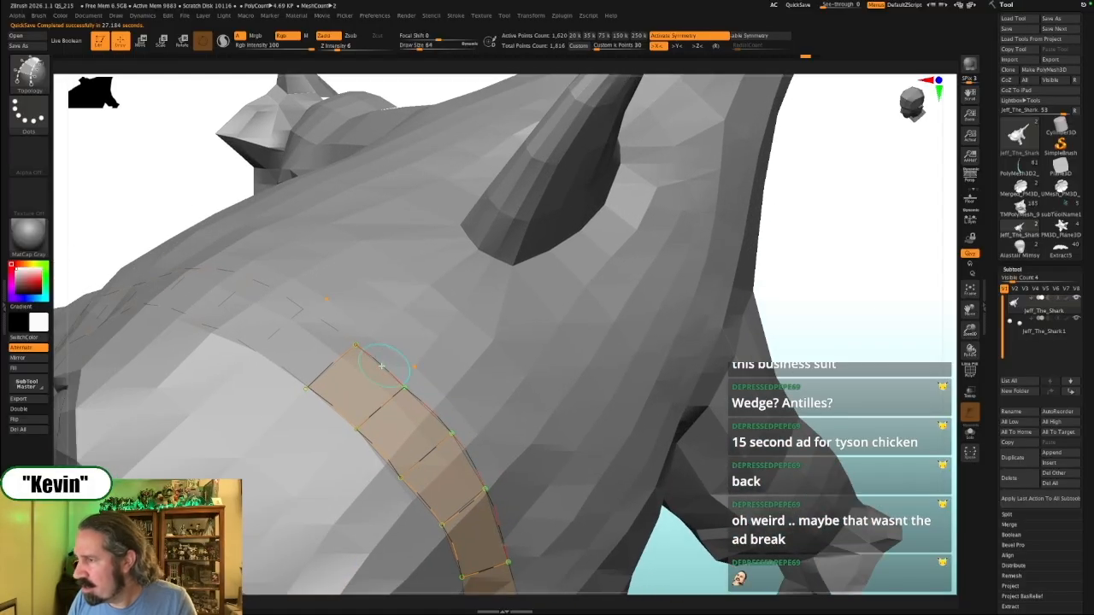
pyautogui.keyDown('shift'); pyautogui.moveTo(835, 325); pyautogui.dragTo(825, 329); pyautogui.keyUp('shift')
pyautogui.moveTo(853, 411); pyautogui.dragTo(848, 347)
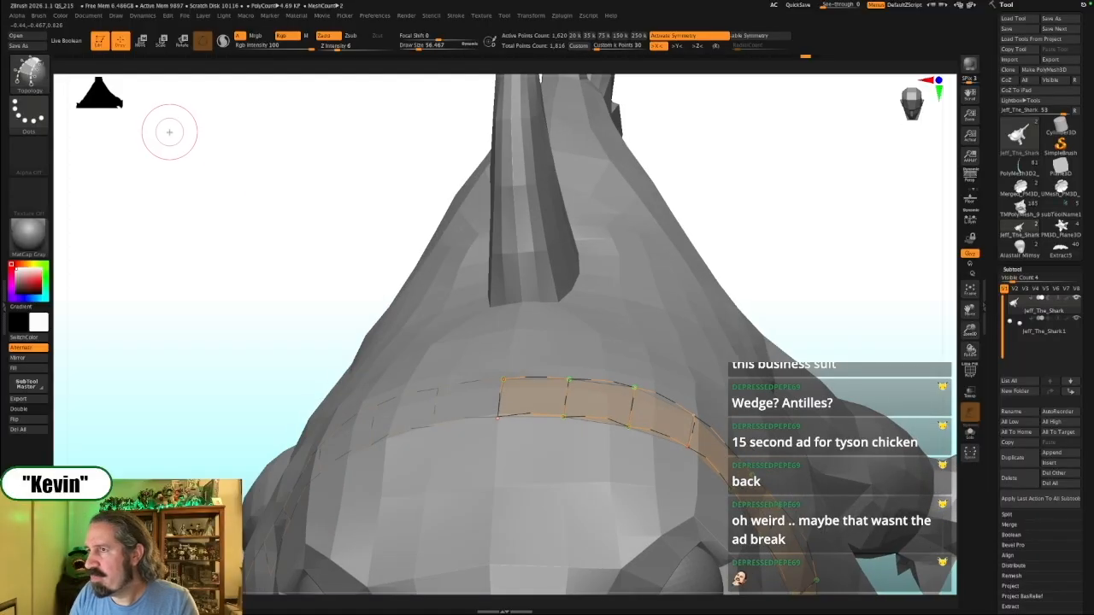
pyautogui.click(67, 41)
pyautogui.click(527, 236)
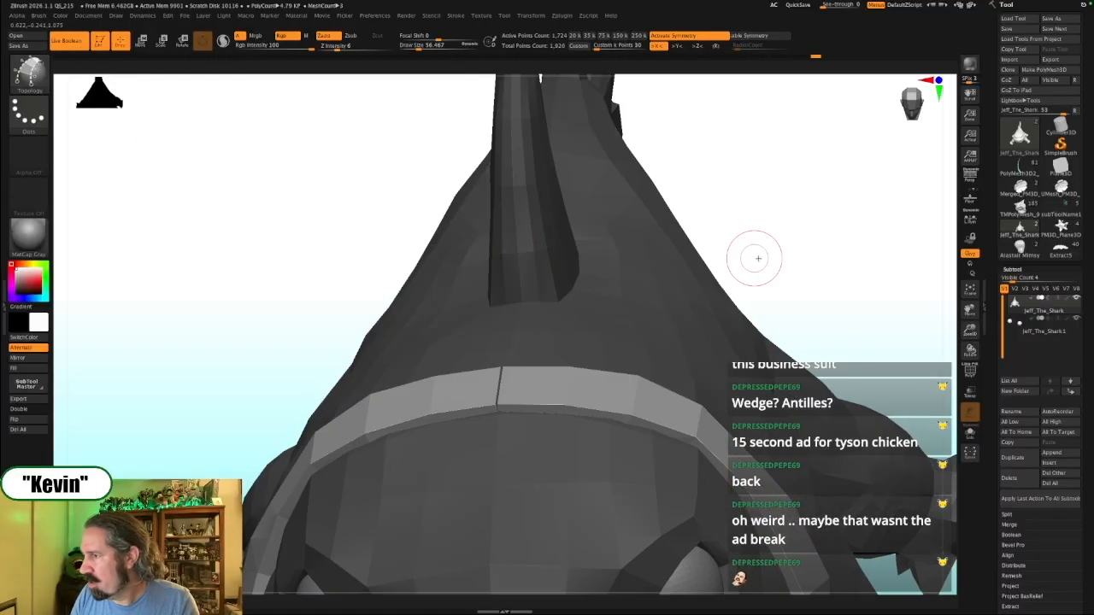
pyautogui.hotkey('ctrl', 'z')
# Remove and redraw the strip's cross curve along the midline on top of the head
pyautogui.moveTo(799, 227); pyautogui.dragTo(801, 239)
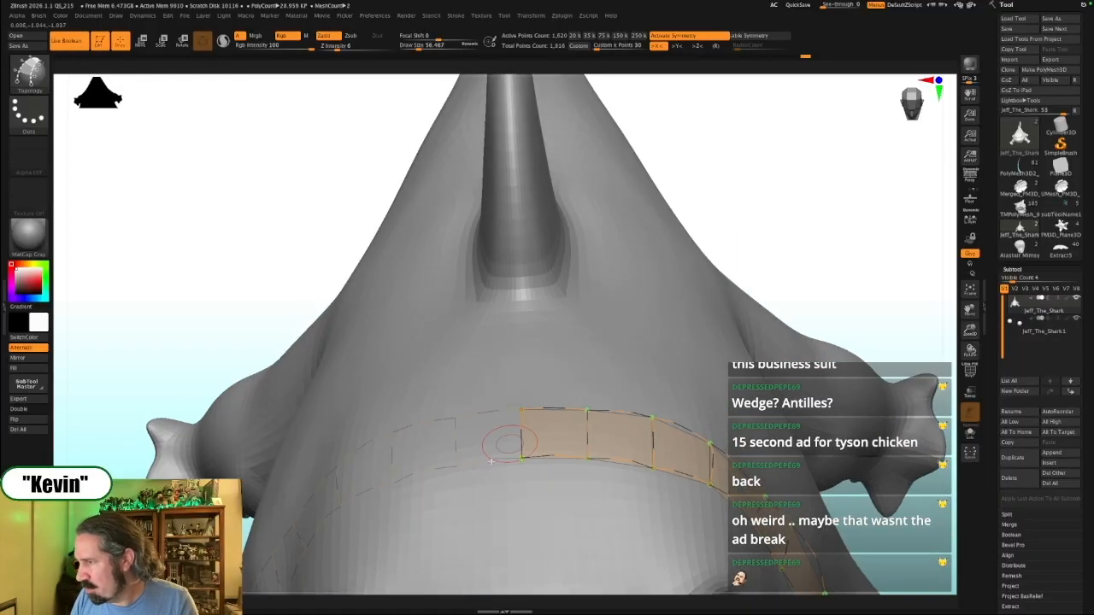
pyautogui.keyDown('alt'); pyautogui.click(521, 436); pyautogui.keyUp('alt')
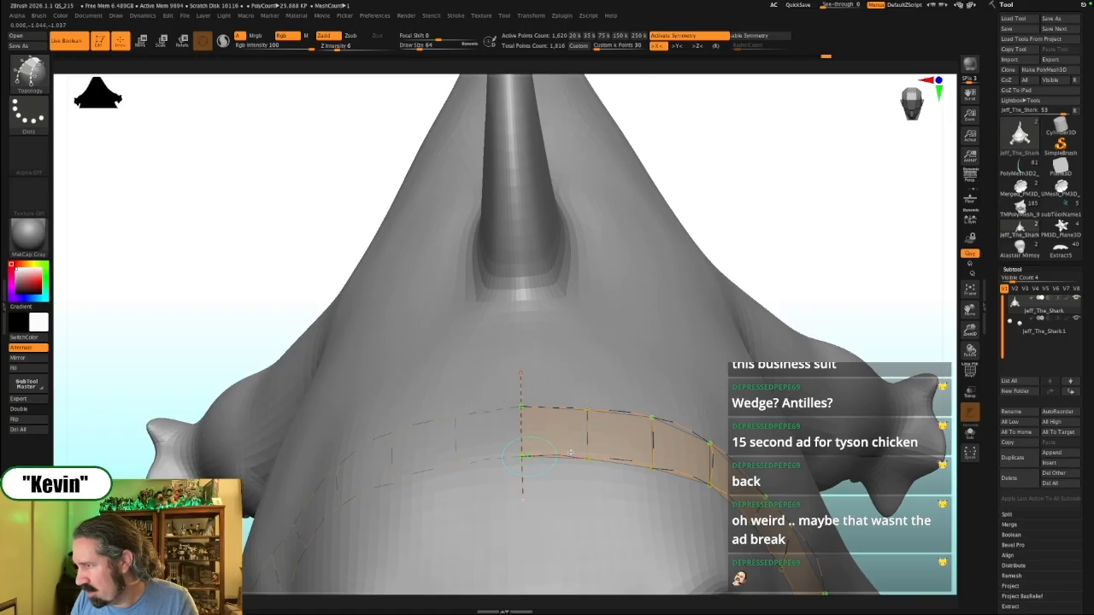
pyautogui.moveTo(812, 284)
pyautogui.mouseDown()
pyautogui.moveTo(830, 202)
pyautogui.moveTo(799, 323)
pyautogui.moveTo(524, 398)
pyautogui.mouseUp()
pyautogui.moveTo(536, 308); pyautogui.dragTo(547, 482)
# Draw a cross curve at the belly midline and extend both strip edges to meet it
pyautogui.moveTo(907, 248); pyautogui.dragTo(881, 276)
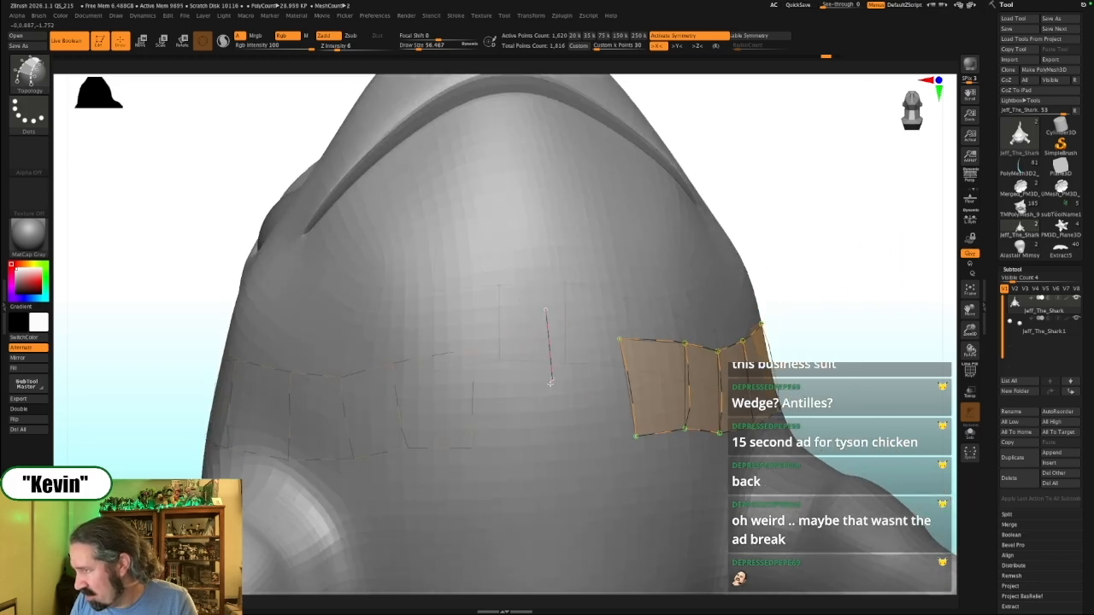
pyautogui.moveTo(557, 477); pyautogui.dragTo(557, 481)
pyautogui.moveTo(561, 344); pyautogui.dragTo(544, 344)
pyautogui.moveTo(635, 437); pyautogui.dragTo(595, 436)
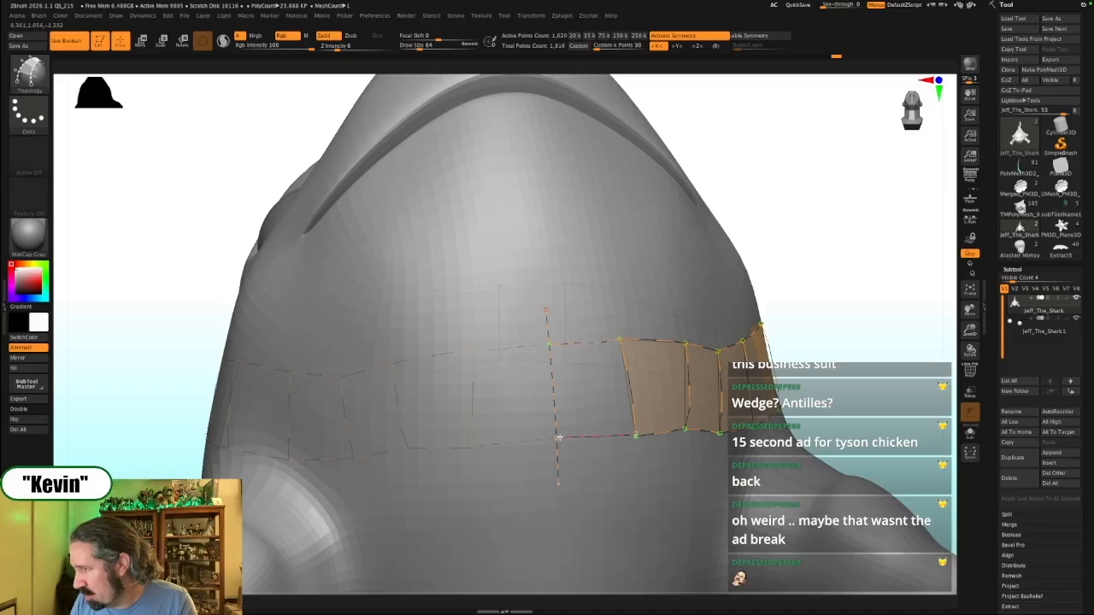
# Try generating the band mesh from the strip closed at the belly, and undo it
pyautogui.moveTo(808, 325); pyautogui.dragTo(821, 339)
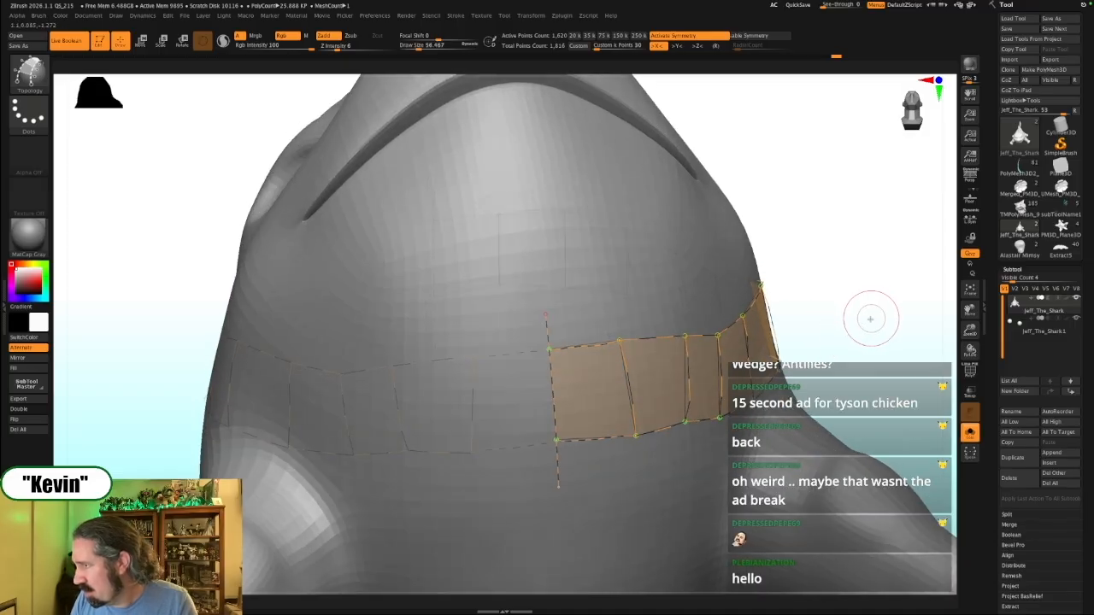
pyautogui.click(719, 464)
pyautogui.hotkey('ctrl', 'z')
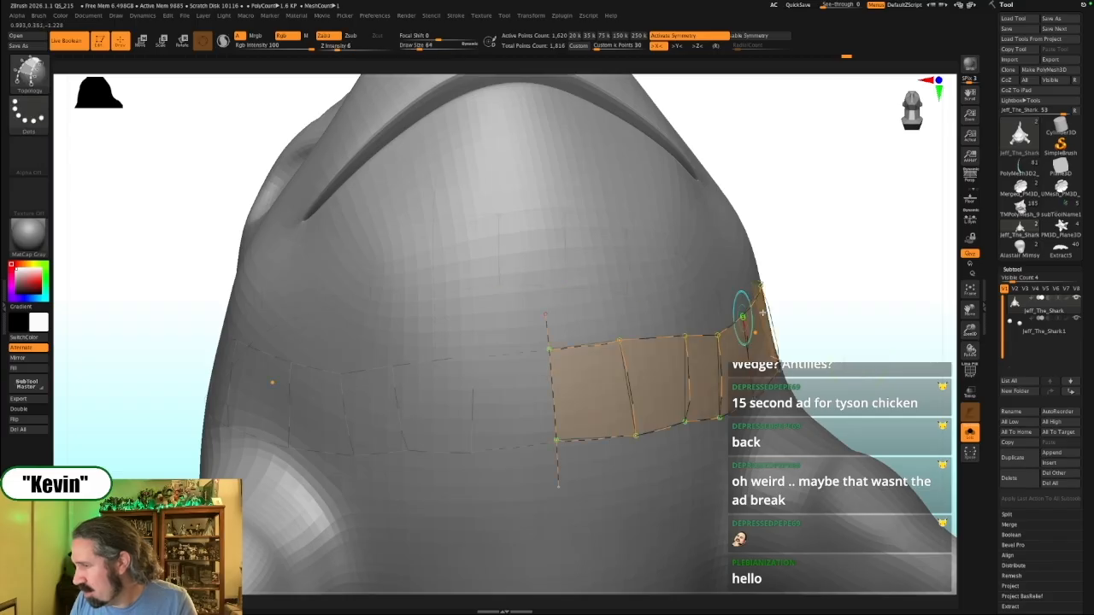
# Lower the shark's subdivision level and generate the band mesh from the closed topology strip
pyautogui.hotkey('shift', 'd')
pyautogui.click(746, 477)
pyautogui.moveTo(907, 307); pyautogui.dragTo(794, 492)
pyautogui.hotkey('alt', 's')
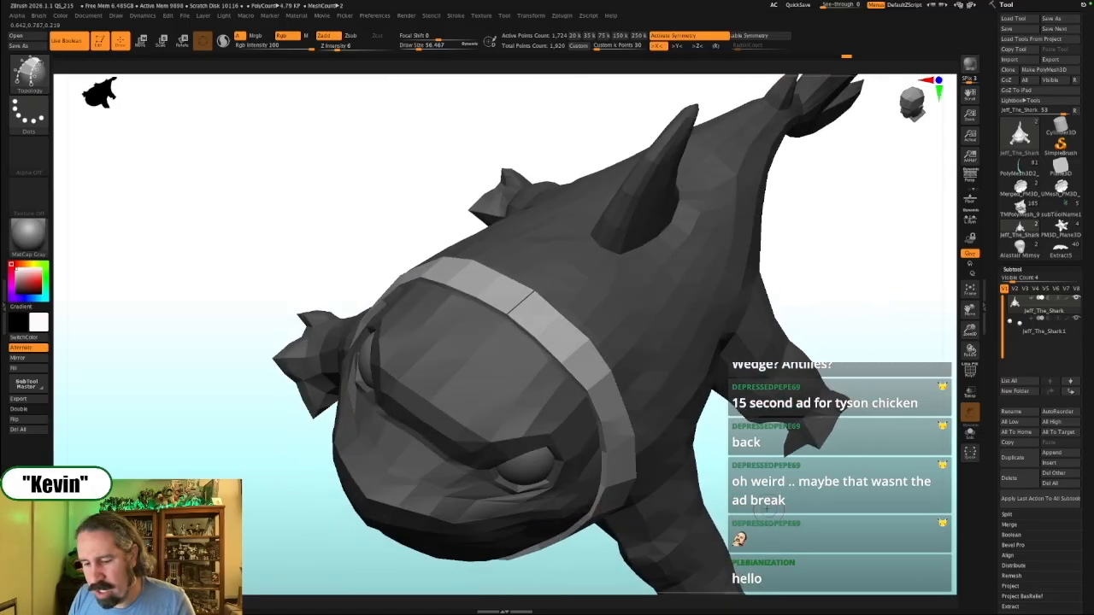
# Split the unmasked band off the shark into its own subtool with Split Unmasked Points
pyautogui.moveTo(785, 534); pyautogui.dragTo(772, 509)
pyautogui.scroll(-2, 995, 389)
pyautogui.moveTo(867, 359)
pyautogui.mouseDown()
pyautogui.moveTo(852, 319)
pyautogui.moveTo(845, 330)
pyautogui.moveTo(868, 354)
pyautogui.mouseUp()
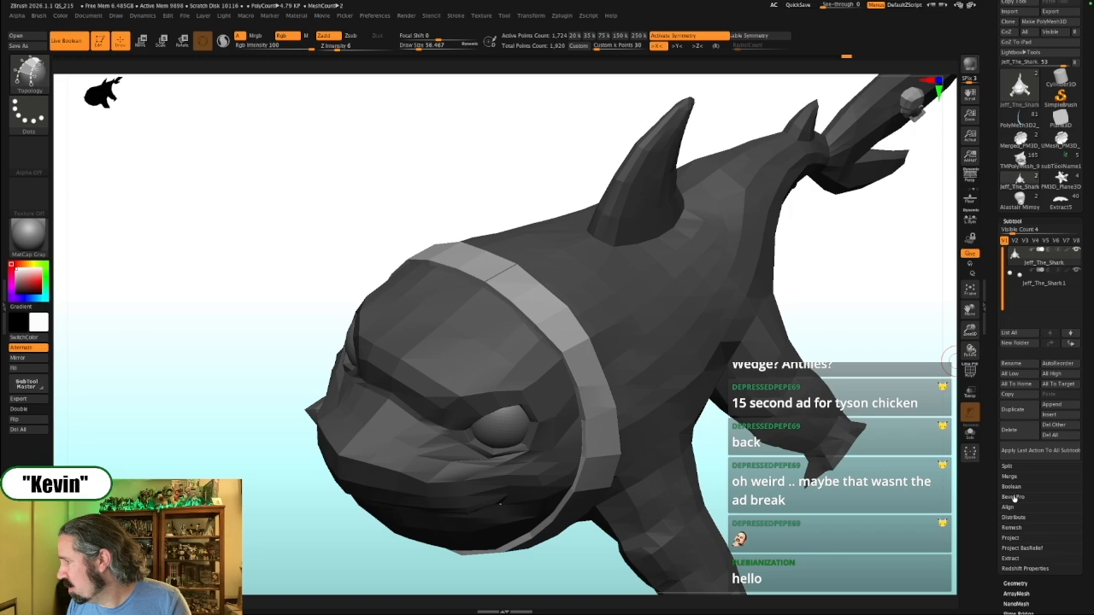
pyautogui.click(1015, 469)
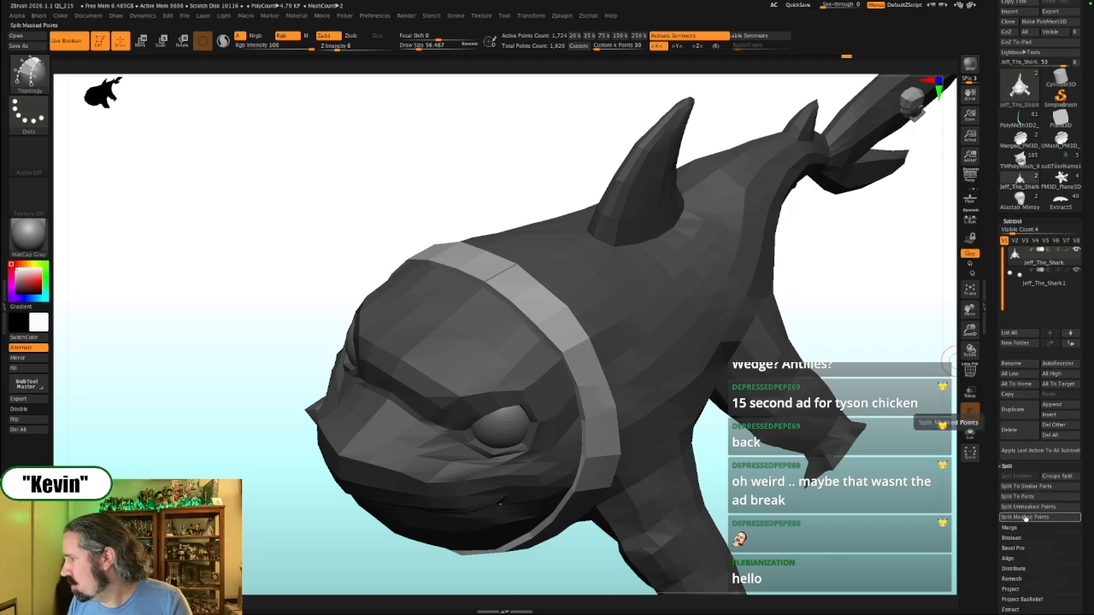
pyautogui.click(1028, 506)
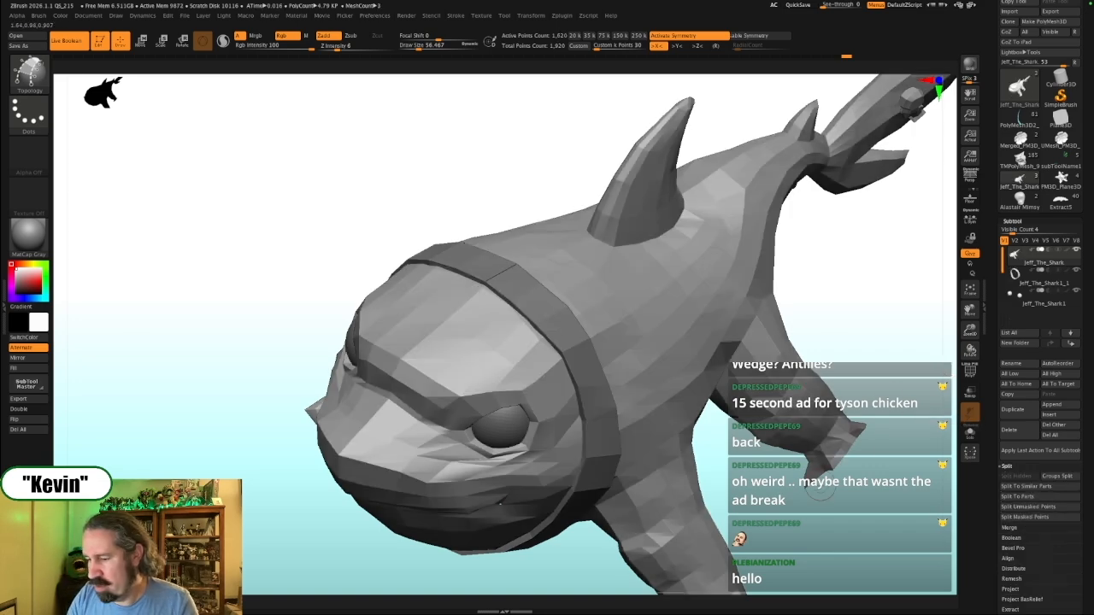
# Select the new band subtool, isolate it, and show its polyframe around the top seam
pyautogui.press('Down')
pyautogui.hotkey('alt', 's')
pyautogui.moveTo(674, 375); pyautogui.dragTo(742, 361, button='right')
pyautogui.keyDown('ctrl'); pyautogui.moveTo(743, 361); pyautogui.dragTo(489, 441, button='right'); pyautogui.keyUp('ctrl')
pyautogui.keyDown('alt'); pyautogui.moveTo(531, 356); pyautogui.dragTo(719, 335, button='right'); pyautogui.keyUp('alt')
pyautogui.hotkey('shift', 'f')
pyautogui.moveTo(435, 378); pyautogui.dragTo(464, 283, button='right')
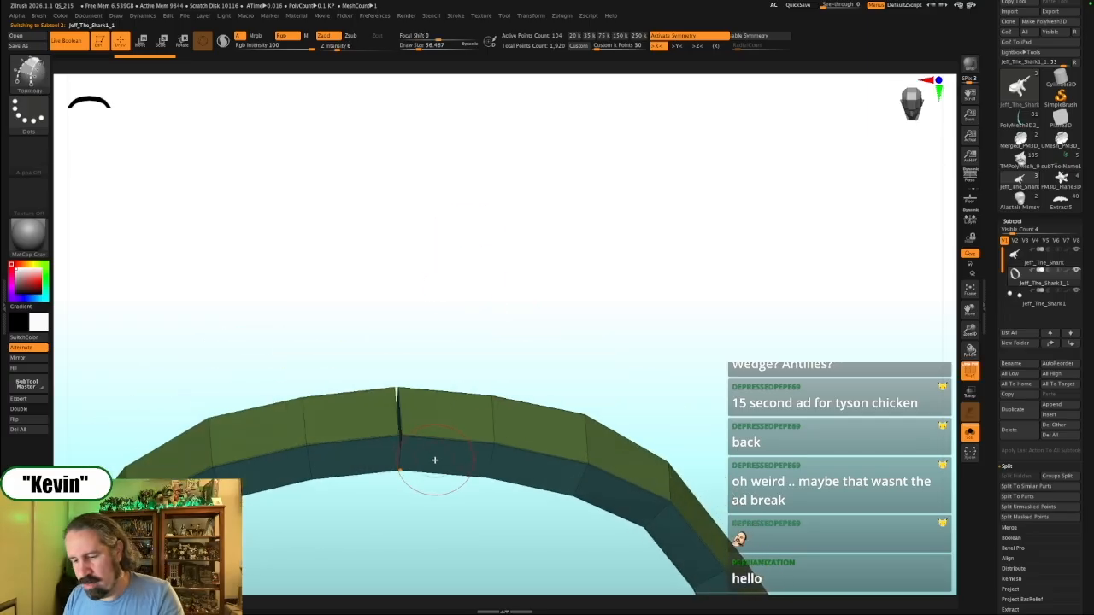
# Switch to the ZModeler brush and insert an edge loop beside the band's top seam on both sides
pyautogui.press('b')
pyautogui.press('z')
pyautogui.press('m')
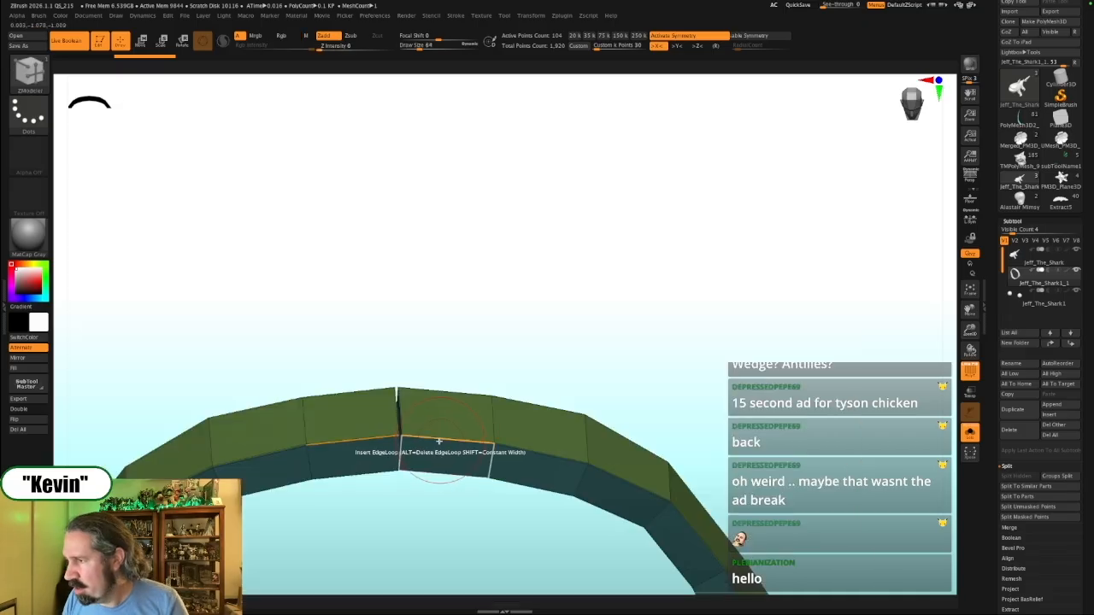
pyautogui.click(432, 439)
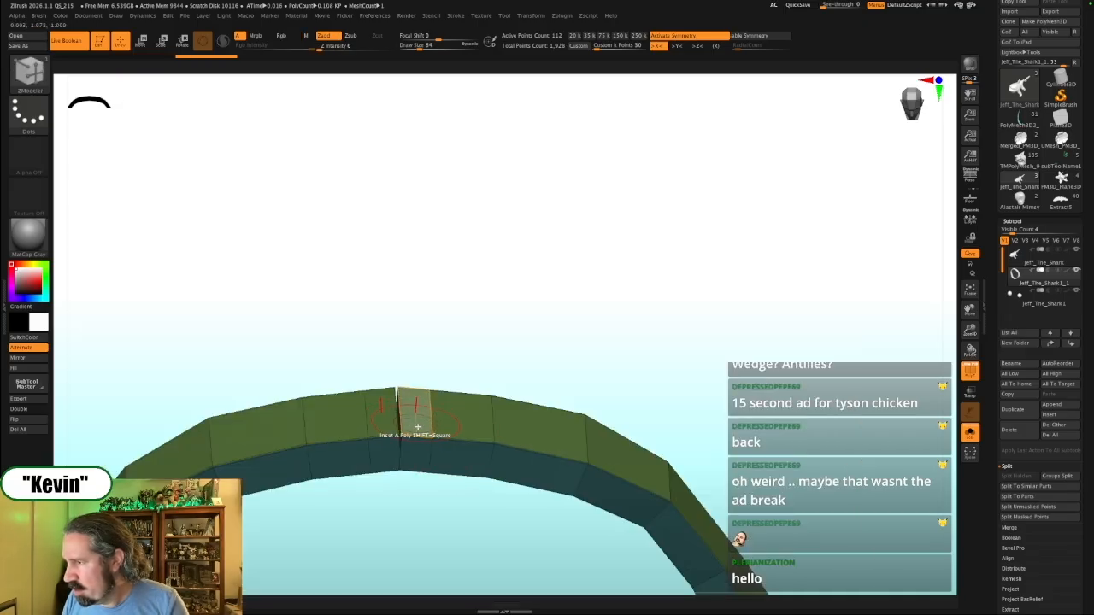
# Set the polygon action to Delete with target Polyloop, and remove the loops and leftover faces at the top seam
pyautogui.press('space')
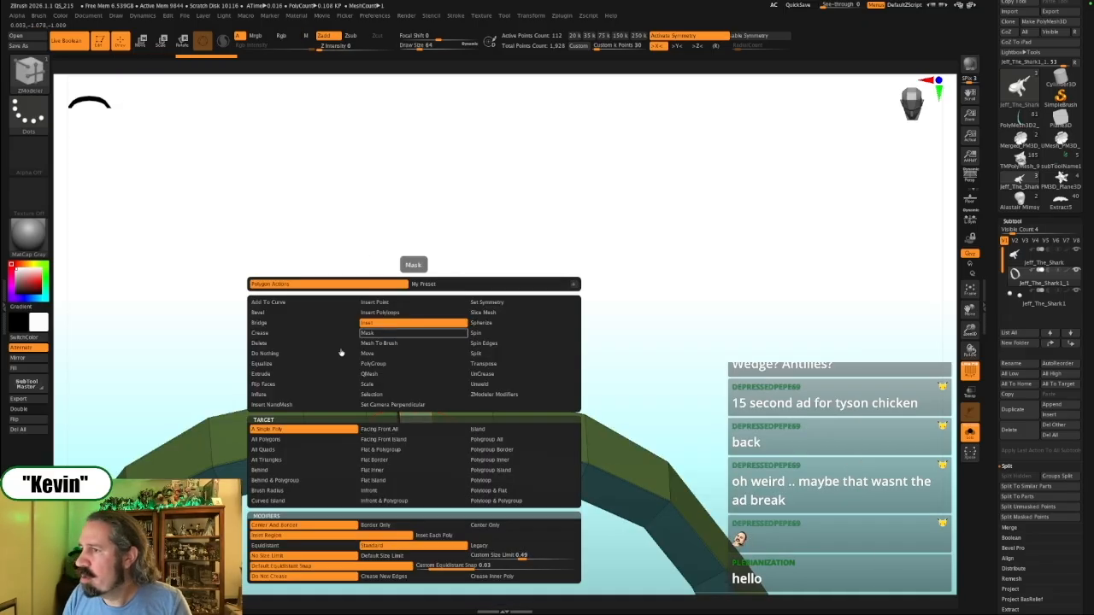
pyautogui.click(258, 342)
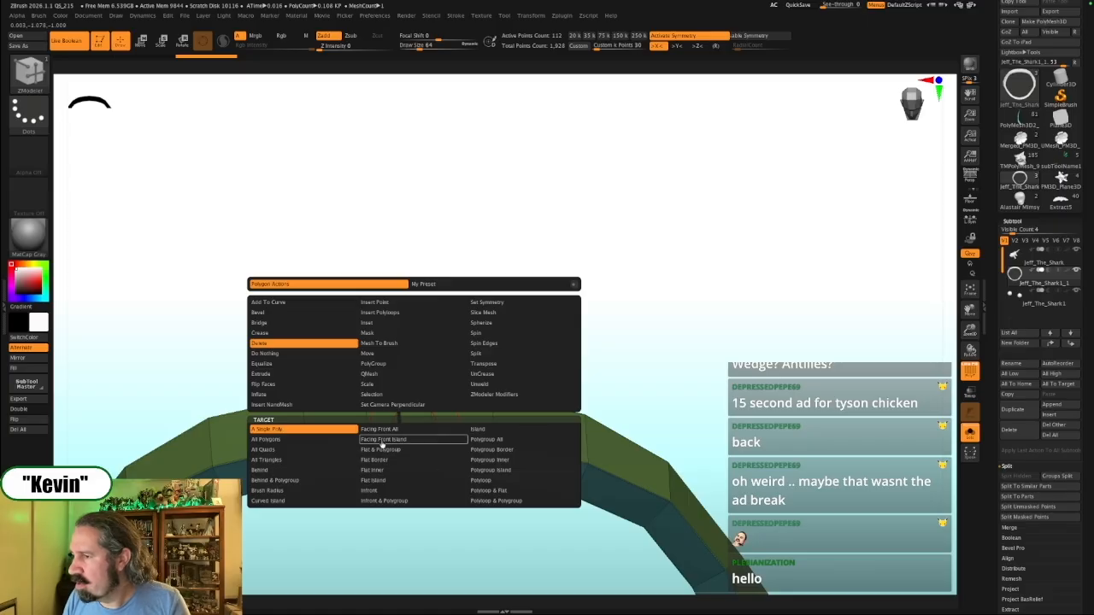
pyautogui.click(482, 481)
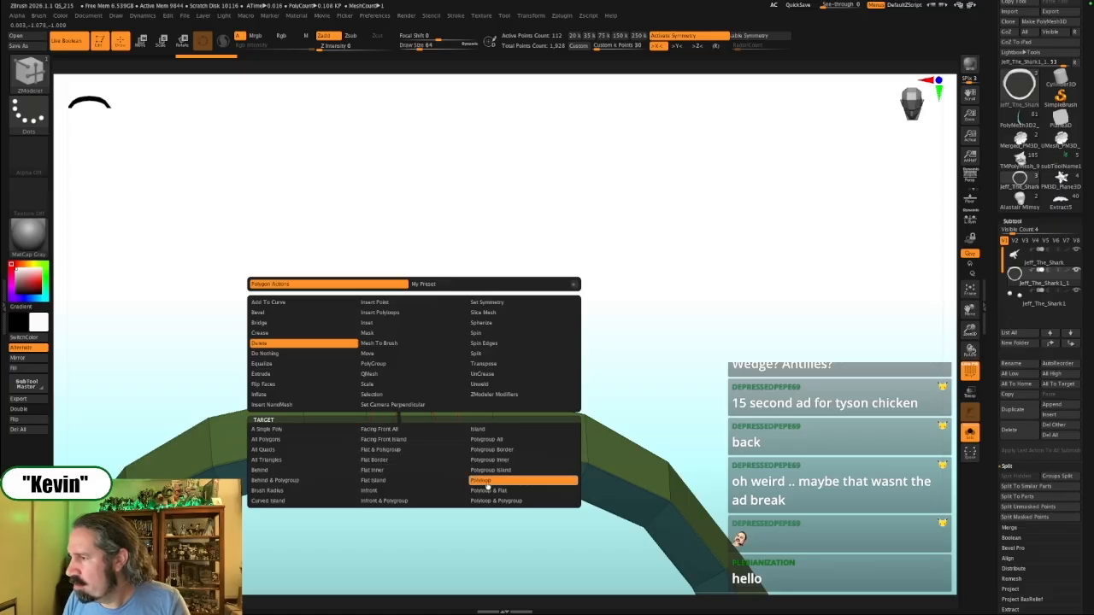
pyautogui.click(411, 420)
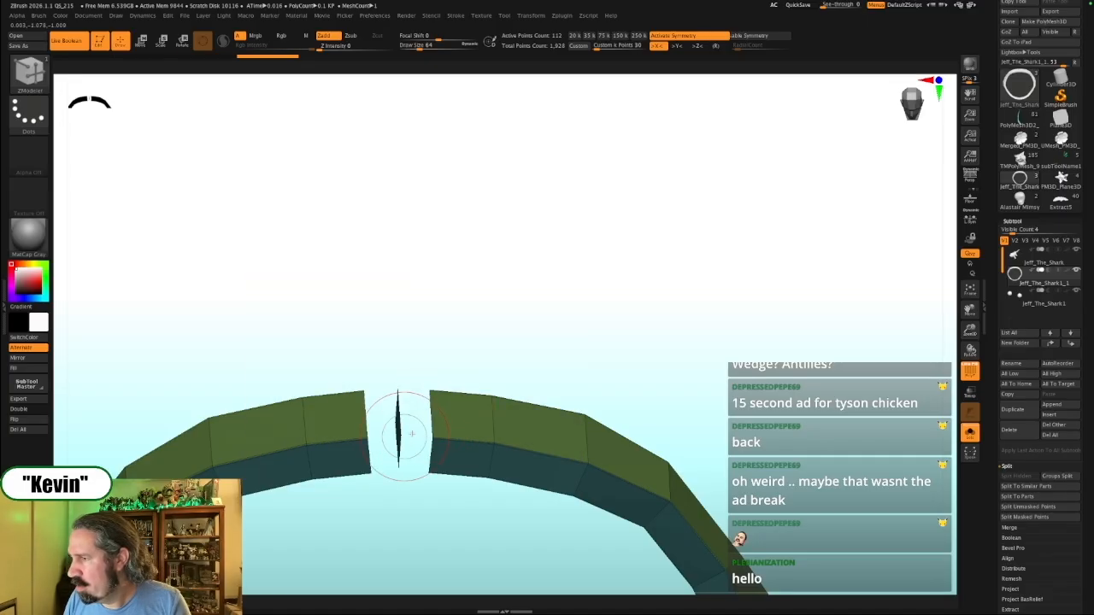
pyautogui.moveTo(403, 427); pyautogui.dragTo(454, 345)
pyautogui.click(389, 442)
# Insert an edge loop beside the band's belly seam, and delete the adjoining polyloops and leftover inner faces
pyautogui.keyDown('alt'); pyautogui.moveTo(722, 460); pyautogui.dragTo(703, 231); pyautogui.keyUp('alt')
pyautogui.keyDown('alt'); pyautogui.moveTo(658, 444); pyautogui.dragTo(705, 81); pyautogui.keyUp('alt')
pyautogui.keyDown('alt'); pyautogui.moveTo(522, 442); pyautogui.dragTo(532, 335); pyautogui.keyUp('alt')
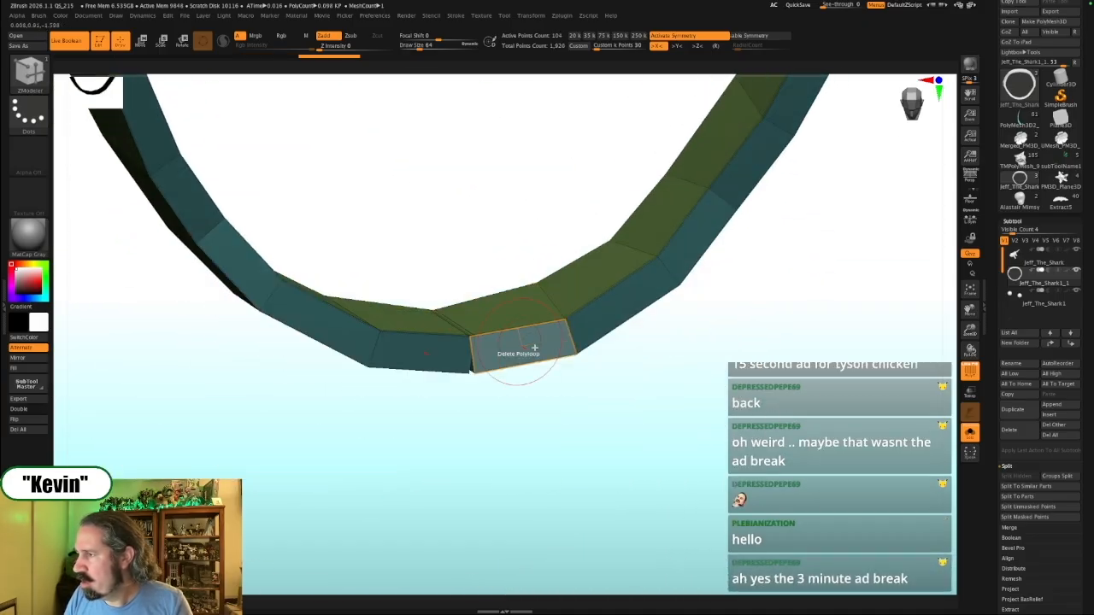
pyautogui.click(513, 330)
pyautogui.click(496, 350)
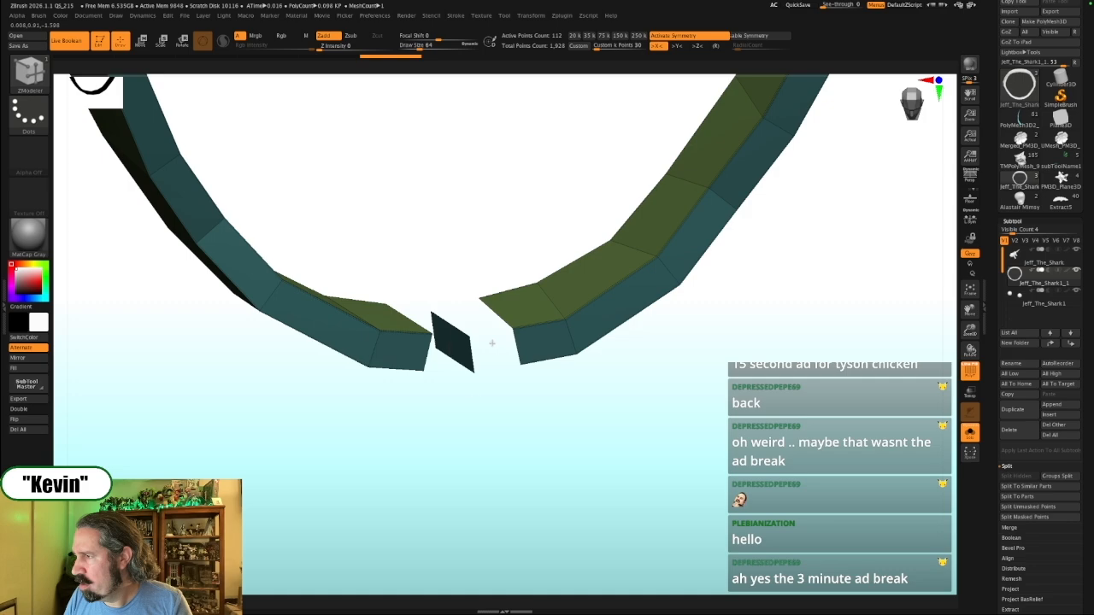
pyautogui.moveTo(513, 439); pyautogui.dragTo(474, 386)
pyautogui.click(452, 354)
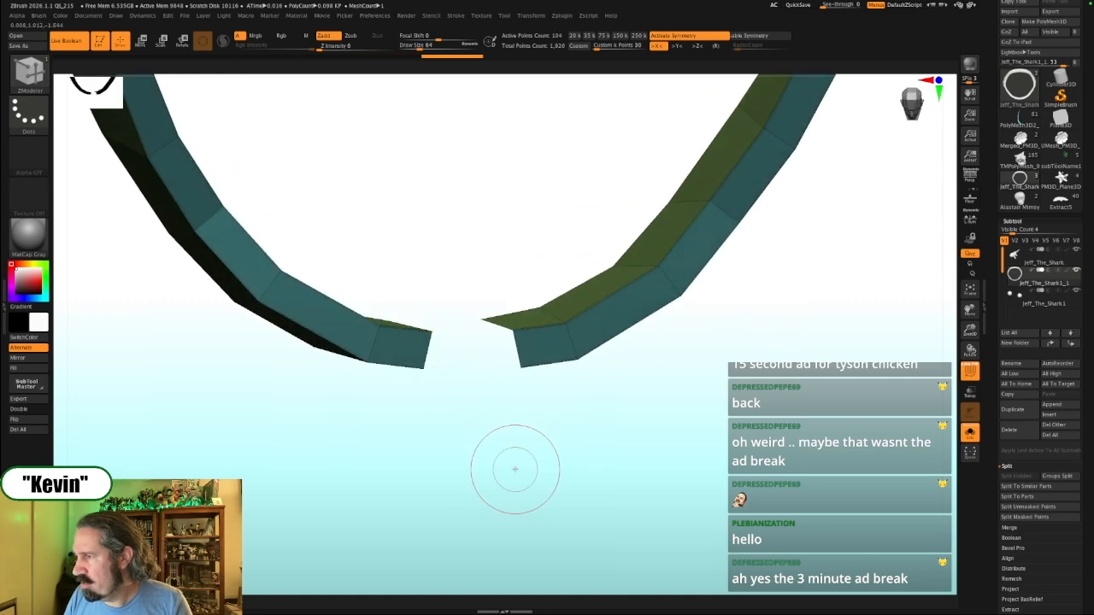
# Turn off symmetry, set the edge action to Bridge with target Two Holes, and bridge the band's belly gap
pyautogui.moveTo(515, 467); pyautogui.dragTo(505, 481)
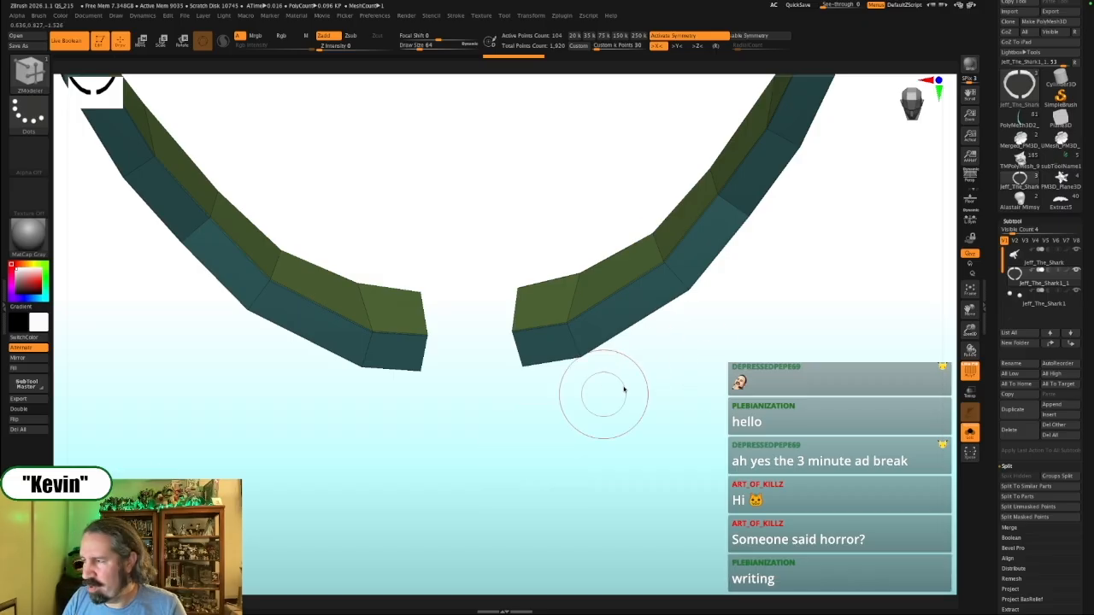
pyautogui.moveTo(676, 430); pyautogui.dragTo(602, 386)
pyautogui.moveTo(610, 487); pyautogui.dragTo(532, 416)
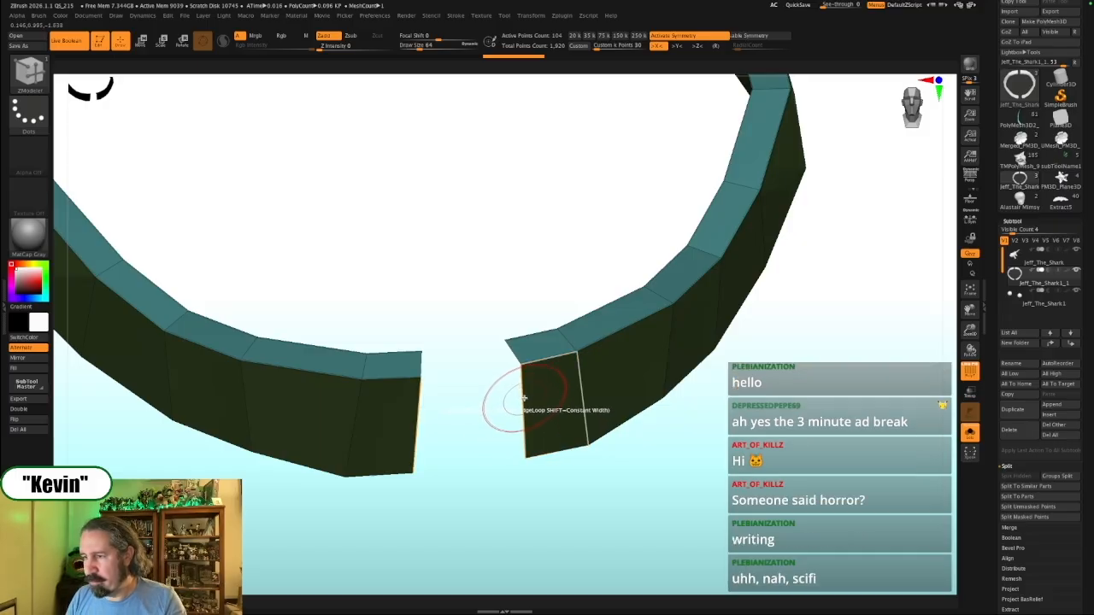
pyautogui.press('x')
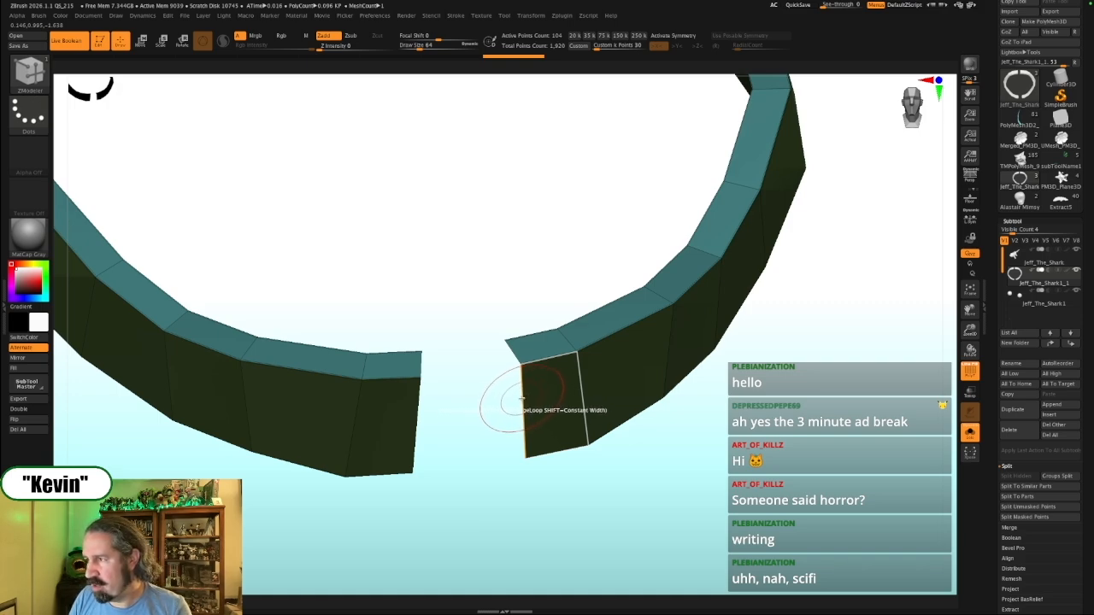
pyautogui.press('space')
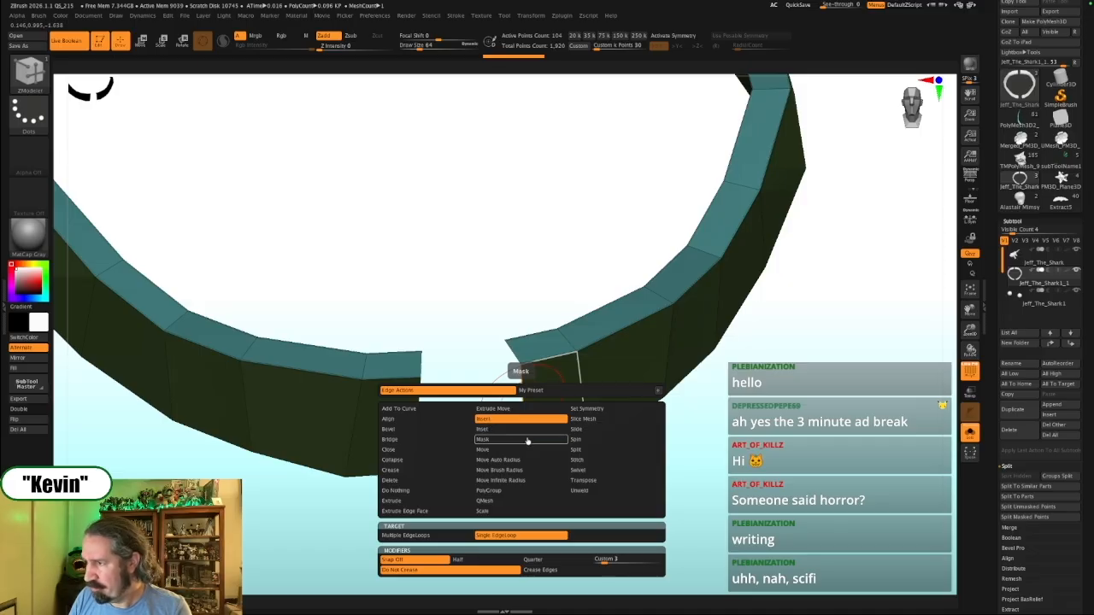
pyautogui.click(429, 440)
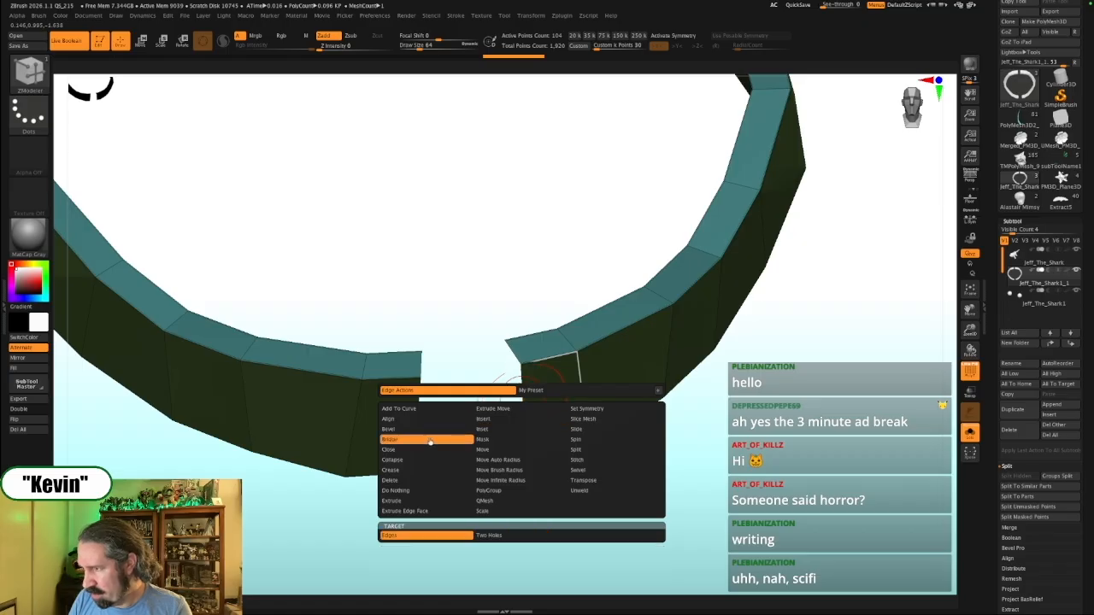
pyautogui.click(520, 535)
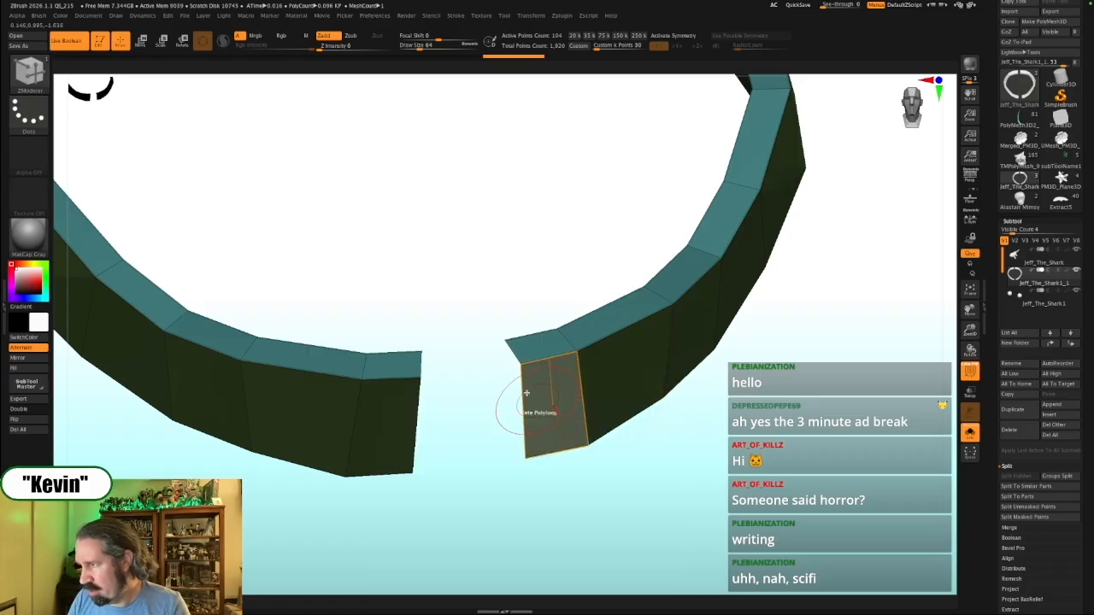
pyautogui.click(522, 389)
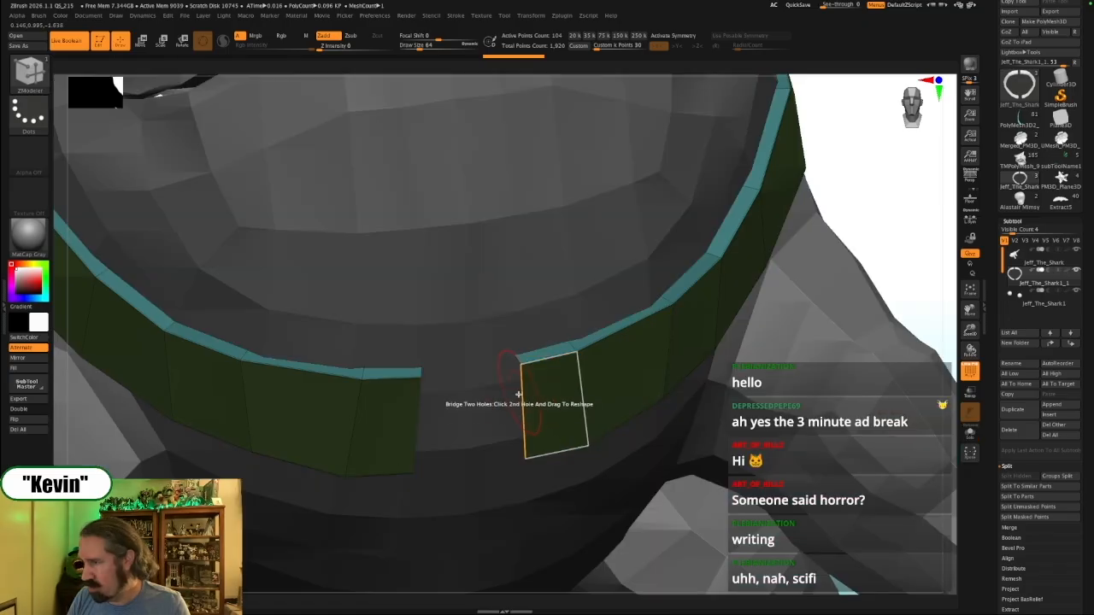
pyautogui.click(416, 397)
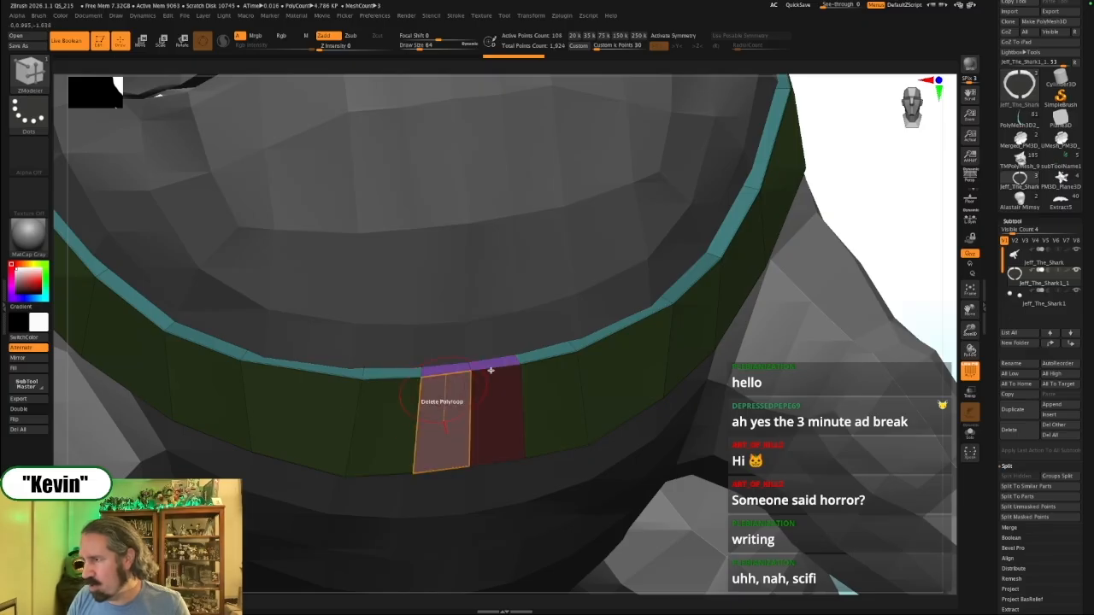
# Bridge the gap at the top of the band by joining its two open holes
pyautogui.moveTo(893, 257); pyautogui.dragTo(792, 308)
pyautogui.hotkey('shift', 's')
pyautogui.keyDown('alt'); pyautogui.moveTo(768, 261); pyautogui.dragTo(839, 361); pyautogui.keyUp('alt')
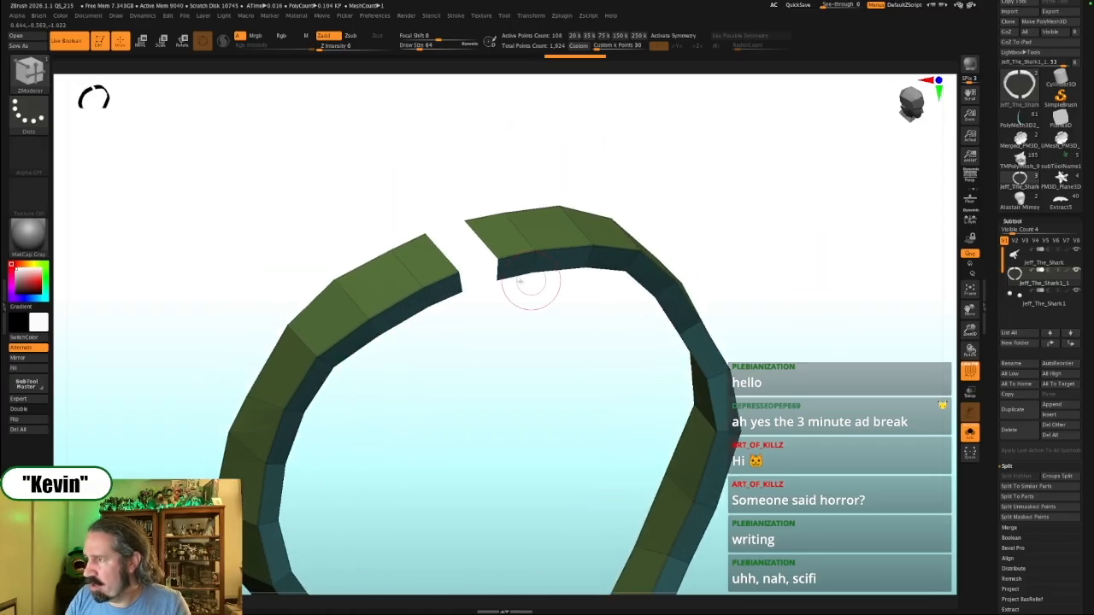
pyautogui.click(501, 246)
pyautogui.hotkey('shift', 's')
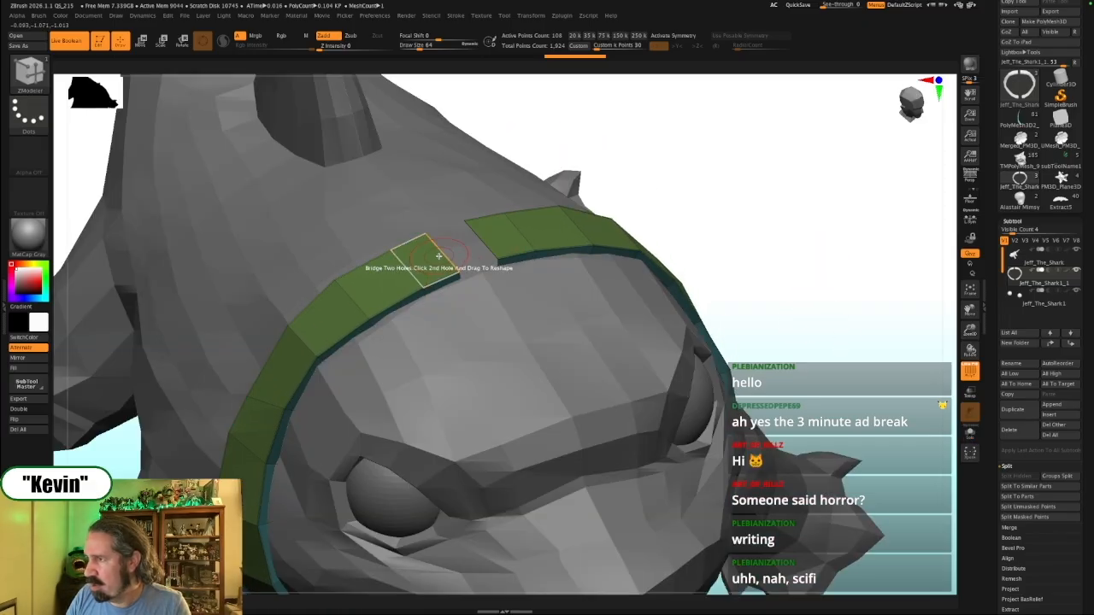
pyautogui.click(418, 255)
pyautogui.moveTo(786, 256); pyautogui.dragTo(518, 195)
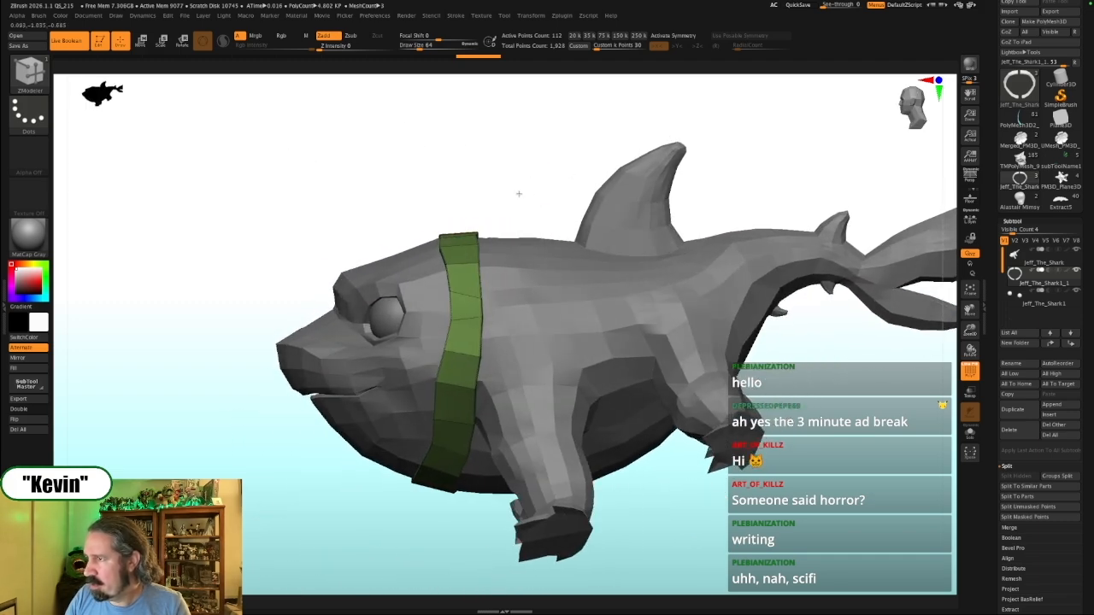
pyautogui.moveTo(291, 229)
pyautogui.mouseDown()
pyautogui.moveTo(295, 243)
pyautogui.moveTo(288, 236)
pyautogui.mouseUp()
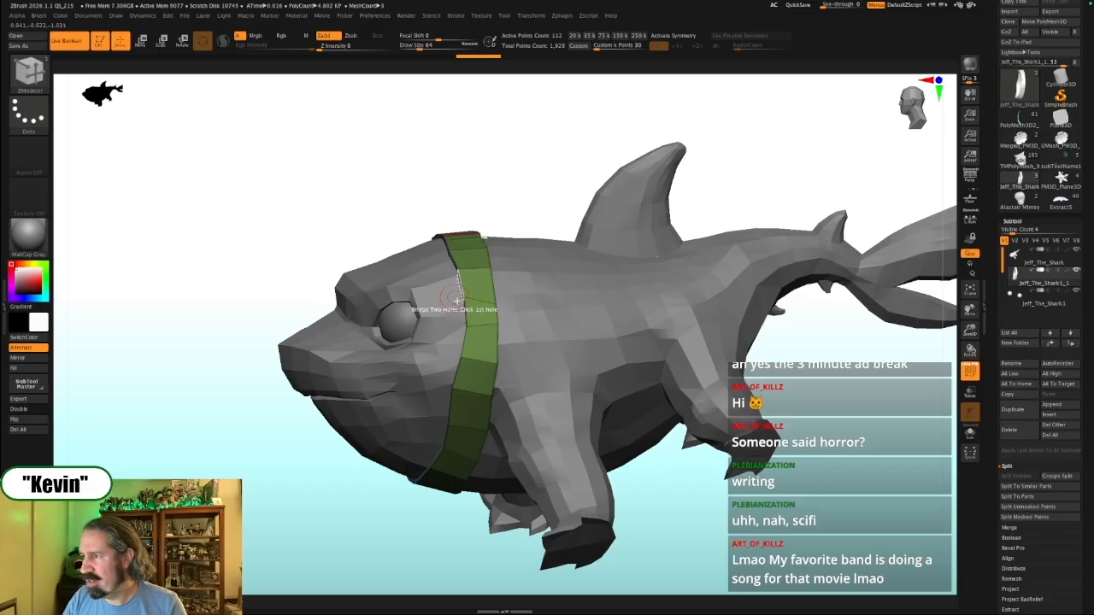
# Switch to the Move brush with a Draw Size of about 154 and smooth the kink in the band's side edge
pyautogui.press('b')
pyautogui.press('m')
pyautogui.press('v')
pyautogui.press('s')
pyautogui.moveTo(454, 293); pyautogui.dragTo(453, 299)
pyautogui.press('s')
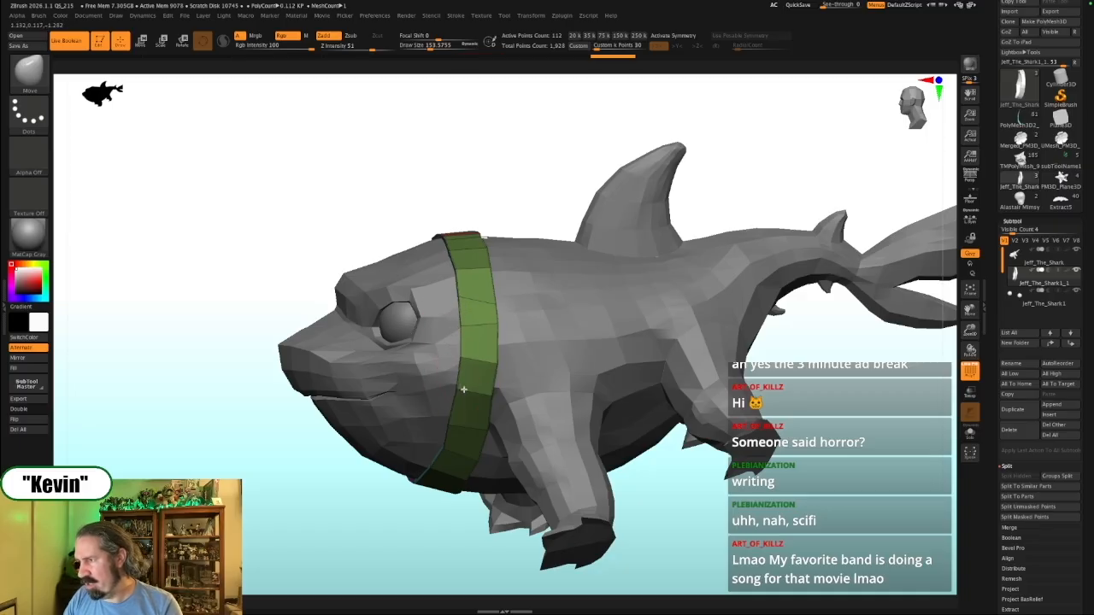
pyautogui.keyDown('alt'); pyautogui.moveTo(360, 509); pyautogui.dragTo(331, 477); pyautogui.keyUp('alt')
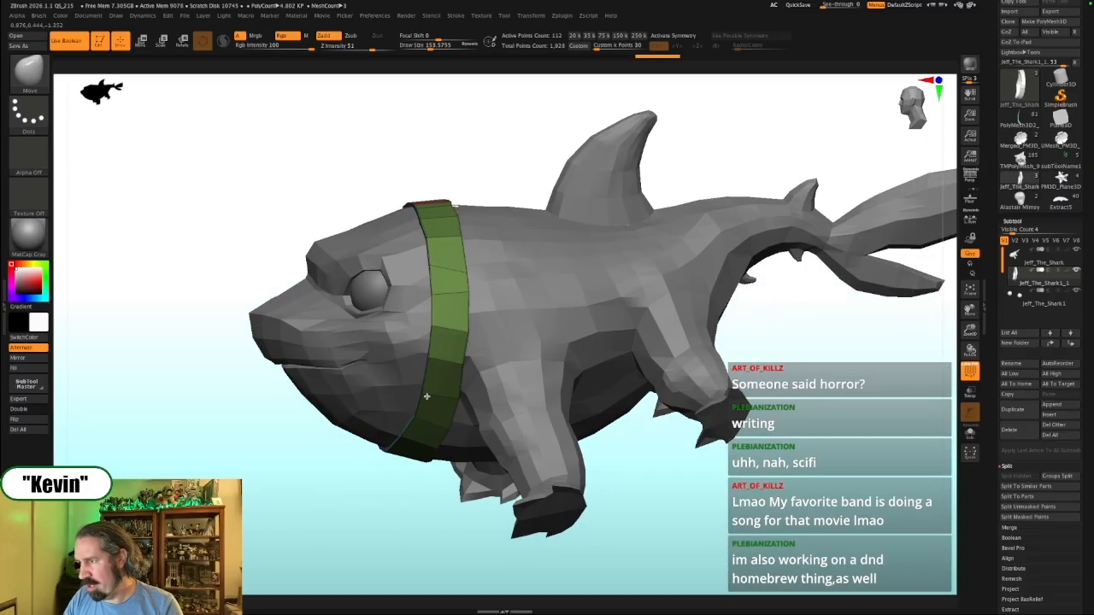
# Isolate the band and try to shift its upper side with the Move brush at a Draw Size of about 468
pyautogui.moveTo(272, 427); pyautogui.dragTo(638, 317)
pyautogui.hotkey('shift', 'z')
pyautogui.hotkey('shift', 'z')
pyautogui.moveTo(652, 145)
pyautogui.mouseDown()
pyautogui.moveTo(636, 155)
pyautogui.moveTo(525, 122)
pyautogui.moveTo(542, 113)
pyautogui.moveTo(553, 122)
pyautogui.moveTo(500, 138)
pyautogui.moveTo(475, 179)
pyautogui.mouseUp()
pyautogui.hotkey('shift', 'z')
pyautogui.hotkey('shift', 'z')
pyautogui.press('s')
pyautogui.moveTo(443, 259); pyautogui.dragTo(465, 257)
pyautogui.hotkey('alt', 's')
pyautogui.moveTo(439, 222); pyautogui.dragTo(452, 212)
pyautogui.hotkey('ctrl', 'z')
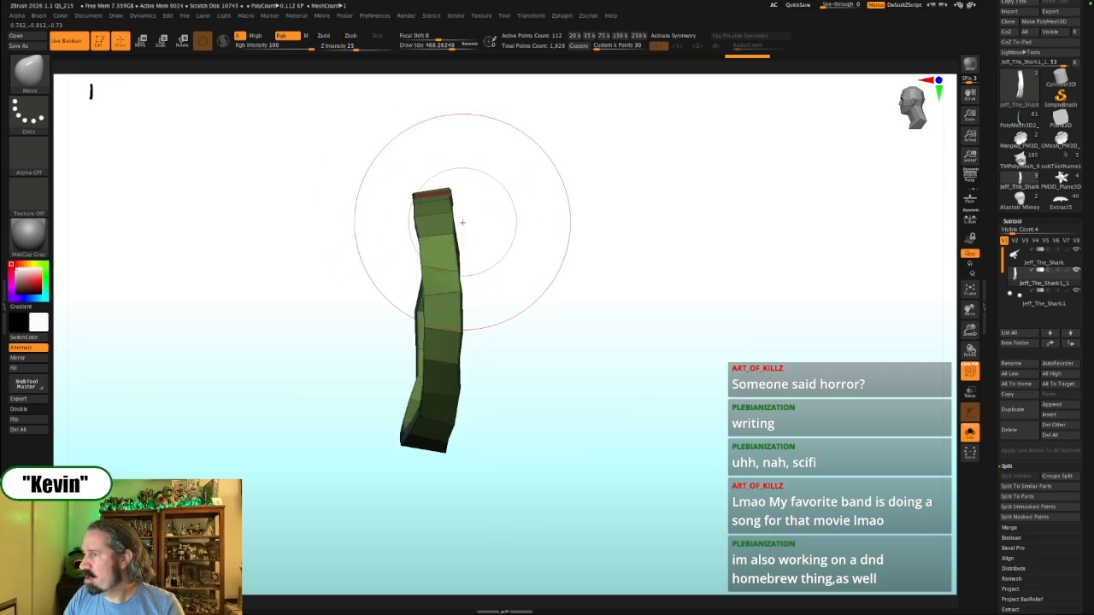
# Check the band from the front, turn symmetry off, and mask one half of it
pyautogui.press('x')
pyautogui.moveTo(539, 171); pyautogui.dragTo(550, 248)
pyautogui.keyDown('shift'); pyautogui.moveTo(621, 319); pyautogui.dragTo(686, 307); pyautogui.keyUp('shift')
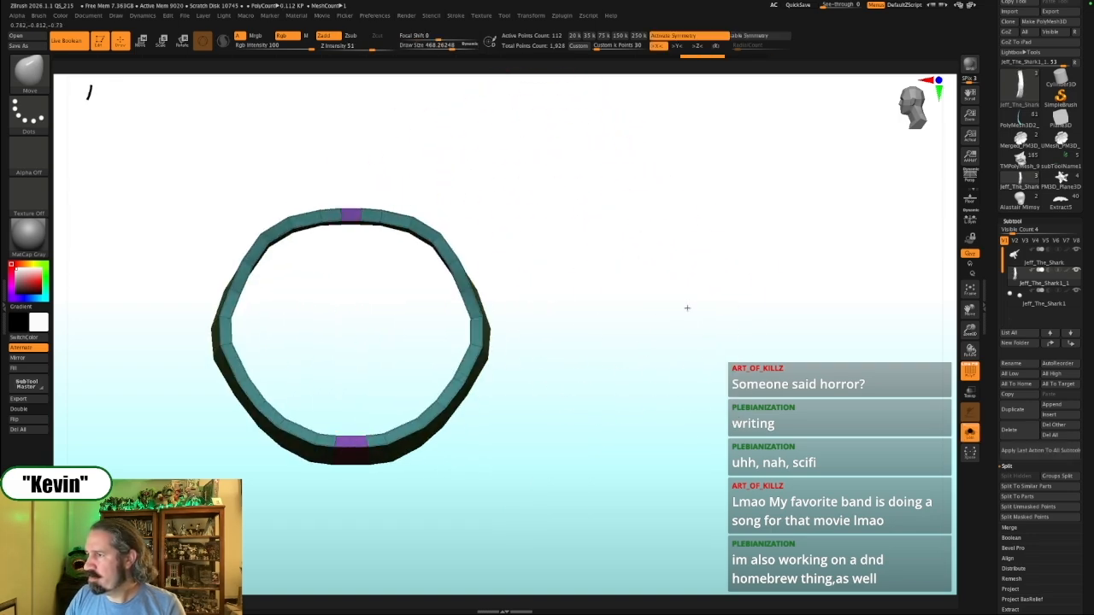
pyautogui.press('x')
pyautogui.keyDown('ctrl'); pyautogui.moveTo(615, 164); pyautogui.dragTo(347, 513); pyautogui.keyUp('ctrl')
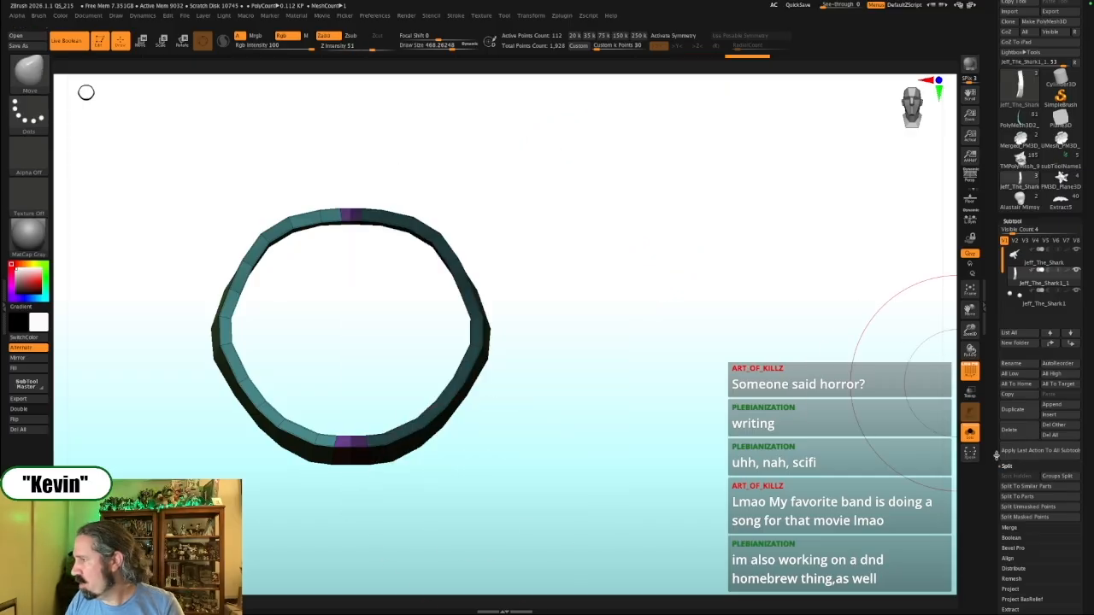
# Apply the Smart ReSym deformation to the half-masked band to restore its left-right symmetry
pyautogui.scroll(-5, 1037, 456)
pyautogui.moveTo(754, 445); pyautogui.dragTo(713, 446)
pyautogui.moveTo(711, 440); pyautogui.dragTo(712, 441)
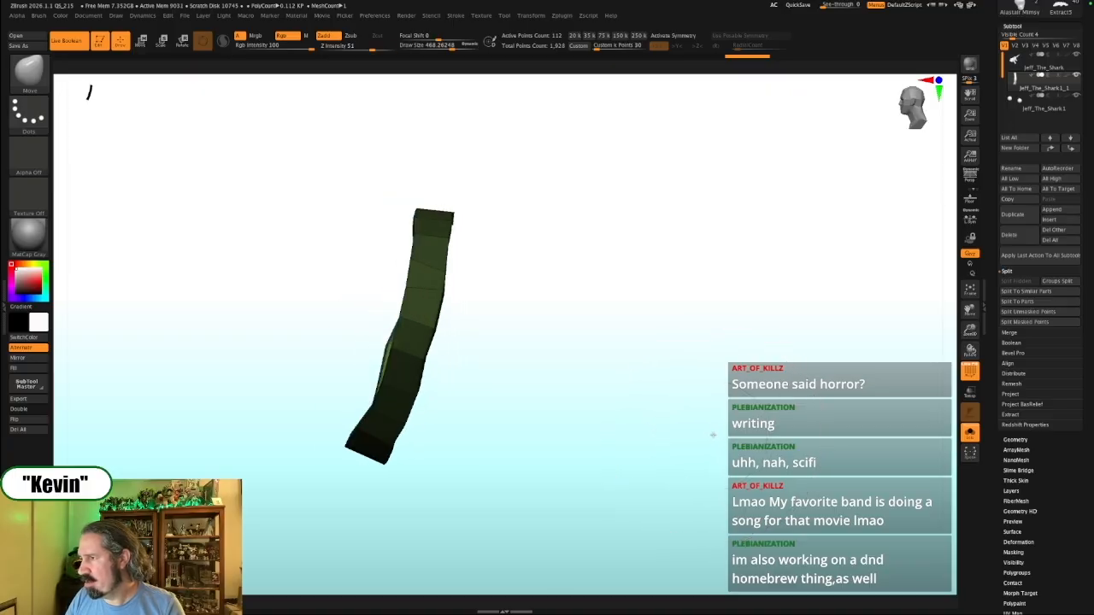
pyautogui.moveTo(664, 410); pyautogui.dragTo(940, 436)
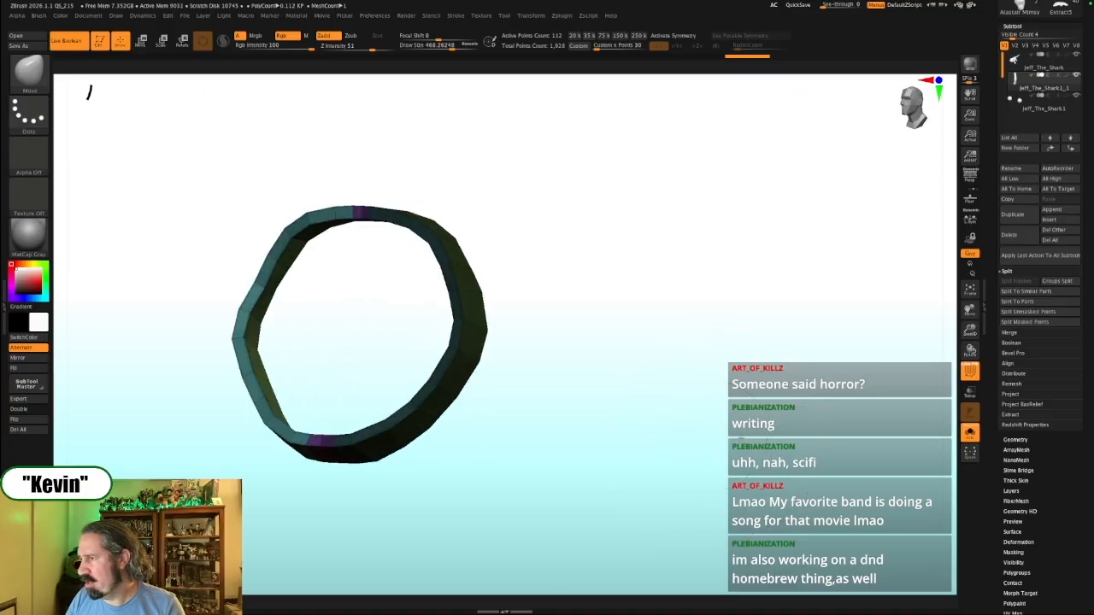
pyautogui.click(1021, 542)
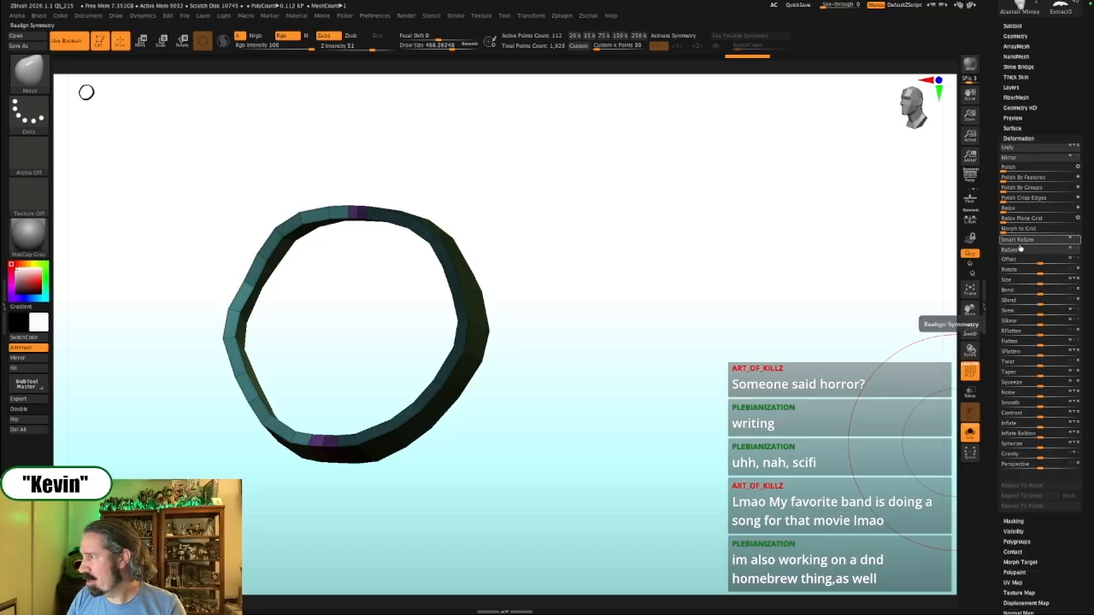
pyautogui.click(1025, 240)
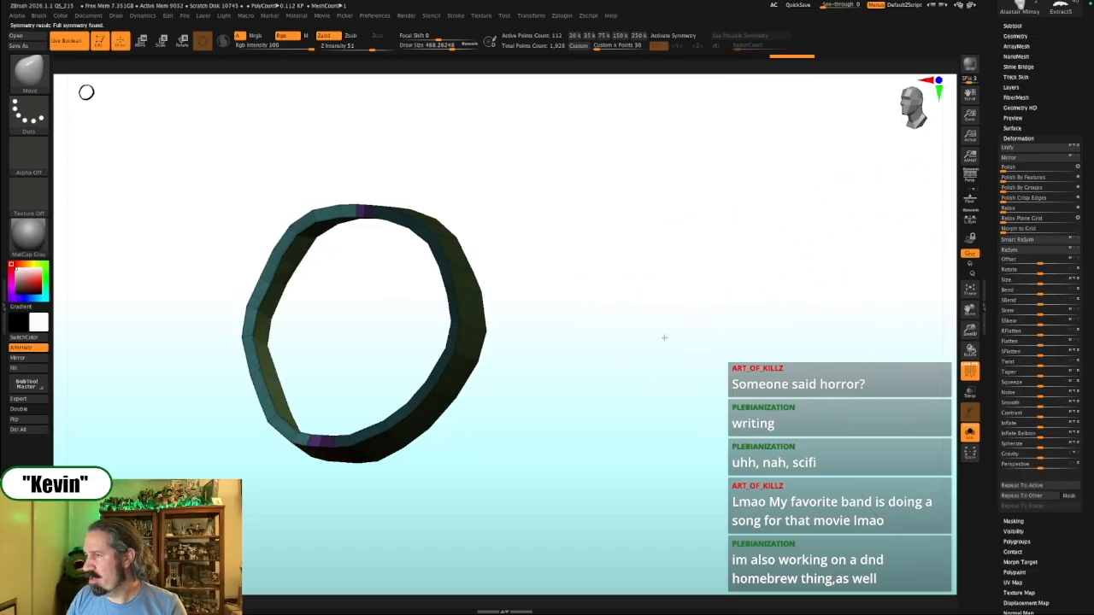
pyautogui.moveTo(669, 333); pyautogui.dragTo(555, 322)
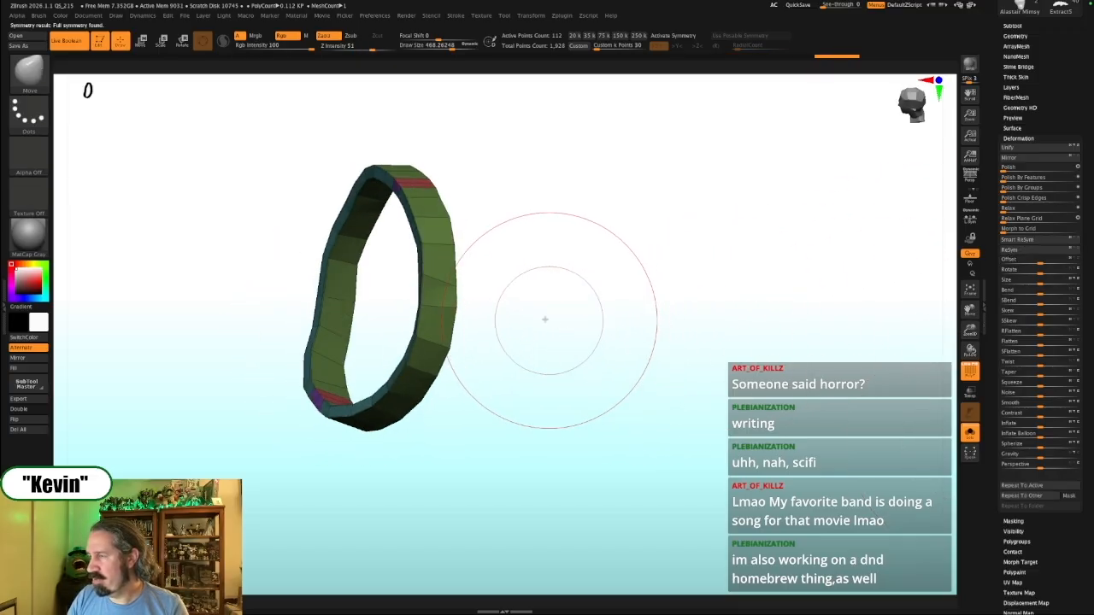
# Turn on X symmetry and even out the band's overall curve with a large Move brush
pyautogui.moveTo(525, 280); pyautogui.dragTo(492, 280)
pyautogui.hotkey('alt', 's')
pyautogui.press('s')
pyautogui.moveTo(497, 154); pyautogui.dragTo(479, 150)
pyautogui.press('s')
pyautogui.moveTo(446, 221)
pyautogui.mouseDown()
pyautogui.moveTo(448, 200)
pyautogui.moveTo(414, 222)
pyautogui.moveTo(438, 243)
pyautogui.moveTo(425, 244)
pyautogui.moveTo(459, 254)
pyautogui.mouseUp()
pyautogui.press('s')
pyautogui.press('s')
pyautogui.hotkey('alt', 's')
pyautogui.press('s')
pyautogui.press('s')
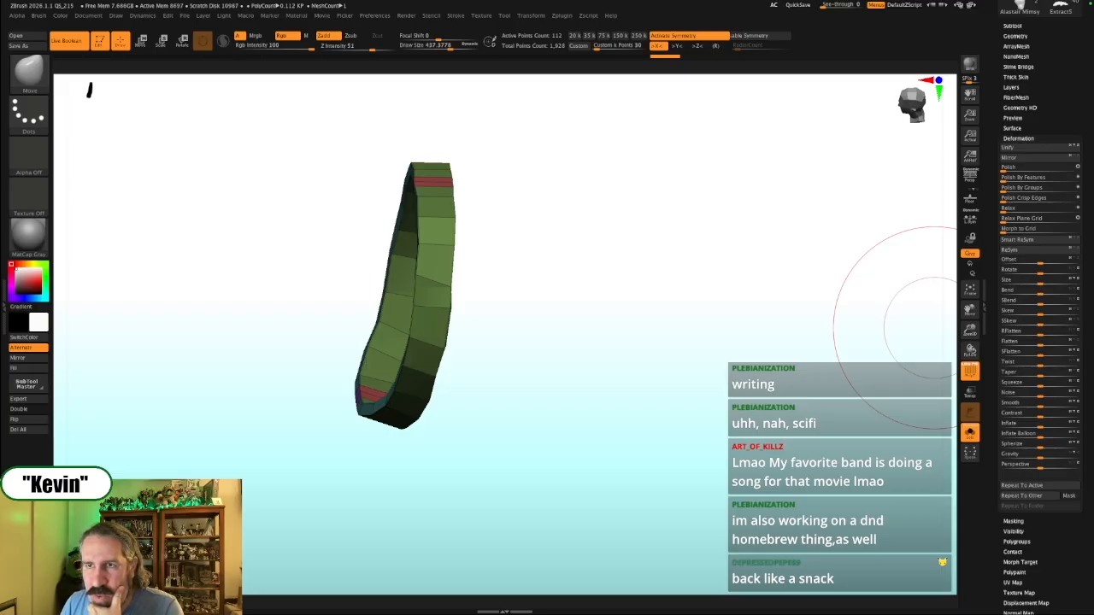
# Reduce the Move brush's Draw Size to 112, then about 148, and straighten the uneven points along the band's sides
pyautogui.press('s')
pyautogui.moveTo(507, 286)
pyautogui.mouseDown()
pyautogui.moveTo(476, 288)
pyautogui.moveTo(487, 288)
pyautogui.mouseUp()
pyautogui.press('s')
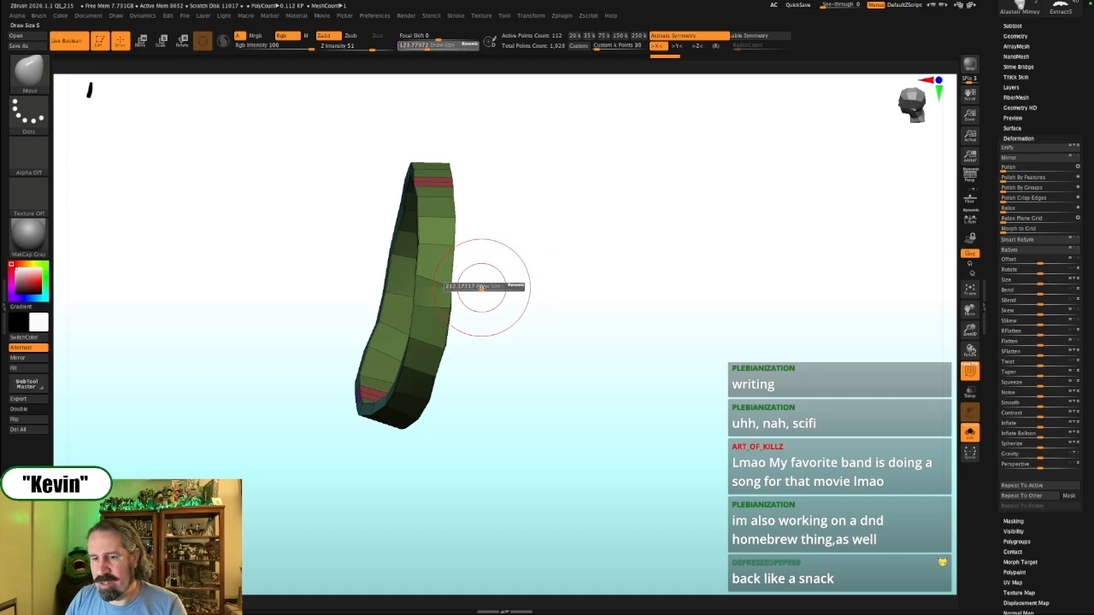
pyautogui.press('s')
pyautogui.moveTo(464, 298); pyautogui.dragTo(449, 301)
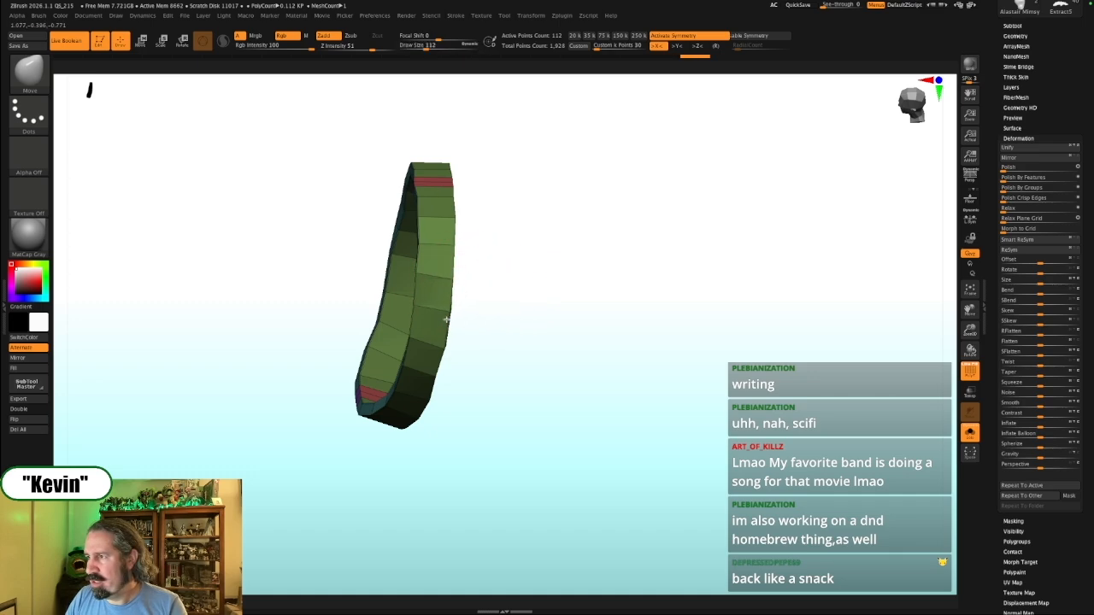
pyautogui.hotkey('ctrl', 'shift', 'z')
pyautogui.hotkey('ctrl', 'shift', 'z')
pyautogui.press('s')
pyautogui.moveTo(429, 277); pyautogui.dragTo(435, 277)
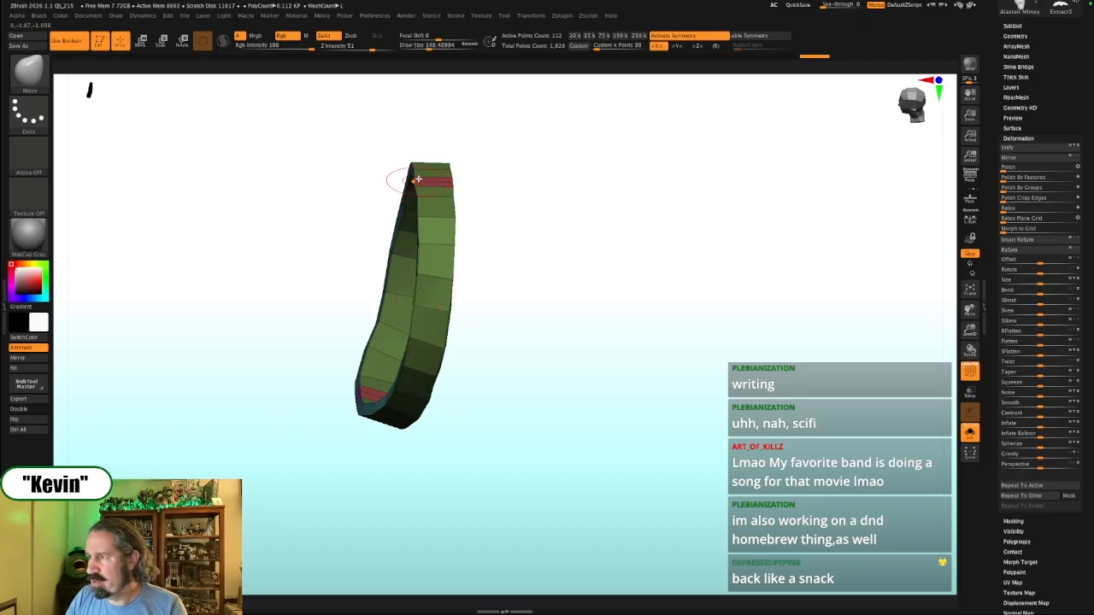
# Adjust the band's upper sides against the shark's body with the Move brush at a Draw Size of about 324
pyautogui.moveTo(549, 231); pyautogui.dragTo(560, 310)
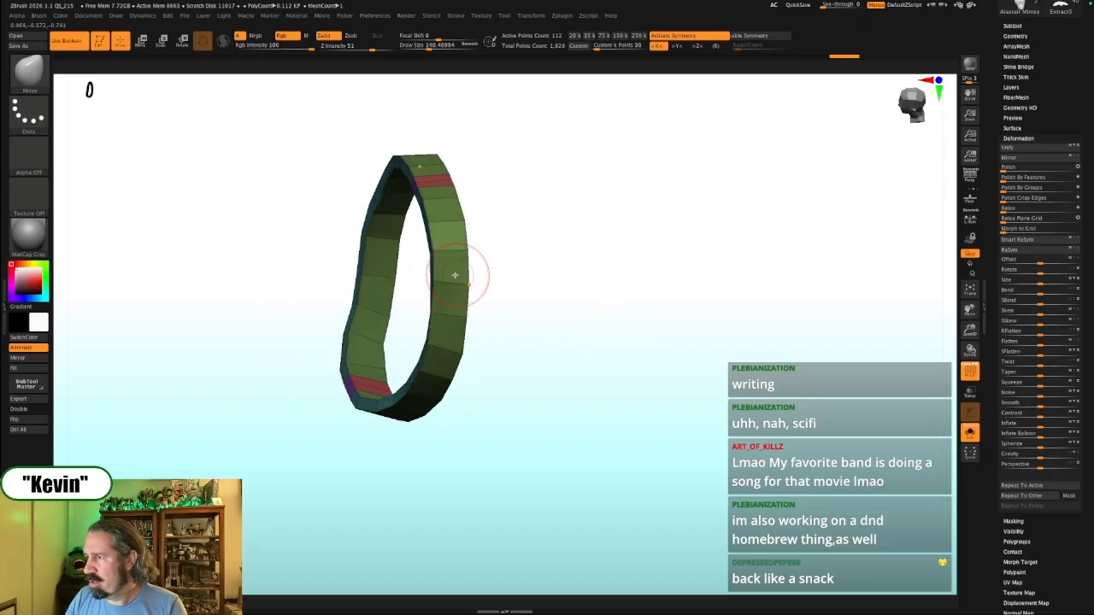
pyautogui.moveTo(536, 358); pyautogui.dragTo(564, 347)
pyautogui.moveTo(617, 317); pyautogui.dragTo(591, 268)
pyautogui.hotkey('alt', 's')
pyautogui.moveTo(523, 145)
pyautogui.mouseDown()
pyautogui.moveTo(530, 197)
pyautogui.moveTo(489, 202)
pyautogui.mouseUp()
pyautogui.press('s')
pyautogui.moveTo(485, 204); pyautogui.dragTo(510, 205)
pyautogui.moveTo(431, 220)
pyautogui.mouseDown()
pyautogui.moveTo(454, 218)
pyautogui.moveTo(433, 245)
pyautogui.moveTo(455, 248)
pyautogui.moveTo(433, 231)
pyautogui.moveTo(464, 208)
pyautogui.mouseUp()
pyautogui.press('s')
pyautogui.press('s')
pyautogui.moveTo(468, 164)
pyautogui.mouseDown()
pyautogui.moveTo(509, 194)
pyautogui.moveTo(598, 177)
pyautogui.moveTo(580, 158)
pyautogui.mouseUp()
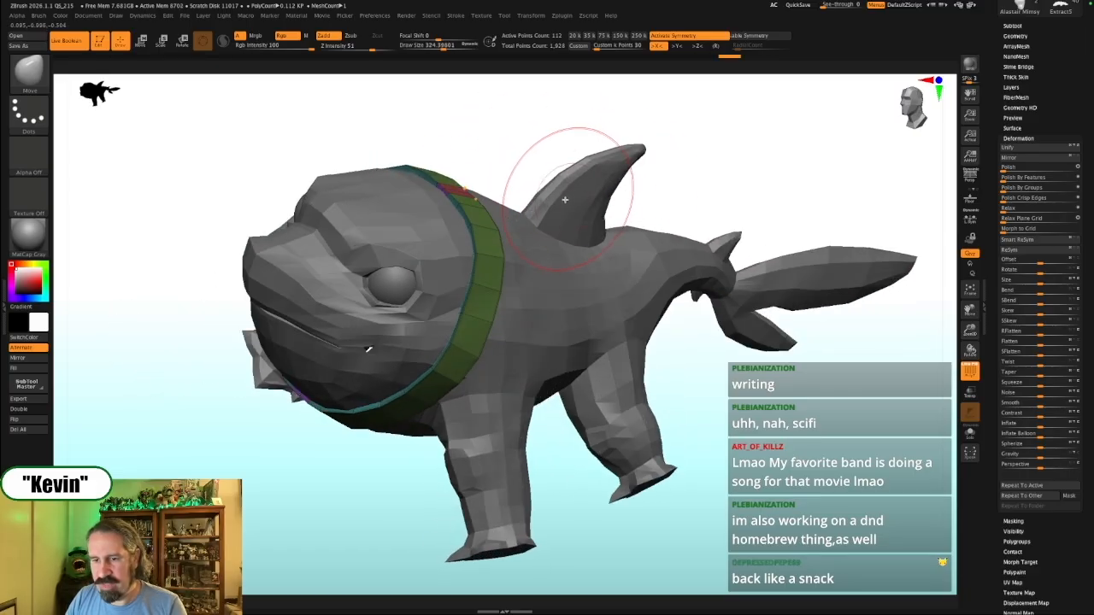
# Round out the band's top and sides around the head with the Move brush, varying the Draw Size from about 149 to 223
pyautogui.moveTo(726, 188); pyautogui.dragTo(504, 256)
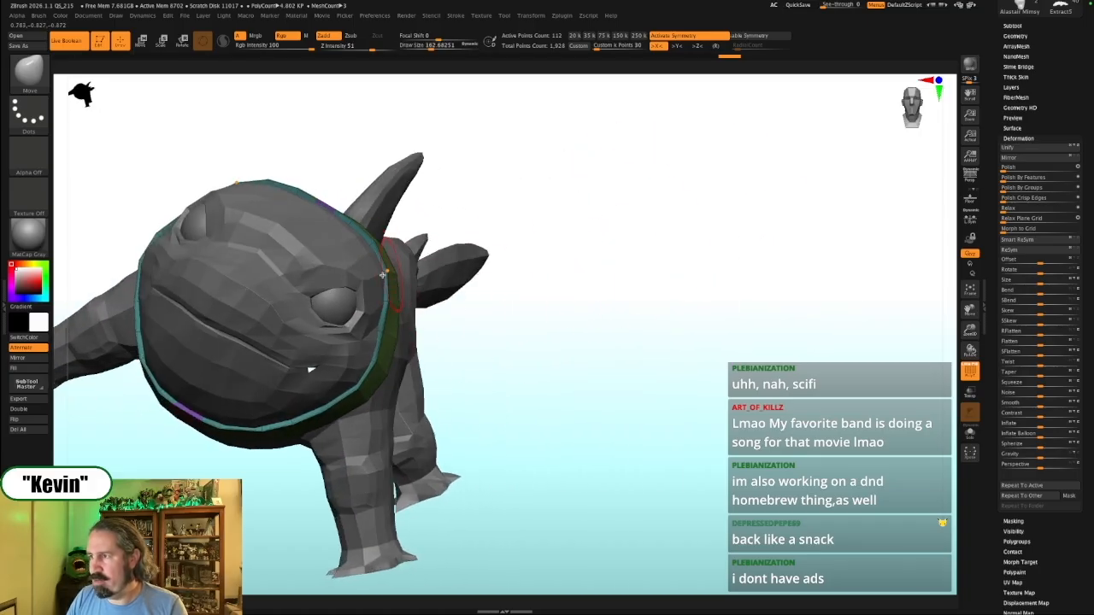
pyautogui.moveTo(423, 338)
pyautogui.mouseDown()
pyautogui.moveTo(471, 359)
pyautogui.moveTo(452, 285)
pyautogui.mouseUp()
pyautogui.press('s')
pyautogui.moveTo(317, 212)
pyautogui.mouseDown()
pyautogui.moveTo(303, 213)
pyautogui.moveTo(327, 203)
pyautogui.mouseUp()
pyautogui.press('s')
pyautogui.hotkey('alt', 's')
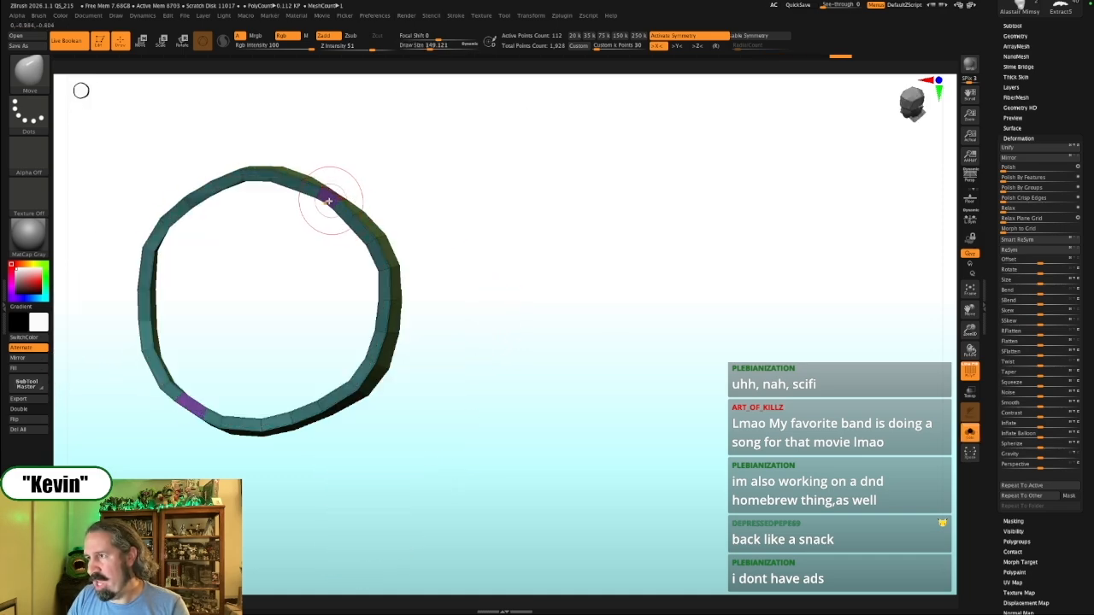
pyautogui.hotkey('alt', 's')
pyautogui.moveTo(556, 249); pyautogui.dragTo(462, 224)
pyautogui.press('s')
pyautogui.moveTo(260, 321); pyautogui.dragTo(265, 321)
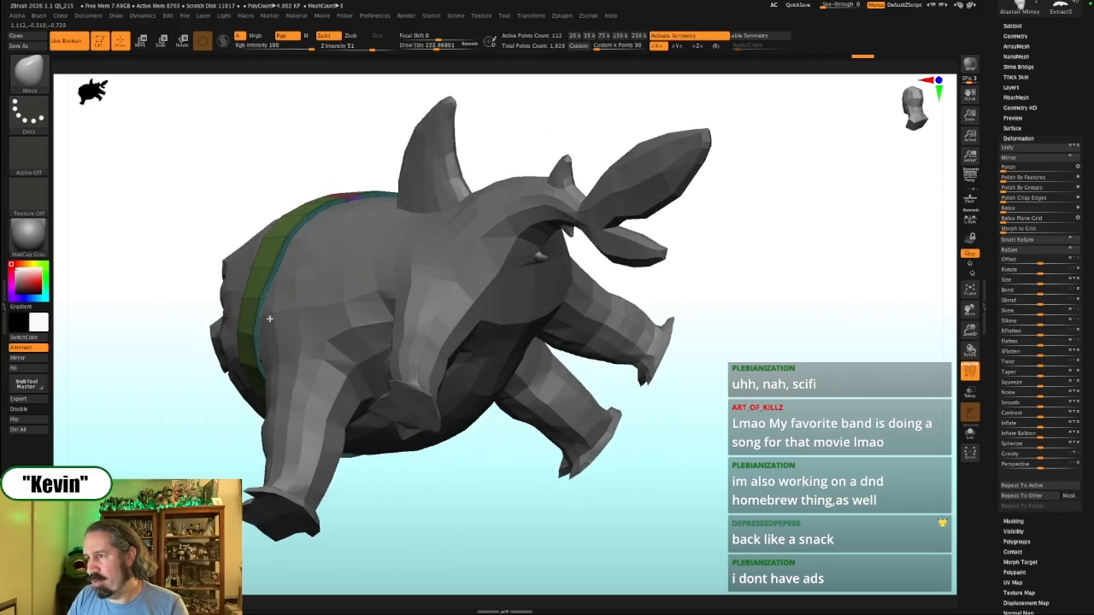
# Reselect the band subtool and fit its rear side edge to the shark's body with the Move brush
pyautogui.keyDown('alt'); pyautogui.click(270, 317); pyautogui.keyUp('alt')
pyautogui.keyDown('alt'); pyautogui.click(270, 263); pyautogui.keyUp('alt')
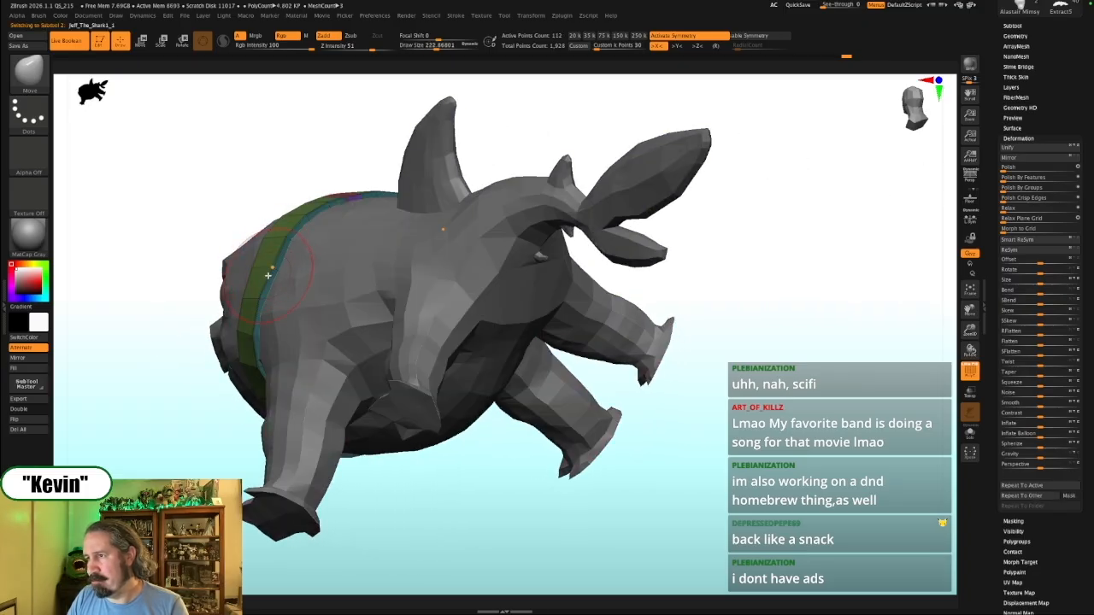
pyautogui.moveTo(237, 176)
pyautogui.mouseDown()
pyautogui.moveTo(303, 339)
pyautogui.moveTo(452, 256)
pyautogui.moveTo(214, 402)
pyautogui.moveTo(247, 390)
pyautogui.moveTo(192, 401)
pyautogui.mouseUp()
pyautogui.press('s')
pyautogui.press('s')
pyautogui.moveTo(237, 440)
pyautogui.mouseDown()
pyautogui.moveTo(299, 385)
pyautogui.moveTo(290, 379)
pyautogui.mouseUp()
pyautogui.moveTo(291, 379); pyautogui.dragTo(203, 368)
# Even out the band's lower edge beneath the chin with the Move brush, using a Draw Size of about 159, then 108
pyautogui.press('s')
pyautogui.moveTo(253, 339)
pyautogui.mouseDown()
pyautogui.moveTo(256, 325)
pyautogui.moveTo(196, 315)
pyautogui.mouseUp()
pyautogui.moveTo(332, 281); pyautogui.dragTo(382, 350)
pyautogui.keyDown('alt'); pyautogui.moveTo(654, 313); pyautogui.dragTo(598, 369); pyautogui.keyUp('alt')
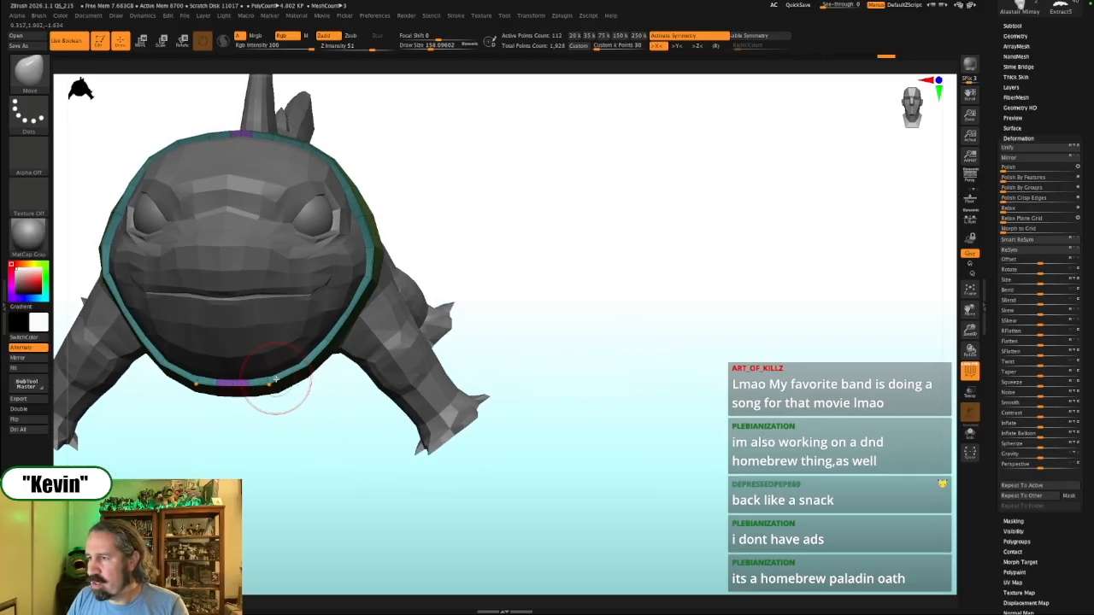
pyautogui.moveTo(286, 459); pyautogui.dragTo(280, 388)
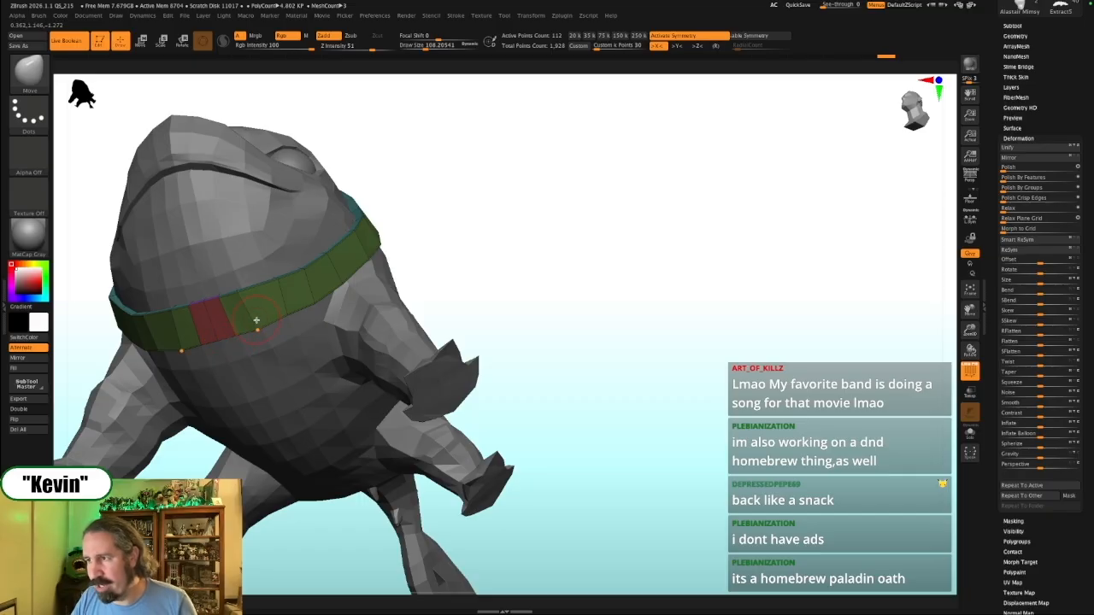
# Switch to ZModeler, set the edge action to Insert, and delete the extra edge loops at the band's belly and top seams
pyautogui.moveTo(535, 261); pyautogui.dragTo(601, 304)
pyautogui.press('b')
pyautogui.press('z')
pyautogui.press('m')
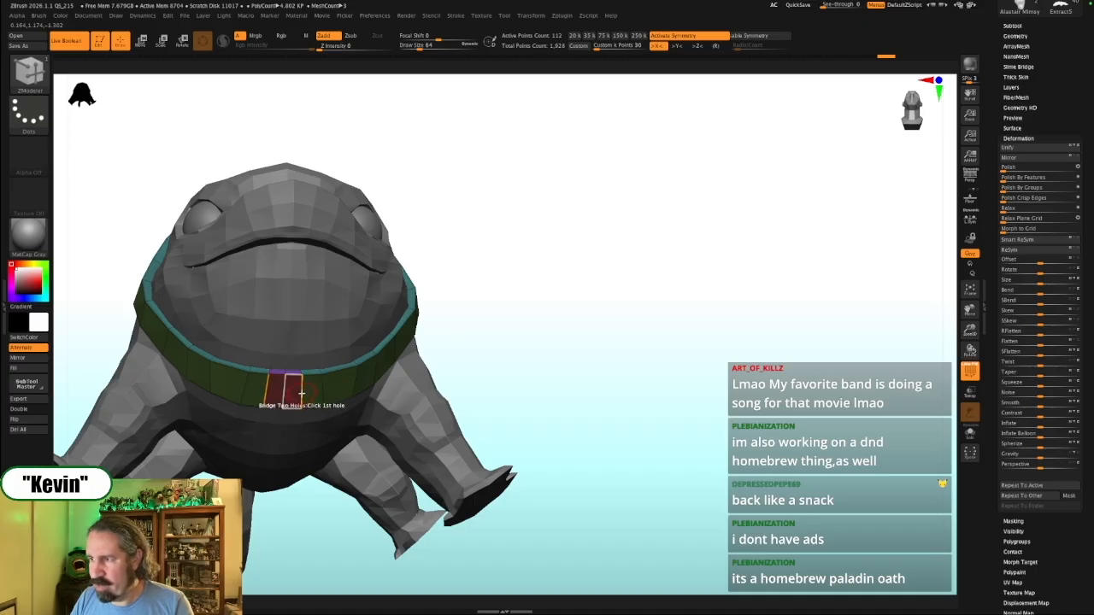
pyautogui.press('space')
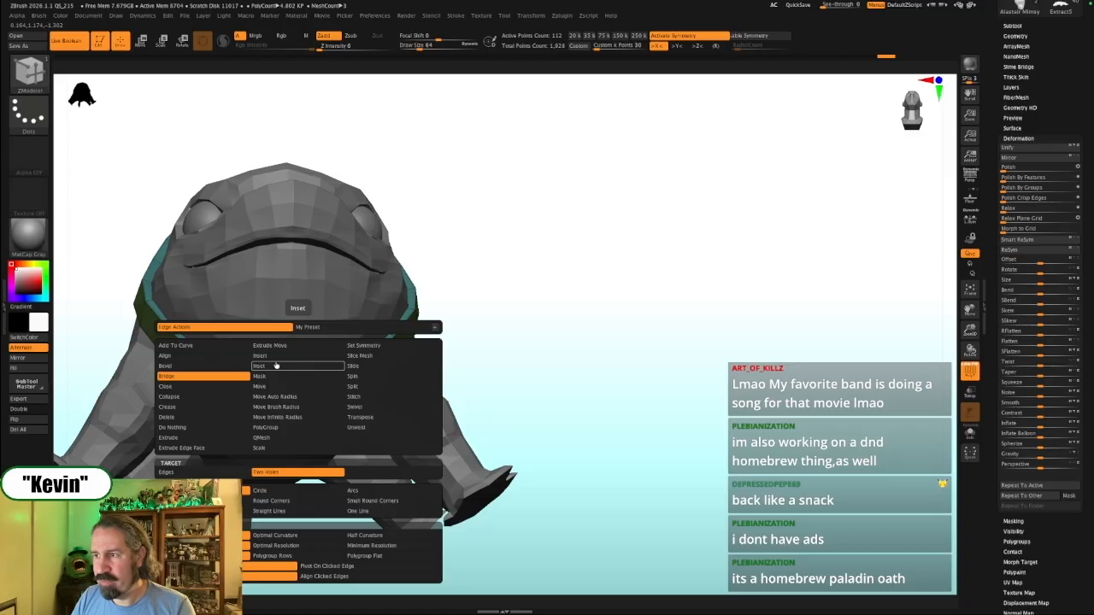
pyautogui.click(274, 369)
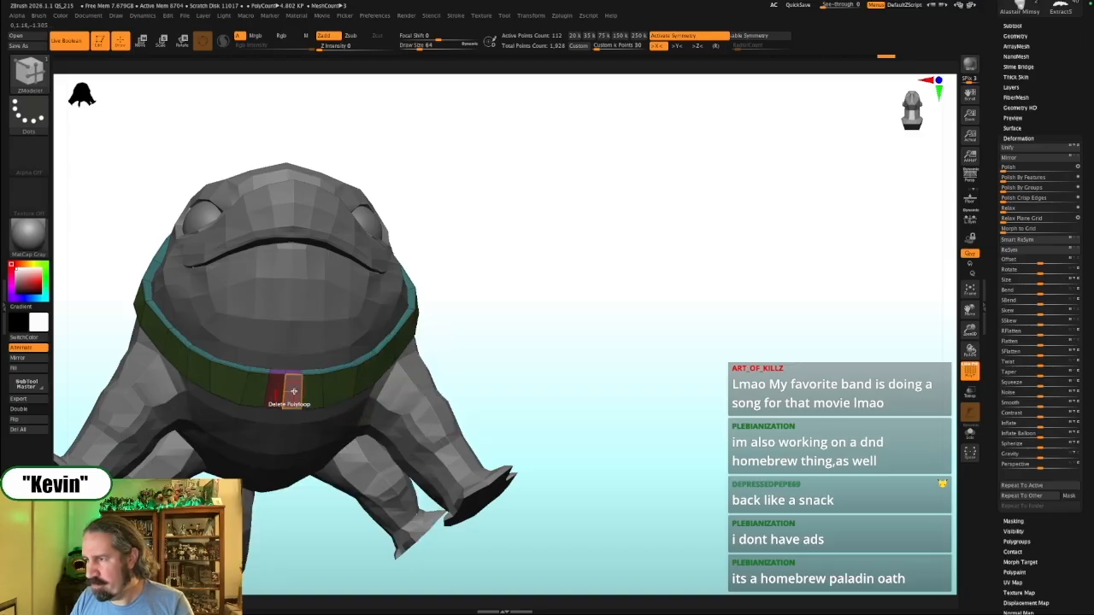
pyautogui.moveTo(467, 325); pyautogui.dragTo(430, 311)
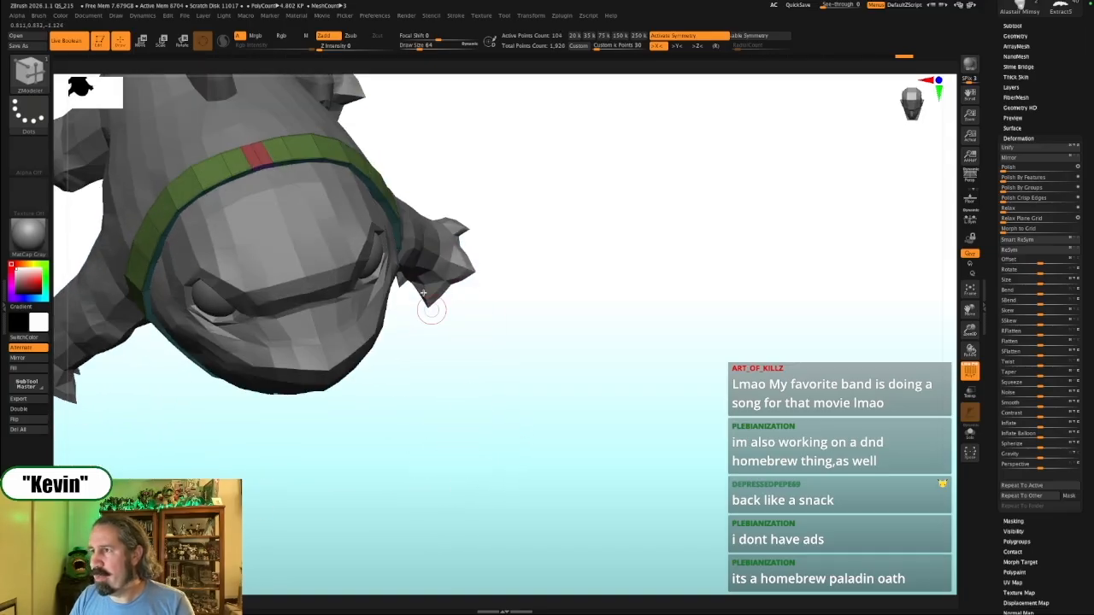
pyautogui.moveTo(512, 334); pyautogui.dragTo(557, 342)
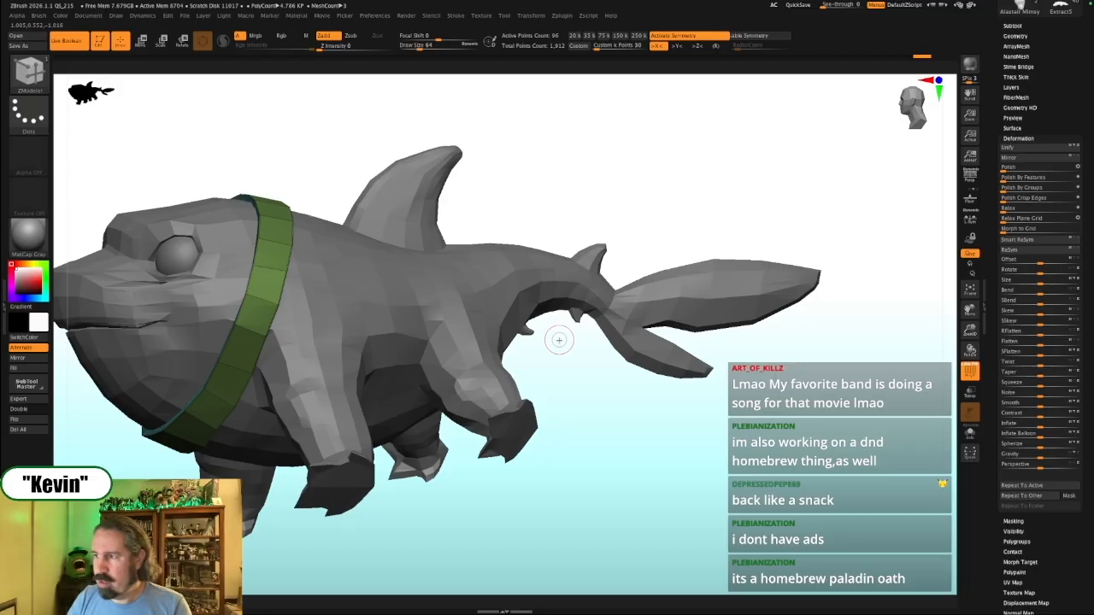
# Switch to the Move brush and refine the band's lower side behind the jaw, using Draw Sizes of about 154 and 177
pyautogui.moveTo(787, 485); pyautogui.dragTo(638, 479)
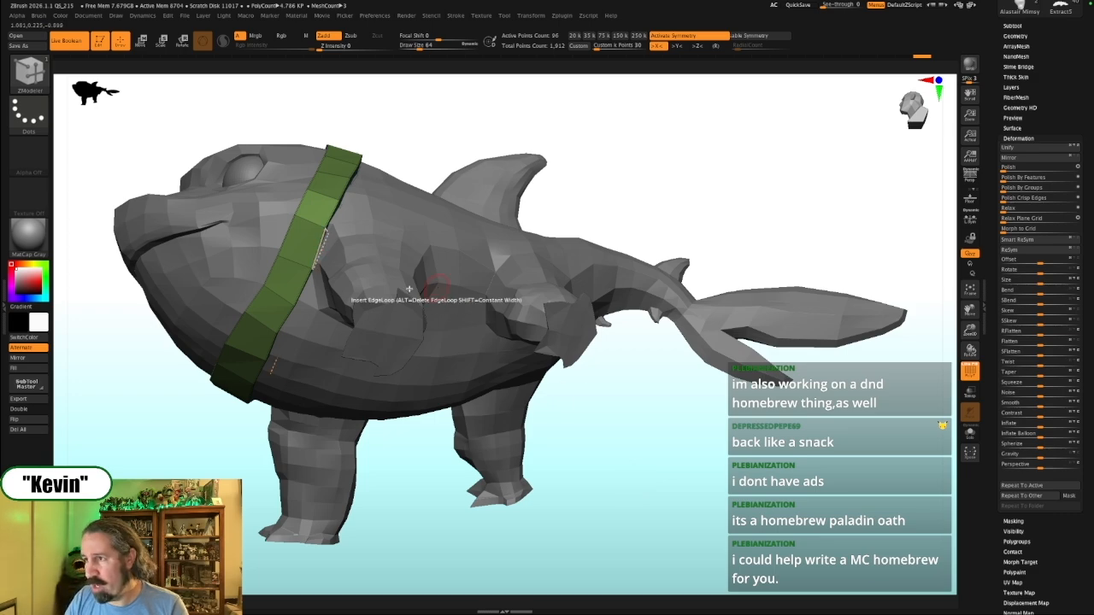
pyautogui.press('b')
pyautogui.press('m')
pyautogui.press('v')
pyautogui.press('s')
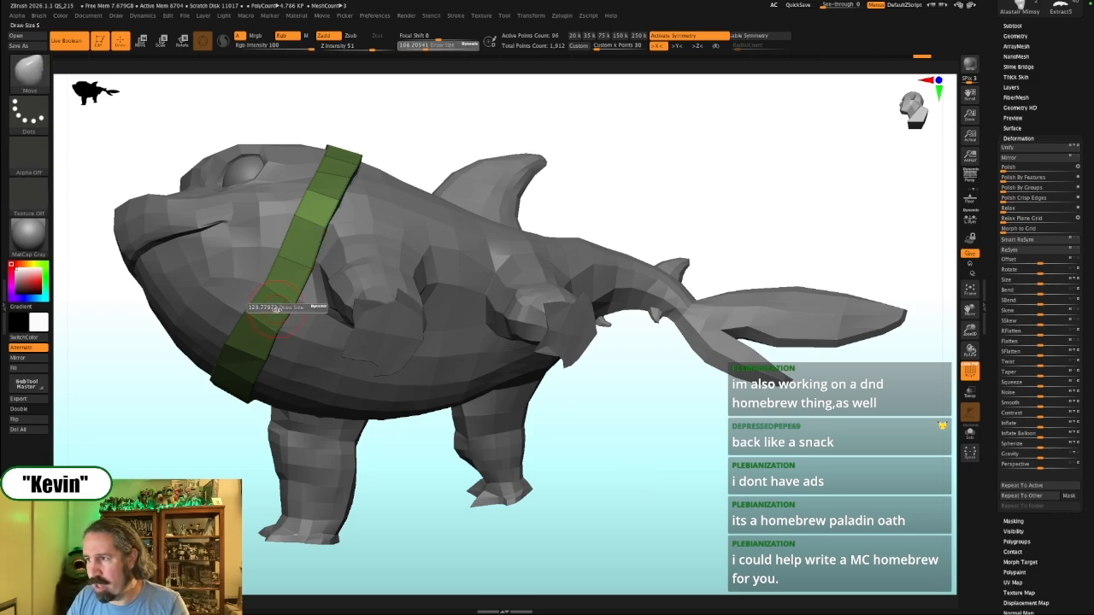
pyautogui.moveTo(165, 409); pyautogui.dragTo(215, 380)
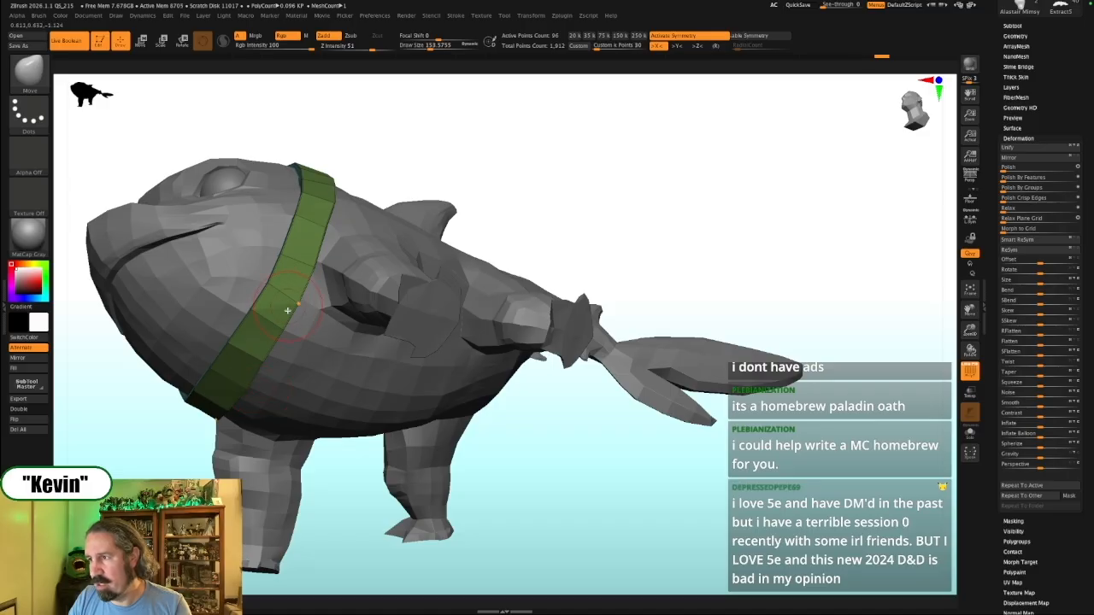
pyautogui.press(']')
pyautogui.press('s')
pyautogui.moveTo(253, 349); pyautogui.dragTo(250, 350)
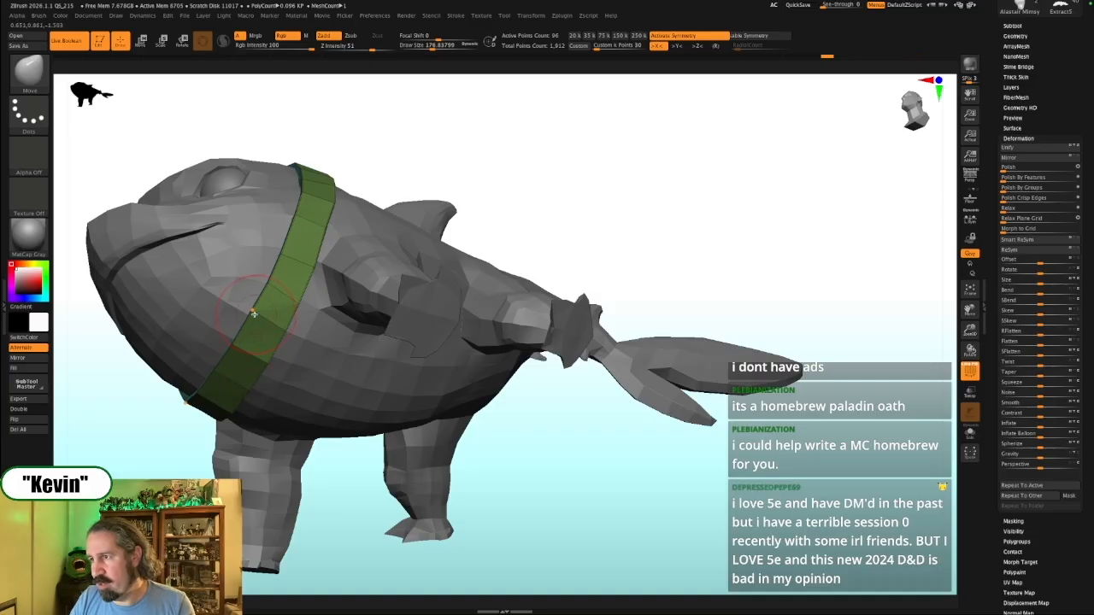
# Refine the band's side behind the jaw with the Move brush, using Draw Sizes of about 108 and 344
pyautogui.moveTo(502, 177)
pyautogui.mouseDown()
pyautogui.moveTo(530, 183)
pyautogui.moveTo(505, 181)
pyautogui.moveTo(532, 172)
pyautogui.moveTo(514, 178)
pyautogui.mouseUp()
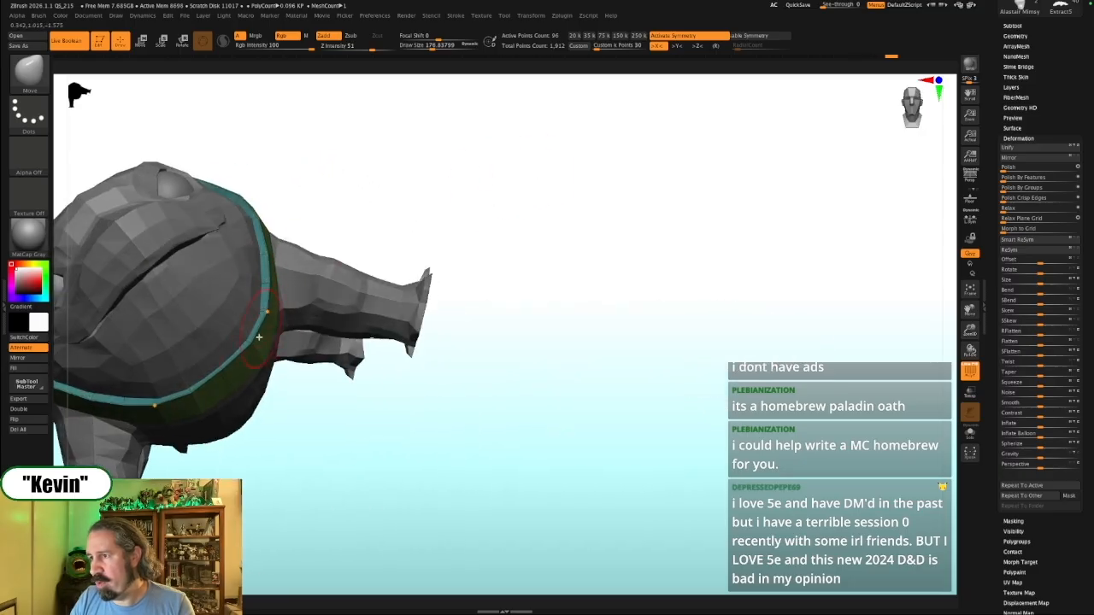
pyautogui.moveTo(311, 417); pyautogui.dragTo(183, 447)
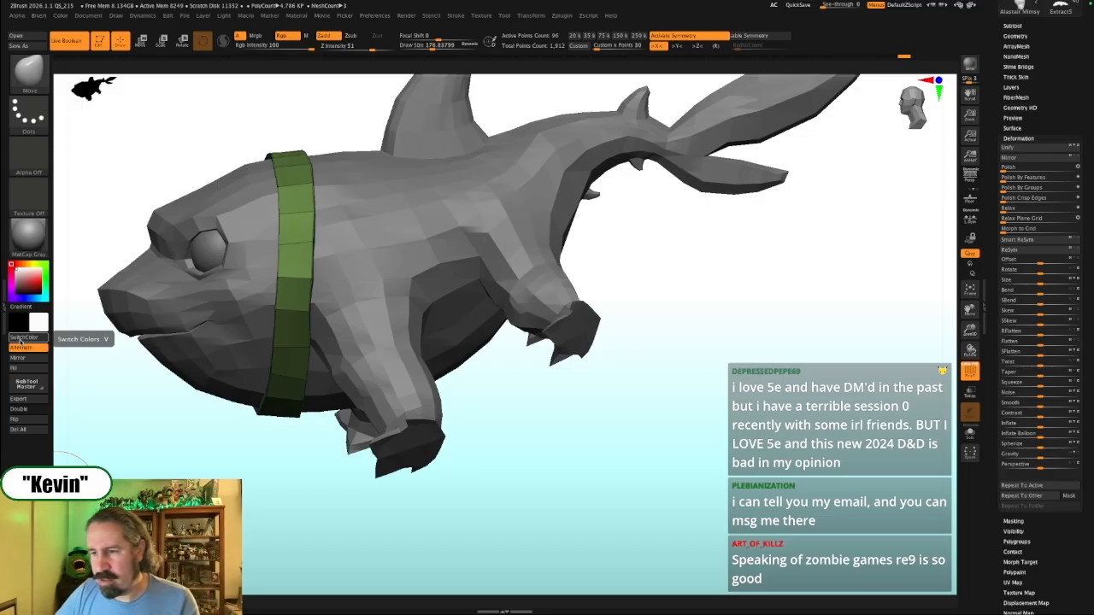
pyautogui.press('s')
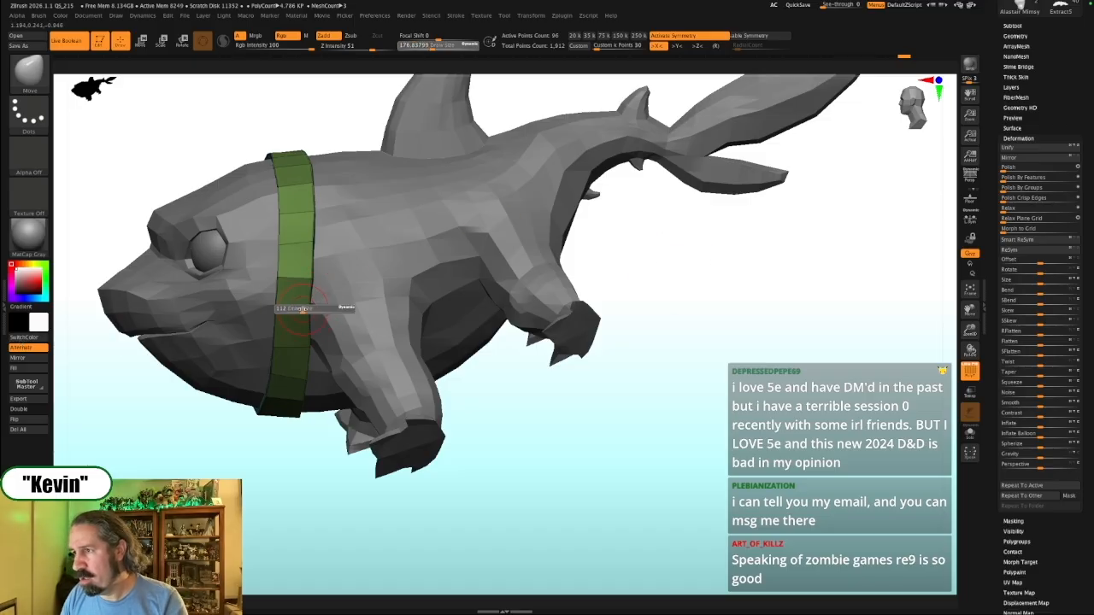
pyautogui.click(303, 309)
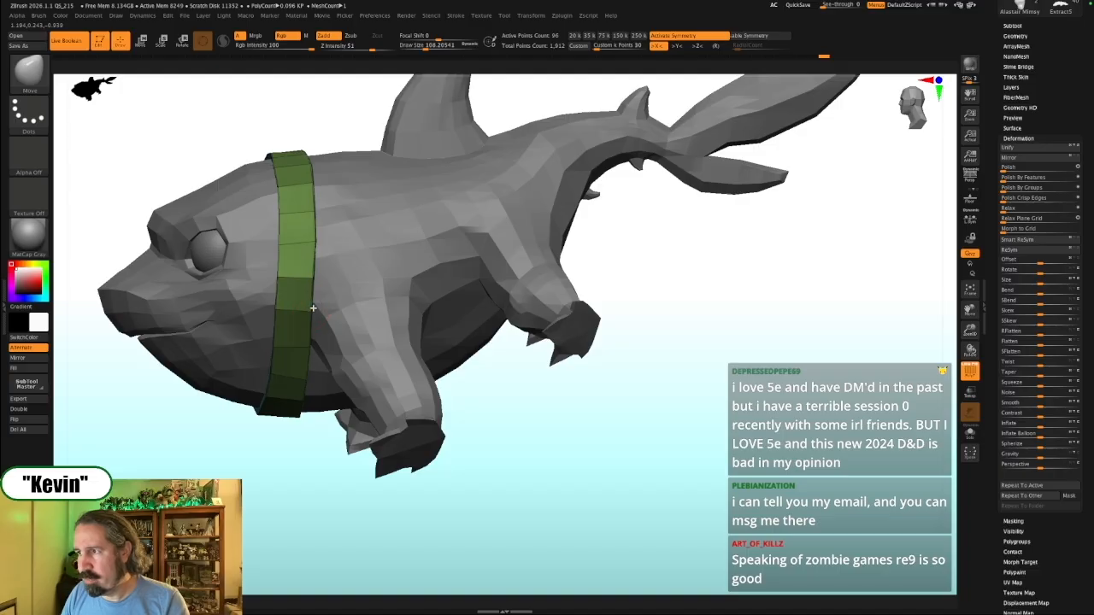
pyautogui.press('s')
pyautogui.click(317, 248)
pyautogui.press('s')
pyautogui.click(299, 305)
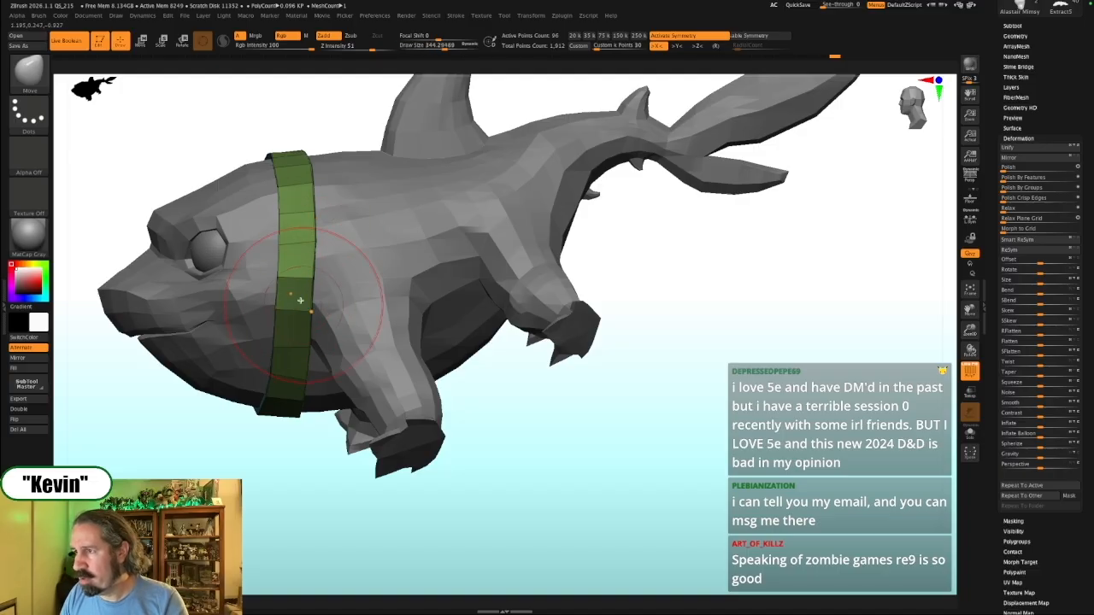
# Fit the band's upper side behind the eye to the body with the Move brush, using Draw Sizes of about 217 and 94
pyautogui.moveTo(589, 431); pyautogui.dragTo(379, 239)
pyautogui.moveTo(540, 249)
pyautogui.mouseDown()
pyautogui.moveTo(327, 201)
pyautogui.moveTo(363, 195)
pyautogui.mouseUp()
pyautogui.press('s')
pyautogui.moveTo(296, 198); pyautogui.dragTo(286, 198)
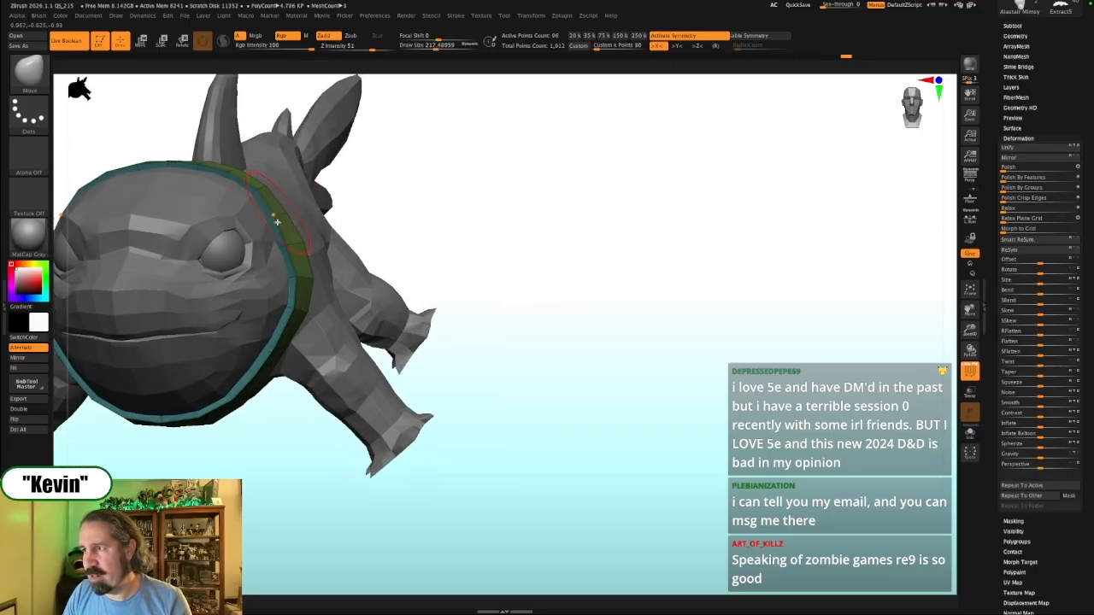
pyautogui.press('s')
pyautogui.moveTo(293, 250); pyautogui.dragTo(284, 250)
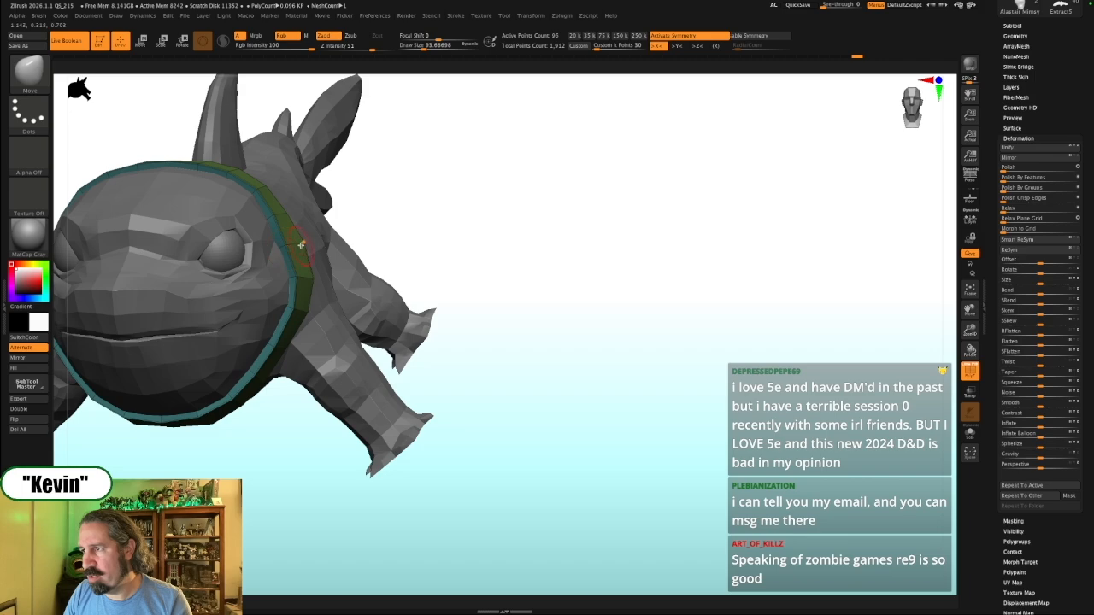
pyautogui.moveTo(376, 233); pyautogui.dragTo(255, 286)
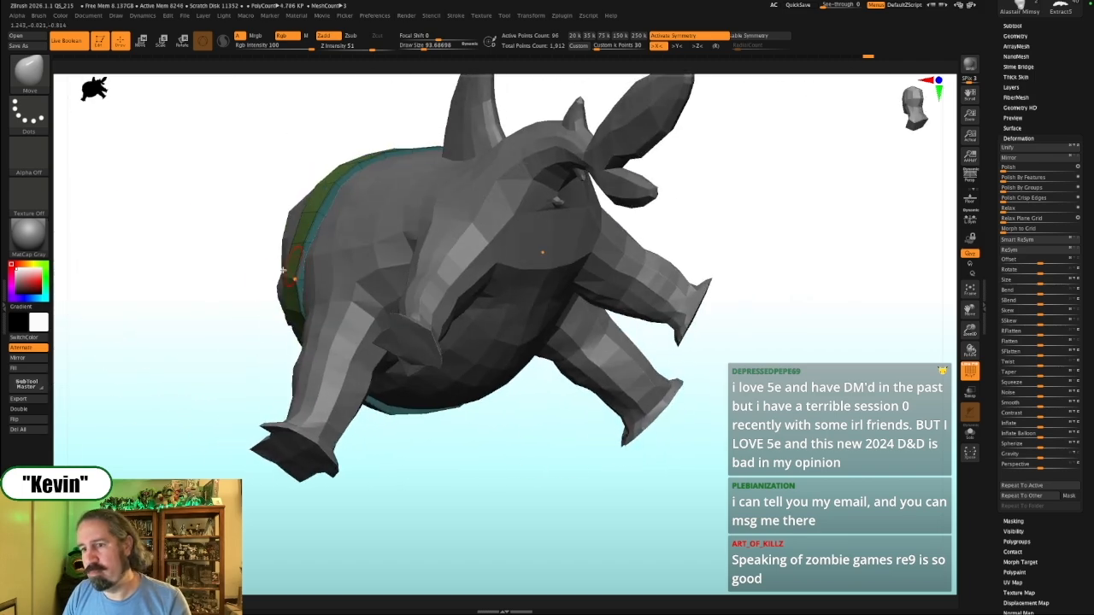
# Compare the band with the reference image and select the shark's body subtool
pyautogui.moveTo(186, 342)
pyautogui.mouseDown()
pyautogui.moveTo(520, 268)
pyautogui.moveTo(745, 288)
pyautogui.moveTo(666, 324)
pyautogui.moveTo(677, 341)
pyautogui.moveTo(745, 356)
pyautogui.mouseUp()
pyautogui.hotkey('shift', 'z')
pyautogui.hotkey('shift', 'z')
pyautogui.moveTo(845, 375); pyautogui.dragTo(854, 407)
pyautogui.hotkey('alt', 's')
pyautogui.hotkey('shift', 'z')
pyautogui.hotkey('shift', 'z')
pyautogui.hotkey('alt', 's')
pyautogui.keyDown('alt'); pyautogui.click(441, 320); pyautogui.keyUp('alt')
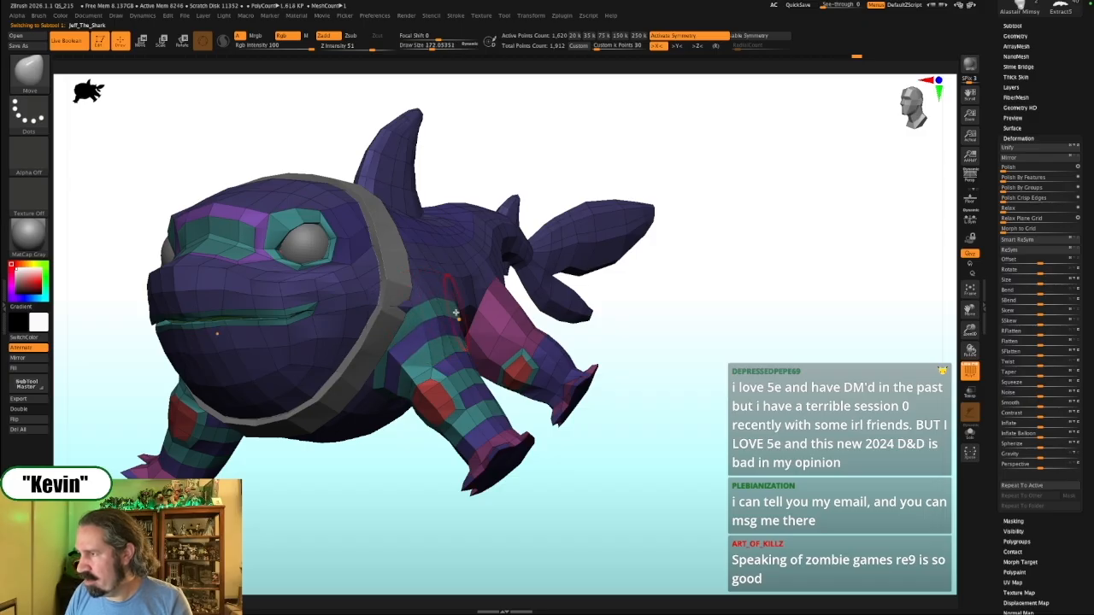
# Adjust the shark's body around the band with the Move brush at a Draw Size of about 149
pyautogui.moveTo(617, 288)
pyautogui.mouseDown()
pyautogui.moveTo(671, 289)
pyautogui.moveTo(629, 282)
pyautogui.mouseUp()
pyautogui.moveTo(616, 226); pyautogui.dragTo(426, 293)
pyautogui.moveTo(255, 376)
pyautogui.mouseDown()
pyautogui.moveTo(305, 402)
pyautogui.moveTo(322, 391)
pyautogui.mouseUp()
pyautogui.hotkey('shift', 'z')
pyautogui.hotkey('shift', 'z')
pyautogui.press('s')
pyautogui.moveTo(471, 309); pyautogui.dragTo(477, 310)
pyautogui.moveTo(627, 320); pyautogui.dragTo(547, 313)
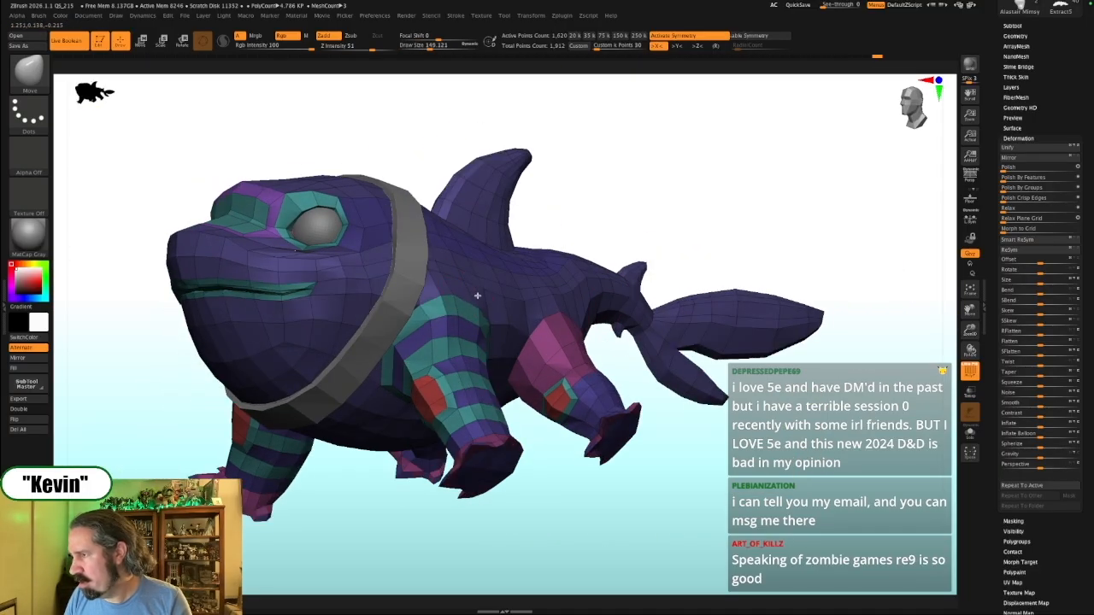
# Show the Spotlight reference image and move it beside the model, with the shark viewed from the front
pyautogui.moveTo(626, 200)
pyautogui.keyDown('shift'); pyautogui.mouseDown()
pyautogui.moveTo(632, 180)
pyautogui.moveTo(628, 197)
pyautogui.moveTo(715, 265)
pyautogui.mouseUp(); pyautogui.keyUp('shift')
pyautogui.hotkey('shift', 'z')
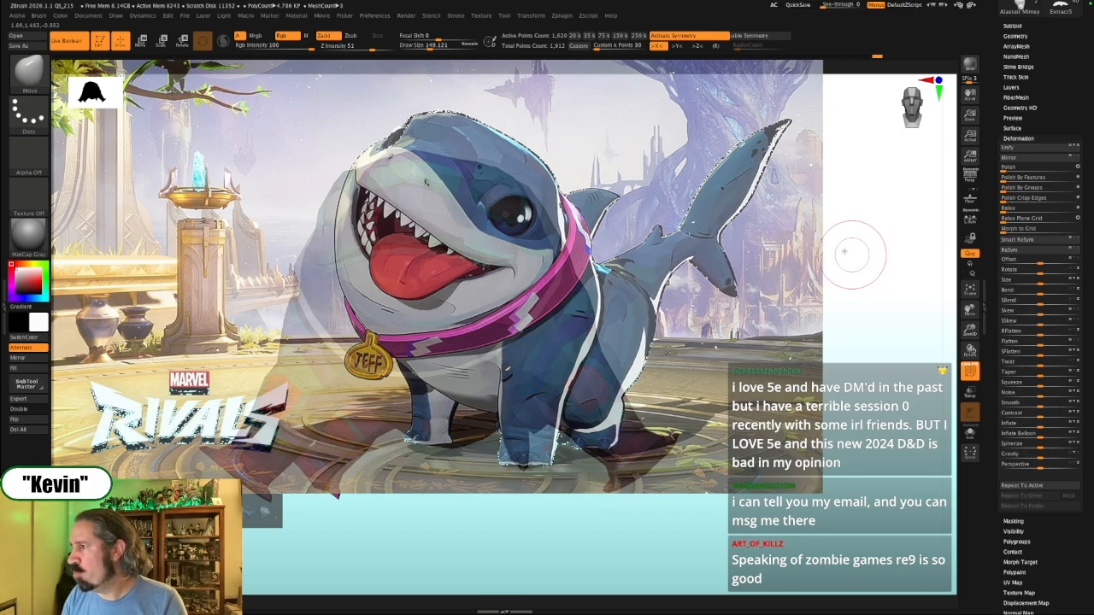
pyautogui.press('z')
pyautogui.moveTo(757, 288); pyautogui.dragTo(522, 284)
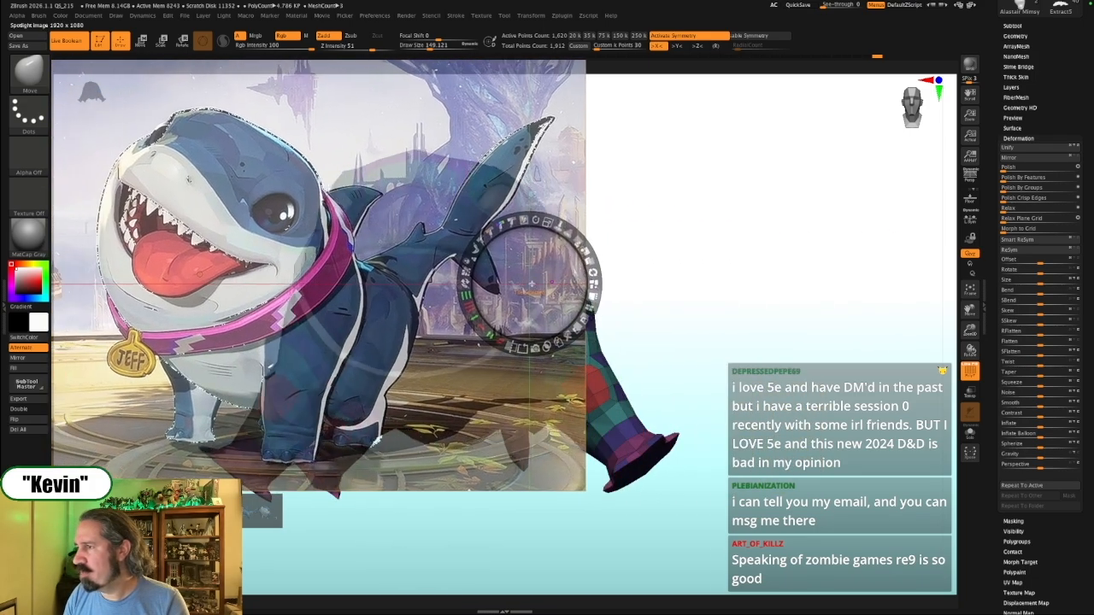
pyautogui.press('z')
pyautogui.keyDown('alt'); pyautogui.moveTo(737, 337); pyautogui.dragTo(736, 491); pyautogui.keyUp('alt')
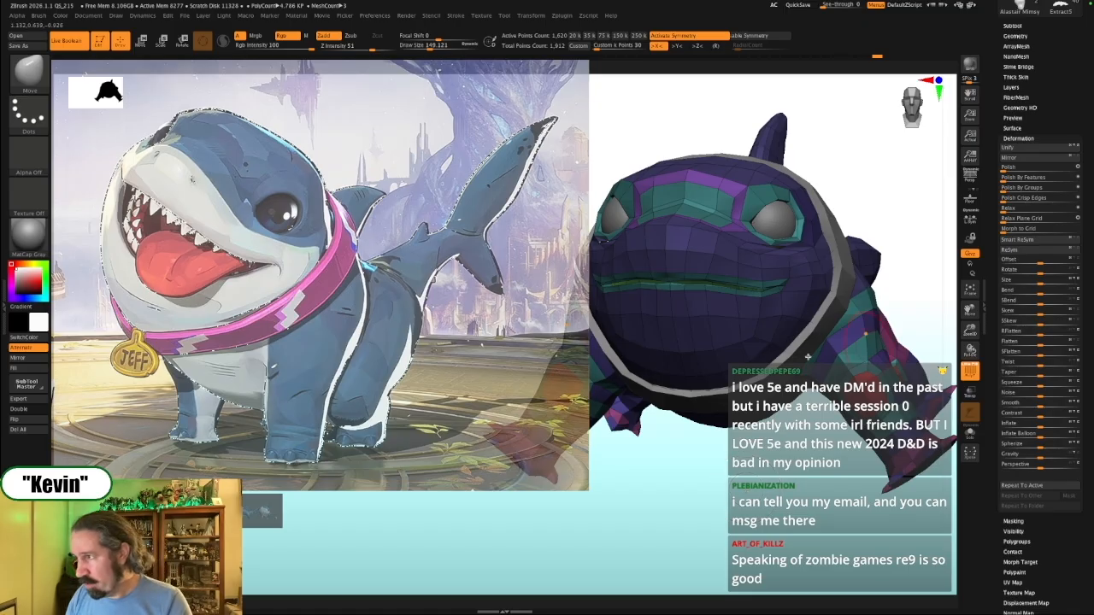
# Compare the shark with the reference and touch up its body near the band with the Move brush at a Draw Size of about 101
pyautogui.moveTo(706, 515)
pyautogui.mouseDown()
pyautogui.moveTo(740, 492)
pyautogui.moveTo(707, 497)
pyautogui.moveTo(711, 478)
pyautogui.mouseUp()
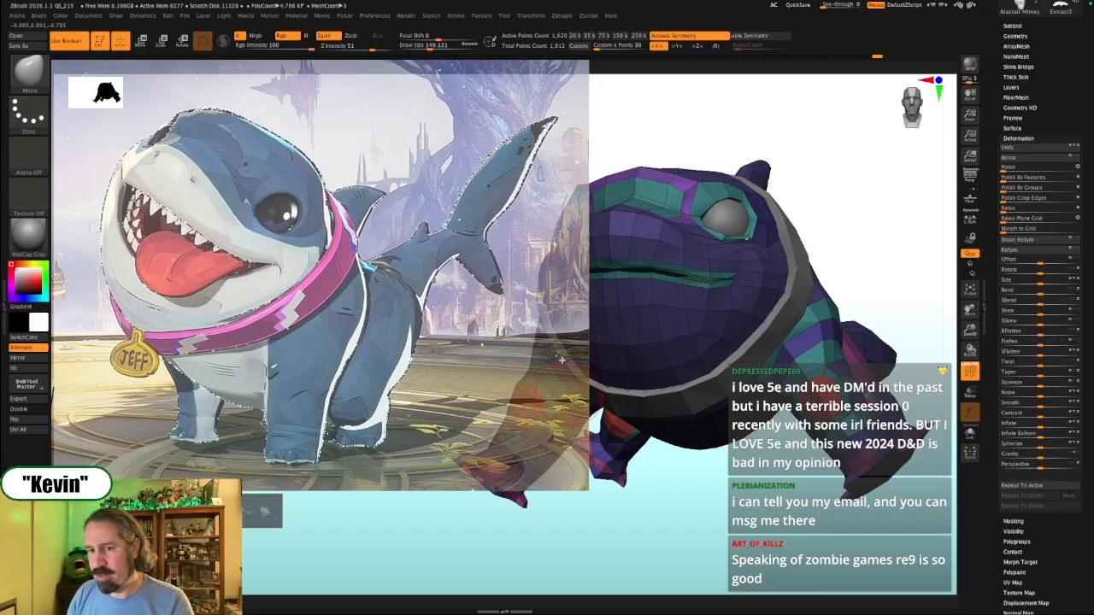
pyautogui.moveTo(694, 476)
pyautogui.mouseDown()
pyautogui.moveTo(760, 491)
pyautogui.moveTo(740, 493)
pyautogui.moveTo(713, 531)
pyautogui.moveTo(825, 355)
pyautogui.mouseUp()
pyautogui.press('s')
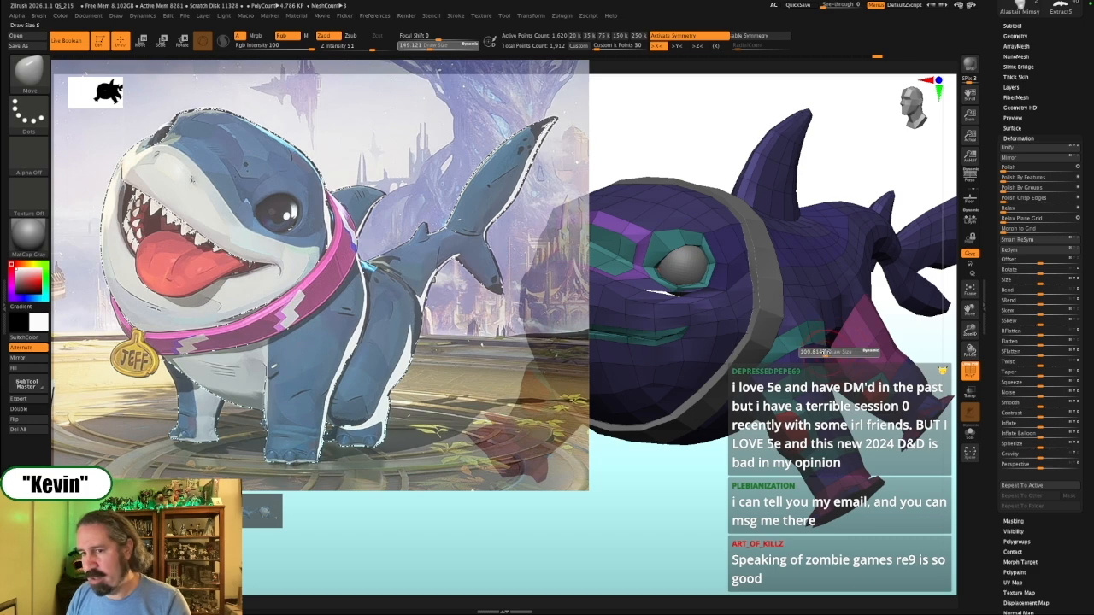
pyautogui.click(811, 351)
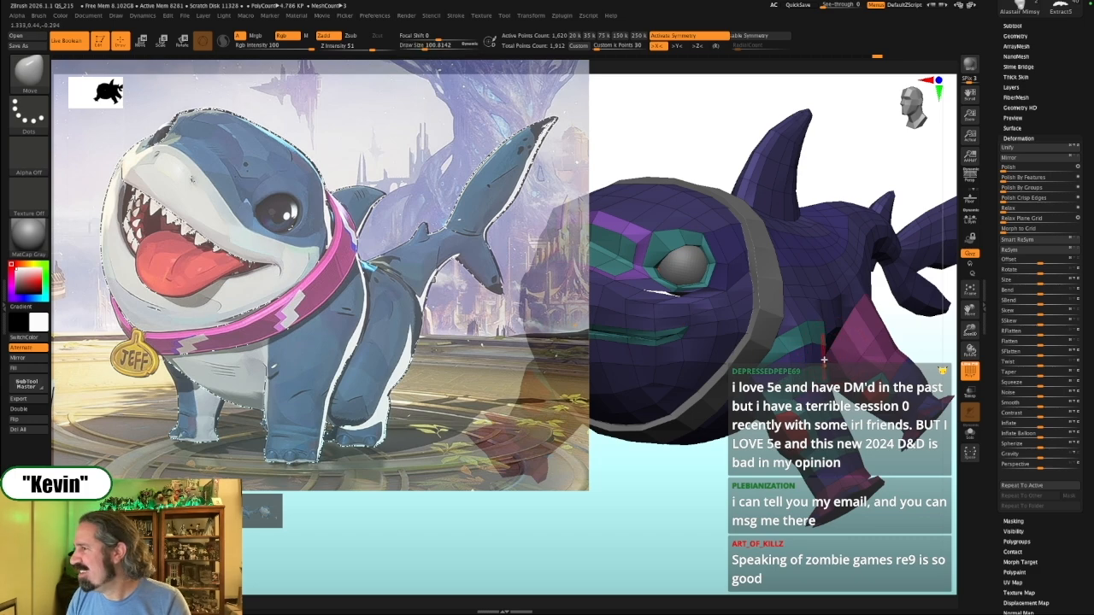
pyautogui.moveTo(826, 351); pyautogui.dragTo(840, 358, button='right')
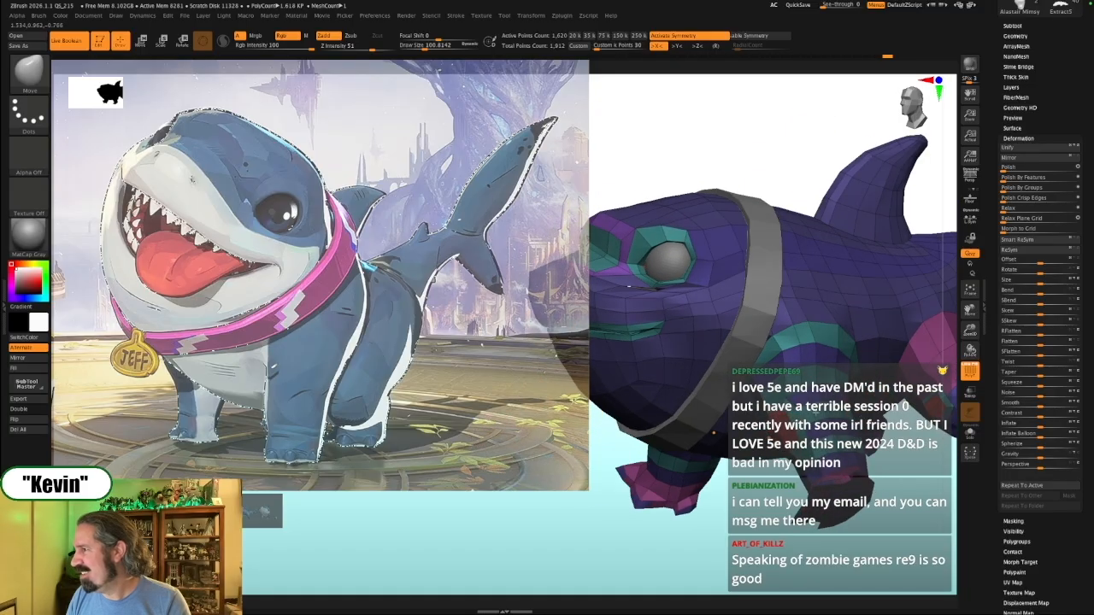
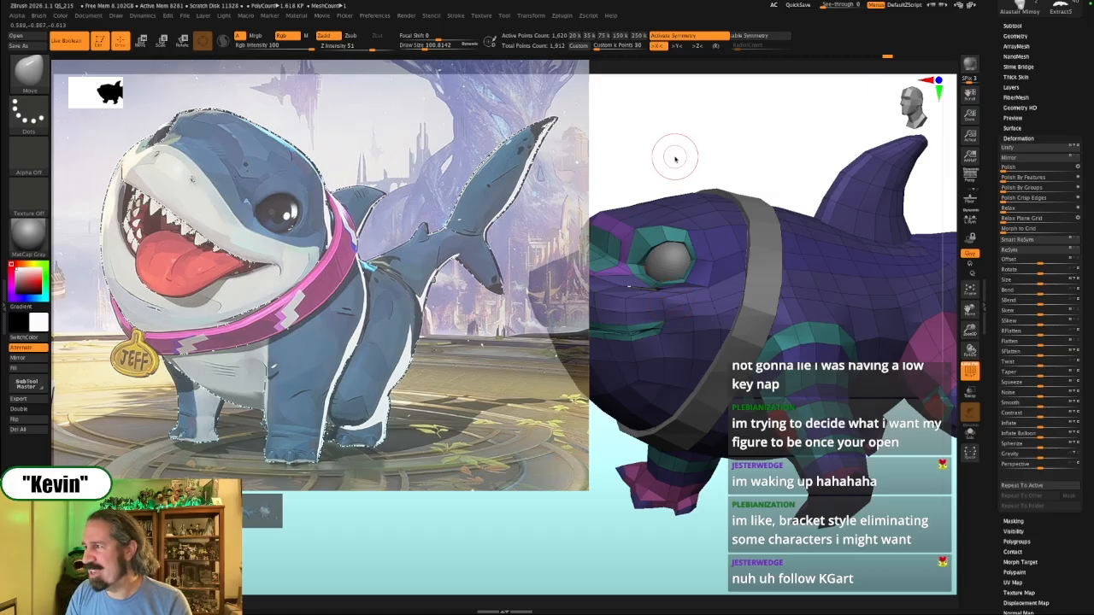
pyautogui.moveTo(723, 154)
pyautogui.mouseDown()
pyautogui.moveTo(726, 129)
pyautogui.moveTo(689, 129)
pyautogui.moveTo(693, 139)
pyautogui.mouseUp()
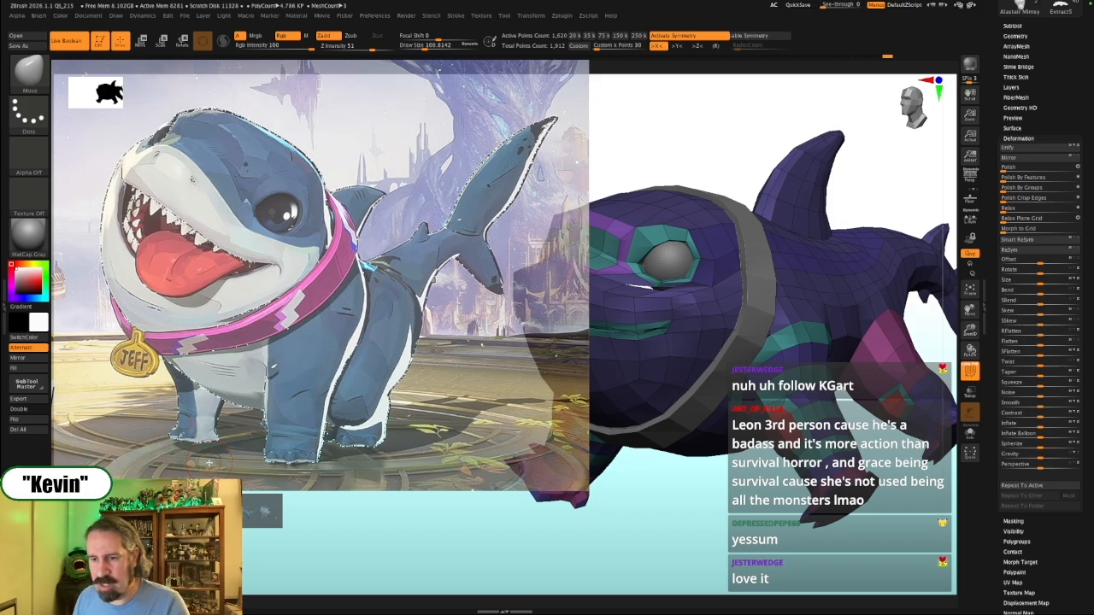
pyautogui.moveTo(678, 527); pyautogui.dragTo(596, 521)
# Hide the reference image, switch to the Plane3D tool, and convert the plane to a PolyMesh3D
pyautogui.hotkey('shift', 'z')
pyautogui.hotkey('shift', 'z')
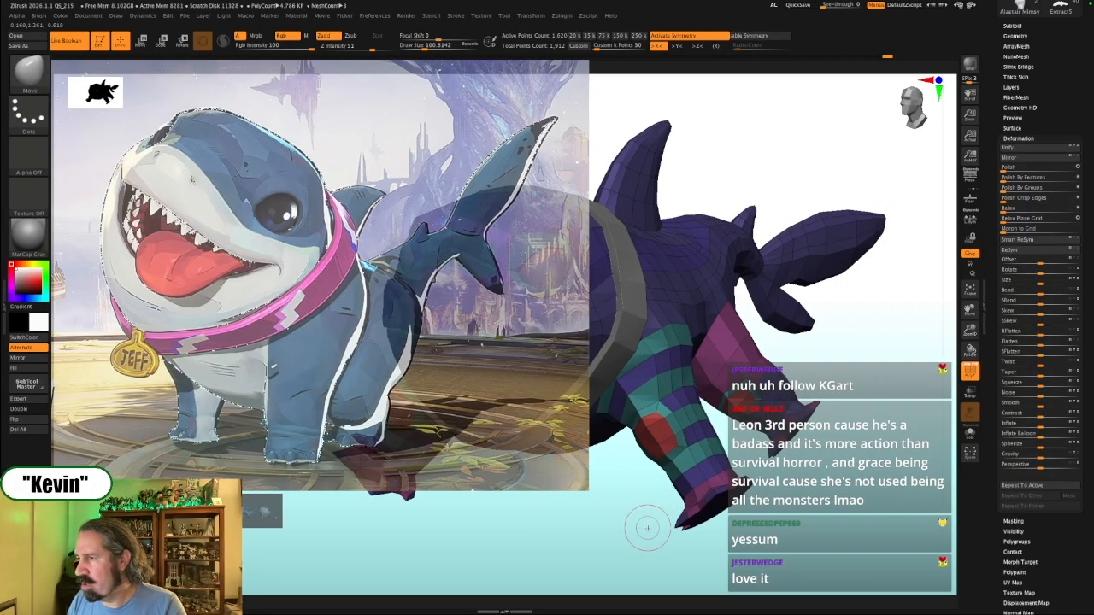
pyautogui.hotkey('shift', 'z')
pyautogui.scroll(5, 1060, 112)
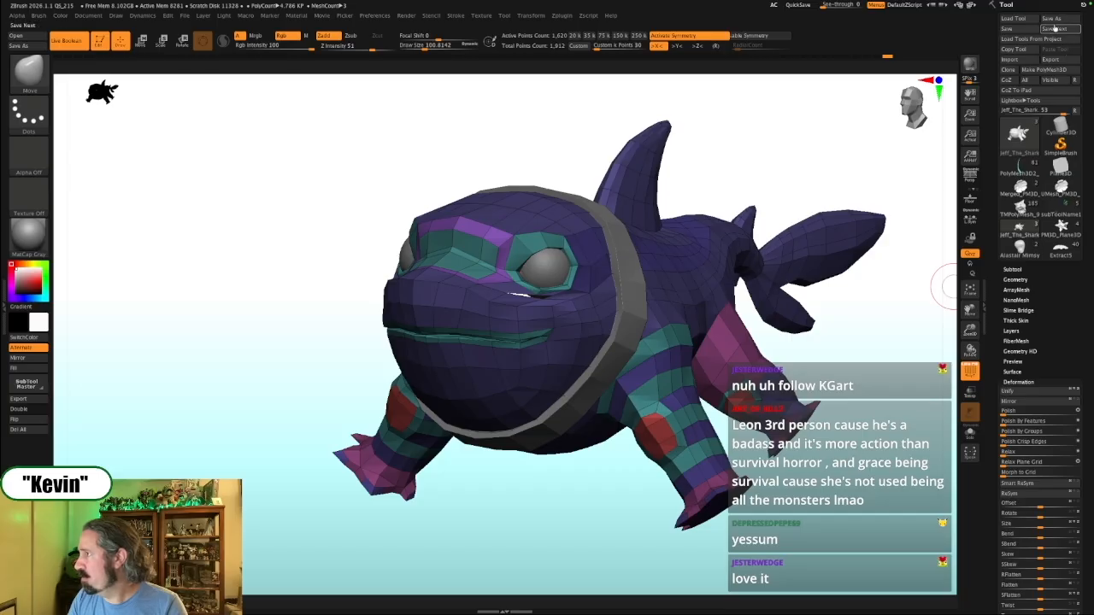
pyautogui.click(1065, 168)
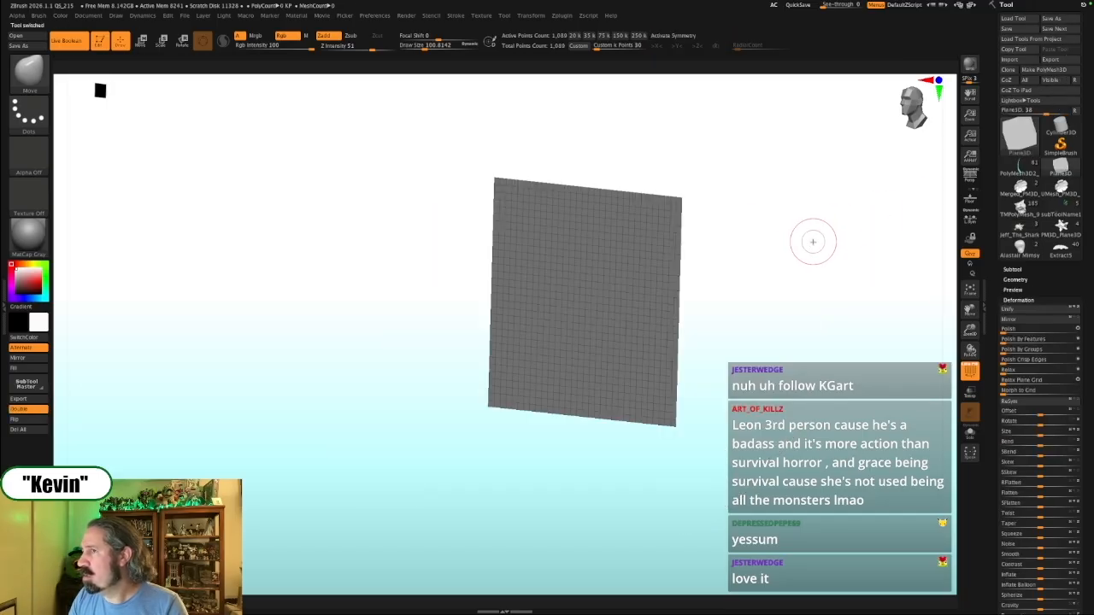
pyautogui.keyDown('shift'); pyautogui.moveTo(813, 241); pyautogui.dragTo(823, 222); pyautogui.keyUp('shift')
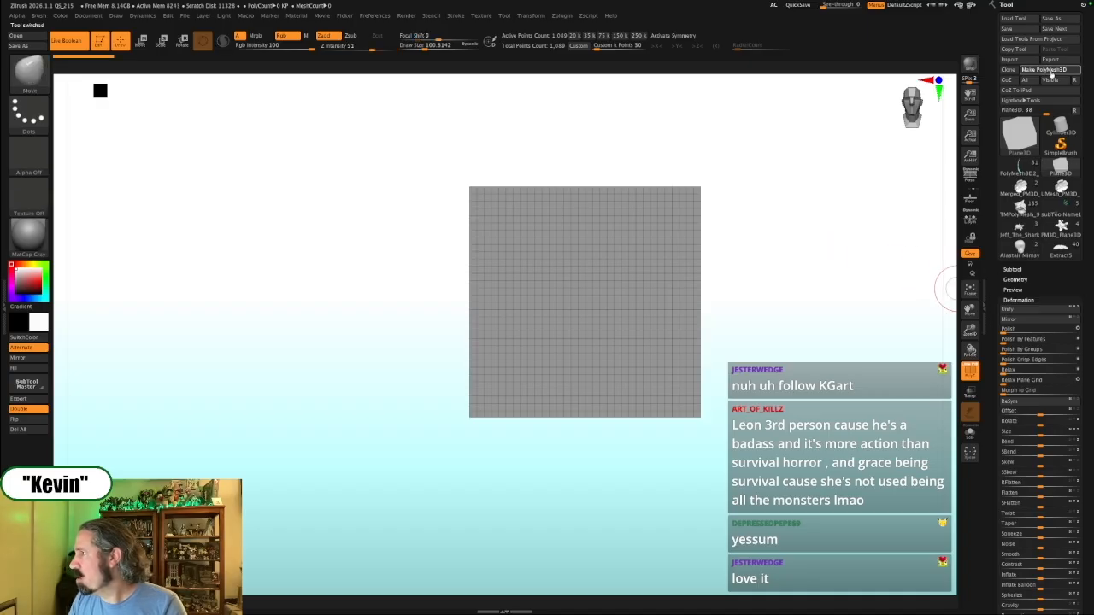
pyautogui.click(1051, 74)
# Turn on X symmetry and draw a vertical centre line on the plane with the Topology brush
pyautogui.keyDown('alt'); pyautogui.moveTo(749, 288); pyautogui.dragTo(802, 343); pyautogui.keyUp('alt')
pyautogui.hotkey('shift', 'z')
pyautogui.keyDown('alt'); pyautogui.moveTo(847, 387); pyautogui.dragTo(952, 370); pyautogui.keyUp('alt')
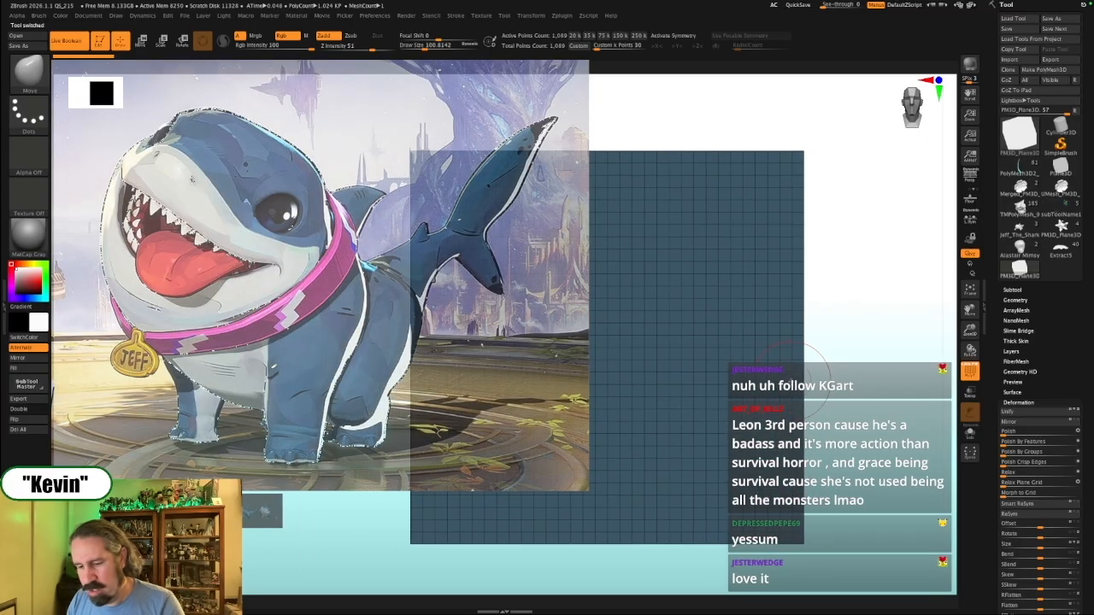
pyautogui.hotkey('shift', 'z')
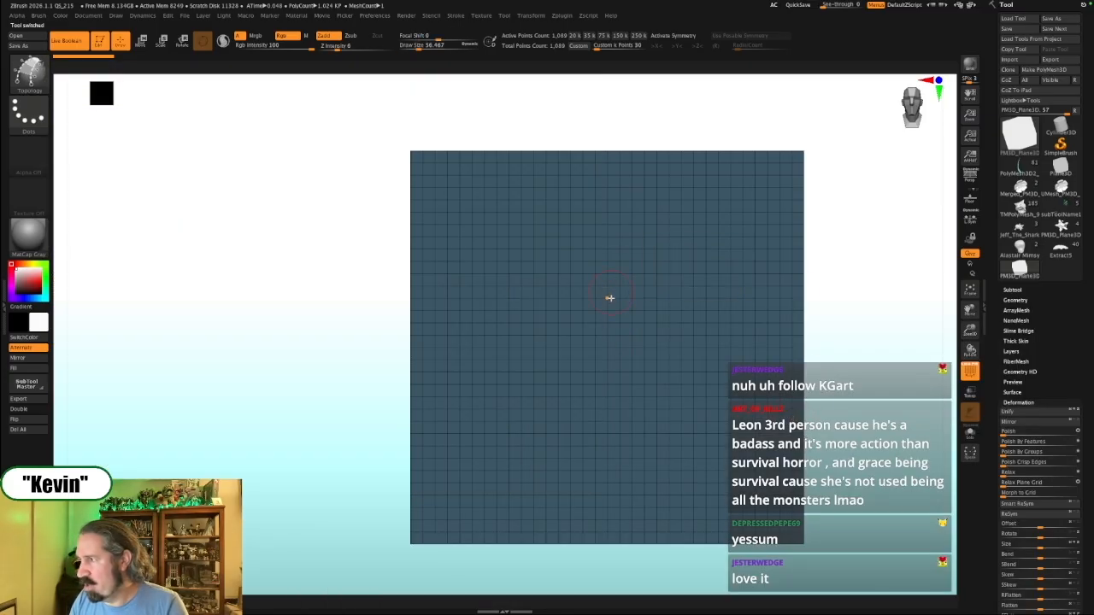
pyautogui.moveTo(608, 245); pyautogui.dragTo(624, 446)
pyautogui.hotkey('ctrl', 'z')
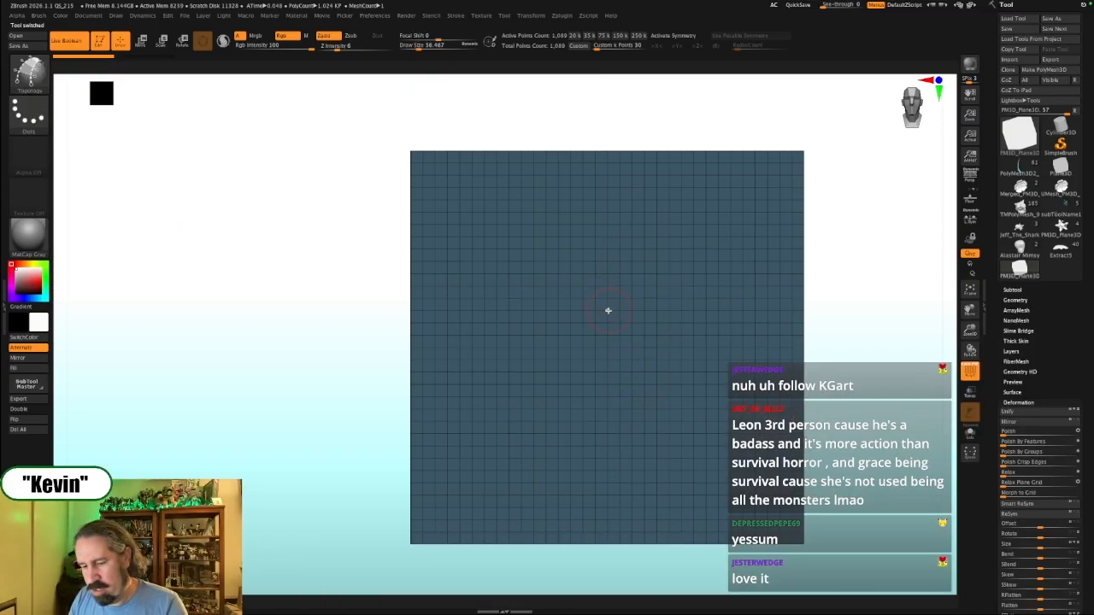
pyautogui.press('x')
pyautogui.moveTo(606, 254); pyautogui.dragTo(614, 440)
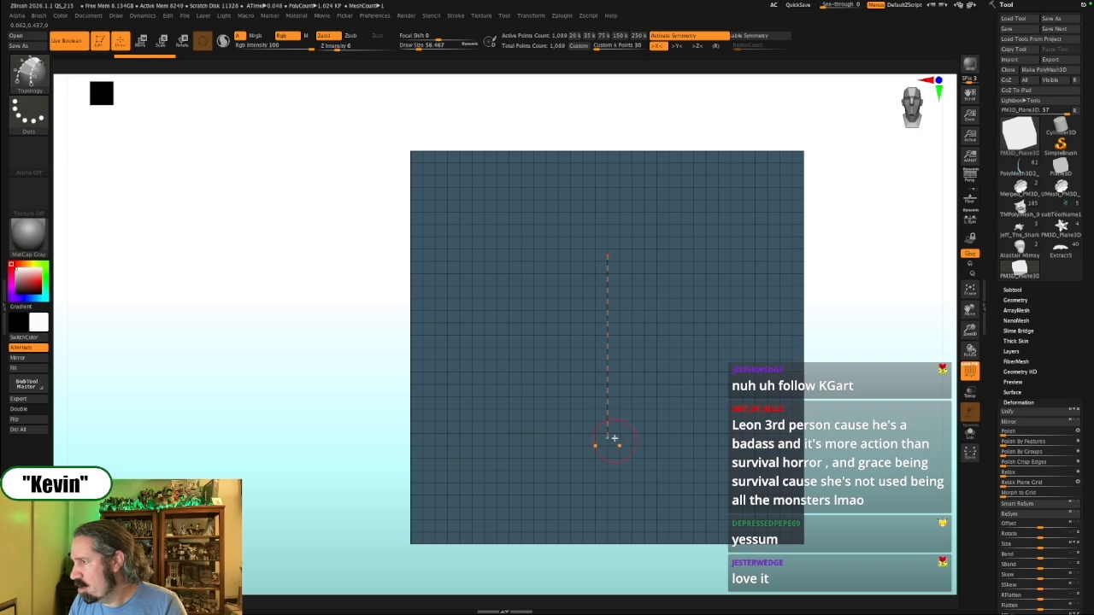
# Check the reference and draw the name tag's small upper loop and rounded outline from the centre line with the Topology brush
pyautogui.hotkey('shift', 'z')
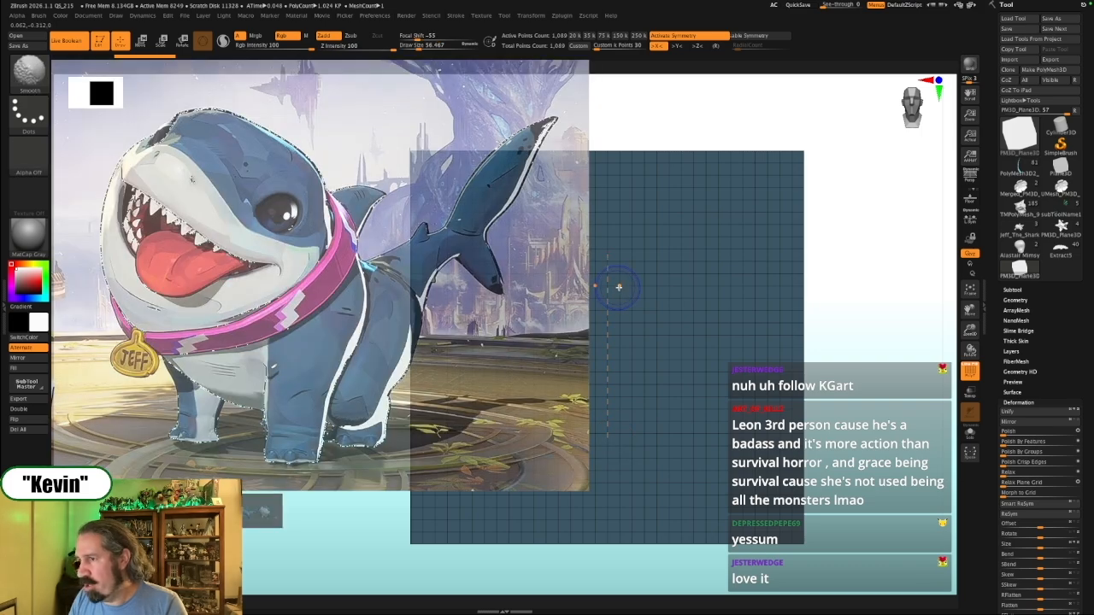
pyautogui.hotkey('shift', 'z')
pyautogui.moveTo(631, 285)
pyautogui.mouseDown()
pyautogui.moveTo(626, 340)
pyautogui.moveTo(641, 315)
pyautogui.moveTo(681, 319)
pyautogui.moveTo(706, 345)
pyautogui.moveTo(713, 384)
pyautogui.moveTo(689, 418)
pyautogui.moveTo(635, 440)
pyautogui.moveTo(609, 436)
pyautogui.mouseUp()
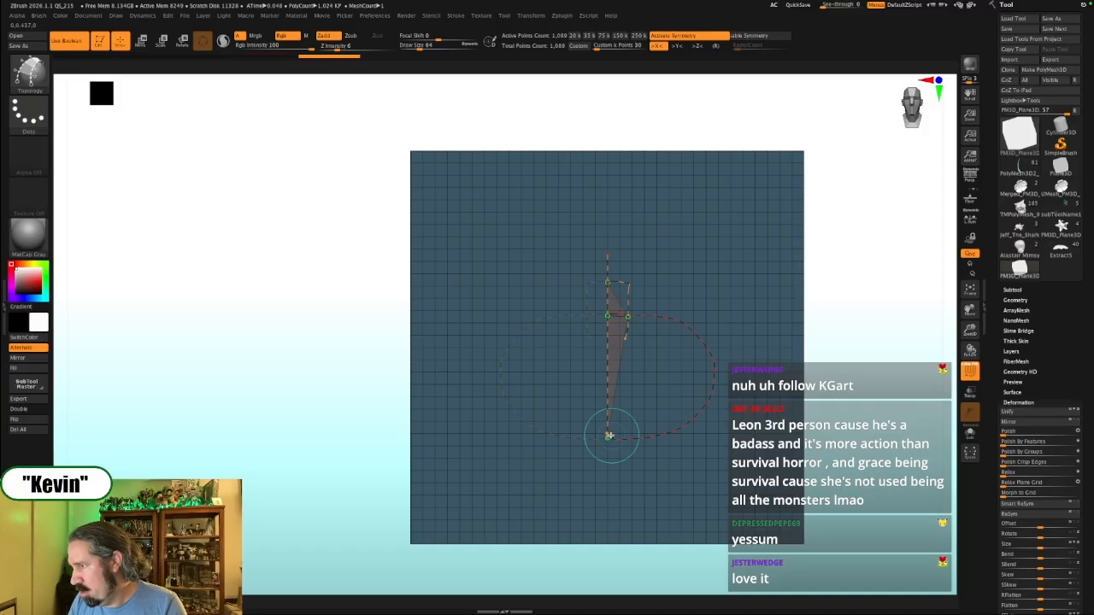
# Divide the tag outline with three near-vertical topology lines and one horizontal line across its middle
pyautogui.moveTo(626, 339); pyautogui.dragTo(641, 451)
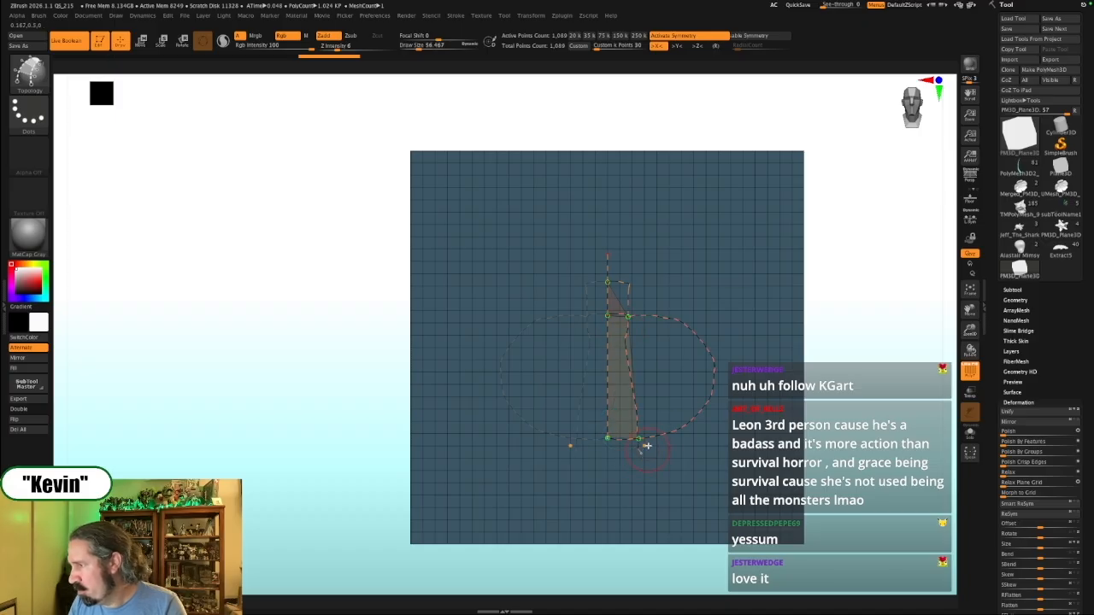
pyautogui.moveTo(656, 293); pyautogui.dragTo(675, 461)
pyautogui.moveTo(689, 284); pyautogui.dragTo(699, 466)
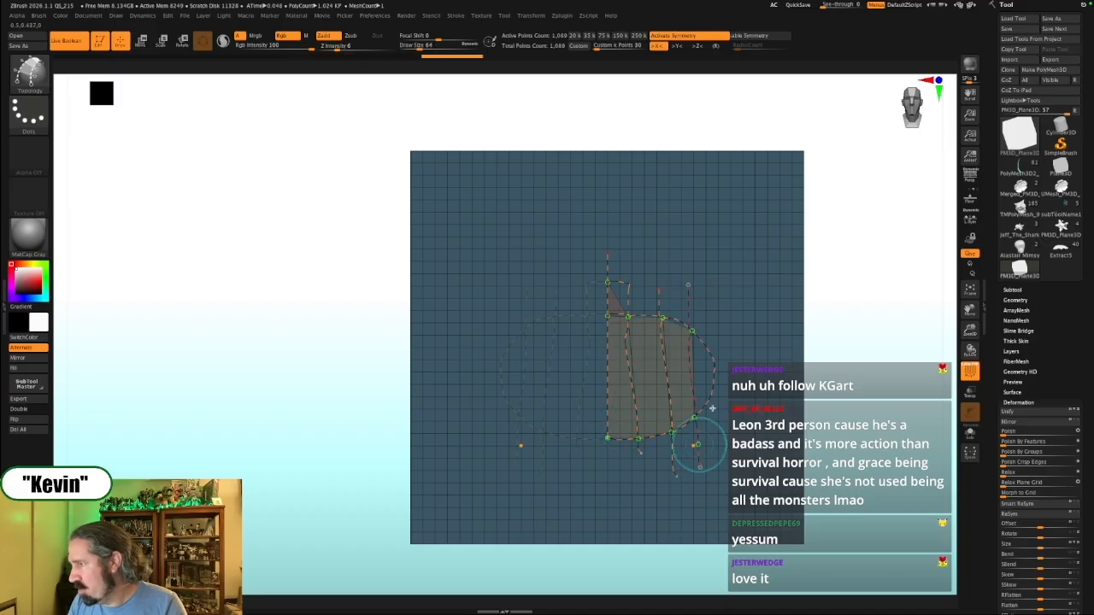
pyautogui.moveTo(604, 349); pyautogui.dragTo(736, 350)
pyautogui.hotkey('ctrl', 'z')
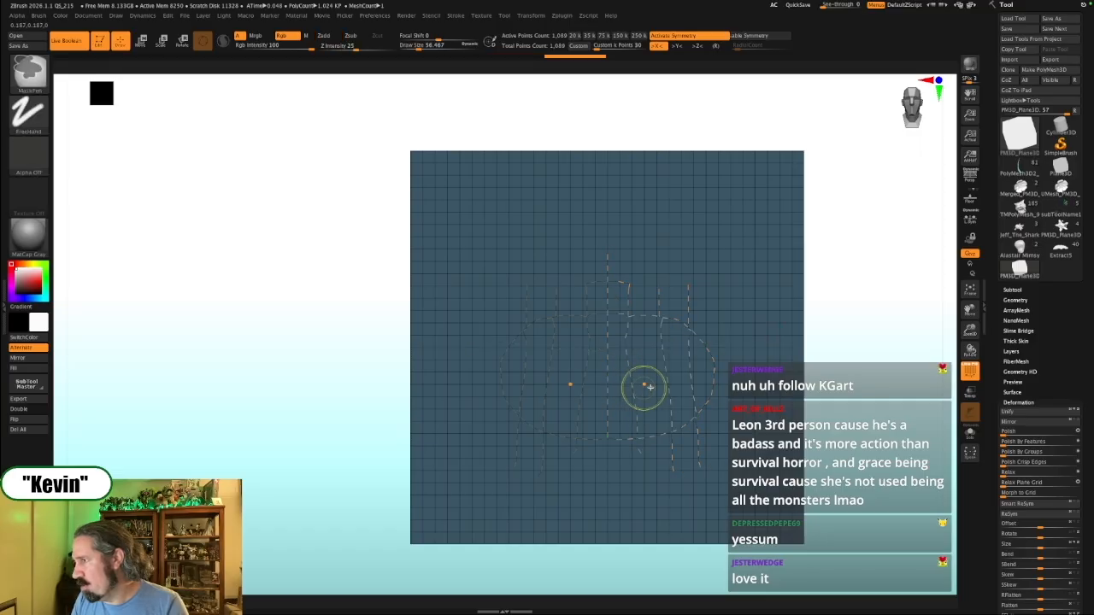
pyautogui.moveTo(608, 377); pyautogui.dragTo(755, 373)
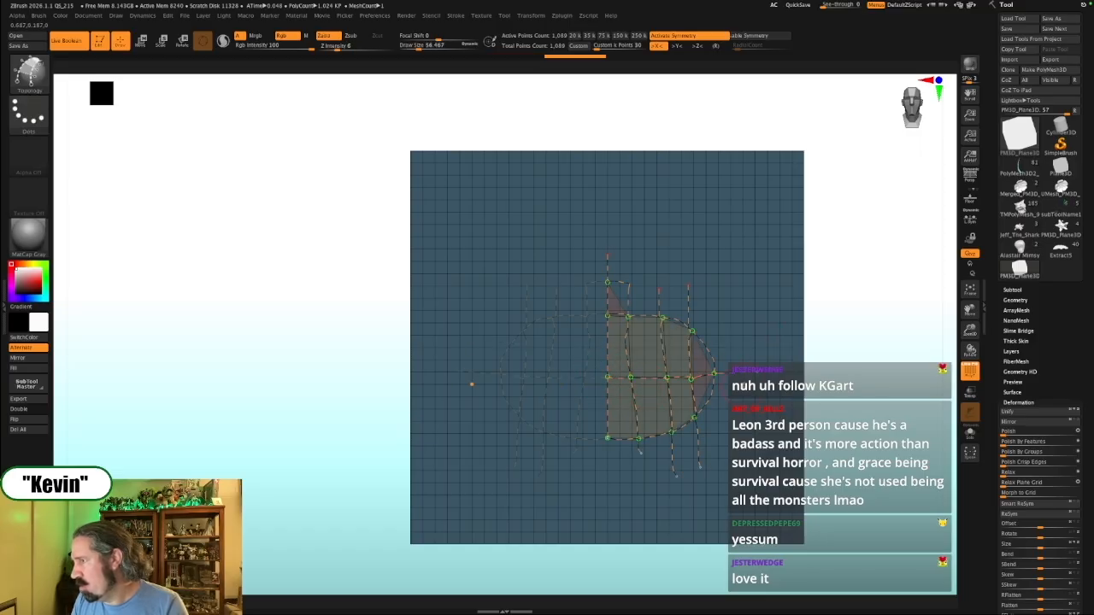
# Add short Topology lines crossing the outline's upper and lower outer curves and the loop's top corner, and generate the tag mesh
pyautogui.moveTo(709, 346); pyautogui.dragTo(773, 323)
pyautogui.hotkey('ctrl', 'z')
pyautogui.moveTo(708, 342); pyautogui.dragTo(770, 311)
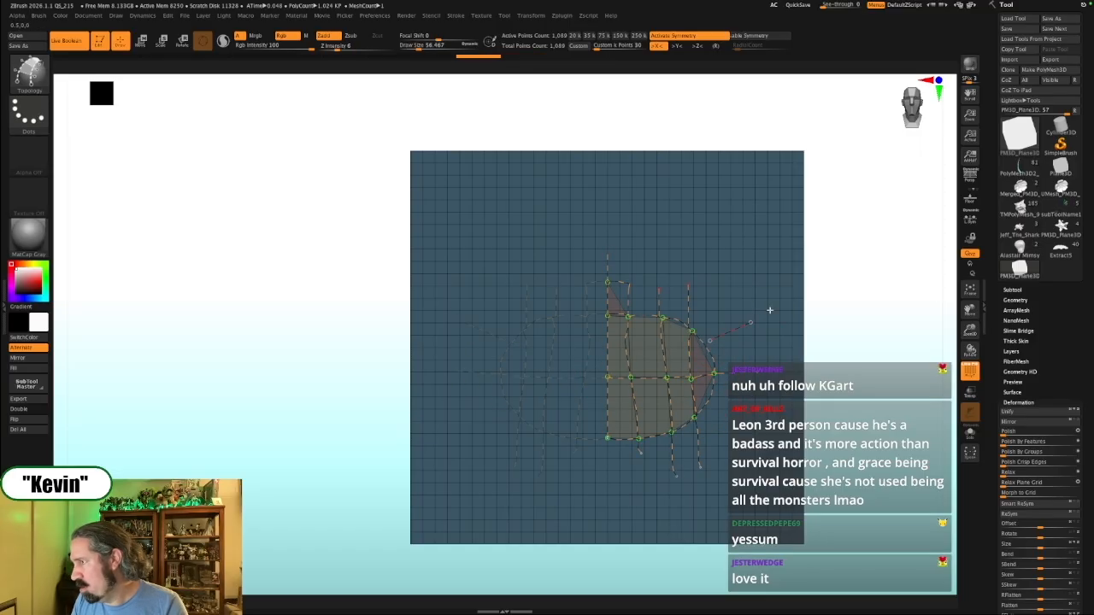
pyautogui.click(718, 408)
pyautogui.hotkey('ctrl', 'z')
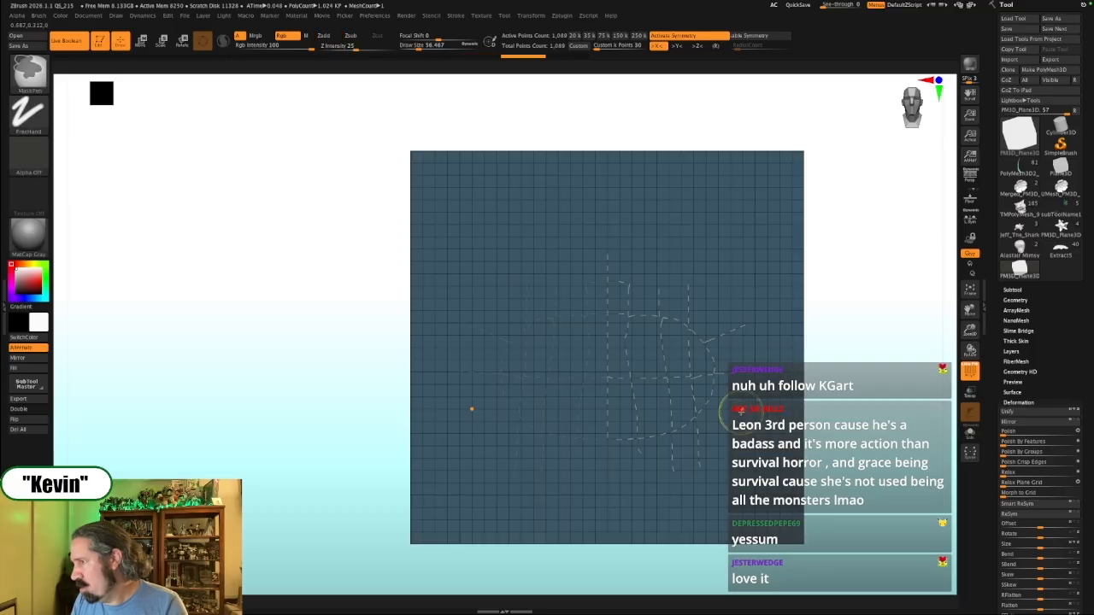
pyautogui.moveTo(630, 280); pyautogui.dragTo(669, 225)
pyautogui.hotkey('ctrl', 'z')
pyautogui.moveTo(630, 285); pyautogui.dragTo(655, 260)
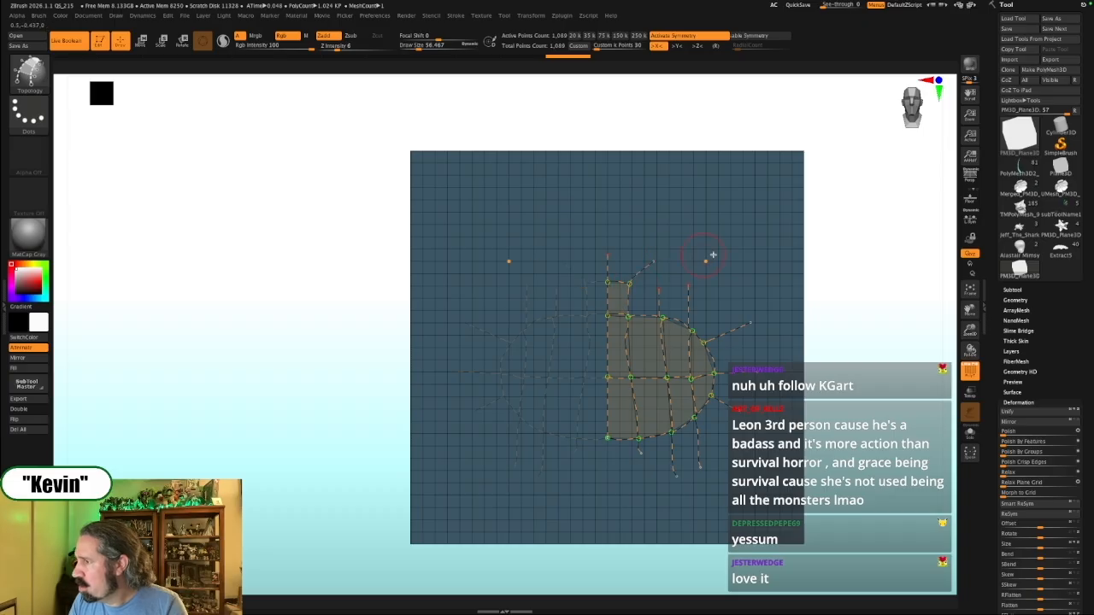
pyautogui.click(757, 469)
# Switch to the Move brush, adjust its draw size, and try nudging the tag's lower edge
pyautogui.moveTo(881, 387)
pyautogui.mouseDown()
pyautogui.moveTo(861, 417)
pyautogui.moveTo(914, 408)
pyautogui.moveTo(935, 355)
pyautogui.moveTo(928, 400)
pyautogui.moveTo(894, 382)
pyautogui.moveTo(864, 313)
pyautogui.mouseUp()
pyautogui.press('b')
pyautogui.press('m')
pyautogui.press('v')
pyautogui.press('s')
pyautogui.moveTo(578, 434); pyautogui.dragTo(578, 413)
pyautogui.press('s')
pyautogui.moveTo(577, 408)
pyautogui.mouseDown()
pyautogui.moveTo(578, 398)
pyautogui.moveTo(563, 424)
pyautogui.mouseUp()
pyautogui.hotkey('ctrl', 'z')
pyautogui.press('s')
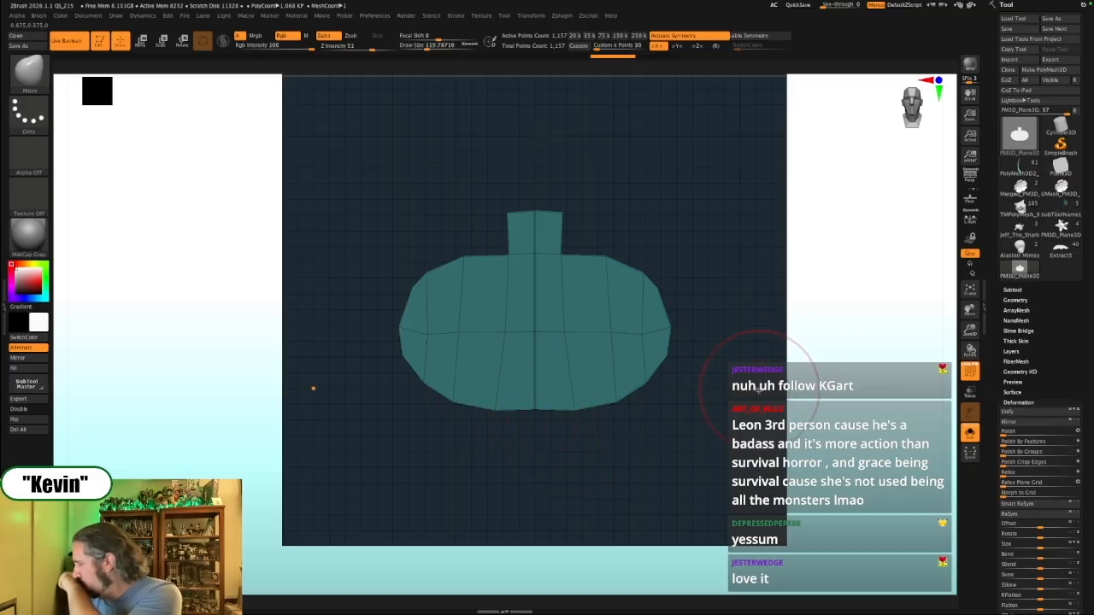
# Set the draw size to 28.75, split the tag from the plane with Split Unmasked Points, and select the tag subtool
pyautogui.click(1015, 290)
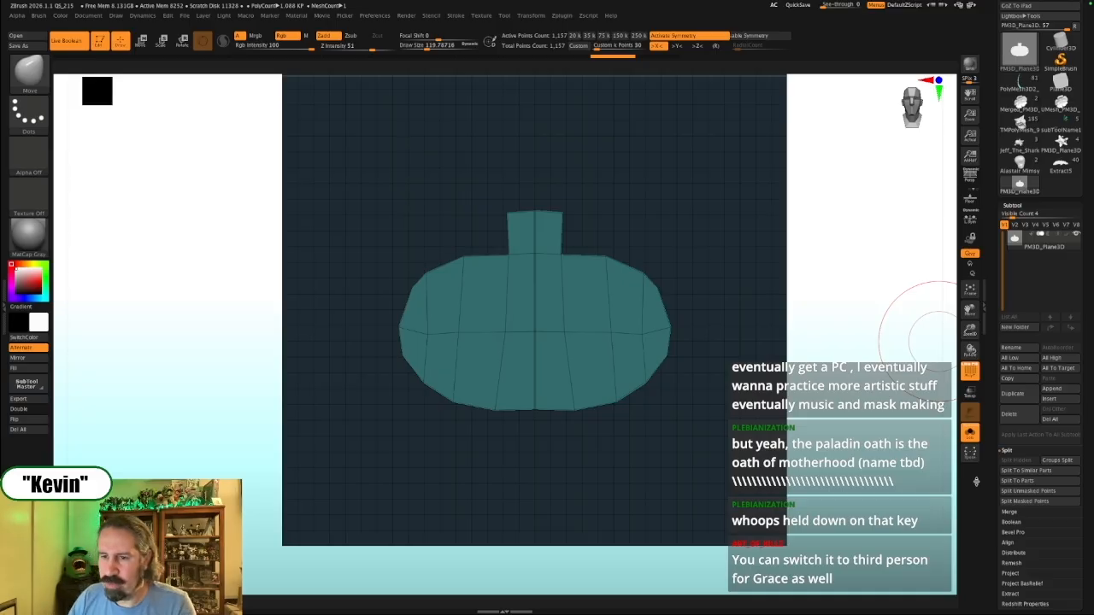
pyautogui.press('s')
pyautogui.moveTo(573, 235); pyautogui.dragTo(565, 235)
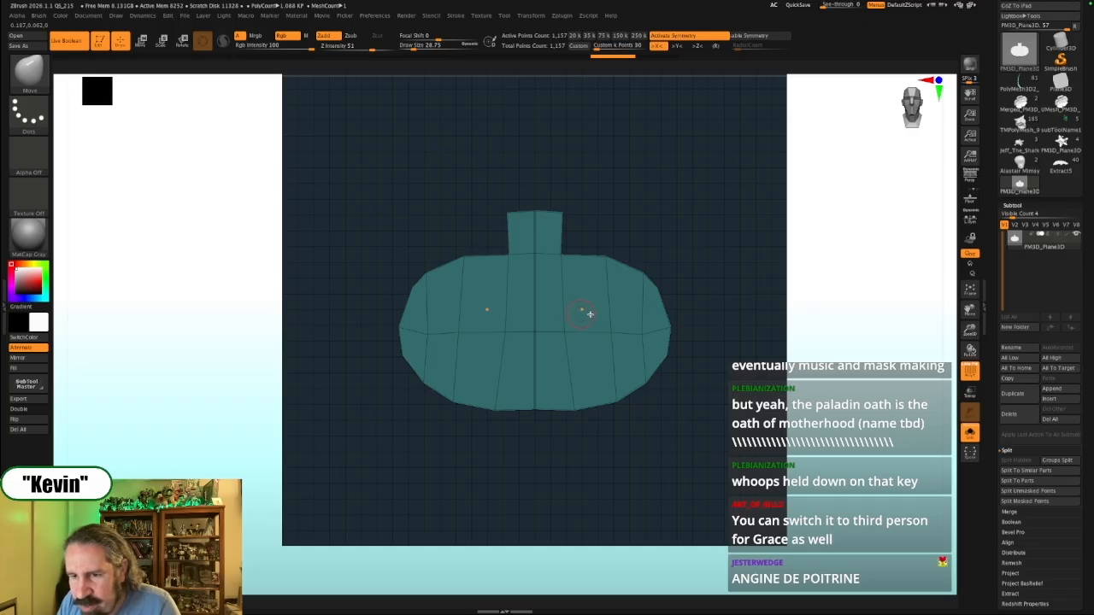
pyautogui.press('ctrl')
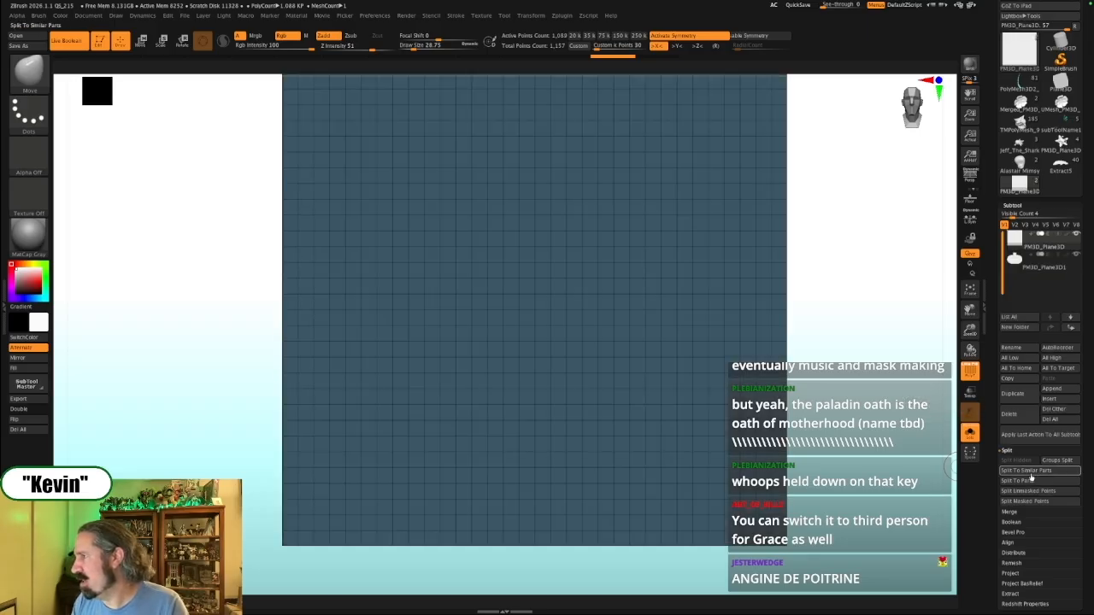
pyautogui.click(1029, 493)
pyautogui.click(1032, 272)
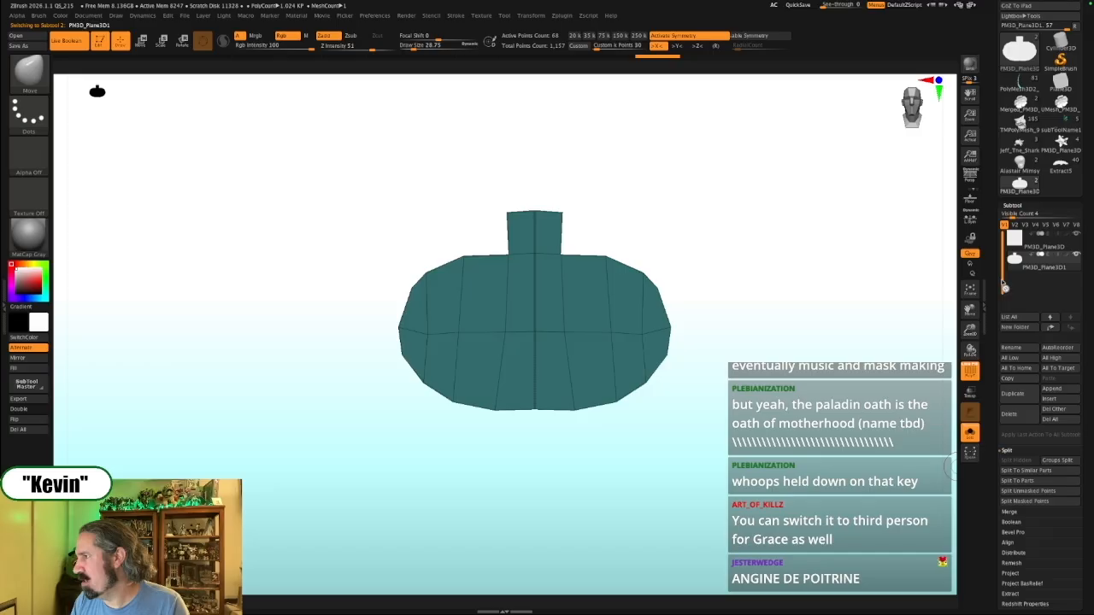
# Isolate the tag's lower edge points with inverted masks and shift them slightly with the Move gizmo to smooth the curve
pyautogui.keyDown('ctrl'); pyautogui.moveTo(494, 412); pyautogui.dragTo(477, 430); pyautogui.keyUp('ctrl')
pyautogui.keyDown('ctrl'); pyautogui.click(552, 501); pyautogui.keyUp('ctrl')
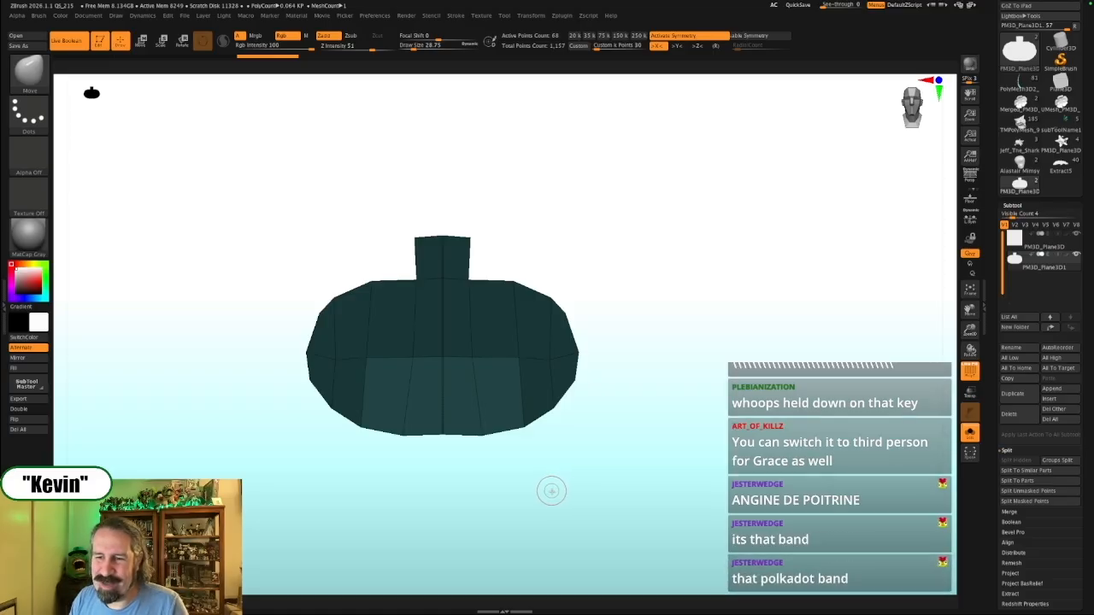
pyautogui.press('w')
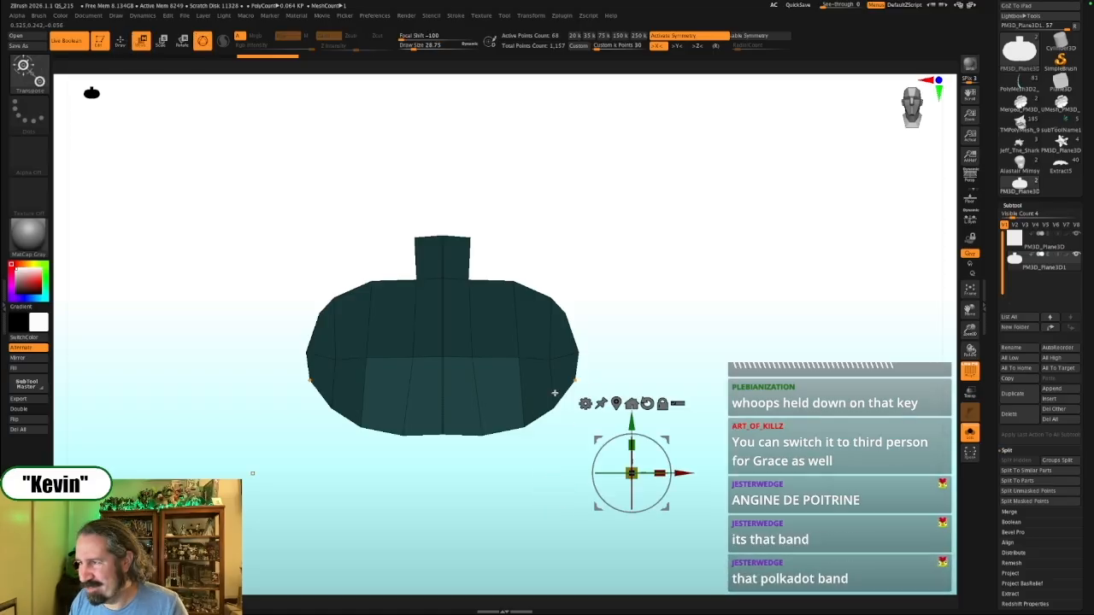
pyautogui.click(552, 351)
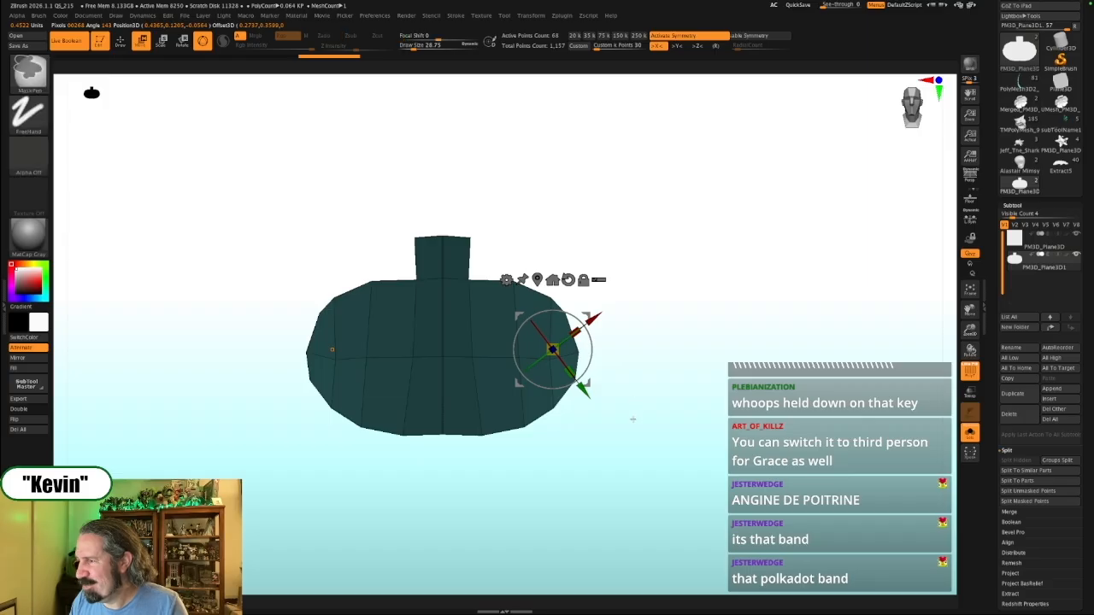
pyautogui.keyDown('ctrl'); pyautogui.click(631, 472); pyautogui.keyUp('ctrl')
pyautogui.moveTo(667, 435); pyautogui.dragTo(662, 434)
pyautogui.keyDown('ctrl'); pyautogui.moveTo(550, 442); pyautogui.dragTo(499, 402); pyautogui.keyUp('ctrl')
pyautogui.keyDown('ctrl'); pyautogui.click(256, 470); pyautogui.keyUp('ctrl')
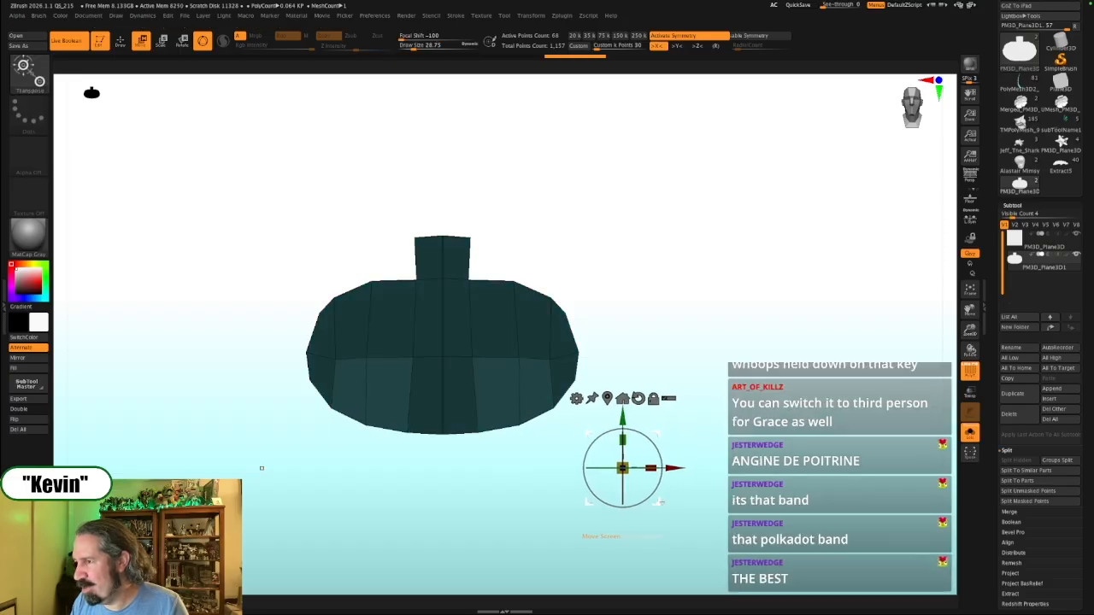
# Clear the mask, isolate the tag's outer side points with an inverted mask, and nudge them with the gizmo
pyautogui.keyDown('ctrl'); pyautogui.moveTo(260, 468); pyautogui.dragTo(261, 468); pyautogui.keyUp('ctrl')
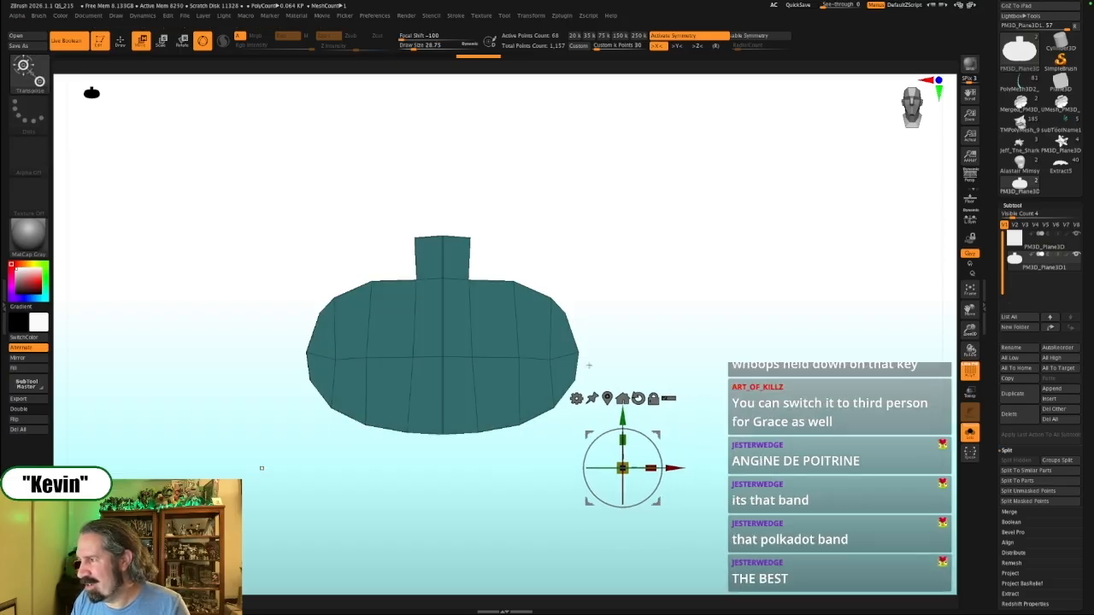
pyautogui.press('ctrl')
pyautogui.keyDown('ctrl'); pyautogui.moveTo(538, 382); pyautogui.dragTo(537, 384); pyautogui.keyUp('ctrl')
pyautogui.keyDown('ctrl'); pyautogui.click(655, 374); pyautogui.keyUp('ctrl')
pyautogui.moveTo(658, 437); pyautogui.dragTo(658, 434)
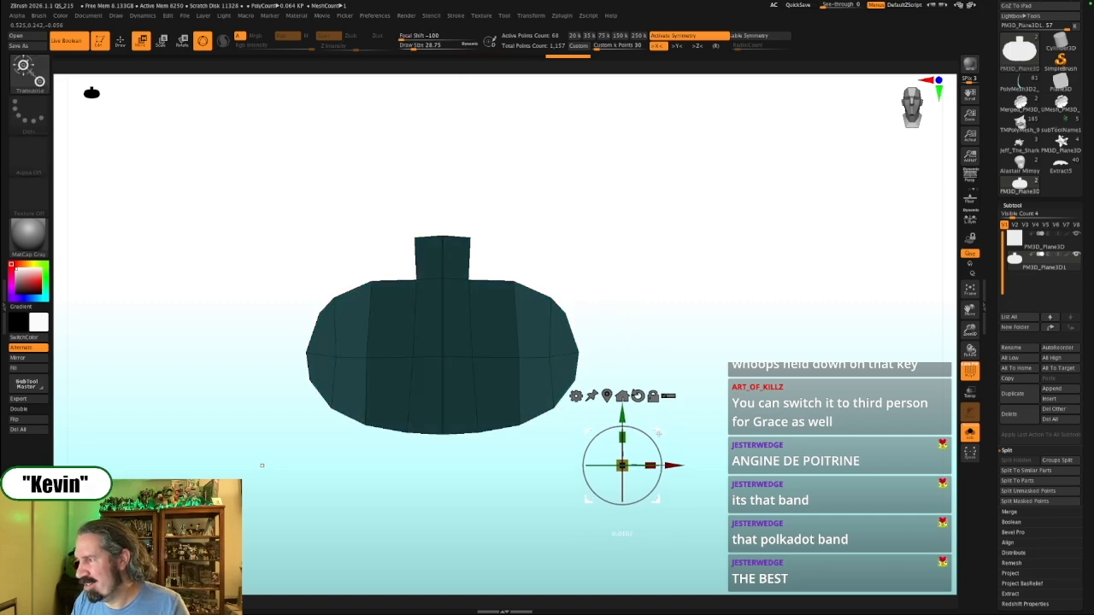
# Isolate the inner shoulder points beside the tag's loop and move them down to slope the upper edge
pyautogui.press('ctrl')
pyautogui.keyDown('ctrl'); pyautogui.moveTo(556, 229); pyautogui.dragTo(531, 315); pyautogui.keyUp('ctrl')
pyautogui.keyDown('ctrl'); pyautogui.click(623, 291); pyautogui.keyUp('ctrl')
pyautogui.hotkey('shift', 'z')
pyautogui.hotkey('shift', 'z')
pyautogui.moveTo(656, 430); pyautogui.dragTo(654, 441)
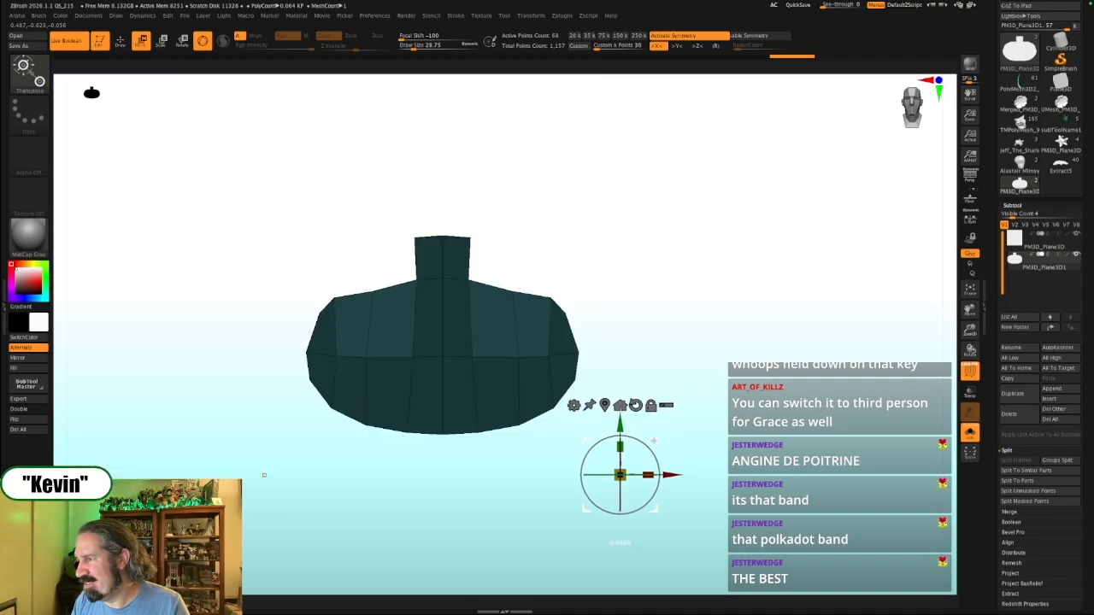
# Isolate the outer shoulder points and lower them so the tag's upper edge continues in a rounded curve
pyautogui.keyDown('ctrl'); pyautogui.click(652, 317); pyautogui.keyUp('ctrl')
pyautogui.keyDown('ctrl'); pyautogui.moveTo(621, 278); pyautogui.dragTo(533, 330); pyautogui.keyUp('ctrl')
pyautogui.keyDown('ctrl'); pyautogui.click(627, 328); pyautogui.keyUp('ctrl')
pyautogui.moveTo(654, 440); pyautogui.dragTo(655, 449)
pyautogui.hotkey('ctrl', 'z')
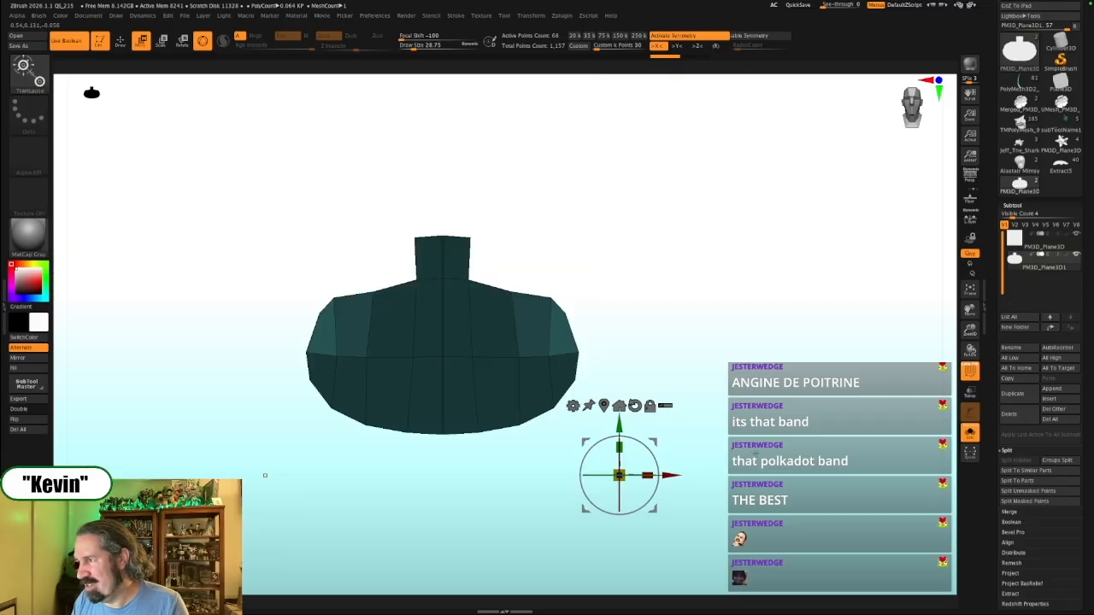
pyautogui.keyDown('ctrl'); pyautogui.click(265, 476); pyautogui.keyUp('ctrl')
pyautogui.hotkey('ctrl', 'shift', 'z')
pyautogui.hotkey('ctrl', 'shift', 'z')
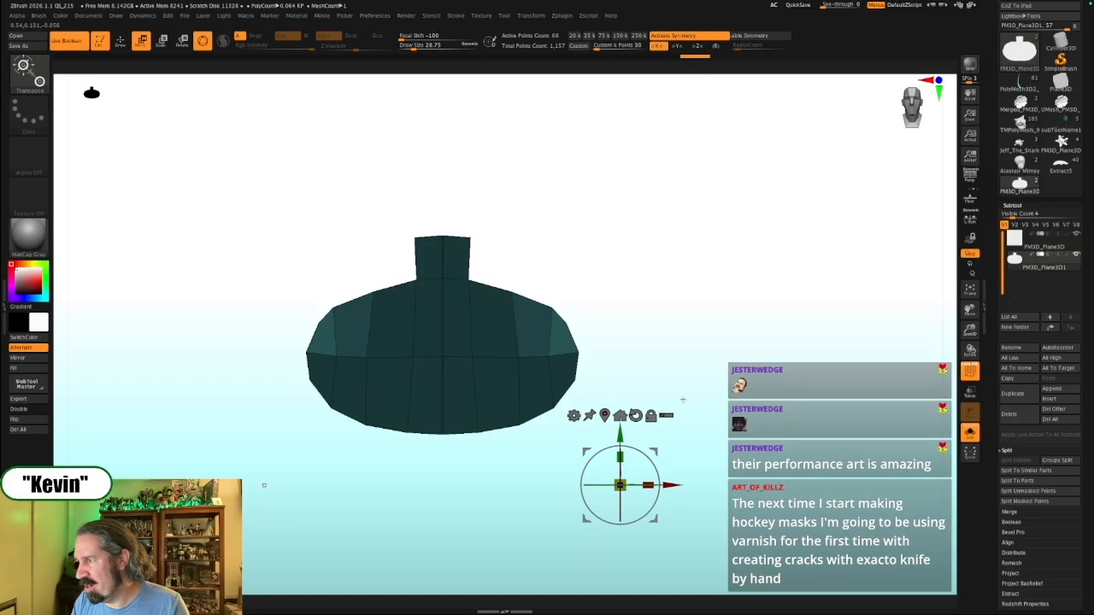
# Isolate the tag's lower side and lower edge points in turn and shift them with the gizmo to round the bottom
pyautogui.keyDown('ctrl'); pyautogui.click(745, 466); pyautogui.keyUp('ctrl')
pyautogui.keyDown('ctrl'); pyautogui.moveTo(748, 467); pyautogui.dragTo(504, 371); pyautogui.keyUp('ctrl')
pyautogui.moveTo(620, 435); pyautogui.dragTo(621, 438)
pyautogui.click(970, 434)
pyautogui.hotkey('alt', 's')
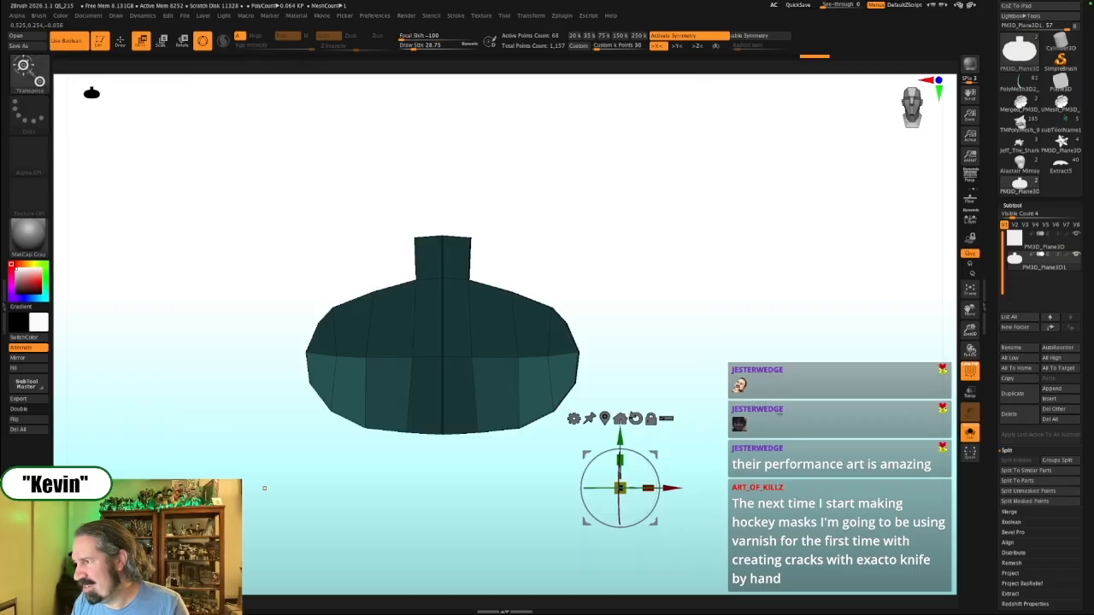
pyautogui.keyDown('ctrl'); pyautogui.moveTo(539, 512); pyautogui.dragTo(500, 402); pyautogui.keyUp('ctrl')
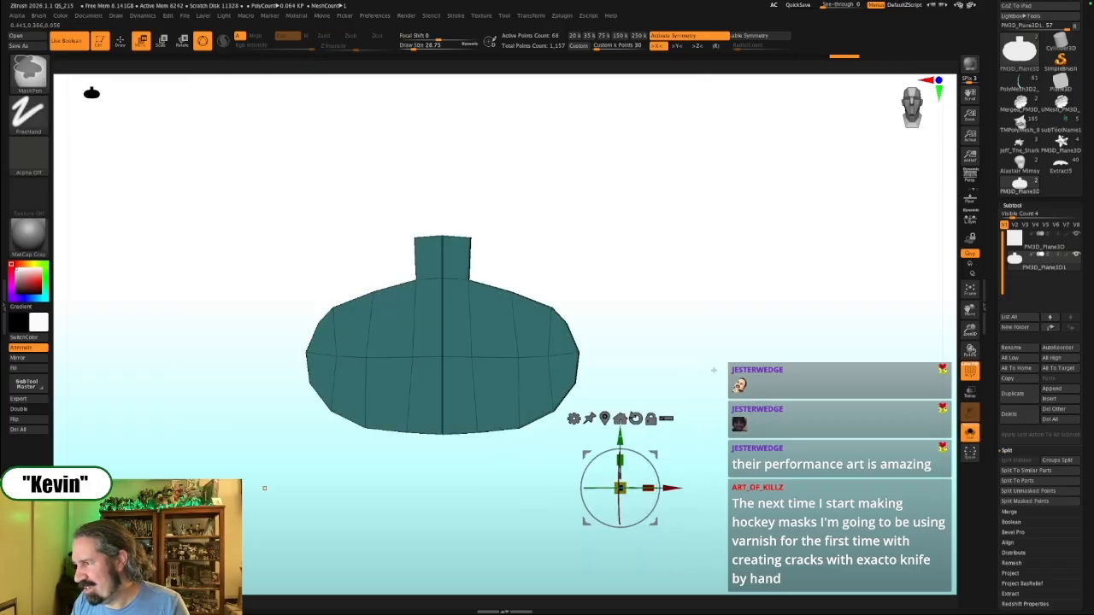
pyautogui.keyDown('ctrl'); pyautogui.click(714, 396); pyautogui.keyUp('ctrl')
pyautogui.moveTo(621, 438); pyautogui.dragTo(650, 464)
# Turn off solo view, show the shark reference image, and move and enlarge it towards the tag mesh
pyautogui.hotkey('alt', 's')
pyautogui.hotkey('shift', 'z')
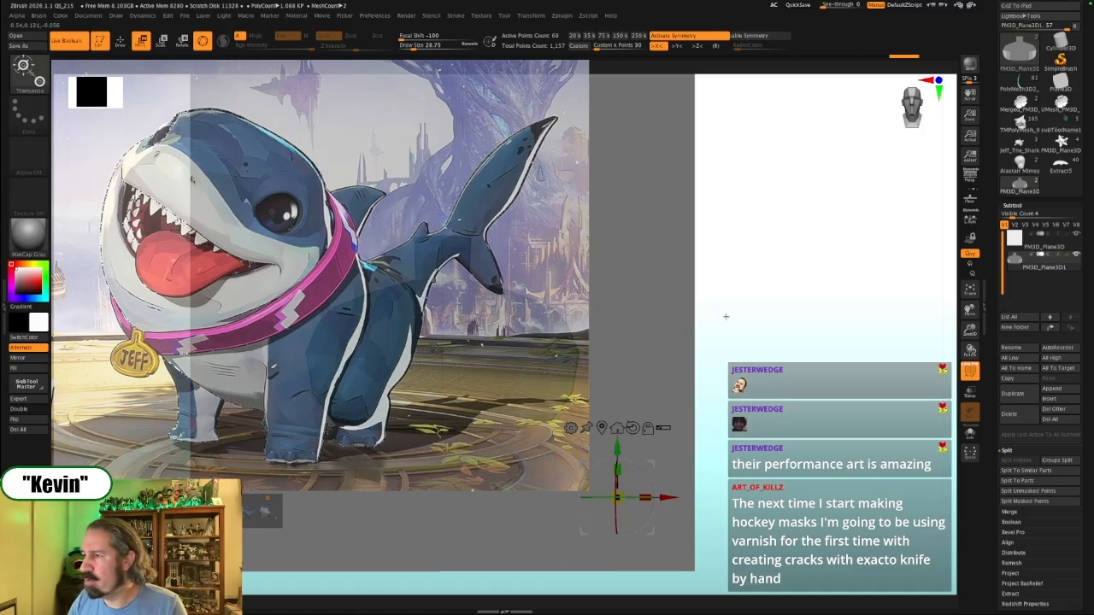
pyautogui.hotkey('shift', 'z')
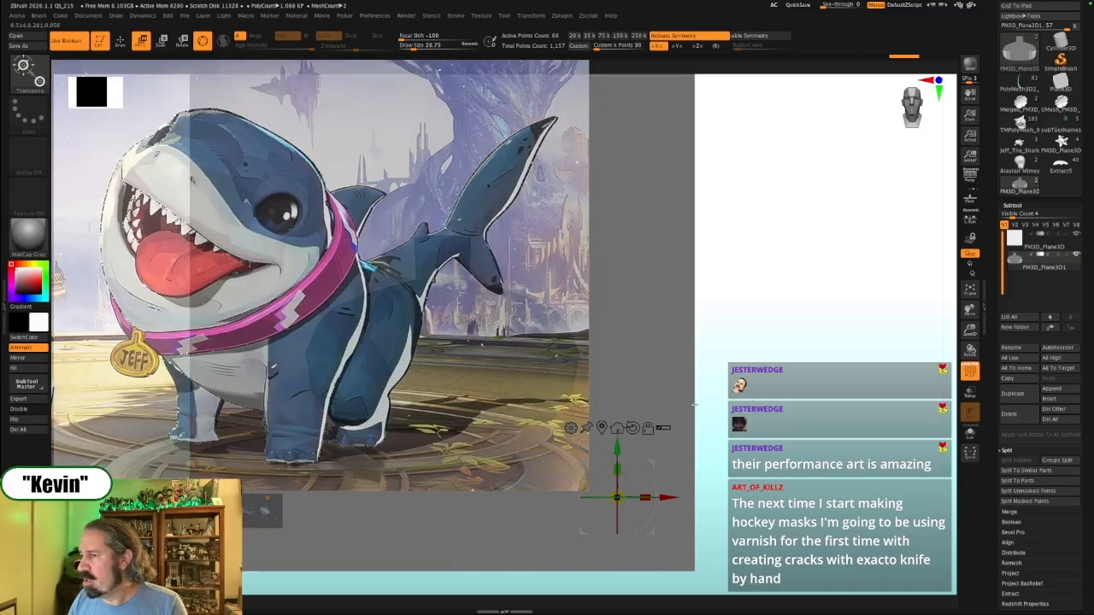
pyautogui.hotkey('shift', 'z')
pyautogui.moveTo(209, 339); pyautogui.dragTo(485, 353)
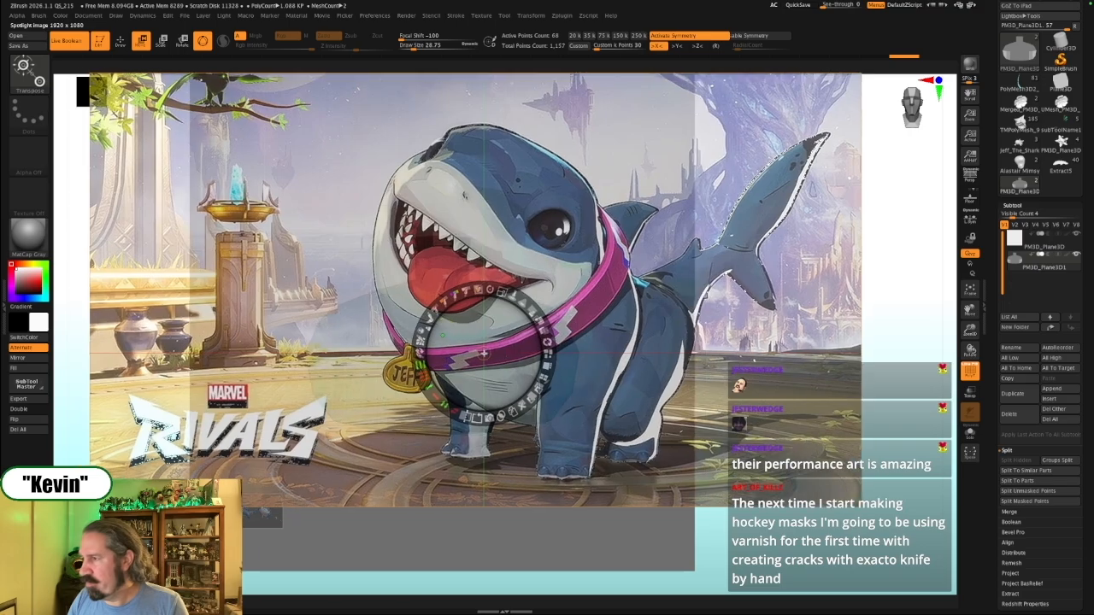
pyautogui.moveTo(503, 289); pyautogui.dragTo(551, 339)
# Make the reference translucent, then scale, rotate and position it so its JEFF tag lies over the mesh
pyautogui.moveTo(486, 362); pyautogui.dragTo(650, 334)
pyautogui.moveTo(688, 281); pyautogui.dragTo(647, 251)
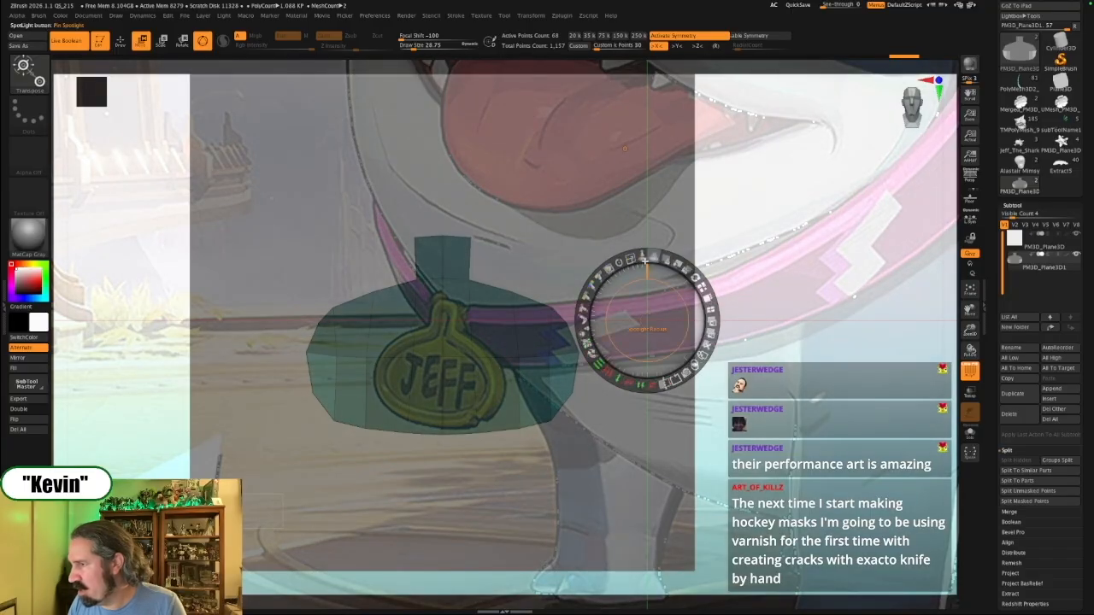
pyautogui.moveTo(665, 259)
pyautogui.mouseDown()
pyautogui.moveTo(647, 254)
pyautogui.moveTo(667, 259)
pyautogui.mouseUp()
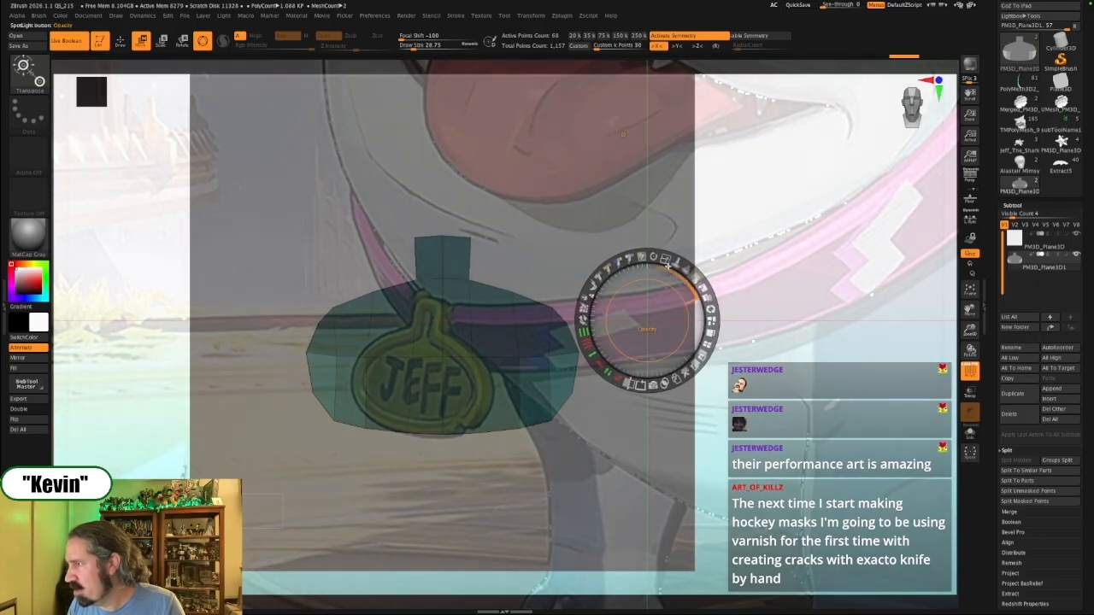
pyautogui.click(444, 363)
pyautogui.moveTo(452, 295); pyautogui.dragTo(513, 305)
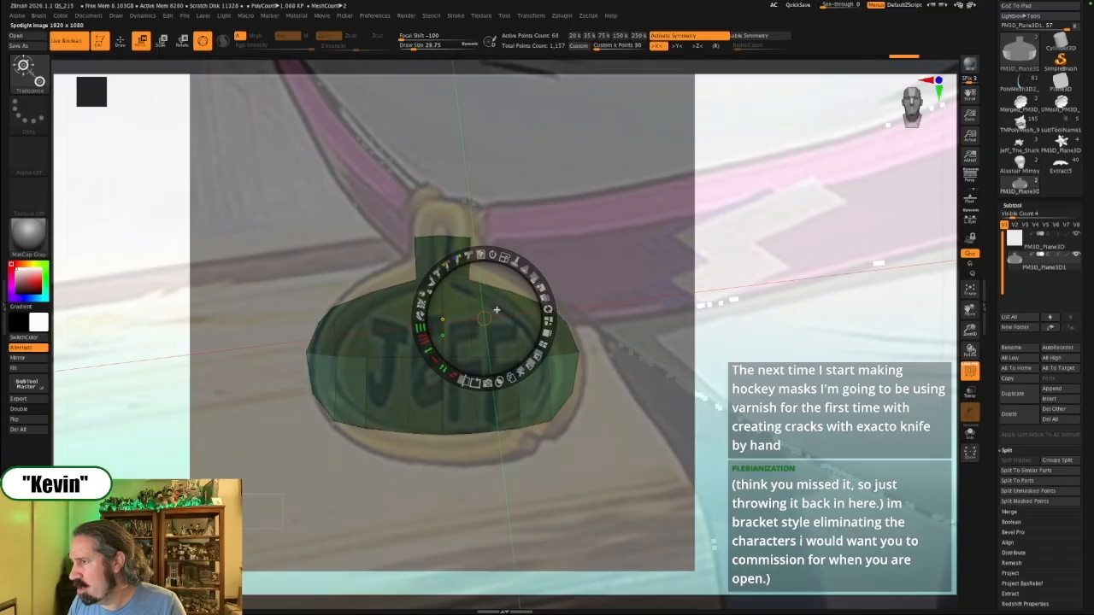
pyautogui.press('z')
# Isolate the side points of the tag's upper loop with an inverted mask and move them inward to narrow it
pyautogui.moveTo(692, 337)
pyautogui.keyDown('alt'); pyautogui.mouseDown()
pyautogui.moveTo(718, 353)
pyautogui.moveTo(712, 361)
pyautogui.moveTo(726, 351)
pyautogui.moveTo(710, 335)
pyautogui.mouseUp(); pyautogui.keyUp('alt')
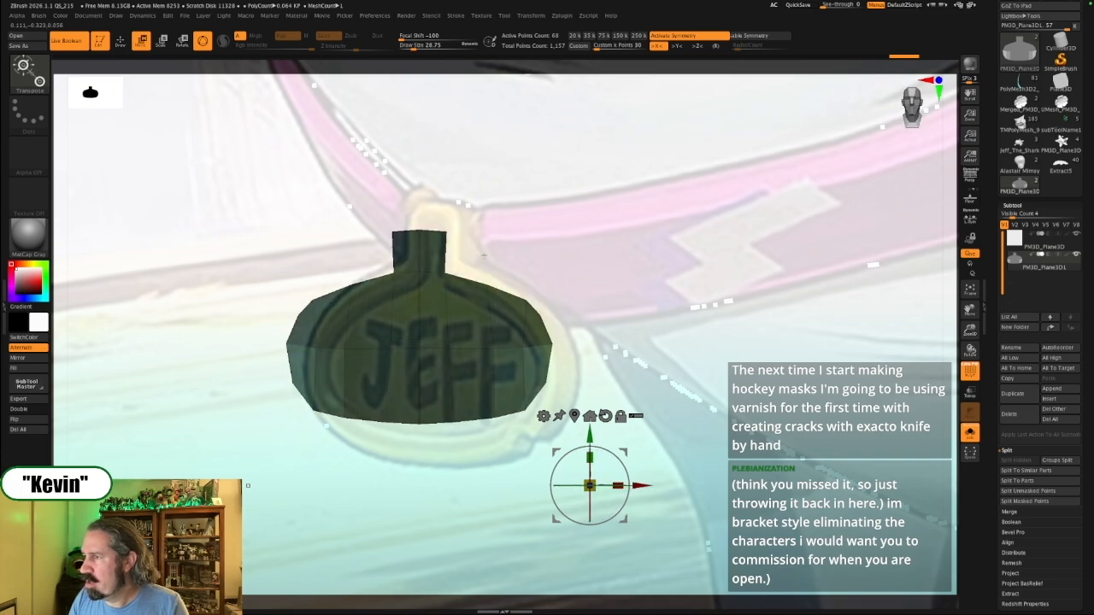
pyautogui.keyDown('ctrl'); pyautogui.moveTo(523, 239); pyautogui.dragTo(480, 223); pyautogui.keyUp('ctrl')
pyautogui.moveTo(473, 184)
pyautogui.keyDown('ctrl'); pyautogui.mouseDown()
pyautogui.moveTo(429, 289)
pyautogui.moveTo(419, 289)
pyautogui.mouseUp(); pyautogui.keyUp('ctrl')
pyautogui.hotkey('ctrl', 'z')
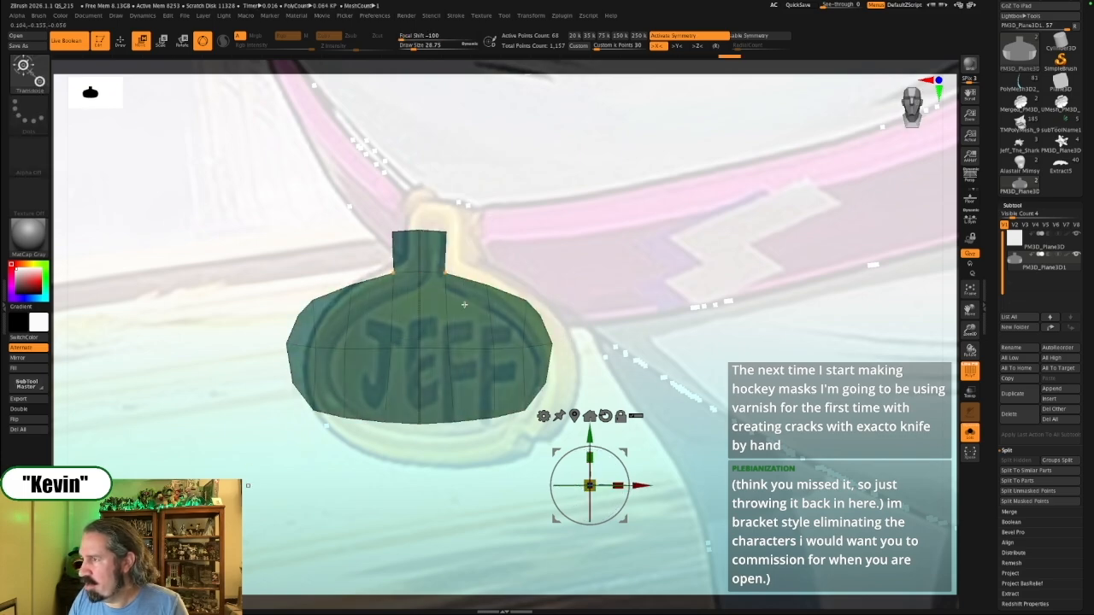
pyautogui.hotkey('ctrl', 'i')
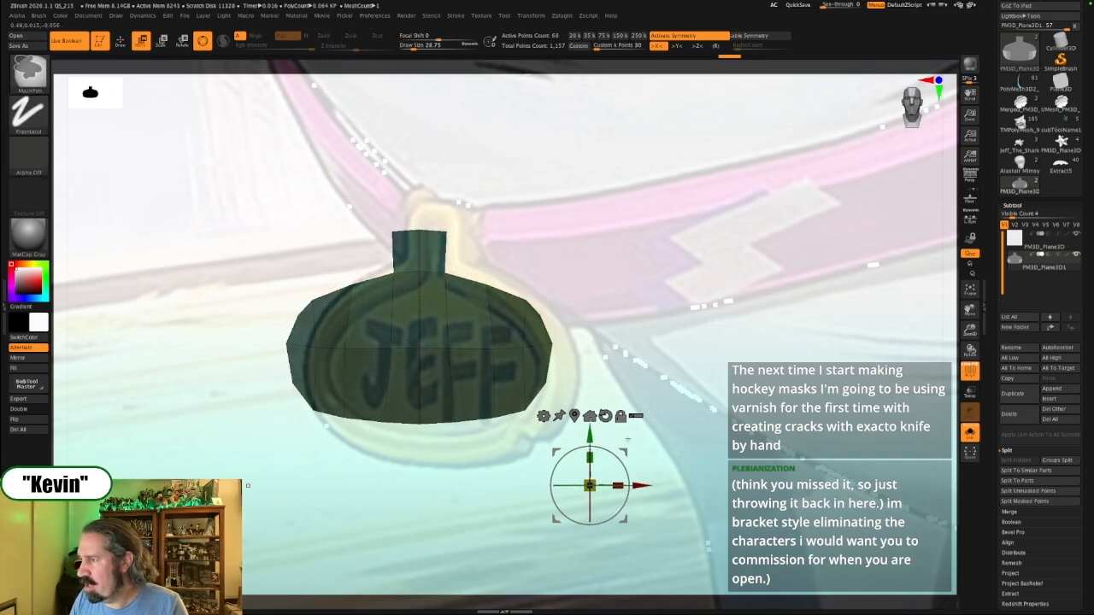
pyautogui.moveTo(647, 485); pyautogui.dragTo(636, 486)
pyautogui.moveTo(732, 345); pyautogui.dragTo(662, 317)
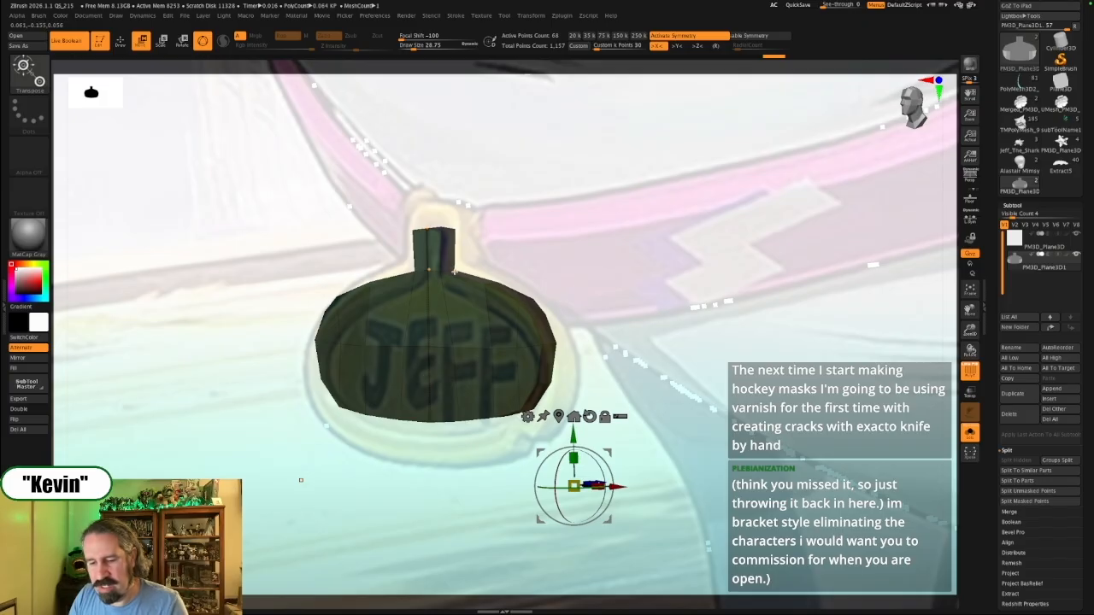
# Isolate the loop's top points, adjust their height with the gizmo, and clear the mask
pyautogui.keyDown('shift'); pyautogui.moveTo(466, 256); pyautogui.dragTo(467, 245); pyautogui.keyUp('shift')
pyautogui.keyDown('ctrl'); pyautogui.moveTo(476, 199); pyautogui.dragTo(423, 252); pyautogui.keyUp('ctrl')
pyautogui.moveTo(574, 434); pyautogui.dragTo(574, 437)
pyautogui.moveTo(629, 317); pyautogui.dragTo(641, 314)
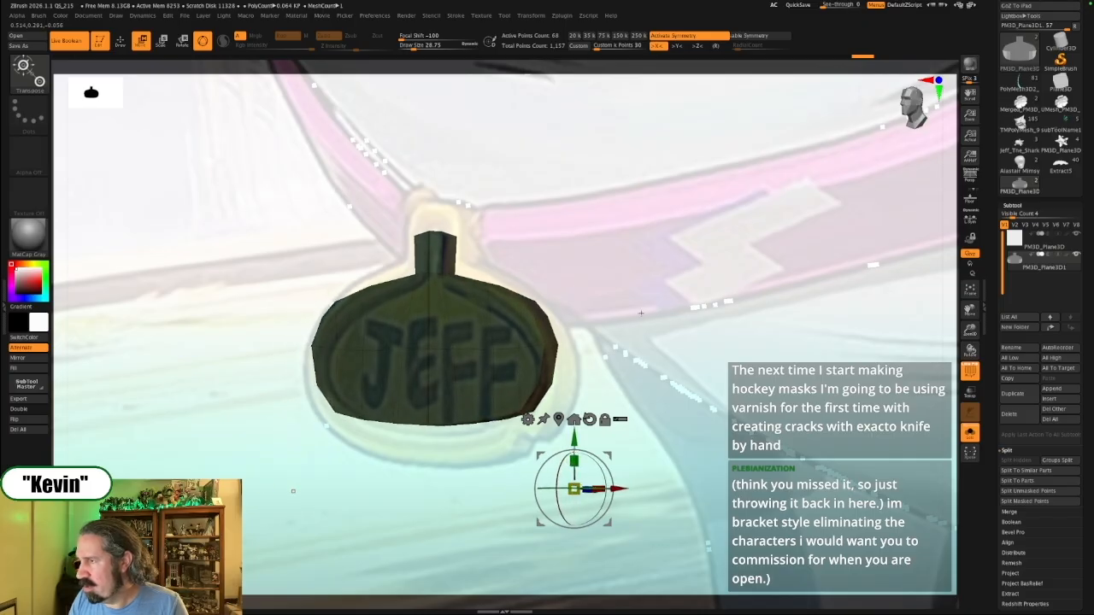
pyautogui.keyDown('ctrl'); pyautogui.click(639, 312); pyautogui.keyUp('ctrl')
pyautogui.keyDown('ctrl'); pyautogui.moveTo(511, 228); pyautogui.dragTo(467, 308); pyautogui.keyUp('ctrl')
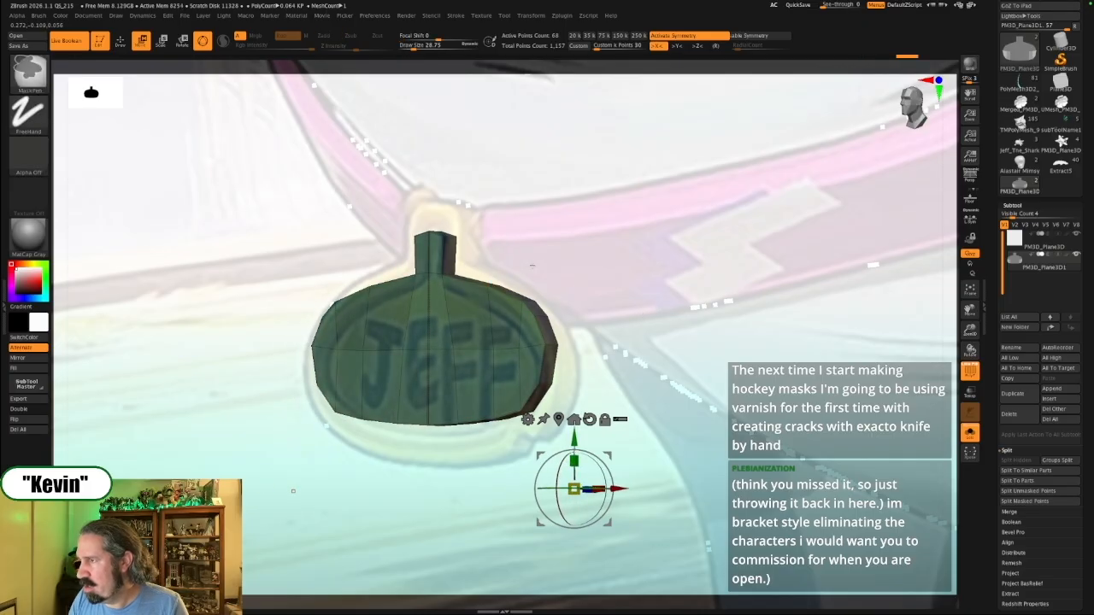
pyautogui.keyDown('alt'); pyautogui.moveTo(524, 267); pyautogui.dragTo(525, 263); pyautogui.keyUp('alt')
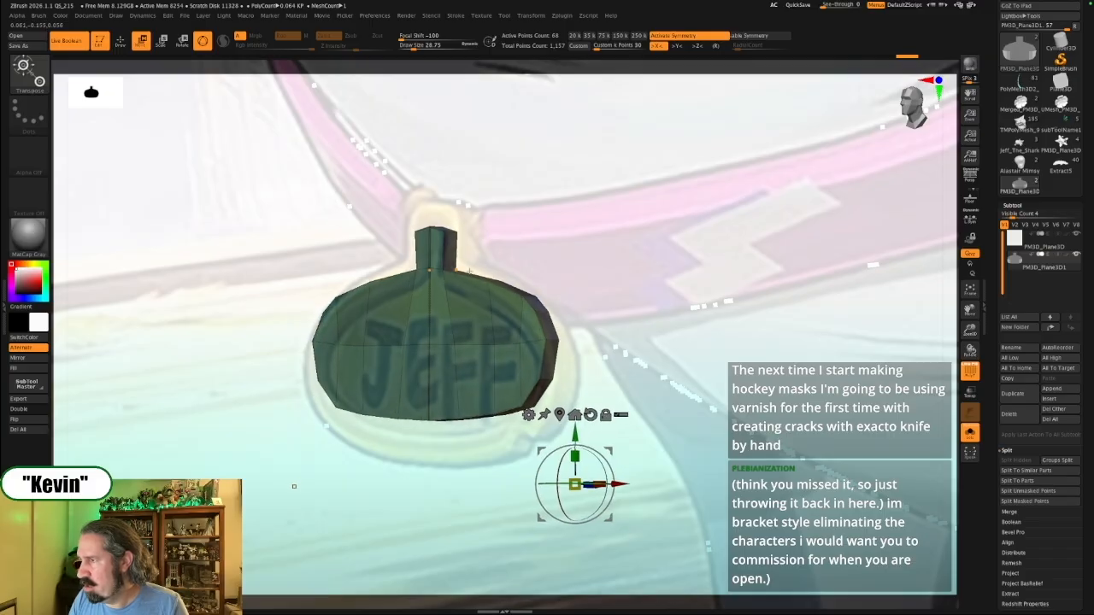
# Narrow the tag's oval body, shift it lower over the reference's JEFF plate, and position the gizmo at the loop
pyautogui.click(418, 337)
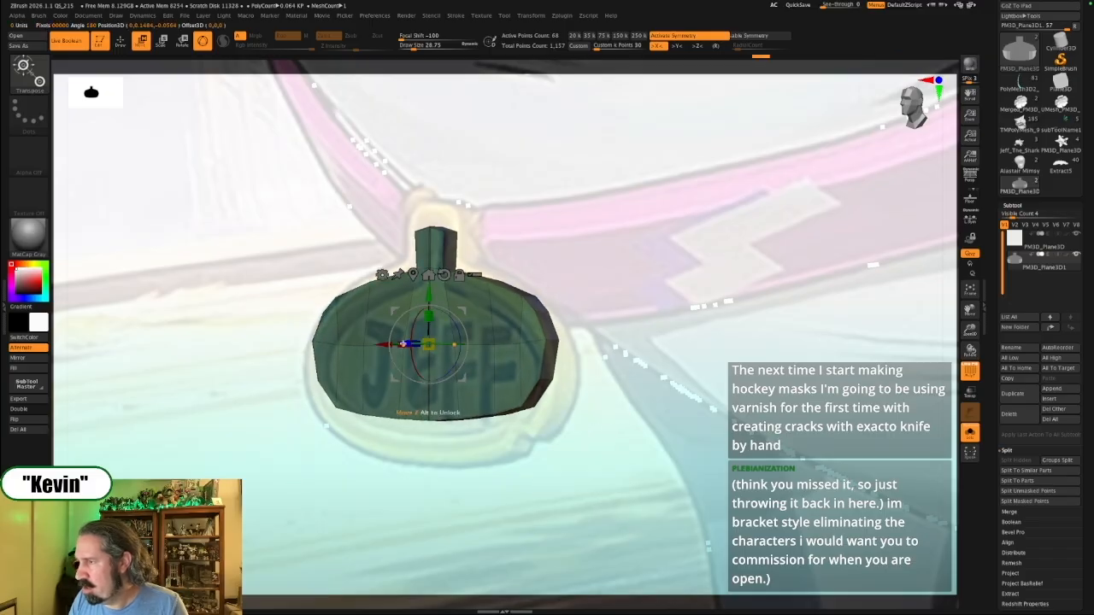
pyautogui.moveTo(403, 348); pyautogui.dragTo(408, 348)
pyautogui.moveTo(429, 296)
pyautogui.keyDown('alt'); pyautogui.mouseDown()
pyautogui.moveTo(429, 178)
pyautogui.moveTo(429, 190)
pyautogui.mouseUp(); pyautogui.keyUp('alt')
pyautogui.hotkey('ctrl', 'z')
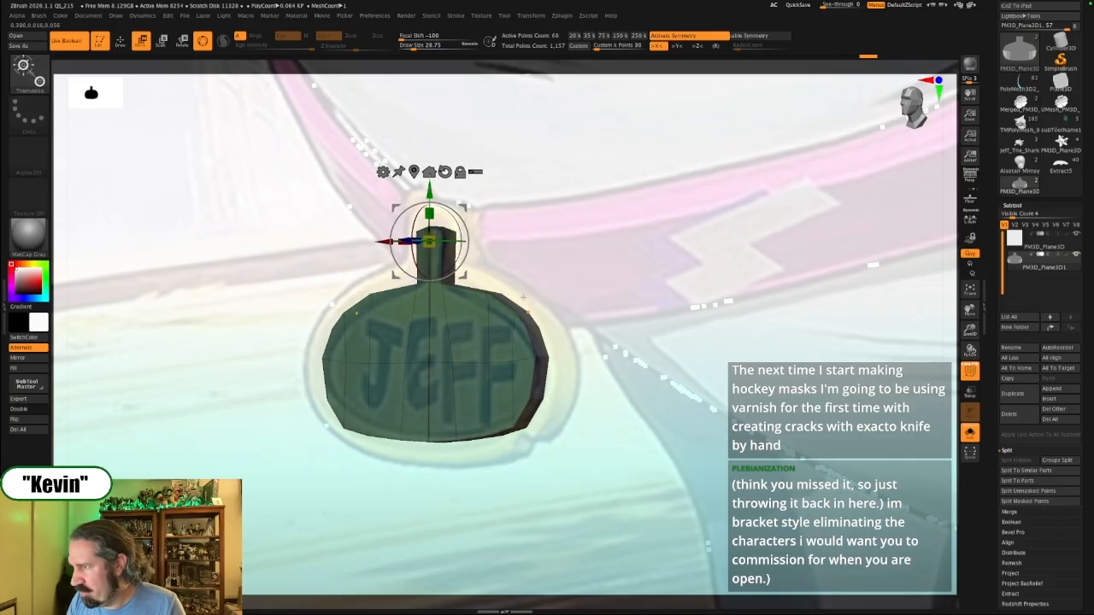
# Isolate the upper points beside the loop's base with an inverted mask and lower them to slope the tag's shoulders
pyautogui.moveTo(540, 241)
pyautogui.keyDown('ctrl'); pyautogui.mouseDown()
pyautogui.moveTo(516, 304)
pyautogui.moveTo(481, 305)
pyautogui.mouseUp(); pyautogui.keyUp('ctrl')
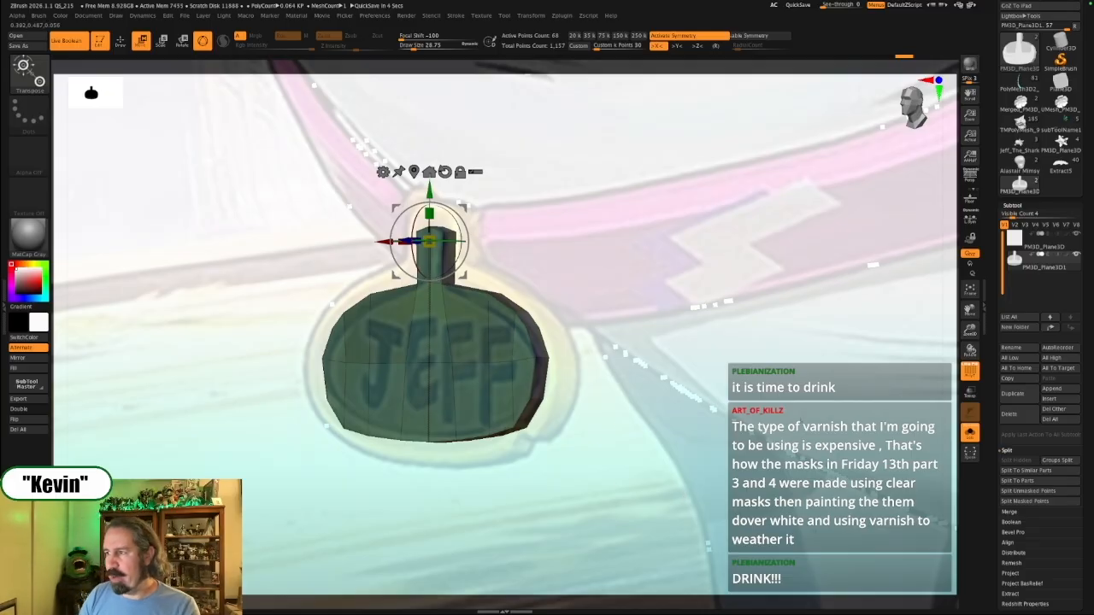
pyautogui.keyDown('ctrl'); pyautogui.click(501, 267); pyautogui.keyUp('ctrl')
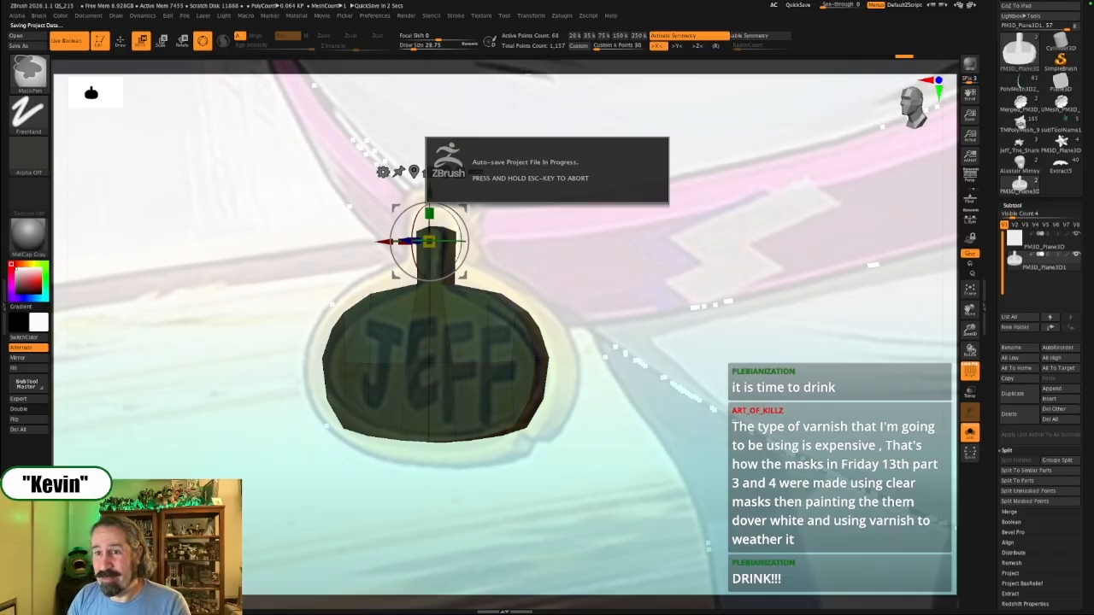
pyautogui.keyDown('ctrl'); pyautogui.moveTo(510, 278); pyautogui.dragTo(396, 304); pyautogui.keyUp('ctrl')
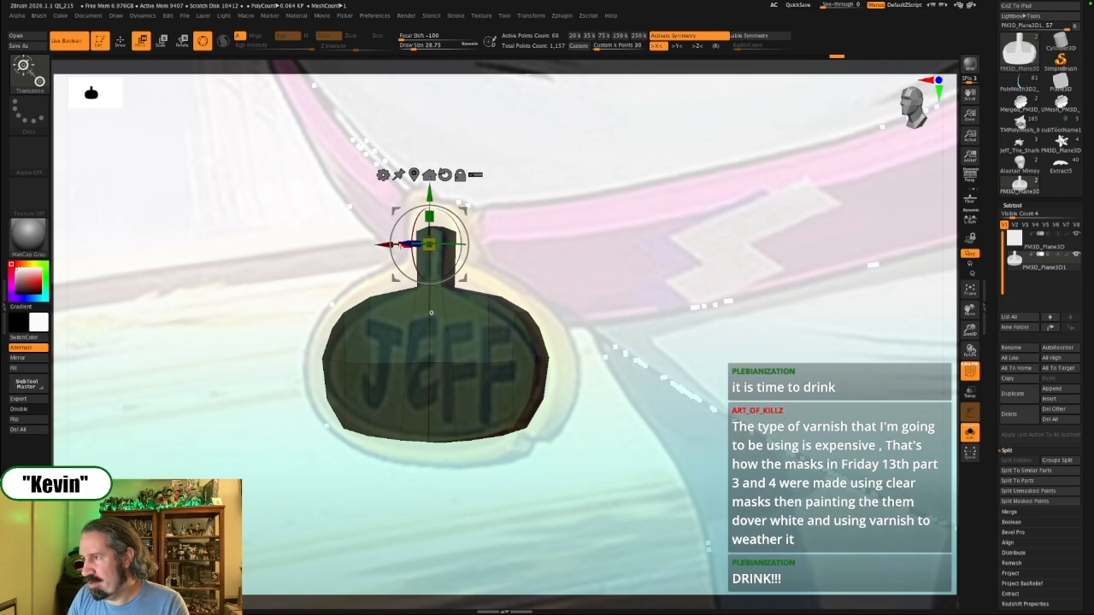
pyautogui.press('ctrl')
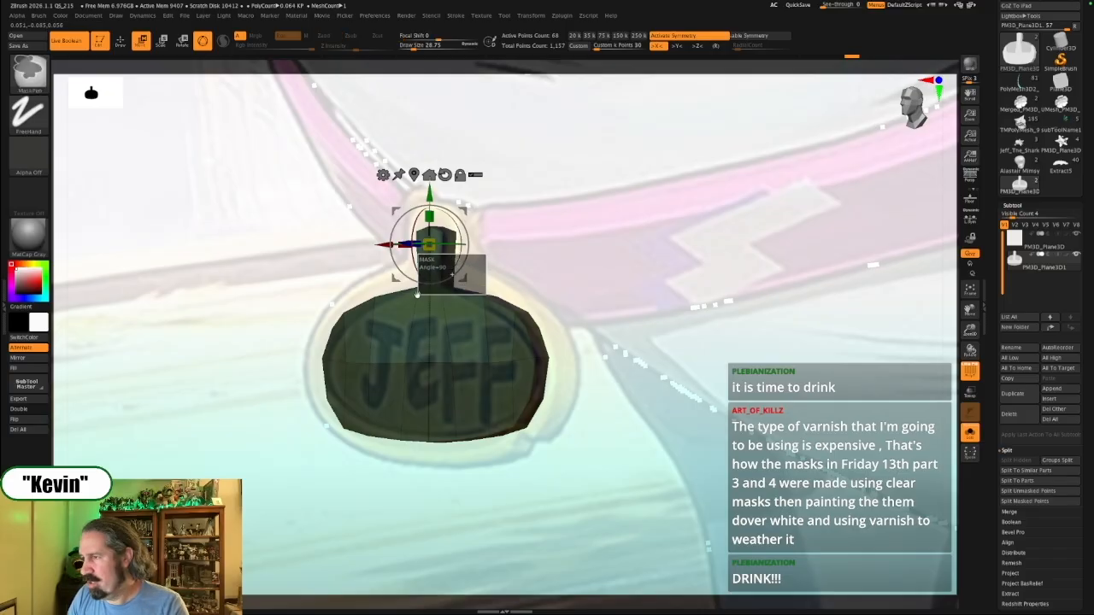
pyautogui.moveTo(429, 205); pyautogui.dragTo(429, 220)
pyautogui.press('ctrl')
# Isolate the tag's lower side points, raise them to round the bottom outline, and clear the mask
pyautogui.moveTo(599, 241)
pyautogui.keyDown('ctrl'); pyautogui.mouseDown()
pyautogui.moveTo(567, 379)
pyautogui.moveTo(501, 464)
pyautogui.mouseUp(); pyautogui.keyUp('ctrl')
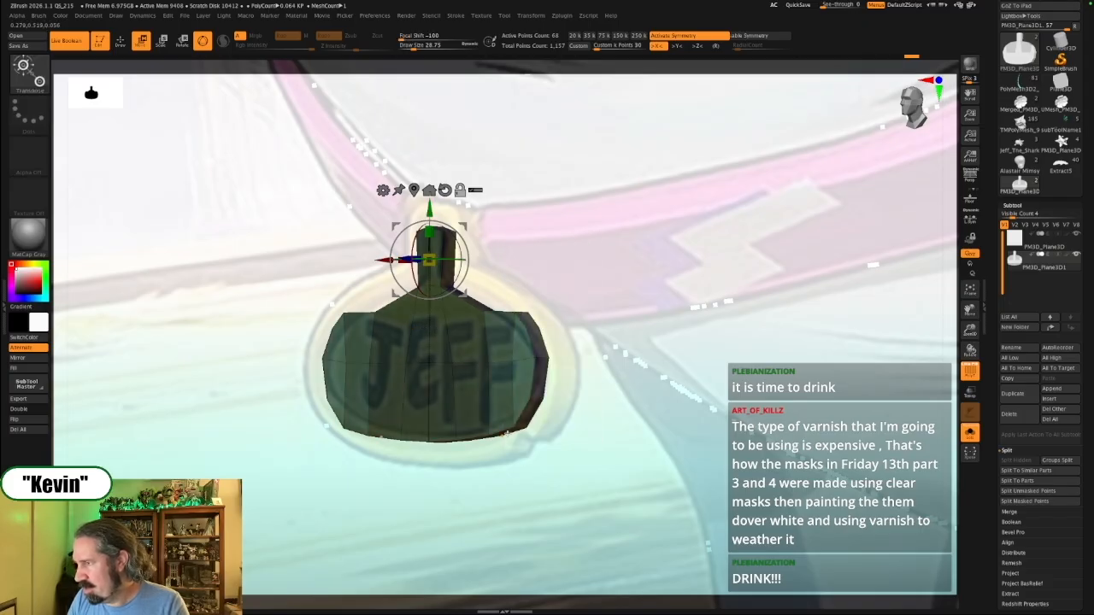
pyautogui.click(511, 429)
pyautogui.moveTo(513, 399); pyautogui.dragTo(511, 419)
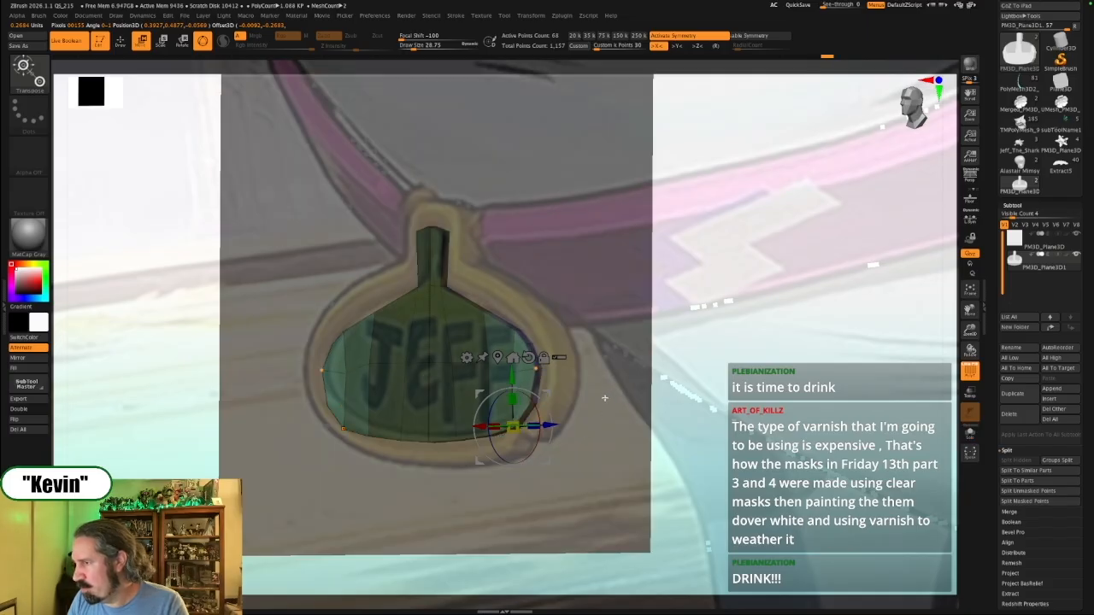
pyautogui.moveTo(587, 465); pyautogui.dragTo(507, 417)
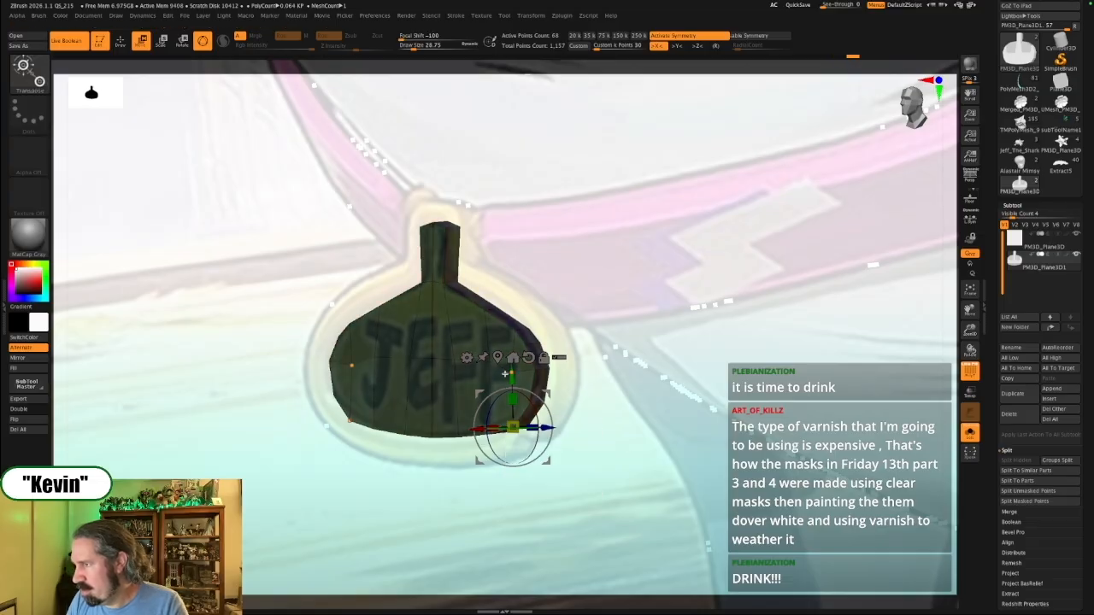
pyautogui.moveTo(615, 493)
pyautogui.keyDown('ctrl'); pyautogui.mouseDown()
pyautogui.moveTo(505, 420)
pyautogui.moveTo(487, 420)
pyautogui.moveTo(480, 364)
pyautogui.mouseUp(); pyautogui.keyUp('ctrl')
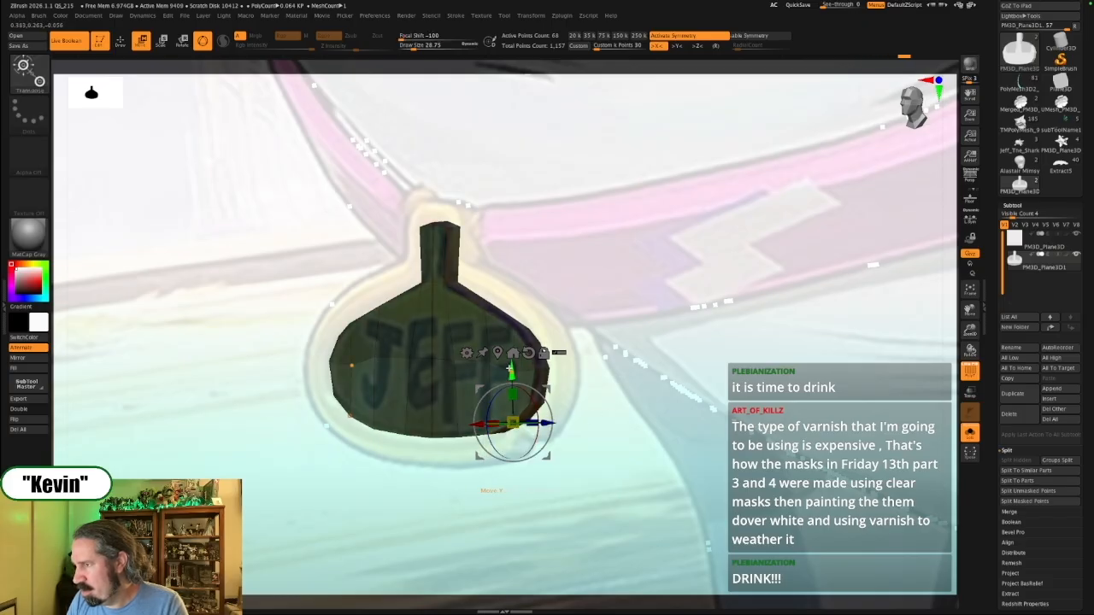
pyautogui.keyDown('ctrl'); pyautogui.click(650, 301); pyautogui.keyUp('ctrl')
pyautogui.moveTo(650, 301); pyautogui.dragTo(574, 292)
# Mask the outline points along the tag's upper sides, nudge them to even out the curve, and clear the mask
pyautogui.moveTo(501, 257)
pyautogui.keyDown('ctrl'); pyautogui.mouseDown()
pyautogui.moveTo(486, 330)
pyautogui.moveTo(471, 327)
pyautogui.mouseUp(); pyautogui.keyUp('ctrl')
pyautogui.keyDown('ctrl'); pyautogui.click(505, 305); pyautogui.keyUp('ctrl')
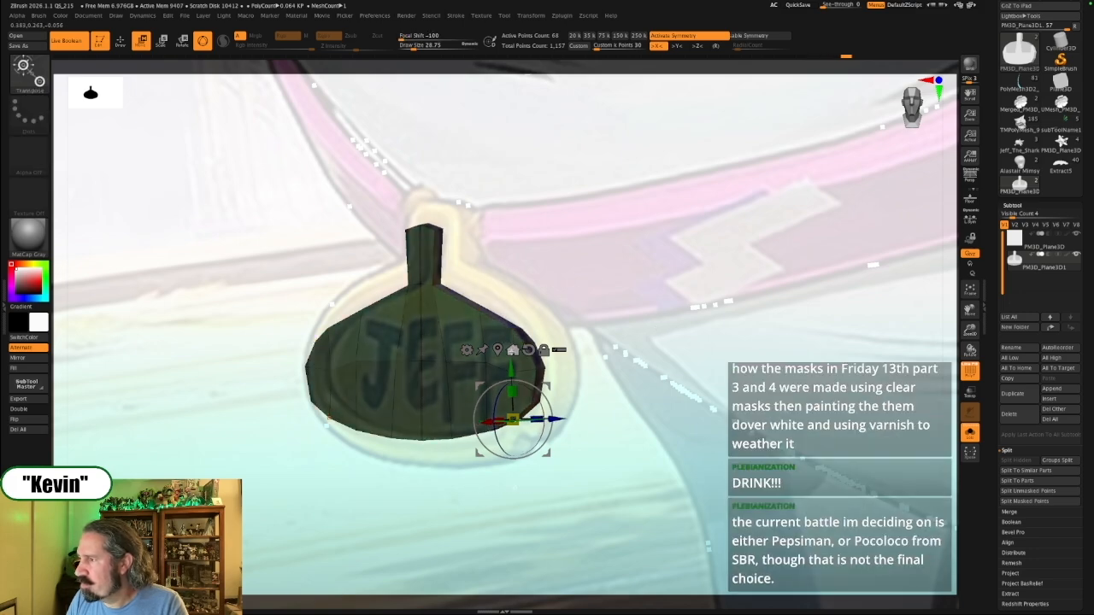
pyautogui.click(513, 350)
pyautogui.hotkey('ctrl', 'z')
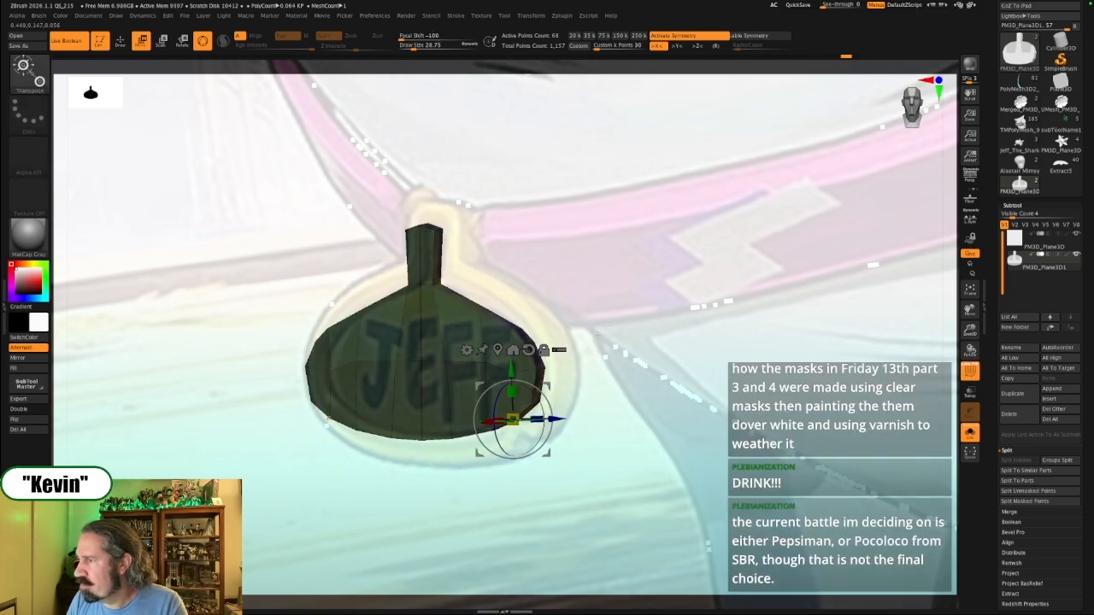
pyautogui.moveTo(509, 372); pyautogui.dragTo(509, 368)
pyautogui.moveTo(552, 306)
pyautogui.keyDown('ctrl'); pyautogui.mouseDown()
pyautogui.moveTo(507, 336)
pyautogui.moveTo(510, 367)
pyautogui.mouseUp(); pyautogui.keyUp('ctrl')
pyautogui.keyDown('ctrl'); pyautogui.moveTo(549, 291); pyautogui.dragTo(515, 342); pyautogui.keyUp('ctrl')
pyautogui.moveTo(596, 307)
pyautogui.keyDown('ctrl'); pyautogui.mouseDown()
pyautogui.moveTo(497, 334)
pyautogui.moveTo(511, 365)
pyautogui.mouseUp(); pyautogui.keyUp('ctrl')
pyautogui.keyDown('ctrl'); pyautogui.click(571, 332); pyautogui.keyUp('ctrl')
pyautogui.keyDown('ctrl'); pyautogui.moveTo(605, 336); pyautogui.dragTo(747, 408); pyautogui.keyUp('ctrl')
# Hide the reference image, switch to the ZModeler brush, and set its polygon action to Extrude with the Polyloop target
pyautogui.hotkey('shift', 'z')
pyautogui.hotkey('shift', 'z')
pyautogui.hotkey('shift', 'z')
pyautogui.press('b')
pyautogui.press('z')
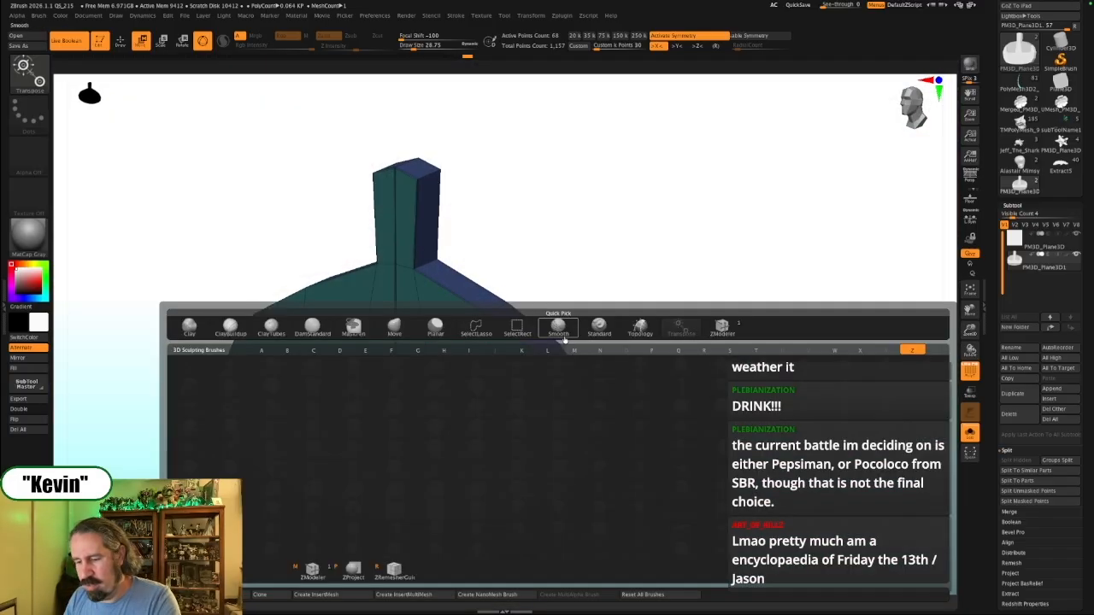
pyautogui.press('m')
pyautogui.moveTo(584, 309); pyautogui.dragTo(531, 333)
pyautogui.press('space')
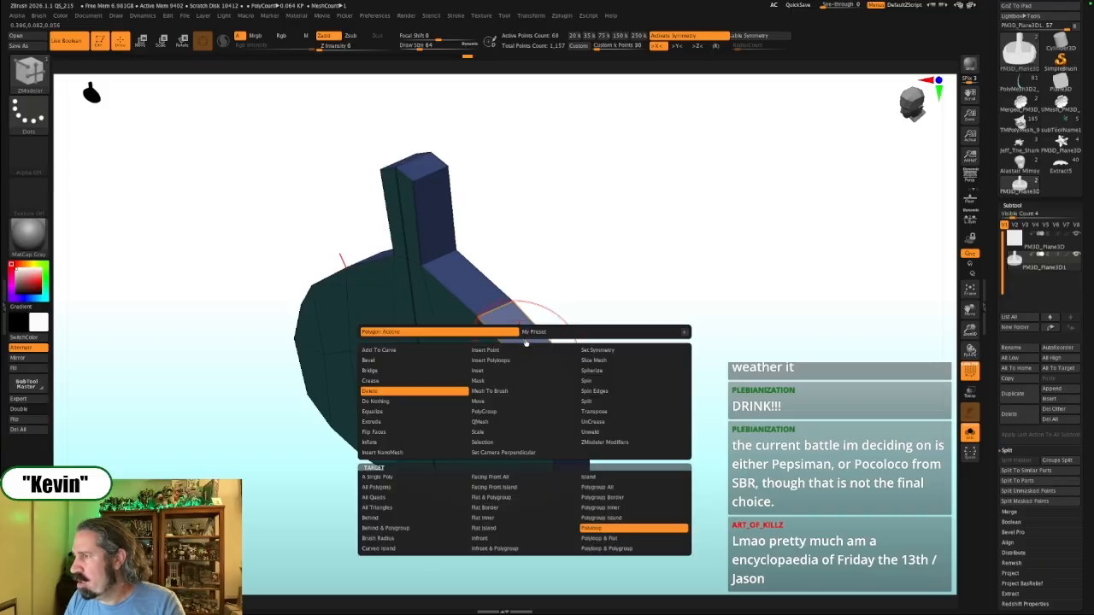
pyautogui.click(412, 425)
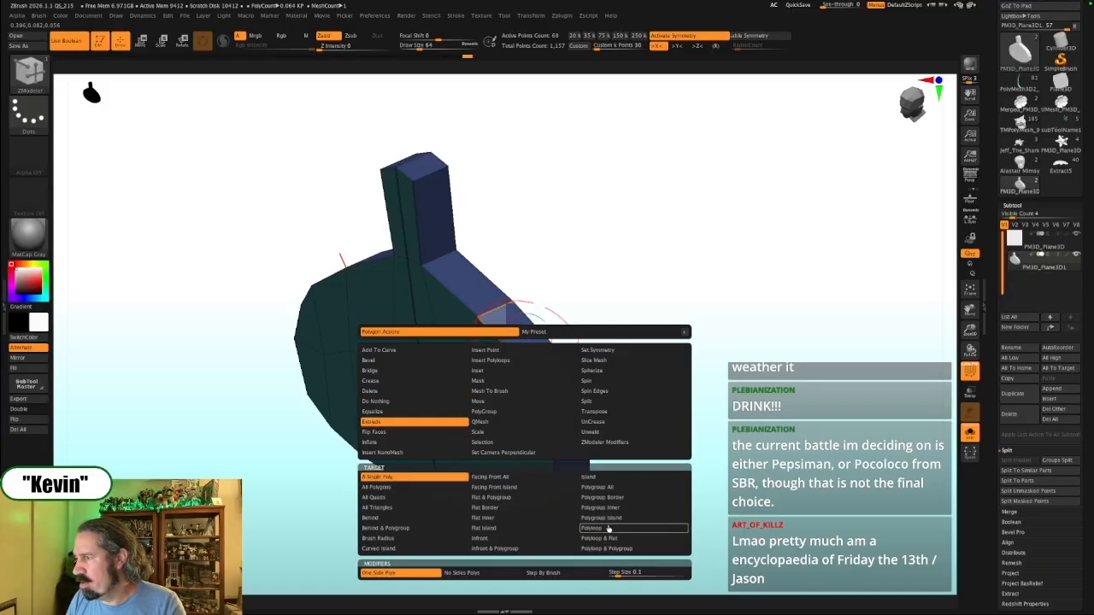
pyautogui.click(608, 529)
# Try to extrude the polyloop along the tag's side band
pyautogui.moveTo(713, 344); pyautogui.dragTo(599, 338)
pyautogui.moveTo(529, 345); pyautogui.dragTo(550, 327)
pyautogui.hotkey('ctrl', 'z')
# Flip the tag mesh's faces and remove the internal centre strip using ZModeler's Delete action on Flat Island
pyautogui.moveTo(619, 313); pyautogui.dragTo(662, 270)
pyautogui.click(29, 419)
pyautogui.press('space')
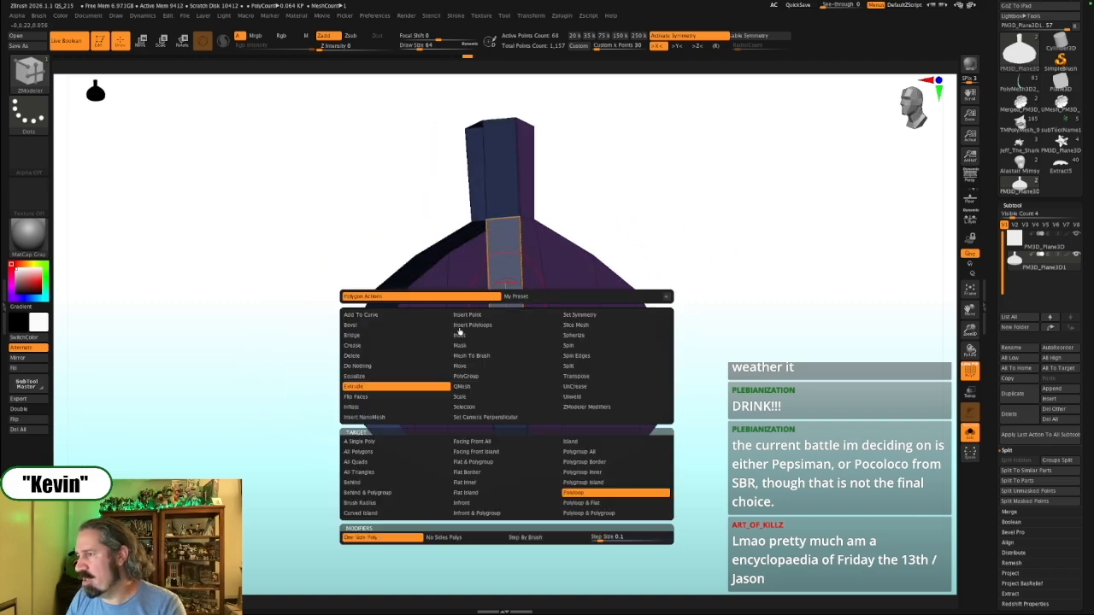
pyautogui.click(364, 357)
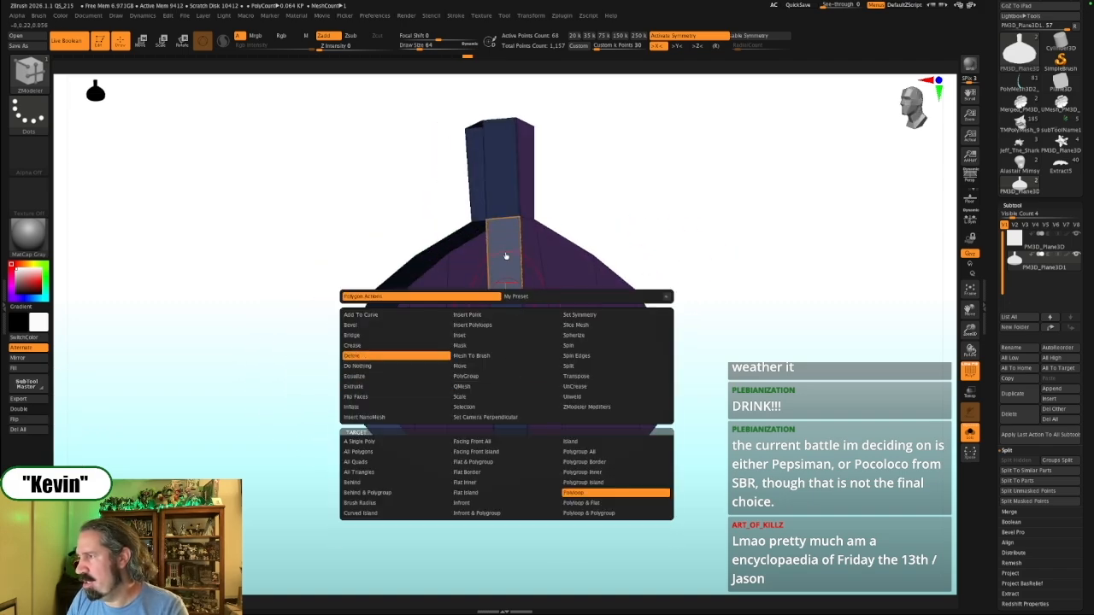
pyautogui.click(475, 496)
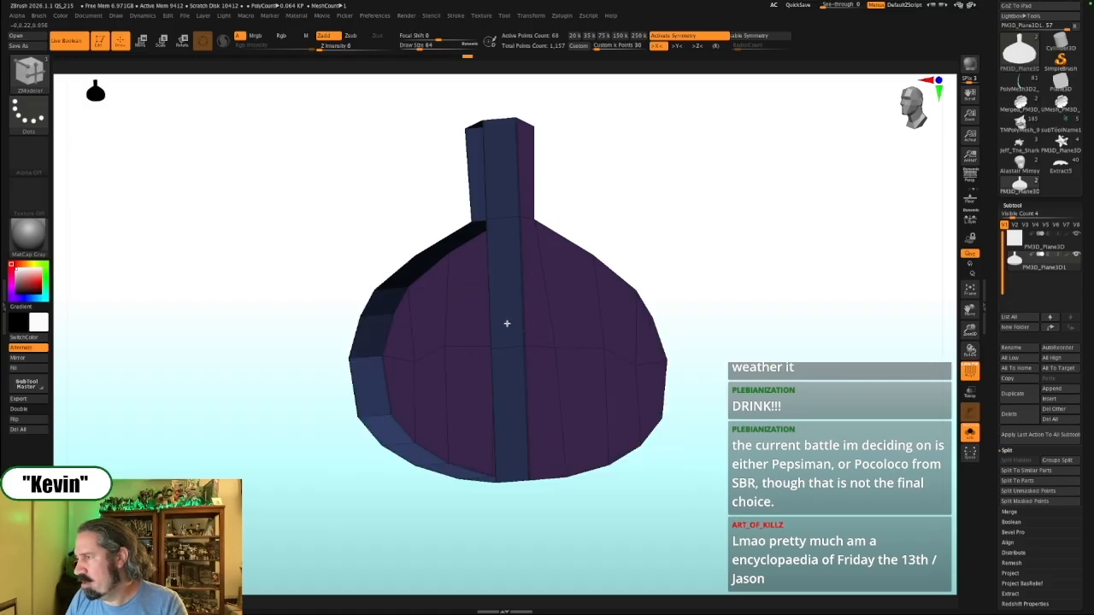
pyautogui.click(507, 306)
pyautogui.moveTo(757, 240); pyautogui.dragTo(833, 307)
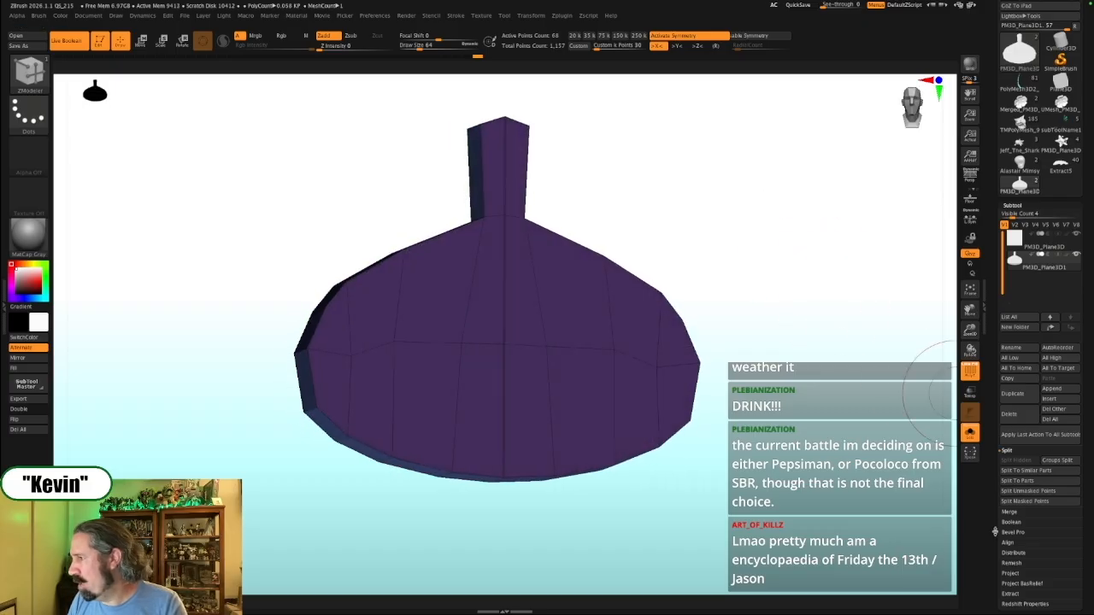
# Weld the tag mesh's points and flip its faces back outward
pyautogui.scroll(-3, 1010, 520)
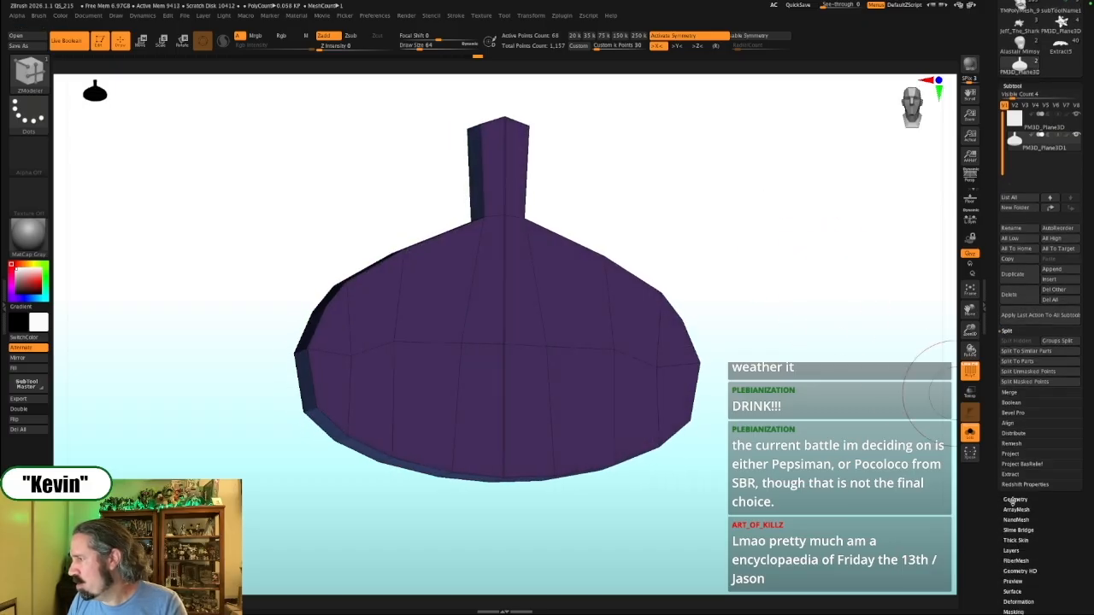
pyautogui.click(1014, 499)
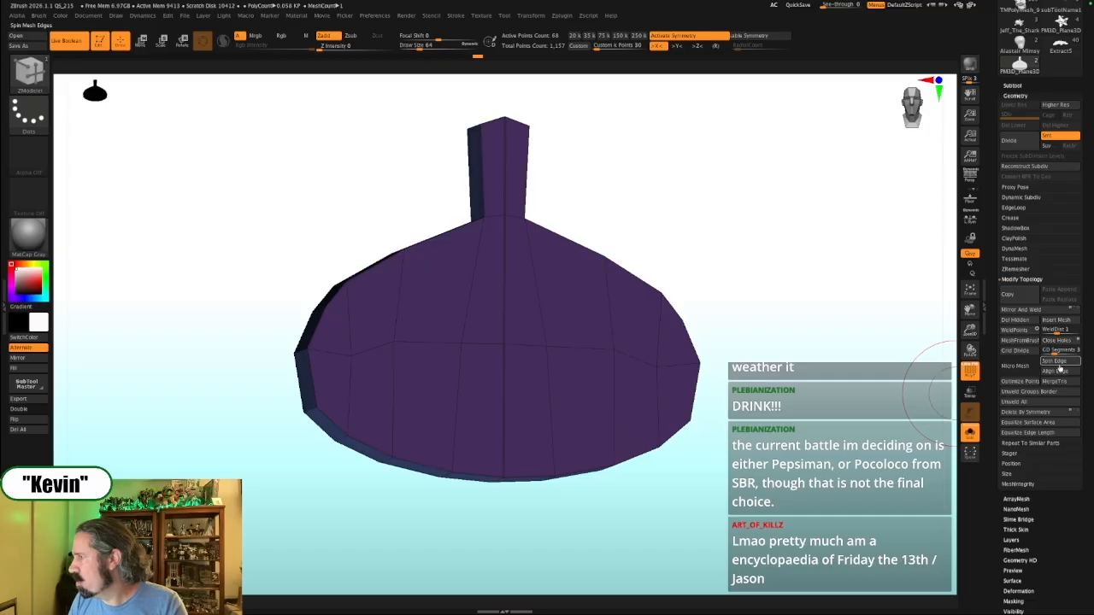
pyautogui.click(1016, 331)
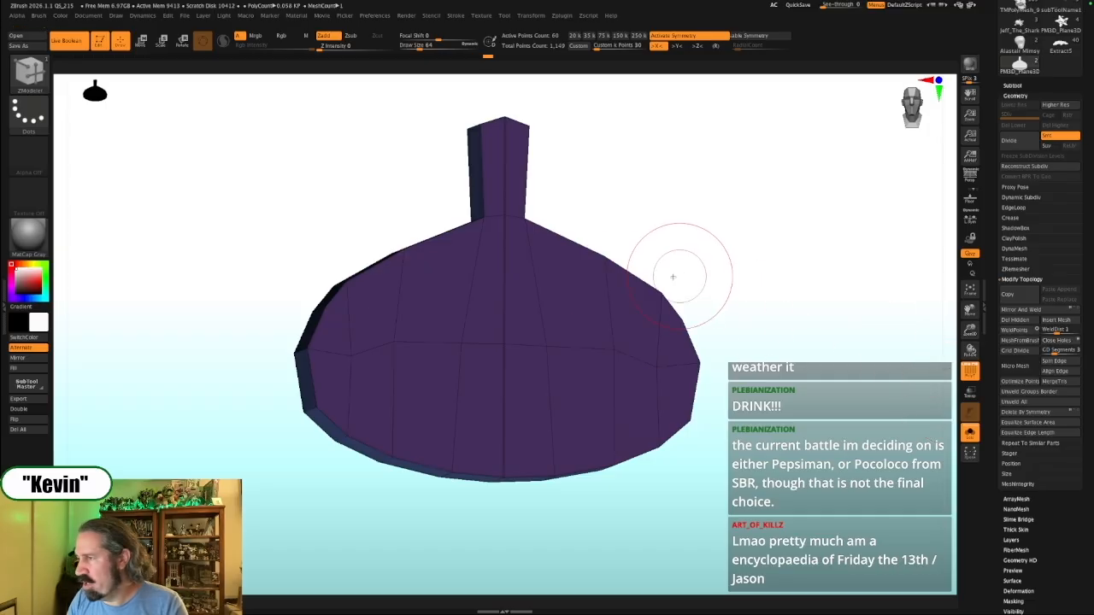
pyautogui.moveTo(692, 293); pyautogui.dragTo(453, 337)
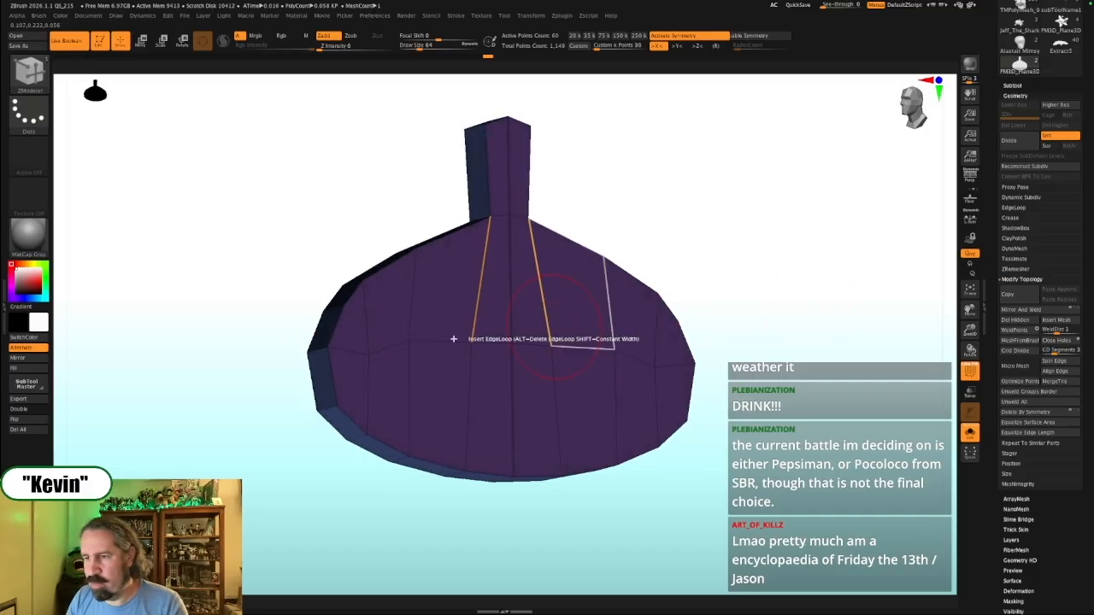
pyautogui.click(28, 424)
pyautogui.keyDown('alt'); pyautogui.moveTo(781, 290); pyautogui.dragTo(650, 371); pyautogui.keyUp('alt')
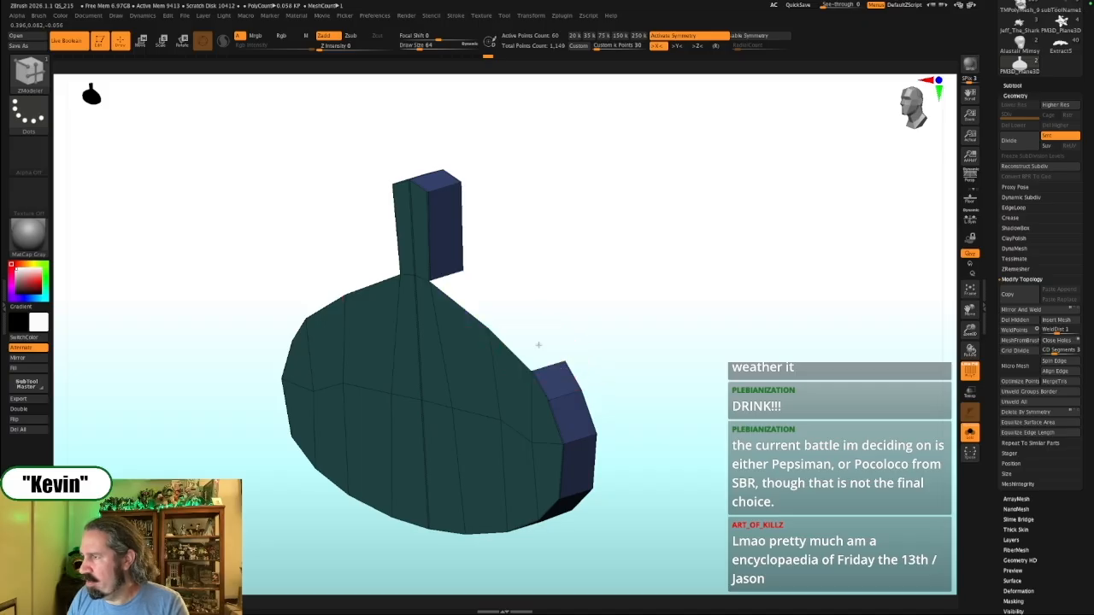
# Set ZModeler's polygon action to Extrude and extrude the tag's side polyloop outward to form a rim
pyautogui.press('space')
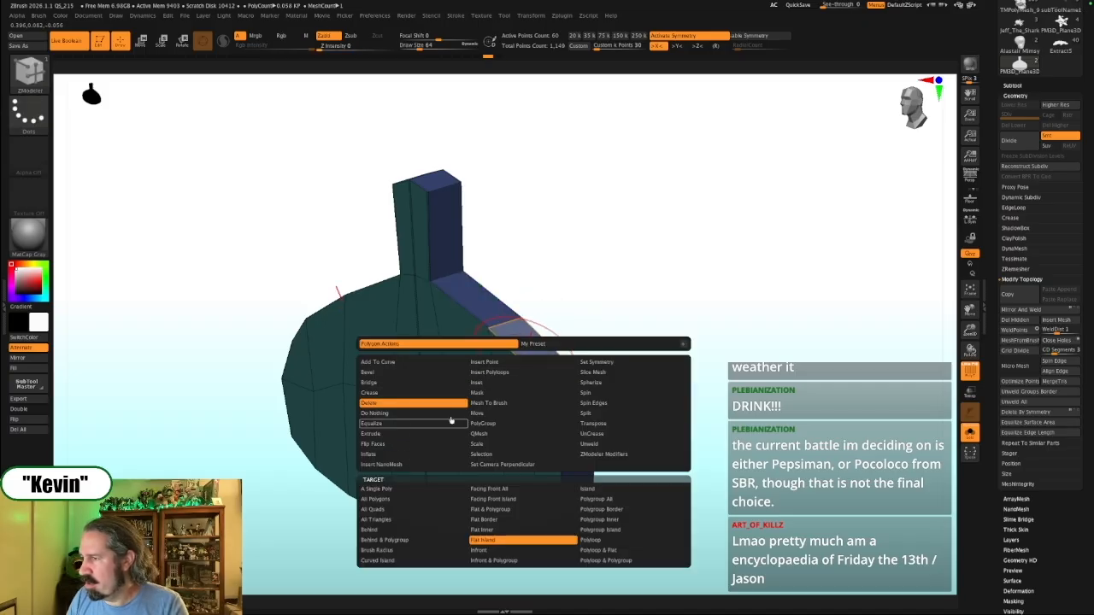
pyautogui.press('space')
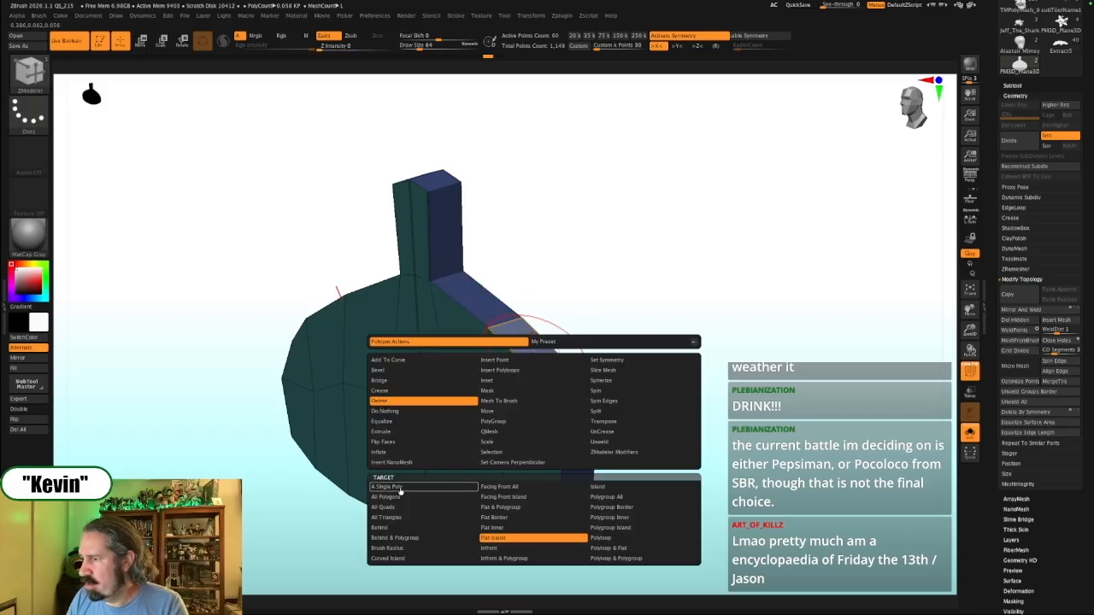
pyautogui.click(399, 435)
pyautogui.moveTo(537, 354); pyautogui.dragTo(584, 325)
pyautogui.moveTo(734, 315)
pyautogui.mouseDown()
pyautogui.moveTo(828, 303)
pyautogui.moveTo(813, 318)
pyautogui.mouseUp()
pyautogui.moveTo(746, 351)
pyautogui.keyDown('shift'); pyautogui.mouseDown()
pyautogui.moveTo(767, 288)
pyautogui.moveTo(759, 336)
pyautogui.moveTo(744, 334)
pyautogui.moveTo(756, 373)
pyautogui.mouseUp(); pyautogui.keyUp('shift')
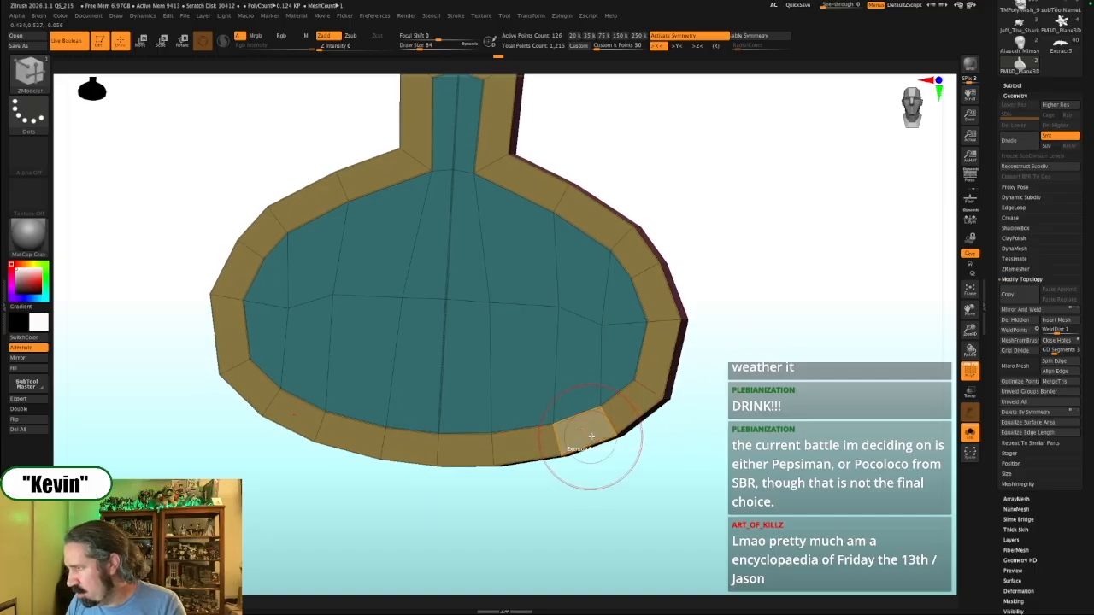
# Check the rim against the reference image, hide the image again, and undo the extra extrusion around the edge
pyautogui.moveTo(672, 458)
pyautogui.mouseDown()
pyautogui.moveTo(666, 405)
pyautogui.moveTo(676, 446)
pyautogui.mouseUp()
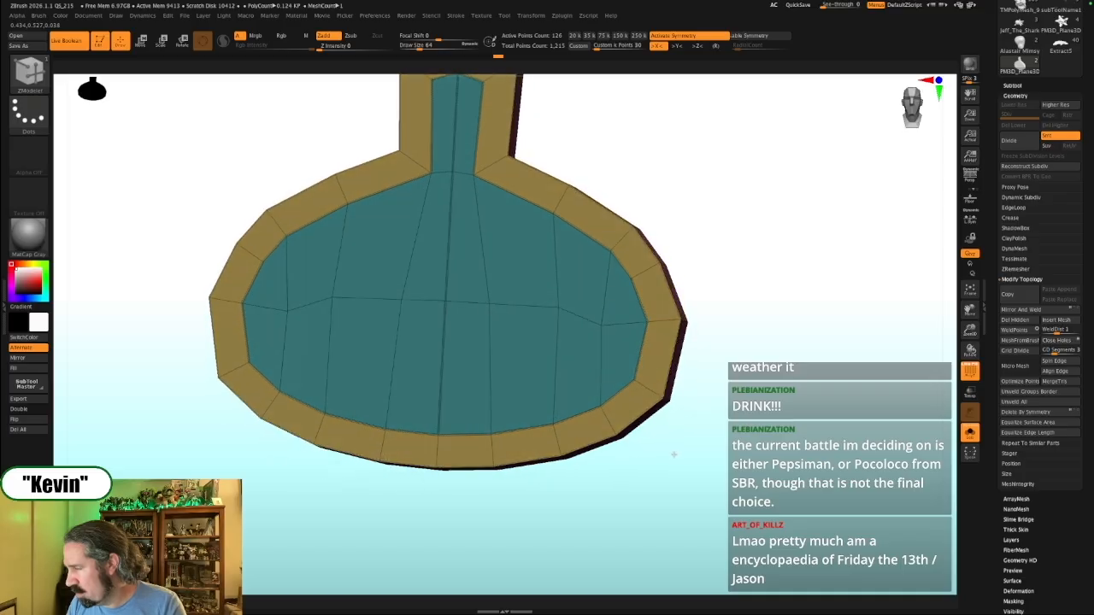
pyautogui.press('shift')
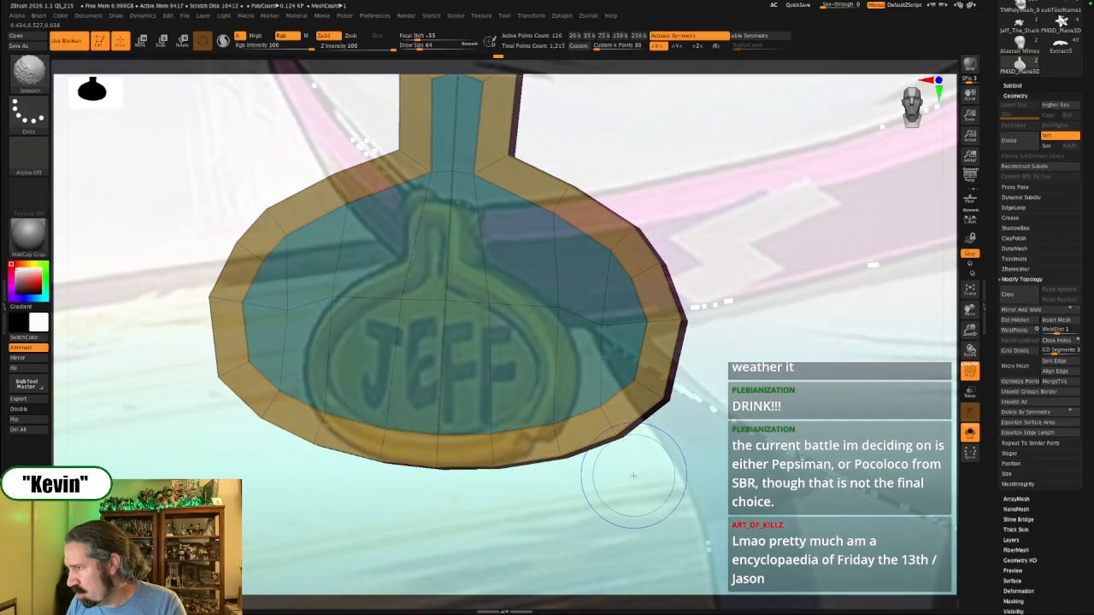
pyautogui.hotkey('shift', 'z')
pyautogui.moveTo(664, 461); pyautogui.dragTo(641, 424)
pyautogui.keyDown('alt'); pyautogui.click(616, 399); pyautogui.keyUp('alt')
pyautogui.moveTo(700, 485); pyautogui.dragTo(678, 440)
pyautogui.hotkey('ctrl', 'z')
pyautogui.moveTo(805, 386)
pyautogui.mouseDown()
pyautogui.moveTo(823, 371)
pyautogui.moveTo(764, 384)
pyautogui.moveTo(812, 364)
pyautogui.mouseUp()
pyautogui.hotkey('ctrl', 'z')
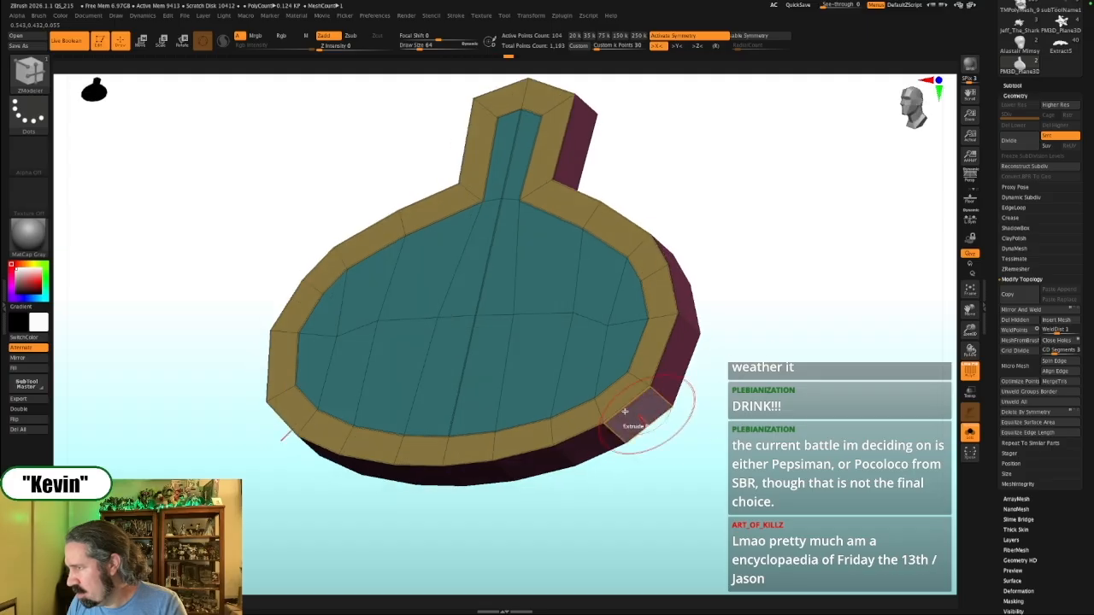
# Turn off symmetry and extrude the rim's polyloop to raise a border around the tag's face
pyautogui.press('x')
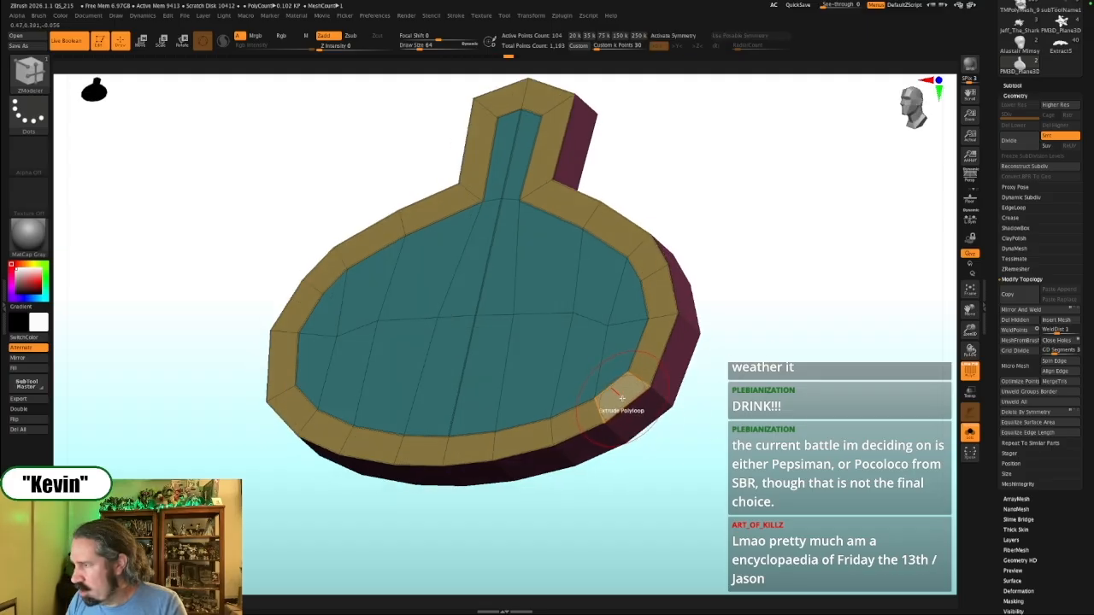
pyautogui.moveTo(609, 401); pyautogui.dragTo(592, 386)
pyautogui.moveTo(845, 319); pyautogui.dragTo(714, 337)
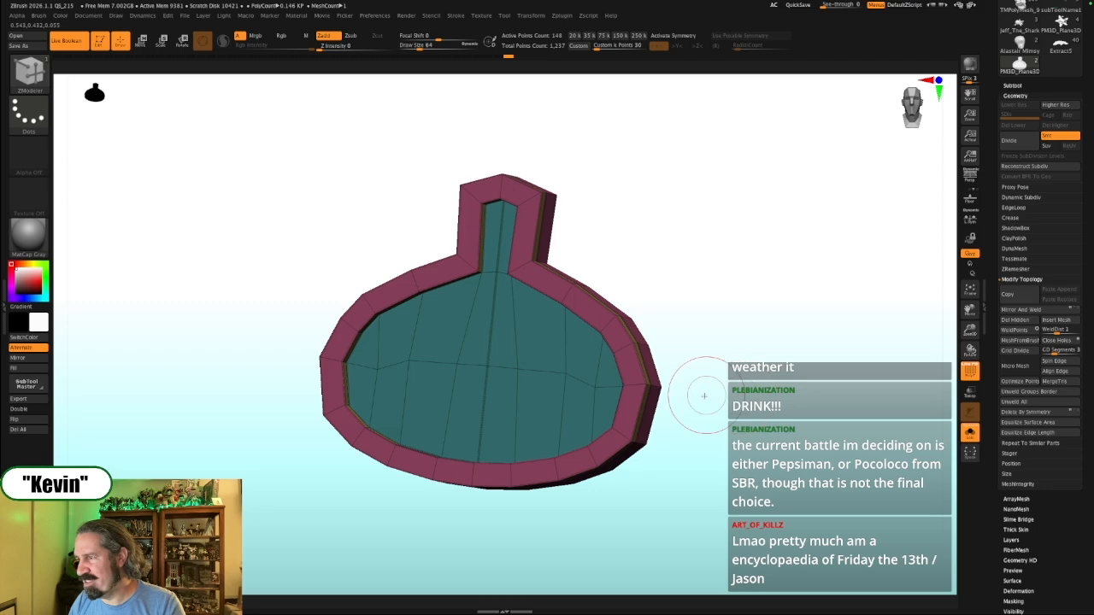
pyautogui.moveTo(706, 398); pyautogui.dragTo(713, 402)
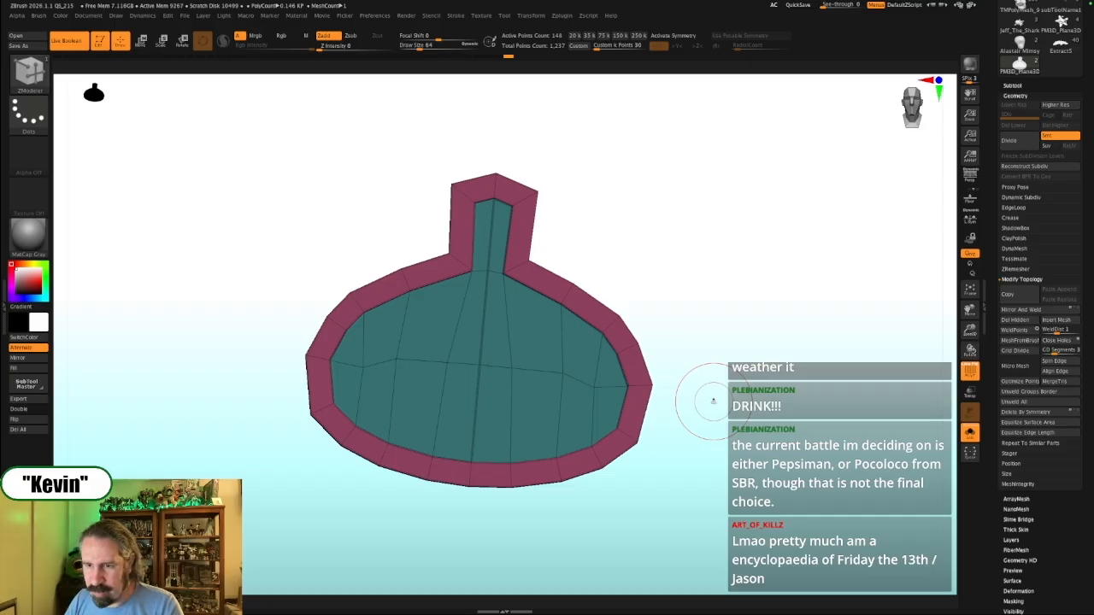
pyautogui.moveTo(701, 384); pyautogui.dragTo(697, 398)
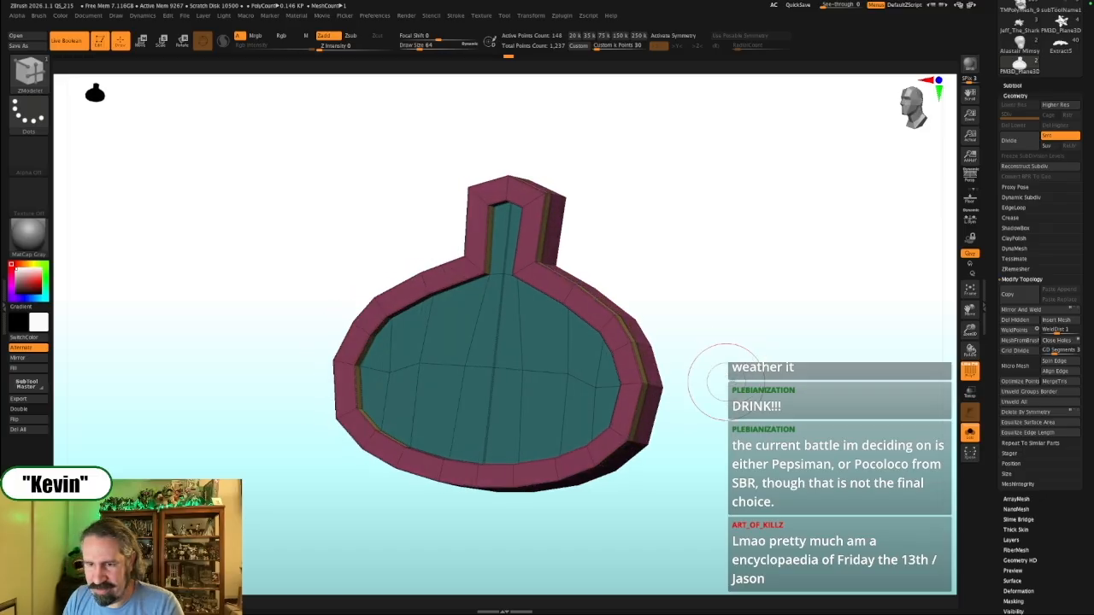
pyautogui.moveTo(816, 354); pyautogui.dragTo(791, 366)
pyautogui.moveTo(711, 384); pyautogui.dragTo(713, 387)
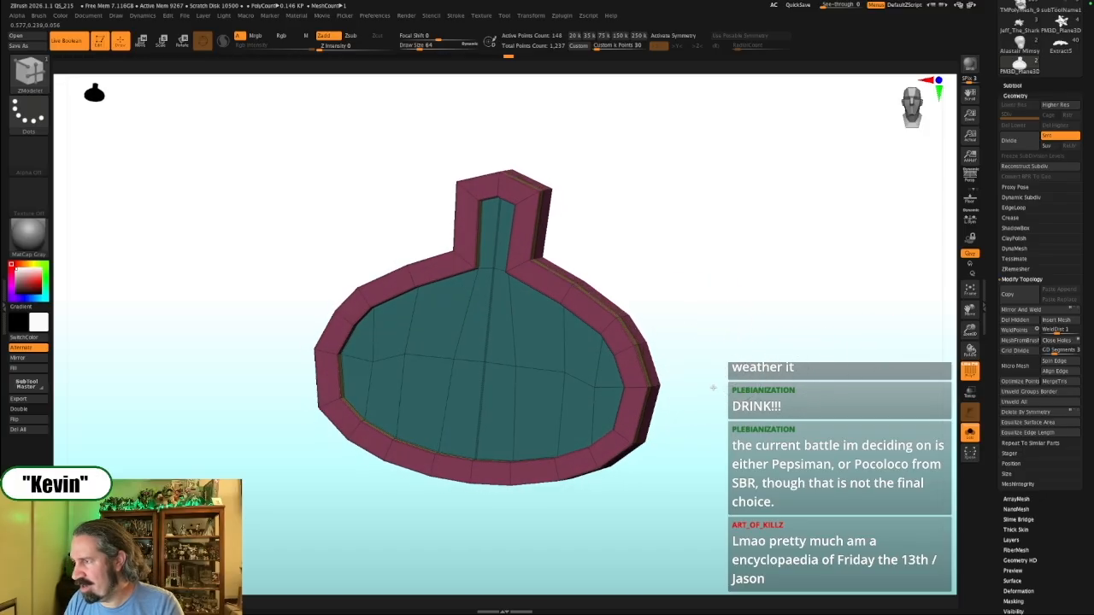
# Compare the tag's rim with the JEFF reference image and hide the image again
pyautogui.hotkey('shift', 'z')
pyautogui.hotkey('shift', 'z')
pyautogui.hotkey('shift', 'z')
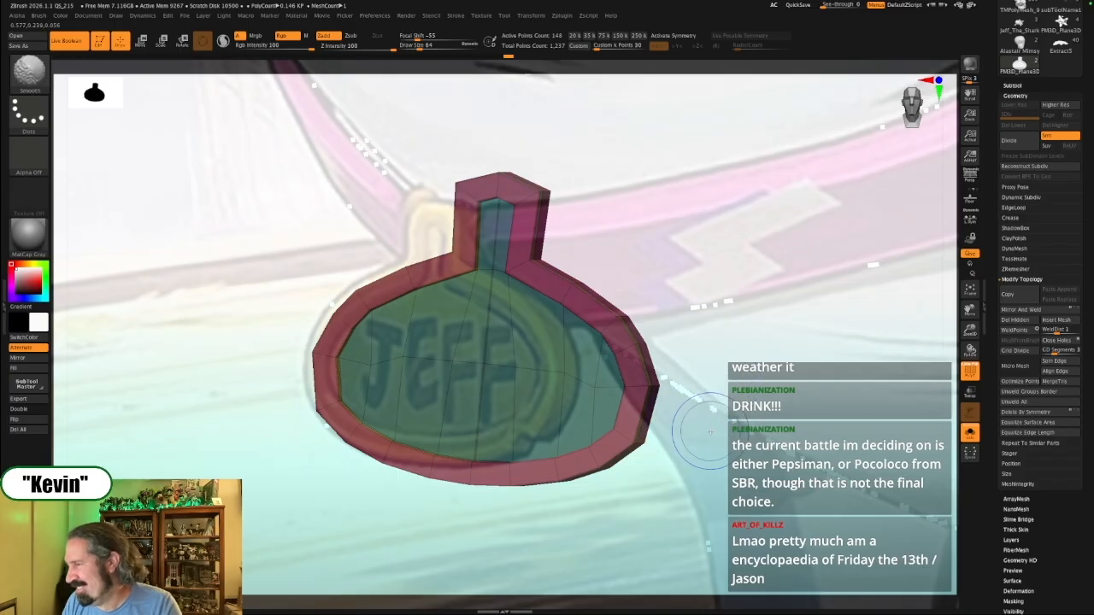
pyautogui.hotkey('shift', 'z')
pyautogui.moveTo(703, 403); pyautogui.dragTo(725, 398)
pyautogui.click(725, 398)
pyautogui.click(854, 395)
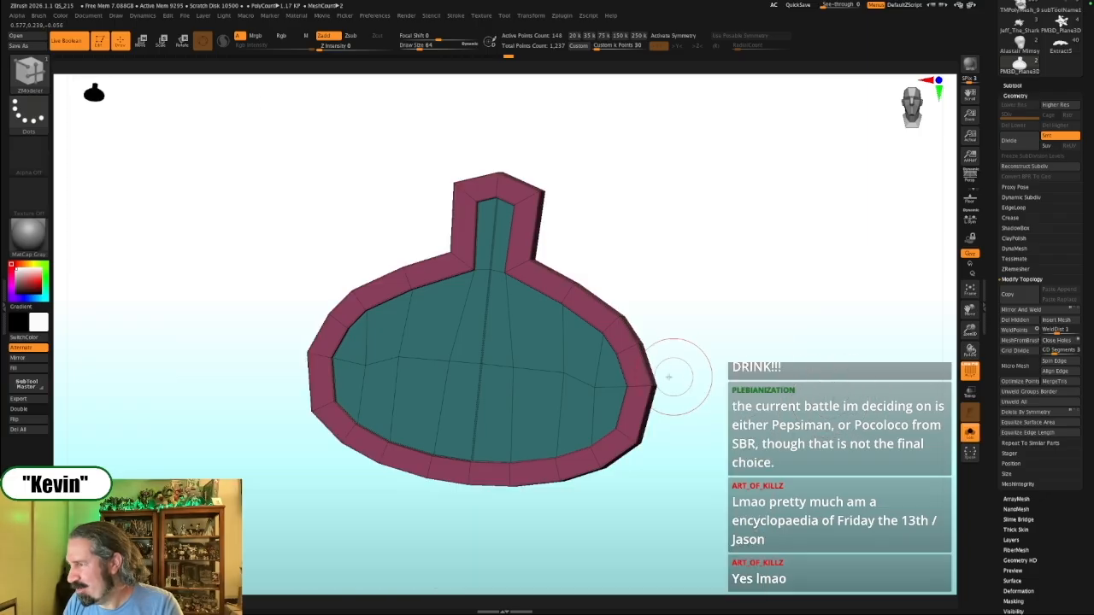
# Mask everything but the middle points of the tag's face, lower them slightly, and clear the mask
pyautogui.press('ctrl')
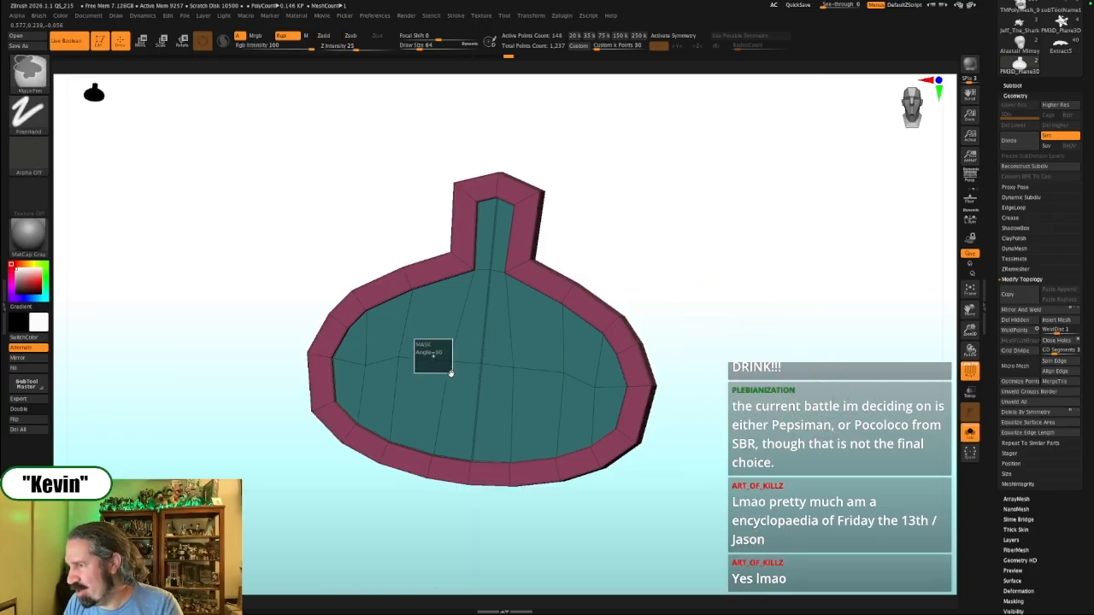
pyautogui.keyDown('ctrl'); pyautogui.moveTo(426, 375); pyautogui.dragTo(583, 405); pyautogui.keyUp('ctrl')
pyautogui.keyDown('ctrl'); pyautogui.click(712, 357); pyautogui.keyUp('ctrl')
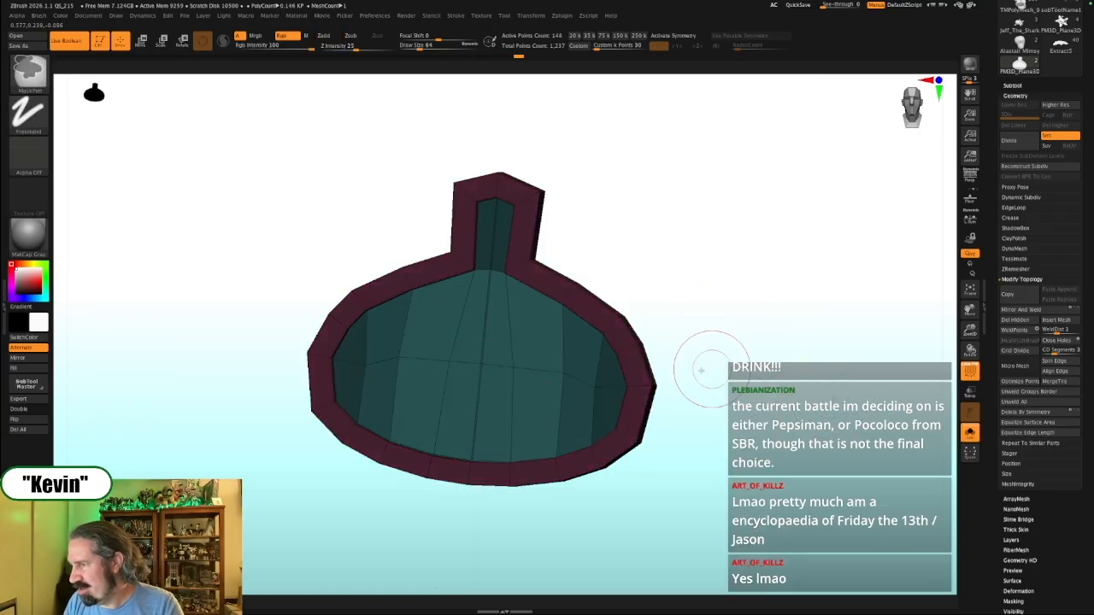
pyautogui.press('w')
pyautogui.moveTo(596, 390); pyautogui.dragTo(592, 399)
pyautogui.keyDown('ctrl'); pyautogui.moveTo(721, 366); pyautogui.dragTo(795, 366); pyautogui.keyUp('ctrl')
pyautogui.hotkey('ctrl', 'z')
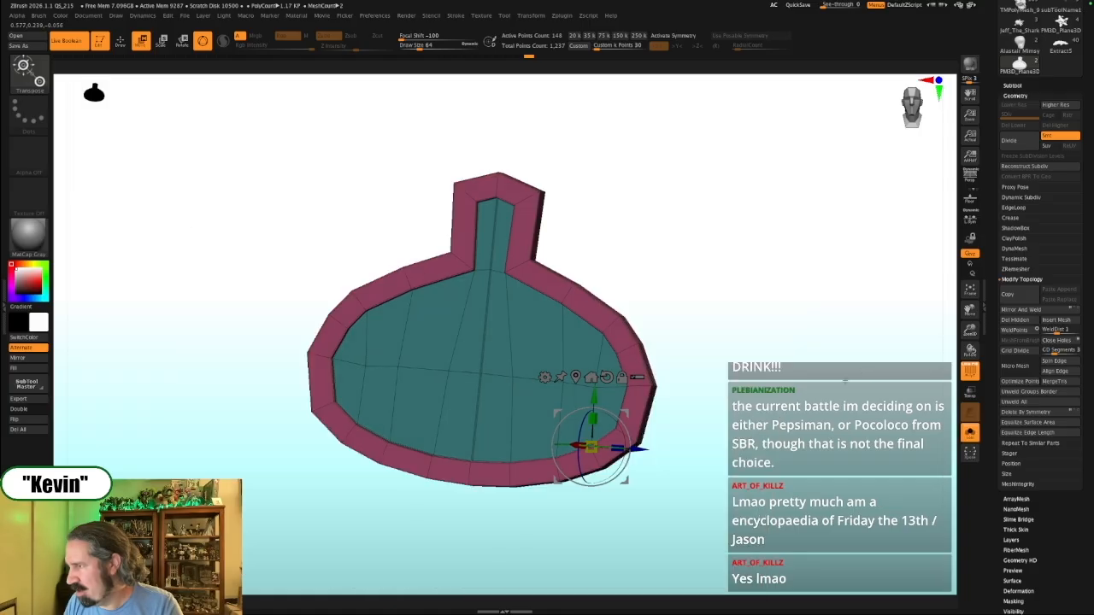
# Place the gizmo at the tag's right end, turn on X symmetry, and clear the one-sided mask
pyautogui.keyDown('ctrl'); pyautogui.click(675, 384); pyautogui.keyUp('ctrl')
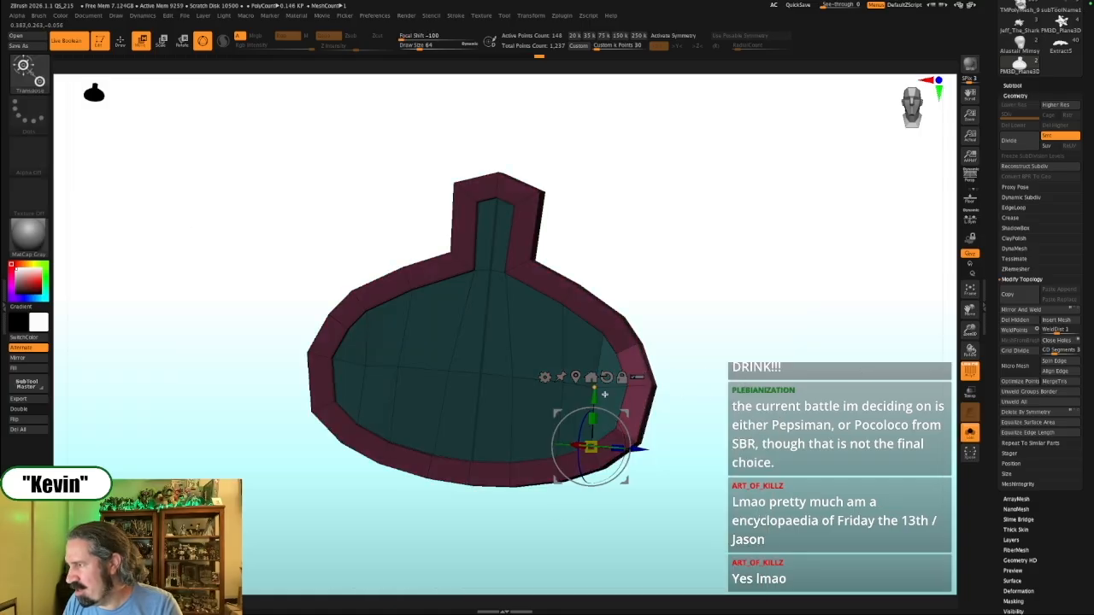
pyautogui.keyDown('alt'); pyautogui.moveTo(643, 449); pyautogui.dragTo(531, 442); pyautogui.keyUp('alt')
pyautogui.keyDown('alt'); pyautogui.moveTo(594, 387); pyautogui.dragTo(629, 378); pyautogui.keyUp('alt')
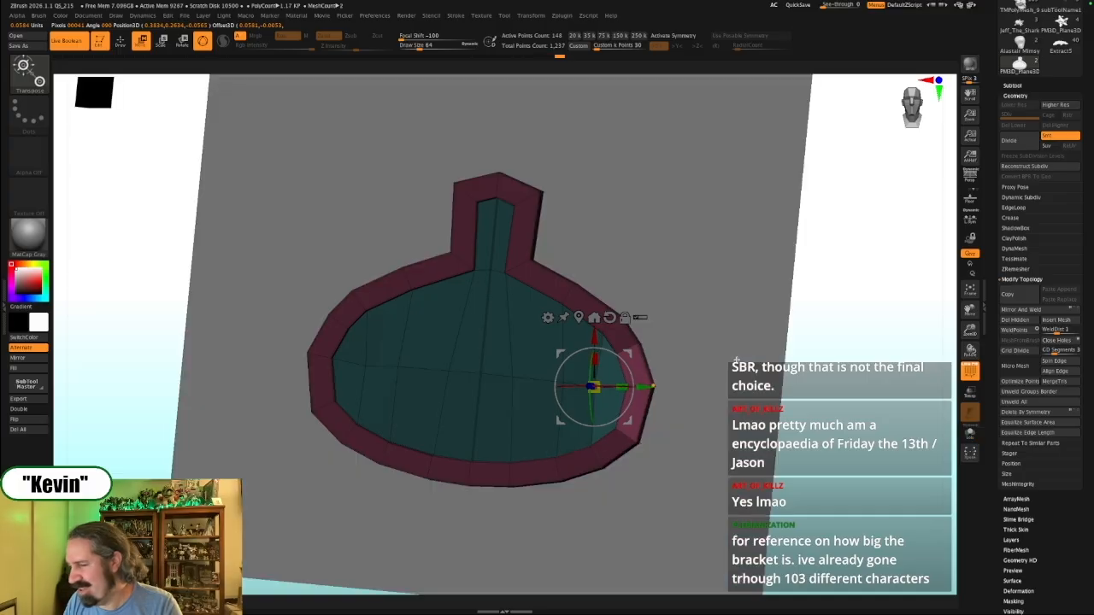
pyautogui.press('x')
pyautogui.keyDown('ctrl'); pyautogui.moveTo(847, 344); pyautogui.dragTo(833, 359); pyautogui.keyUp('ctrl')
pyautogui.keyDown('alt'); pyautogui.moveTo(265, 328); pyautogui.dragTo(352, 377); pyautogui.keyUp('alt')
pyautogui.hotkey('ctrl', 'z')
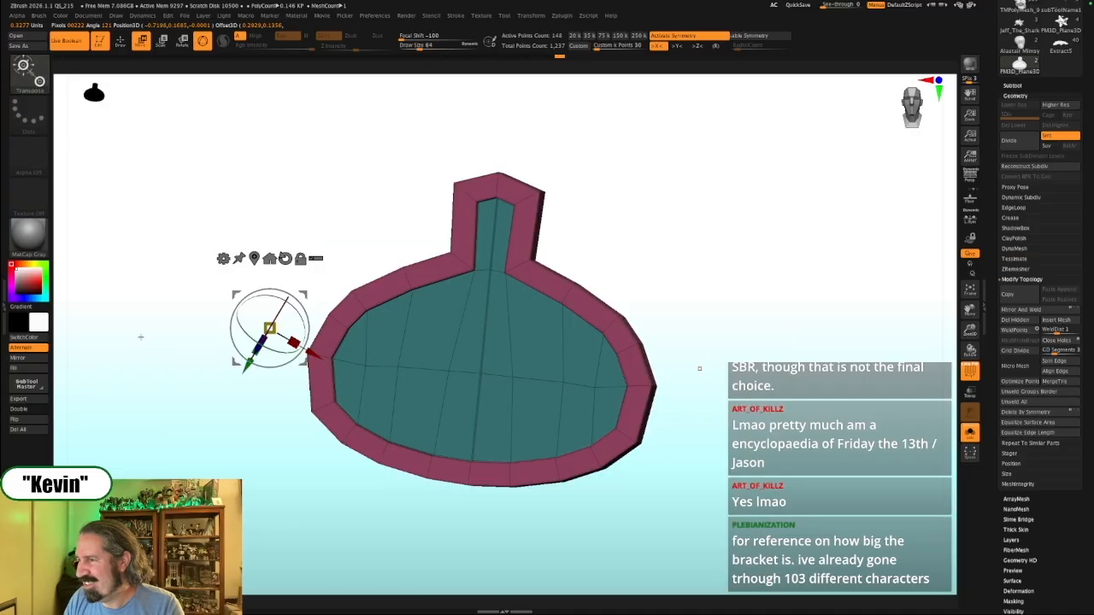
# Isolate both side ends of the tag with a symmetrical inverted mask, rotate them slightly, and clear the mask
pyautogui.keyDown('ctrl'); pyautogui.moveTo(210, 311); pyautogui.dragTo(353, 395); pyautogui.keyUp('ctrl')
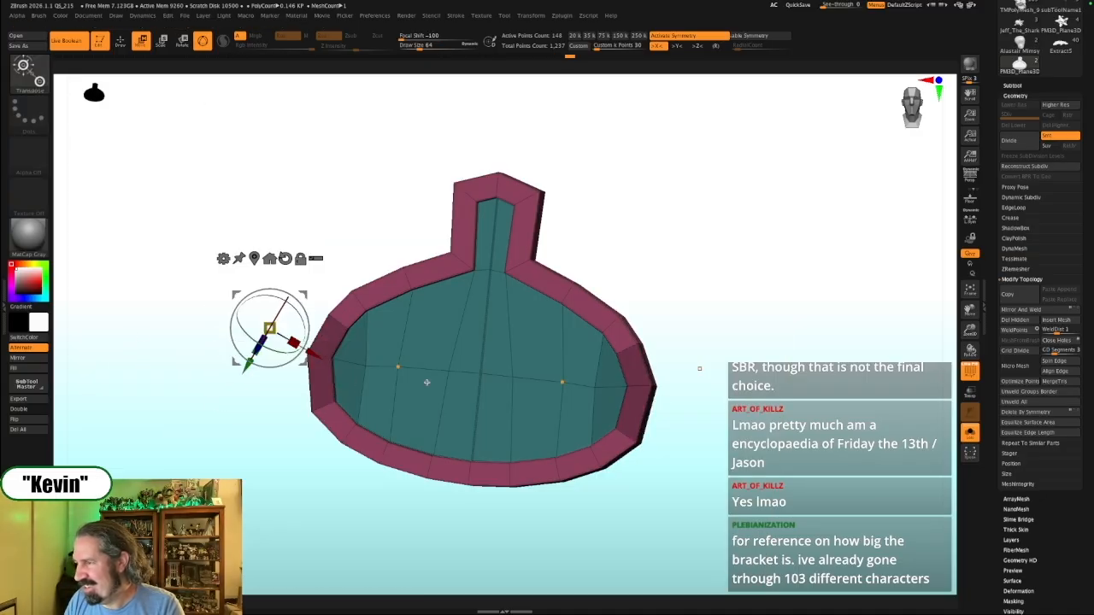
pyautogui.keyDown('ctrl'); pyautogui.click(269, 328); pyautogui.keyUp('ctrl')
pyautogui.click(592, 386)
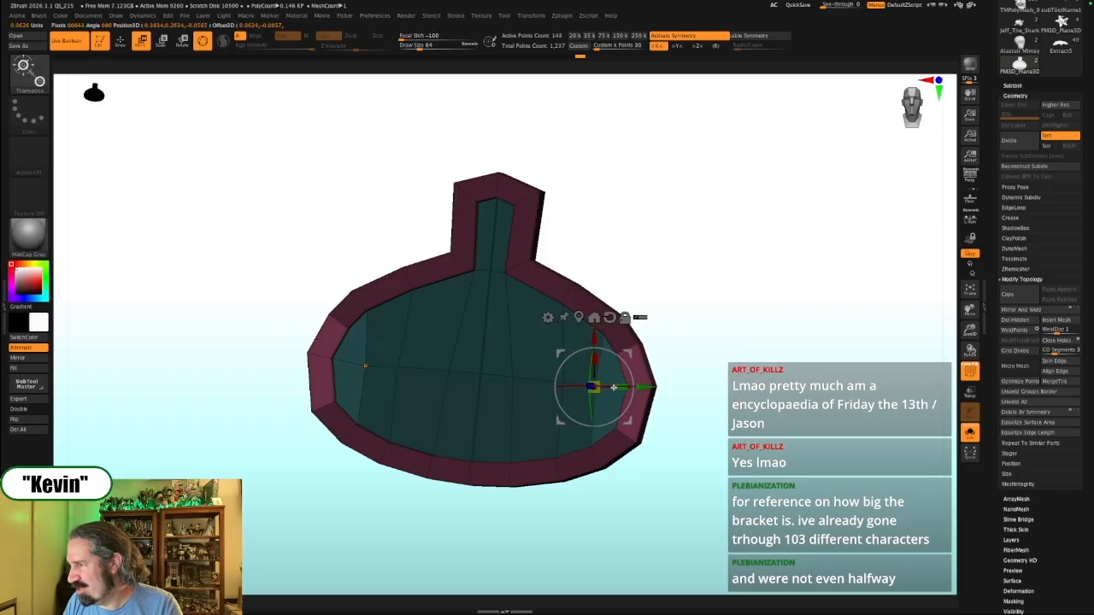
pyautogui.moveTo(624, 378); pyautogui.dragTo(629, 382)
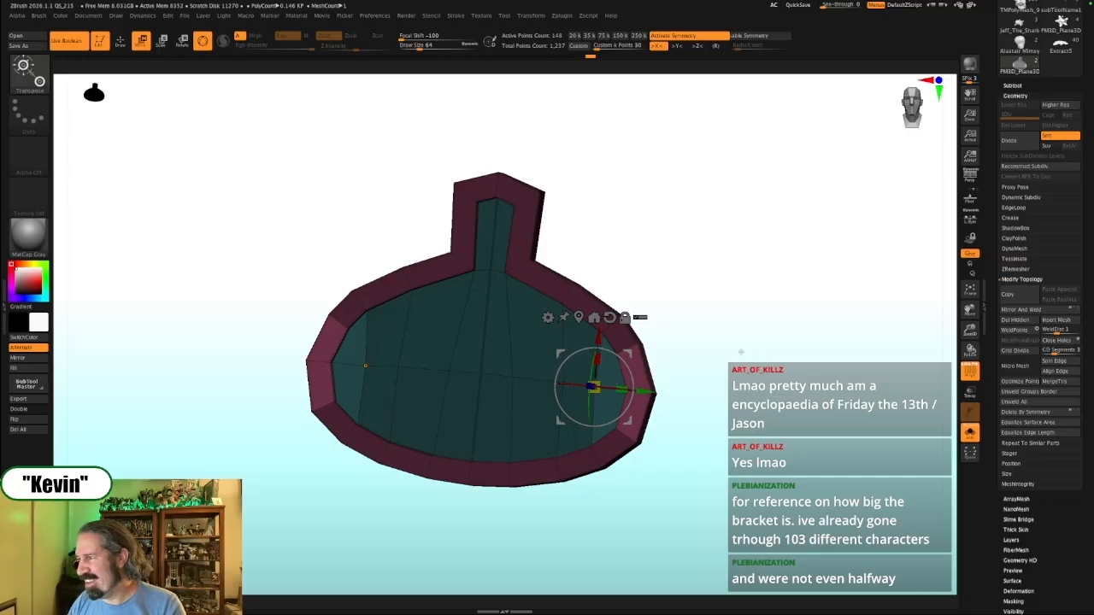
pyautogui.keyDown('ctrl'); pyautogui.moveTo(742, 352); pyautogui.dragTo(765, 382); pyautogui.keyUp('ctrl')
# Check the tag against the reference, then isolate the upper side sections of the rim with a mask and nudge them slightly
pyautogui.hotkey('shift', 'z')
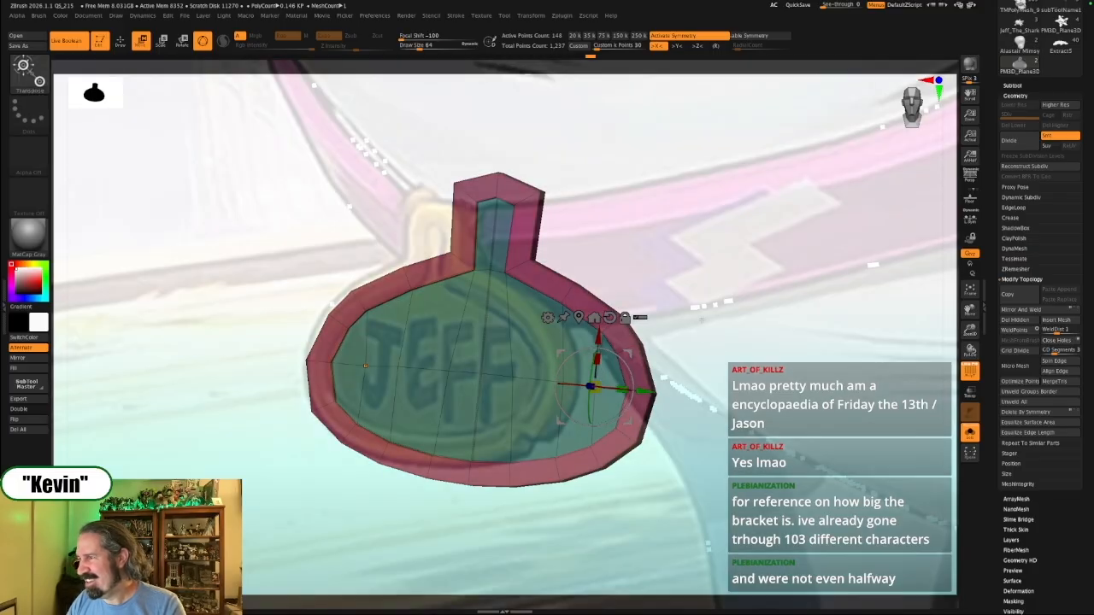
pyautogui.hotkey('shift', 'z')
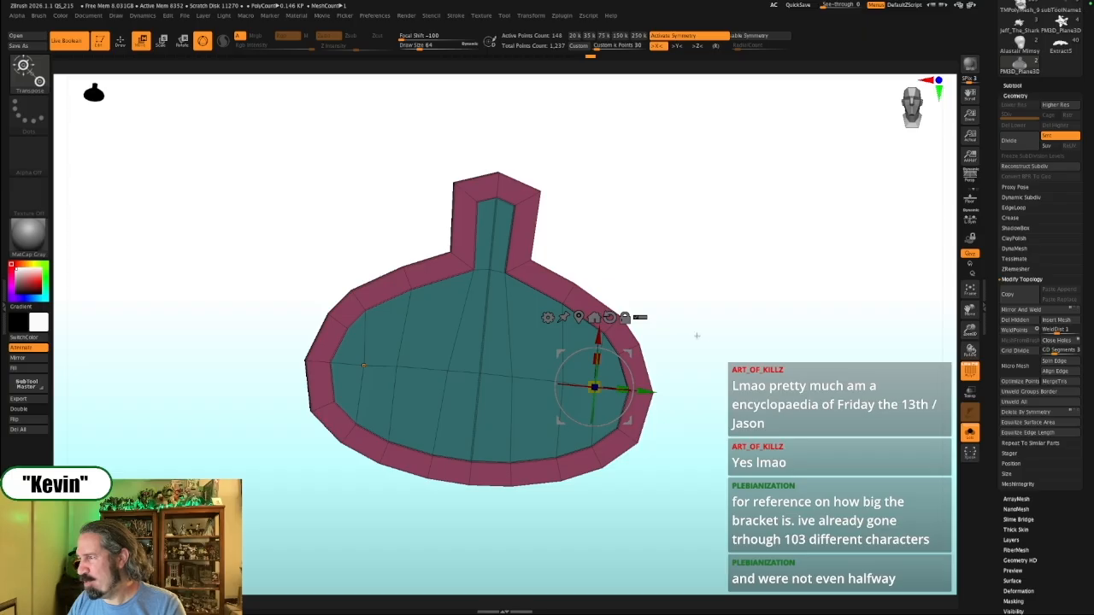
pyautogui.press('ctrl')
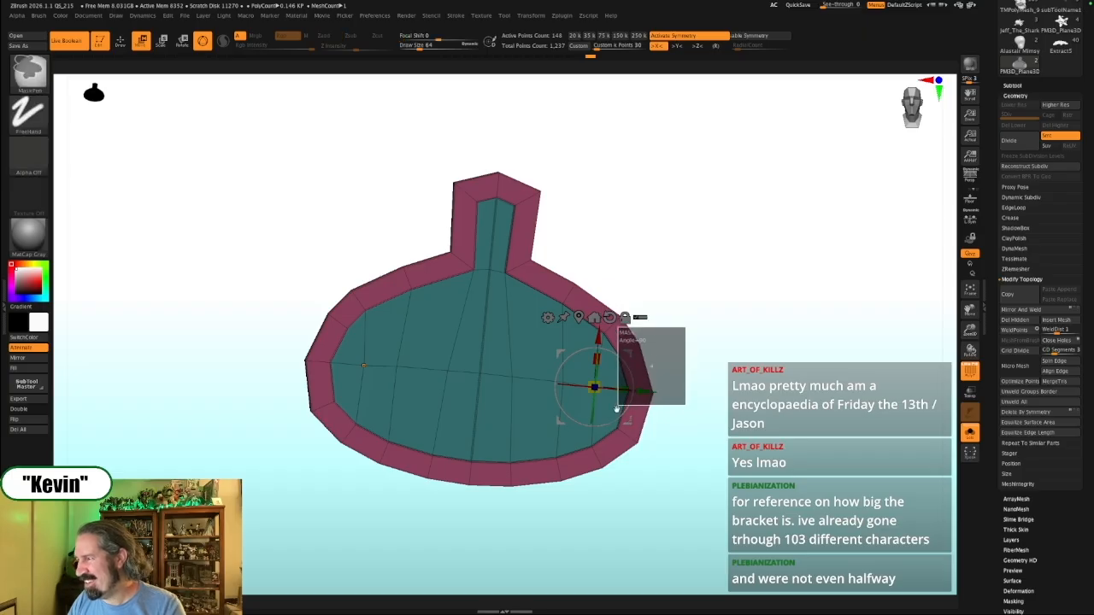
pyautogui.keyDown('ctrl'); pyautogui.moveTo(611, 377); pyautogui.dragTo(611, 376); pyautogui.keyUp('ctrl')
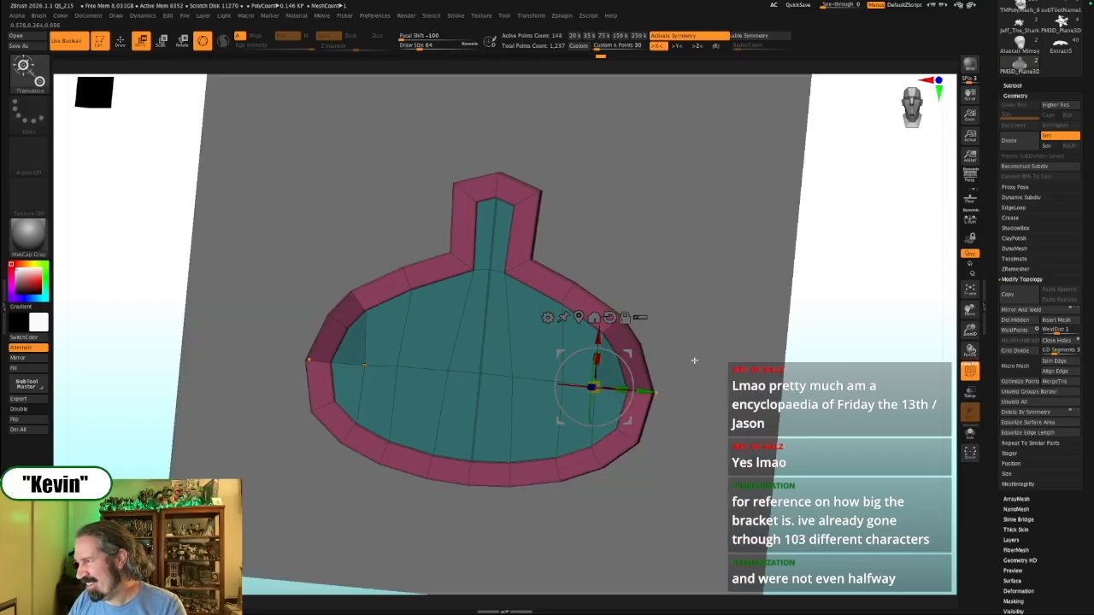
pyautogui.keyDown('ctrl'); pyautogui.click(813, 347); pyautogui.keyUp('ctrl')
pyautogui.moveTo(631, 423); pyautogui.dragTo(633, 427)
pyautogui.moveTo(820, 369)
pyautogui.keyDown('ctrl'); pyautogui.mouseDown()
pyautogui.moveTo(846, 389)
pyautogui.moveTo(752, 399)
pyautogui.moveTo(678, 383)
pyautogui.moveTo(711, 399)
pyautogui.mouseUp(); pyautogui.keyUp('ctrl')
# Switch to the wolf head tool, frame it in the view, and turn off Solo to show all its subtools
pyautogui.moveTo(711, 399)
pyautogui.keyDown('alt'); pyautogui.mouseDown()
pyautogui.moveTo(740, 399)
pyautogui.moveTo(697, 411)
pyautogui.moveTo(726, 405)
pyautogui.mouseUp(); pyautogui.keyUp('alt')
pyautogui.moveTo(993, 60); pyautogui.dragTo(994, 173)
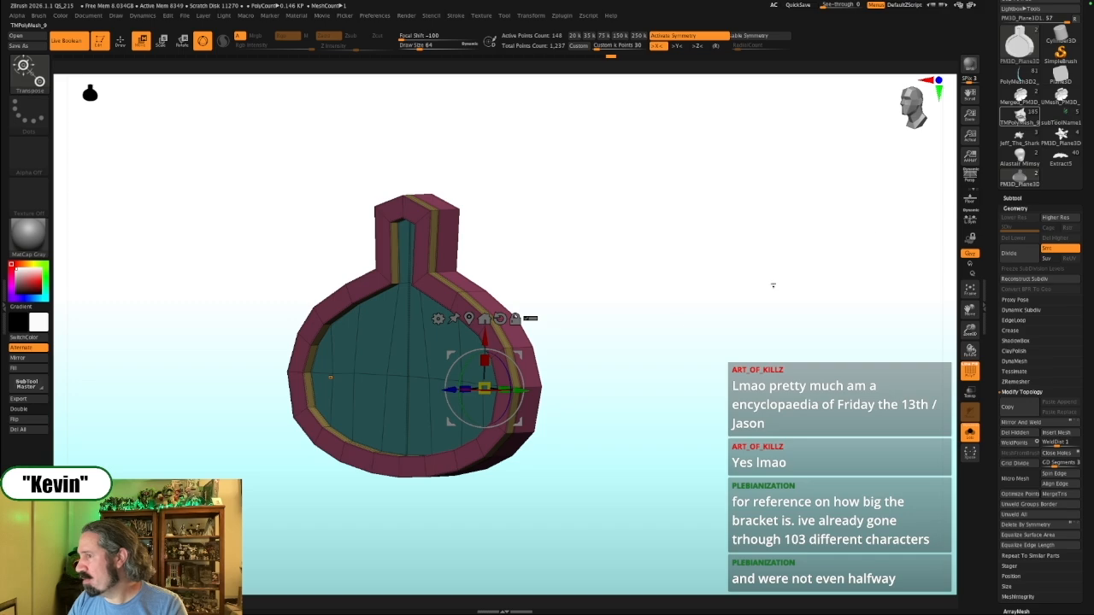
pyautogui.click(1021, 73)
pyautogui.hotkey('shift', 'f')
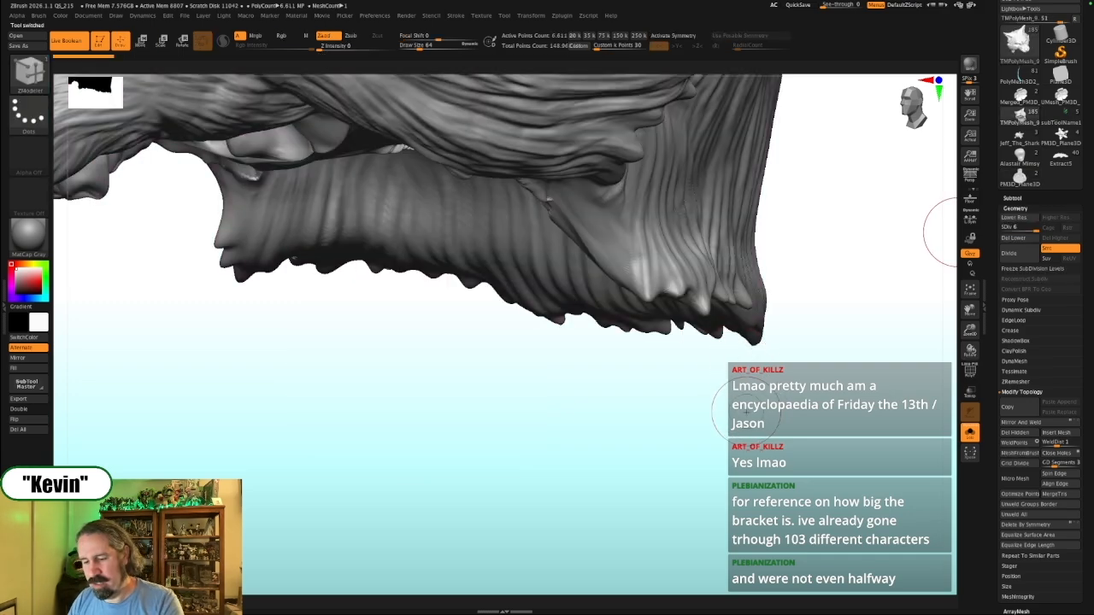
pyautogui.press('f')
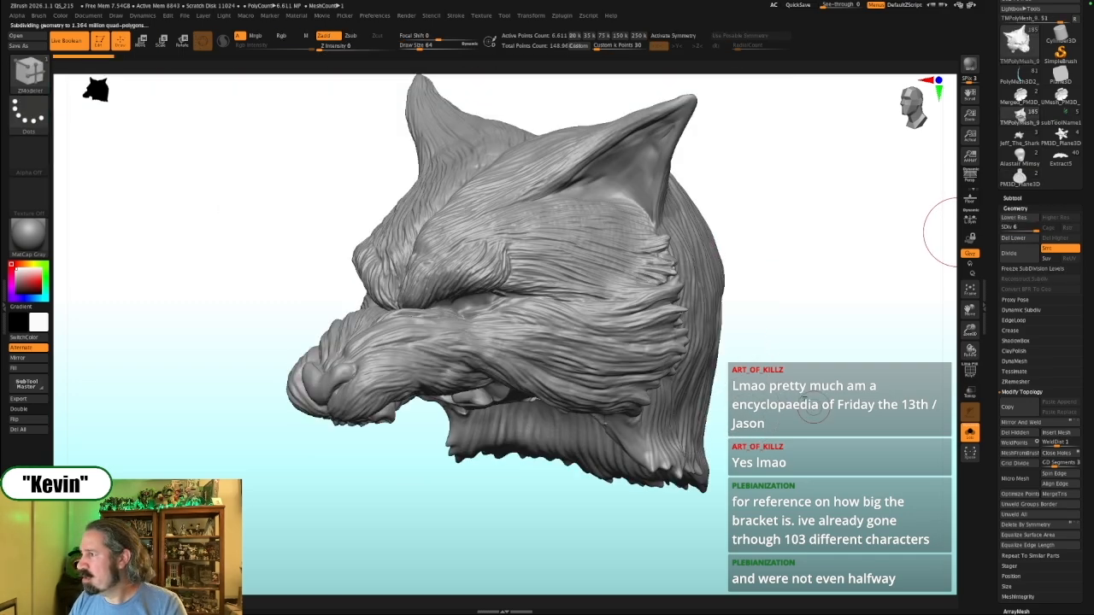
pyautogui.moveTo(814, 407); pyautogui.dragTo(724, 364)
pyautogui.hotkey('alt', 's')
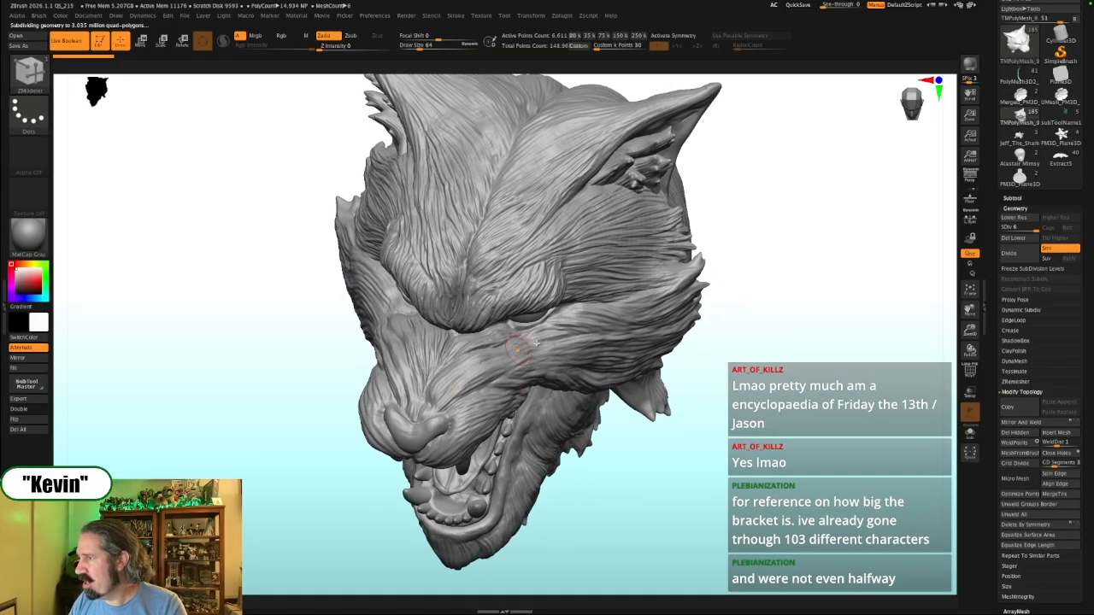
# Examine the wolf head's fur, open mouth, and teeth from the front, side, and three-quarter views
pyautogui.moveTo(809, 332); pyautogui.dragTo(772, 300)
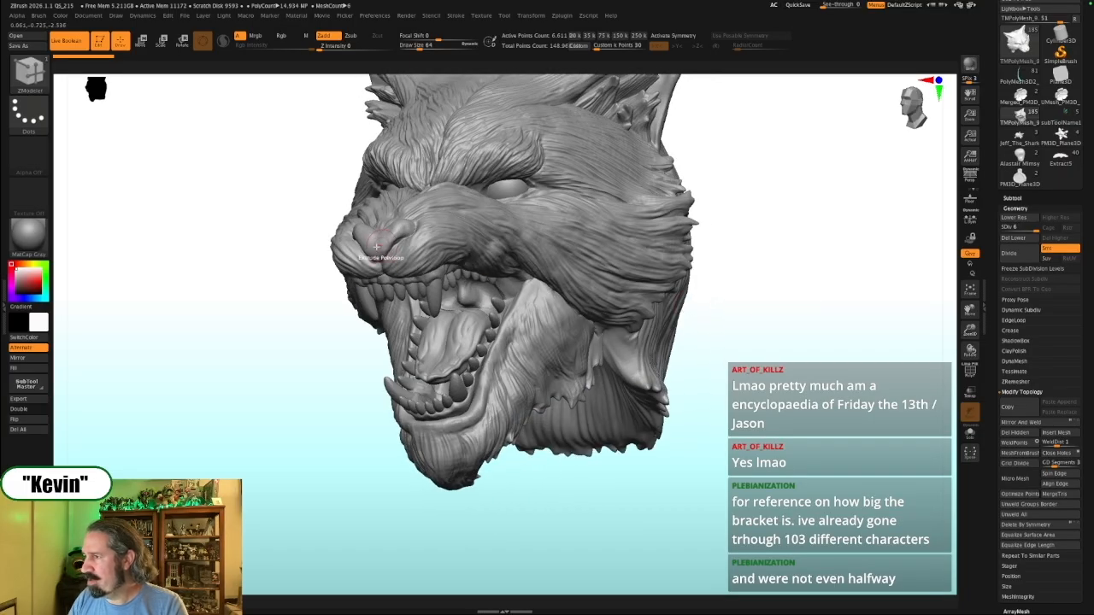
pyautogui.moveTo(800, 351); pyautogui.dragTo(769, 336)
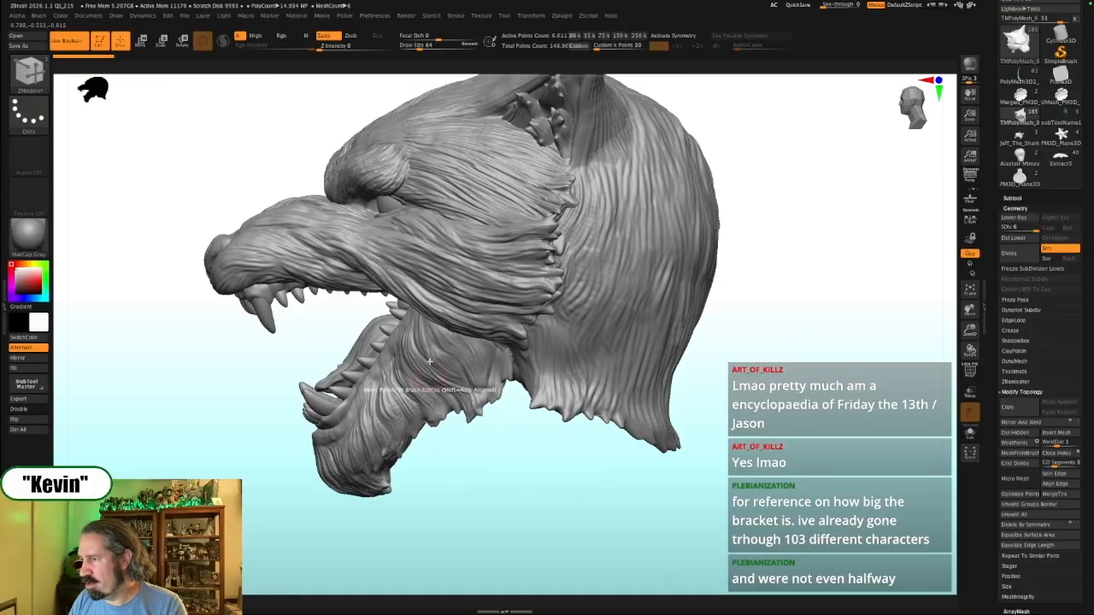
pyautogui.moveTo(486, 504); pyautogui.dragTo(769, 348)
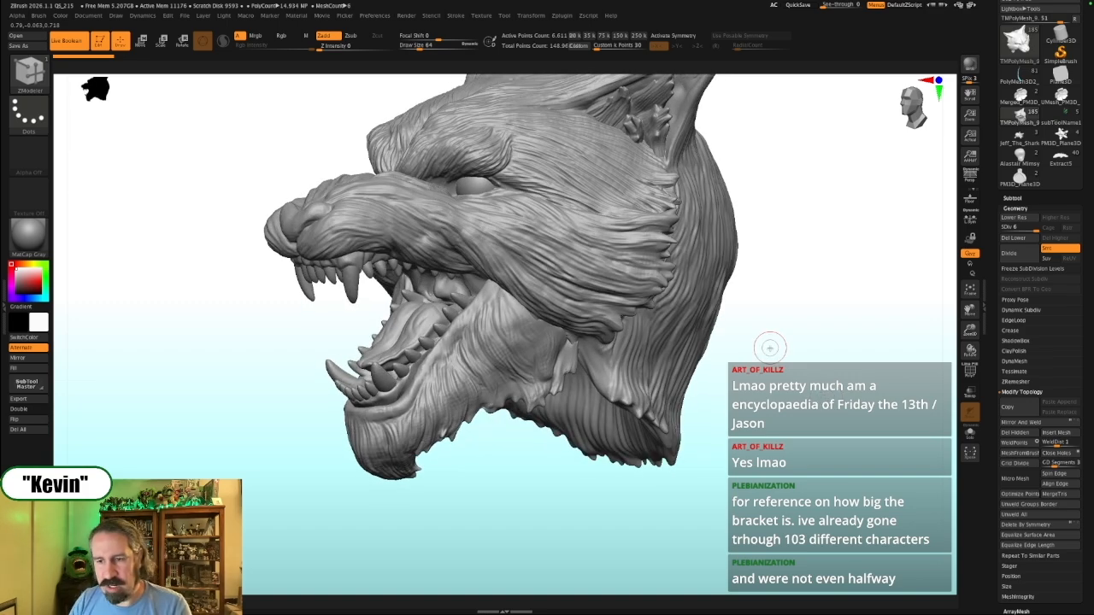
pyautogui.moveTo(797, 361); pyautogui.dragTo(733, 384)
pyautogui.moveTo(733, 384); pyautogui.dragTo(758, 386)
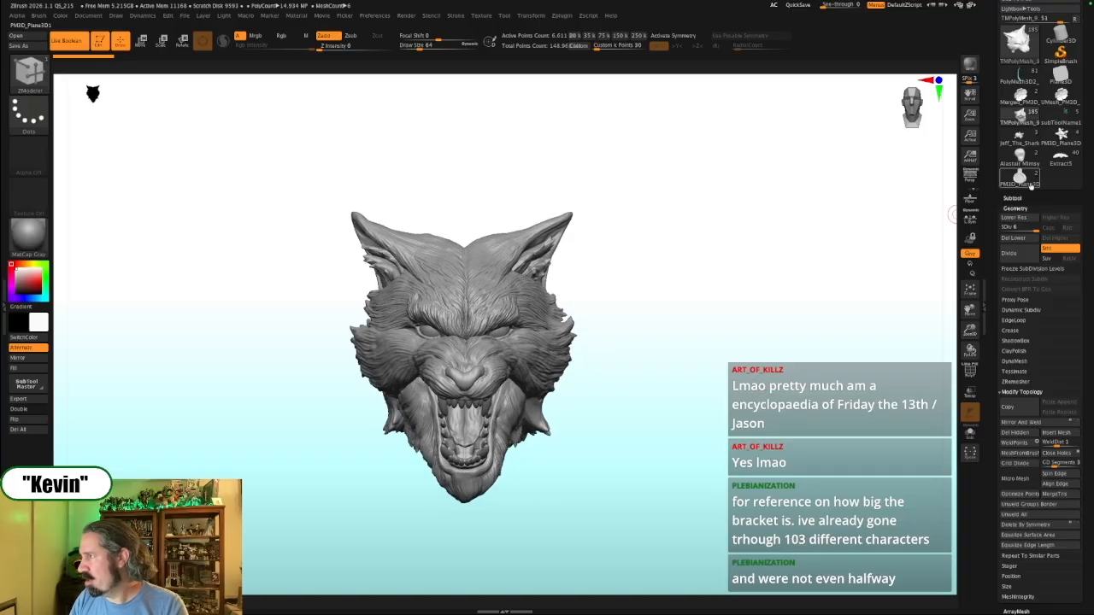
pyautogui.moveTo(859, 229); pyautogui.dragTo(752, 330)
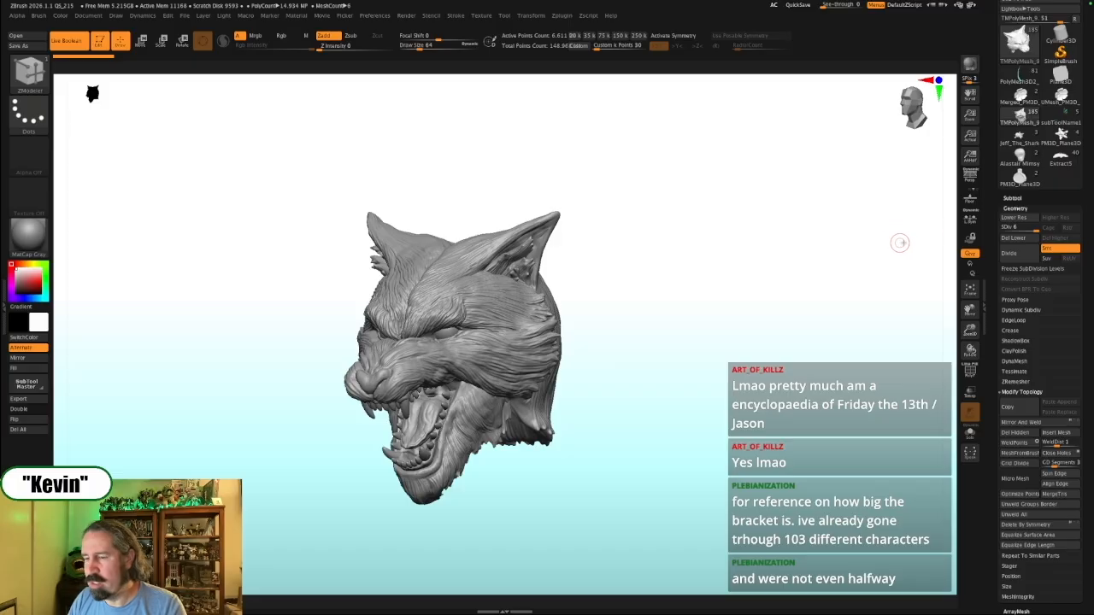
# Switch back to the name tag tool, isolate the tag with Solo, and show its polyframe
pyautogui.click(1020, 176)
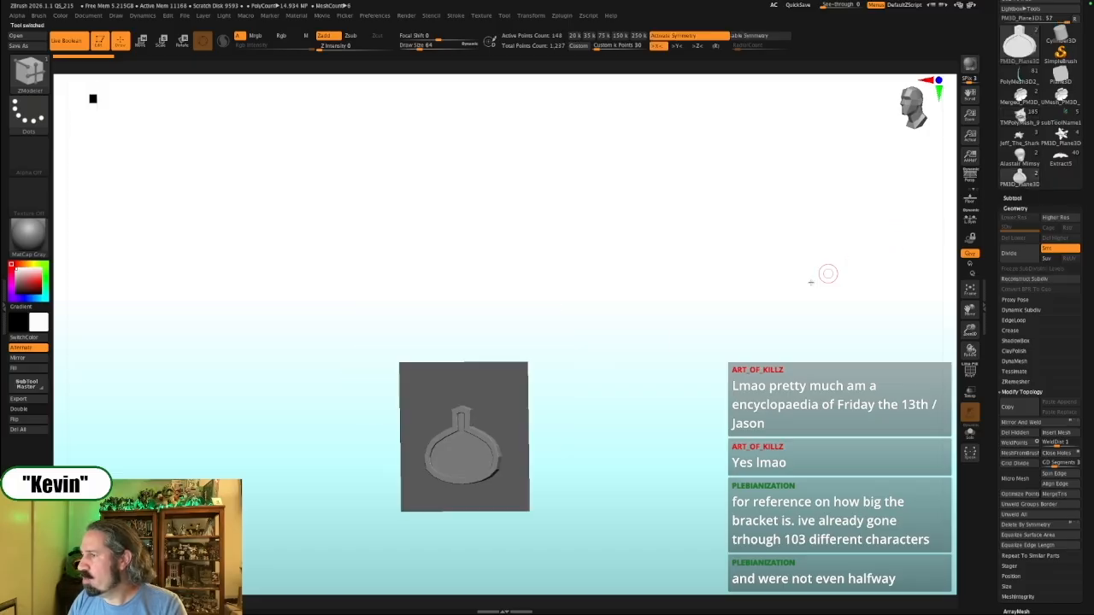
pyautogui.keyDown('alt'); pyautogui.moveTo(726, 318); pyautogui.dragTo(731, 348); pyautogui.keyUp('alt')
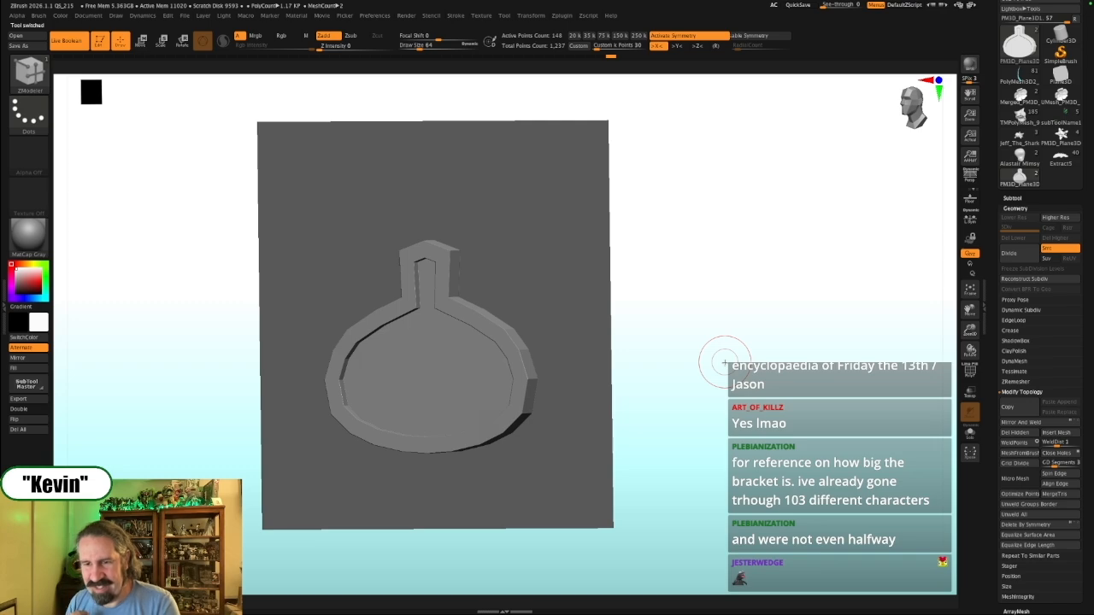
pyautogui.click(969, 433)
pyautogui.moveTo(728, 370)
pyautogui.keyDown('alt'); pyautogui.mouseDown()
pyautogui.moveTo(718, 416)
pyautogui.moveTo(731, 381)
pyautogui.mouseUp(); pyautogui.keyUp('alt')
pyautogui.moveTo(652, 427); pyautogui.dragTo(690, 425)
pyautogui.hotkey('shift', 'f')
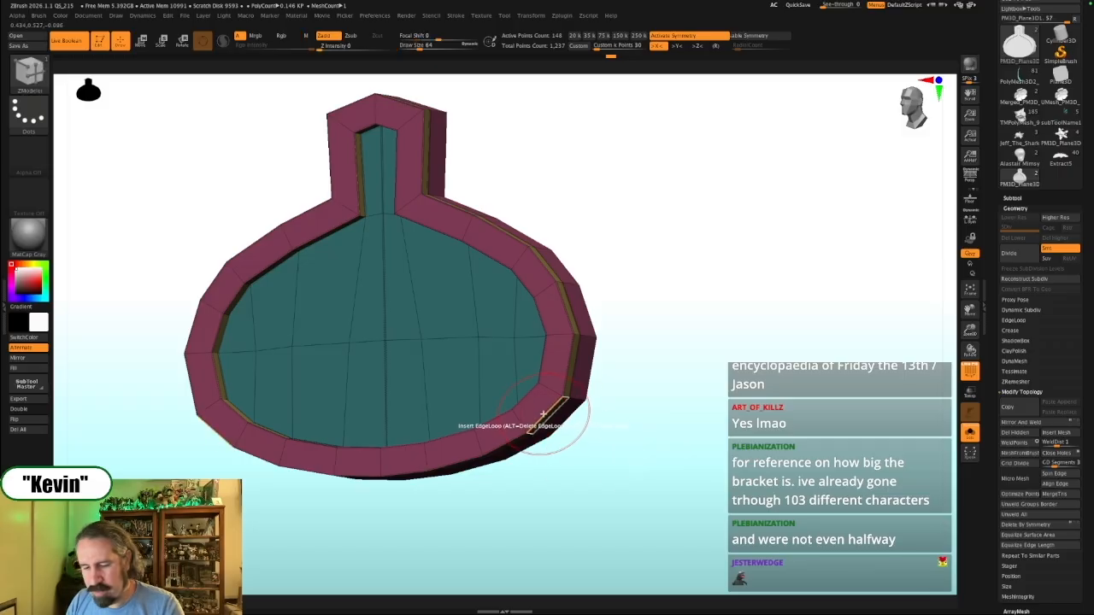
# Turn off symmetry, mark the front and side polygons of the rim's lower-right segment, and check the spot against the reference
pyautogui.press('x')
pyautogui.moveTo(535, 430); pyautogui.dragTo(557, 403)
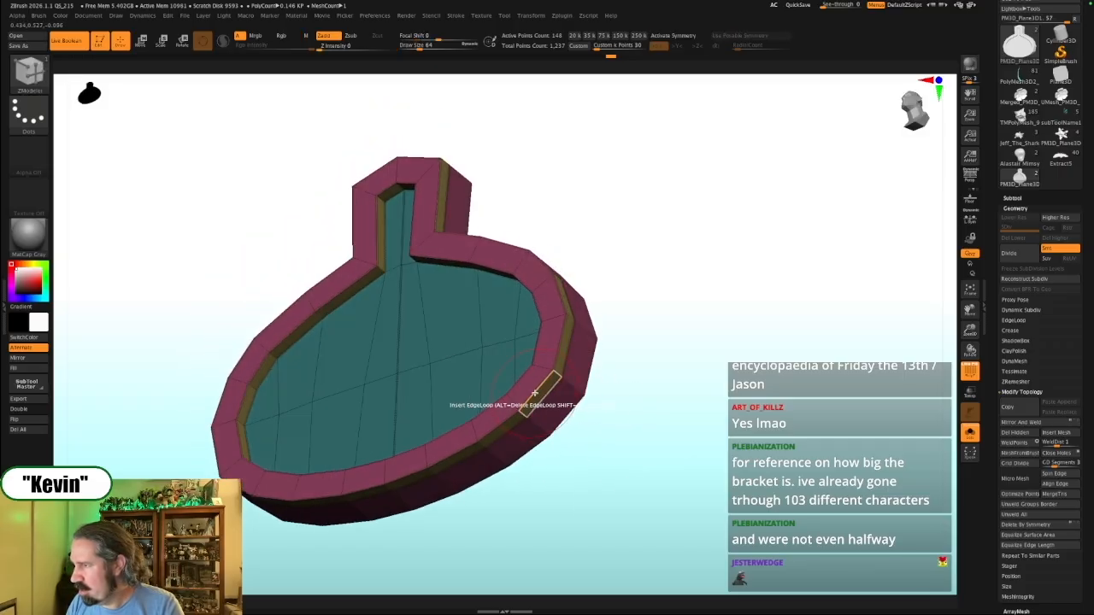
pyautogui.keyDown('alt'); pyautogui.click(537, 395); pyautogui.keyUp('alt')
pyautogui.moveTo(561, 405); pyautogui.dragTo(523, 392)
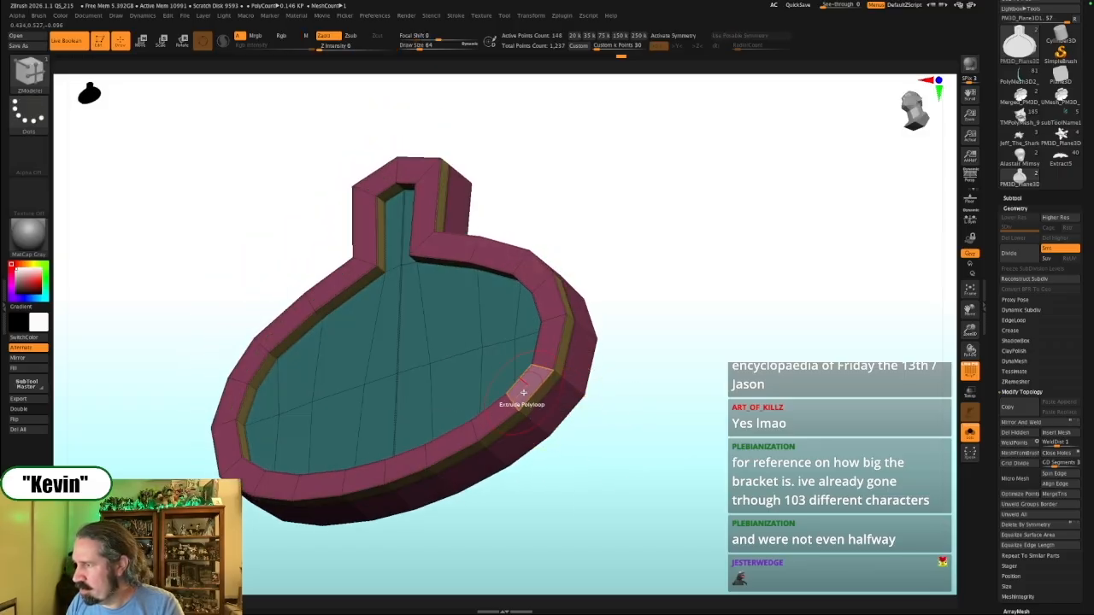
pyautogui.moveTo(672, 406); pyautogui.dragTo(402, 389)
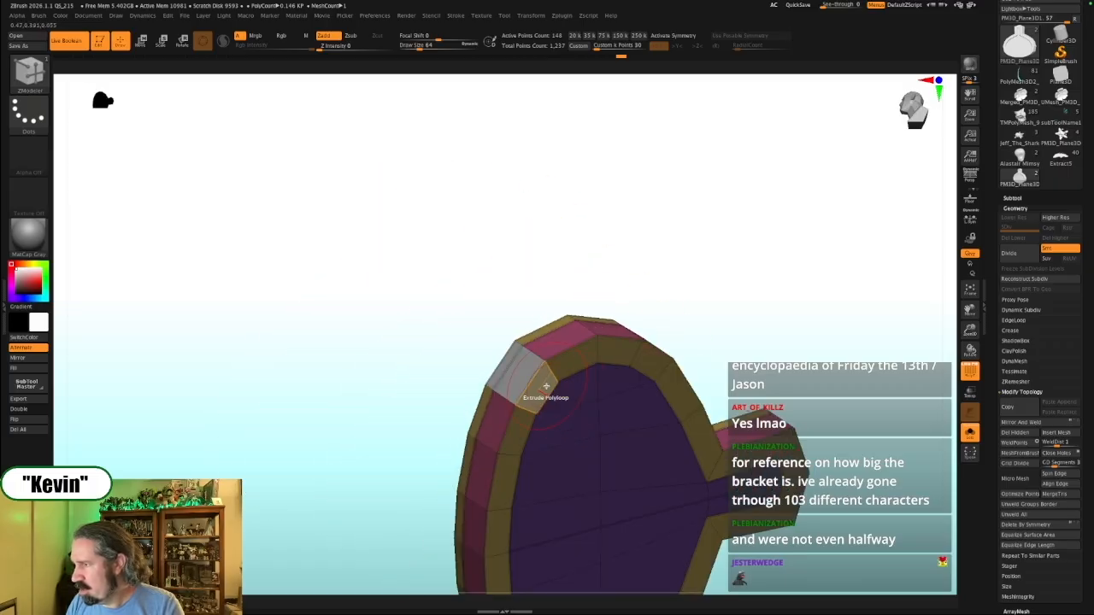
pyautogui.moveTo(723, 283); pyautogui.dragTo(695, 366)
pyautogui.press('shift')
pyautogui.hotkey('shift', 'f')
pyautogui.hotkey('shift', 'z')
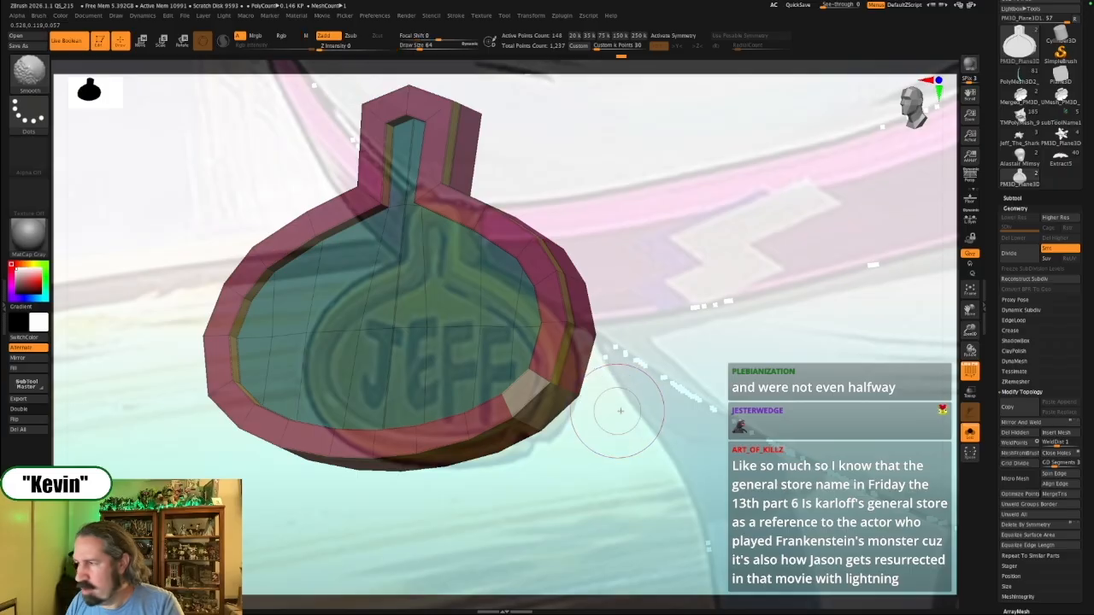
pyautogui.hotkey('shift', 'z')
# Set ZModeler's polygon action to Inset on A Single Poly, inset the marked rim segment, and compare it with the reference
pyautogui.keyDown('alt'); pyautogui.moveTo(627, 420); pyautogui.dragTo(702, 402); pyautogui.keyUp('alt')
pyautogui.press('space')
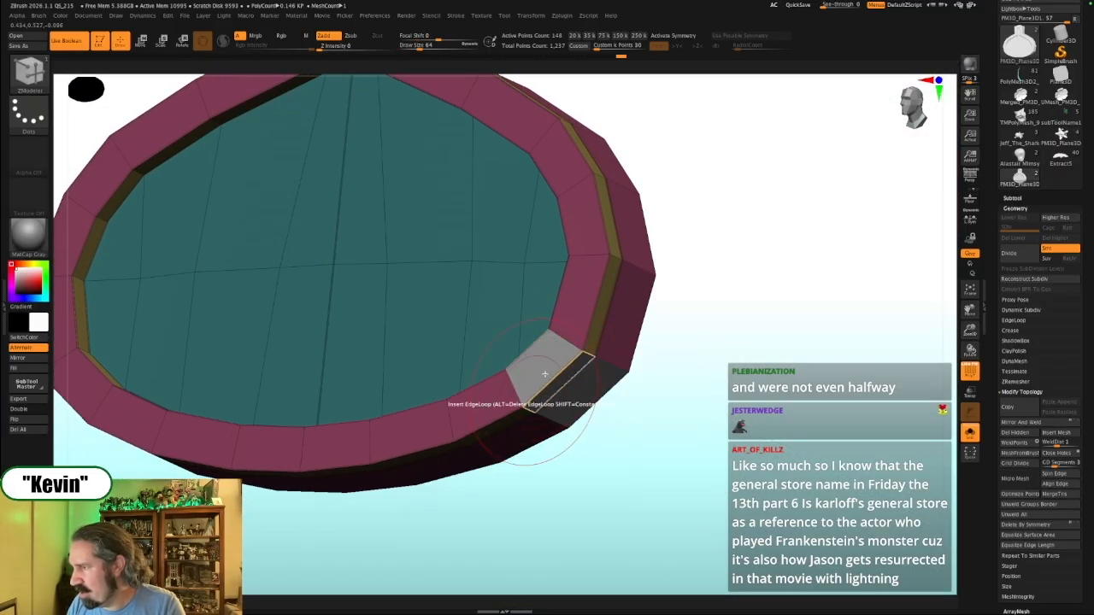
pyautogui.press('space')
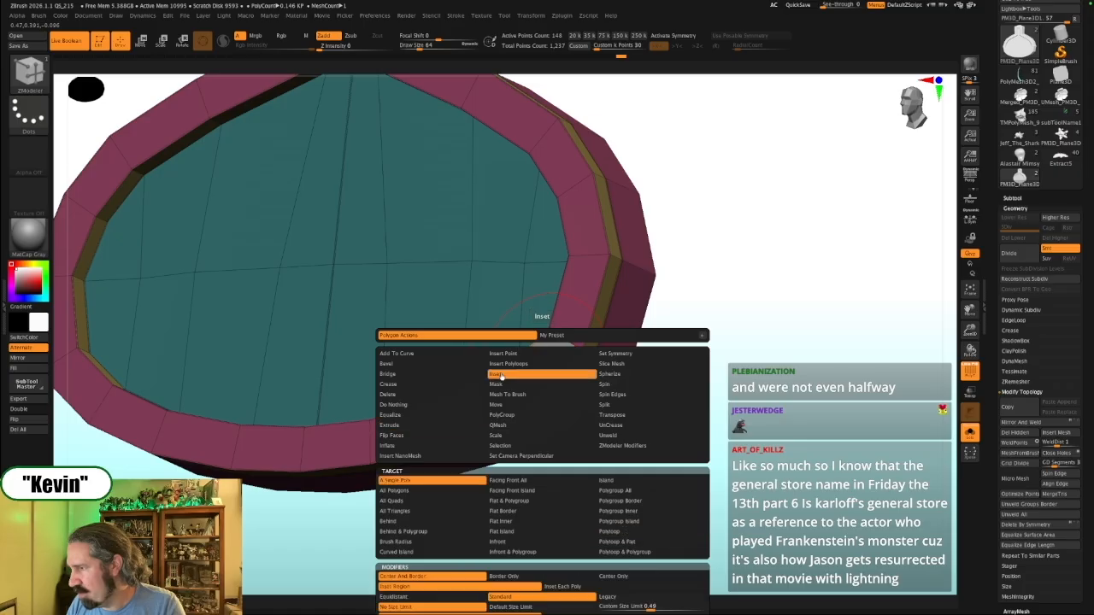
pyautogui.click(555, 350)
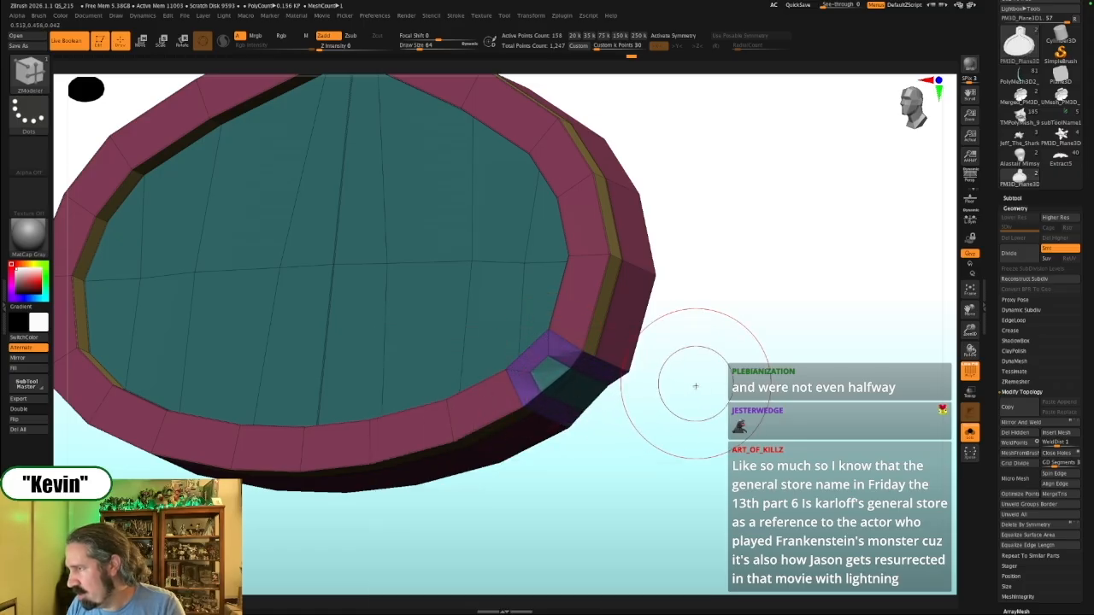
pyautogui.keyDown('shift'); pyautogui.moveTo(694, 381); pyautogui.dragTo(705, 393); pyautogui.keyUp('shift')
pyautogui.hotkey('shift', 'z')
pyautogui.hotkey('shift', 'z')
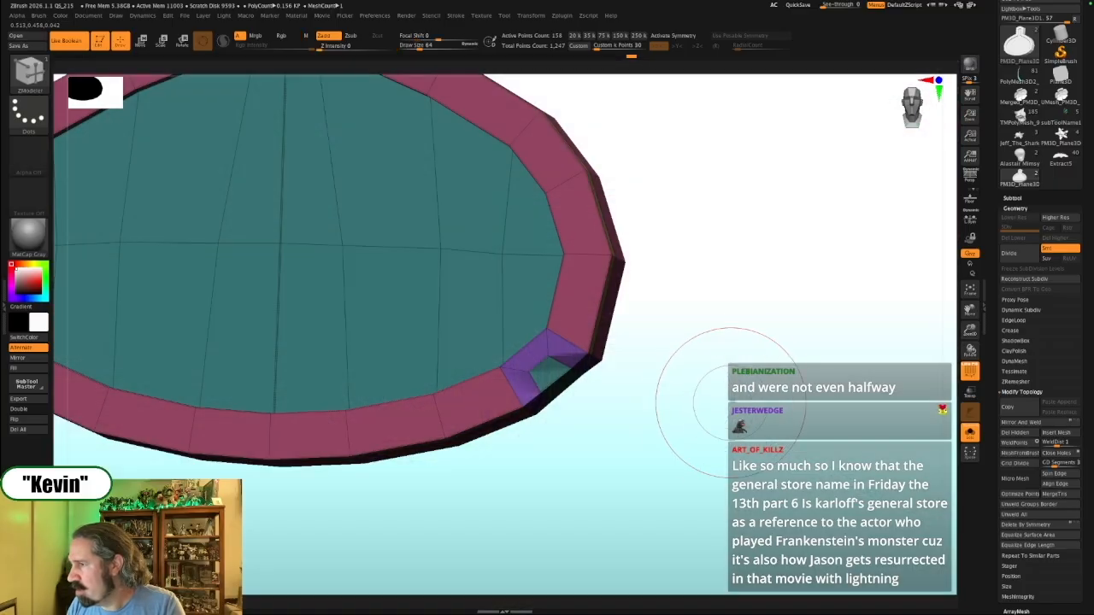
# Switch to the Move brush at a small size and adjust the inset's corner points on the rim's lower-right segment, checking its side and back
pyautogui.press('b')
pyautogui.press('m')
pyautogui.press('v')
pyautogui.press('s')
pyautogui.click(556, 375)
pyautogui.moveTo(540, 364); pyautogui.dragTo(548, 368)
pyautogui.moveTo(723, 381); pyautogui.dragTo(656, 304)
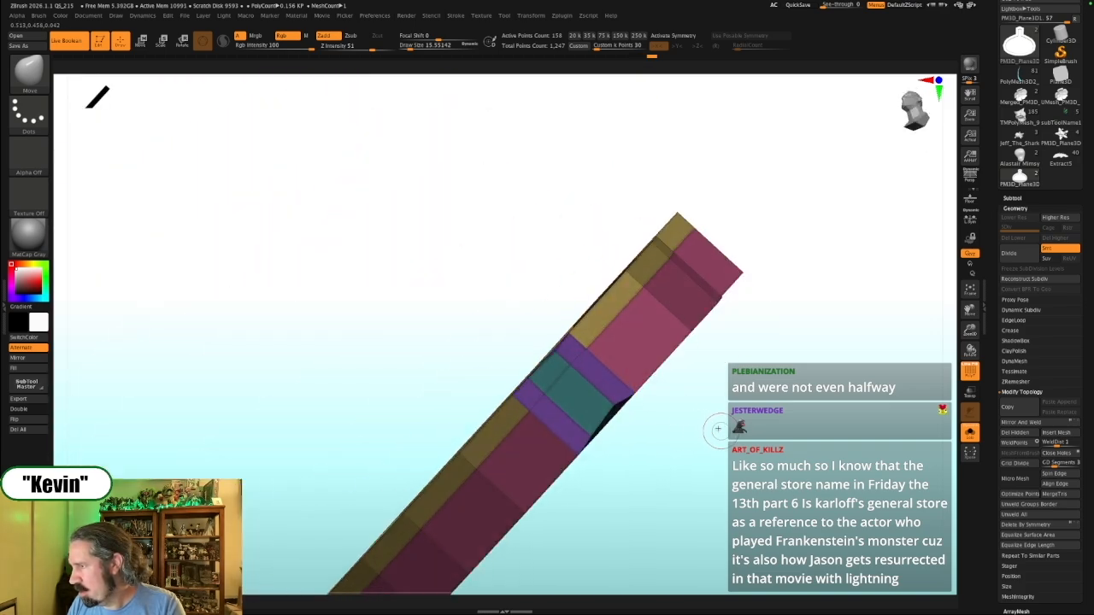
pyautogui.moveTo(718, 429); pyautogui.dragTo(611, 403)
pyautogui.moveTo(803, 253); pyautogui.dragTo(748, 240)
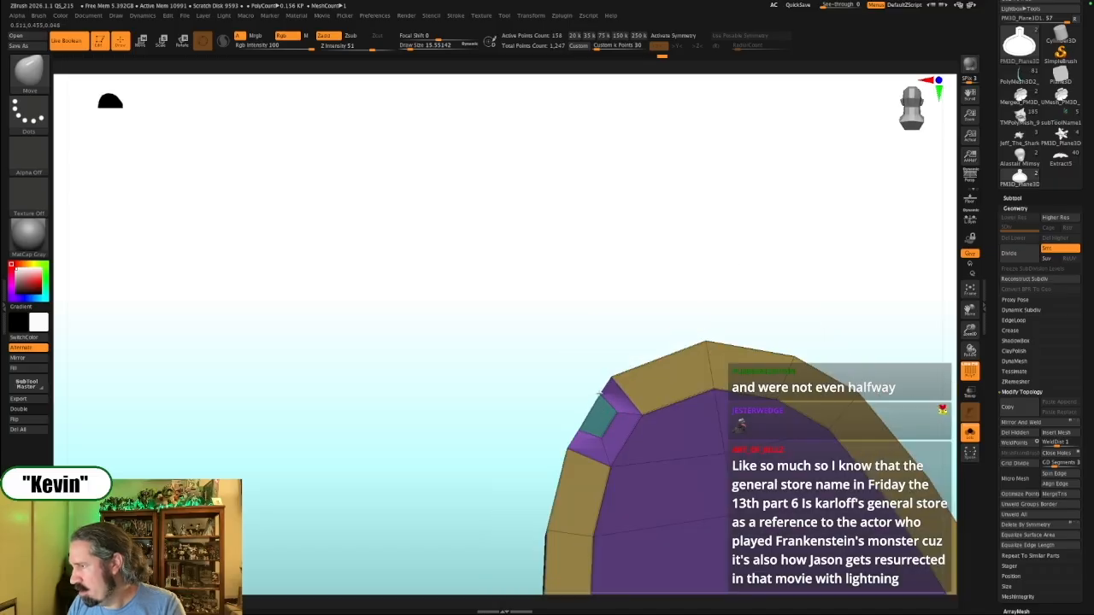
pyautogui.moveTo(612, 323); pyautogui.dragTo(628, 434)
# Set ZModeler's polygon action to QMesh and push the inset front and side polygons inward to cut a notch through the rim
pyautogui.press('b')
pyautogui.press('z')
pyautogui.press('m')
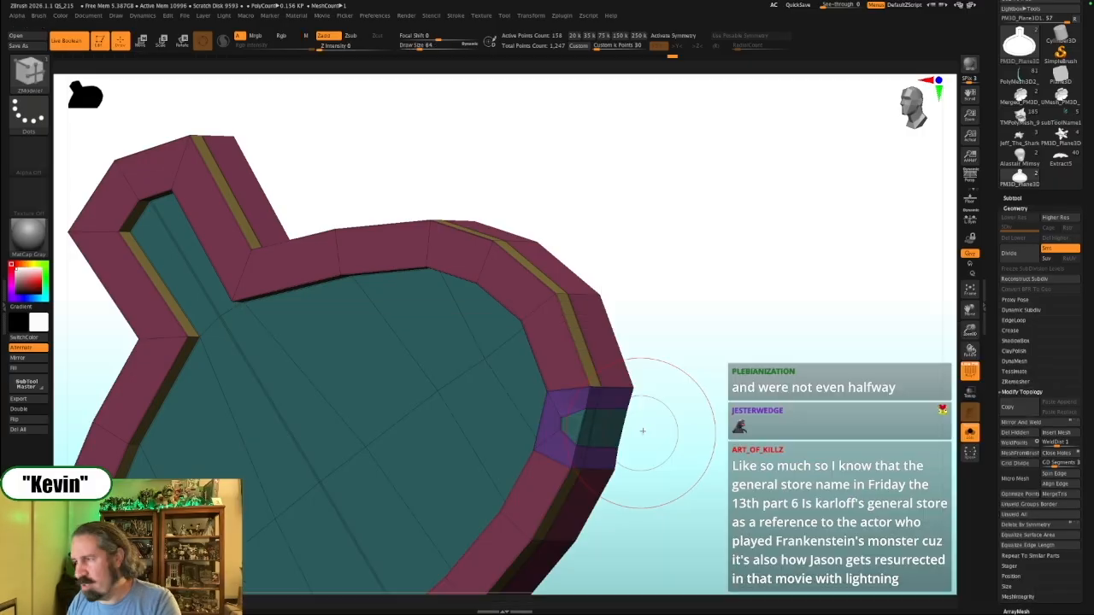
pyautogui.press('space')
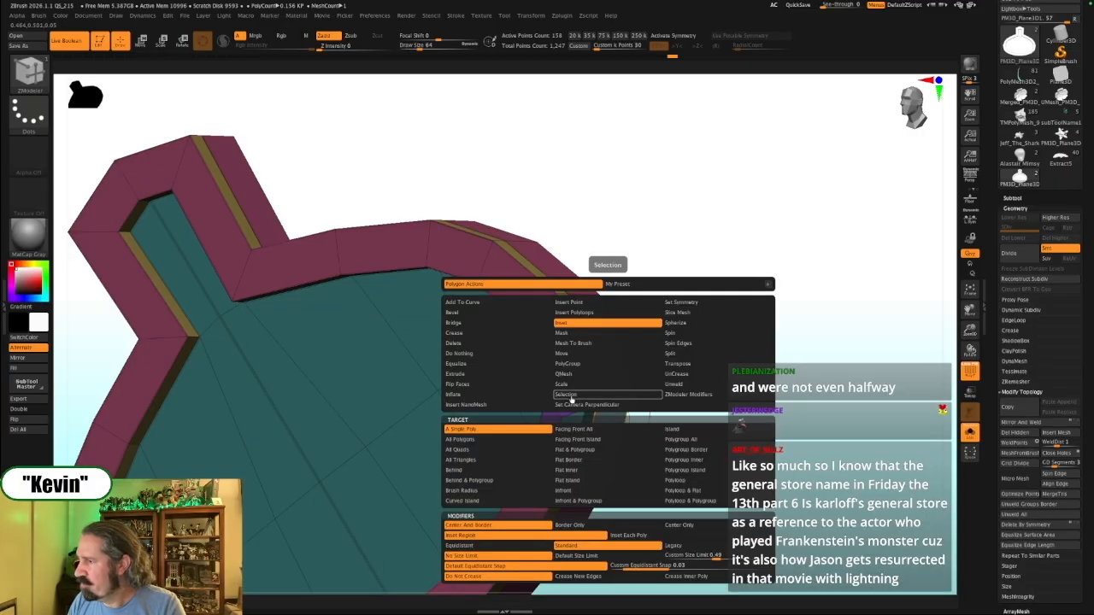
pyautogui.click(571, 376)
pyautogui.moveTo(788, 363); pyautogui.dragTo(779, 296)
pyautogui.moveTo(738, 328); pyautogui.dragTo(711, 294)
pyautogui.press('s')
pyautogui.moveTo(641, 324); pyautogui.dragTo(631, 325)
pyautogui.moveTo(711, 310); pyautogui.dragTo(689, 310)
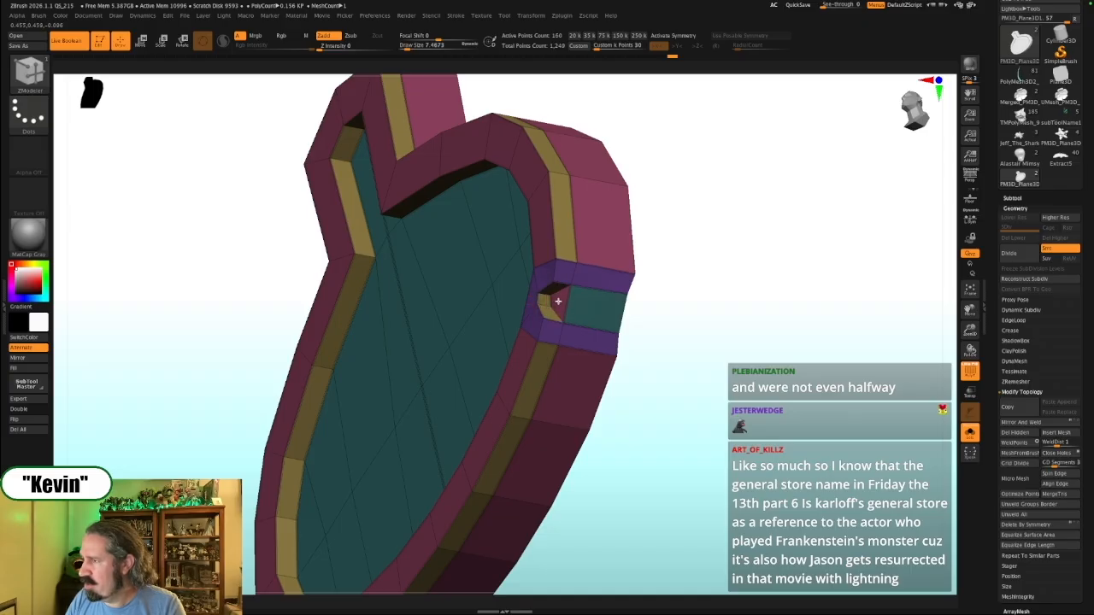
pyautogui.moveTo(706, 313); pyautogui.dragTo(711, 267)
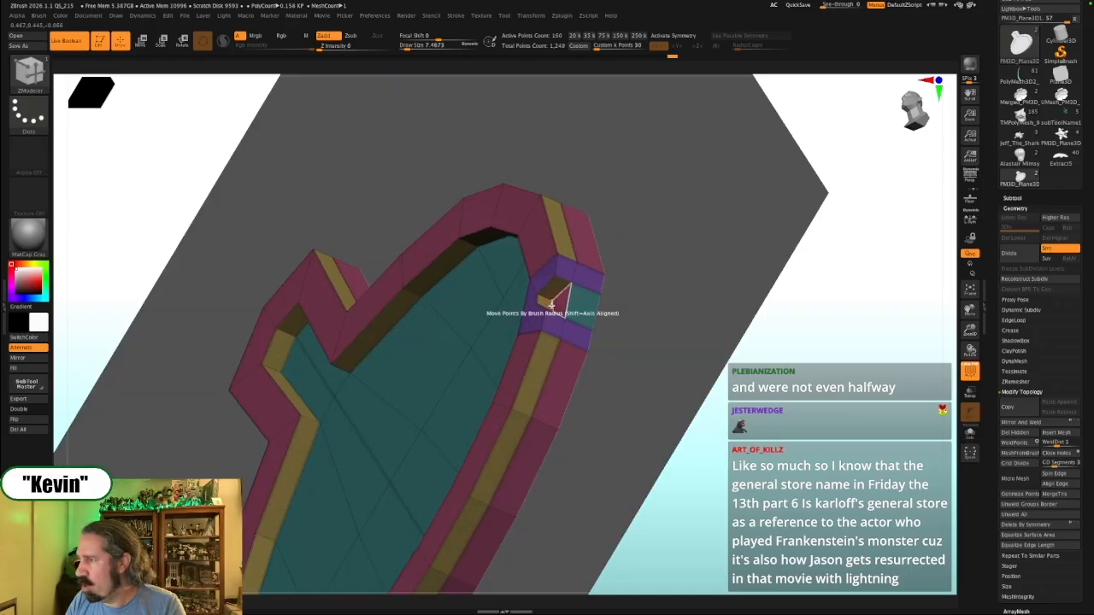
pyautogui.moveTo(781, 309); pyautogui.dragTo(812, 326)
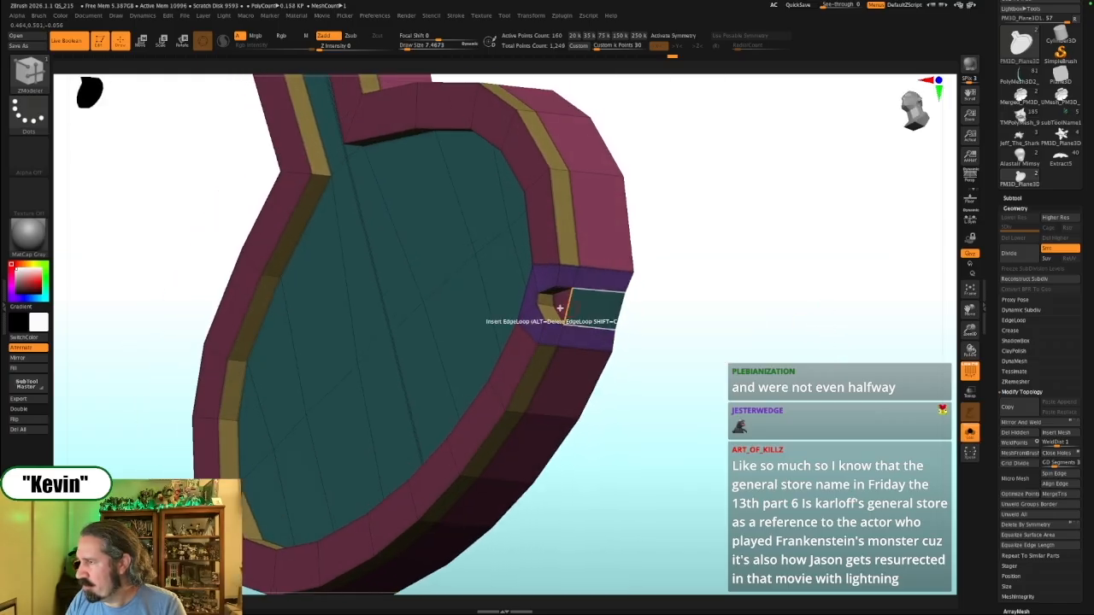
pyautogui.moveTo(589, 312)
pyautogui.mouseDown()
pyautogui.moveTo(692, 360)
pyautogui.moveTo(585, 313)
pyautogui.mouseUp()
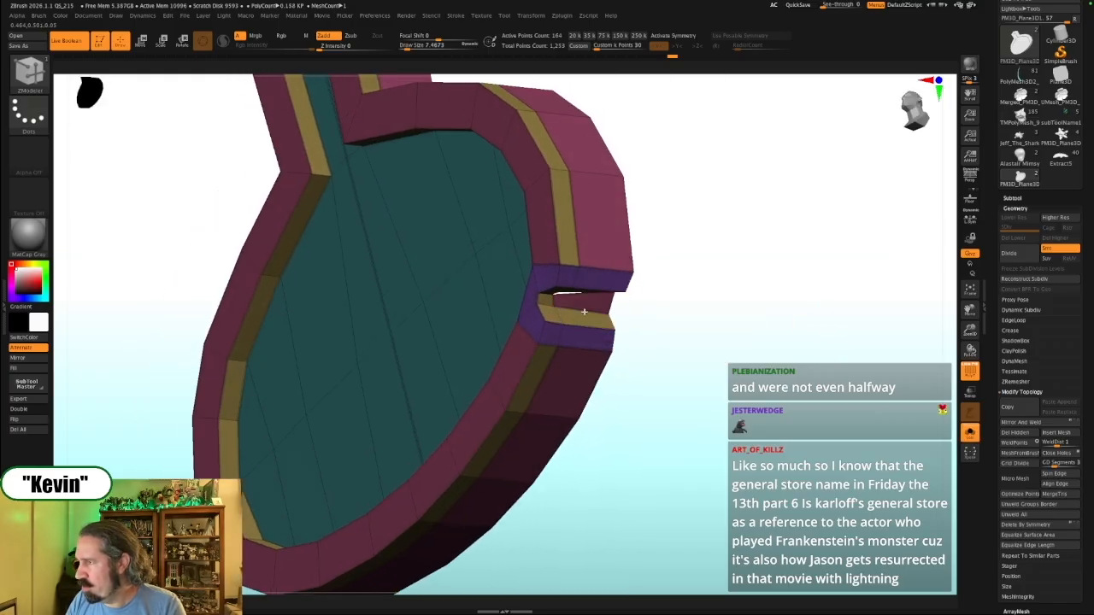
# Use the Move brush, resizing it as needed, to nudge the notch's inner corner points into a rougher chipped shape
pyautogui.moveTo(677, 326)
pyautogui.mouseDown()
pyautogui.moveTo(743, 310)
pyautogui.moveTo(725, 300)
pyautogui.moveTo(718, 309)
pyautogui.mouseUp()
pyautogui.press('b')
pyautogui.press('m')
pyautogui.press('v')
pyautogui.press('s')
pyautogui.click(553, 295)
pyautogui.moveTo(709, 296); pyautogui.dragTo(647, 283)
pyautogui.press('s')
pyautogui.click(579, 293)
pyautogui.moveTo(472, 309)
pyautogui.mouseDown()
pyautogui.moveTo(480, 296)
pyautogui.moveTo(894, 270)
pyautogui.moveTo(733, 244)
pyautogui.moveTo(658, 330)
pyautogui.moveTo(756, 307)
pyautogui.moveTo(747, 300)
pyautogui.mouseUp()
pyautogui.press('s')
pyautogui.click(916, 236)
pyautogui.click(764, 305)
# Face the tag front-on, show the reference drawing behind it, and place the tag beside the JEFF drawing to compare the notch
pyautogui.keyDown('shift'); pyautogui.moveTo(811, 277); pyautogui.dragTo(940, 243); pyautogui.keyUp('shift')
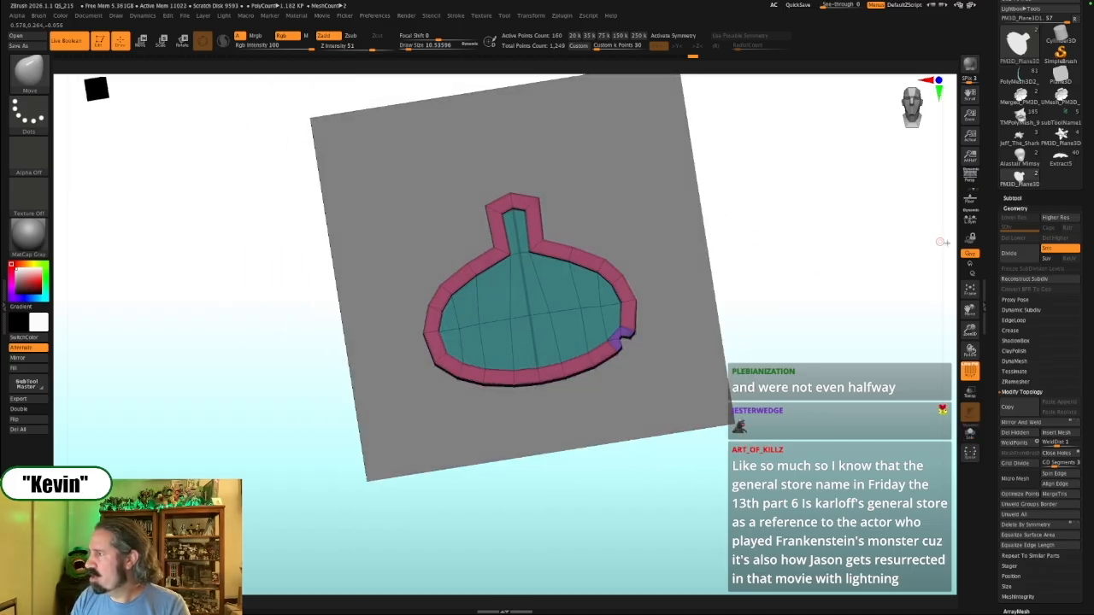
pyautogui.click(1012, 198)
pyautogui.keyDown('shift'); pyautogui.moveTo(805, 269); pyautogui.dragTo(793, 291); pyautogui.keyUp('shift')
pyautogui.hotkey('shift', 'z')
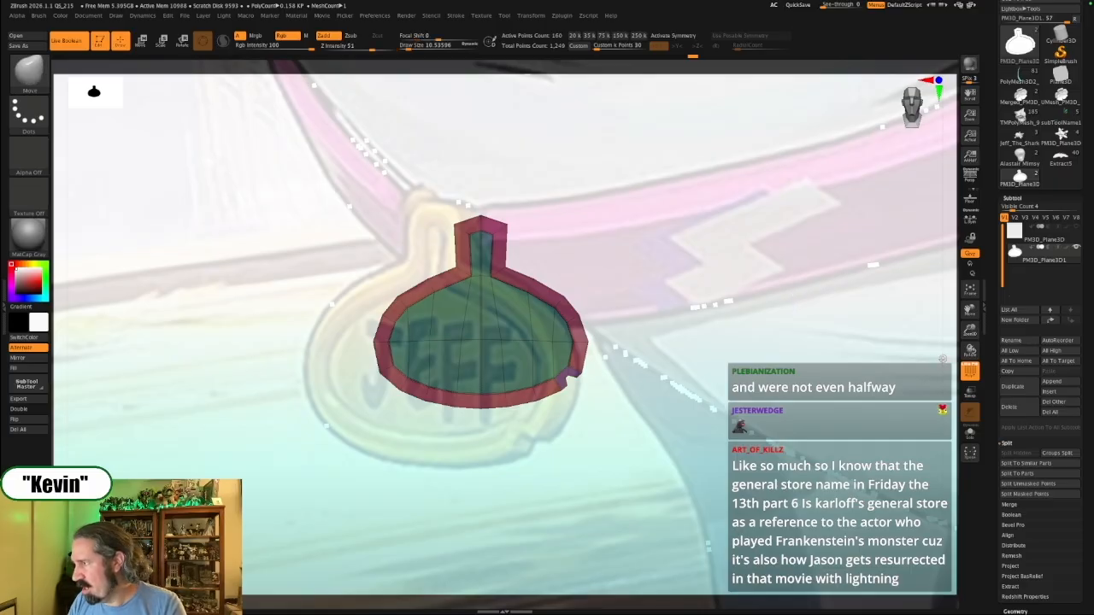
pyautogui.moveTo(946, 356)
pyautogui.mouseDown()
pyautogui.moveTo(962, 359)
pyautogui.moveTo(871, 360)
pyautogui.moveTo(758, 387)
pyautogui.moveTo(733, 372)
pyautogui.moveTo(784, 382)
pyautogui.moveTo(1092, 298)
pyautogui.mouseUp()
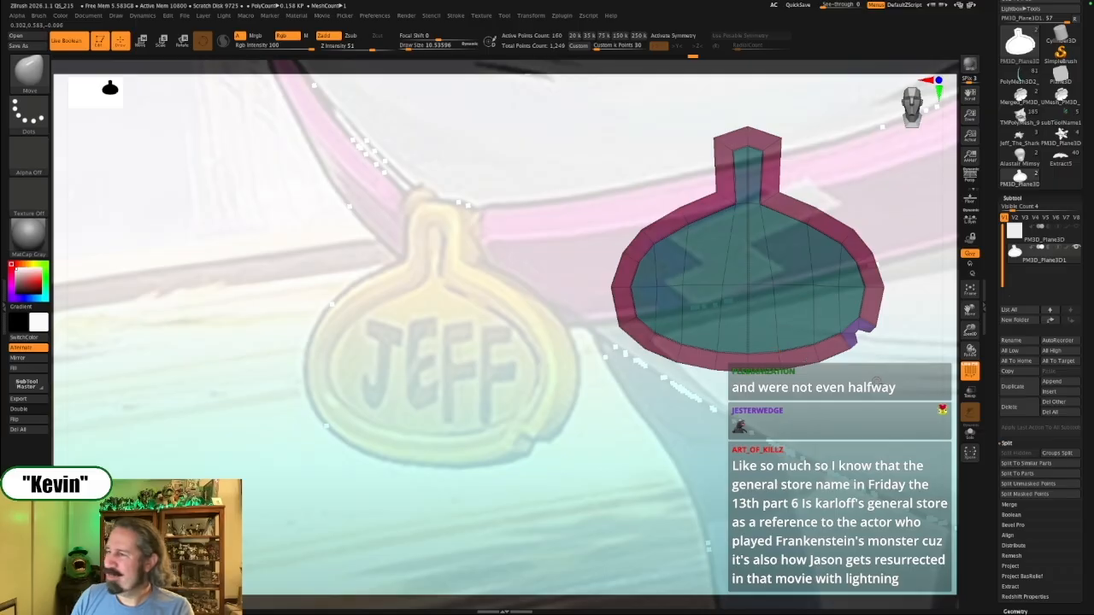
pyautogui.keyDown('alt'); pyautogui.moveTo(932, 396); pyautogui.dragTo(834, 411); pyautogui.keyUp('alt')
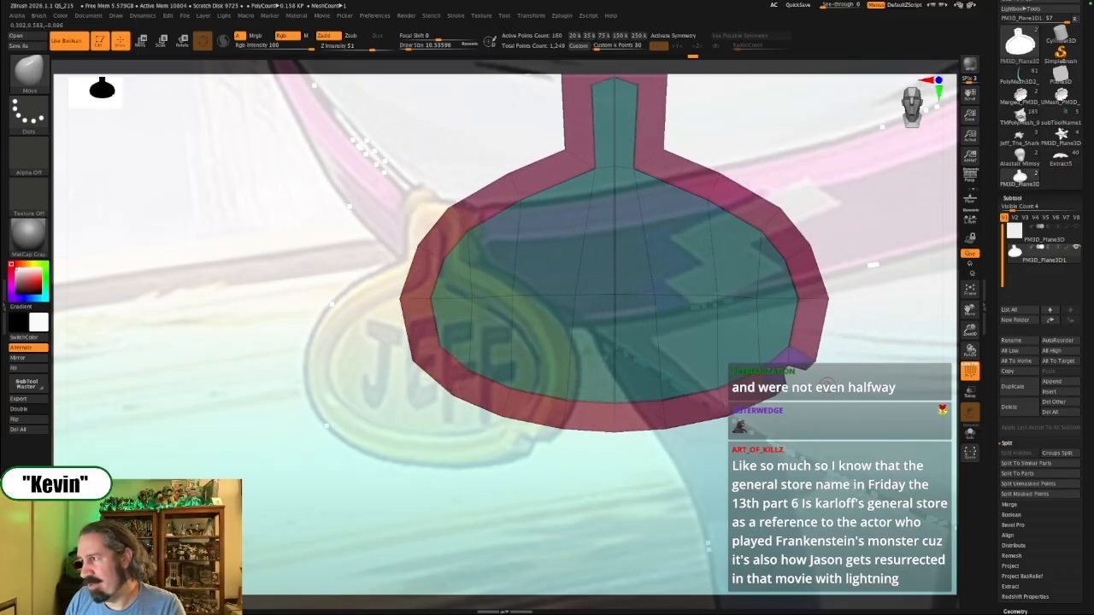
# Mask the tag except for the notch's inner corner, shift that corner slightly with the move gizmo, and clear the mask
pyautogui.press('ctrl')
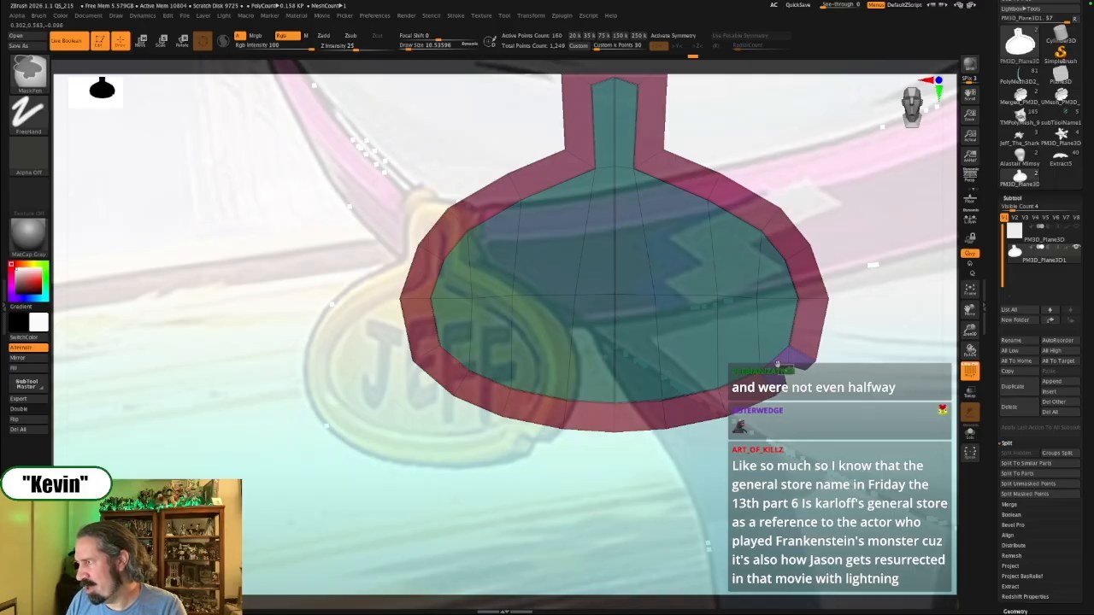
pyautogui.keyDown('ctrl'); pyautogui.moveTo(779, 365); pyautogui.dragTo(776, 362); pyautogui.keyUp('ctrl')
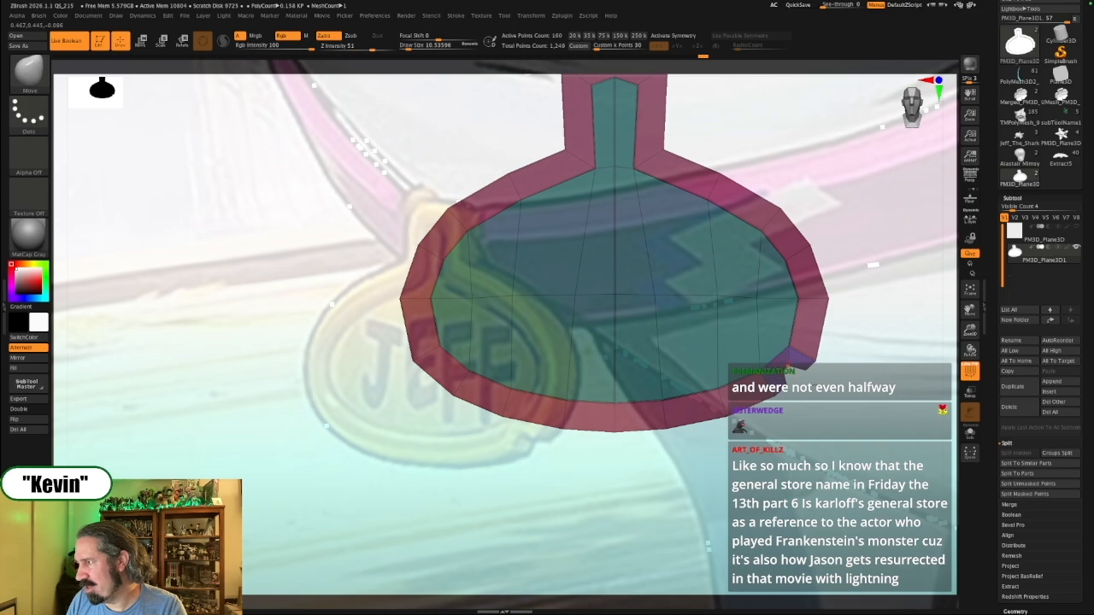
pyautogui.keyDown('ctrl'); pyautogui.click(804, 389); pyautogui.keyUp('ctrl')
pyautogui.press('w')
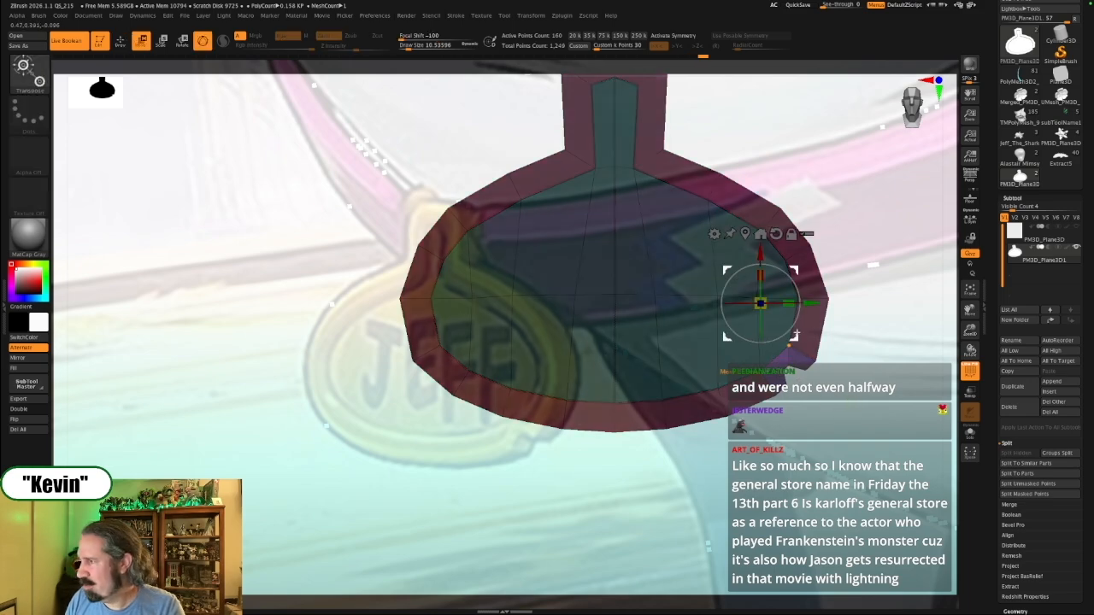
pyautogui.moveTo(795, 339); pyautogui.dragTo(801, 336)
pyautogui.keyDown('ctrl'); pyautogui.moveTo(885, 381); pyautogui.dragTo(879, 428); pyautogui.keyUp('ctrl')
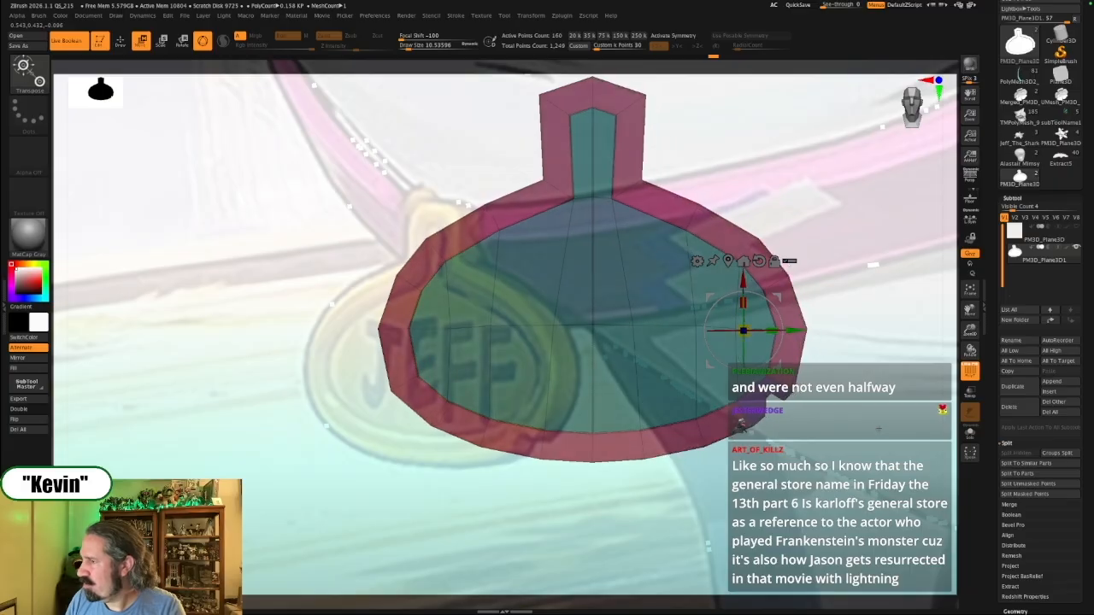
# Select the flat plane subtool, hide the name tag, and line the plane up over the JEFF tag in the reference
pyautogui.click(1053, 240)
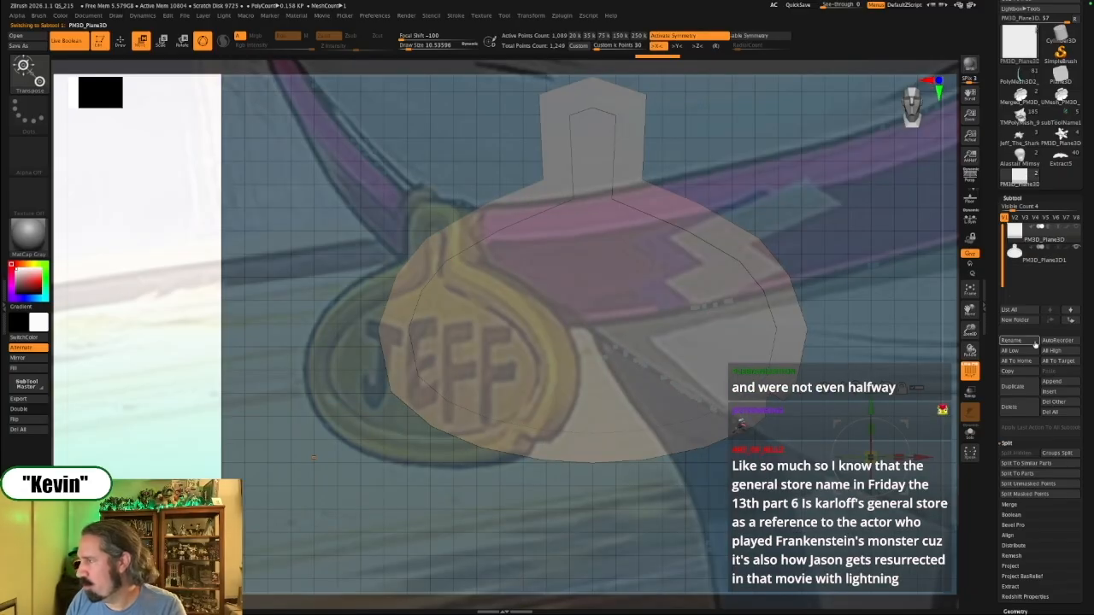
pyautogui.click(1076, 248)
pyautogui.moveTo(919, 454); pyautogui.dragTo(742, 478)
pyautogui.moveTo(822, 419); pyautogui.dragTo(608, 431)
pyautogui.keyDown('alt'); pyautogui.moveTo(665, 334); pyautogui.dragTo(690, 338); pyautogui.keyUp('alt')
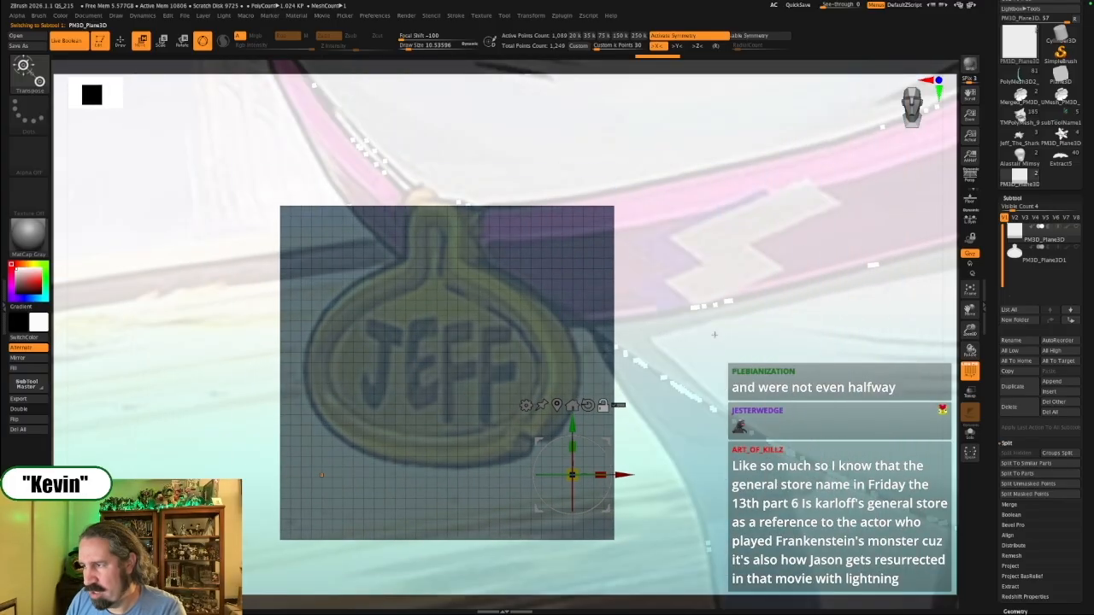
# Subdivide the flat plane repeatedly to about 1.048 million polygons
pyautogui.press('ctrl')
pyautogui.press('ctrl')
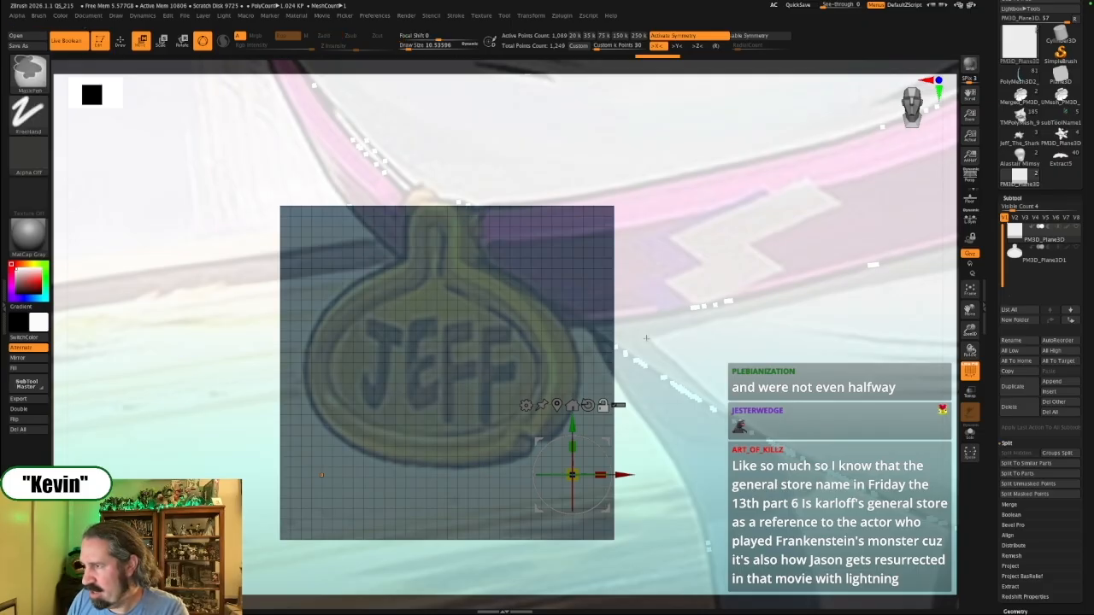
pyautogui.hotkey('ctrl', 'd')
pyautogui.hotkey('ctrl', 'd')
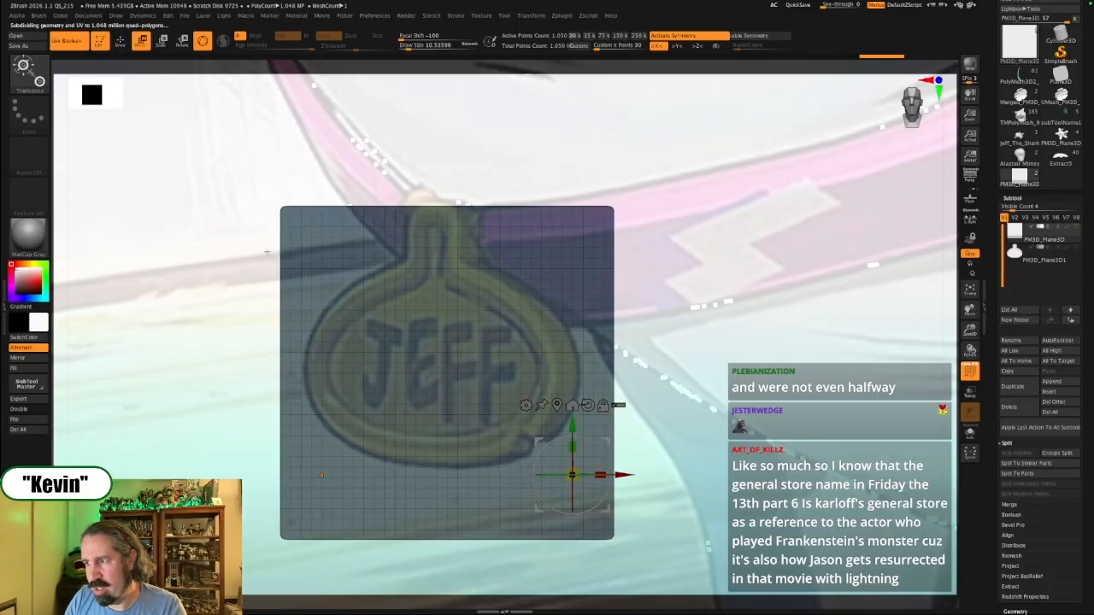
# Switch from the transform gizmo to drawing mode, turn off symmetry and enlarge the brush
pyautogui.press('q')
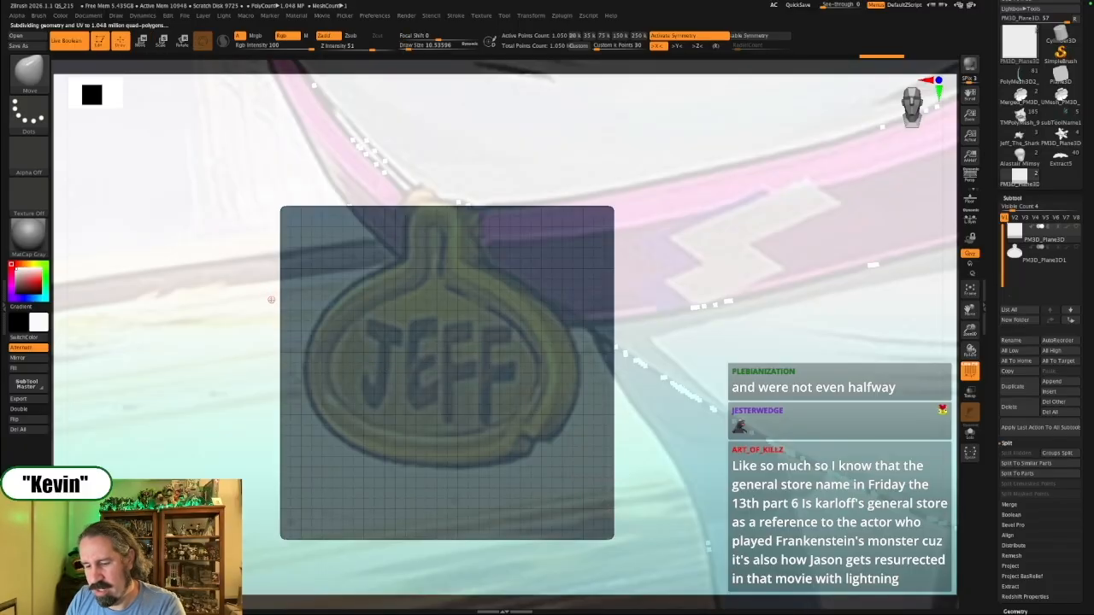
pyautogui.press('x')
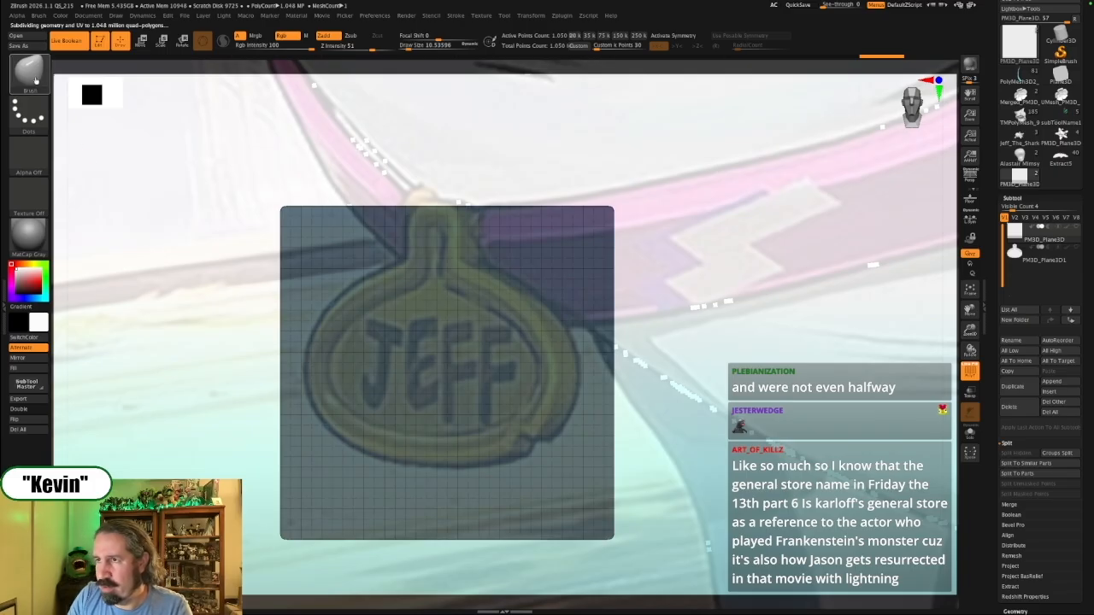
pyautogui.press('ctrl')
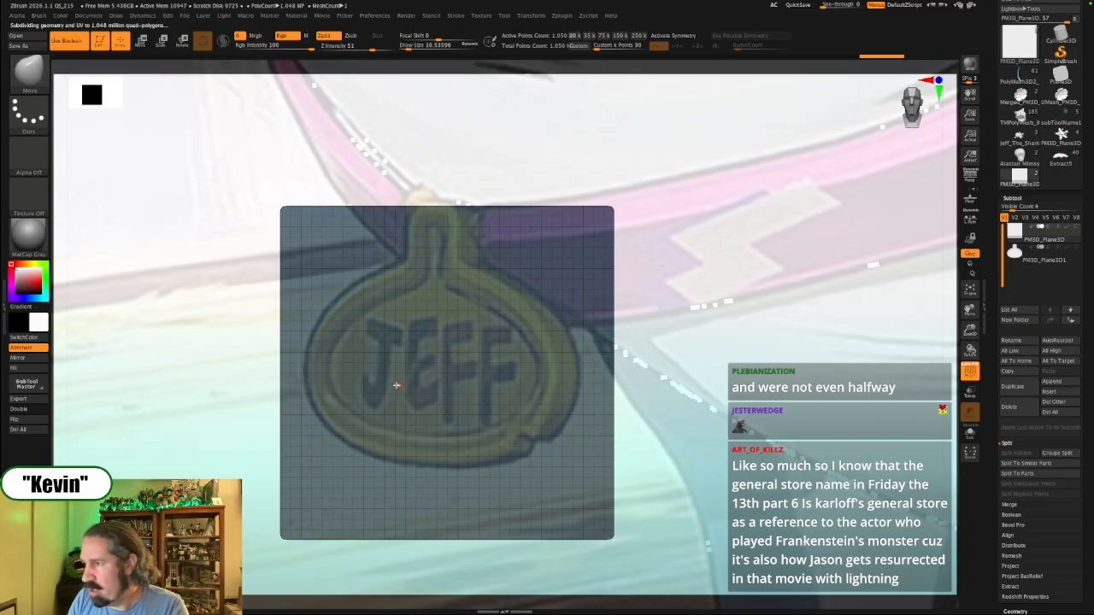
pyautogui.press('s')
pyautogui.moveTo(387, 376); pyautogui.dragTo(384, 377)
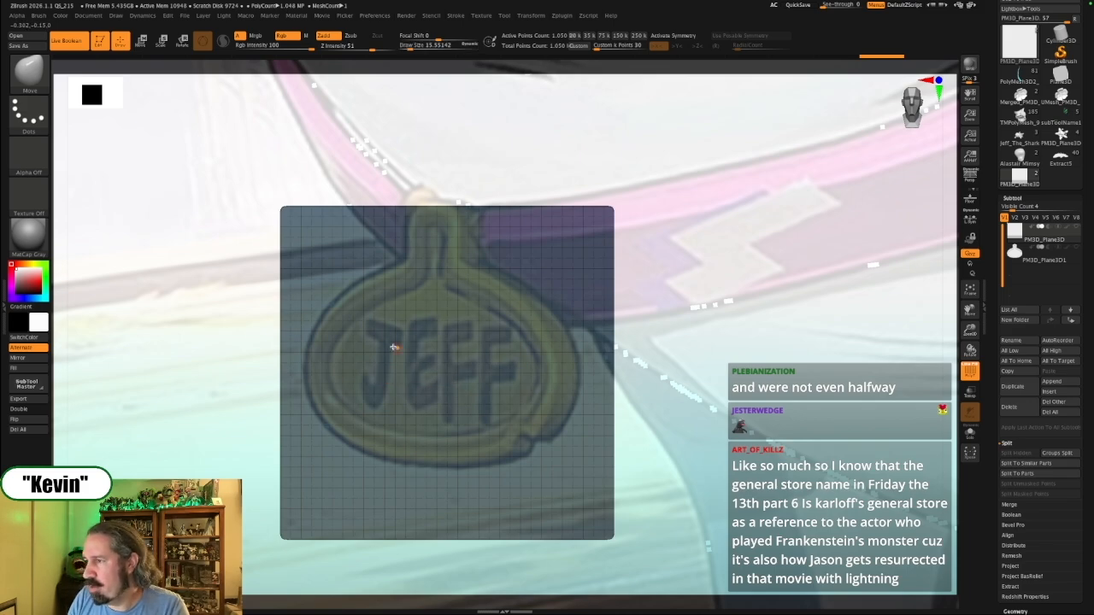
pyautogui.press('s')
pyautogui.moveTo(399, 345); pyautogui.dragTo(395, 346)
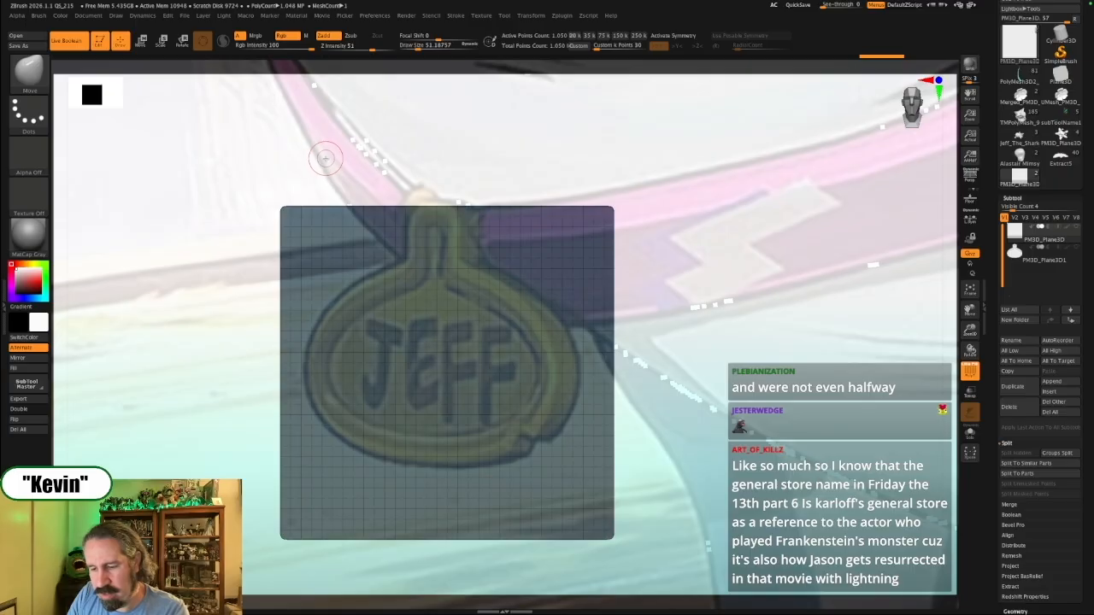
# Choose the Standard brush and set it to paint Rgb colour only, with Zadd off
pyautogui.press('b')
pyautogui.press('s')
pyautogui.press('t')
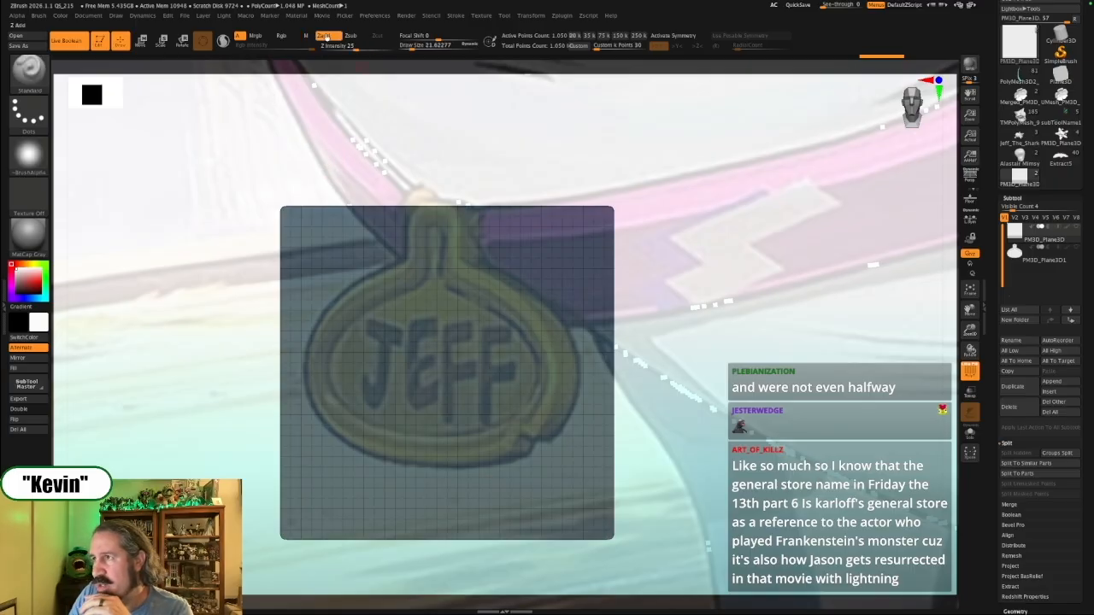
pyautogui.click(280, 39)
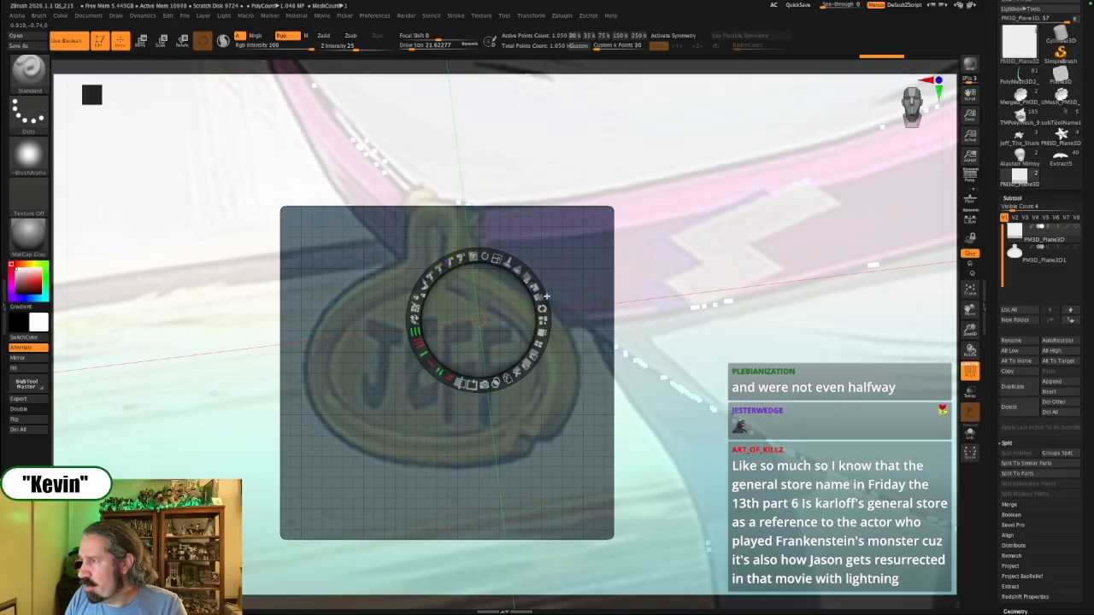
# Scale up and reposition the Spotlight reference so that the JEFF lettering fits within the plane
pyautogui.moveTo(497, 258); pyautogui.dragTo(532, 284)
pyautogui.moveTo(565, 429); pyautogui.dragTo(638, 376)
pyautogui.press('z')
pyautogui.moveTo(788, 412)
pyautogui.keyDown('alt'); pyautogui.mouseDown()
pyautogui.moveTo(815, 410)
pyautogui.moveTo(805, 402)
pyautogui.mouseUp(); pyautogui.keyUp('alt')
# Paint the JEFF lettering from the Spotlight reference onto the plane with a draw size of about 97, hiding the wireframe and finally the reference
pyautogui.press('s')
pyautogui.moveTo(400, 306)
pyautogui.mouseDown()
pyautogui.moveTo(381, 315)
pyautogui.moveTo(410, 294)
pyautogui.mouseUp()
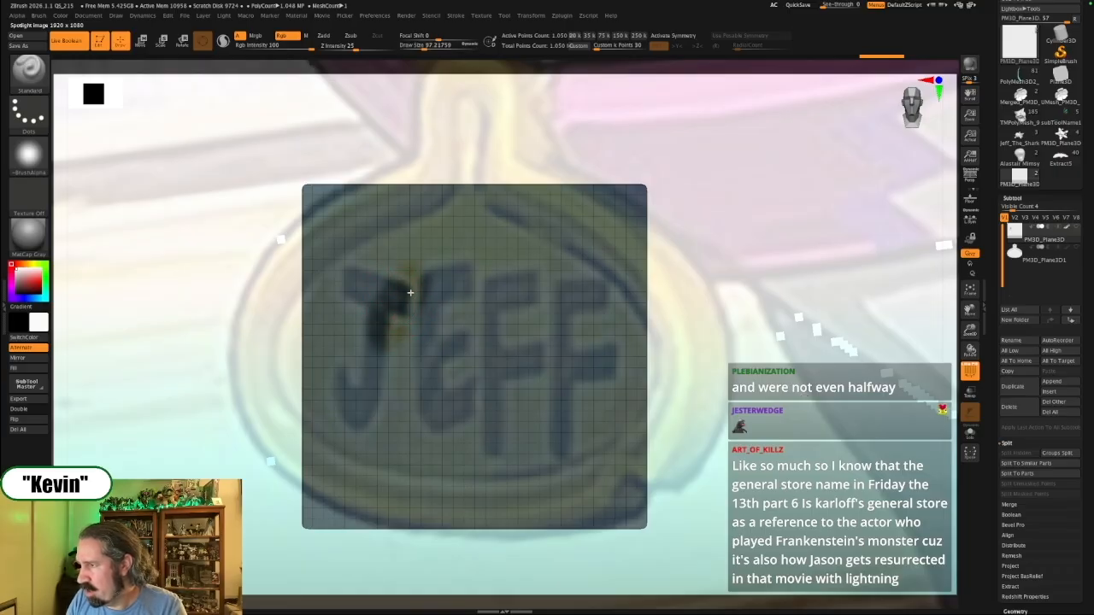
pyautogui.hotkey('shift', 'z')
pyautogui.hotkey('shift', 'z')
pyautogui.hotkey('shift', 'f')
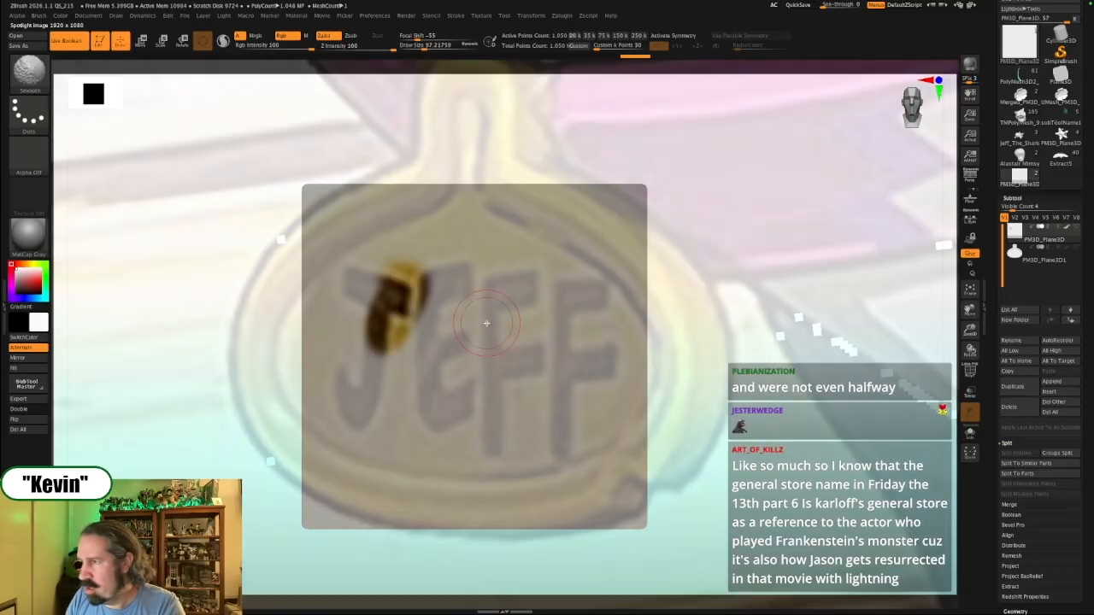
pyautogui.hotkey('shift', 'z')
pyautogui.hotkey('shift', 'z')
pyautogui.moveTo(363, 286)
pyautogui.mouseDown()
pyautogui.moveTo(358, 256)
pyautogui.moveTo(383, 384)
pyautogui.moveTo(357, 416)
pyautogui.moveTo(338, 410)
pyautogui.moveTo(419, 282)
pyautogui.moveTo(462, 427)
pyautogui.moveTo(446, 420)
pyautogui.moveTo(491, 257)
pyautogui.moveTo(488, 452)
pyautogui.moveTo(500, 362)
pyautogui.moveTo(526, 350)
pyautogui.moveTo(532, 278)
pyautogui.moveTo(520, 293)
pyautogui.moveTo(557, 360)
pyautogui.moveTo(598, 288)
pyautogui.moveTo(569, 333)
pyautogui.moveTo(607, 358)
pyautogui.moveTo(569, 370)
pyautogui.moveTo(558, 457)
pyautogui.moveTo(557, 423)
pyautogui.mouseUp()
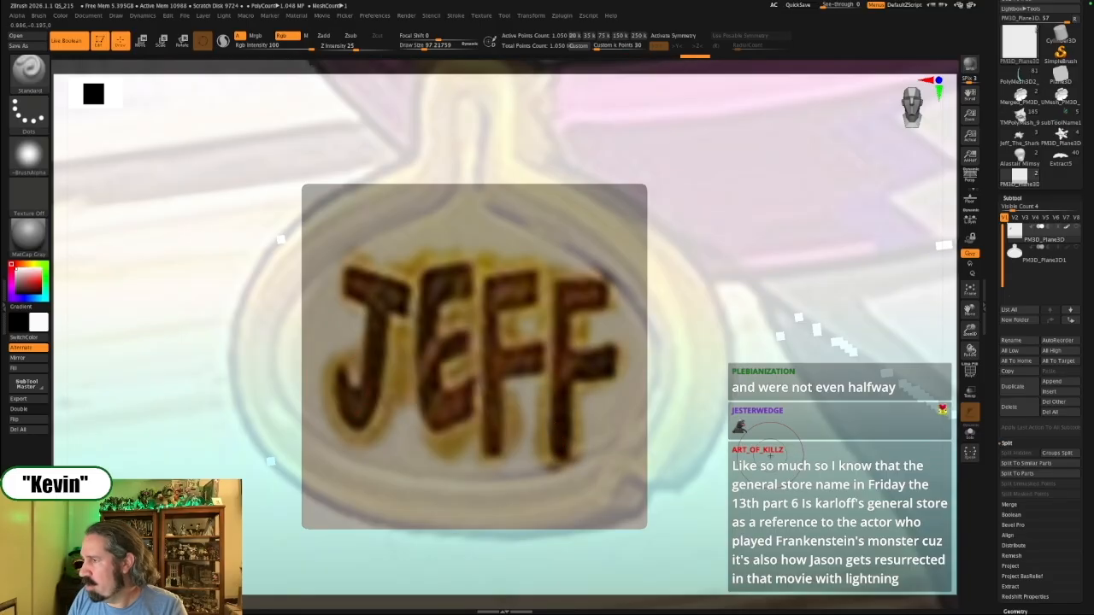
pyautogui.hotkey('shift', 'z')
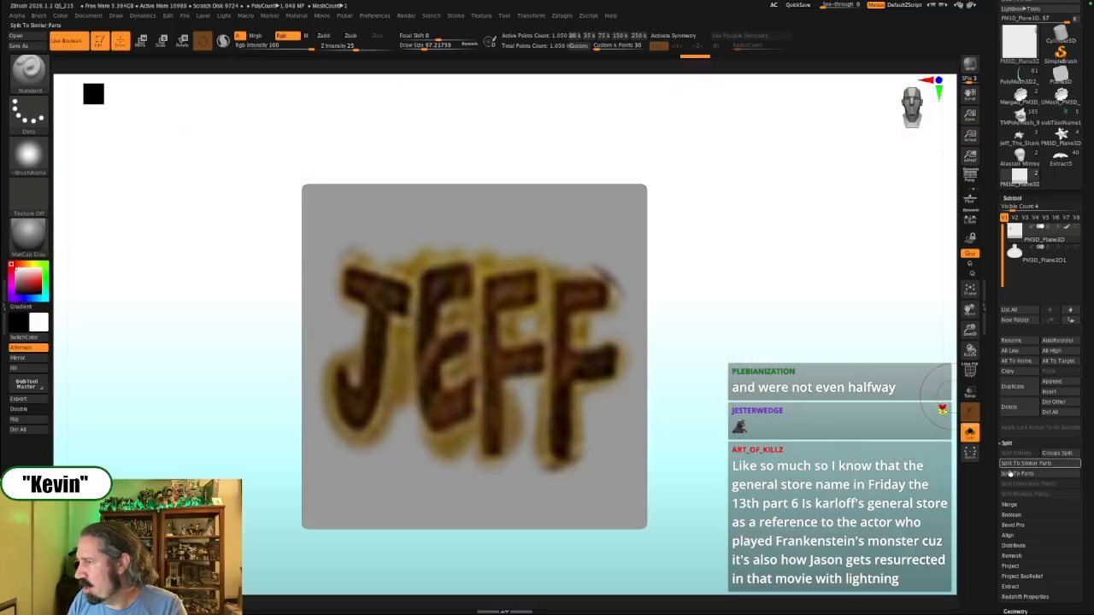
# Mask the plane by polypaint, sampling the dark brown of the JEFF letters as the mask colour
pyautogui.scroll(-8, 1017, 427)
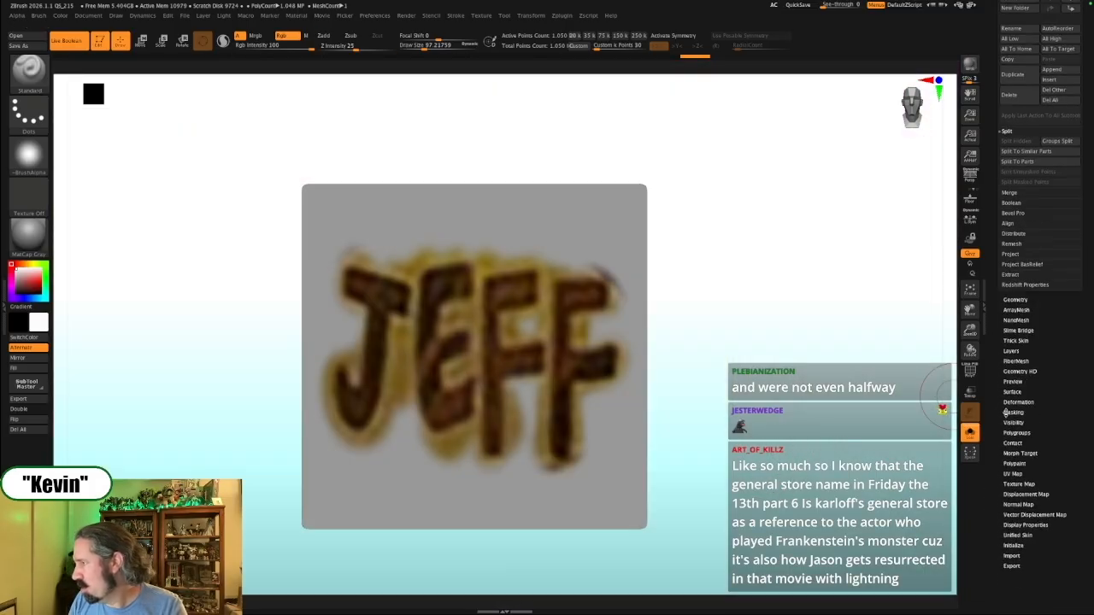
pyautogui.click(1008, 412)
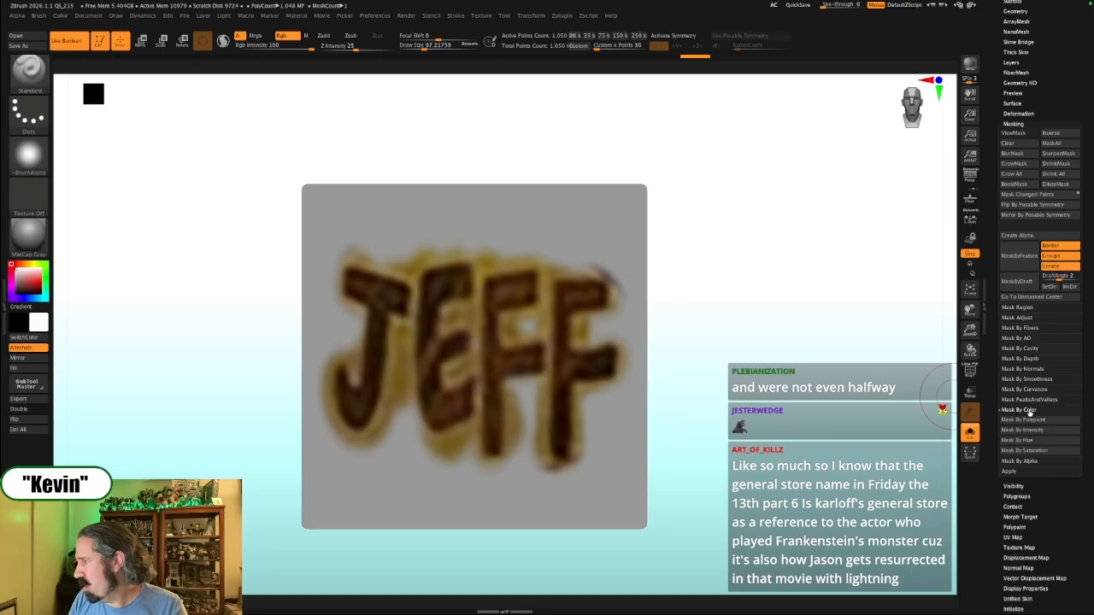
pyautogui.click(1026, 411)
pyautogui.moveTo(989, 332); pyautogui.dragTo(577, 365)
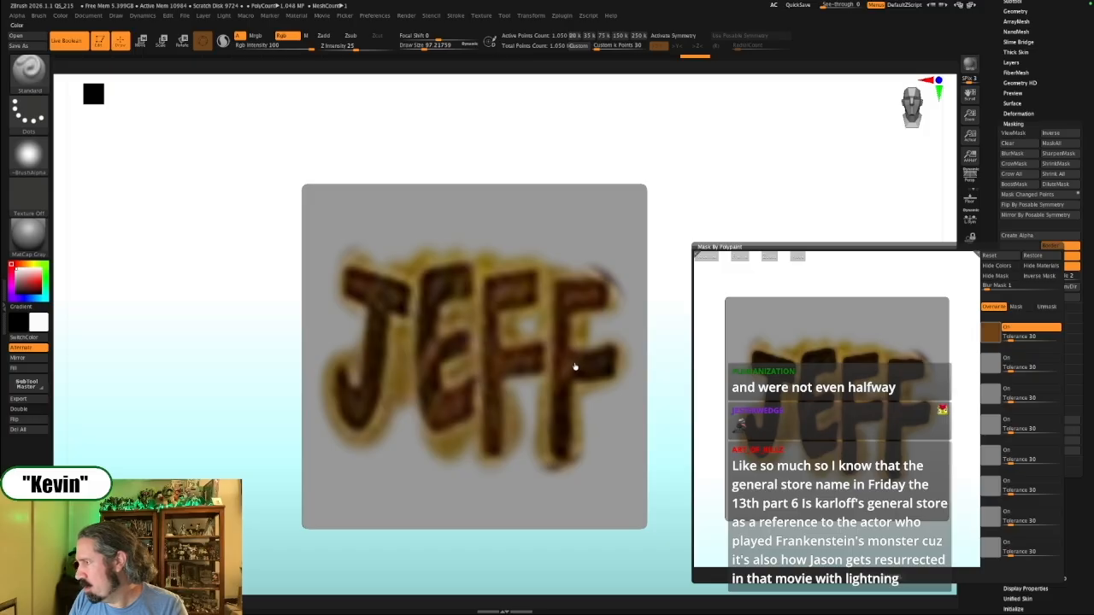
pyautogui.moveTo(575, 367); pyautogui.dragTo(601, 372)
pyautogui.click(861, 579)
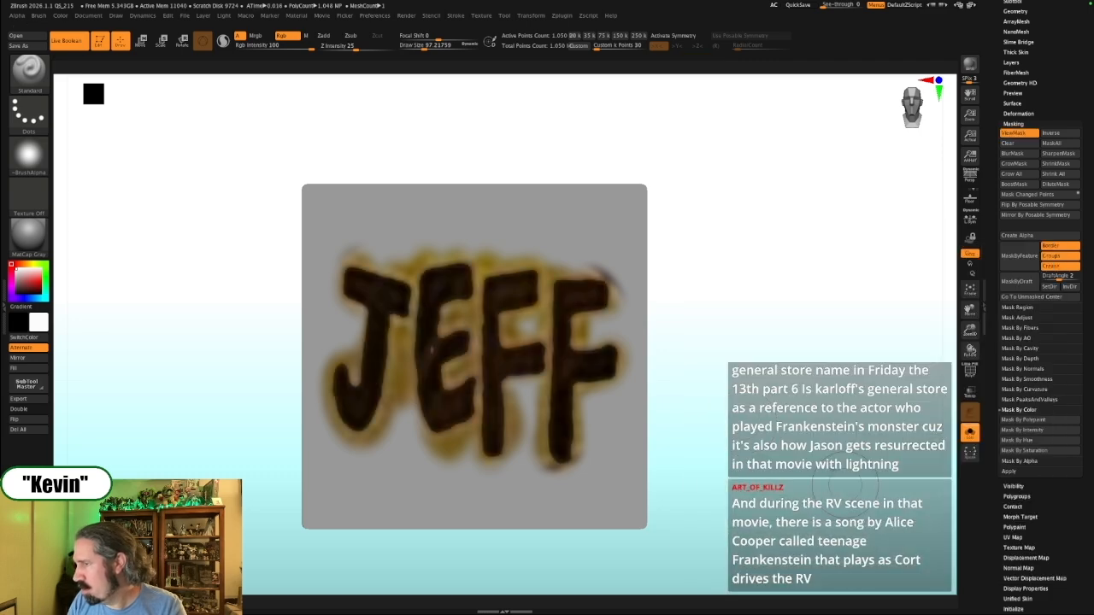
# Touch up the mask around the letter E with the MaskPen at a draw size of about 10.5, undoing the last stroke
pyautogui.press('s')
pyautogui.moveTo(444, 347); pyautogui.dragTo(437, 353)
pyautogui.press('s')
pyautogui.press('ctrl')
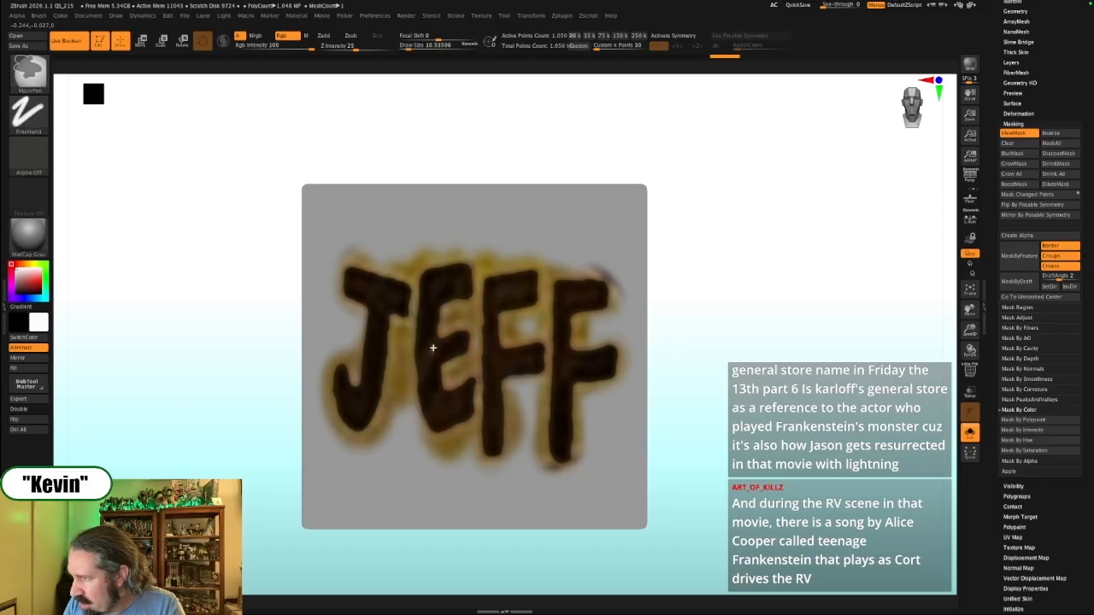
pyautogui.press('s')
pyautogui.press('s')
pyautogui.moveTo(419, 377); pyautogui.dragTo(420, 376)
pyautogui.hotkey('ctrl', 'z')
# Clean up the mask along the JEFF letters by hand with the MaskPen at a draw size of about 17
pyautogui.press('s')
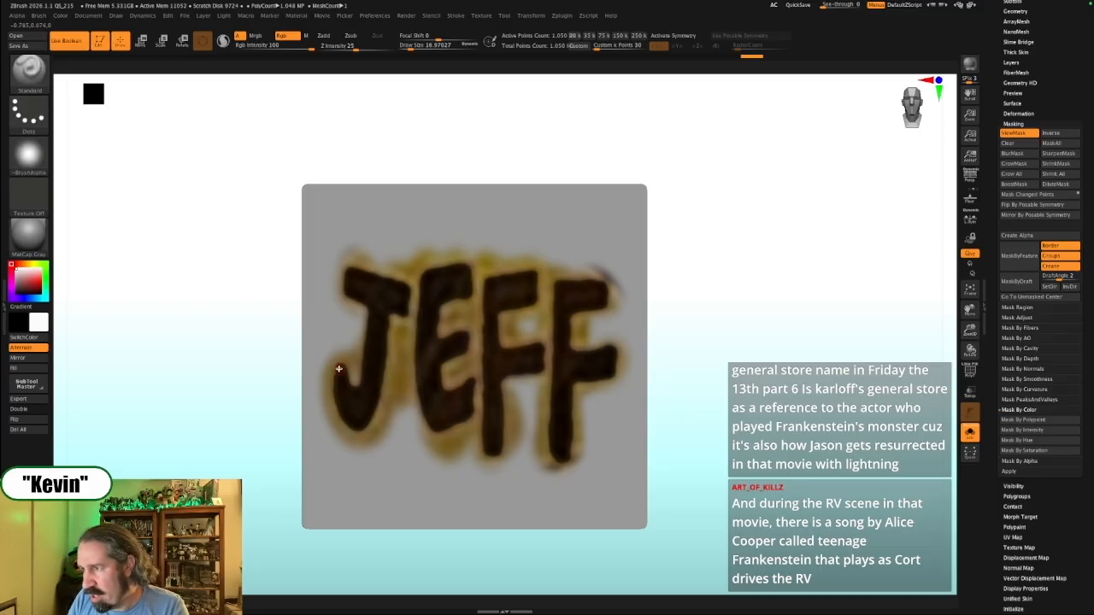
pyautogui.press('ctrl')
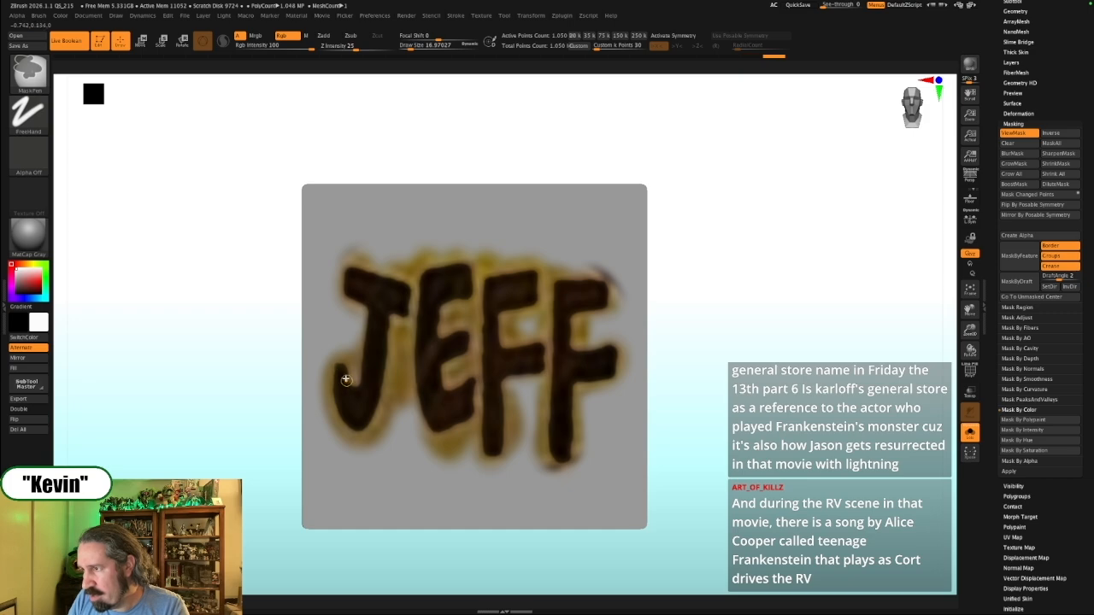
pyautogui.press('ctrl')
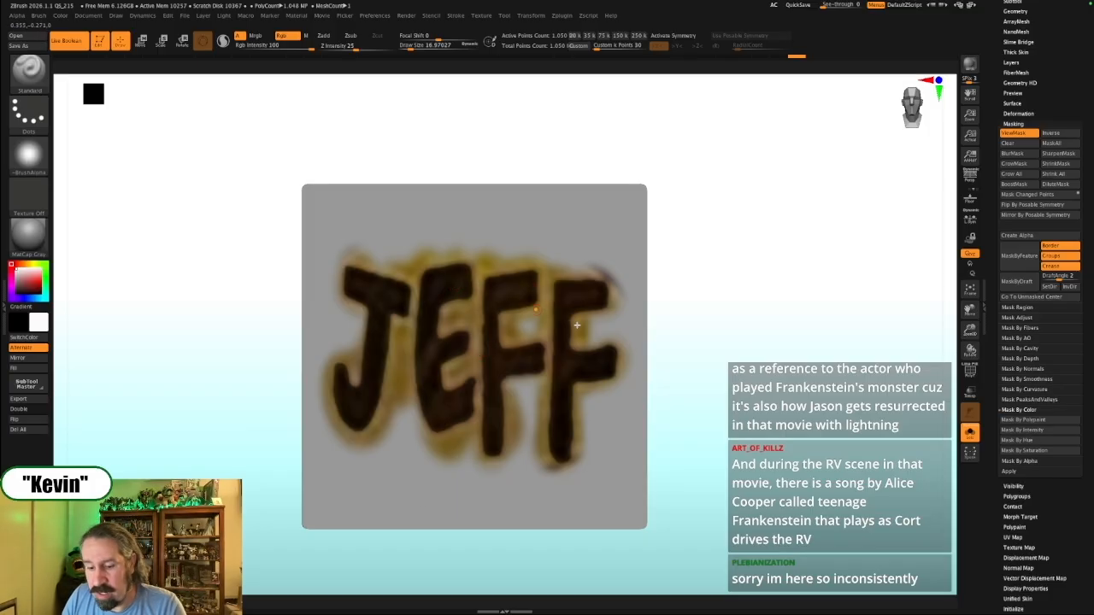
pyautogui.press('ctrl')
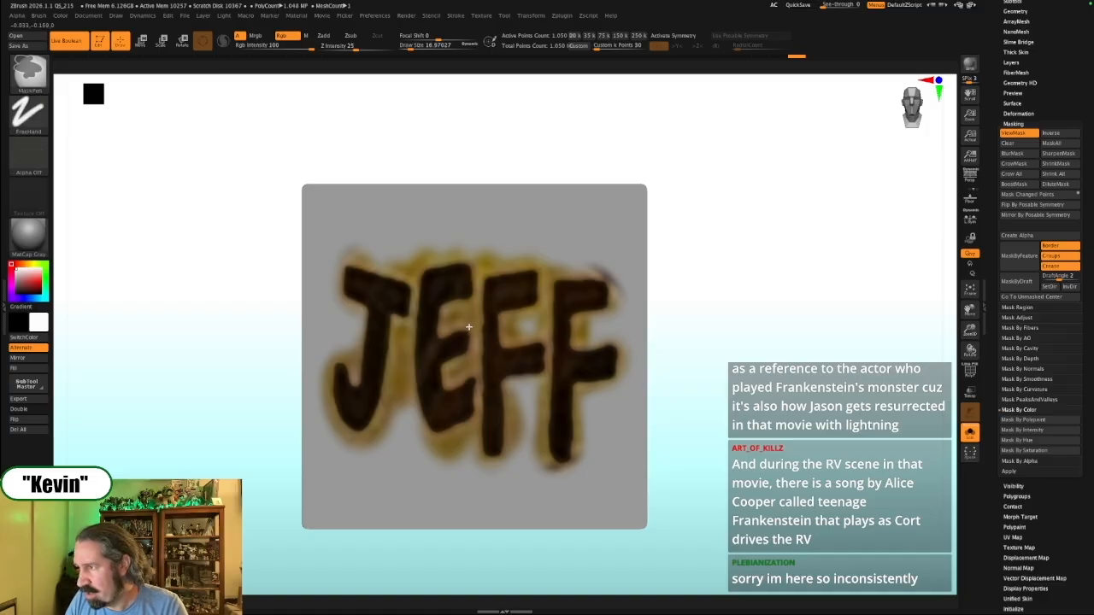
pyautogui.press('ctrl')
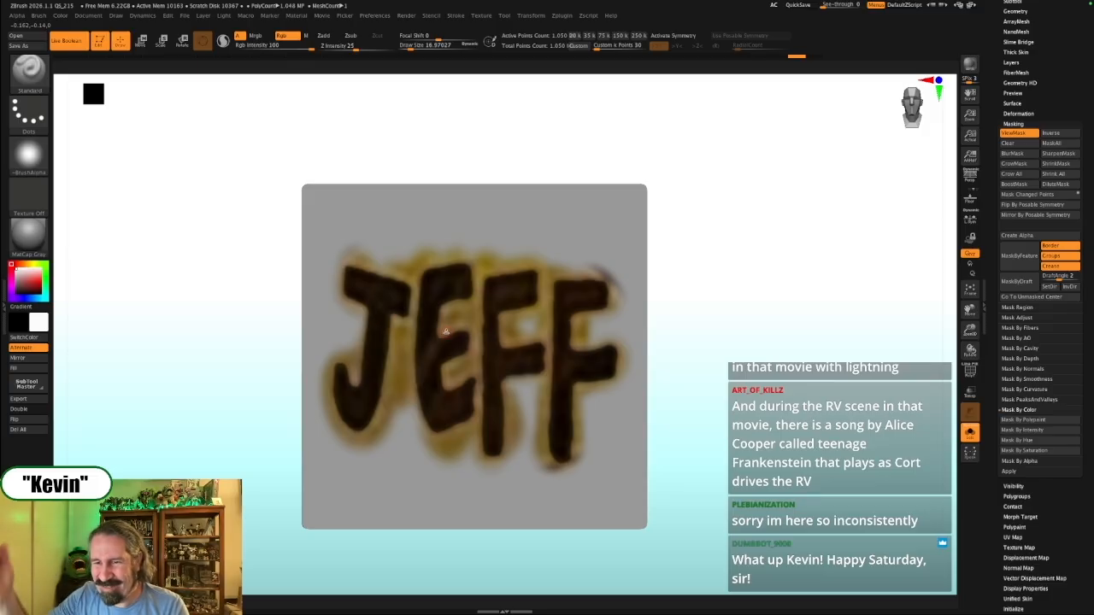
pyautogui.press('ctrl')
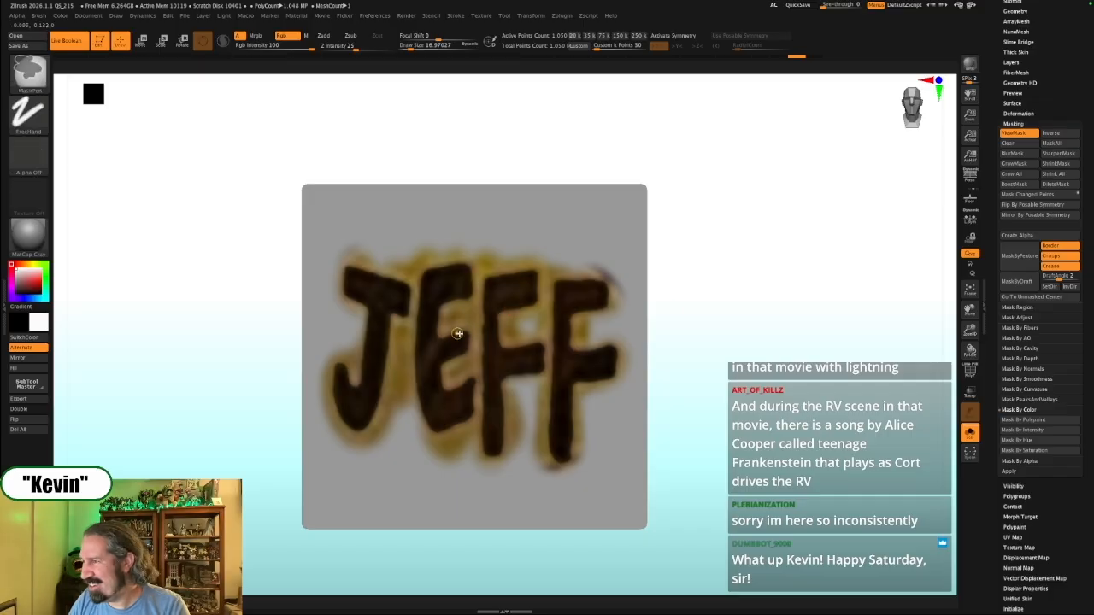
# Refine the narrow gaps and edges of the lettering mask, using draw sizes of about 6 and 17
pyautogui.press('s')
pyautogui.moveTo(457, 344); pyautogui.dragTo(454, 343)
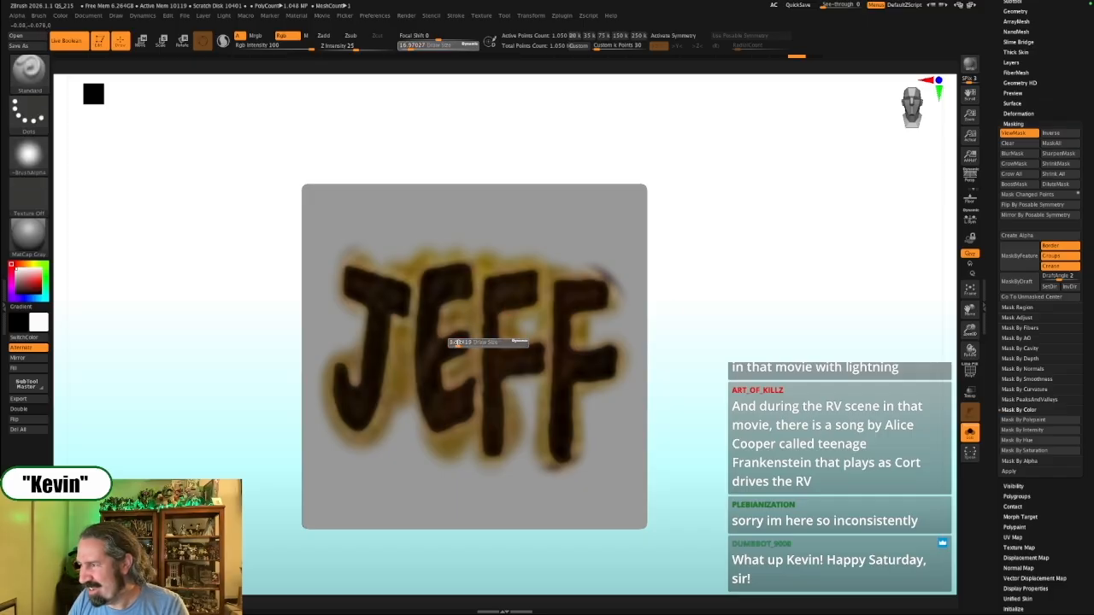
pyautogui.press('ctrl')
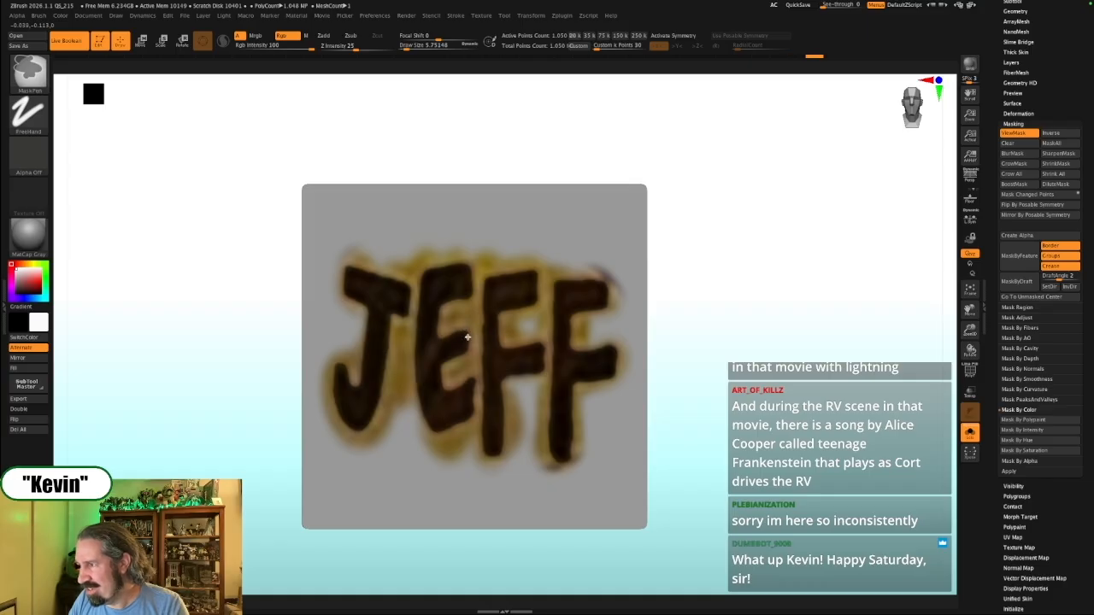
pyautogui.press('s')
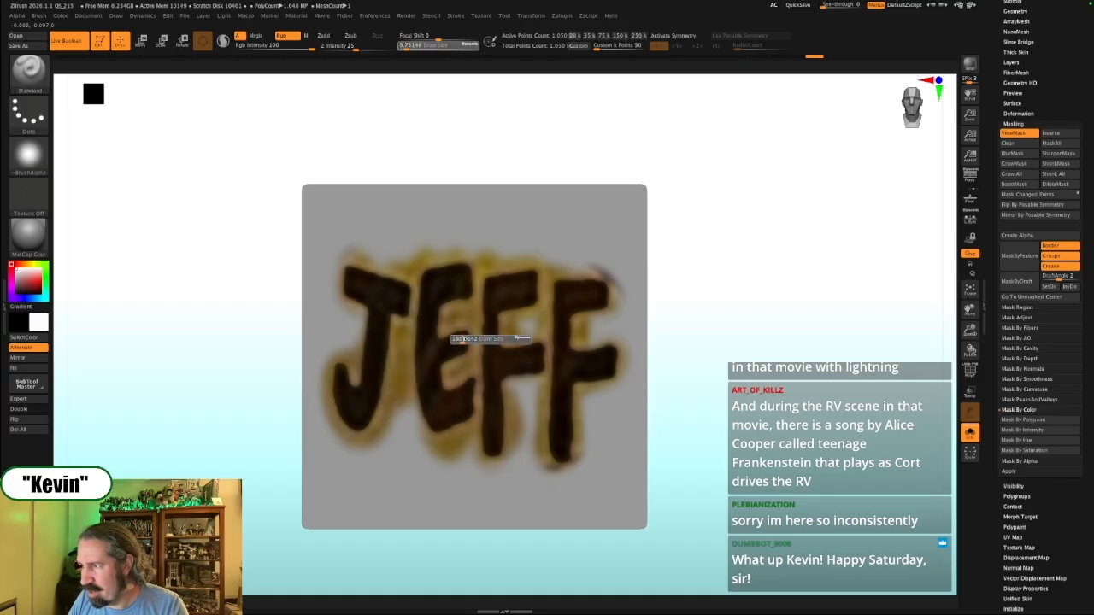
pyautogui.press('ctrl')
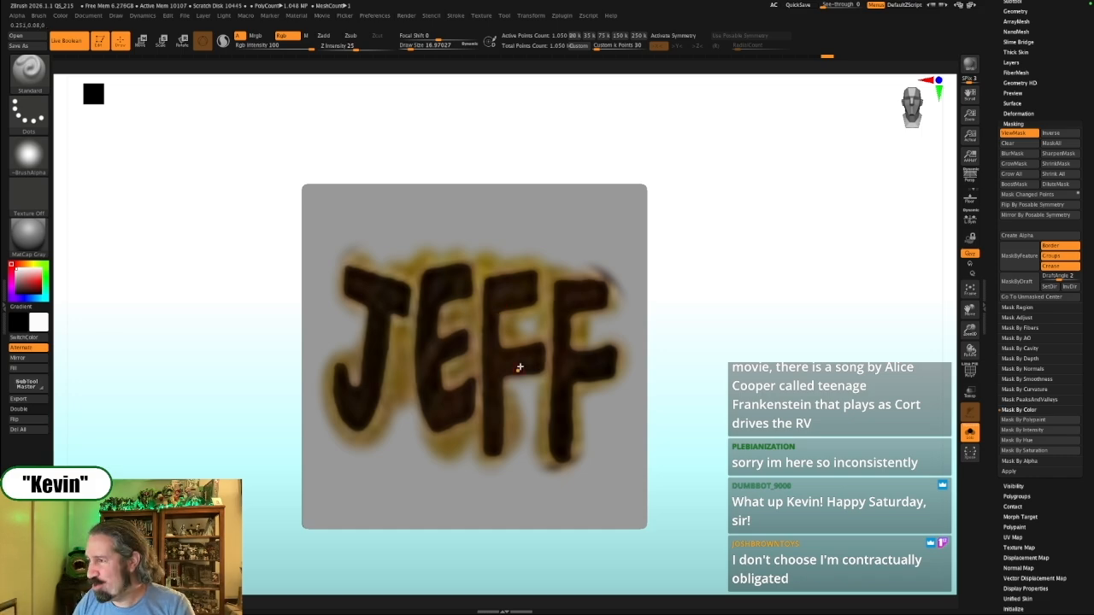
pyautogui.press('ctrl')
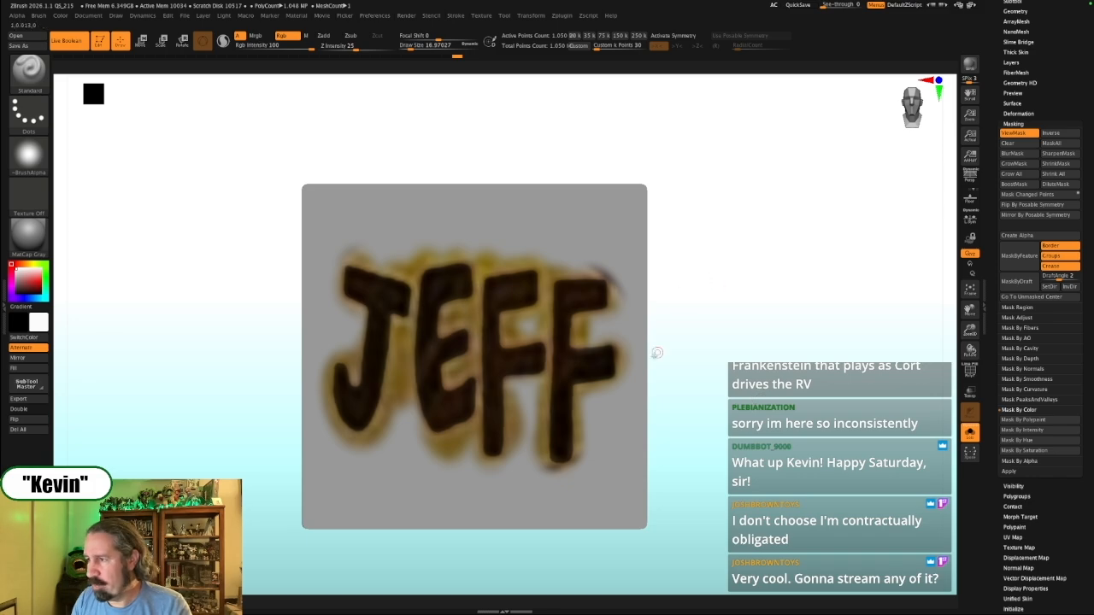
pyautogui.press('ctrl')
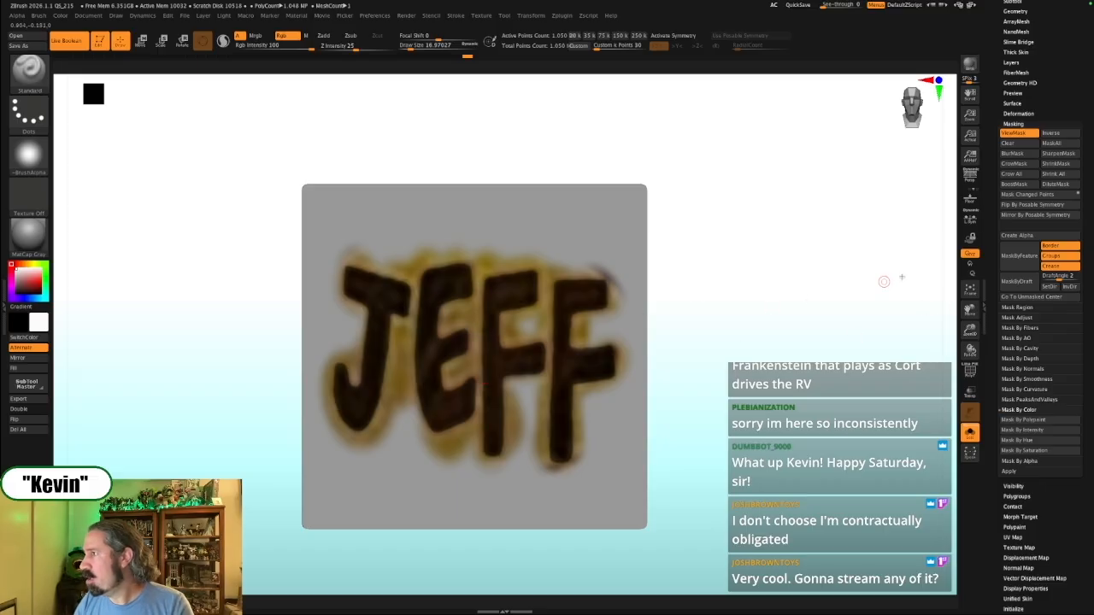
# Turn off the polypaint display on the plane subtool so that only the JEFF mask is shown
pyautogui.moveTo(835, 220); pyautogui.dragTo(835, 230)
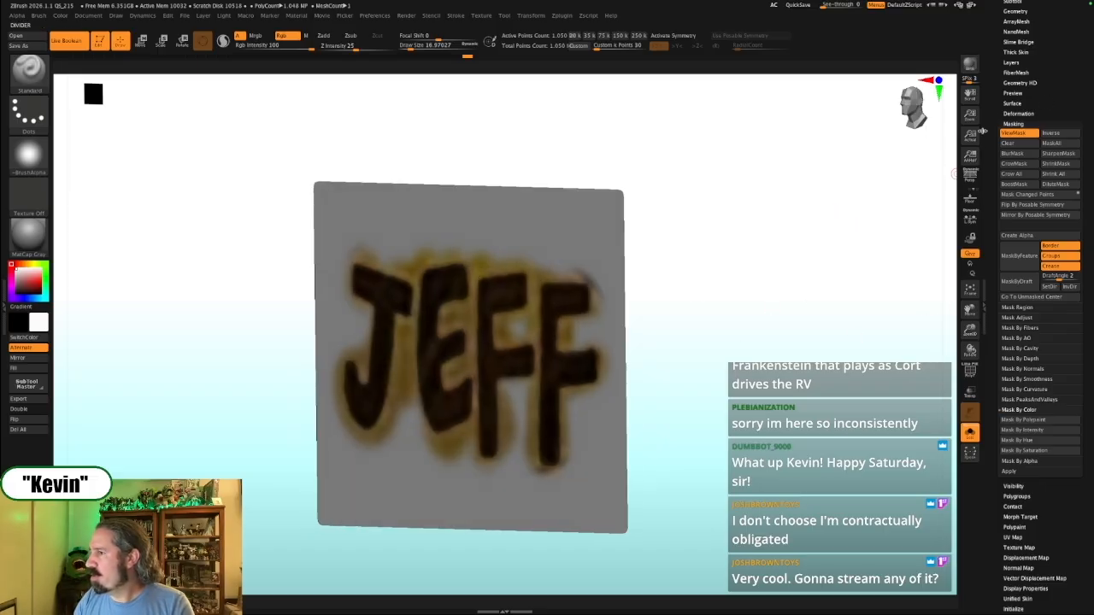
pyautogui.scroll(5, 1067, 87)
pyautogui.click(1021, 161)
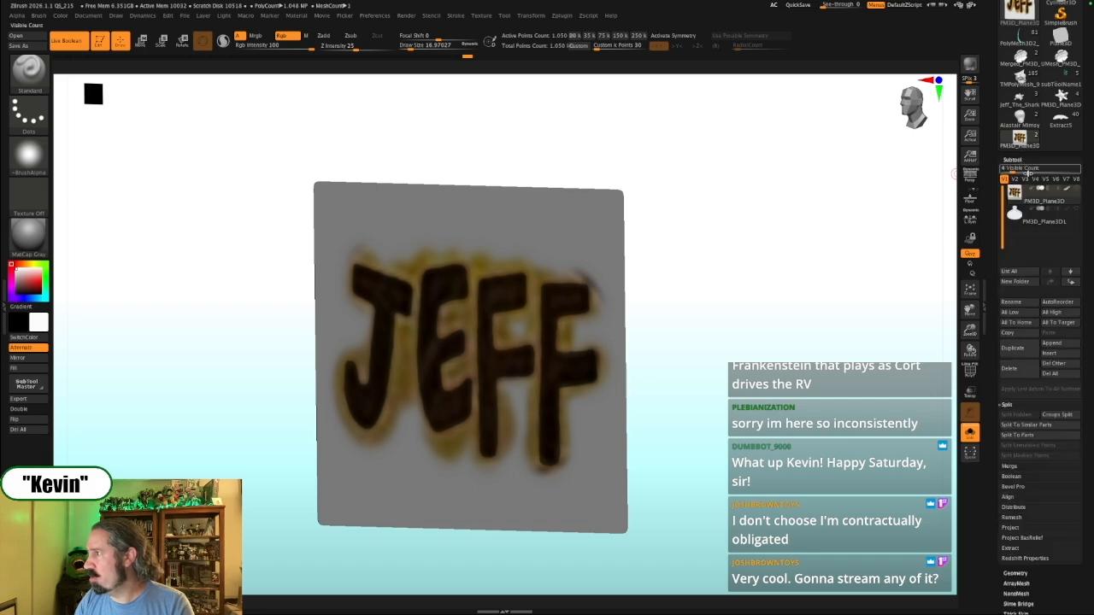
pyautogui.moveTo(995, 292); pyautogui.dragTo(998, 233)
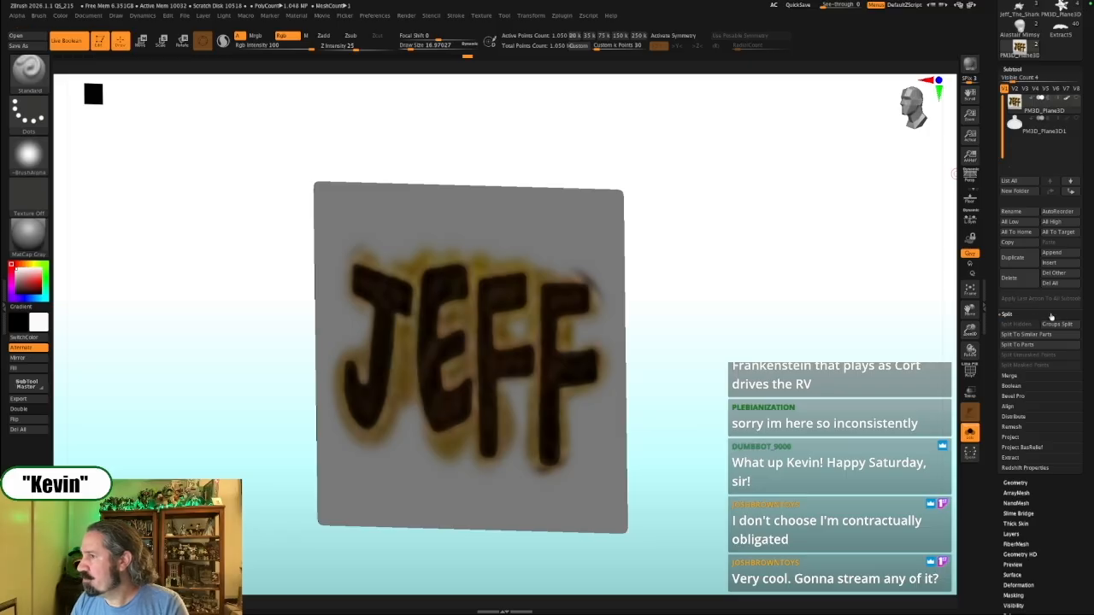
pyautogui.moveTo(868, 345); pyautogui.dragTo(858, 344)
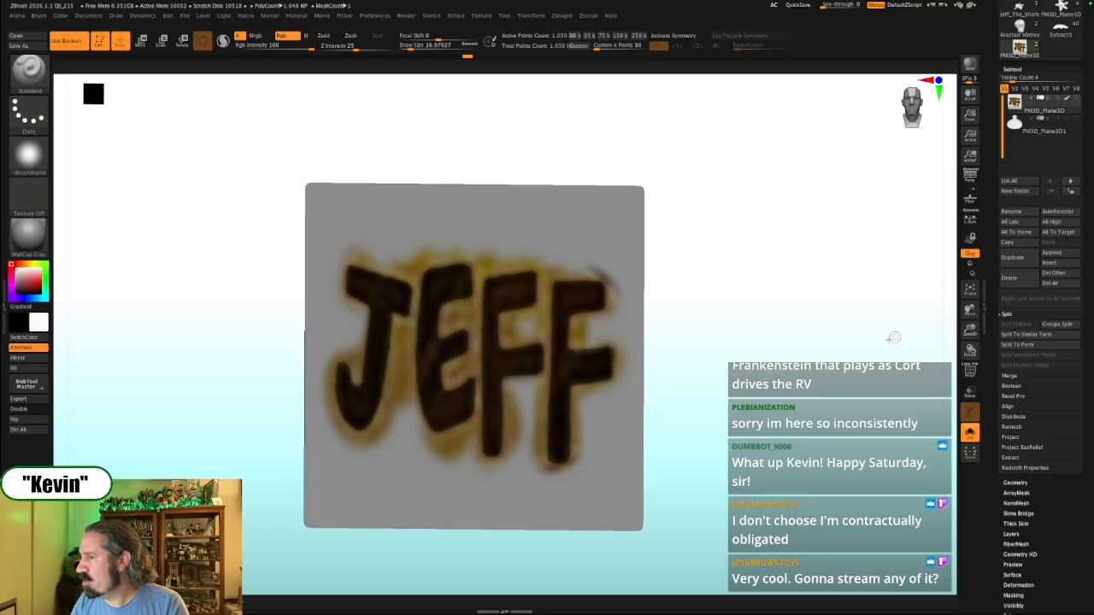
pyautogui.press('ctrl')
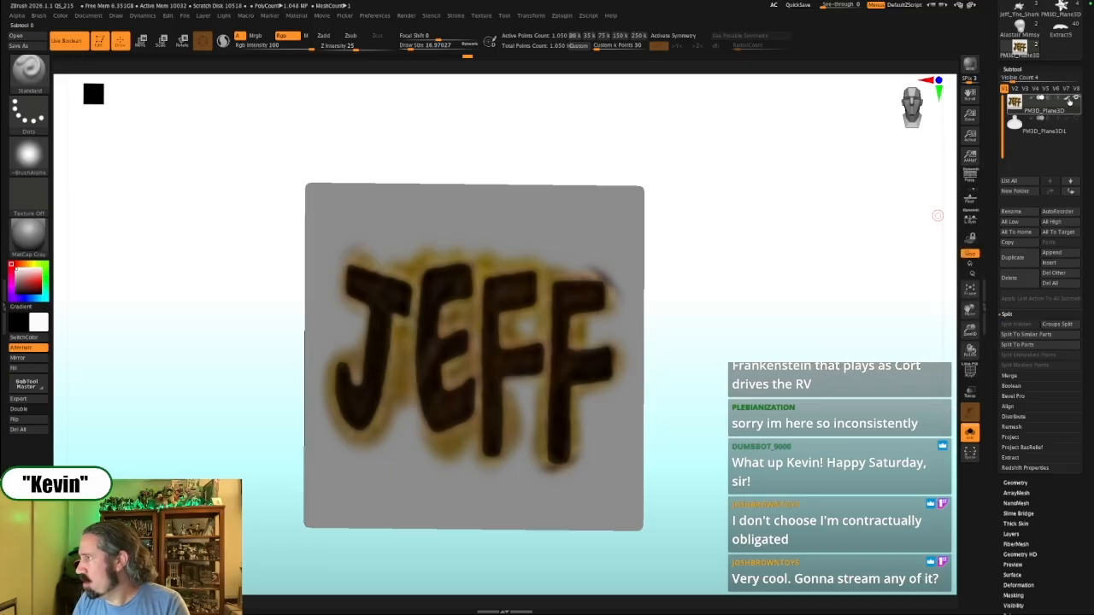
pyautogui.click(1073, 101)
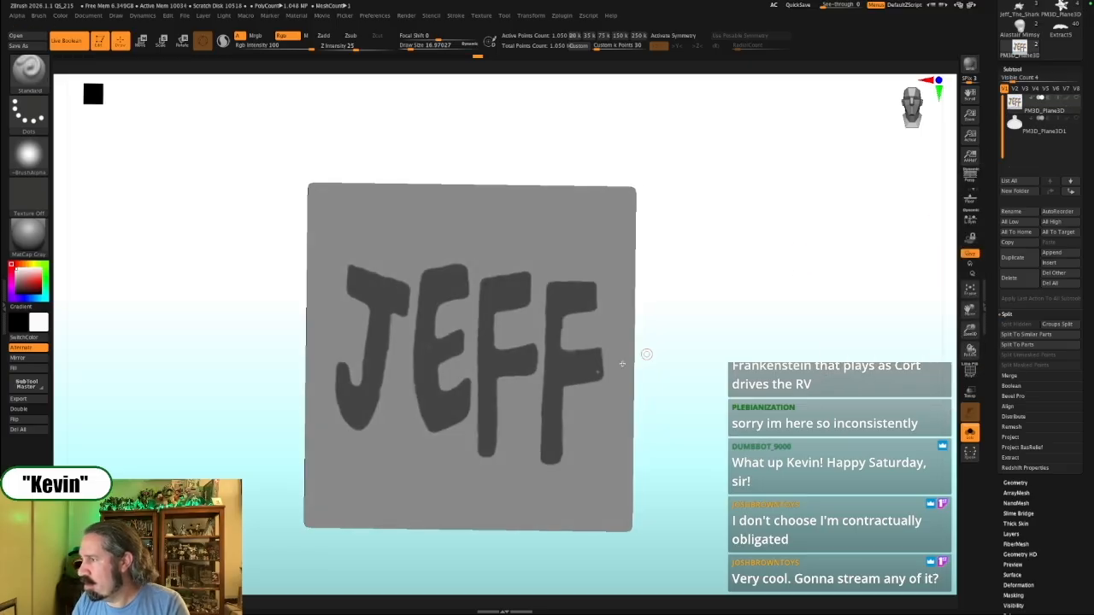
# Preview an extraction of the JEFF mask from the plane with a thickness of 0.00178
pyautogui.press('ctrl')
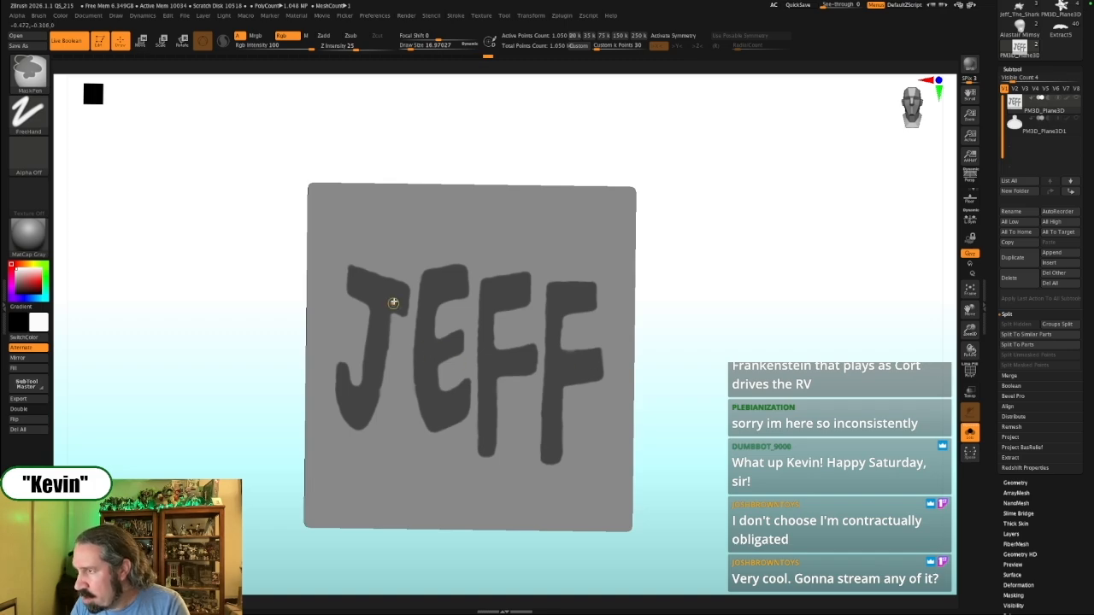
pyautogui.keyDown('ctrl'); pyautogui.click(384, 386); pyautogui.keyUp('ctrl')
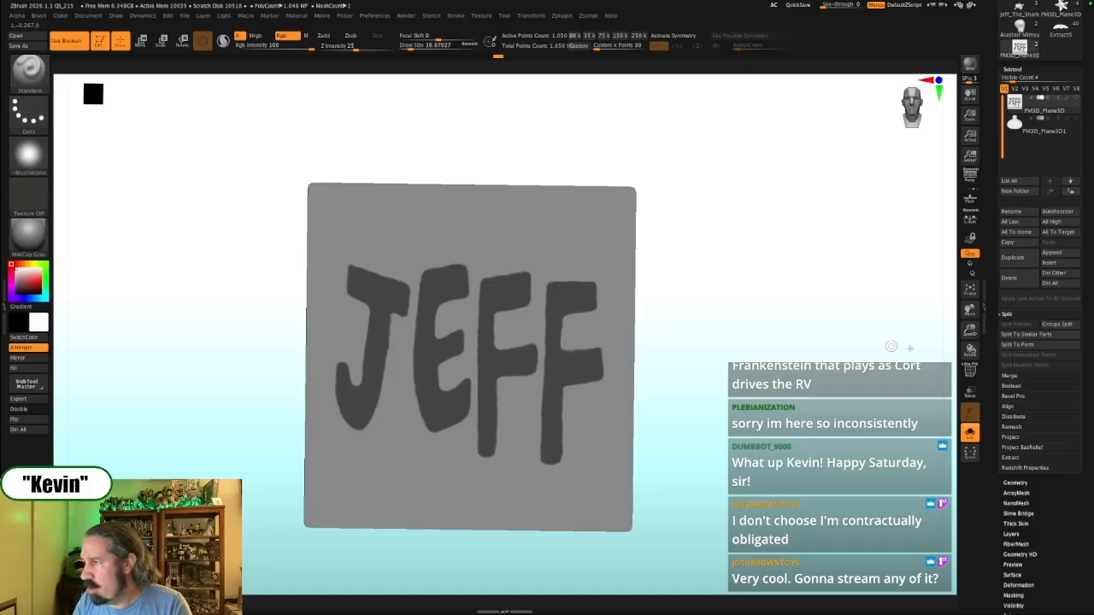
pyautogui.moveTo(801, 321)
pyautogui.mouseDown()
pyautogui.moveTo(837, 319)
pyautogui.moveTo(750, 342)
pyautogui.mouseUp()
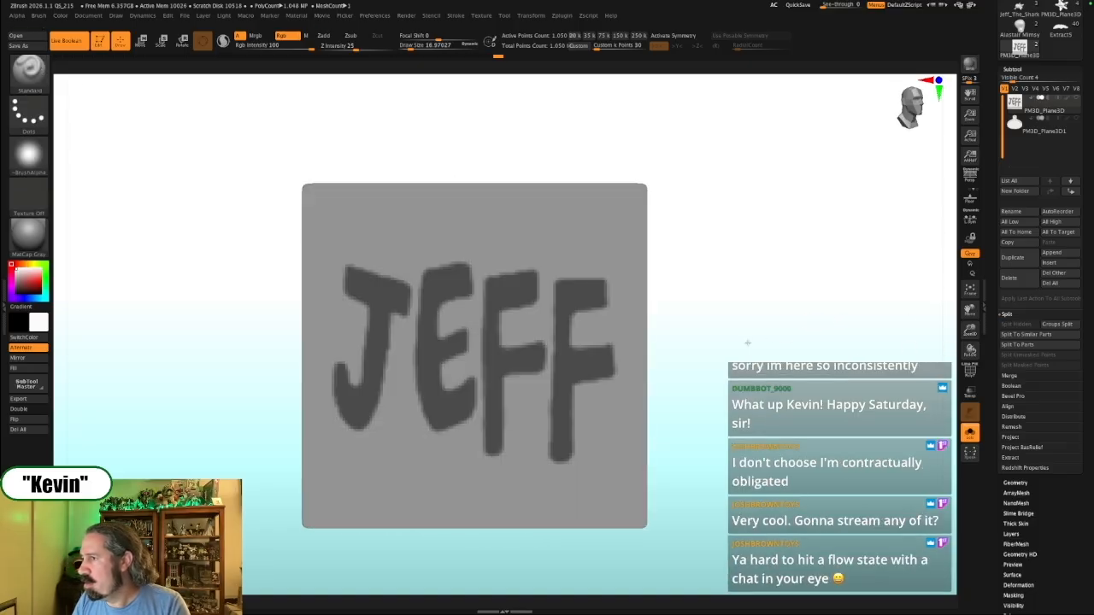
pyautogui.keyDown('alt'); pyautogui.moveTo(825, 402); pyautogui.dragTo(785, 398); pyautogui.keyUp('alt')
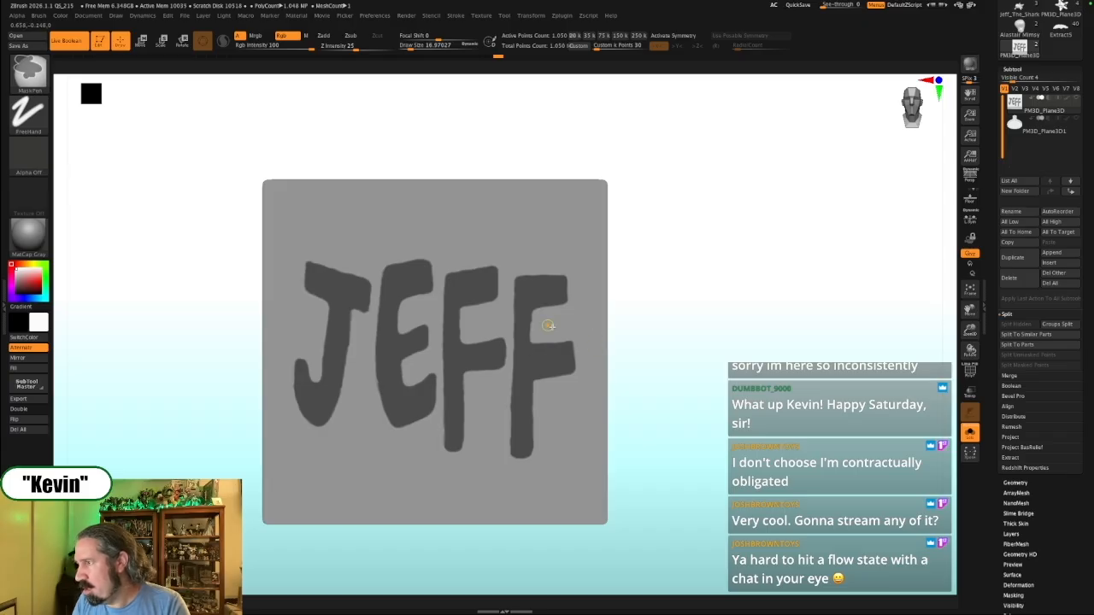
pyautogui.click(1013, 458)
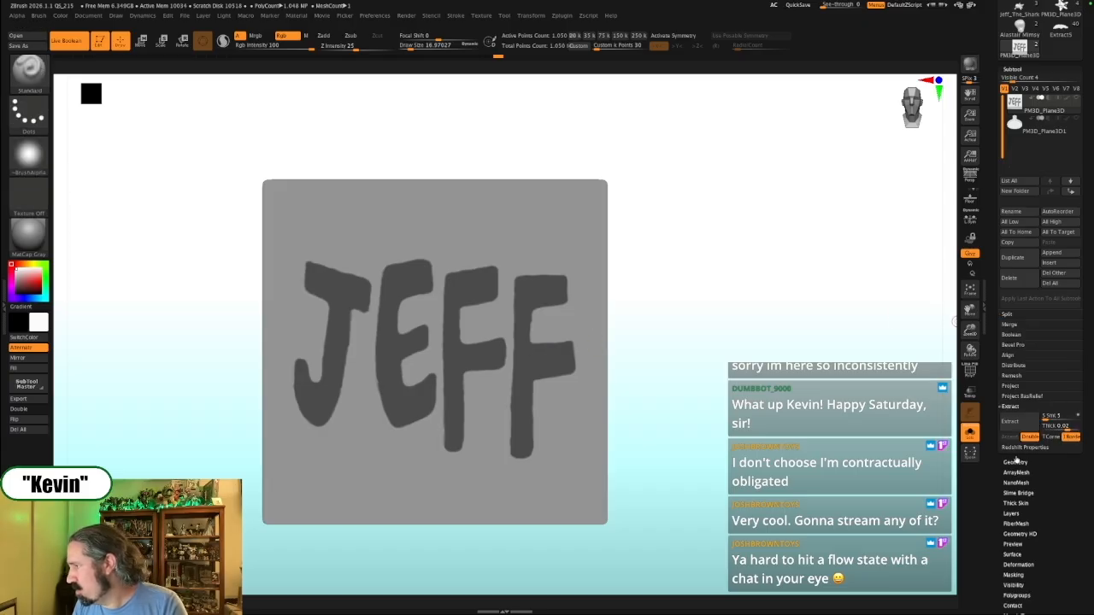
pyautogui.moveTo(1068, 427); pyautogui.dragTo(1060, 427)
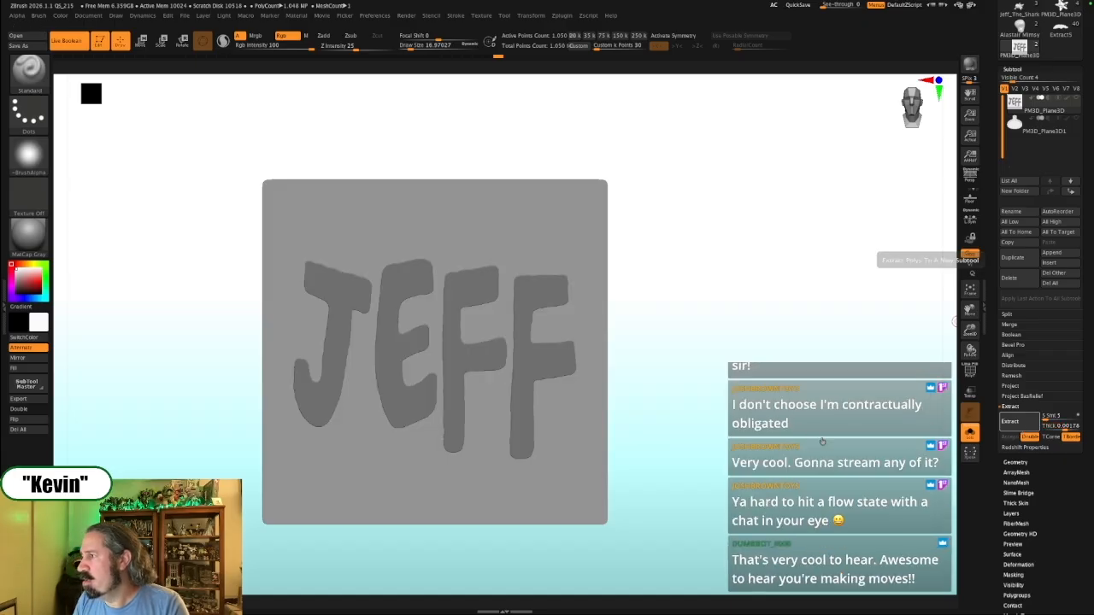
pyautogui.moveTo(760, 419); pyautogui.dragTo(809, 415)
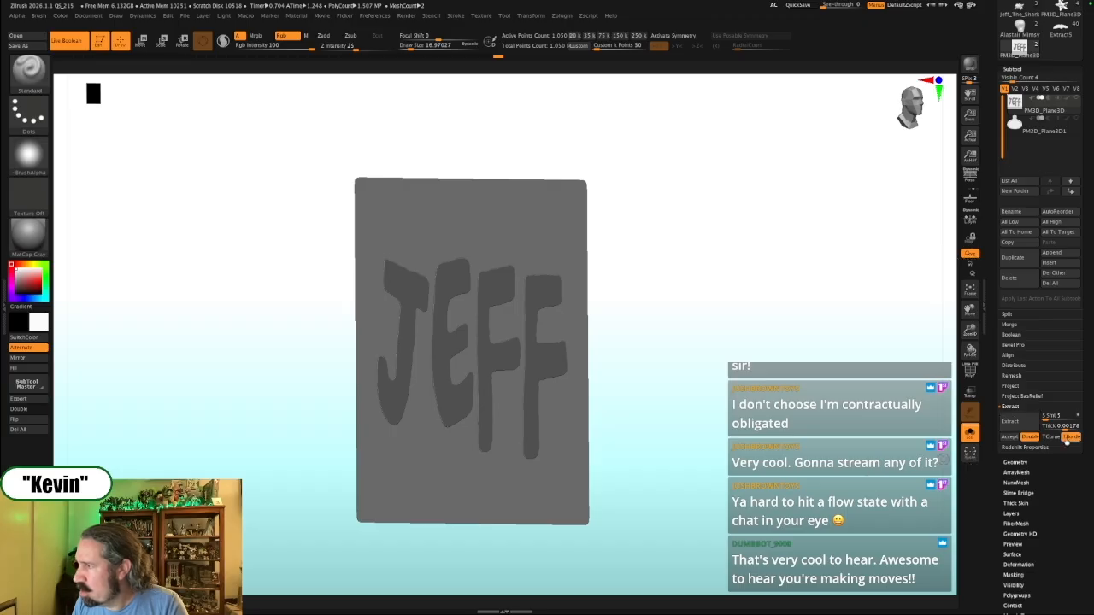
# Try an extract thickness of 0.00983, raise it to about 0.064 and accept the JEFF lettering as a separate subtool
pyautogui.moveTo(1067, 427)
pyautogui.mouseDown()
pyautogui.moveTo(1035, 424)
pyautogui.moveTo(1067, 428)
pyautogui.mouseUp()
pyautogui.click(1062, 429)
pyautogui.moveTo(1065, 428); pyautogui.dragTo(1066, 428)
pyautogui.click(1066, 428)
pyautogui.click(1020, 427)
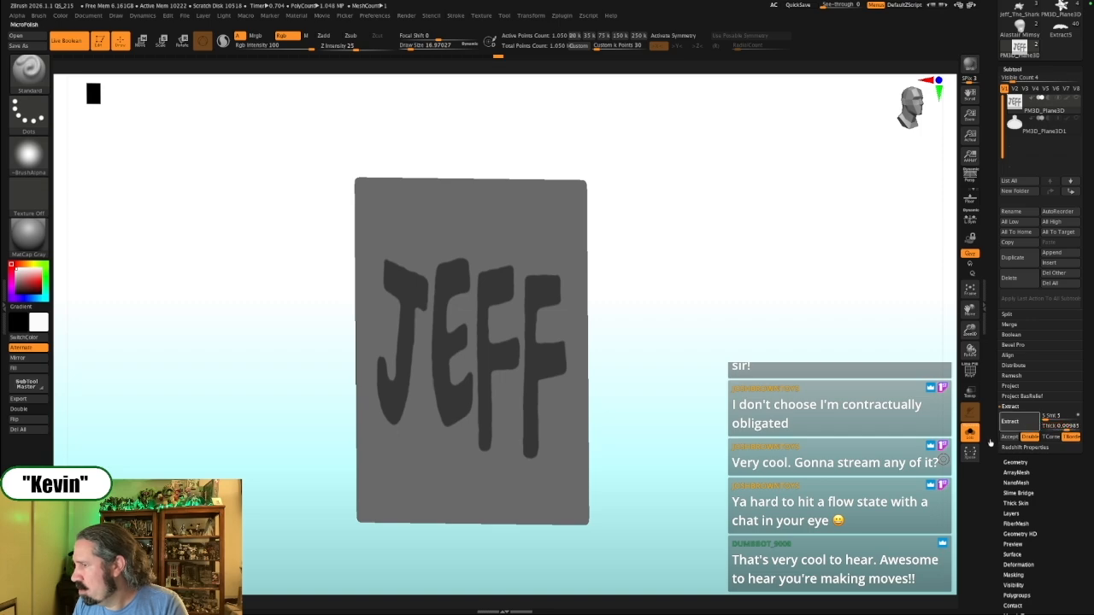
pyautogui.click(1067, 428)
pyautogui.moveTo(1068, 428); pyautogui.dragTo(1070, 428)
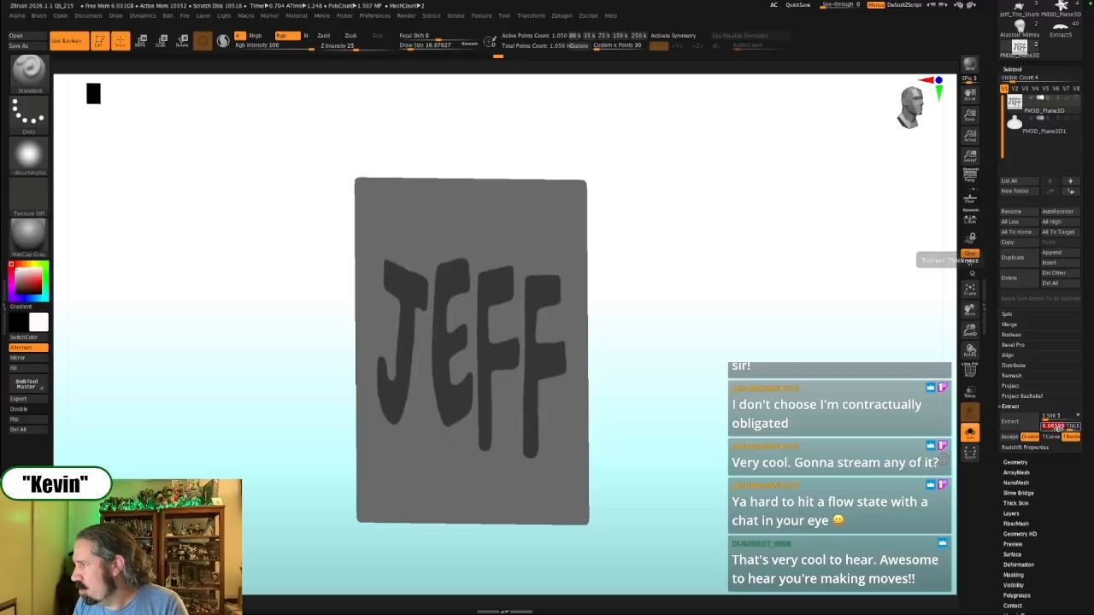
pyautogui.click(1018, 428)
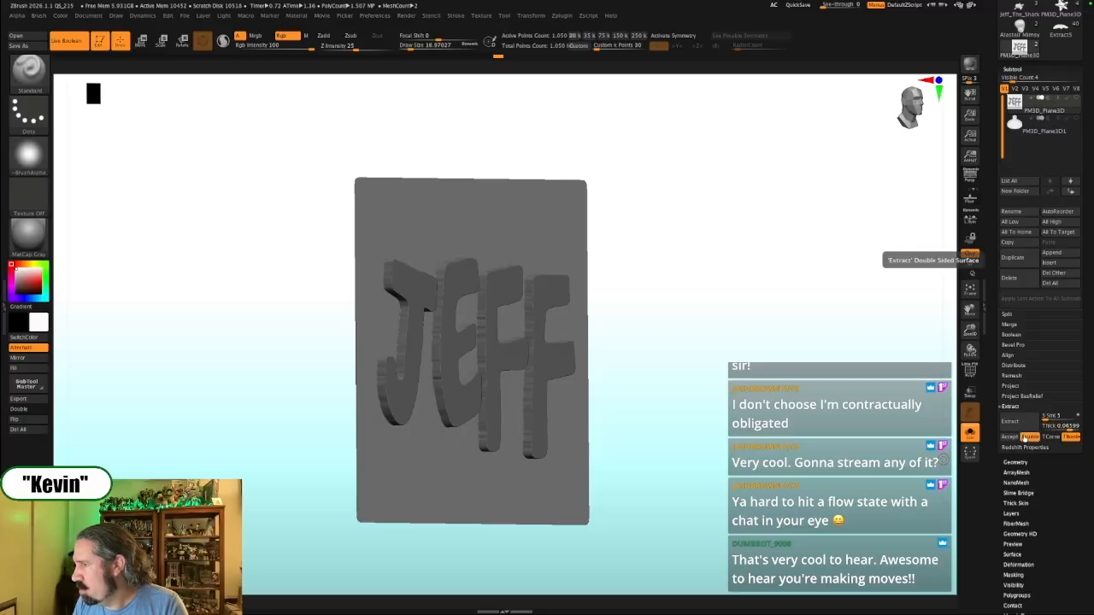
pyautogui.click(1010, 437)
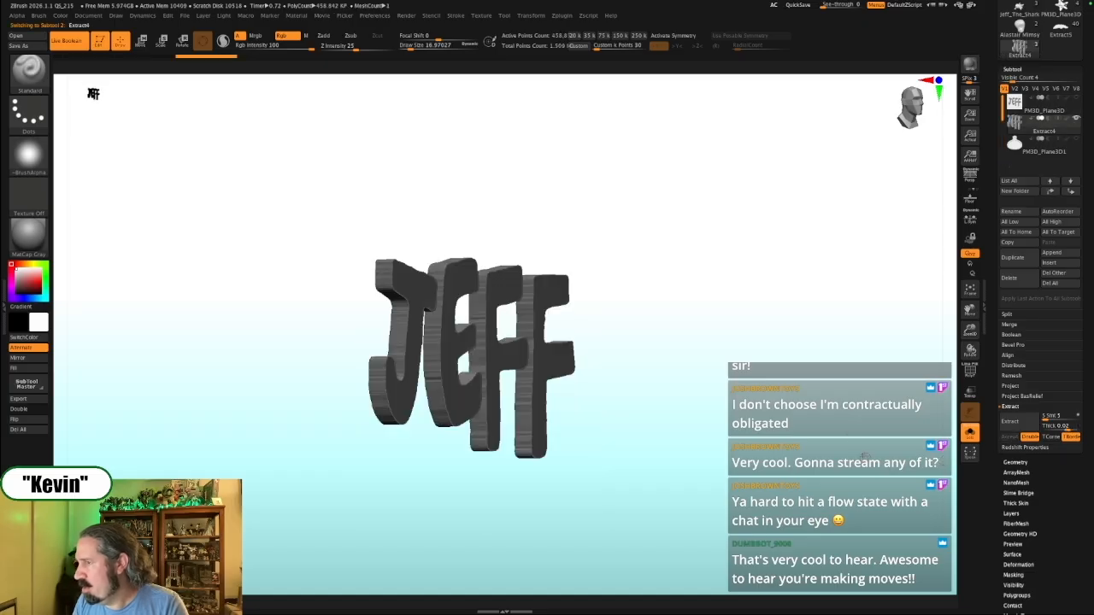
# Show the collar tag subtool together with the extracted lettering and move the lettering down onto the front of the tag's oval
pyautogui.moveTo(726, 399)
pyautogui.mouseDown()
pyautogui.moveTo(696, 408)
pyautogui.moveTo(708, 379)
pyautogui.mouseUp()
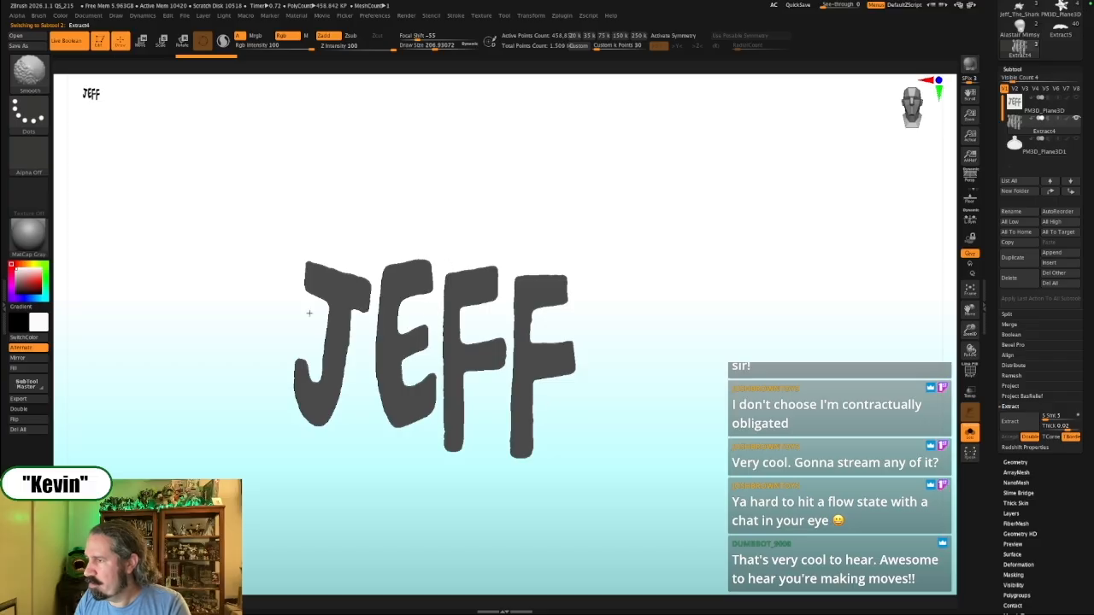
pyautogui.keyDown('alt'); pyautogui.moveTo(689, 376); pyautogui.dragTo(707, 381); pyautogui.keyUp('alt')
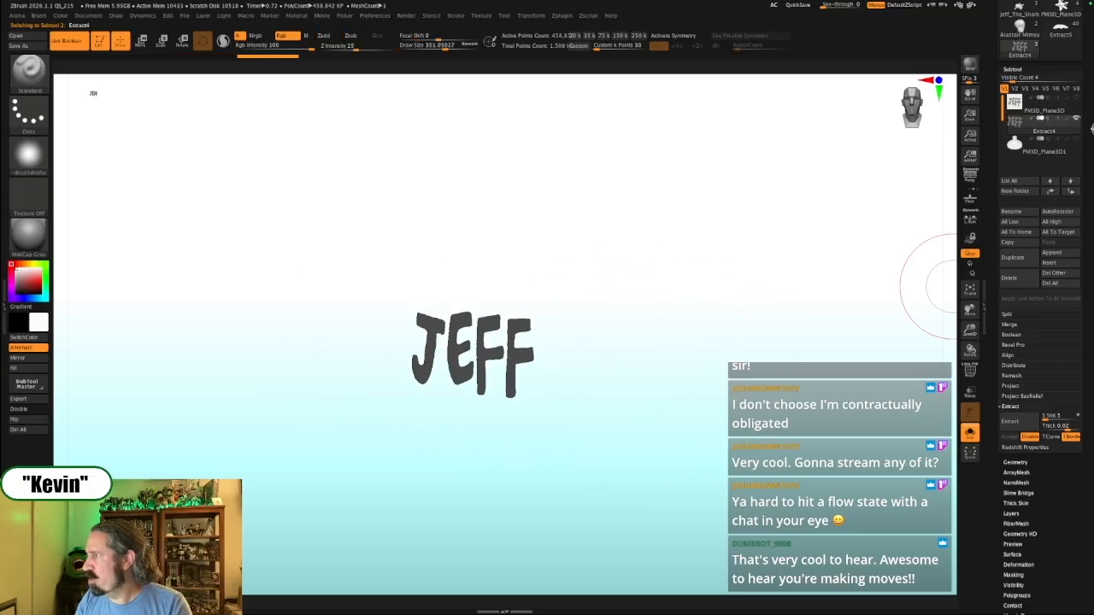
pyautogui.click(1042, 152)
pyautogui.keyDown('alt'); pyautogui.moveTo(735, 303); pyautogui.dragTo(721, 285); pyautogui.keyUp('alt')
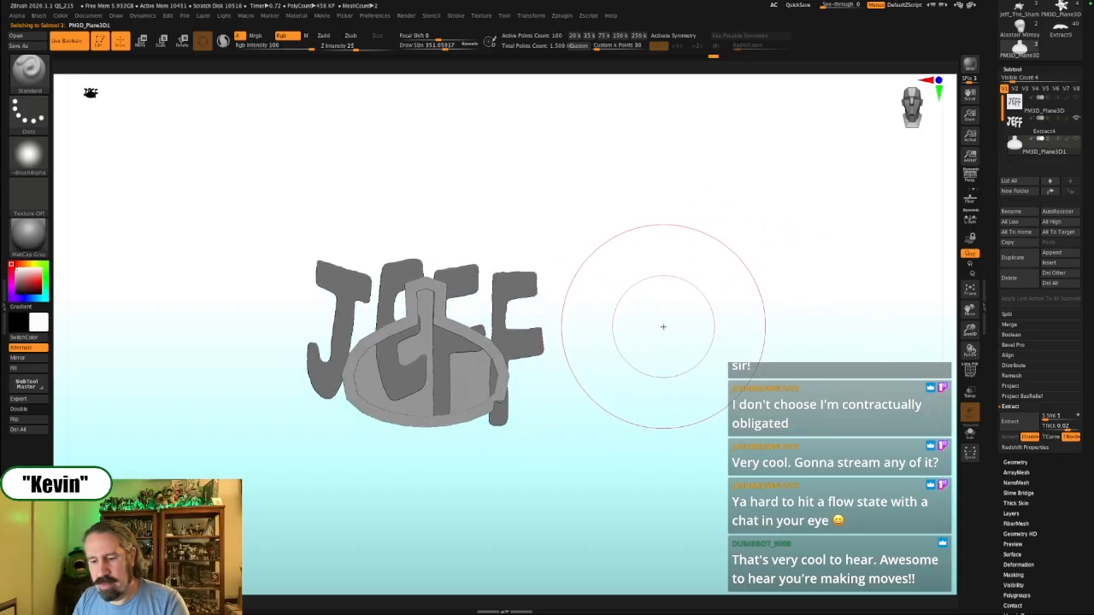
pyautogui.press('w')
pyautogui.click(1044, 132)
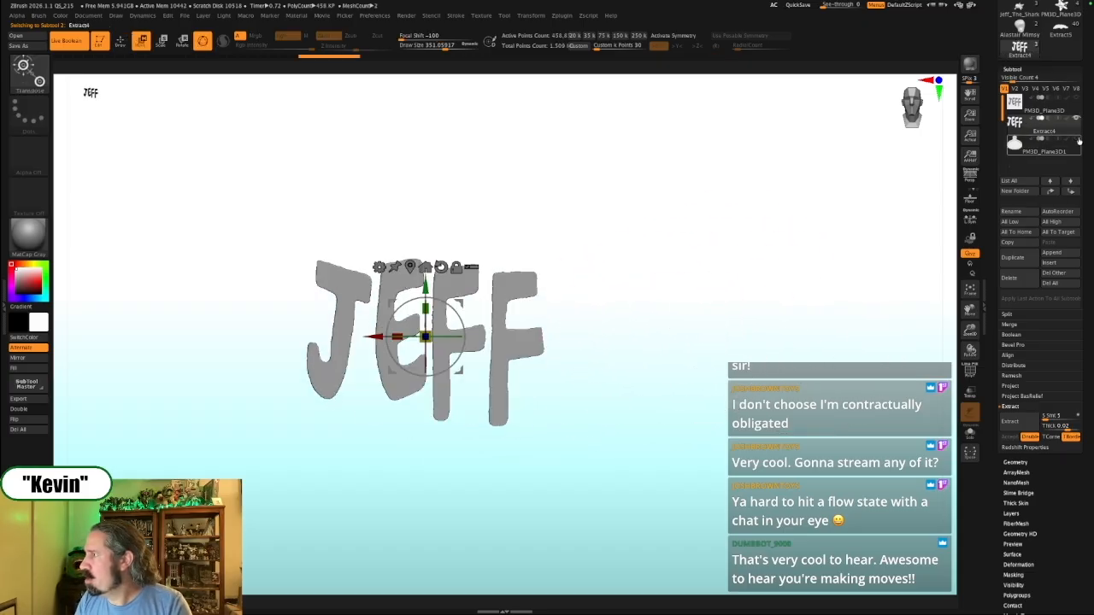
pyautogui.click(426, 336)
pyautogui.moveTo(425, 337); pyautogui.dragTo(426, 379)
pyautogui.keyDown('shift'); pyautogui.moveTo(634, 302); pyautogui.dragTo(598, 349); pyautogui.keyUp('shift')
pyautogui.moveTo(483, 370); pyautogui.dragTo(486, 422)
pyautogui.hotkey('shift', 'z')
pyautogui.hotkey('shift', 'z')
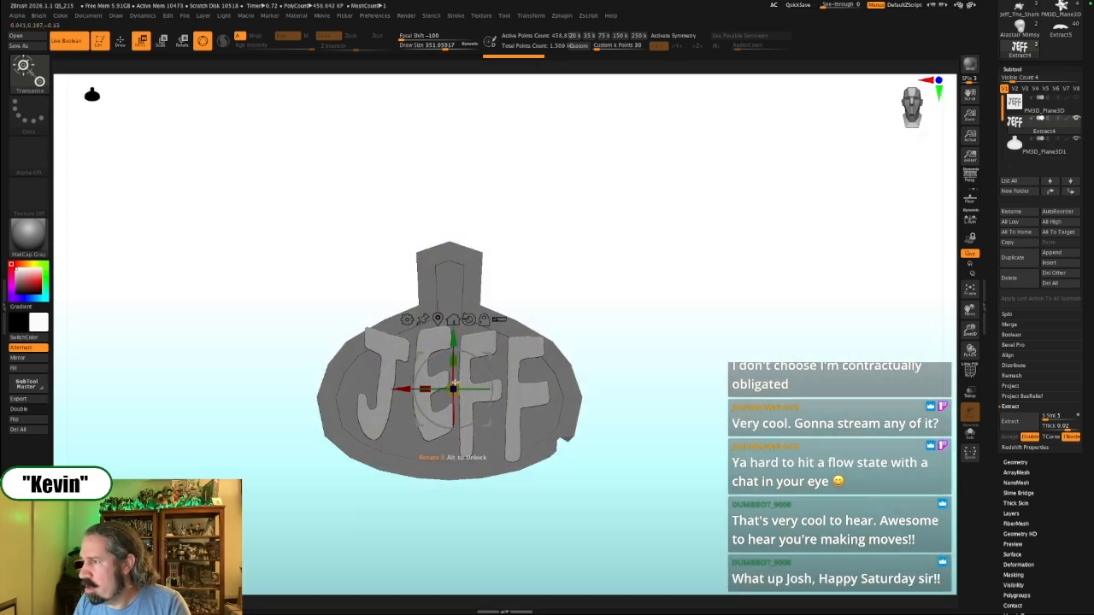
# Scale the JEFF lettering down to fit inside the tag's raised rim and center it in the recessed oval
pyautogui.moveTo(453, 389); pyautogui.dragTo(435, 392)
pyautogui.moveTo(453, 338); pyautogui.dragTo(452, 342)
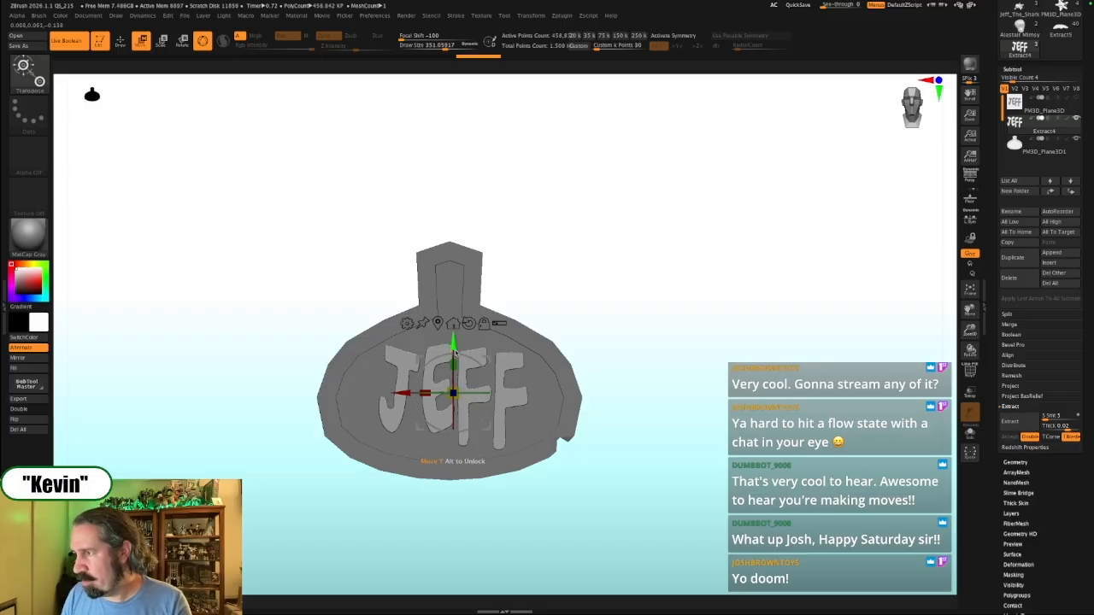
pyautogui.hotkey('alt', 's')
pyautogui.hotkey('alt', 's')
pyautogui.keyDown('shift'); pyautogui.moveTo(626, 310); pyautogui.dragTo(623, 315); pyautogui.keyUp('shift')
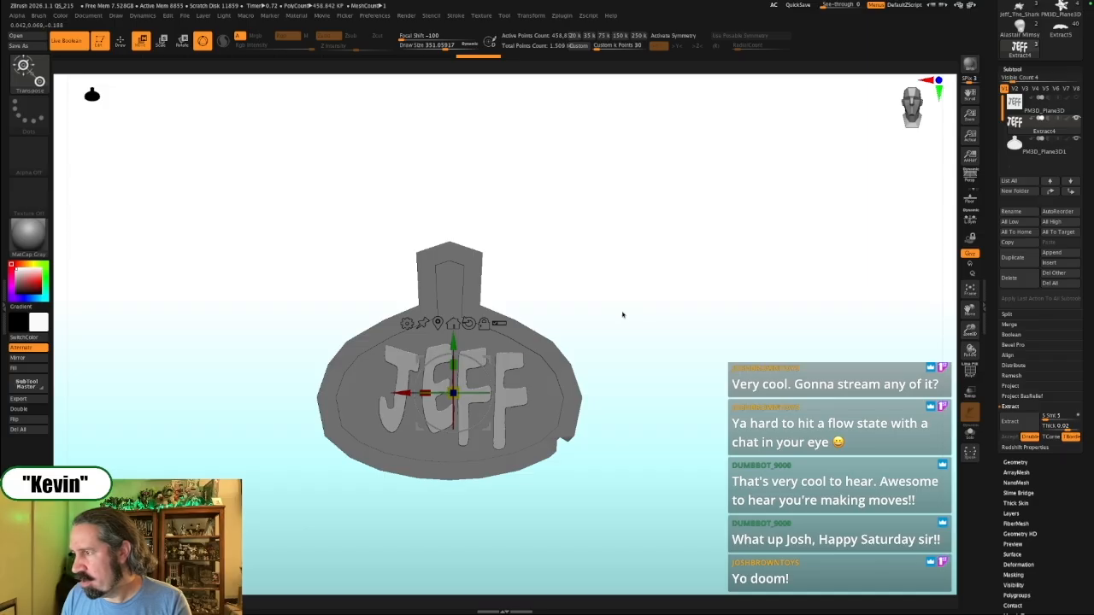
pyautogui.moveTo(453, 394); pyautogui.dragTo(454, 395)
pyautogui.keyDown('alt'); pyautogui.moveTo(673, 359); pyautogui.dragTo(655, 311); pyautogui.keyUp('alt')
pyautogui.moveTo(655, 311); pyautogui.dragTo(680, 329)
pyautogui.moveTo(493, 349); pyautogui.dragTo(472, 347)
pyautogui.moveTo(552, 350); pyautogui.dragTo(517, 347)
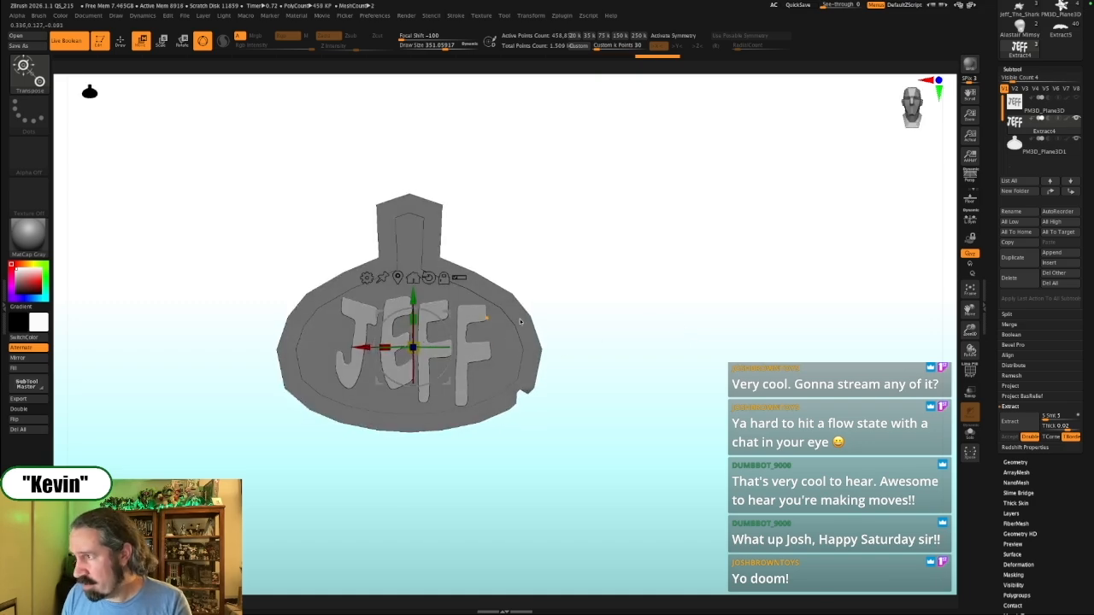
# Select the tag subtool with its polyframe shown and insert lengthwise edge loops by its neck with the ZModeler, using X symmetry
pyautogui.keyDown('alt'); pyautogui.click(522, 322); pyautogui.keyUp('alt')
pyautogui.hotkey('shift', 'z')
pyautogui.hotkey('shift', 'z')
pyautogui.hotkey('shift', 'z')
pyautogui.hotkey('shift', 'z')
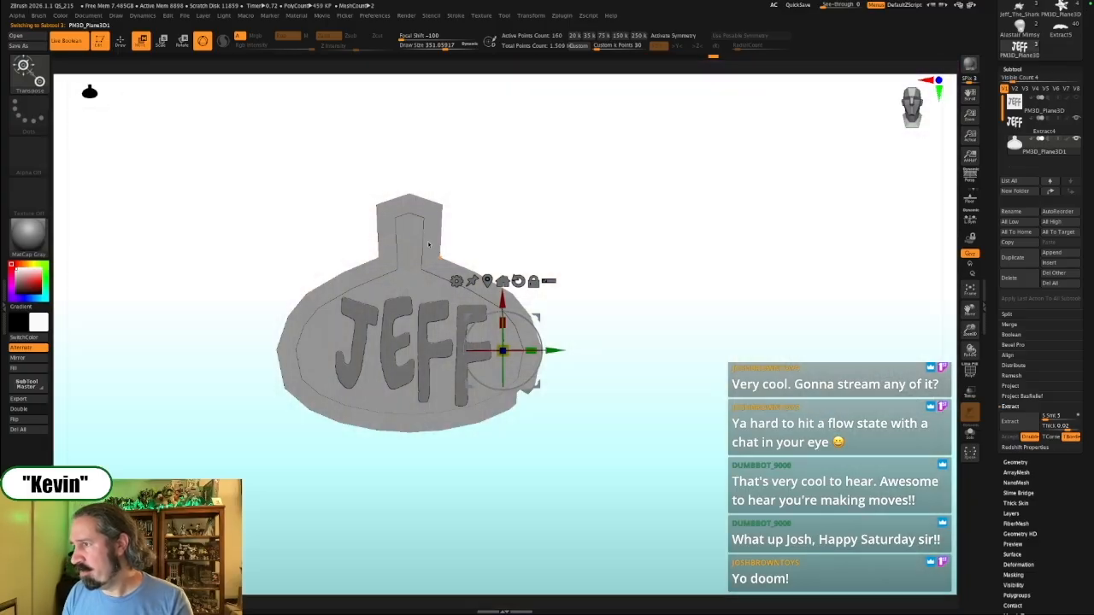
pyautogui.press('b')
pyautogui.press('z')
pyautogui.press('m')
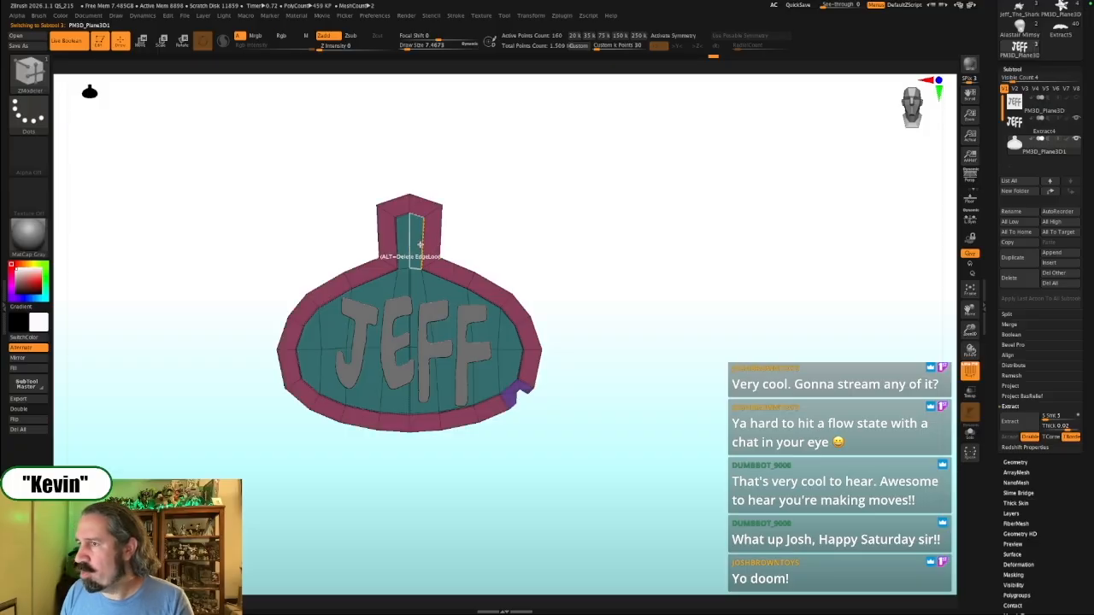
pyautogui.click(422, 249)
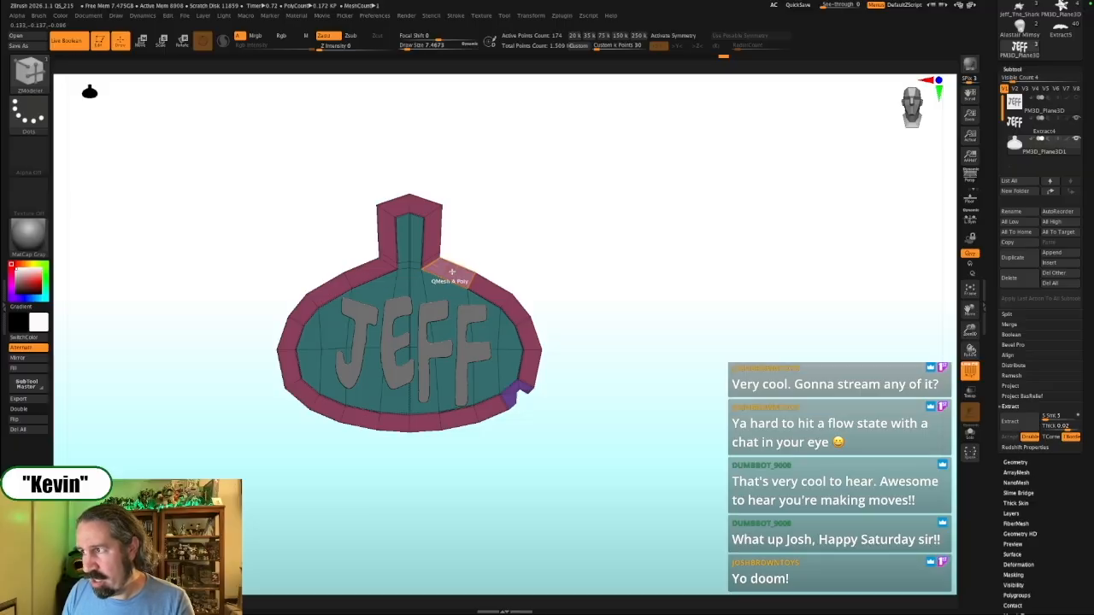
pyautogui.click(437, 277)
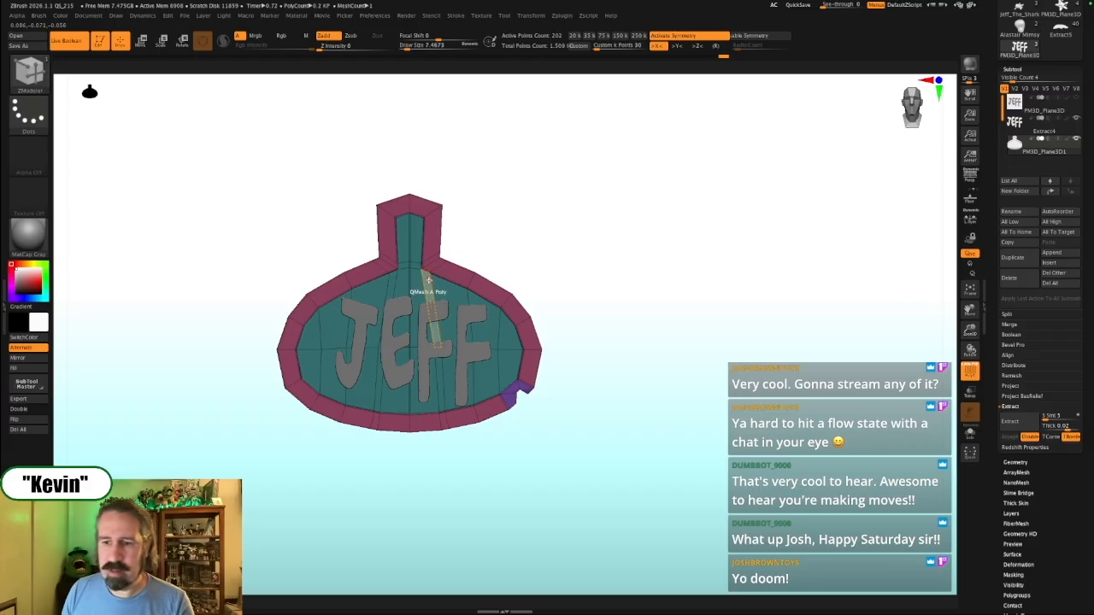
# Insert supporting edge loops across the tag's neck, near its junction with the oval, with the ZModeler
pyautogui.moveTo(613, 211); pyautogui.dragTo(512, 222)
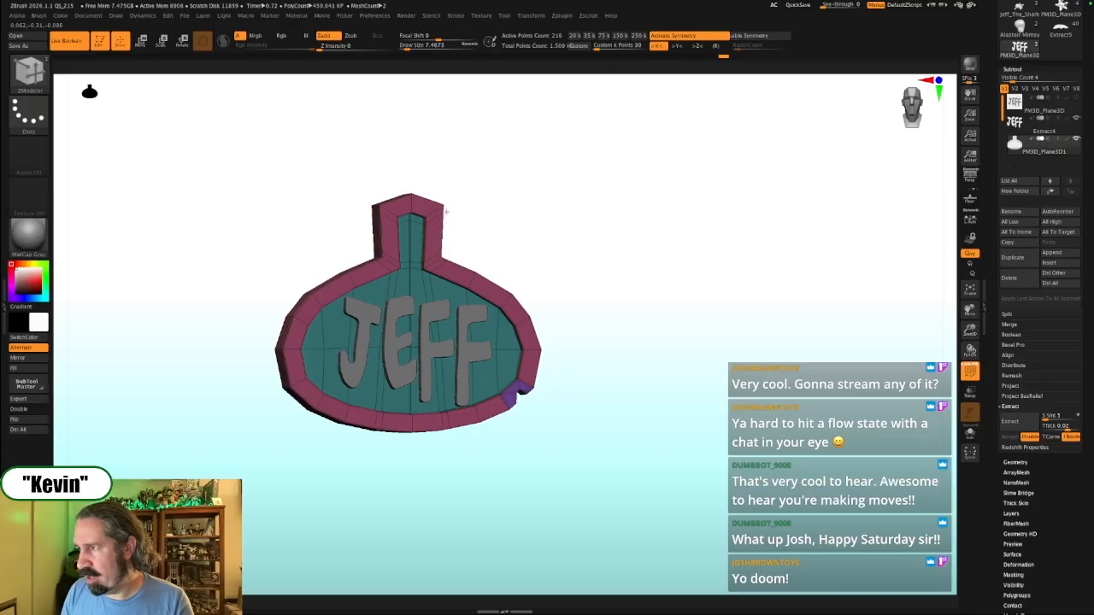
pyautogui.press('shift')
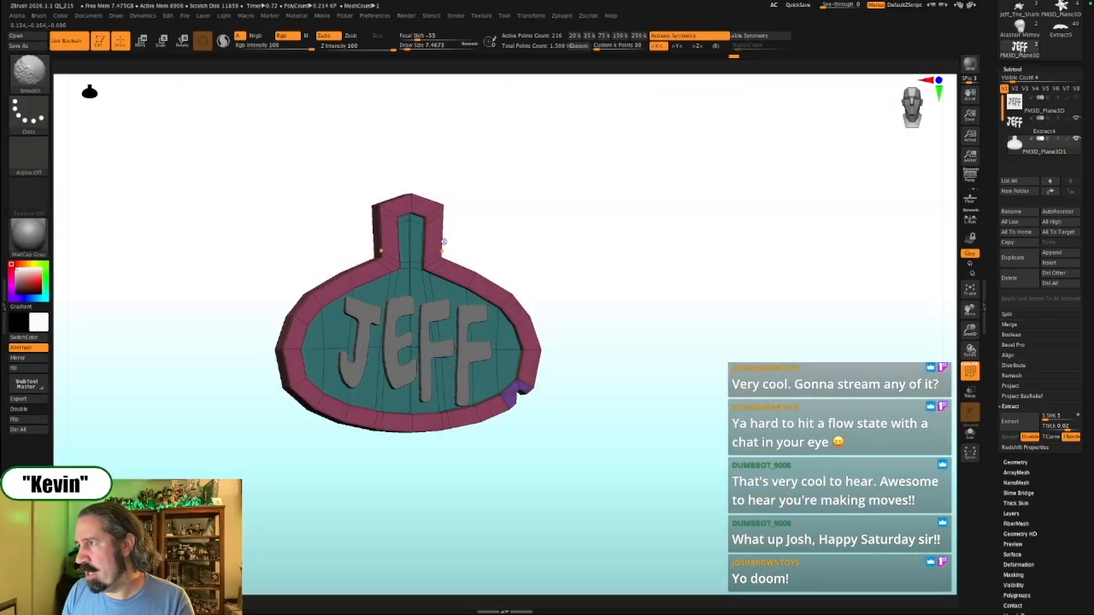
pyautogui.hotkey('ctrl', 'z')
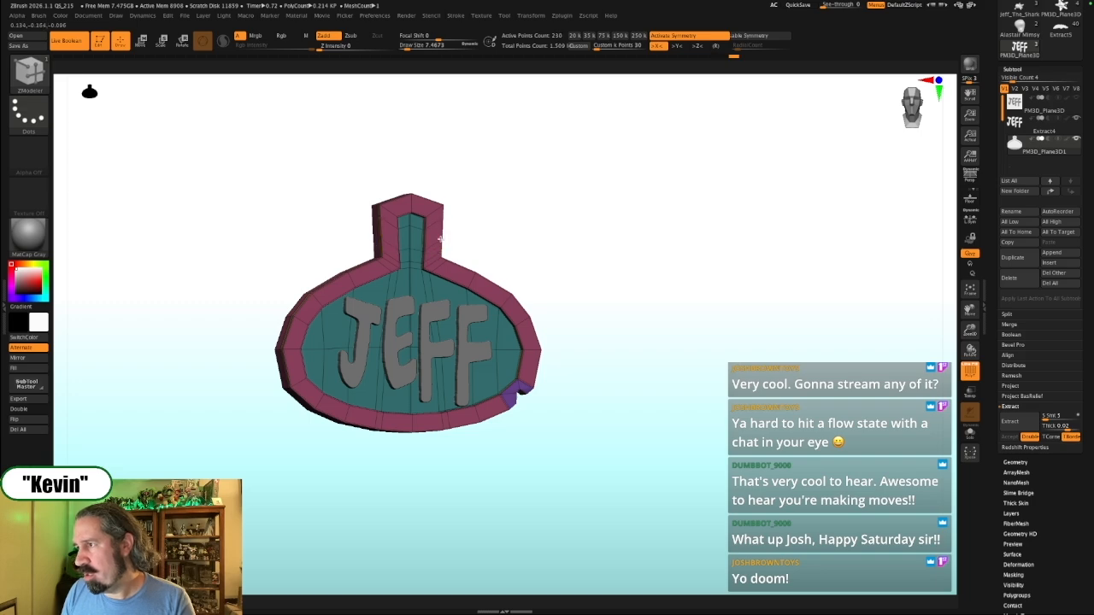
pyautogui.moveTo(446, 234); pyautogui.dragTo(666, 291)
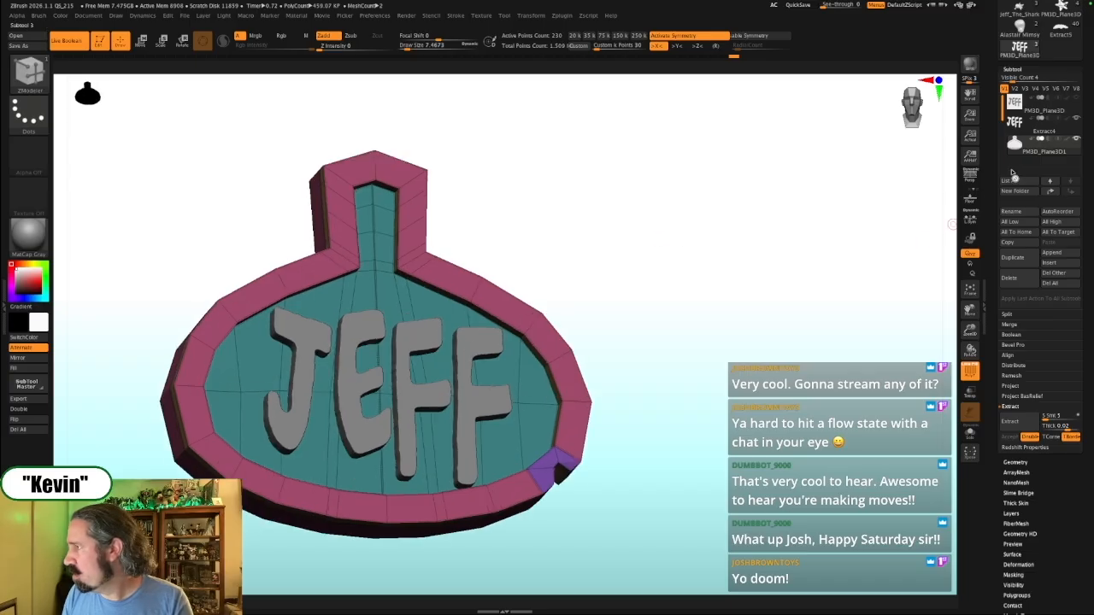
# Remove all creases from the tag's geometry with UnCreaseAll
pyautogui.scroll(-2, 1026, 401)
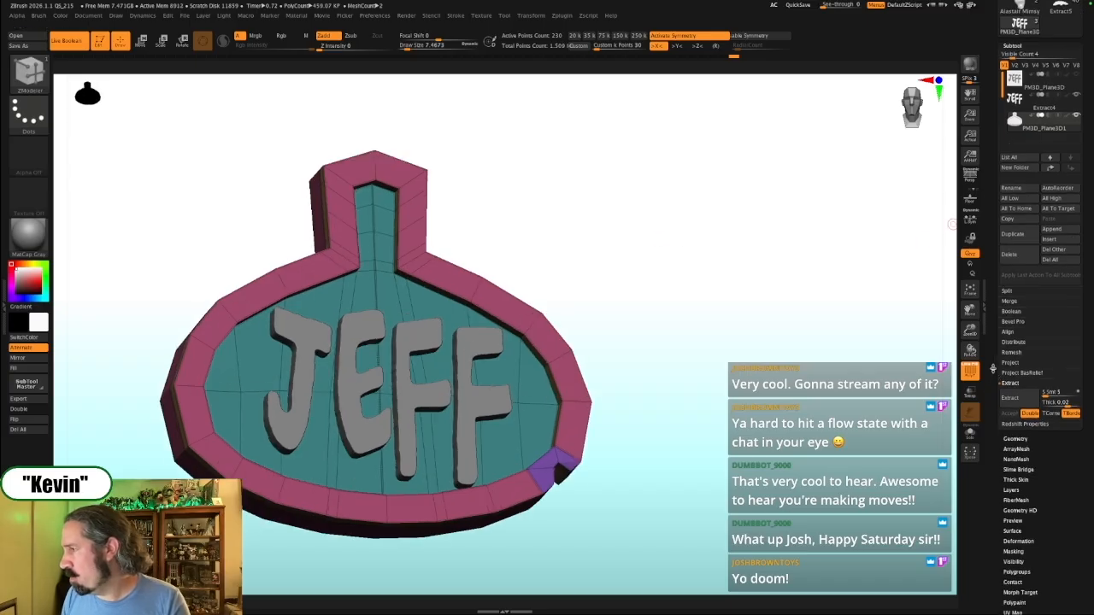
pyautogui.click(1015, 408)
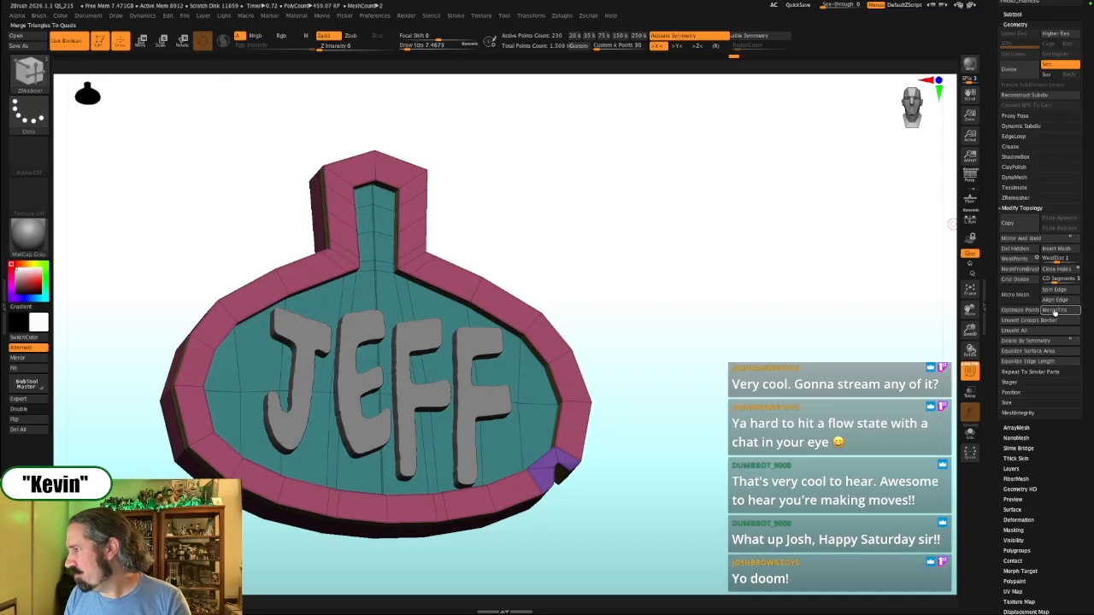
pyautogui.click(1010, 147)
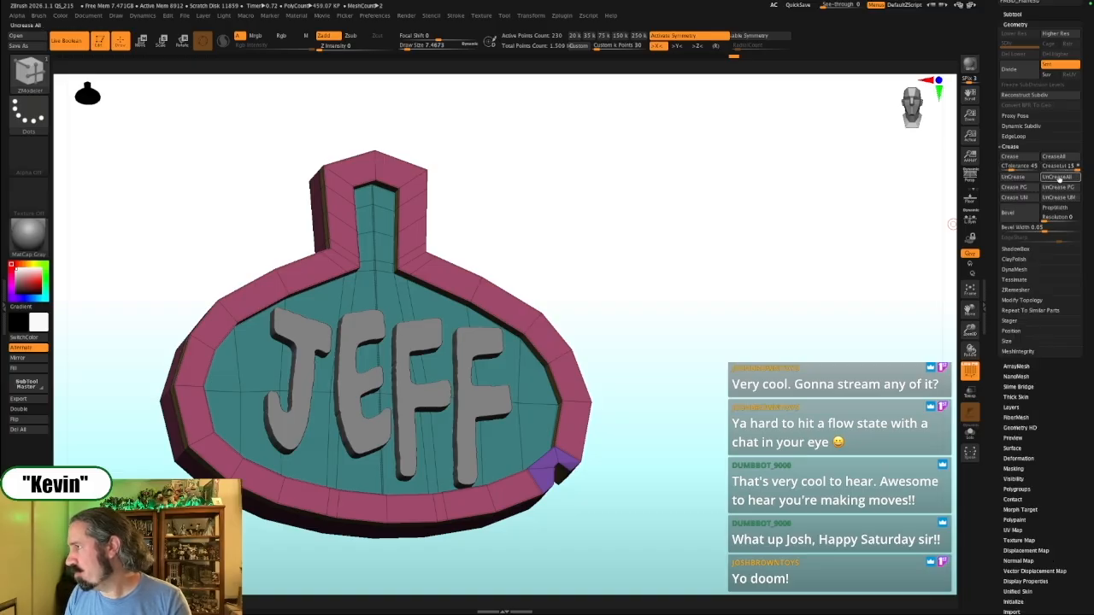
# Insert supporting edge loops along the tag's inner wall and the front face of its raised rim
pyautogui.moveTo(707, 285); pyautogui.dragTo(746, 207)
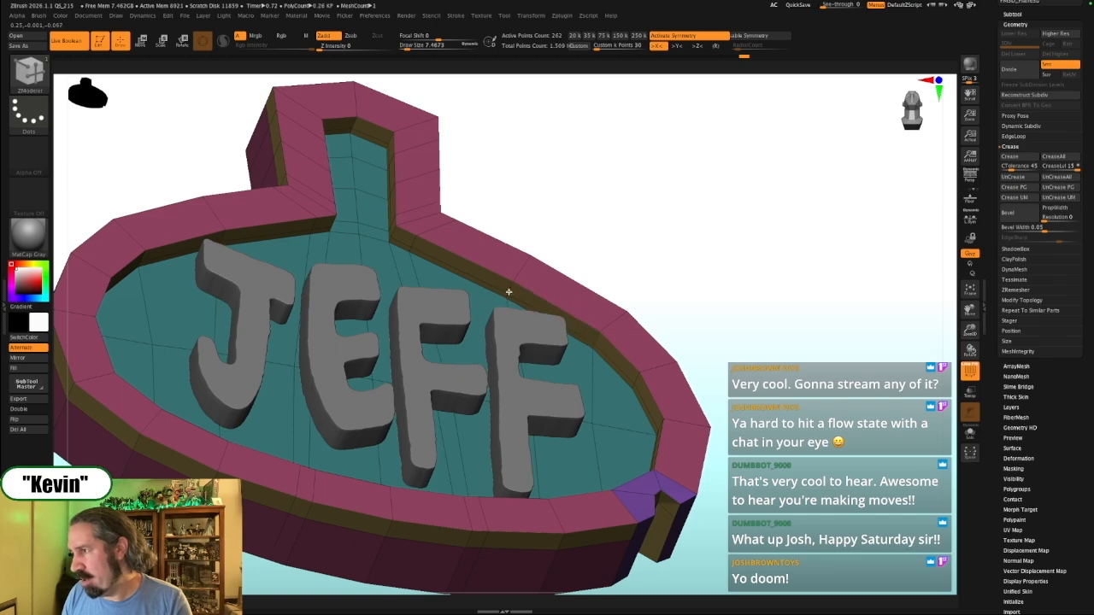
pyautogui.click(510, 289)
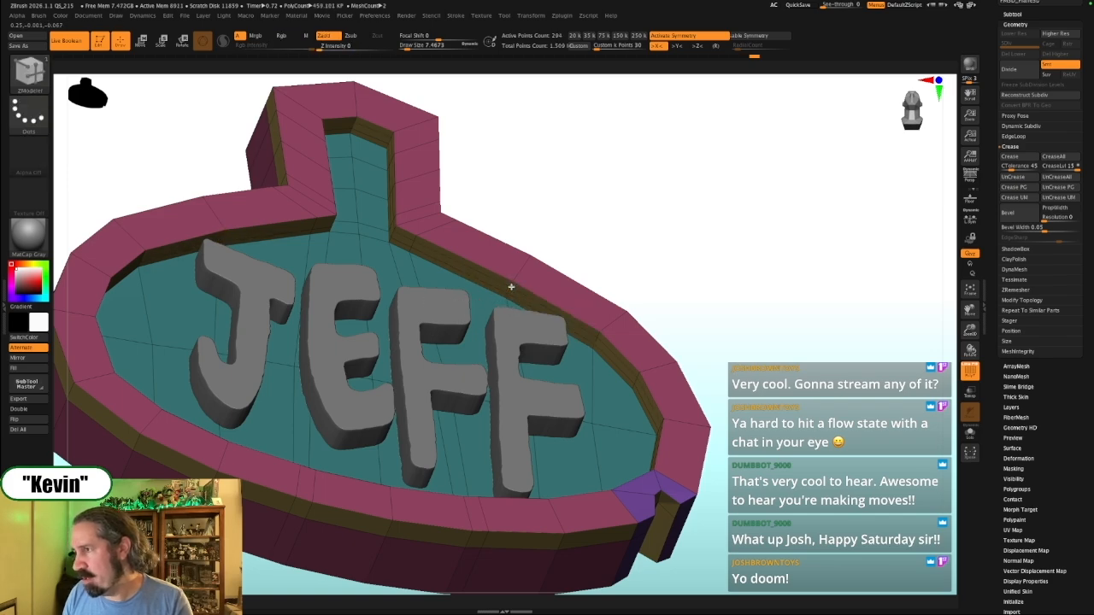
pyautogui.moveTo(650, 211); pyautogui.dragTo(637, 240)
pyautogui.moveTo(523, 268); pyautogui.dragTo(516, 280)
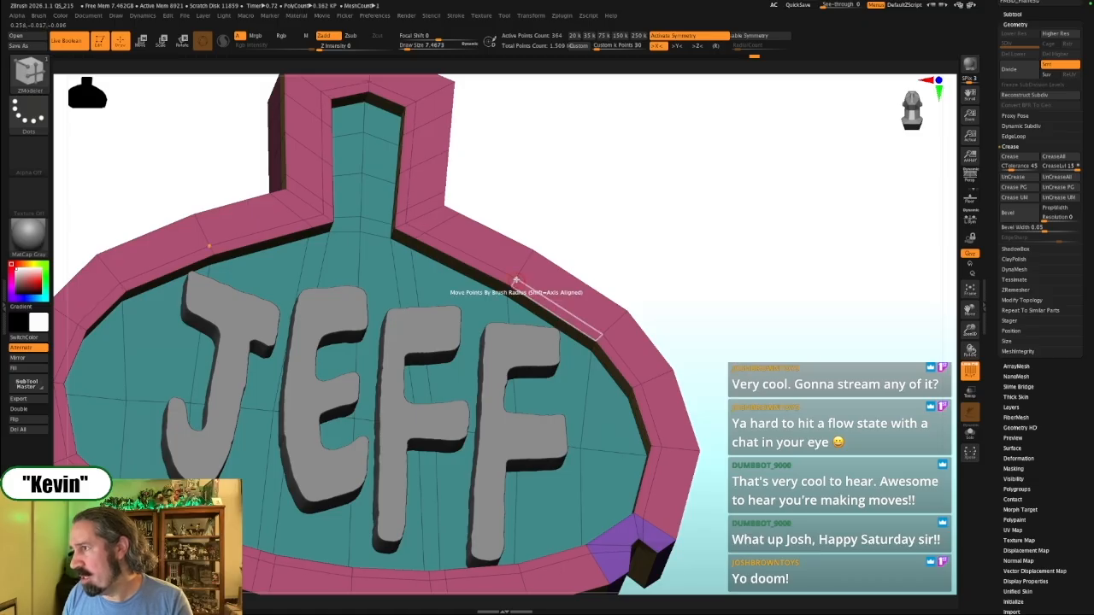
pyautogui.click(524, 260)
# Insert supporting edge loops around the tag's outer side, and subdivide the tag with the polyframe hidden
pyautogui.moveTo(698, 226); pyautogui.dragTo(636, 263)
pyautogui.click(541, 253)
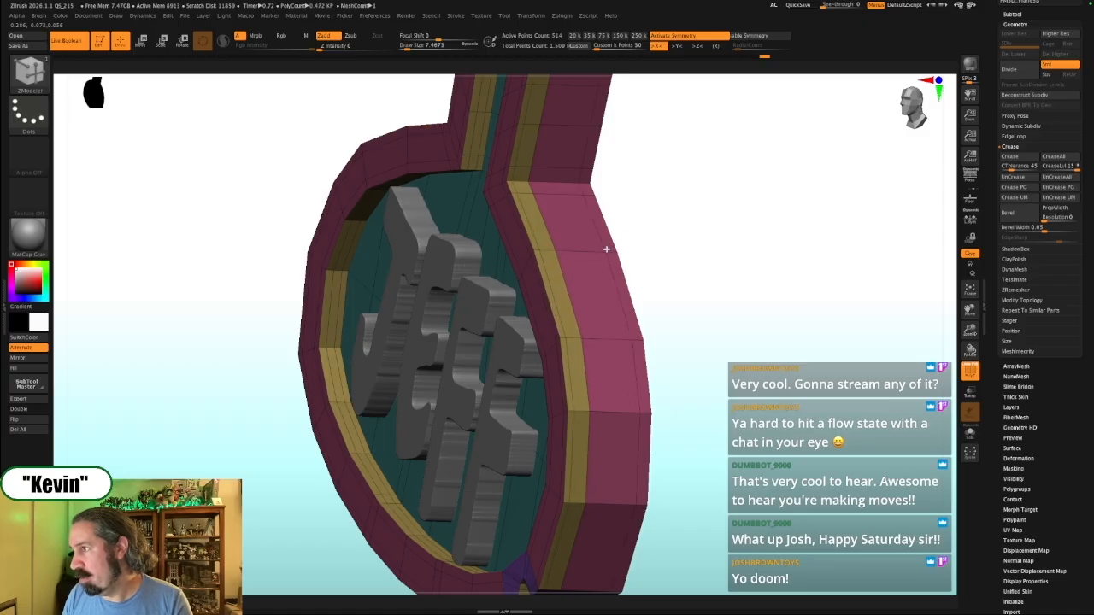
pyautogui.moveTo(614, 246); pyautogui.dragTo(703, 278)
pyautogui.hotkey('shift', 'f')
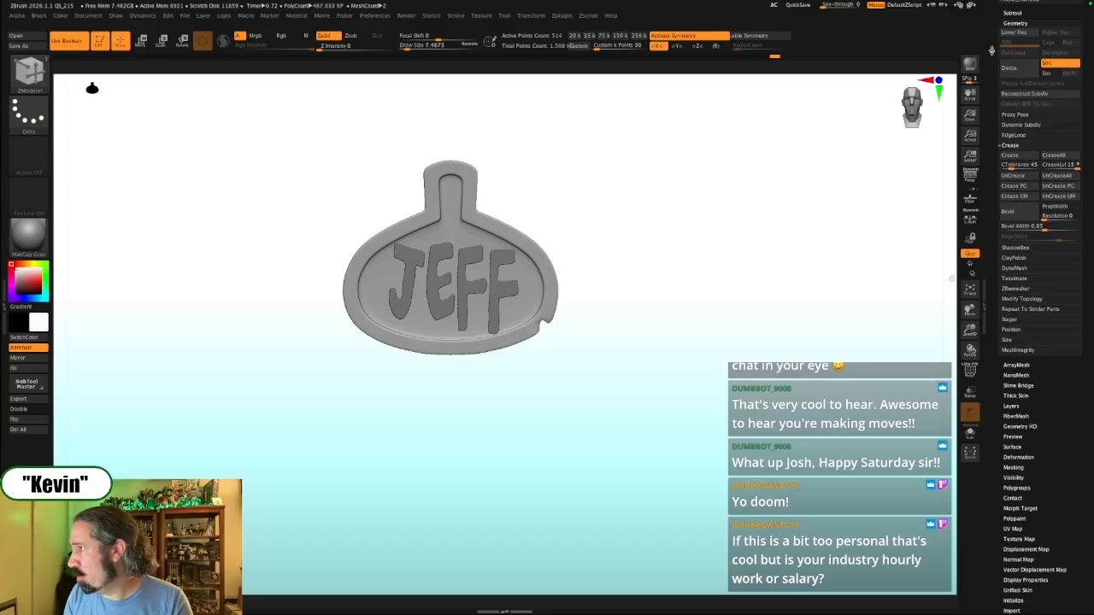
# Move the tag subtool above the lettering in the subtool order, and turn on dynamic subdivision for the tag
pyautogui.scroll(3, 1008, 134)
pyautogui.click(1012, 99)
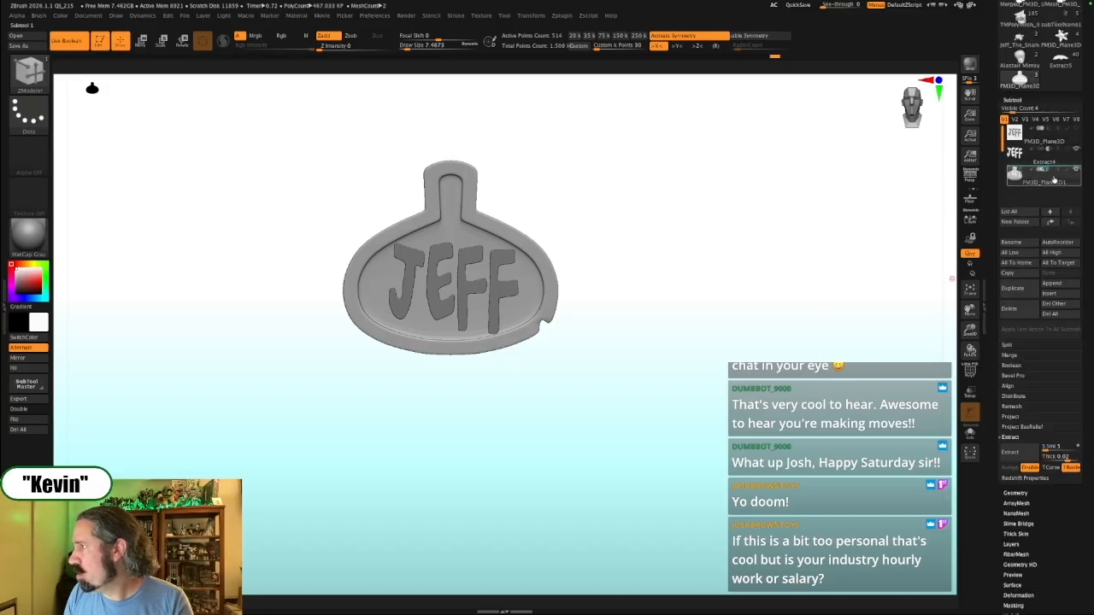
pyautogui.moveTo(1054, 185); pyautogui.dragTo(1052, 159)
pyautogui.moveTo(762, 247)
pyautogui.mouseDown()
pyautogui.moveTo(762, 259)
pyautogui.moveTo(779, 252)
pyautogui.moveTo(689, 319)
pyautogui.mouseUp()
pyautogui.keyDown('alt'); pyautogui.click(564, 341); pyautogui.keyUp('alt')
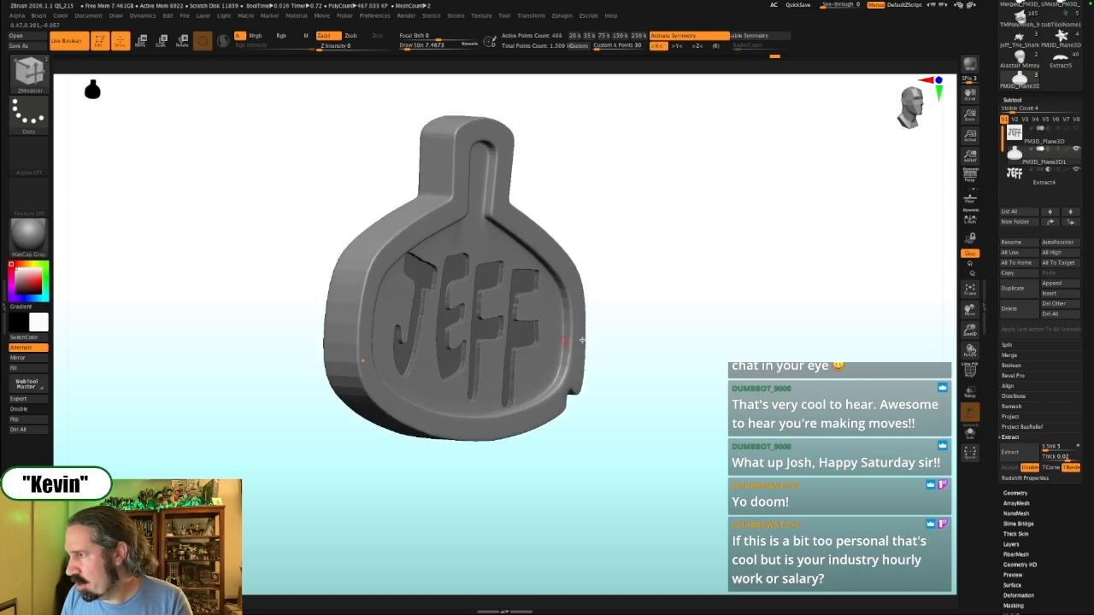
pyautogui.hotkey('ctrl', 'z')
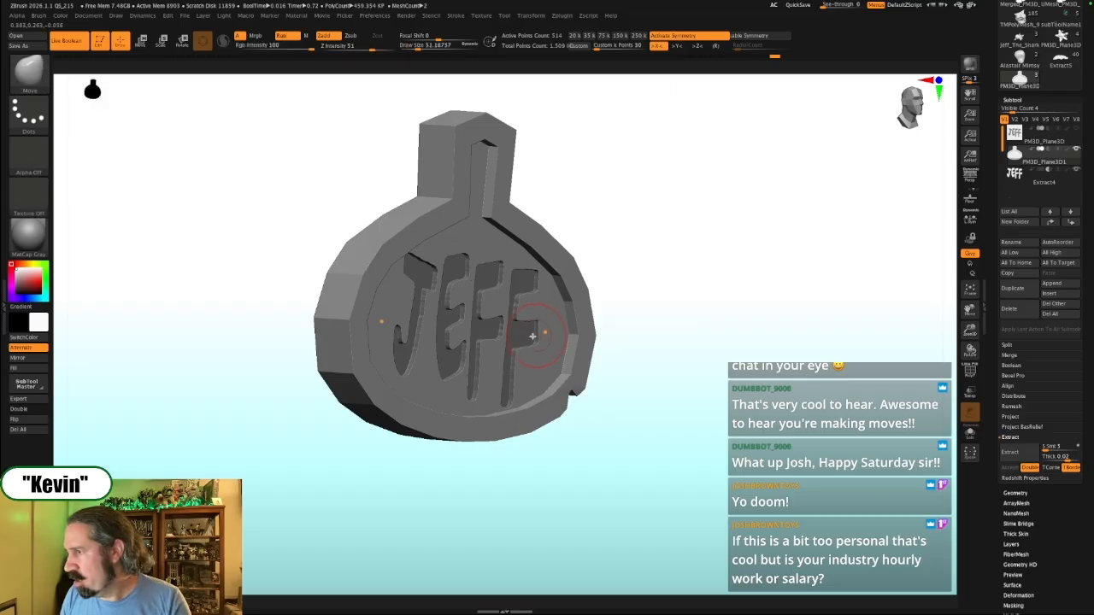
pyautogui.press('s')
pyautogui.press('d')
# Shift the subtractive JEFF lettering slightly along its depth axis to adjust how it cuts into the tag's face
pyautogui.keyDown('alt'); pyautogui.click(523, 332); pyautogui.keyUp('alt')
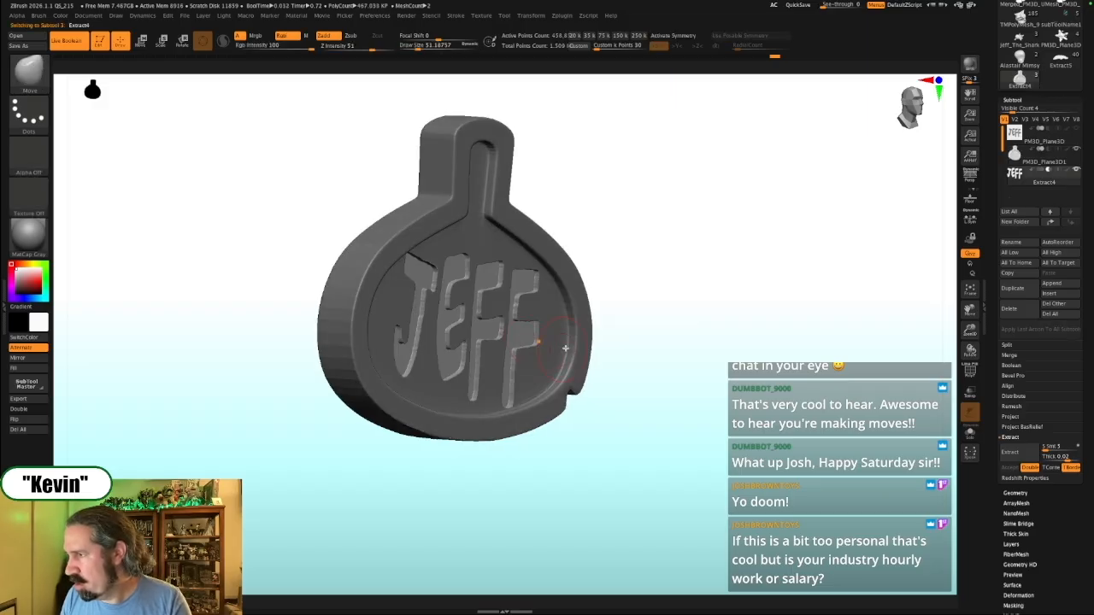
pyautogui.press('w')
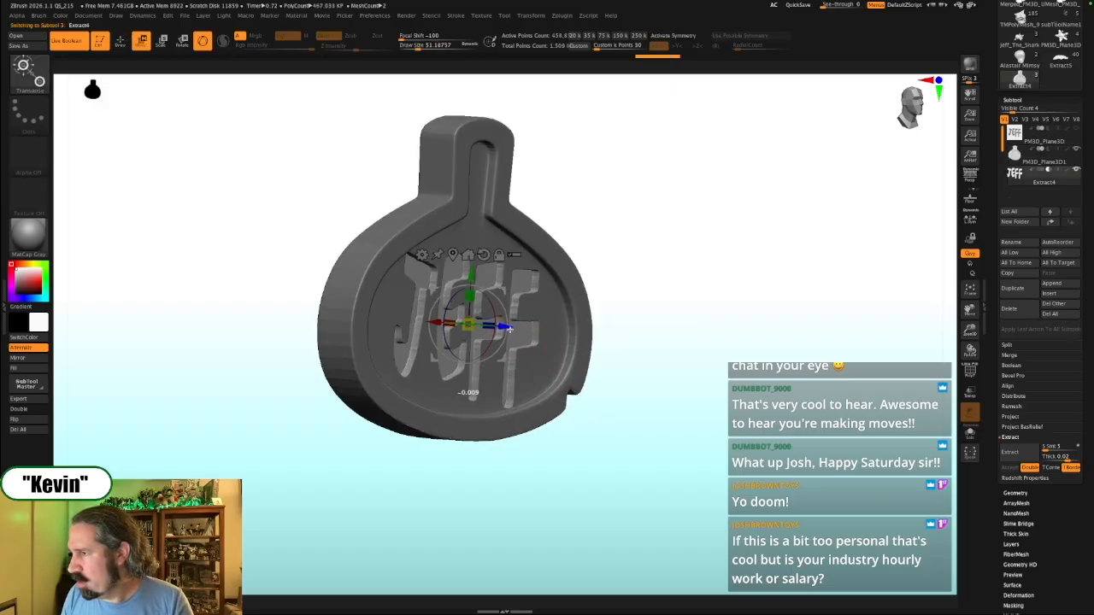
pyautogui.hotkey('shift', 's')
pyautogui.moveTo(691, 291); pyautogui.dragTo(747, 319)
pyautogui.hotkey('shift', 's')
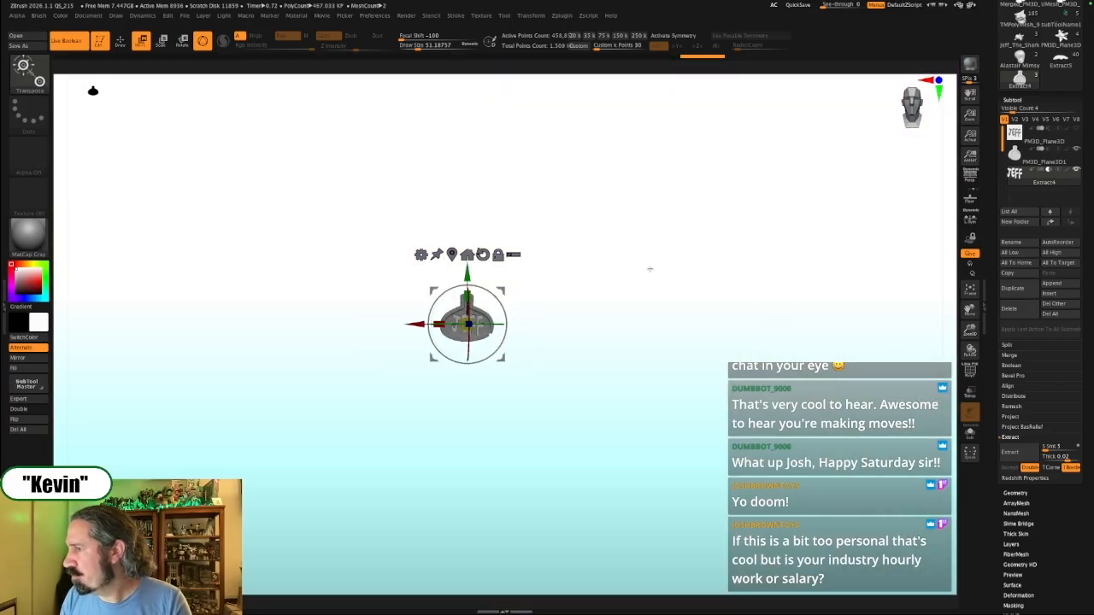
# Save the tag tool as Jeff_Tag in the Jeff The Shark folder
pyautogui.moveTo(995, 186); pyautogui.dragTo(997, 376)
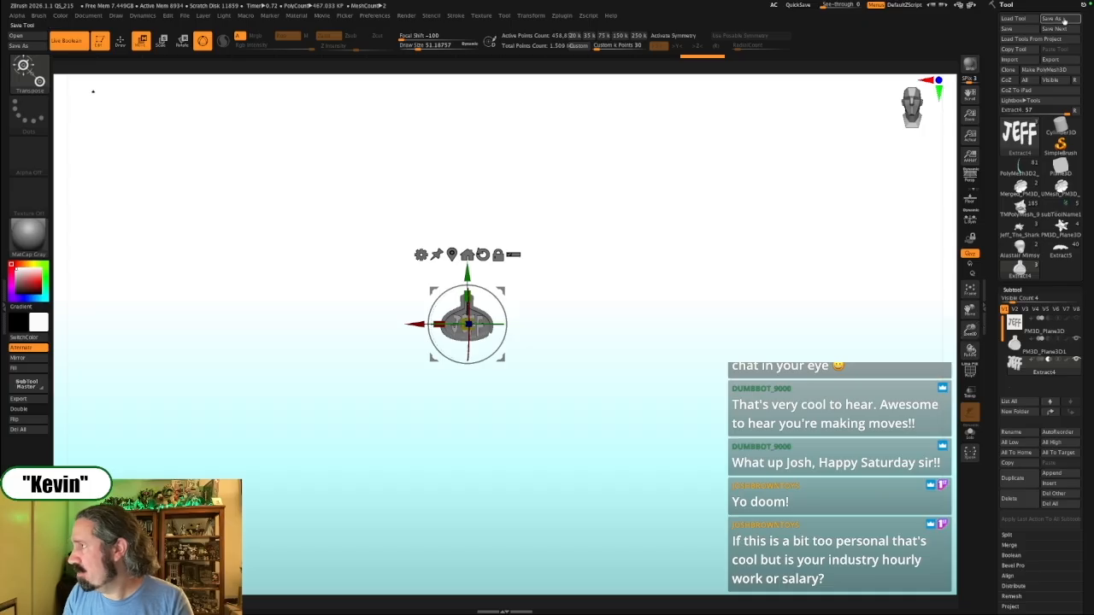
pyautogui.click(1050, 18)
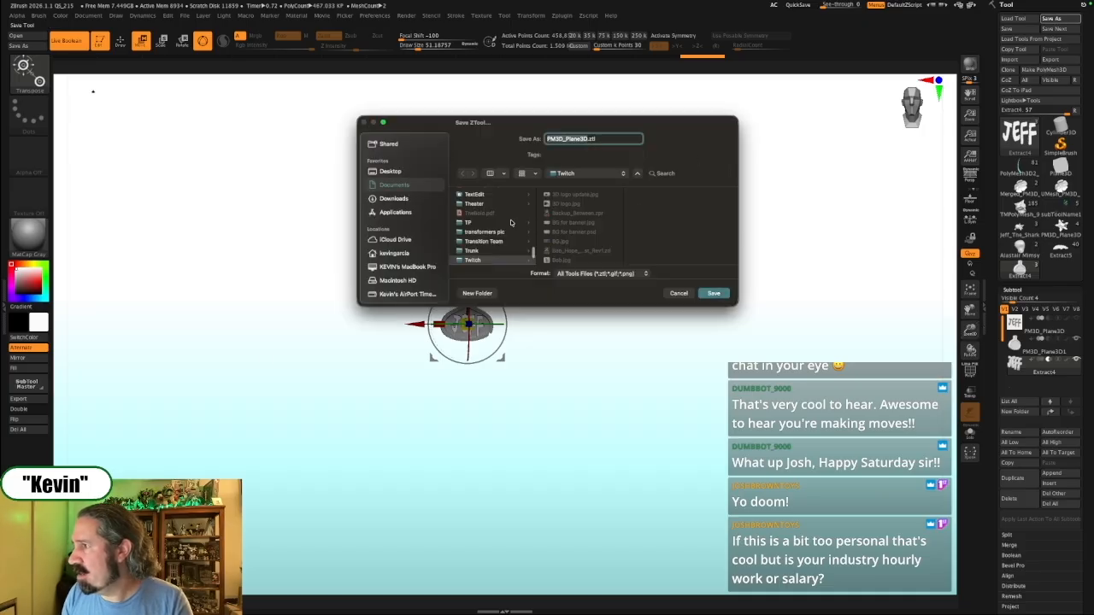
pyautogui.click(572, 174)
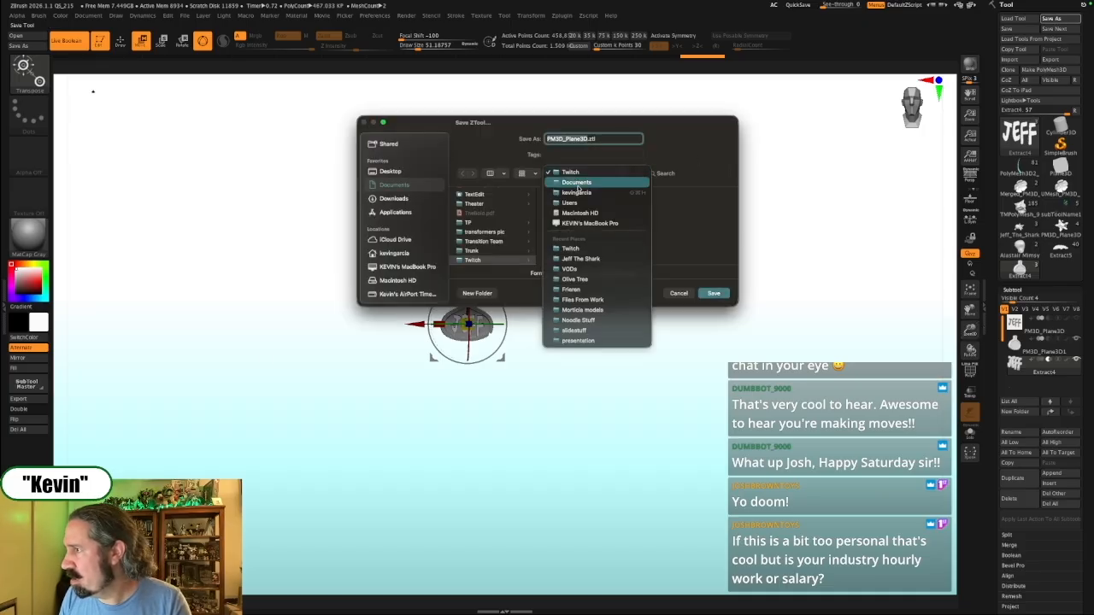
pyautogui.click(559, 258)
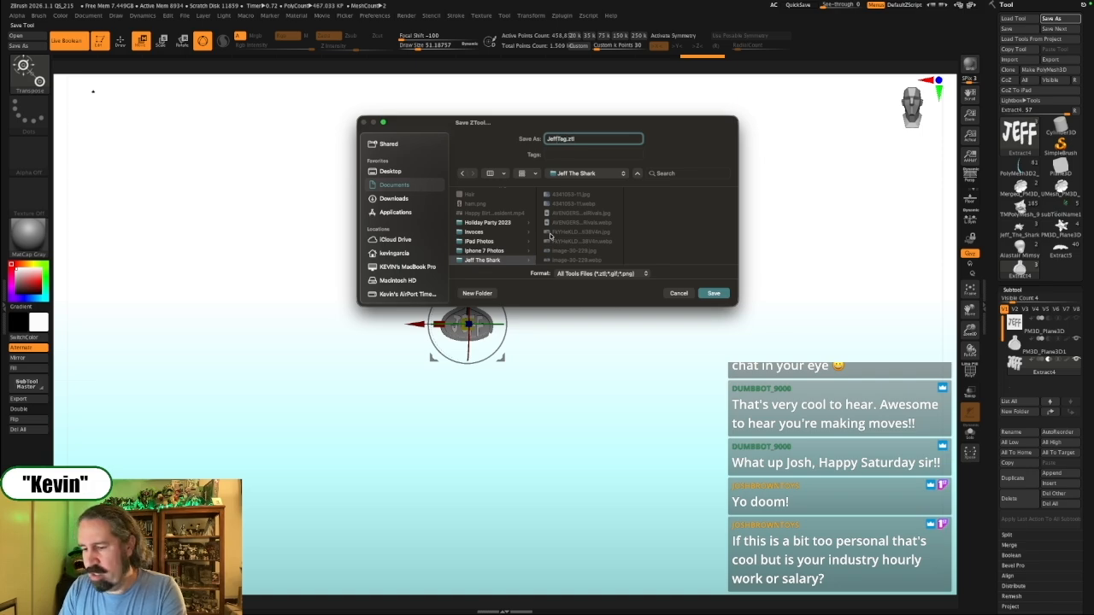
pyautogui.press('Return')
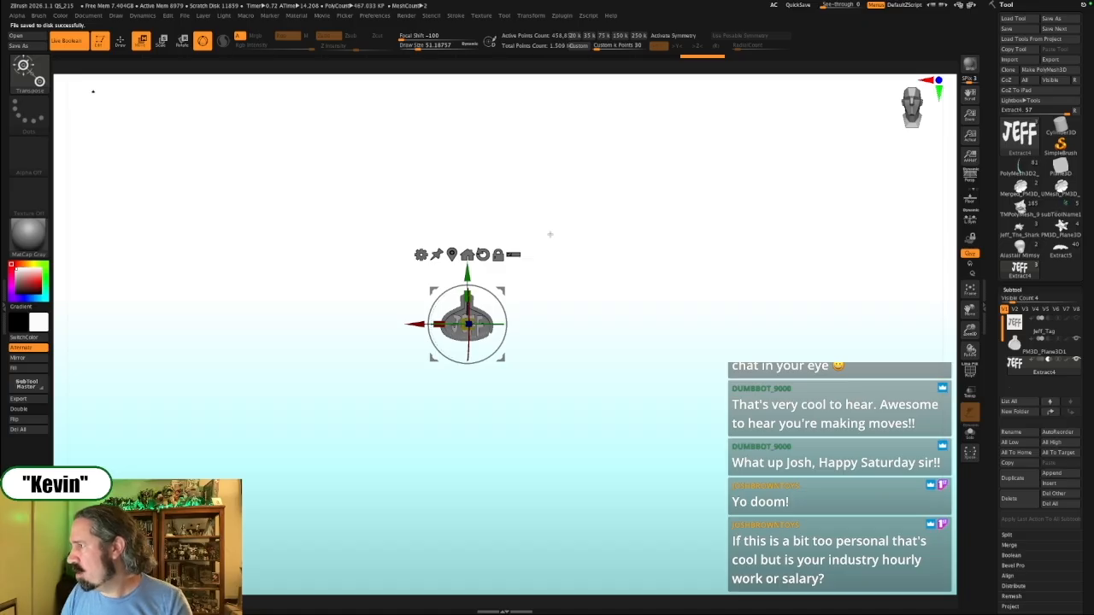
# Make a Boolean mesh from the tag and its lettering, and switch to the resulting mesh
pyautogui.moveTo(994, 372); pyautogui.dragTo(991, 284)
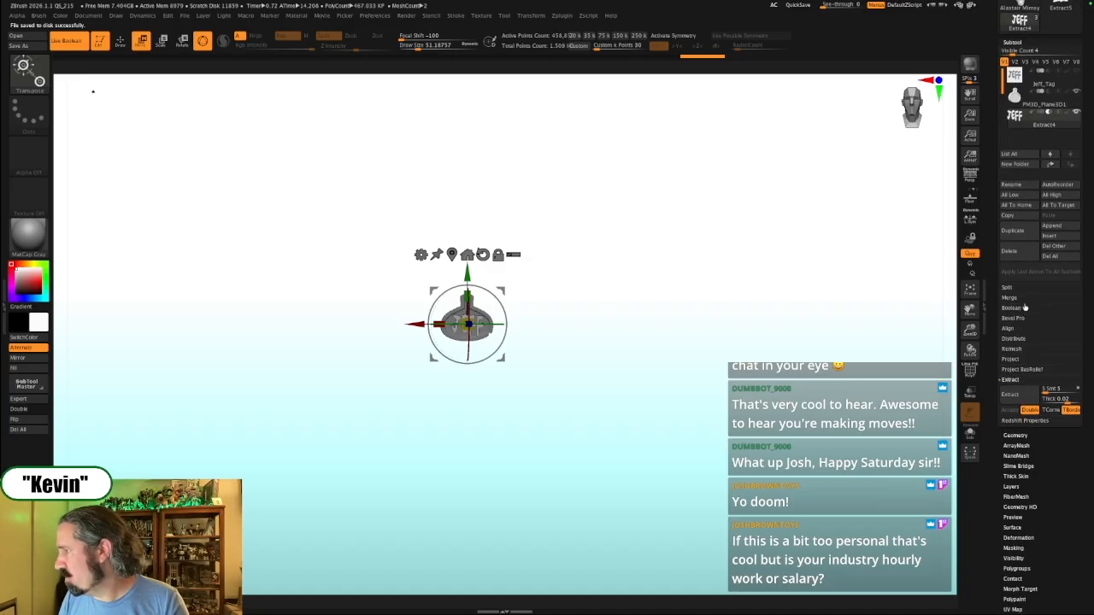
pyautogui.click(1025, 307)
pyautogui.click(1067, 318)
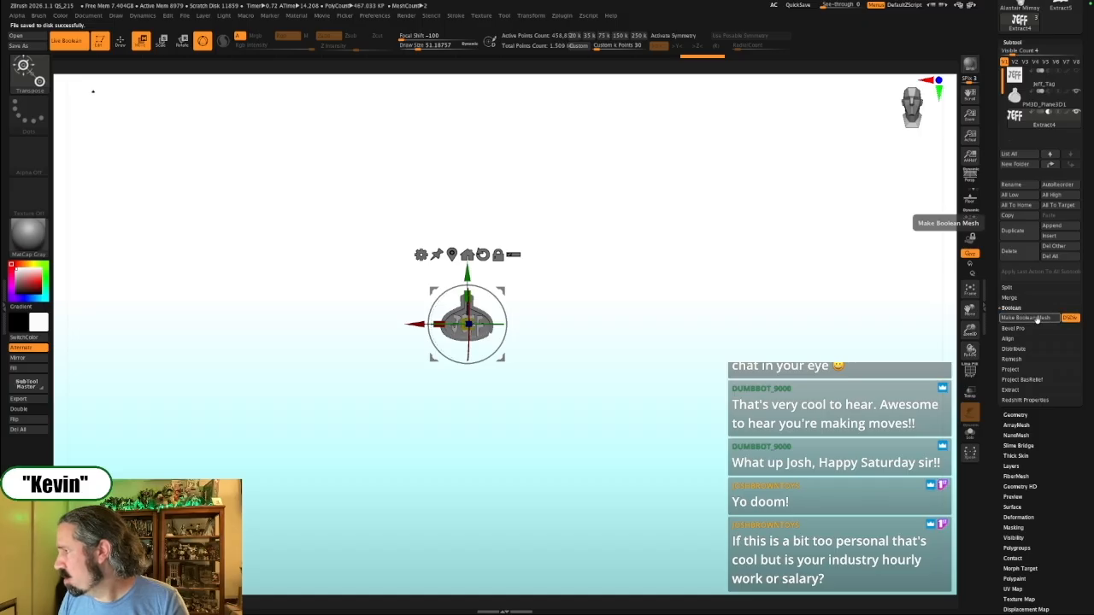
pyautogui.click(1036, 318)
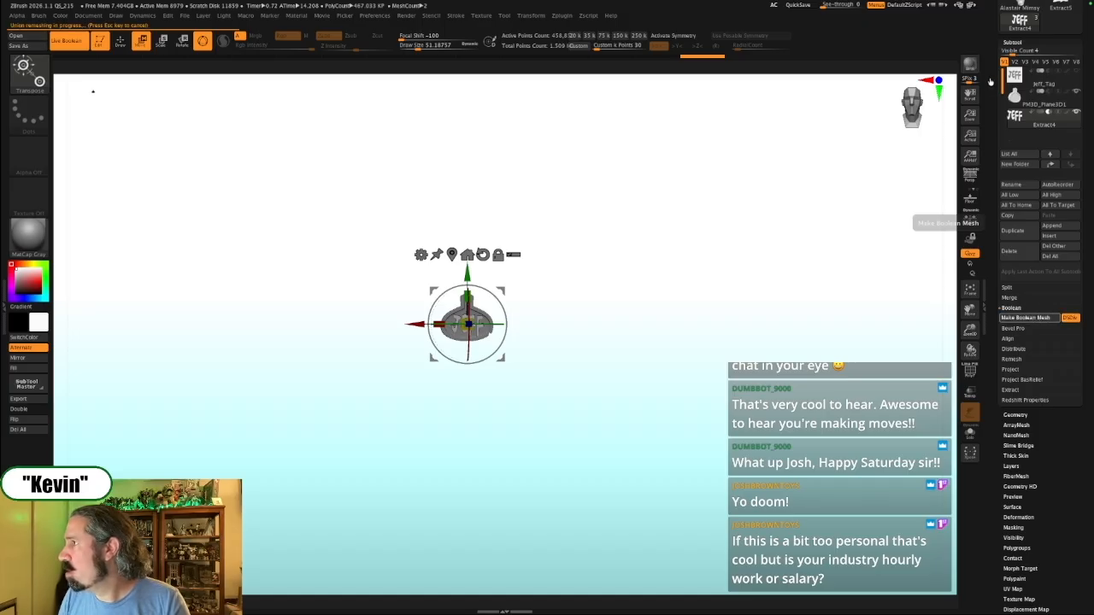
pyautogui.moveTo(990, 80); pyautogui.dragTo(992, 315)
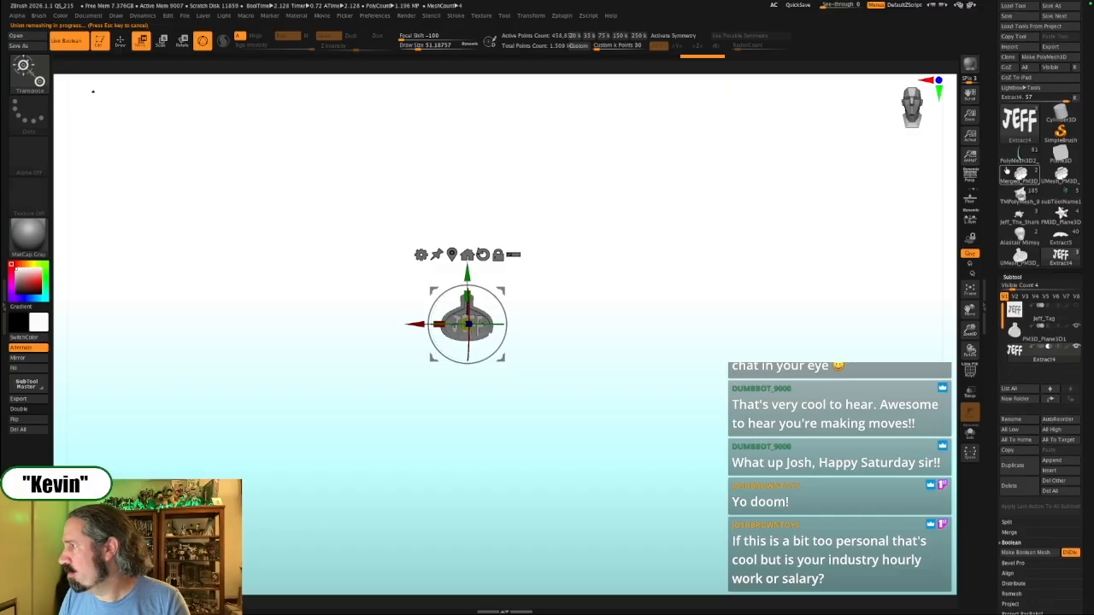
pyautogui.click(1021, 256)
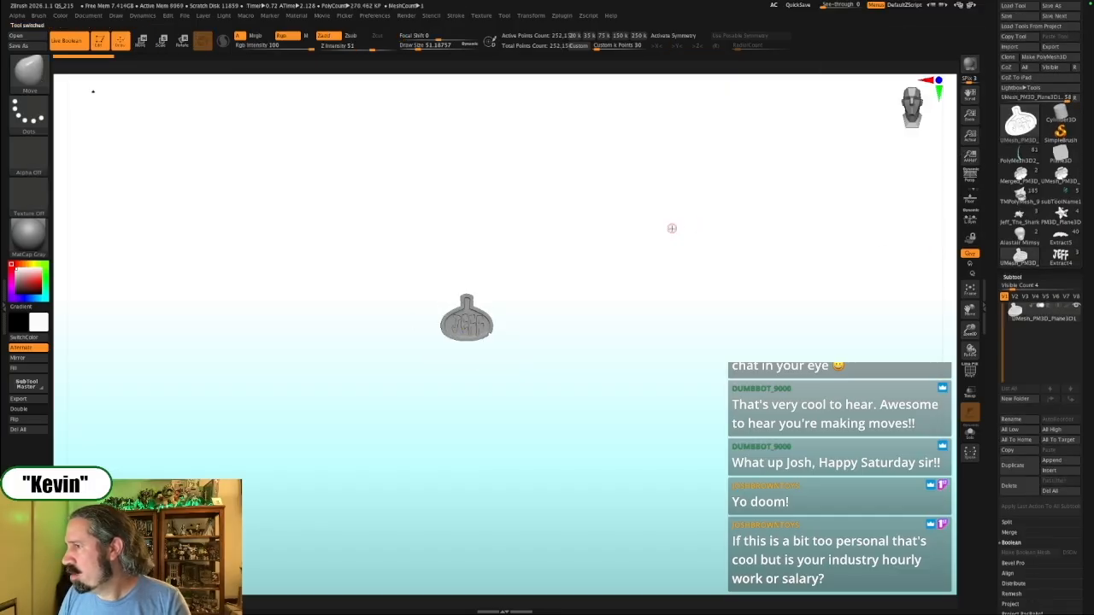
pyautogui.keyDown('alt'); pyautogui.moveTo(675, 237); pyautogui.dragTo(786, 276); pyautogui.keyUp('alt')
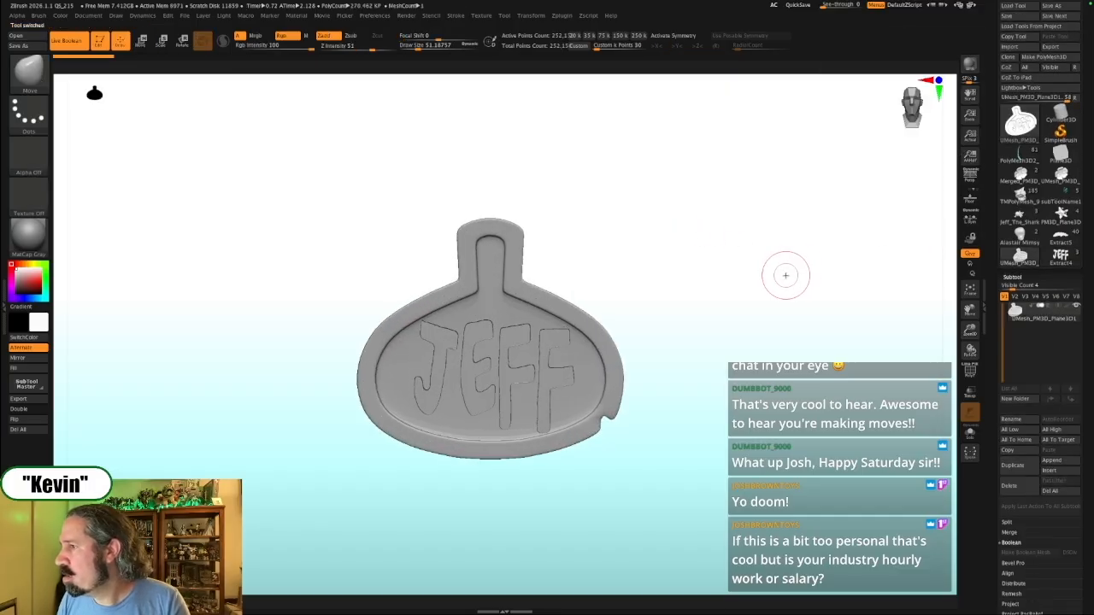
# Switch to the Jeff_The_Shark tool and insert the Boolean tag mesh as a subtool directly below the shark's body
pyautogui.moveTo(1031, 244)
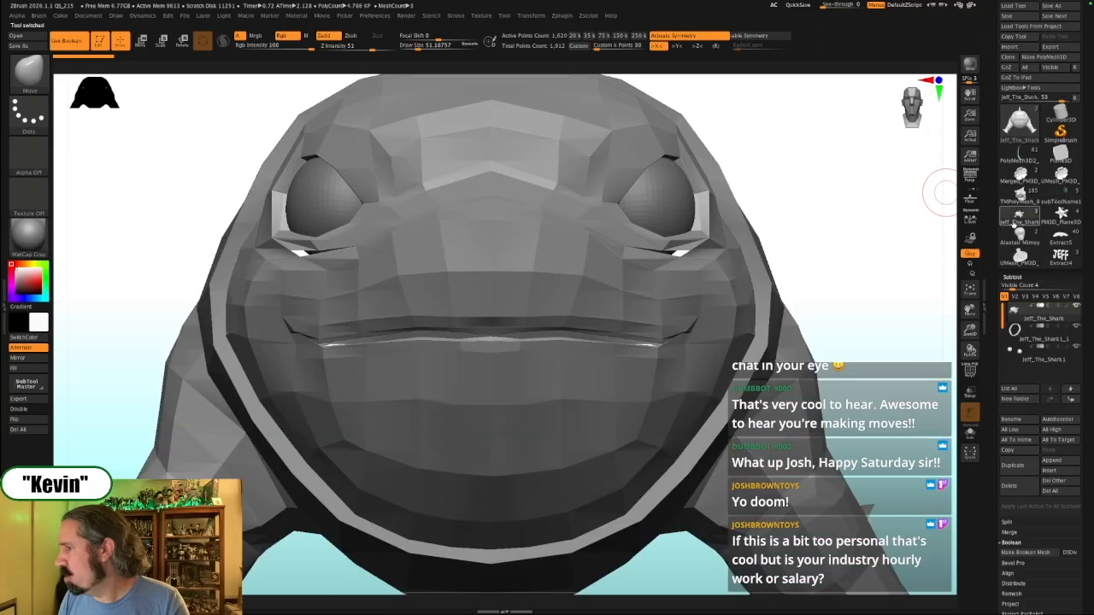
pyautogui.click(1021, 214)
pyautogui.moveTo(718, 208); pyautogui.dragTo(944, 301)
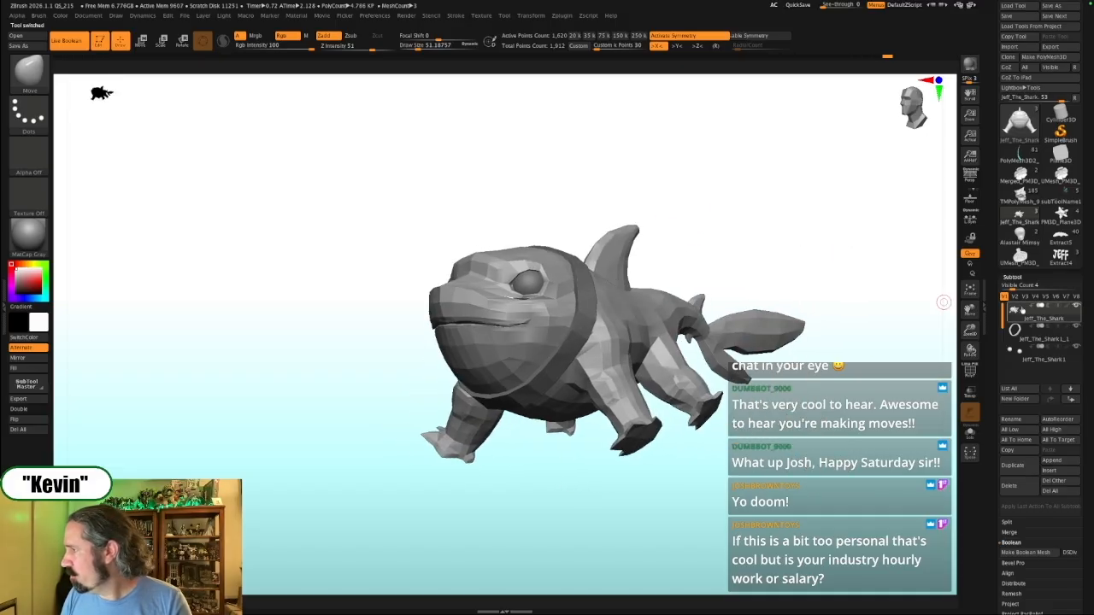
pyautogui.moveTo(996, 385); pyautogui.dragTo(1041, 308)
pyautogui.click(1053, 440)
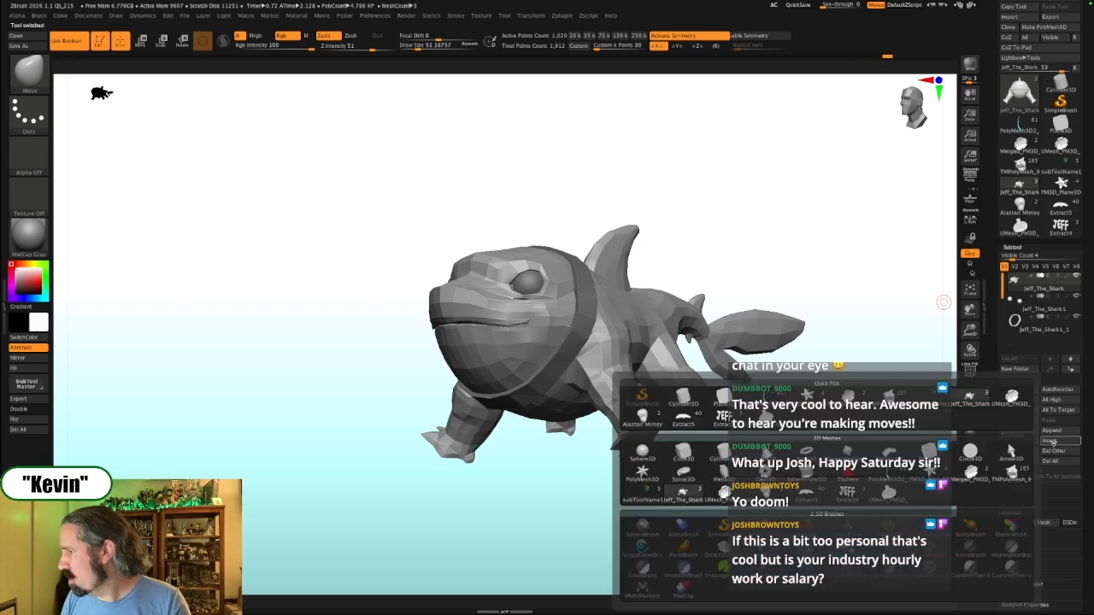
pyautogui.click(763, 422)
pyautogui.moveTo(800, 383); pyautogui.dragTo(889, 386)
# Move the inserted tag forward out of the shark's body and down beneath its chin
pyautogui.click(970, 432)
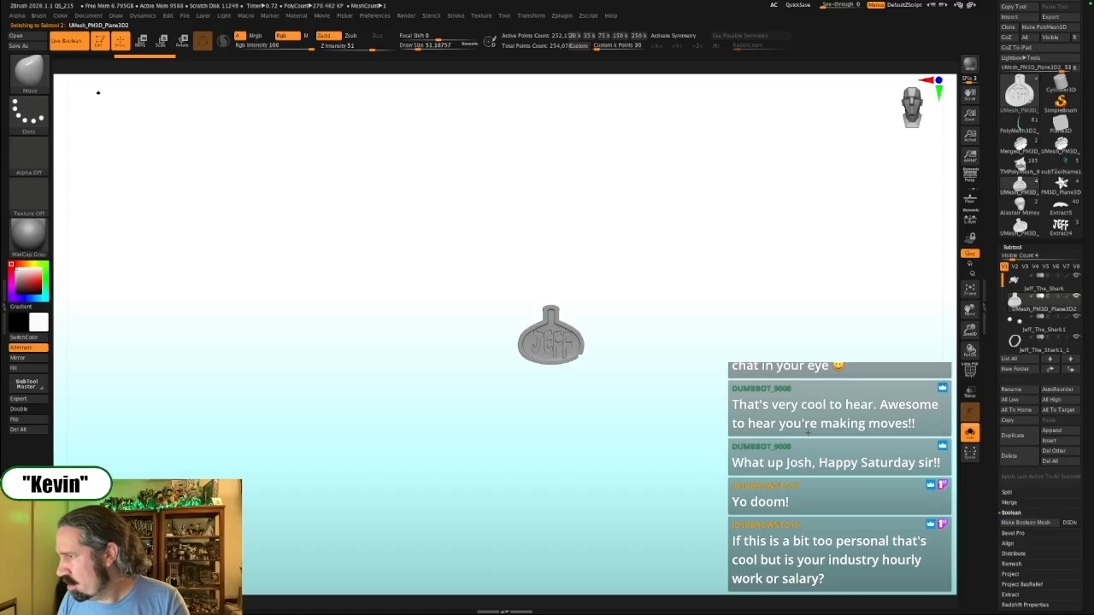
pyautogui.press('w')
pyautogui.moveTo(794, 389); pyautogui.dragTo(697, 386)
pyautogui.click(692, 385)
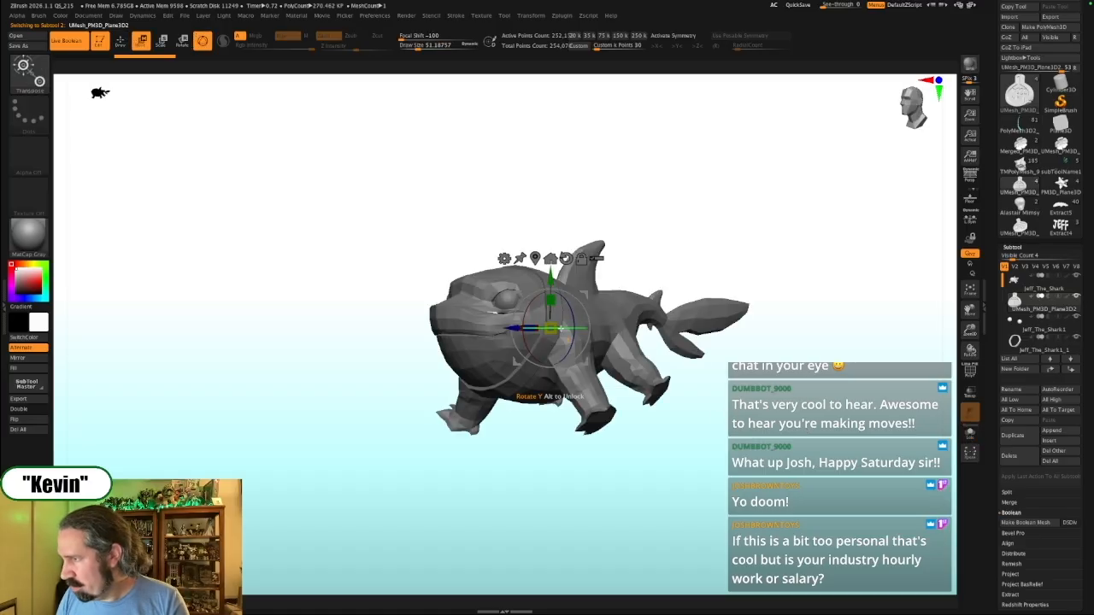
pyautogui.moveTo(515, 329); pyautogui.dragTo(432, 328)
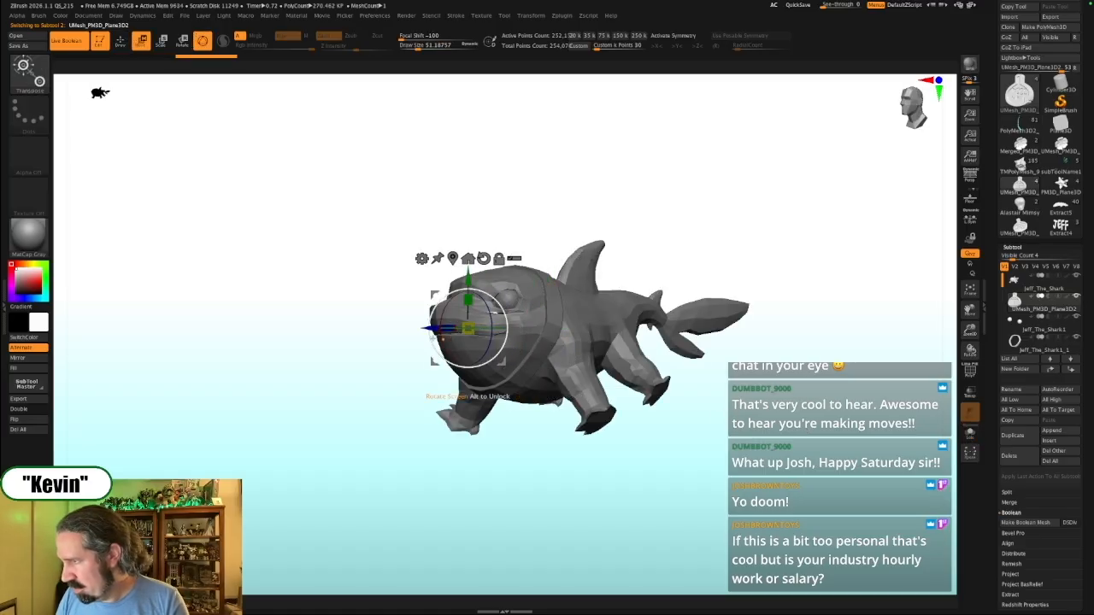
pyautogui.moveTo(466, 276); pyautogui.dragTo(459, 348)
pyautogui.keyDown('shift'); pyautogui.moveTo(794, 393); pyautogui.dragTo(908, 435); pyautogui.keyUp('shift')
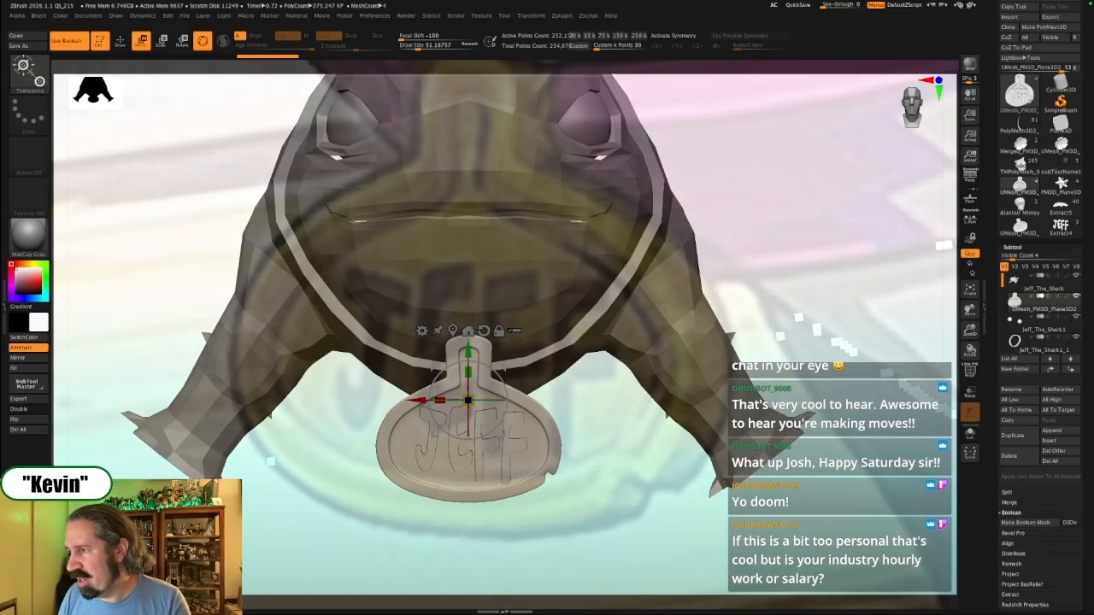
# Reposition the shark reference image in Spotlight and raise its opacity to examine the collar tag, and hide it again
pyautogui.press('z')
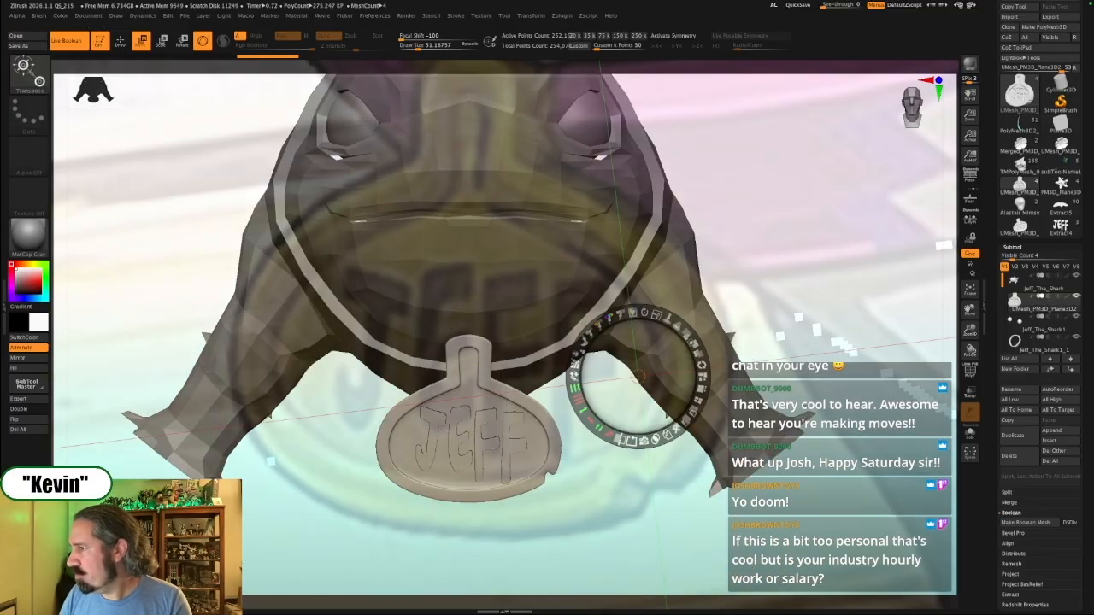
pyautogui.moveTo(657, 314); pyautogui.dragTo(397, 275)
pyautogui.moveTo(896, 386); pyautogui.dragTo(461, 369)
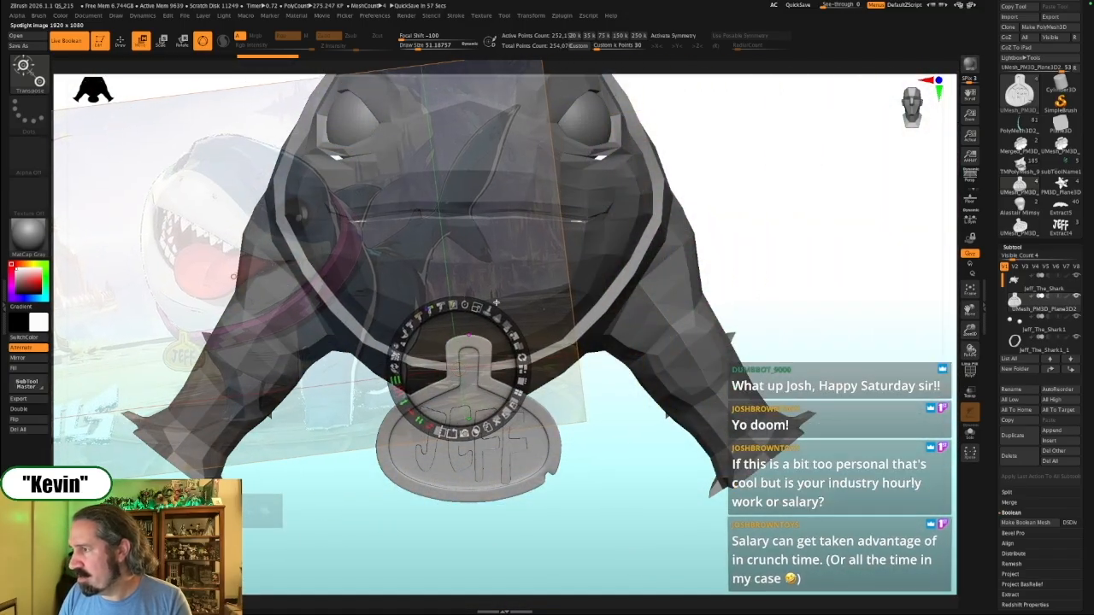
pyautogui.moveTo(508, 327); pyautogui.dragTo(506, 367)
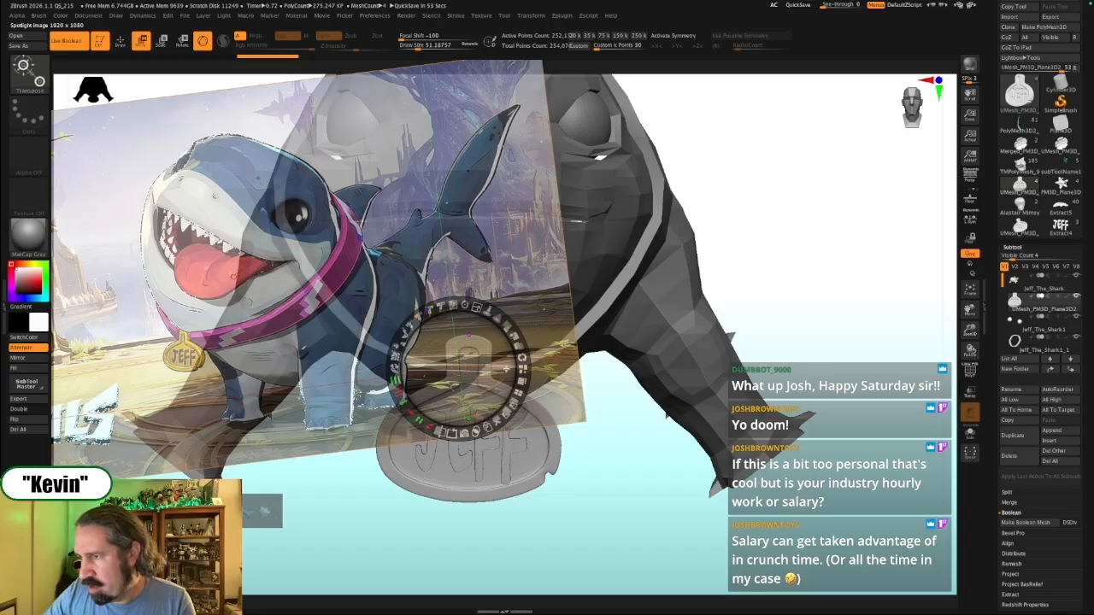
pyautogui.hotkey('shift', 'z')
# Scale the JEFF tag down uniformly and move it back against the front of the collar under the chin
pyautogui.keyDown('shift'); pyautogui.moveTo(594, 420); pyautogui.dragTo(922, 434); pyautogui.keyUp('shift')
pyautogui.keyDown('alt'); pyautogui.moveTo(714, 349); pyautogui.dragTo(714, 334); pyautogui.keyUp('alt')
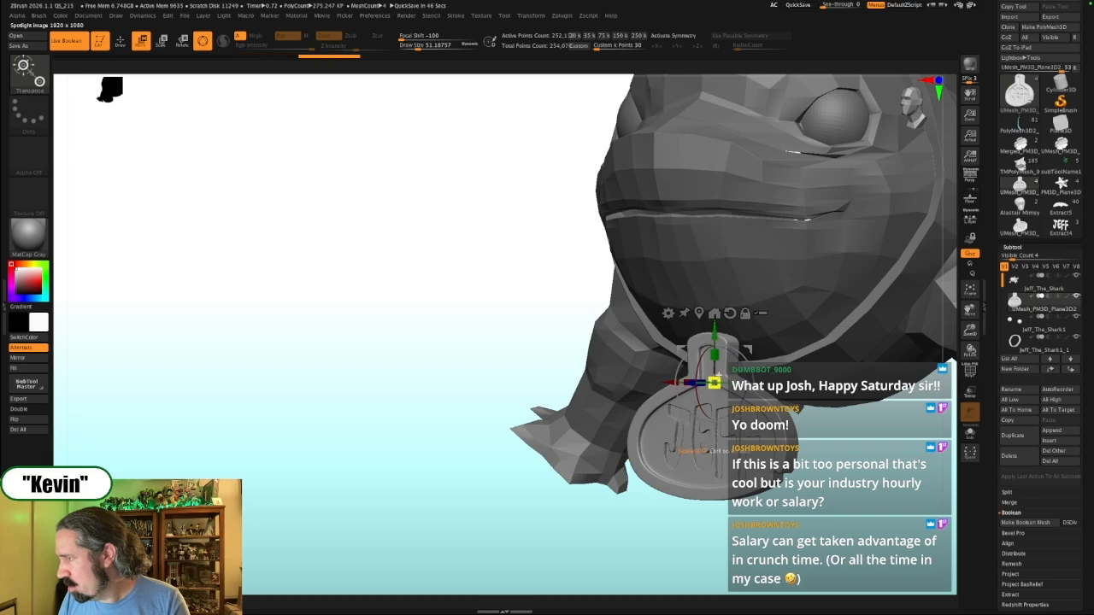
pyautogui.moveTo(714, 383); pyautogui.dragTo(526, 358)
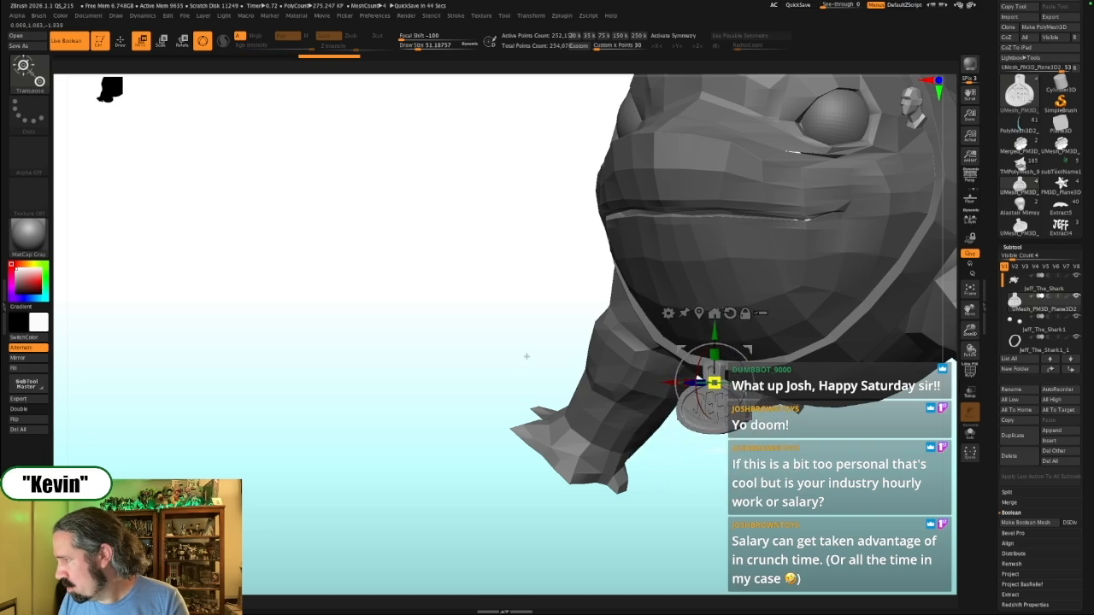
pyautogui.keyDown('alt'); pyautogui.moveTo(772, 527); pyautogui.dragTo(504, 472); pyautogui.keyUp('alt')
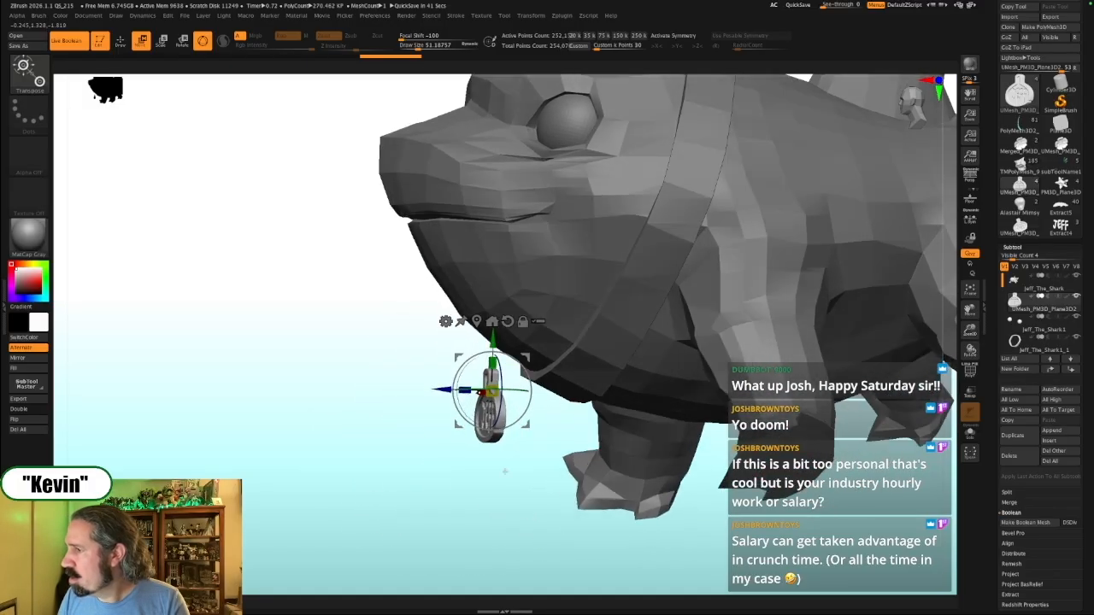
pyautogui.moveTo(441, 390); pyautogui.dragTo(487, 392)
pyautogui.moveTo(438, 493); pyautogui.dragTo(458, 492)
pyautogui.moveTo(581, 506)
pyautogui.keyDown('alt'); pyautogui.mouseDown()
pyautogui.moveTo(593, 507)
pyautogui.moveTo(593, 556)
pyautogui.moveTo(590, 504)
pyautogui.mouseUp(); pyautogui.keyUp('alt')
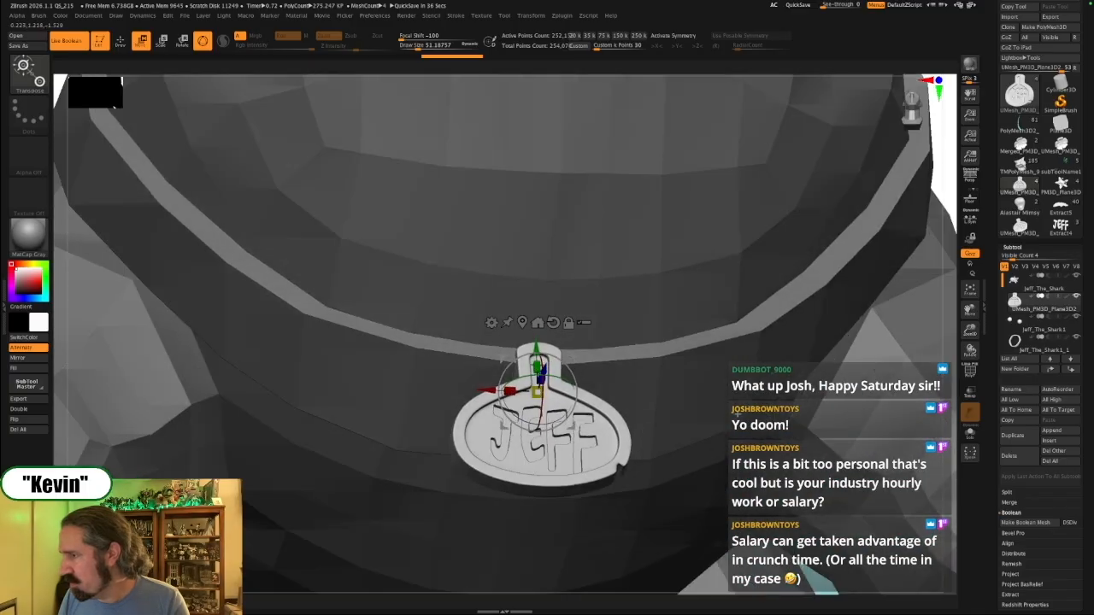
# Isolate the collar with its polygroup wireframe shown and insert ZModeler edge loops around its outer face and across its front centre
pyautogui.keyDown('alt'); pyautogui.click(265, 283); pyautogui.keyUp('alt')
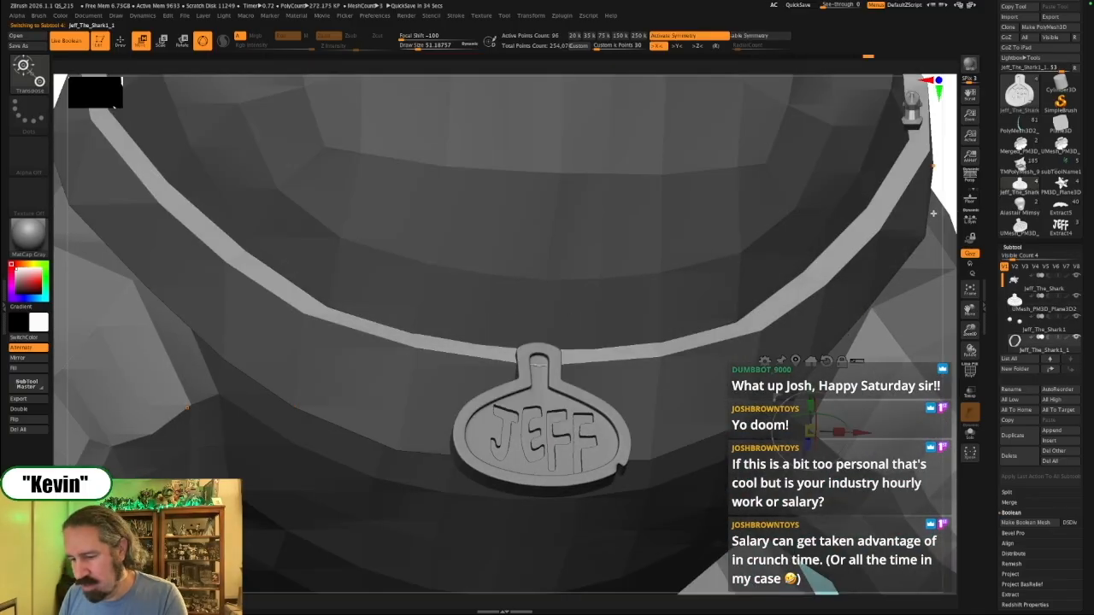
pyautogui.hotkey('shift', 'f')
pyautogui.click(970, 433)
pyautogui.moveTo(605, 493); pyautogui.dragTo(618, 469)
pyautogui.press('b')
pyautogui.press('z')
pyautogui.press('m')
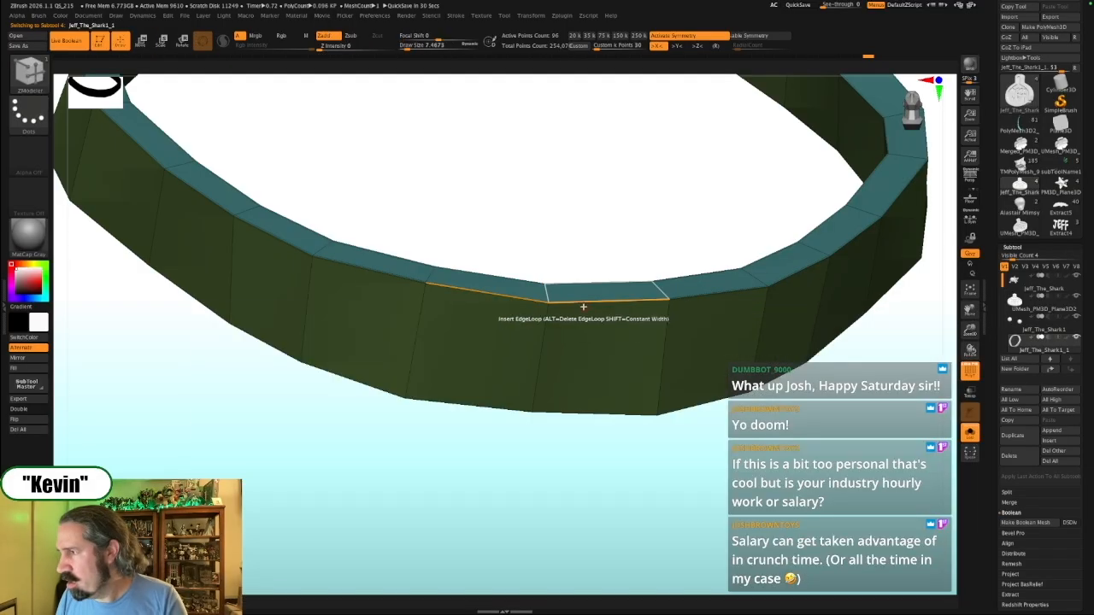
pyautogui.click(567, 332)
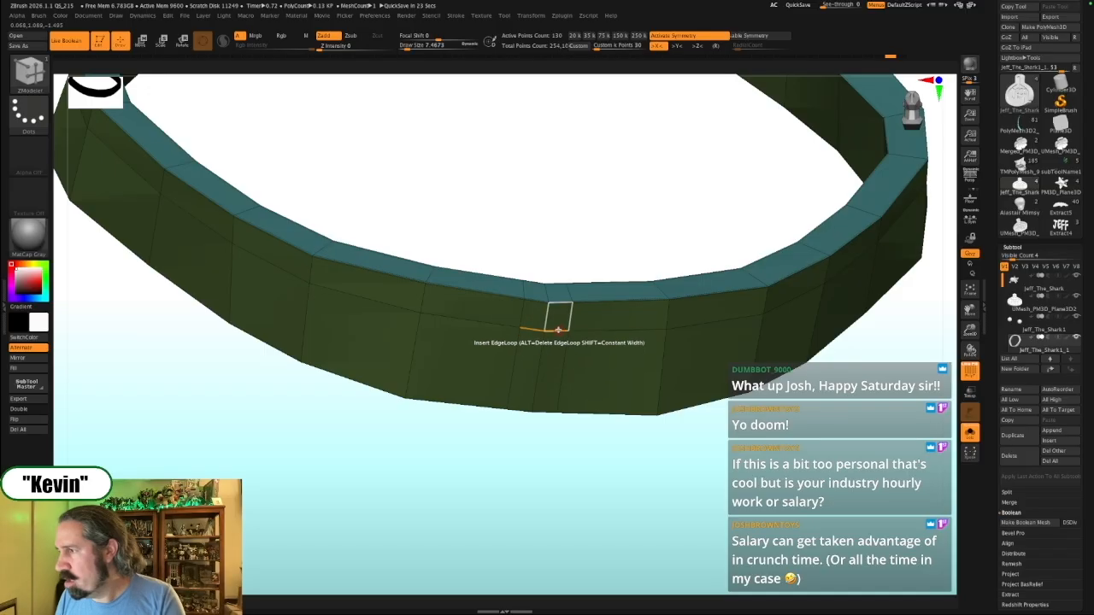
# Undo the last collar edit, insert an edge loop around the collar's inner face, and show the whole shark again
pyautogui.moveTo(558, 318); pyautogui.dragTo(557, 262)
pyautogui.moveTo(641, 243); pyautogui.dragTo(569, 301)
pyautogui.hotkey('ctrl', 'z')
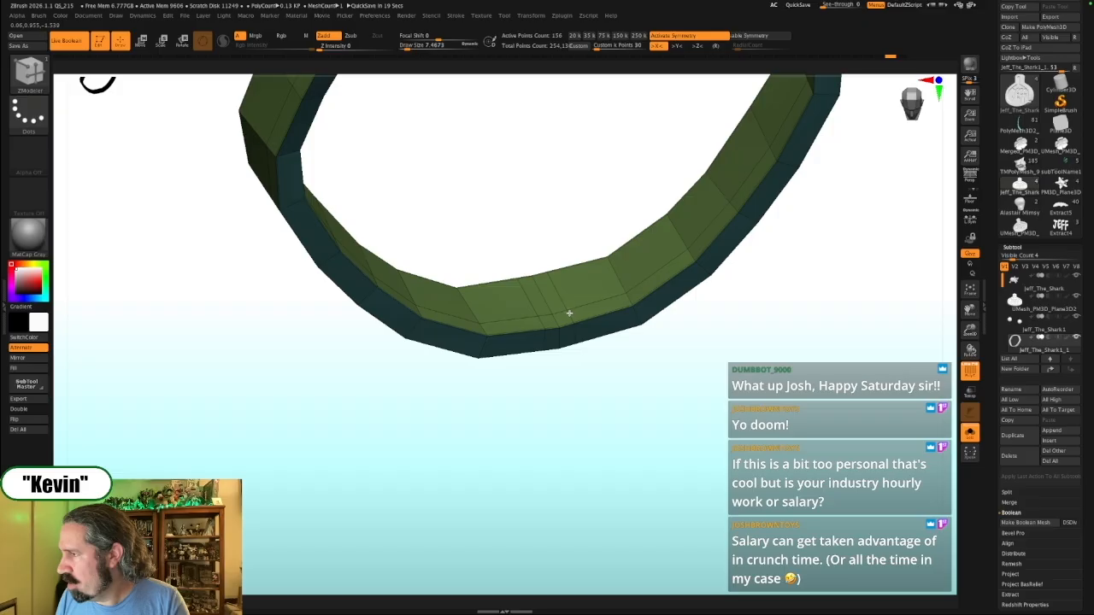
pyautogui.click(564, 336)
pyautogui.moveTo(604, 425); pyautogui.dragTo(603, 340)
pyautogui.hotkey('alt', 's')
pyautogui.moveTo(716, 501); pyautogui.dragTo(754, 407)
pyautogui.keyDown('alt'); pyautogui.moveTo(853, 255); pyautogui.dragTo(801, 323); pyautogui.keyUp('alt')
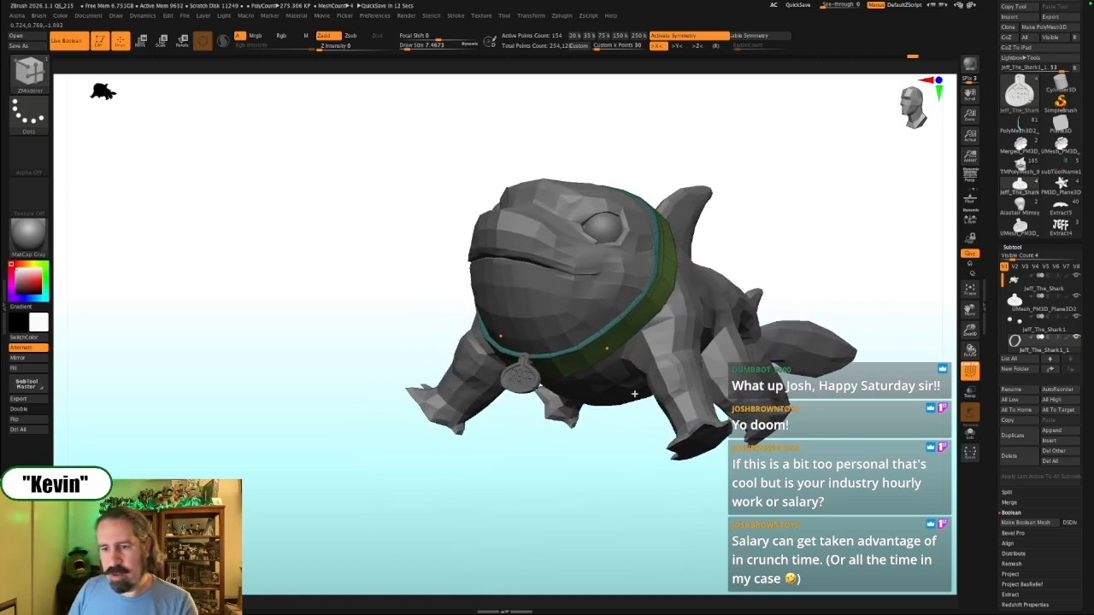
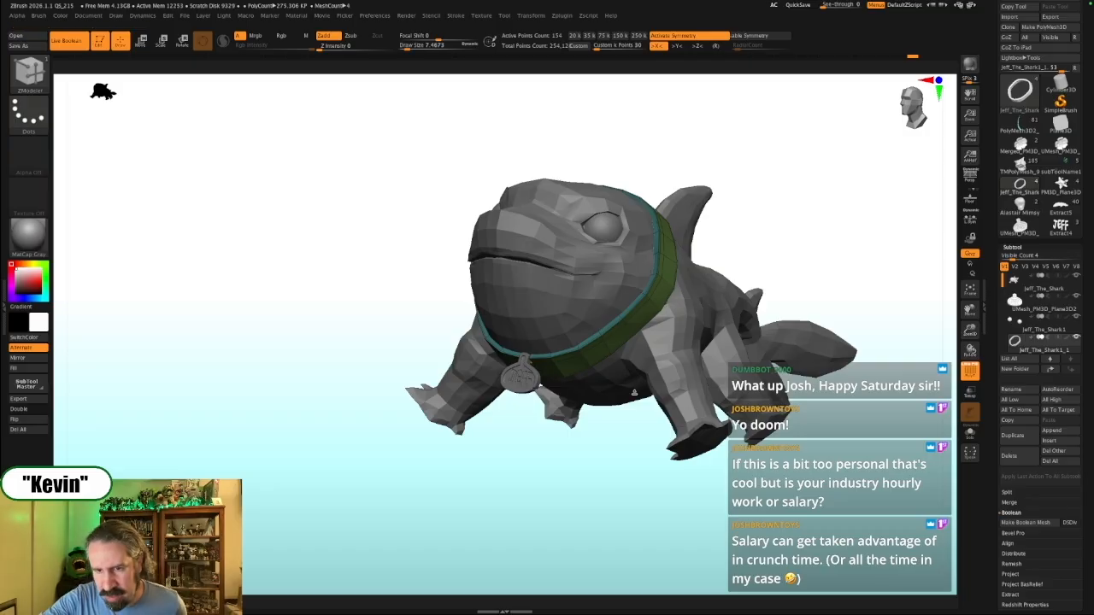
# Compare the collar and JEFF tag on the model with the shark reference image overlay from several angles
pyautogui.moveTo(789, 242)
pyautogui.keyDown('shift'); pyautogui.mouseDown()
pyautogui.moveTo(816, 257)
pyautogui.moveTo(747, 287)
pyautogui.moveTo(767, 223)
pyautogui.moveTo(771, 237)
pyautogui.mouseUp(); pyautogui.keyUp('shift')
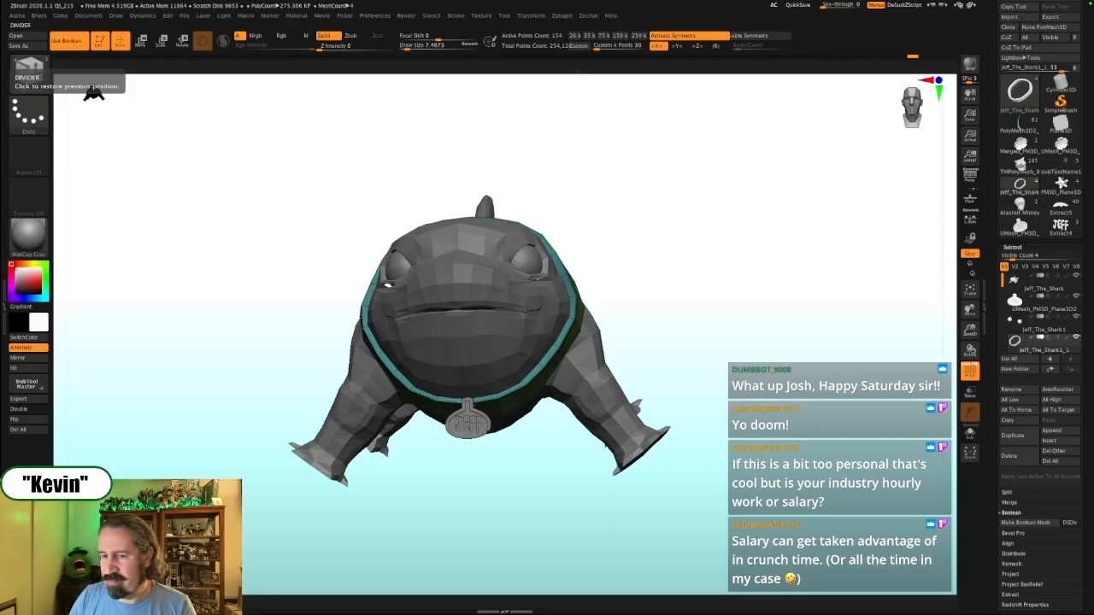
pyautogui.moveTo(729, 347); pyautogui.dragTo(692, 431)
pyautogui.moveTo(792, 415); pyautogui.dragTo(802, 429)
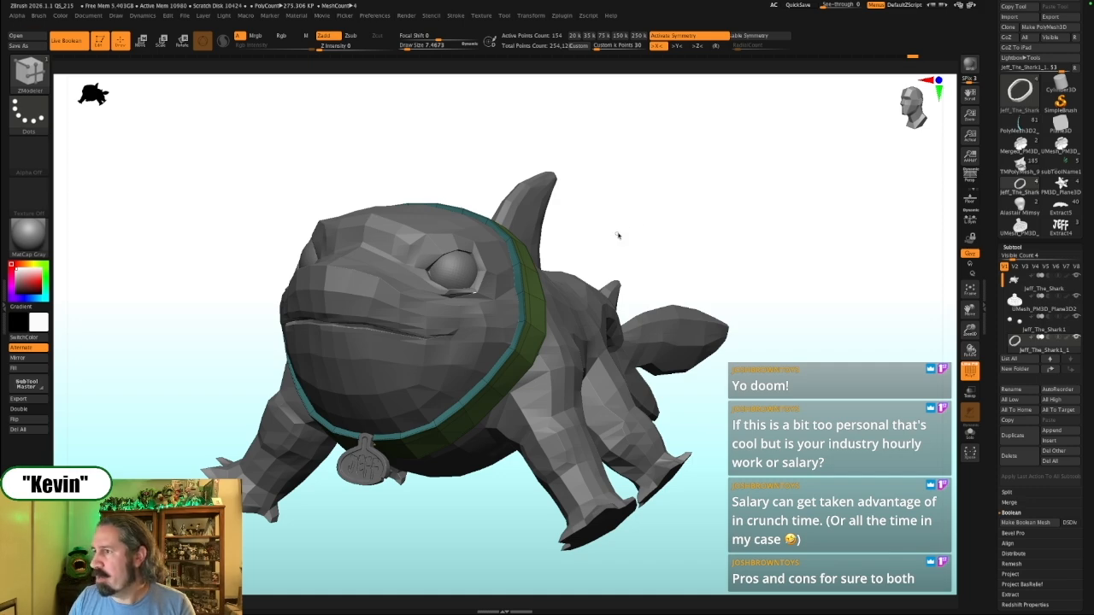
pyautogui.moveTo(788, 294)
pyautogui.mouseDown()
pyautogui.moveTo(790, 271)
pyautogui.moveTo(808, 264)
pyautogui.moveTo(795, 300)
pyautogui.moveTo(806, 316)
pyautogui.moveTo(787, 357)
pyautogui.moveTo(736, 271)
pyautogui.mouseUp()
pyautogui.moveTo(793, 386)
pyautogui.mouseDown()
pyautogui.moveTo(859, 367)
pyautogui.moveTo(778, 372)
pyautogui.mouseUp()
pyautogui.hotkey('shift', 'z')
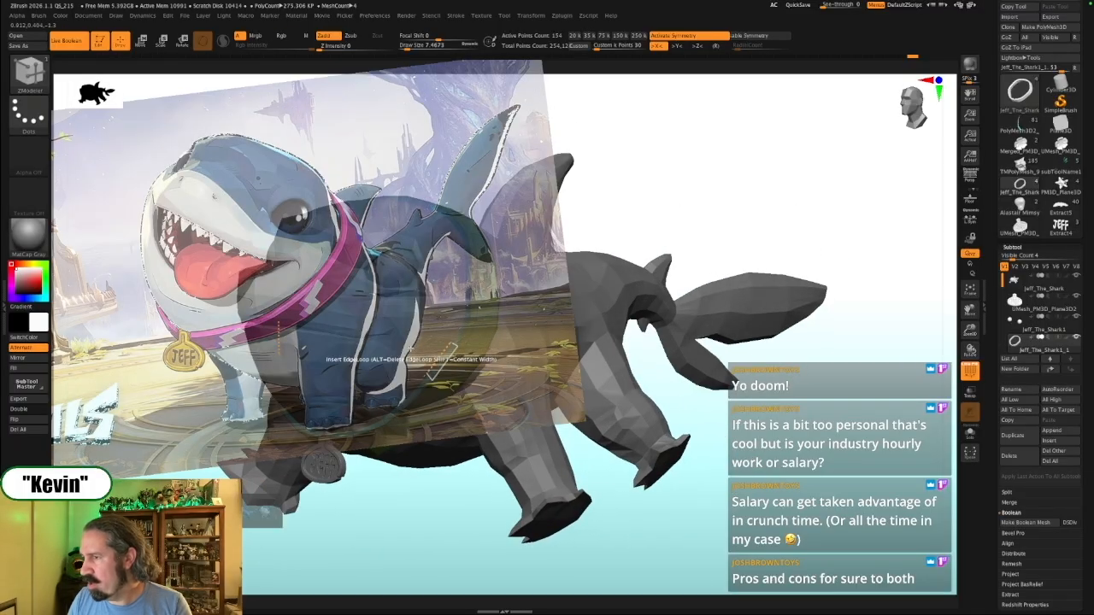
pyautogui.press('shift')
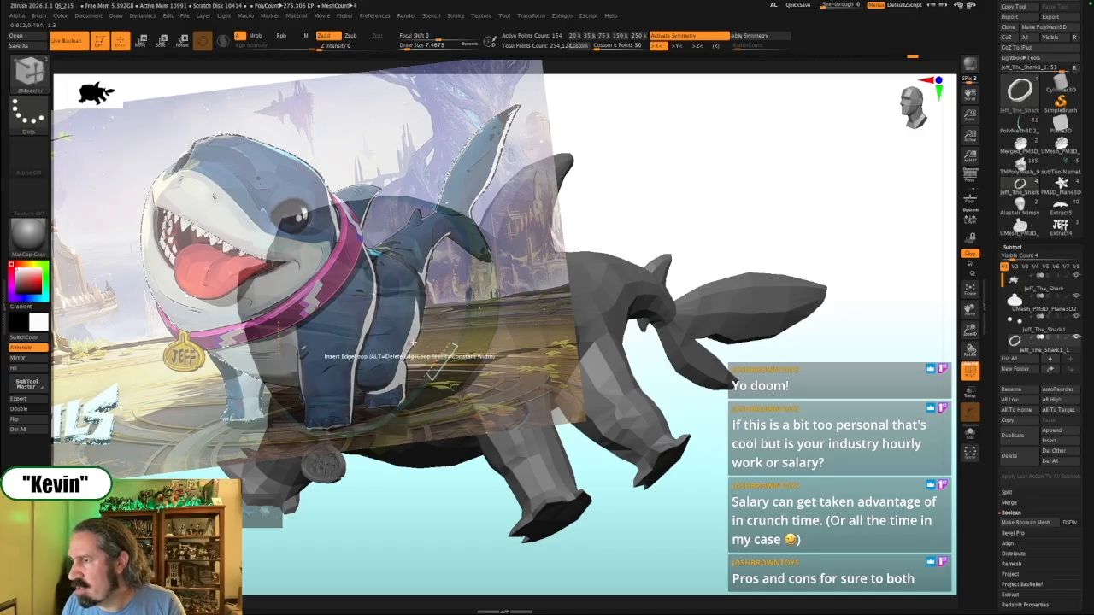
pyautogui.hotkey('shift', 'z')
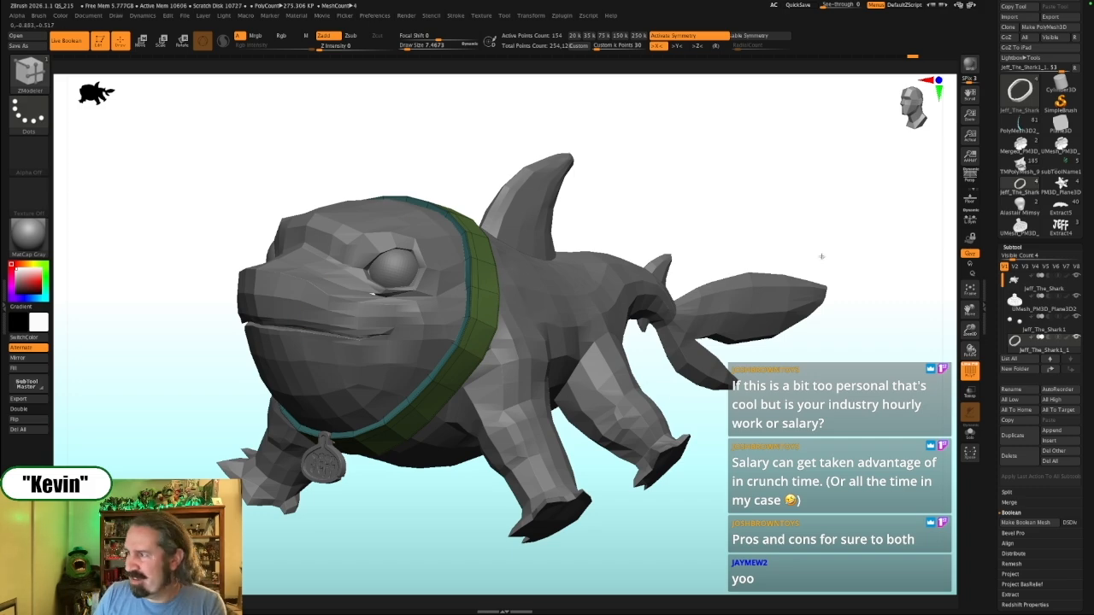
pyautogui.moveTo(751, 421); pyautogui.dragTo(759, 366)
pyautogui.hotkey('shift', 'z')
pyautogui.hotkey('shift', 'z')
pyautogui.moveTo(439, 532); pyautogui.dragTo(302, 502)
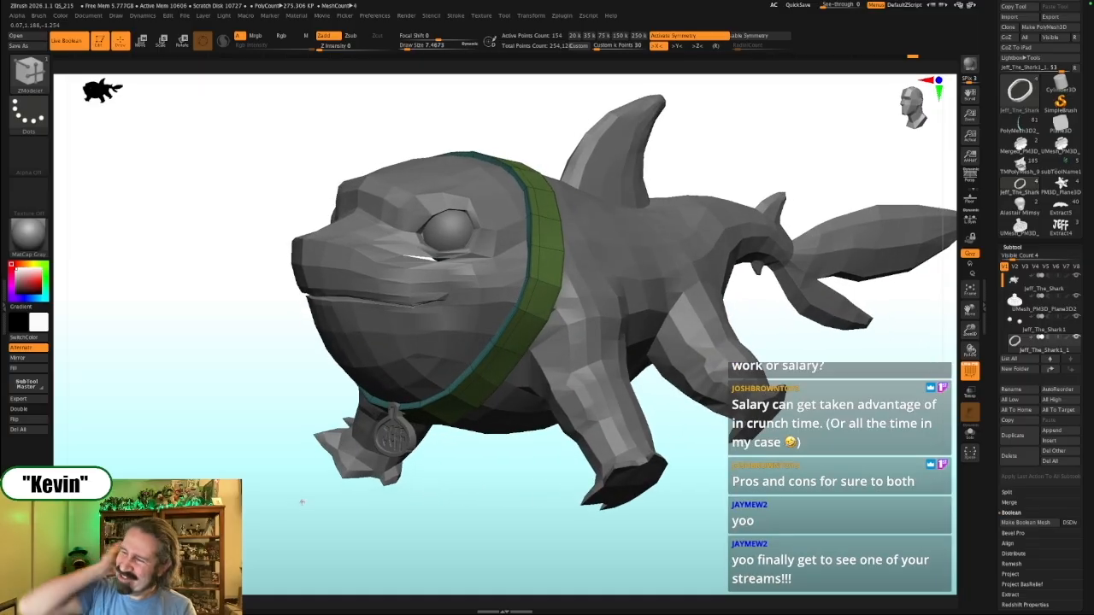
# Select the shark's body subtool, place the gizmo on its lower jaw below the mouth and clear the mask
pyautogui.moveTo(504, 515); pyautogui.dragTo(422, 515)
pyautogui.keyDown('alt'); pyautogui.moveTo(264, 359); pyautogui.dragTo(264, 427); pyautogui.keyUp('alt')
pyautogui.keyDown('alt'); pyautogui.moveTo(224, 300); pyautogui.dragTo(266, 336); pyautogui.keyUp('alt')
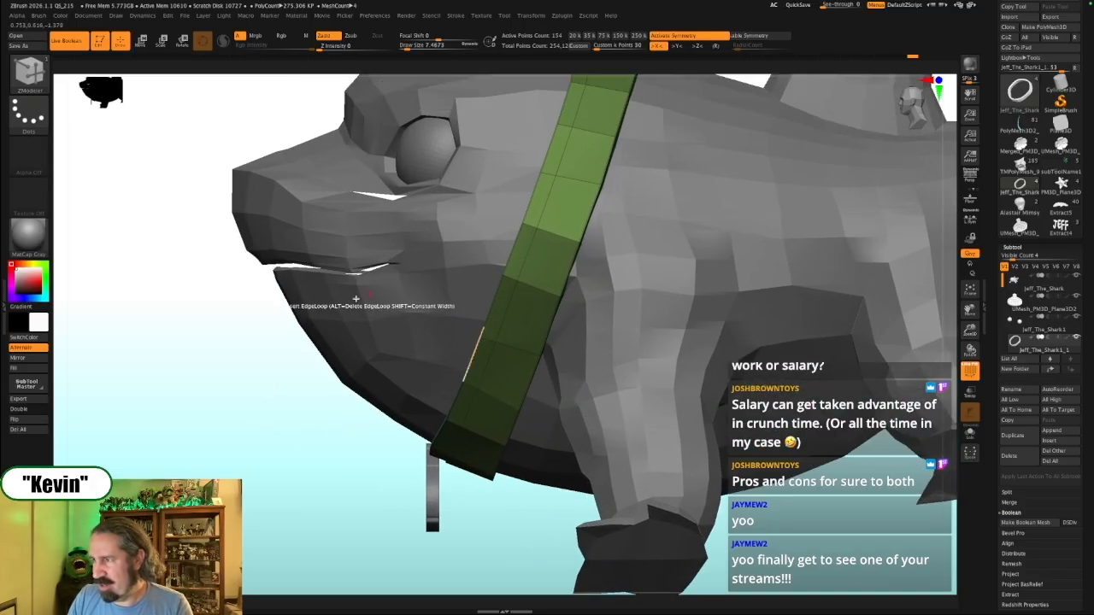
pyautogui.press('w')
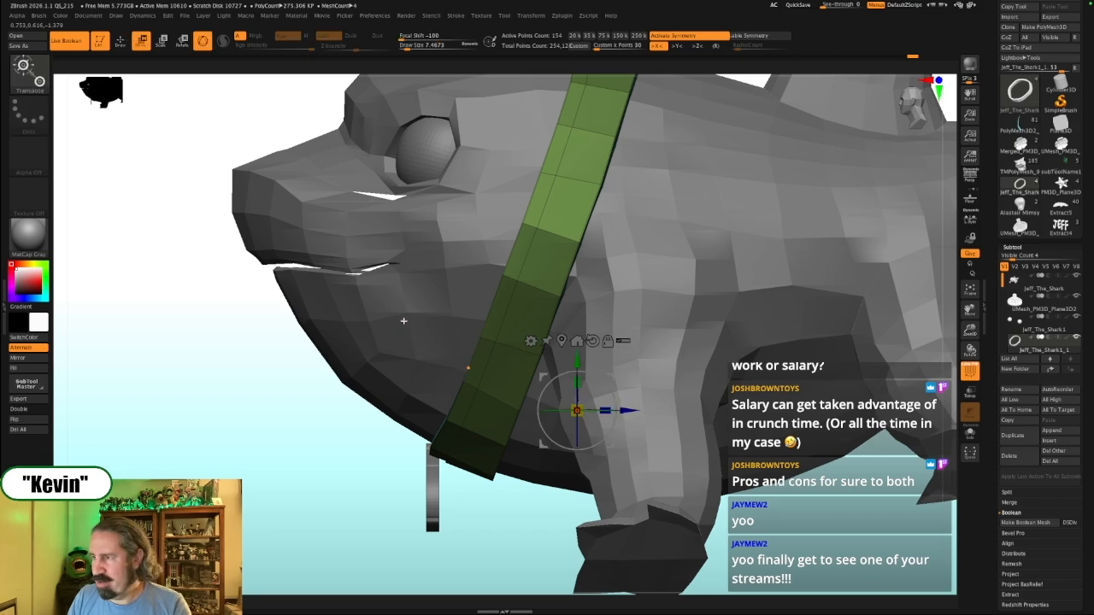
pyautogui.keyDown('ctrl'); pyautogui.click(407, 316); pyautogui.keyUp('ctrl')
pyautogui.keyDown('alt'); pyautogui.click(390, 359); pyautogui.keyUp('alt')
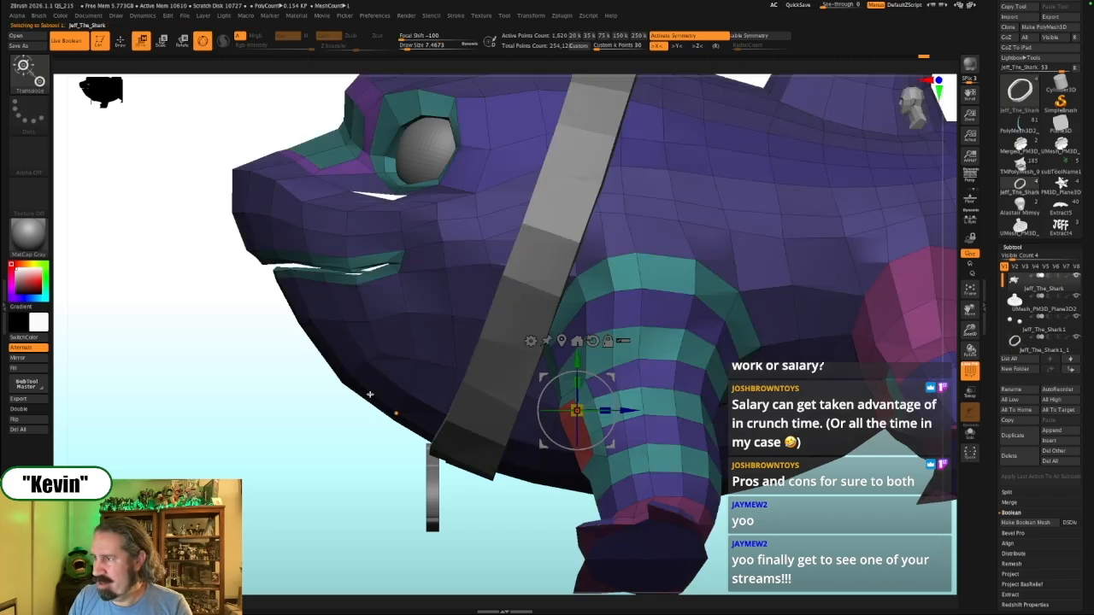
pyautogui.keyDown('ctrl'); pyautogui.moveTo(402, 318); pyautogui.dragTo(368, 319); pyautogui.keyUp('ctrl')
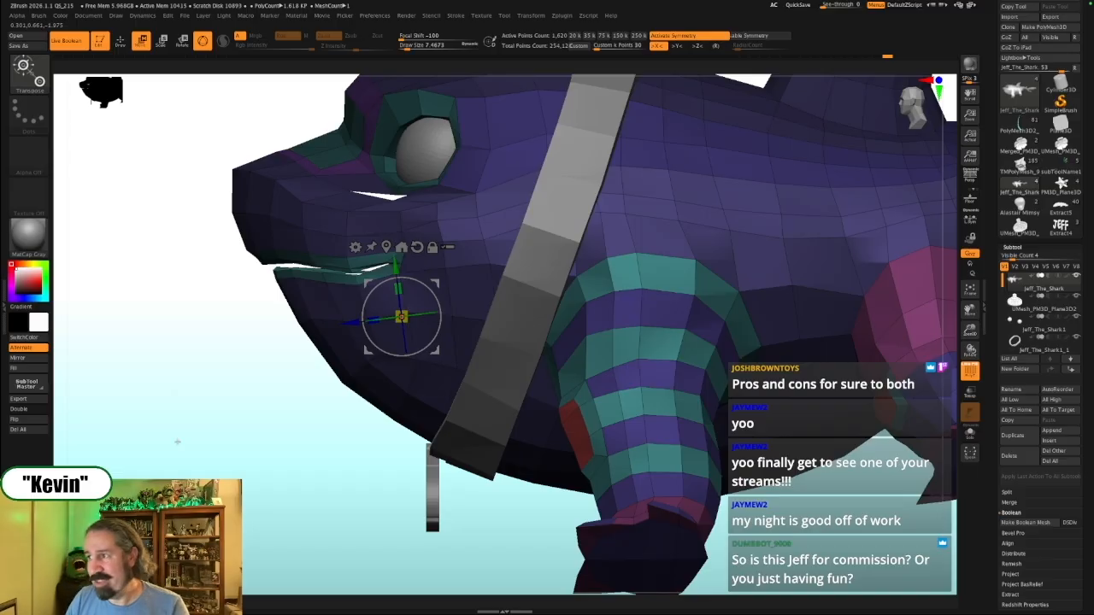
pyautogui.moveTo(200, 395)
pyautogui.keyDown('ctrl'); pyautogui.mouseDown()
pyautogui.moveTo(241, 424)
pyautogui.moveTo(812, 436)
pyautogui.moveTo(826, 477)
pyautogui.moveTo(823, 410)
pyautogui.moveTo(848, 425)
pyautogui.mouseUp(); pyautogui.keyUp('ctrl')
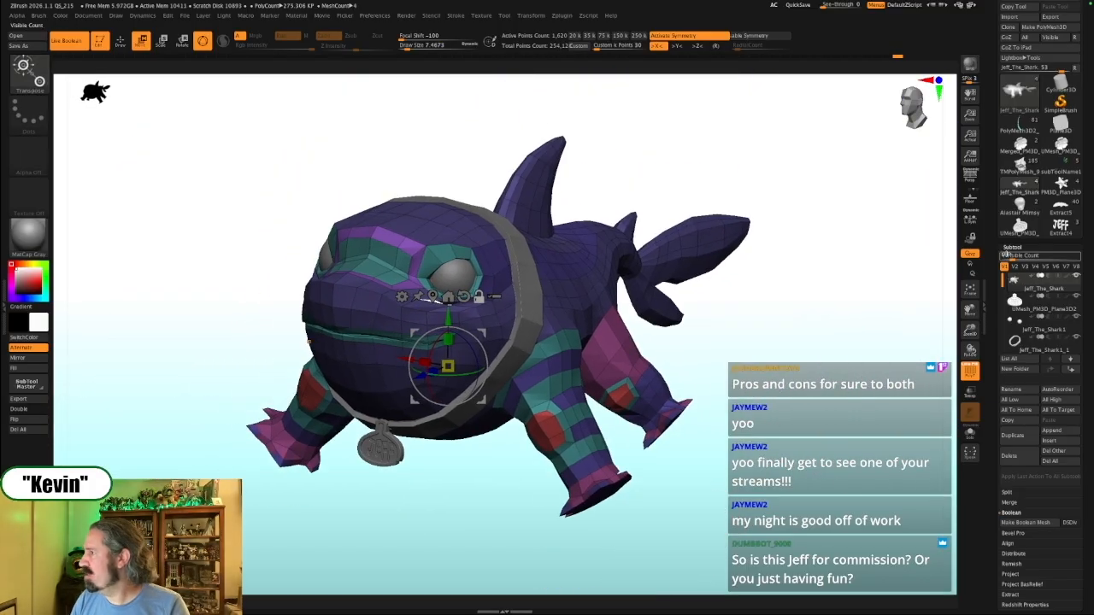
# Switch to the PolyMesh3D2 figurine tool, apply the SkinShade4 material, hide the wireframe and examine the figure and base from several angles
pyautogui.click(1020, 127)
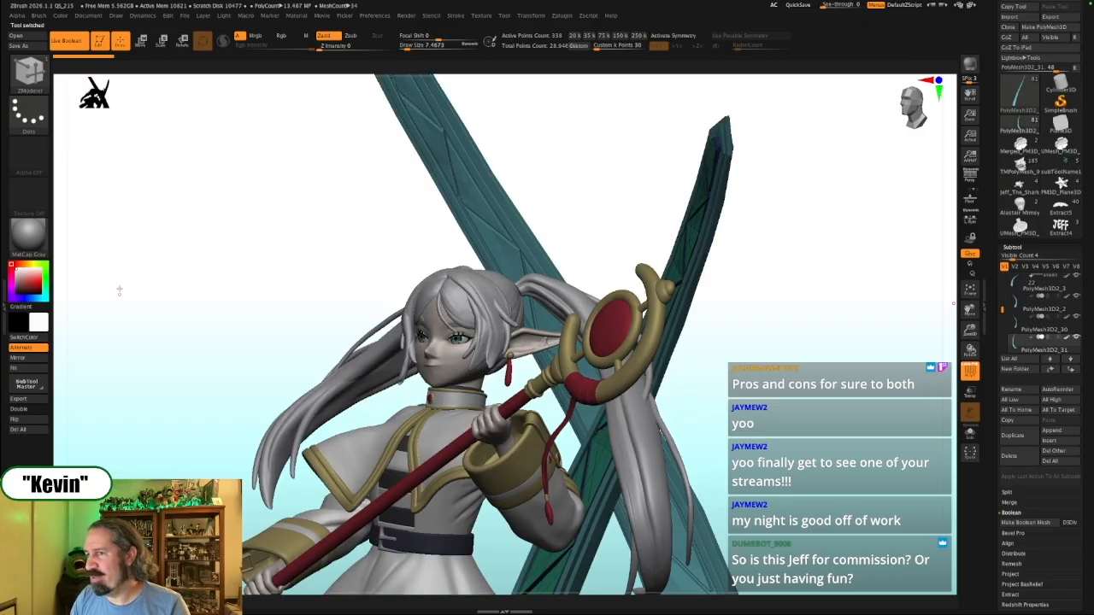
pyautogui.click(37, 239)
pyautogui.press('2')
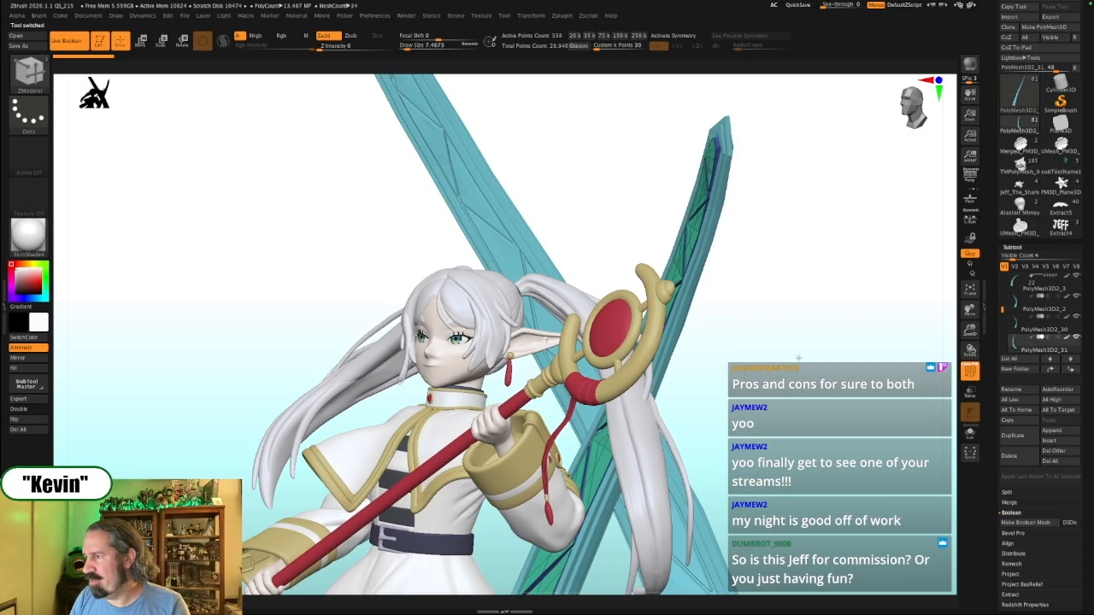
pyautogui.keyDown('alt'); pyautogui.moveTo(798, 362); pyautogui.dragTo(721, 310); pyautogui.keyUp('alt')
pyautogui.moveTo(717, 378); pyautogui.dragTo(710, 342)
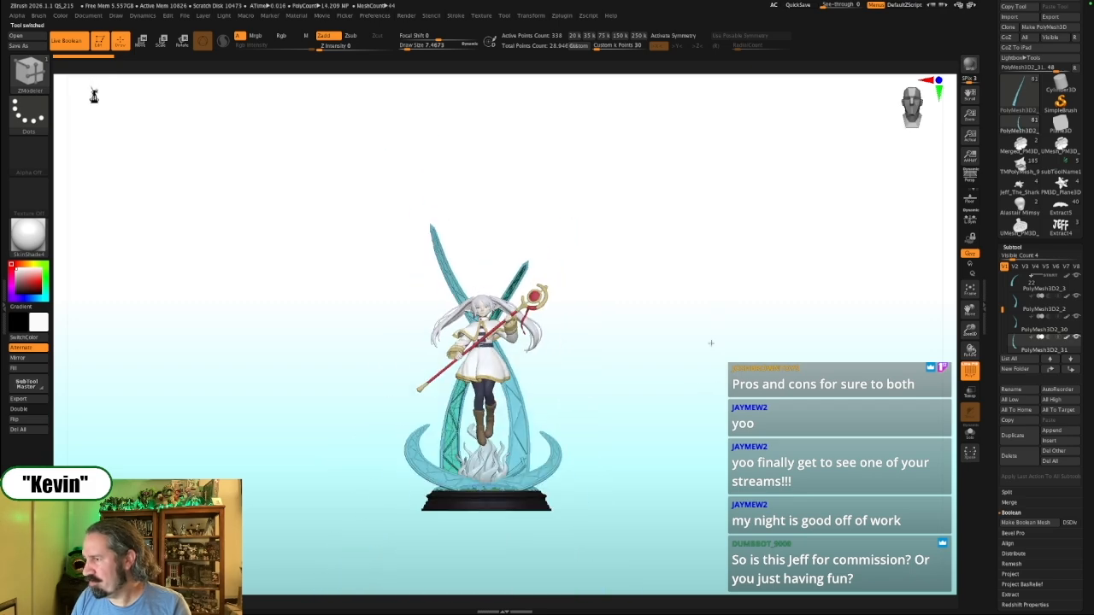
pyautogui.hotkey('shift', 'f')
pyautogui.moveTo(725, 389); pyautogui.dragTo(788, 372)
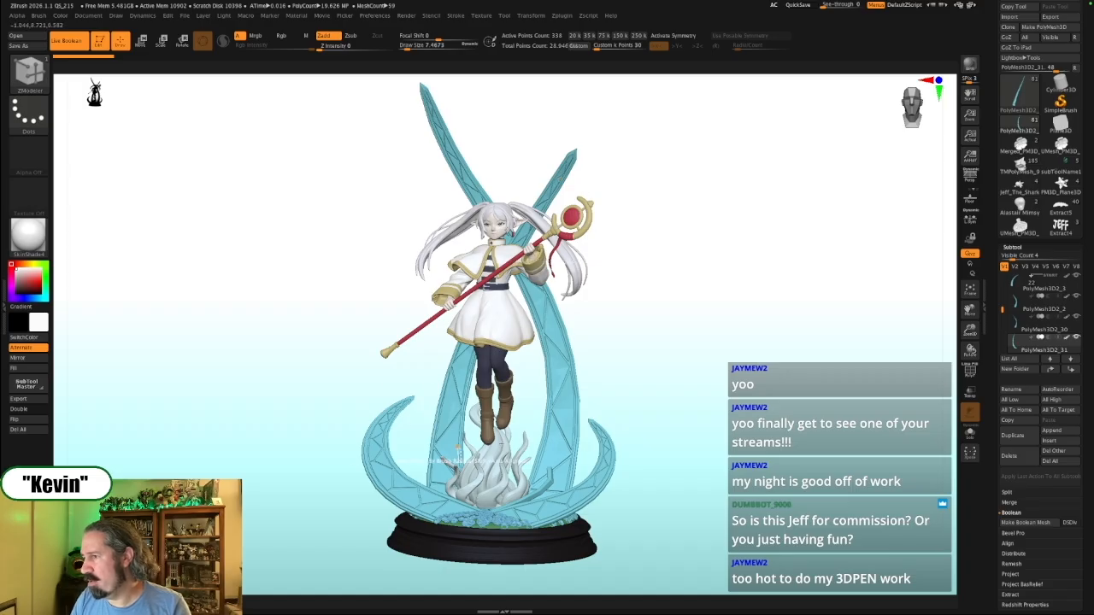
pyautogui.moveTo(713, 399); pyautogui.dragTo(719, 418)
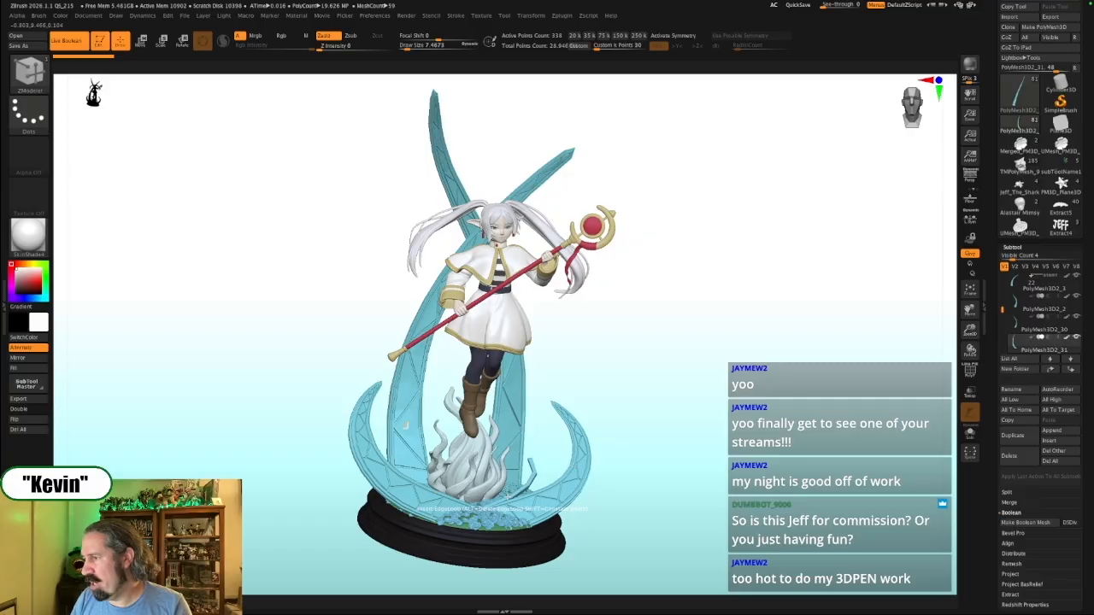
pyautogui.moveTo(701, 439); pyautogui.dragTo(687, 442)
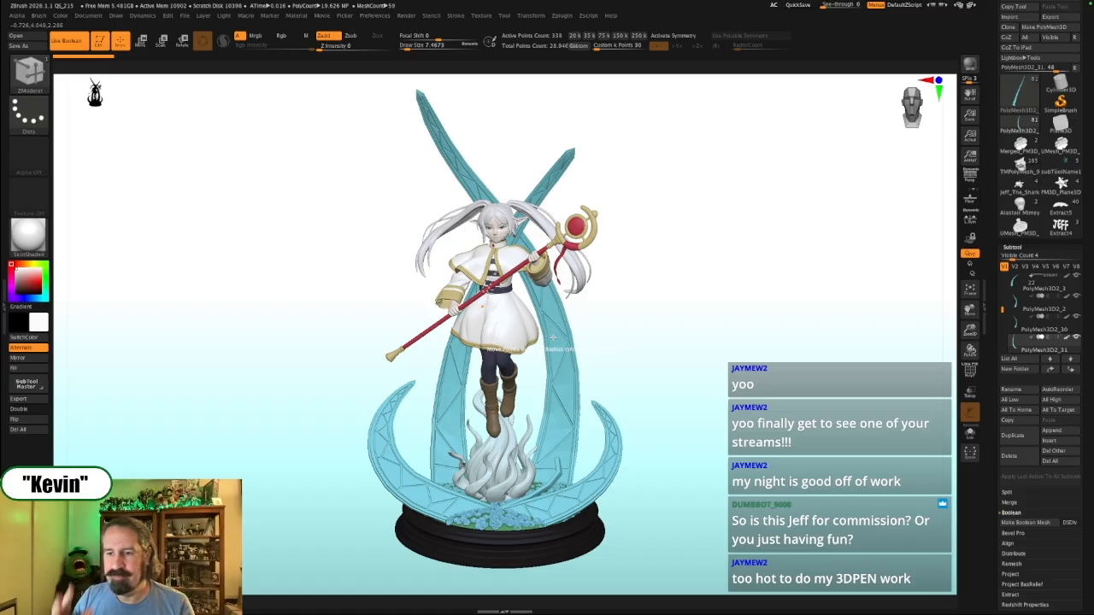
pyautogui.moveTo(696, 418); pyautogui.dragTo(708, 435)
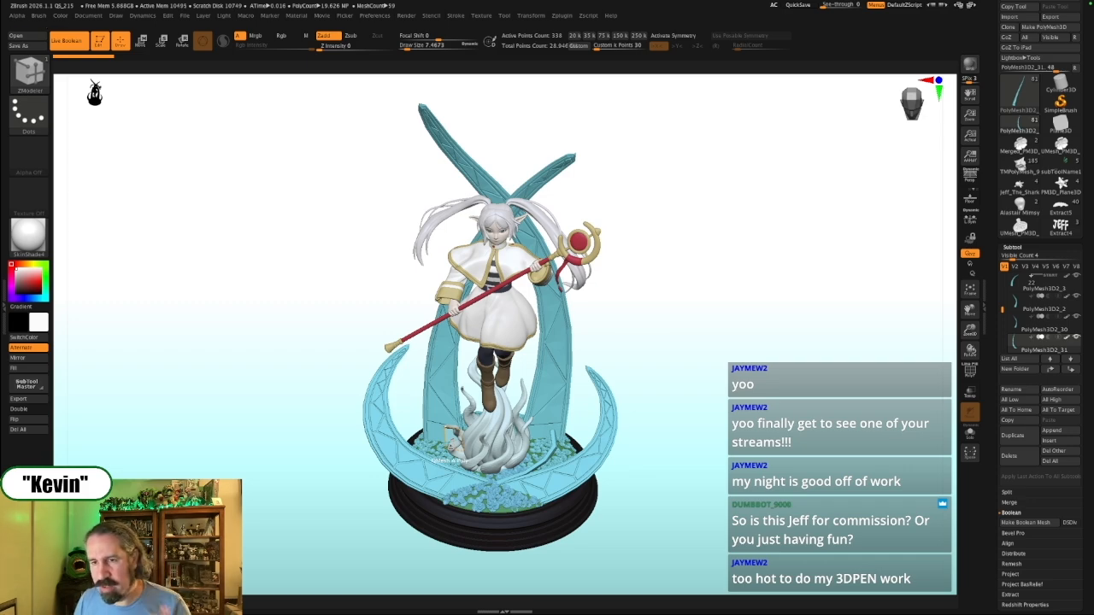
pyautogui.moveTo(860, 340)
pyautogui.mouseDown()
pyautogui.moveTo(838, 336)
pyautogui.moveTo(778, 374)
pyautogui.moveTo(726, 362)
pyautogui.moveTo(757, 375)
pyautogui.moveTo(740, 378)
pyautogui.moveTo(746, 350)
pyautogui.mouseUp()
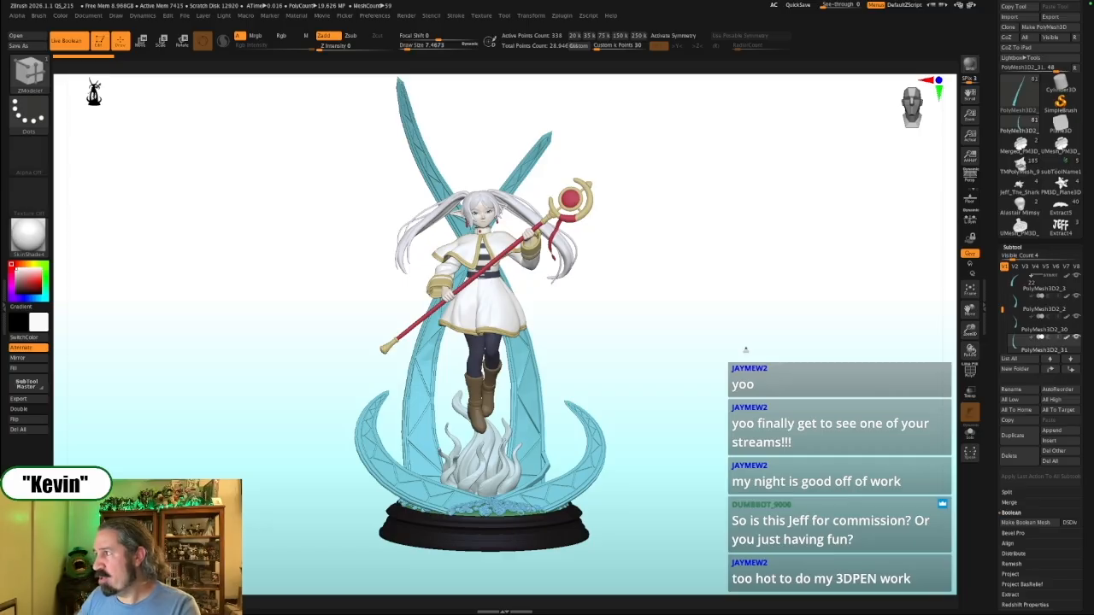
# Switch back to the Jeff_The_Shark tool and set the material to MatCap Gray
pyautogui.click(1020, 186)
pyautogui.keyDown('alt'); pyautogui.moveTo(647, 297); pyautogui.dragTo(713, 445); pyautogui.keyUp('alt')
pyautogui.moveTo(714, 444); pyautogui.dragTo(581, 457)
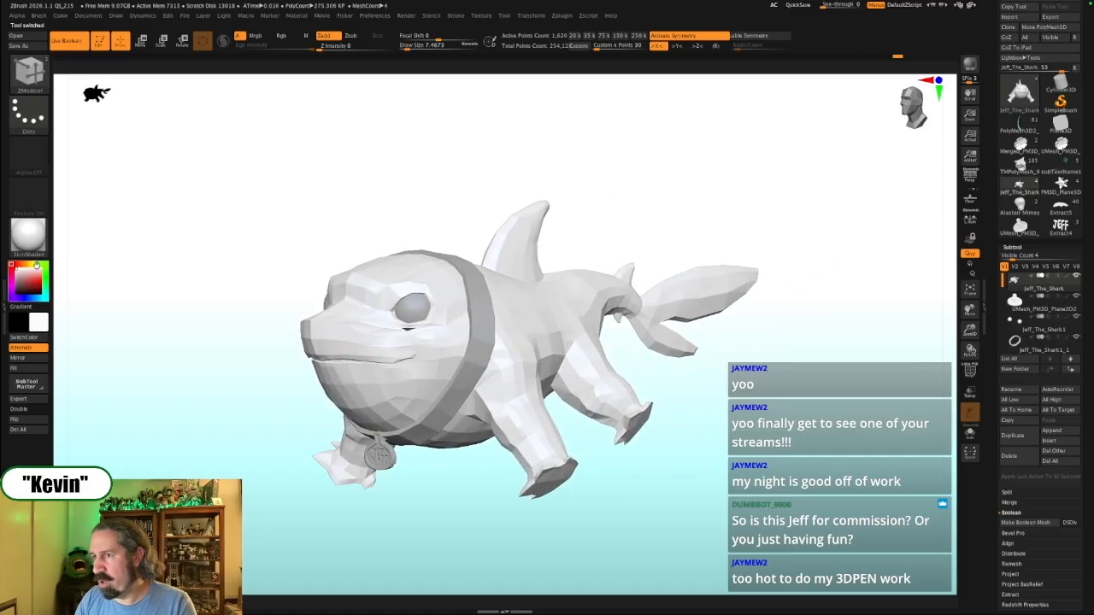
pyautogui.click(27, 235)
pyautogui.click(220, 247)
pyautogui.moveTo(797, 431)
pyautogui.mouseDown()
pyautogui.moveTo(867, 419)
pyautogui.moveTo(816, 421)
pyautogui.mouseUp()
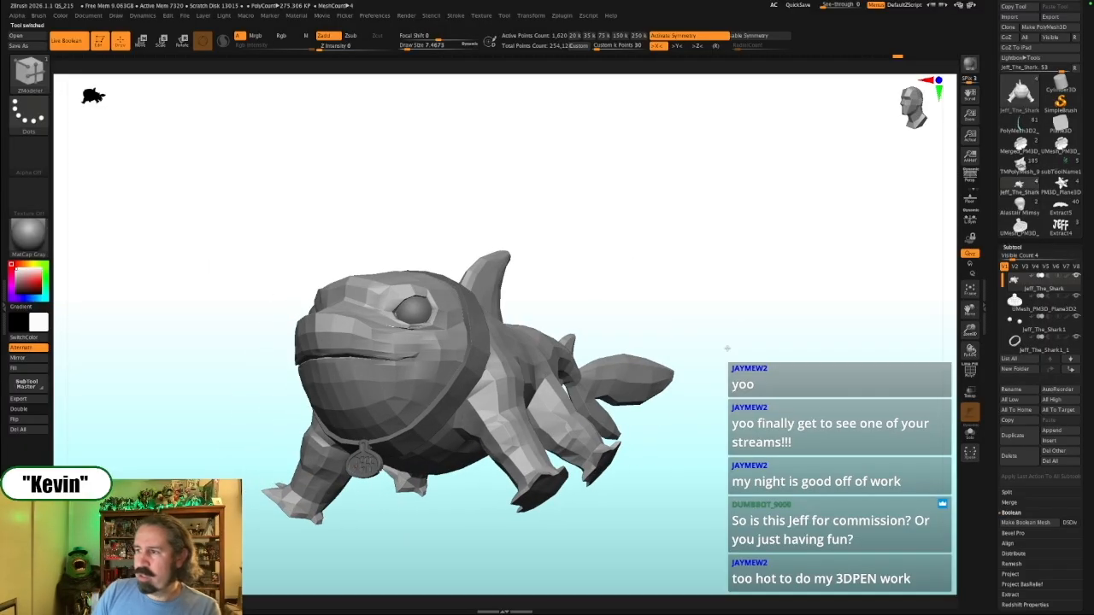
pyautogui.moveTo(767, 472); pyautogui.dragTo(705, 478)
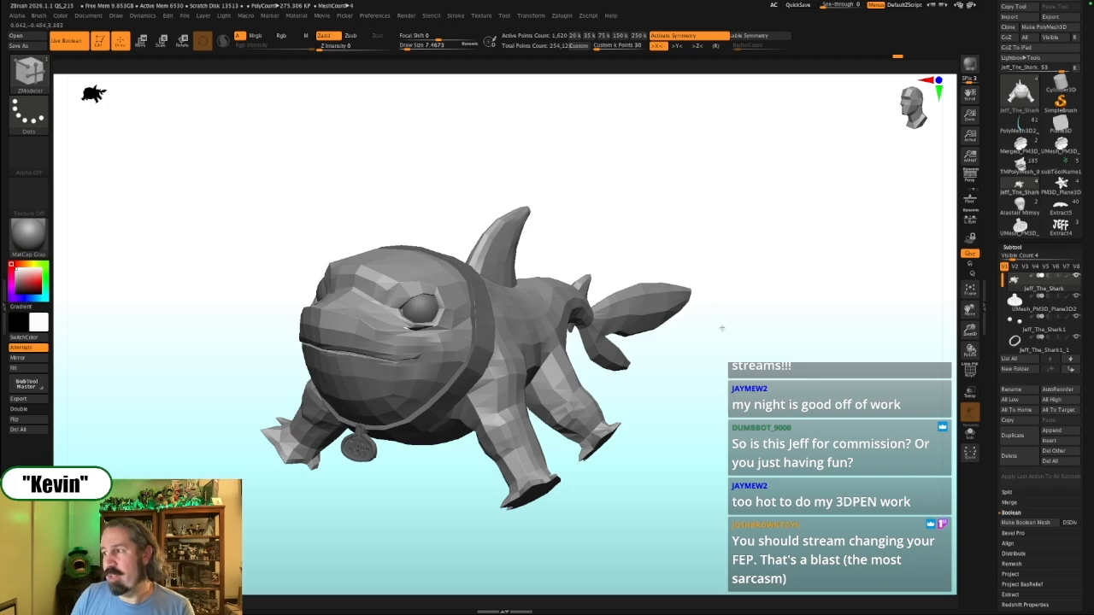
pyautogui.moveTo(787, 425); pyautogui.dragTo(757, 342)
pyautogui.click(766, 489)
pyautogui.click(806, 457)
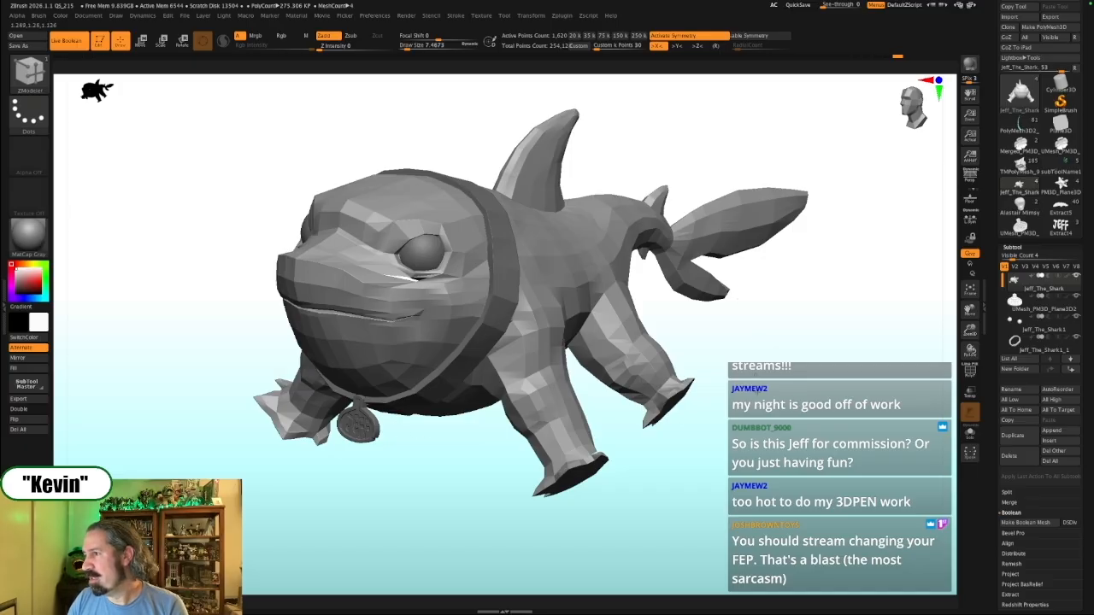
pyautogui.moveTo(647, 342); pyautogui.dragTo(647, 379)
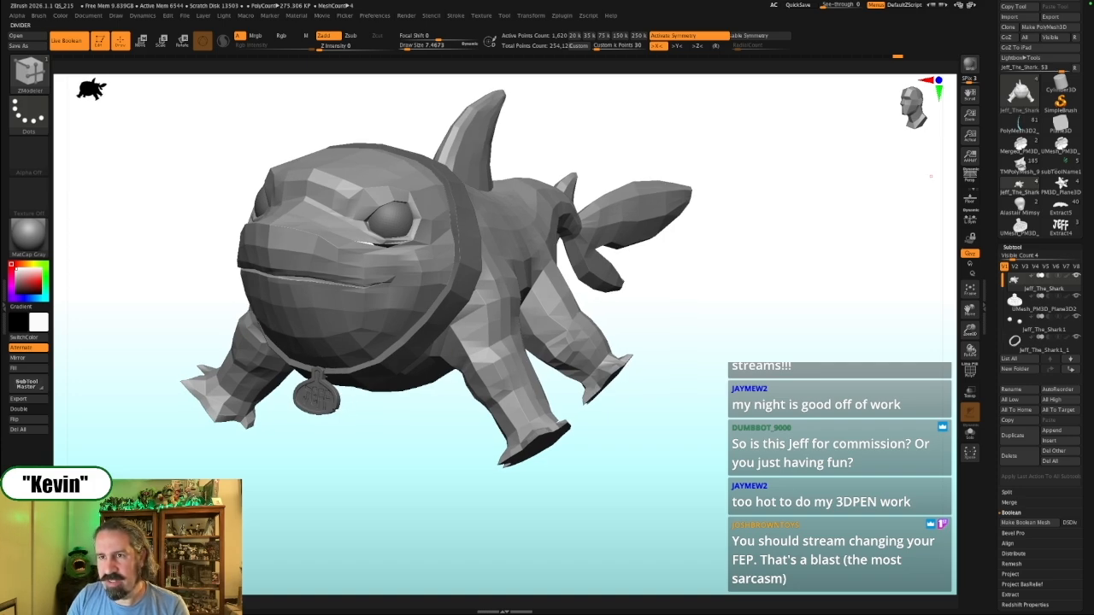
pyautogui.moveTo(748, 416); pyautogui.dragTo(765, 470)
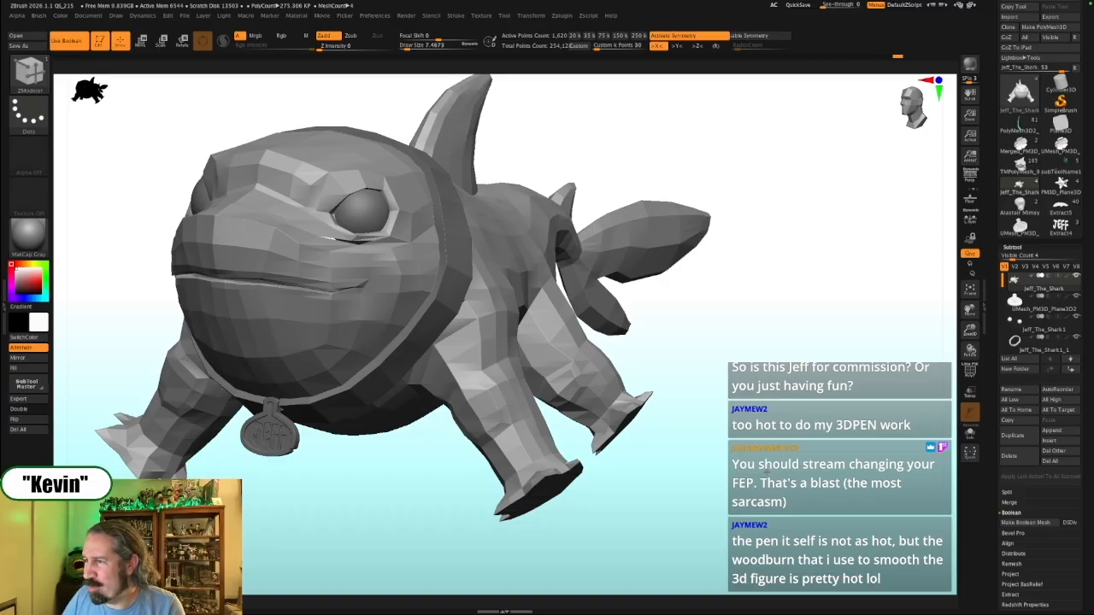
pyautogui.moveTo(766, 488)
pyautogui.mouseDown()
pyautogui.moveTo(628, 408)
pyautogui.moveTo(746, 463)
pyautogui.moveTo(748, 478)
pyautogui.moveTo(772, 473)
pyautogui.mouseUp()
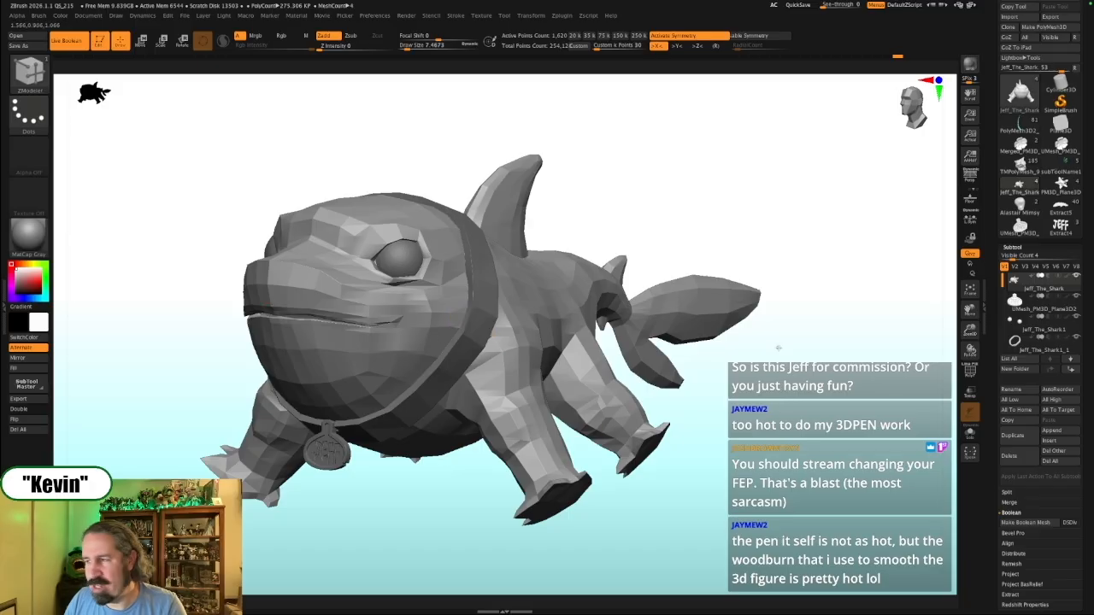
pyautogui.moveTo(813, 427); pyautogui.dragTo(802, 484)
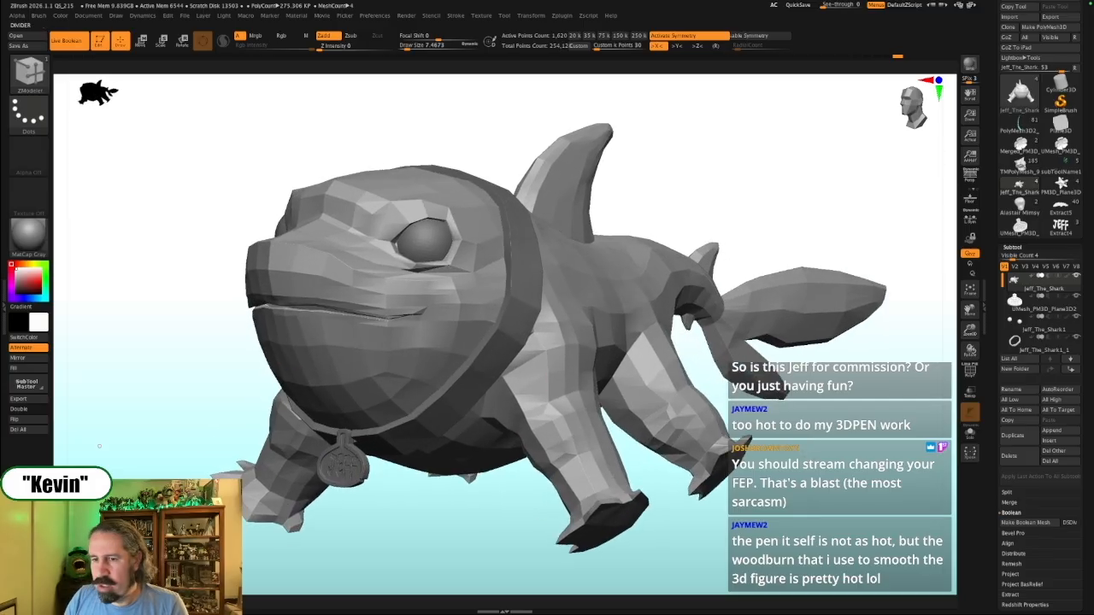
pyautogui.moveTo(475, 489); pyautogui.dragTo(642, 463)
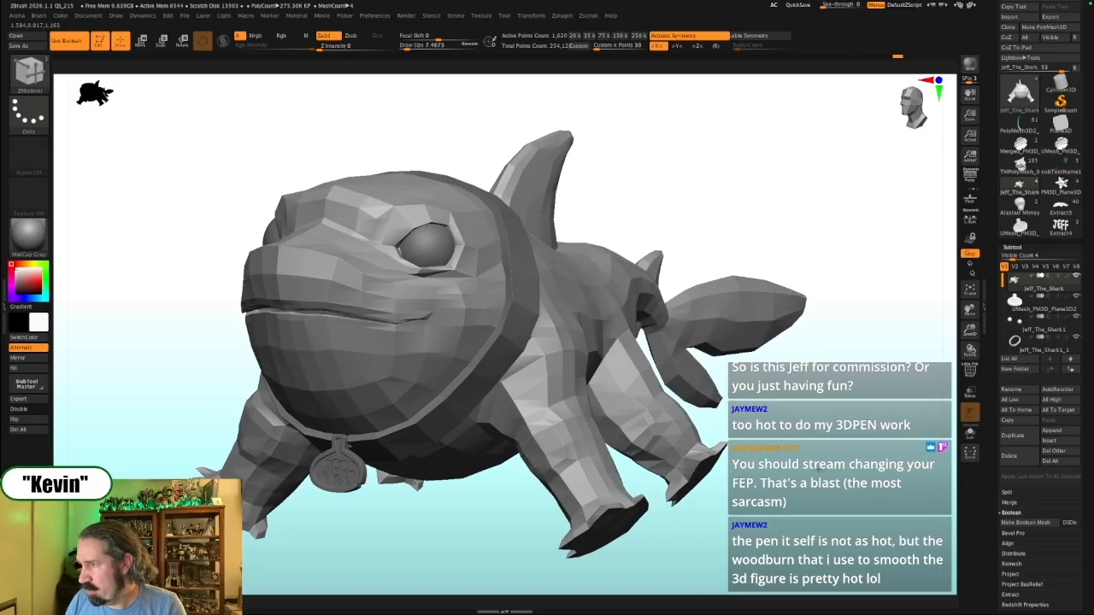
pyautogui.keyDown('shift'); pyautogui.moveTo(398, 531); pyautogui.dragTo(344, 531); pyautogui.keyUp('shift')
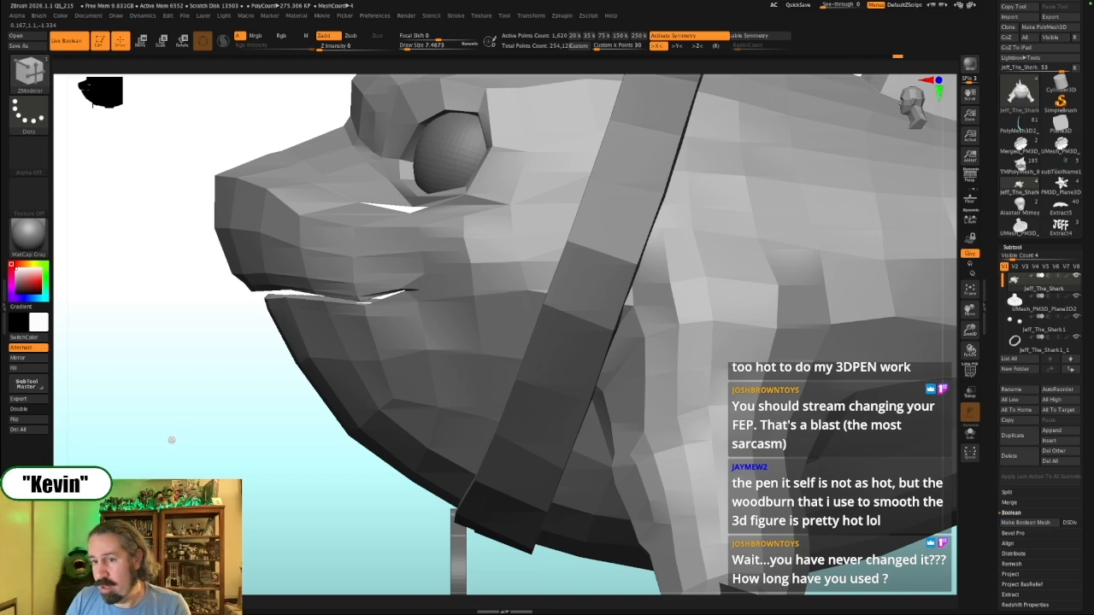
# Activate the Move gizmo on the shark's body and try positioning it on the cheek beside the mouth
pyautogui.keyDown('alt'); pyautogui.moveTo(252, 467); pyautogui.dragTo(231, 460); pyautogui.keyUp('alt')
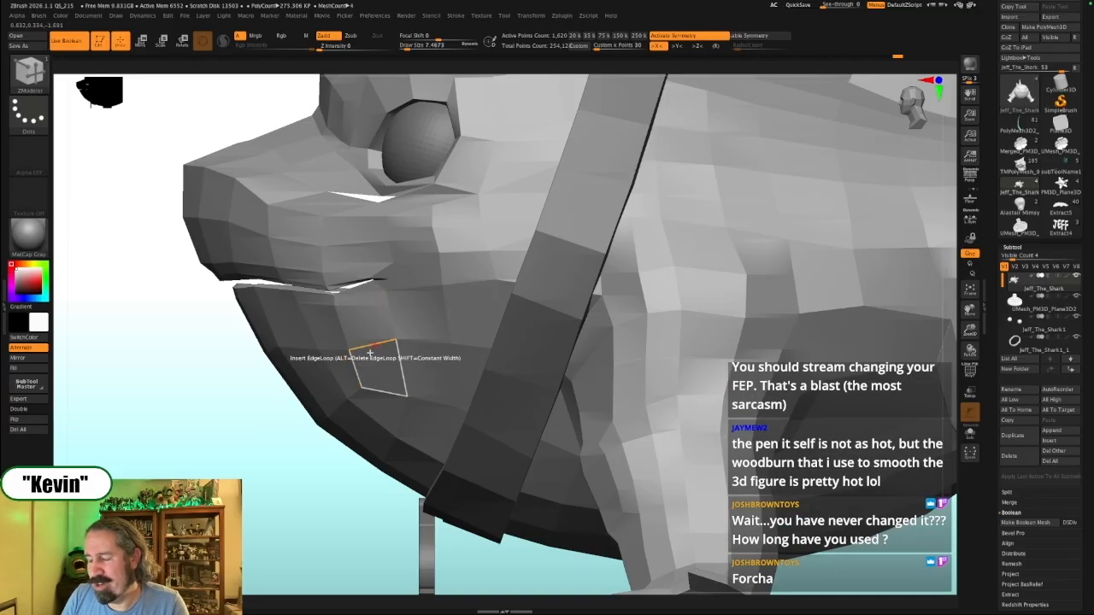
pyautogui.press('w')
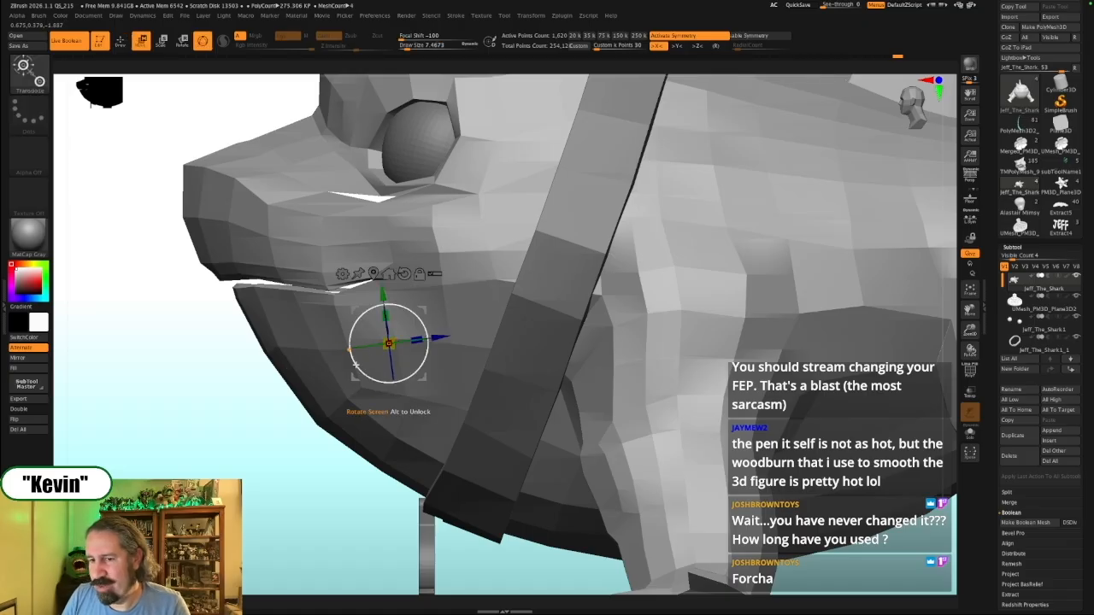
pyautogui.moveTo(439, 338); pyautogui.dragTo(536, 326)
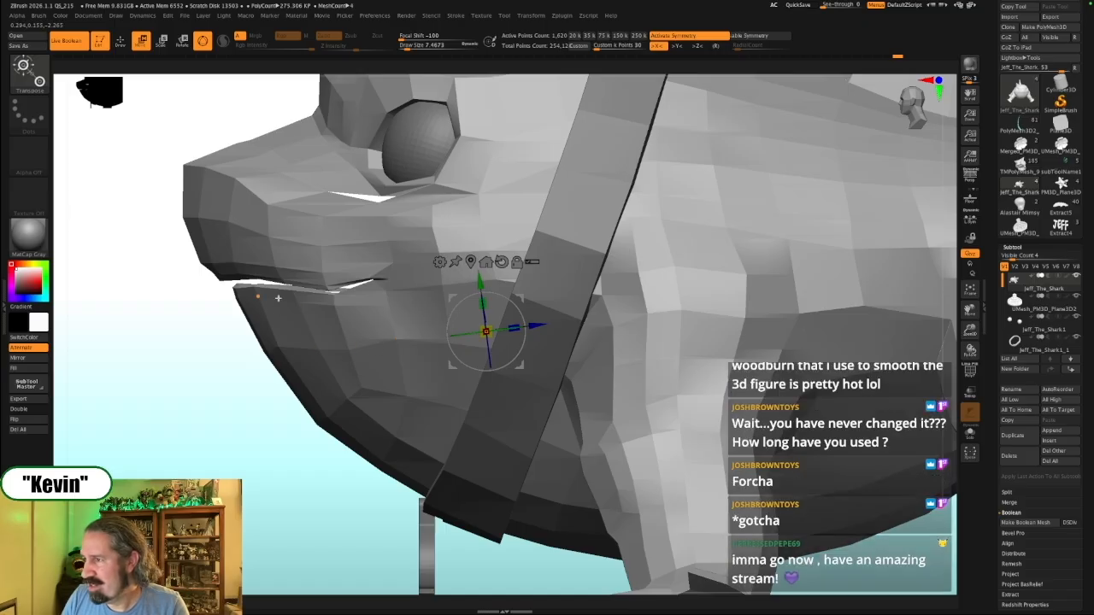
pyautogui.click(385, 241)
pyautogui.moveTo(311, 246)
pyautogui.keyDown('ctrl'); pyautogui.mouseDown()
pyautogui.moveTo(274, 231)
pyautogui.moveTo(318, 207)
pyautogui.mouseUp(); pyautogui.keyUp('ctrl')
pyautogui.moveTo(203, 372)
pyautogui.mouseDown()
pyautogui.moveTo(237, 354)
pyautogui.moveTo(224, 350)
pyautogui.moveTo(122, 437)
pyautogui.mouseUp()
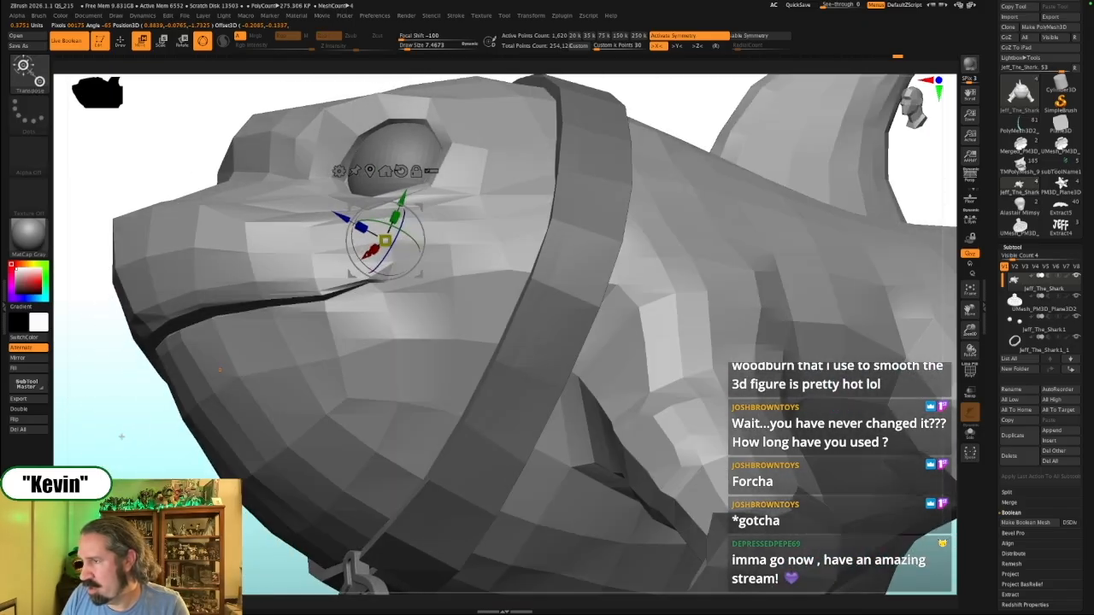
pyautogui.hotkey('shift', 'f')
pyautogui.hotkey('shift', 'f')
pyautogui.moveTo(128, 399); pyautogui.dragTo(110, 417)
pyautogui.keyDown('alt'); pyautogui.moveTo(423, 271); pyautogui.dragTo(547, 186); pyautogui.keyUp('alt')
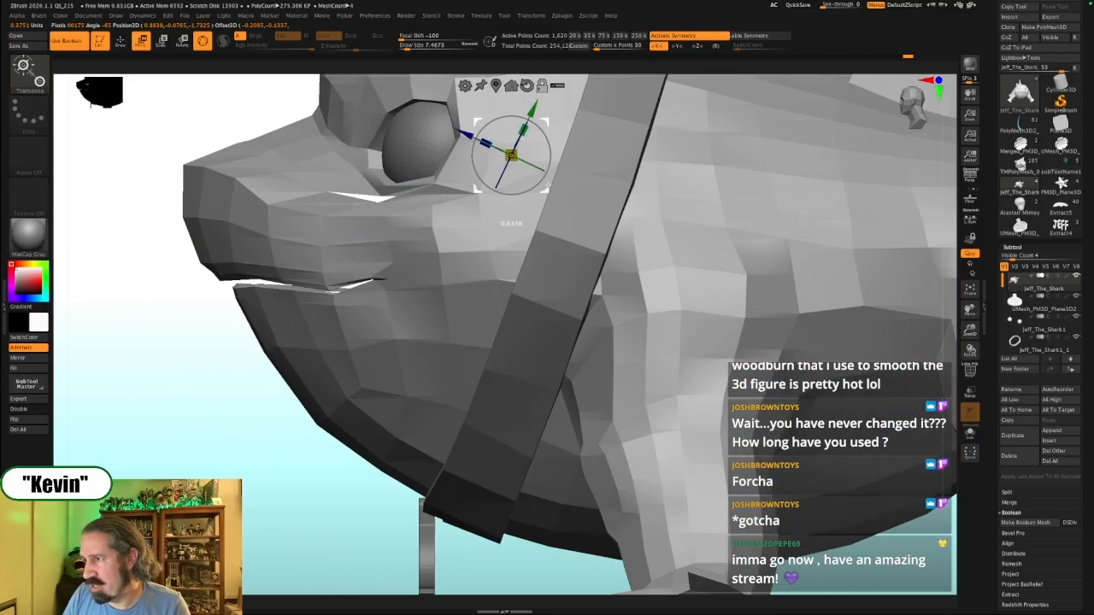
# Position the gizmo at the corner of the shark's mouth as the lower jaw's pivot
pyautogui.click(372, 286)
pyautogui.keyDown('ctrl'); pyautogui.moveTo(376, 315); pyautogui.dragTo(399, 314); pyautogui.keyUp('ctrl')
pyautogui.moveTo(224, 420)
pyautogui.mouseDown()
pyautogui.moveTo(261, 371)
pyautogui.moveTo(224, 413)
pyautogui.mouseUp()
pyautogui.keyDown('ctrl'); pyautogui.moveTo(225, 412); pyautogui.dragTo(255, 437); pyautogui.keyUp('ctrl')
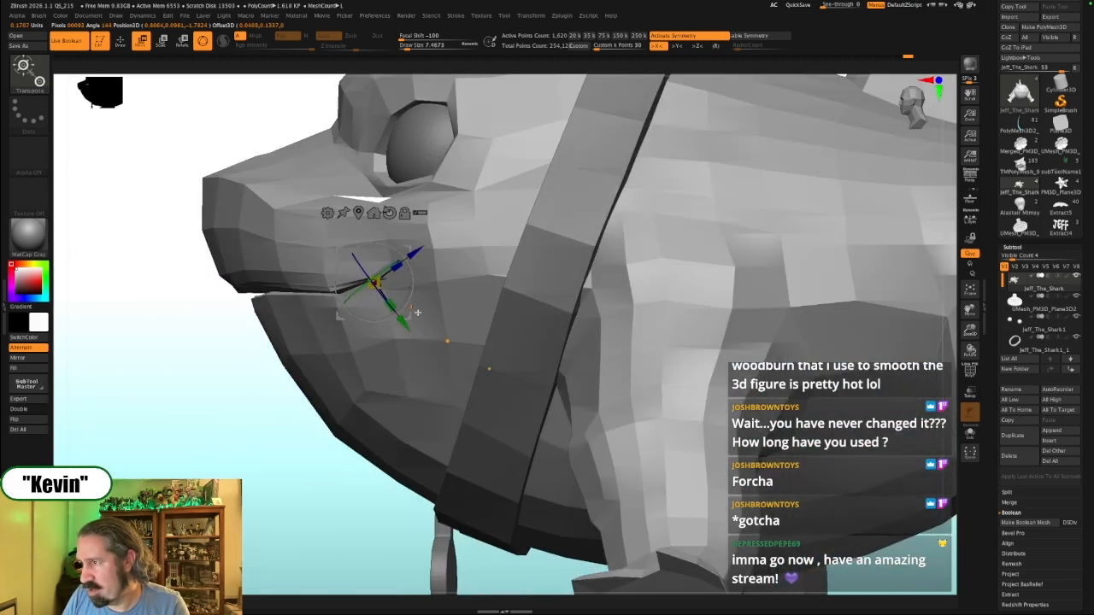
pyautogui.keyDown('alt'); pyautogui.click(318, 210); pyautogui.keyUp('alt')
pyautogui.moveTo(222, 395); pyautogui.dragTo(240, 405)
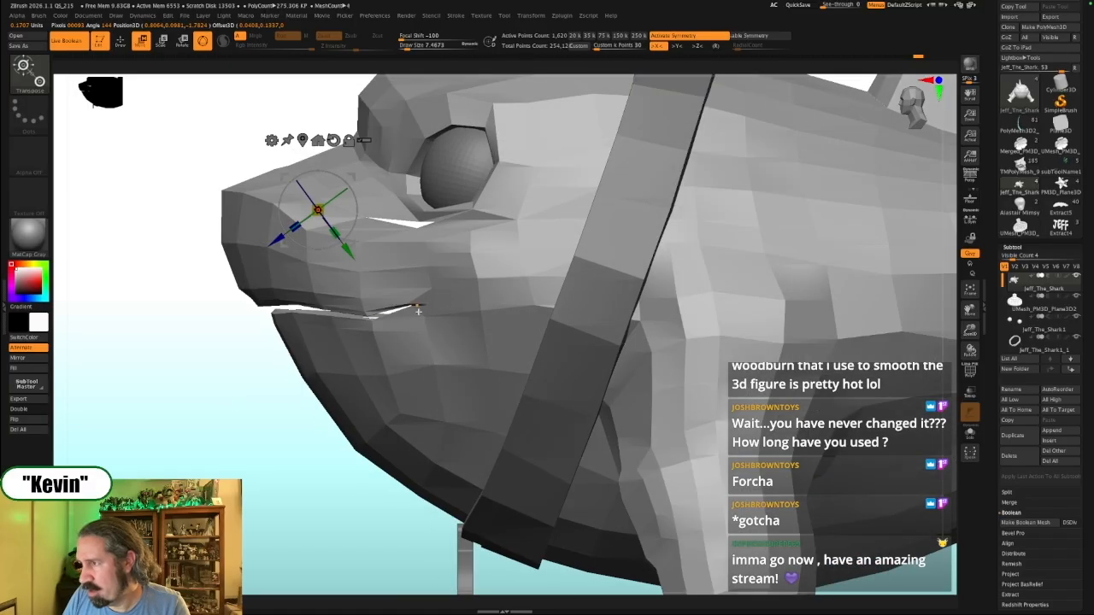
pyautogui.moveTo(412, 308)
pyautogui.keyDown('ctrl'); pyautogui.mouseDown()
pyautogui.moveTo(413, 332)
pyautogui.moveTo(345, 318)
pyautogui.moveTo(354, 332)
pyautogui.moveTo(344, 334)
pyautogui.moveTo(369, 342)
pyautogui.moveTo(357, 340)
pyautogui.mouseUp(); pyautogui.keyUp('ctrl')
pyautogui.keyDown('ctrl'); pyautogui.moveTo(254, 396); pyautogui.dragTo(258, 233); pyautogui.keyUp('ctrl')
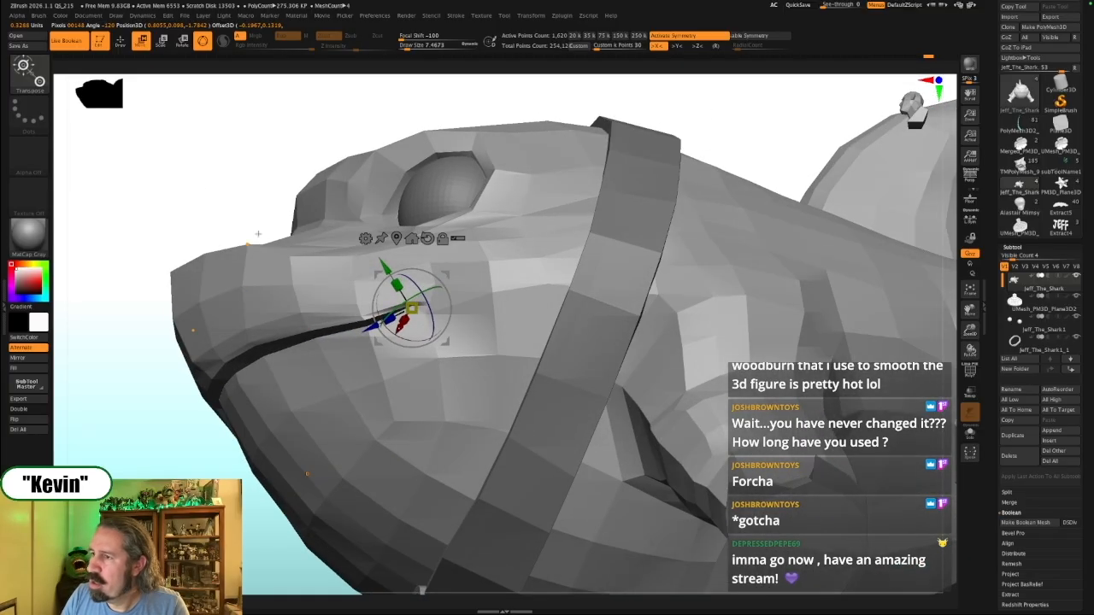
pyautogui.moveTo(132, 180)
pyautogui.mouseDown()
pyautogui.moveTo(156, 215)
pyautogui.moveTo(178, 221)
pyautogui.mouseUp()
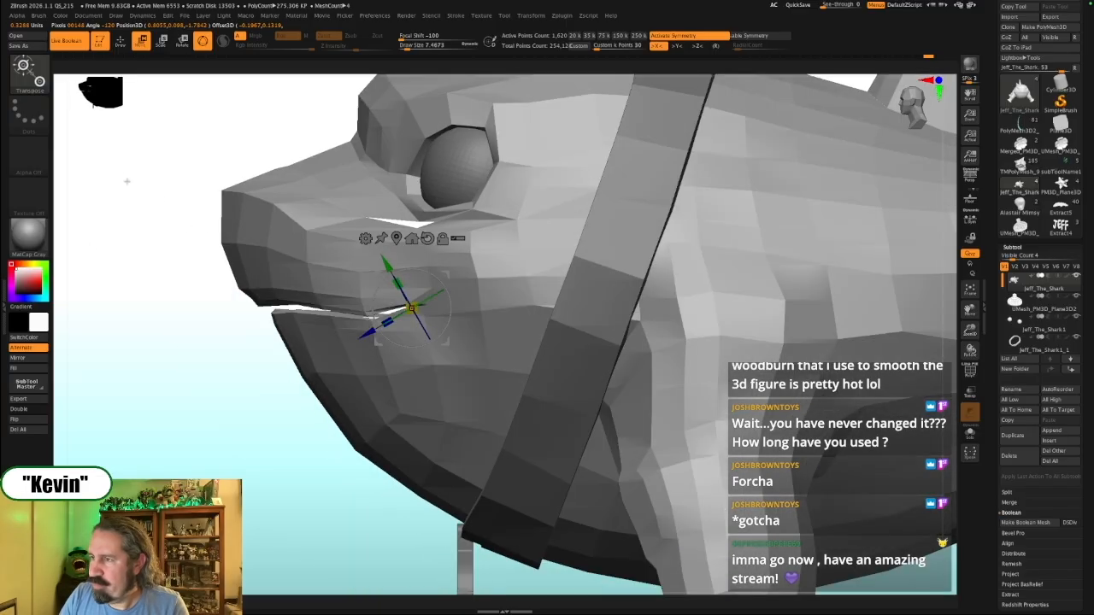
# Hide the shark's snout and upper jaw with a lasso selection, leaving the lower jaw exposed
pyautogui.keyDown('ctrl'); pyautogui.keyDown('shift'); pyautogui.click(30, 74); pyautogui.keyUp('shift'); pyautogui.keyUp('ctrl')
pyautogui.keyDown('ctrl'); pyautogui.keyDown('shift'); pyautogui.click(181, 114); pyautogui.keyUp('shift'); pyautogui.keyUp('ctrl')
pyautogui.moveTo(159, 171)
pyautogui.keyDown('ctrl'); pyautogui.keyDown('alt'); pyautogui.keyDown('shift'); pyautogui.mouseDown()
pyautogui.moveTo(307, 263)
pyautogui.moveTo(268, 309)
pyautogui.mouseUp(); pyautogui.keyUp('shift'); pyautogui.keyUp('alt'); pyautogui.keyUp('ctrl')
pyautogui.moveTo(187, 229)
pyautogui.keyDown('ctrl'); pyautogui.keyDown('alt'); pyautogui.keyDown('shift'); pyautogui.mouseDown()
pyautogui.moveTo(416, 256)
pyautogui.moveTo(376, 308)
pyautogui.moveTo(313, 307)
pyautogui.mouseUp(); pyautogui.keyUp('shift'); pyautogui.keyUp('alt'); pyautogui.keyUp('ctrl')
pyautogui.moveTo(268, 264)
pyautogui.mouseDown()
pyautogui.moveTo(278, 271)
pyautogui.moveTo(268, 250)
pyautogui.moveTo(300, 283)
pyautogui.moveTo(180, 284)
pyautogui.mouseUp()
pyautogui.moveTo(320, 310); pyautogui.dragTo(310, 339)
pyautogui.moveTo(283, 264)
pyautogui.keyDown('alt'); pyautogui.mouseDown()
pyautogui.moveTo(229, 263)
pyautogui.moveTo(244, 237)
pyautogui.moveTo(274, 244)
pyautogui.moveTo(211, 256)
pyautogui.moveTo(229, 271)
pyautogui.moveTo(206, 263)
pyautogui.mouseUp(); pyautogui.keyUp('alt')
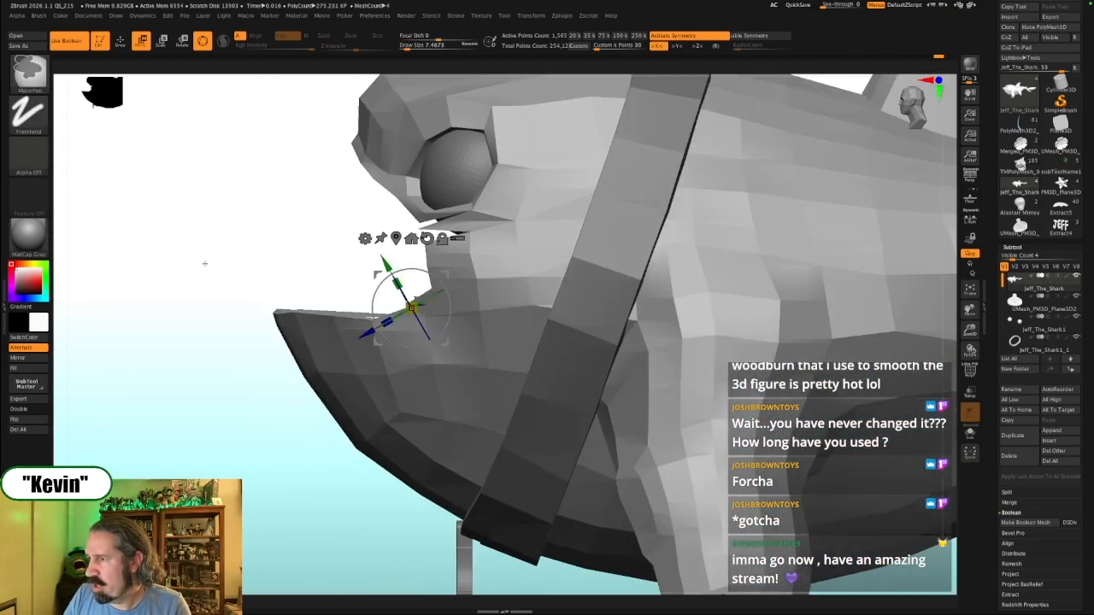
pyautogui.keyDown('ctrl'); pyautogui.click(208, 265); pyautogui.keyUp('ctrl')
pyautogui.keyDown('ctrl'); pyautogui.keyDown('shift'); pyautogui.click(210, 268); pyautogui.keyUp('shift'); pyautogui.keyUp('ctrl')
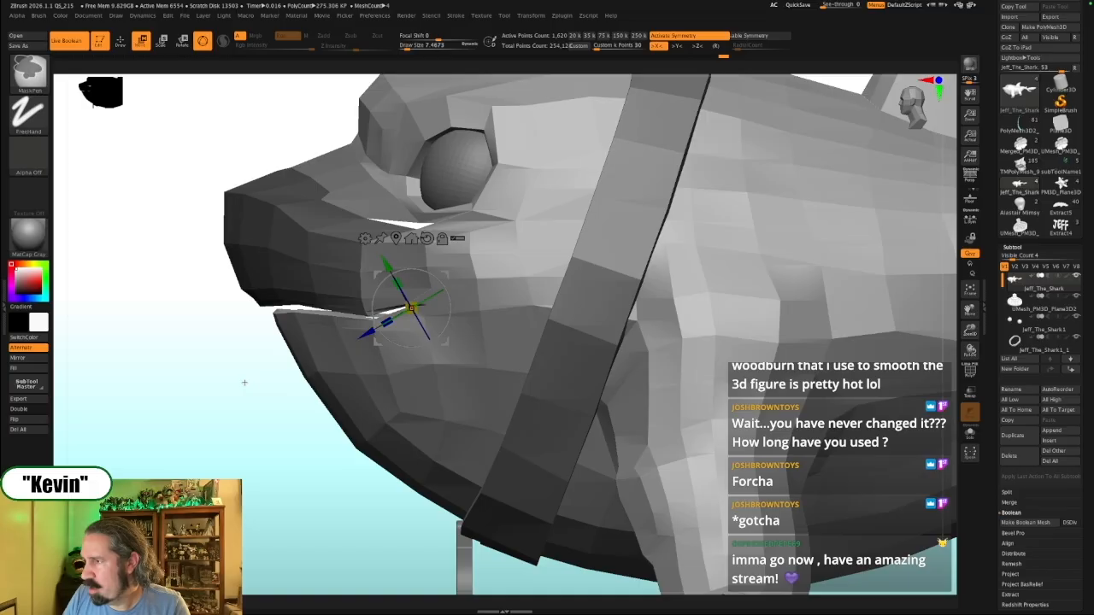
pyautogui.moveTo(261, 387); pyautogui.dragTo(222, 372)
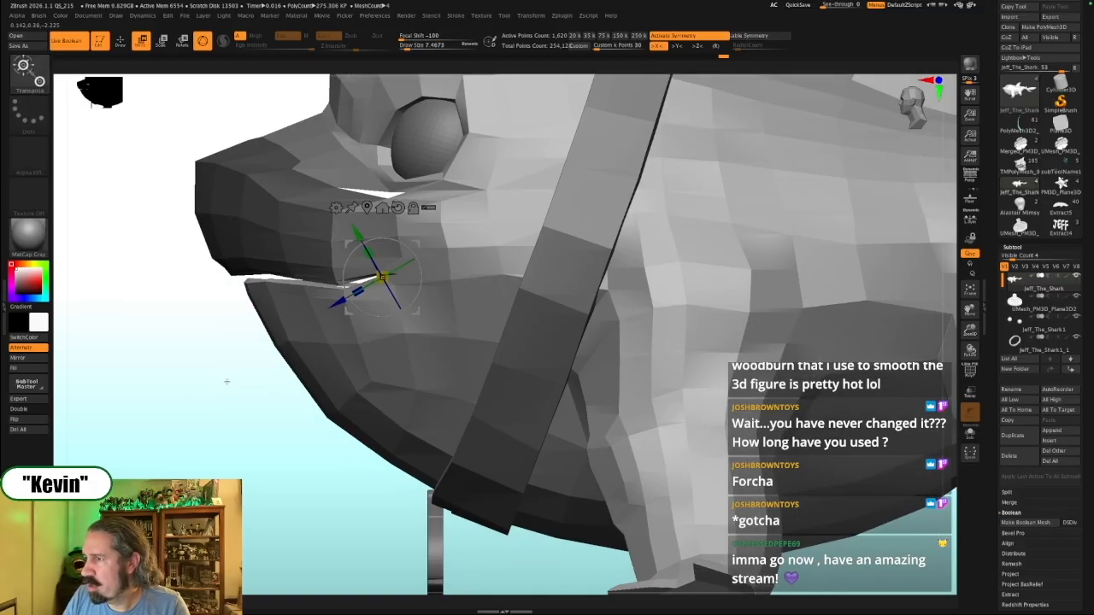
pyautogui.hotkey('ctrl', 'z')
pyautogui.hotkey('ctrl', 'z')
# Mask everything except the lower jaw using the MaskLasso brush and unhide the snout and upper jaw
pyautogui.keyDown('ctrl'); pyautogui.moveTo(178, 333); pyautogui.dragTo(215, 373); pyautogui.keyUp('ctrl')
pyautogui.moveTo(199, 421)
pyautogui.keyDown('ctrl'); pyautogui.mouseDown()
pyautogui.moveTo(144, 271)
pyautogui.moveTo(295, 225)
pyautogui.mouseUp(); pyautogui.keyUp('ctrl')
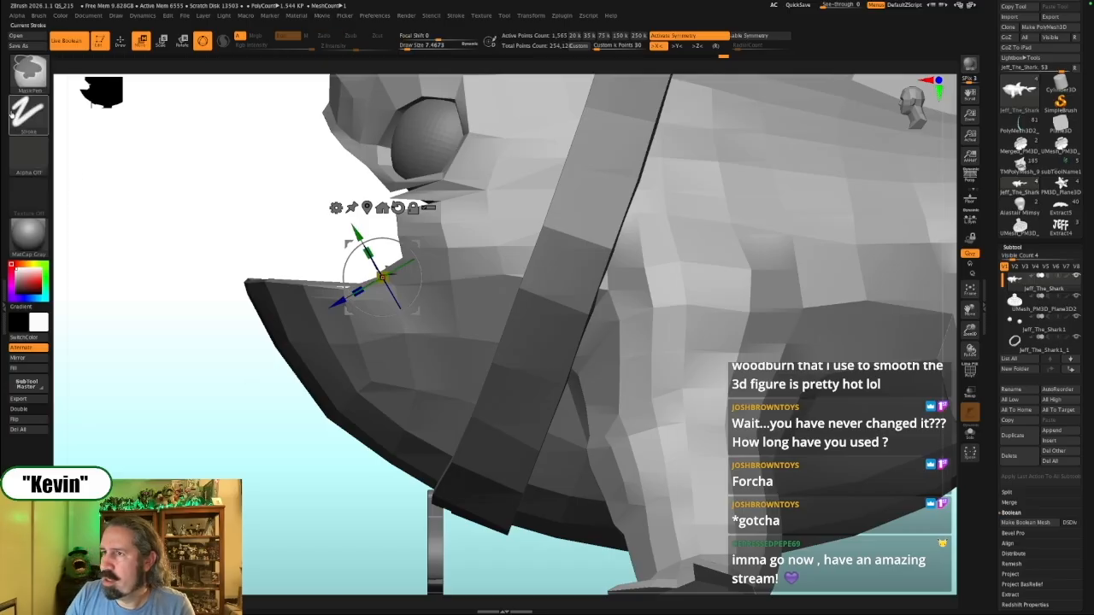
pyautogui.keyDown('ctrl'); pyautogui.click(30, 75); pyautogui.keyUp('ctrl')
pyautogui.keyDown('ctrl'); pyautogui.click(243, 121); pyautogui.keyUp('ctrl')
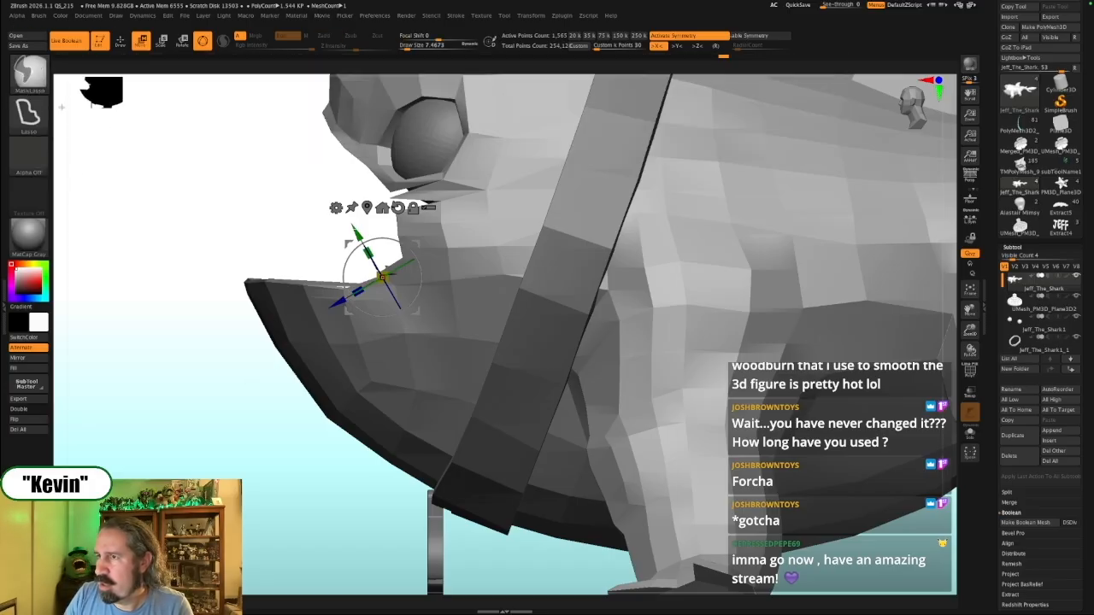
pyautogui.moveTo(172, 381)
pyautogui.keyDown('ctrl'); pyautogui.mouseDown()
pyautogui.moveTo(208, 176)
pyautogui.moveTo(328, 204)
pyautogui.moveTo(367, 275)
pyautogui.moveTo(174, 381)
pyautogui.mouseUp(); pyautogui.keyUp('ctrl')
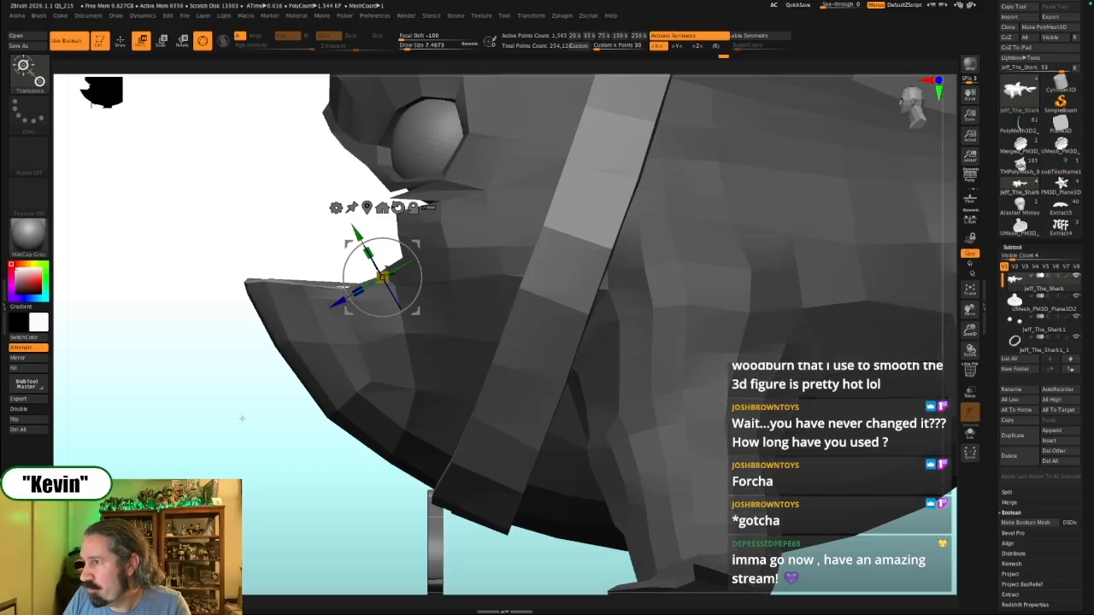
pyautogui.keyDown('ctrl'); pyautogui.click(246, 442); pyautogui.keyUp('ctrl')
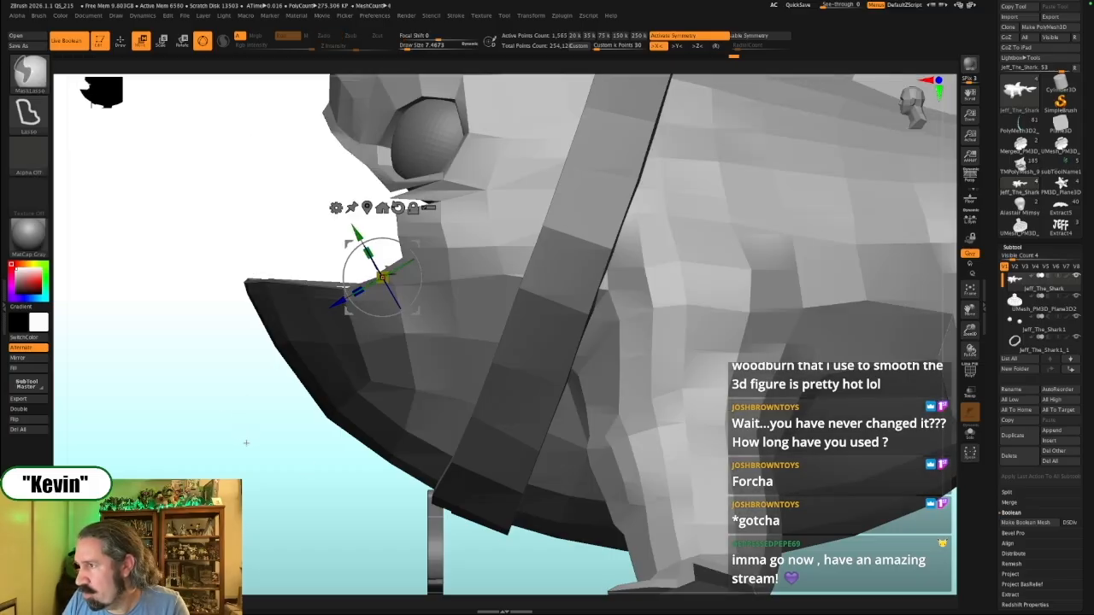
pyautogui.keyDown('ctrl'); pyautogui.keyDown('shift'); pyautogui.click(249, 446); pyautogui.keyUp('shift'); pyautogui.keyUp('ctrl')
pyautogui.keyDown('ctrl'); pyautogui.click(241, 457); pyautogui.keyUp('ctrl')
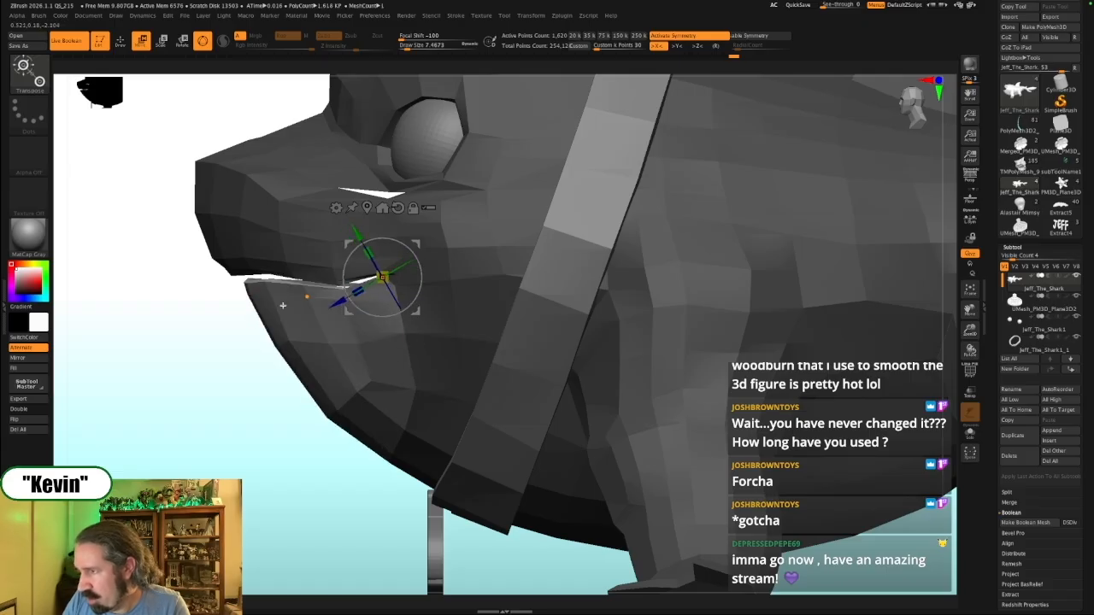
# Adjust the mask around the snout, and rotate and shift the unmasked lower jaw downward to open the mouth
pyautogui.moveTo(212, 259)
pyautogui.mouseDown()
pyautogui.moveTo(202, 317)
pyautogui.moveTo(205, 300)
pyautogui.mouseUp()
pyautogui.moveTo(211, 159)
pyautogui.keyDown('ctrl'); pyautogui.mouseDown()
pyautogui.moveTo(302, 244)
pyautogui.moveTo(302, 295)
pyautogui.moveTo(244, 306)
pyautogui.mouseUp(); pyautogui.keyUp('ctrl')
pyautogui.hotkey('ctrl', 'z')
pyautogui.moveTo(199, 178)
pyautogui.keyDown('ctrl'); pyautogui.mouseDown()
pyautogui.moveTo(264, 185)
pyautogui.moveTo(304, 293)
pyautogui.moveTo(246, 310)
pyautogui.mouseUp(); pyautogui.keyUp('ctrl')
pyautogui.moveTo(162, 330); pyautogui.dragTo(153, 340)
pyautogui.moveTo(389, 296); pyautogui.dragTo(370, 317)
pyautogui.moveTo(352, 239); pyautogui.dragTo(363, 250)
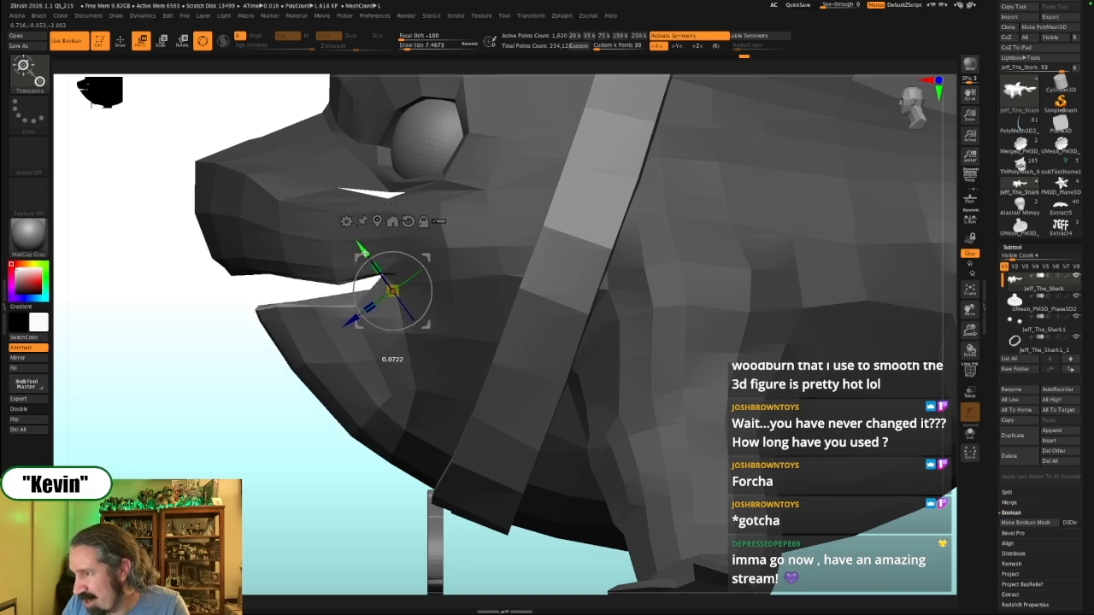
pyautogui.moveTo(426, 317); pyautogui.dragTo(423, 308)
pyautogui.moveTo(376, 270); pyautogui.dragTo(387, 286)
pyautogui.moveTo(290, 362); pyautogui.dragTo(616, 267)
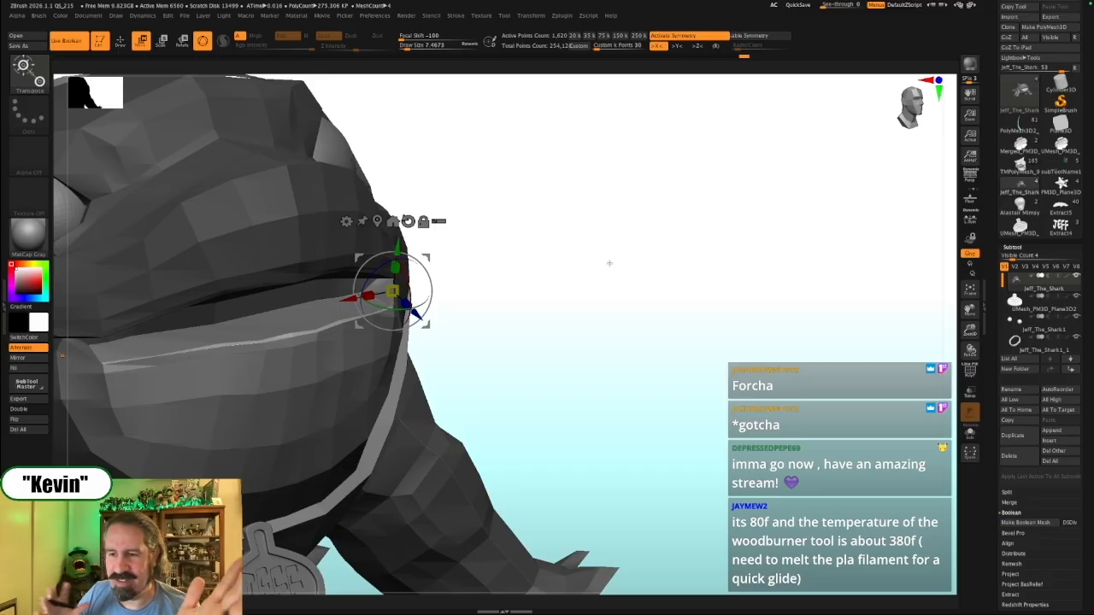
pyautogui.moveTo(593, 339); pyautogui.dragTo(188, 435)
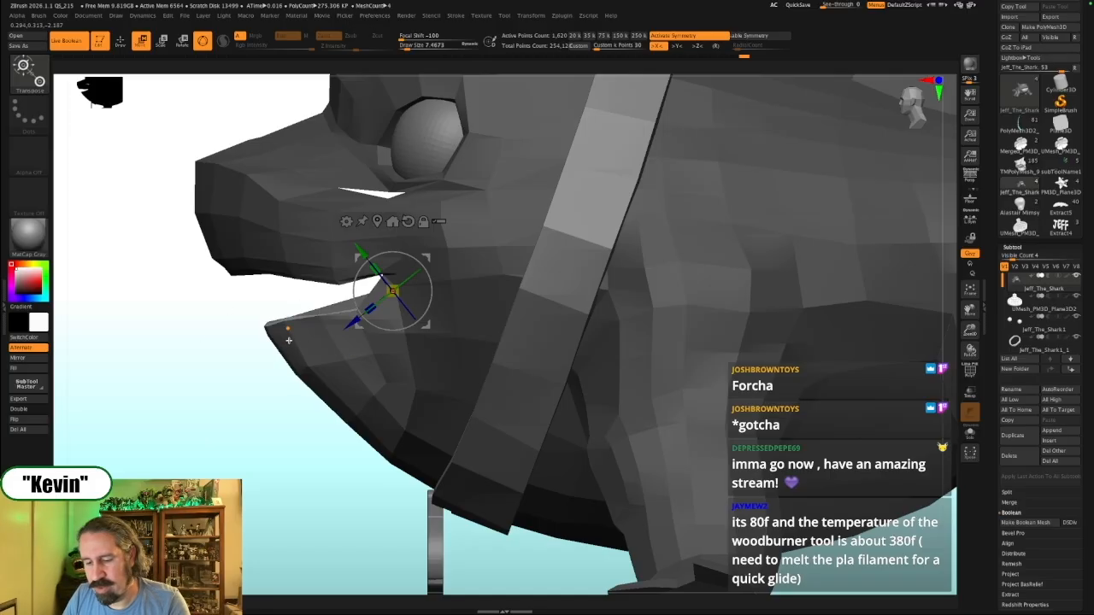
# Switch to the Move brush, resize it and isolate the shark's body with Solo for work on the lower jaw
pyautogui.press('q')
pyautogui.moveTo(280, 343)
pyautogui.mouseDown()
pyautogui.moveTo(292, 361)
pyautogui.moveTo(338, 350)
pyautogui.moveTo(295, 367)
pyautogui.moveTo(351, 332)
pyautogui.moveTo(464, 309)
pyautogui.mouseUp()
pyautogui.press('[')
pyautogui.press('[')
pyautogui.press('s')
pyautogui.hotkey('alt', 's')
pyautogui.press('[')
pyautogui.press('[')
pyautogui.press('s')
pyautogui.moveTo(604, 288)
pyautogui.mouseDown()
pyautogui.moveTo(613, 245)
pyautogui.moveTo(632, 236)
pyautogui.mouseUp()
pyautogui.hotkey('alt', 's')
# Nudge the lower lip's upper edge from the front with the Move brush at a draw size of about 104
pyautogui.moveTo(231, 300); pyautogui.dragTo(233, 307)
pyautogui.press('[')
pyautogui.press('[')
pyautogui.press(']')
pyautogui.press(']')
pyautogui.moveTo(239, 312); pyautogui.dragTo(241, 304)
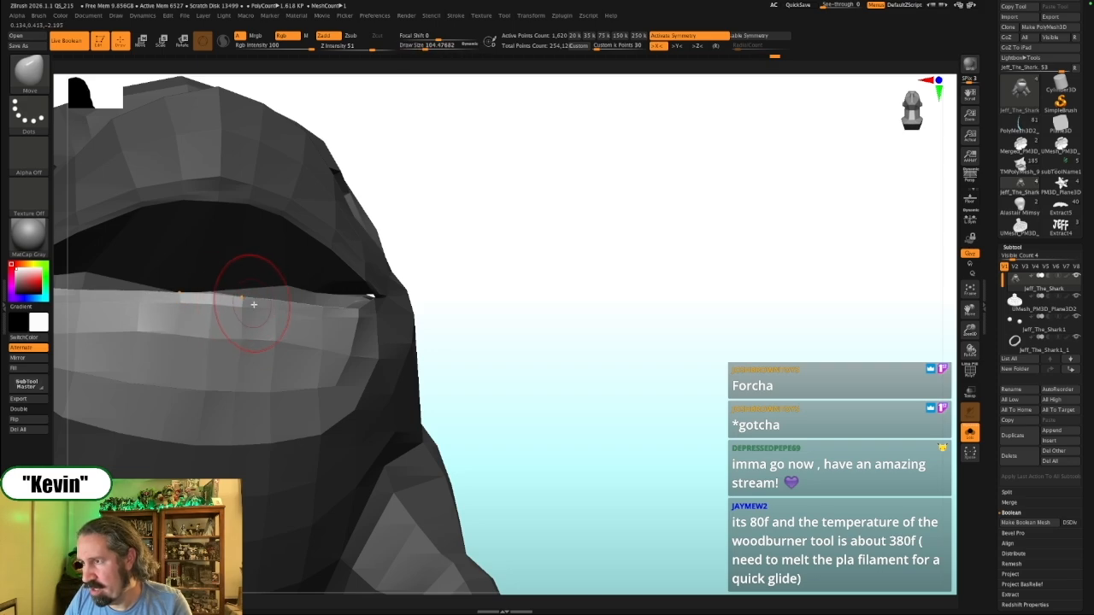
pyautogui.press('[')
pyautogui.moveTo(510, 249)
pyautogui.mouseDown()
pyautogui.moveTo(576, 237)
pyautogui.moveTo(425, 254)
pyautogui.moveTo(376, 312)
pyautogui.mouseUp()
pyautogui.press(']')
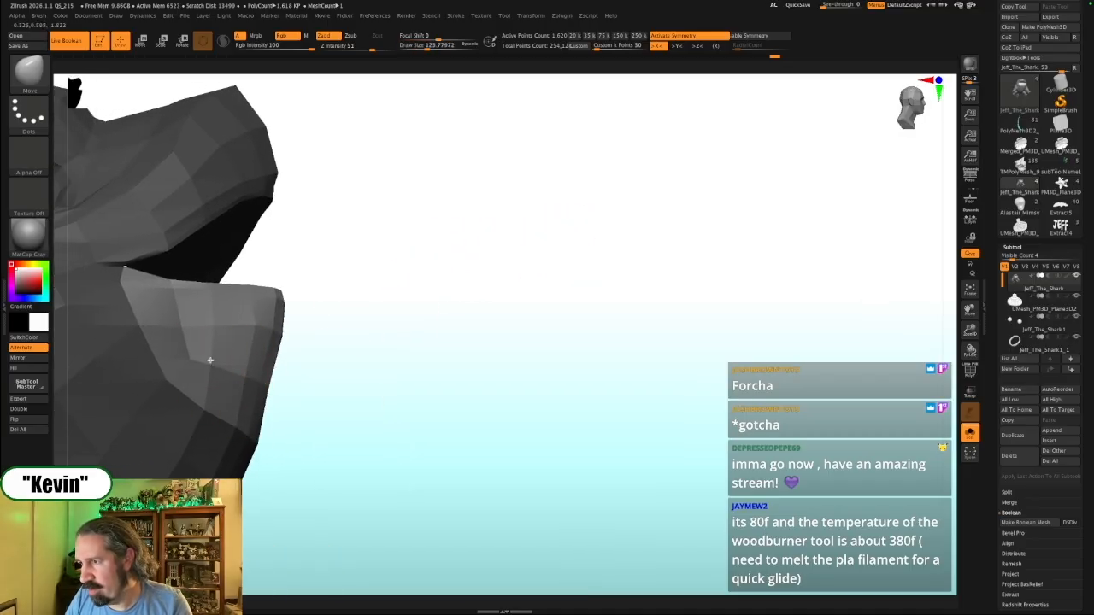
# Reshape the lip and chin profile of the lower jaw from the side, enlarging the Move brush to about 379
pyautogui.moveTo(248, 363); pyautogui.dragTo(278, 367)
pyautogui.moveTo(354, 311); pyautogui.dragTo(376, 299)
pyautogui.press('s')
pyautogui.moveTo(318, 315); pyautogui.dragTo(332, 316)
pyautogui.moveTo(342, 315)
pyautogui.mouseDown()
pyautogui.moveTo(367, 329)
pyautogui.moveTo(335, 316)
pyautogui.mouseUp()
pyautogui.press('s')
pyautogui.moveTo(248, 295); pyautogui.dragTo(251, 300)
pyautogui.press('s')
pyautogui.moveTo(324, 293); pyautogui.dragTo(308, 293)
pyautogui.moveTo(396, 264)
pyautogui.mouseDown()
pyautogui.moveTo(317, 288)
pyautogui.moveTo(342, 289)
pyautogui.moveTo(322, 300)
pyautogui.mouseUp()
pyautogui.press('s')
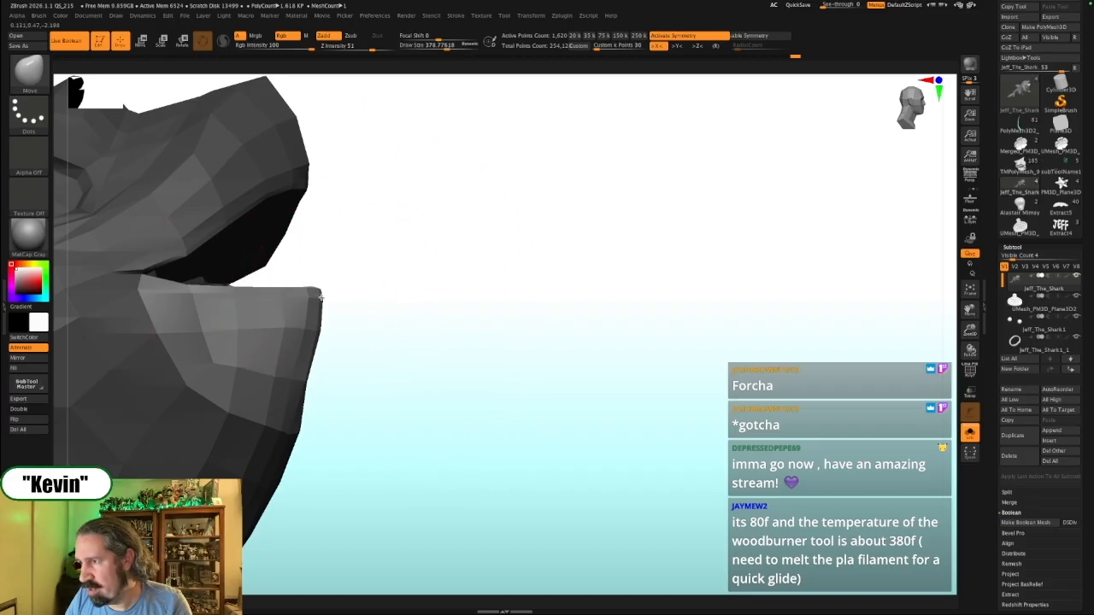
# Refine the front of the chin and set the Move brush to a draw size of about 89 for the lip
pyautogui.press('s')
pyautogui.moveTo(327, 359); pyautogui.dragTo(315, 359)
pyautogui.moveTo(405, 352); pyautogui.dragTo(329, 364)
pyautogui.press('s')
pyautogui.moveTo(467, 357); pyautogui.dragTo(462, 359)
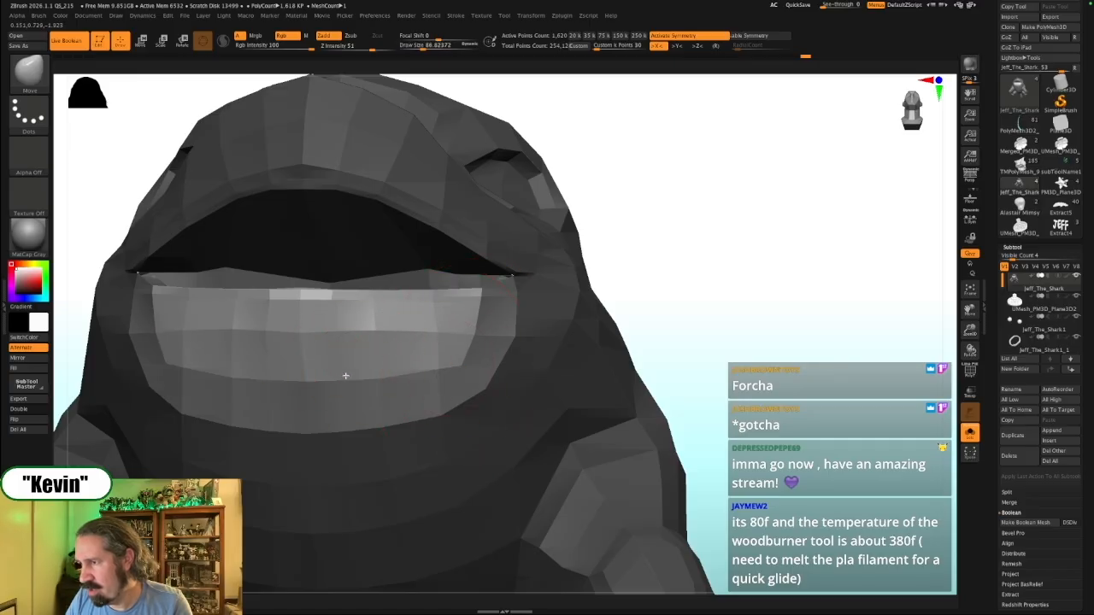
# Round out the lower jaw's curve from below and the side with Move brush sizes of about 136 and 239
pyautogui.moveTo(632, 253); pyautogui.dragTo(622, 179)
pyautogui.press('s')
pyautogui.moveTo(330, 321); pyautogui.dragTo(333, 321)
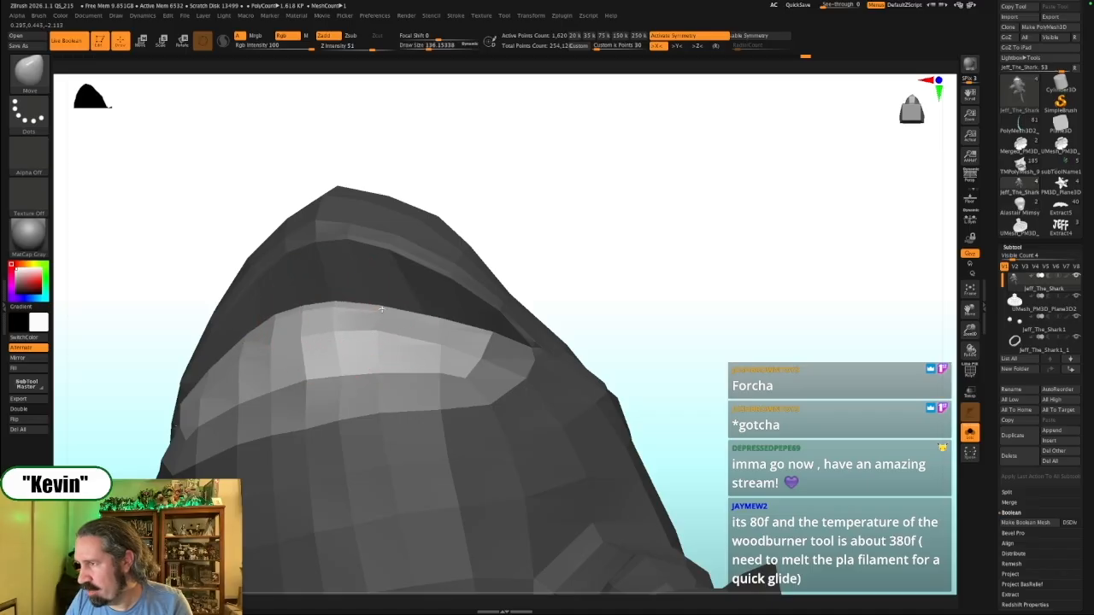
pyautogui.moveTo(609, 228); pyautogui.dragTo(581, 238)
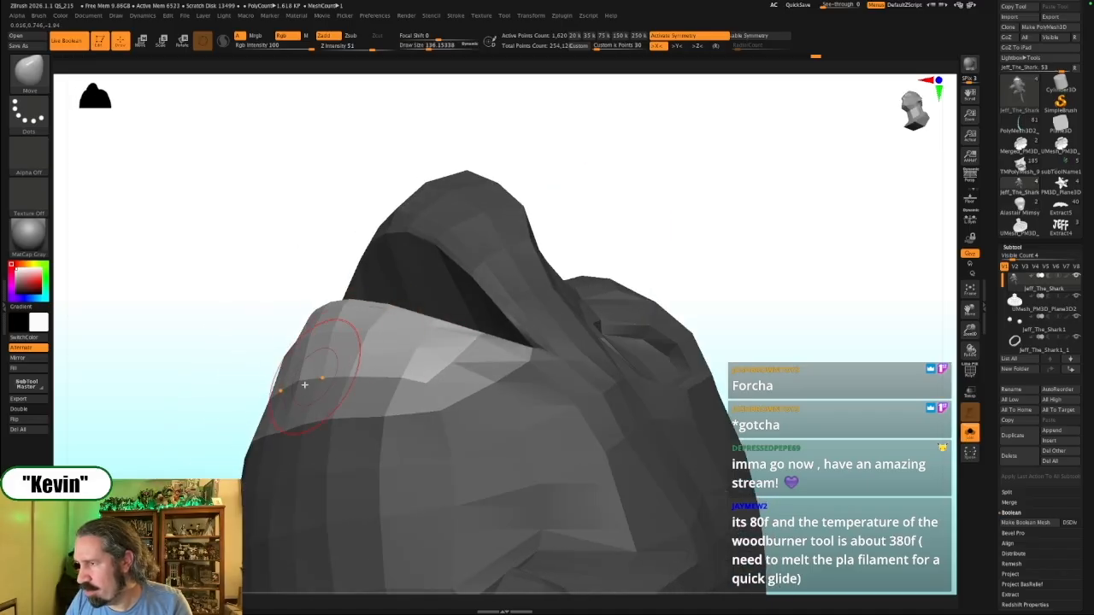
pyautogui.press('s')
pyautogui.moveTo(344, 378); pyautogui.dragTo(292, 382)
pyautogui.moveTo(586, 227); pyautogui.dragTo(654, 208)
pyautogui.press('s')
pyautogui.moveTo(371, 342)
pyautogui.mouseDown()
pyautogui.moveTo(381, 333)
pyautogui.moveTo(371, 338)
pyautogui.mouseUp()
pyautogui.press('s')
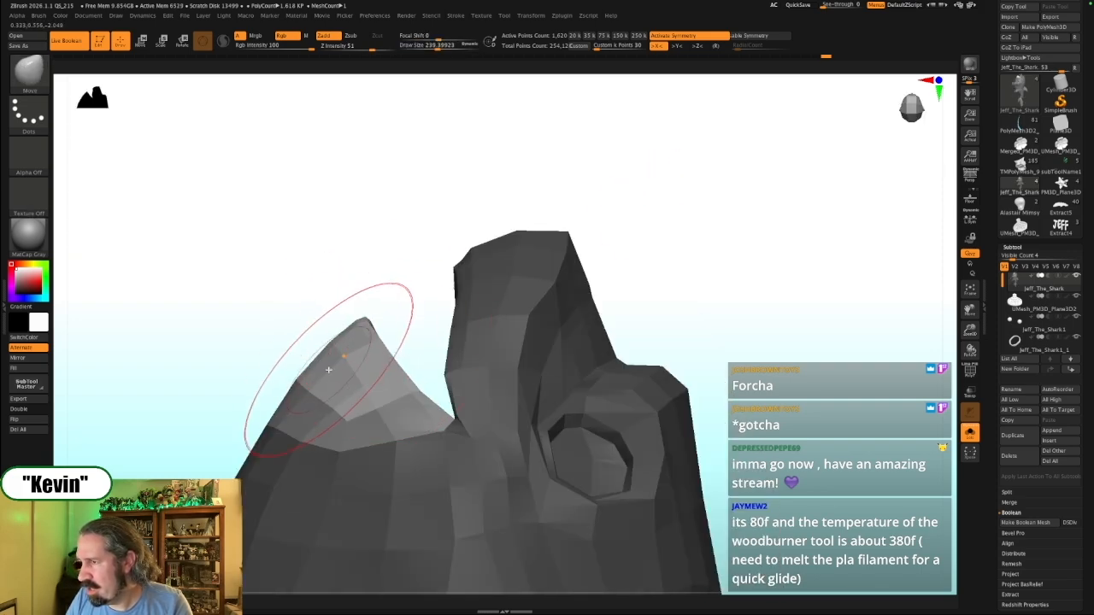
# Place the Move gizmo above the lower jaw near the mouth corner and shift and rotate the jaw slightly
pyautogui.press('w')
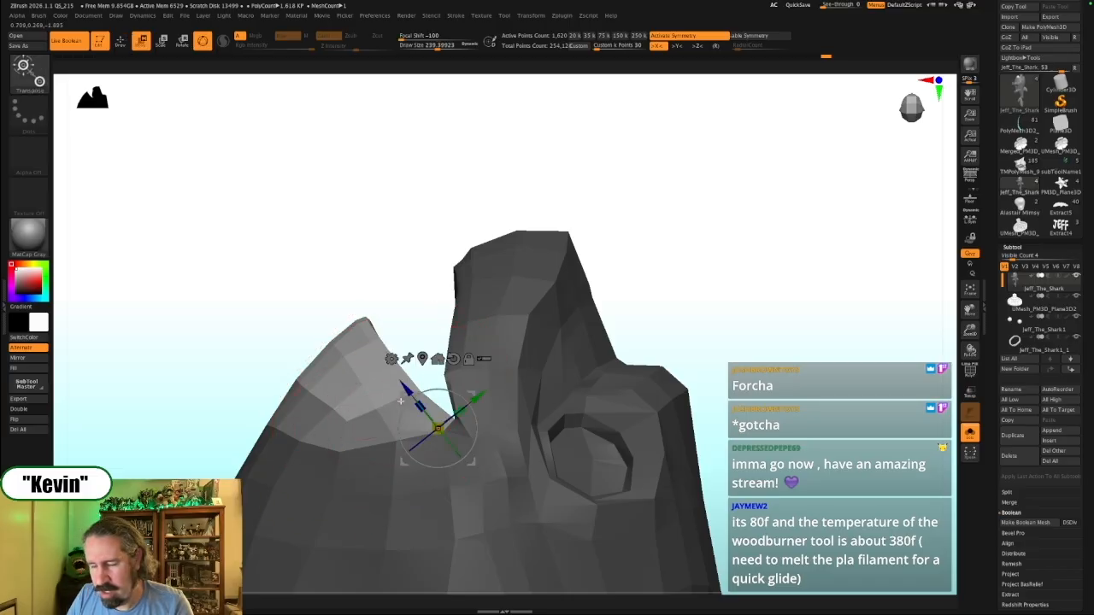
pyautogui.keyDown('alt'); pyautogui.click(440, 385); pyautogui.keyUp('alt')
pyautogui.keyDown('alt'); pyautogui.click(419, 391); pyautogui.keyUp('alt')
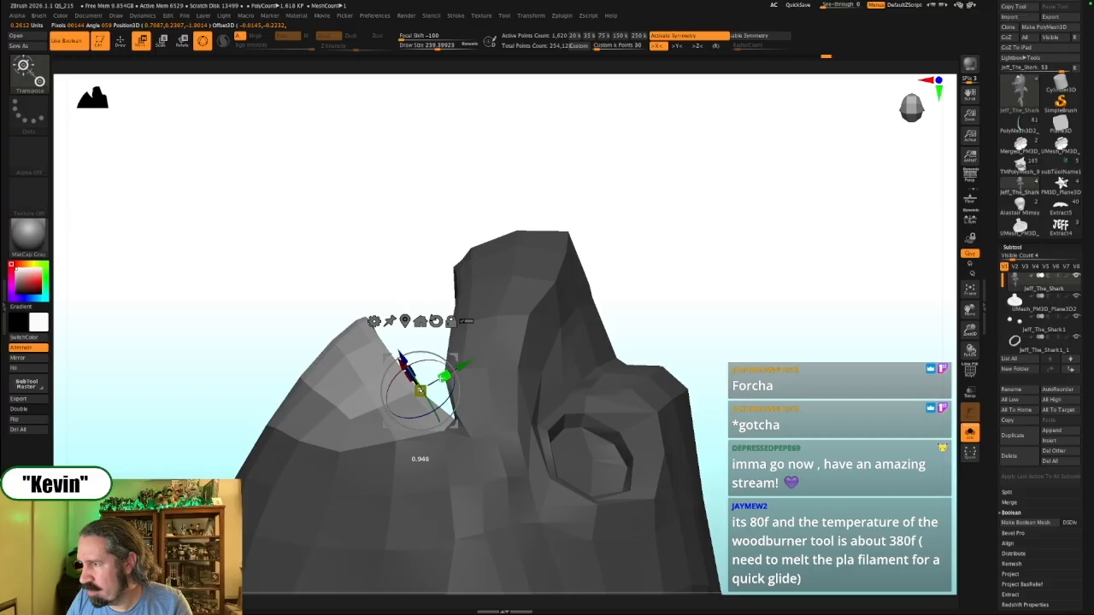
pyautogui.moveTo(460, 367); pyautogui.dragTo(451, 393)
pyautogui.moveTo(442, 435); pyautogui.dragTo(434, 427)
pyautogui.moveTo(398, 254)
pyautogui.mouseDown()
pyautogui.moveTo(450, 254)
pyautogui.moveTo(490, 270)
pyautogui.moveTo(472, 274)
pyautogui.moveTo(512, 277)
pyautogui.mouseUp()
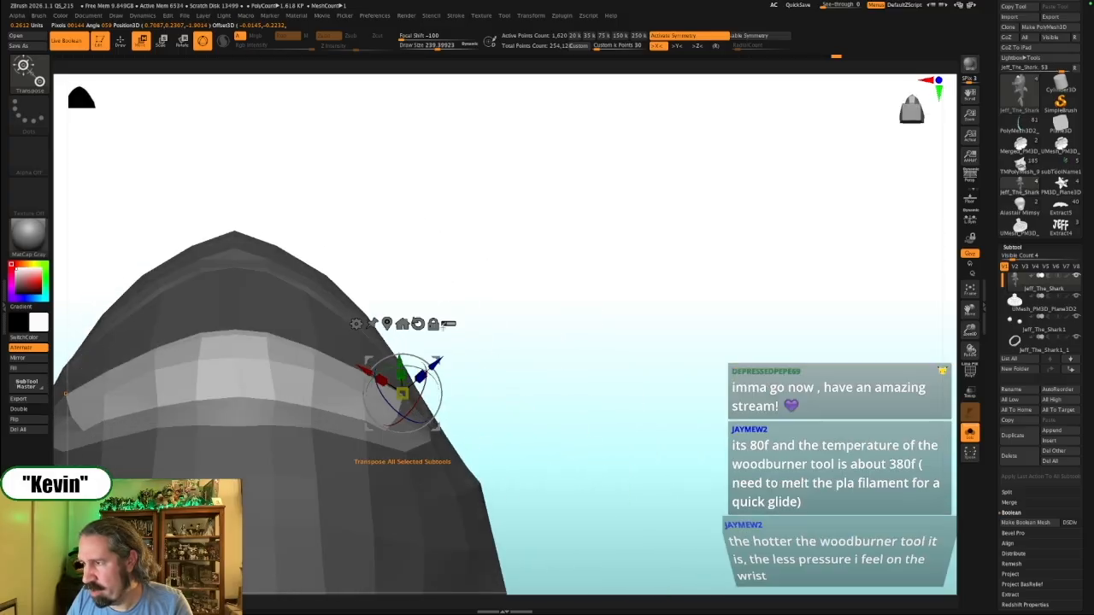
# Return to the Move brush, set its draw size to about 77 and turn off symmetry for the chin's centre
pyautogui.press('q')
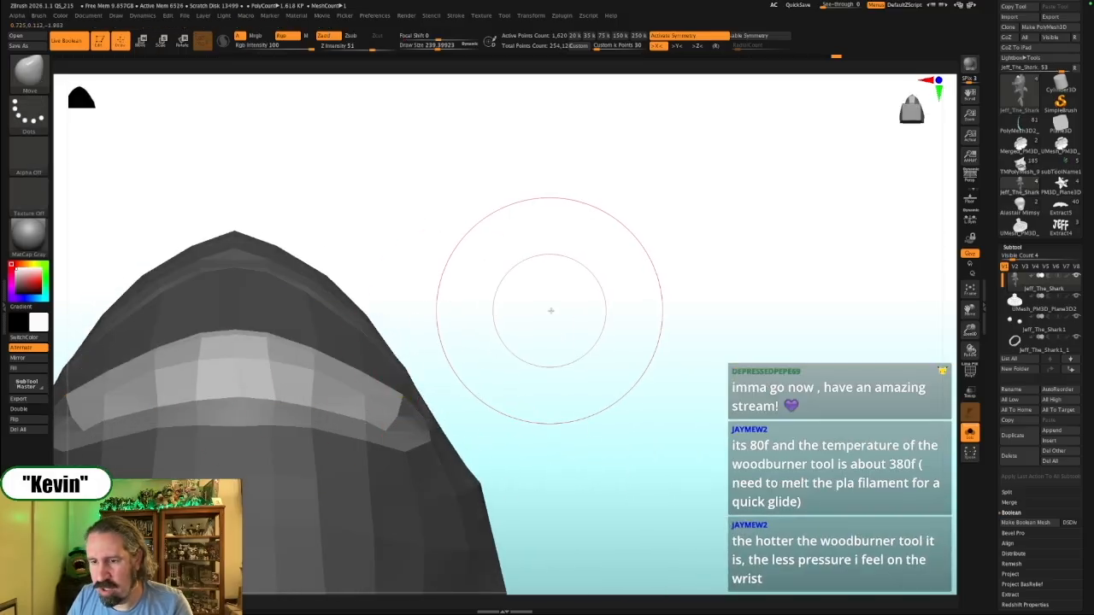
pyautogui.moveTo(545, 311); pyautogui.dragTo(547, 298)
pyautogui.moveTo(486, 327)
pyautogui.mouseDown()
pyautogui.moveTo(495, 317)
pyautogui.moveTo(491, 326)
pyautogui.mouseUp()
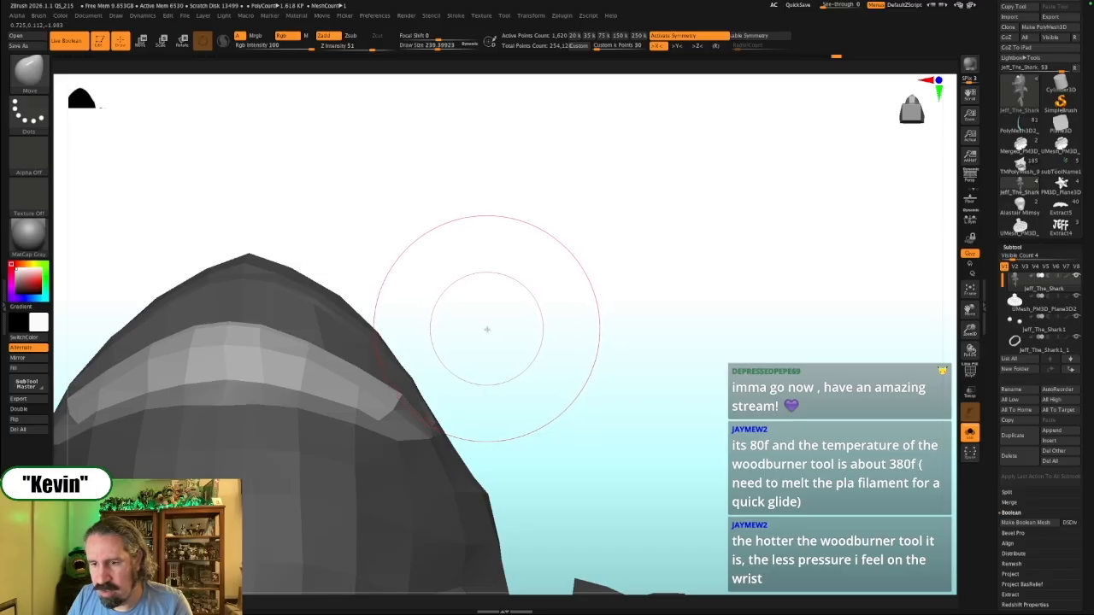
pyautogui.press('s')
pyautogui.moveTo(487, 328); pyautogui.dragTo(471, 328)
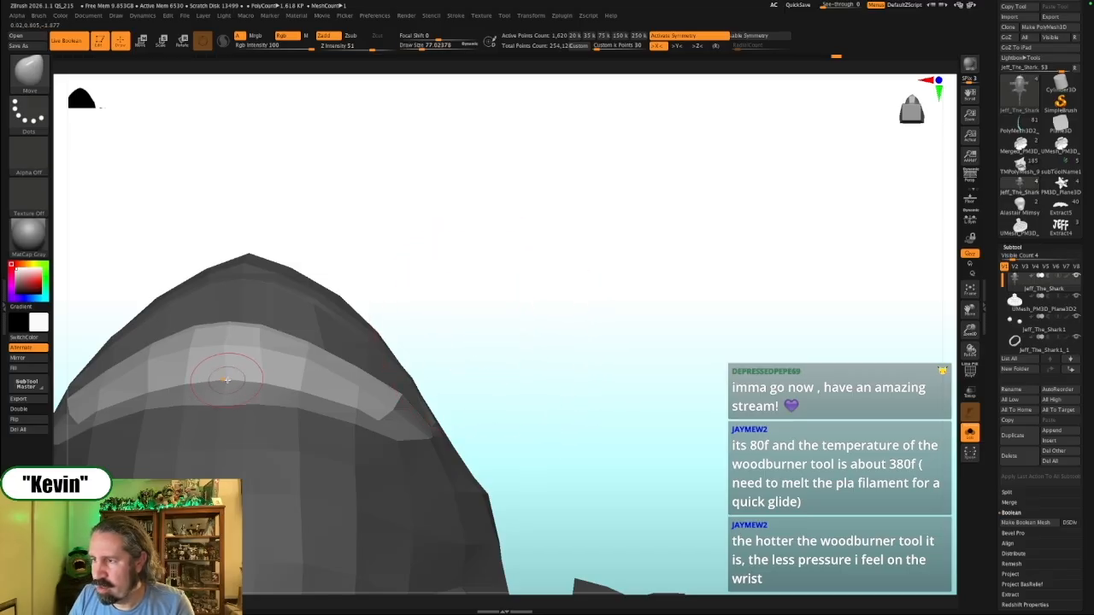
pyautogui.press('x')
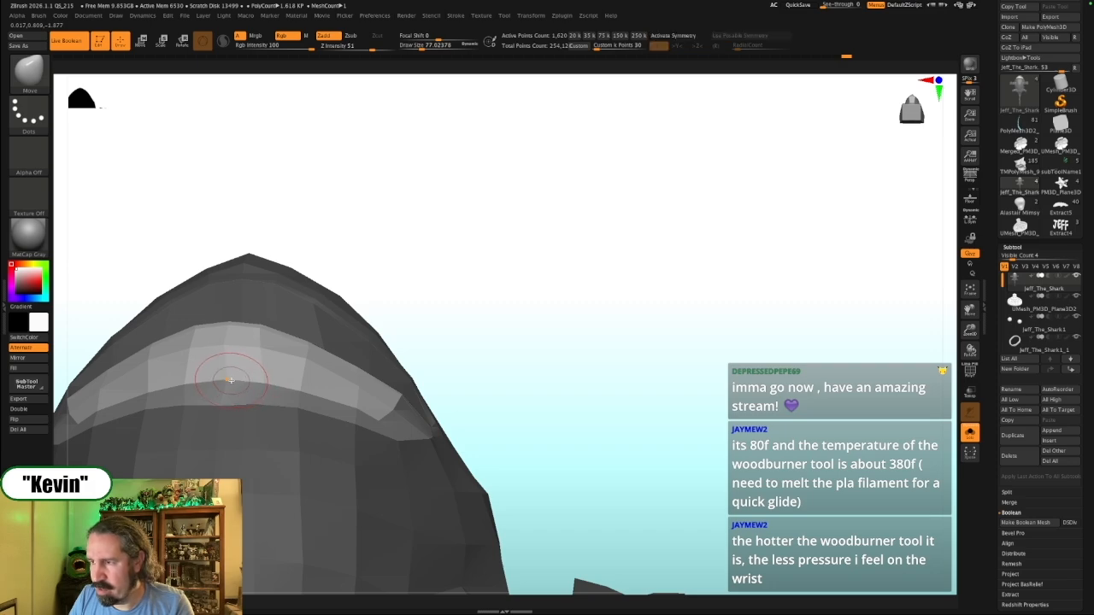
pyautogui.moveTo(397, 288); pyautogui.dragTo(434, 275)
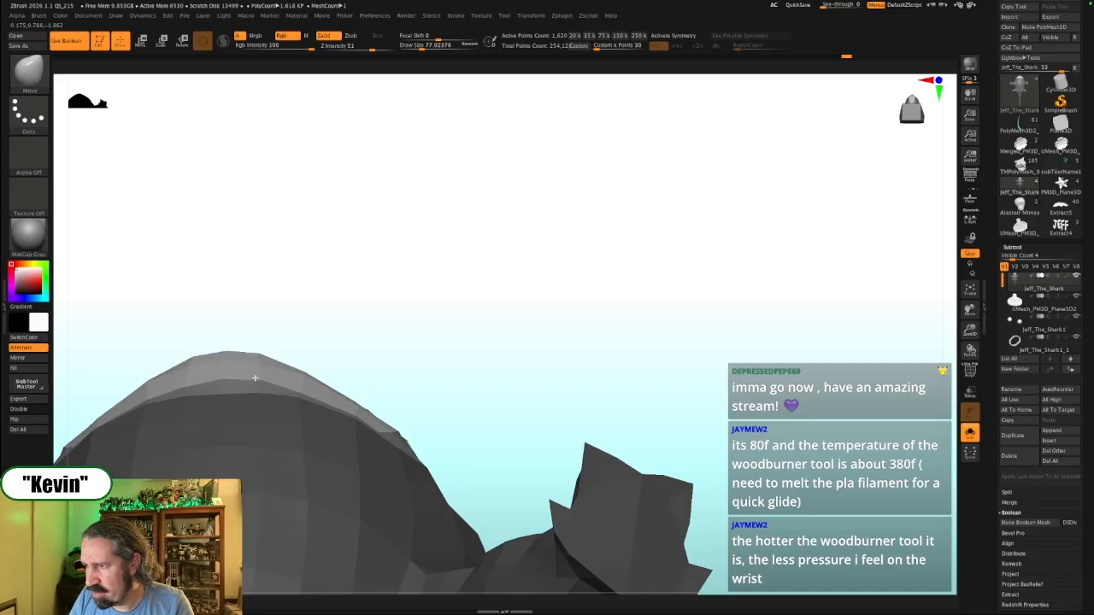
# Turn symmetry back on and smooth the centre of the lower lip
pyautogui.press('x')
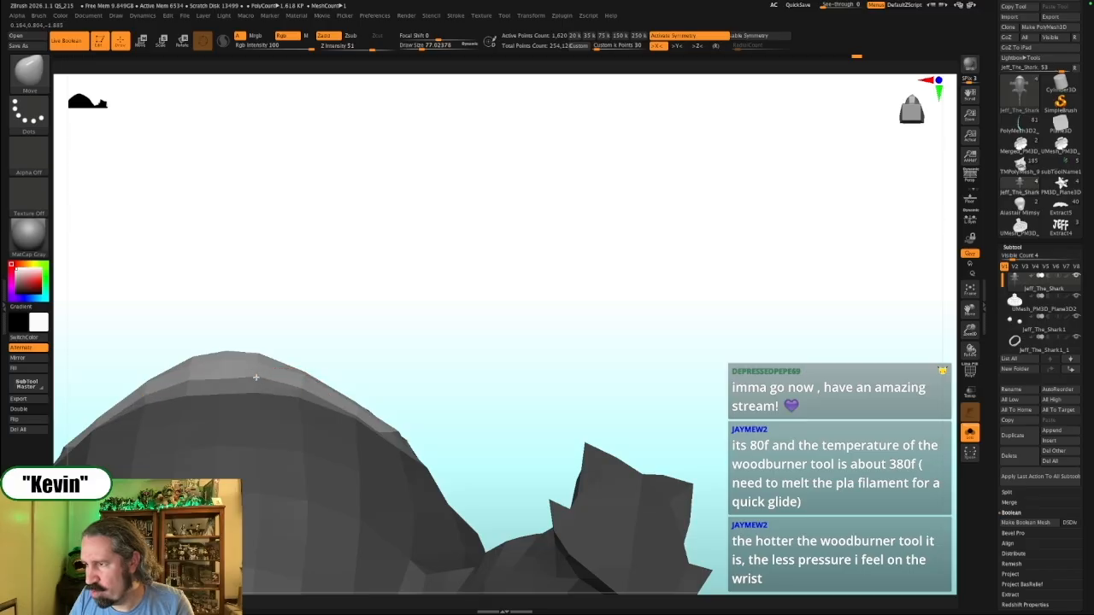
pyautogui.moveTo(311, 358)
pyautogui.mouseDown()
pyautogui.moveTo(393, 356)
pyautogui.moveTo(396, 319)
pyautogui.moveTo(317, 334)
pyautogui.moveTo(321, 360)
pyautogui.moveTo(364, 344)
pyautogui.moveTo(367, 364)
pyautogui.moveTo(325, 351)
pyautogui.moveTo(319, 333)
pyautogui.moveTo(315, 359)
pyautogui.mouseUp()
pyautogui.keyDown('shift'); pyautogui.moveTo(254, 377); pyautogui.dragTo(213, 390); pyautogui.keyUp('shift')
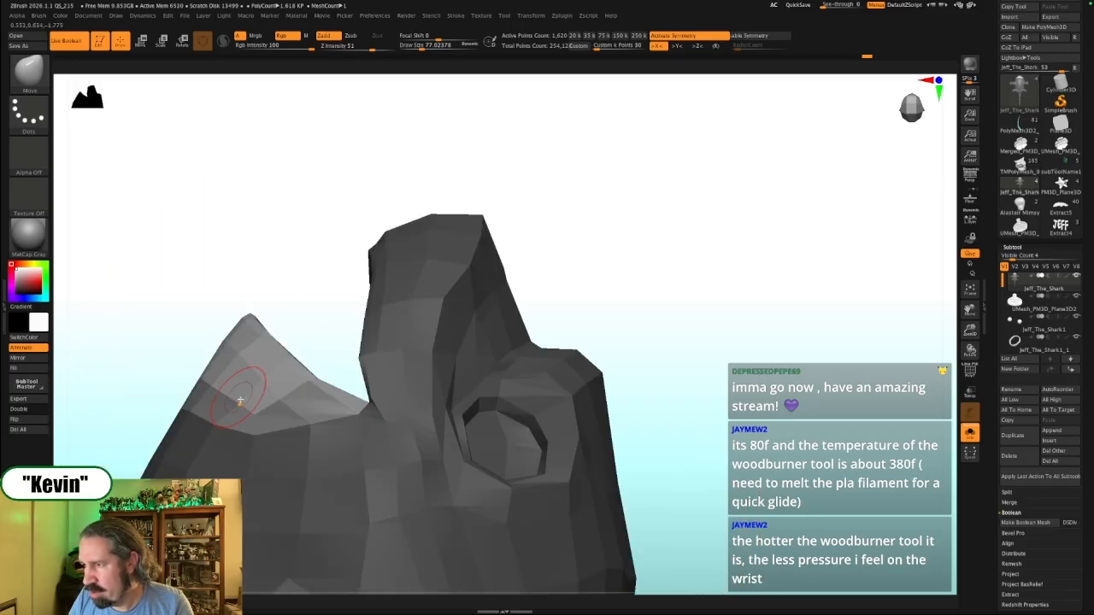
pyautogui.moveTo(308, 328); pyautogui.dragTo(352, 332)
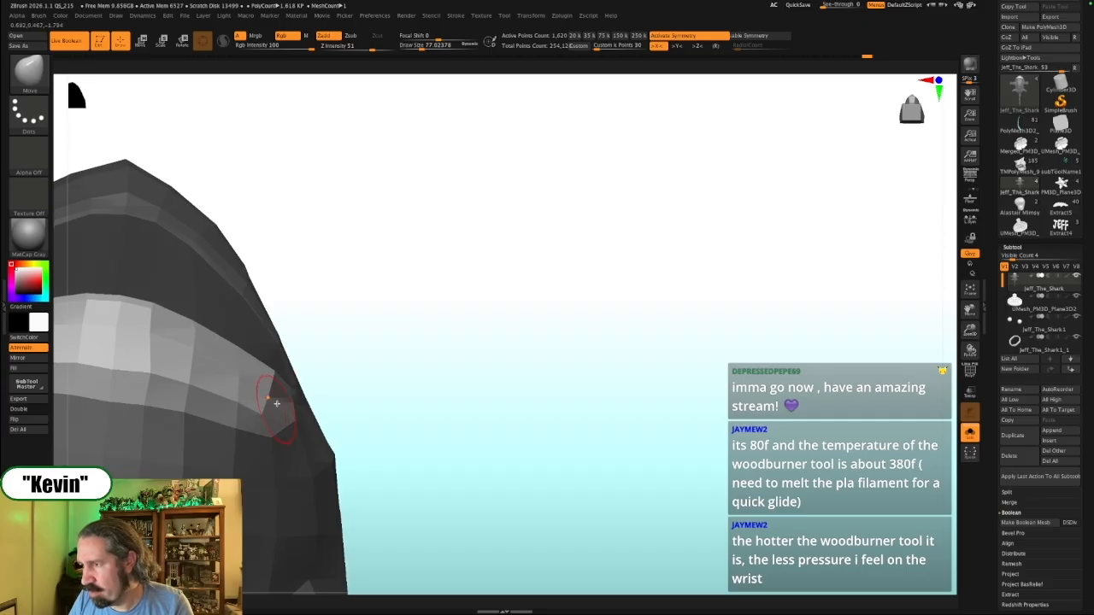
# Adjust the lower lip near the mouth corner from below, beginning with a Move brush draw size of about 35
pyautogui.press('s')
pyautogui.moveTo(288, 379); pyautogui.dragTo(280, 378)
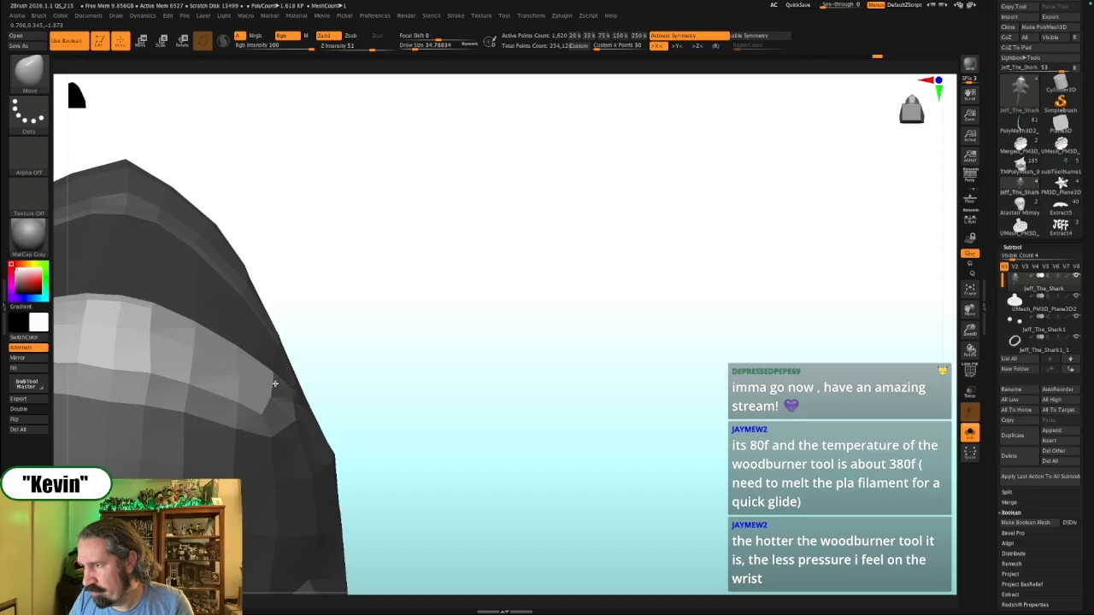
pyautogui.press('s')
pyautogui.moveTo(316, 352); pyautogui.dragTo(371, 340)
pyautogui.press('s')
pyautogui.moveTo(278, 373); pyautogui.dragTo(299, 370)
# Set the Move brush's draw size to 112 and reshape the lower jaw's tip from the side
pyautogui.moveTo(489, 271)
pyautogui.mouseDown()
pyautogui.moveTo(491, 253)
pyautogui.moveTo(483, 265)
pyautogui.mouseUp()
pyautogui.moveTo(232, 267)
pyautogui.mouseDown()
pyautogui.moveTo(229, 294)
pyautogui.moveTo(241, 301)
pyautogui.moveTo(201, 334)
pyautogui.mouseUp()
pyautogui.press('s')
pyautogui.press('s')
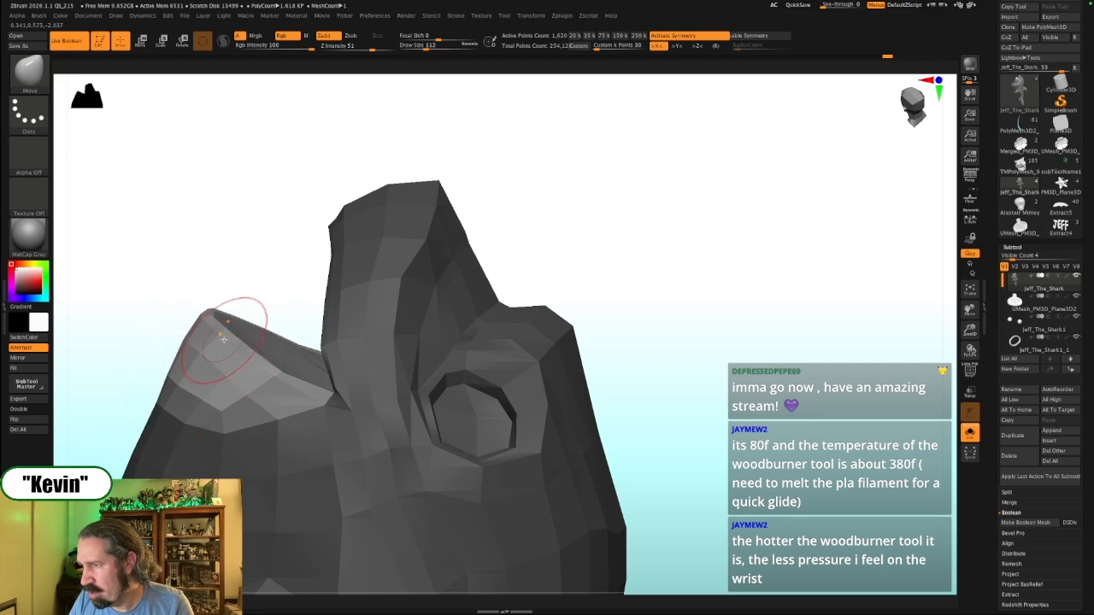
pyautogui.moveTo(244, 293)
pyautogui.mouseDown()
pyautogui.moveTo(367, 283)
pyautogui.moveTo(433, 212)
pyautogui.moveTo(379, 268)
pyautogui.mouseUp()
pyautogui.moveTo(255, 299)
pyautogui.mouseDown()
pyautogui.moveTo(244, 290)
pyautogui.moveTo(261, 288)
pyautogui.mouseUp()
# Set the Move brush's draw size to about 49 and adjust the side of the lower jaw near the mouth corner
pyautogui.press('s')
pyautogui.hotkey('alt', 's')
pyautogui.press('s')
pyautogui.moveTo(152, 298); pyautogui.dragTo(139, 297)
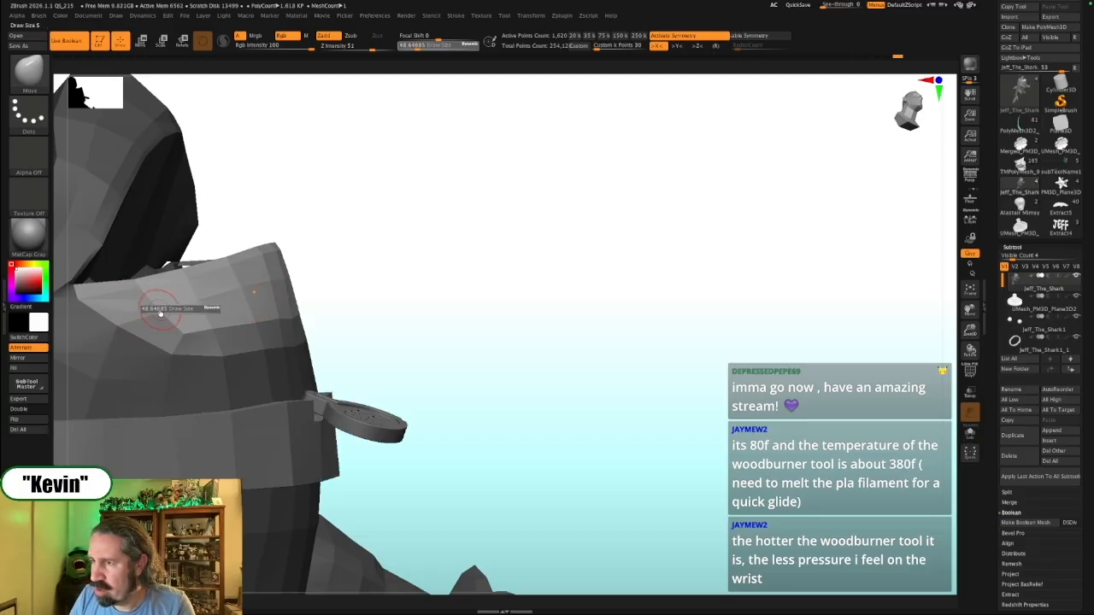
pyautogui.moveTo(472, 305)
pyautogui.mouseDown()
pyautogui.moveTo(467, 298)
pyautogui.moveTo(461, 311)
pyautogui.moveTo(310, 354)
pyautogui.mouseUp()
# Invert the mask and reshape the throat beneath the lower jaw with a Move brush draw size of about 56
pyautogui.keyDown('ctrl'); pyautogui.click(476, 292); pyautogui.keyUp('ctrl')
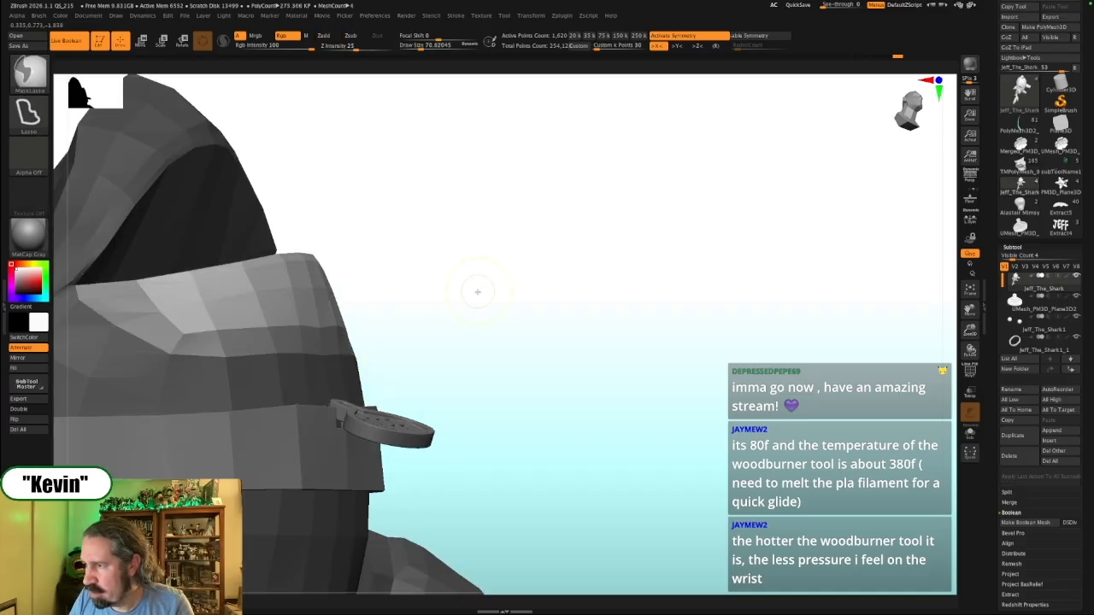
pyautogui.keyDown('ctrl'); pyautogui.click(476, 292); pyautogui.keyUp('ctrl')
pyautogui.press('s')
pyautogui.moveTo(219, 361)
pyautogui.mouseDown()
pyautogui.moveTo(165, 367)
pyautogui.moveTo(226, 364)
pyautogui.moveTo(229, 377)
pyautogui.moveTo(278, 381)
pyautogui.mouseUp()
pyautogui.press('s')
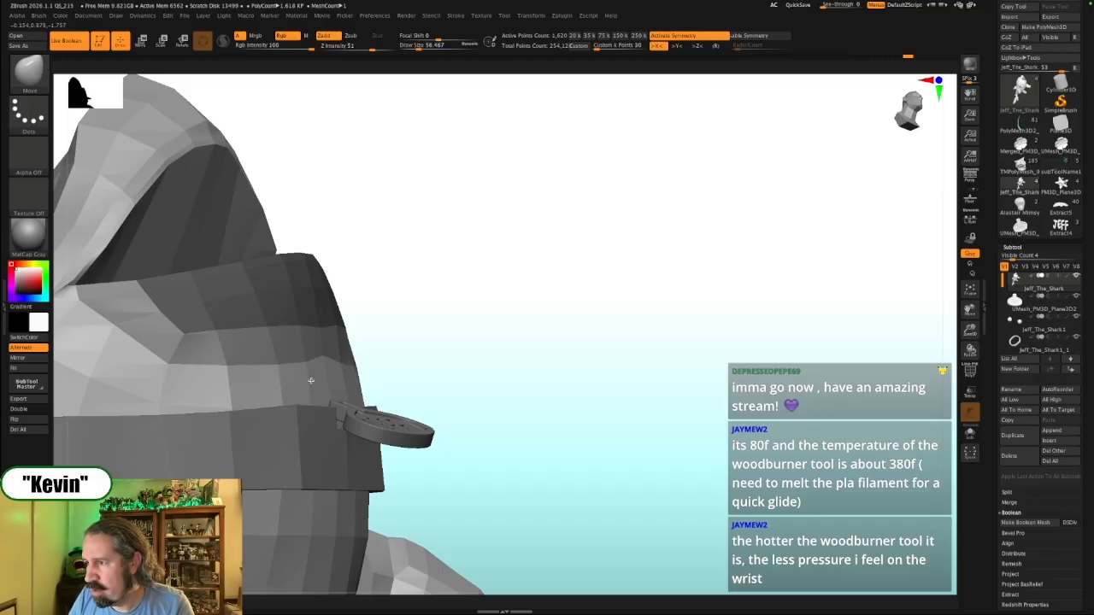
pyautogui.keyDown('alt'); pyautogui.moveTo(480, 321); pyautogui.dragTo(699, 301); pyautogui.keyUp('alt')
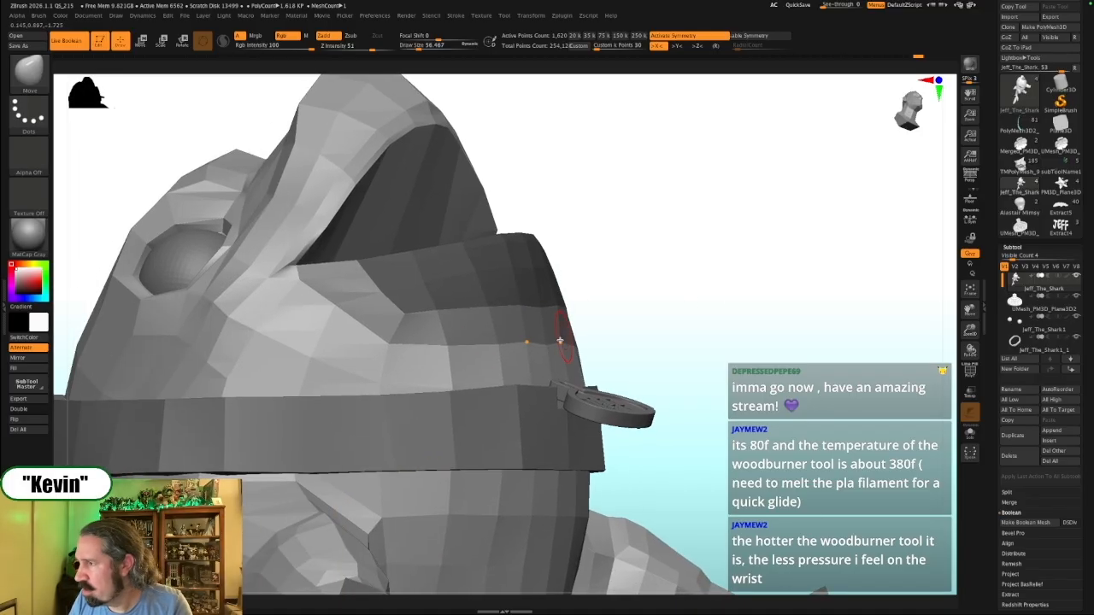
# Compare the shark's open mouth and head with the overlaid reference image
pyautogui.moveTo(782, 284); pyautogui.dragTo(761, 401)
pyautogui.keyDown('alt'); pyautogui.moveTo(825, 437); pyautogui.dragTo(558, 484); pyautogui.keyUp('alt')
pyautogui.hotkey('shift', 'z')
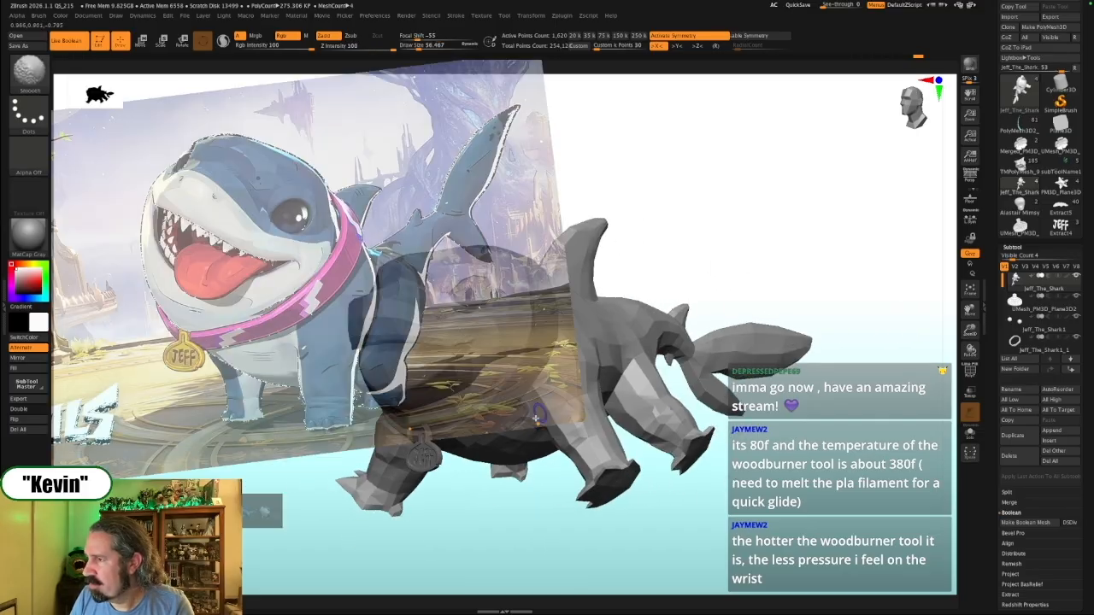
pyautogui.hotkey('shift', 'z')
pyautogui.moveTo(451, 534); pyautogui.dragTo(506, 373)
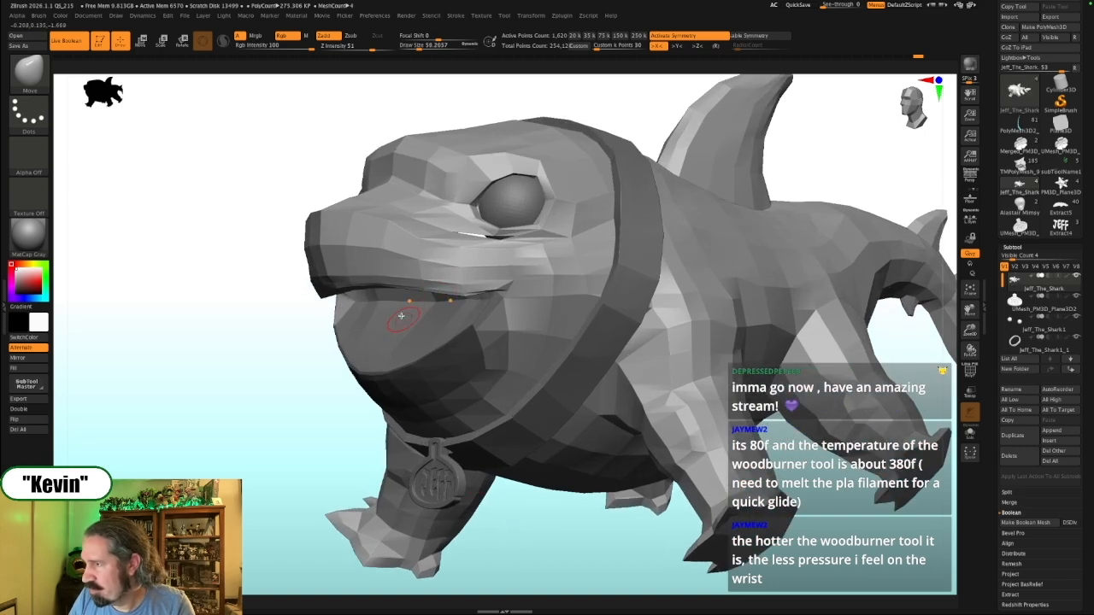
# Reshape the upper lip and snout's underside with the Move brush, reducing its draw size to about 25
pyautogui.moveTo(265, 408); pyautogui.dragTo(353, 341)
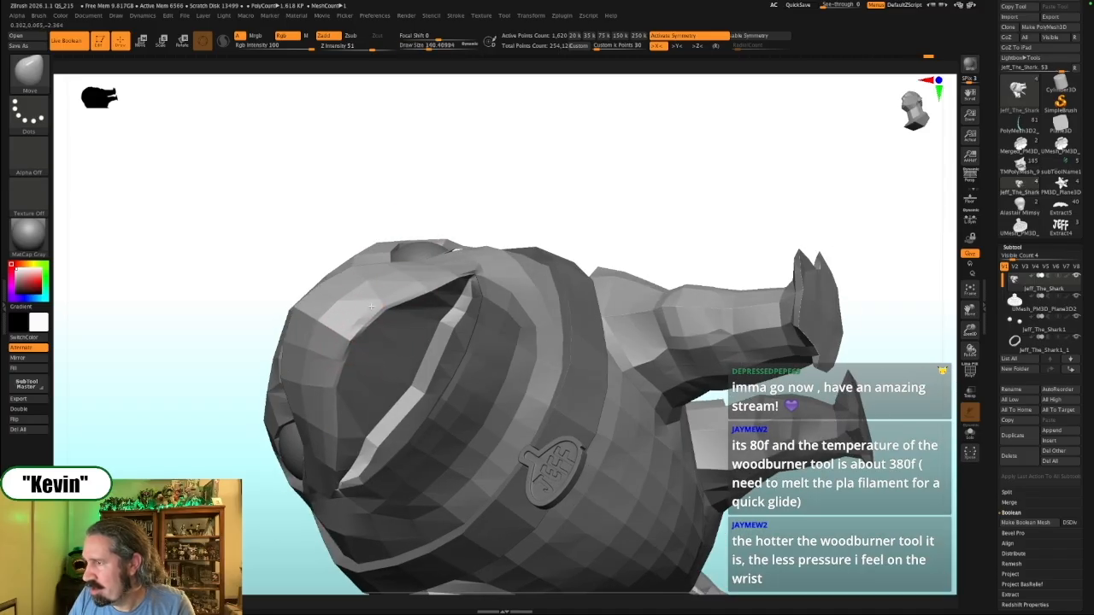
pyautogui.moveTo(397, 268); pyautogui.dragTo(384, 322)
pyautogui.press('s')
pyautogui.moveTo(315, 351)
pyautogui.mouseDown()
pyautogui.moveTo(302, 351)
pyautogui.moveTo(344, 343)
pyautogui.moveTo(349, 320)
pyautogui.moveTo(337, 318)
pyautogui.moveTo(350, 342)
pyautogui.mouseUp()
pyautogui.press('s')
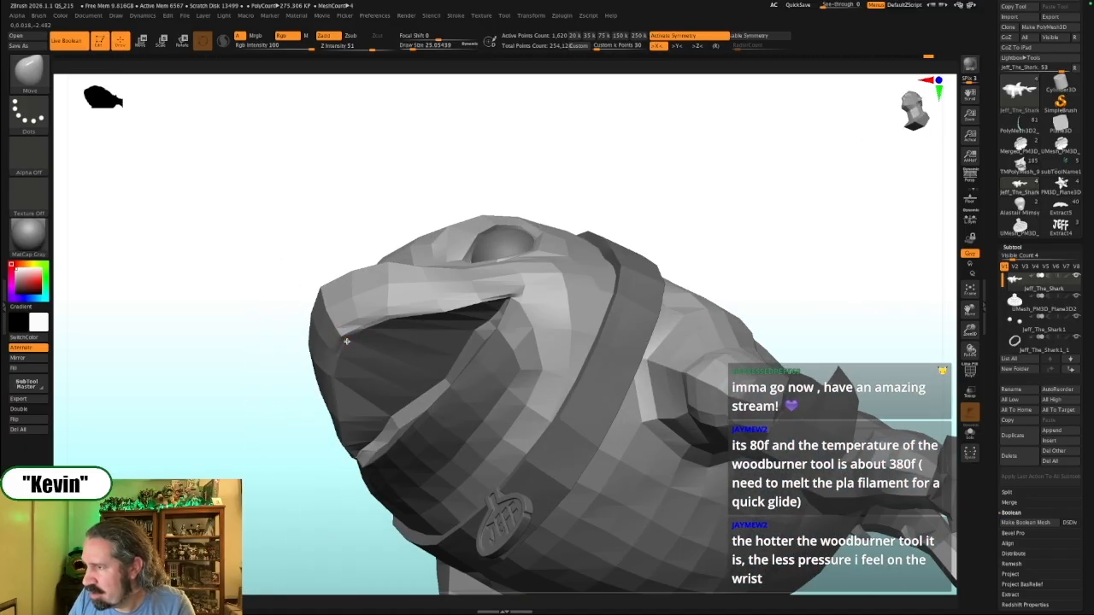
pyautogui.moveTo(310, 277); pyautogui.dragTo(390, 362)
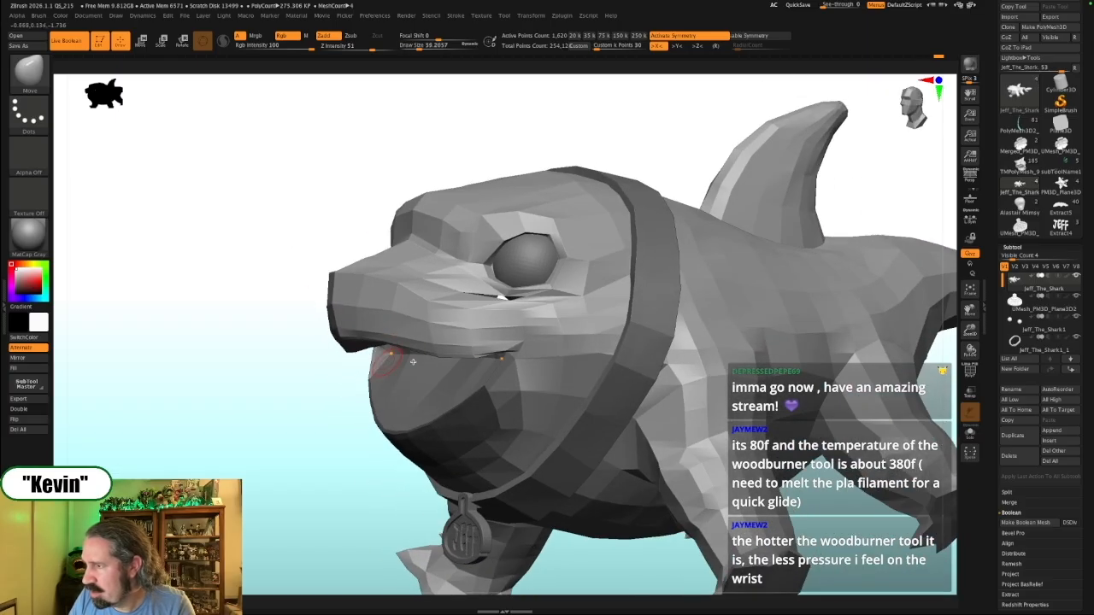
# Show the polygroup wireframe and adjust the front of the snout with Move brush sizes of about 90, 62 and 108
pyautogui.press(']')
pyautogui.press(']')
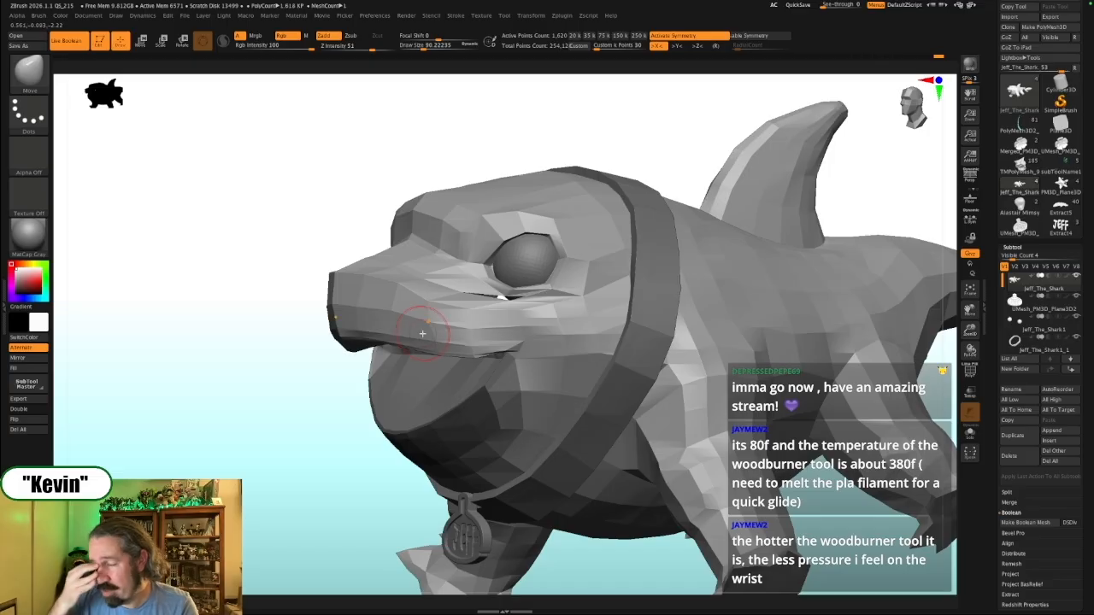
pyautogui.hotkey('shift', 'f')
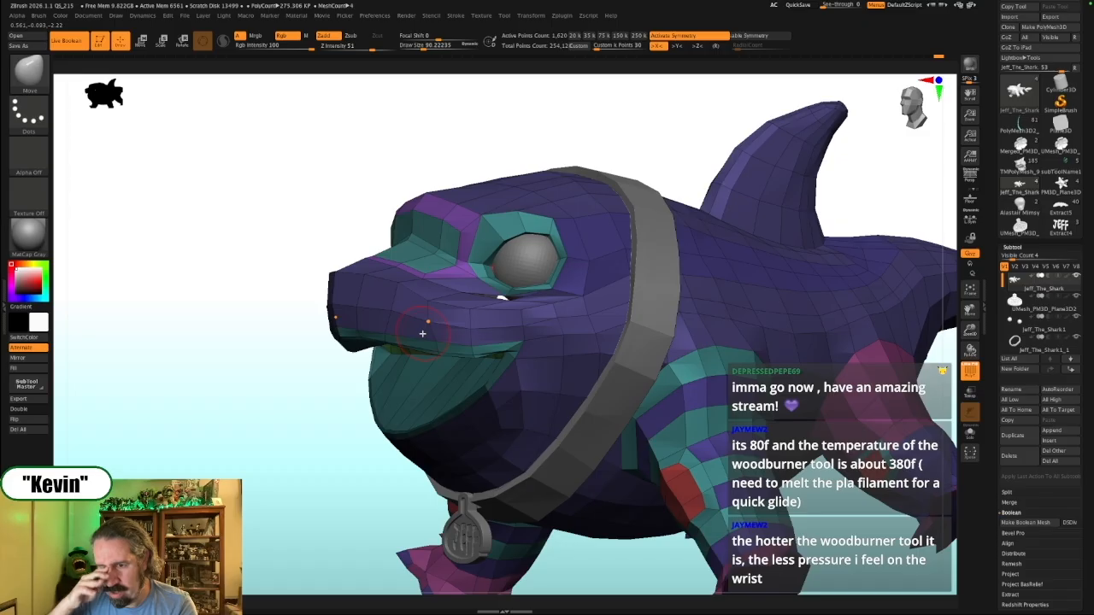
pyautogui.moveTo(196, 391); pyautogui.dragTo(195, 437)
pyautogui.moveTo(276, 415); pyautogui.dragTo(330, 305)
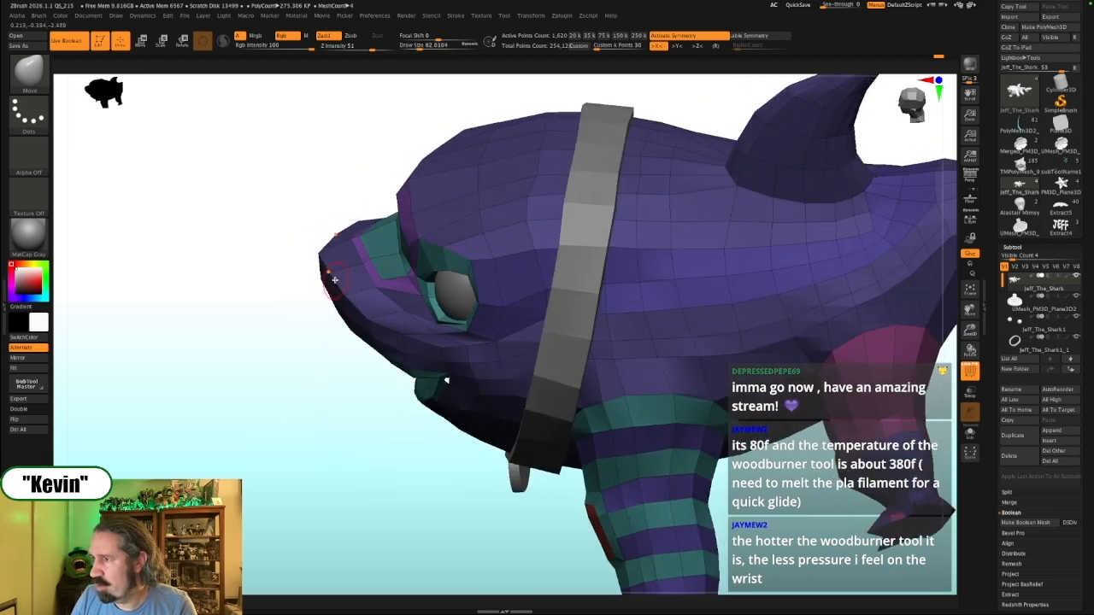
pyautogui.moveTo(293, 305); pyautogui.dragTo(276, 237)
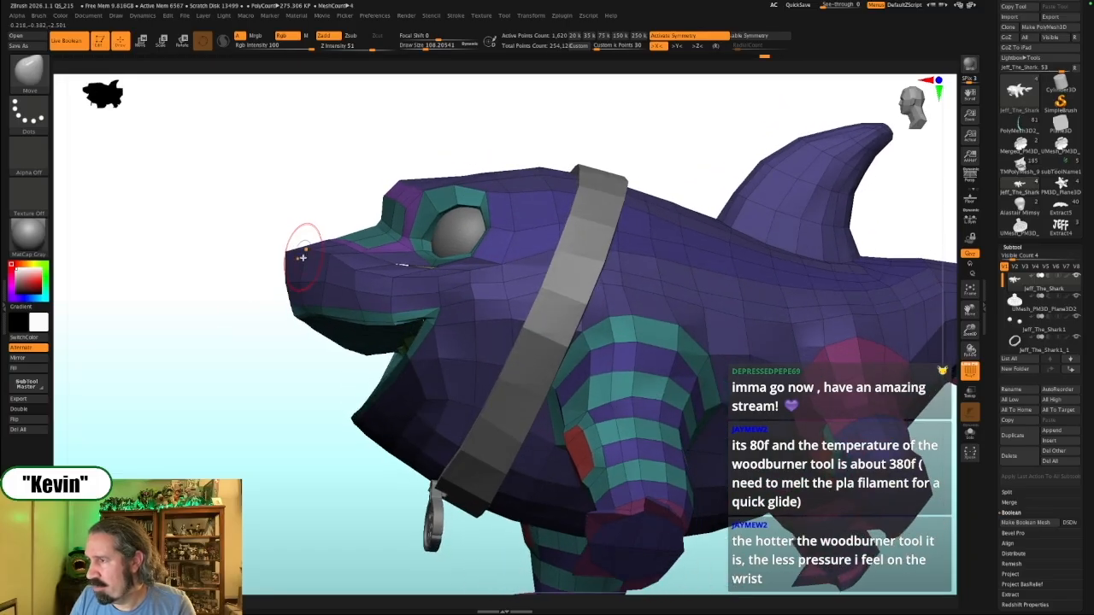
pyautogui.moveTo(269, 320)
pyautogui.mouseDown()
pyautogui.moveTo(261, 327)
pyautogui.moveTo(284, 335)
pyautogui.mouseUp()
# Enlarge the small three-view shark sheet below the main reference image in Spotlight, check it against the model and hide the references
pyautogui.hotkey('shift', 'z')
pyautogui.hotkey('shift', 'z')
pyautogui.hotkey('shift', 'z')
pyautogui.press('z')
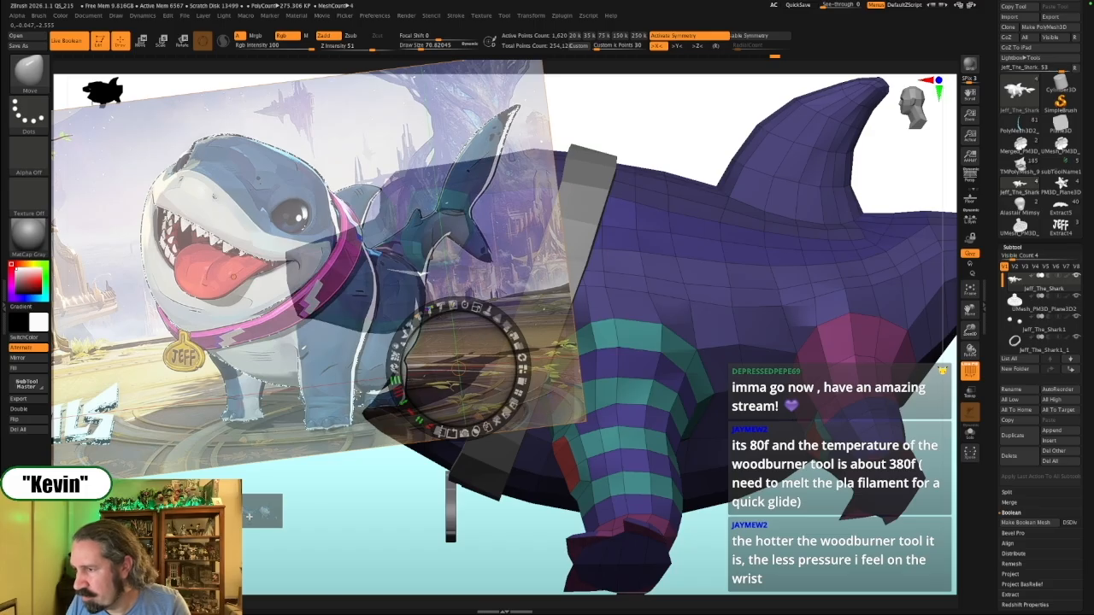
pyautogui.click(234, 515)
pyautogui.moveTo(253, 454); pyautogui.dragTo(405, 530)
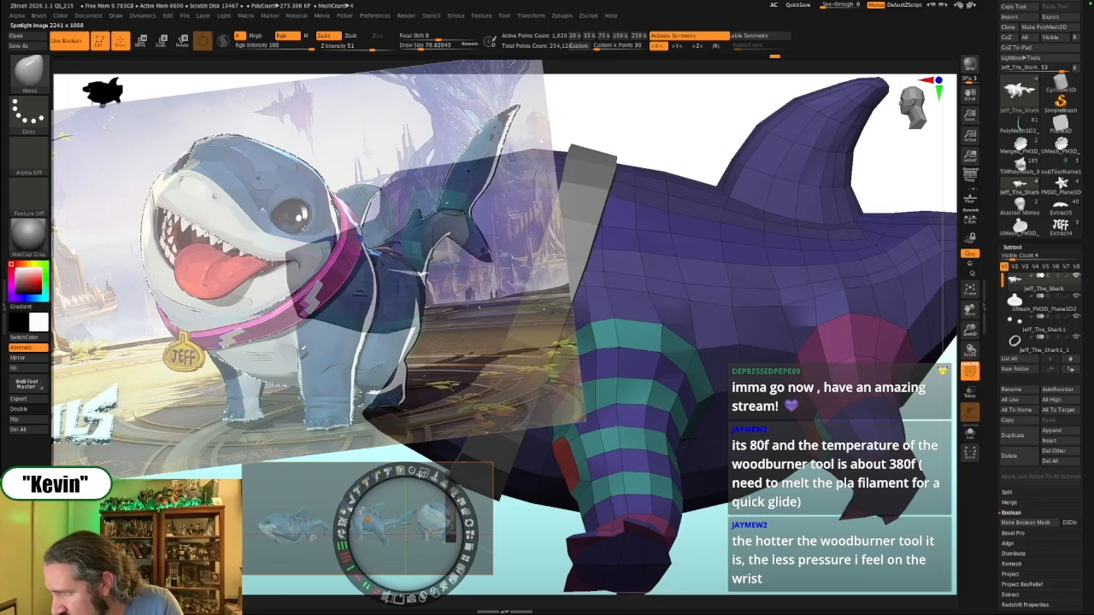
pyautogui.hotkey('shift', 'z')
pyautogui.moveTo(295, 404); pyautogui.dragTo(260, 390)
pyautogui.hotkey('shift', 'z')
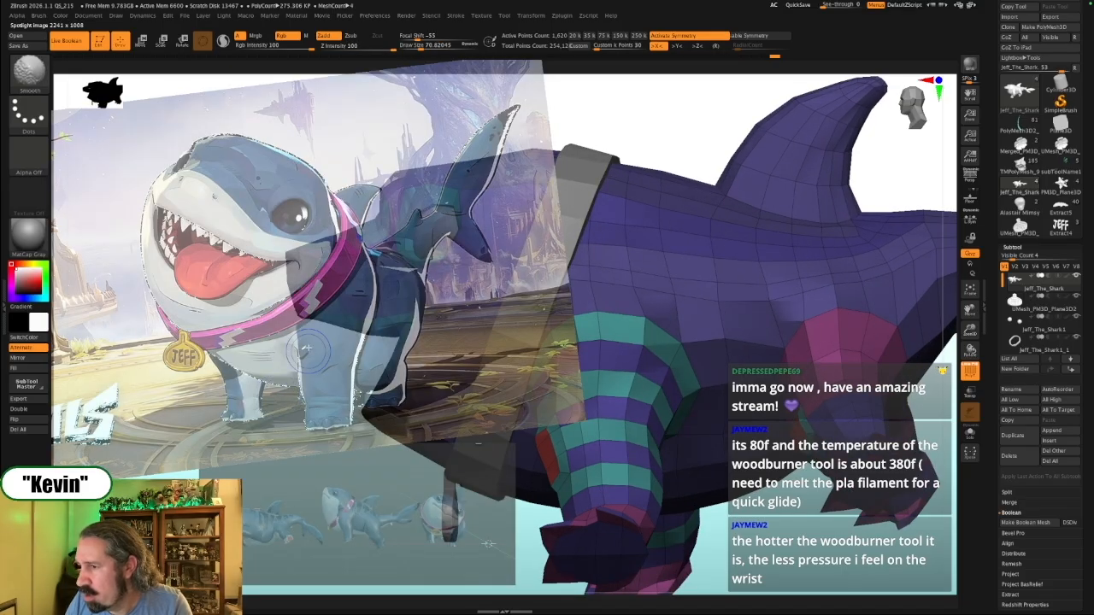
pyautogui.hotkey('shift', 'z')
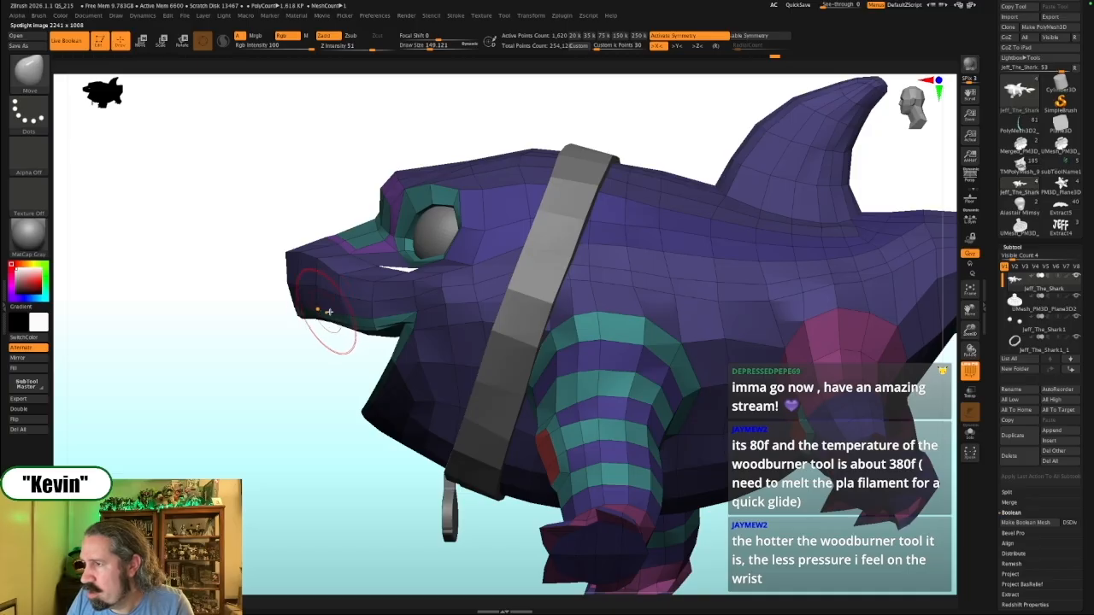
# Reshape the snout's tip and underside in side view with Move brush sizes of about 149 and 101
pyautogui.moveTo(354, 320); pyautogui.dragTo(344, 302)
pyautogui.press('s')
pyautogui.moveTo(288, 259); pyautogui.dragTo(297, 280)
pyautogui.press('s')
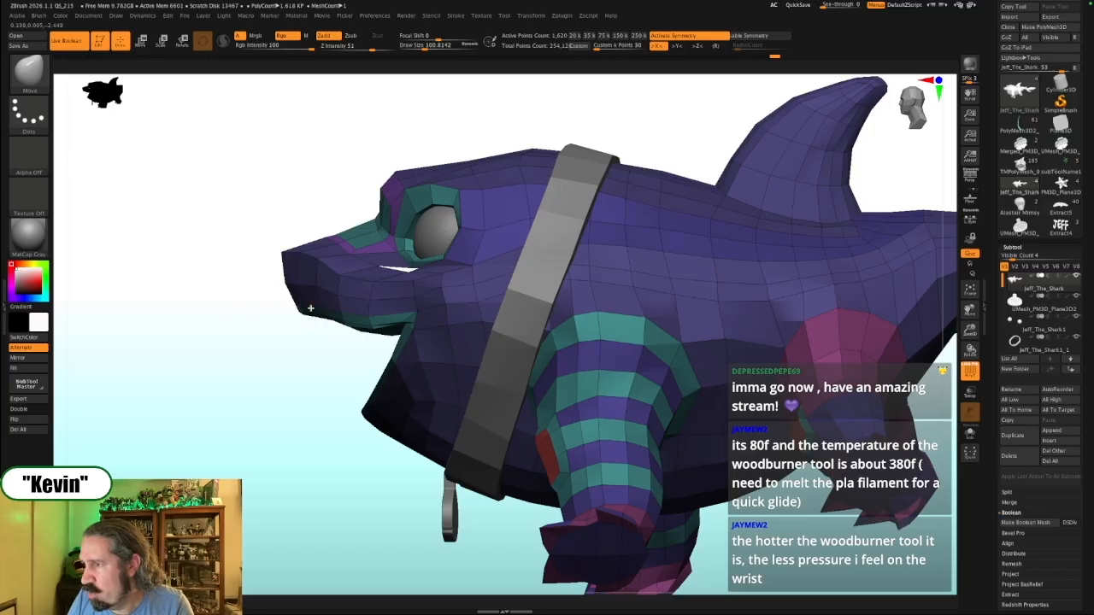
# Set the Move brush's draw size to about 80 and widen the upper lip's curve from below
pyautogui.press('s')
pyautogui.moveTo(374, 320)
pyautogui.mouseDown()
pyautogui.moveTo(362, 319)
pyautogui.moveTo(434, 286)
pyautogui.moveTo(372, 261)
pyautogui.mouseUp()
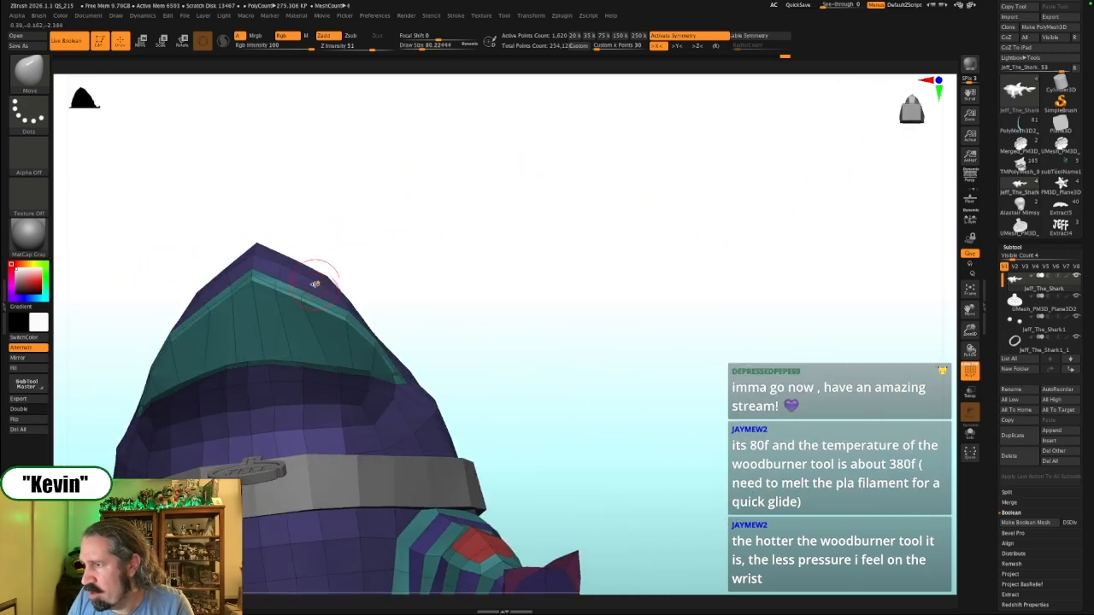
pyautogui.moveTo(299, 296)
pyautogui.mouseDown()
pyautogui.moveTo(452, 291)
pyautogui.moveTo(385, 320)
pyautogui.mouseUp()
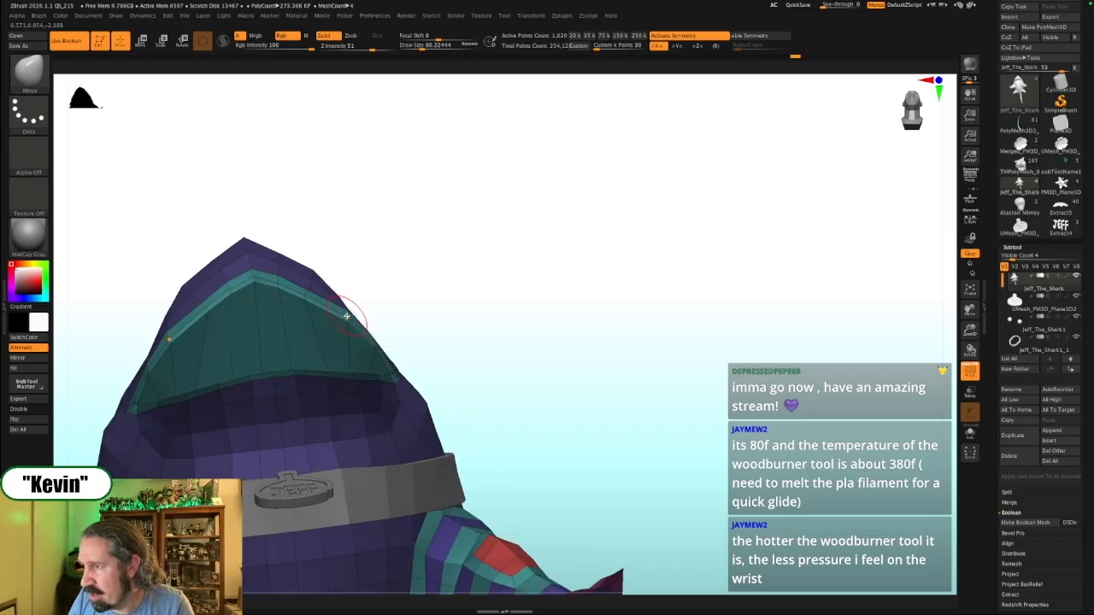
pyautogui.moveTo(428, 300); pyautogui.dragTo(391, 348)
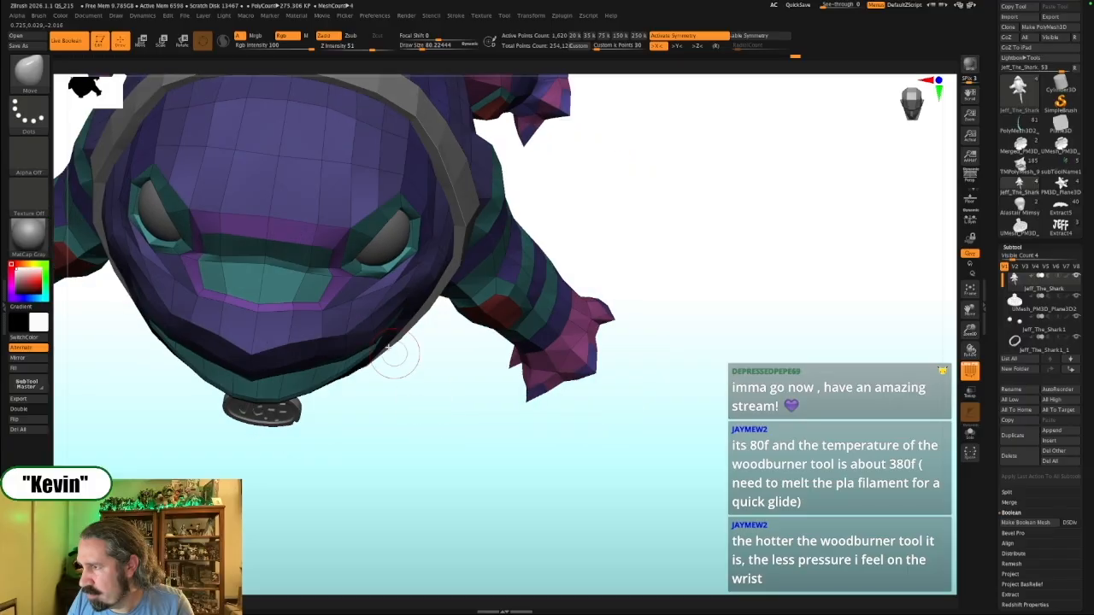
# Reshape the brow ridge between the eyes with Move brush sizes of about 104, 74 and 38
pyautogui.moveTo(419, 399); pyautogui.dragTo(427, 272)
pyautogui.moveTo(543, 210); pyautogui.dragTo(531, 195)
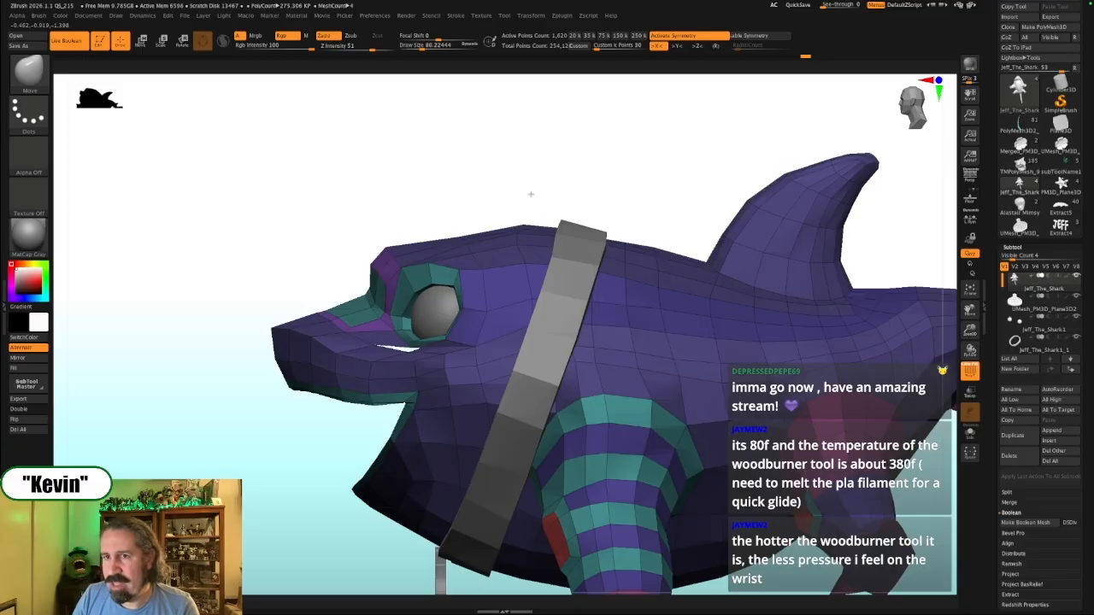
pyautogui.moveTo(464, 180)
pyautogui.mouseDown()
pyautogui.moveTo(454, 166)
pyautogui.moveTo(410, 174)
pyautogui.moveTo(453, 174)
pyautogui.mouseUp()
pyautogui.keyDown('alt'); pyautogui.moveTo(621, 297); pyautogui.dragTo(703, 220); pyautogui.keyUp('alt')
pyautogui.moveTo(664, 183); pyautogui.dragTo(648, 190)
pyautogui.moveTo(382, 143); pyautogui.dragTo(367, 229)
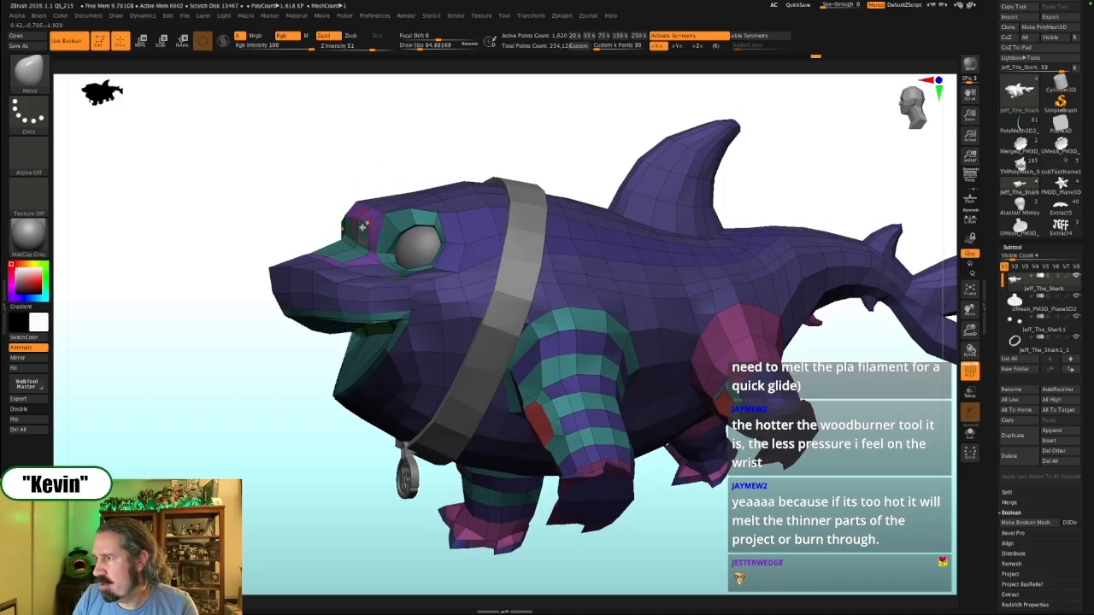
pyautogui.moveTo(414, 155); pyautogui.dragTo(344, 221)
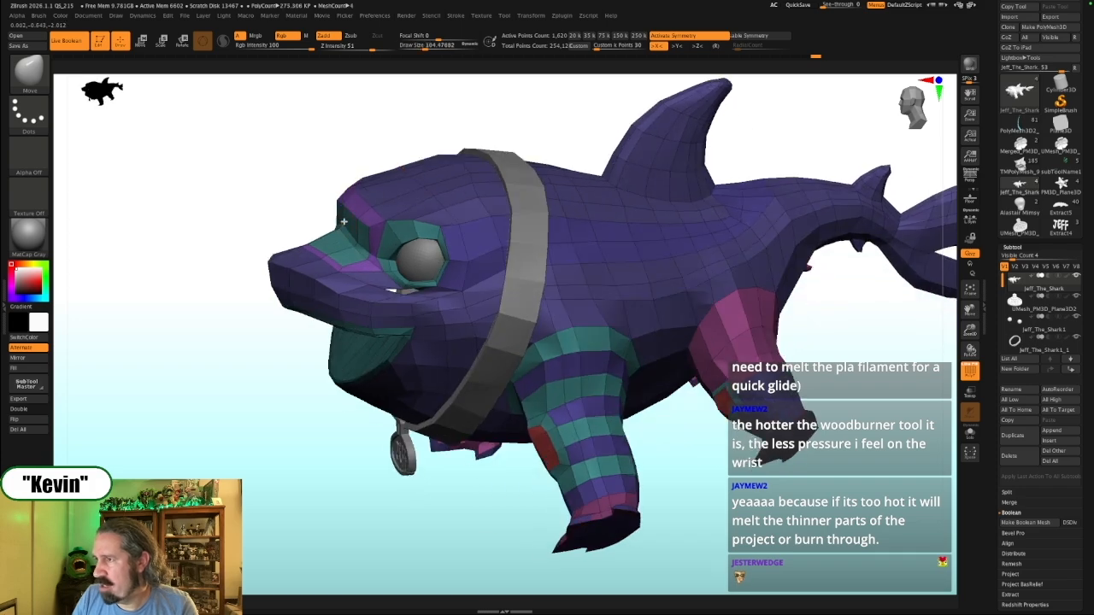
pyautogui.press('s')
pyautogui.click(340, 215)
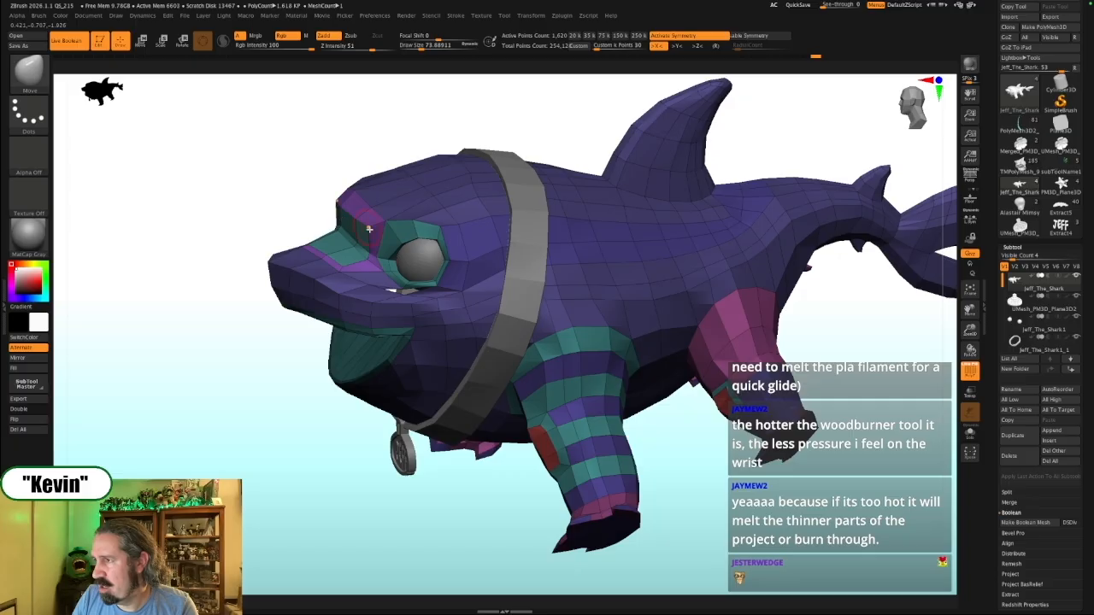
pyautogui.press('s')
pyautogui.click(379, 257)
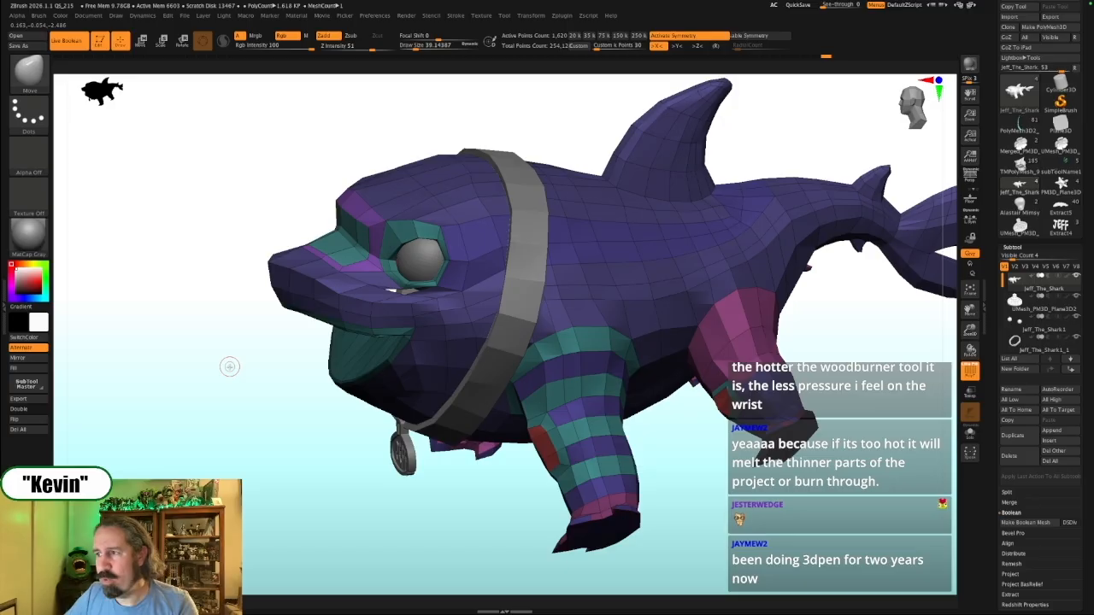
# Set the Move brush's draw size to about 87 and reshape the front of the upper lip from below
pyautogui.moveTo(264, 403)
pyautogui.mouseDown()
pyautogui.moveTo(262, 378)
pyautogui.moveTo(295, 338)
pyautogui.moveTo(264, 391)
pyautogui.moveTo(317, 312)
pyautogui.mouseUp()
pyautogui.press('s')
pyautogui.click(291, 345)
pyautogui.hotkey('shift', 's')
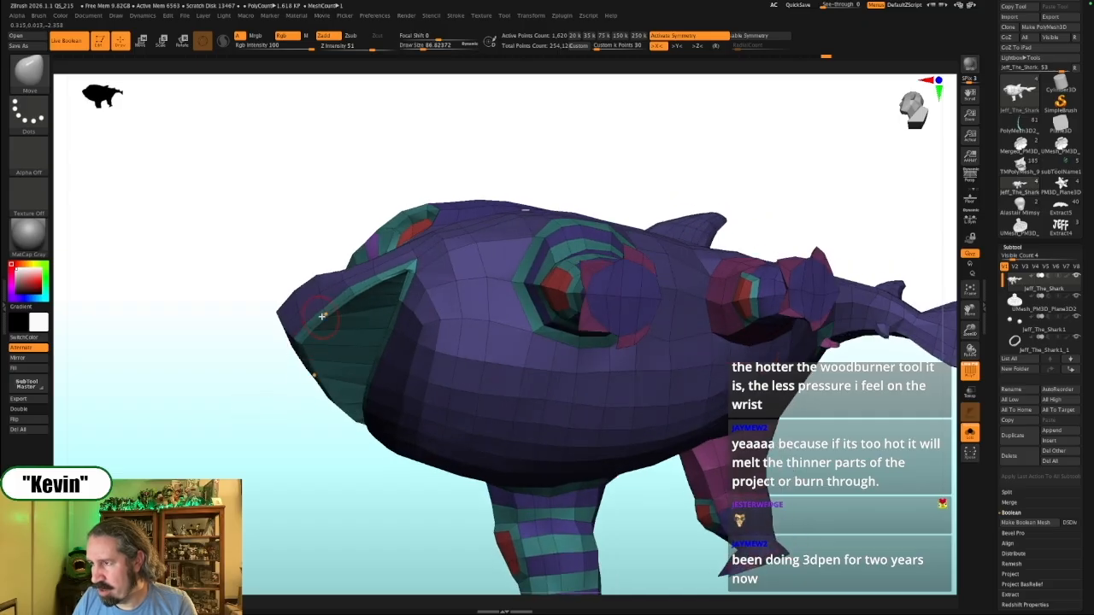
pyautogui.moveTo(240, 424); pyautogui.dragTo(329, 314)
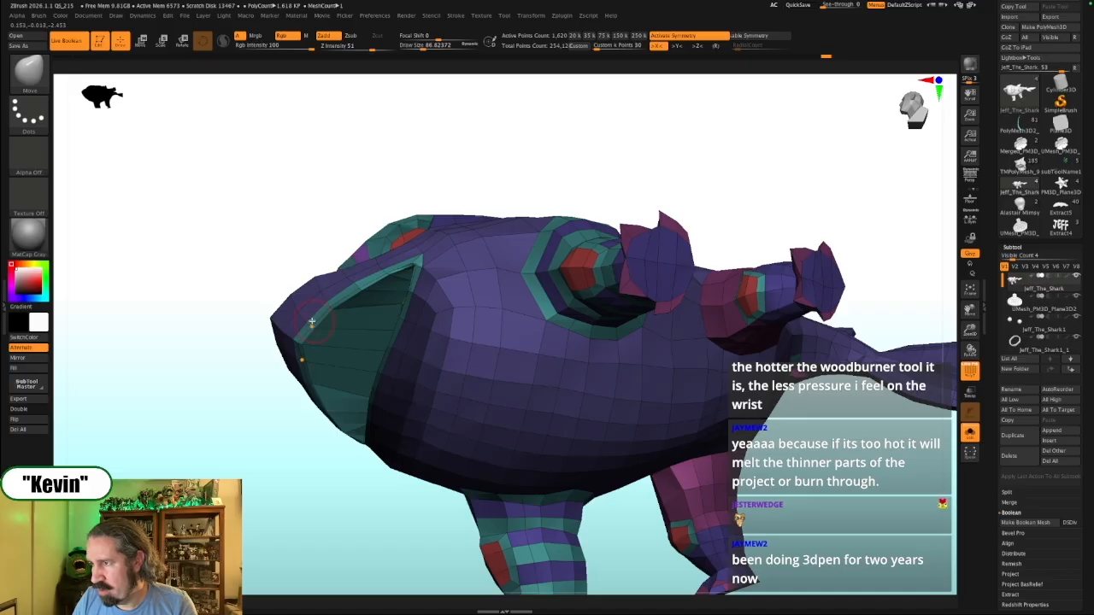
# Refine the ridge above the shark's upper lip in side view, reducing the Move brush's draw size to about 35
pyautogui.press('s')
pyautogui.click(359, 287)
pyautogui.press('s')
pyautogui.click(343, 280)
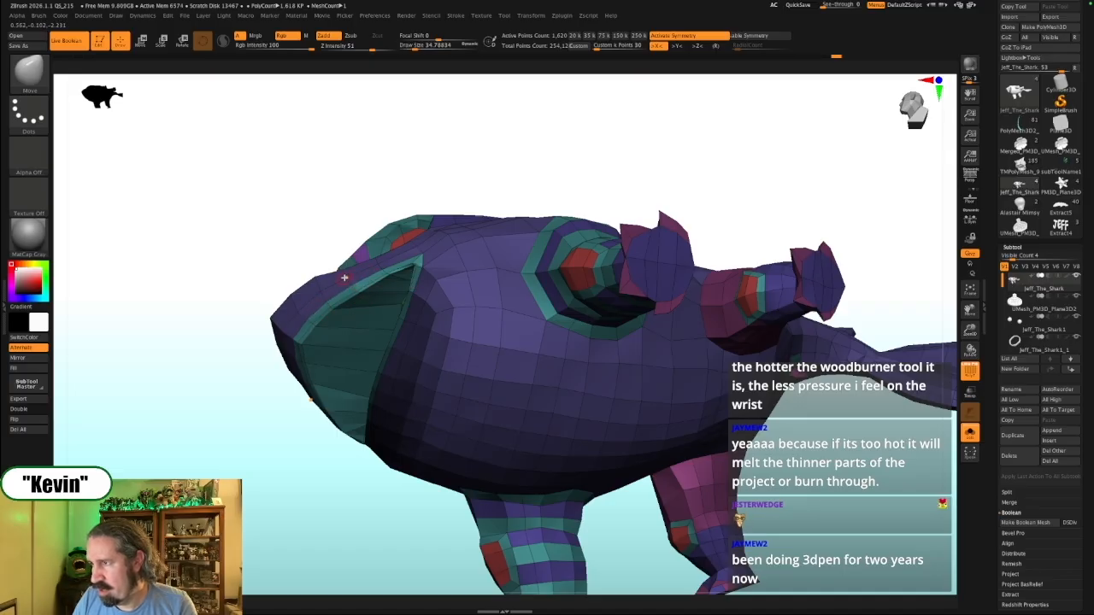
pyautogui.press('s')
pyautogui.click(350, 279)
pyautogui.moveTo(219, 376); pyautogui.dragTo(240, 409)
pyautogui.press('s')
pyautogui.click(330, 270)
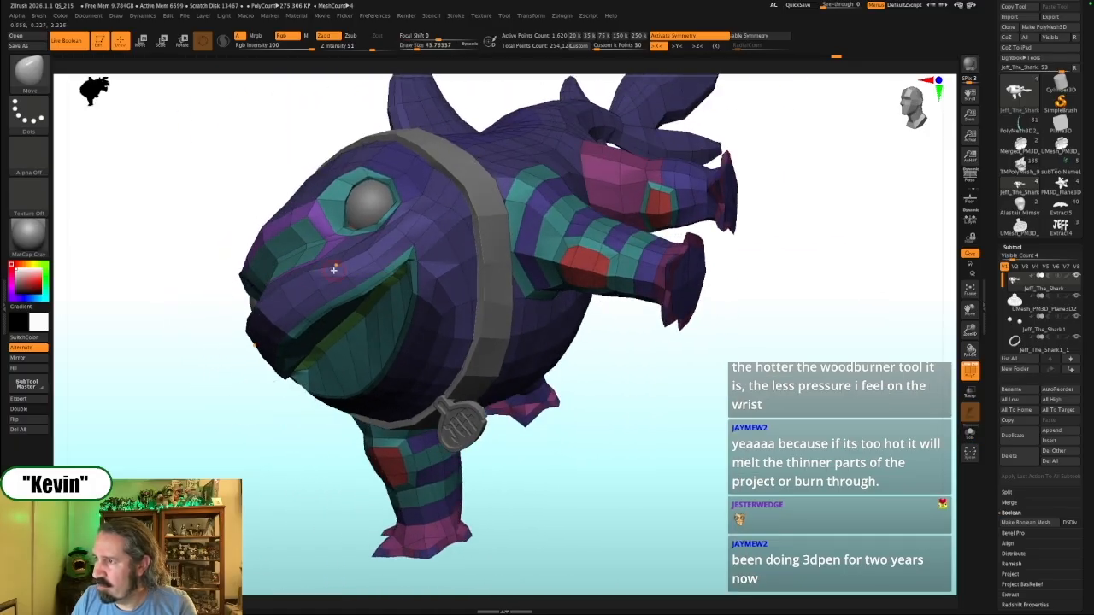
# Reshape the front of the upper lip from below with Move brush sizes of about 71 and 87
pyautogui.hotkey('alt', 's')
pyautogui.moveTo(273, 412); pyautogui.dragTo(282, 385)
pyautogui.press('s')
pyautogui.click(346, 291)
pyautogui.hotkey('alt', 's')
pyautogui.moveTo(324, 383); pyautogui.dragTo(464, 193)
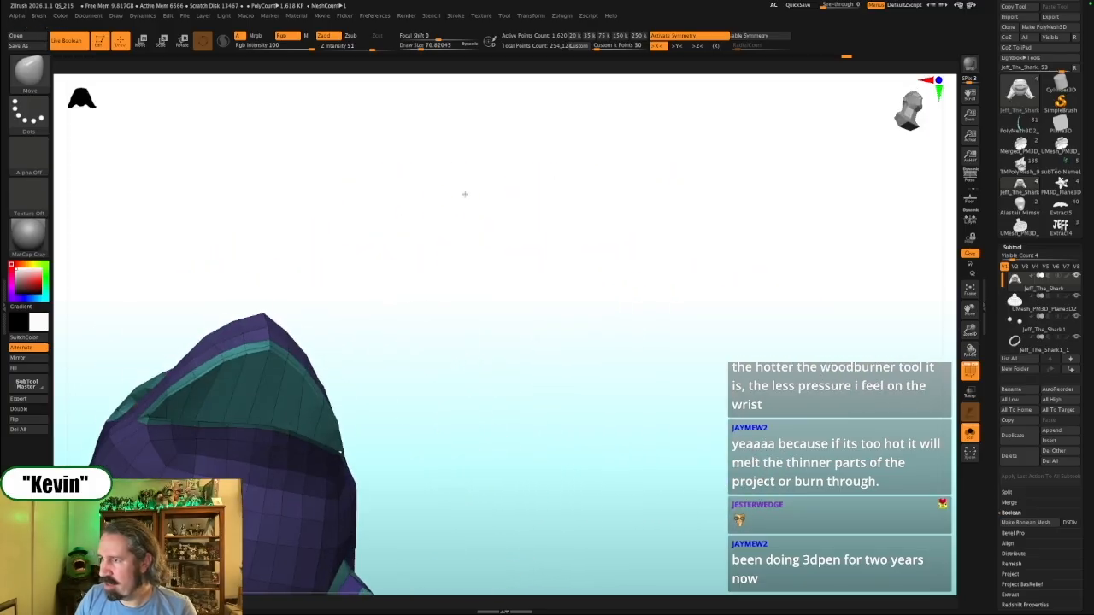
pyautogui.press('s')
pyautogui.moveTo(279, 347); pyautogui.dragTo(283, 348)
pyautogui.moveTo(347, 335); pyautogui.dragTo(354, 359)
pyautogui.moveTo(347, 401); pyautogui.dragTo(371, 362)
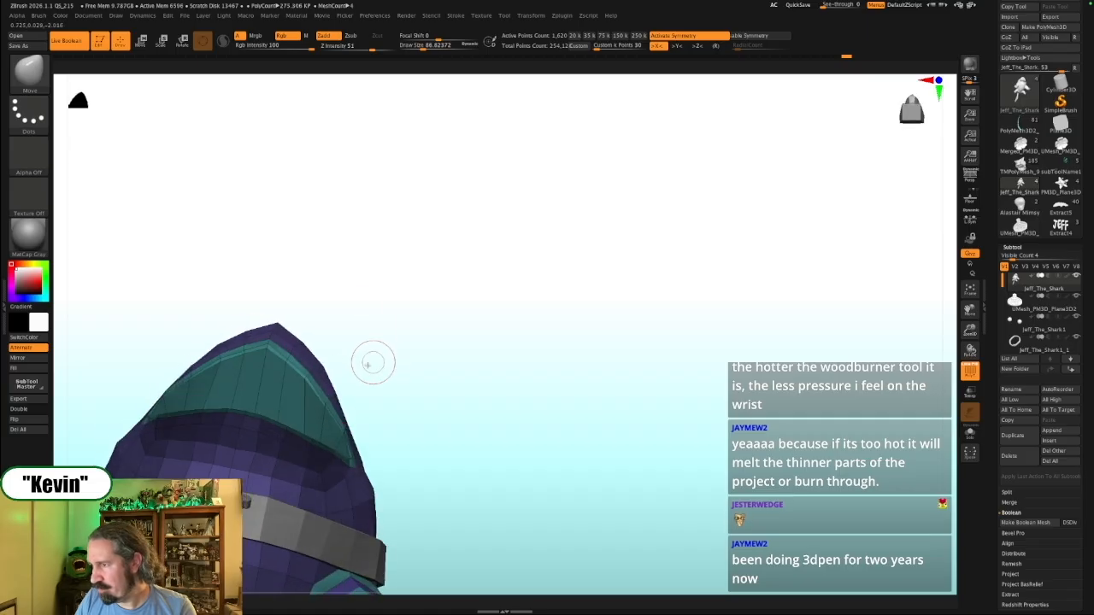
# Set the Move brush's draw size to about 77 and adjust the side of the upper lip from below
pyautogui.press('s')
pyautogui.moveTo(310, 378); pyautogui.dragTo(310, 375)
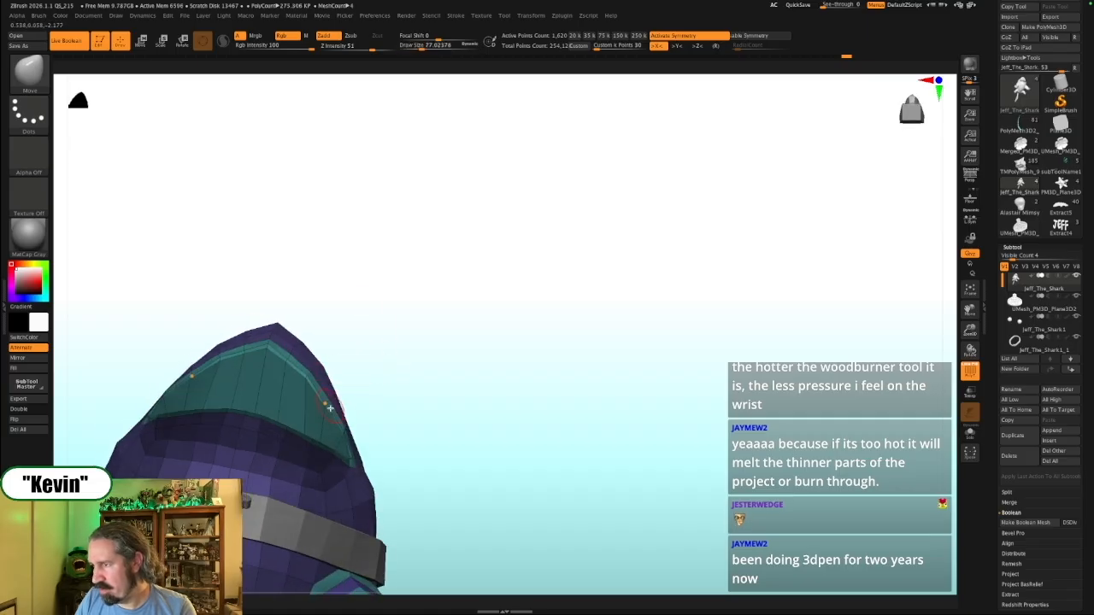
pyautogui.moveTo(341, 431)
pyautogui.mouseDown()
pyautogui.moveTo(532, 333)
pyautogui.moveTo(457, 397)
pyautogui.moveTo(437, 398)
pyautogui.mouseUp()
pyautogui.hotkey('alt', 's')
pyautogui.keyDown('ctrl'); pyautogui.click(491, 357); pyautogui.keyUp('ctrl')
pyautogui.keyDown('ctrl'); pyautogui.click(534, 343); pyautogui.keyUp('ctrl')
pyautogui.keyDown('ctrl'); pyautogui.click(531, 344); pyautogui.keyUp('ctrl')
pyautogui.moveTo(506, 357)
pyautogui.mouseDown()
pyautogui.moveTo(514, 335)
pyautogui.moveTo(528, 357)
pyautogui.mouseUp()
# Reshape the side of the lower lip and the mouth corner with Move brush sizes of about 83 and 108
pyautogui.press('s')
pyautogui.click(352, 408)
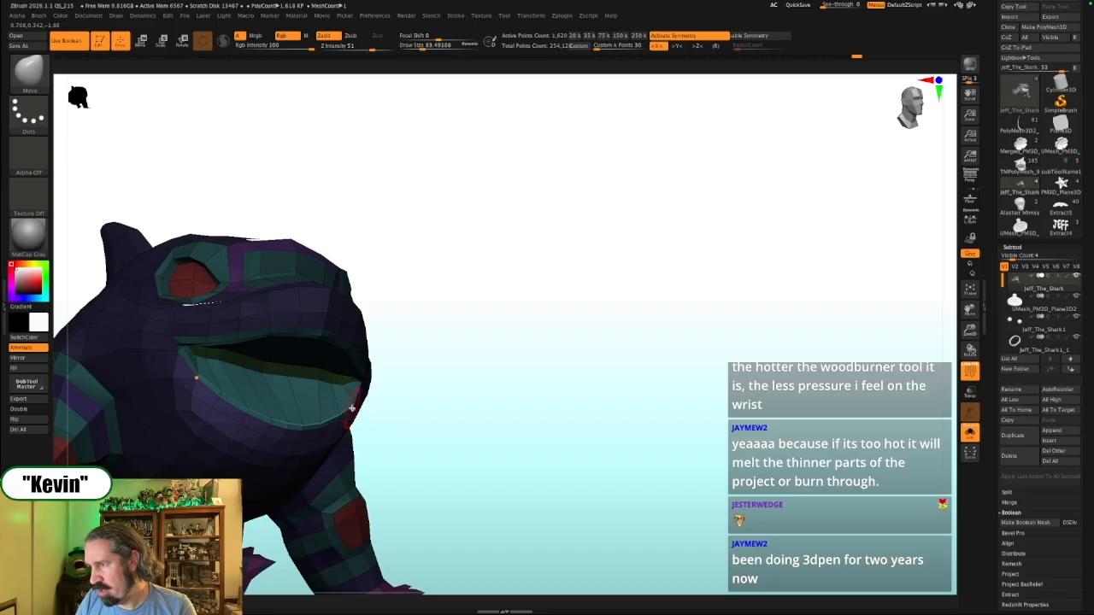
pyautogui.hotkey('alt', 's')
pyautogui.moveTo(464, 381); pyautogui.dragTo(373, 381)
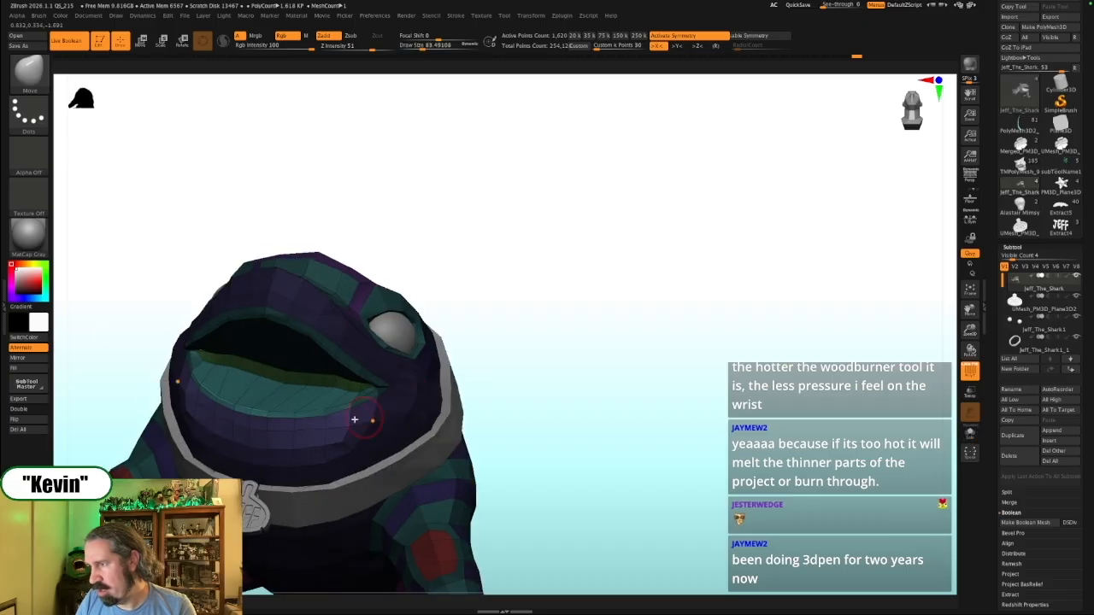
pyautogui.moveTo(546, 333)
pyautogui.mouseDown()
pyautogui.moveTo(536, 306)
pyautogui.moveTo(546, 328)
pyautogui.mouseUp()
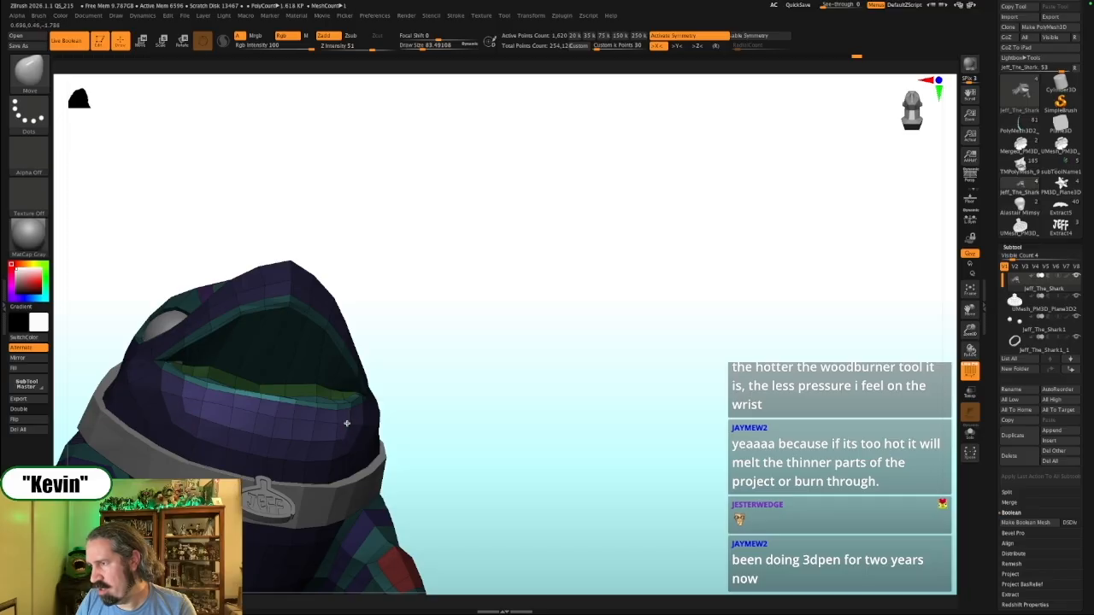
pyautogui.moveTo(461, 357)
pyautogui.mouseDown()
pyautogui.moveTo(469, 391)
pyautogui.moveTo(442, 365)
pyautogui.moveTo(630, 190)
pyautogui.moveTo(605, 193)
pyautogui.moveTo(669, 240)
pyautogui.moveTo(672, 276)
pyautogui.moveTo(691, 234)
pyautogui.moveTo(686, 313)
pyautogui.moveTo(652, 313)
pyautogui.moveTo(688, 188)
pyautogui.moveTo(434, 291)
pyautogui.mouseUp()
pyautogui.moveTo(631, 247); pyautogui.dragTo(432, 299)
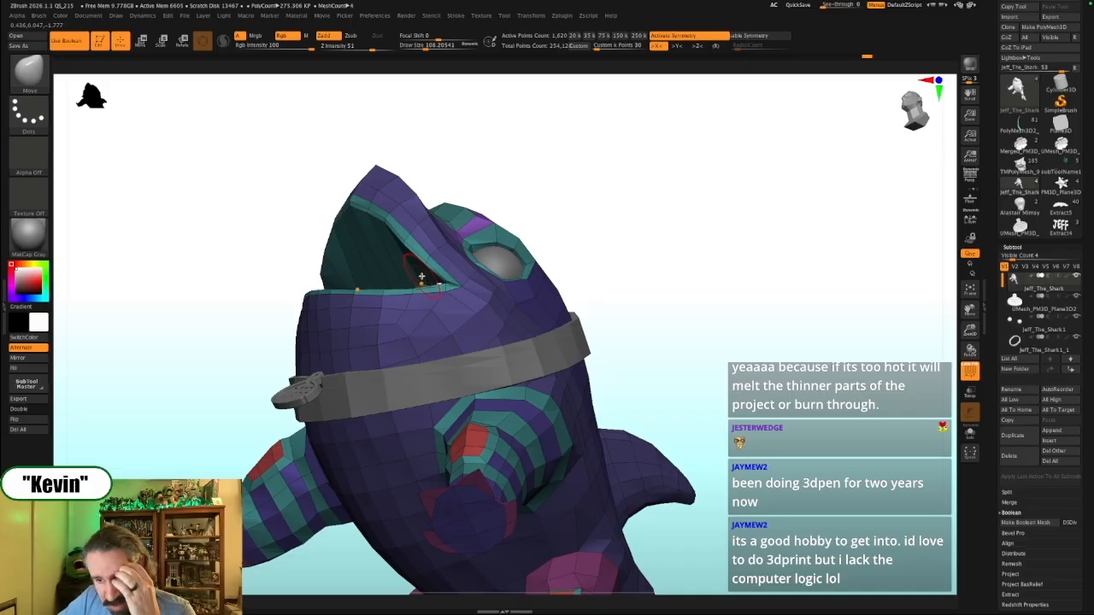
pyautogui.moveTo(718, 323)
pyautogui.mouseDown()
pyautogui.moveTo(737, 328)
pyautogui.moveTo(713, 334)
pyautogui.mouseUp()
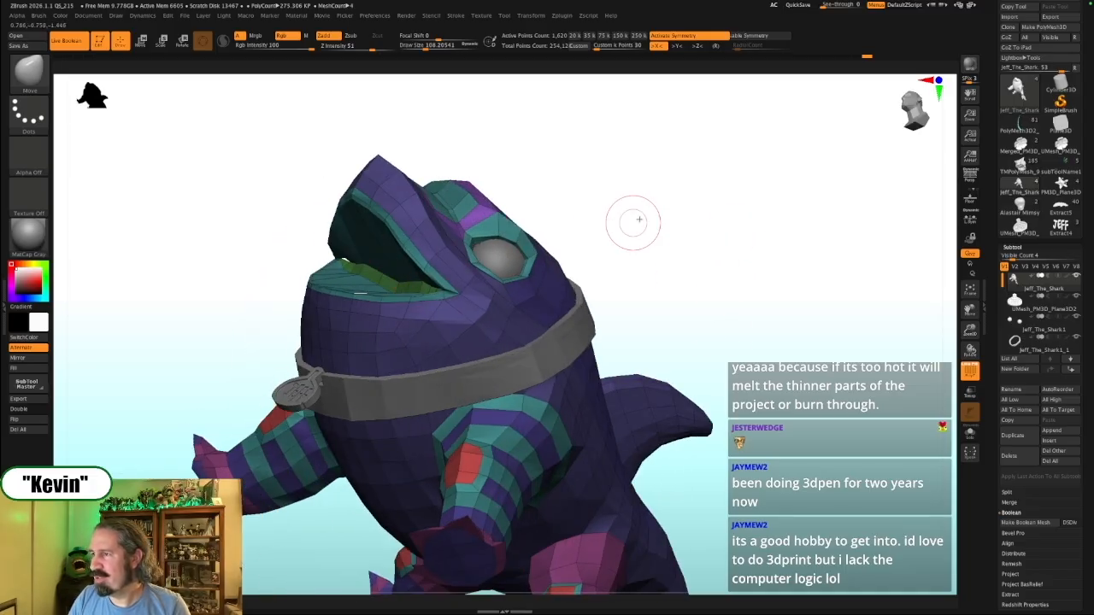
pyautogui.moveTo(635, 222); pyautogui.dragTo(528, 217)
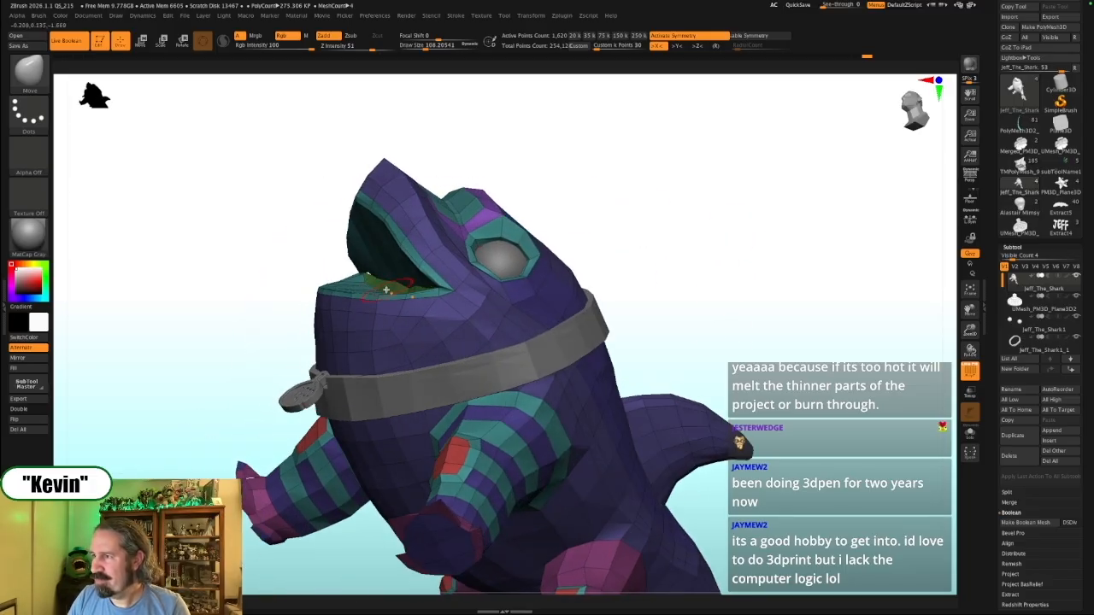
# Adjust the inner strip of polygons behind the lower lip with Move brush sizes of about 33 and 51
pyautogui.moveTo(617, 179); pyautogui.dragTo(658, 231)
pyautogui.moveTo(599, 269)
pyautogui.mouseDown()
pyautogui.moveTo(625, 273)
pyautogui.moveTo(641, 293)
pyautogui.moveTo(635, 272)
pyautogui.mouseUp()
pyautogui.press('s')
pyautogui.press('s')
pyautogui.moveTo(659, 229)
pyautogui.mouseDown()
pyautogui.moveTo(594, 282)
pyautogui.moveTo(613, 268)
pyautogui.mouseUp()
pyautogui.press('s')
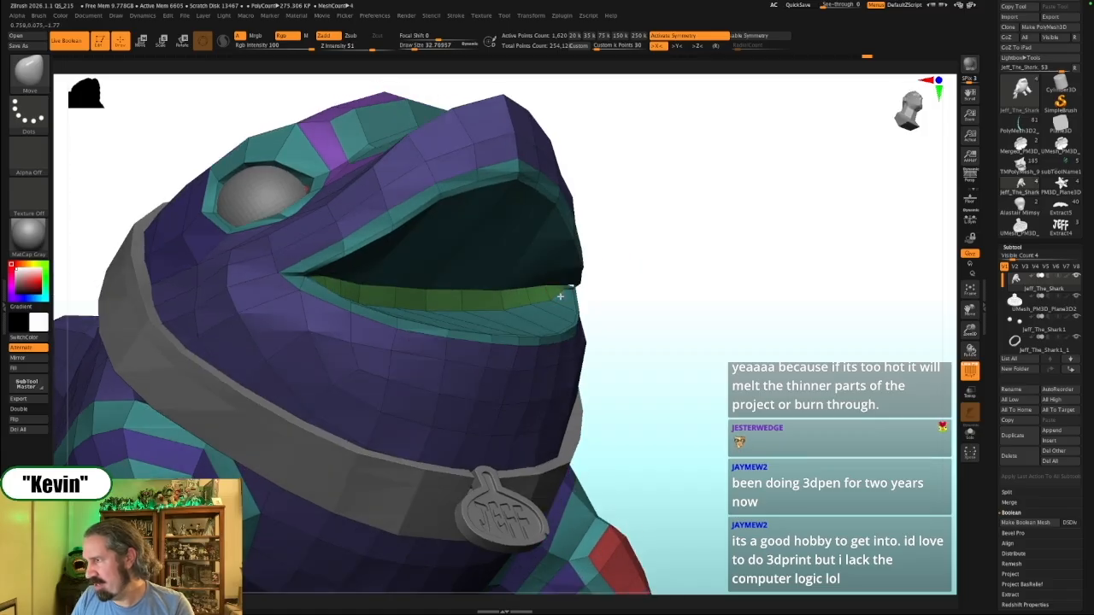
pyautogui.moveTo(640, 281)
pyautogui.mouseDown()
pyautogui.moveTo(627, 262)
pyautogui.moveTo(625, 273)
pyautogui.moveTo(595, 272)
pyautogui.mouseUp()
pyautogui.press('s')
pyautogui.moveTo(386, 304)
pyautogui.mouseDown()
pyautogui.moveTo(395, 305)
pyautogui.moveTo(373, 296)
pyautogui.mouseUp()
pyautogui.press('s')
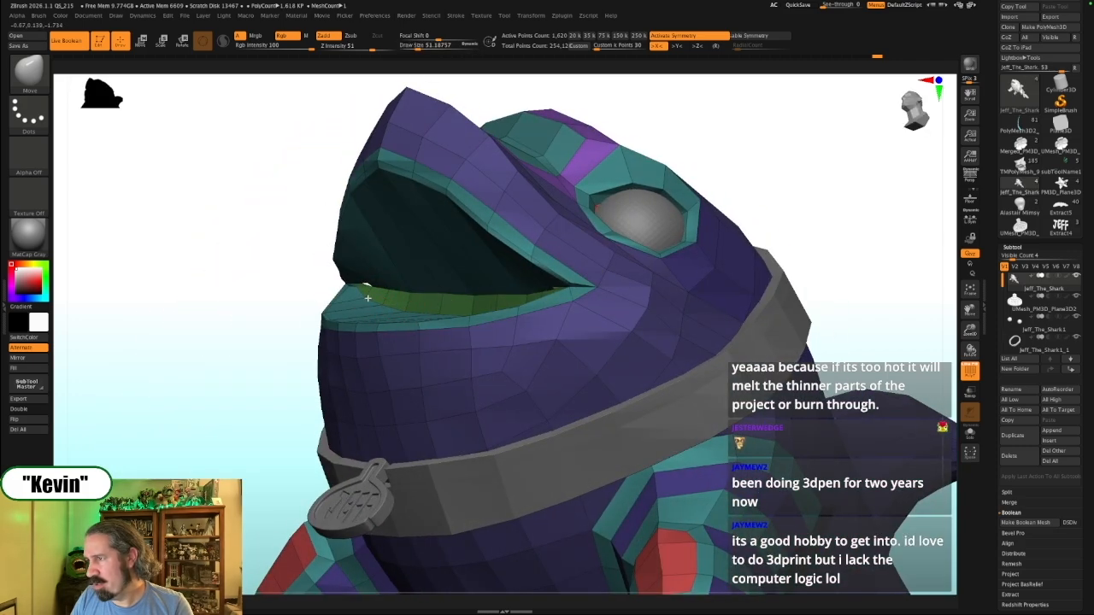
# Tidy the lip edges at the mouth corners with Move brush sizes of about 18 and 25
pyautogui.moveTo(273, 294); pyautogui.dragTo(750, 281)
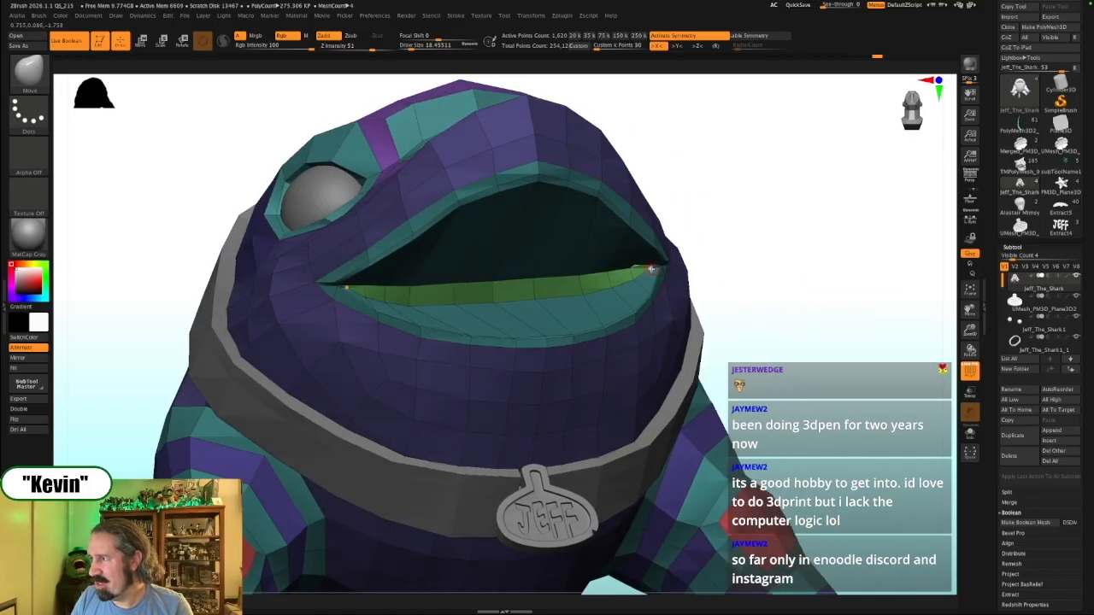
pyautogui.moveTo(752, 257); pyautogui.dragTo(710, 268)
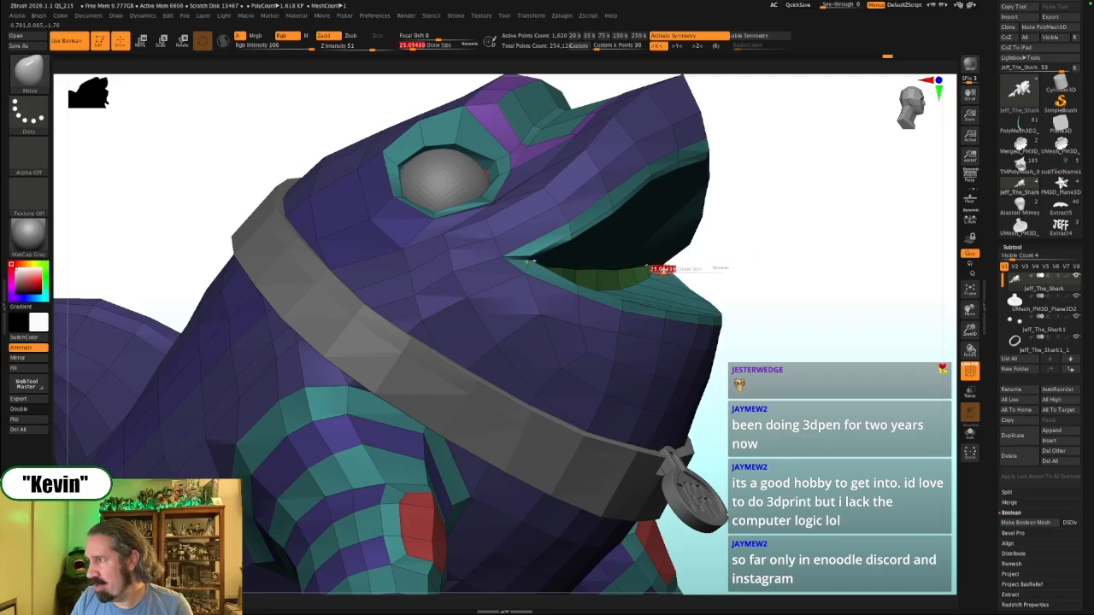
pyautogui.moveTo(700, 259); pyautogui.dragTo(655, 268)
pyautogui.moveTo(776, 247); pyautogui.dragTo(626, 334)
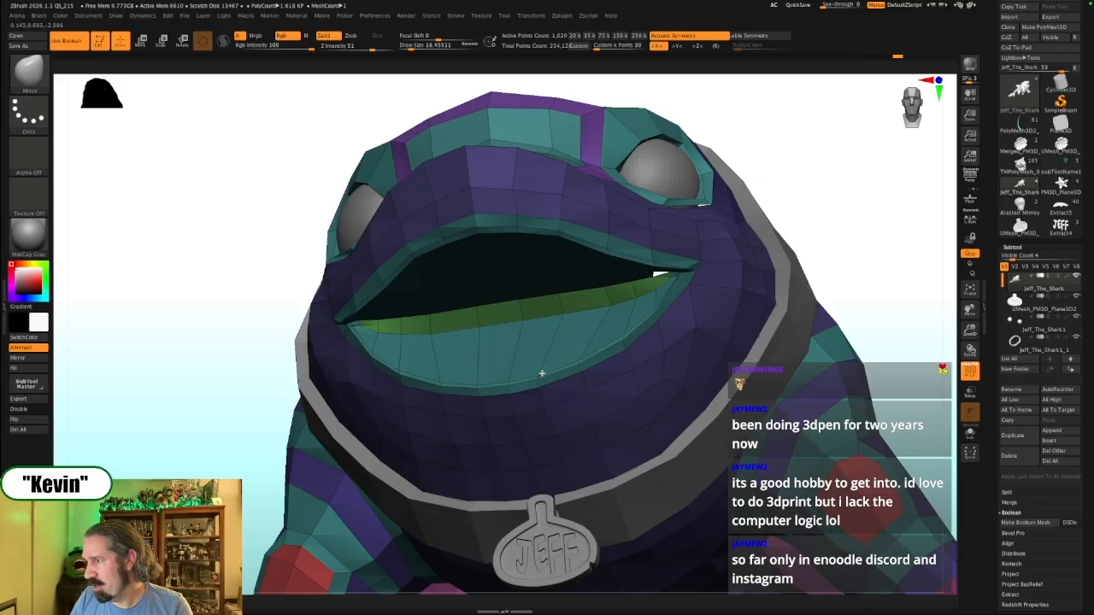
pyautogui.moveTo(852, 253); pyautogui.dragTo(846, 284)
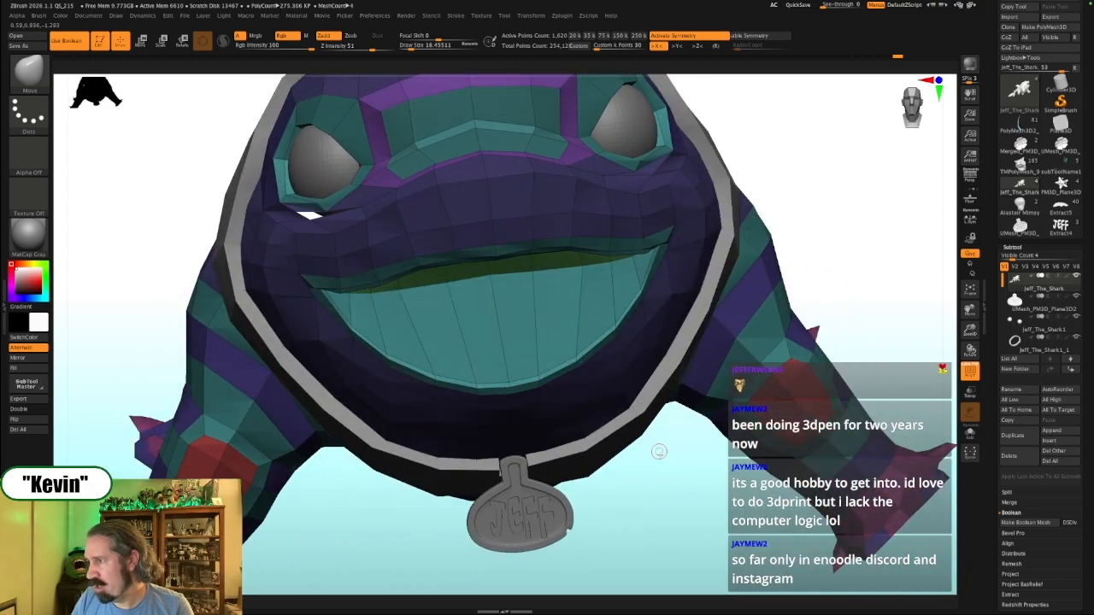
pyautogui.moveTo(657, 445); pyautogui.dragTo(686, 453)
pyautogui.moveTo(727, 362); pyautogui.dragTo(569, 337)
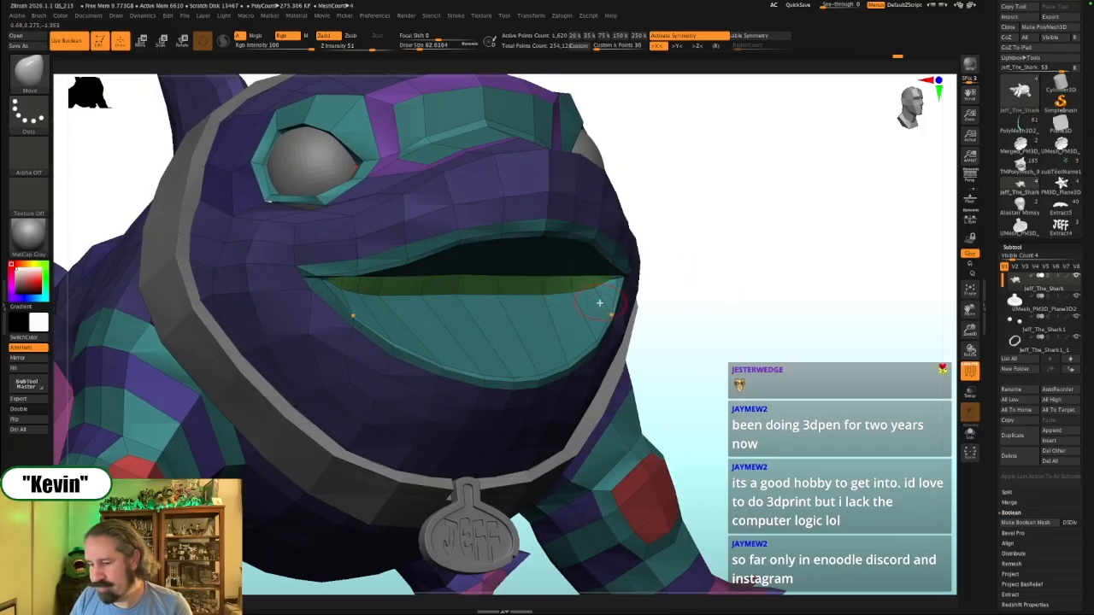
# Switch to the ZModeler brush and mark the lower mouth lining, its inner strip and the mouth's roof as one temporary polygroup
pyautogui.press('b')
pyautogui.press('z')
pyautogui.press('m')
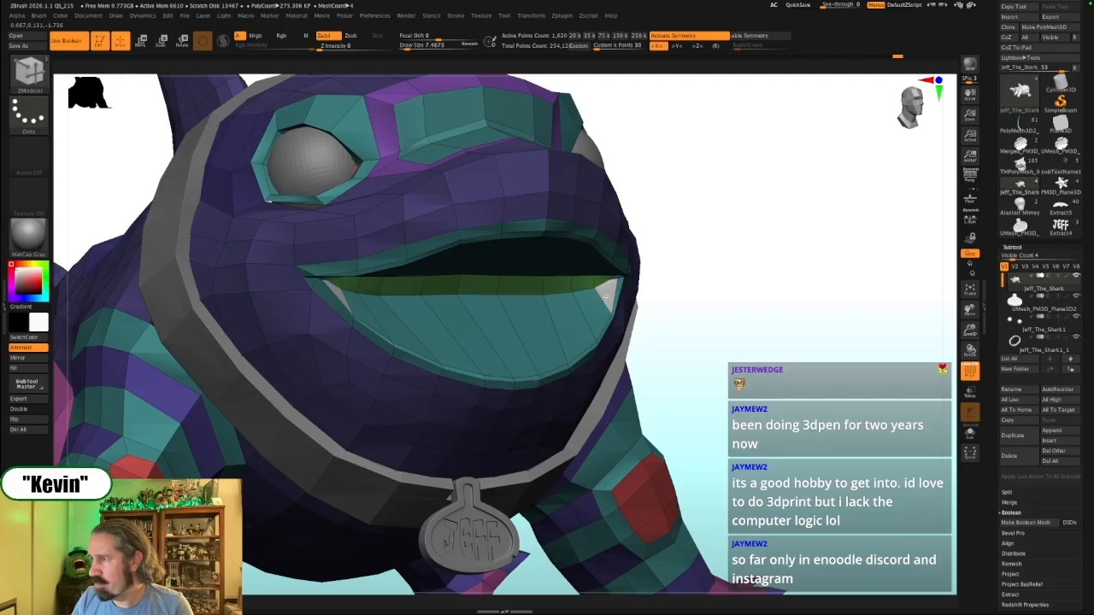
pyautogui.keyDown('alt'); pyautogui.moveTo(539, 340); pyautogui.dragTo(488, 334); pyautogui.keyUp('alt')
pyautogui.moveTo(762, 309)
pyautogui.mouseDown()
pyautogui.moveTo(752, 291)
pyautogui.moveTo(684, 272)
pyautogui.mouseUp()
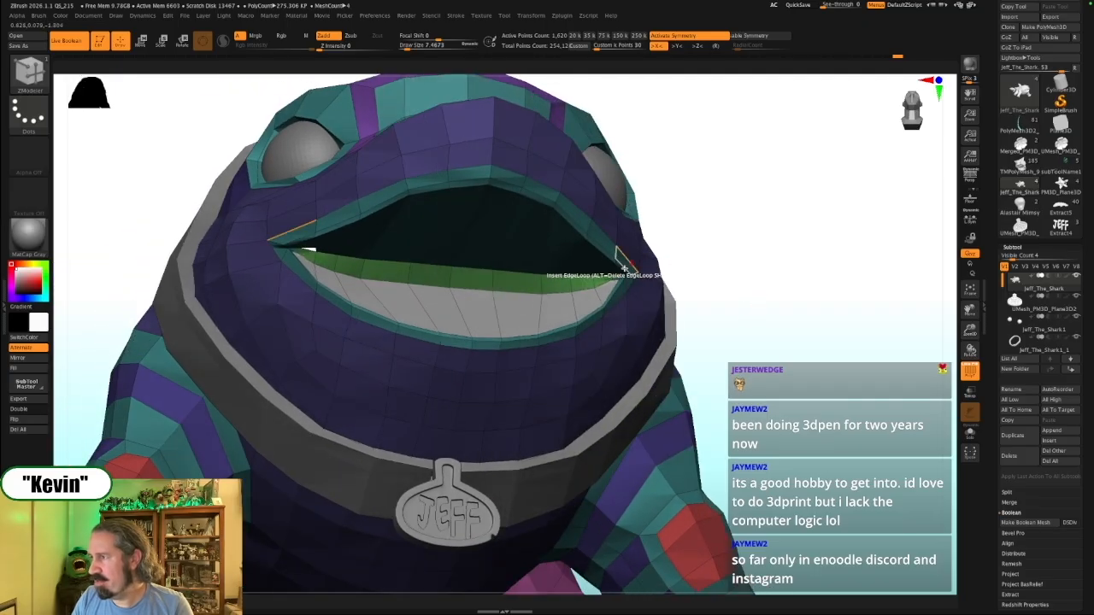
pyautogui.keyDown('alt'); pyautogui.moveTo(604, 281); pyautogui.dragTo(464, 282); pyautogui.keyUp('alt')
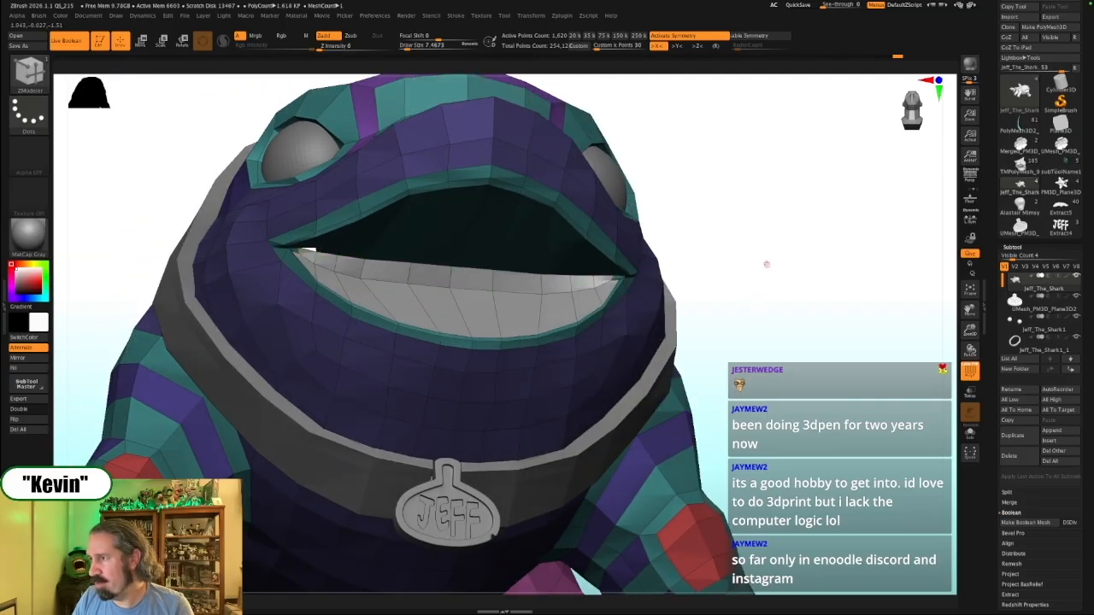
pyautogui.moveTo(765, 262); pyautogui.dragTo(750, 224)
pyautogui.keyDown('alt'); pyautogui.click(609, 260); pyautogui.keyUp('alt')
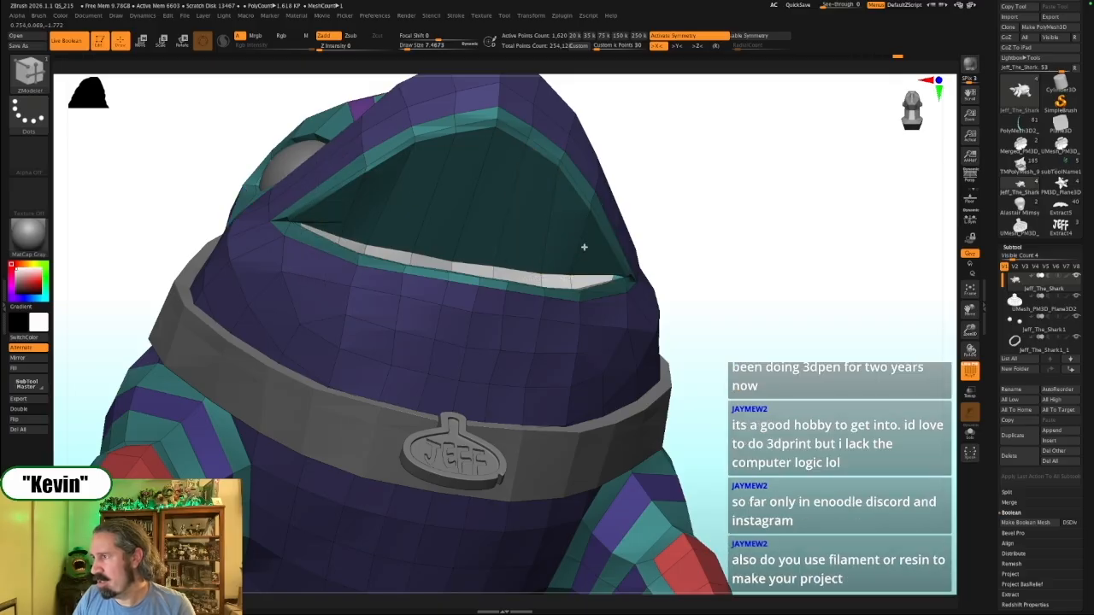
pyautogui.hotkey('ctrl', 'z')
pyautogui.keyDown('alt'); pyautogui.moveTo(602, 253); pyautogui.dragTo(510, 216); pyautogui.keyUp('alt')
pyautogui.moveTo(667, 226); pyautogui.dragTo(727, 305)
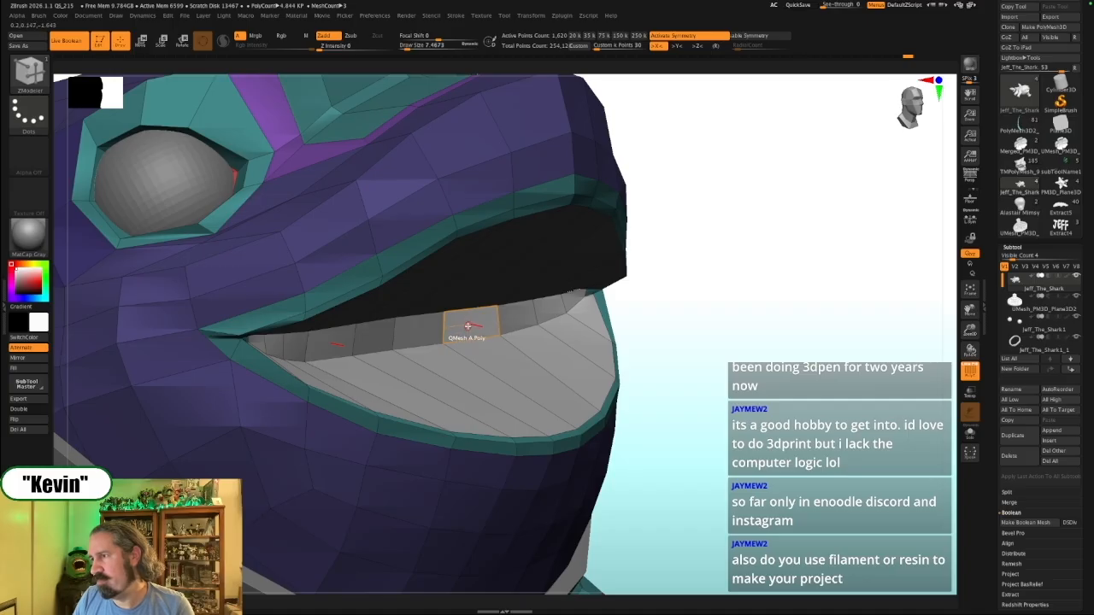
# Try to QMesh the marked mouth polygons and move them deeper into the head, then undo the attempt
pyautogui.moveTo(467, 325); pyautogui.dragTo(452, 324)
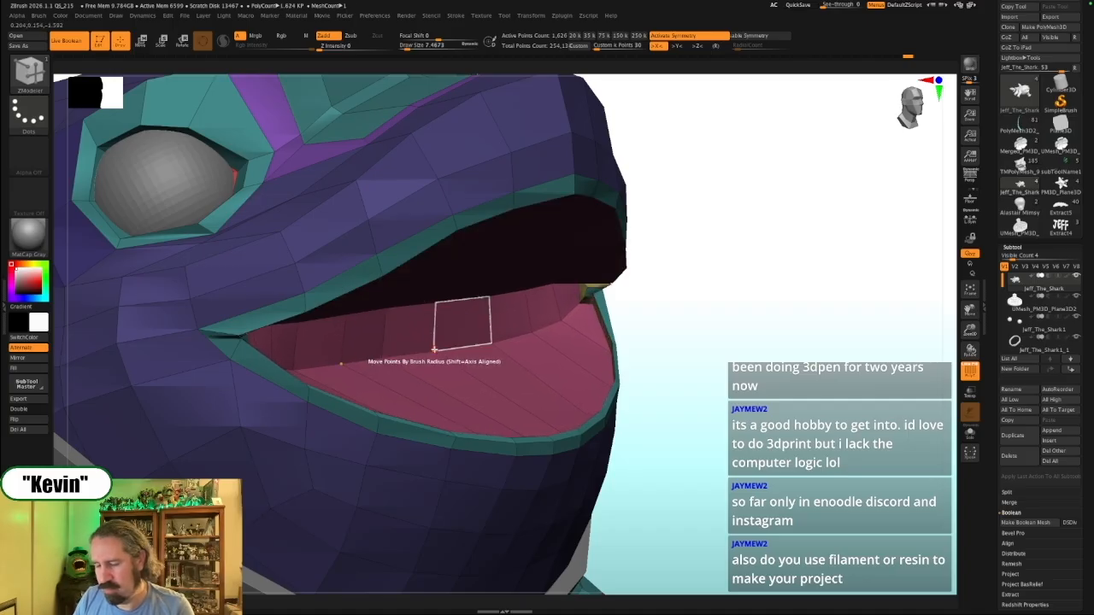
pyautogui.press('w')
pyautogui.keyDown('ctrl'); pyautogui.click(432, 352); pyautogui.keyUp('ctrl')
pyautogui.moveTo(676, 313); pyautogui.dragTo(675, 361)
pyautogui.keyDown('alt'); pyautogui.moveTo(506, 254); pyautogui.dragTo(498, 541); pyautogui.keyUp('alt')
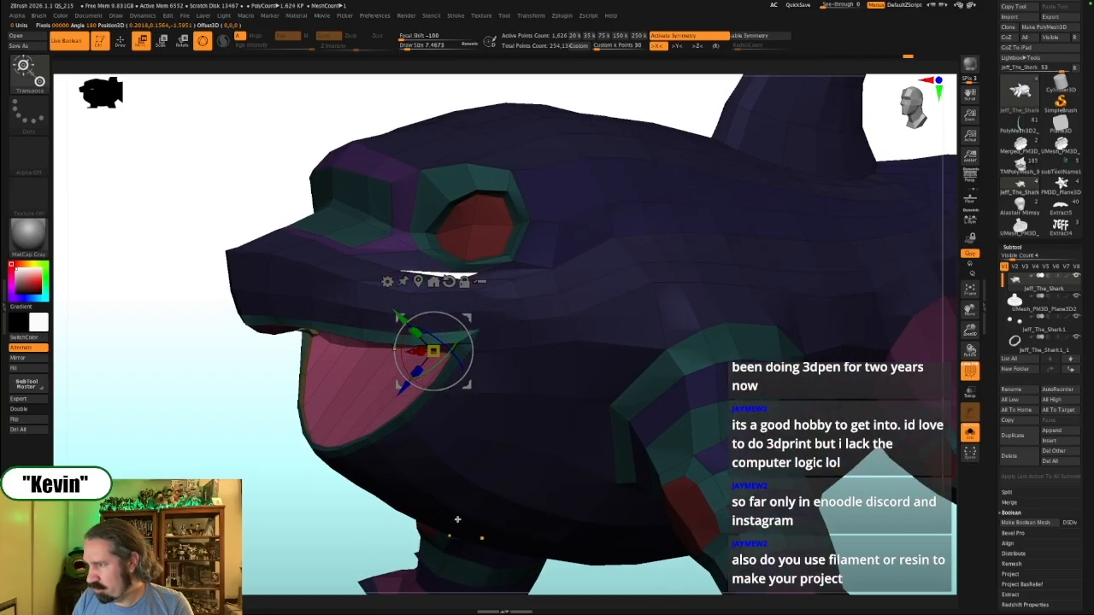
pyautogui.moveTo(436, 354); pyautogui.dragTo(417, 361)
pyautogui.moveTo(178, 468); pyautogui.dragTo(227, 438)
pyautogui.hotkey('ctrl', 'z')
pyautogui.moveTo(664, 268); pyautogui.dragTo(760, 247)
pyautogui.hotkey('ctrl', 'z')
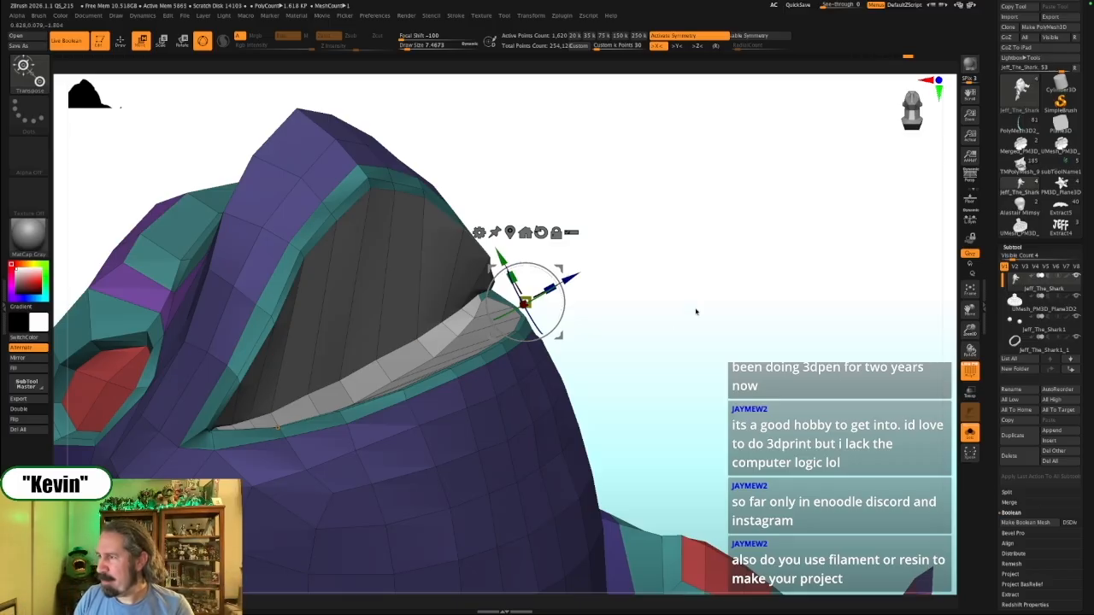
# Set the ZModeler polygon action to Extrude with the target A Single Poly and extrude the marked mouth polygons
pyautogui.moveTo(697, 328); pyautogui.dragTo(452, 341)
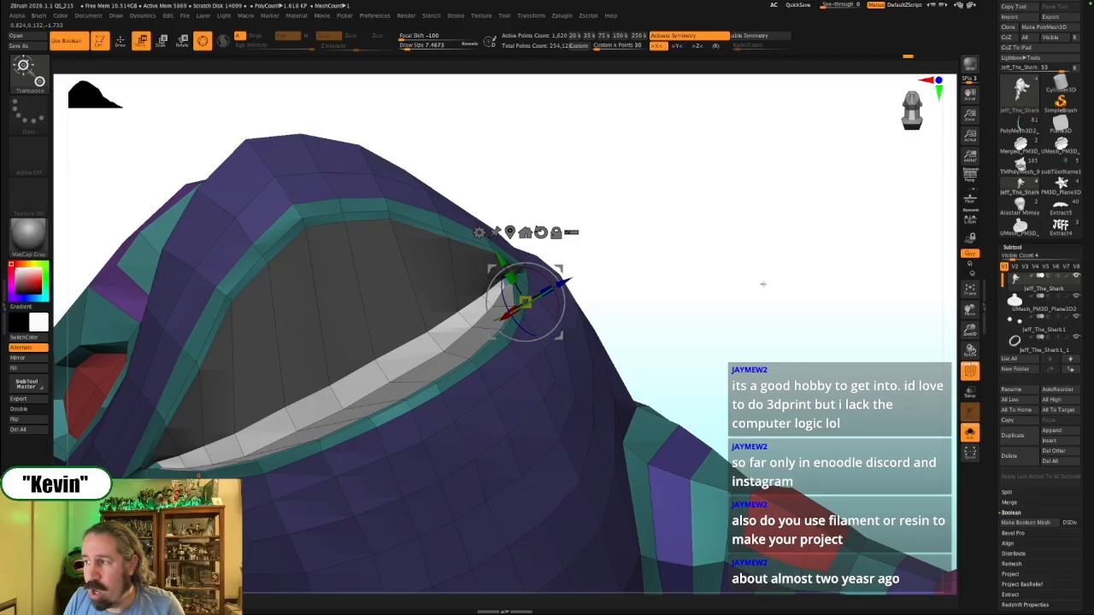
pyautogui.moveTo(755, 294); pyautogui.dragTo(724, 328)
pyautogui.press('q')
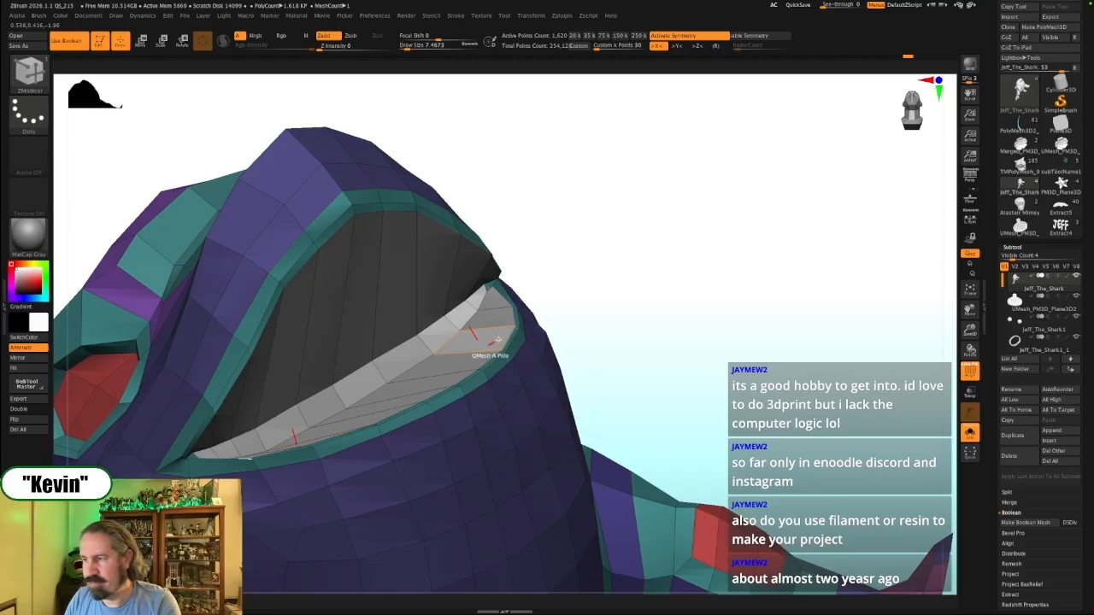
pyautogui.press('space')
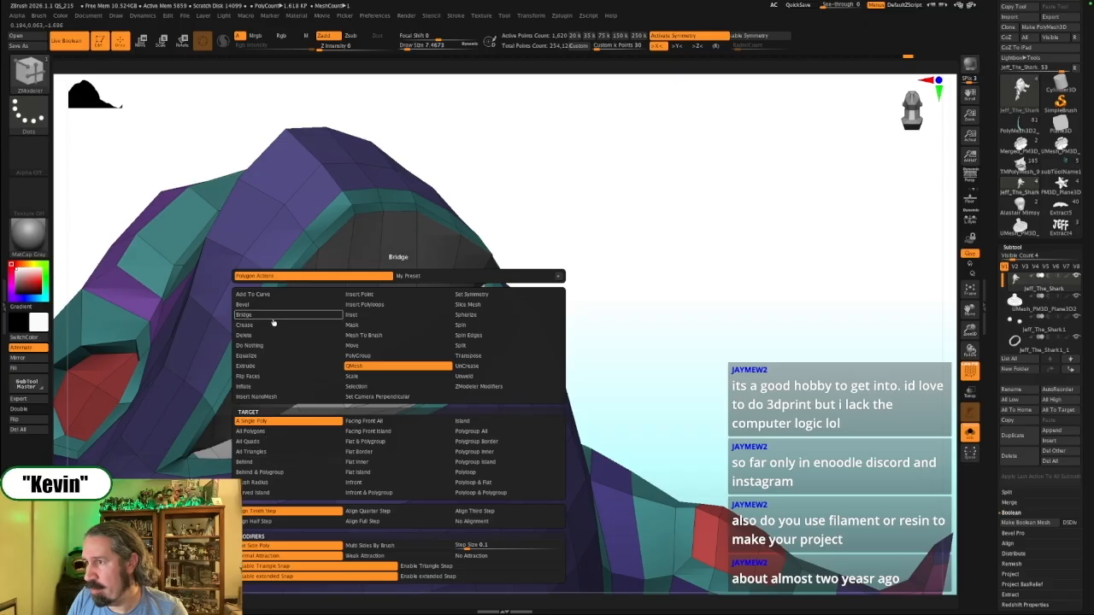
pyautogui.click(286, 369)
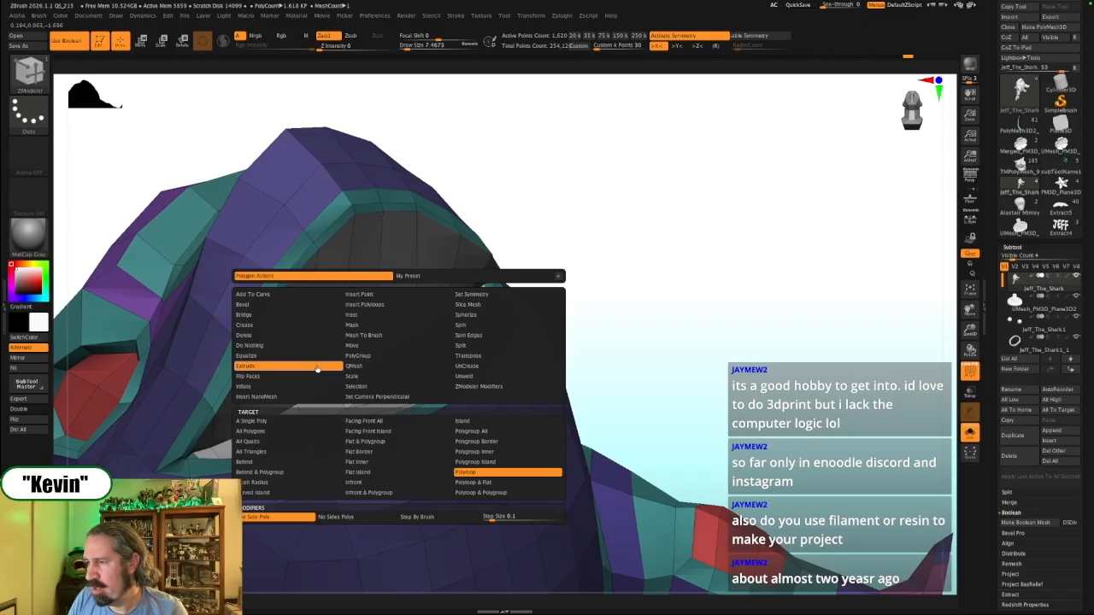
pyautogui.moveTo(681, 315); pyautogui.dragTo(615, 262)
pyautogui.moveTo(477, 279); pyautogui.dragTo(475, 283)
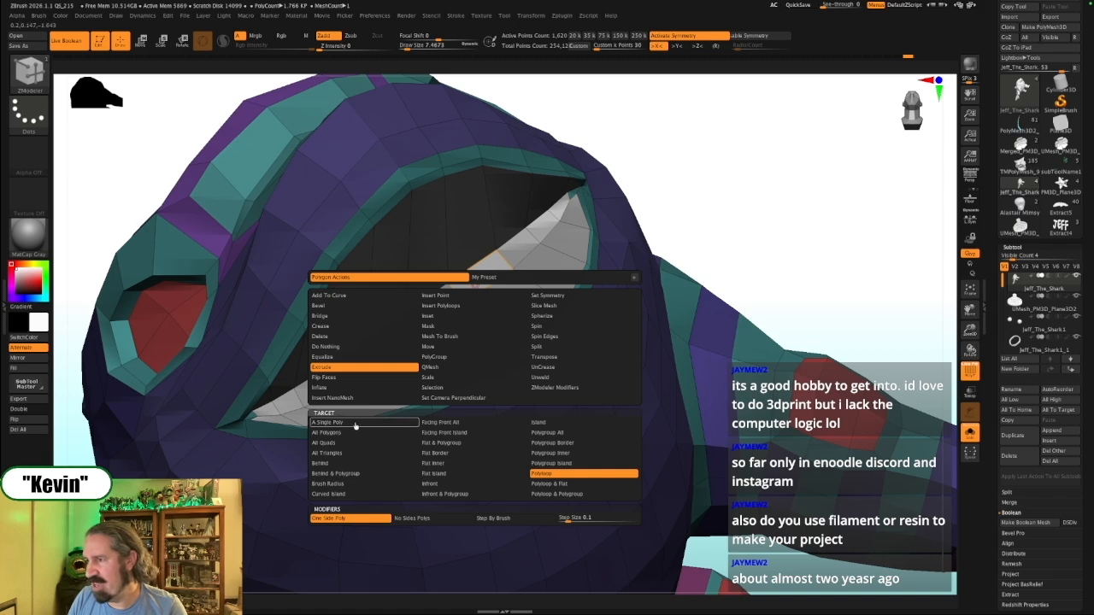
pyautogui.click(342, 422)
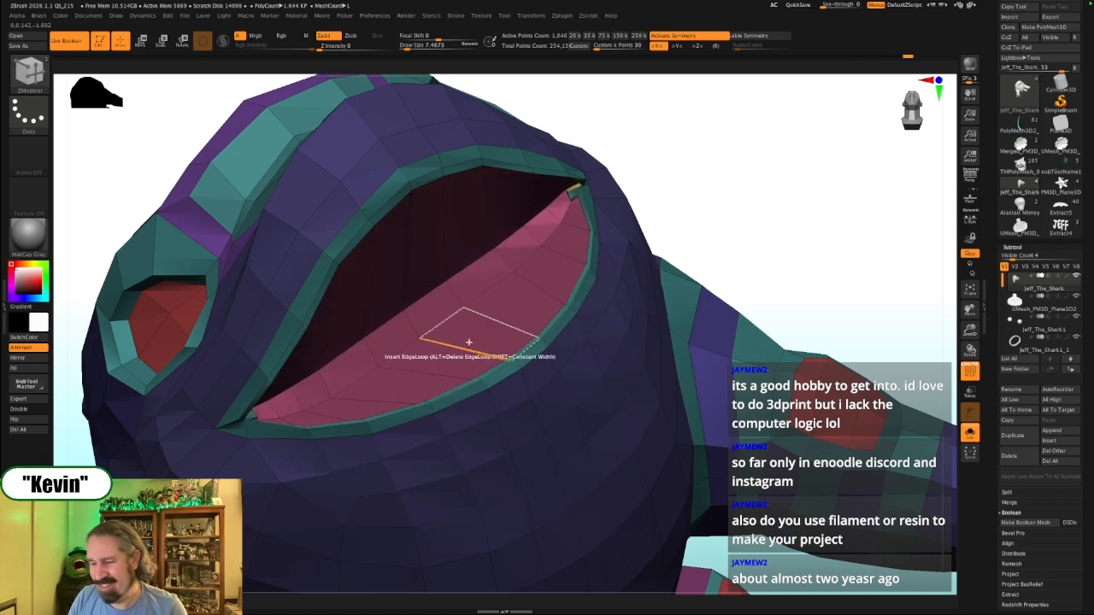
# Centre the move gizmo on the extruded mouth lining, push it back along Z into the head and show all subtools
pyautogui.press('w')
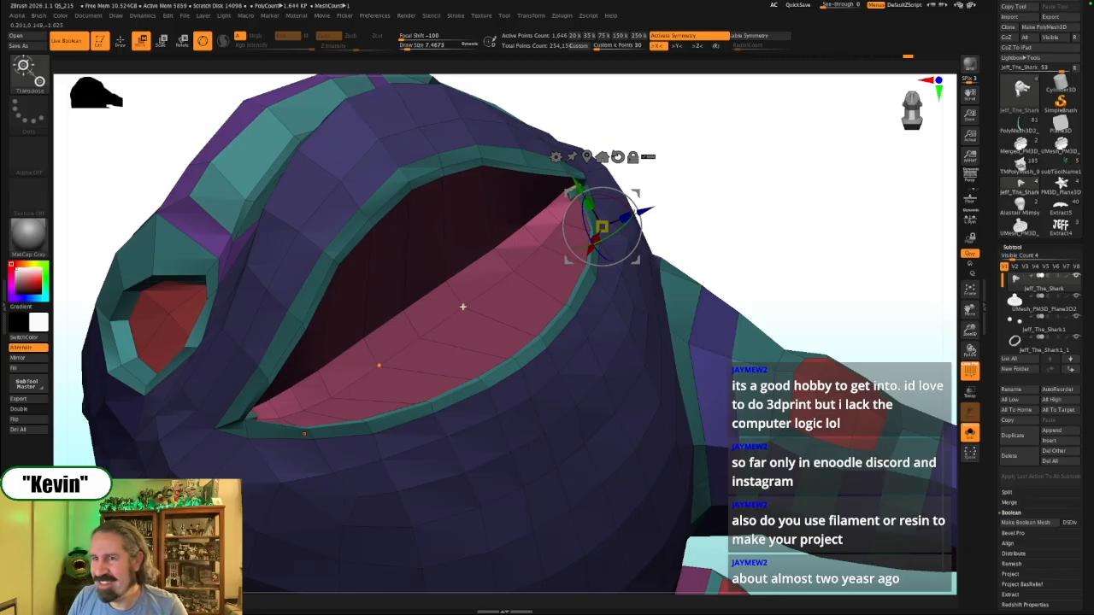
pyautogui.keyDown('ctrl'); pyautogui.click(462, 308); pyautogui.keyUp('ctrl')
pyautogui.moveTo(779, 250); pyautogui.dragTo(788, 226)
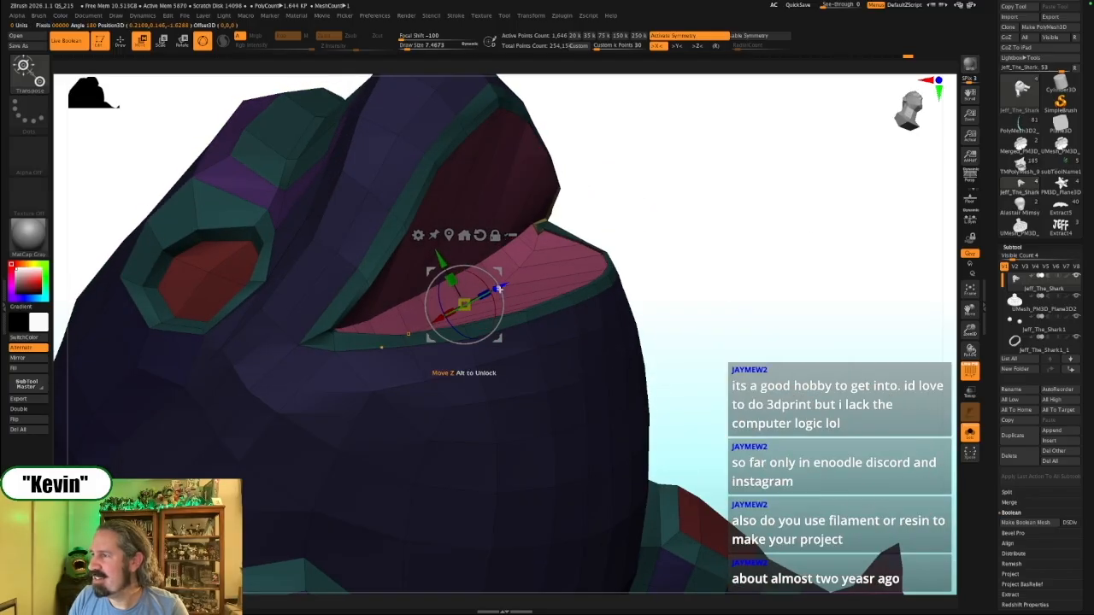
pyautogui.moveTo(498, 290); pyautogui.dragTo(433, 320)
pyautogui.hotkey('alt', 's')
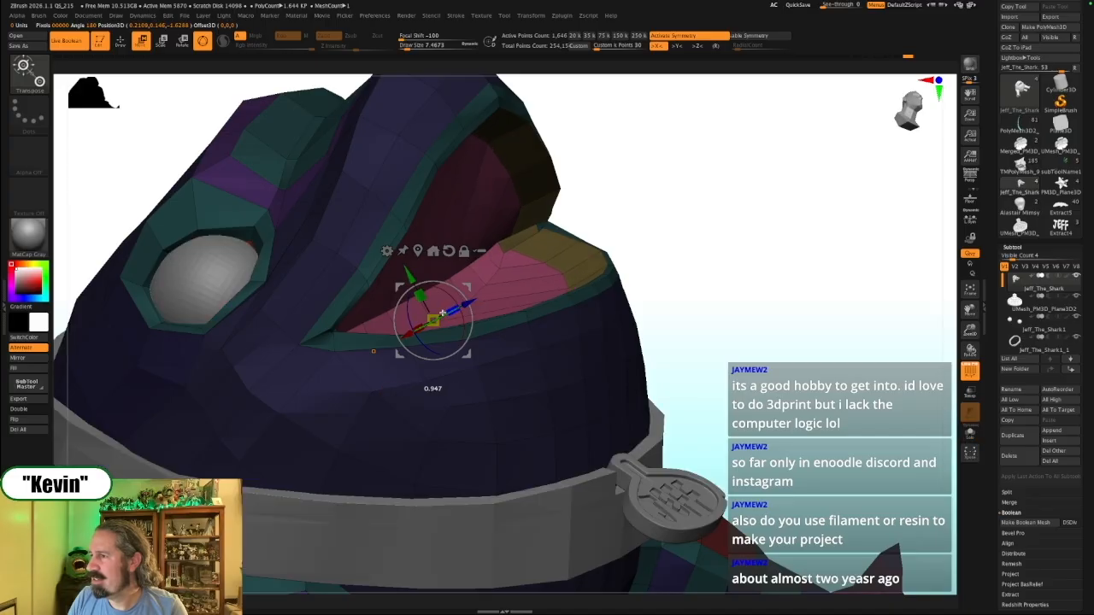
# Examine the mouth from several angles without polyframes and compare the shark's overall shape with the reference image
pyautogui.hotkey('alt', 's')
pyautogui.moveTo(622, 232); pyautogui.dragTo(650, 247)
pyautogui.keyDown('alt'); pyautogui.moveTo(737, 182); pyautogui.dragTo(729, 243); pyautogui.keyUp('alt')
pyautogui.moveTo(570, 491); pyautogui.dragTo(510, 364)
pyautogui.moveTo(415, 305); pyautogui.dragTo(416, 274)
pyautogui.moveTo(615, 238); pyautogui.dragTo(620, 418)
pyautogui.hotkey('shift', 'f')
pyautogui.hotkey('shift', 'z')
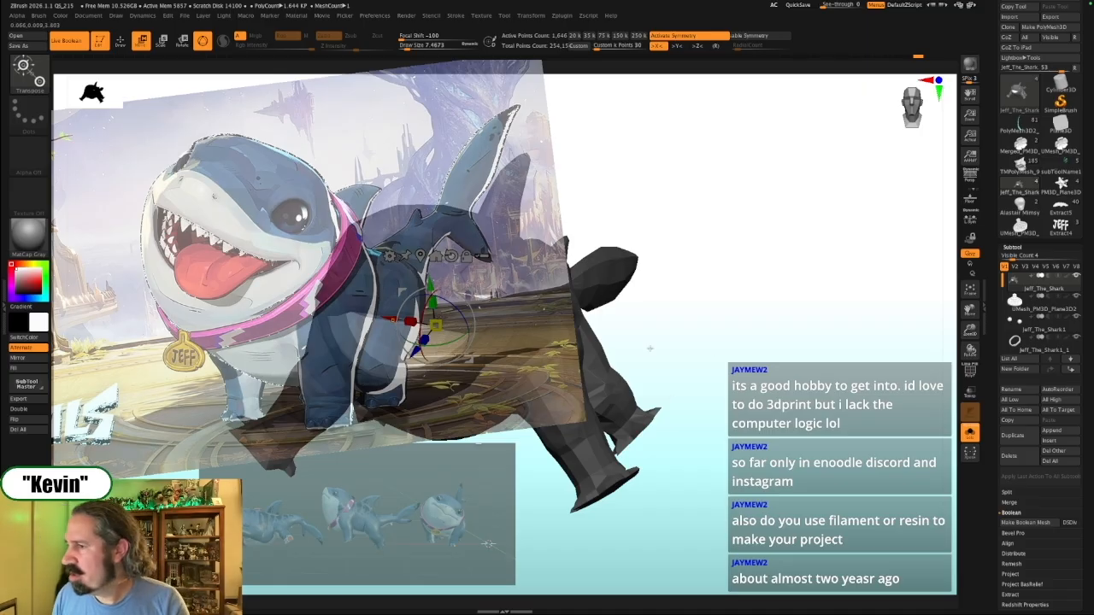
pyautogui.hotkey('shift', 'z')
pyautogui.moveTo(708, 383); pyautogui.dragTo(793, 416)
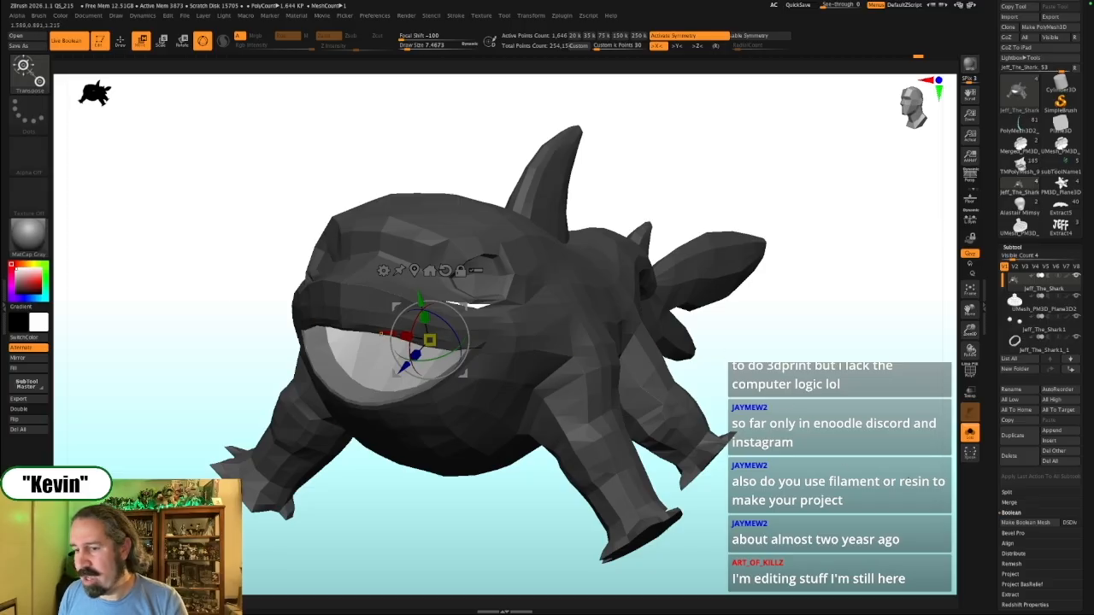
pyautogui.moveTo(858, 384); pyautogui.dragTo(846, 409)
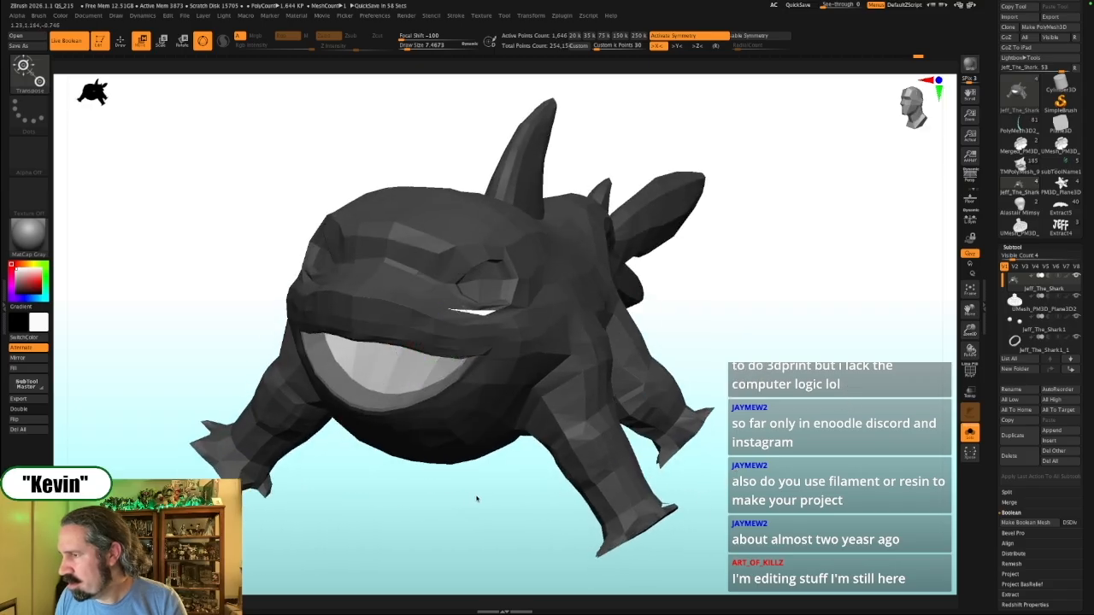
pyautogui.keyDown('alt'); pyautogui.moveTo(473, 498); pyautogui.dragTo(589, 499); pyautogui.keyUp('alt')
pyautogui.keyDown('alt'); pyautogui.moveTo(173, 562); pyautogui.dragTo(351, 490); pyautogui.keyUp('alt')
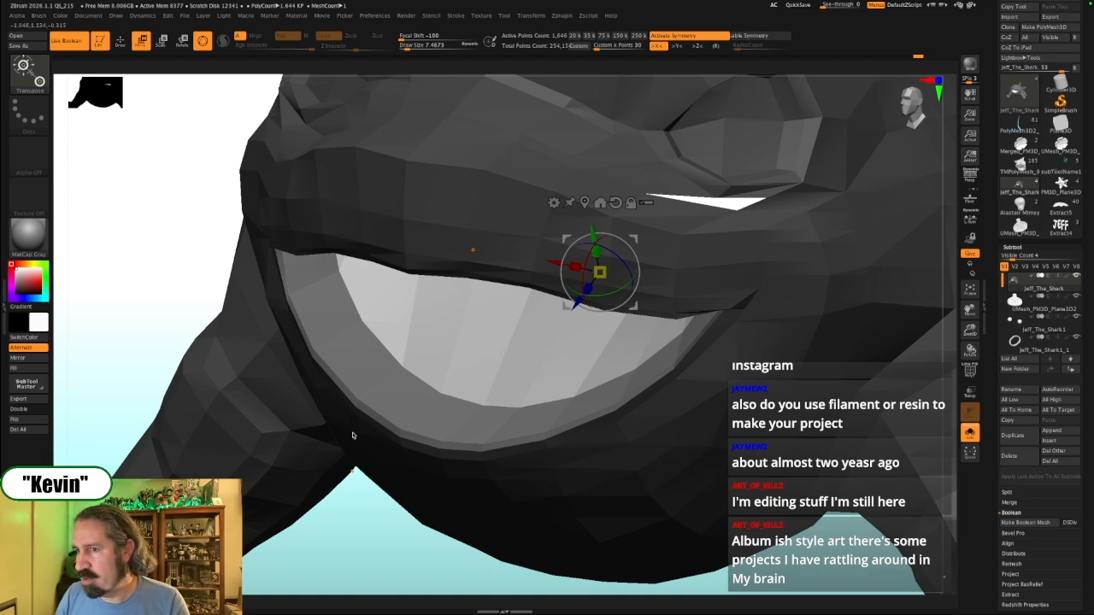
pyautogui.moveTo(152, 343); pyautogui.dragTo(157, 272)
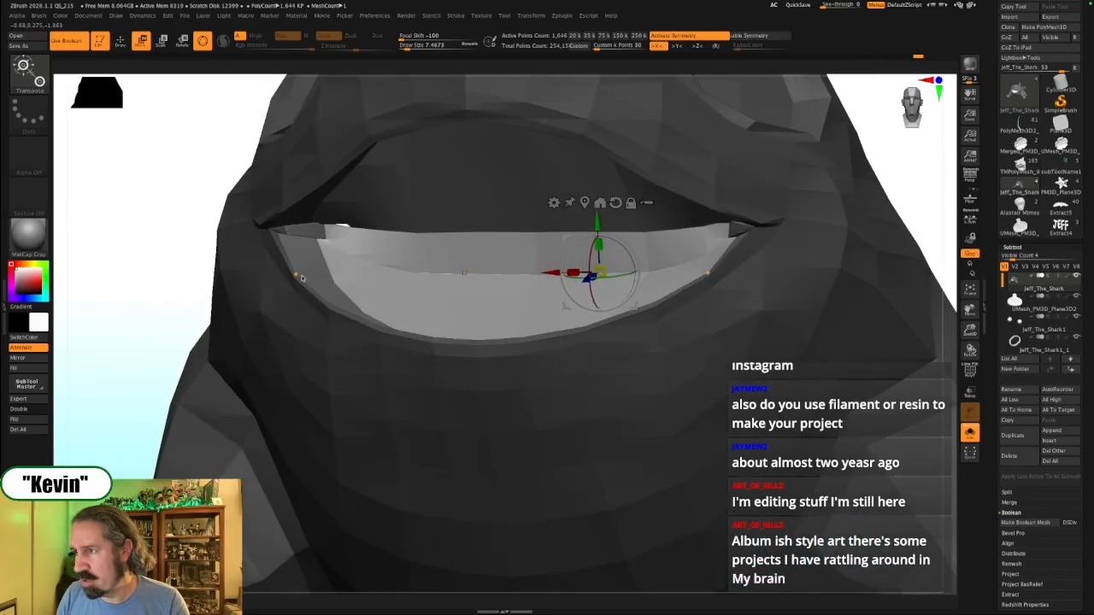
# Adjust the lower lip's inner edge near the mouth corners with the Move brush at a draw size of about 9.4
pyautogui.press('q')
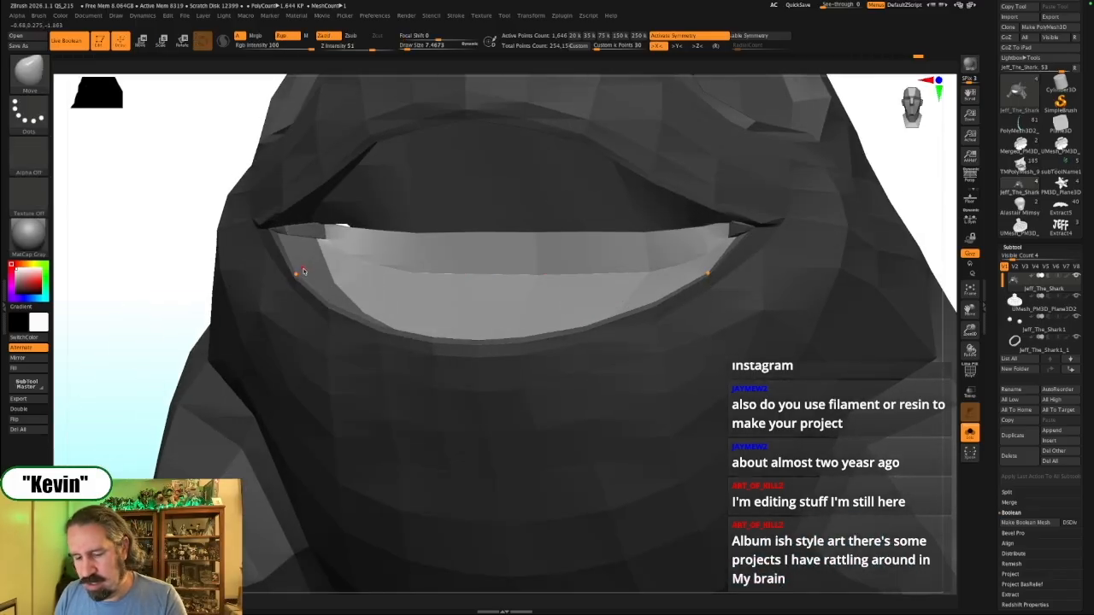
pyautogui.press('s')
pyautogui.moveTo(307, 272); pyautogui.dragTo(301, 272)
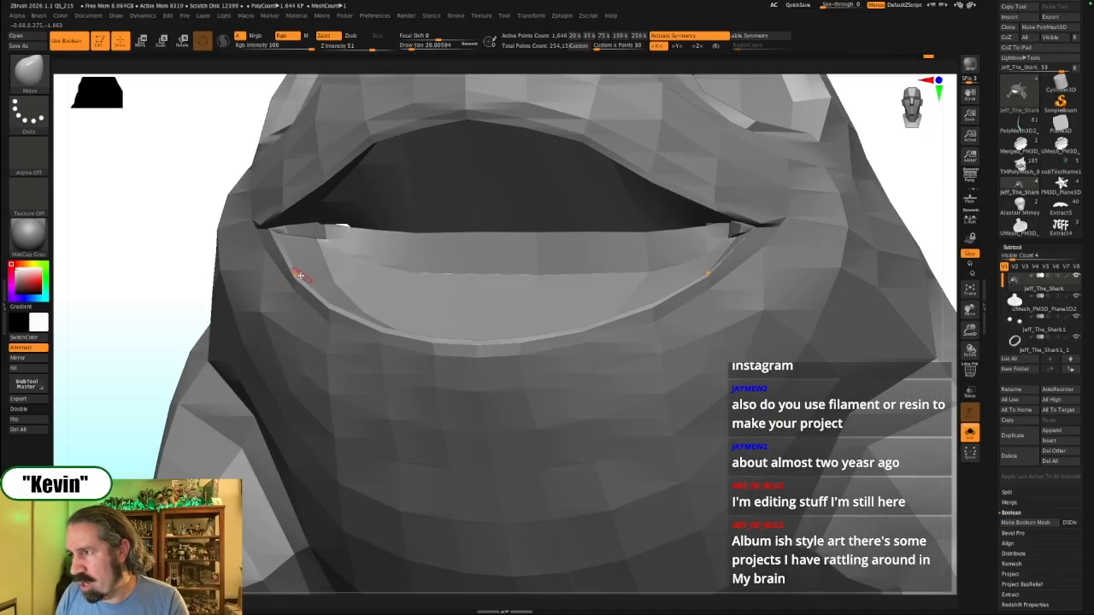
pyautogui.press('s')
pyautogui.moveTo(301, 276); pyautogui.dragTo(299, 275)
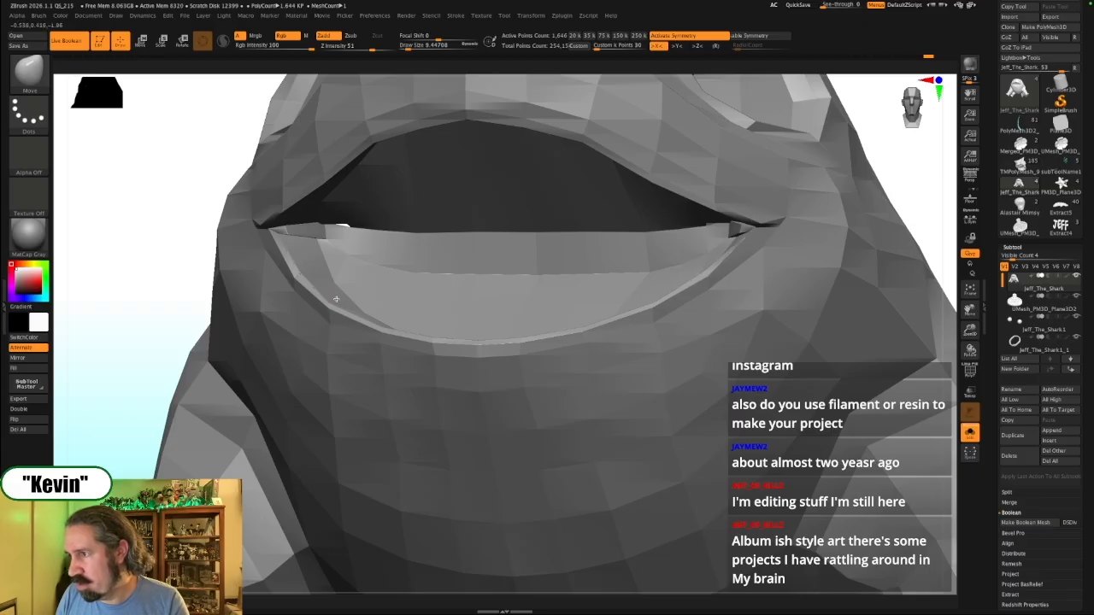
pyautogui.moveTo(188, 294)
pyautogui.mouseDown()
pyautogui.moveTo(173, 300)
pyautogui.moveTo(192, 293)
pyautogui.mouseUp()
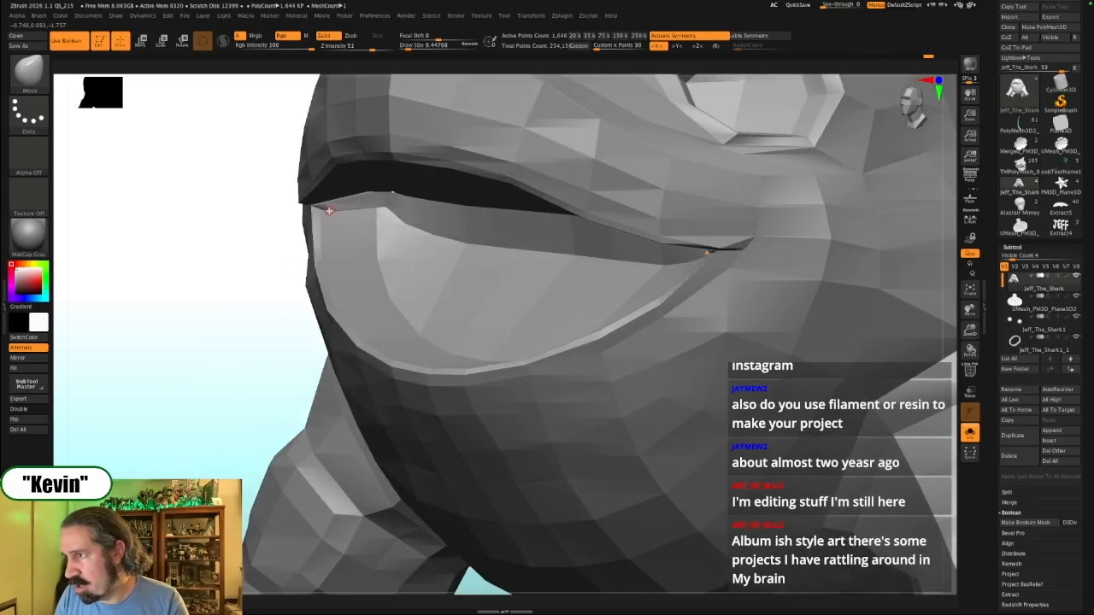
pyautogui.moveTo(337, 208)
pyautogui.mouseDown()
pyautogui.moveTo(376, 188)
pyautogui.moveTo(324, 211)
pyautogui.mouseUp()
pyautogui.moveTo(199, 318)
pyautogui.mouseDown()
pyautogui.moveTo(218, 294)
pyautogui.moveTo(209, 316)
pyautogui.mouseUp()
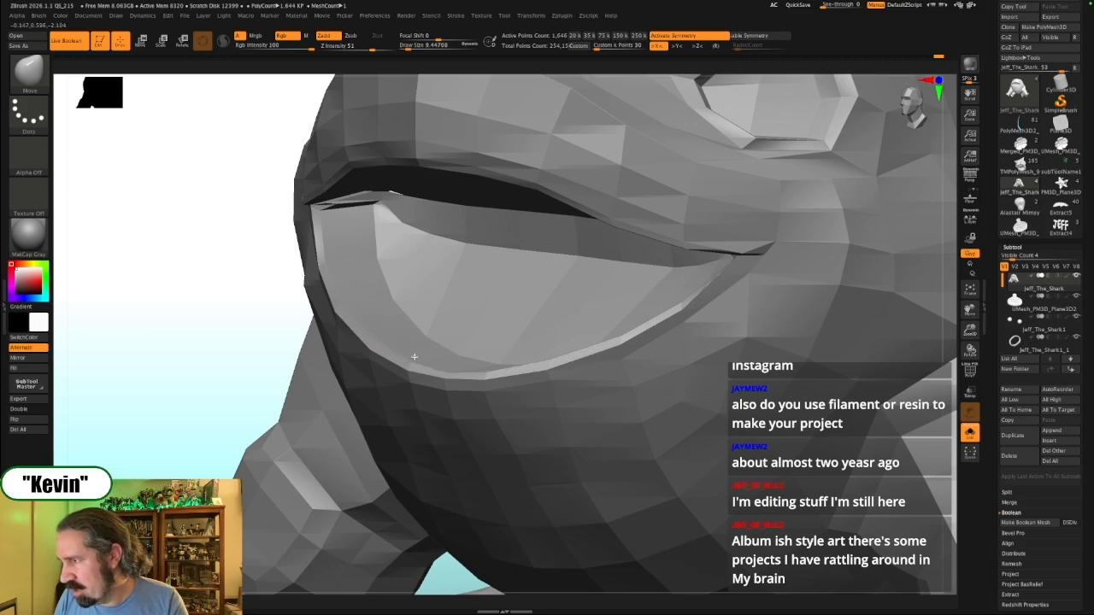
# Show polyframes and nudge the inner edge of the upper lip with the Move brush
pyautogui.moveTo(237, 320)
pyautogui.mouseDown()
pyautogui.moveTo(242, 288)
pyautogui.moveTo(399, 244)
pyautogui.moveTo(753, 214)
pyautogui.moveTo(576, 251)
pyautogui.mouseUp()
pyautogui.hotkey('shift', 'f')
pyautogui.moveTo(708, 246); pyautogui.dragTo(618, 276)
pyautogui.moveTo(445, 200); pyautogui.dragTo(442, 198)
pyautogui.hotkey('alt', 's')
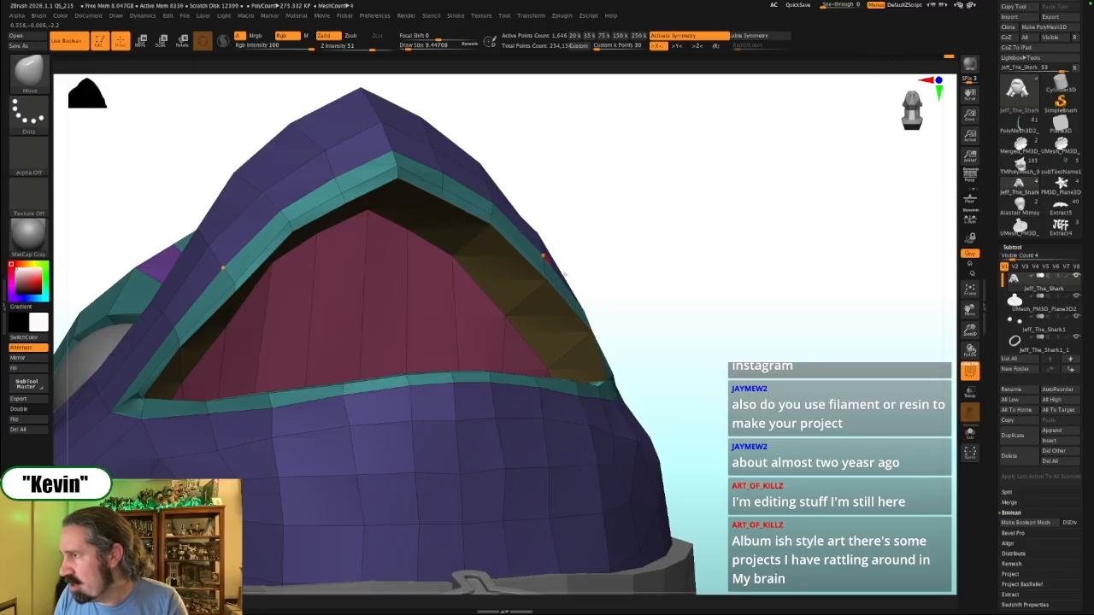
# Switch to the ZModeler brush and insert an edge loop along the yellow inner strip behind the lower lip
pyautogui.moveTo(611, 277); pyautogui.dragTo(596, 317)
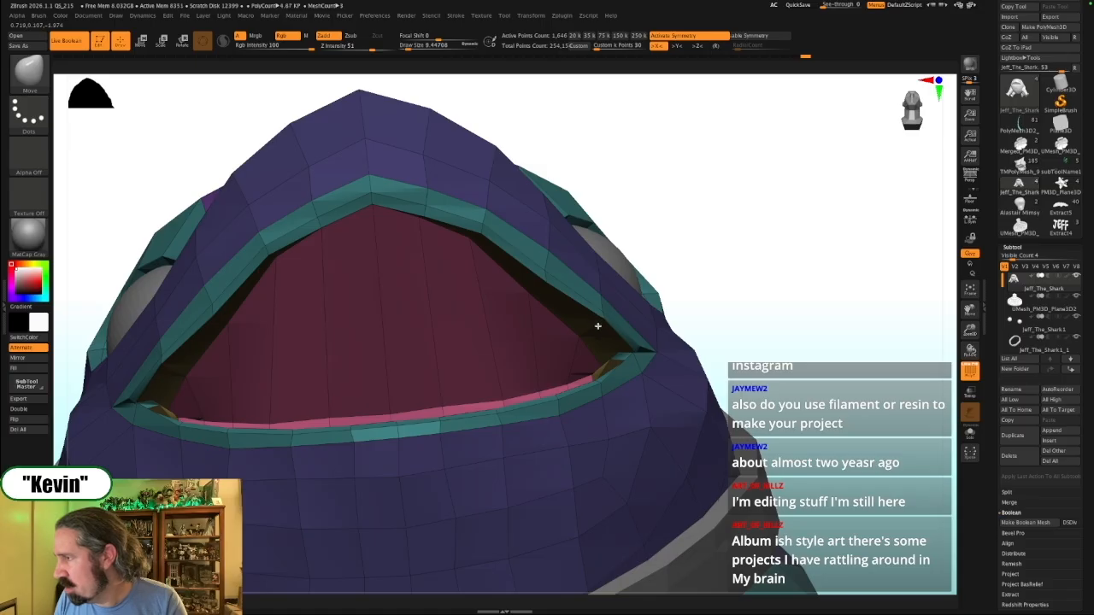
pyautogui.moveTo(676, 307); pyautogui.dragTo(765, 294)
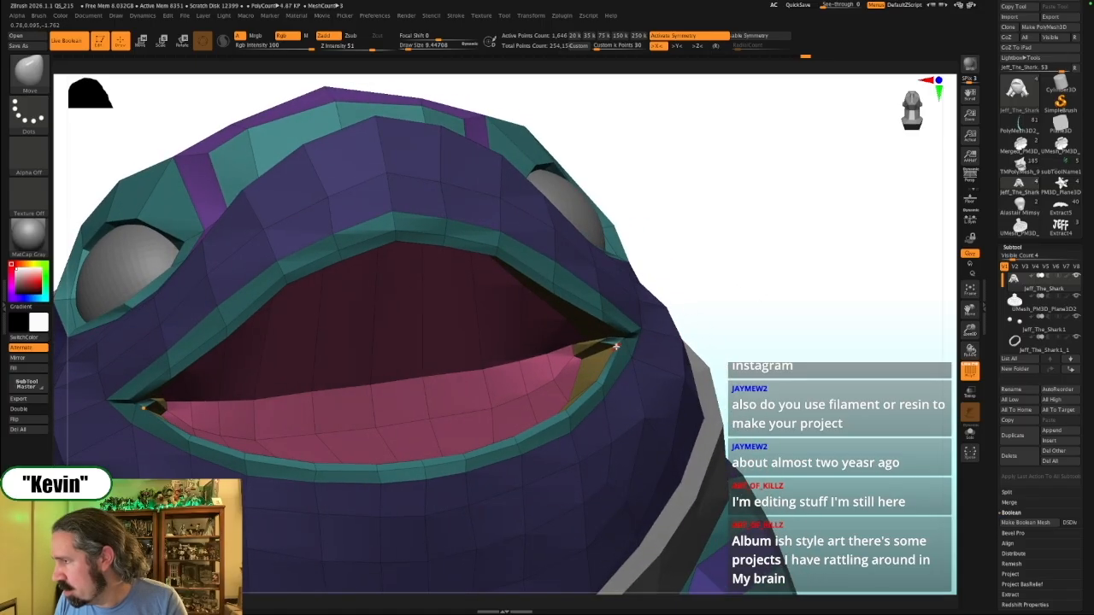
pyautogui.moveTo(720, 298); pyautogui.dragTo(589, 409)
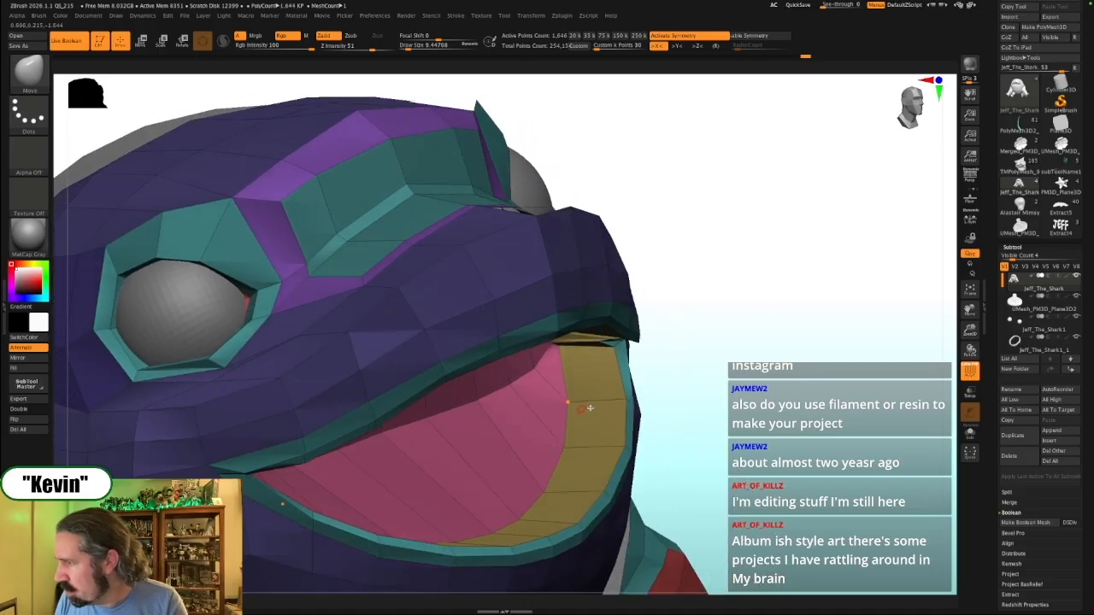
pyautogui.press('b')
pyautogui.press('z')
pyautogui.press('m')
pyautogui.click(605, 402)
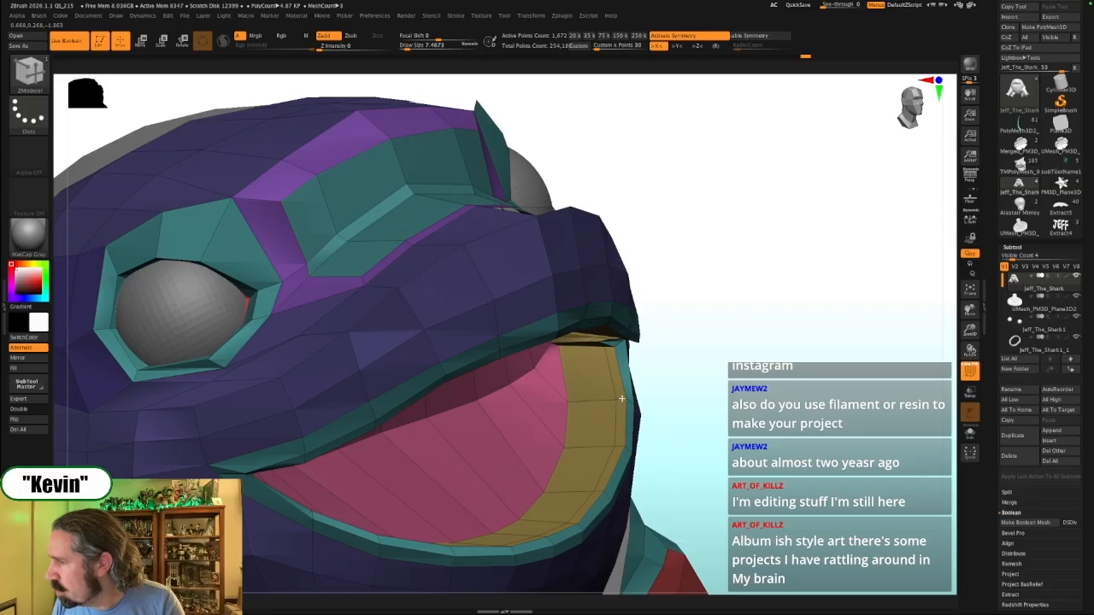
# Smooth the inner lip strip at the mouth corners using a draw size of about 18.5
pyautogui.moveTo(715, 396); pyautogui.dragTo(677, 392)
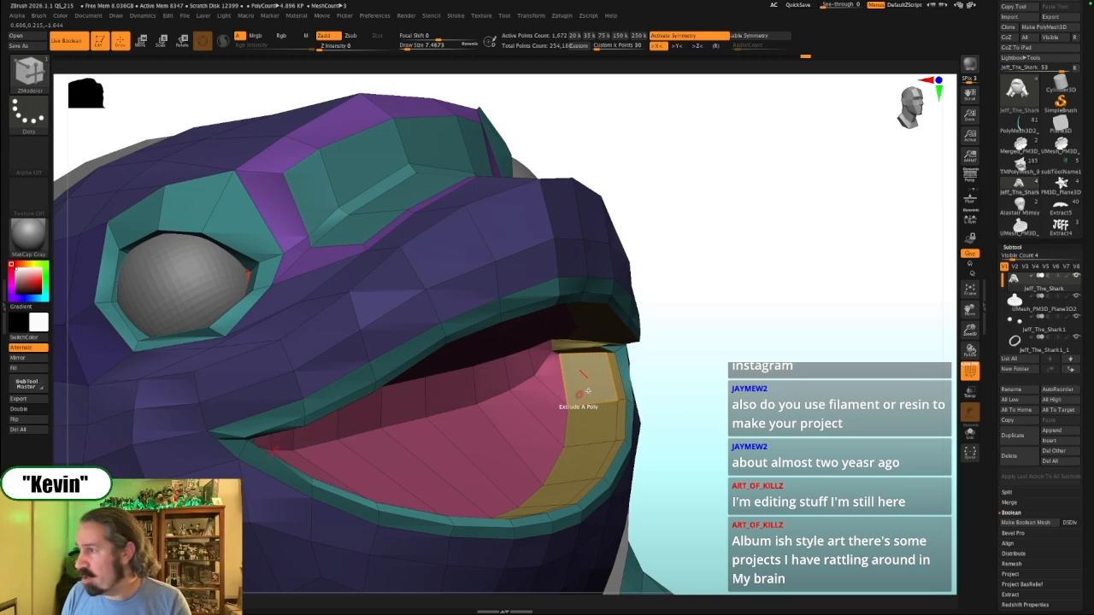
pyautogui.moveTo(717, 370)
pyautogui.mouseDown()
pyautogui.moveTo(715, 311)
pyautogui.moveTo(711, 332)
pyautogui.mouseUp()
pyautogui.moveTo(560, 368)
pyautogui.keyDown('shift'); pyautogui.mouseDown()
pyautogui.moveTo(550, 370)
pyautogui.moveTo(558, 365)
pyautogui.mouseUp(); pyautogui.keyUp('shift')
pyautogui.moveTo(726, 362); pyautogui.dragTo(694, 363)
pyautogui.press('s')
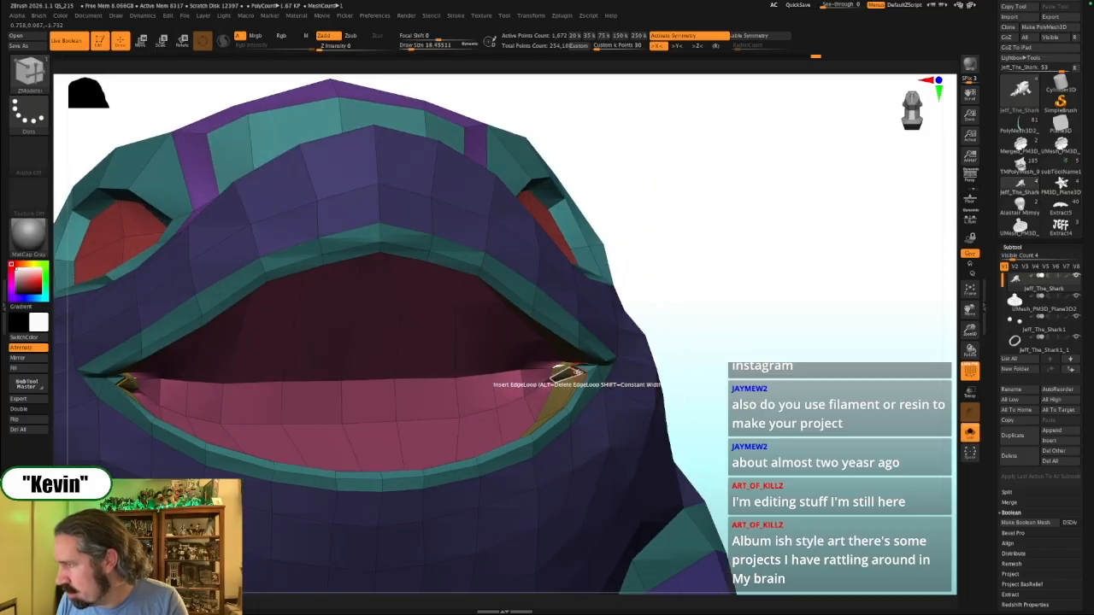
pyautogui.keyDown('shift'); pyautogui.moveTo(571, 372); pyautogui.dragTo(565, 374); pyautogui.keyUp('shift')
pyautogui.moveTo(757, 341); pyautogui.dragTo(765, 346)
pyautogui.moveTo(632, 364); pyautogui.dragTo(565, 374)
# Switch to the Move brush with a draw size of about 11.7 and reposition the inner-lip points at the mouth corner
pyautogui.press('s')
pyautogui.hotkey('alt', 'shift', 's')
pyautogui.press('b')
pyautogui.press('m')
pyautogui.press('v')
pyautogui.press('s')
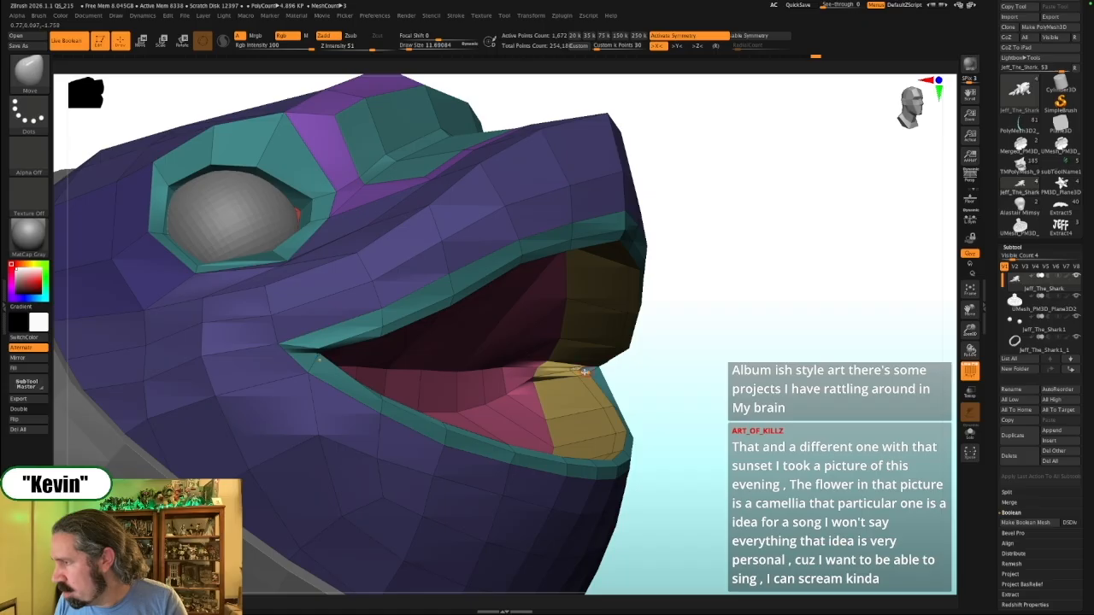
pyautogui.moveTo(585, 368); pyautogui.dragTo(586, 368)
pyautogui.moveTo(676, 363)
pyautogui.mouseDown()
pyautogui.moveTo(713, 317)
pyautogui.moveTo(693, 358)
pyautogui.mouseUp()
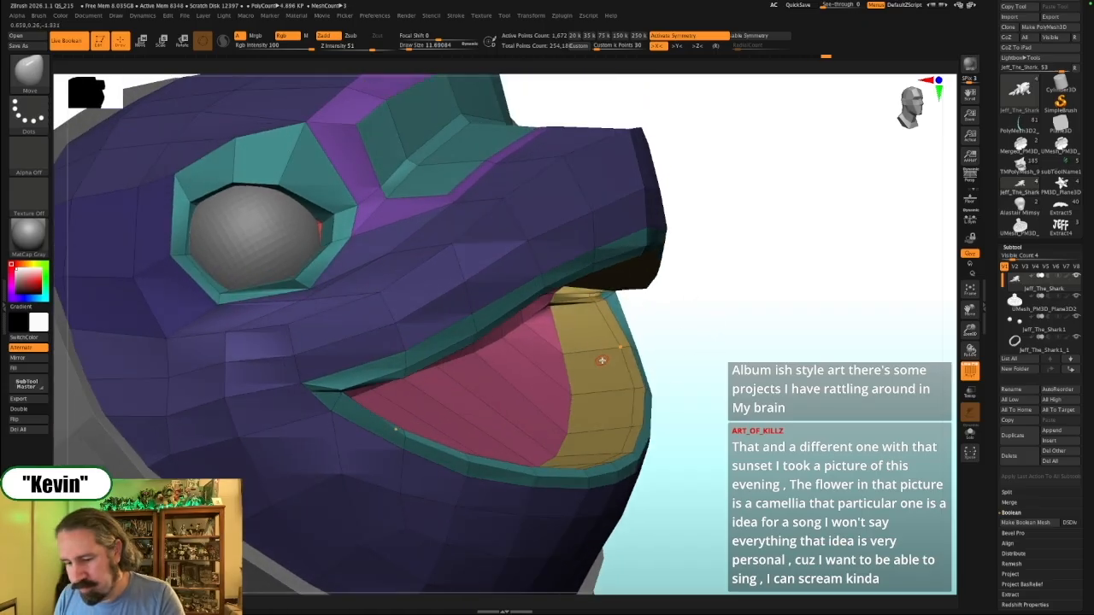
pyautogui.press('b')
pyautogui.press('Escape')
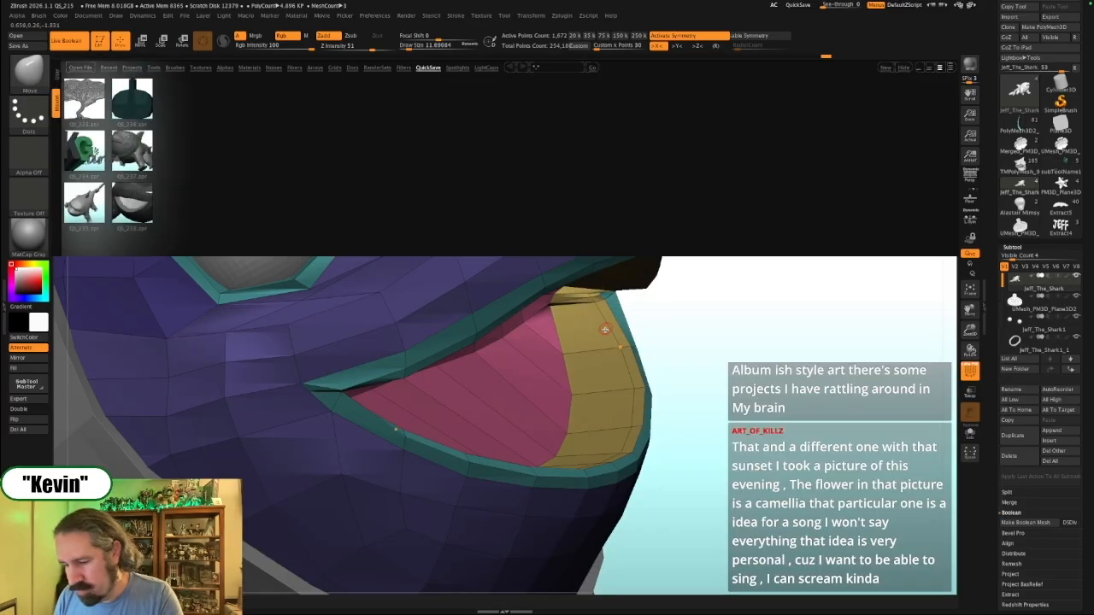
pyautogui.press(',')
# Set the ZModeler edge action to Insert with Multiple EdgeLoops, Specified Resolution and Interactive Elevation
pyautogui.moveTo(695, 342)
pyautogui.mouseDown()
pyautogui.moveTo(695, 322)
pyautogui.moveTo(684, 338)
pyautogui.mouseUp()
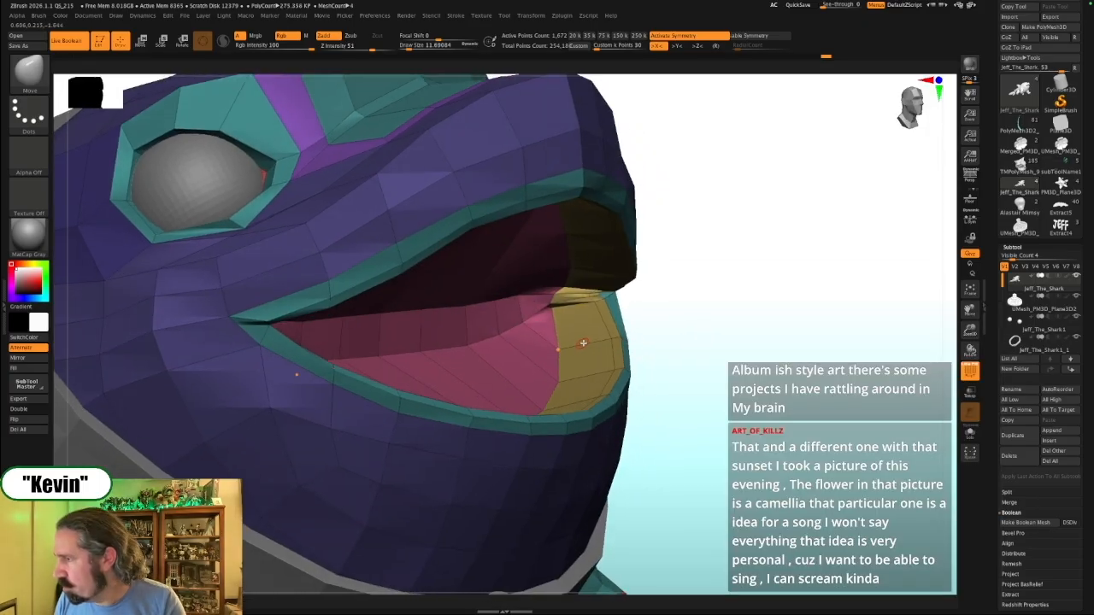
pyautogui.press('b')
pyautogui.press('z')
pyautogui.press('m')
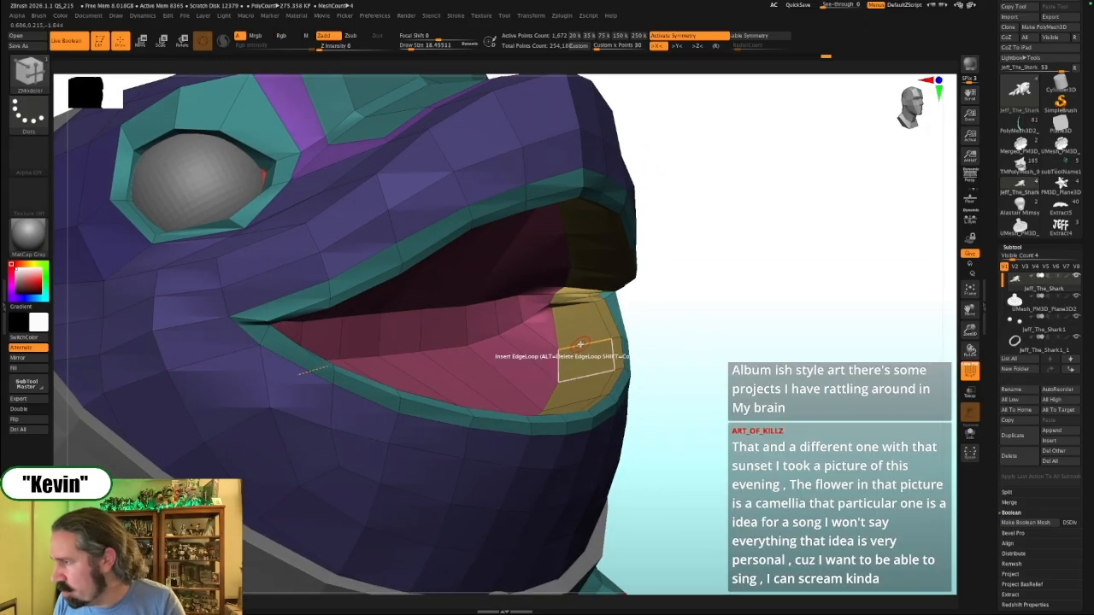
pyautogui.press('space')
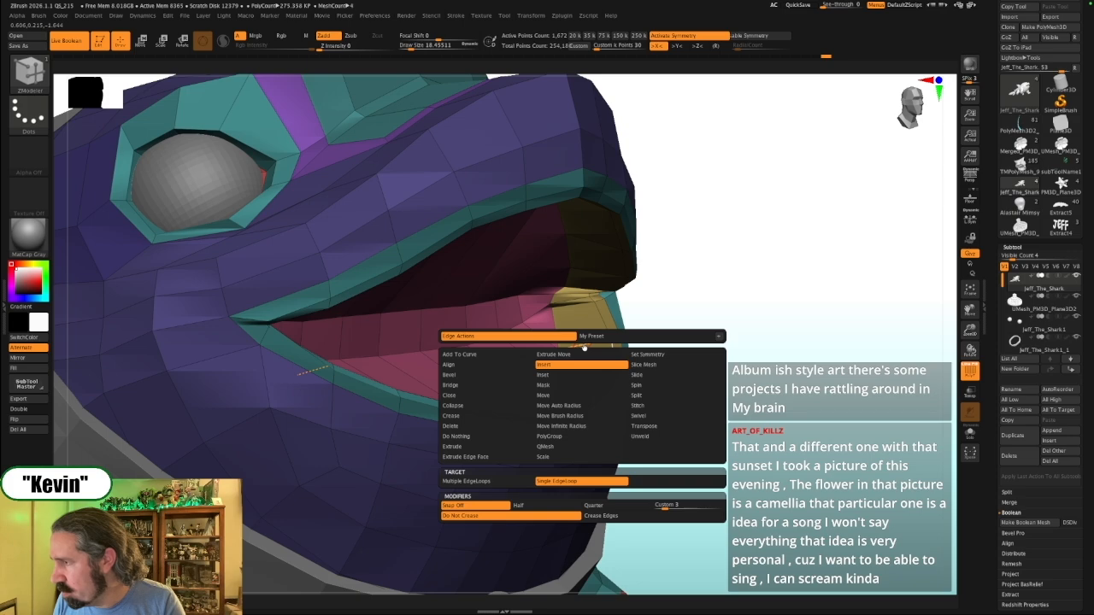
pyautogui.click(527, 483)
pyautogui.click(611, 505)
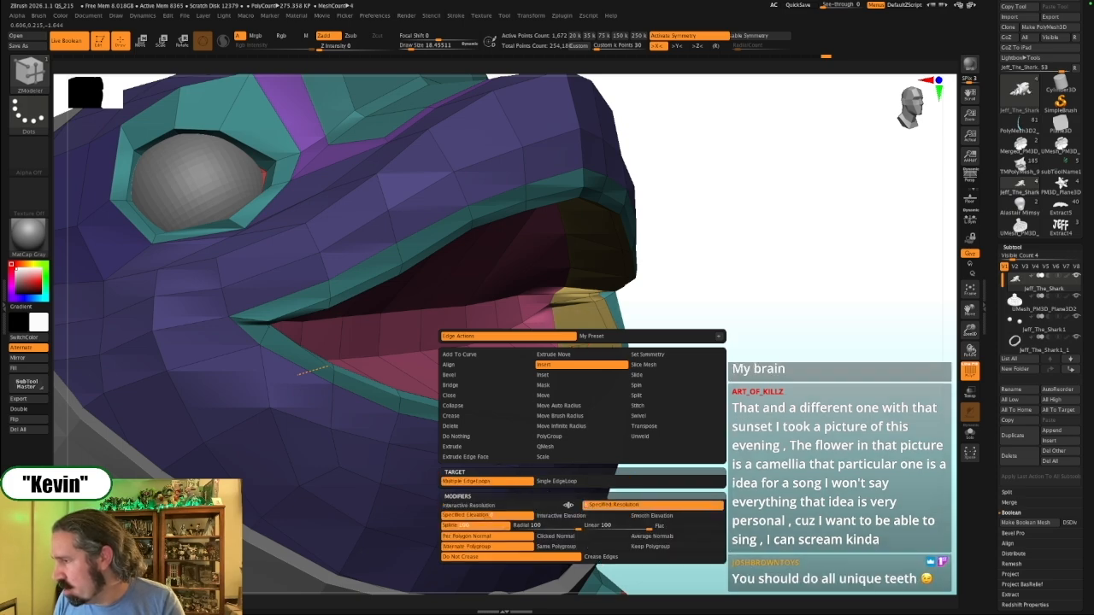
pyautogui.click(576, 520)
# Insert further edge loops along the mouth's inner strip and the adjoining lining just behind the lower lip
pyautogui.moveTo(683, 453); pyautogui.dragTo(681, 351)
pyautogui.moveTo(567, 293); pyautogui.dragTo(515, 300)
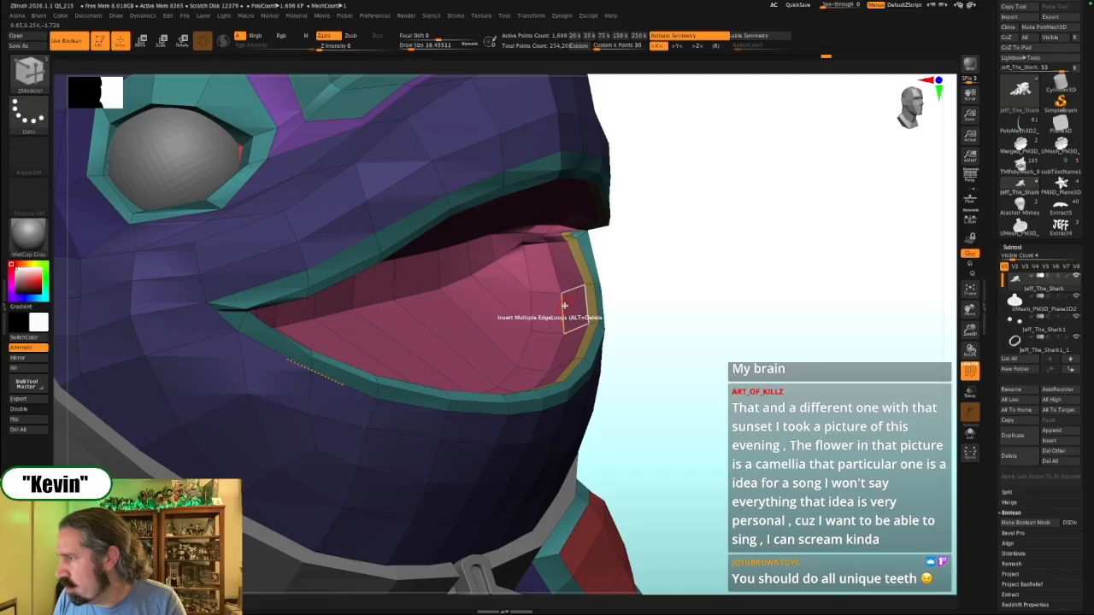
pyautogui.moveTo(562, 287); pyautogui.dragTo(496, 295)
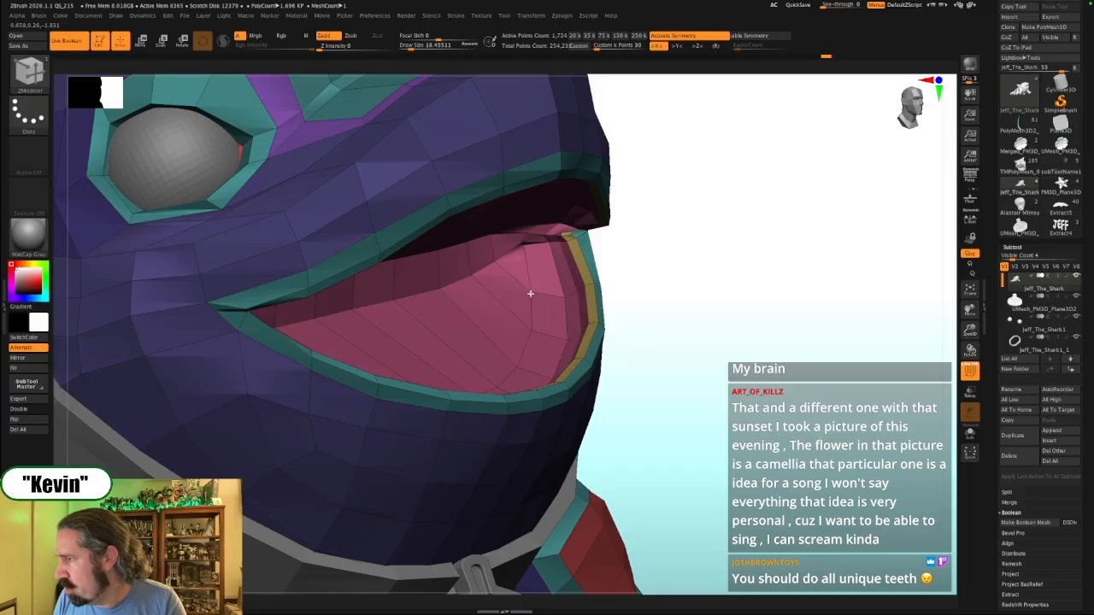
pyautogui.moveTo(764, 283)
pyautogui.mouseDown()
pyautogui.moveTo(774, 302)
pyautogui.moveTo(730, 298)
pyautogui.moveTo(739, 280)
pyautogui.moveTo(781, 276)
pyautogui.mouseUp()
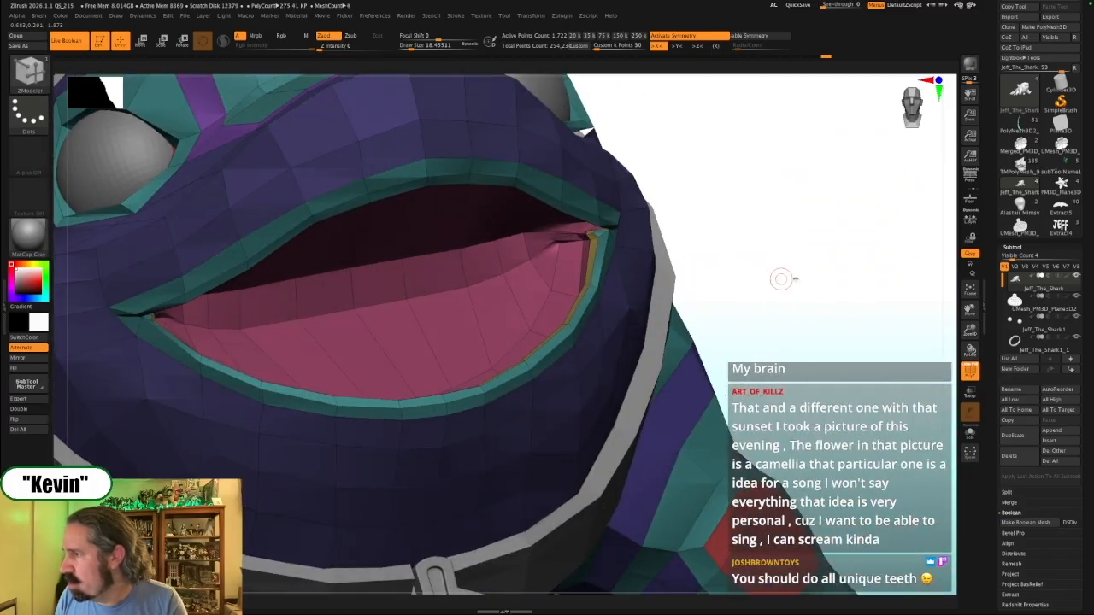
# Compare the mouth opening and head shape with the reference image, with polyframes hidden
pyautogui.press('f')
pyautogui.moveTo(674, 261)
pyautogui.mouseDown()
pyautogui.moveTo(710, 302)
pyautogui.moveTo(686, 312)
pyautogui.moveTo(744, 310)
pyautogui.moveTo(796, 287)
pyautogui.moveTo(733, 322)
pyautogui.moveTo(698, 366)
pyautogui.mouseUp()
pyautogui.hotkey('shift', 'f')
pyautogui.moveTo(727, 449)
pyautogui.mouseDown()
pyautogui.moveTo(706, 337)
pyautogui.moveTo(691, 335)
pyautogui.moveTo(690, 321)
pyautogui.moveTo(720, 373)
pyautogui.mouseUp()
pyautogui.hotkey('shift', 'z')
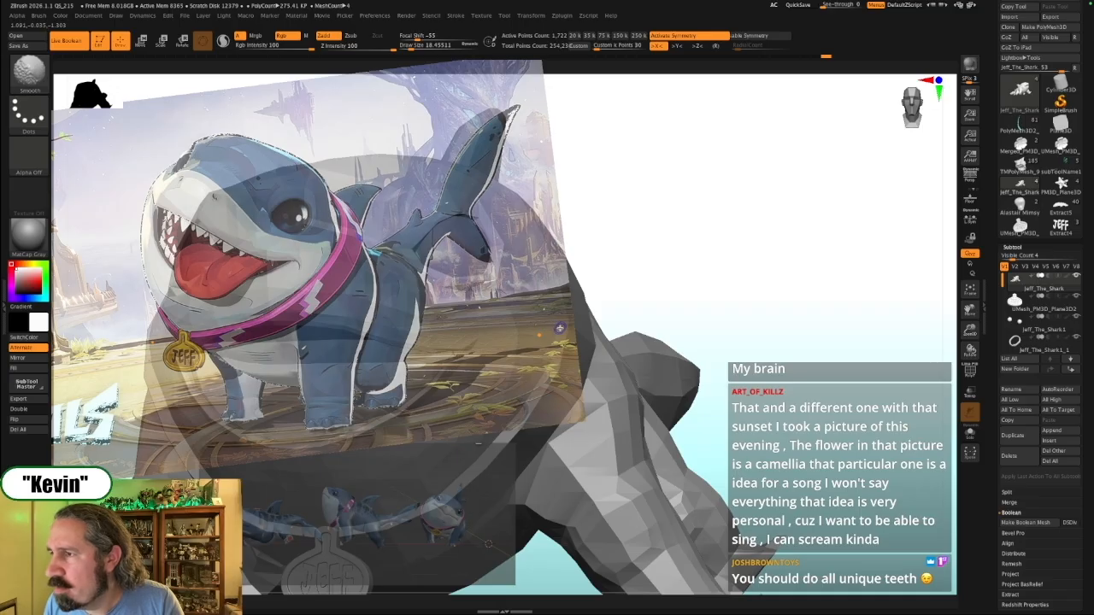
pyautogui.hotkey('shift', 'z')
pyautogui.moveTo(665, 288)
pyautogui.mouseDown()
pyautogui.moveTo(707, 310)
pyautogui.moveTo(702, 241)
pyautogui.moveTo(696, 251)
pyautogui.moveTo(811, 174)
pyautogui.moveTo(798, 216)
pyautogui.moveTo(422, 337)
pyautogui.mouseUp()
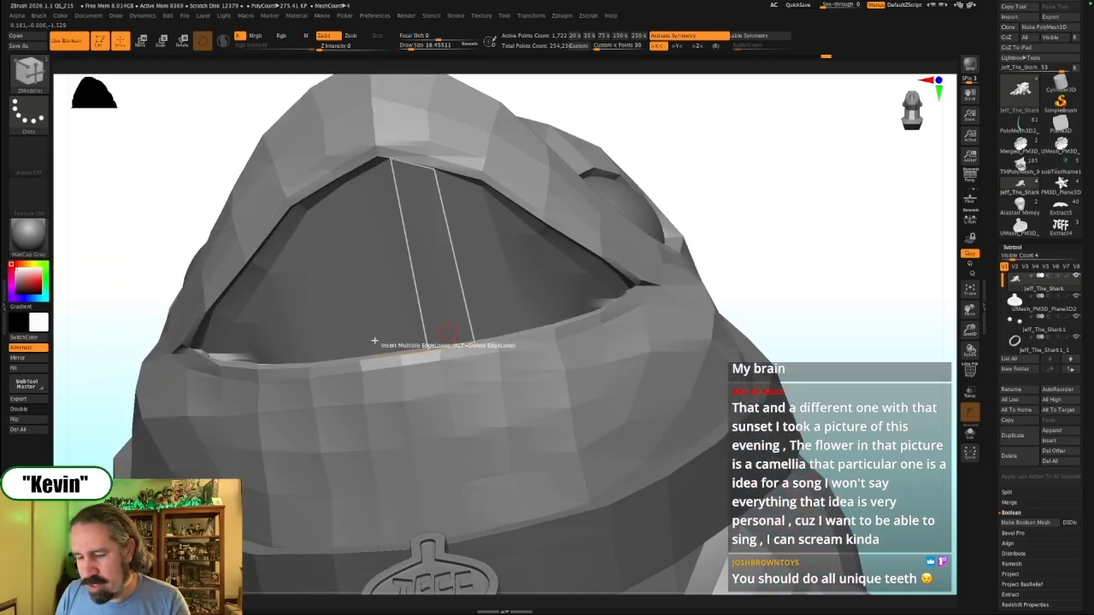
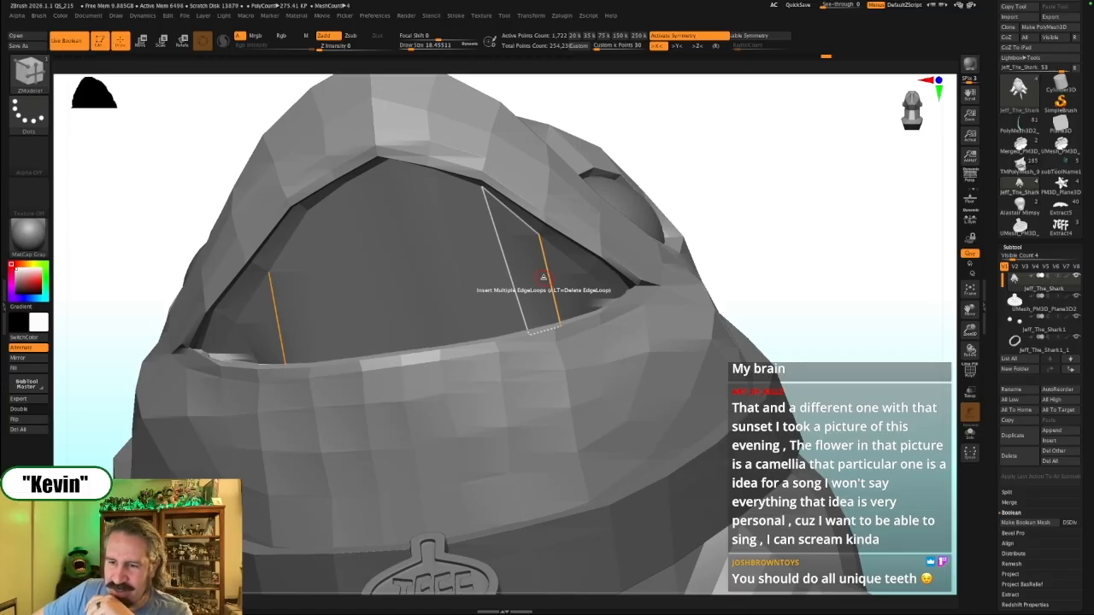
pyautogui.moveTo(842, 285); pyautogui.dragTo(891, 276)
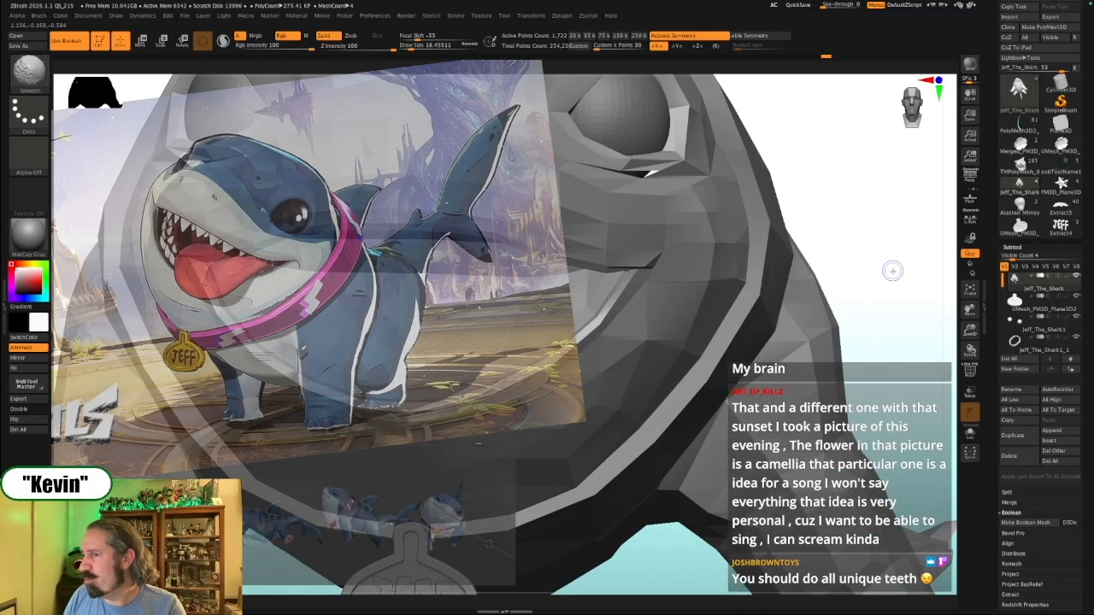
pyautogui.hotkey('shift', 'z')
pyautogui.moveTo(922, 251)
pyautogui.keyDown('alt'); pyautogui.mouseDown()
pyautogui.moveTo(898, 244)
pyautogui.moveTo(877, 270)
pyautogui.moveTo(897, 270)
pyautogui.moveTo(873, 270)
pyautogui.moveTo(884, 317)
pyautogui.moveTo(851, 308)
pyautogui.moveTo(866, 301)
pyautogui.moveTo(818, 325)
pyautogui.moveTo(827, 322)
pyautogui.mouseUp(); pyautogui.keyUp('alt')
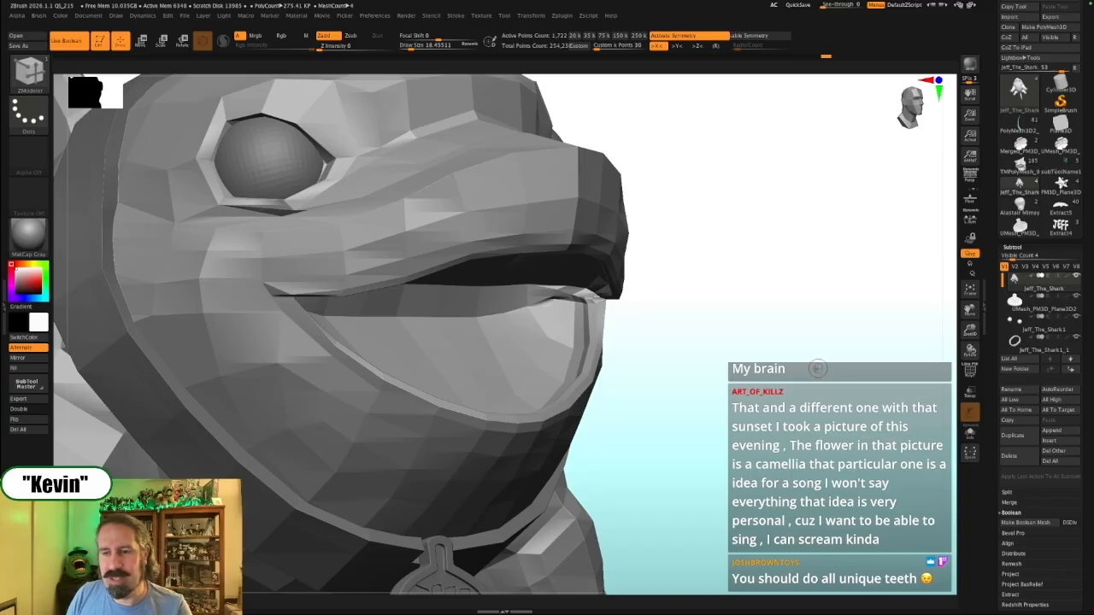
pyautogui.moveTo(819, 365)
pyautogui.mouseDown()
pyautogui.moveTo(884, 352)
pyautogui.moveTo(809, 346)
pyautogui.moveTo(747, 320)
pyautogui.mouseUp()
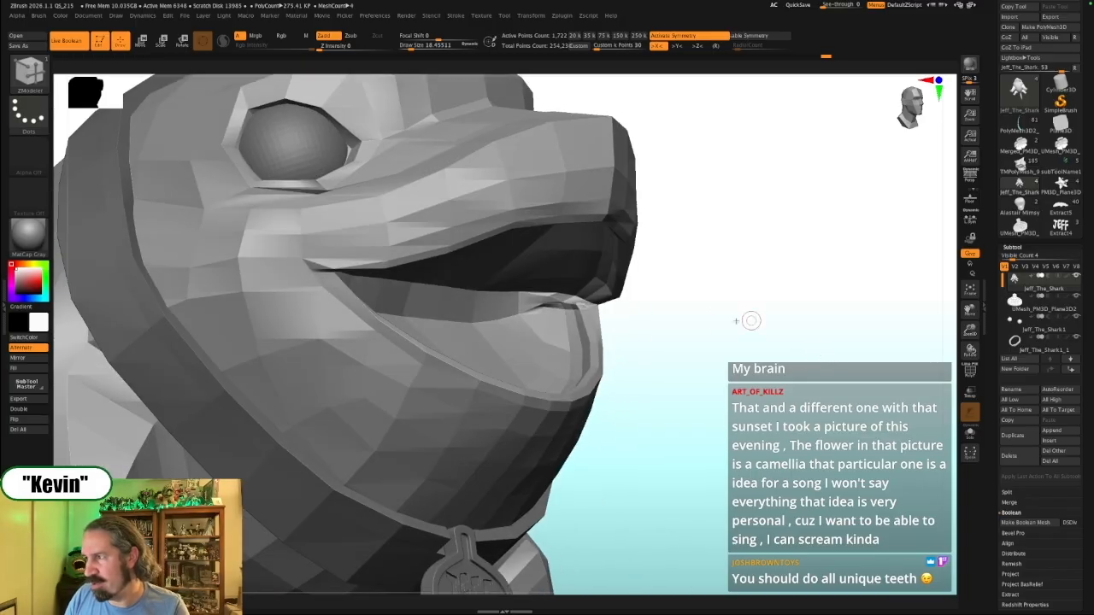
# Switch to the CurveTube brush with the shark's mouth in view
pyautogui.keyDown('shift'); pyautogui.moveTo(555, 311); pyautogui.dragTo(568, 310); pyautogui.keyUp('shift')
pyautogui.moveTo(658, 328); pyautogui.dragTo(666, 387)
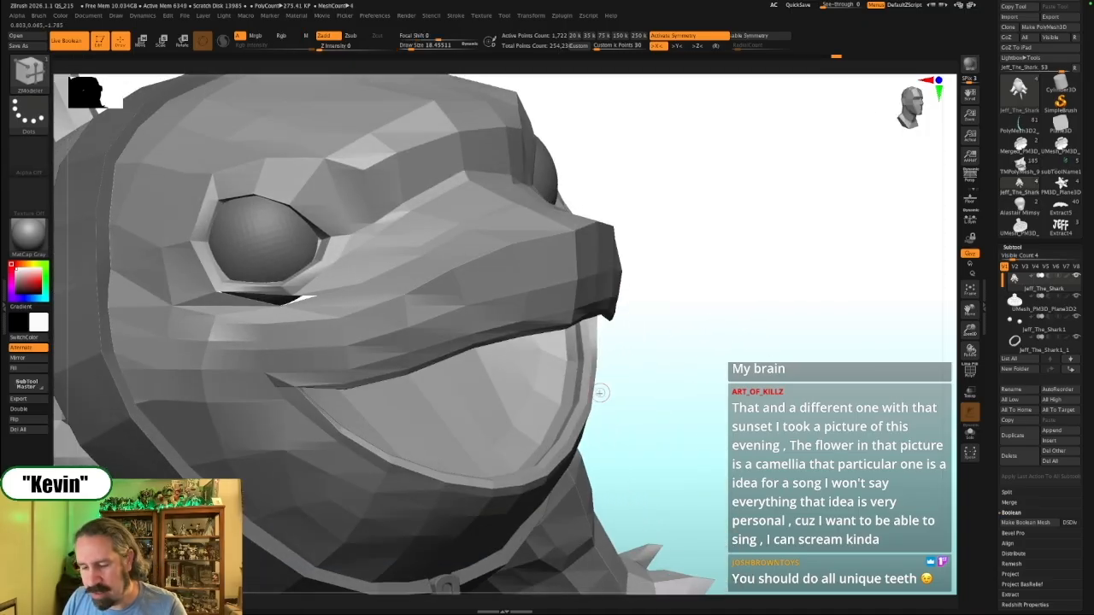
pyautogui.press('b')
pyautogui.press('z')
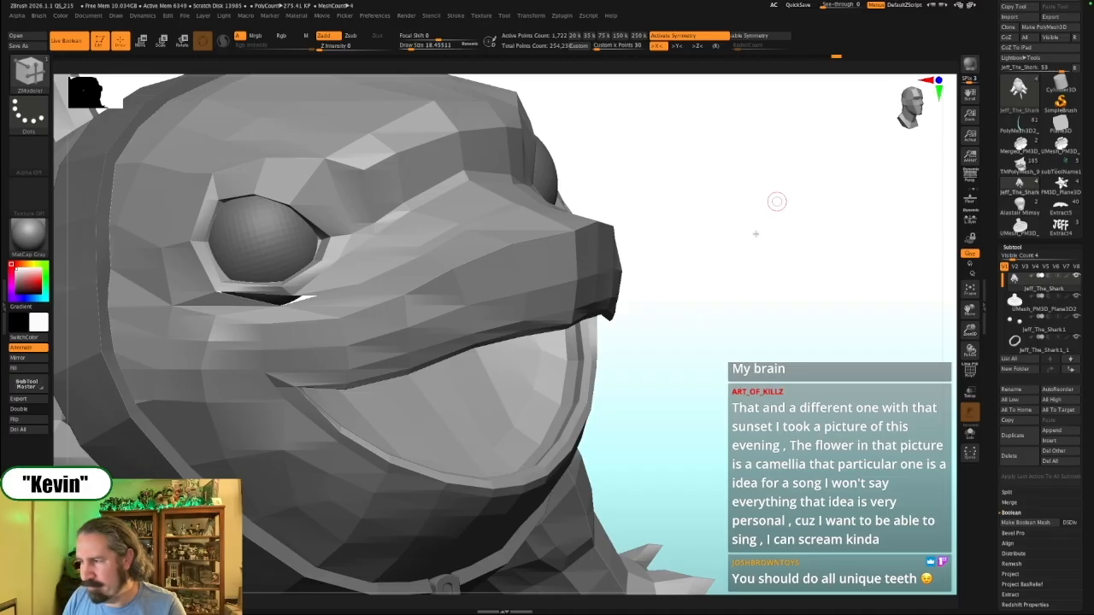
pyautogui.press('b')
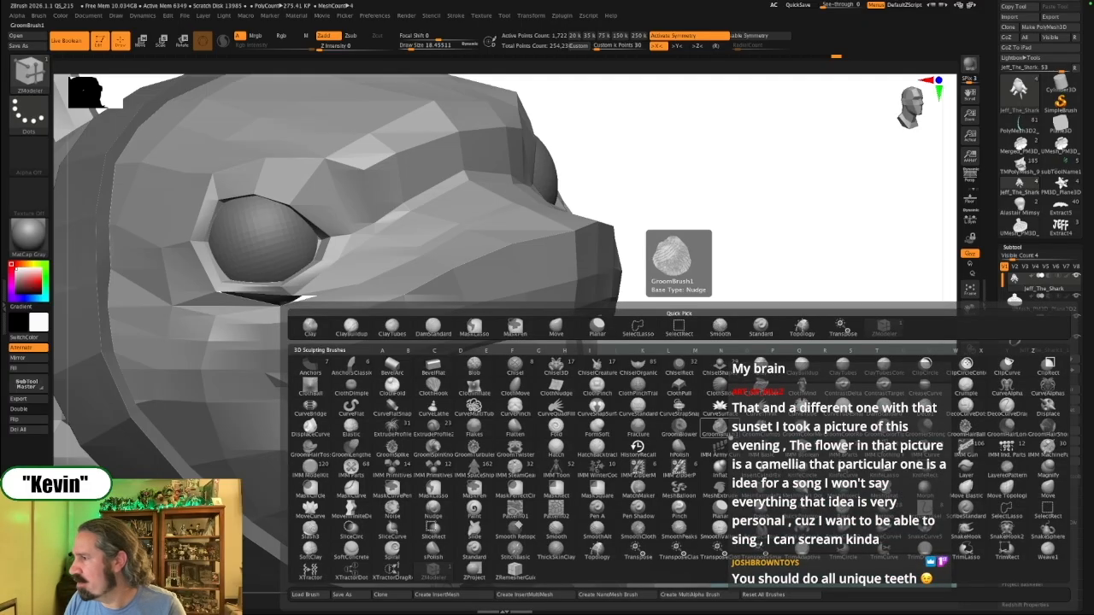
pyautogui.click(801, 411)
# Try to draw curve tubes along the inside of the lower lip and undo each attempt
pyautogui.moveTo(691, 324)
pyautogui.mouseDown()
pyautogui.moveTo(706, 291)
pyautogui.moveTo(676, 285)
pyautogui.moveTo(673, 298)
pyautogui.mouseUp()
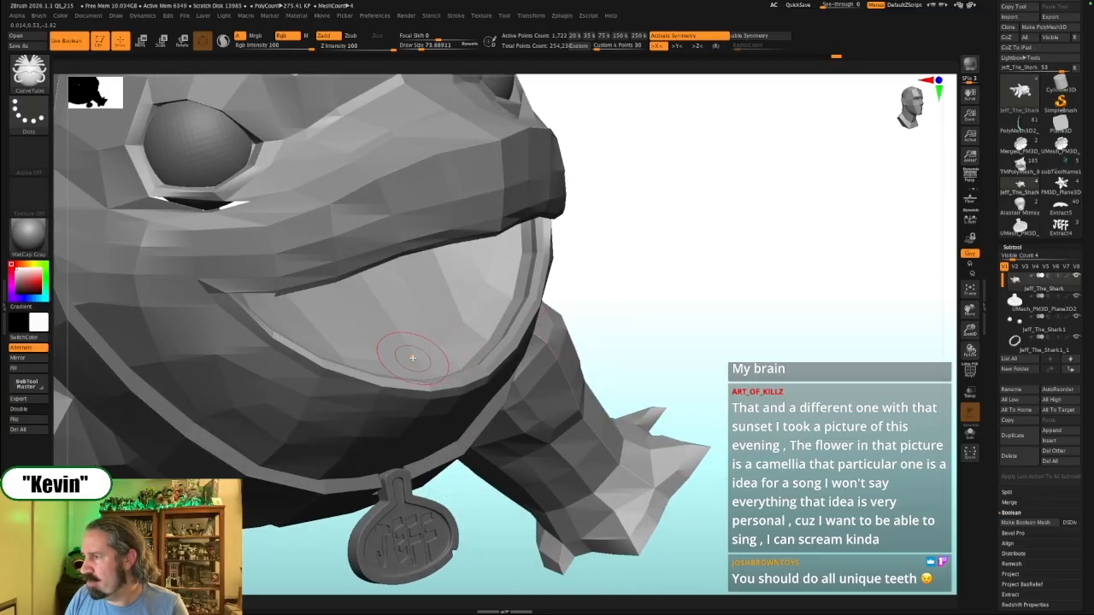
pyautogui.moveTo(503, 253); pyautogui.dragTo(511, 239)
pyautogui.moveTo(681, 258); pyautogui.dragTo(655, 249)
pyautogui.hotkey('ctrl', 'z')
pyautogui.moveTo(420, 352); pyautogui.dragTo(552, 273)
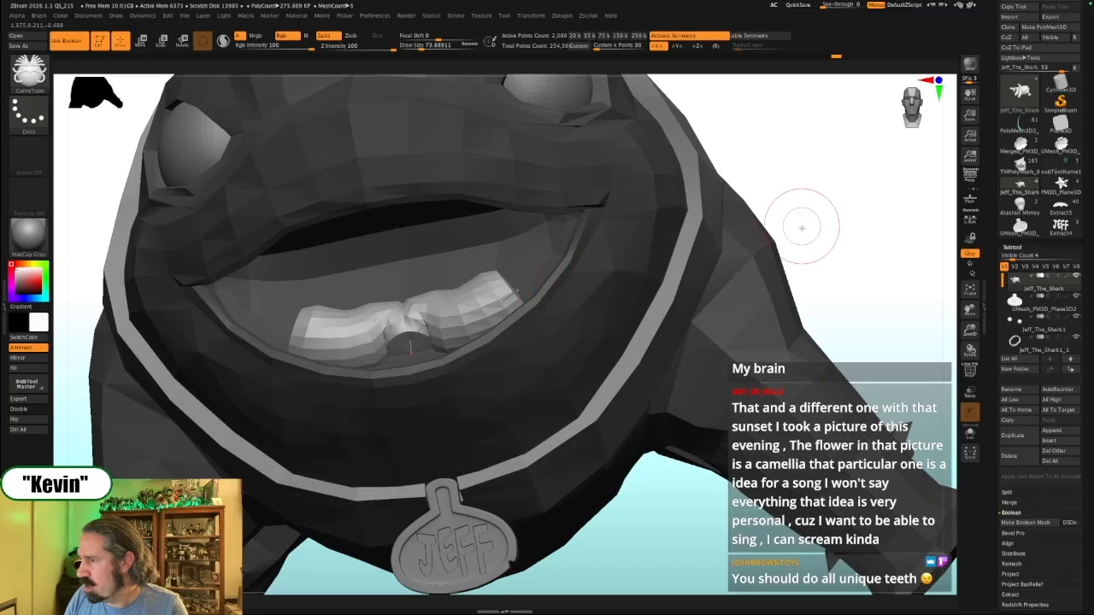
pyautogui.hotkey('ctrl', 'z')
pyautogui.moveTo(859, 228); pyautogui.dragTo(897, 228)
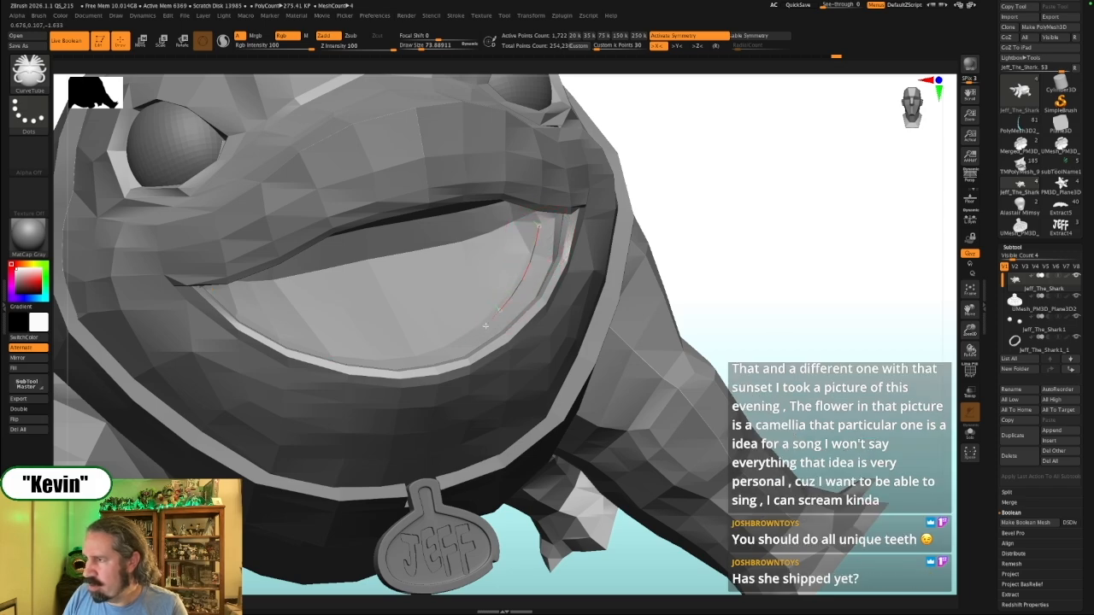
pyautogui.moveTo(458, 344); pyautogui.dragTo(453, 344)
pyautogui.moveTo(796, 220); pyautogui.dragTo(779, 257)
pyautogui.hotkey('ctrl', 'z')
# Set the picker depth to Once Z and draw a mirrored pair of tubes along the inside of the lower lip
pyautogui.moveTo(662, 490); pyautogui.dragTo(666, 468)
pyautogui.click(344, 15)
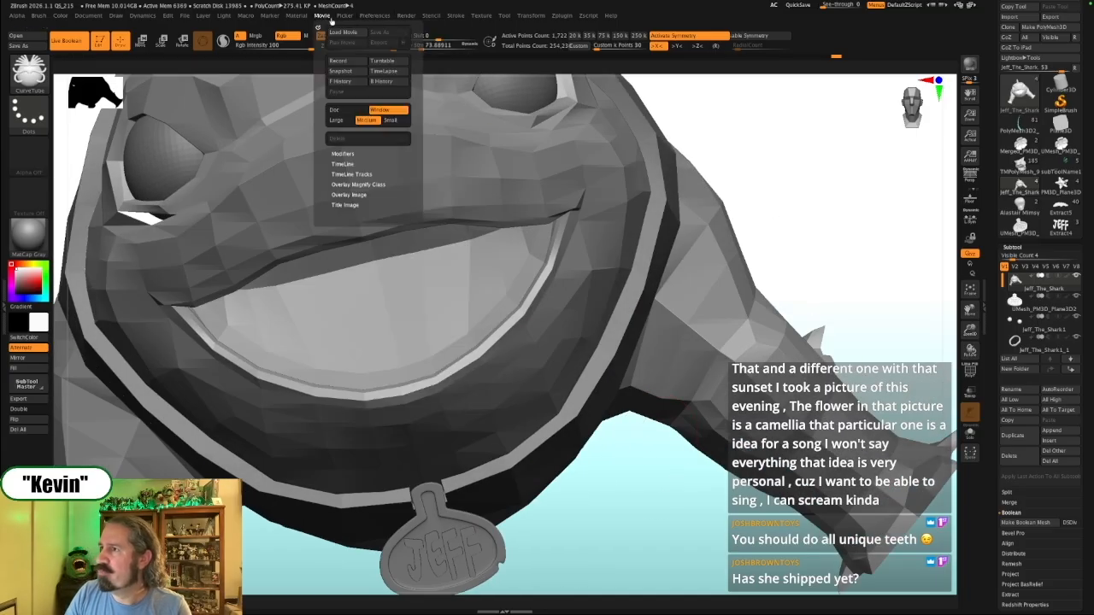
pyautogui.click(368, 43)
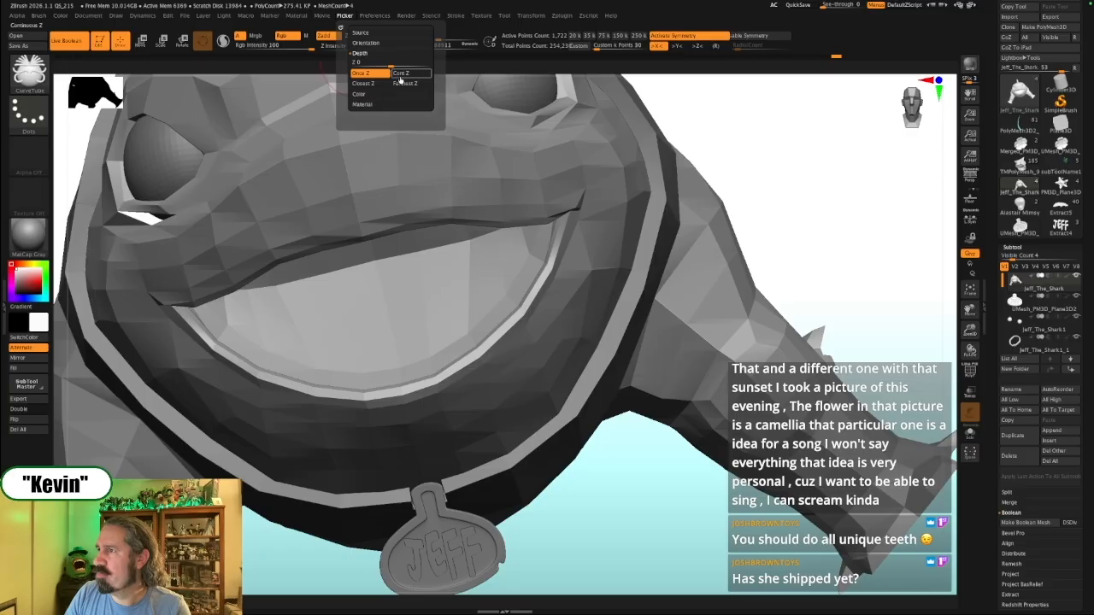
pyautogui.moveTo(535, 238); pyautogui.dragTo(517, 278)
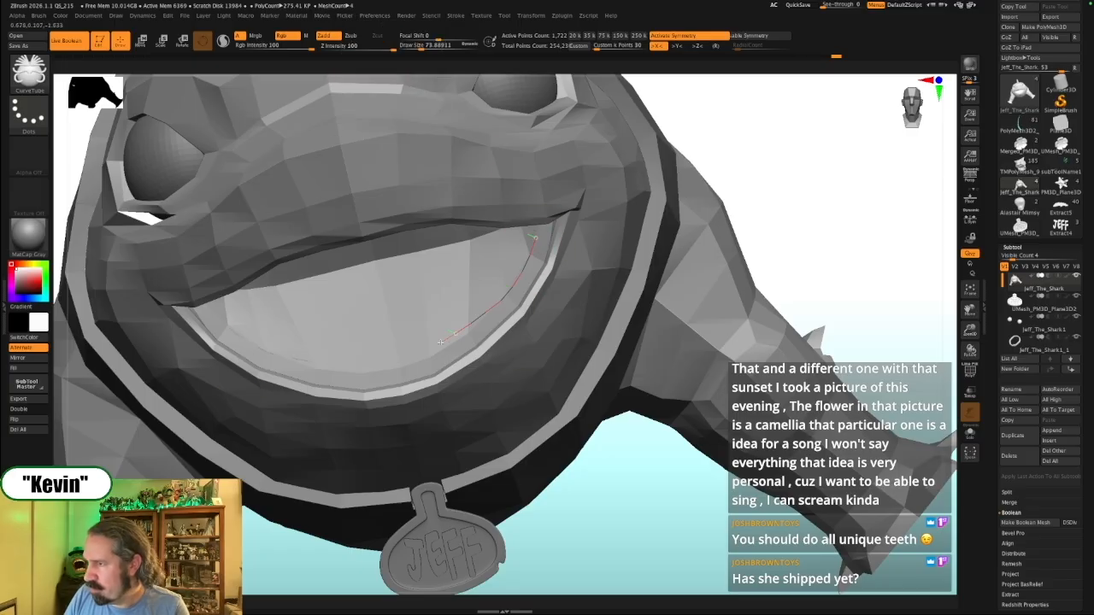
pyautogui.moveTo(420, 353); pyautogui.dragTo(431, 357)
pyautogui.moveTo(766, 210)
pyautogui.mouseDown()
pyautogui.moveTo(780, 190)
pyautogui.moveTo(772, 228)
pyautogui.mouseUp()
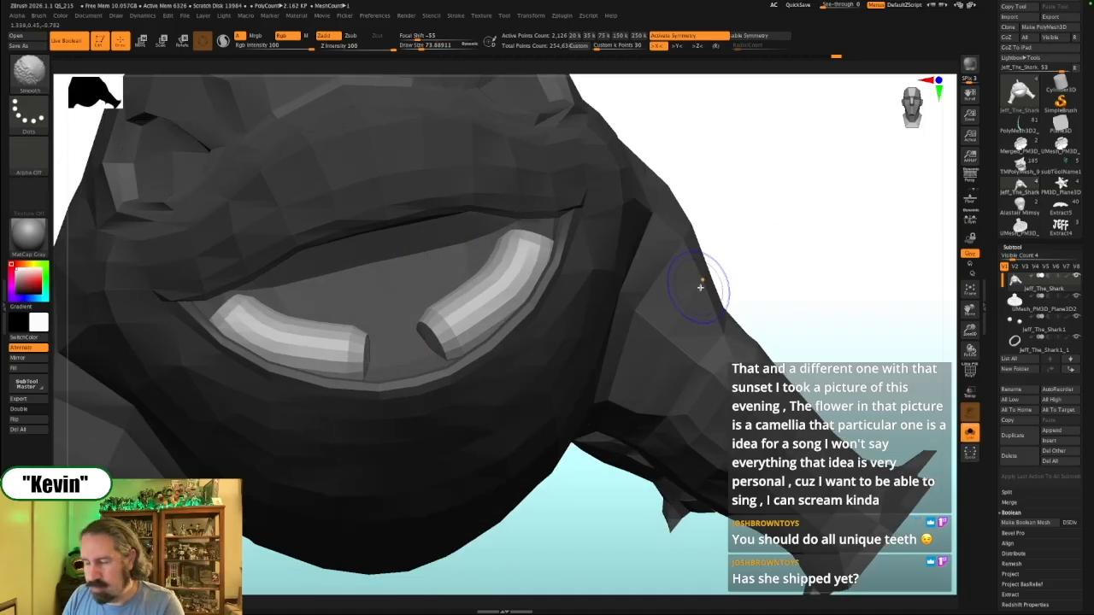
# Display polyframes, split the unmasked tubes off into their own subtool and make that subtool active
pyautogui.hotkey('shift', 'f')
pyautogui.moveTo(929, 275)
pyautogui.mouseDown()
pyautogui.moveTo(926, 224)
pyautogui.moveTo(932, 283)
pyautogui.moveTo(933, 269)
pyautogui.mouseUp()
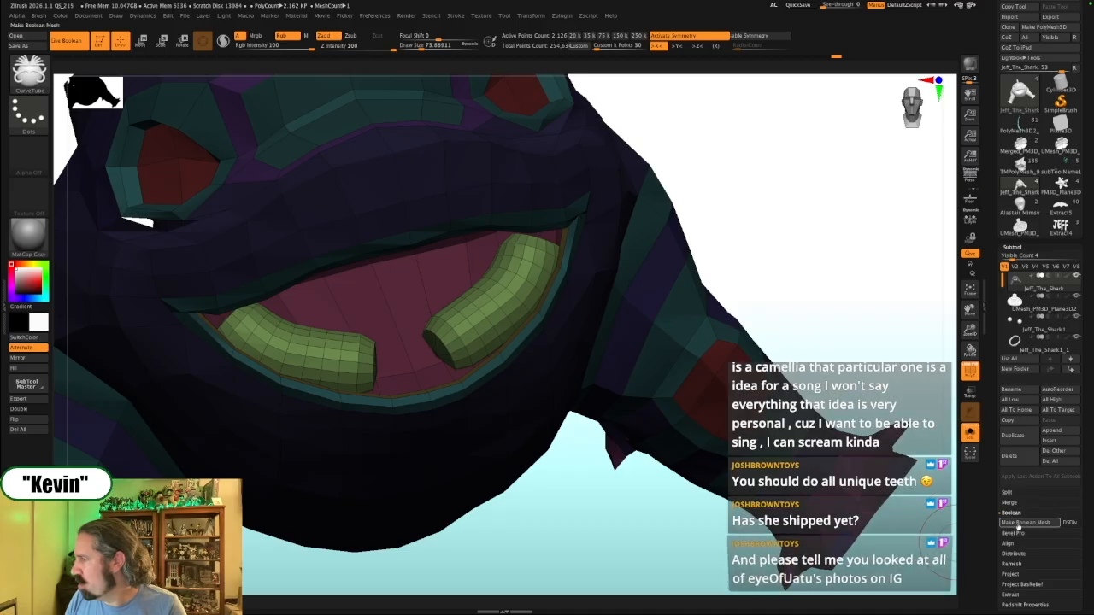
pyautogui.click(1015, 493)
pyautogui.click(1028, 534)
pyautogui.press('Down')
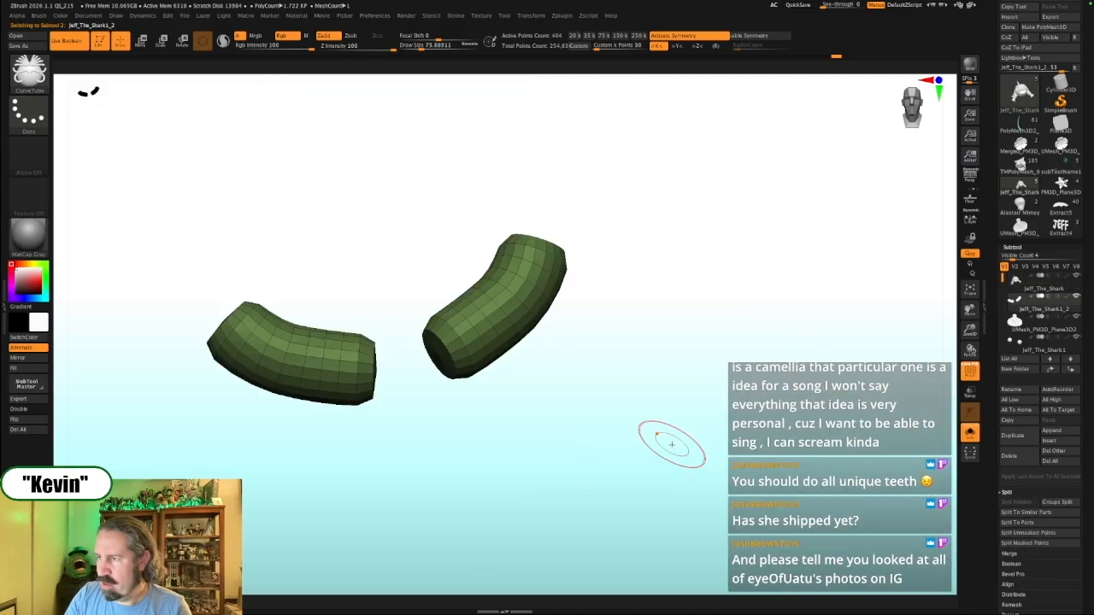
# Switch to ZModeler, set the polygon action to Delete with Flat Island target, and remove a polygon at each tube's inner end
pyautogui.keyDown('alt'); pyautogui.moveTo(533, 425); pyautogui.dragTo(551, 349); pyautogui.keyUp('alt')
pyautogui.press('b')
pyautogui.press('z')
pyautogui.press('m')
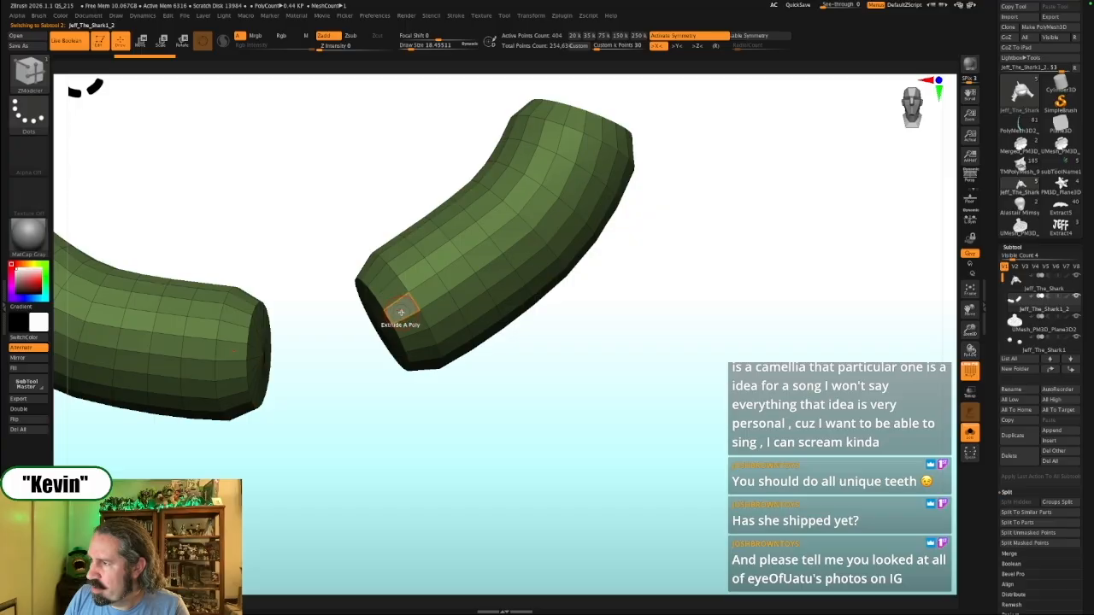
pyautogui.press('space')
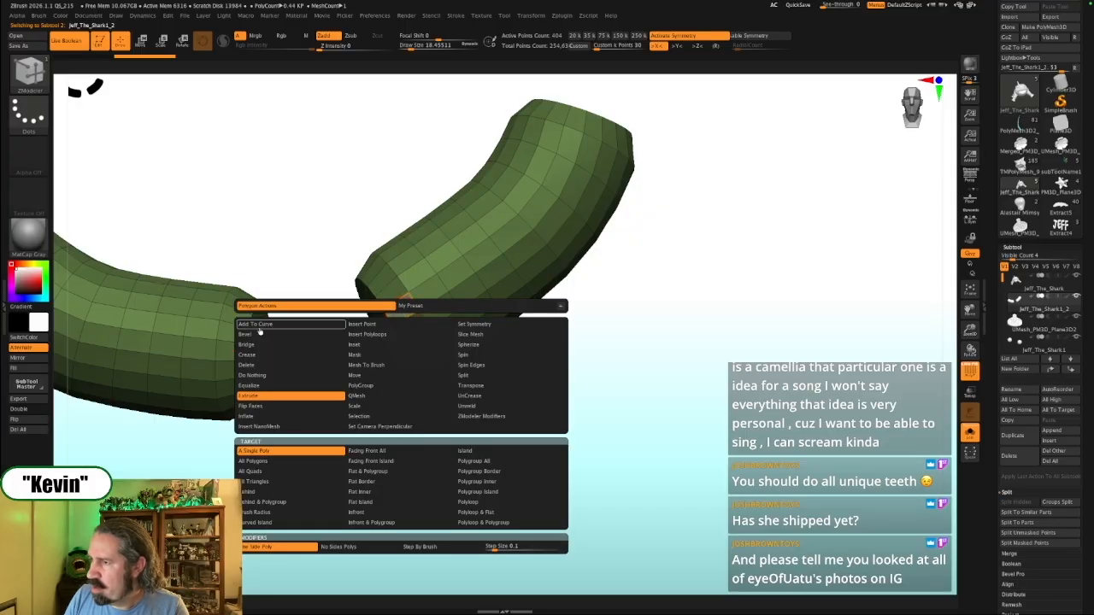
pyautogui.click(246, 365)
pyautogui.click(399, 312)
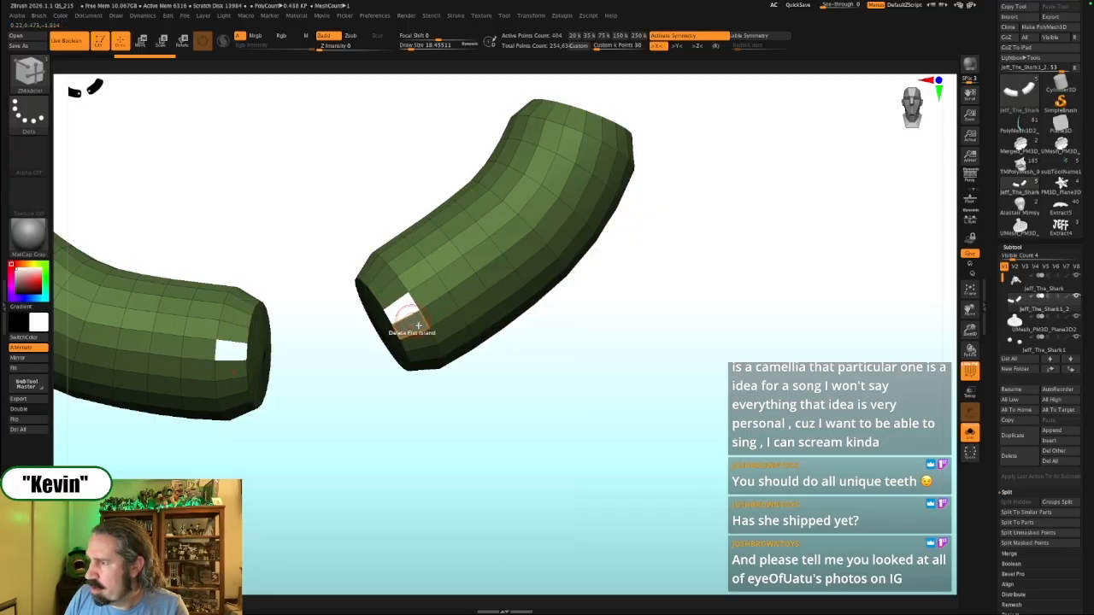
# Set the delete target to Polyloop and remove the inner end loops and caps so the facing tube ends are open
pyautogui.press('space')
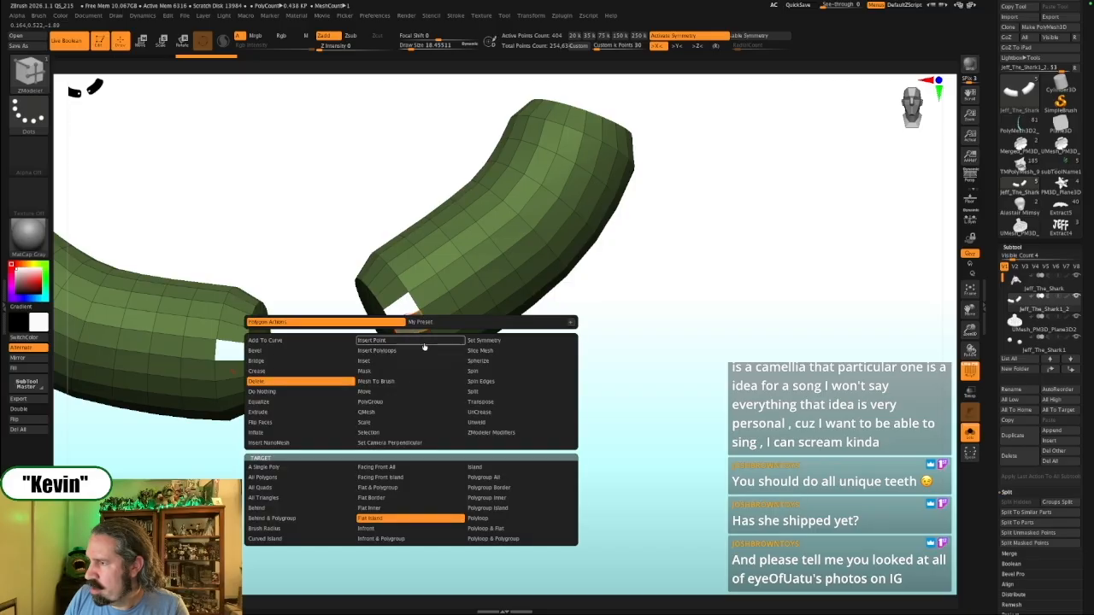
pyautogui.click(495, 520)
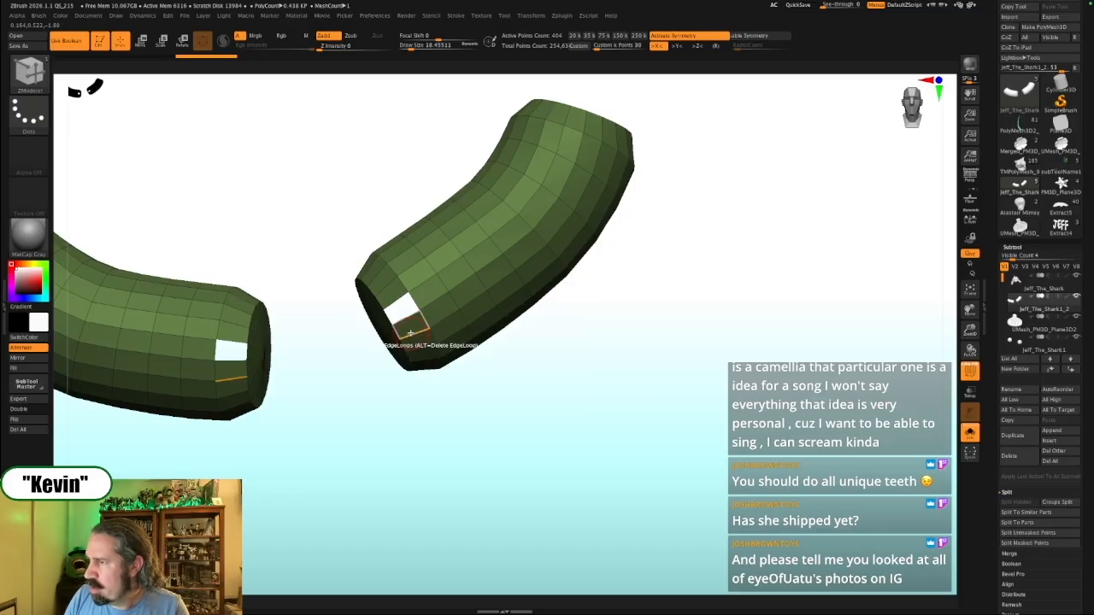
pyautogui.keyDown('alt'); pyautogui.click(425, 352); pyautogui.keyUp('alt')
pyautogui.moveTo(466, 473); pyautogui.dragTo(489, 445)
pyautogui.click(380, 351)
pyautogui.moveTo(381, 350); pyautogui.dragTo(803, 350)
pyautogui.hotkey('shift', 'z')
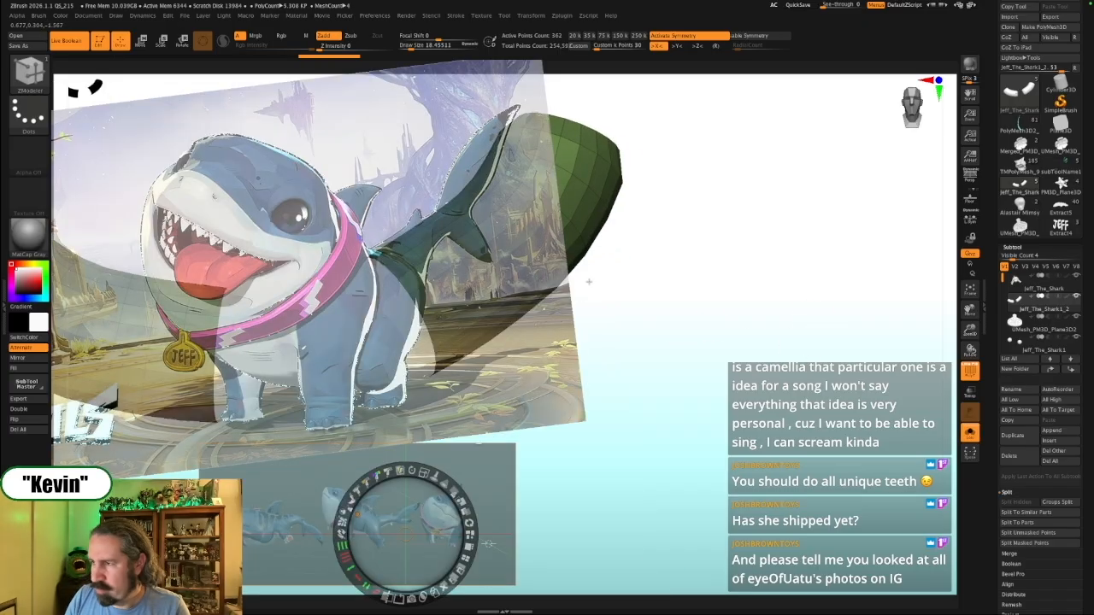
pyautogui.hotkey('shift', 'z')
pyautogui.keyDown('alt'); pyautogui.moveTo(539, 397); pyautogui.dragTo(643, 370); pyautogui.keyUp('alt')
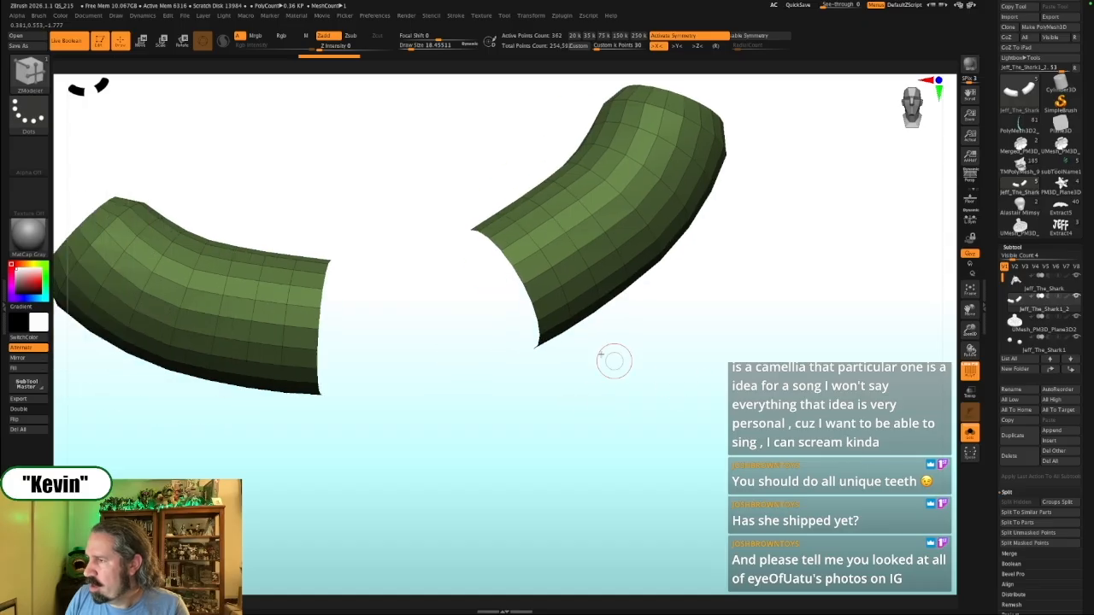
# Turn off symmetry and set the ZModeler edge action to Bridge with the Two Holes target
pyautogui.press('x')
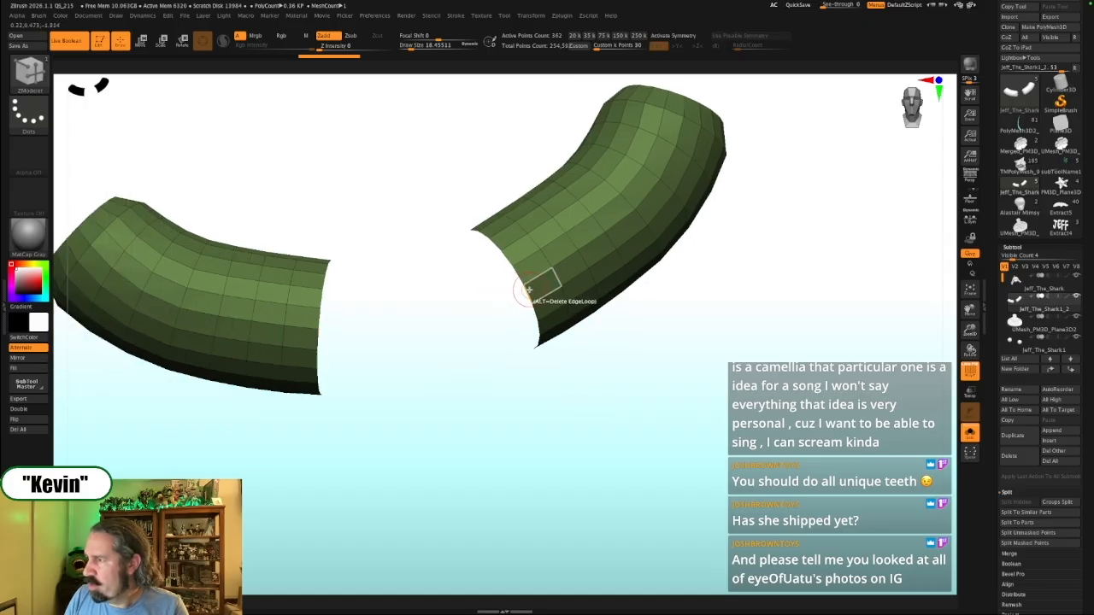
pyautogui.press('space')
pyautogui.click(421, 335)
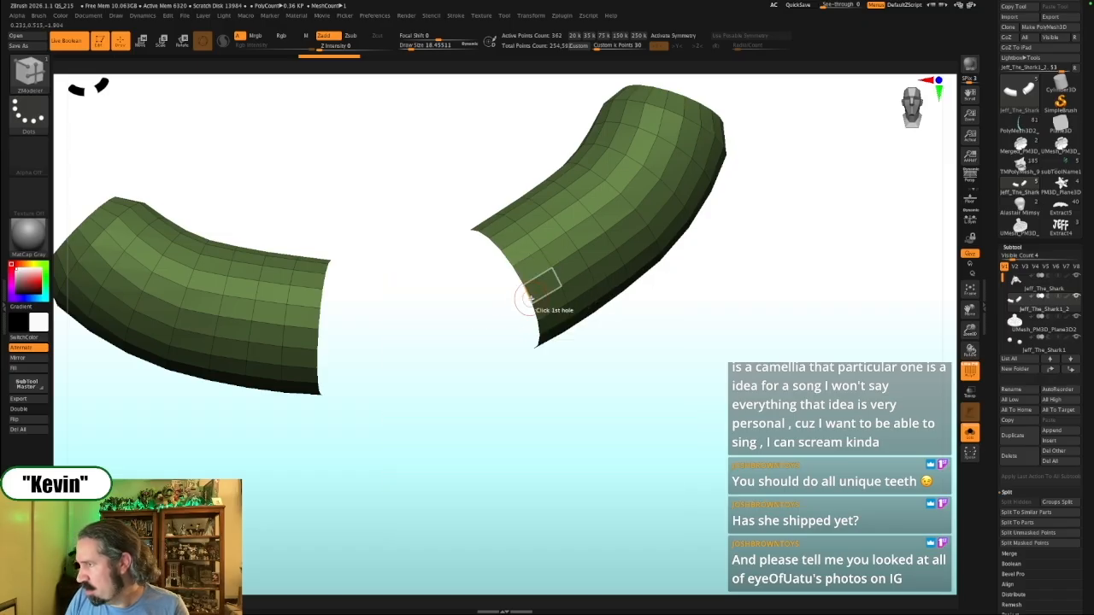
# Try to bridge the two open tube ends and undo the bridge
pyautogui.hotkey('alt', 's')
pyautogui.moveTo(300, 312); pyautogui.dragTo(376, 339)
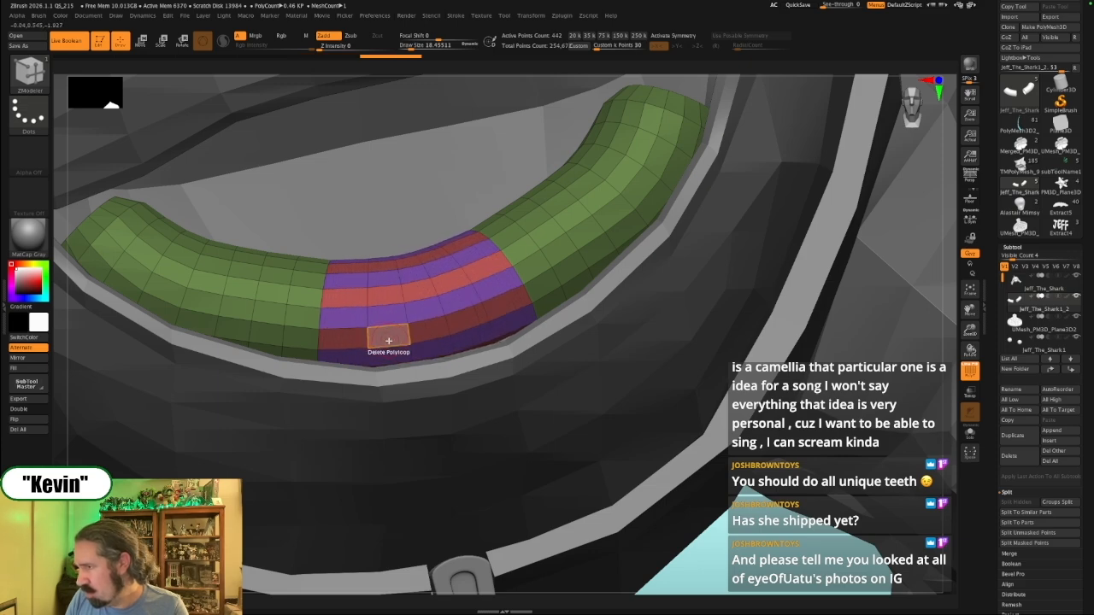
pyautogui.hotkey('ctrl', 'z')
# Bridge the two open inner ends of the tubes into one continuous curved gum piece
pyautogui.click(317, 317)
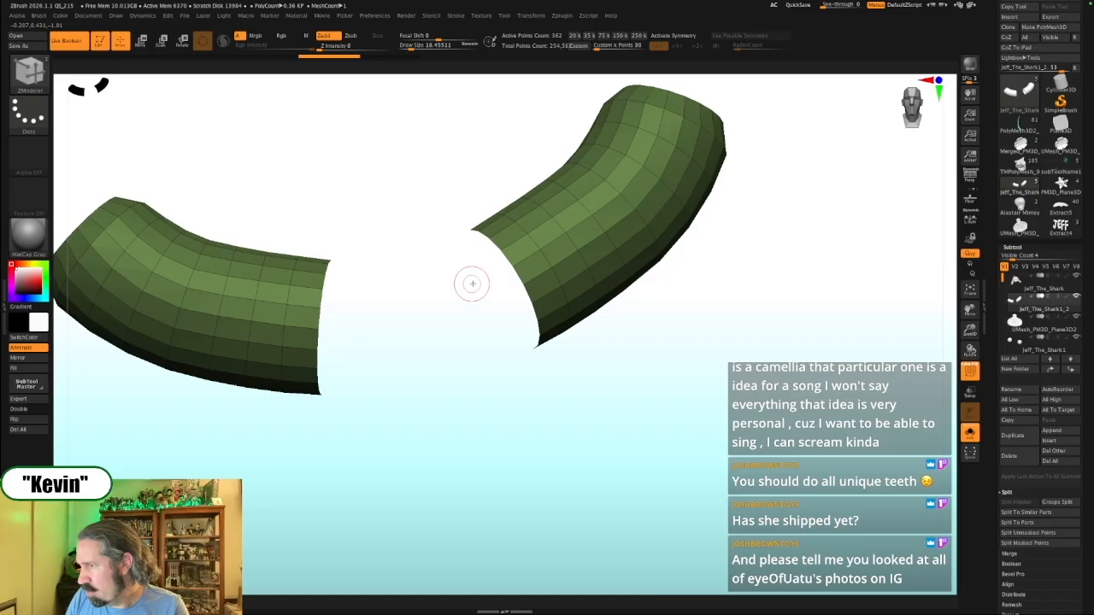
pyautogui.moveTo(522, 274); pyautogui.dragTo(577, 304)
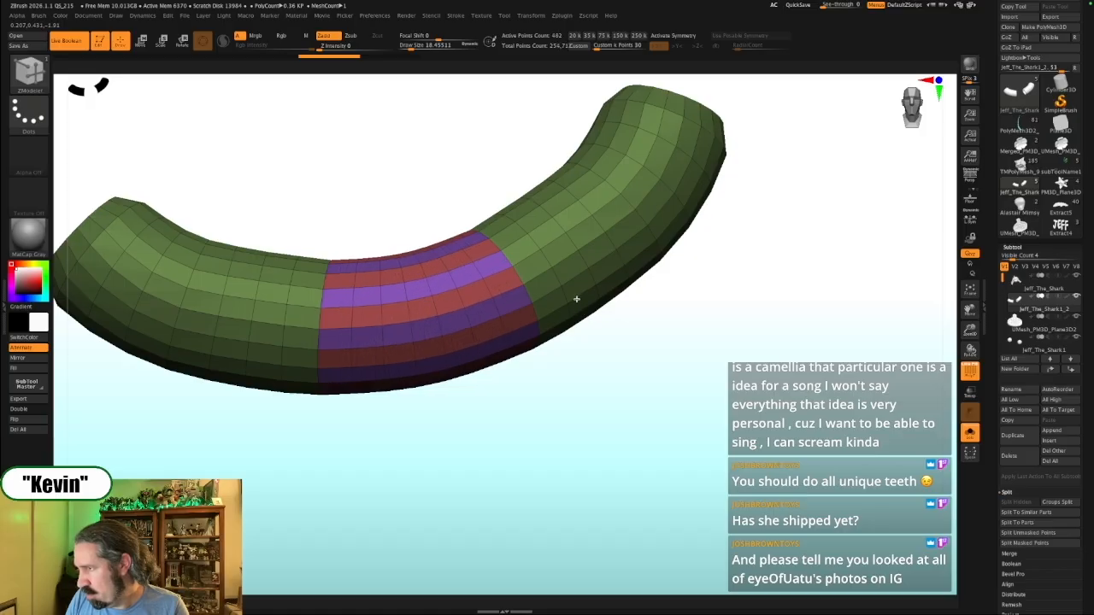
pyautogui.moveTo(576, 297); pyautogui.dragTo(578, 297)
pyautogui.moveTo(607, 405); pyautogui.dragTo(691, 434)
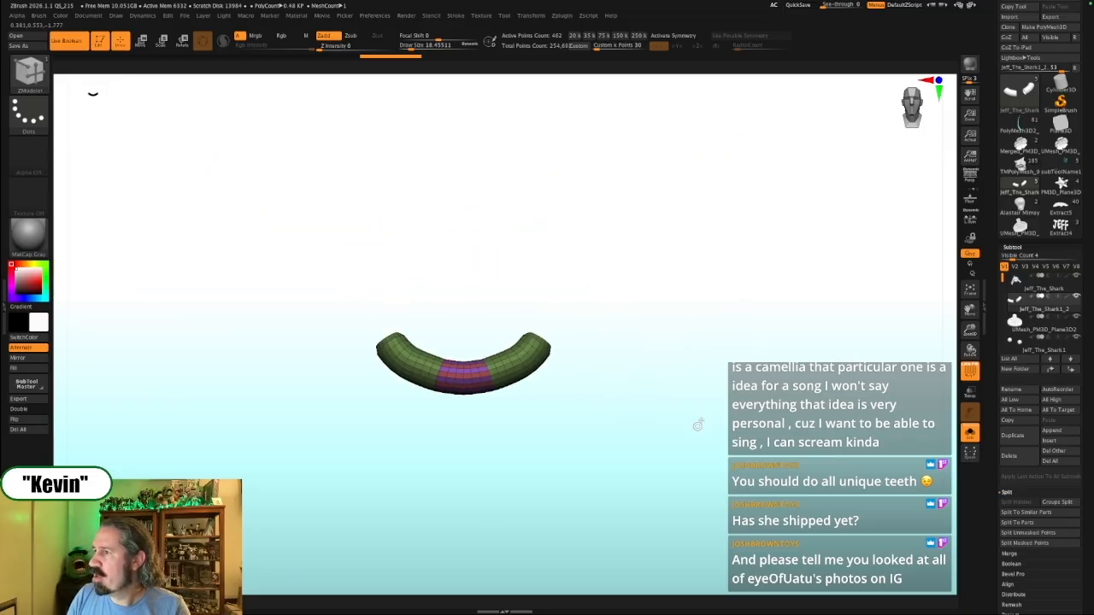
# Show the whole shark again, switch to the Move brush with a draw size of about 318, and re-enable symmetry
pyautogui.hotkey('alt', 's')
pyautogui.moveTo(780, 357)
pyautogui.mouseDown()
pyautogui.moveTo(747, 356)
pyautogui.moveTo(779, 347)
pyautogui.moveTo(755, 356)
pyautogui.mouseUp()
pyautogui.press('b')
pyautogui.press('m')
pyautogui.press('v')
pyautogui.press('s')
pyautogui.moveTo(841, 310); pyautogui.dragTo(806, 301)
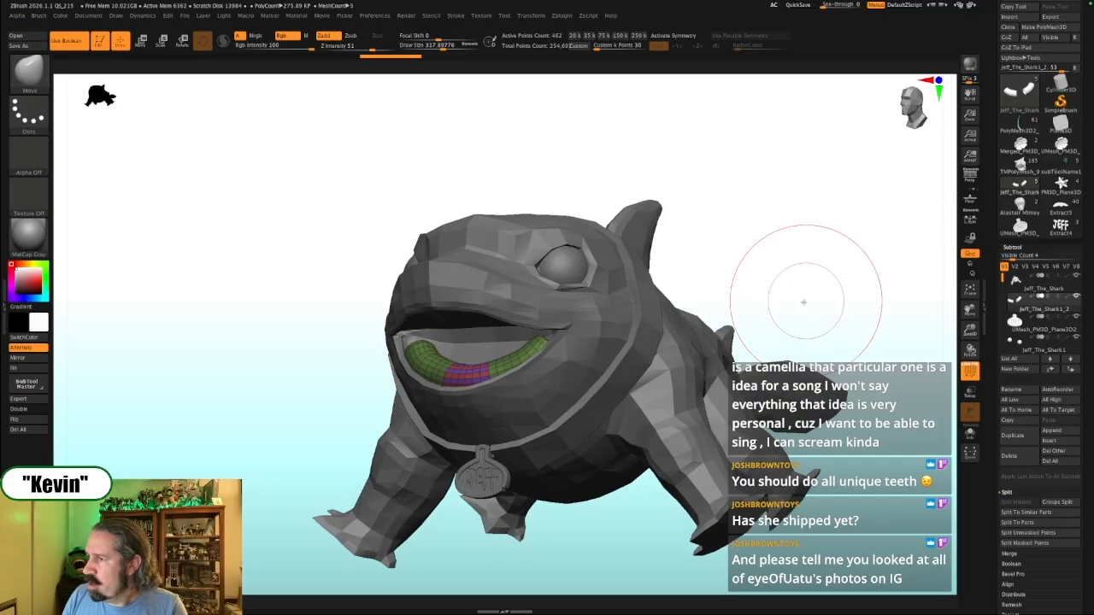
pyautogui.press('x')
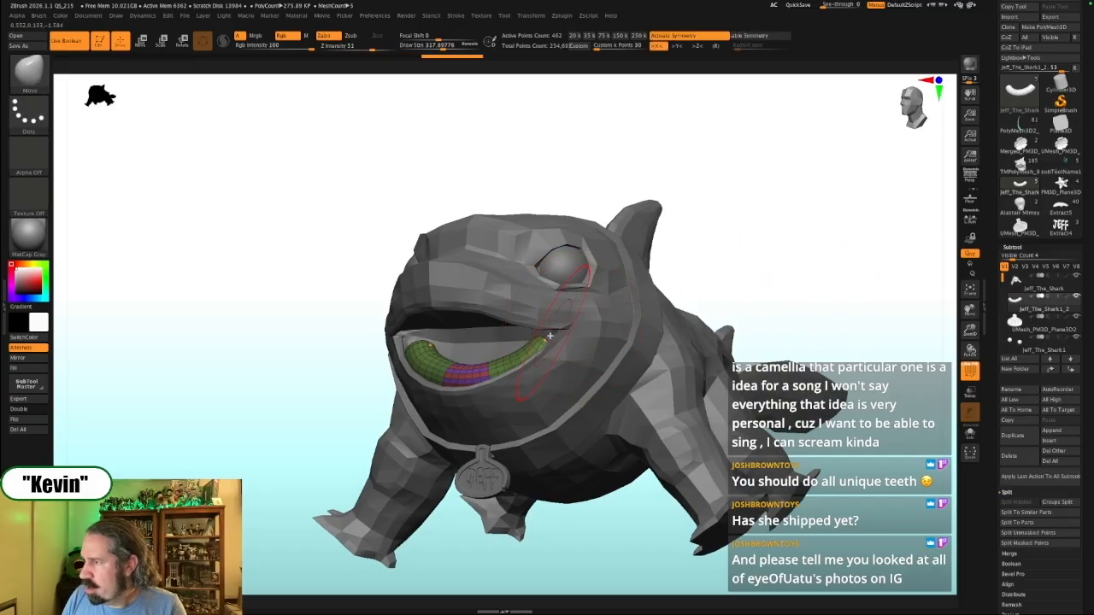
# Move the gum tube's ends and middle to follow the inside of the lower lip, reducing the draw size to about 177
pyautogui.keyDown('shift'); pyautogui.moveTo(740, 252); pyautogui.dragTo(765, 253); pyautogui.keyUp('shift')
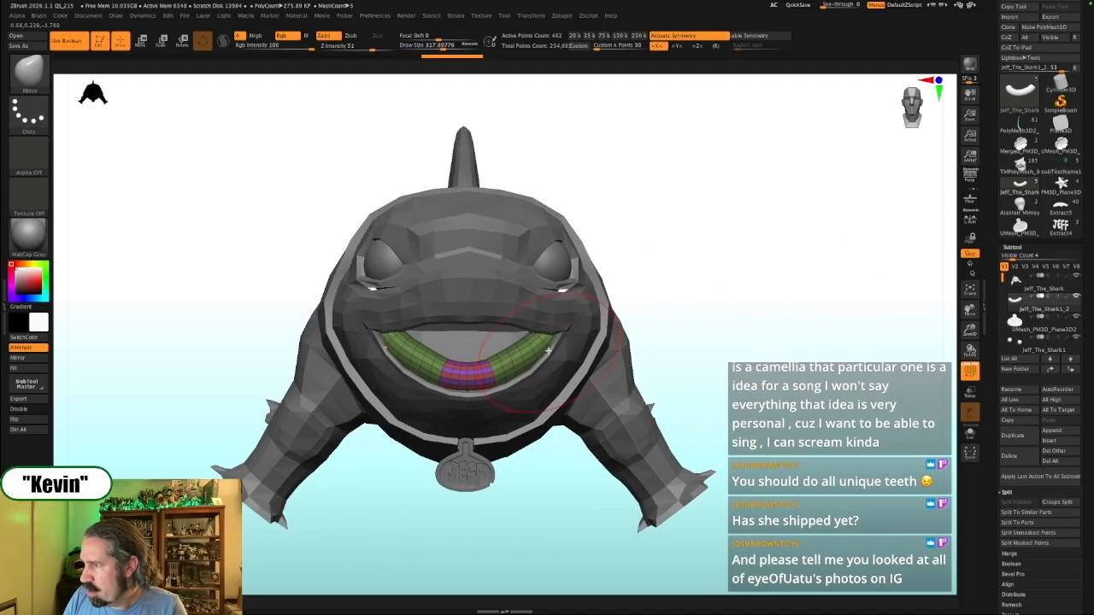
pyautogui.moveTo(510, 361); pyautogui.dragTo(504, 366)
pyautogui.moveTo(640, 305)
pyautogui.mouseDown()
pyautogui.moveTo(678, 270)
pyautogui.moveTo(447, 332)
pyautogui.mouseUp()
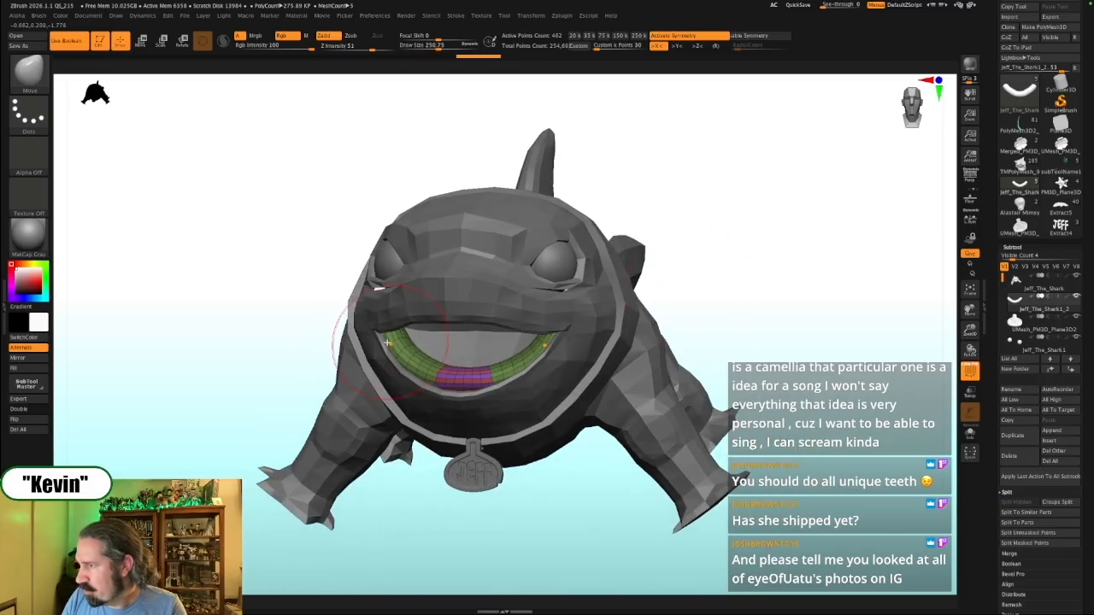
pyautogui.moveTo(638, 295); pyautogui.dragTo(752, 256)
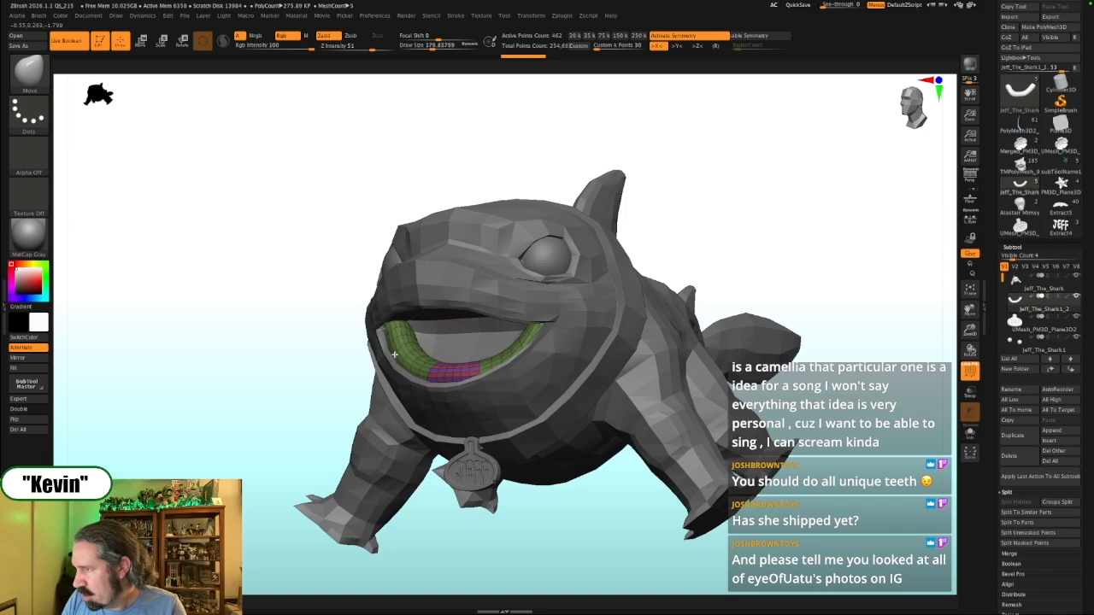
pyautogui.keyDown('shift'); pyautogui.moveTo(317, 416); pyautogui.dragTo(462, 386); pyautogui.keyUp('shift')
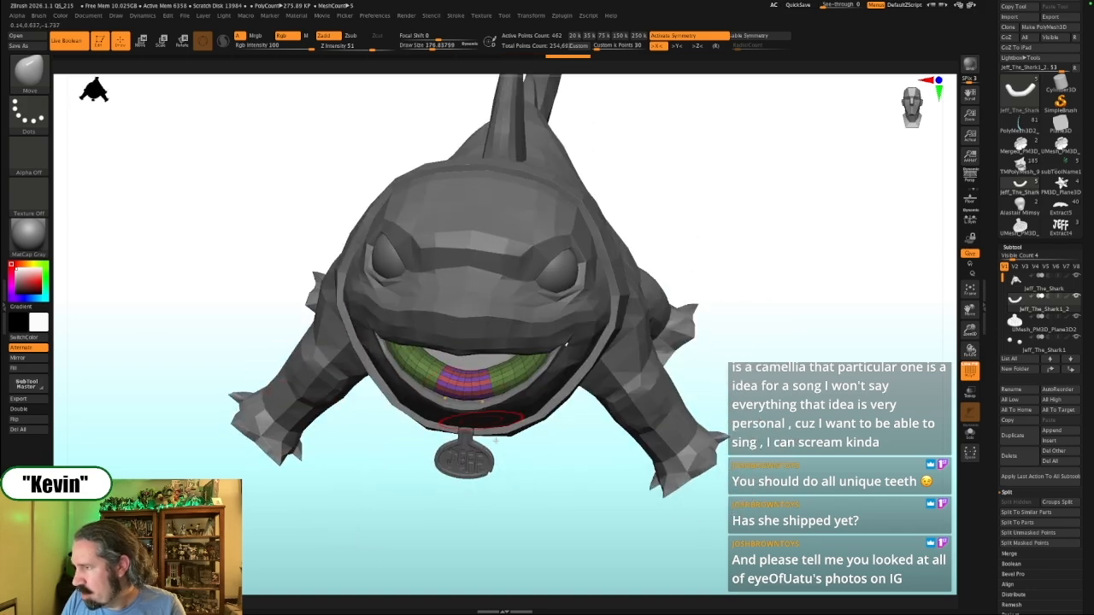
pyautogui.moveTo(496, 441); pyautogui.dragTo(593, 496)
pyautogui.moveTo(581, 434); pyautogui.dragTo(563, 416)
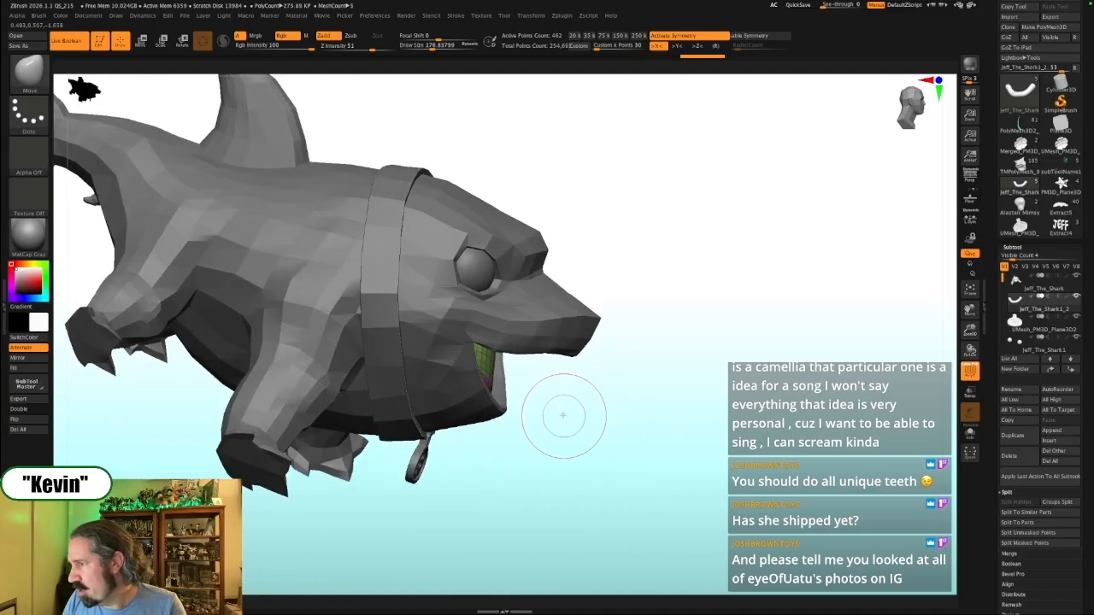
# Reshape and smooth the gum tube inside the lower jaw from the side, adjusting the draw size to about 189
pyautogui.hotkey('shift', 'z')
pyautogui.hotkey('shift', 'z')
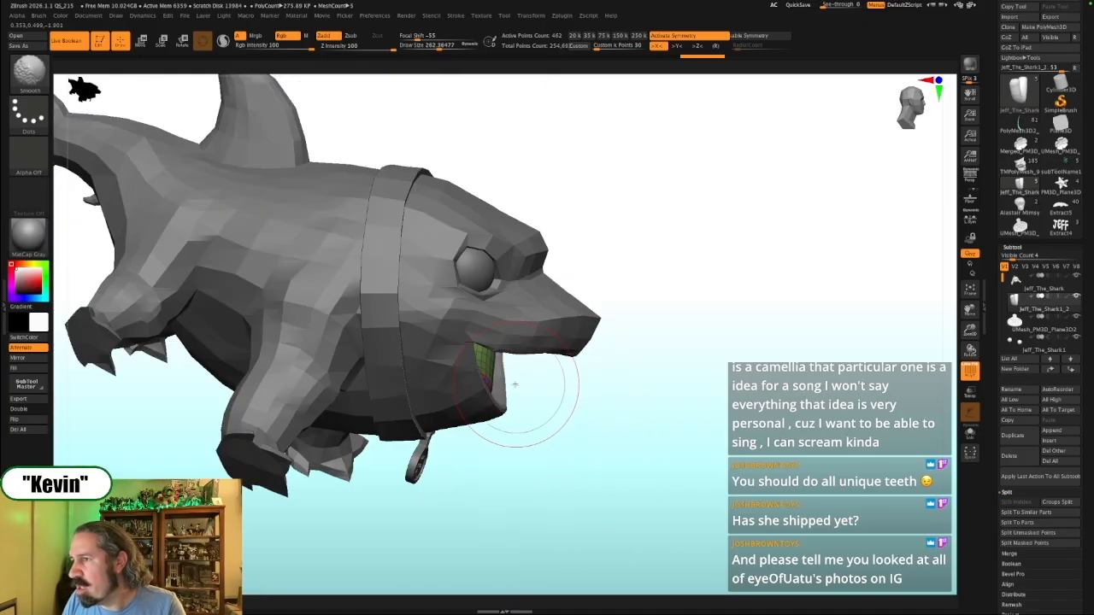
pyautogui.press('s')
pyautogui.click(502, 397)
pyautogui.moveTo(537, 397)
pyautogui.mouseDown()
pyautogui.moveTo(527, 415)
pyautogui.moveTo(547, 394)
pyautogui.mouseUp()
pyautogui.moveTo(547, 394)
pyautogui.mouseDown(button='right')
pyautogui.moveTo(483, 376)
pyautogui.moveTo(448, 390)
pyautogui.mouseUp(button='right')
pyautogui.press('s')
pyautogui.moveTo(466, 373); pyautogui.dragTo(461, 373)
# Compare the shark with the reference image overlay, hide it again, and examine the lower jaw from the side
pyautogui.hotkey('shift', 'z')
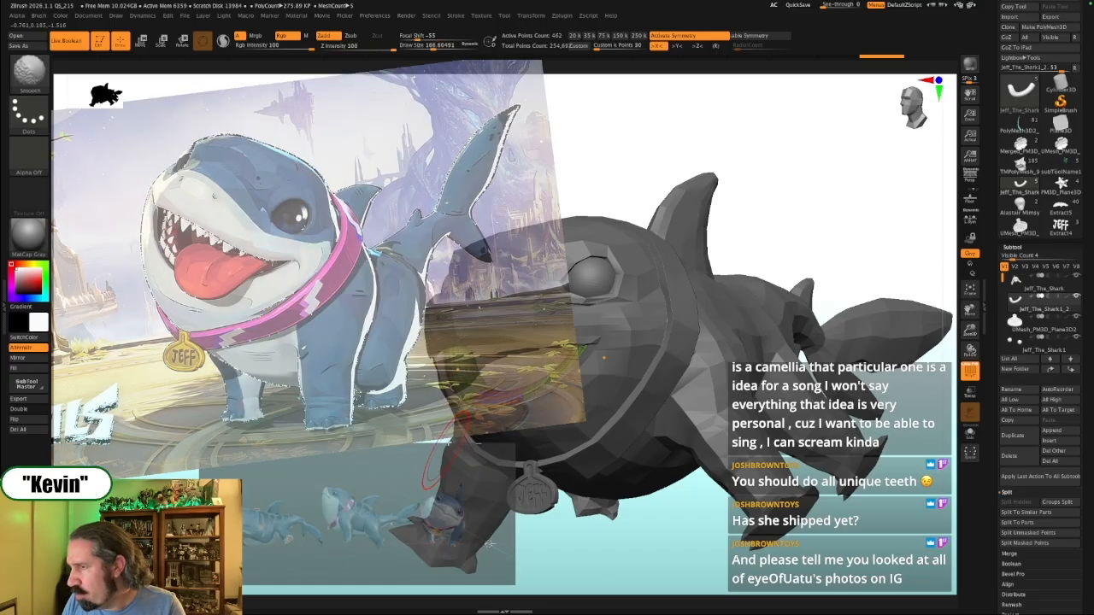
pyautogui.hotkey('shift', 'z')
pyautogui.moveTo(491, 392); pyautogui.dragTo(471, 382, button='right')
pyautogui.keyDown('alt'); pyautogui.moveTo(752, 343); pyautogui.dragTo(693, 392, button='right'); pyautogui.keyUp('alt')
pyautogui.moveTo(693, 392); pyautogui.dragTo(615, 402, button='right')
# Duplicate the lower gum tube and flip and move the copy up beneath the upper jaw
pyautogui.press('w')
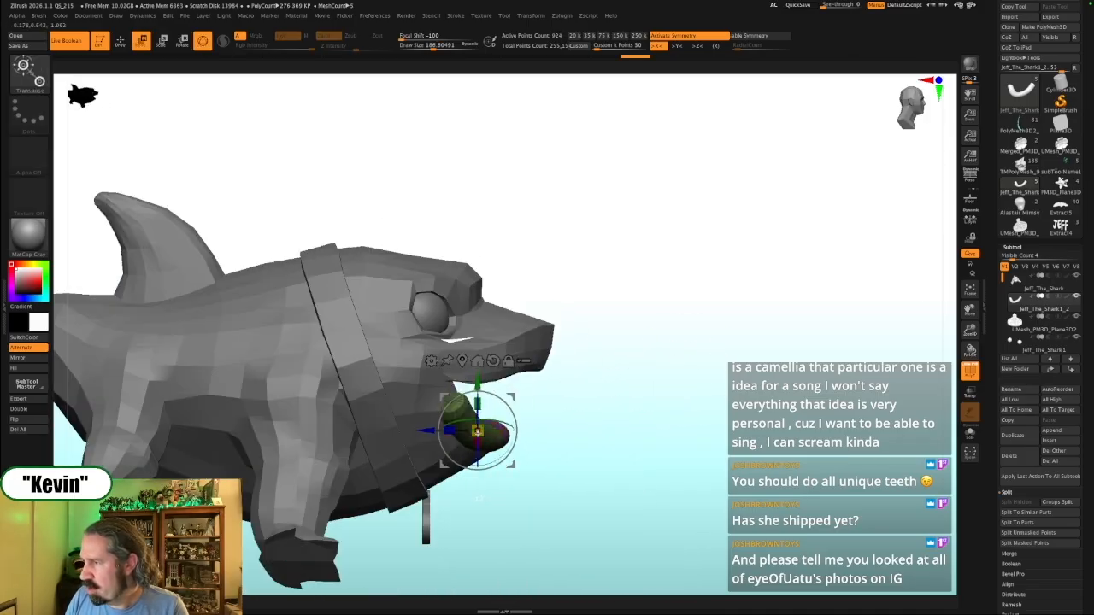
pyautogui.keyDown('shift'); pyautogui.moveTo(556, 408); pyautogui.dragTo(466, 425, button='right'); pyautogui.keyUp('shift')
pyautogui.press('x')
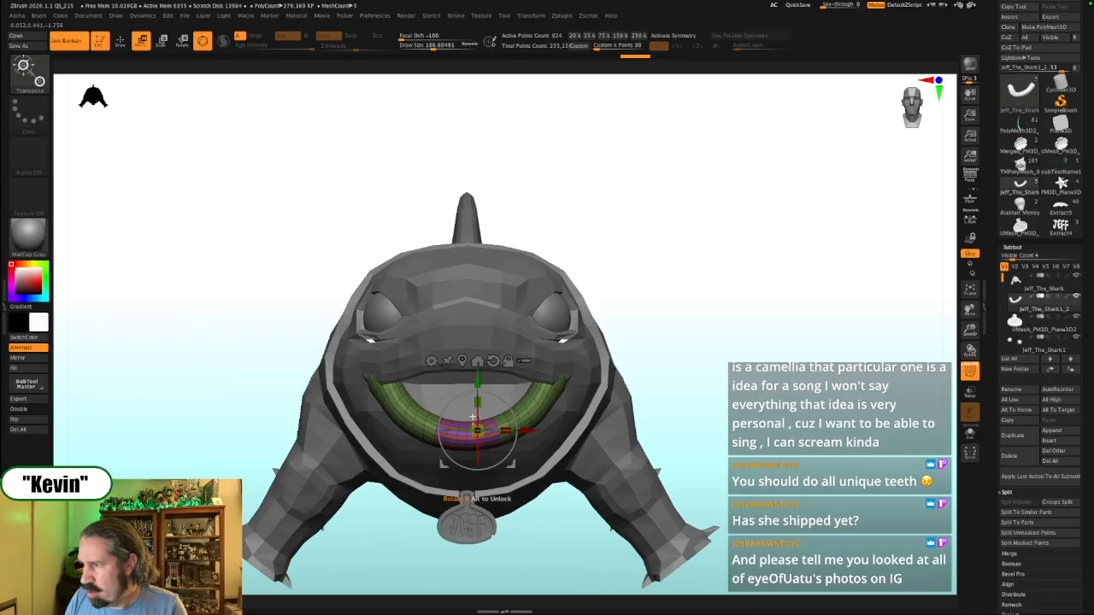
pyautogui.moveTo(476, 430); pyautogui.dragTo(477, 413)
pyautogui.moveTo(484, 376); pyautogui.dragTo(437, 472)
pyautogui.moveTo(473, 427); pyautogui.dragTo(495, 413)
pyautogui.moveTo(691, 364); pyautogui.dragTo(744, 331)
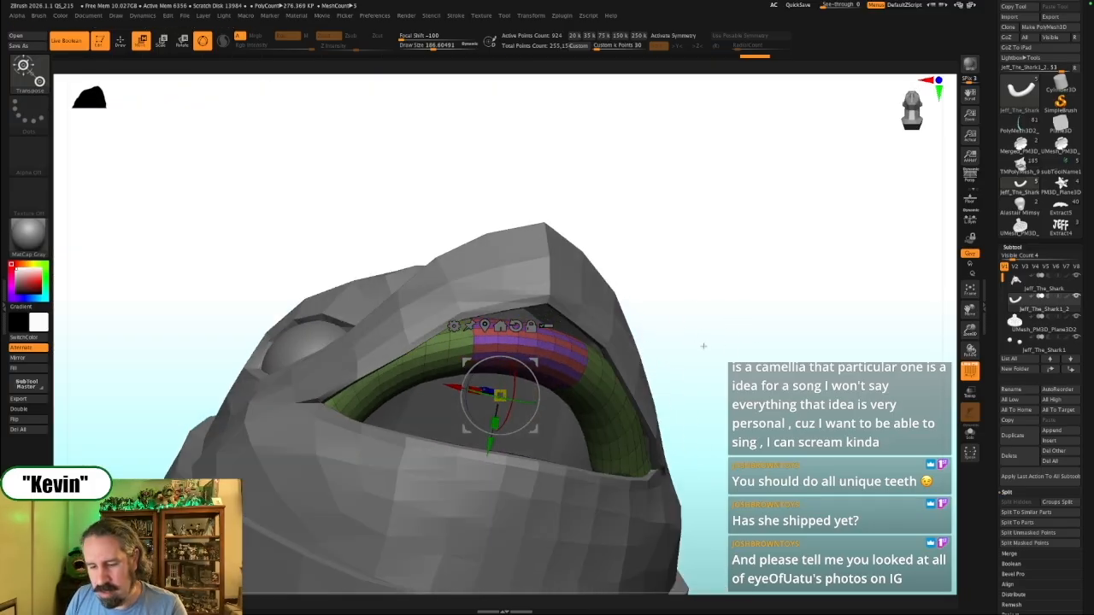
# Reshape the upper gum with the symmetric Move brush to follow the inside of the upper lip, at a draw size of about 192
pyautogui.press('q')
pyautogui.press('s')
pyautogui.hotkey('alt', 's')
pyautogui.moveTo(686, 331); pyautogui.dragTo(689, 369)
pyautogui.press('s')
pyautogui.moveTo(541, 349); pyautogui.dragTo(538, 349)
pyautogui.moveTo(519, 349); pyautogui.dragTo(525, 333)
pyautogui.hotkey('ctrl', 'z')
pyautogui.press('x')
pyautogui.moveTo(598, 345); pyautogui.dragTo(605, 336)
pyautogui.moveTo(707, 329); pyautogui.dragTo(707, 261)
pyautogui.hotkey('alt', 's')
pyautogui.moveTo(692, 308); pyautogui.dragTo(682, 288)
# Isolate the gums to realign the gizmo on the upper gum's front segment with symmetry off, and show the whole shark again for Move brush work
pyautogui.press('w')
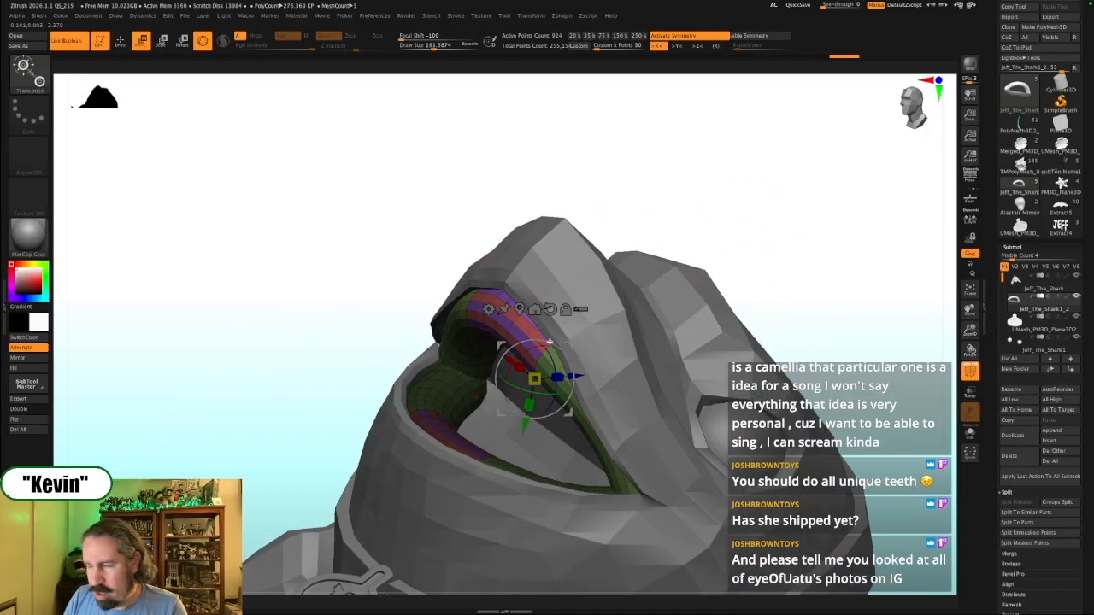
pyautogui.click(498, 299)
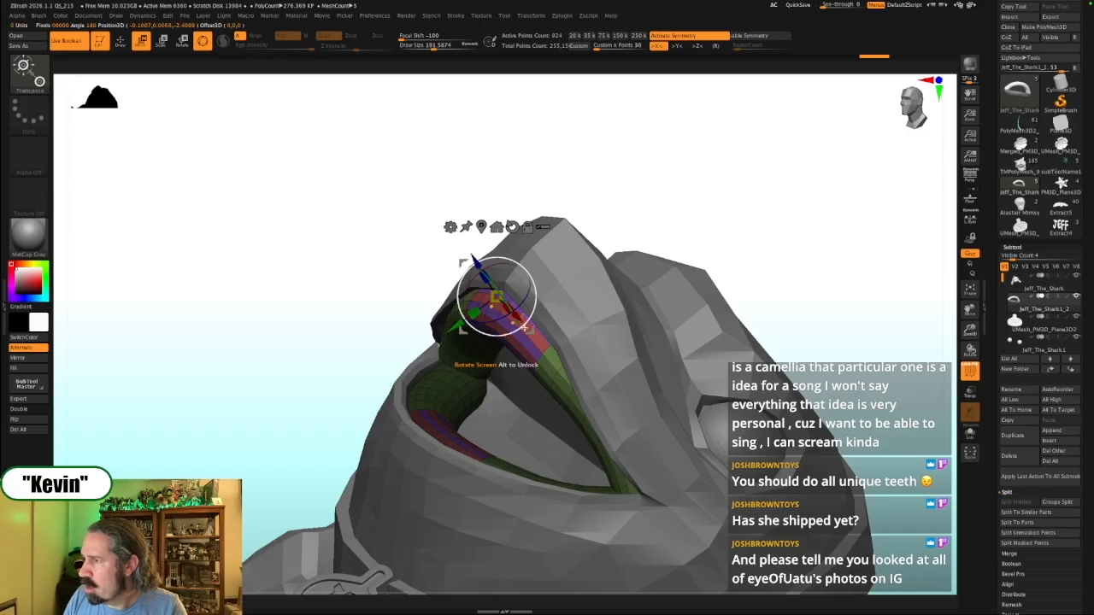
pyautogui.keyDown('shift'); pyautogui.moveTo(730, 224); pyautogui.dragTo(771, 218); pyautogui.keyUp('shift')
pyautogui.hotkey('alt', 's')
pyautogui.keyDown('shift'); pyautogui.moveTo(708, 244); pyautogui.dragTo(692, 322); pyautogui.keyUp('shift')
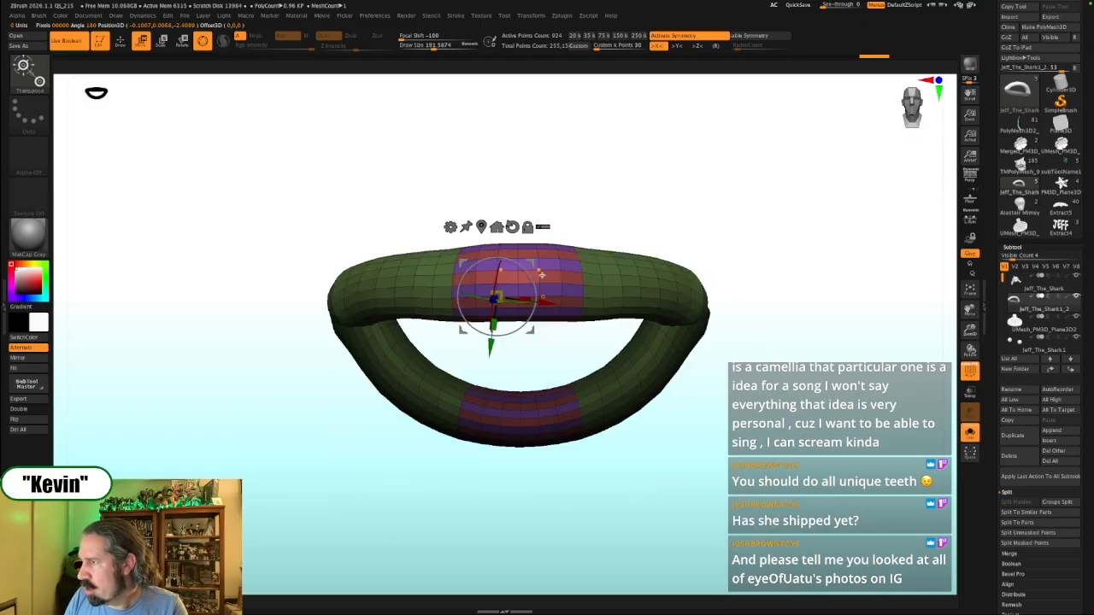
pyautogui.click(519, 285)
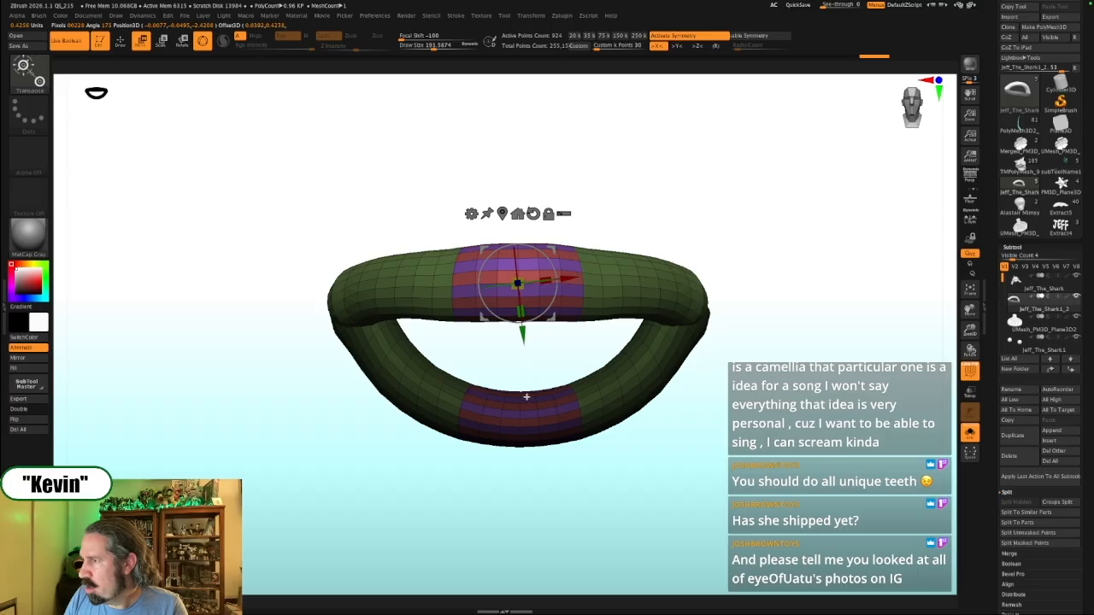
pyautogui.press('x')
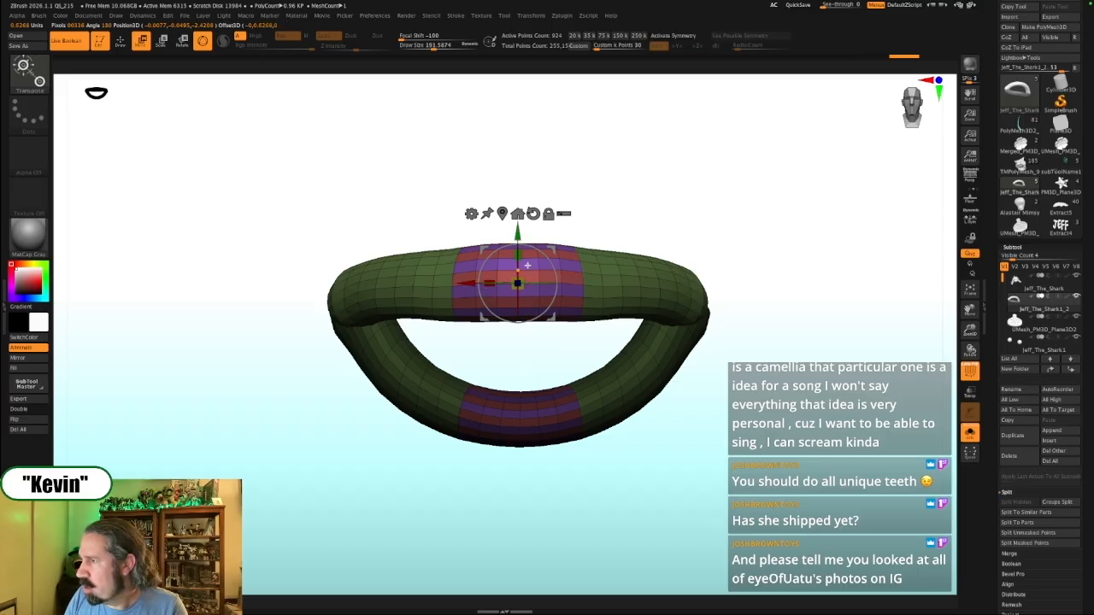
pyautogui.hotkey('alt', 's')
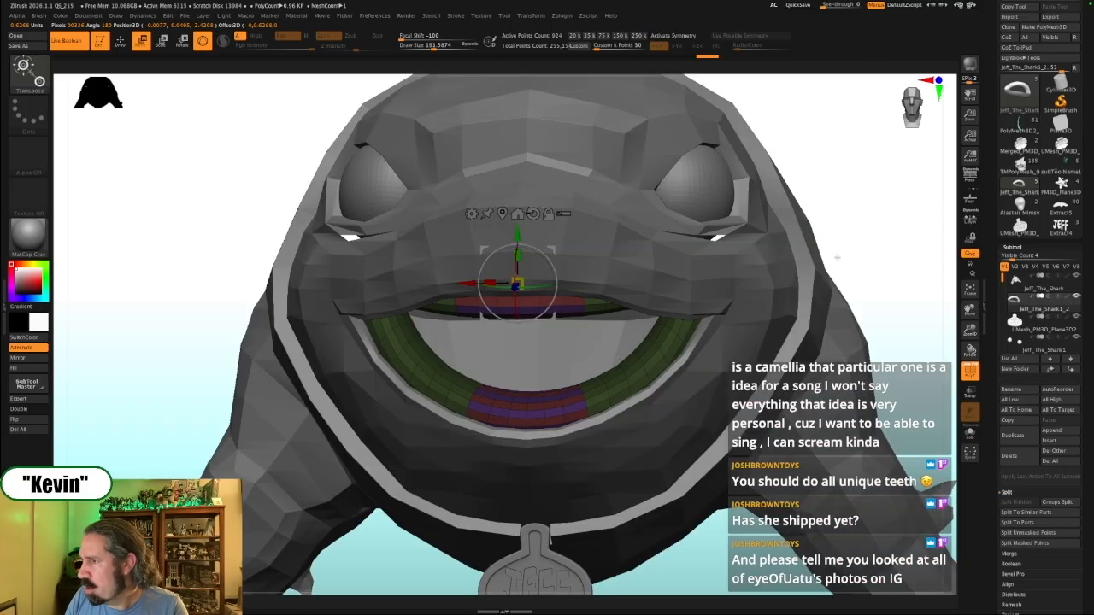
pyautogui.moveTo(940, 233); pyautogui.dragTo(631, 256)
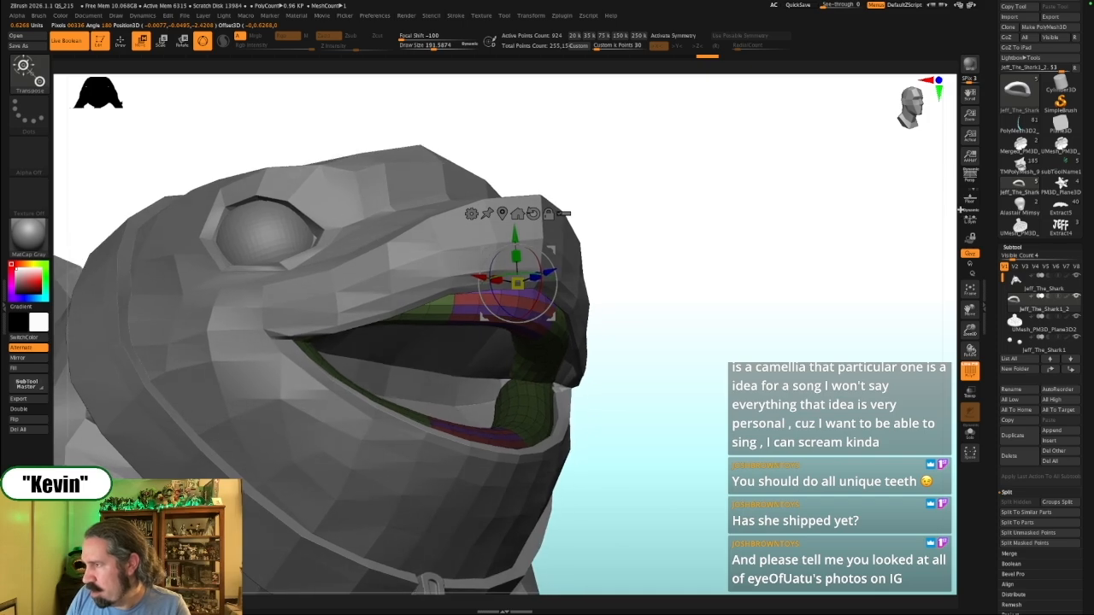
pyautogui.press('q')
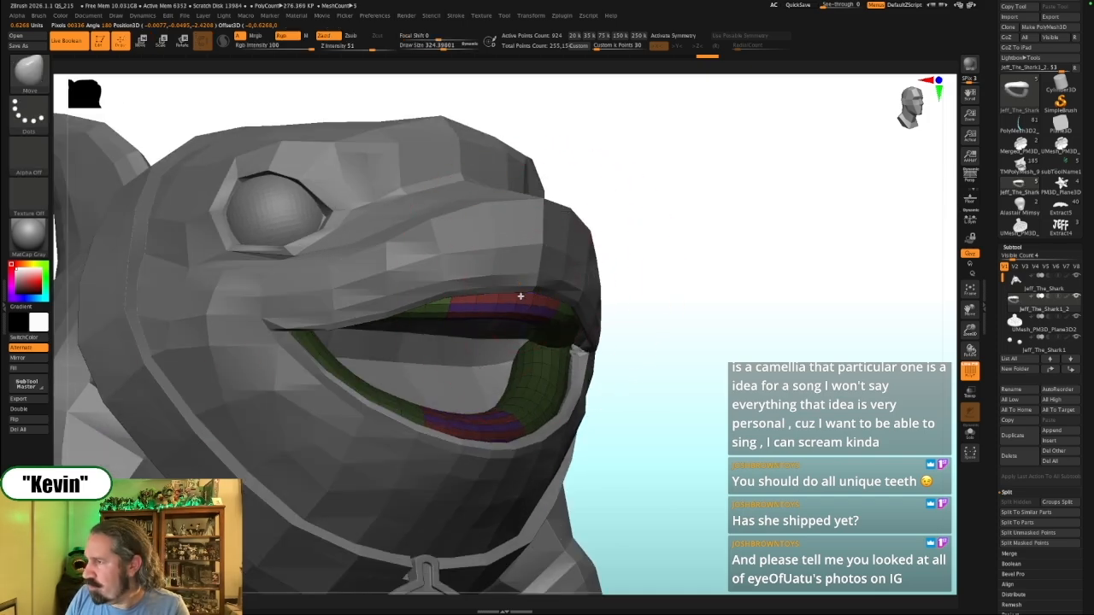
# Fit the upper gum against the inside of the upper jaw with symmetry back on, reducing the draw size to about 132
pyautogui.moveTo(691, 256)
pyautogui.mouseDown()
pyautogui.moveTo(500, 349)
pyautogui.moveTo(419, 346)
pyautogui.moveTo(488, 317)
pyautogui.mouseUp()
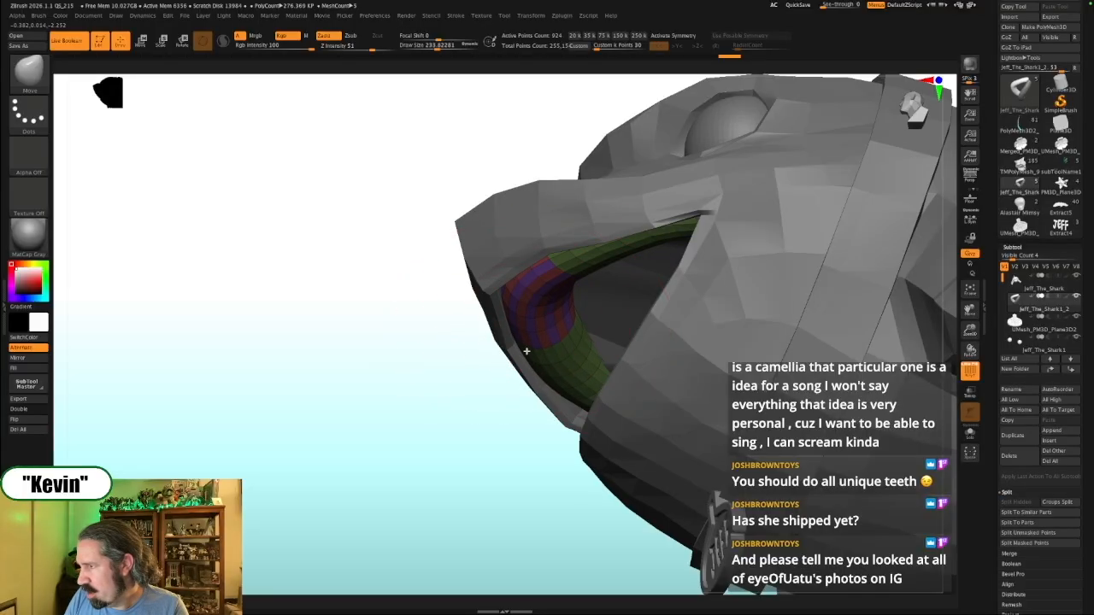
pyautogui.moveTo(451, 402); pyautogui.dragTo(513, 479)
pyautogui.moveTo(511, 426)
pyautogui.mouseDown()
pyautogui.moveTo(500, 434)
pyautogui.moveTo(539, 398)
pyautogui.mouseUp()
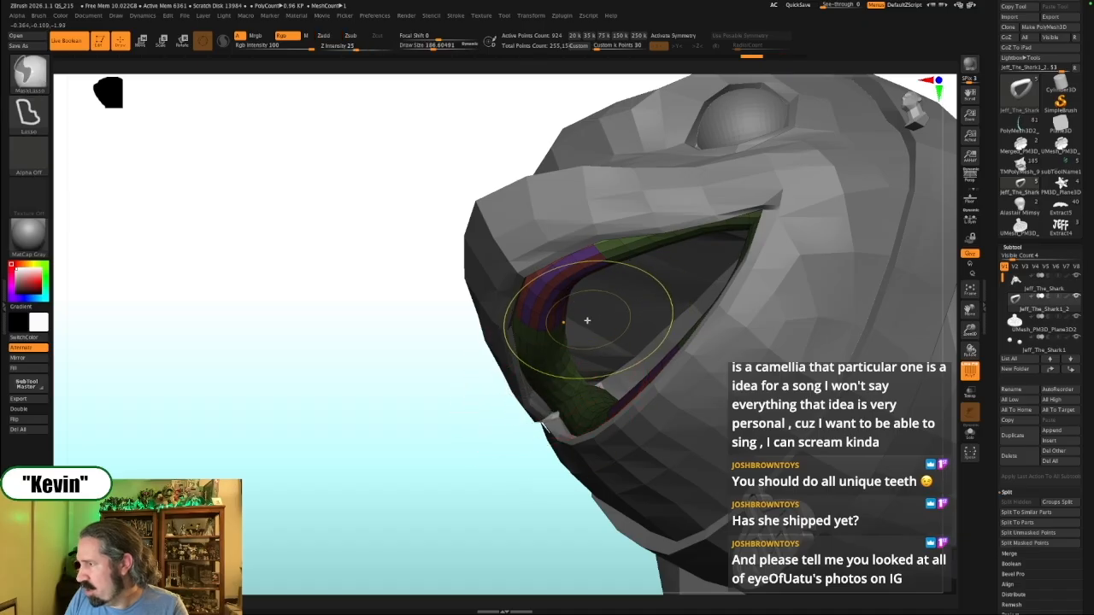
pyautogui.press('x')
pyautogui.moveTo(376, 438)
pyautogui.mouseDown()
pyautogui.moveTo(474, 401)
pyautogui.moveTo(488, 419)
pyautogui.moveTo(469, 428)
pyautogui.mouseUp()
pyautogui.press('s')
pyautogui.moveTo(584, 387); pyautogui.dragTo(576, 388)
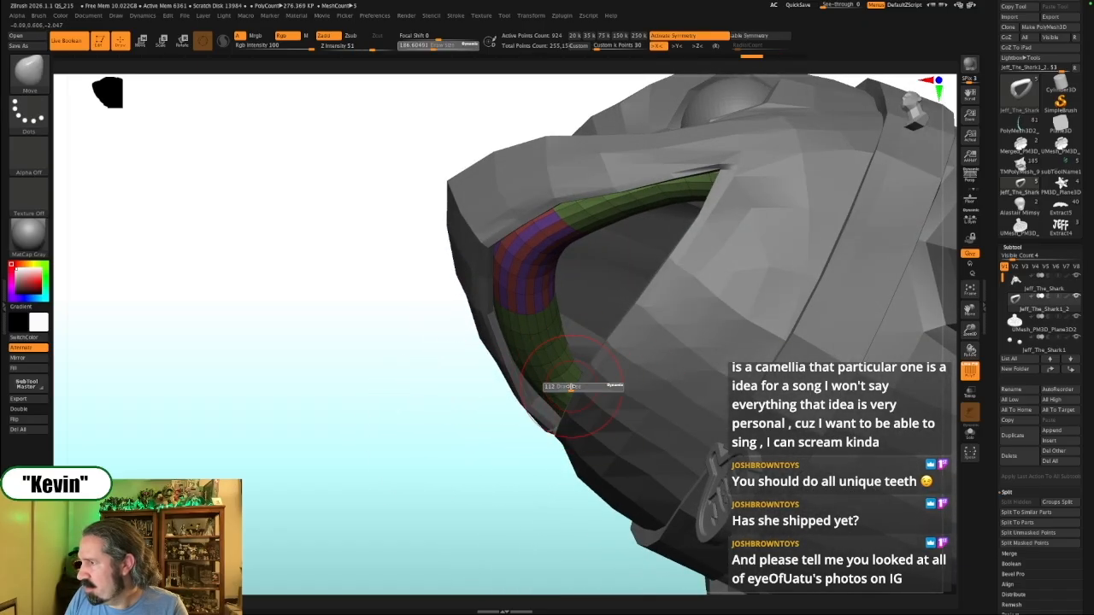
pyautogui.moveTo(495, 419)
pyautogui.mouseDown()
pyautogui.moveTo(373, 354)
pyautogui.moveTo(405, 349)
pyautogui.moveTo(619, 494)
pyautogui.moveTo(589, 456)
pyautogui.mouseUp()
# Frame the shark, turn off the polyframe display, and view the mouth from below
pyautogui.press('f')
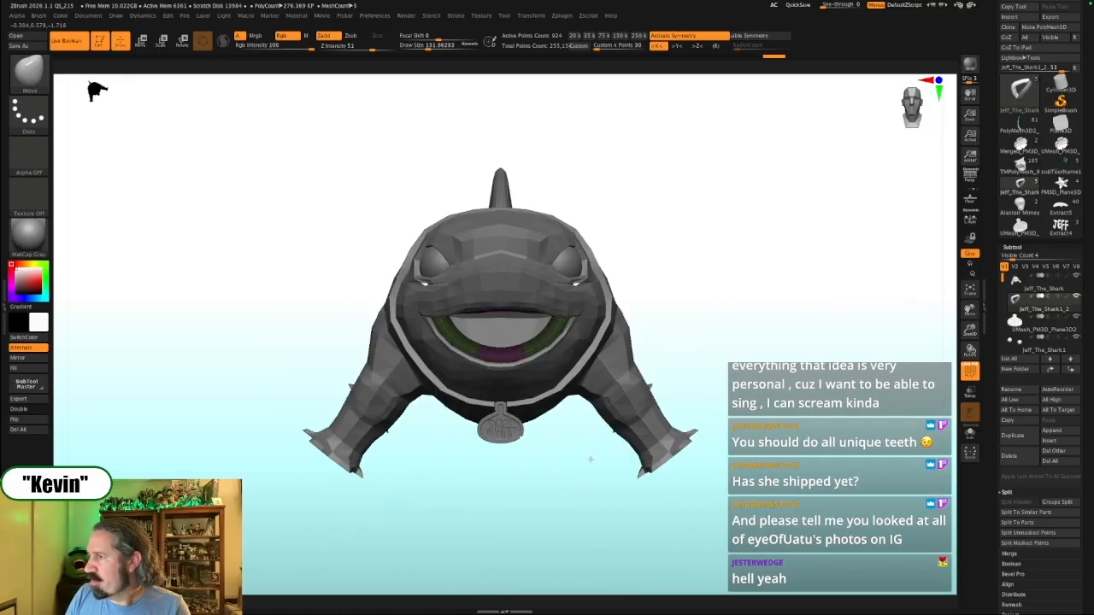
pyautogui.moveTo(741, 424); pyautogui.dragTo(689, 427)
pyautogui.hotkey('shift', 'f')
pyautogui.moveTo(846, 415); pyautogui.dragTo(754, 333)
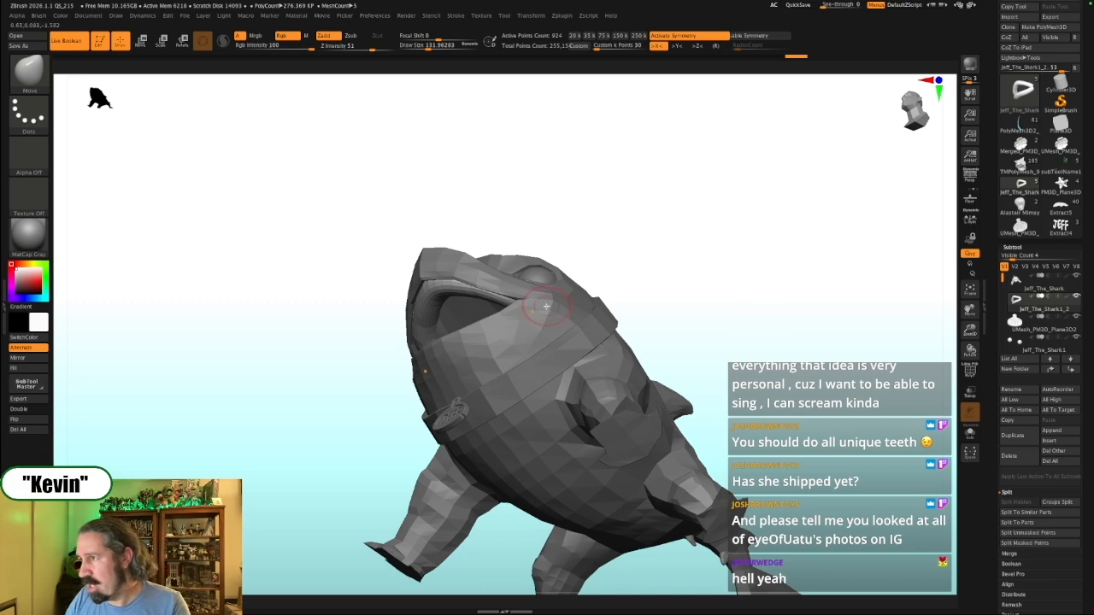
pyautogui.moveTo(689, 297); pyautogui.dragTo(534, 295)
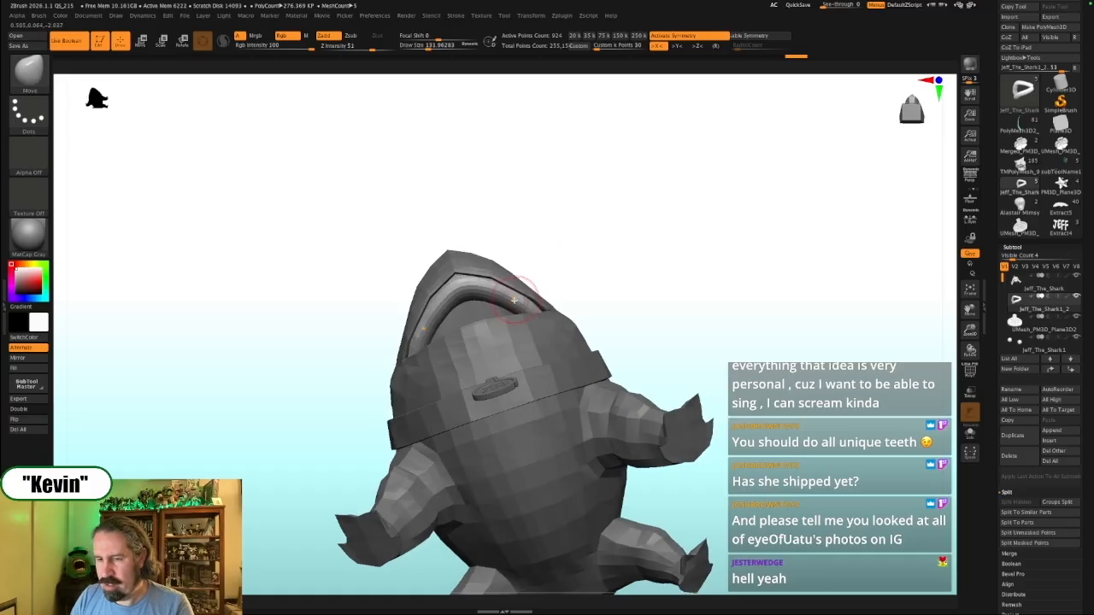
# Pull the front and sides of the upper gum outward from below to follow the lip, varying the draw size up to about 245
pyautogui.press('s')
pyautogui.moveTo(496, 285)
pyautogui.mouseDown()
pyautogui.moveTo(505, 283)
pyautogui.moveTo(470, 289)
pyautogui.mouseUp()
pyautogui.press('s')
pyautogui.press('s')
pyautogui.press('s')
pyautogui.moveTo(537, 312); pyautogui.dragTo(563, 298)
pyautogui.hotkey('alt', 's')
pyautogui.press('s')
pyautogui.hotkey('alt', 's')
pyautogui.moveTo(676, 254)
pyautogui.mouseDown()
pyautogui.moveTo(672, 283)
pyautogui.moveTo(686, 227)
pyautogui.moveTo(666, 242)
pyautogui.mouseUp()
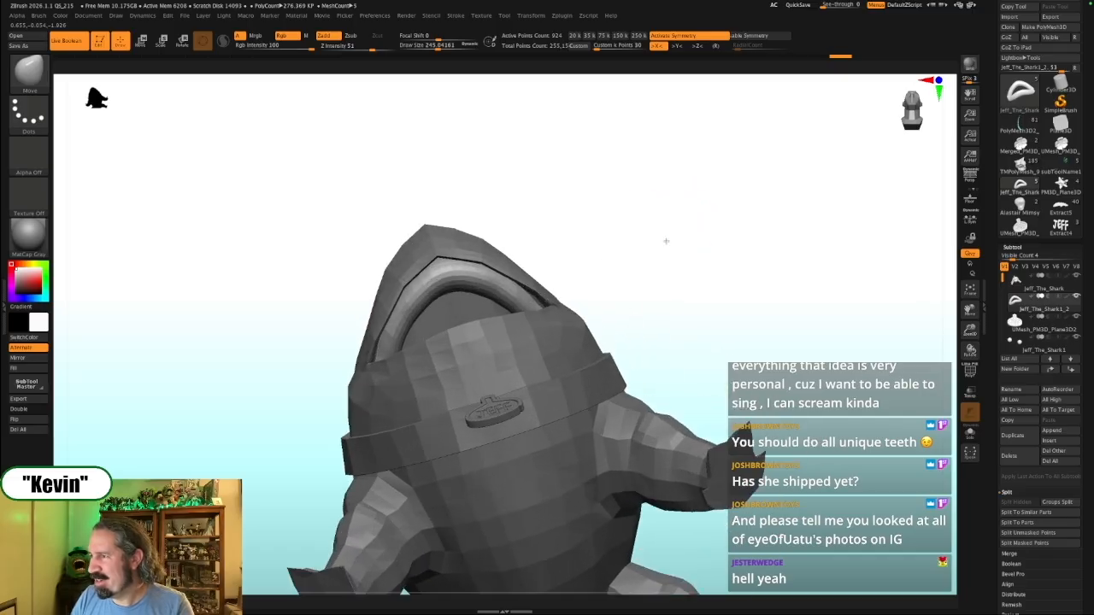
pyautogui.keyDown('shift'); pyautogui.moveTo(551, 256); pyautogui.dragTo(586, 327); pyautogui.keyUp('shift')
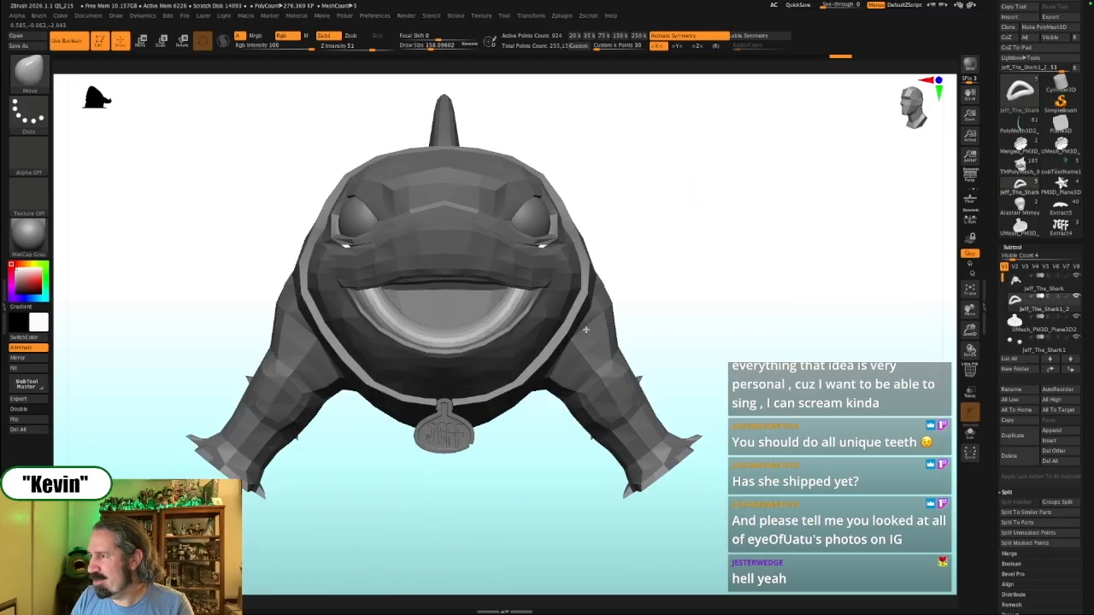
# Refine the gums' fit inside the open mouth from the front, setting the draw size to about 202
pyautogui.moveTo(537, 470); pyautogui.dragTo(452, 372)
pyautogui.press('s')
pyautogui.moveTo(449, 306); pyautogui.dragTo(457, 306)
pyautogui.moveTo(439, 307); pyautogui.dragTo(449, 304)
pyautogui.press('s')
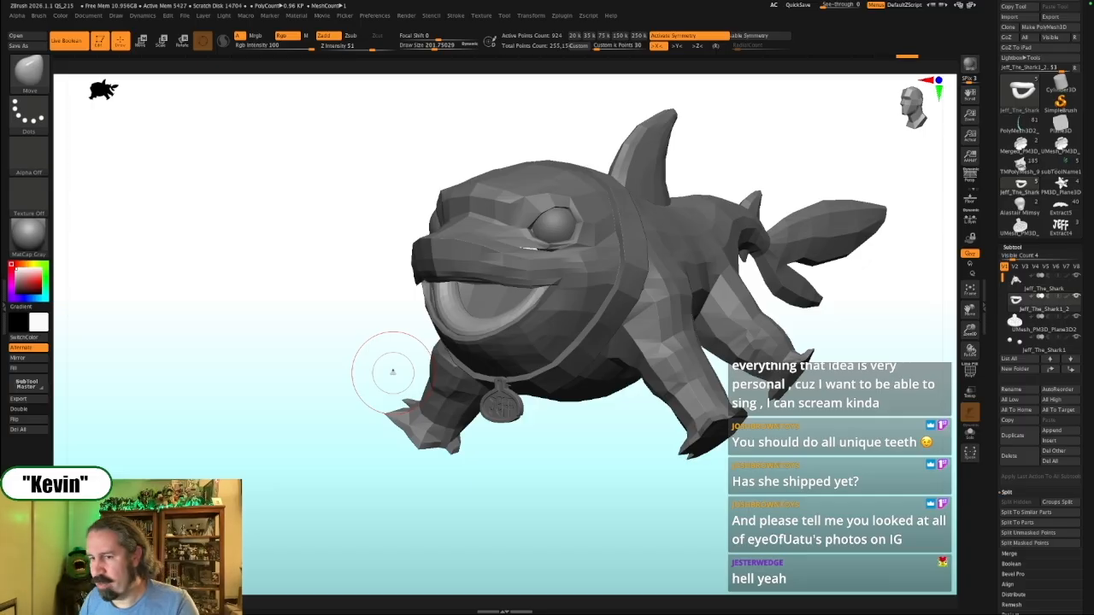
pyautogui.moveTo(590, 498); pyautogui.dragTo(573, 337)
pyautogui.moveTo(790, 426); pyautogui.dragTo(808, 363)
pyautogui.moveTo(756, 500); pyautogui.dragTo(797, 417)
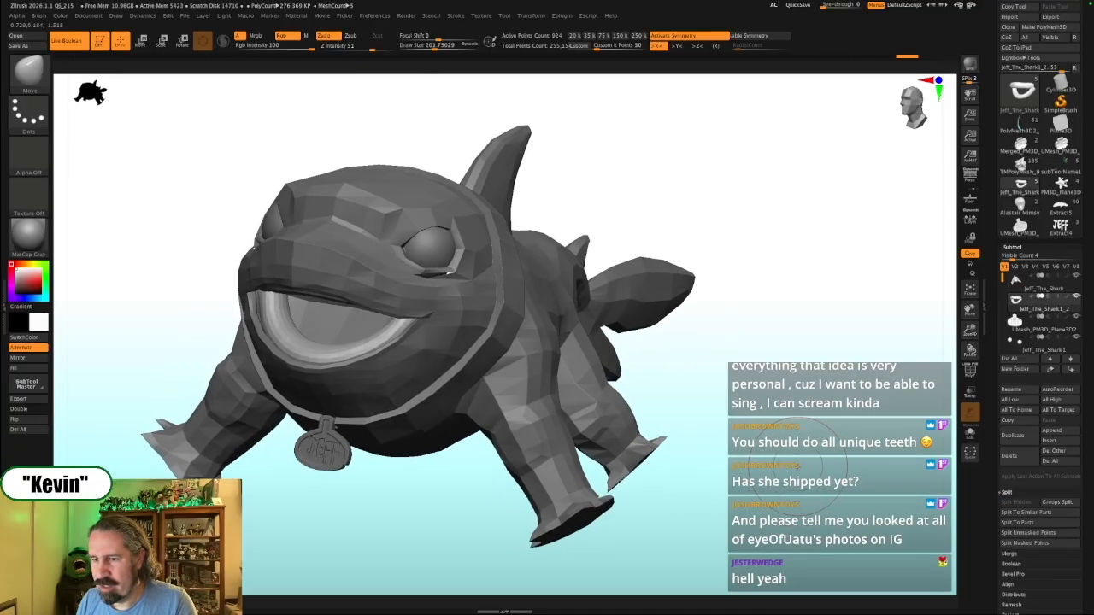
pyautogui.moveTo(804, 468); pyautogui.dragTo(788, 430)
pyautogui.keyDown('alt'); pyautogui.moveTo(749, 464); pyautogui.dragTo(690, 308); pyautogui.keyUp('alt')
# Switch to the shark body subtool and reshape the sole of the front foot from below, using a draw size of about 104
pyautogui.keyDown('alt'); pyautogui.click(569, 324); pyautogui.keyUp('alt')
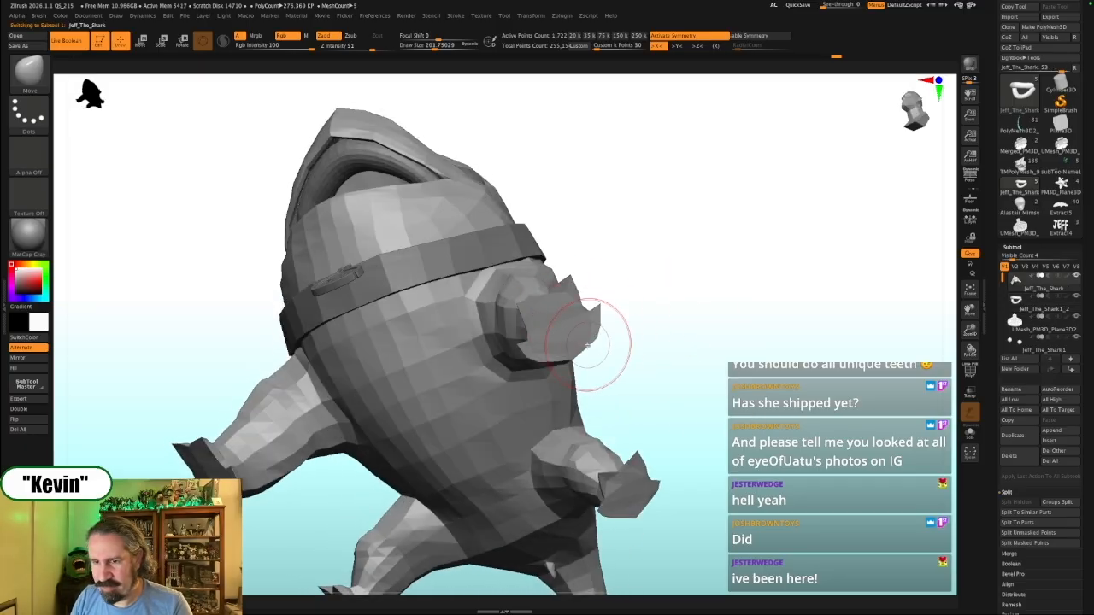
pyautogui.moveTo(708, 281)
pyautogui.mouseDown()
pyautogui.moveTo(714, 295)
pyautogui.moveTo(700, 286)
pyautogui.mouseUp()
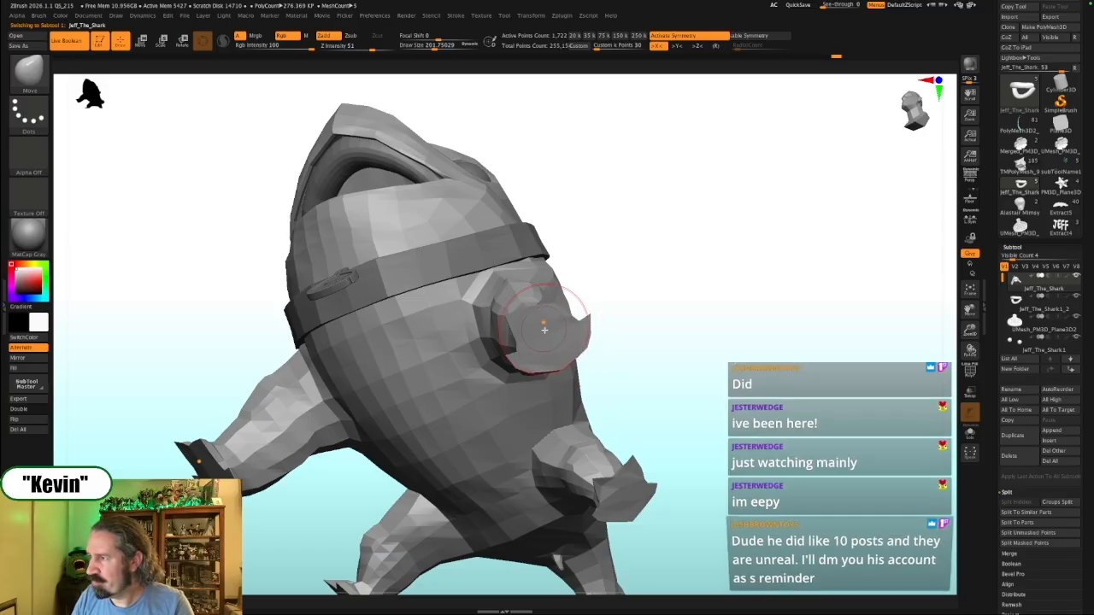
pyautogui.moveTo(682, 285); pyautogui.dragTo(664, 292)
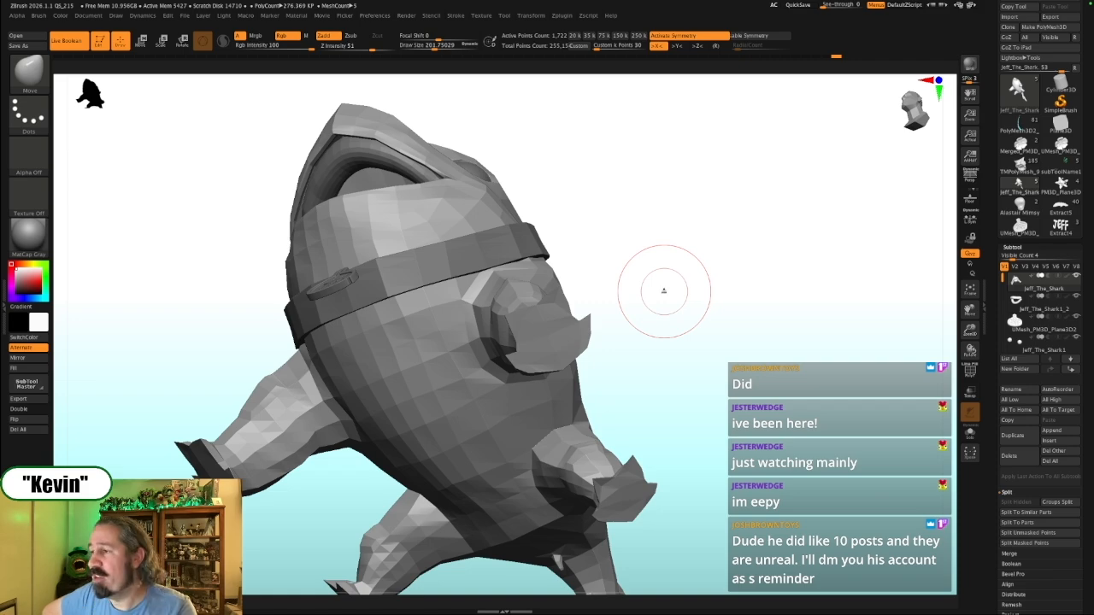
pyautogui.moveTo(642, 324)
pyautogui.mouseDown()
pyautogui.moveTo(605, 307)
pyautogui.moveTo(671, 264)
pyautogui.moveTo(550, 314)
pyautogui.moveTo(520, 316)
pyautogui.moveTo(516, 303)
pyautogui.moveTo(519, 318)
pyautogui.mouseUp()
pyautogui.press('s')
pyautogui.press('s')
pyautogui.press('s')
pyautogui.press('s')
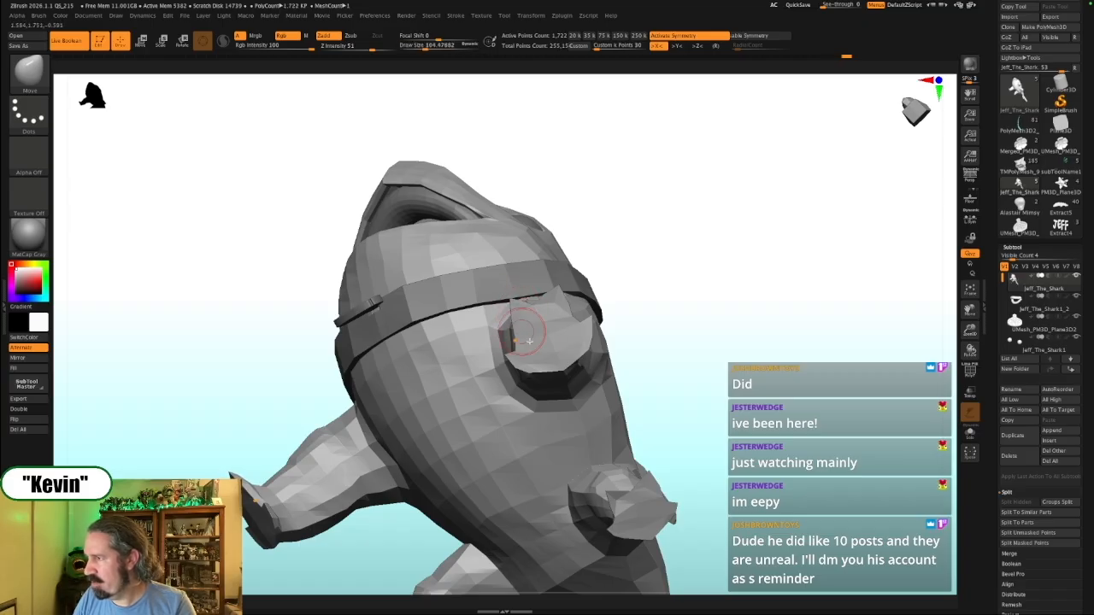
# Refine the toe edges of the front foot with a smaller Move brush
pyautogui.press('s')
pyautogui.moveTo(540, 301); pyautogui.dragTo(553, 305)
pyautogui.press('s')
pyautogui.press('s')
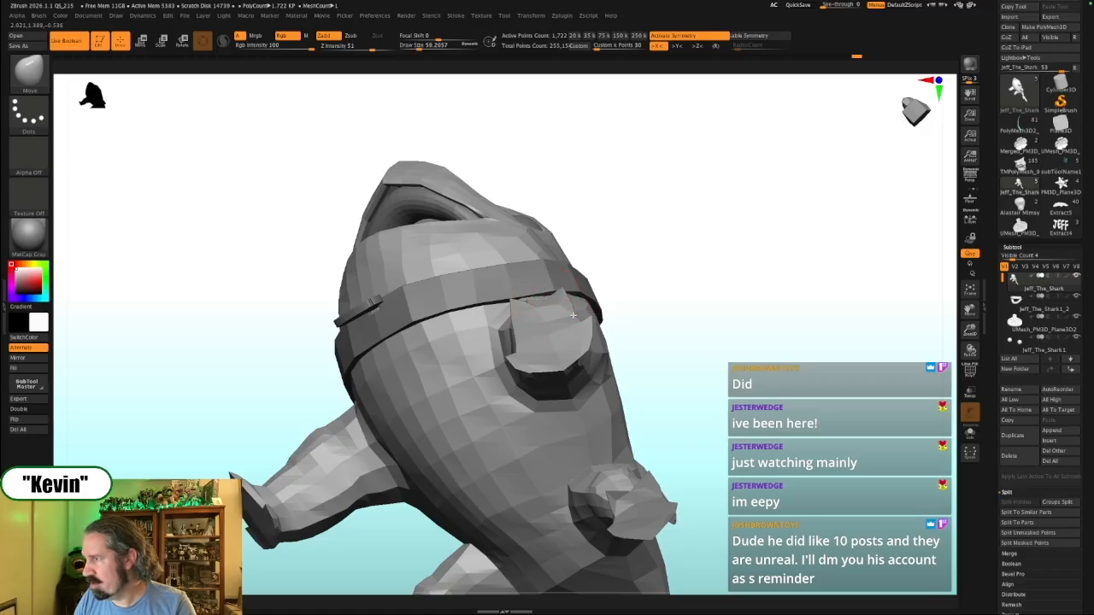
pyautogui.press('s')
pyautogui.moveTo(576, 321); pyautogui.dragTo(588, 322)
# Reshape the sole and outer edge of the rear foot from below, using a draw size of about 134
pyautogui.moveTo(687, 275); pyautogui.dragTo(726, 359)
pyautogui.moveTo(737, 376); pyautogui.dragTo(758, 390)
pyautogui.moveTo(757, 390); pyautogui.dragTo(791, 303)
pyautogui.keyDown('alt'); pyautogui.moveTo(792, 302); pyautogui.dragTo(654, 246); pyautogui.keyUp('alt')
pyautogui.keyDown('alt'); pyautogui.moveTo(669, 395); pyautogui.dragTo(664, 64); pyautogui.keyUp('alt')
pyautogui.moveTo(665, 364)
pyautogui.keyDown('alt'); pyautogui.mouseDown()
pyautogui.moveTo(664, 334)
pyautogui.moveTo(637, 347)
pyautogui.mouseUp(); pyautogui.keyUp('alt')
pyautogui.moveTo(637, 347); pyautogui.dragTo(632, 324)
pyautogui.press('s')
pyautogui.moveTo(469, 382)
pyautogui.mouseDown()
pyautogui.moveTo(457, 367)
pyautogui.moveTo(488, 383)
pyautogui.mouseUp()
pyautogui.press('s')
pyautogui.moveTo(608, 352); pyautogui.dragTo(564, 372)
pyautogui.press('s')
pyautogui.moveTo(469, 394); pyautogui.dragTo(478, 394)
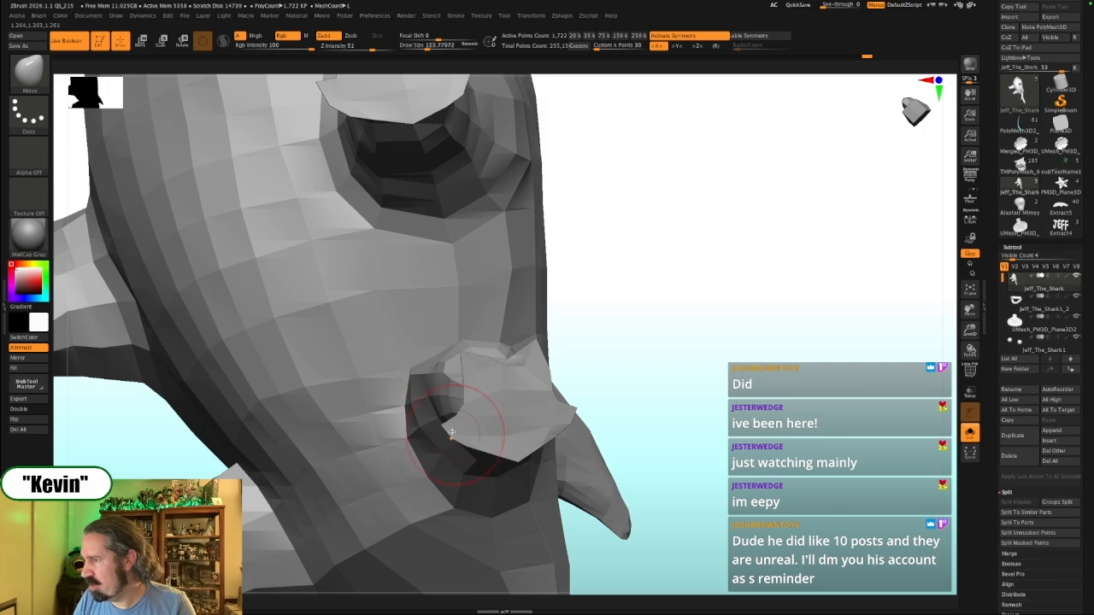
# Adjust the inner edge and toes of the rear foot, setting the draw size to 112
pyautogui.press('s')
pyautogui.moveTo(516, 383)
pyautogui.mouseDown()
pyautogui.moveTo(531, 370)
pyautogui.moveTo(484, 361)
pyautogui.mouseUp()
pyautogui.press('s')
pyautogui.press('s')
pyautogui.press('s')
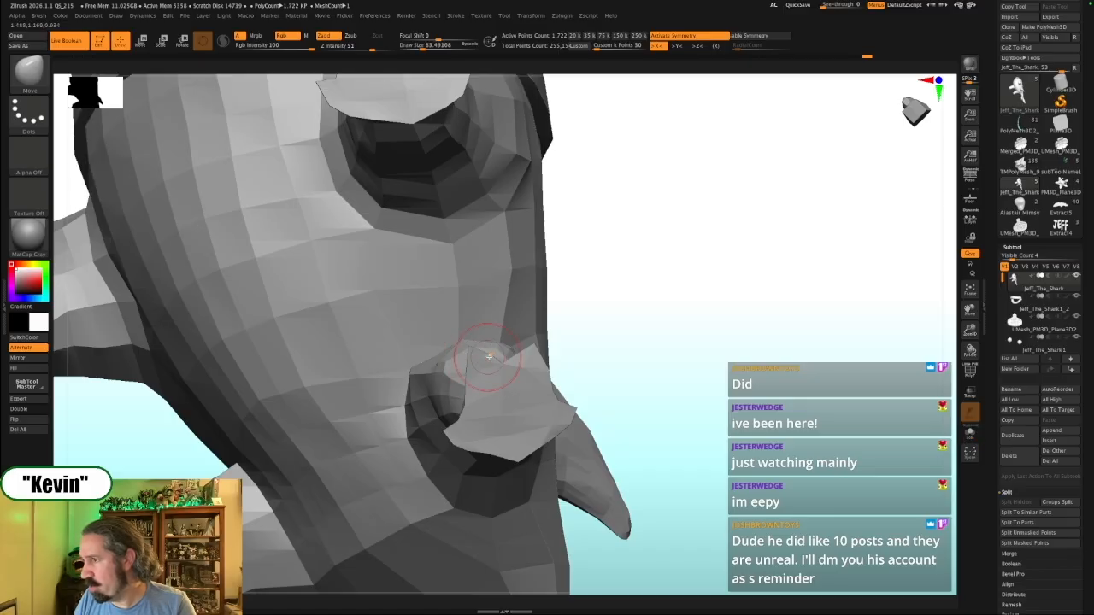
pyautogui.moveTo(621, 351)
pyautogui.mouseDown()
pyautogui.moveTo(551, 376)
pyautogui.moveTo(543, 397)
pyautogui.mouseUp()
pyautogui.press('s')
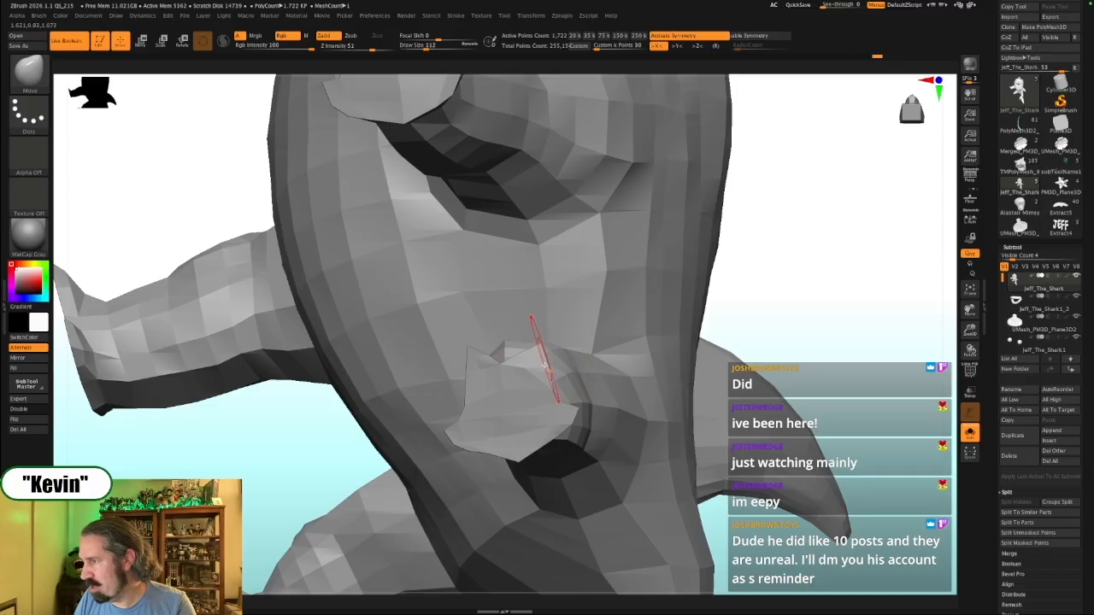
# Refine the rear foot's toes from the side with the draw size reduced to about 48
pyautogui.moveTo(791, 266); pyautogui.dragTo(759, 327)
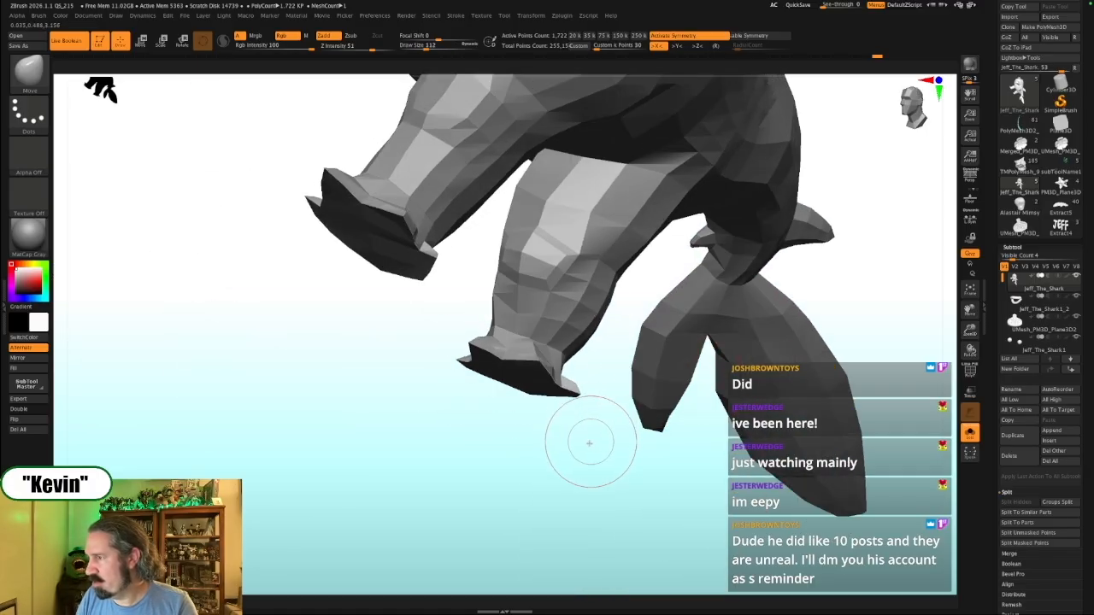
pyautogui.moveTo(587, 439); pyautogui.dragTo(561, 416)
pyautogui.press('s')
pyautogui.moveTo(537, 347); pyautogui.dragTo(532, 347)
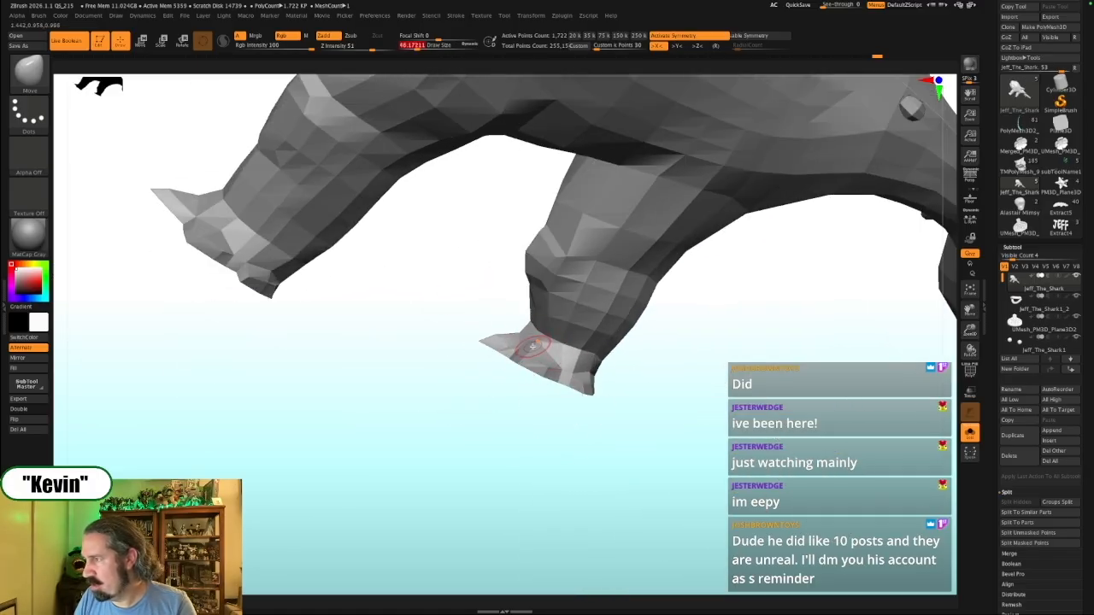
pyautogui.moveTo(517, 419); pyautogui.dragTo(541, 423)
pyautogui.keyDown('shift'); pyautogui.moveTo(601, 471); pyautogui.dragTo(624, 401); pyautogui.keyUp('shift')
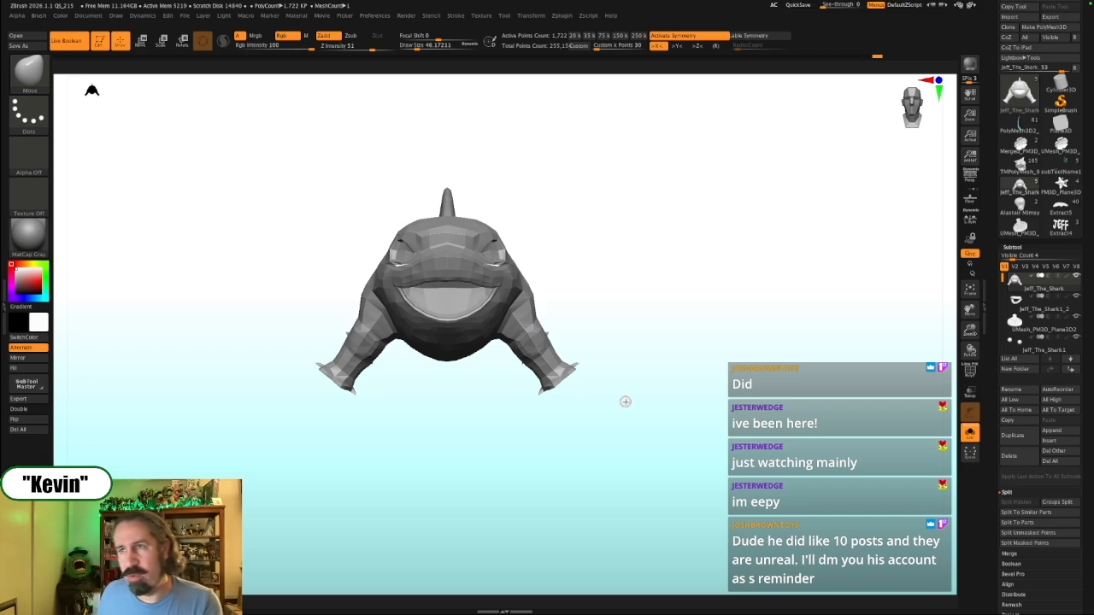
# Make the gums the active subtool again from a three-quarter view of the shark
pyautogui.moveTo(665, 349); pyautogui.dragTo(684, 349)
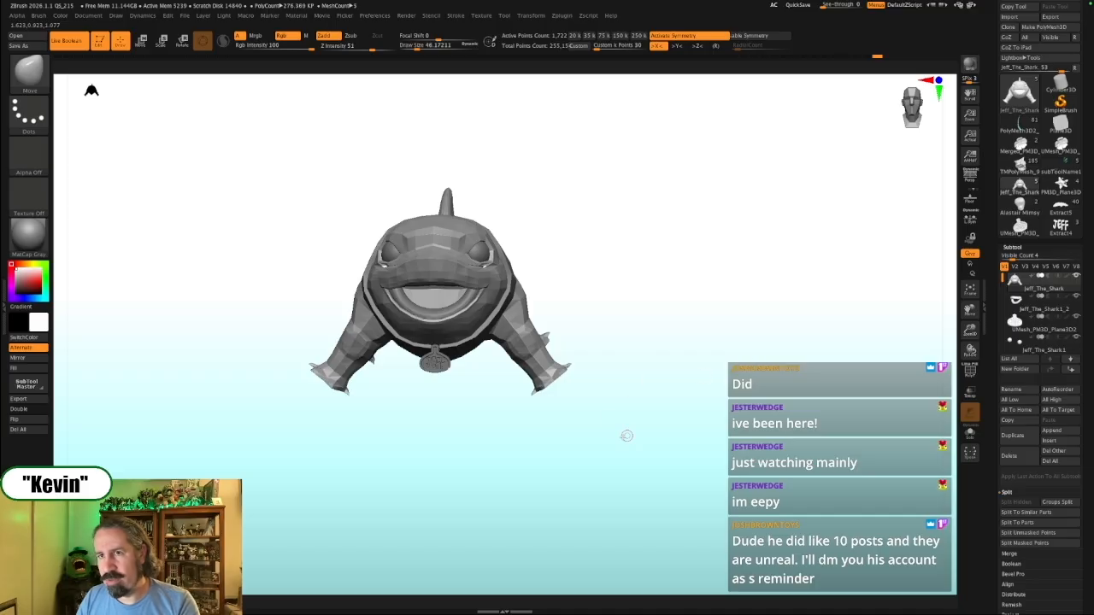
pyautogui.moveTo(681, 422); pyautogui.dragTo(724, 441)
pyautogui.keyDown('alt'); pyautogui.click(246, 276); pyautogui.keyUp('alt')
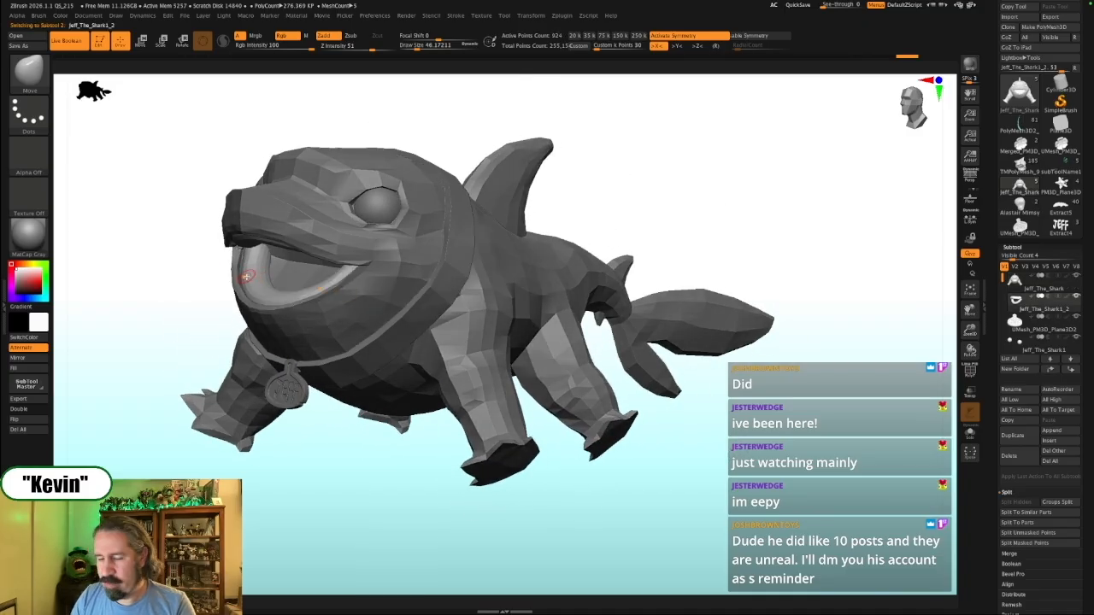
# Adjust the lower gum at the front of the mouth with the Move brush at a draw size of about 172
pyautogui.press('s')
pyautogui.moveTo(240, 272)
pyautogui.mouseDown()
pyautogui.moveTo(254, 269)
pyautogui.moveTo(267, 301)
pyautogui.mouseUp()
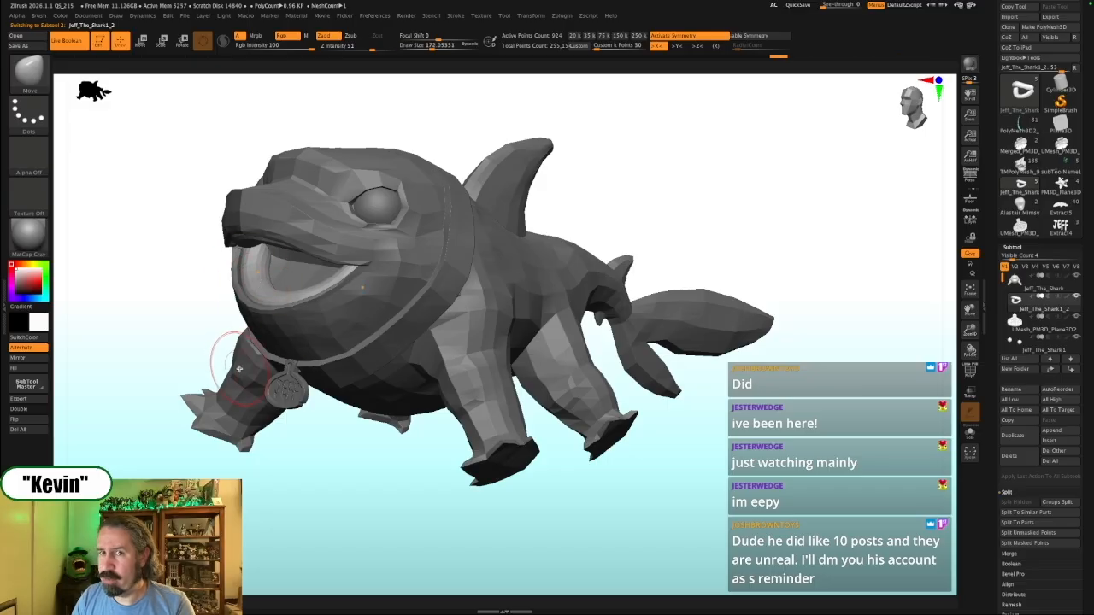
pyautogui.moveTo(180, 318)
pyautogui.mouseDown()
pyautogui.moveTo(185, 269)
pyautogui.moveTo(183, 287)
pyautogui.mouseUp()
pyautogui.moveTo(250, 275); pyautogui.dragTo(243, 278)
pyautogui.moveTo(168, 300); pyautogui.dragTo(254, 299)
pyautogui.hotkey('alt', 's')
pyautogui.moveTo(467, 244)
pyautogui.mouseDown()
pyautogui.moveTo(439, 247)
pyautogui.moveTo(511, 300)
pyautogui.mouseUp()
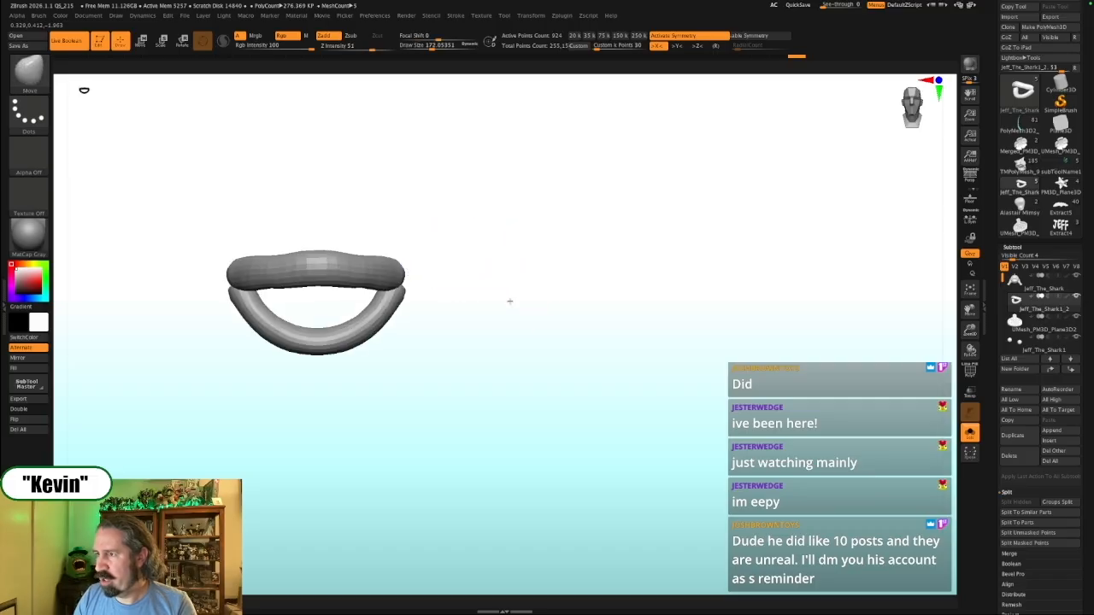
pyautogui.hotkey('alt', 's')
pyautogui.moveTo(714, 382); pyautogui.dragTo(738, 322)
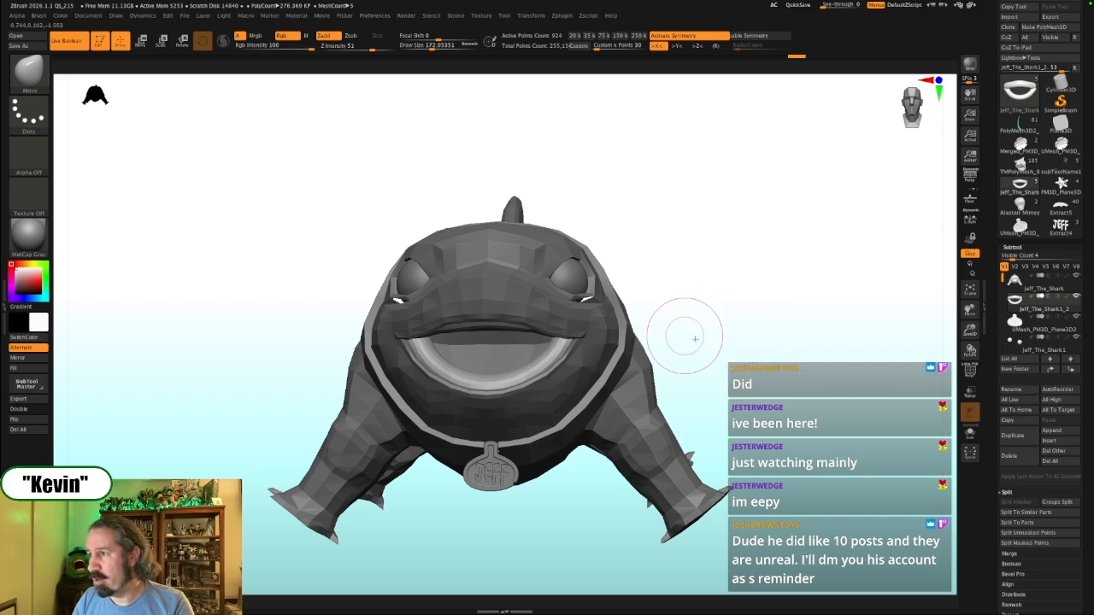
# Refine the fit of the gums near the snout from a low three-quarter view, with the draw size at about 145
pyautogui.moveTo(754, 320)
pyautogui.mouseDown()
pyautogui.moveTo(553, 347)
pyautogui.moveTo(630, 330)
pyautogui.moveTo(618, 330)
pyautogui.mouseUp()
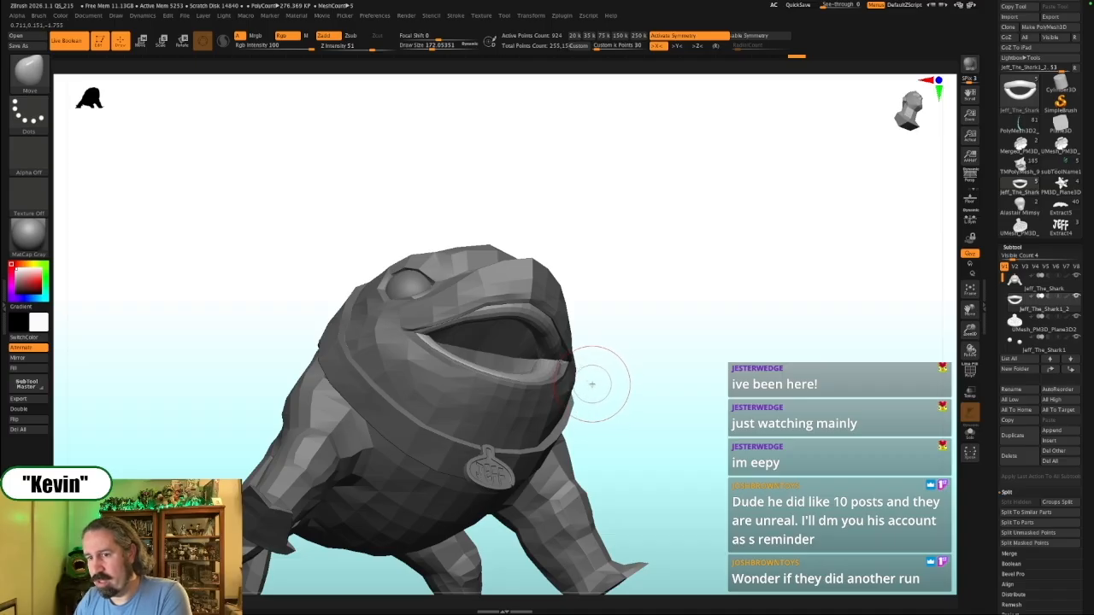
pyautogui.moveTo(640, 345); pyautogui.dragTo(654, 364)
pyautogui.press('s')
pyautogui.moveTo(543, 340); pyautogui.dragTo(537, 340)
pyautogui.hotkey('alt', 's')
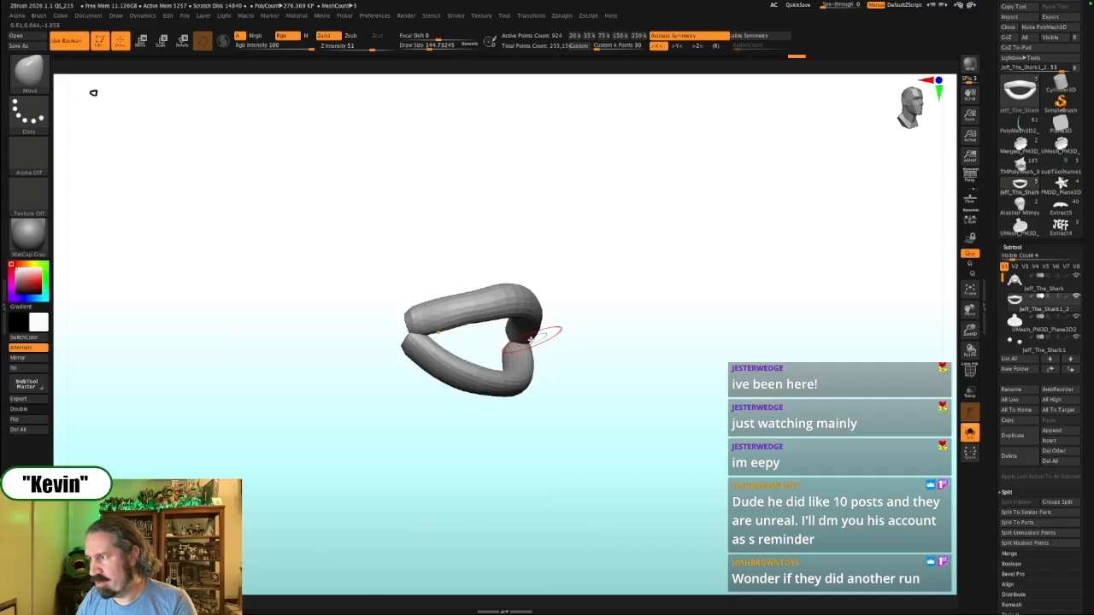
pyautogui.hotkey('alt', 's')
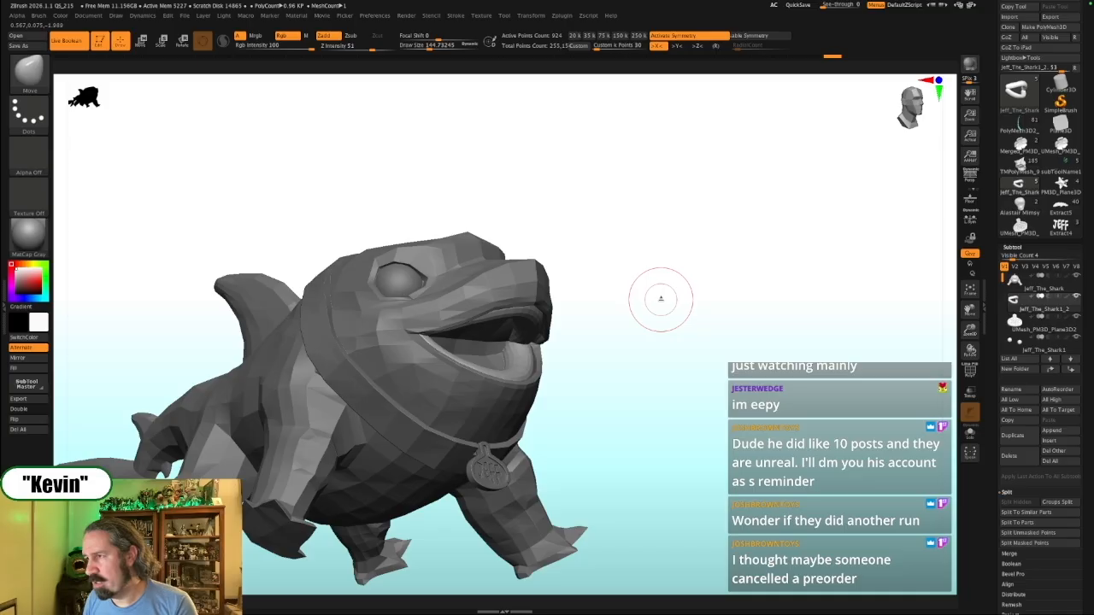
# Fit the upper gum inside the upper jaw from below, raising the draw size to about 177
pyautogui.moveTo(666, 302); pyautogui.dragTo(556, 345)
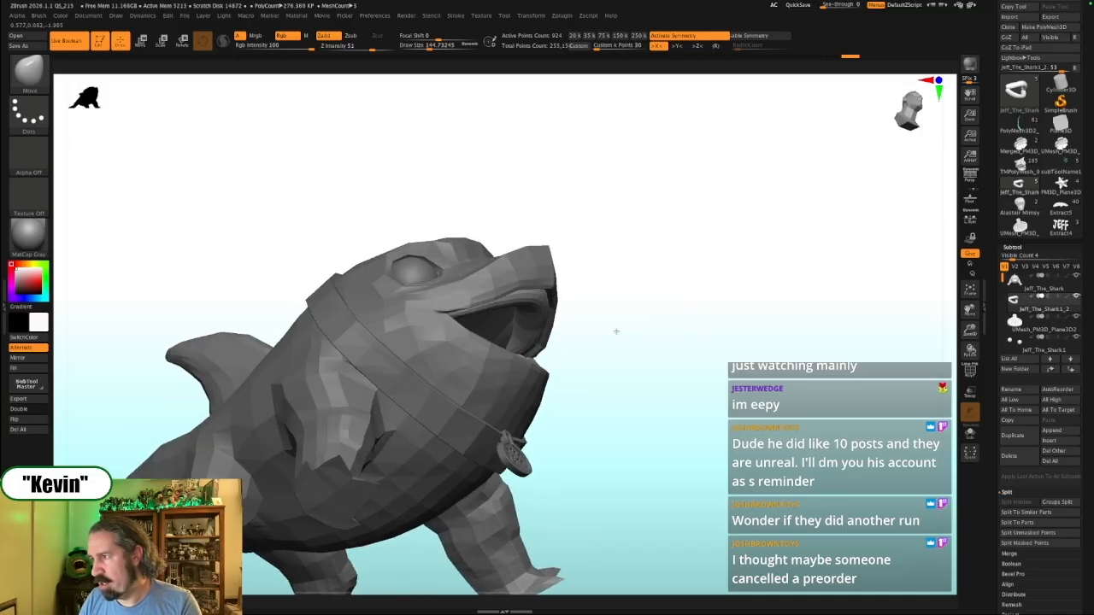
pyautogui.keyDown('ctrl'); pyautogui.keyDown('shift'); pyautogui.click(530, 340); pyautogui.keyUp('shift'); pyautogui.keyUp('ctrl')
pyautogui.hotkey('alt', 'shift', 's')
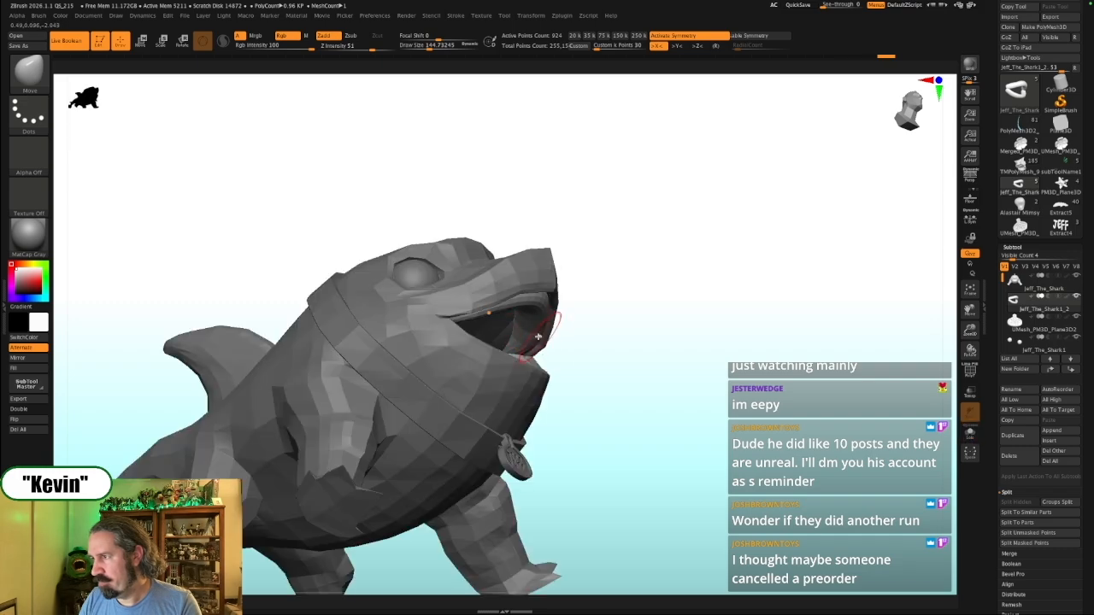
pyautogui.moveTo(581, 327); pyautogui.dragTo(717, 326)
pyautogui.press('s')
pyautogui.moveTo(550, 315)
pyautogui.mouseDown()
pyautogui.moveTo(605, 282)
pyautogui.moveTo(594, 260)
pyautogui.mouseUp()
pyautogui.press('s')
pyautogui.click(536, 340)
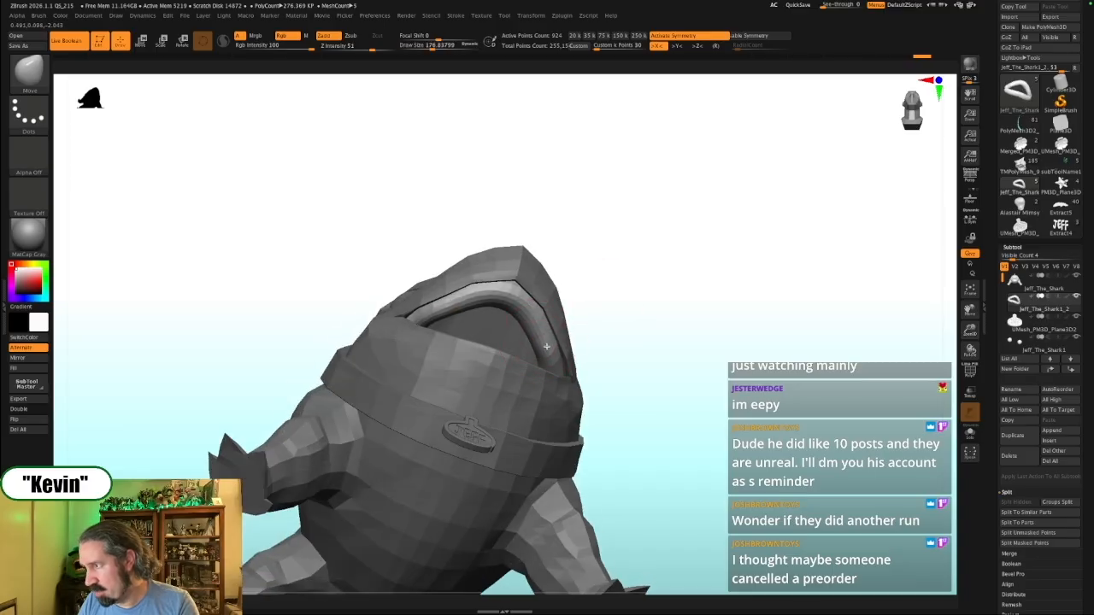
pyautogui.keyDown('ctrl'); pyautogui.keyDown('shift'); pyautogui.click(532, 319); pyautogui.keyUp('shift'); pyautogui.keyUp('ctrl')
pyautogui.moveTo(618, 285); pyautogui.dragTo(628, 363)
pyautogui.hotkey('alt', 's')
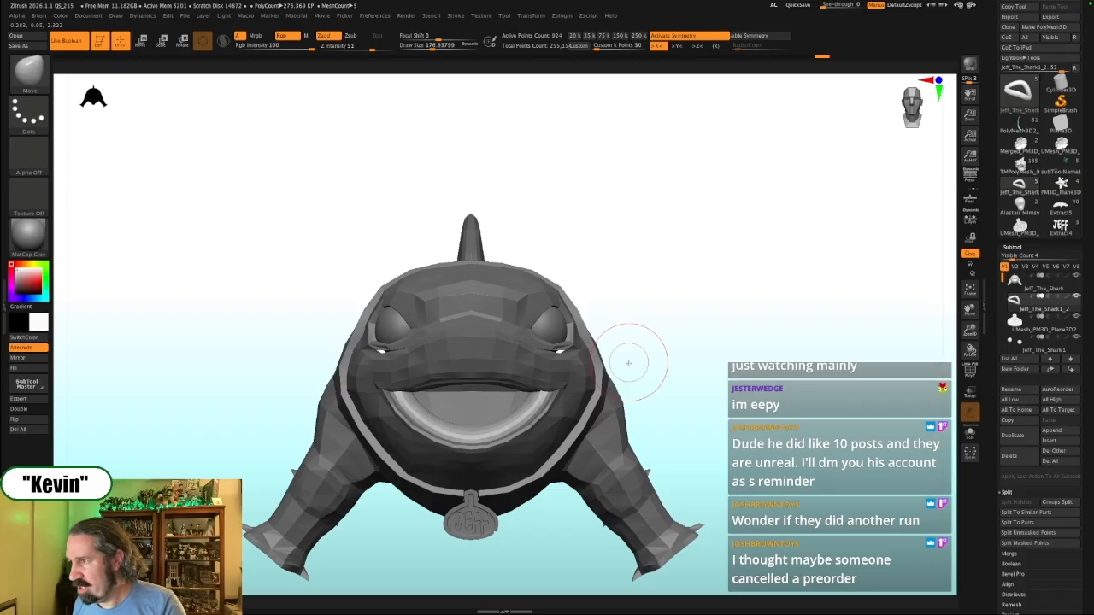
# Isolate the gums and split them by parts into separate upper and lower subtools
pyautogui.hotkey('alt', 's')
pyautogui.keyDown('alt'); pyautogui.moveTo(691, 424); pyautogui.dragTo(927, 345); pyautogui.keyUp('alt')
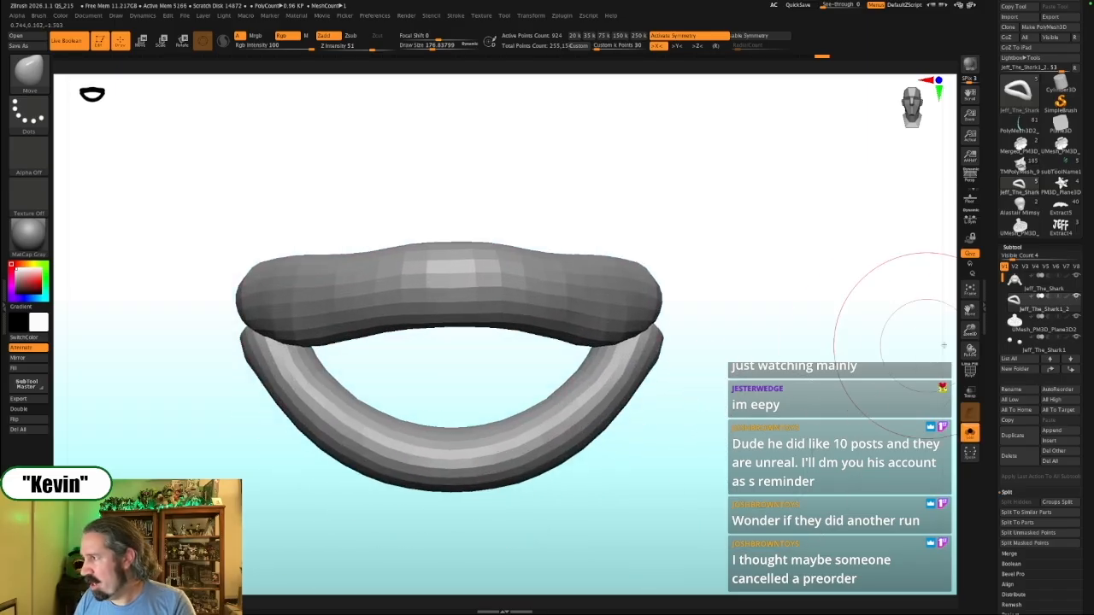
pyautogui.click(1026, 511)
pyautogui.click(934, 532)
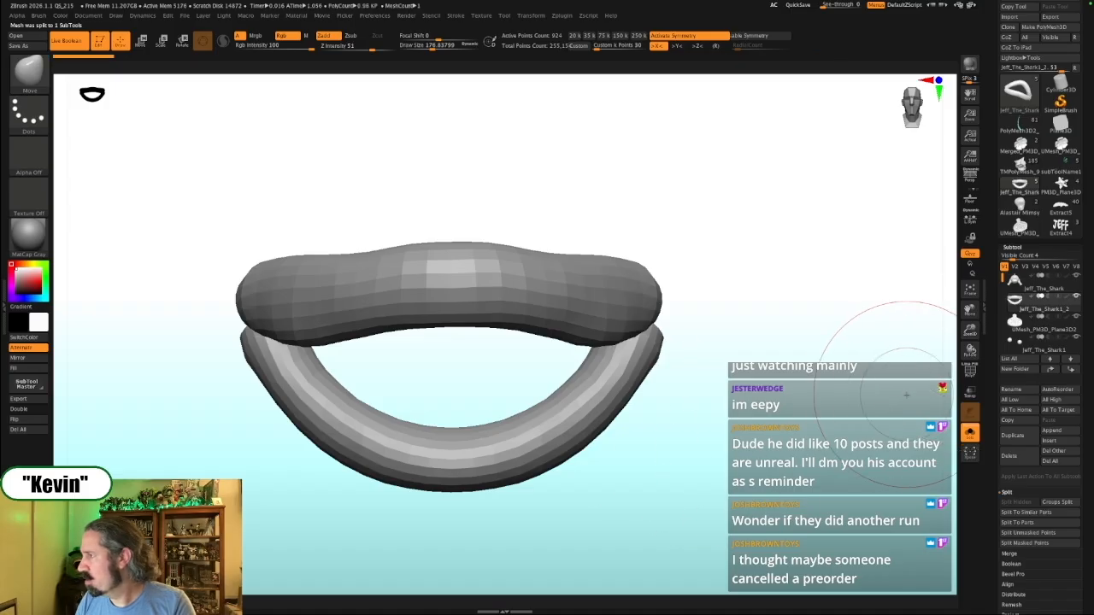
pyautogui.click(1025, 522)
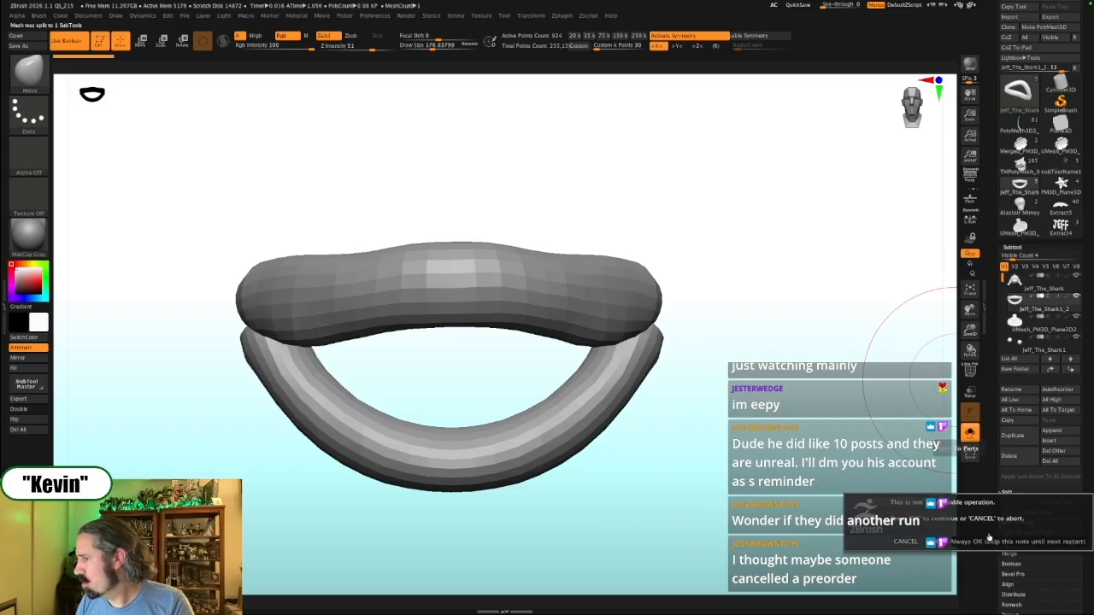
pyautogui.click(933, 542)
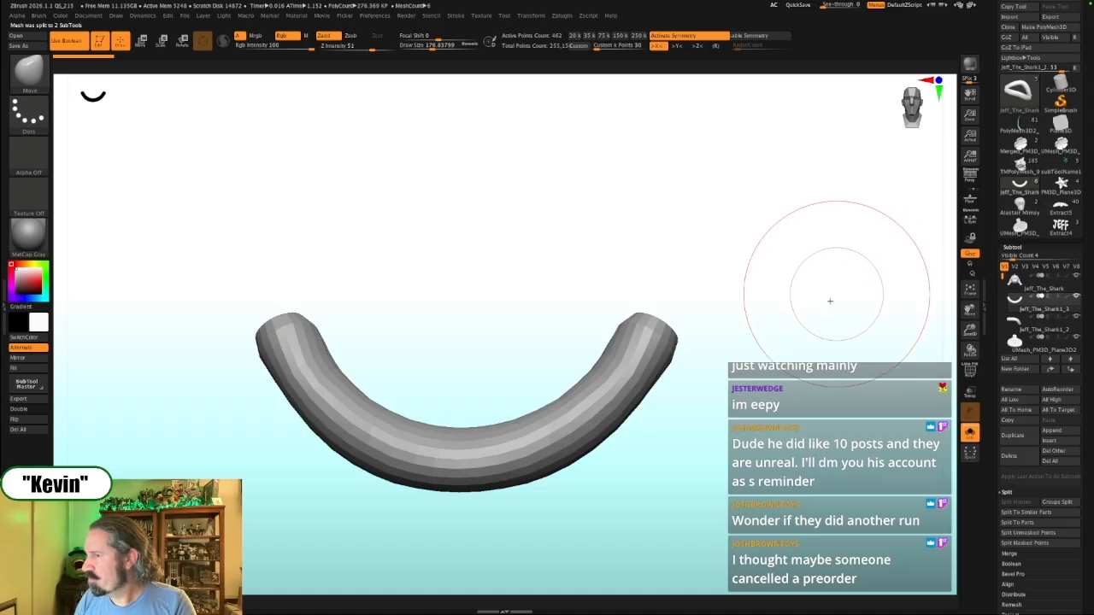
# Frame the isolated lower gum closely and switch to the DamStandard brush with a draw size of about 31
pyautogui.moveTo(830, 301)
pyautogui.mouseDown()
pyautogui.moveTo(650, 478)
pyautogui.moveTo(476, 488)
pyautogui.moveTo(376, 444)
pyautogui.mouseUp()
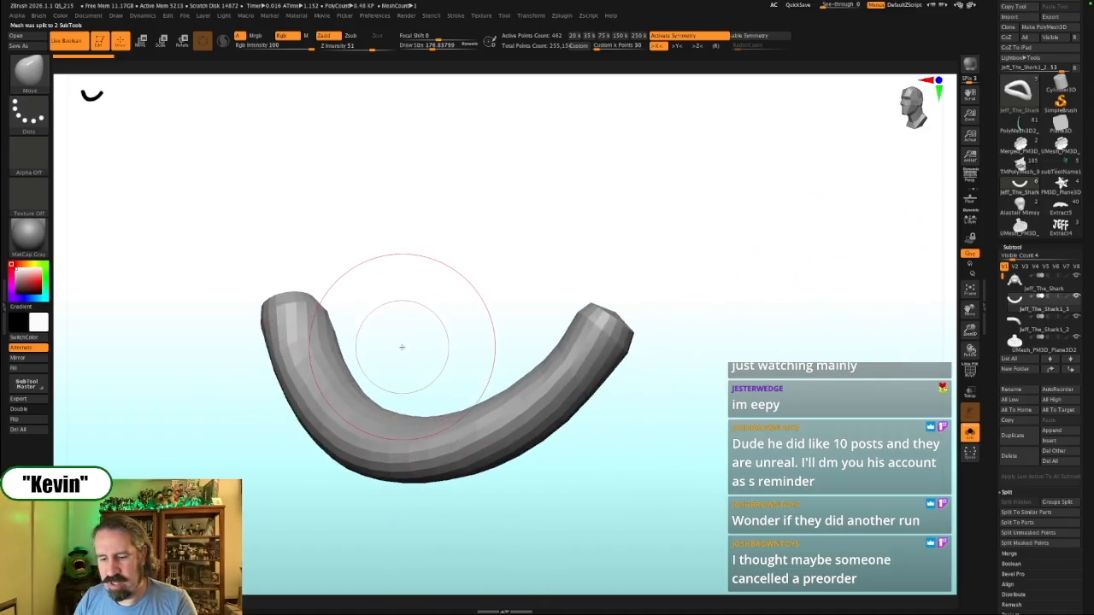
pyautogui.press('shift')
pyautogui.hotkey('shift', 'f')
pyautogui.keyDown('alt'); pyautogui.moveTo(404, 321); pyautogui.dragTo(439, 329); pyautogui.keyUp('alt')
pyautogui.press('s')
pyautogui.moveTo(439, 329)
pyautogui.mouseDown()
pyautogui.moveTo(356, 341)
pyautogui.moveTo(400, 318)
pyautogui.mouseUp()
pyautogui.press('s')
pyautogui.moveTo(402, 320)
pyautogui.mouseDown()
pyautogui.moveTo(309, 279)
pyautogui.moveTo(289, 293)
pyautogui.moveTo(288, 310)
pyautogui.mouseUp()
pyautogui.press('b')
pyautogui.press('d')
pyautogui.press('s')
pyautogui.press('s')
# Try carving a groove along the lower gum with its wireframe shown, and undo the strokes
pyautogui.moveTo(276, 264); pyautogui.dragTo(312, 385)
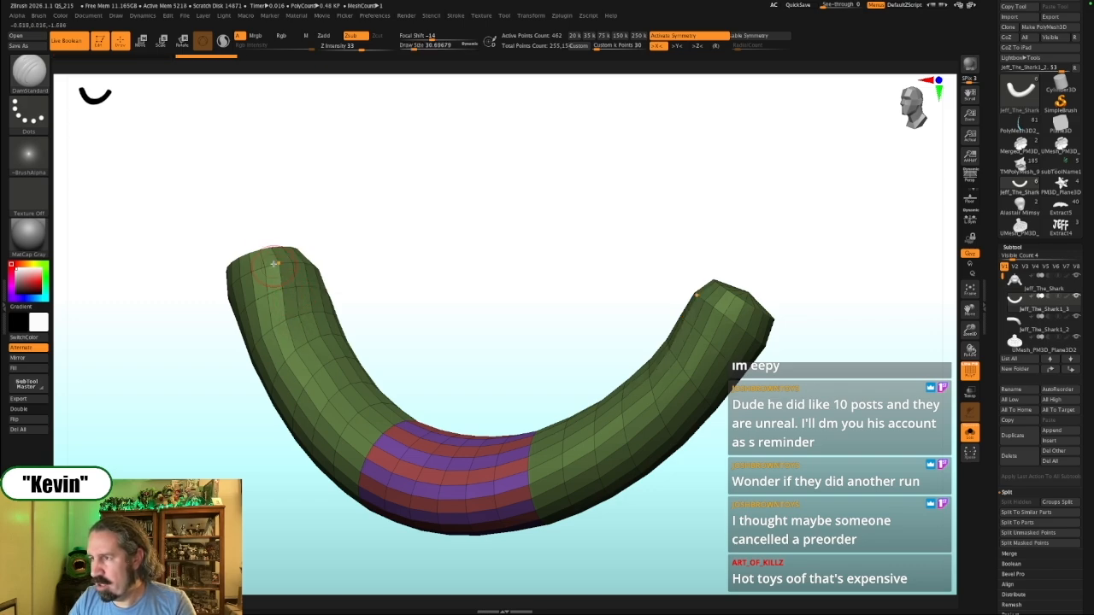
pyautogui.hotkey('alt', 'shift', 's')
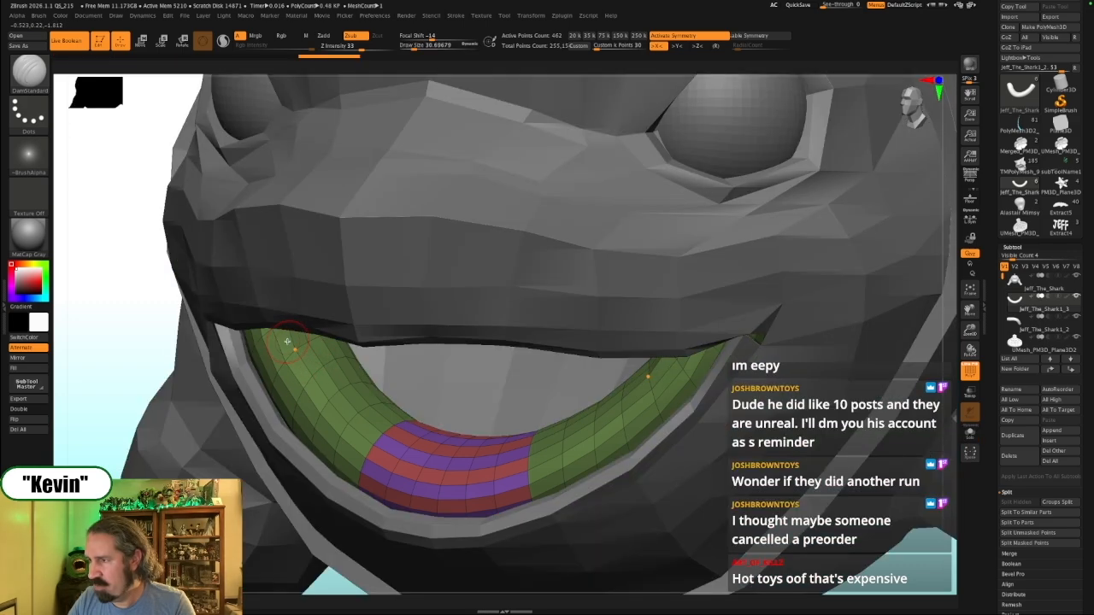
pyautogui.moveTo(304, 359); pyautogui.dragTo(363, 440)
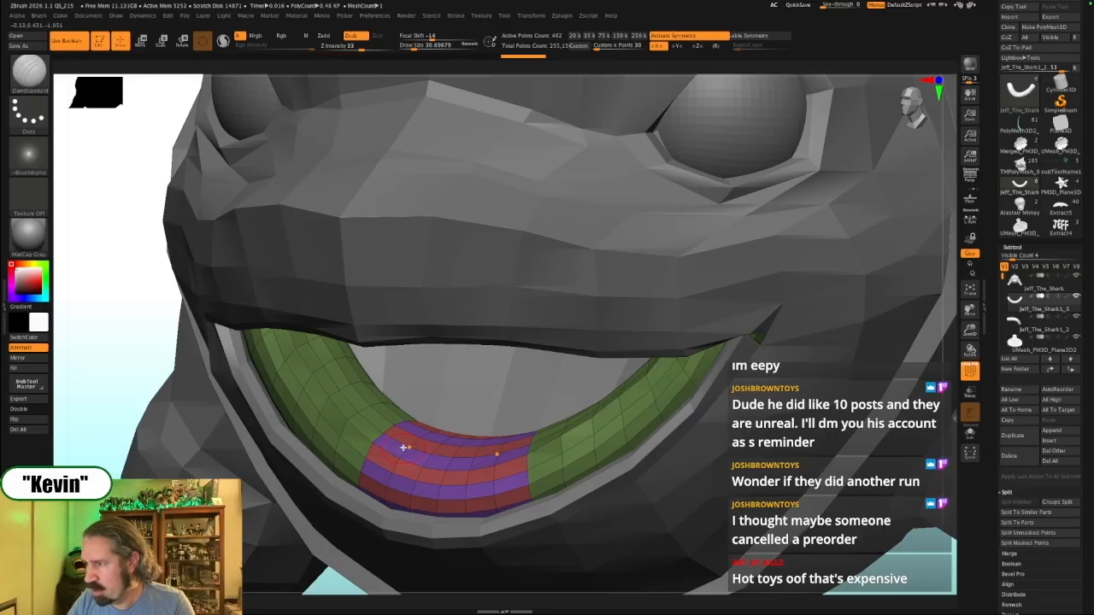
pyautogui.hotkey('alt', 'shift', 's')
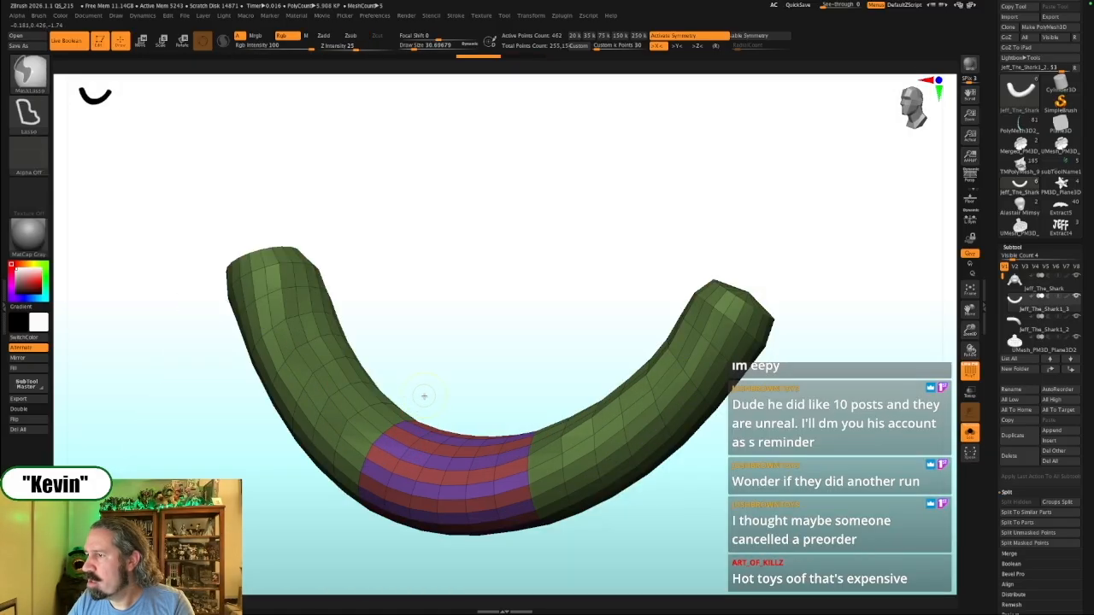
pyautogui.hotkey('shift', 'f')
pyautogui.hotkey('ctrl', 'z')
pyautogui.hotkey('ctrl', 'z')
pyautogui.hotkey('ctrl', 'z')
pyautogui.hotkey('ctrl', 'z')
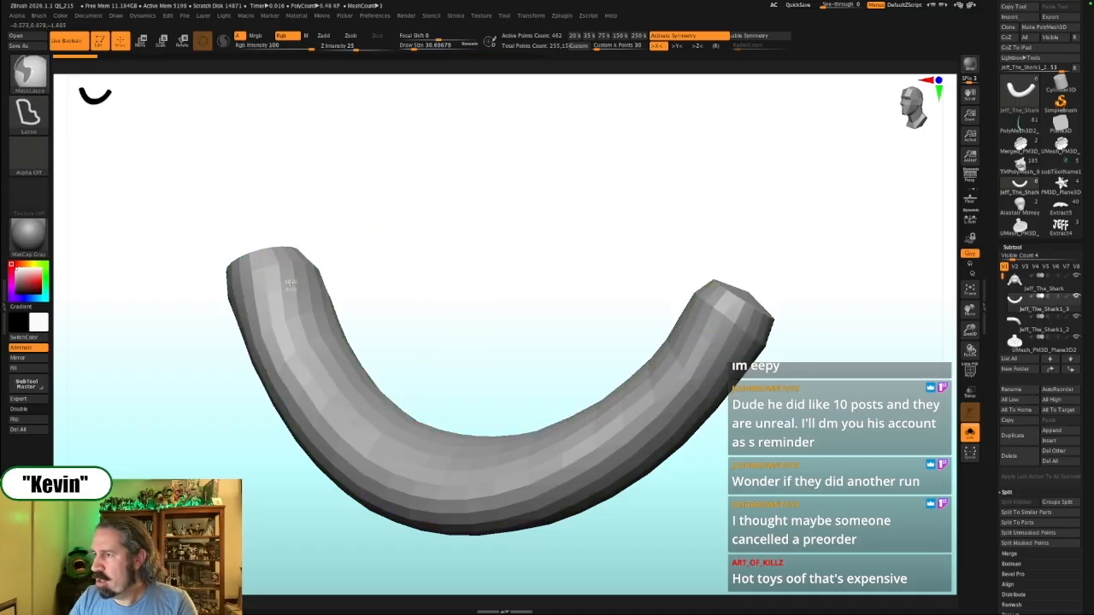
# Carve a DamStandard groove from the lower gum's end down its side, comparing it with the shark reference image
pyautogui.hotkey('alt', 's')
pyautogui.hotkey('alt', 's')
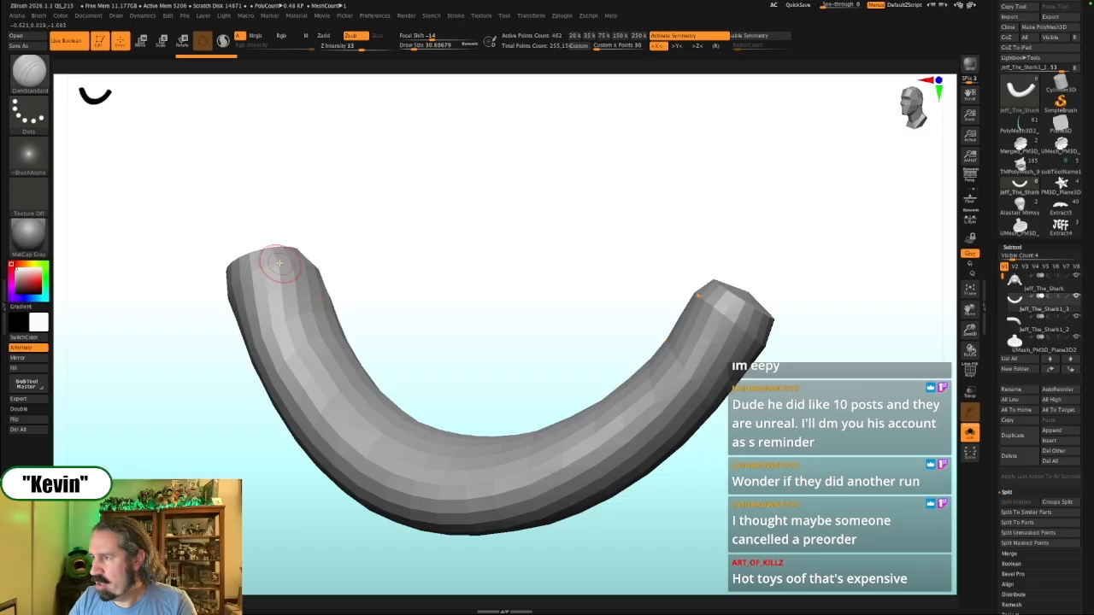
pyautogui.moveTo(281, 259); pyautogui.dragTo(302, 356)
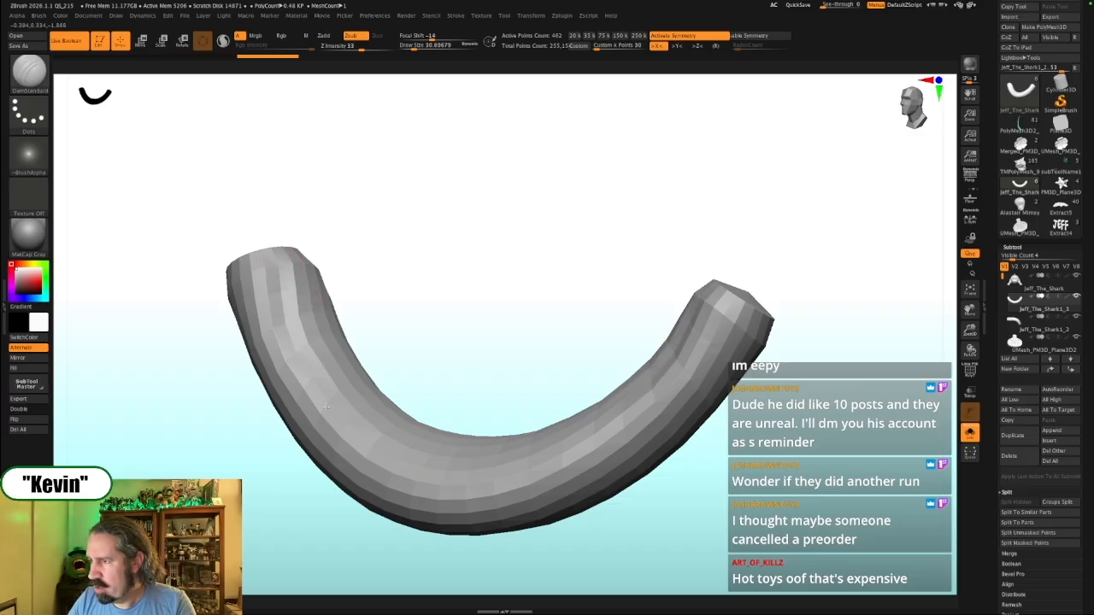
pyautogui.hotkey('shift', 'z')
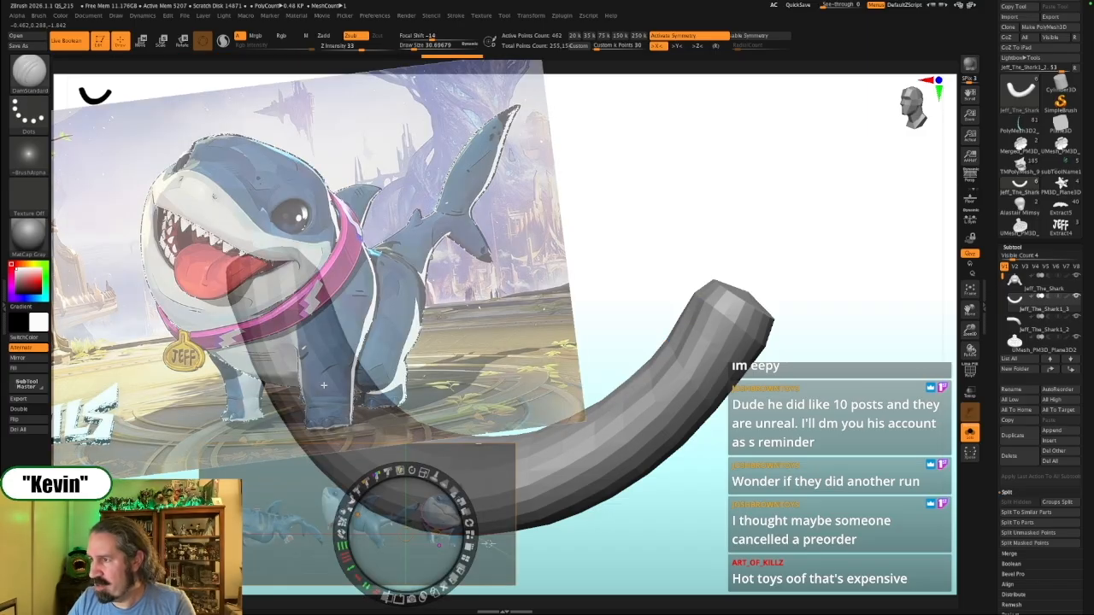
pyautogui.hotkey('shift', 'z')
pyautogui.press('s')
pyautogui.moveTo(300, 361); pyautogui.dragTo(348, 421)
# Redo the last groove stroke and extend the groove across the lower gum's front centre
pyautogui.moveTo(417, 372)
pyautogui.mouseDown()
pyautogui.moveTo(462, 324)
pyautogui.moveTo(419, 391)
pyautogui.mouseUp()
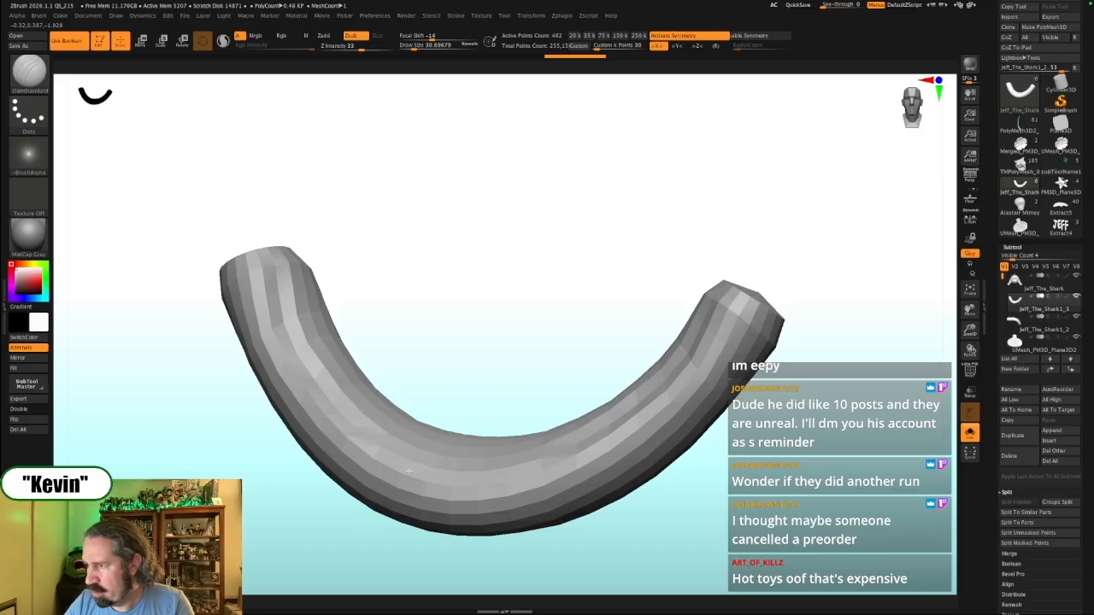
pyautogui.hotkey('ctrl', 'z')
pyautogui.moveTo(405, 457); pyautogui.dragTo(464, 476)
pyautogui.hotkey('alt', 's')
pyautogui.hotkey('alt', 's')
# Deepen the groove at the lower gum's ends and centre, checking the gum inside the shark's mouth
pyautogui.moveTo(443, 397); pyautogui.dragTo(466, 440)
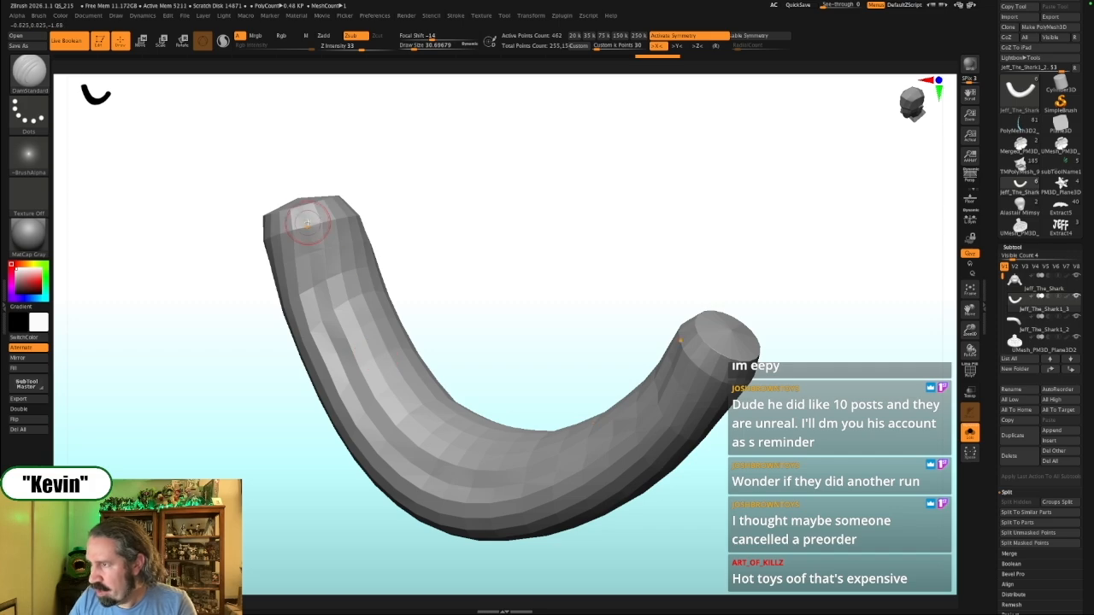
pyautogui.moveTo(312, 289); pyautogui.dragTo(310, 267)
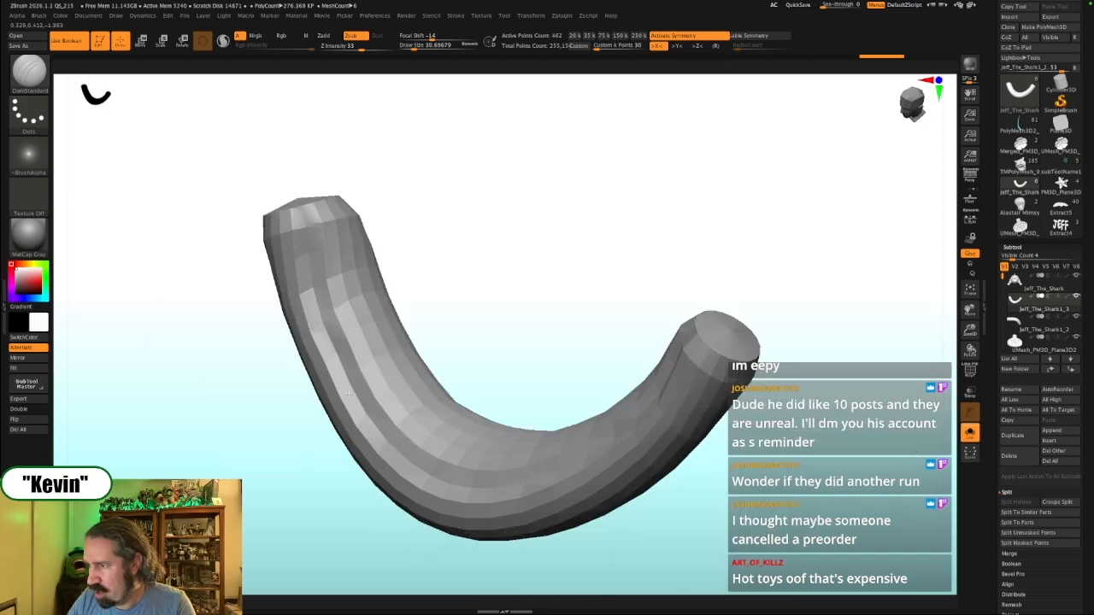
pyautogui.moveTo(433, 375); pyautogui.dragTo(483, 329)
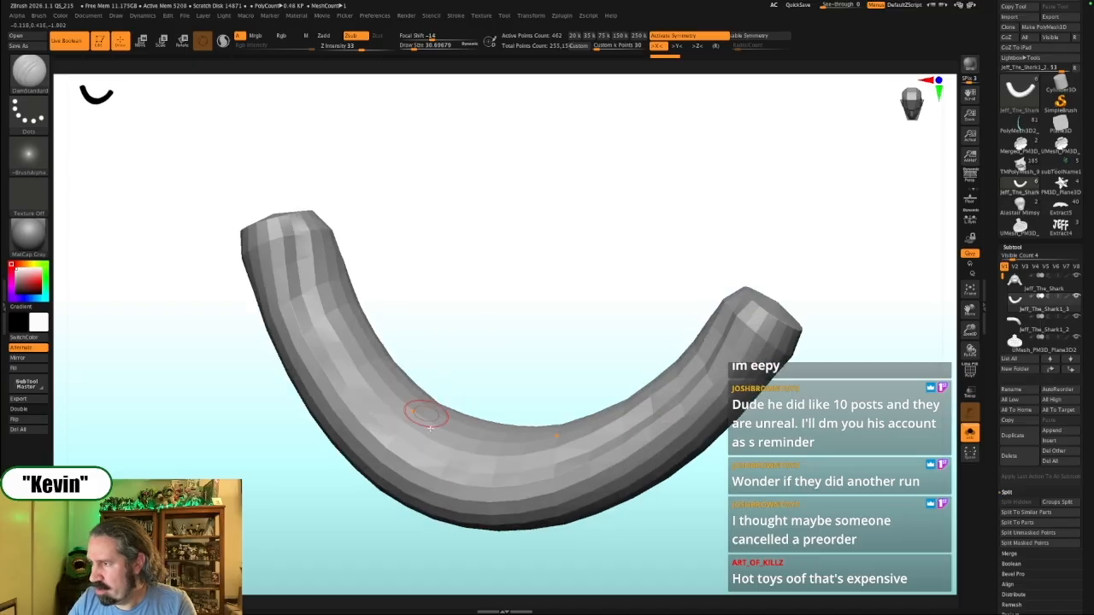
pyautogui.hotkey('alt', 's')
pyautogui.moveTo(424, 459); pyautogui.dragTo(500, 481)
pyautogui.hotkey('alt', 's')
pyautogui.moveTo(508, 359)
pyautogui.mouseDown()
pyautogui.moveTo(750, 351)
pyautogui.moveTo(709, 337)
pyautogui.mouseUp()
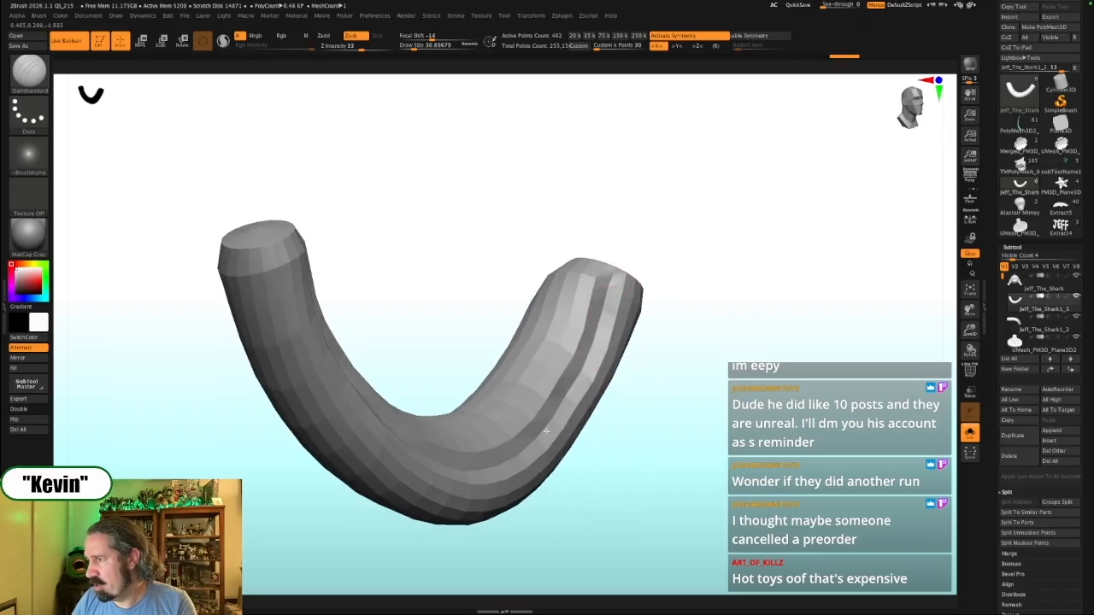
pyautogui.hotkey('alt', 's')
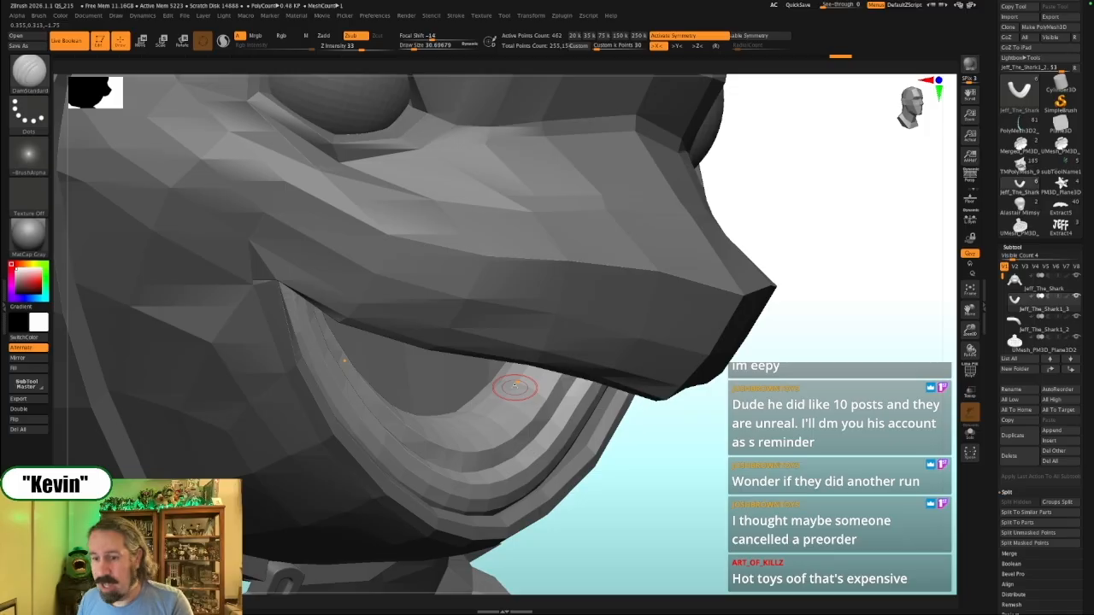
pyautogui.click(970, 432)
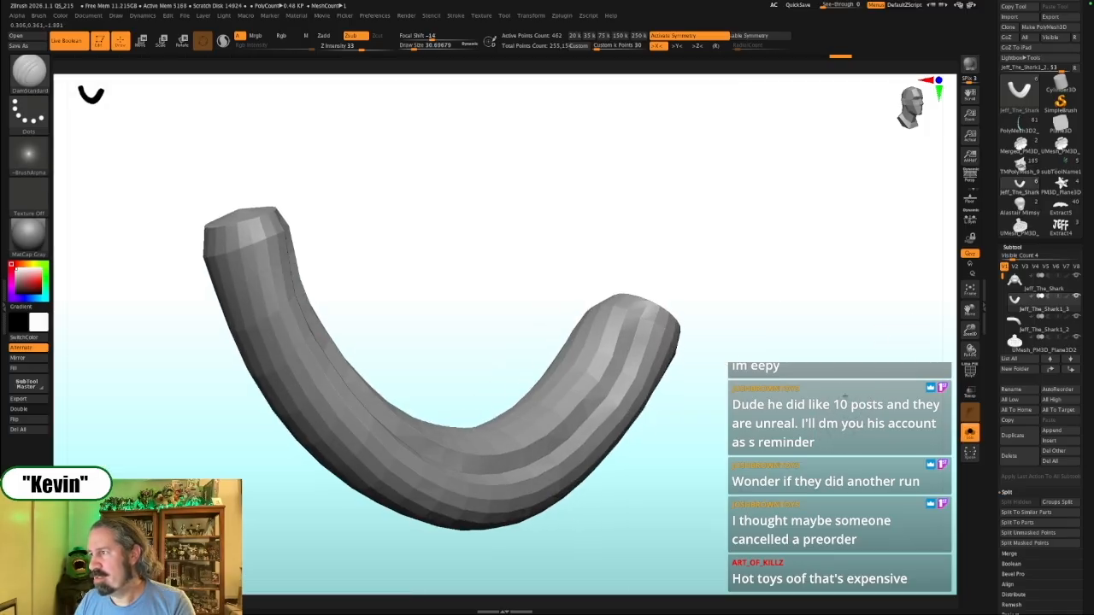
# Switch to the Move brush, adjust its draw size, and reshape the lower gum around the front groove
pyautogui.moveTo(845, 396); pyautogui.dragTo(795, 391)
pyautogui.press('b')
pyautogui.press('m')
pyautogui.press('v')
pyautogui.moveTo(826, 319); pyautogui.dragTo(710, 391)
pyautogui.press(']')
pyautogui.press(']')
pyautogui.press(']')
pyautogui.press(']')
pyautogui.press(']')
pyautogui.moveTo(621, 390); pyautogui.dragTo(476, 427)
pyautogui.press('[')
pyautogui.press('[')
pyautogui.press('[')
# Adjust the groove's edge at the lower gum's front bend, working on the isolated gum from a low side view
pyautogui.hotkey('alt', 's')
pyautogui.moveTo(478, 439); pyautogui.dragTo(592, 254)
pyautogui.hotkey('alt', 's')
pyautogui.hotkey('alt', 's')
pyautogui.hotkey('alt', 's')
pyautogui.hotkey('alt', 's')
pyautogui.moveTo(663, 285); pyautogui.dragTo(644, 320)
pyautogui.moveTo(484, 214)
pyautogui.mouseDown()
pyautogui.moveTo(488, 165)
pyautogui.moveTo(521, 159)
pyautogui.moveTo(562, 166)
pyautogui.moveTo(556, 205)
pyautogui.mouseUp()
pyautogui.moveTo(305, 176)
pyautogui.mouseDown()
pyautogui.moveTo(262, 205)
pyautogui.moveTo(288, 187)
pyautogui.mouseUp()
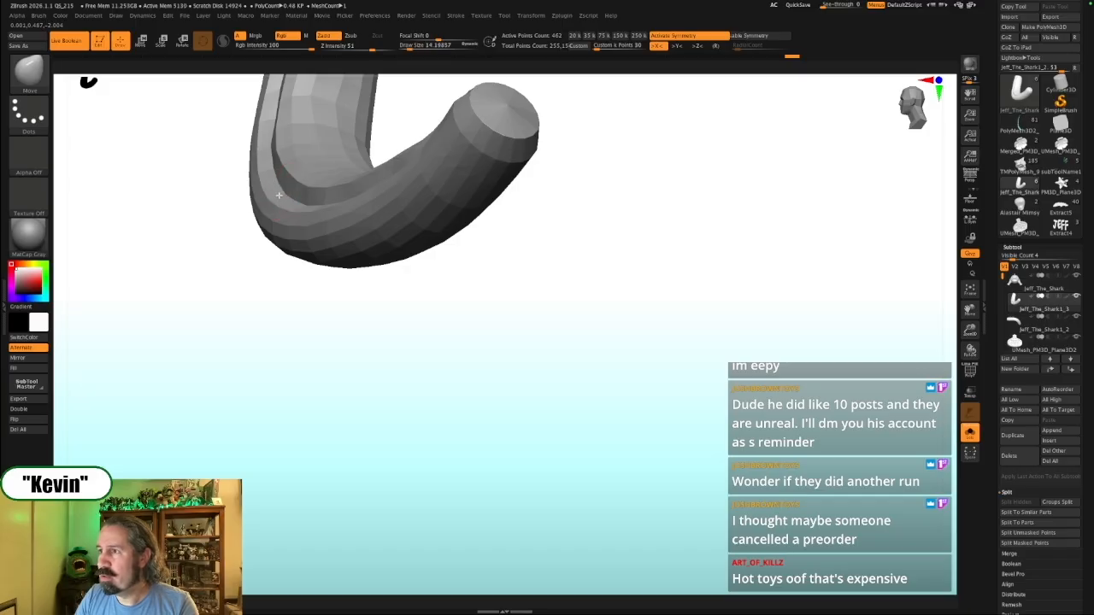
pyautogui.moveTo(282, 192); pyautogui.dragTo(291, 192)
# Shape the lower gum's inner edge and upper rim from the side and front, using a draw size of about 49
pyautogui.keyDown('alt'); pyautogui.moveTo(411, 129); pyautogui.dragTo(378, 208); pyautogui.keyUp('alt')
pyautogui.moveTo(268, 219); pyautogui.dragTo(267, 205)
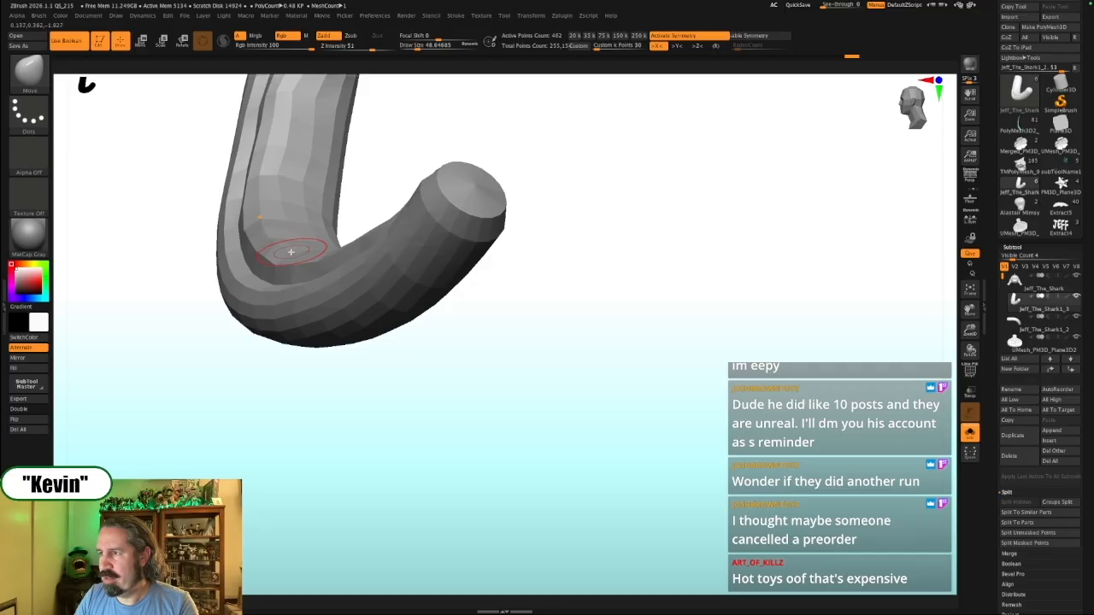
pyautogui.moveTo(374, 204); pyautogui.dragTo(358, 282)
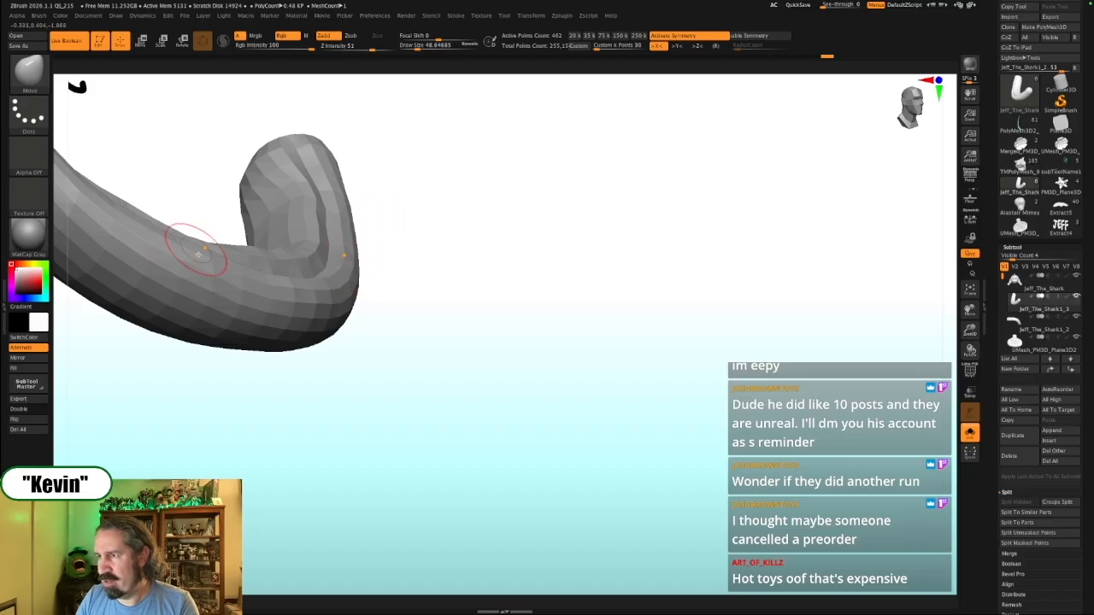
pyautogui.moveTo(452, 268); pyautogui.dragTo(598, 372)
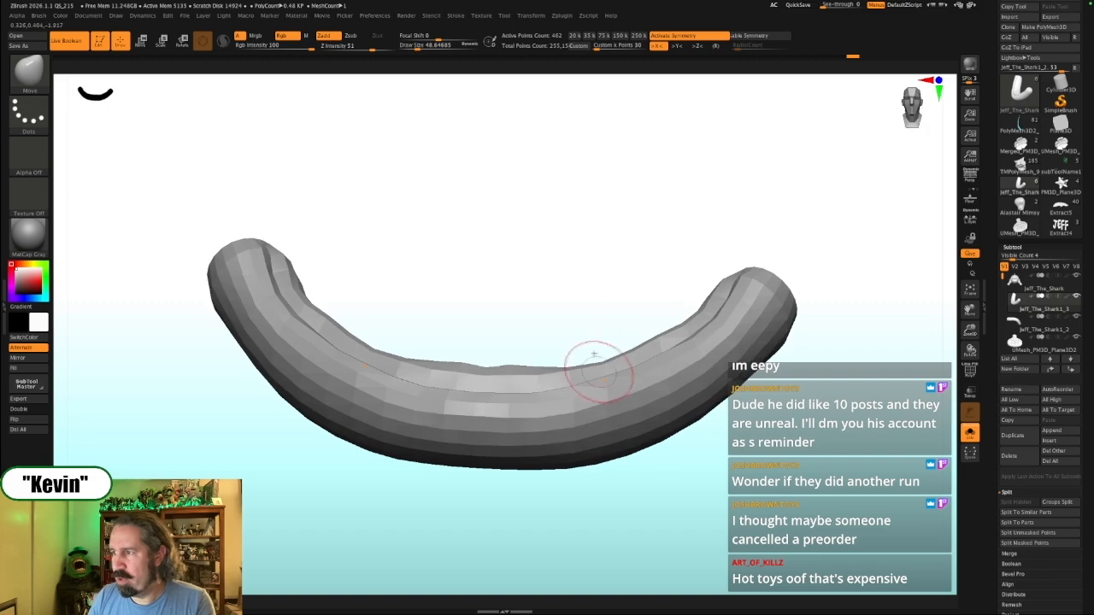
pyautogui.moveTo(432, 342)
pyautogui.mouseDown()
pyautogui.moveTo(488, 319)
pyautogui.moveTo(454, 359)
pyautogui.moveTo(471, 350)
pyautogui.moveTo(437, 371)
pyautogui.mouseUp()
pyautogui.moveTo(407, 323)
pyautogui.mouseDown()
pyautogui.moveTo(393, 333)
pyautogui.moveTo(424, 325)
pyautogui.moveTo(395, 284)
pyautogui.mouseUp()
# Refine the lower gum's inner ridge from a three-quarter view with the draw size reduced to about 35
pyautogui.press('s')
pyautogui.press('s')
pyautogui.press('s')
pyautogui.moveTo(510, 270); pyautogui.dragTo(529, 274)
pyautogui.press('s')
pyautogui.moveTo(460, 383); pyautogui.dragTo(451, 382)
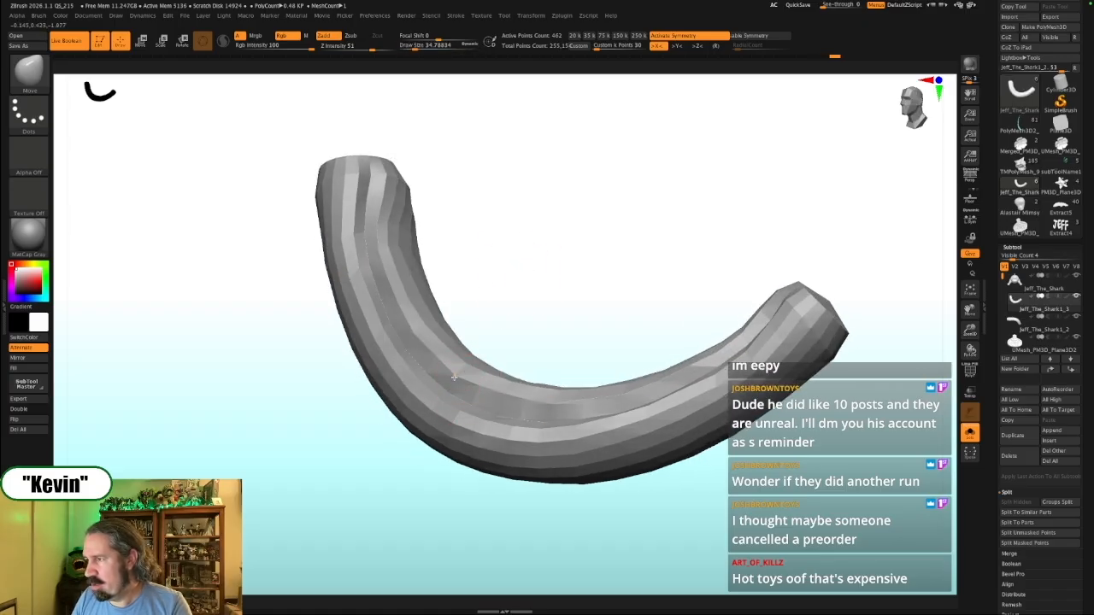
# Refine the lower gum's inner ridge with the draw size raised to about 41, and smooth the gum with dynamic subdivision
pyautogui.moveTo(543, 329); pyautogui.dragTo(513, 342)
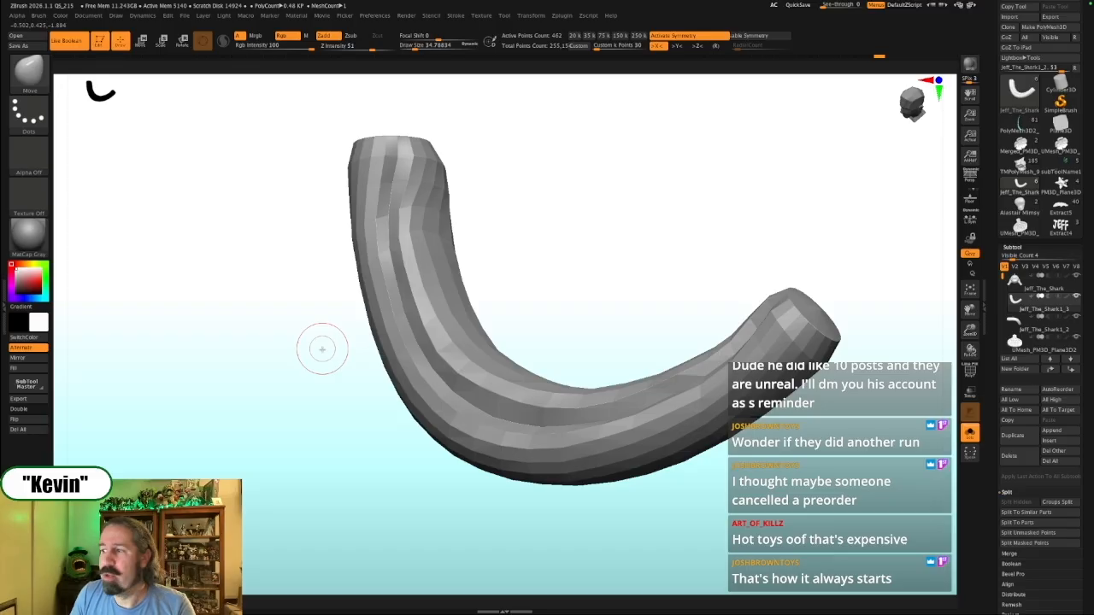
pyautogui.press('s')
pyautogui.moveTo(475, 379)
pyautogui.mouseDown()
pyautogui.moveTo(484, 388)
pyautogui.moveTo(479, 367)
pyautogui.moveTo(494, 391)
pyautogui.moveTo(467, 368)
pyautogui.mouseUp()
pyautogui.moveTo(543, 343)
pyautogui.mouseDown()
pyautogui.moveTo(564, 334)
pyautogui.moveTo(511, 298)
pyautogui.mouseUp()
pyautogui.press('d')
pyautogui.hotkey('alt', 's')
# Turn on dynamic subdivision smoothing for the shark's body with the whole model shown
pyautogui.moveTo(578, 532); pyautogui.dragTo(662, 405)
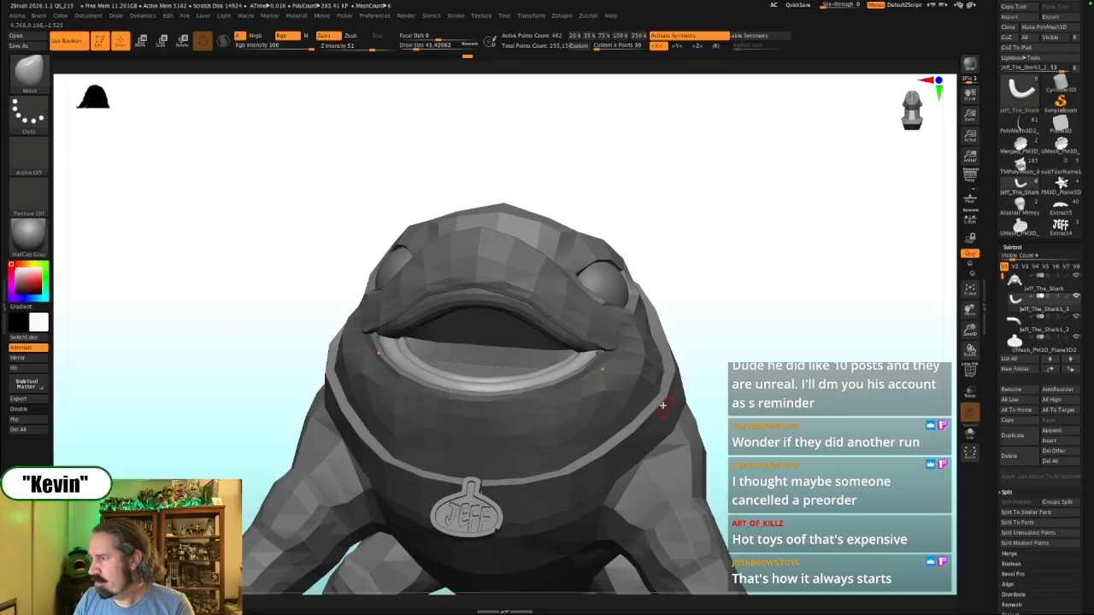
pyautogui.keyDown('alt'); pyautogui.click(646, 397); pyautogui.keyUp('alt')
pyautogui.press('d')
pyautogui.moveTo(804, 329); pyautogui.dragTo(793, 358)
pyautogui.press('d')
# Isolate the collar with its polygon wireframe shown, and open its geometry settings
pyautogui.keyDown('alt'); pyautogui.click(698, 376); pyautogui.keyUp('alt')
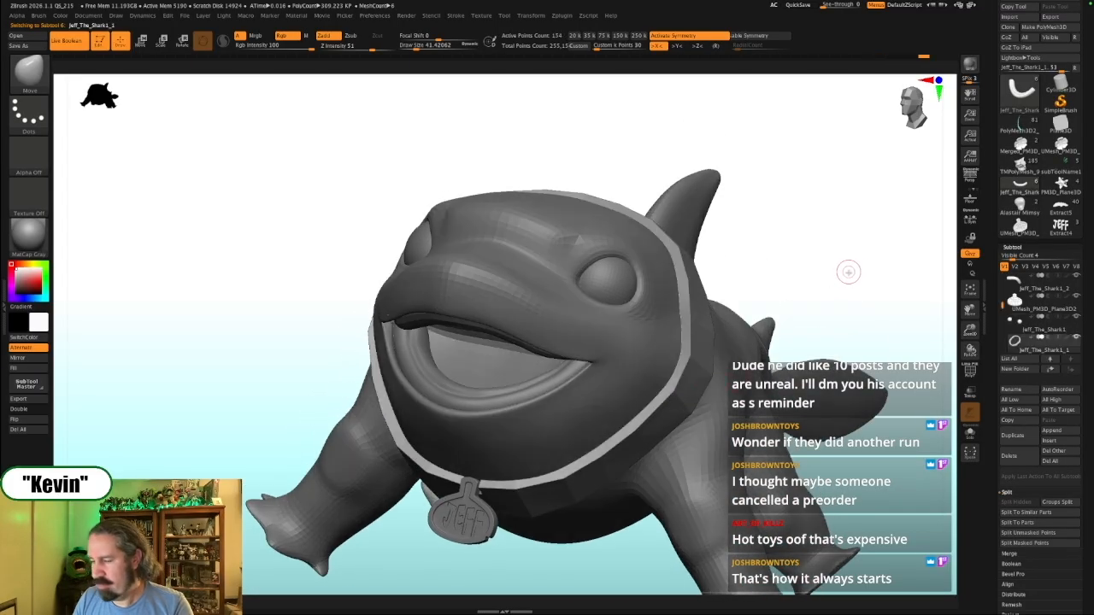
pyautogui.hotkey('shift', 'f')
pyautogui.hotkey('shift', 's')
pyautogui.moveTo(823, 344); pyautogui.dragTo(974, 273)
pyautogui.click(1012, 247)
pyautogui.click(1016, 256)
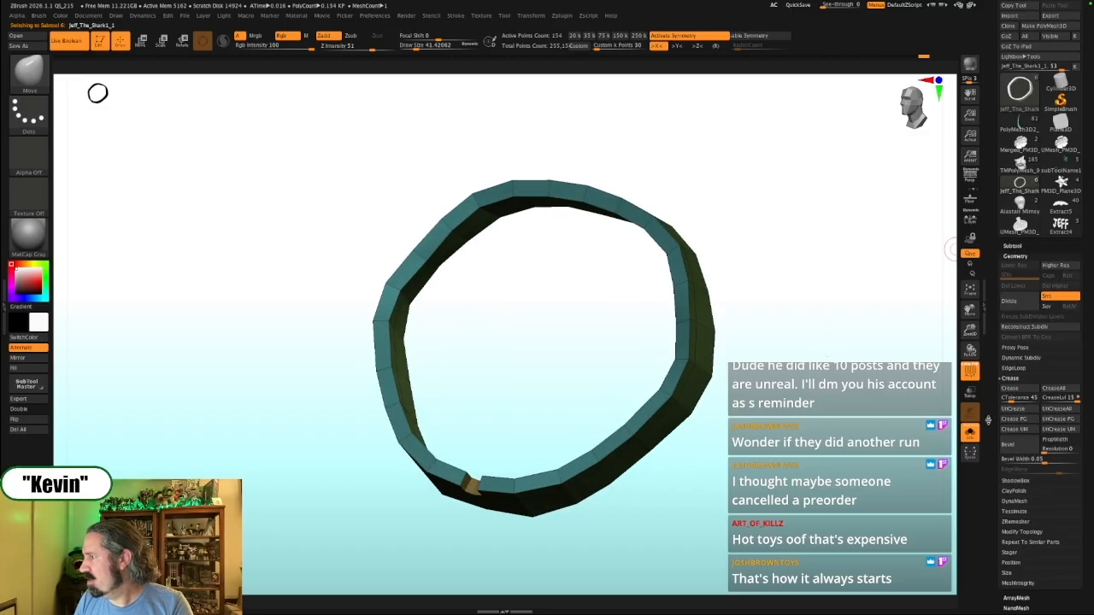
# Switch to the ZModeler brush, set its edge action to Insert, and add an edge loop along the collar's front rim
pyautogui.moveTo(885, 416)
pyautogui.mouseDown()
pyautogui.moveTo(828, 398)
pyautogui.moveTo(879, 411)
pyautogui.mouseUp()
pyautogui.press('b')
pyautogui.press('z')
pyautogui.press('m')
pyautogui.press('space')
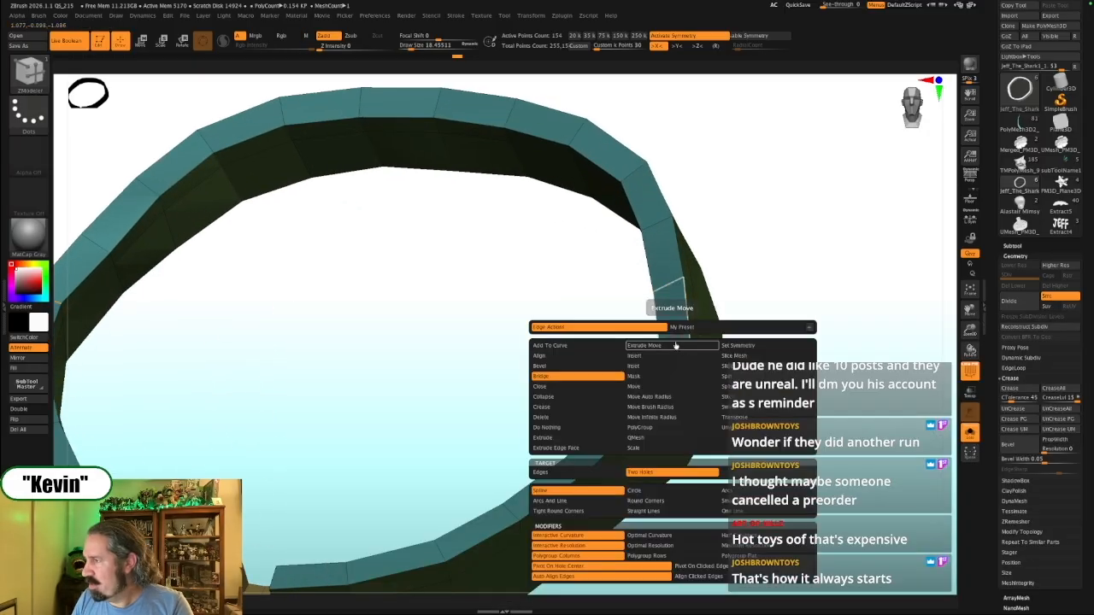
pyautogui.click(648, 471)
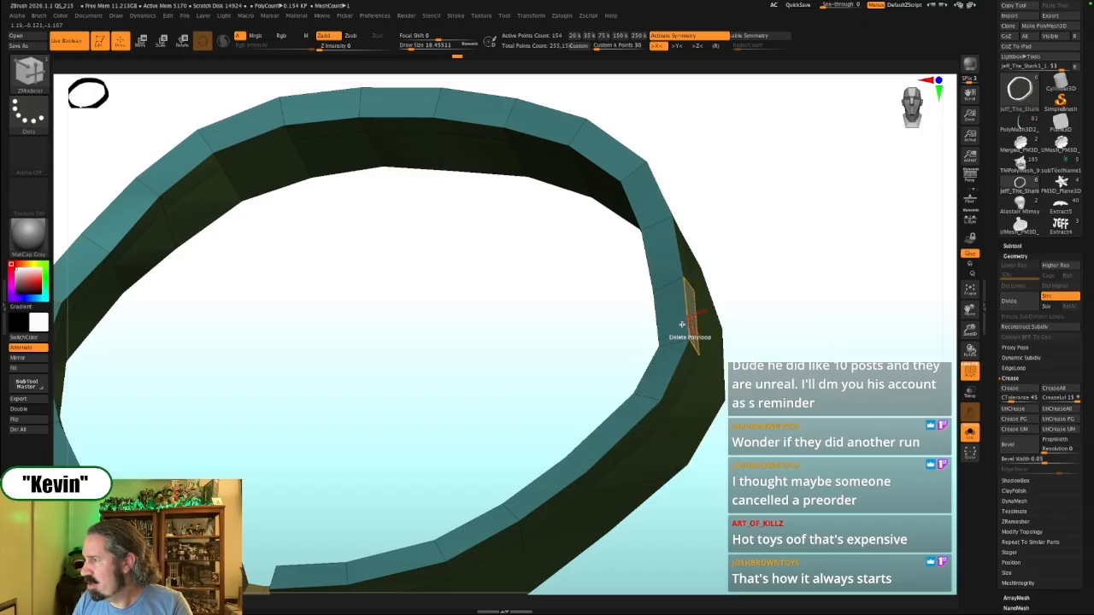
pyautogui.press('space')
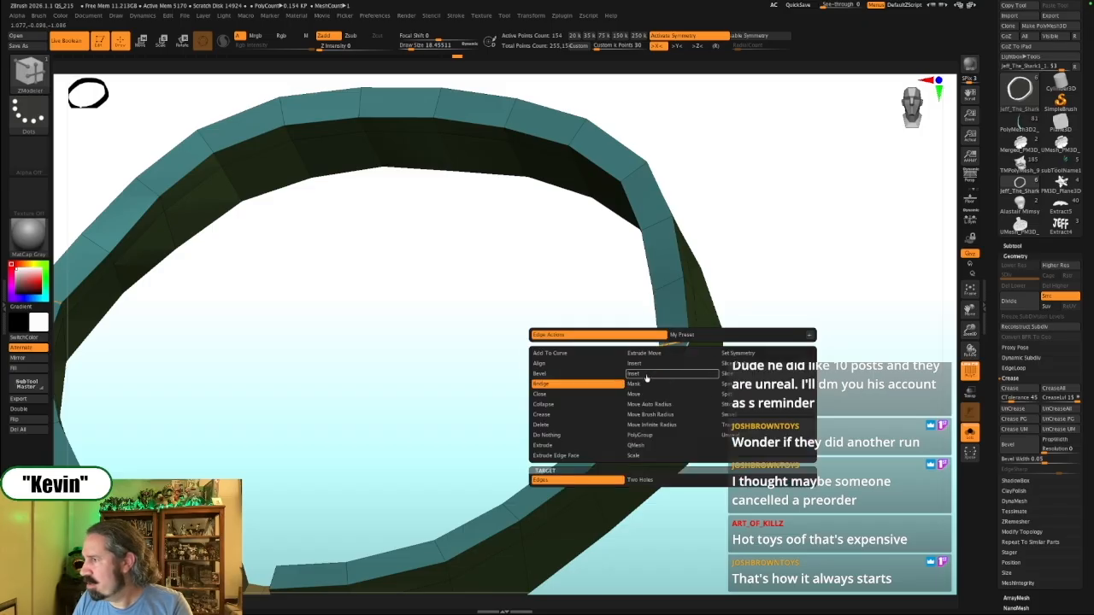
pyautogui.click(647, 374)
pyautogui.click(648, 364)
pyautogui.click(641, 480)
pyautogui.click(684, 345)
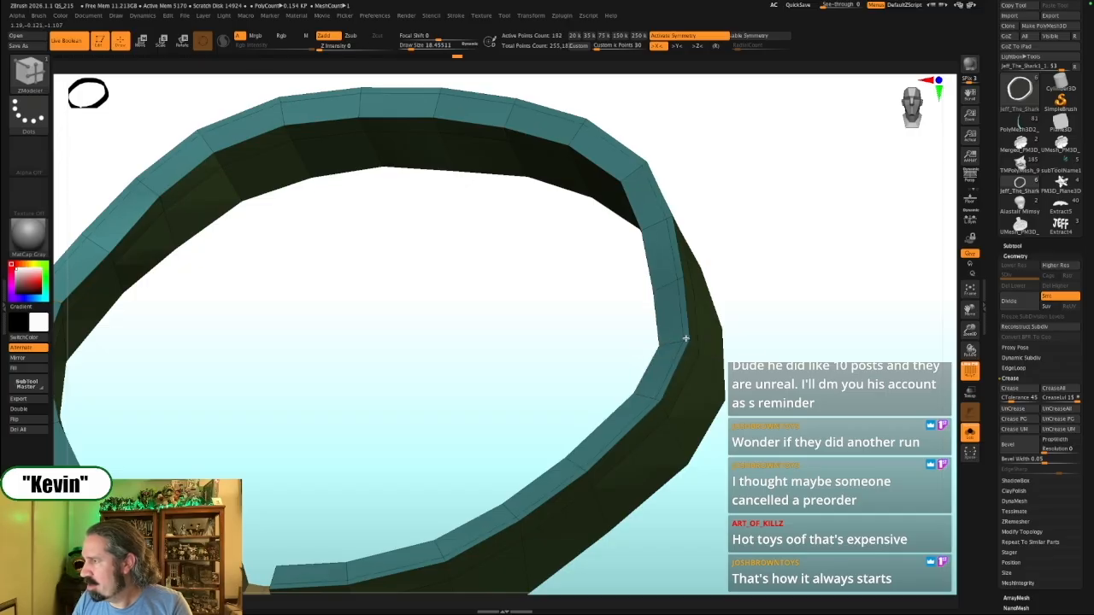
# Insert further edge loops along the edges of the collar band
pyautogui.click(663, 343)
pyautogui.moveTo(821, 379); pyautogui.dragTo(793, 265)
pyautogui.click(672, 308)
pyautogui.moveTo(523, 337); pyautogui.dragTo(542, 439)
pyautogui.moveTo(630, 491); pyautogui.dragTo(722, 466)
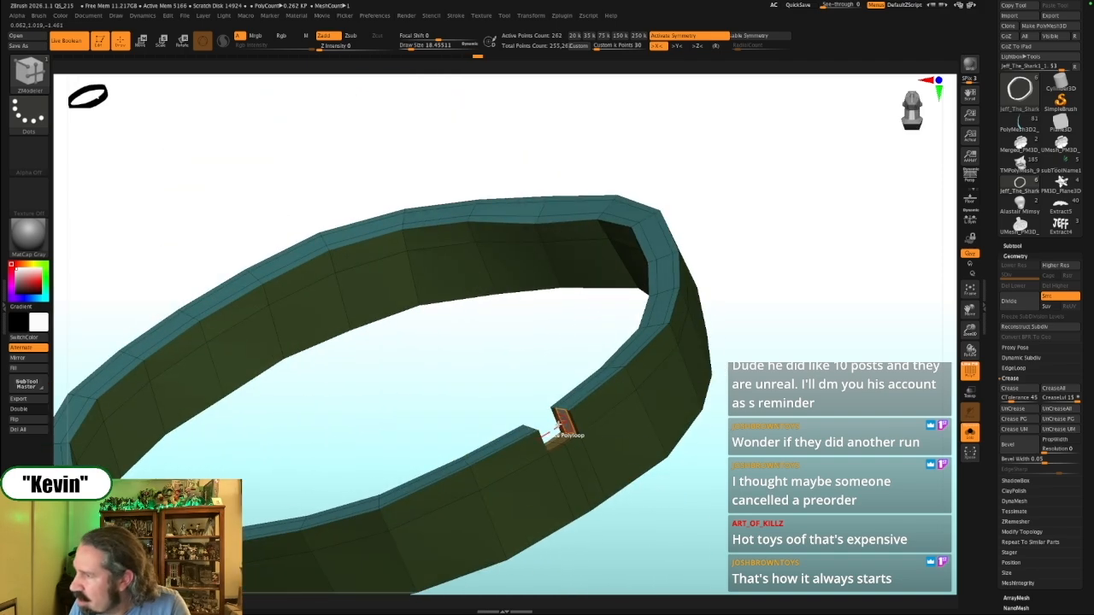
# Insert supporting edge loops beside the collar's notch, checking its fit against the JEFF pendant
pyautogui.hotkey('ctrl', 'shift', 's')
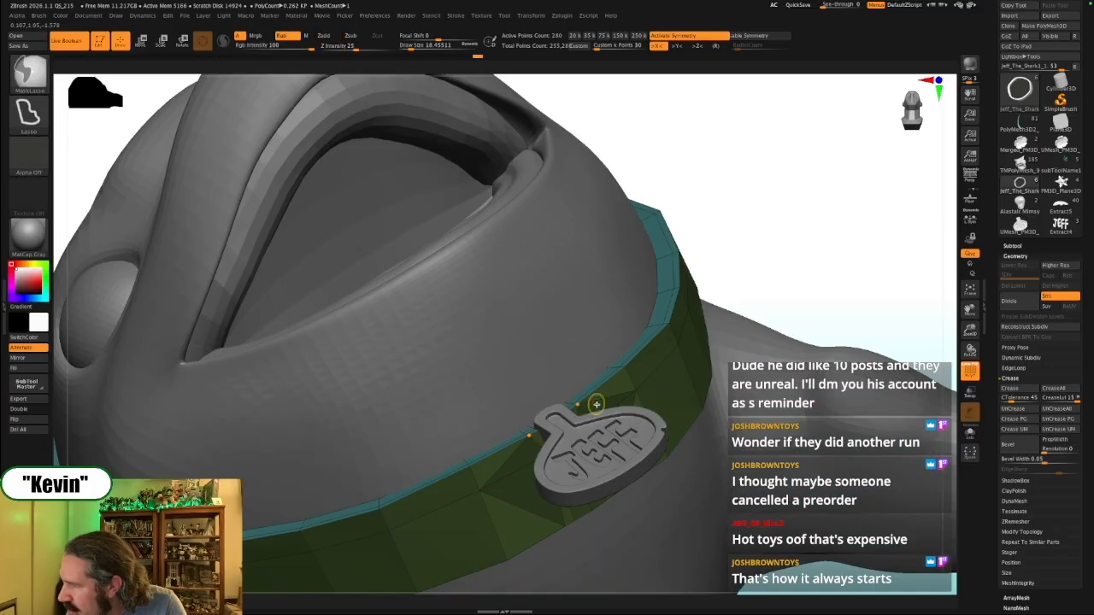
pyautogui.hotkey('ctrl', 'shift', 's')
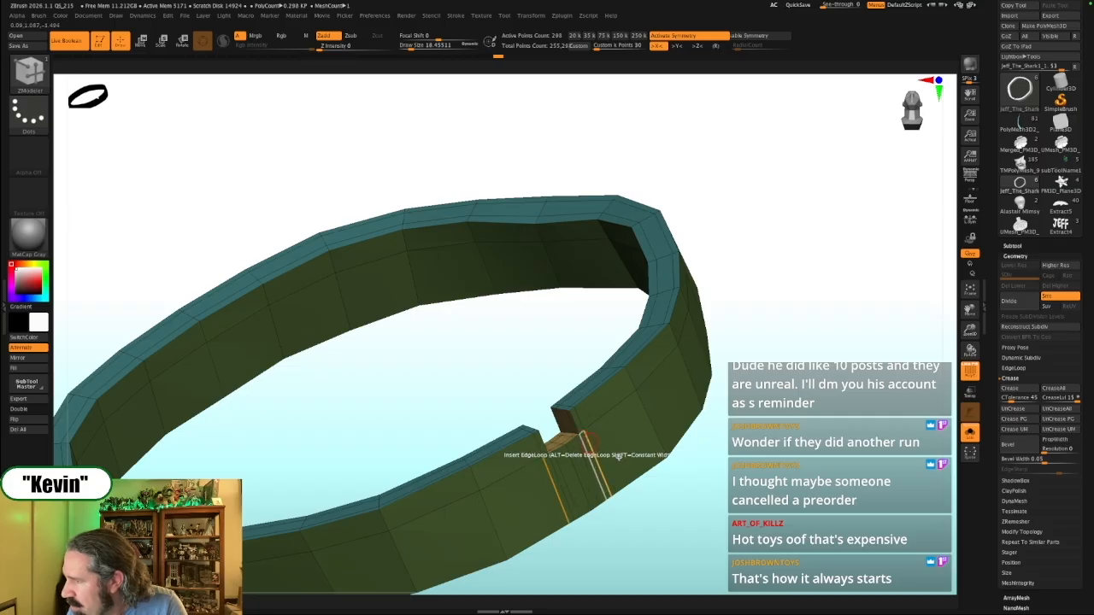
pyautogui.moveTo(671, 447)
pyautogui.mouseDown()
pyautogui.moveTo(690, 429)
pyautogui.moveTo(690, 396)
pyautogui.moveTo(711, 508)
pyautogui.mouseUp()
# Turn on dynamic subdivision for the collar and show the whole shark without the wireframe
pyautogui.press('d')
pyautogui.moveTo(859, 443)
pyautogui.keyDown('alt'); pyautogui.mouseDown()
pyautogui.moveTo(772, 412)
pyautogui.moveTo(754, 396)
pyautogui.moveTo(769, 369)
pyautogui.mouseUp(); pyautogui.keyUp('alt')
pyautogui.hotkey('shift', 'f')
pyautogui.hotkey('alt', 's')
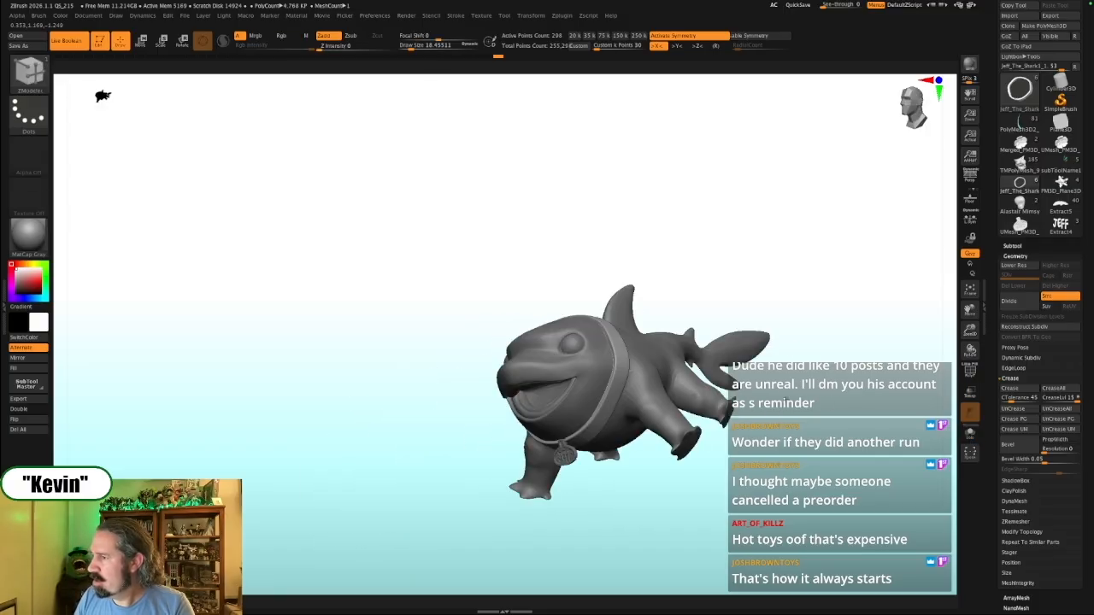
# Compare the shark's collar and mouth with the reference image from a matching three-quarter view
pyautogui.keyDown('shift'); pyautogui.moveTo(837, 383); pyautogui.dragTo(880, 376); pyautogui.keyUp('shift')
pyautogui.keyDown('alt'); pyautogui.moveTo(772, 335); pyautogui.dragTo(718, 322); pyautogui.keyUp('alt')
pyautogui.moveTo(812, 335); pyautogui.dragTo(803, 386)
pyautogui.moveTo(791, 289)
pyautogui.mouseDown()
pyautogui.moveTo(799, 312)
pyautogui.moveTo(782, 282)
pyautogui.moveTo(798, 289)
pyautogui.moveTo(785, 340)
pyautogui.mouseUp()
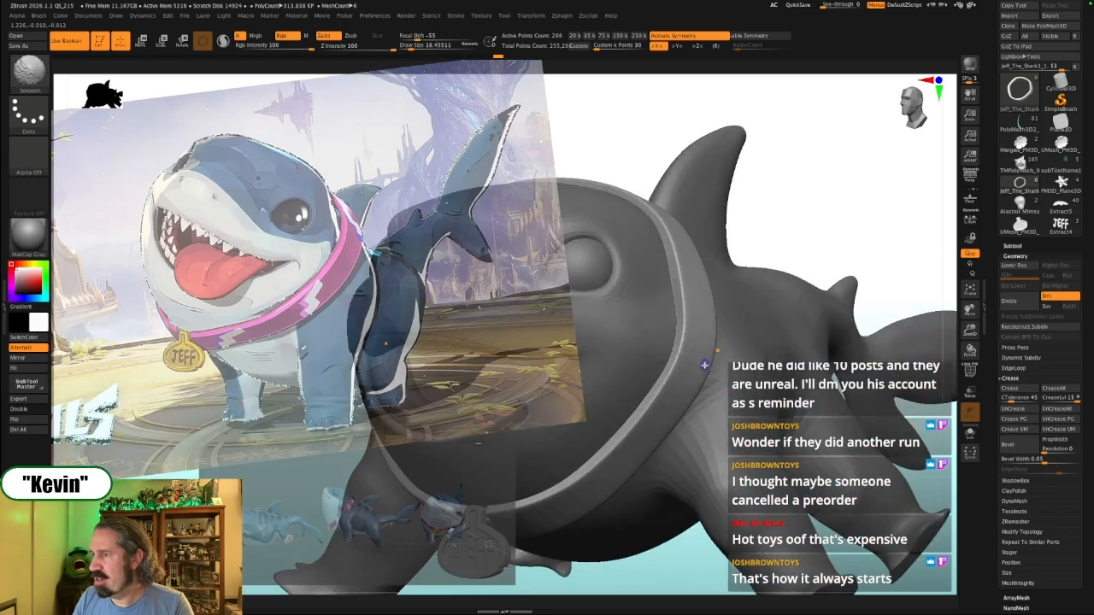
pyautogui.hotkey('shift', 'z')
pyautogui.moveTo(829, 220); pyautogui.dragTo(845, 193)
pyautogui.moveTo(797, 274); pyautogui.dragTo(789, 322)
# Isolate the upper gum, view it from the front and below, and switch to the DamStandard brush
pyautogui.keyDown('alt'); pyautogui.click(637, 312); pyautogui.keyUp('alt')
pyautogui.hotkey('alt', 's')
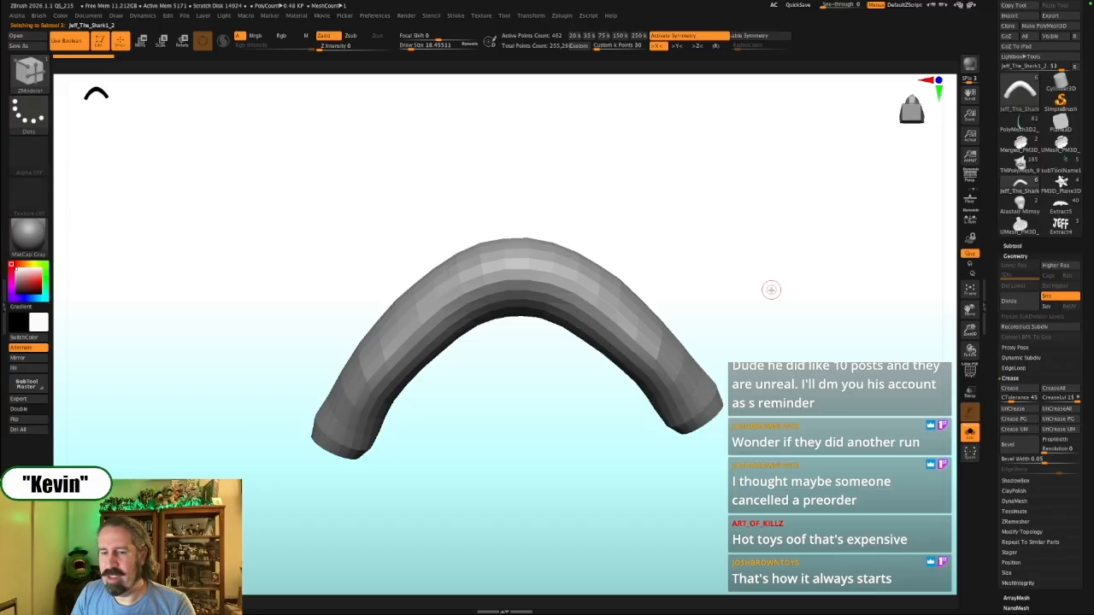
pyautogui.moveTo(752, 323); pyautogui.dragTo(744, 355)
pyautogui.moveTo(628, 274); pyautogui.dragTo(624, 222)
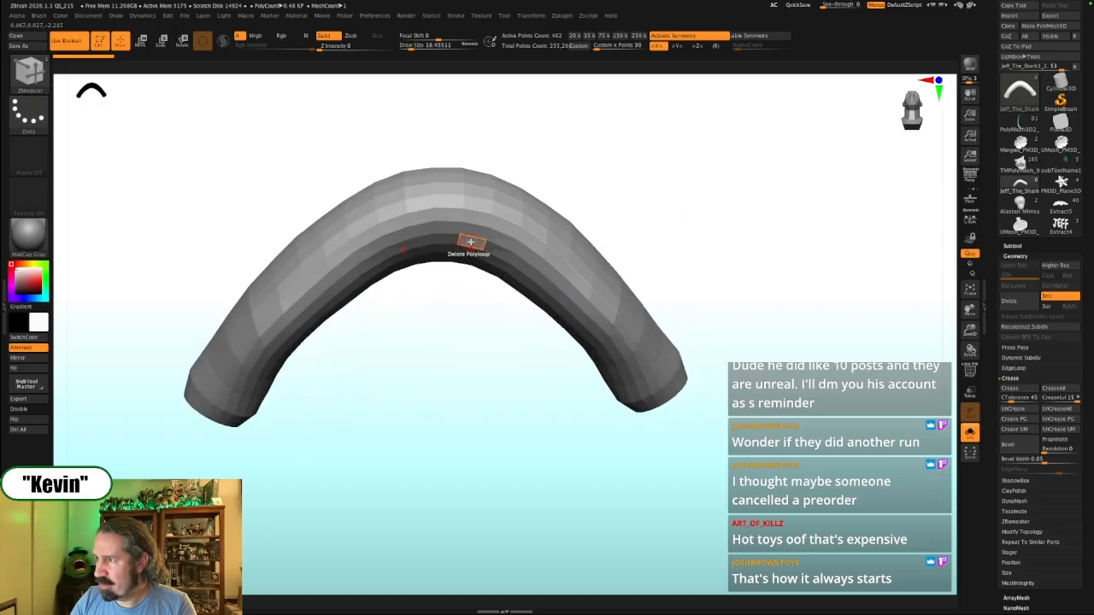
pyautogui.press('b')
pyautogui.press('d')
pyautogui.press('s')
# Set the draw size to about 25 and carve a groove along the middle of the upper gum
pyautogui.press('s')
pyautogui.moveTo(470, 239); pyautogui.dragTo(465, 238)
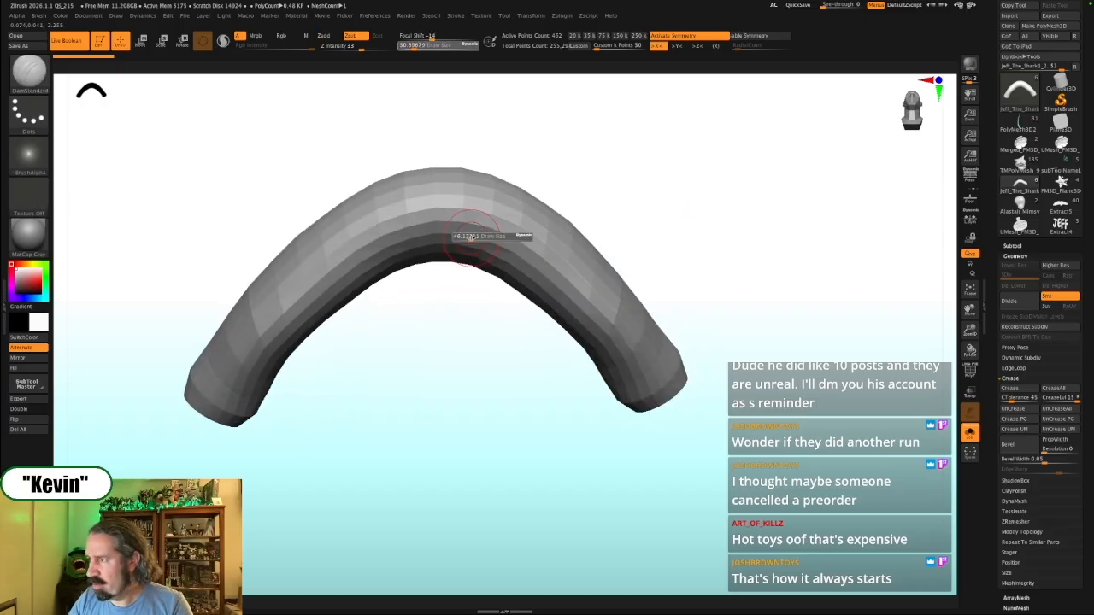
pyautogui.moveTo(544, 249)
pyautogui.mouseDown()
pyautogui.moveTo(454, 231)
pyautogui.moveTo(474, 239)
pyautogui.moveTo(464, 236)
pyautogui.mouseUp()
pyautogui.press('s')
pyautogui.moveTo(616, 201)
pyautogui.mouseDown()
pyautogui.moveTo(647, 190)
pyautogui.moveTo(598, 184)
pyautogui.mouseUp()
pyautogui.moveTo(491, 248); pyautogui.dragTo(551, 265)
pyautogui.moveTo(445, 231); pyautogui.dragTo(468, 234)
# Extend the upper gum's groove toward its ends, checking it both isolated and inside the shark's mouth
pyautogui.hotkey('alt', 's')
pyautogui.moveTo(524, 260); pyautogui.dragTo(603, 315)
pyautogui.moveTo(717, 215); pyautogui.dragTo(719, 228)
pyautogui.moveTo(575, 299); pyautogui.dragTo(607, 323)
pyautogui.moveTo(769, 220); pyautogui.dragTo(749, 281)
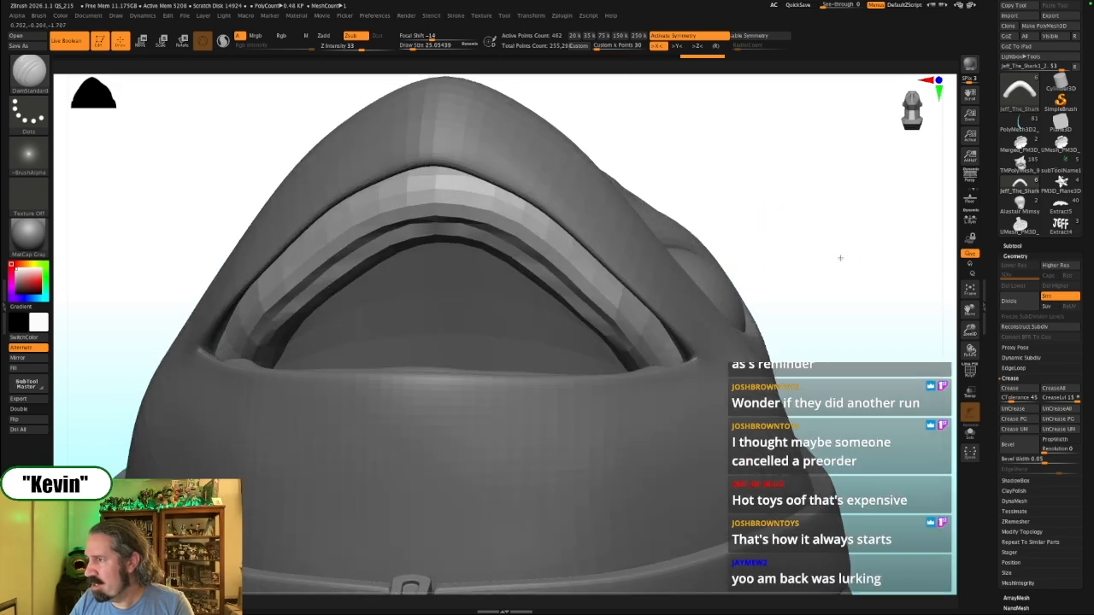
pyautogui.moveTo(840, 256); pyautogui.dragTo(852, 257)
pyautogui.hotkey('alt', 's')
pyautogui.moveTo(811, 303)
pyautogui.mouseDown()
pyautogui.moveTo(799, 284)
pyautogui.moveTo(793, 299)
pyautogui.mouseUp()
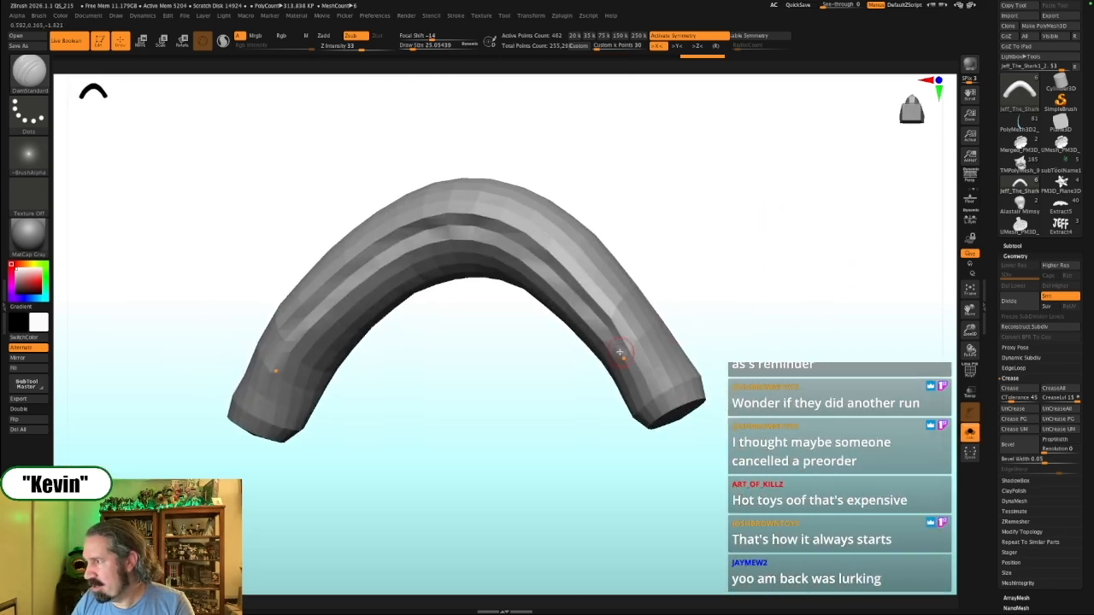
pyautogui.hotkey('alt', 's')
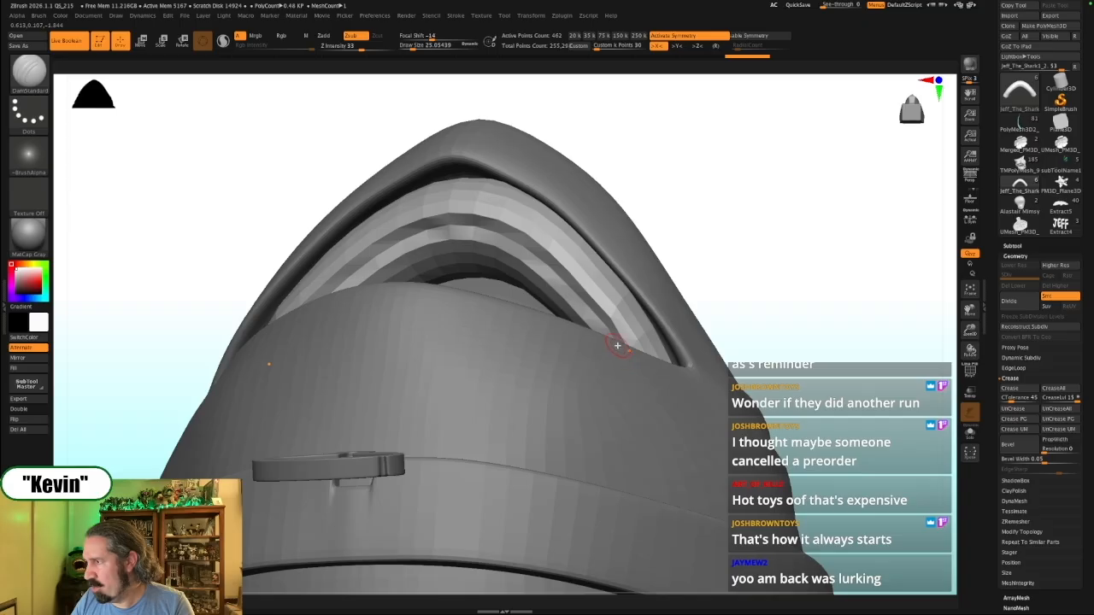
# Isolate the upper gum arch and carve its front groove toward both ends with the DamStandard brush
pyautogui.hotkey('alt', 's')
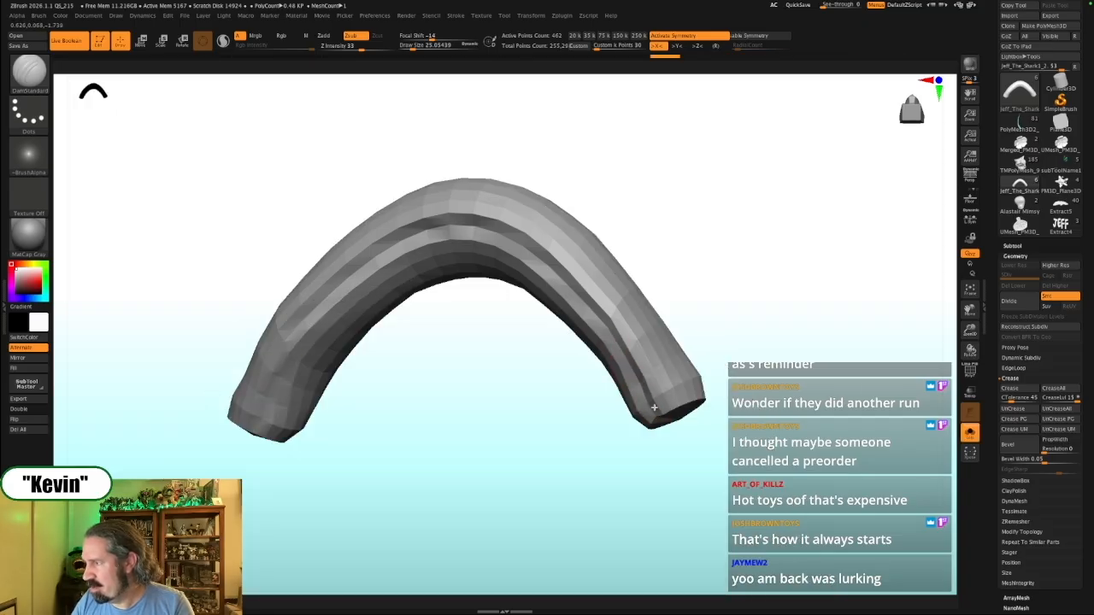
pyautogui.moveTo(723, 318); pyautogui.dragTo(744, 266)
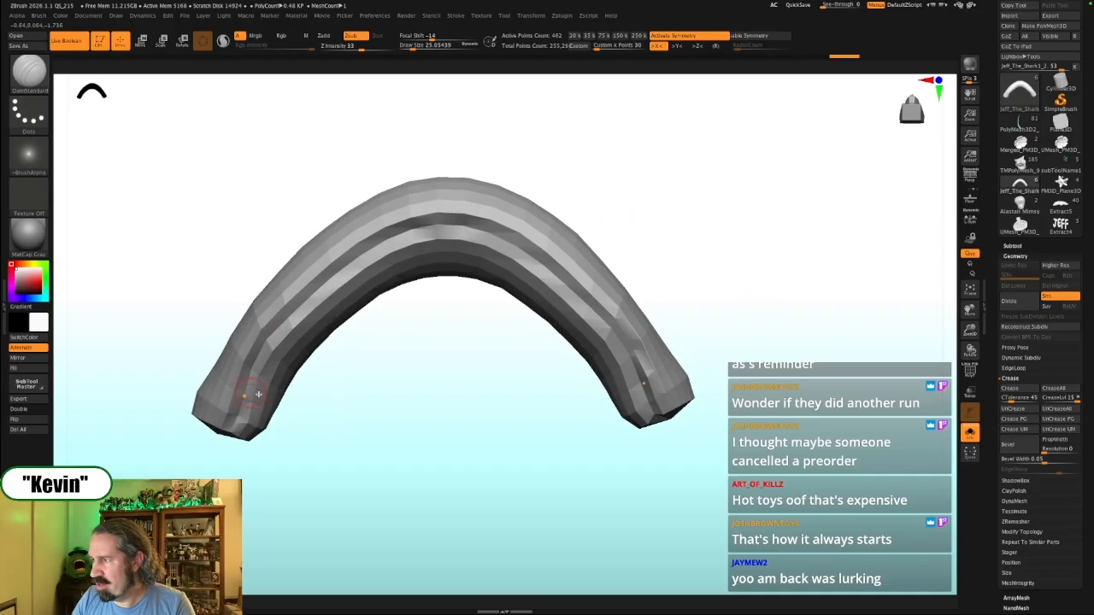
pyautogui.moveTo(722, 323); pyautogui.dragTo(715, 318)
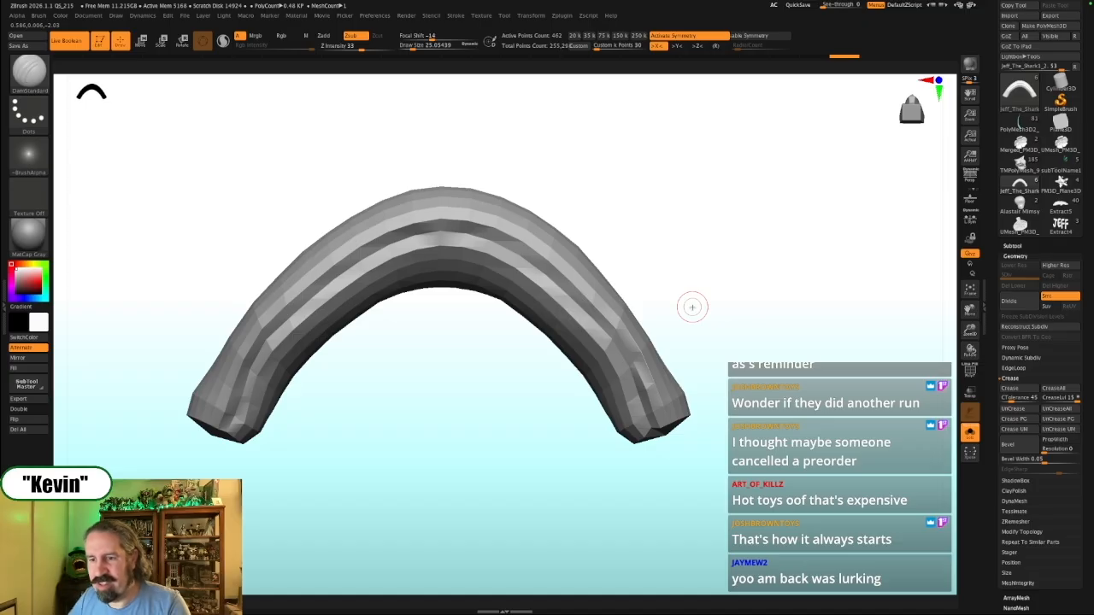
pyautogui.moveTo(813, 318); pyautogui.dragTo(615, 277)
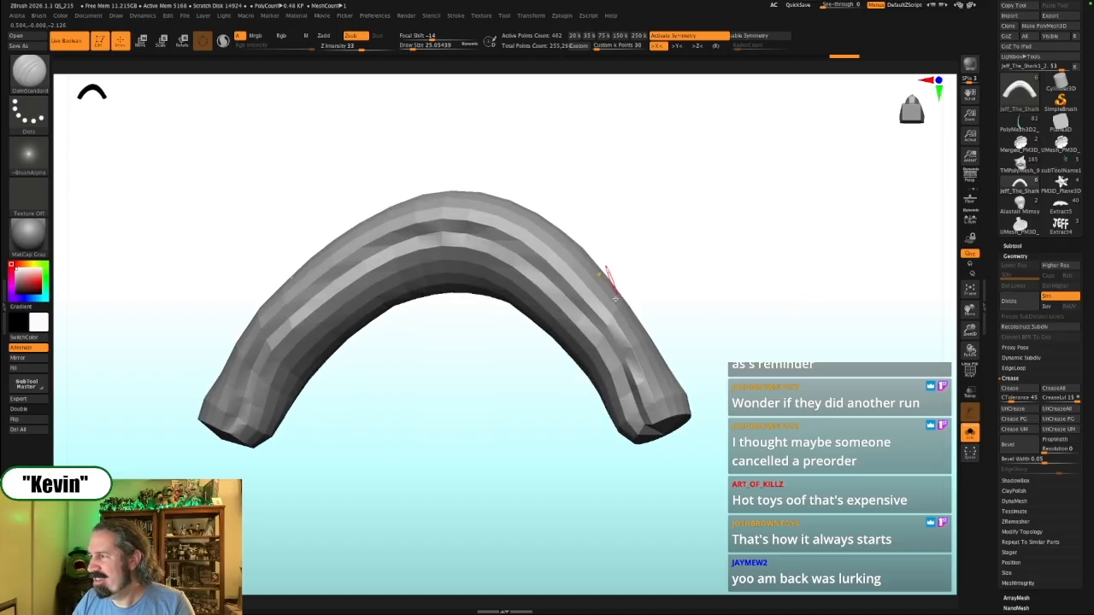
# Adjust the grooved end of the gum arch using the Move brush at draw size about 14 and show the full model again
pyautogui.press('b')
pyautogui.press('m')
pyautogui.press('v')
pyautogui.press('s')
pyautogui.click(630, 358)
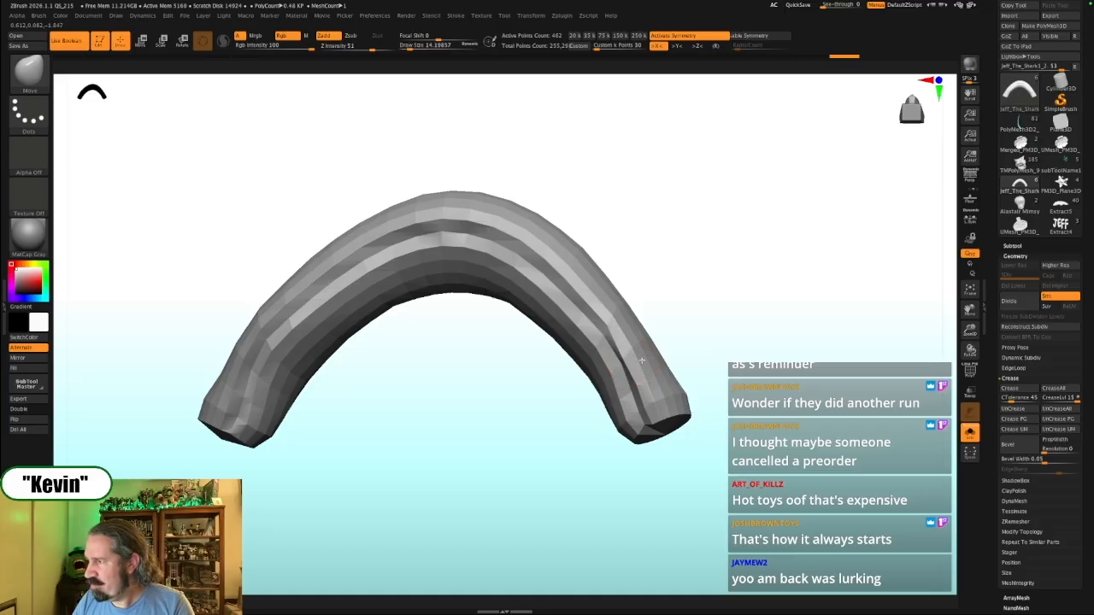
pyautogui.moveTo(702, 332); pyautogui.dragTo(728, 350)
pyautogui.hotkey('alt', 's')
# Examine the shark's mouth and gum shape from several angles and compare them with the reference artwork
pyautogui.moveTo(854, 300); pyautogui.dragTo(593, 225)
pyautogui.moveTo(738, 254); pyautogui.dragTo(570, 379)
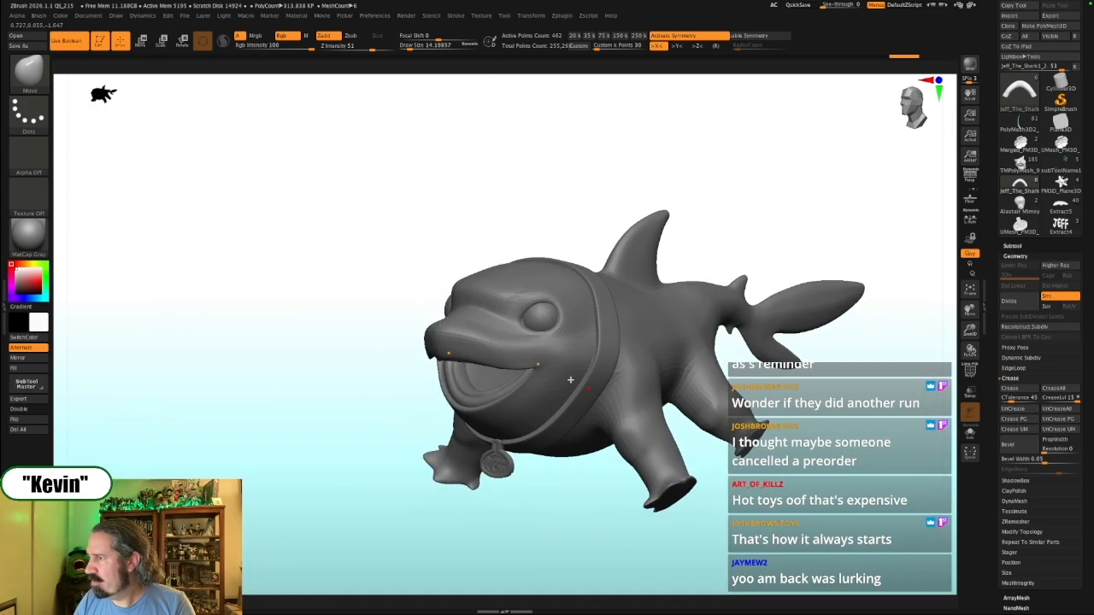
pyautogui.moveTo(733, 239); pyautogui.dragTo(531, 347)
pyautogui.moveTo(768, 205); pyautogui.dragTo(752, 422)
pyautogui.hotkey('alt', 's')
pyautogui.hotkey('alt', 's')
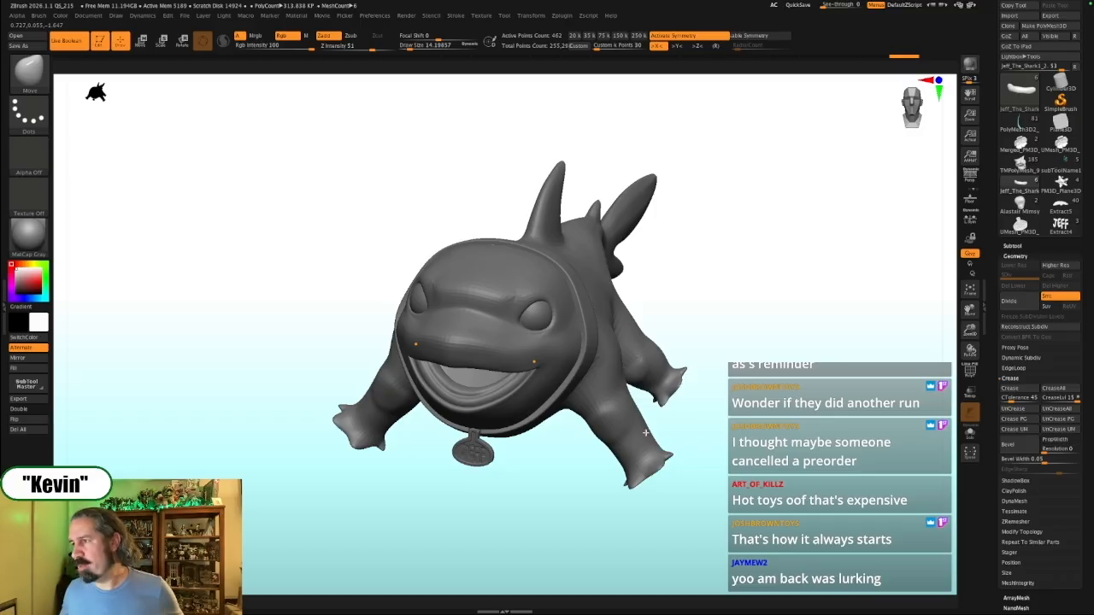
pyautogui.moveTo(855, 305); pyautogui.dragTo(790, 315)
pyautogui.hotkey('shift', 'z')
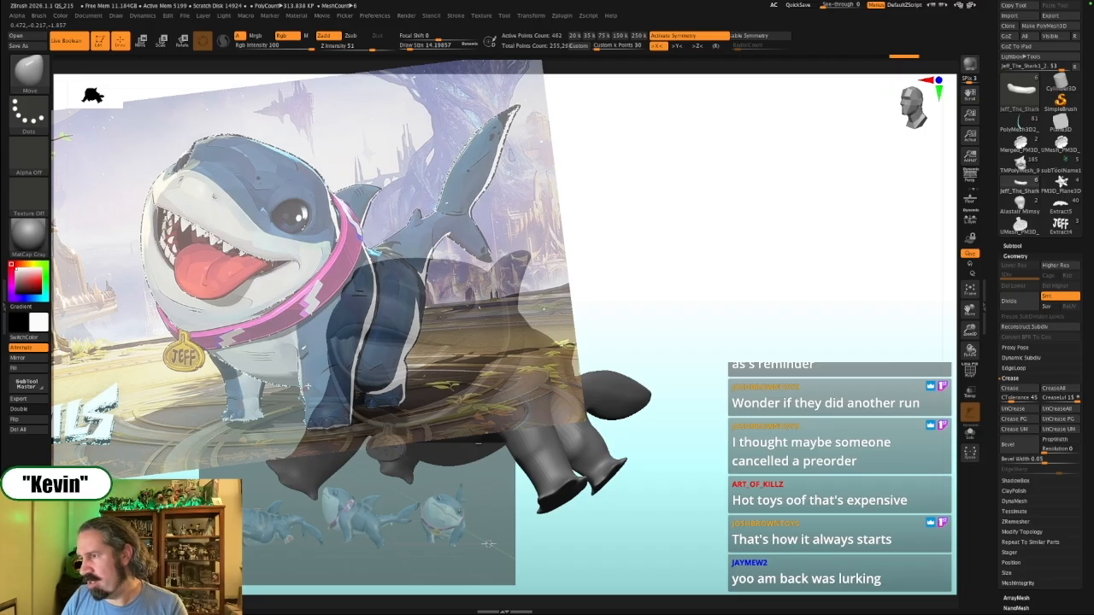
pyautogui.hotkey('shift', 'z')
pyautogui.hotkey('shift', 'z')
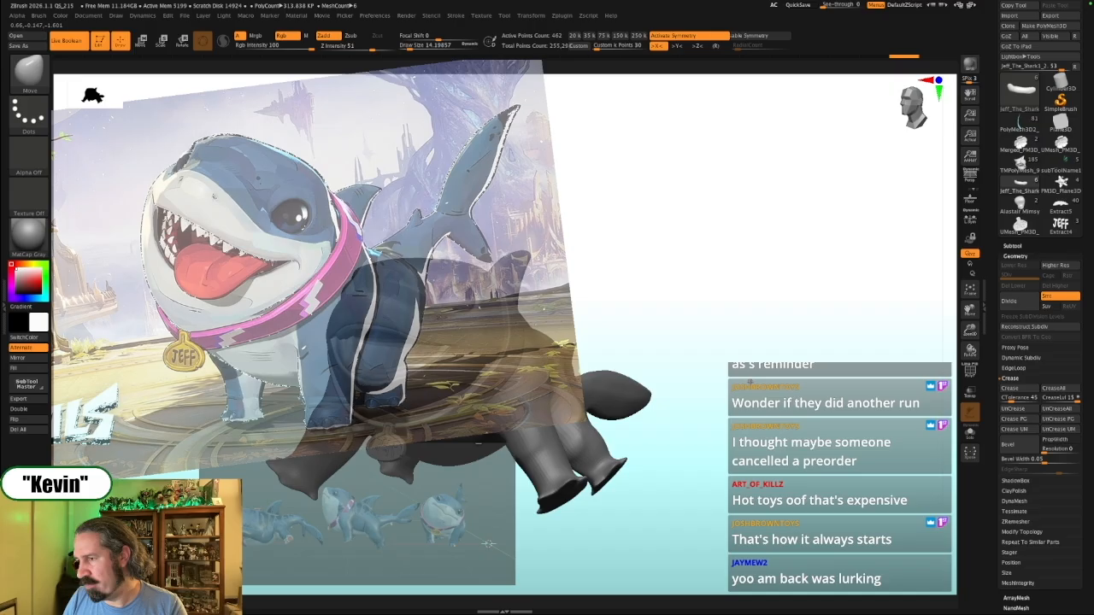
pyautogui.moveTo(753, 378); pyautogui.dragTo(811, 395)
pyautogui.hotkey('shift', 'z')
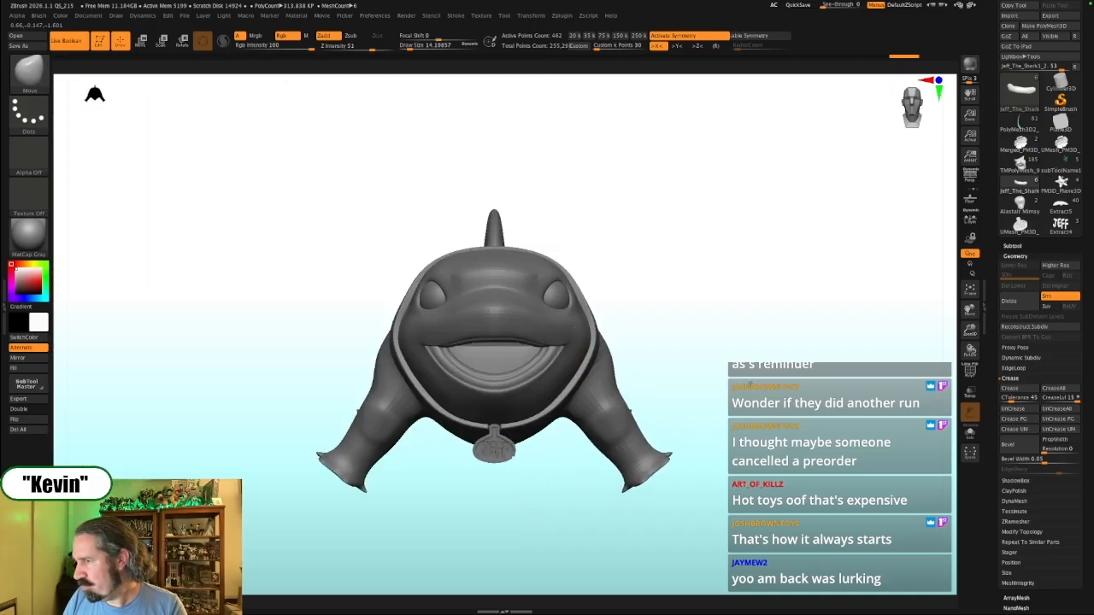
pyautogui.hotkey('shift', 'z')
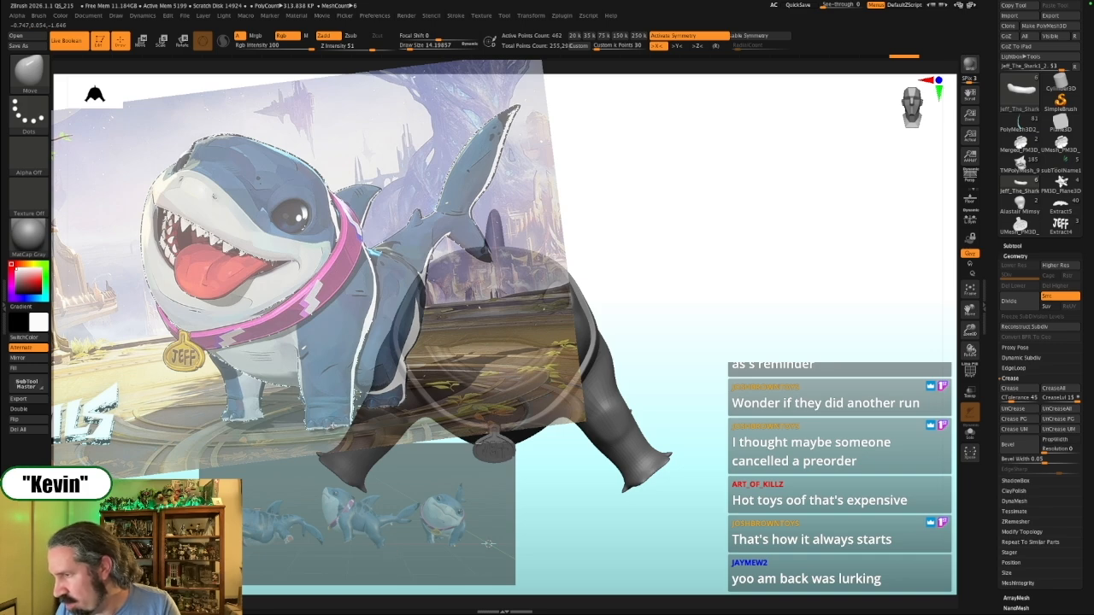
pyautogui.hotkey('shift', 'z')
pyautogui.moveTo(708, 376); pyautogui.dragTo(711, 513)
pyautogui.moveTo(771, 333); pyautogui.dragTo(828, 259)
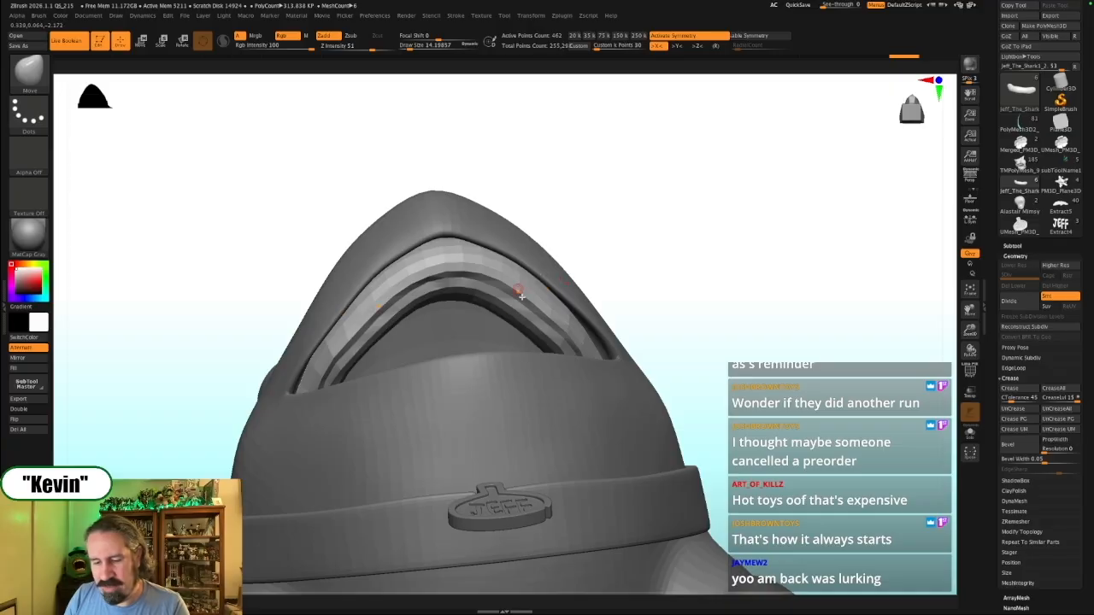
# Isolate the gum arch, refine the groove at its middle with the DamStandard brush, and recheck the full model against the reference
pyautogui.press('b')
pyautogui.press('d')
pyautogui.press('s')
pyautogui.hotkey('alt', 's')
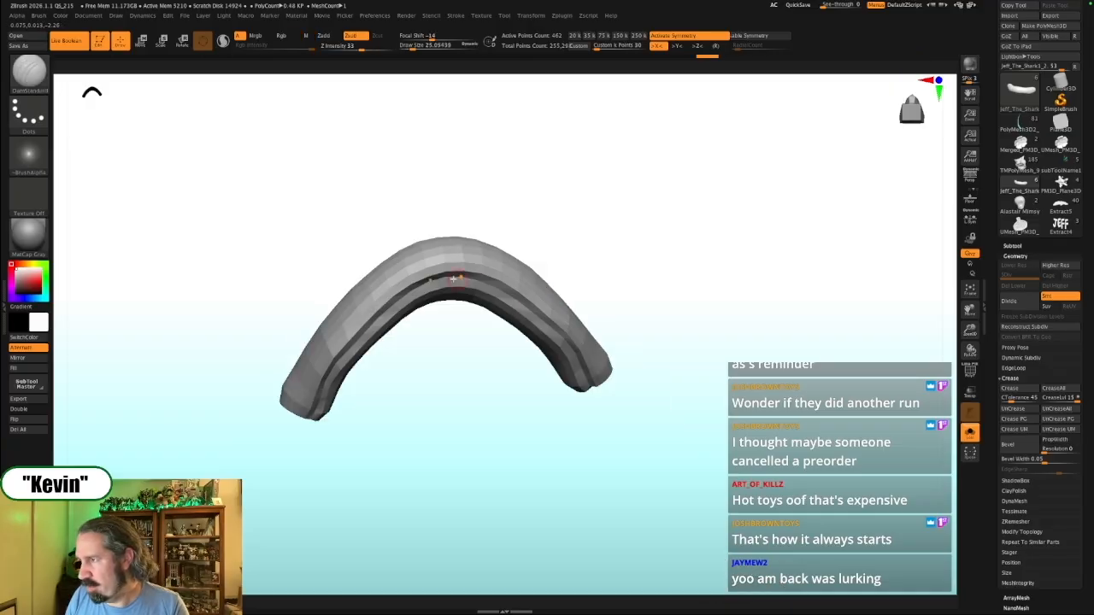
pyautogui.moveTo(604, 257); pyautogui.dragTo(676, 255)
pyautogui.hotkey('alt', 's')
pyautogui.hotkey('shift', 'z')
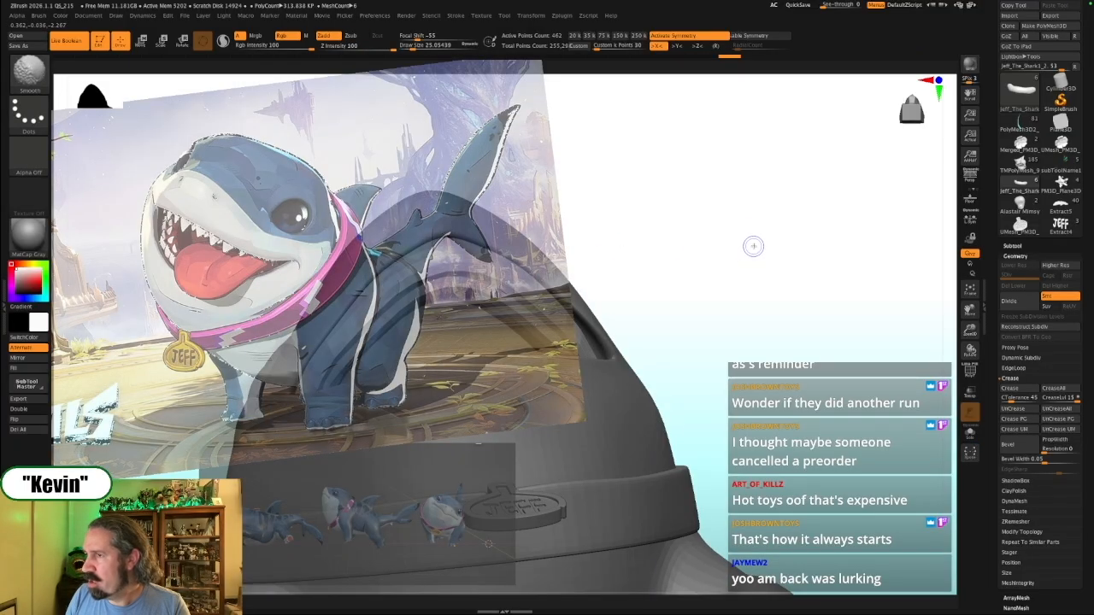
pyautogui.hotkey('shift', 'z')
# Nudge the front of the gum arch toward the inside of the upper lip with the Move brush
pyautogui.press('b')
pyautogui.press('m')
pyautogui.press('v')
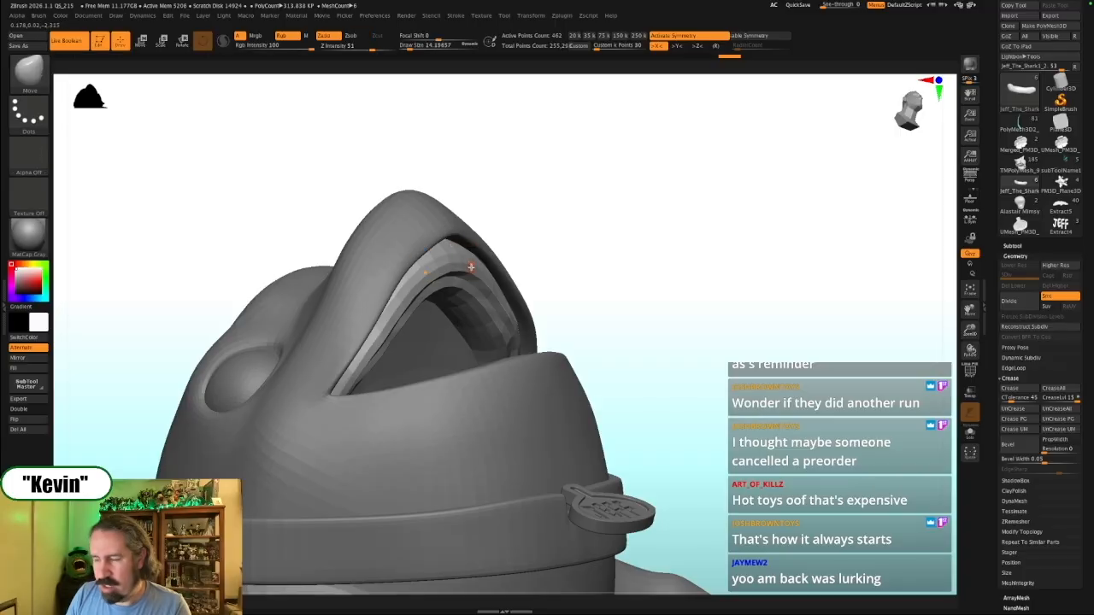
pyautogui.moveTo(481, 265); pyautogui.dragTo(492, 265)
pyautogui.moveTo(547, 239); pyautogui.dragTo(590, 235)
pyautogui.moveTo(440, 258); pyautogui.dragTo(449, 249)
pyautogui.moveTo(590, 234)
pyautogui.mouseDown()
pyautogui.moveTo(552, 213)
pyautogui.moveTo(561, 210)
pyautogui.moveTo(489, 225)
pyautogui.moveTo(590, 201)
pyautogui.moveTo(567, 207)
pyautogui.mouseUp()
# Isolate the gum arch and reshape its front bend with the Move brush at draw size about 120
pyautogui.hotkey('alt', 's')
pyautogui.press('s')
pyautogui.press('s')
pyautogui.moveTo(508, 234); pyautogui.dragTo(494, 233)
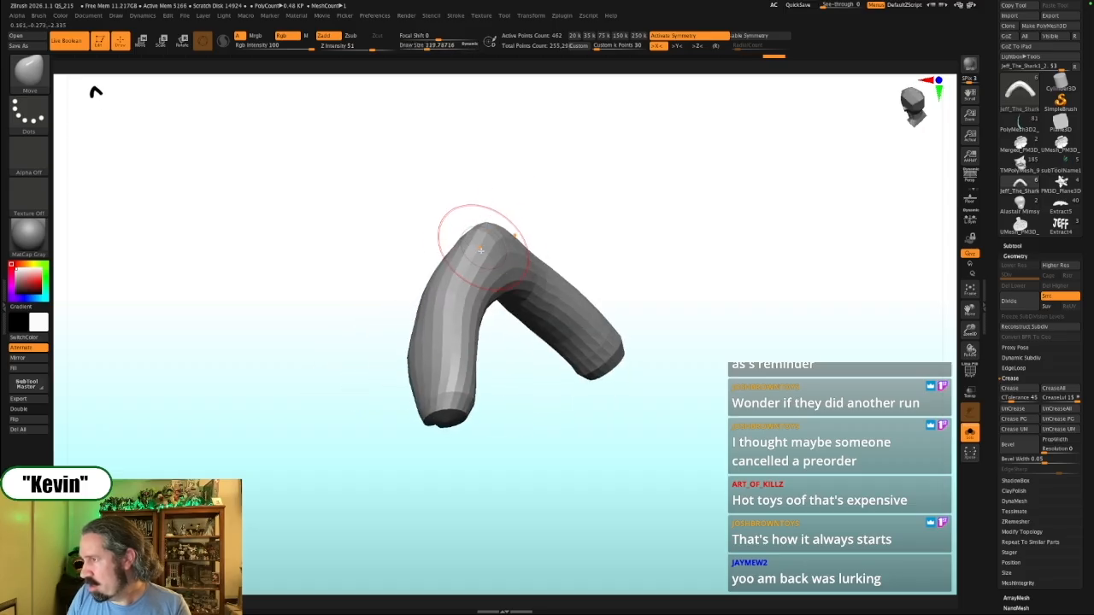
pyautogui.moveTo(572, 191); pyautogui.dragTo(657, 193)
pyautogui.hotkey('alt', 's')
# Enlarge the Move brush to about 172 and adjust how the gum sits under the upper lip
pyautogui.moveTo(742, 259)
pyautogui.mouseDown()
pyautogui.moveTo(728, 248)
pyautogui.moveTo(724, 327)
pyautogui.moveTo(711, 332)
pyautogui.mouseUp()
pyautogui.press('s')
pyautogui.moveTo(561, 330); pyautogui.dragTo(571, 331)
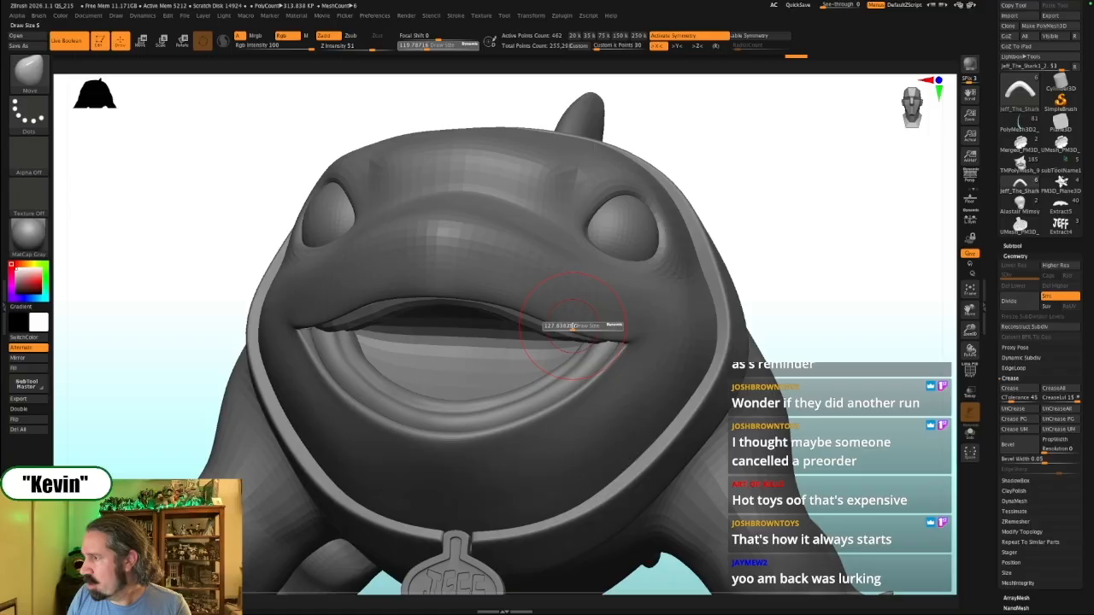
pyautogui.hotkey('alt', 's')
pyautogui.hotkey('alt', 's')
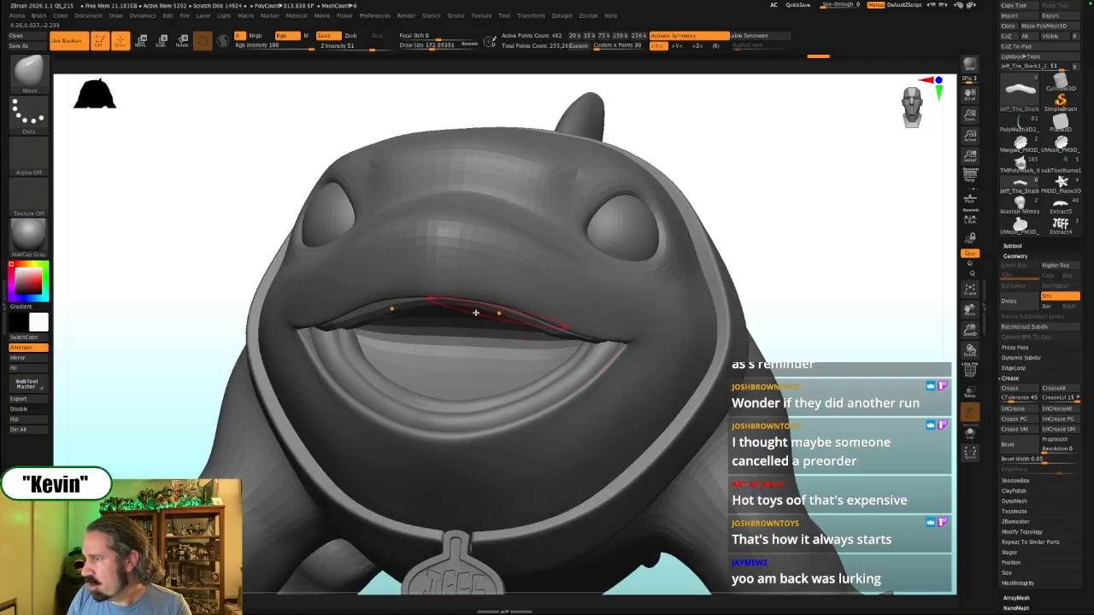
# Examine the adjusted mouth from the front and side against the reference artwork
pyautogui.keyDown('shift'); pyautogui.moveTo(860, 296); pyautogui.dragTo(837, 279); pyautogui.keyUp('shift')
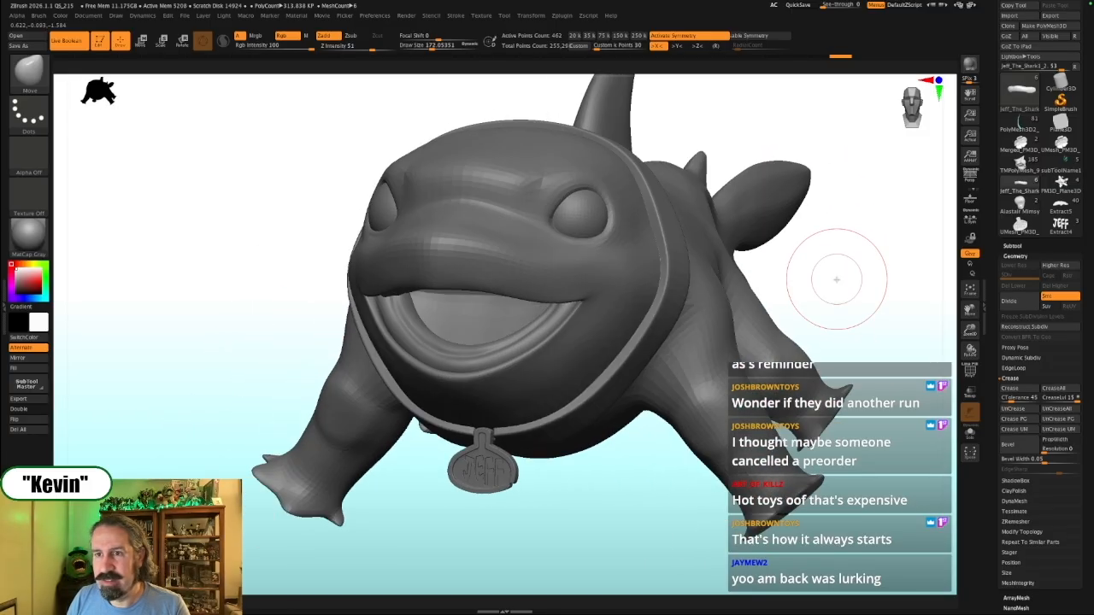
pyautogui.moveTo(822, 293)
pyautogui.mouseDown()
pyautogui.moveTo(791, 346)
pyautogui.moveTo(744, 303)
pyautogui.moveTo(695, 322)
pyautogui.moveTo(692, 359)
pyautogui.mouseUp()
pyautogui.hotkey('shift', 'z')
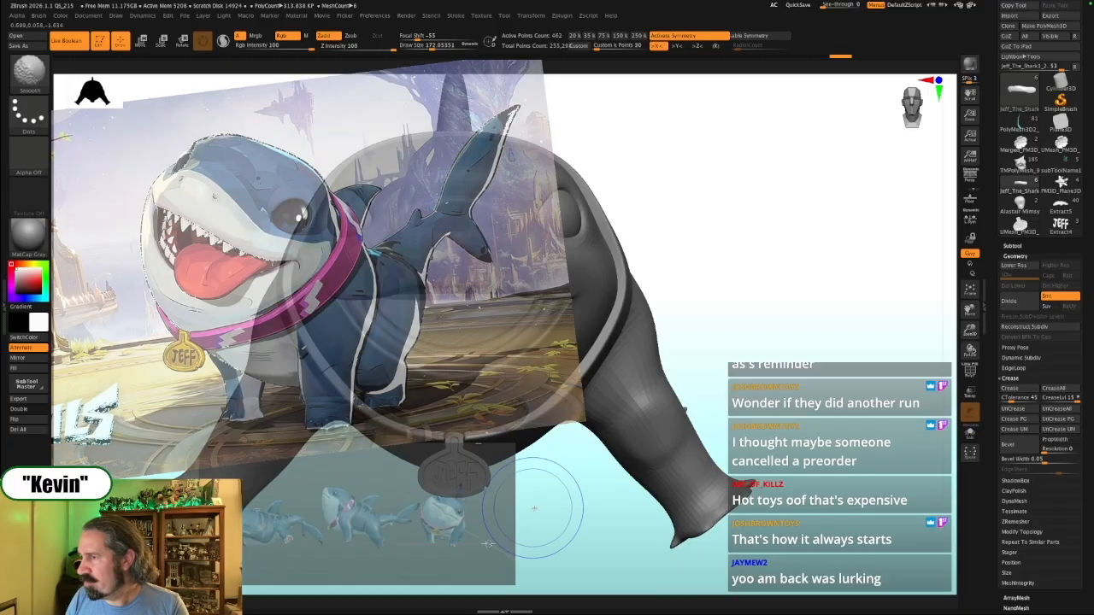
pyautogui.hotkey('shift', 'z')
pyautogui.moveTo(570, 498)
pyautogui.mouseDown()
pyautogui.moveTo(574, 520)
pyautogui.moveTo(564, 510)
pyautogui.mouseUp()
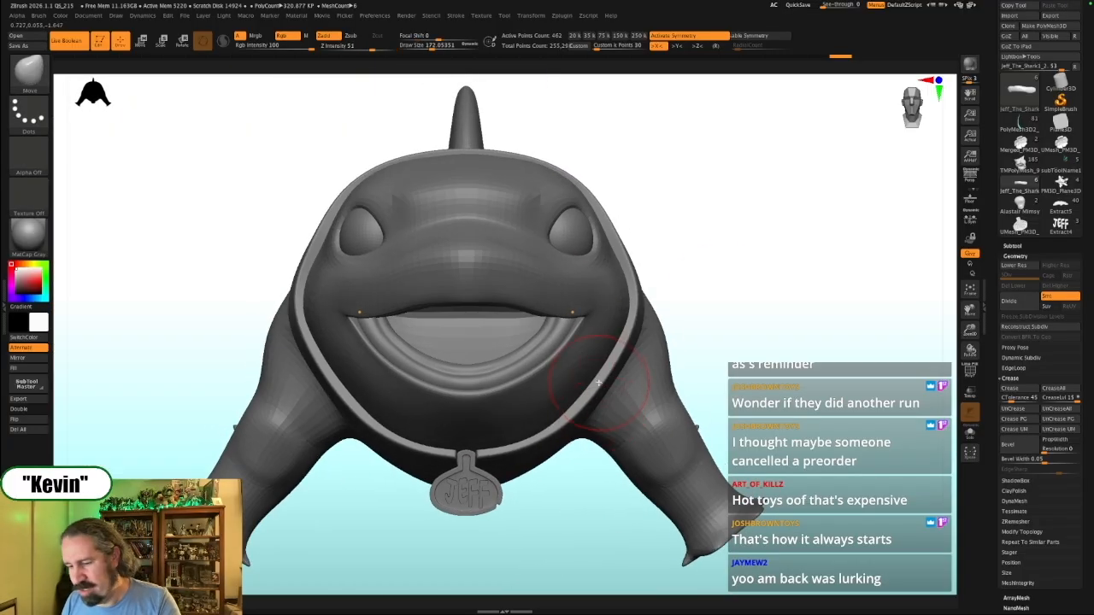
# Insert a PolySphere from the IMM Primitives brush at the centre of the open mouth
pyautogui.press('b')
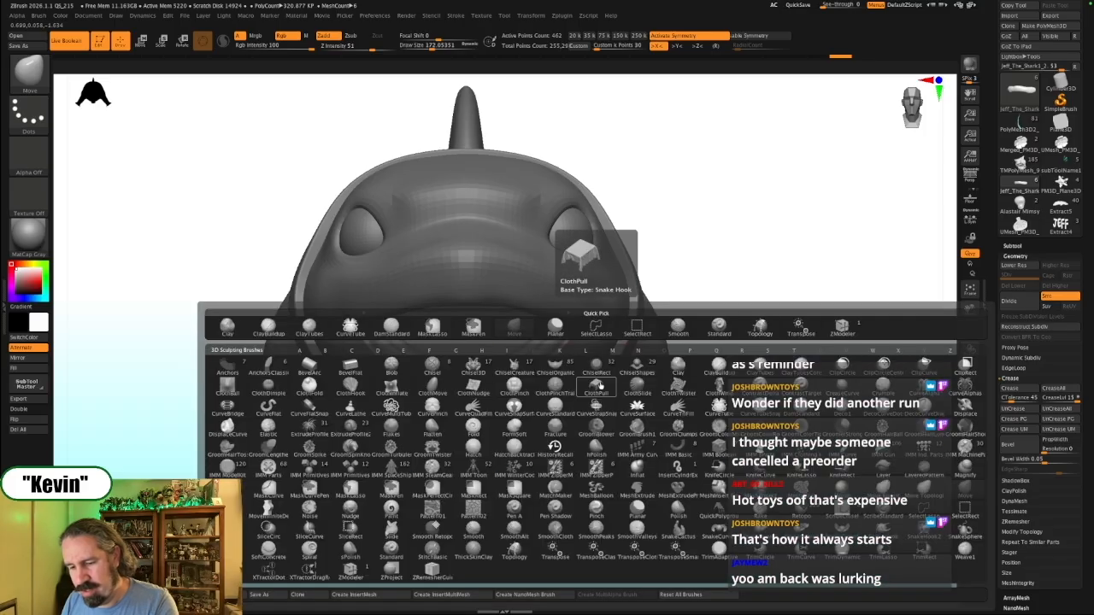
pyautogui.press('i')
pyautogui.press('h')
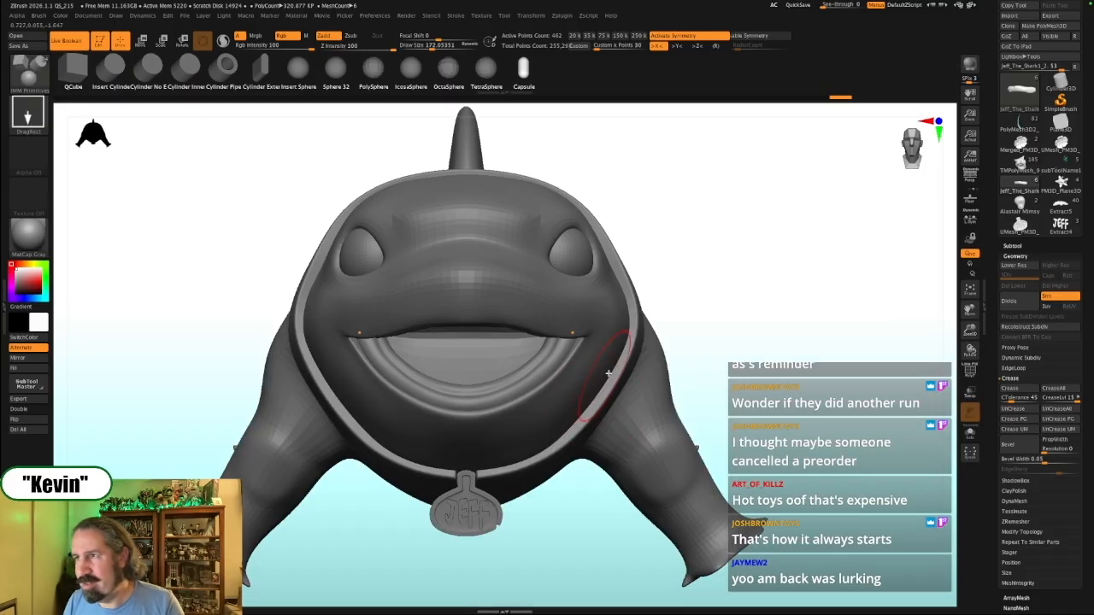
pyautogui.click(374, 69)
pyautogui.moveTo(462, 349); pyautogui.dragTo(504, 376)
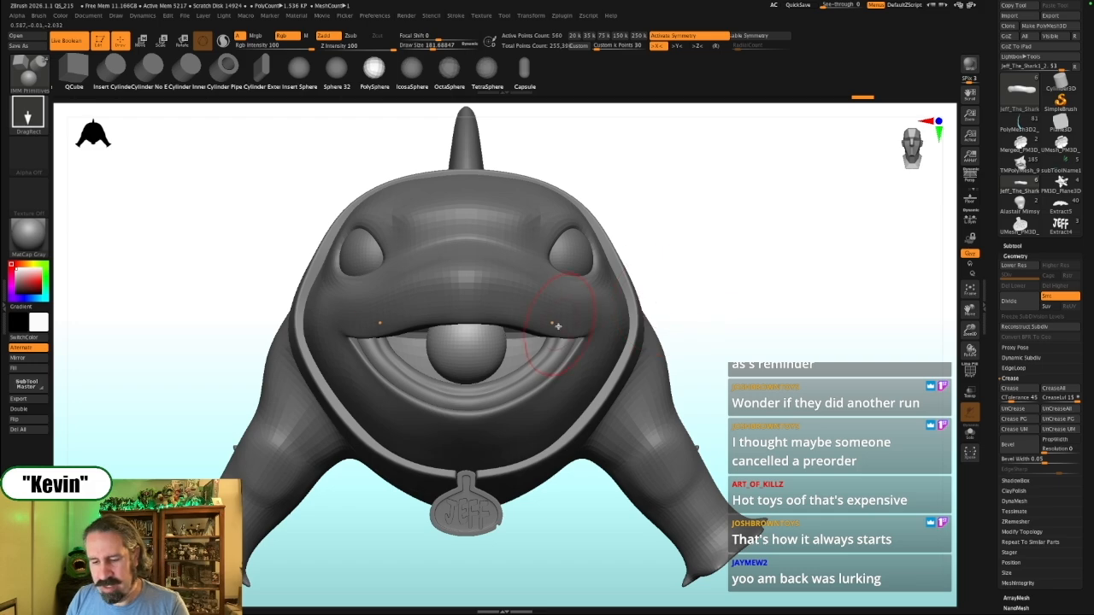
# Isolate the gum and inserted sphere, and split the unmasked sphere into its own subtool
pyautogui.press('w')
pyautogui.hotkey('alt', 's')
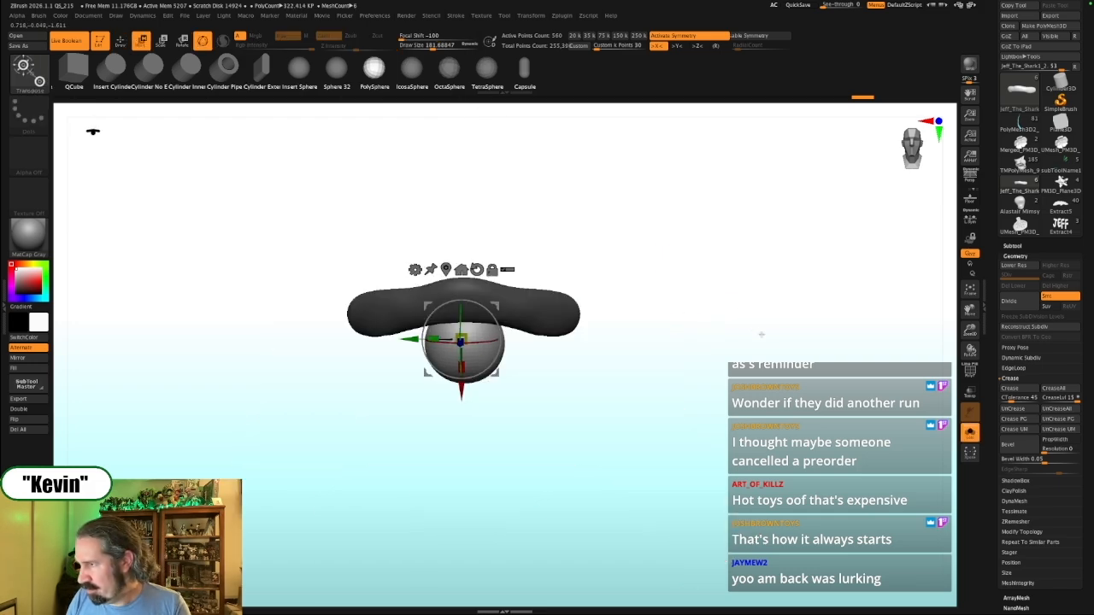
pyautogui.moveTo(759, 333); pyautogui.dragTo(732, 342)
pyautogui.scroll(1, 991, 534)
pyautogui.click(1011, 264)
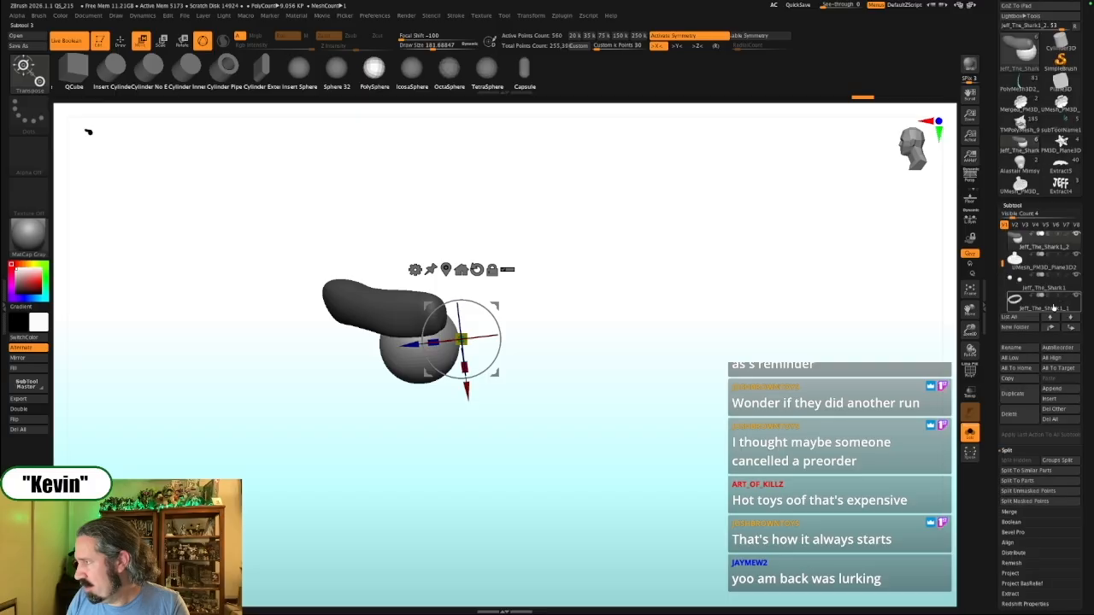
pyautogui.scroll(-3, 1017, 423)
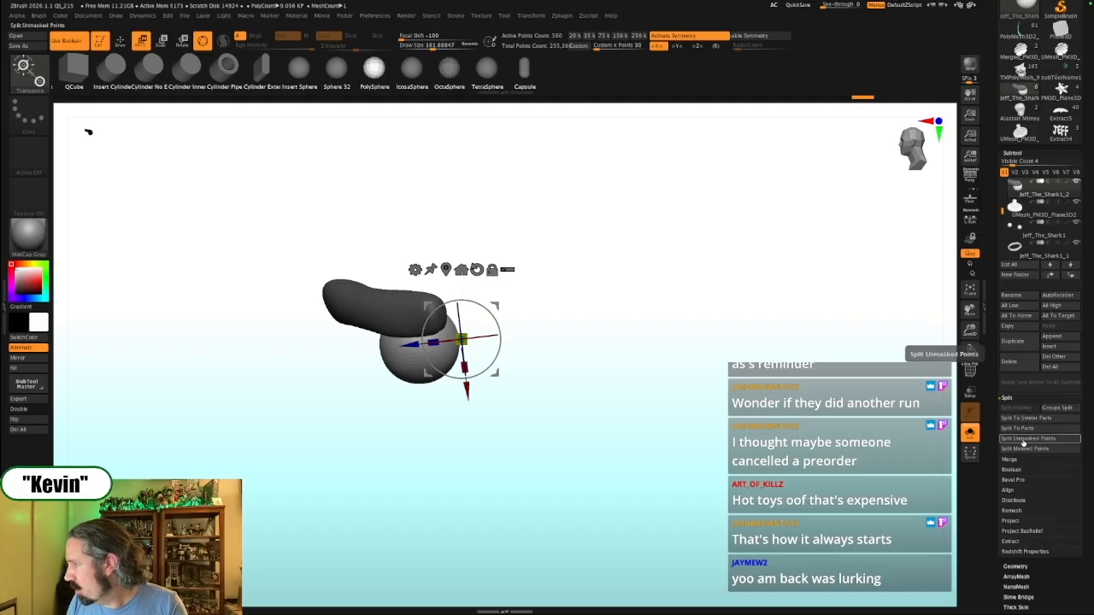
pyautogui.click(1026, 439)
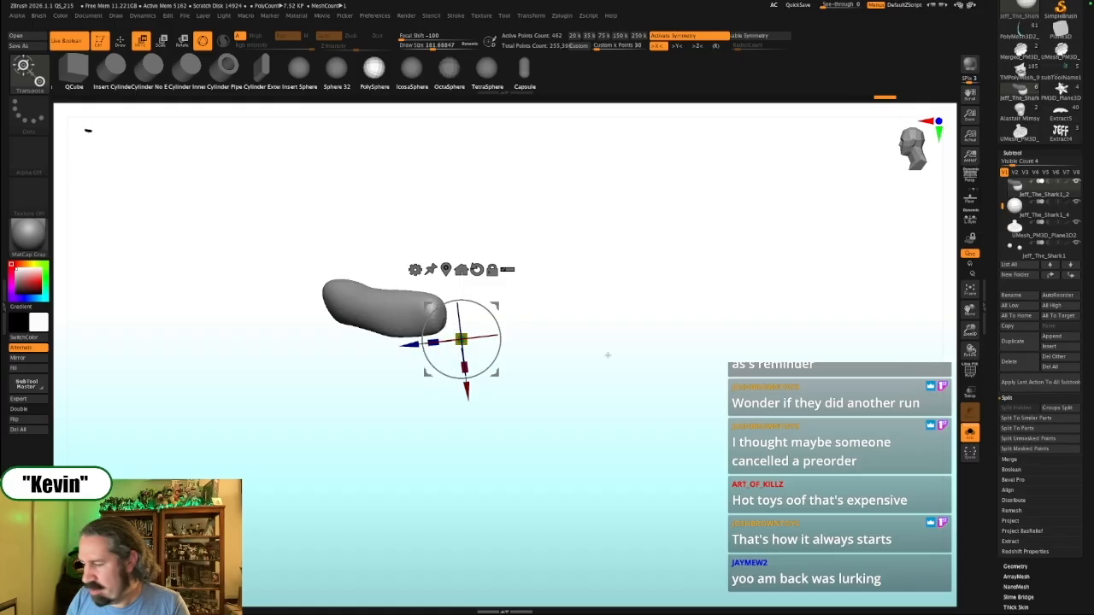
# Select the sphere subtool, flatten it vertically, show its wireframe, and use a partial mask to lengthen it into a tongue base
pyautogui.press('Down')
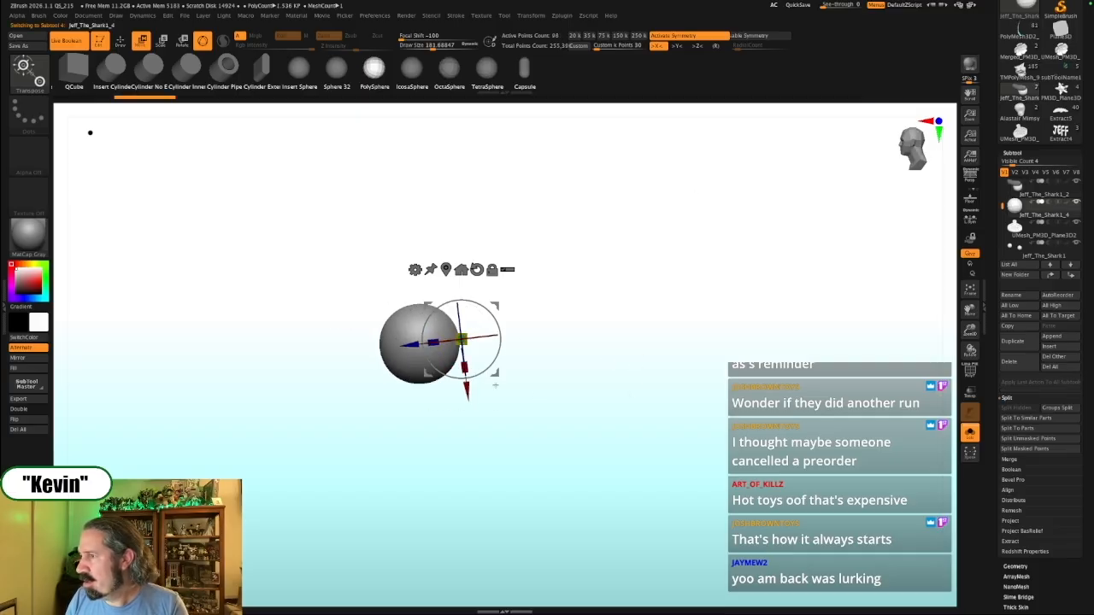
pyautogui.moveTo(464, 368); pyautogui.dragTo(462, 345)
pyautogui.moveTo(616, 346)
pyautogui.mouseDown()
pyautogui.moveTo(629, 379)
pyautogui.moveTo(613, 403)
pyautogui.moveTo(593, 383)
pyautogui.moveTo(727, 388)
pyautogui.mouseUp()
pyautogui.hotkey('shift', 'f')
pyautogui.moveTo(237, 284)
pyautogui.keyDown('ctrl'); pyautogui.mouseDown()
pyautogui.moveTo(464, 466)
pyautogui.moveTo(499, 446)
pyautogui.moveTo(517, 271)
pyautogui.mouseUp(); pyautogui.keyUp('ctrl')
pyautogui.keyDown('ctrl'); pyautogui.click(753, 340); pyautogui.keyUp('ctrl')
pyautogui.keyDown('ctrl'); pyautogui.moveTo(529, 347); pyautogui.dragTo(383, 374); pyautogui.keyUp('ctrl')
# Show the full shark again, clear the mask, and scale the flattened tongue by about 1.4 in the mouth
pyautogui.moveTo(611, 367); pyautogui.dragTo(657, 334)
pyautogui.click(970, 433)
pyautogui.moveTo(412, 537); pyautogui.dragTo(603, 538)
pyautogui.keyDown('ctrl'); pyautogui.moveTo(783, 305); pyautogui.dragTo(801, 325); pyautogui.keyUp('ctrl')
pyautogui.keyDown('alt'); pyautogui.click(467, 353); pyautogui.keyUp('alt')
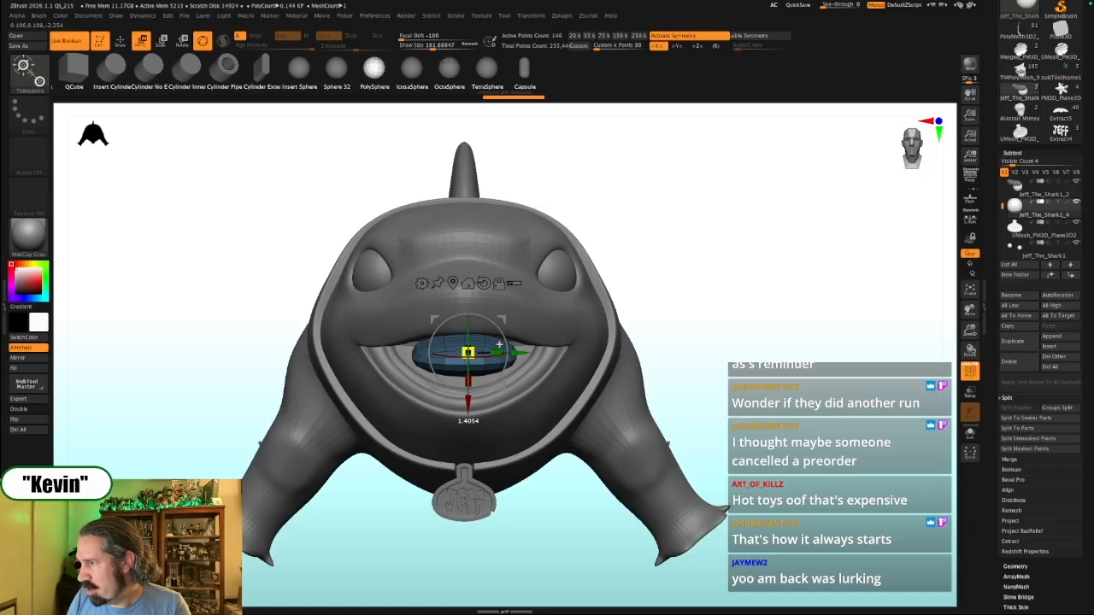
pyautogui.moveTo(709, 283); pyautogui.dragTo(684, 281)
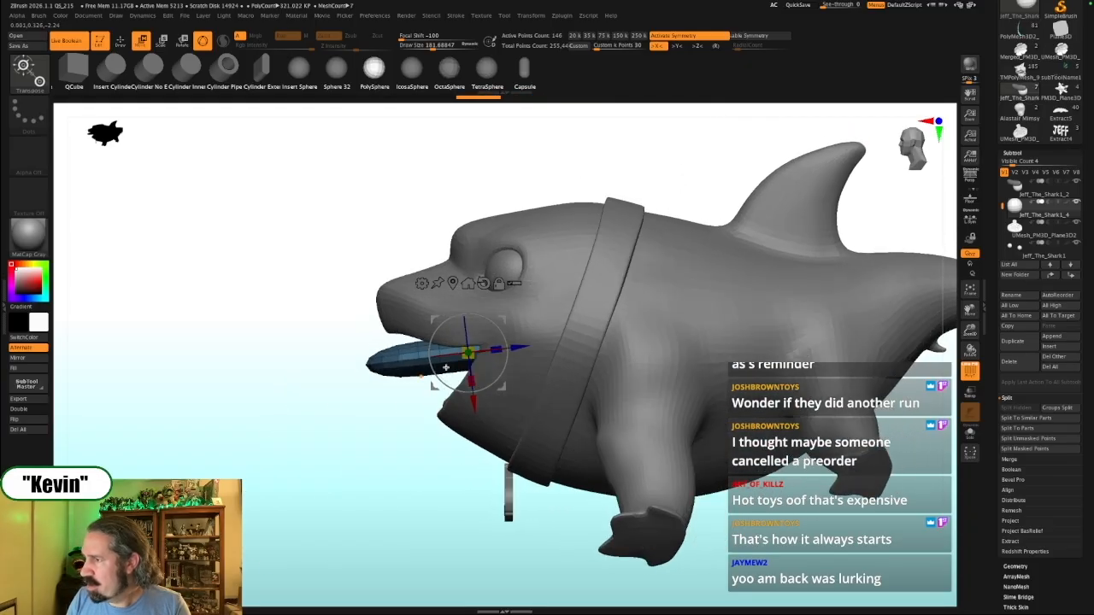
# Tilt the tongue around its X axis and position it resting inside the lower jaw
pyautogui.moveTo(515, 343); pyautogui.dragTo(514, 339)
pyautogui.moveTo(502, 384); pyautogui.dragTo(505, 384)
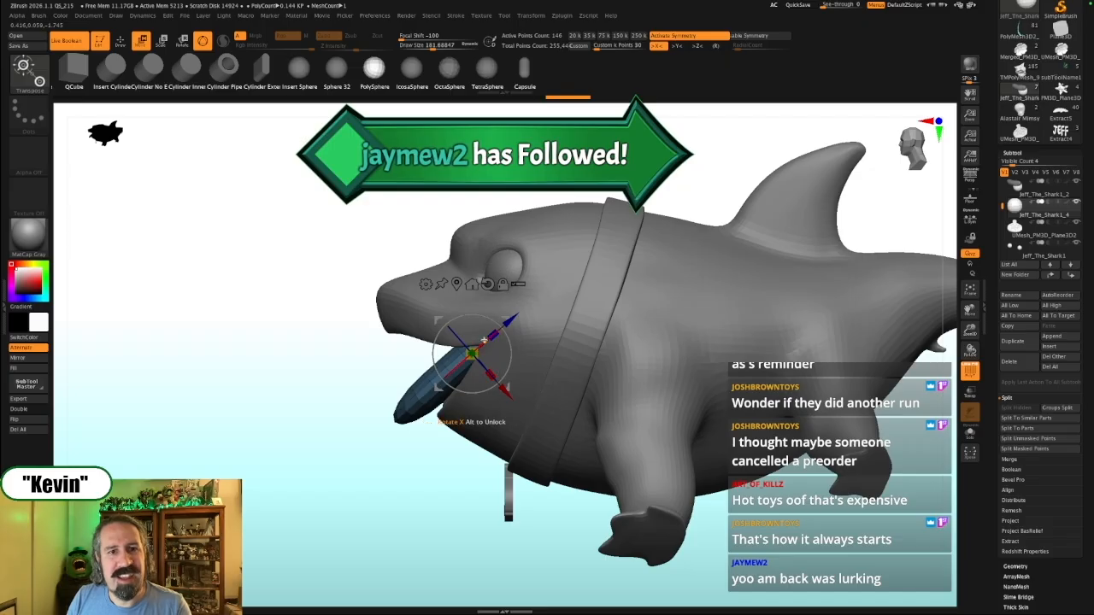
pyautogui.moveTo(306, 459); pyautogui.dragTo(342, 448)
pyautogui.keyDown('alt'); pyautogui.moveTo(629, 164); pyautogui.dragTo(604, 221); pyautogui.keyUp('alt')
pyautogui.moveTo(752, 350); pyautogui.dragTo(475, 385)
pyautogui.hotkey('alt', 's')
pyautogui.moveTo(443, 463); pyautogui.dragTo(442, 469)
pyautogui.moveTo(615, 376); pyautogui.dragTo(605, 378)
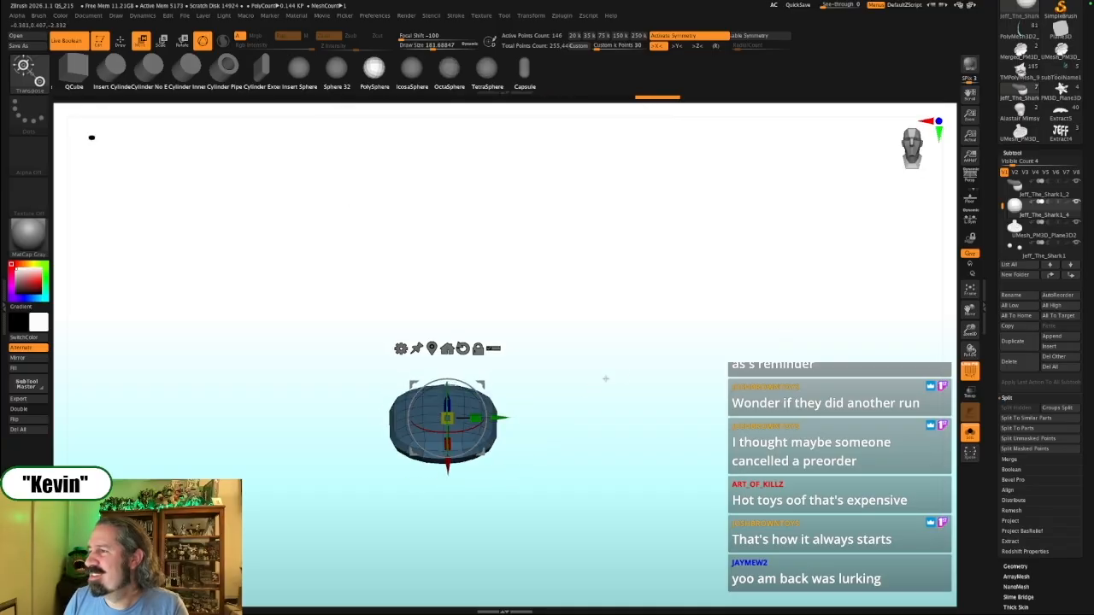
pyautogui.hotkey('alt', 's')
pyautogui.keyDown('alt'); pyautogui.moveTo(675, 384); pyautogui.dragTo(709, 283); pyautogui.keyUp('alt')
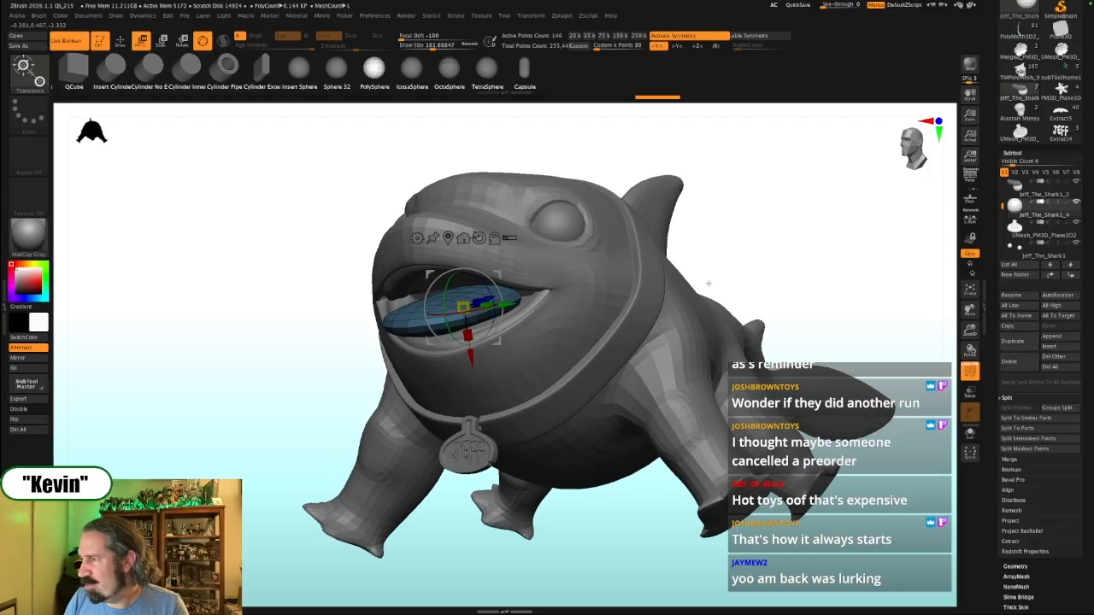
# Reshape the tongue's outline with a large Move brush, checking its fit in the mouth from the side and front
pyautogui.moveTo(790, 259); pyautogui.dragTo(779, 276)
pyautogui.press('q')
pyautogui.press('s')
pyautogui.click(584, 315)
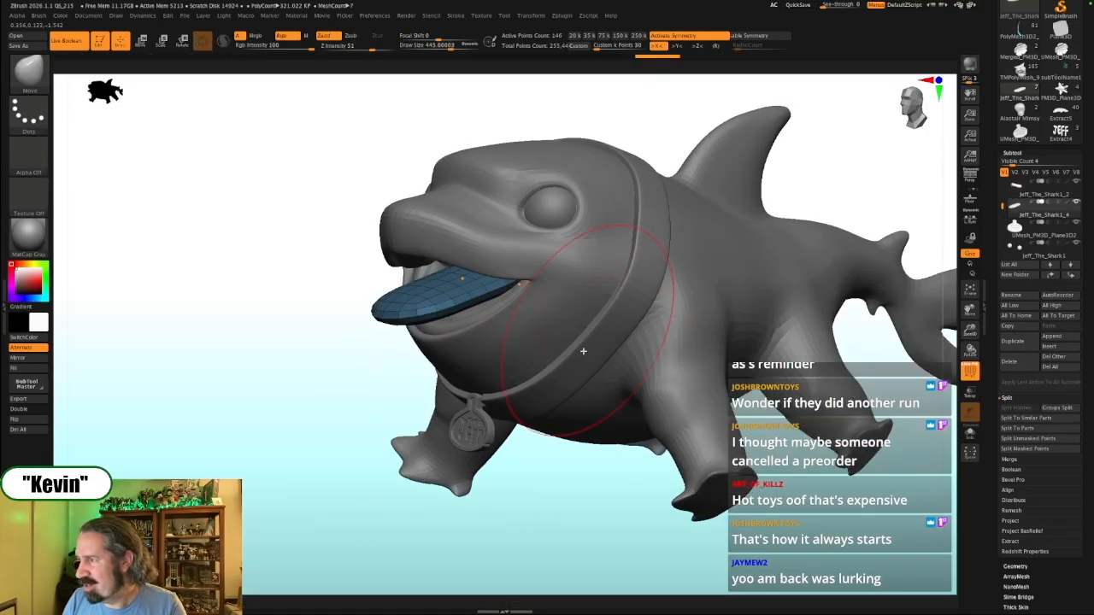
pyautogui.hotkey('alt', 's')
pyautogui.moveTo(419, 371)
pyautogui.mouseDown()
pyautogui.moveTo(471, 298)
pyautogui.moveTo(379, 317)
pyautogui.moveTo(444, 322)
pyautogui.moveTo(491, 344)
pyautogui.moveTo(496, 313)
pyautogui.moveTo(534, 266)
pyautogui.moveTo(544, 285)
pyautogui.mouseUp()
pyautogui.moveTo(595, 250); pyautogui.dragTo(625, 261)
pyautogui.hotkey('alt', 's')
pyautogui.moveTo(568, 434)
pyautogui.mouseDown()
pyautogui.moveTo(601, 445)
pyautogui.moveTo(603, 432)
pyautogui.mouseUp()
pyautogui.moveTo(763, 297); pyautogui.dragTo(767, 338)
pyautogui.press('s')
pyautogui.moveTo(544, 343); pyautogui.dragTo(534, 343)
pyautogui.moveTo(798, 308); pyautogui.dragTo(762, 312)
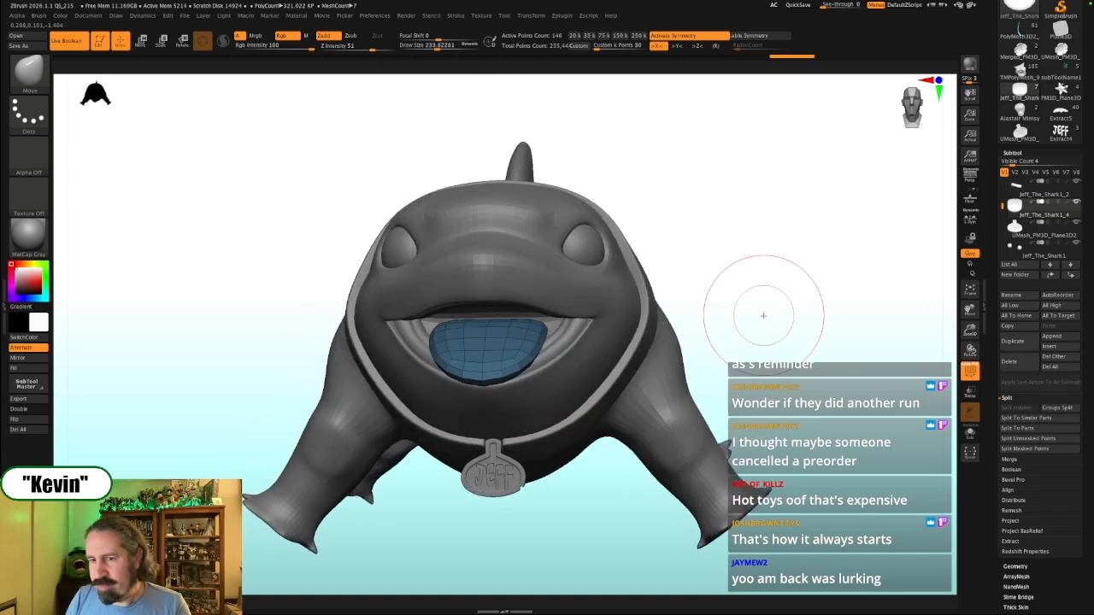
# Isolate the tongue and shape a central groove along its top with the Move brush at a draw size of about 51
pyautogui.hotkey('alt', 's')
pyautogui.hotkey('shift', 'z')
pyautogui.hotkey('shift', 'z')
pyautogui.keyDown('alt'); pyautogui.moveTo(701, 348); pyautogui.dragTo(680, 374); pyautogui.keyUp('alt')
pyautogui.moveTo(655, 340)
pyautogui.mouseDown()
pyautogui.moveTo(667, 339)
pyautogui.moveTo(641, 346)
pyautogui.mouseUp()
pyautogui.press('s')
pyautogui.moveTo(459, 328); pyautogui.dragTo(435, 326)
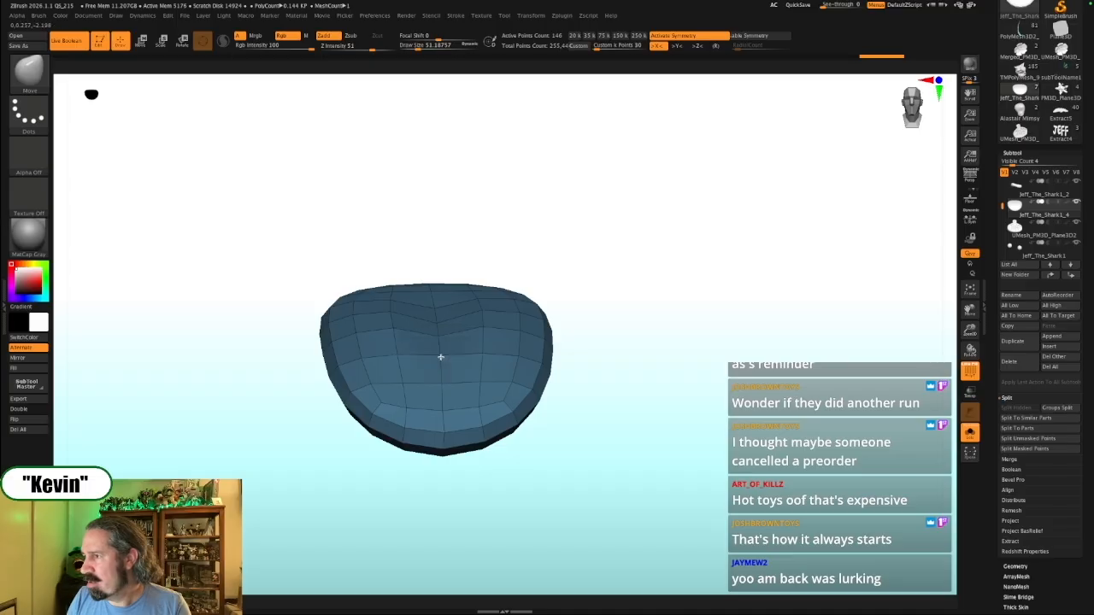
pyautogui.moveTo(539, 353); pyautogui.dragTo(633, 315, button='right')
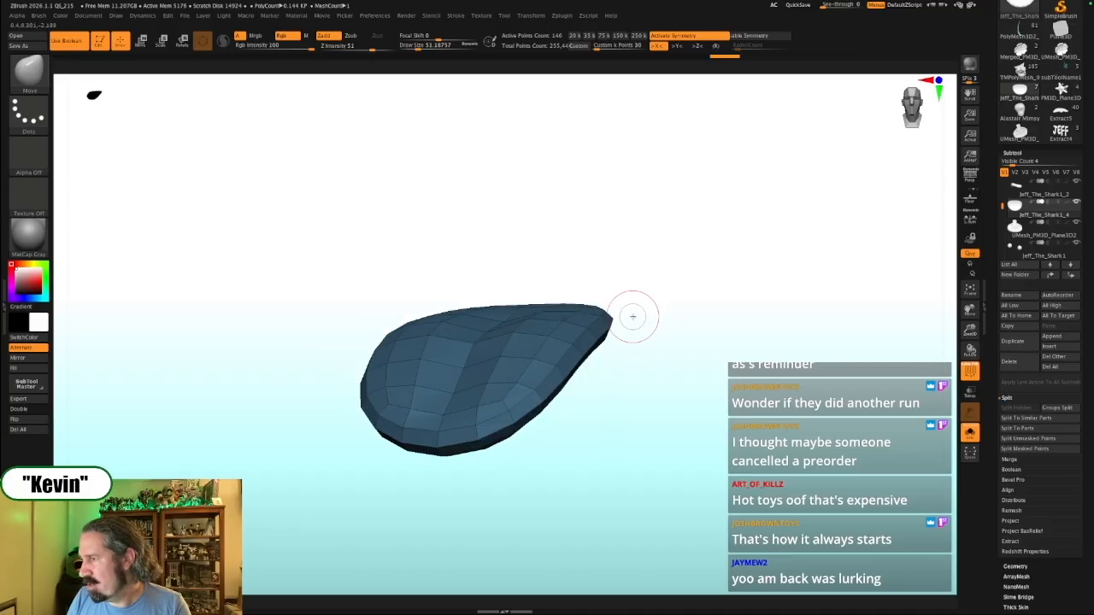
# Show the full shark, turn off symmetry, and rotate the tongue toward one side of the mouth
pyautogui.hotkey('alt', 's')
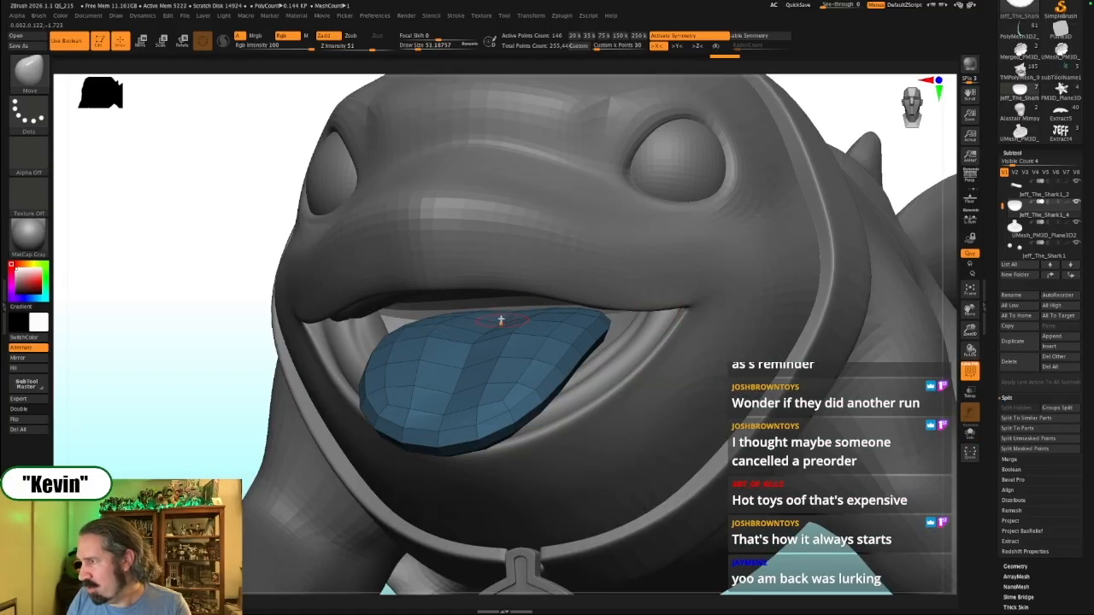
pyautogui.moveTo(286, 345); pyautogui.dragTo(791, 289, button='right')
pyautogui.hotkey('alt', 's')
pyautogui.keyDown('ctrl'); pyautogui.moveTo(735, 328); pyautogui.dragTo(733, 365, button='right'); pyautogui.keyUp('ctrl')
pyautogui.hotkey('alt', 's')
pyautogui.moveTo(833, 323); pyautogui.dragTo(665, 300, button='right')
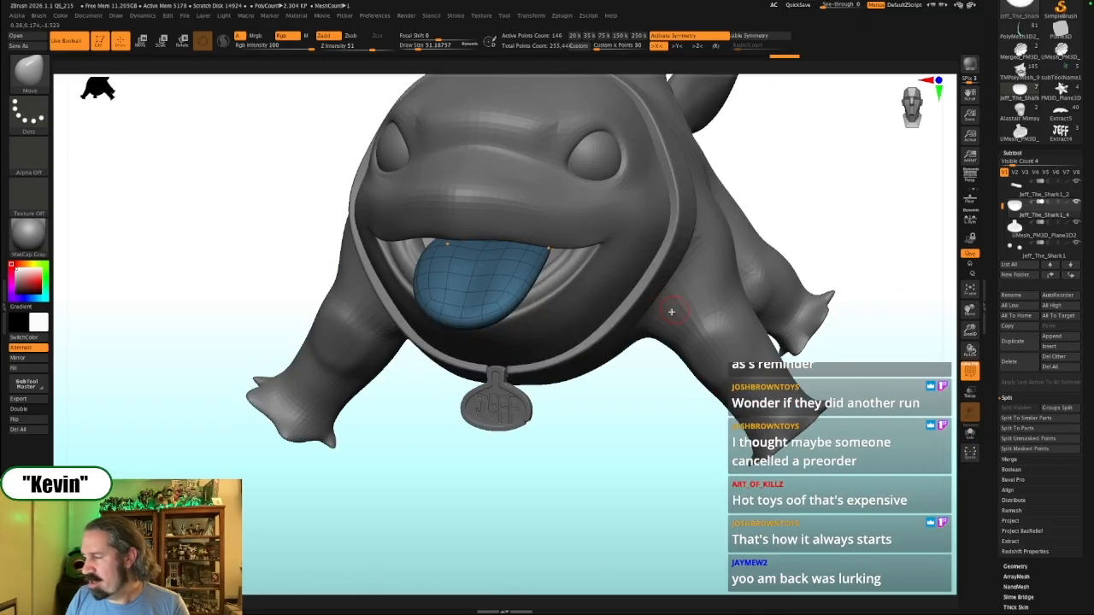
pyautogui.press('w')
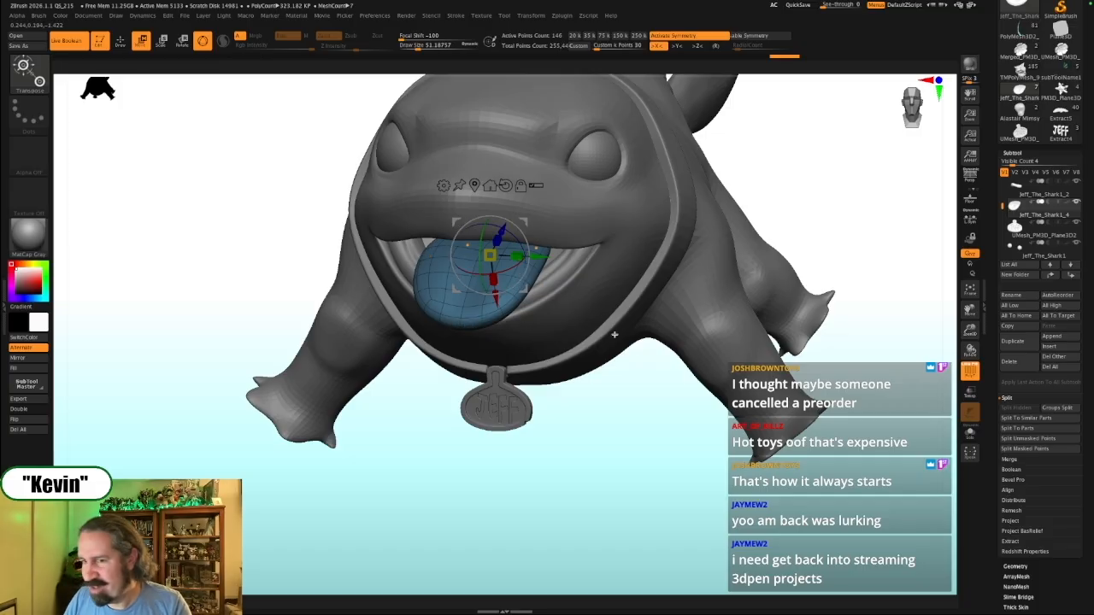
pyautogui.hotkey('shift', 'd')
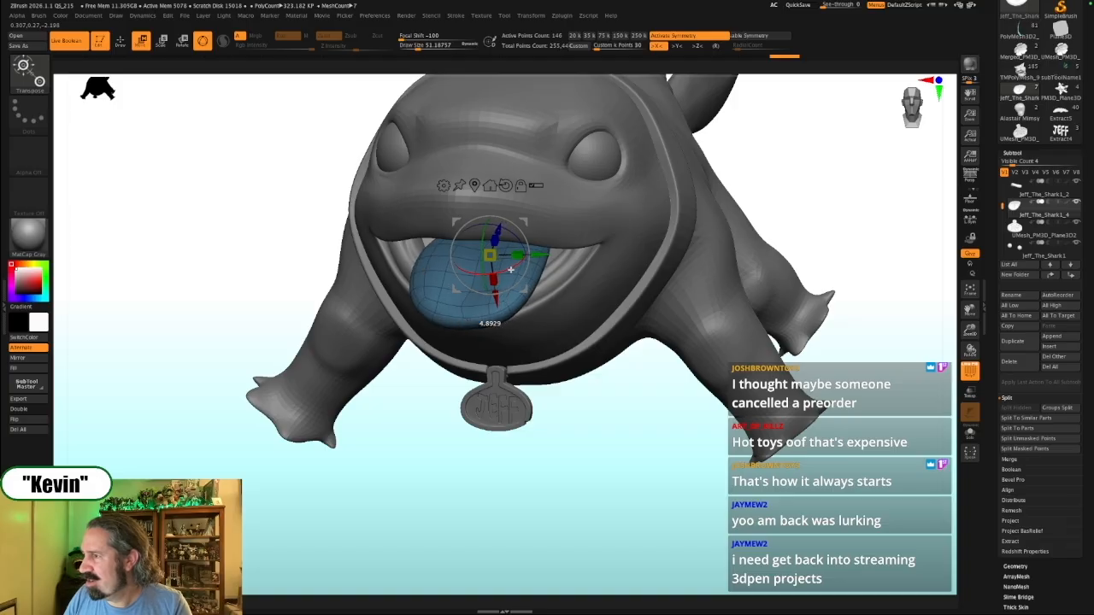
pyautogui.press('x')
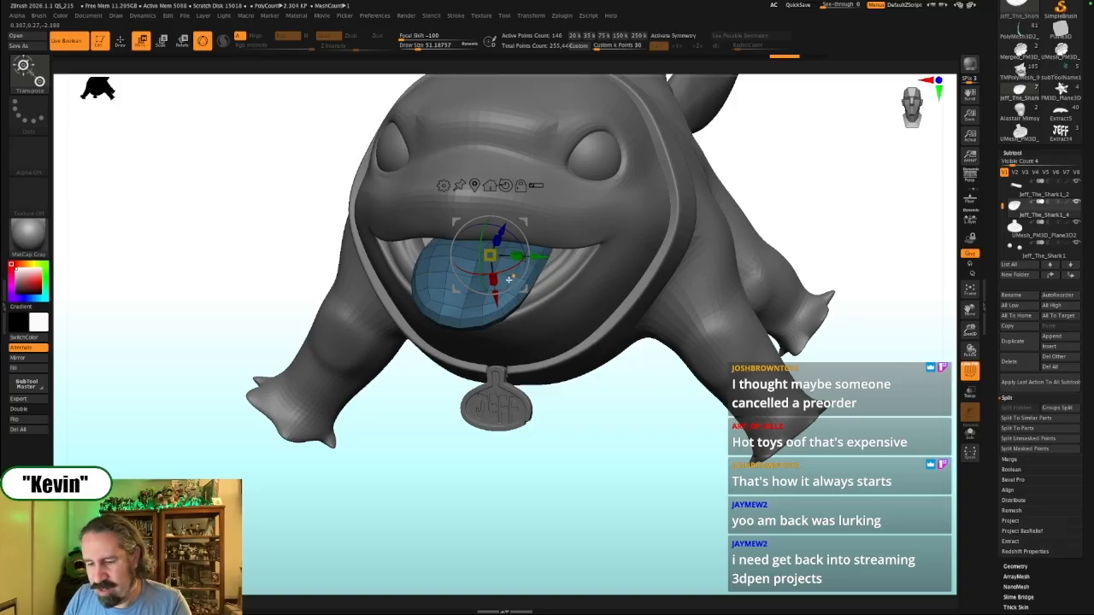
pyautogui.moveTo(510, 268); pyautogui.dragTo(605, 266)
pyautogui.moveTo(859, 200); pyautogui.dragTo(741, 282)
pyautogui.moveTo(506, 263); pyautogui.dragTo(562, 242)
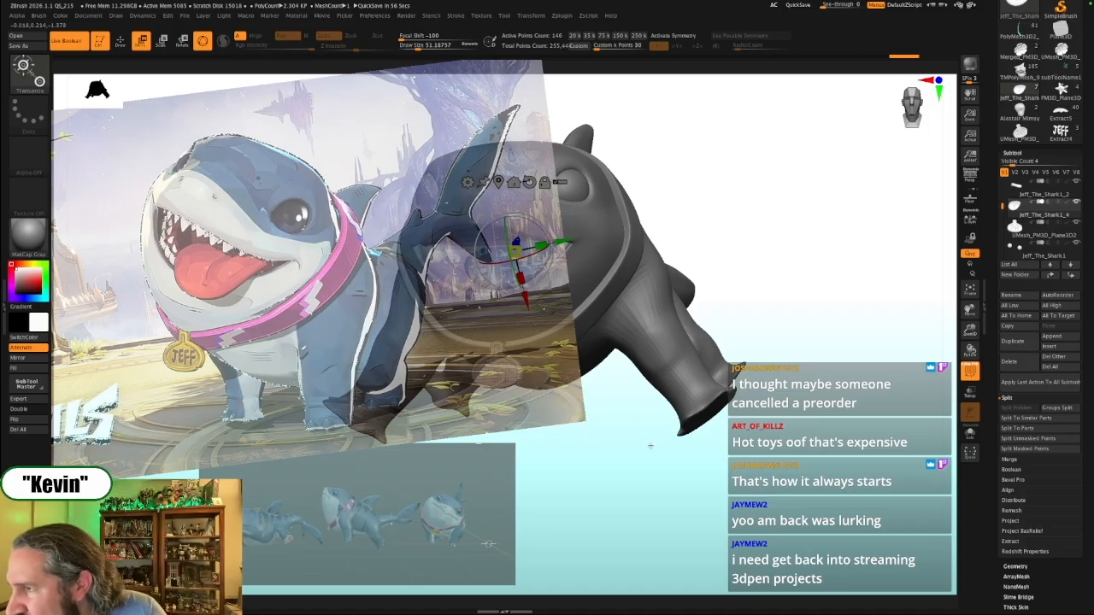
# Nudge and slightly rotate the tongue in the mouth, comparing its angle with the reference art
pyautogui.moveTo(652, 445); pyautogui.dragTo(667, 536)
pyautogui.moveTo(505, 237)
pyautogui.mouseDown()
pyautogui.moveTo(495, 227)
pyautogui.moveTo(510, 242)
pyautogui.mouseUp()
pyautogui.moveTo(870, 286); pyautogui.dragTo(764, 331)
pyautogui.hotkey('shift', 'z')
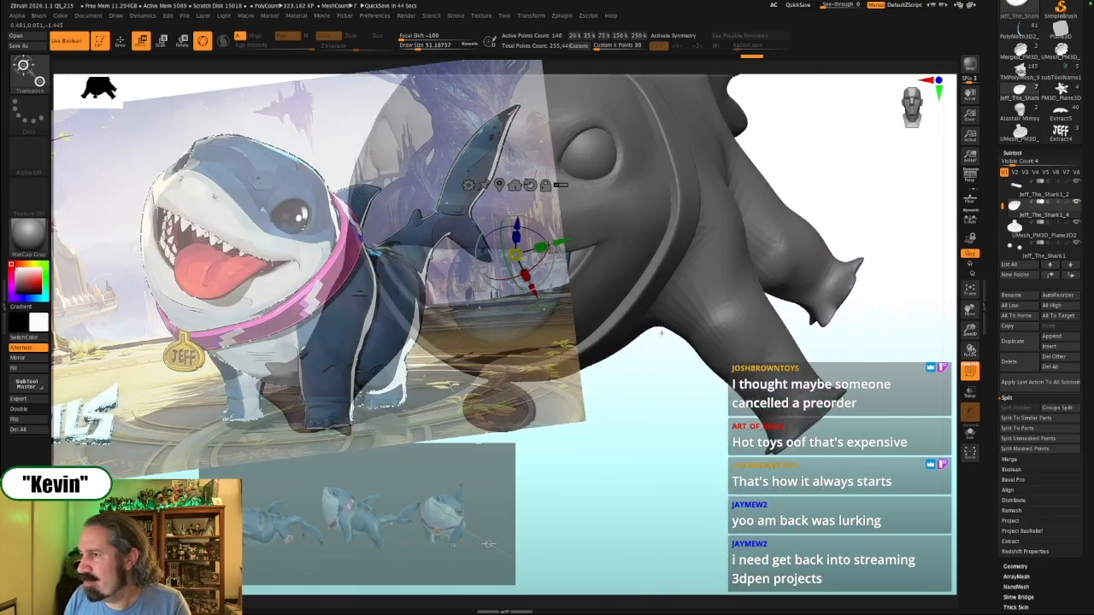
pyautogui.hotkey('shift', 'z')
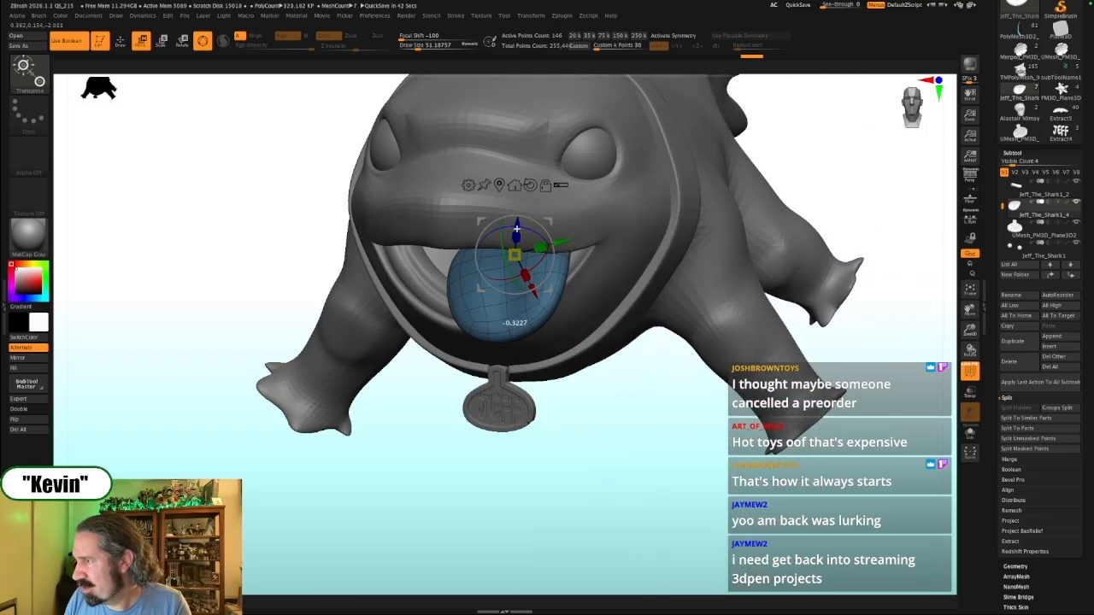
pyautogui.moveTo(525, 225); pyautogui.dragTo(709, 224, button='right')
pyautogui.moveTo(513, 262); pyautogui.dragTo(526, 263)
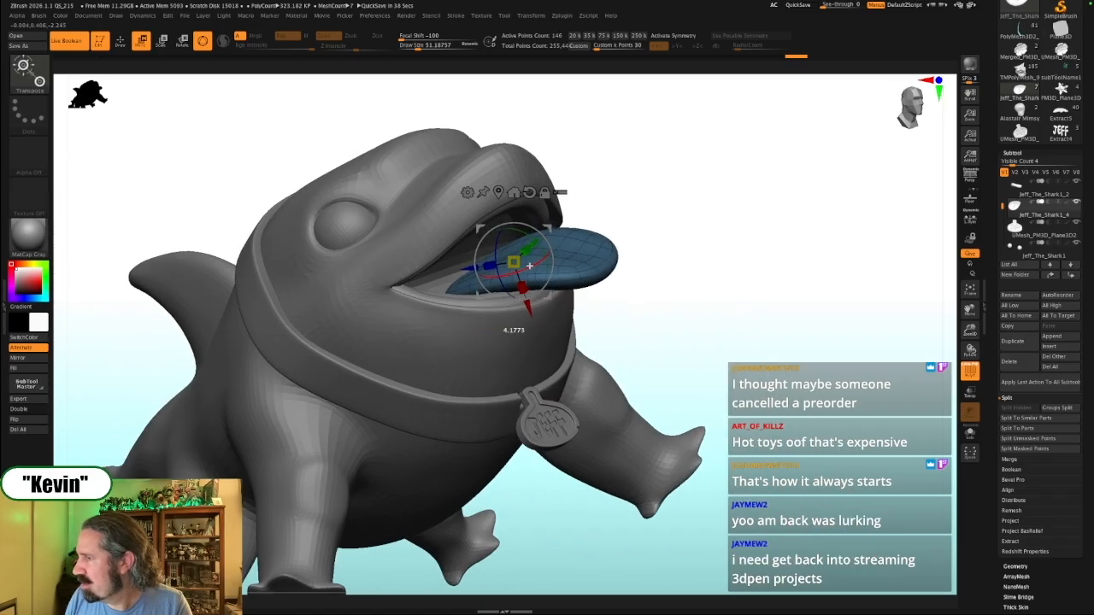
pyautogui.moveTo(694, 223); pyautogui.dragTo(693, 289, button='right')
pyautogui.hotkey('alt', 'Tab')
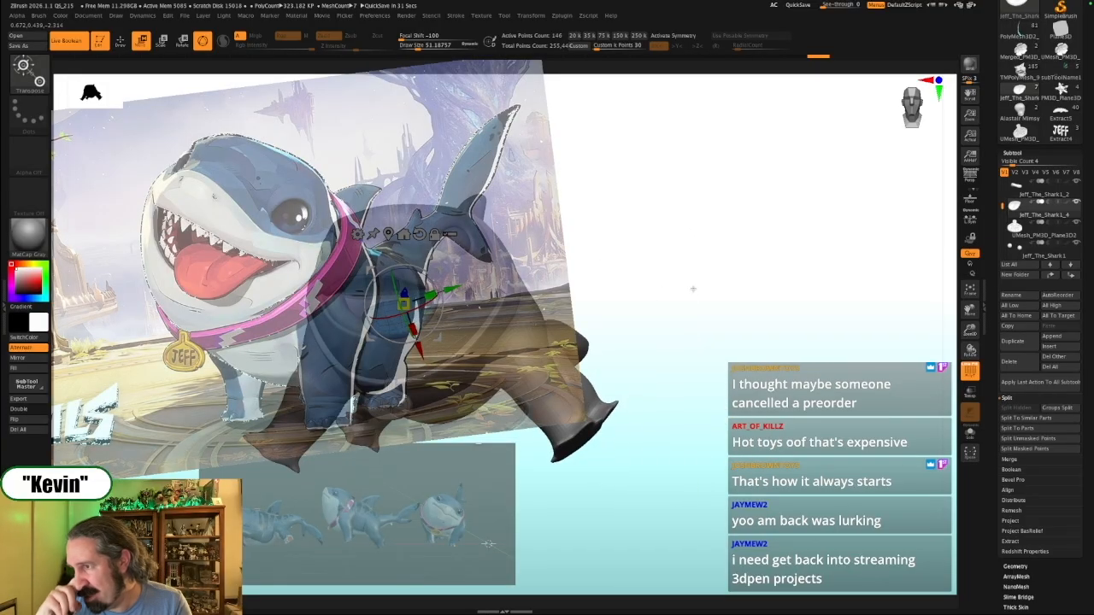
pyautogui.hotkey('alt', 'Tab')
# Isolate the tongue in side view and relocate the transform pivot to its back end
pyautogui.moveTo(940, 336); pyautogui.dragTo(521, 478, button='right')
pyautogui.moveTo(335, 439); pyautogui.dragTo(339, 455, button='right')
pyautogui.hotkey('alt', 'shift', 's')
pyautogui.moveTo(399, 471)
pyautogui.keyDown('ctrl'); pyautogui.mouseDown()
pyautogui.moveTo(377, 379)
pyautogui.moveTo(184, 522)
pyautogui.moveTo(193, 520)
pyautogui.mouseUp(); pyautogui.keyUp('ctrl')
pyautogui.keyDown('ctrl'); pyautogui.click(290, 479); pyautogui.keyUp('ctrl')
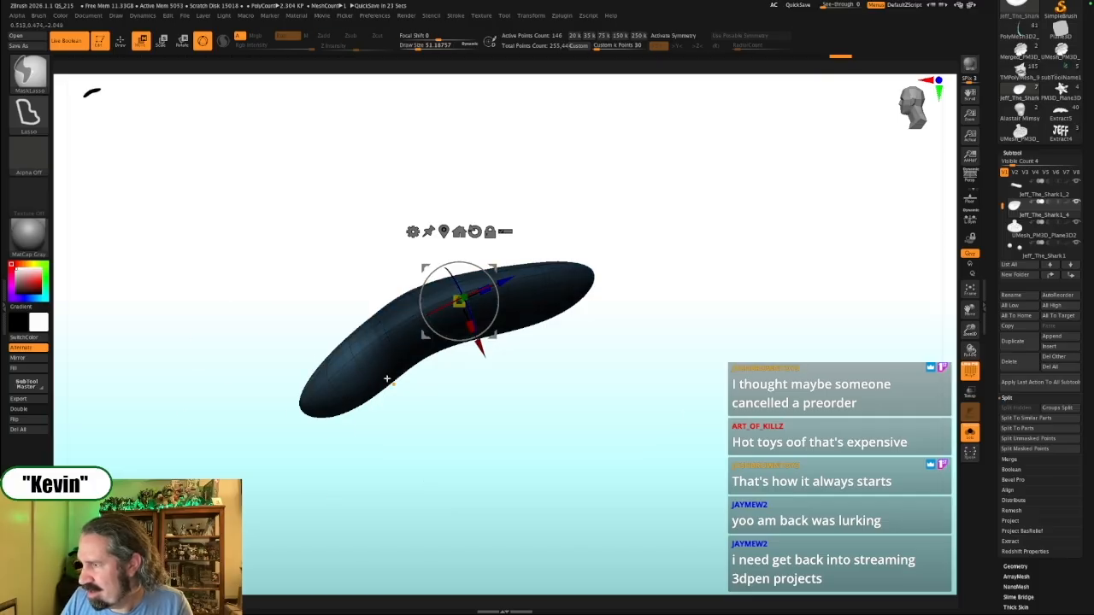
pyautogui.keyDown('alt'); pyautogui.click(385, 331); pyautogui.keyUp('alt')
pyautogui.moveTo(410, 353); pyautogui.dragTo(581, 391)
pyautogui.moveTo(419, 383)
pyautogui.mouseDown()
pyautogui.moveTo(481, 388)
pyautogui.moveTo(304, 401)
pyautogui.moveTo(317, 391)
pyautogui.mouseUp()
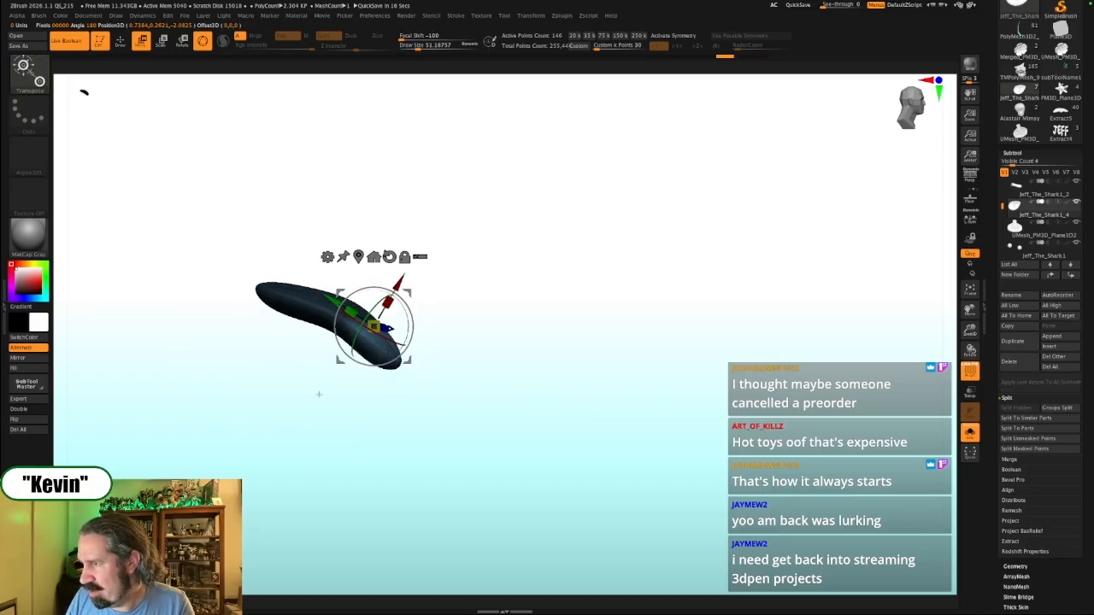
# Orient the pivot and swing the tongue from its back end so it hangs over the side of the lower jaw
pyautogui.press('ctrl')
pyautogui.moveTo(546, 356); pyautogui.dragTo(443, 363)
pyautogui.moveTo(120, 386)
pyautogui.mouseDown()
pyautogui.moveTo(119, 339)
pyautogui.moveTo(261, 361)
pyautogui.moveTo(229, 377)
pyautogui.mouseUp()
pyautogui.moveTo(367, 355)
pyautogui.keyDown('alt'); pyautogui.mouseDown()
pyautogui.moveTo(391, 346)
pyautogui.moveTo(380, 345)
pyautogui.moveTo(385, 355)
pyautogui.mouseUp(); pyautogui.keyUp('alt')
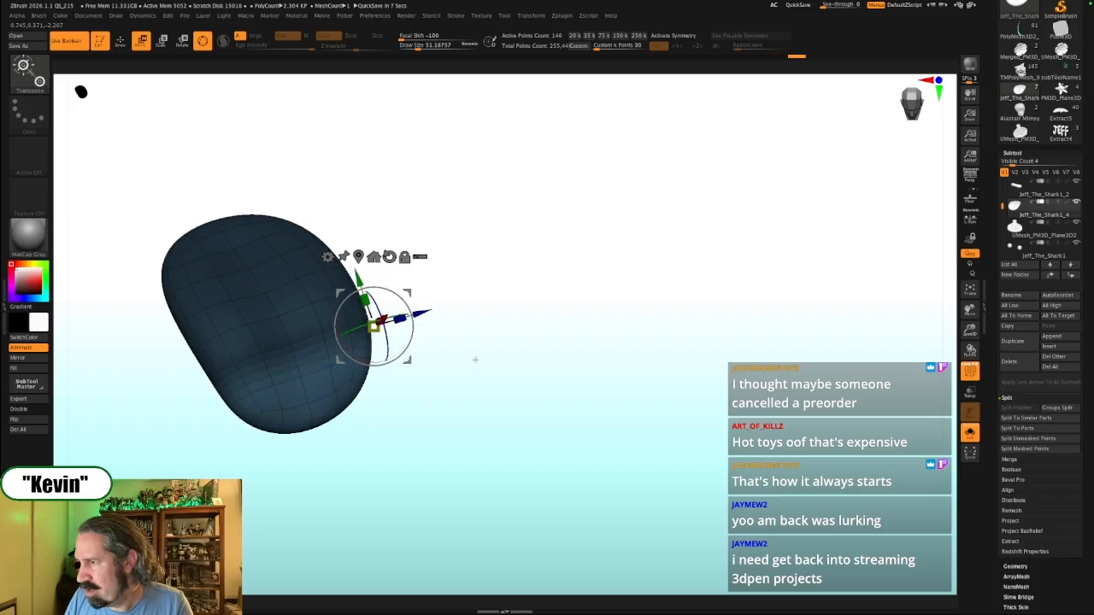
pyautogui.keyDown('shift'); pyautogui.moveTo(468, 366); pyautogui.dragTo(502, 359); pyautogui.keyUp('shift')
pyautogui.moveTo(418, 309); pyautogui.dragTo(408, 343)
pyautogui.moveTo(498, 352); pyautogui.dragTo(534, 400)
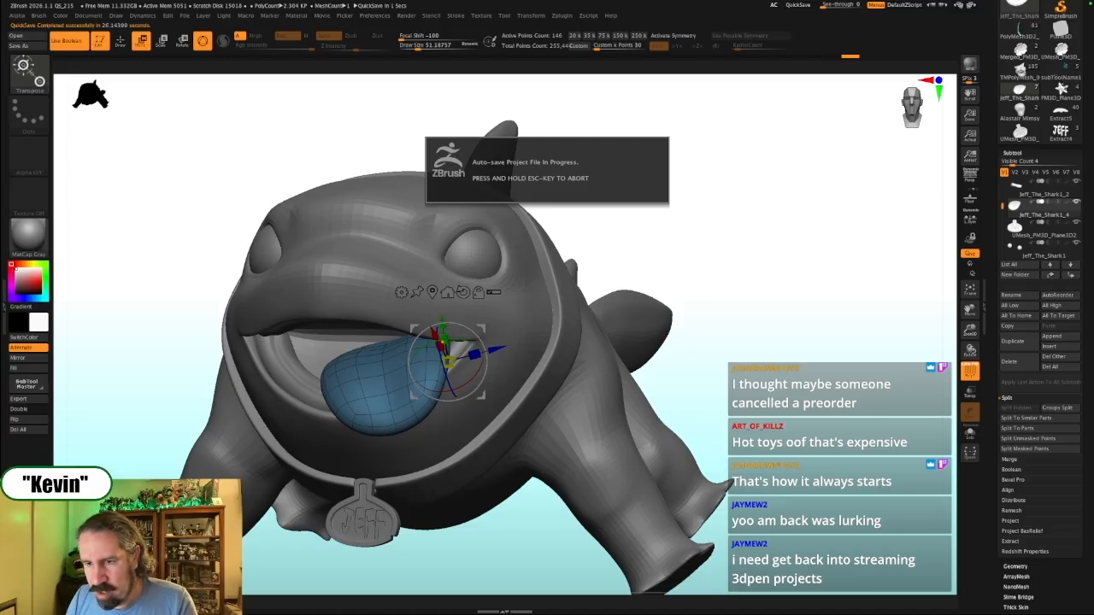
# Examine the tongue's placement from the side, front and below, hide the wireframe, and compare it with the reference art
pyautogui.moveTo(653, 351); pyautogui.dragTo(530, 346, button='right')
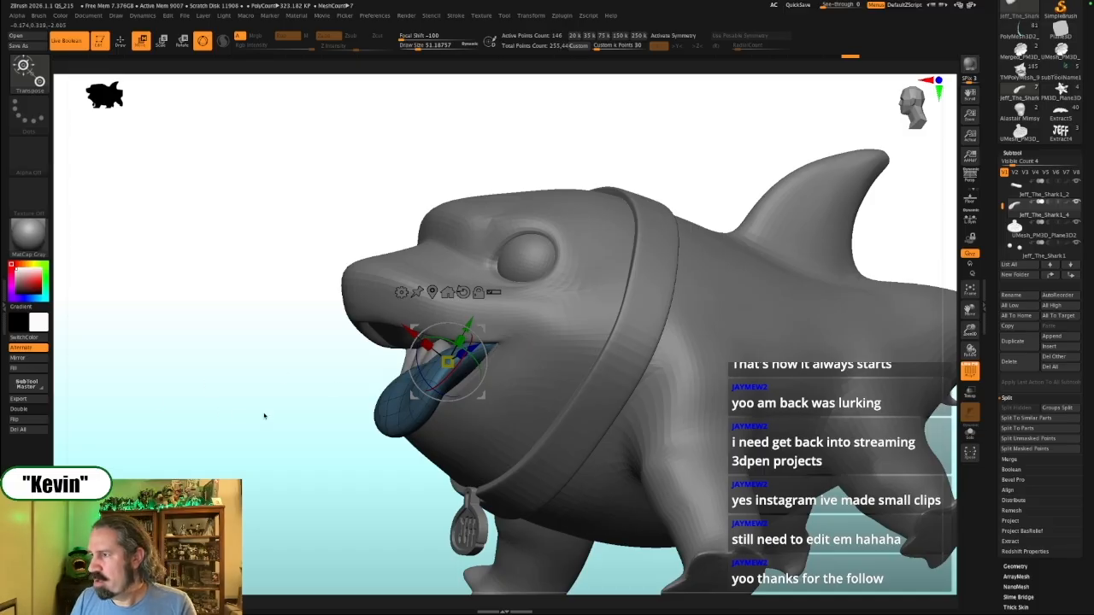
pyautogui.moveTo(241, 413); pyautogui.dragTo(273, 393)
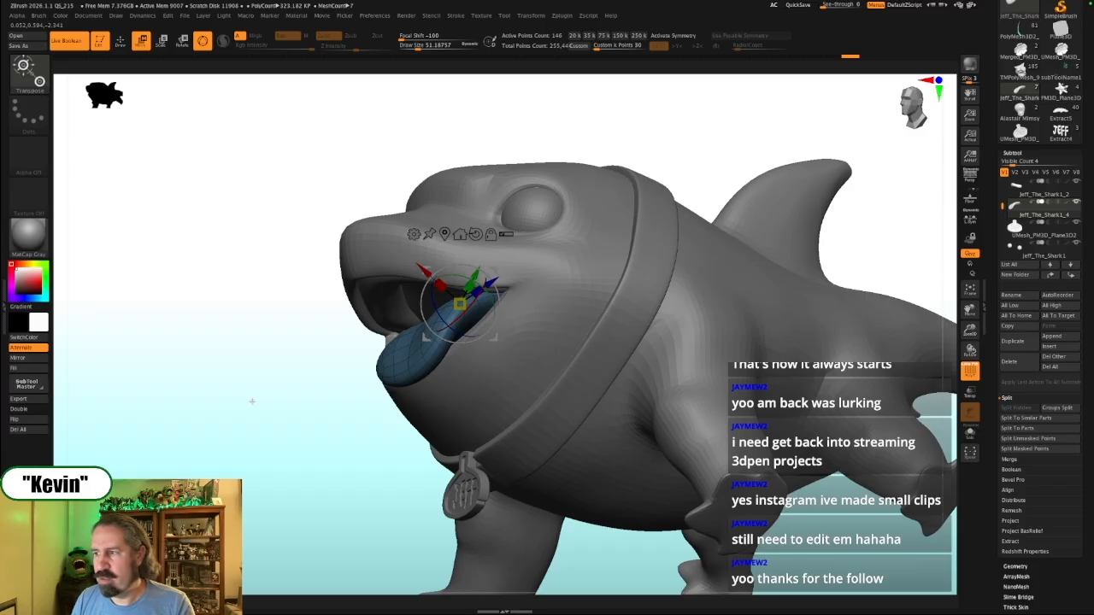
pyautogui.moveTo(247, 399); pyautogui.dragTo(554, 511)
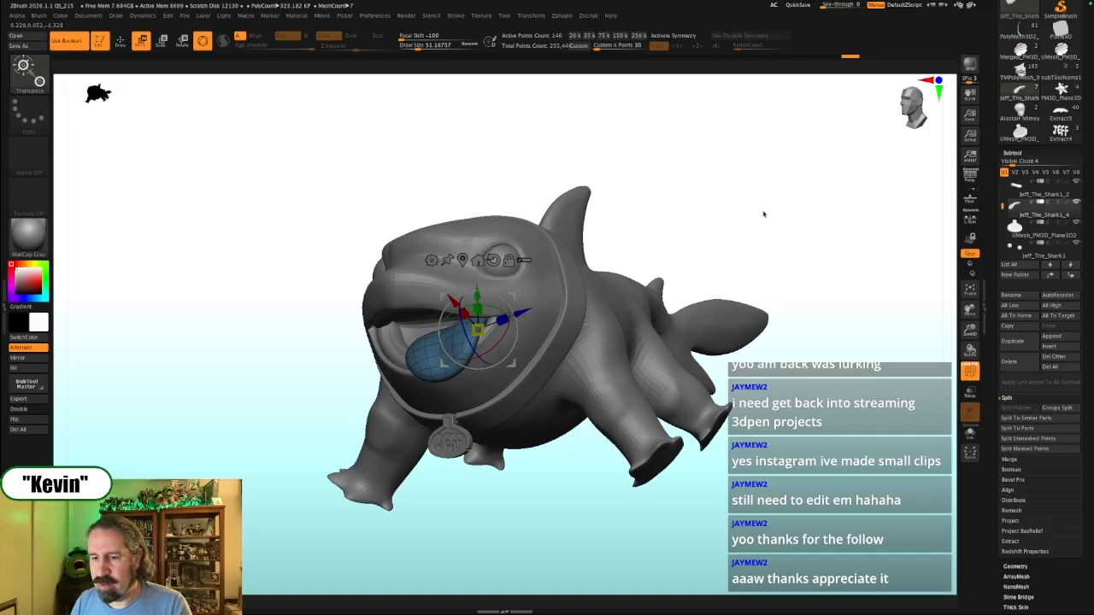
pyautogui.moveTo(832, 293); pyautogui.dragTo(841, 427)
pyautogui.keyDown('alt'); pyautogui.moveTo(843, 374); pyautogui.dragTo(840, 414); pyautogui.keyUp('alt')
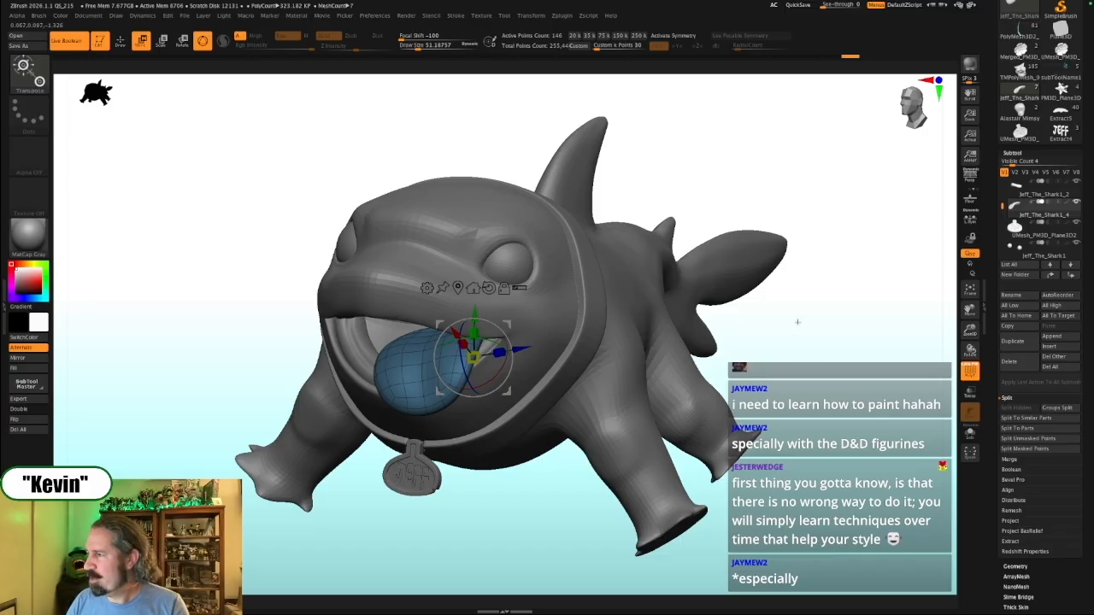
pyautogui.moveTo(809, 392); pyautogui.dragTo(759, 347)
pyautogui.hotkey('shift', 'f')
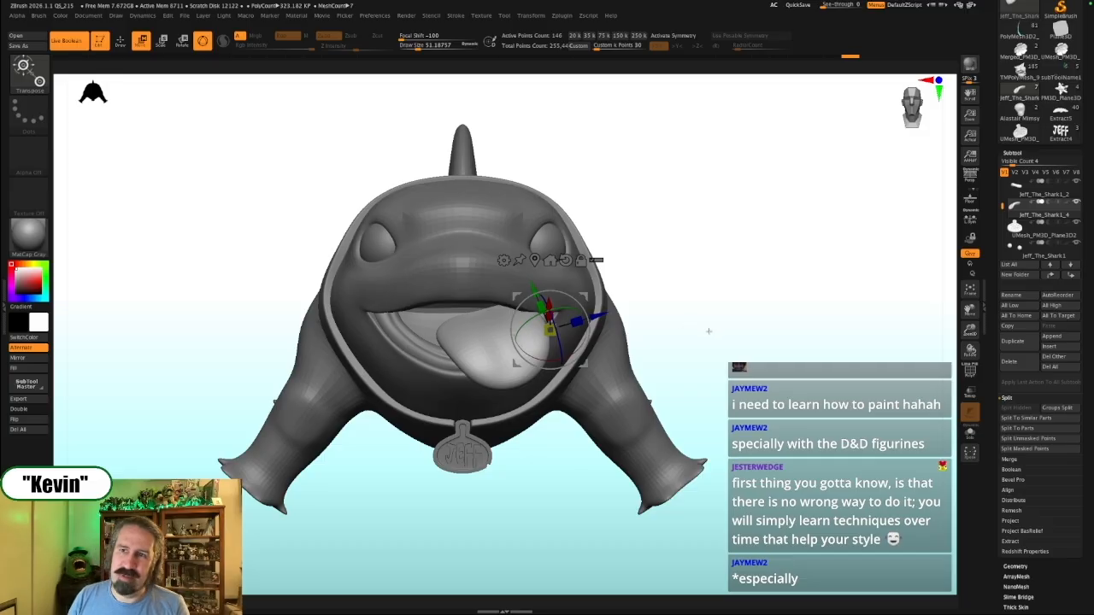
pyautogui.moveTo(694, 351); pyautogui.dragTo(725, 303)
pyautogui.hotkey('shift', 'z')
pyautogui.hotkey('shift', 'z')
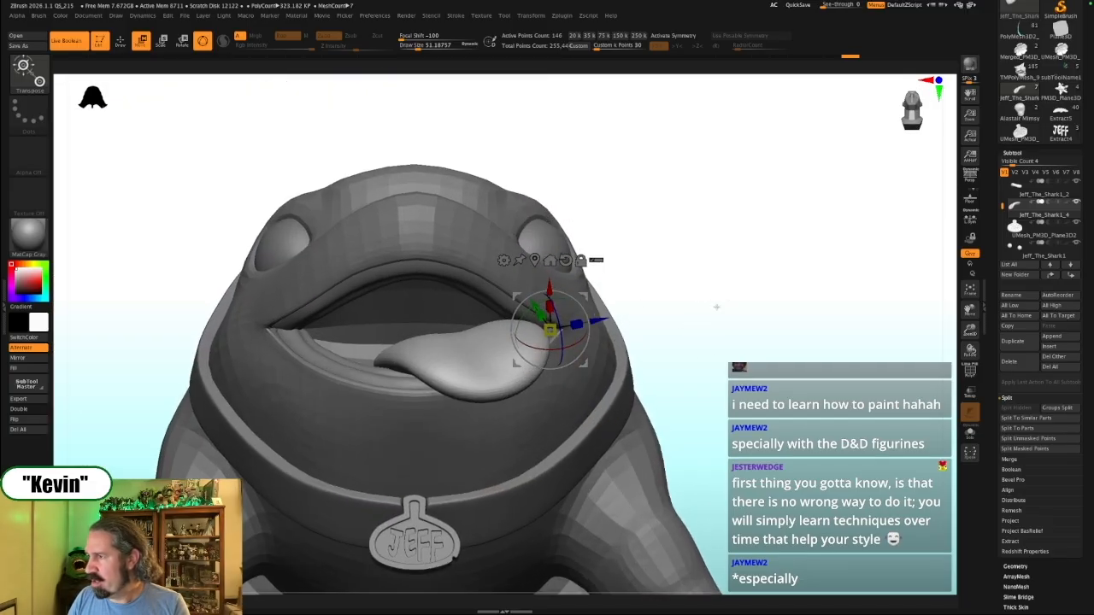
# Select the upper gum subtool and isolate it in a close front view
pyautogui.keyDown('alt'); pyautogui.click(427, 270); pyautogui.keyUp('alt')
pyautogui.hotkey('alt', 's')
pyautogui.moveTo(734, 313); pyautogui.dragTo(758, 433)
pyautogui.keyDown('alt'); pyautogui.moveTo(579, 405); pyautogui.dragTo(610, 435); pyautogui.keyUp('alt')
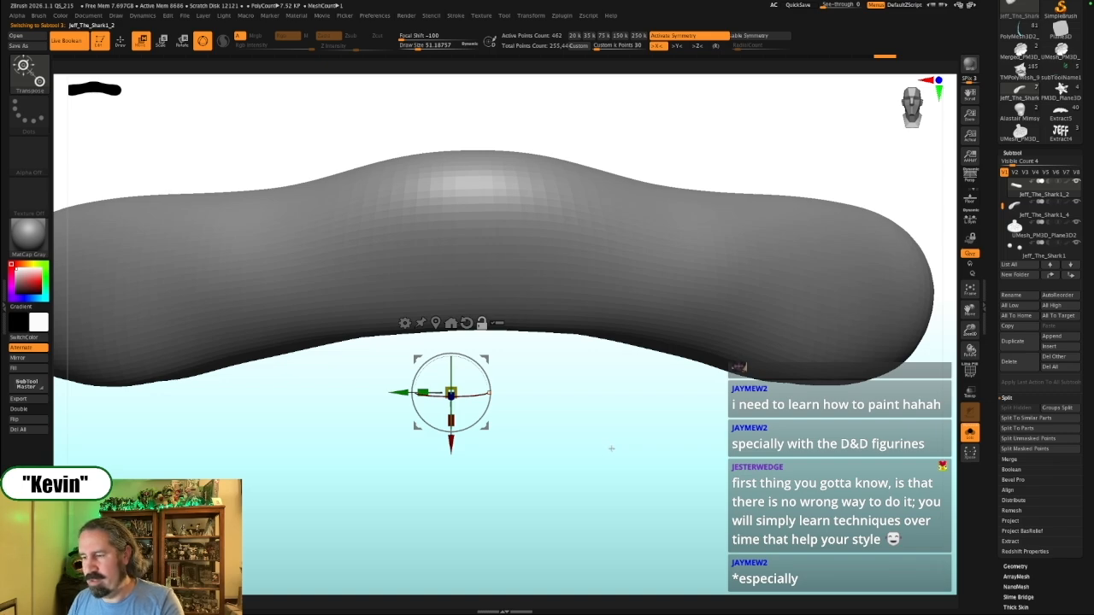
# Insert a small PolySphere at the middle of the upper gum's lower edge with the IMM Primitives brush, and enlarge it
pyautogui.press('b')
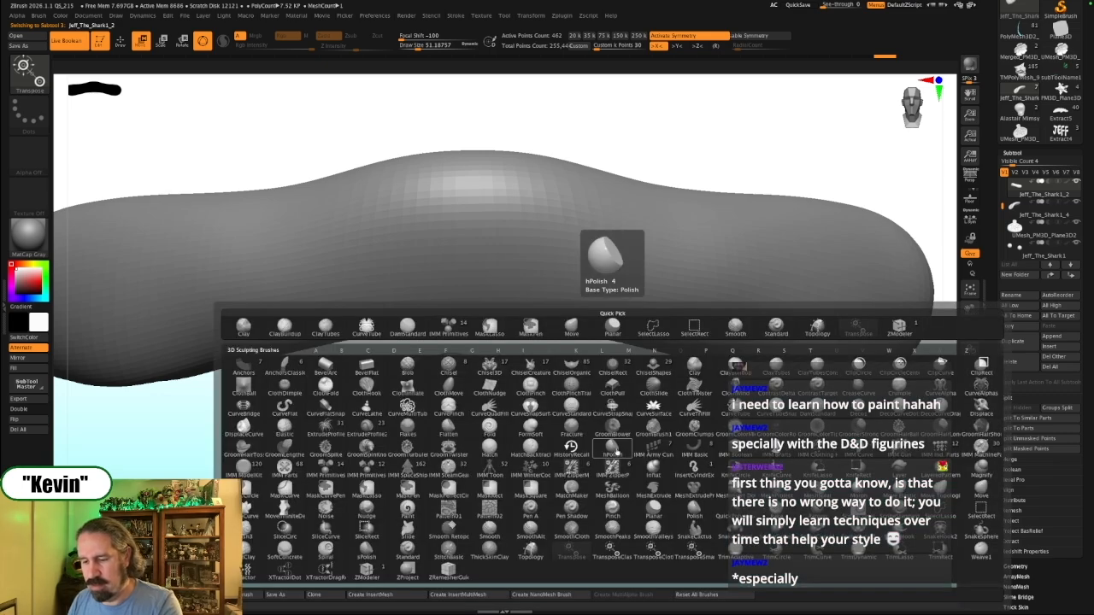
pyautogui.press('i')
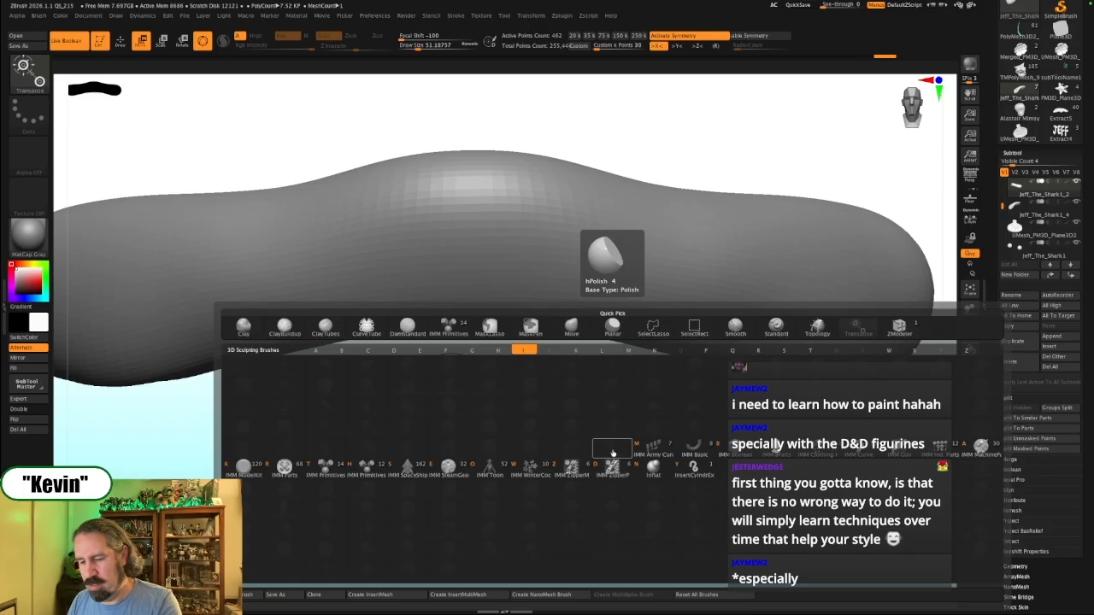
pyautogui.click(612, 451)
pyautogui.press('q')
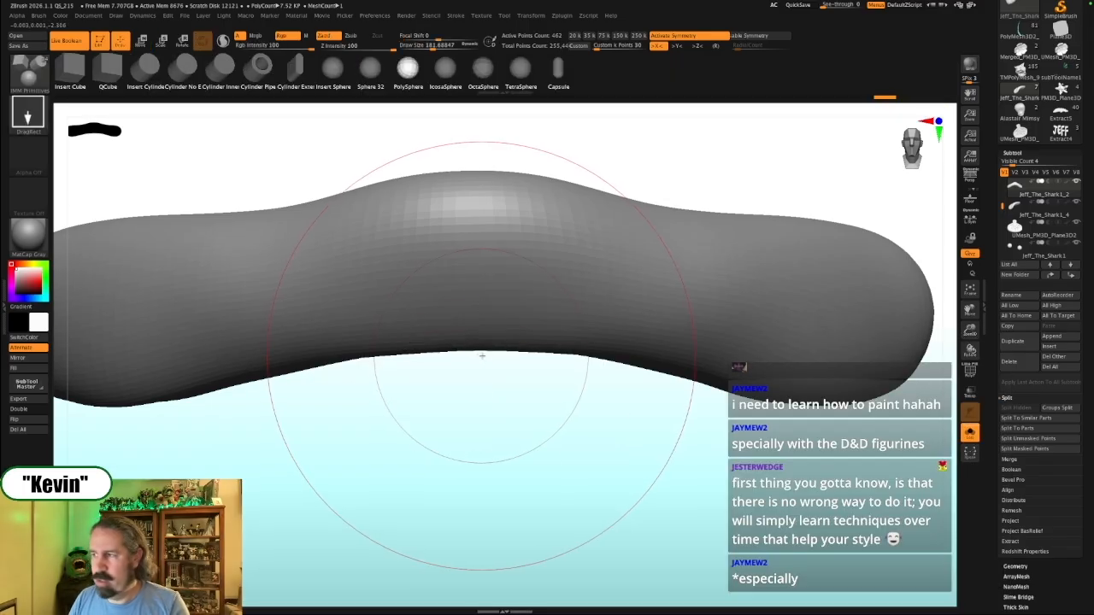
pyautogui.press('s')
pyautogui.moveTo(505, 409); pyautogui.dragTo(484, 397)
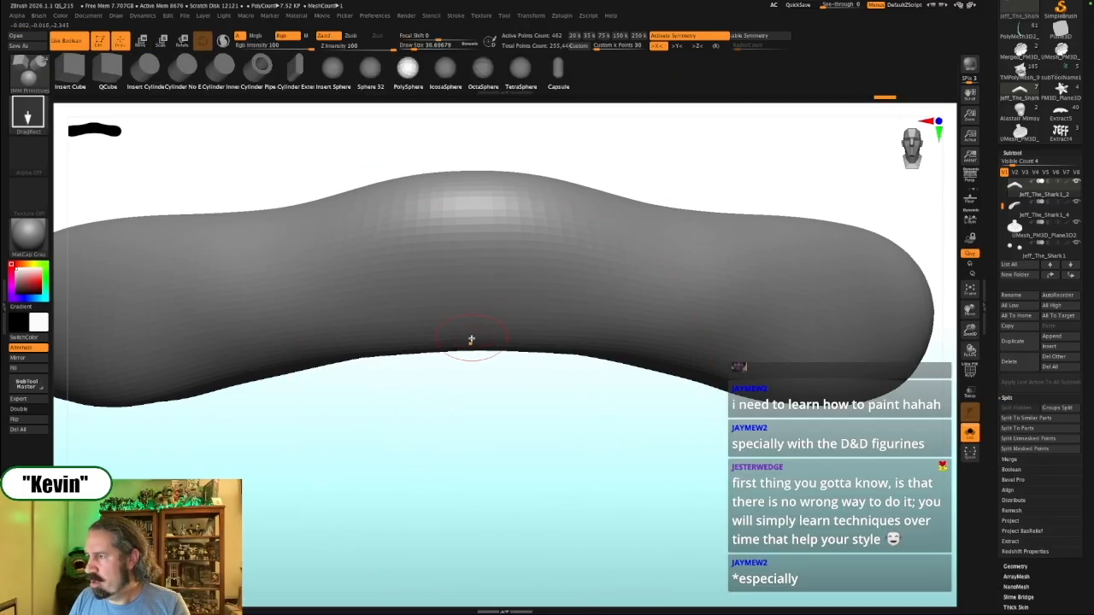
pyautogui.moveTo(471, 344); pyautogui.dragTo(477, 376)
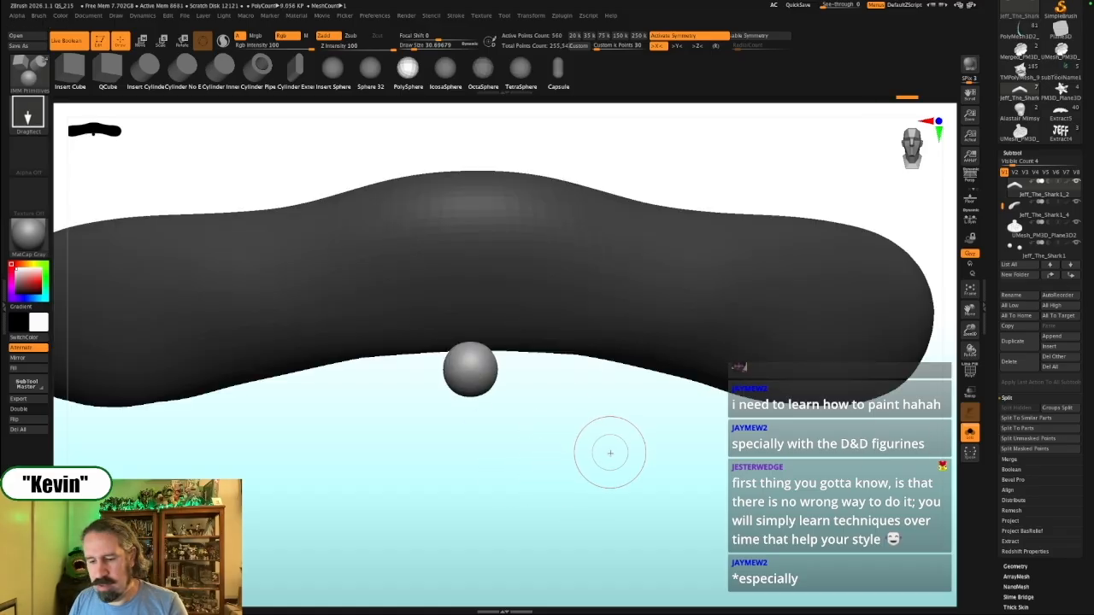
pyautogui.press('w')
pyautogui.moveTo(478, 347); pyautogui.dragTo(498, 331)
# Show the reference art in Spotlight, enlarge it, and reposition it for a close view of the shark's mouth and teeth
pyautogui.hotkey('shift', 'z')
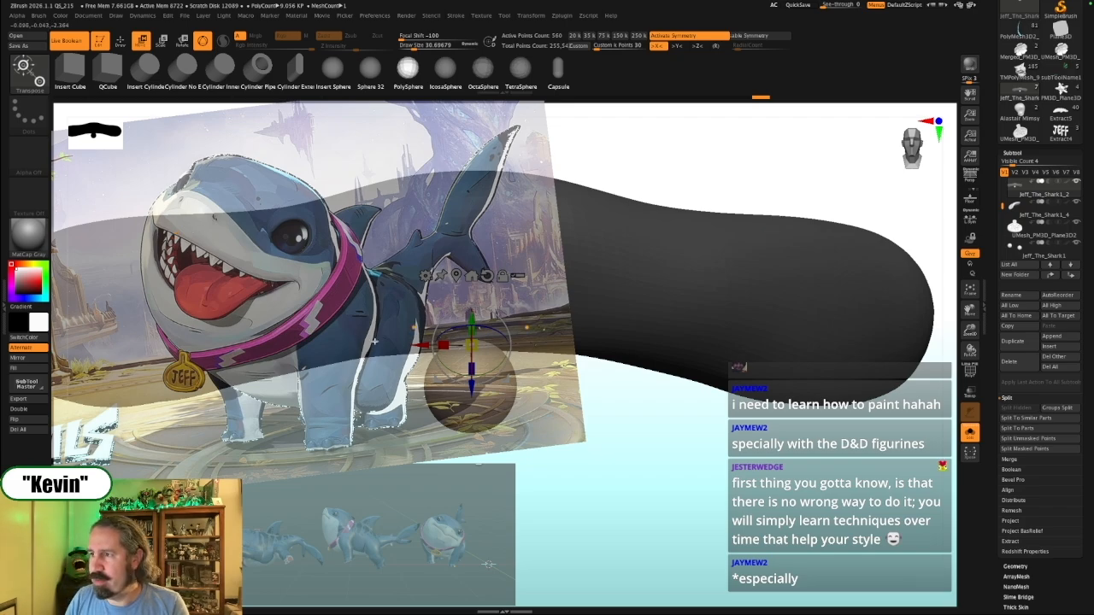
pyautogui.press('z')
pyautogui.click(200, 223)
pyautogui.moveTo(219, 162); pyautogui.dragTo(259, 183)
pyautogui.moveTo(200, 218); pyautogui.dragTo(822, 319)
pyautogui.moveTo(805, 257)
pyautogui.mouseDown()
pyautogui.moveTo(588, 327)
pyautogui.moveTo(592, 318)
pyautogui.mouseUp()
# Try a short brush stroke over the snout in the reference art at a draw size of about 37, undo, and hide the reference
pyautogui.press('s')
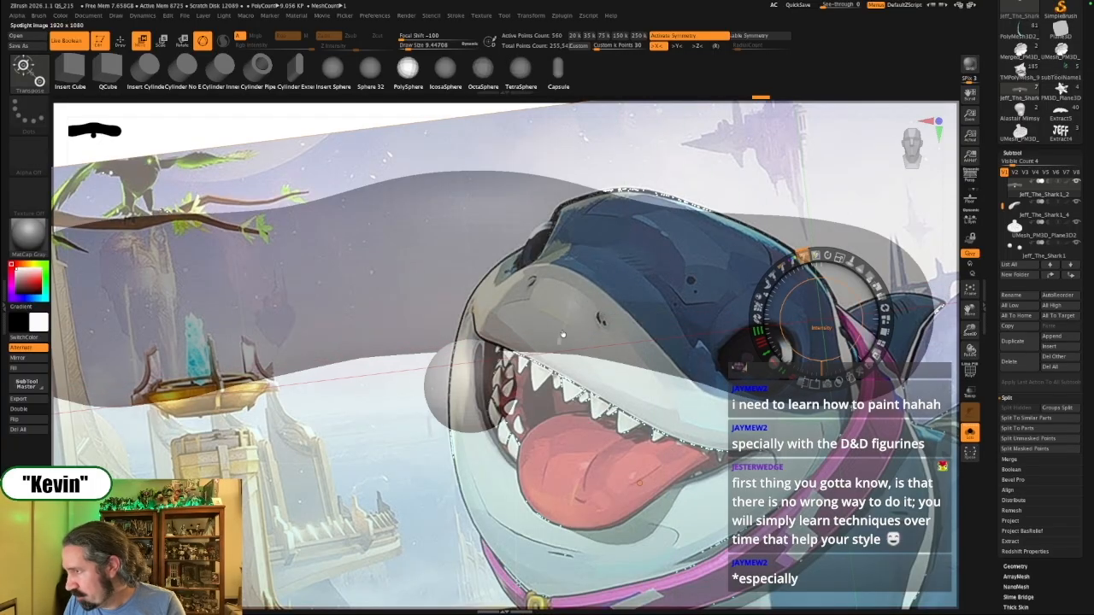
pyautogui.press('s')
pyautogui.moveTo(574, 309)
pyautogui.mouseDown()
pyautogui.moveTo(654, 305)
pyautogui.moveTo(654, 294)
pyautogui.mouseUp()
pyautogui.press('s')
pyautogui.press('s')
pyautogui.click(412, 45)
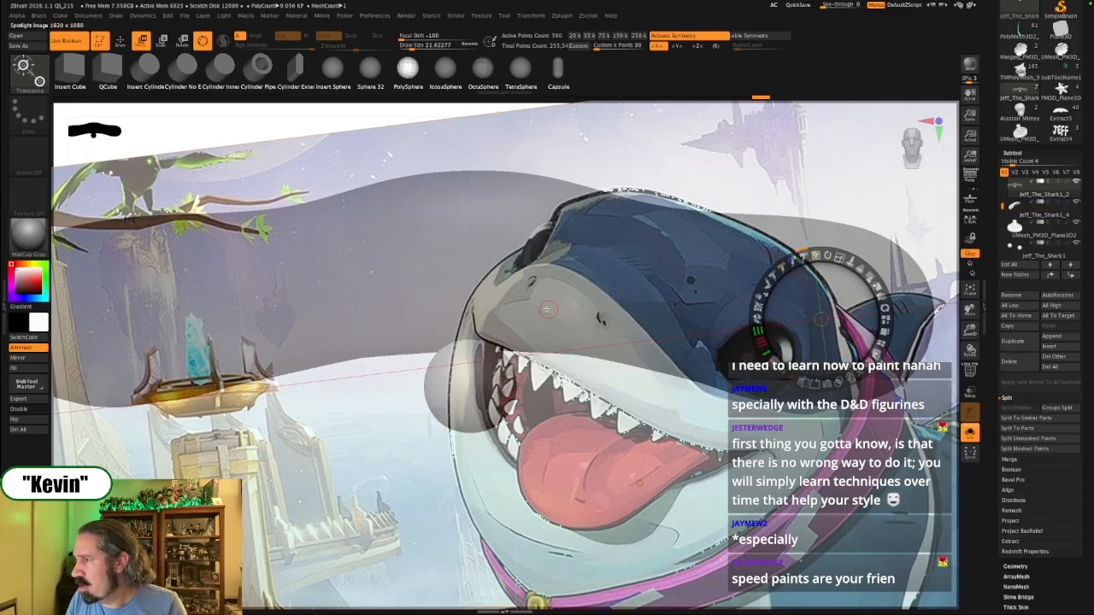
pyautogui.press('s')
pyautogui.moveTo(579, 308)
pyautogui.mouseDown()
pyautogui.moveTo(549, 347)
pyautogui.moveTo(573, 280)
pyautogui.moveTo(545, 358)
pyautogui.moveTo(566, 280)
pyautogui.moveTo(547, 359)
pyautogui.moveTo(578, 266)
pyautogui.moveTo(547, 323)
pyautogui.moveTo(547, 363)
pyautogui.mouseUp()
pyautogui.hotkey('ctrl', 'z')
pyautogui.press('s')
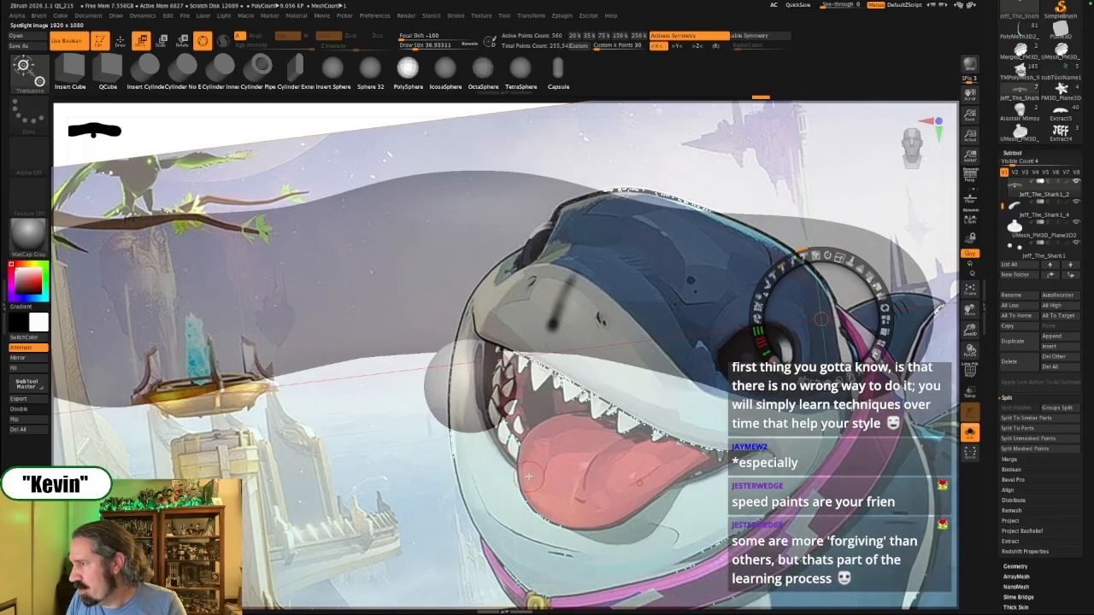
pyautogui.hotkey('shift', 'z')
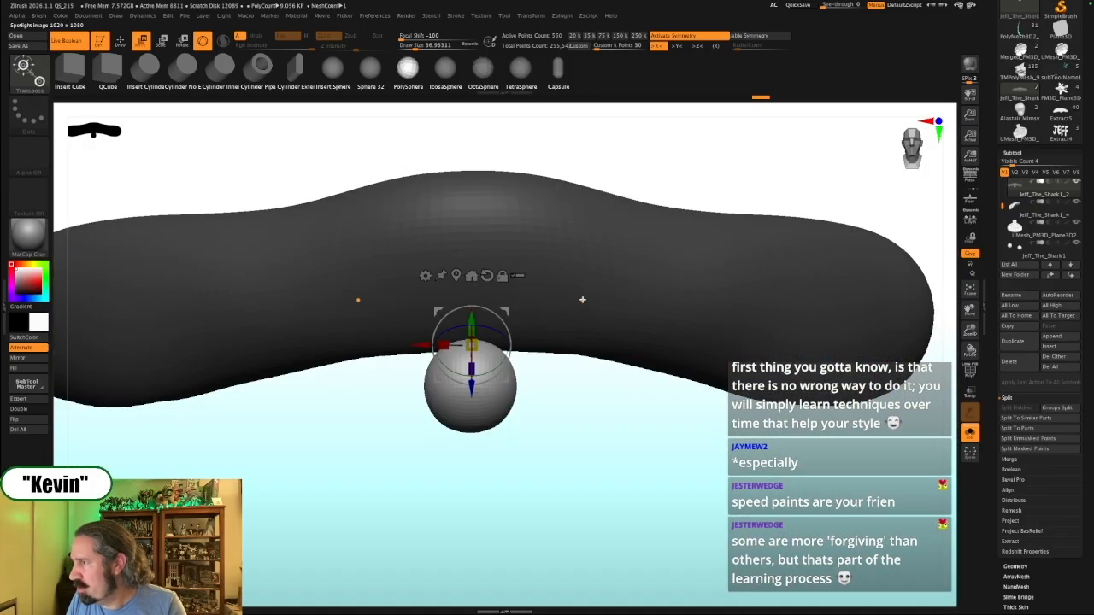
# Check the reference art, split the inserted sphere off the upper gum into its own subtool, and select it with PolyFrame shown
pyautogui.hotkey('shift', 'z')
pyautogui.moveTo(841, 258); pyautogui.dragTo(353, 234)
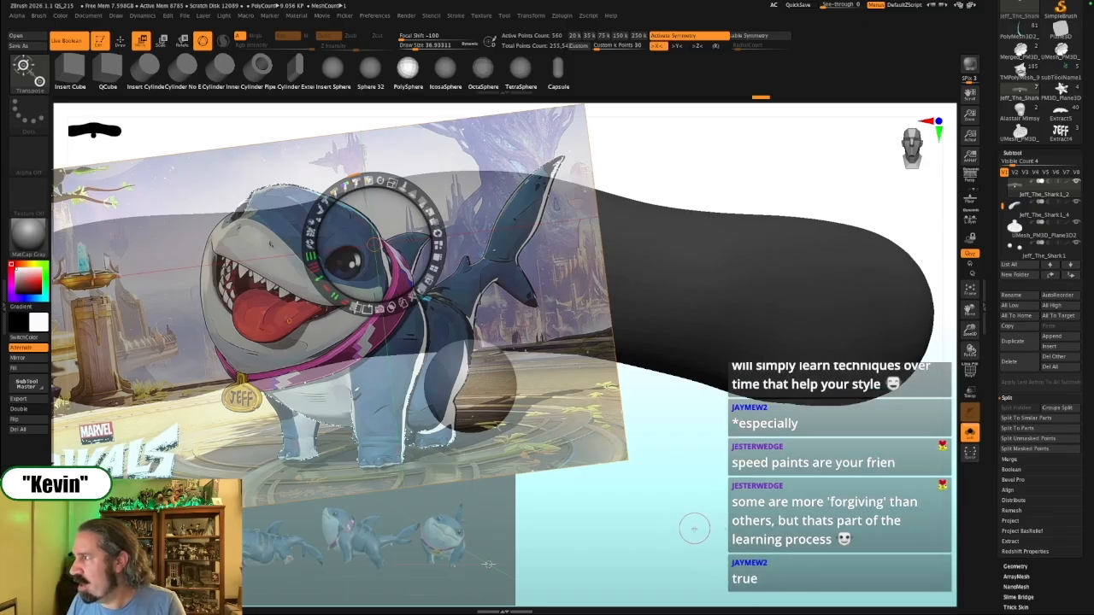
pyautogui.hotkey('shift', 'z')
pyautogui.keyDown('alt'); pyautogui.moveTo(613, 487); pyautogui.dragTo(635, 472); pyautogui.keyUp('alt')
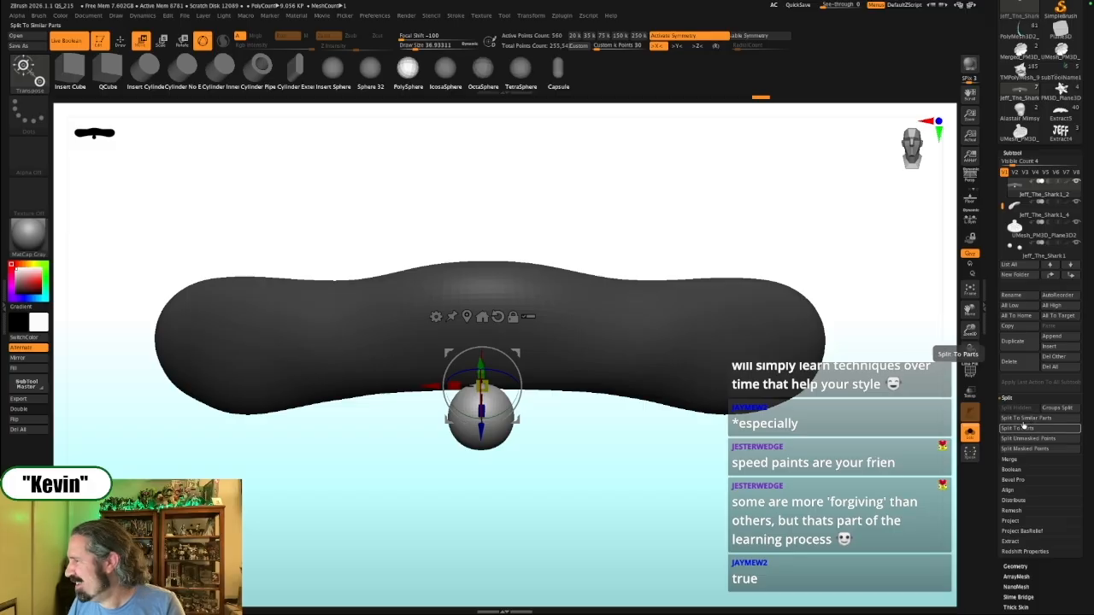
pyautogui.click(1022, 428)
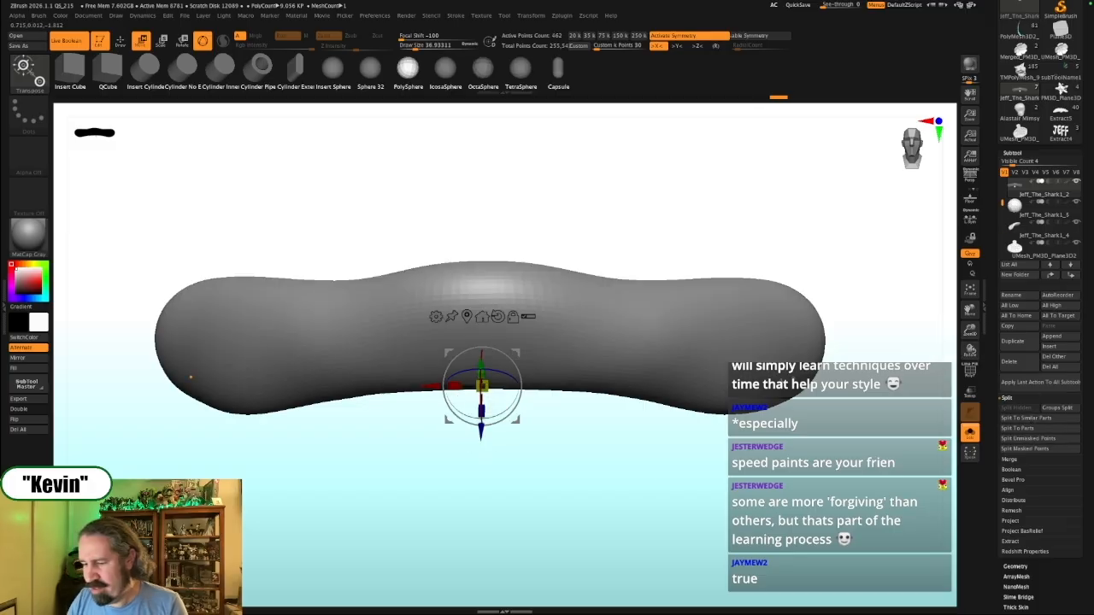
pyautogui.press('Down')
pyautogui.hotkey('shift', 'f')
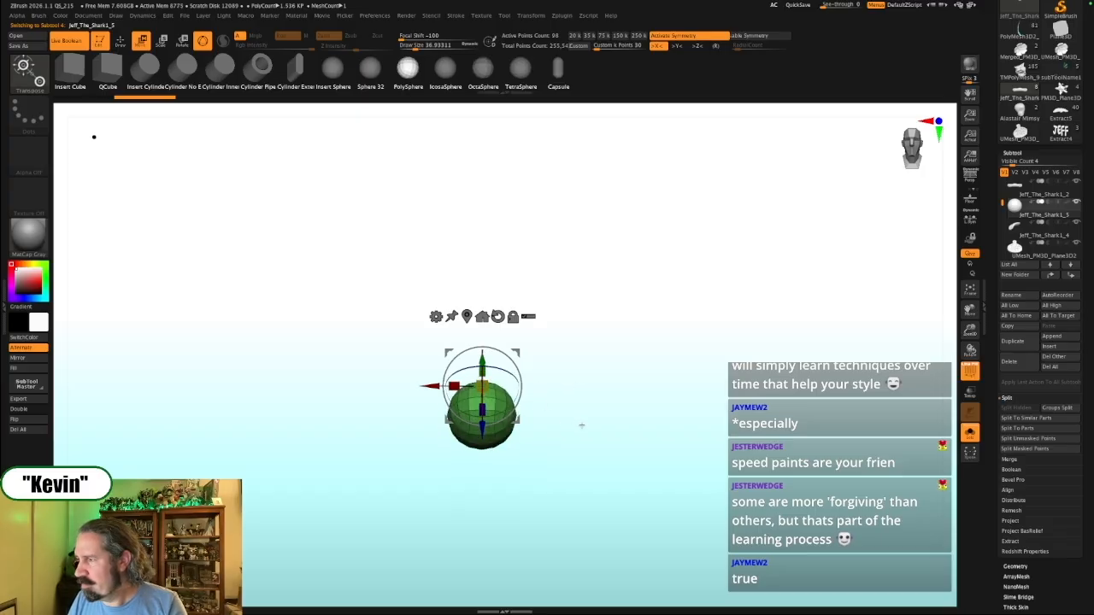
# Flatten the isolated sphere from front to back with the gizmo
pyautogui.moveTo(581, 405); pyautogui.dragTo(590, 359)
pyautogui.moveTo(488, 362); pyautogui.dragTo(485, 381)
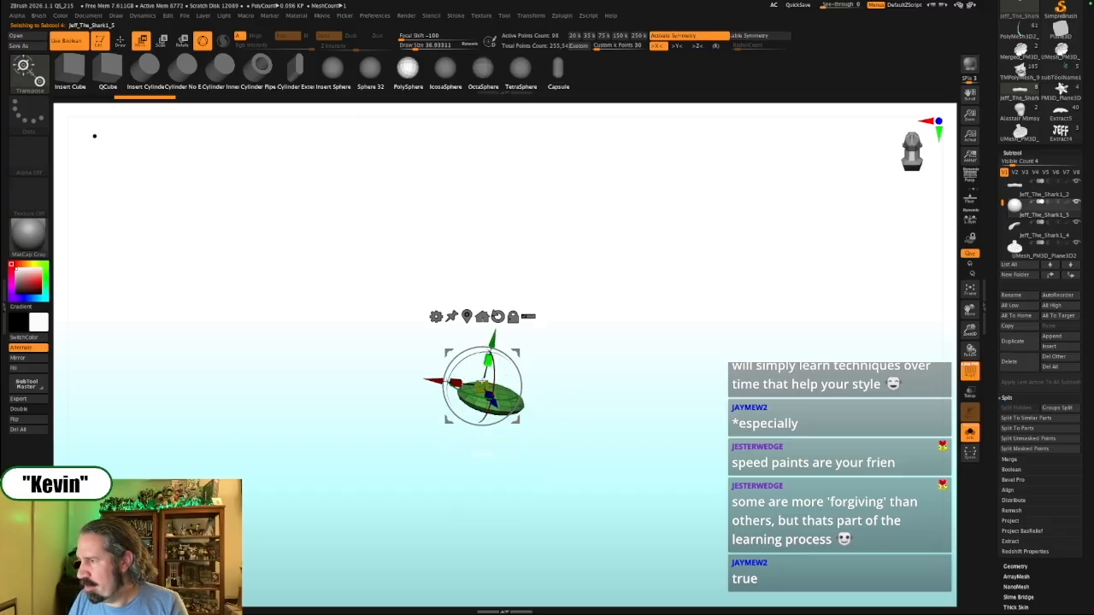
pyautogui.moveTo(591, 364); pyautogui.dragTo(596, 412)
# Pull the flattened sphere into a pointed tooth using the Move brush at a draw size of about 48, and show the whole model
pyautogui.press('q')
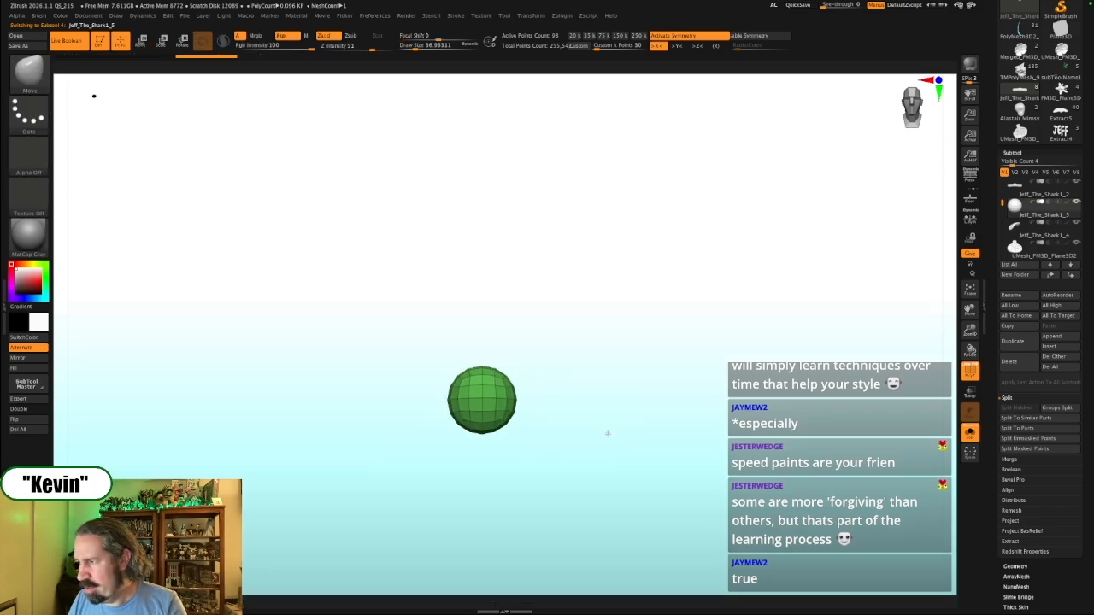
pyautogui.moveTo(501, 425); pyautogui.dragTo(493, 412)
pyautogui.press('s')
pyautogui.moveTo(506, 404)
pyautogui.mouseDown()
pyautogui.moveTo(511, 342)
pyautogui.moveTo(484, 344)
pyautogui.moveTo(514, 362)
pyautogui.moveTo(504, 409)
pyautogui.mouseUp()
pyautogui.press('s')
pyautogui.click(618, 403)
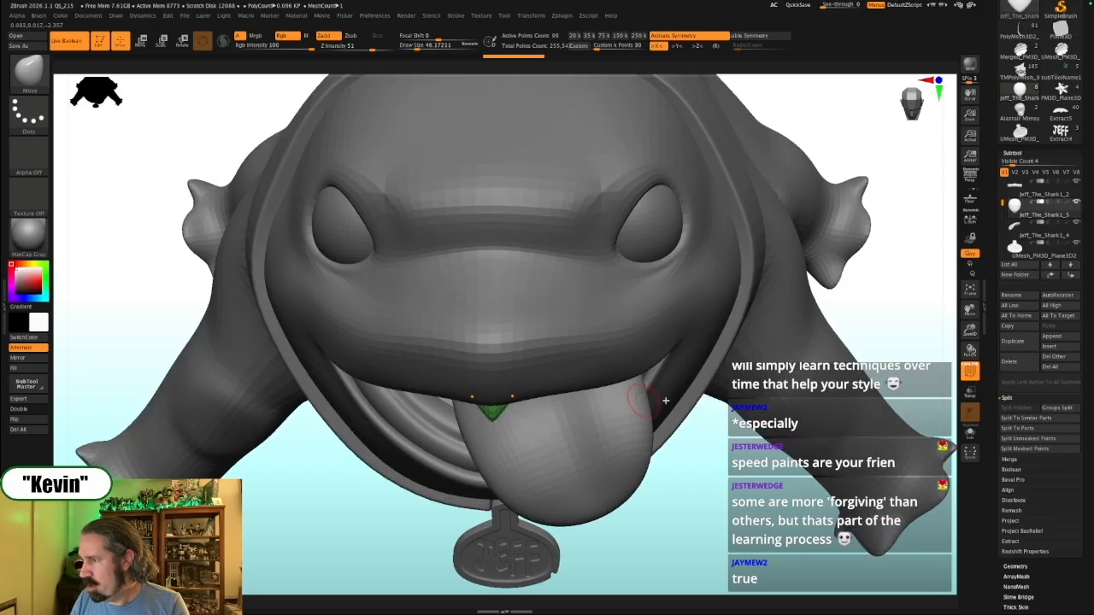
# Compare the tooth's shape and placement with the reference art from the front and the side
pyautogui.moveTo(911, 318)
pyautogui.mouseDown()
pyautogui.moveTo(886, 300)
pyautogui.moveTo(820, 330)
pyautogui.moveTo(882, 300)
pyautogui.moveTo(877, 287)
pyautogui.mouseUp()
pyautogui.hotkey('shift', 'z')
pyautogui.hotkey('shift', 'z')
pyautogui.keyDown('shift'); pyautogui.moveTo(723, 342); pyautogui.dragTo(705, 368); pyautogui.keyUp('shift')
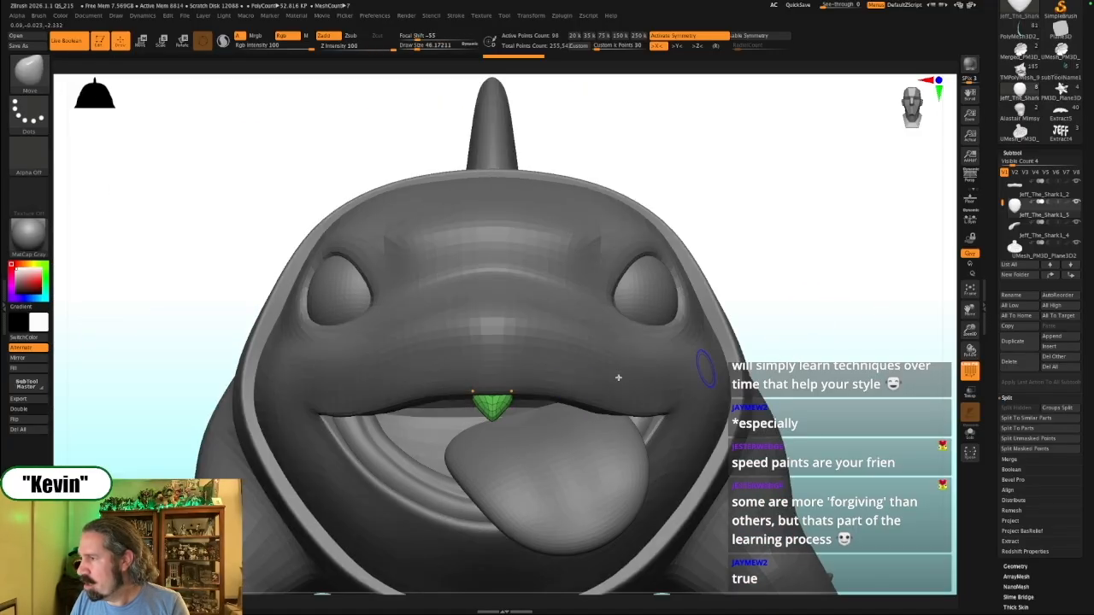
pyautogui.press('w')
pyautogui.moveTo(558, 395)
pyautogui.mouseDown()
pyautogui.moveTo(442, 458)
pyautogui.moveTo(487, 436)
pyautogui.moveTo(452, 450)
pyautogui.mouseUp()
pyautogui.hotkey('shift', 'z')
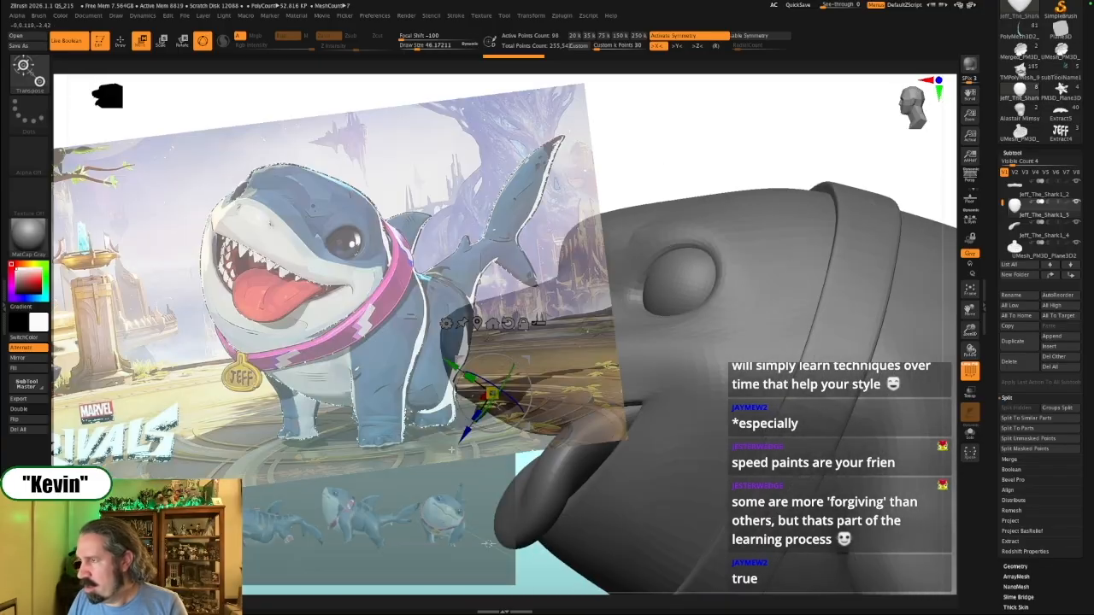
pyautogui.hotkey('shift', 'z')
# Tilt and reposition the tooth against the front of the upper gum, judging it from several angles
pyautogui.moveTo(422, 498); pyautogui.dragTo(433, 453)
pyautogui.moveTo(505, 412); pyautogui.dragTo(534, 425)
pyautogui.moveTo(376, 479); pyautogui.dragTo(479, 489)
pyautogui.moveTo(889, 285); pyautogui.dragTo(818, 291)
pyautogui.moveTo(502, 441); pyautogui.dragTo(502, 444)
pyautogui.moveTo(306, 452)
pyautogui.keyDown('alt'); pyautogui.mouseDown()
pyautogui.moveTo(230, 371)
pyautogui.moveTo(161, 338)
pyautogui.moveTo(154, 353)
pyautogui.mouseUp(); pyautogui.keyUp('alt')
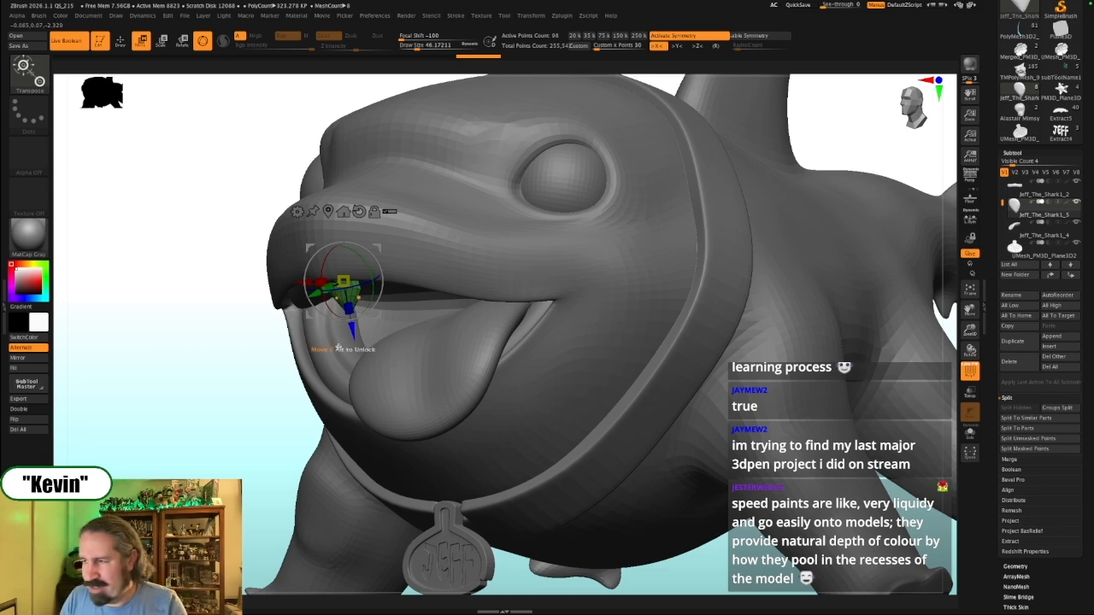
# Show the reference art, reposition it to study the upper teeth, and hide it again
pyautogui.hotkey('shift', 'z')
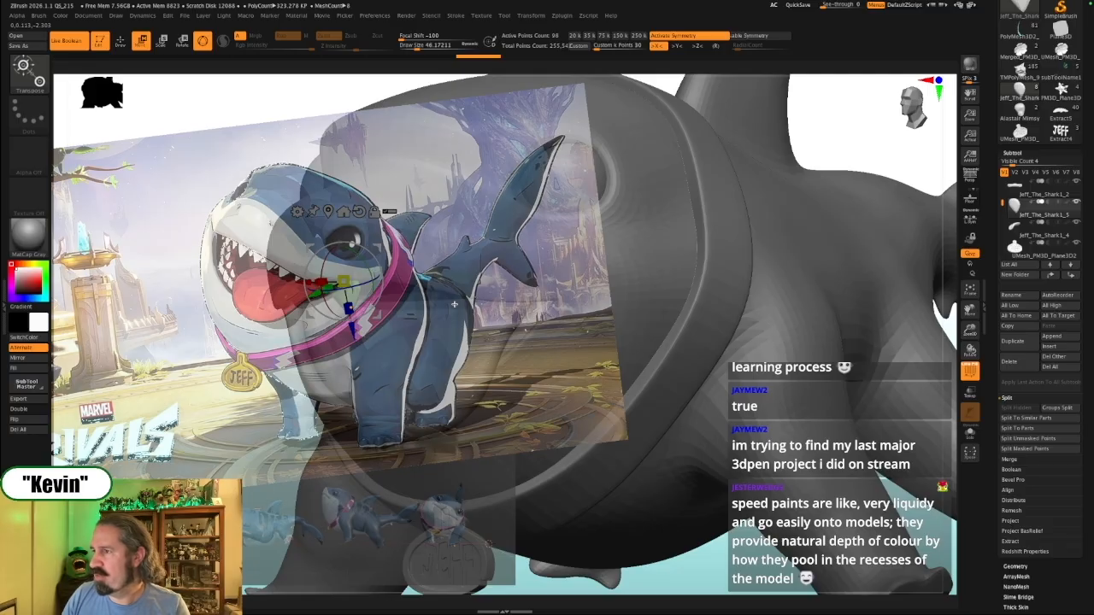
pyautogui.press('z')
pyautogui.moveTo(523, 273); pyautogui.dragTo(515, 340)
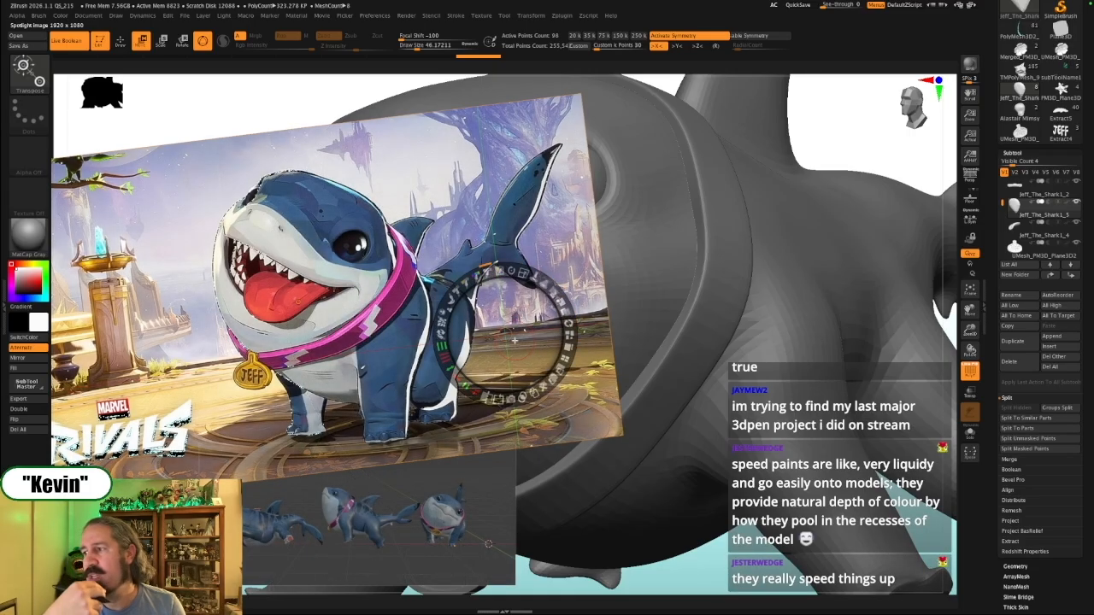
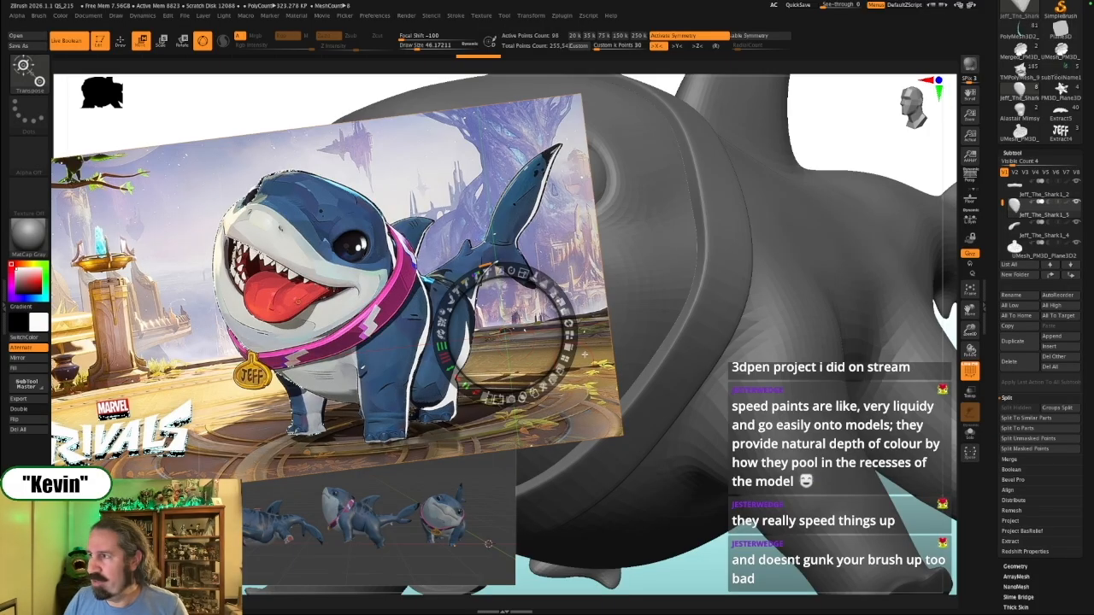
pyautogui.moveTo(844, 142); pyautogui.dragTo(675, 294)
pyautogui.press('z')
pyautogui.hotkey('shift', 'z')
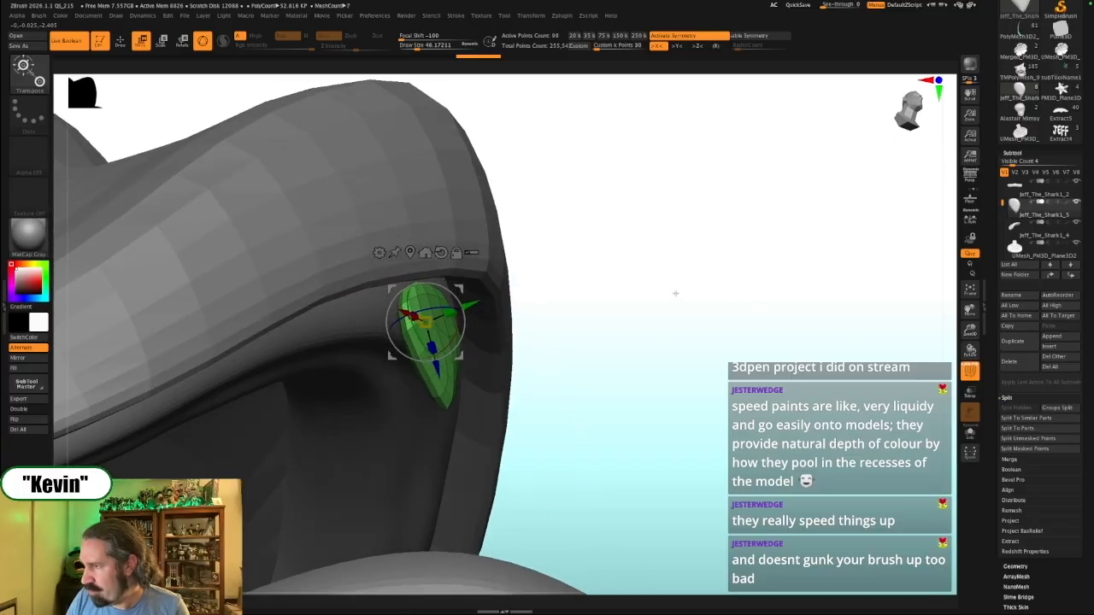
# Adjust the tooth's tilt under the upper lip and isolate it for a front view
pyautogui.moveTo(453, 345); pyautogui.dragTo(463, 327)
pyautogui.moveTo(637, 296)
pyautogui.mouseDown()
pyautogui.moveTo(591, 300)
pyautogui.moveTo(590, 315)
pyautogui.moveTo(615, 295)
pyautogui.mouseUp()
pyautogui.hotkey('alt', 's')
pyautogui.moveTo(770, 230); pyautogui.dragTo(715, 246)
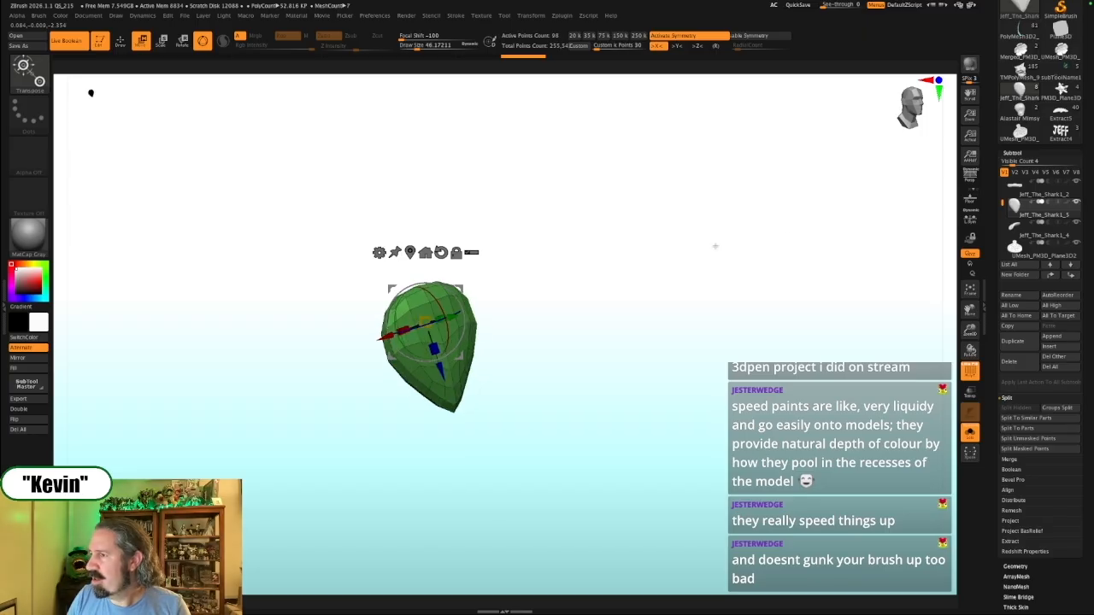
pyautogui.moveTo(525, 301)
pyautogui.mouseDown()
pyautogui.moveTo(538, 302)
pyautogui.moveTo(500, 296)
pyautogui.mouseUp()
# Mask the tooth's pointed lower part, extrude its rounded top upward by about 0.033, clear the mask, and show the whole model
pyautogui.moveTo(531, 330)
pyautogui.keyDown('ctrl'); pyautogui.mouseDown()
pyautogui.moveTo(387, 323)
pyautogui.moveTo(624, 229)
pyautogui.moveTo(520, 344)
pyautogui.mouseUp(); pyautogui.keyUp('ctrl')
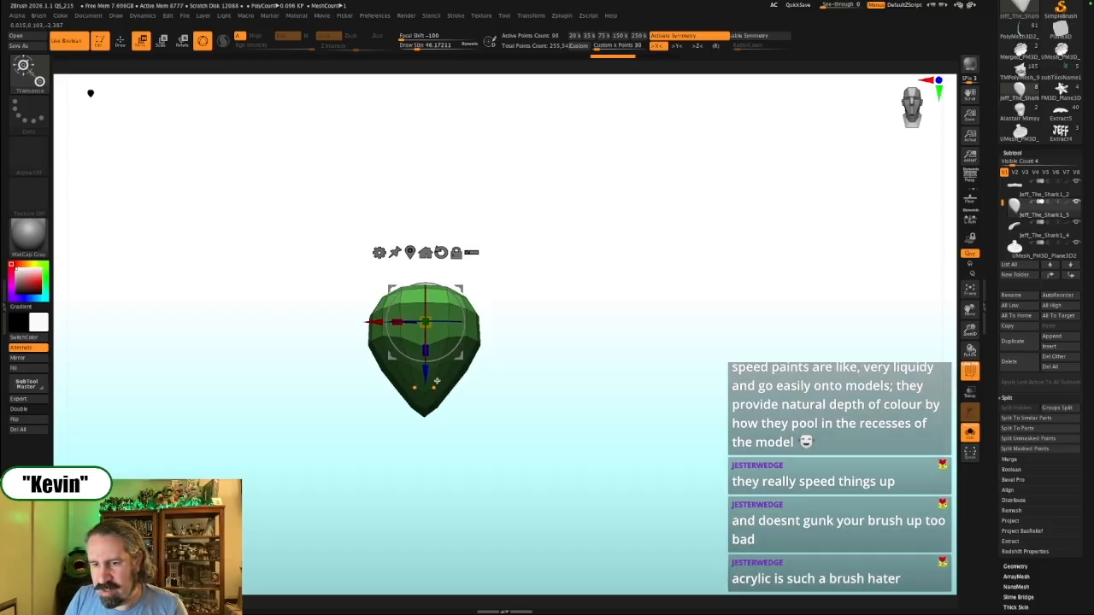
pyautogui.moveTo(424, 369); pyautogui.dragTo(424, 349)
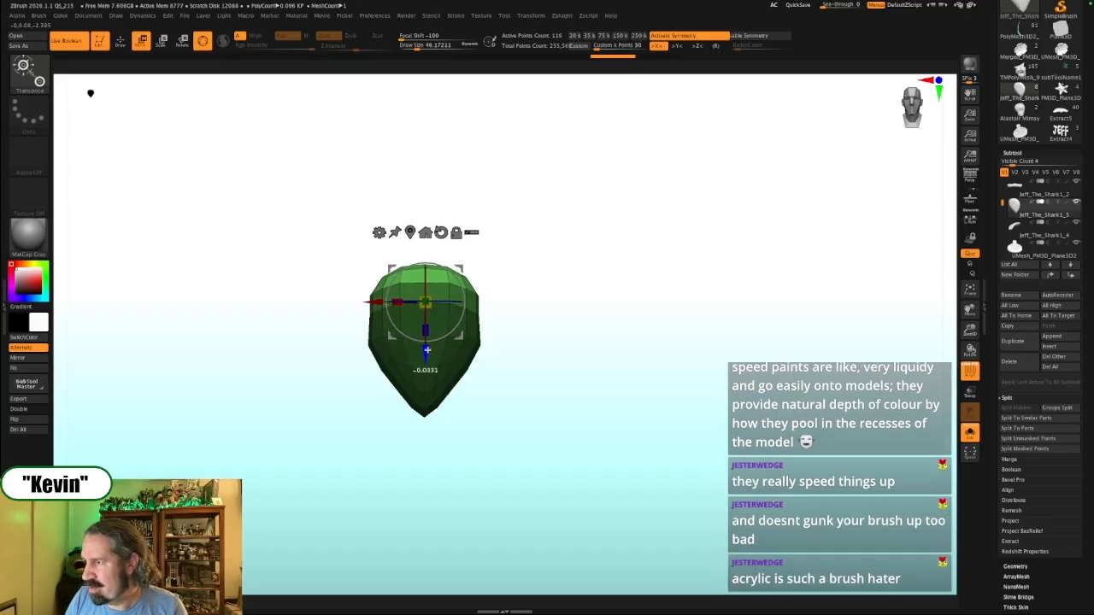
pyautogui.press('ctrl')
pyautogui.moveTo(459, 315)
pyautogui.keyDown('ctrl'); pyautogui.mouseDown()
pyautogui.moveTo(333, 299)
pyautogui.moveTo(581, 274)
pyautogui.mouseUp(); pyautogui.keyUp('ctrl')
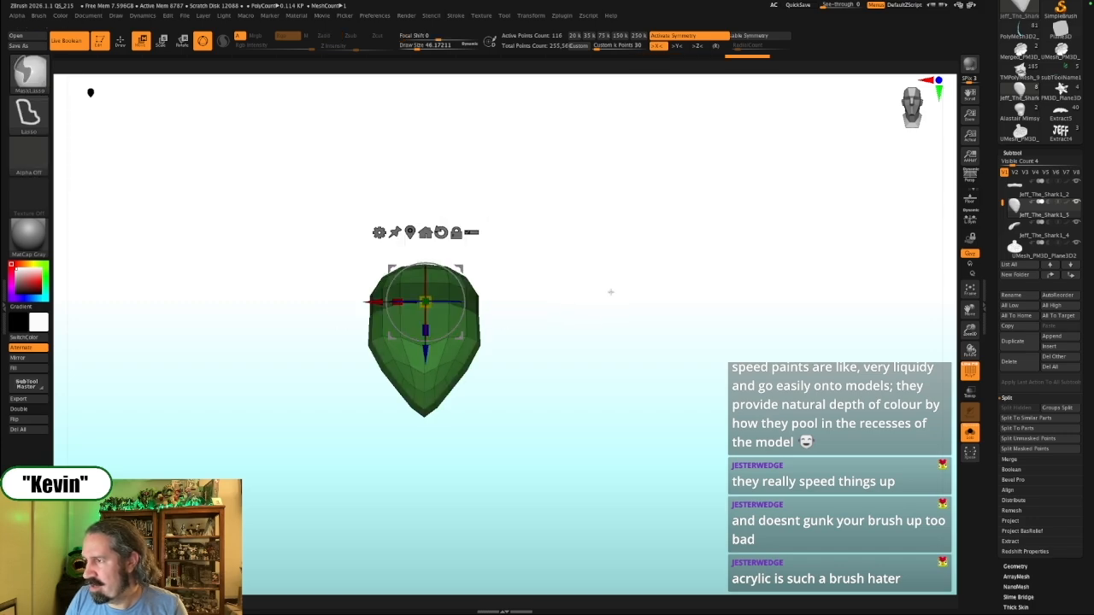
pyautogui.keyDown('ctrl'); pyautogui.click(610, 292); pyautogui.keyUp('ctrl')
pyautogui.click(574, 315)
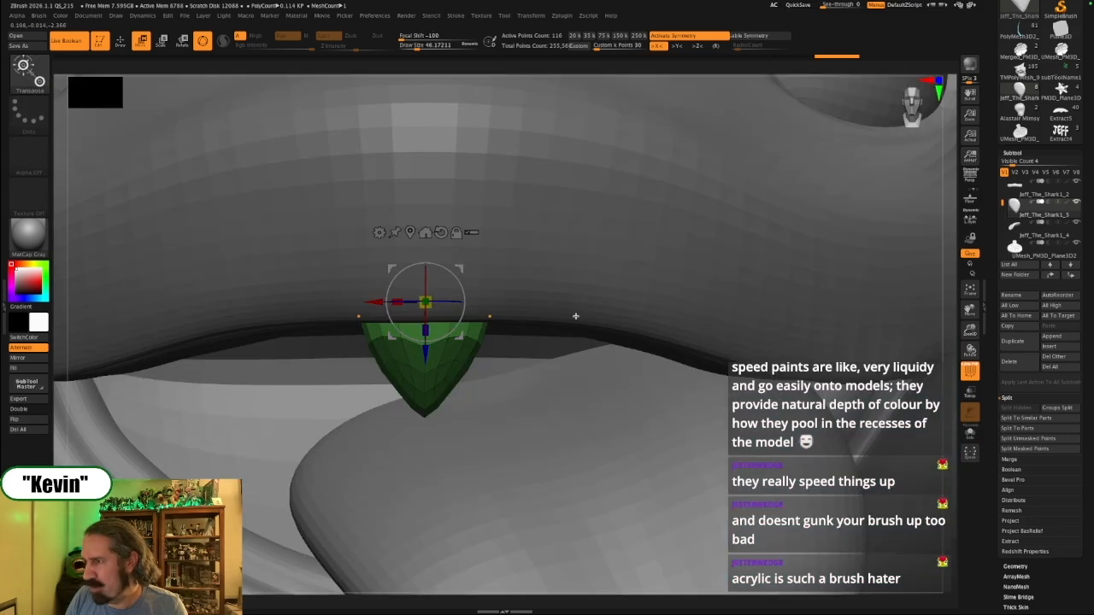
# Turn off symmetry and PolyFrame, and adjust the tooth's placement against the upper gum
pyautogui.moveTo(950, 357); pyautogui.dragTo(829, 359)
pyautogui.hotkey('shift', 'z')
pyautogui.keyDown('alt'); pyautogui.moveTo(944, 335); pyautogui.dragTo(932, 295); pyautogui.keyUp('alt')
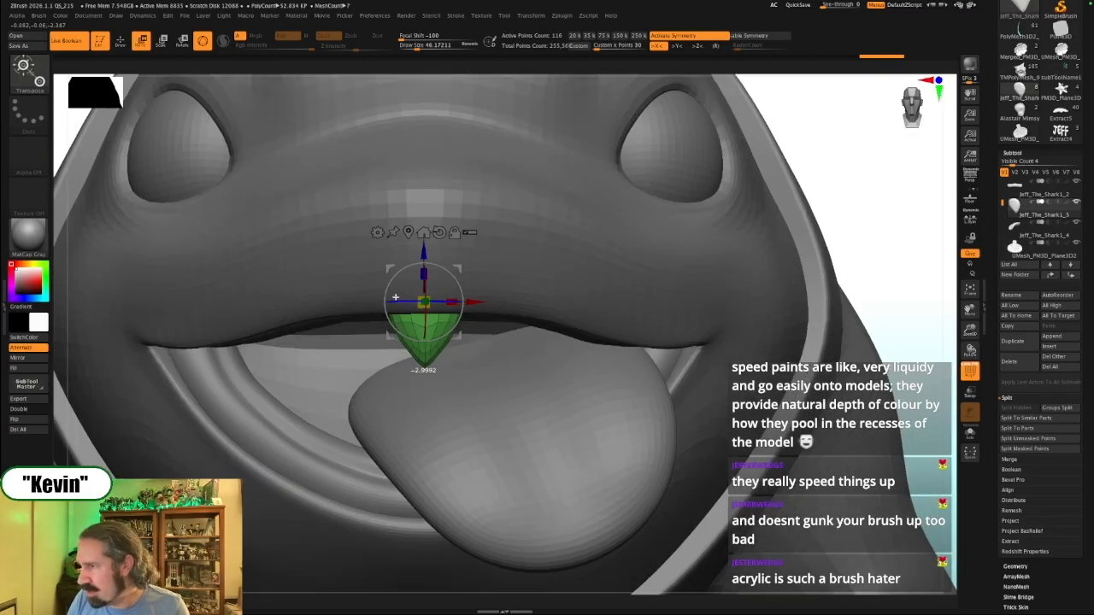
pyautogui.press('x')
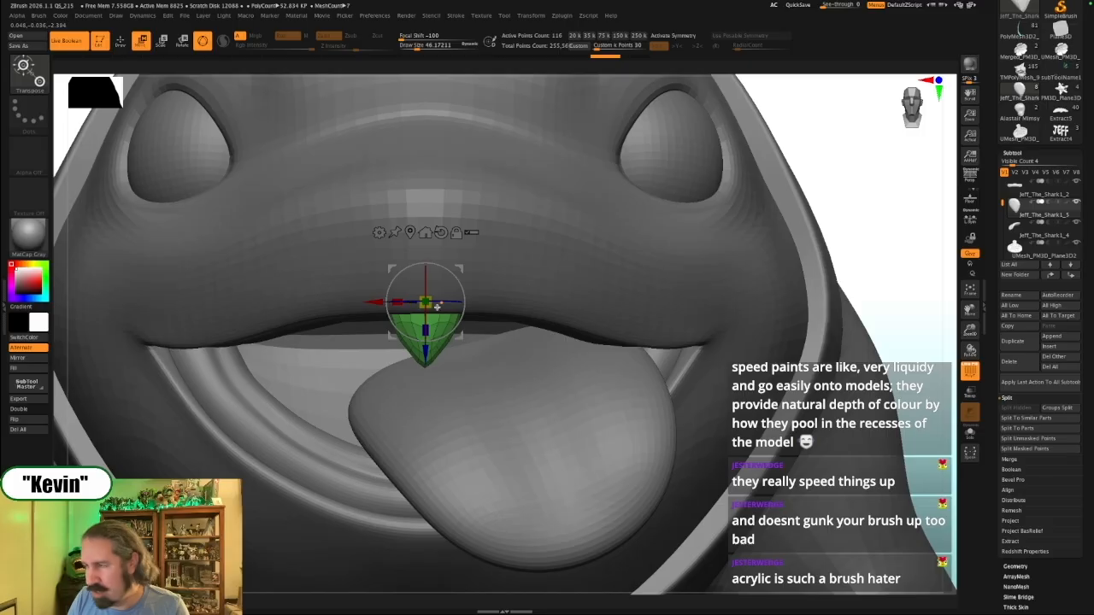
pyautogui.keyDown('alt'); pyautogui.moveTo(881, 253); pyautogui.dragTo(755, 278); pyautogui.keyUp('alt')
pyautogui.keyDown('alt'); pyautogui.moveTo(323, 418); pyautogui.dragTo(761, 218); pyautogui.keyUp('alt')
pyautogui.hotkey('shift', 'f')
pyautogui.moveTo(367, 310); pyautogui.dragTo(371, 299)
pyautogui.moveTo(276, 342)
pyautogui.mouseDown()
pyautogui.moveTo(282, 310)
pyautogui.moveTo(342, 307)
pyautogui.mouseUp()
# Turn on symmetry and broaden the tooth's root against the gum with the Move brush at draw sizes of about 56 to 65
pyautogui.press('q')
pyautogui.press('[')
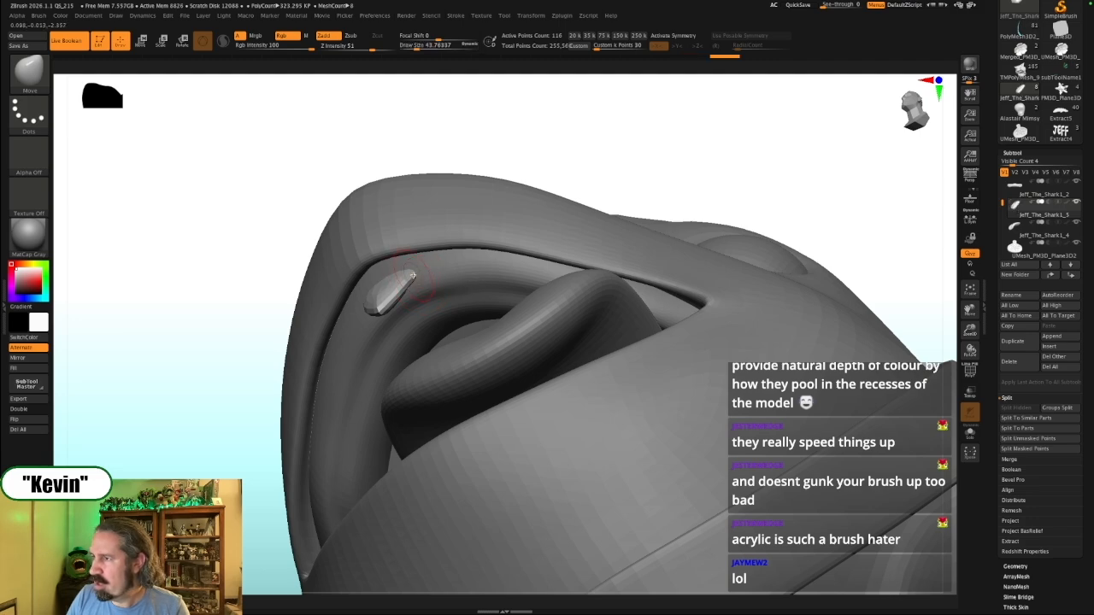
pyautogui.press('x')
pyautogui.press('s')
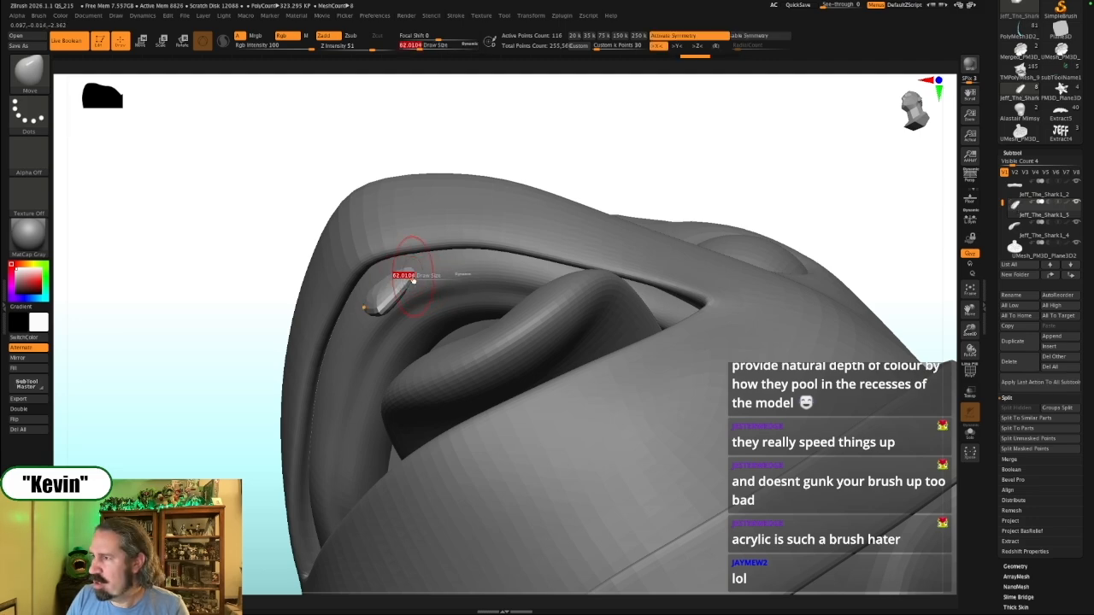
pyautogui.moveTo(414, 280); pyautogui.dragTo(408, 279)
pyautogui.hotkey('alt', 's')
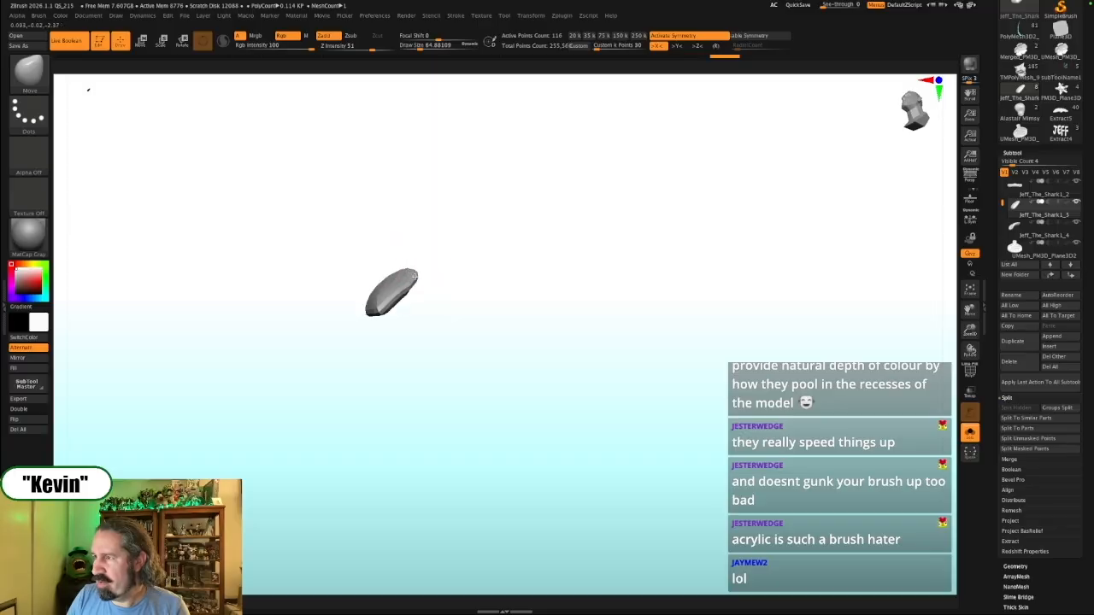
pyautogui.hotkey('alt', 's')
pyautogui.press('s')
pyautogui.moveTo(399, 294); pyautogui.dragTo(389, 284)
pyautogui.press('s')
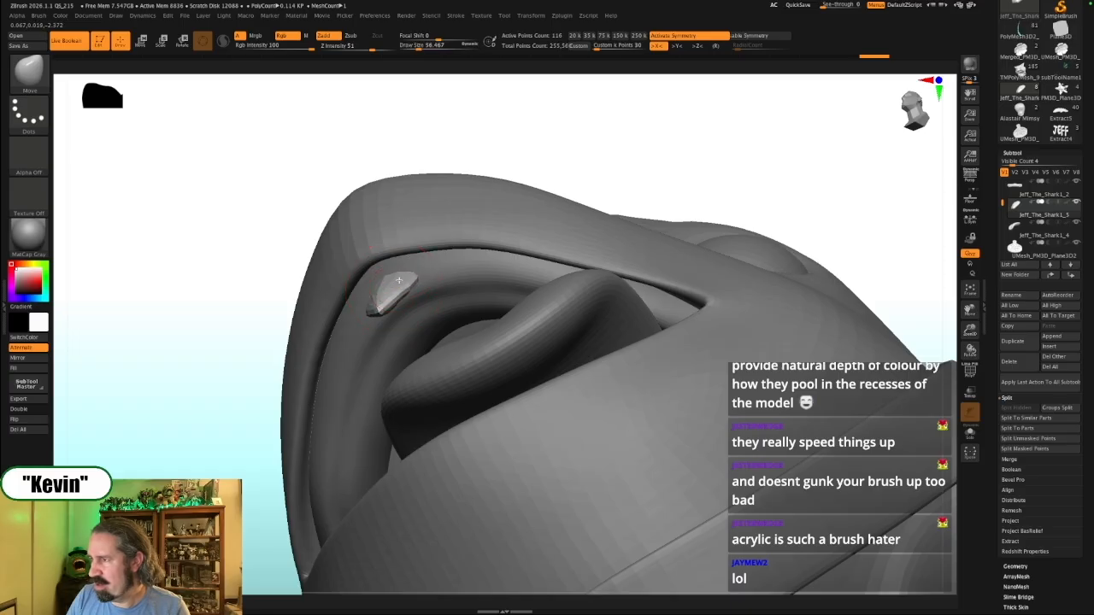
# Refine the edges of the tooth's root with smaller Move brush strokes
pyautogui.hotkey('alt', 's')
pyautogui.moveTo(407, 287); pyautogui.dragTo(408, 286)
pyautogui.press('s')
pyautogui.moveTo(412, 281); pyautogui.dragTo(424, 280)
pyautogui.moveTo(409, 285); pyautogui.dragTo(411, 282)
pyautogui.moveTo(410, 282)
pyautogui.mouseDown()
pyautogui.moveTo(464, 281)
pyautogui.moveTo(435, 270)
pyautogui.moveTo(447, 252)
pyautogui.moveTo(494, 276)
pyautogui.moveTo(405, 304)
pyautogui.mouseUp()
pyautogui.press('s')
# Inspect the tooth in isolation and from below, and nudge its root toward the gum with a slightly larger Move brush
pyautogui.hotkey('alt', 's')
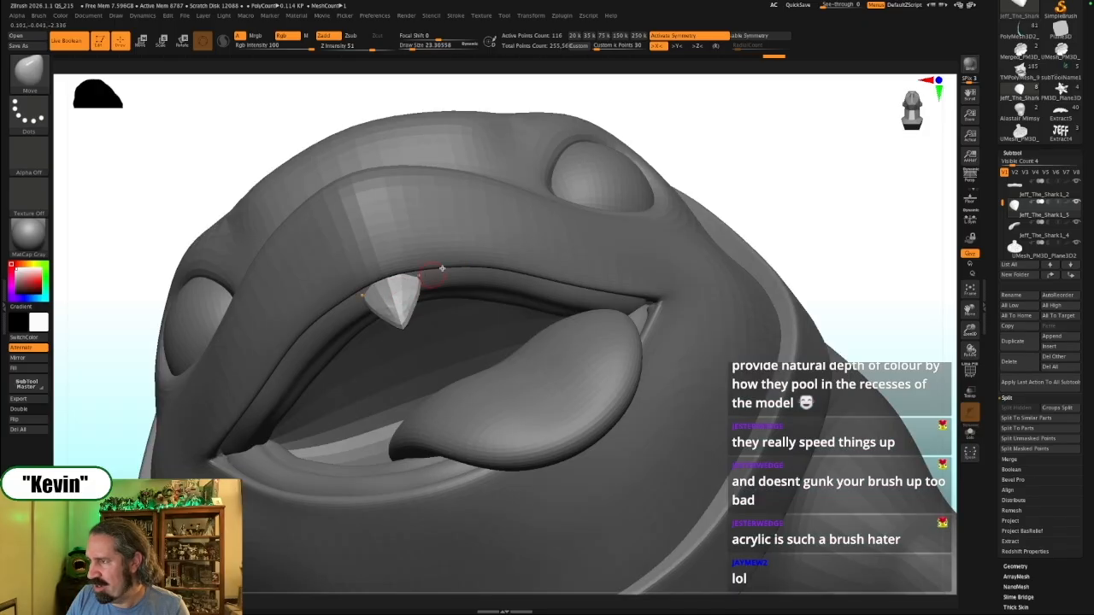
pyautogui.hotkey('alt', 's')
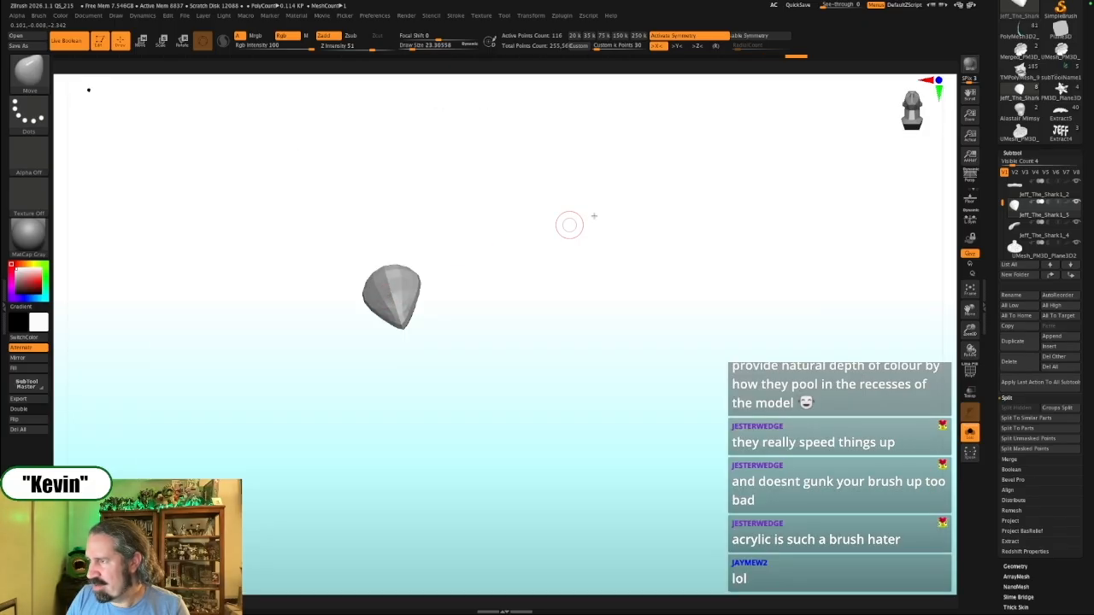
pyautogui.hotkey('alt', 's')
pyautogui.moveTo(781, 190); pyautogui.dragTo(767, 203)
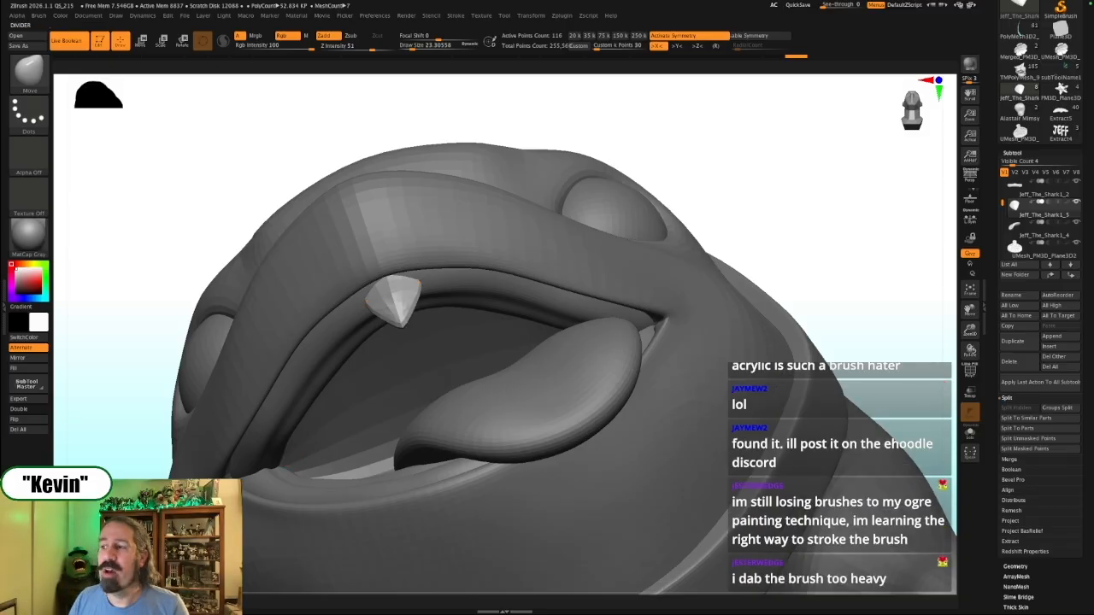
pyautogui.moveTo(808, 222); pyautogui.dragTo(801, 208)
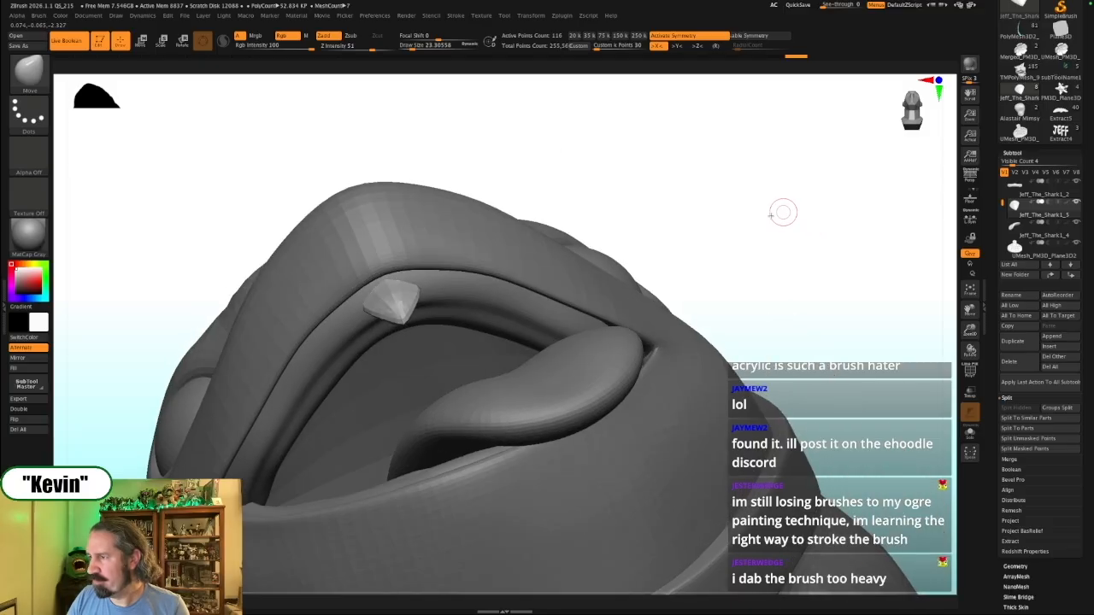
pyautogui.press('s')
pyautogui.moveTo(400, 283); pyautogui.dragTo(403, 284)
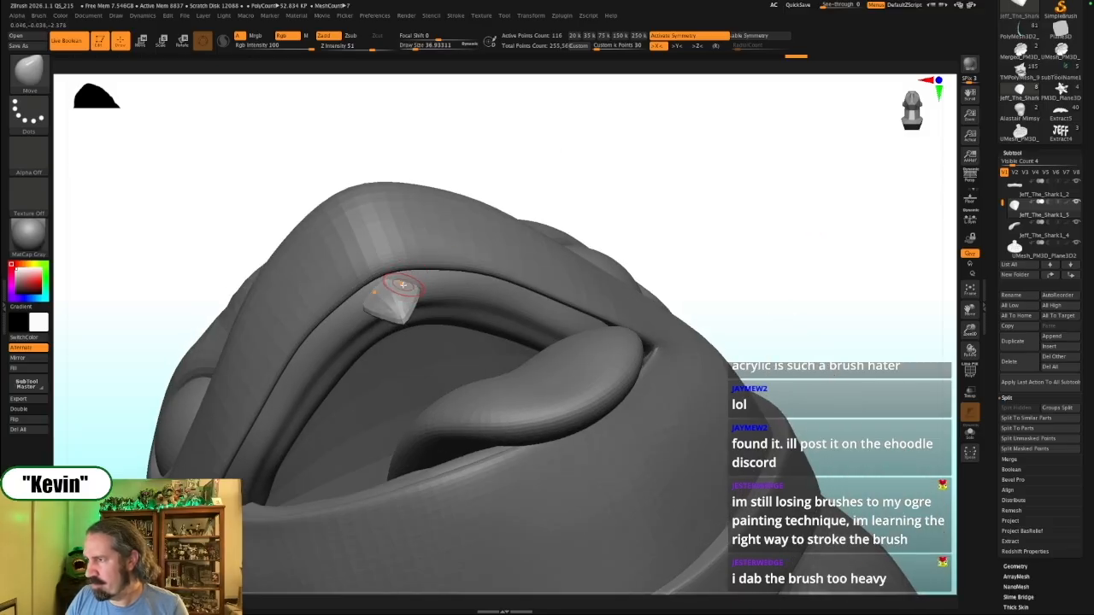
pyautogui.moveTo(406, 284); pyautogui.dragTo(405, 281)
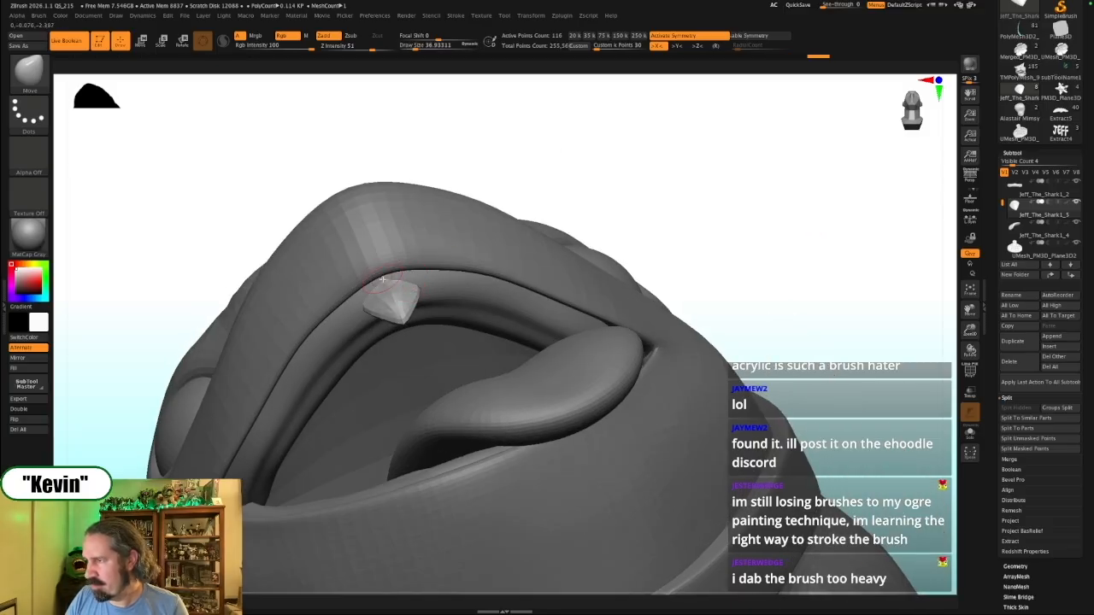
pyautogui.moveTo(740, 220); pyautogui.dragTo(740, 244)
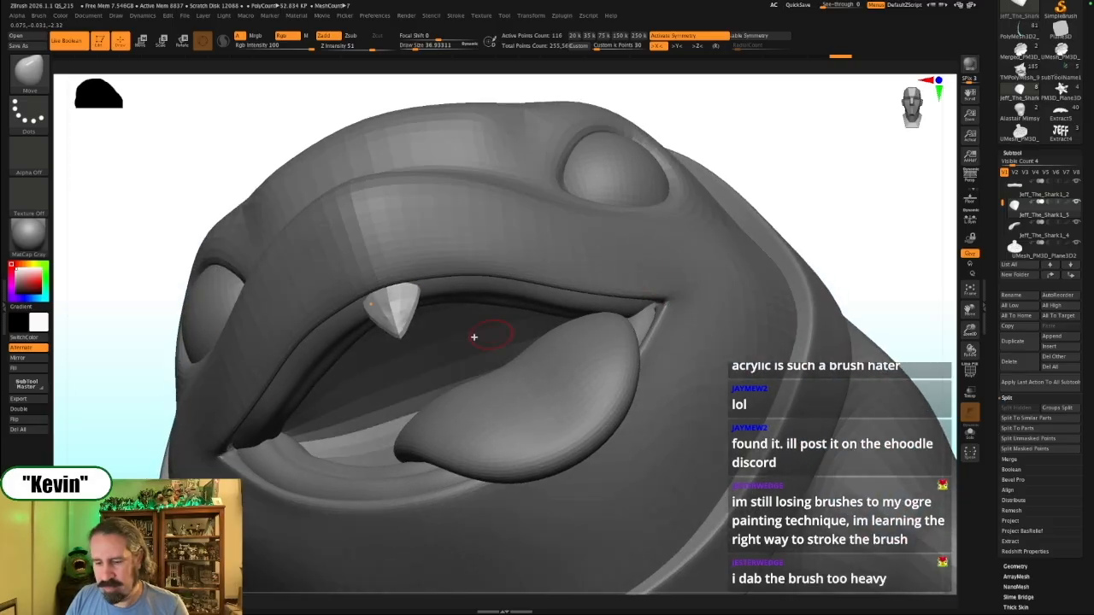
# Turn off symmetry, copy the tooth about 0.14 sideways along the upper gum, and check the reference art
pyautogui.press('w')
pyautogui.press('x')
pyautogui.keyDown('ctrl'); pyautogui.moveTo(344, 307); pyautogui.dragTo(383, 295); pyautogui.keyUp('ctrl')
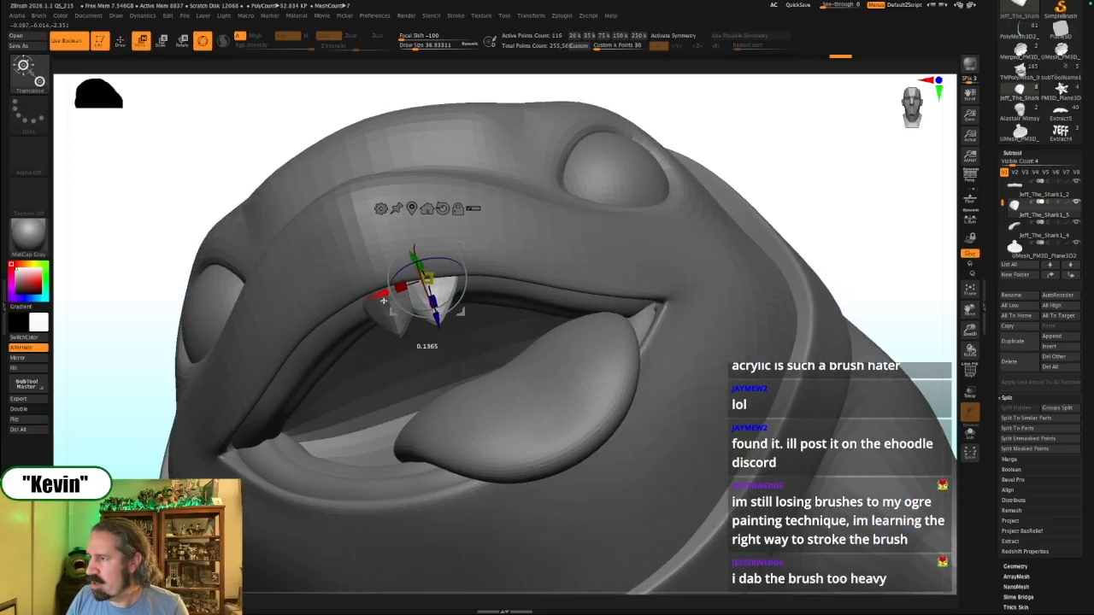
pyautogui.hotkey('shift', 'z')
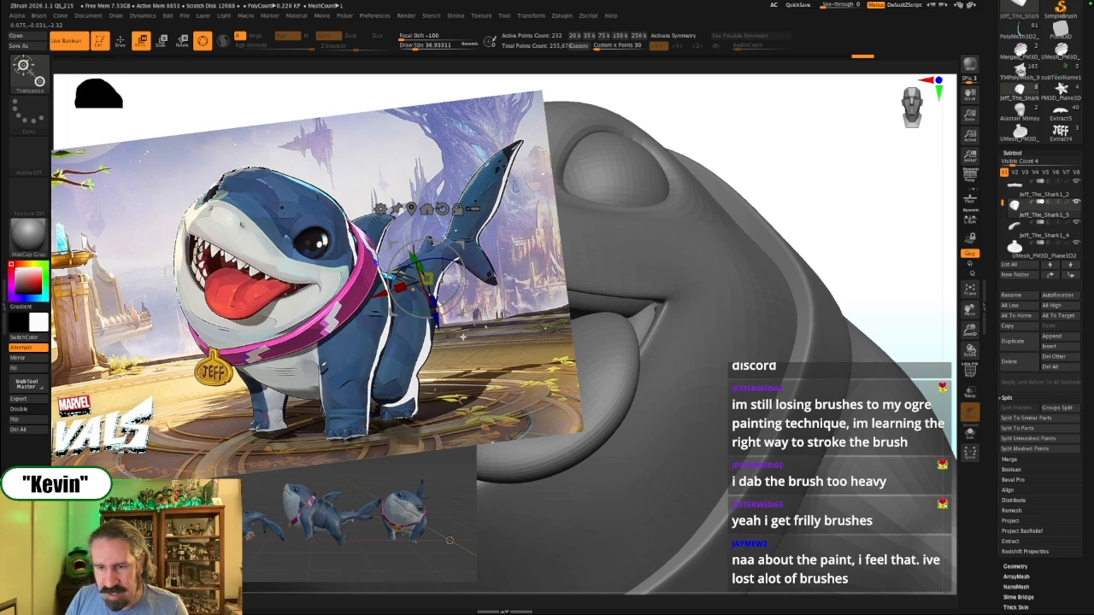
pyautogui.hotkey('shift', 'z')
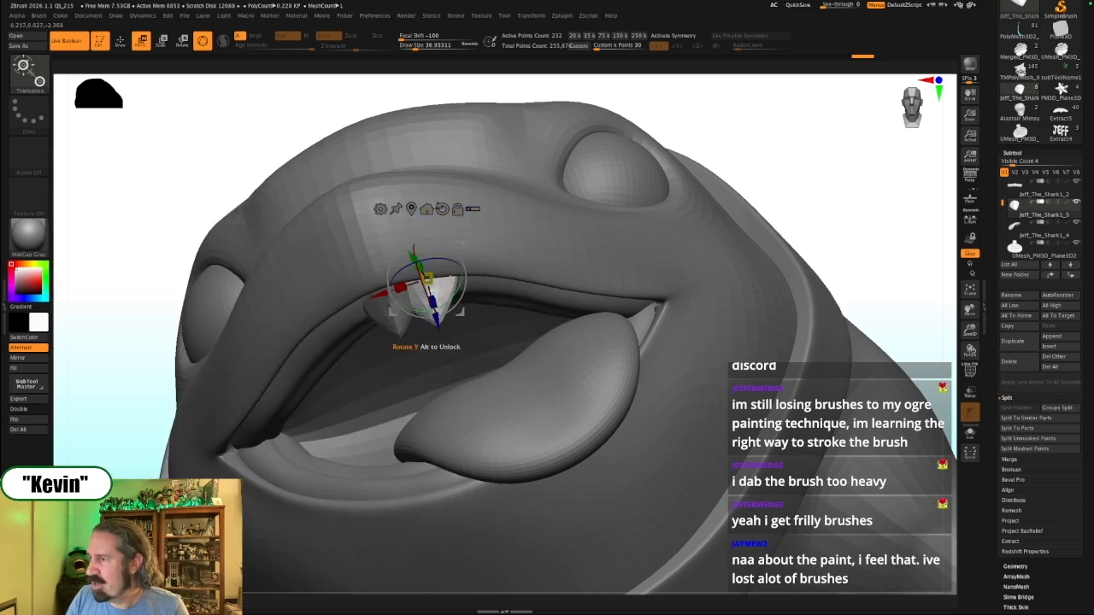
# Rotate the copied tooth to follow the upper gum and step back and forth through its edit history in isolation
pyautogui.moveTo(428, 280); pyautogui.dragTo(437, 276)
pyautogui.hotkey('alt', 's')
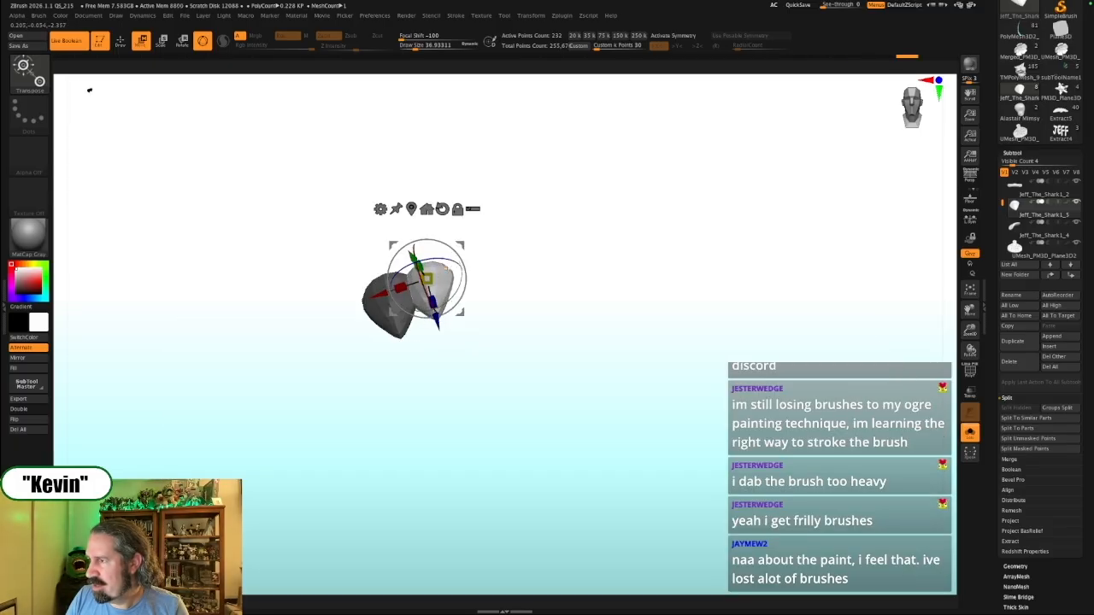
pyautogui.hotkey('ctrl', 'z')
pyautogui.hotkey('ctrl', 'z')
pyautogui.hotkey('ctrl', 'z')
pyautogui.hotkey('ctrl', 'z')
pyautogui.hotkey('ctrl', 'z')
pyautogui.hotkey('ctrl', 'z')
pyautogui.hotkey('ctrl', 'shift', 'z')
pyautogui.hotkey('ctrl', 'shift', 'z')
pyautogui.hotkey('ctrl', 'shift', 'z')
pyautogui.hotkey('ctrl', 'shift', 'z')
pyautogui.hotkey('ctrl', 'shift', 'z')
pyautogui.hotkey('ctrl', 'shift', 'z')
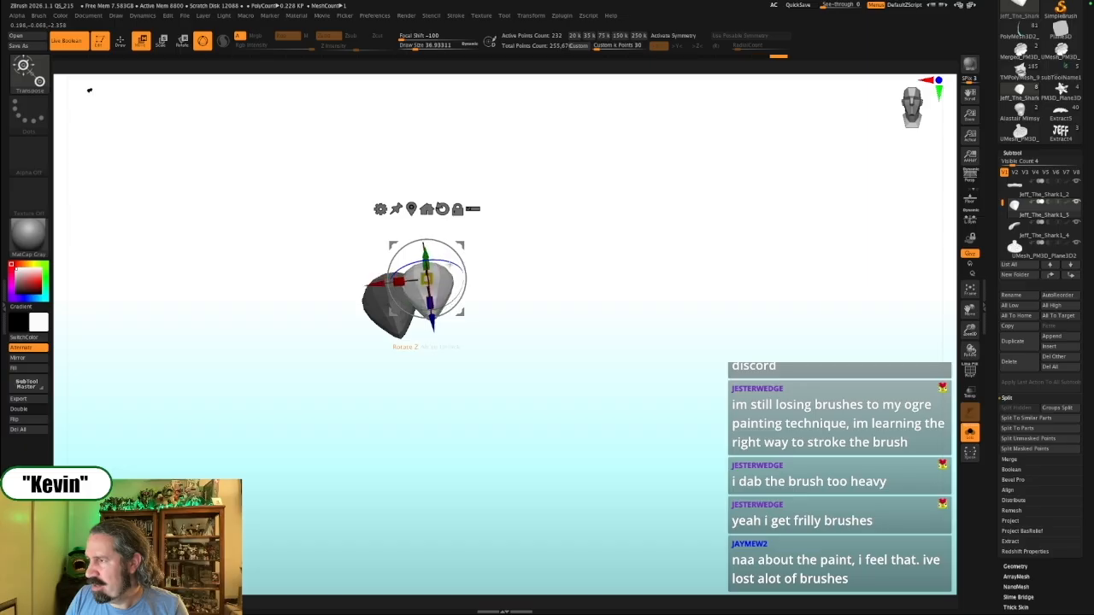
# Shift the copied tooth about 0.07 farther along the upper gum and compare its placement with the reference art
pyautogui.hotkey('alt', 's')
pyautogui.moveTo(880, 219)
pyautogui.mouseDown()
pyautogui.moveTo(876, 198)
pyautogui.moveTo(870, 213)
pyautogui.mouseUp()
pyautogui.hotkey('shift', 'z')
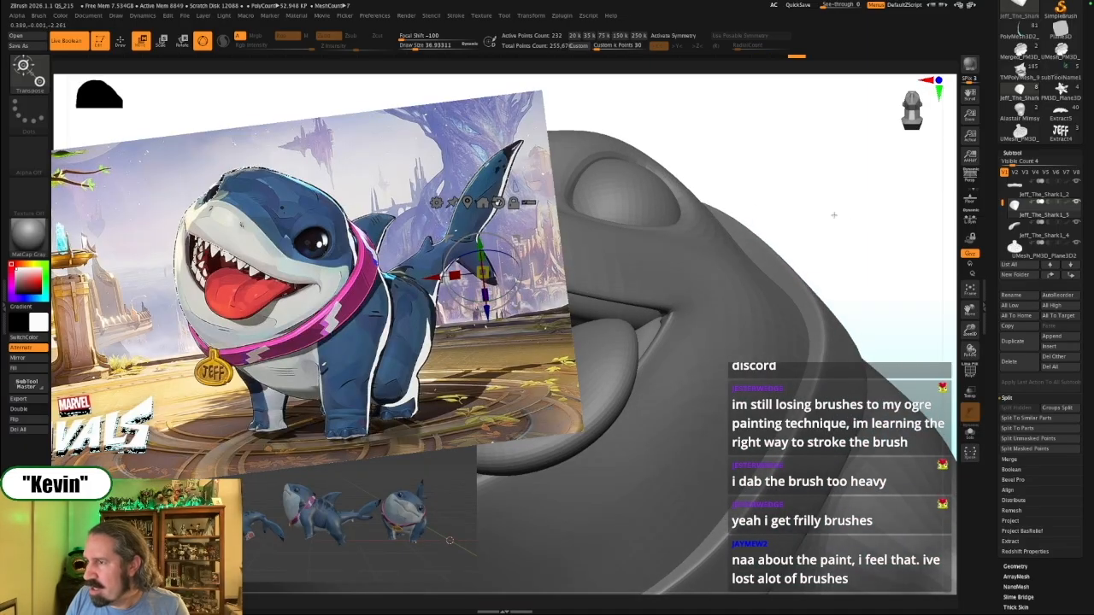
pyautogui.hotkey('shift', 'z')
pyautogui.moveTo(432, 271); pyautogui.dragTo(413, 272)
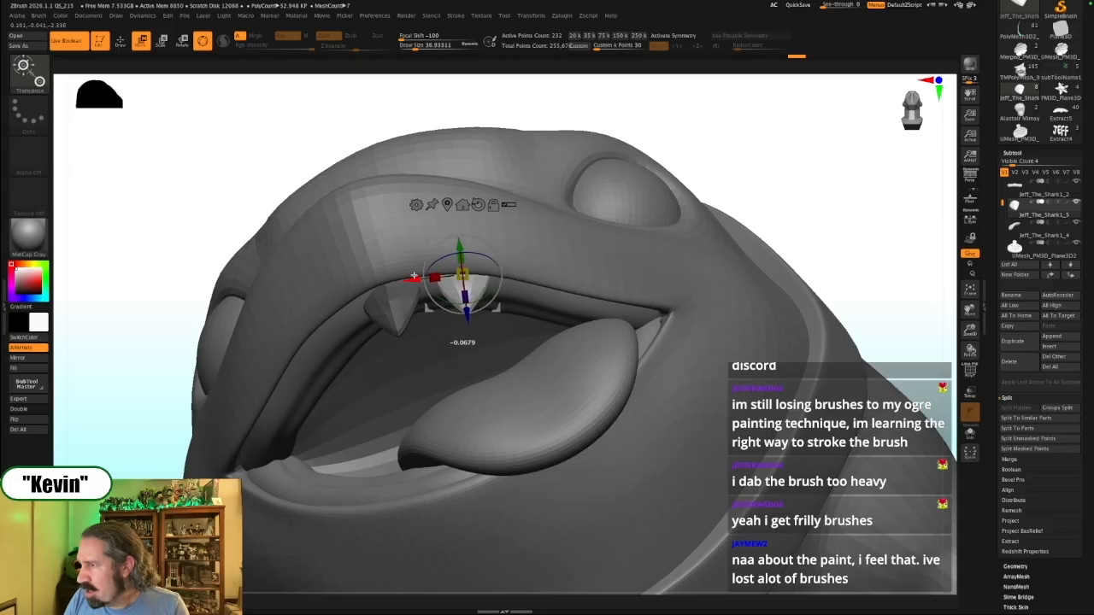
pyautogui.hotkey('alt', 's')
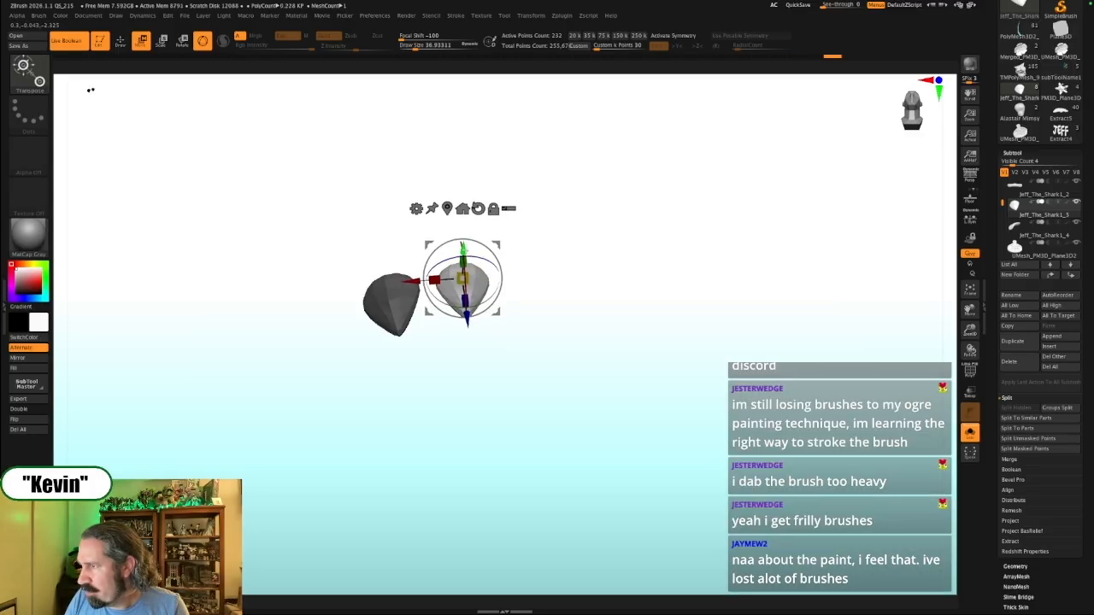
pyautogui.hotkey('shift', 'z')
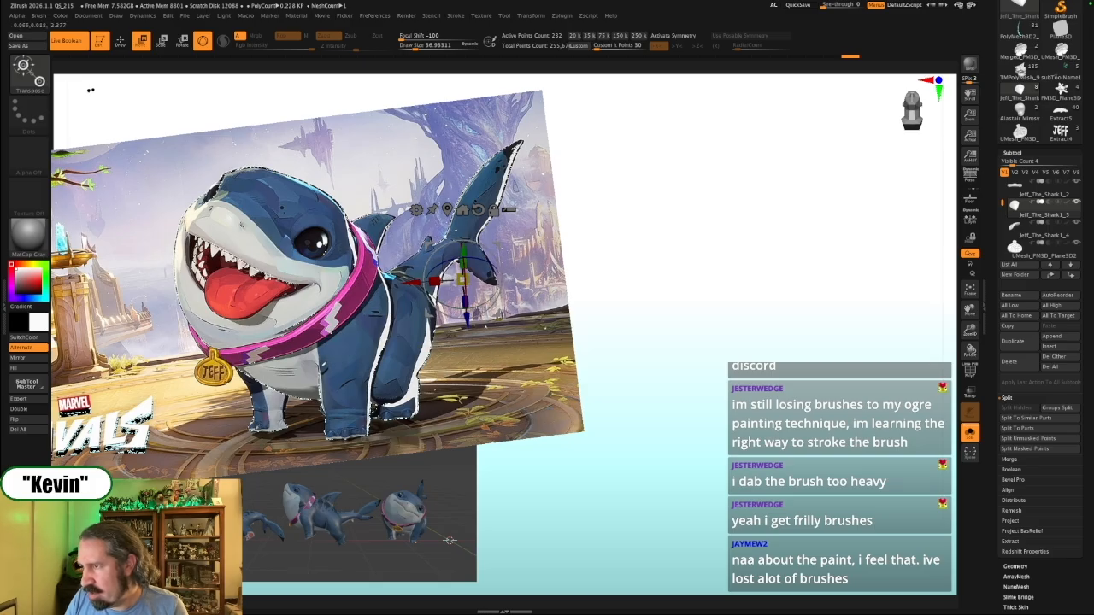
pyautogui.hotkey('shift', 'z')
pyautogui.hotkey('alt', 's')
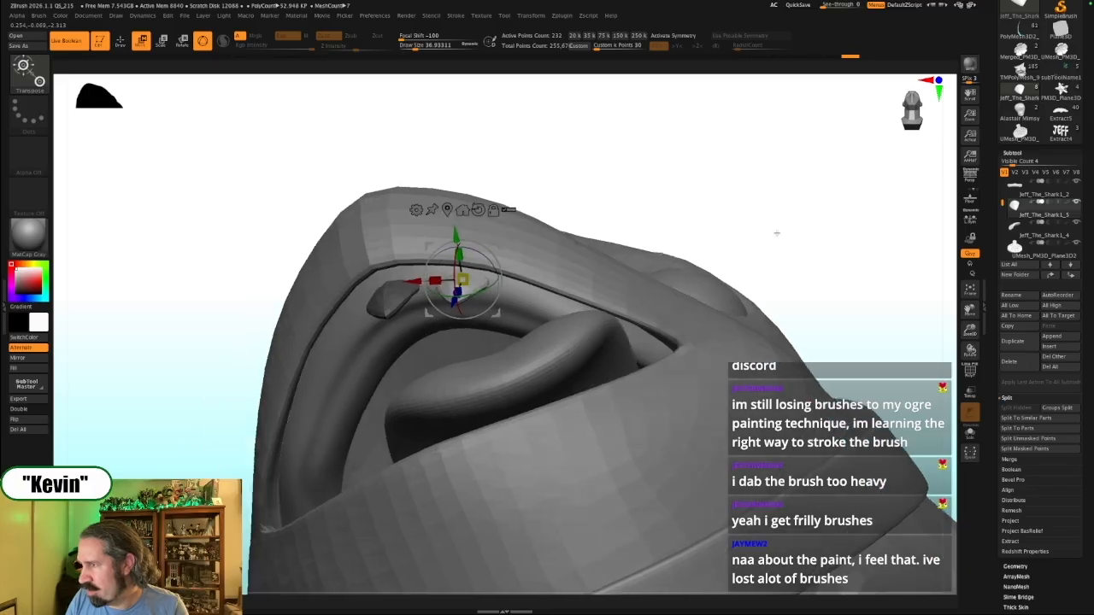
# Scale the copied tooth to about 0.95 and adjust its angle and height against the upper gum
pyautogui.moveTo(776, 233); pyautogui.dragTo(560, 234)
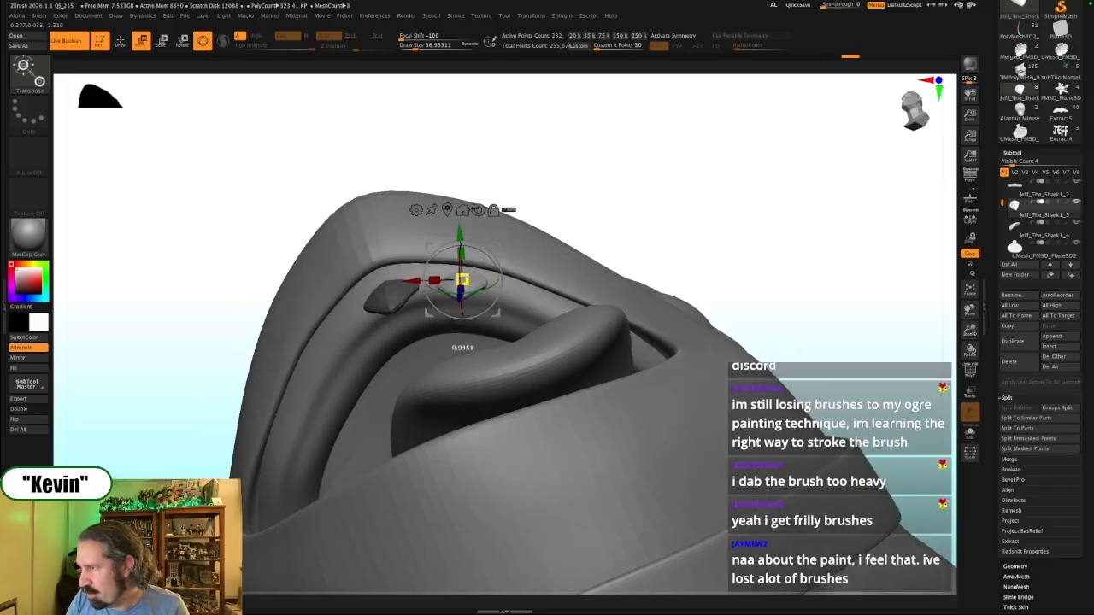
pyautogui.moveTo(640, 194); pyautogui.dragTo(618, 222)
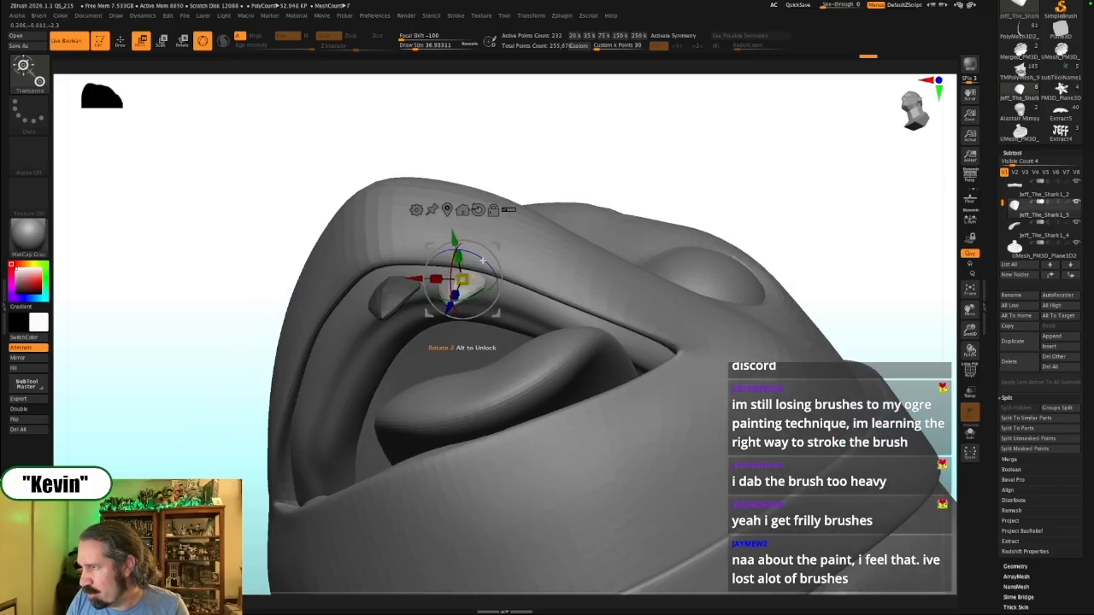
pyautogui.moveTo(457, 240); pyautogui.dragTo(457, 244)
pyautogui.moveTo(639, 149); pyautogui.dragTo(658, 171)
pyautogui.hotkey('shift', 'z')
pyautogui.hotkey('shift', 'z')
pyautogui.hotkey('alt', 's')
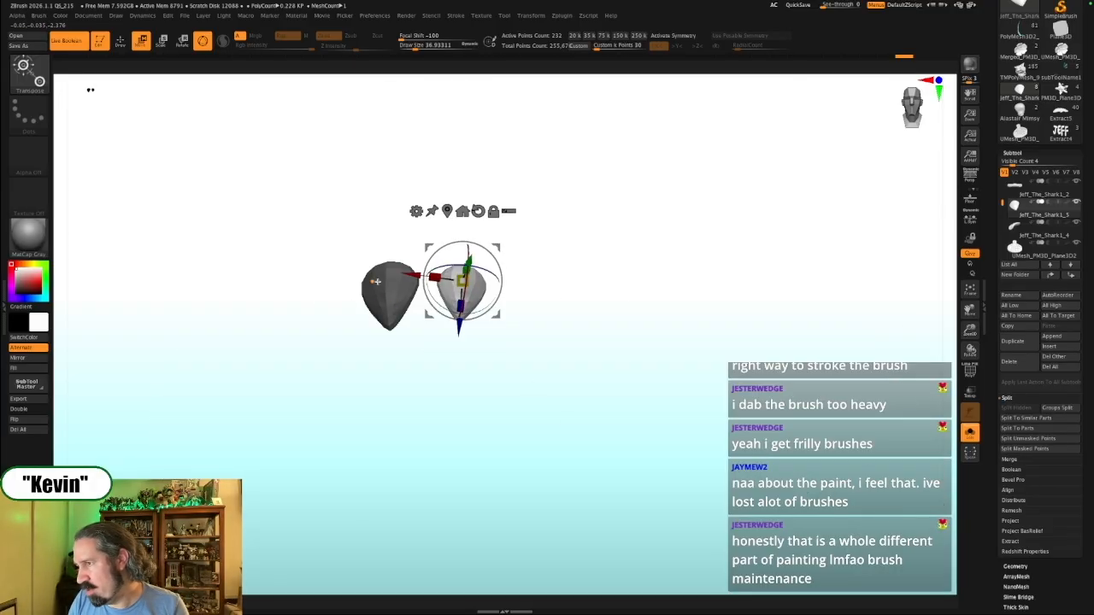
# Split off the unmasked tooth as its own subtool, select that subtool, and check the reference art
pyautogui.click(1022, 438)
pyautogui.hotkey('alt', 's')
pyautogui.press('Down')
pyautogui.hotkey('shift', 'z')
pyautogui.hotkey('shift', 'z')
pyautogui.moveTo(868, 255); pyautogui.dragTo(843, 273)
pyautogui.hotkey('shift', 'z')
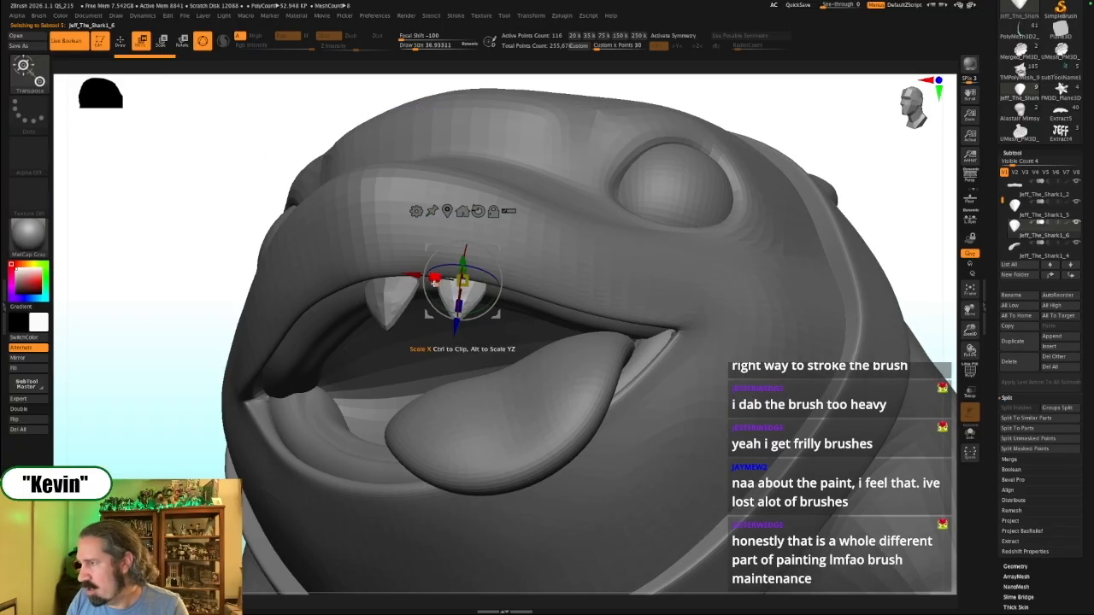
# Nudge and slightly turn the separated second tooth so it sits against the upper gum
pyautogui.moveTo(886, 218); pyautogui.dragTo(868, 203)
pyautogui.moveTo(411, 276); pyautogui.dragTo(410, 275)
pyautogui.moveTo(470, 305); pyautogui.dragTo(466, 304)
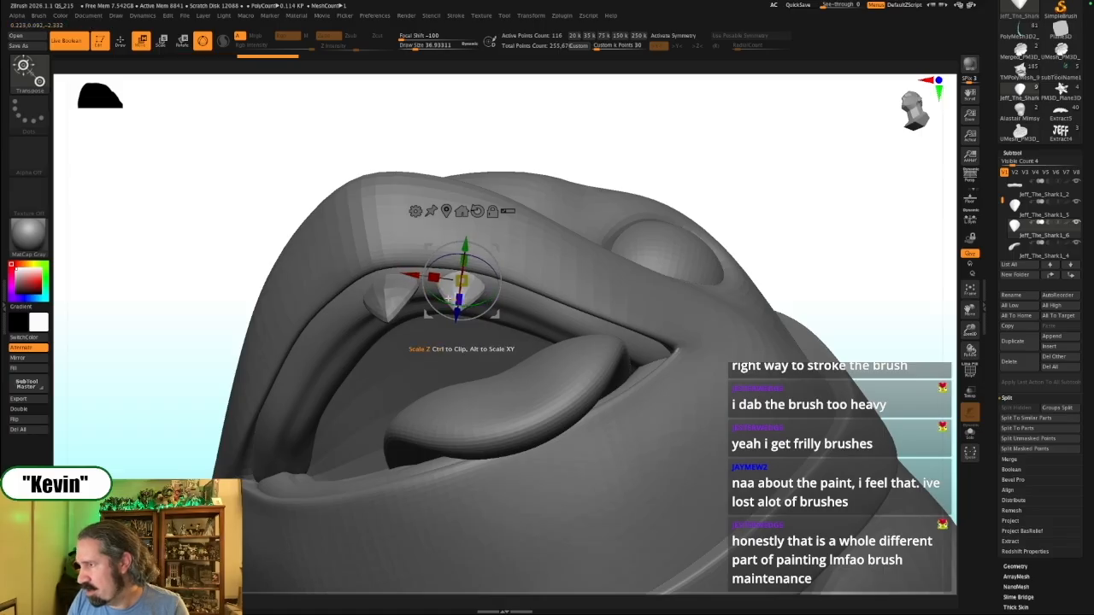
# Copy the second tooth farther back along the upper gum and angle the copy to the gum's curve, guided by the reference art
pyautogui.keyDown('ctrl'); pyautogui.moveTo(412, 275); pyautogui.dragTo(457, 280); pyautogui.keyUp('ctrl')
pyautogui.moveTo(543, 293); pyautogui.dragTo(547, 326)
pyautogui.moveTo(753, 189); pyautogui.dragTo(706, 223)
pyautogui.moveTo(550, 326); pyautogui.dragTo(559, 323)
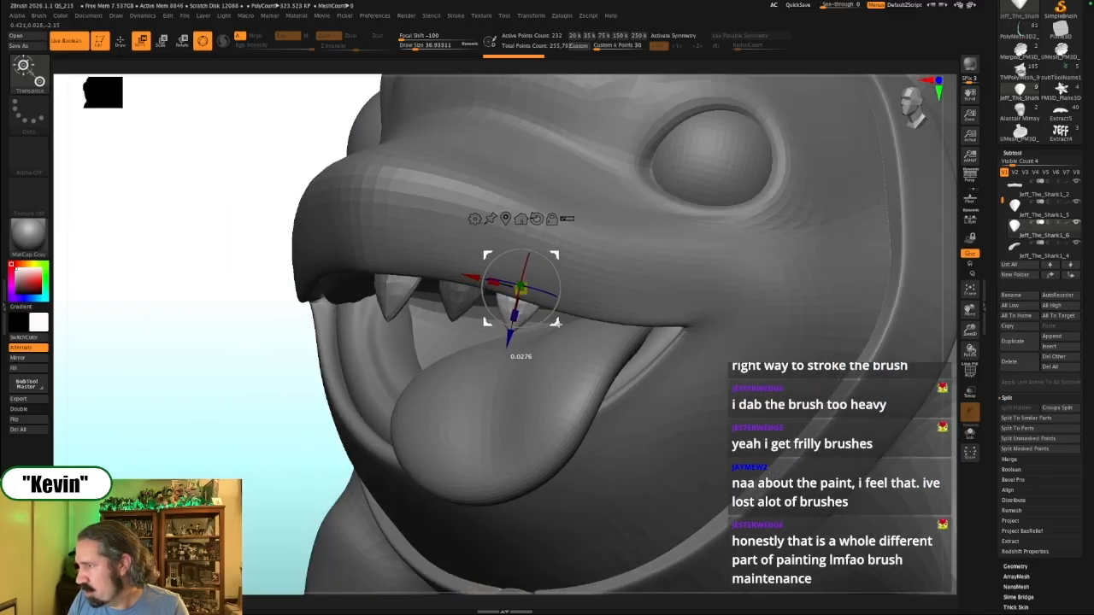
pyautogui.moveTo(197, 407); pyautogui.dragTo(265, 410)
pyautogui.hotkey('shift', 'z')
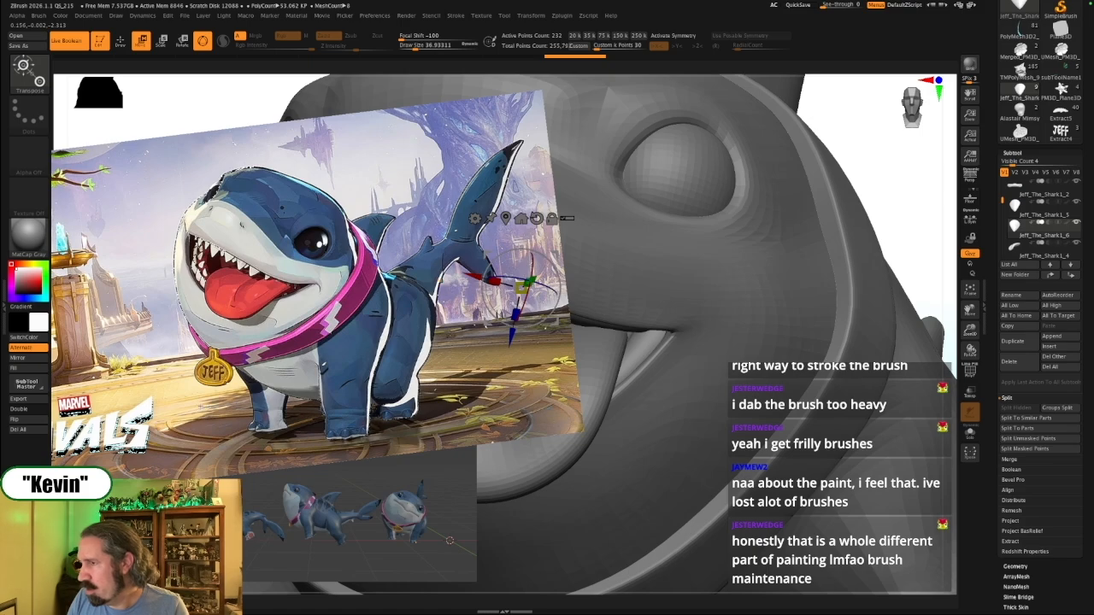
pyautogui.hotkey('shift', 'z')
pyautogui.hotkey('shift', 'z')
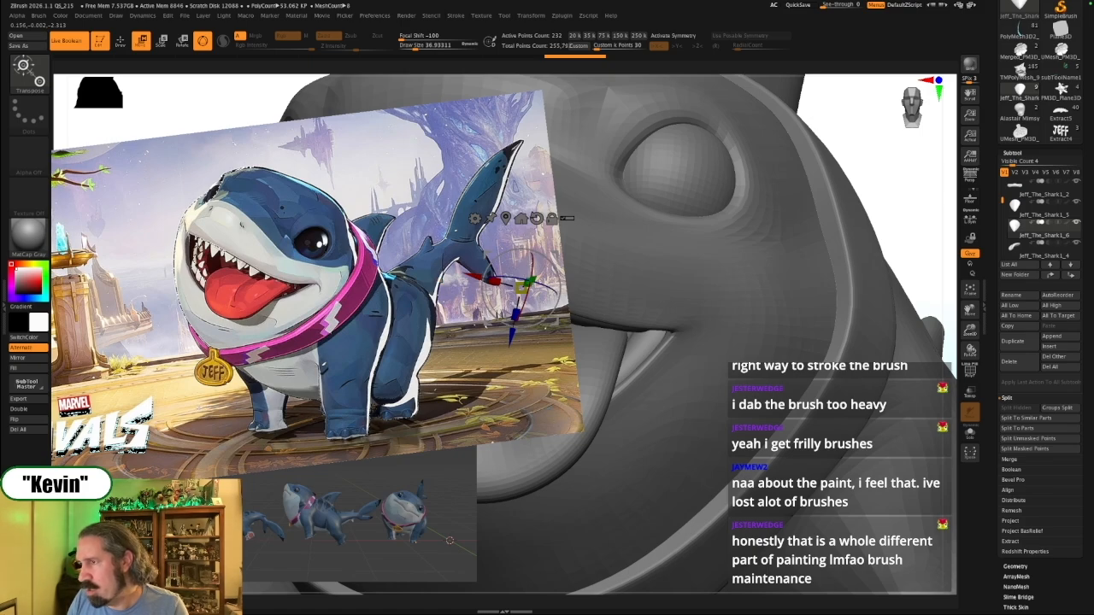
pyautogui.hotkey('shift', 'z')
# Copy a fourth tooth toward the mouth corner and align it with the upper gum, following the reference art
pyautogui.moveTo(173, 427); pyautogui.dragTo(142, 396)
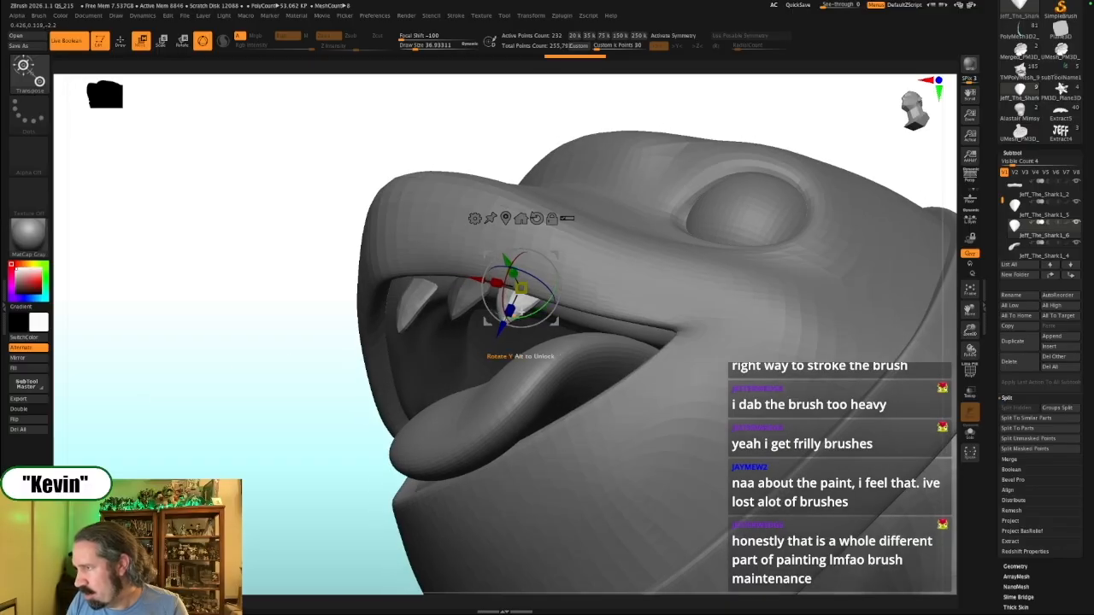
pyautogui.moveTo(482, 282); pyautogui.dragTo(486, 282)
pyautogui.moveTo(555, 285); pyautogui.dragTo(568, 299)
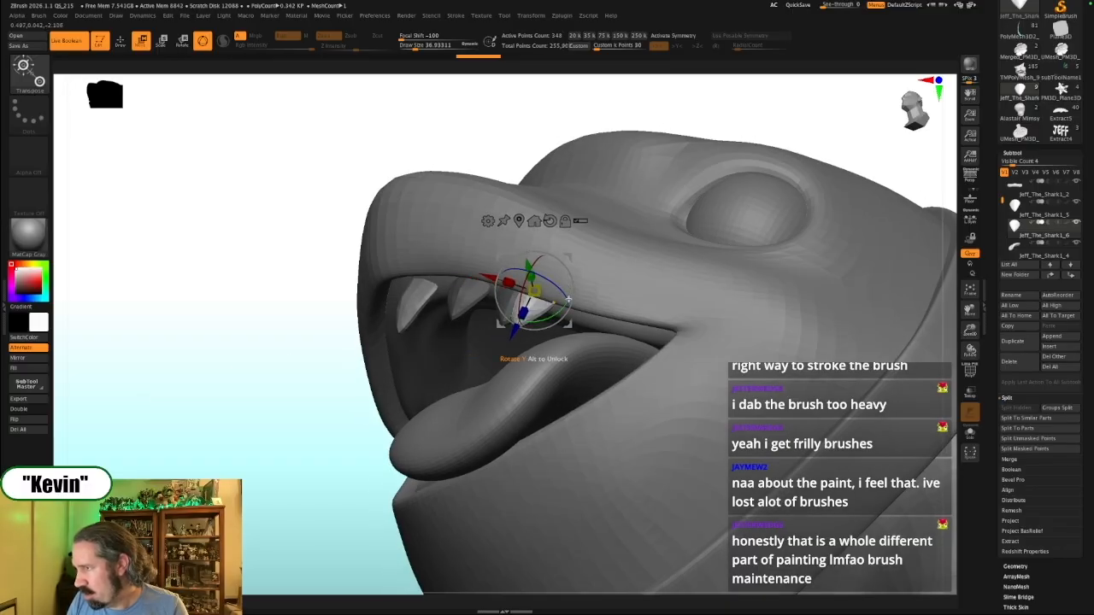
pyautogui.moveTo(530, 266); pyautogui.dragTo(561, 276)
pyautogui.moveTo(268, 381); pyautogui.dragTo(301, 393)
pyautogui.hotkey('shift', 'z')
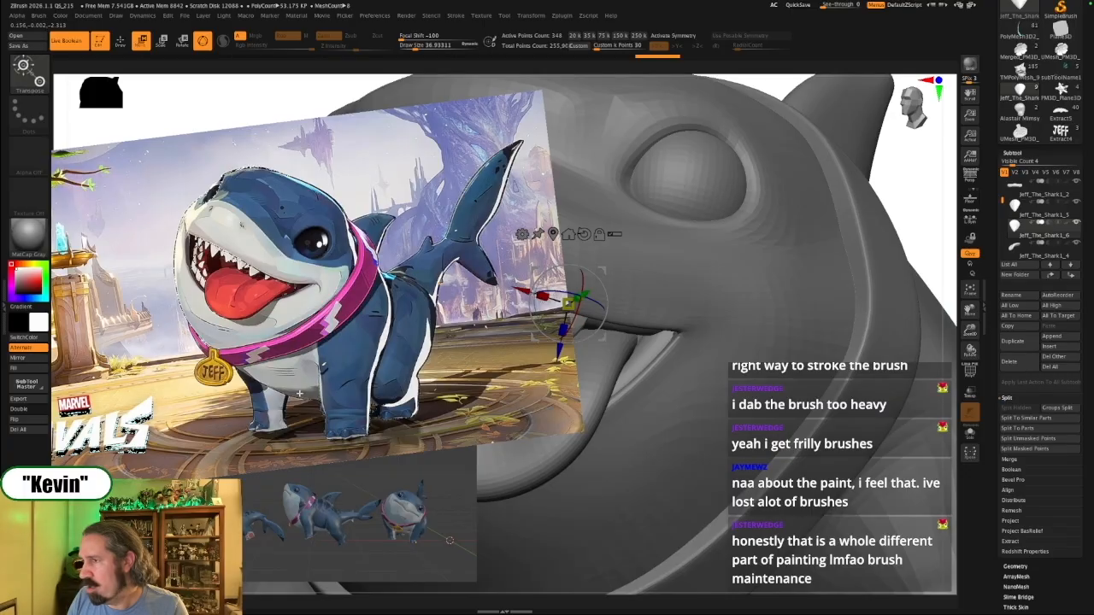
pyautogui.hotkey('shift', 'z')
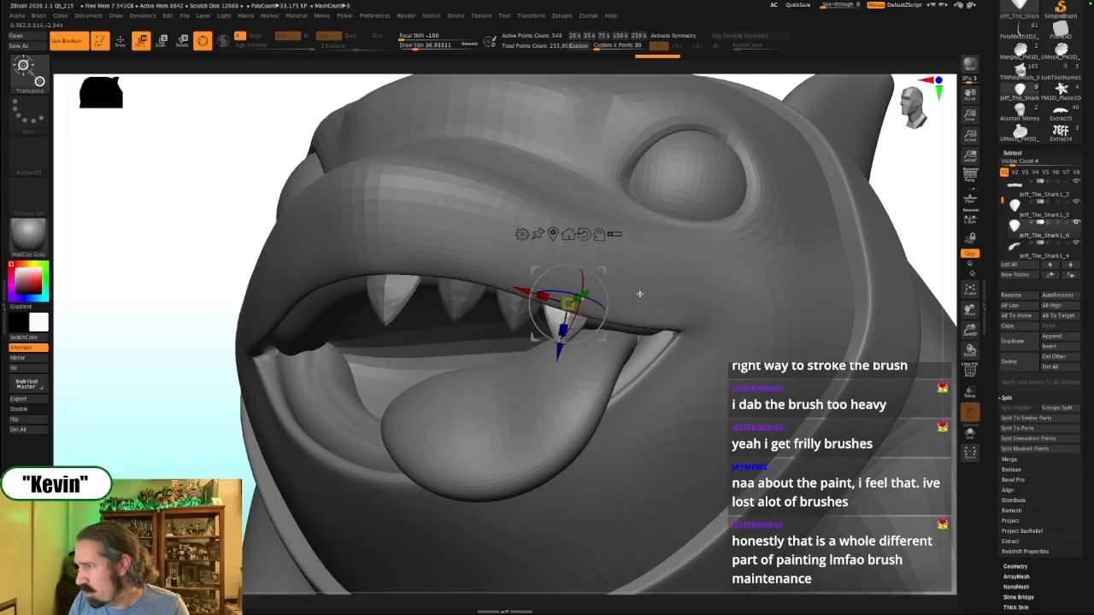
# Fine-tune the fourth tooth's position and angle against the upper gum
pyautogui.moveTo(523, 291); pyautogui.dragTo(517, 289)
pyautogui.moveTo(926, 216); pyautogui.dragTo(926, 220)
pyautogui.keyDown('ctrl'); pyautogui.click(927, 220); pyautogui.keyUp('ctrl')
pyautogui.moveTo(555, 348); pyautogui.dragTo(571, 314)
pyautogui.moveTo(861, 224)
pyautogui.mouseDown()
pyautogui.moveTo(852, 203)
pyautogui.moveTo(857, 243)
pyautogui.mouseUp()
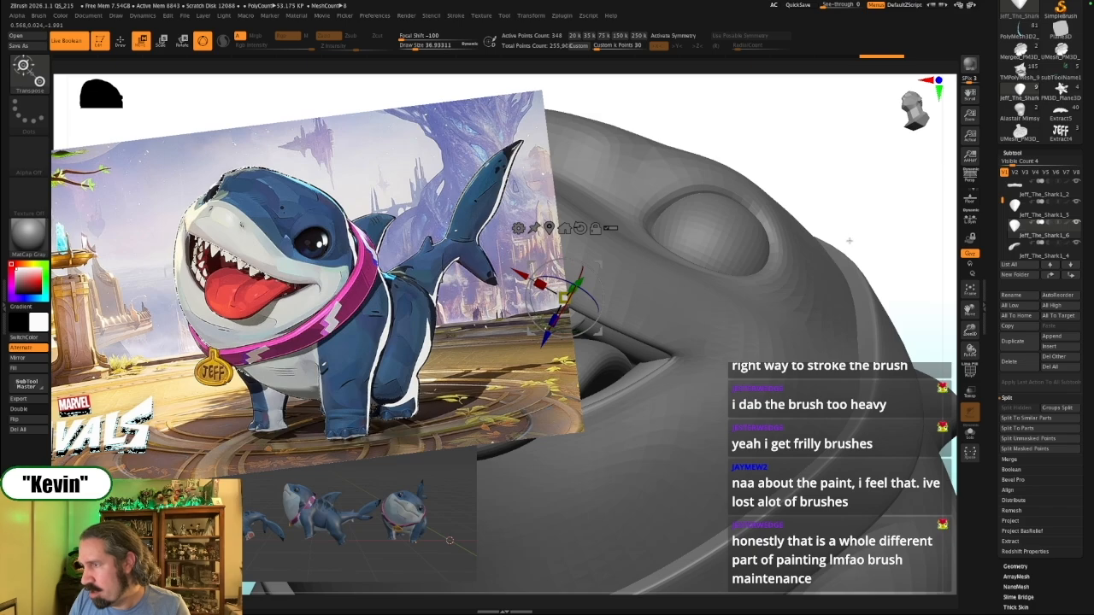
# Copy two more teeth toward the mouth corner, angled along the upper gum to match the reference art
pyautogui.moveTo(877, 208)
pyautogui.mouseDown()
pyautogui.moveTo(874, 198)
pyautogui.moveTo(863, 221)
pyautogui.mouseUp()
pyautogui.moveTo(599, 332); pyautogui.dragTo(651, 340)
pyautogui.moveTo(647, 321); pyautogui.dragTo(653, 309)
pyautogui.moveTo(651, 347); pyautogui.dragTo(691, 357)
pyautogui.hotkey('alt', 'Tab')
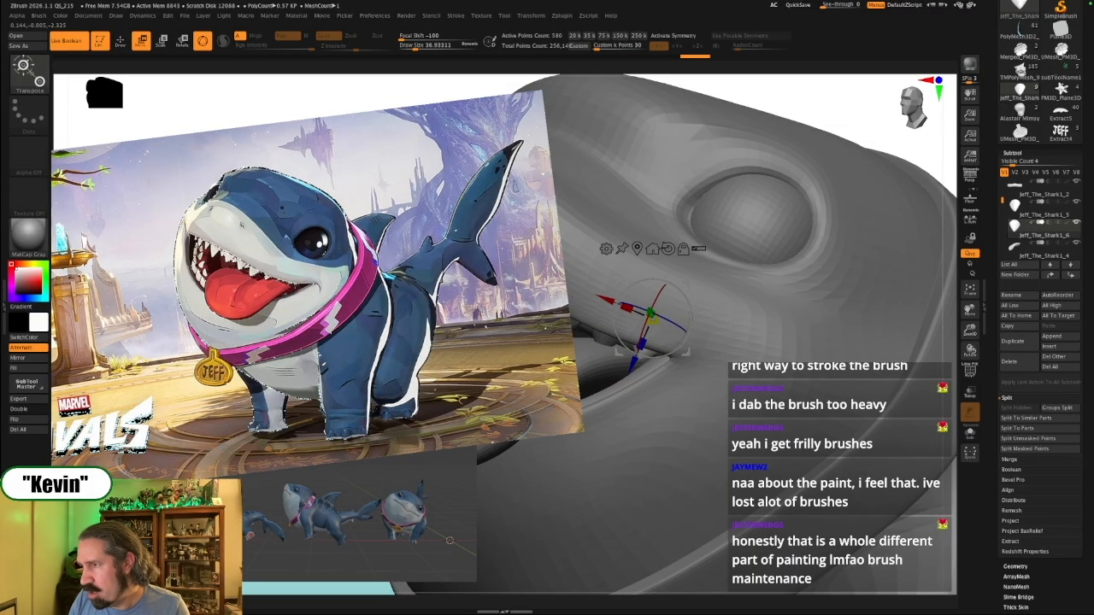
pyautogui.hotkey('alt', 'Tab')
# Select the shark's body and pull the mouth corner back with the Move brush
pyautogui.moveTo(237, 382); pyautogui.dragTo(179, 368)
pyautogui.keyDown('alt'); pyautogui.click(691, 377); pyautogui.keyUp('alt')
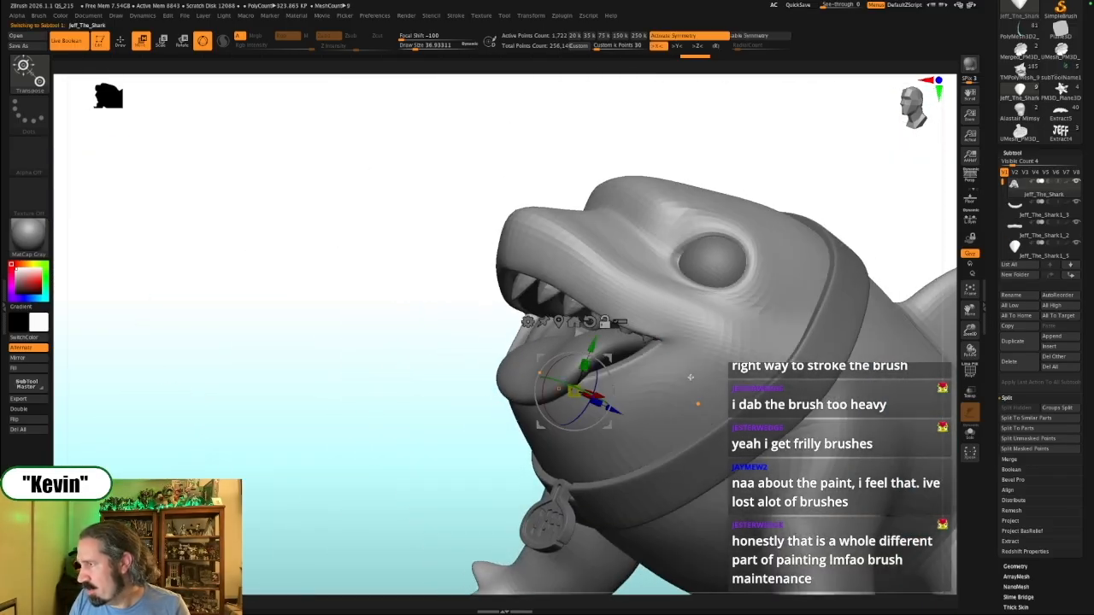
pyautogui.press('q')
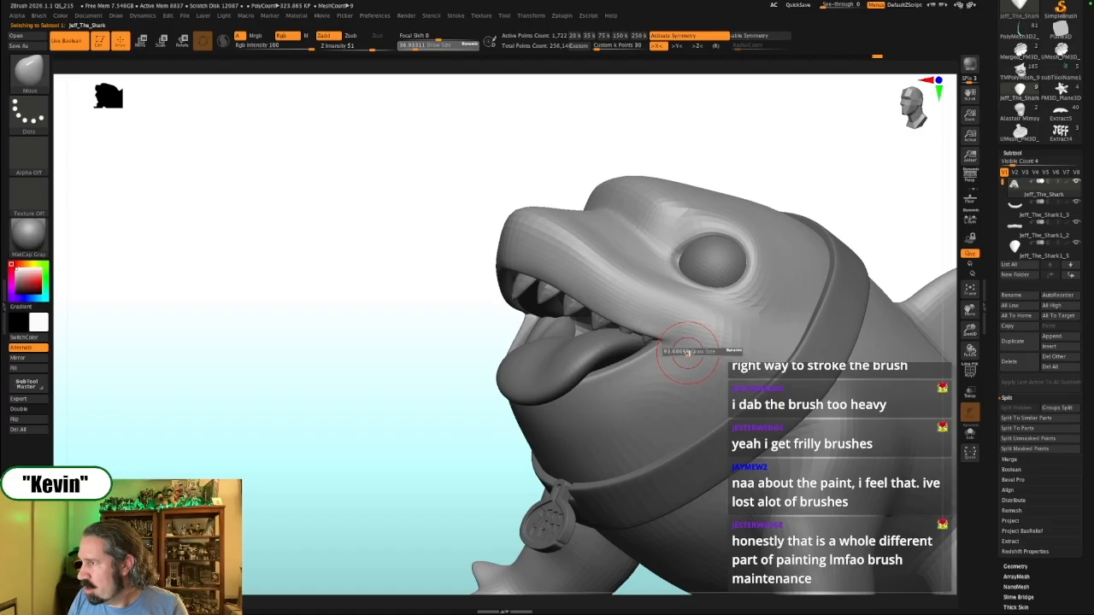
pyautogui.press('s')
pyautogui.moveTo(677, 345)
pyautogui.mouseDown()
pyautogui.moveTo(693, 329)
pyautogui.moveTo(657, 330)
pyautogui.moveTo(709, 348)
pyautogui.moveTo(696, 345)
pyautogui.moveTo(737, 323)
pyautogui.moveTo(714, 313)
pyautogui.moveTo(725, 324)
pyautogui.moveTo(713, 329)
pyautogui.mouseUp()
pyautogui.press('s')
pyautogui.press('s')
pyautogui.press('s')
pyautogui.press('s')
pyautogui.press('s')
pyautogui.hotkey('shift', 's')
pyautogui.press('s')
pyautogui.press('s')
# Refine the mouth corner and lower lip with larger Move brush strokes, using the reference art
pyautogui.hotkey('shift', 'z')
pyautogui.hotkey('shift', 'z')
pyautogui.press('s')
pyautogui.moveTo(663, 364)
pyautogui.mouseDown()
pyautogui.moveTo(685, 372)
pyautogui.moveTo(669, 365)
pyautogui.moveTo(683, 363)
pyautogui.mouseUp()
pyautogui.press('s')
pyautogui.moveTo(617, 384)
pyautogui.mouseDown()
pyautogui.moveTo(606, 385)
pyautogui.moveTo(663, 368)
pyautogui.mouseUp()
pyautogui.press('s')
pyautogui.hotkey('alt', 's')
pyautogui.moveTo(329, 361); pyautogui.dragTo(406, 359)
# Select the upper gum and pull its rear end into the mouth corner with an enlarged Move brush
pyautogui.keyDown('alt'); pyautogui.click(671, 340); pyautogui.keyUp('alt')
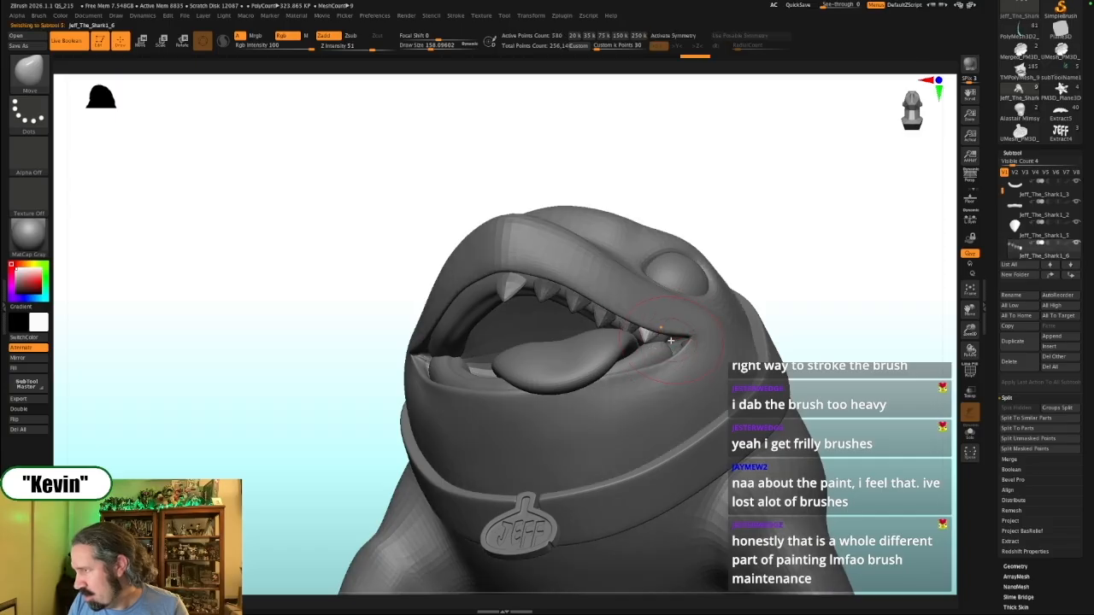
pyautogui.moveTo(799, 318); pyautogui.dragTo(815, 289)
pyautogui.keyDown('alt'); pyautogui.click(681, 338); pyautogui.keyUp('alt')
pyautogui.press(']')
pyautogui.press(']')
pyautogui.moveTo(656, 342)
pyautogui.mouseDown()
pyautogui.moveTo(696, 342)
pyautogui.moveTo(680, 343)
pyautogui.mouseUp()
pyautogui.press('[')
pyautogui.press('[')
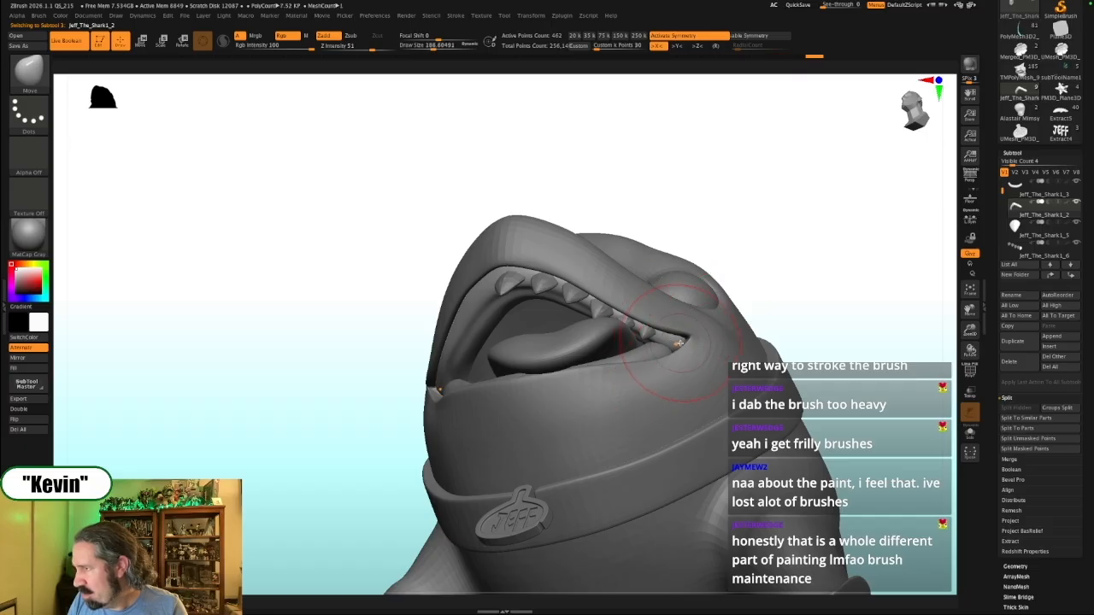
# Select the lower gum and fit it to the mouth corner with the Move brush at a draw size of about 154
pyautogui.moveTo(764, 288)
pyautogui.mouseDown()
pyautogui.moveTo(666, 357)
pyautogui.moveTo(693, 356)
pyautogui.mouseUp()
pyautogui.keyDown('alt'); pyautogui.click(648, 359); pyautogui.keyUp('alt')
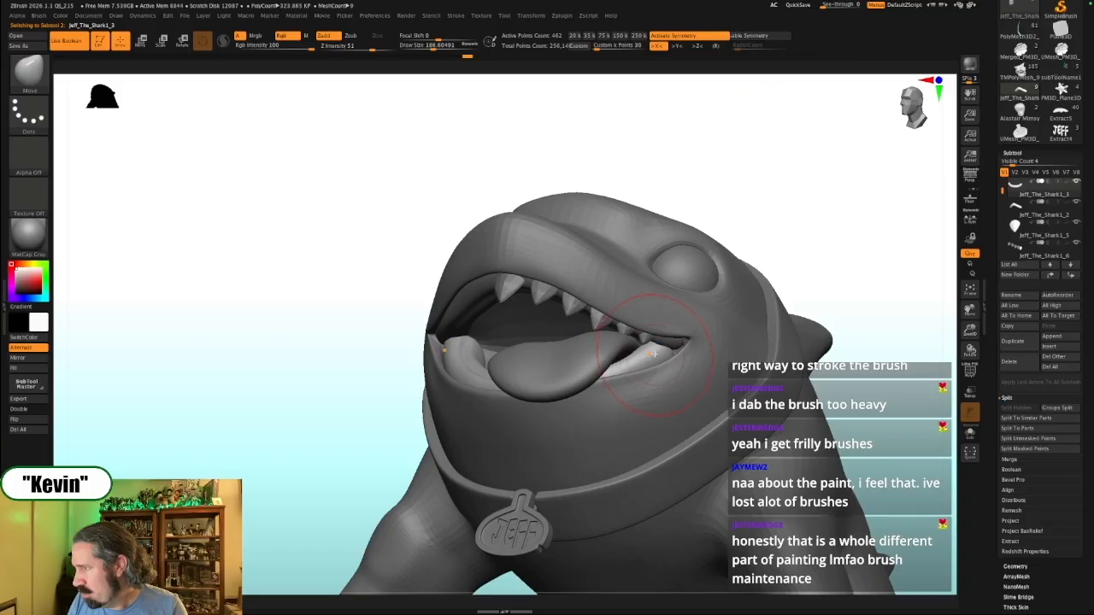
pyautogui.moveTo(757, 319); pyautogui.dragTo(665, 374)
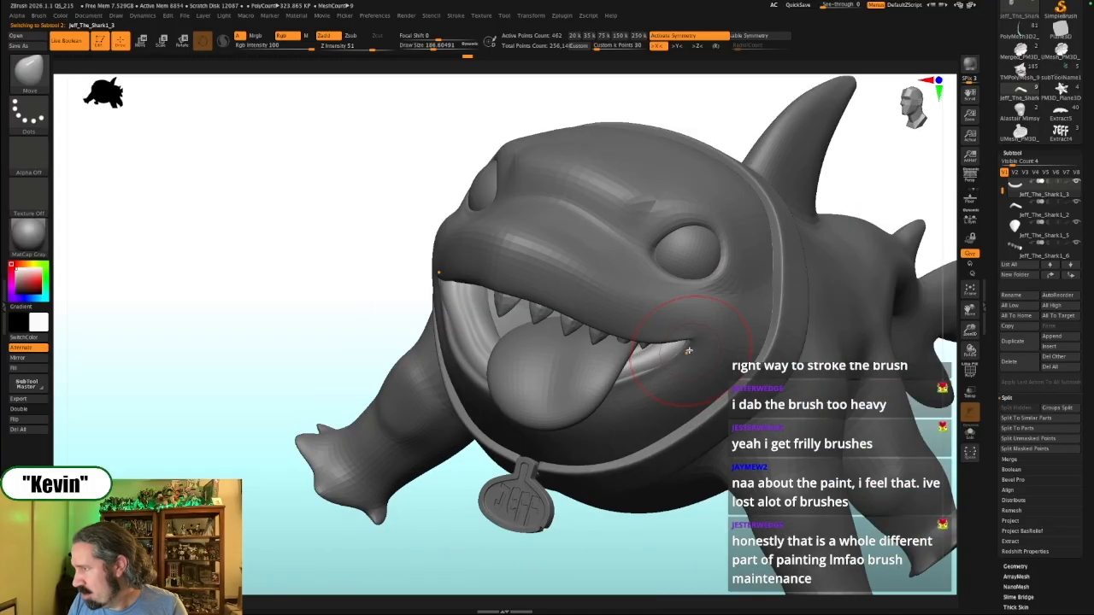
pyautogui.moveTo(681, 545); pyautogui.dragTo(590, 512)
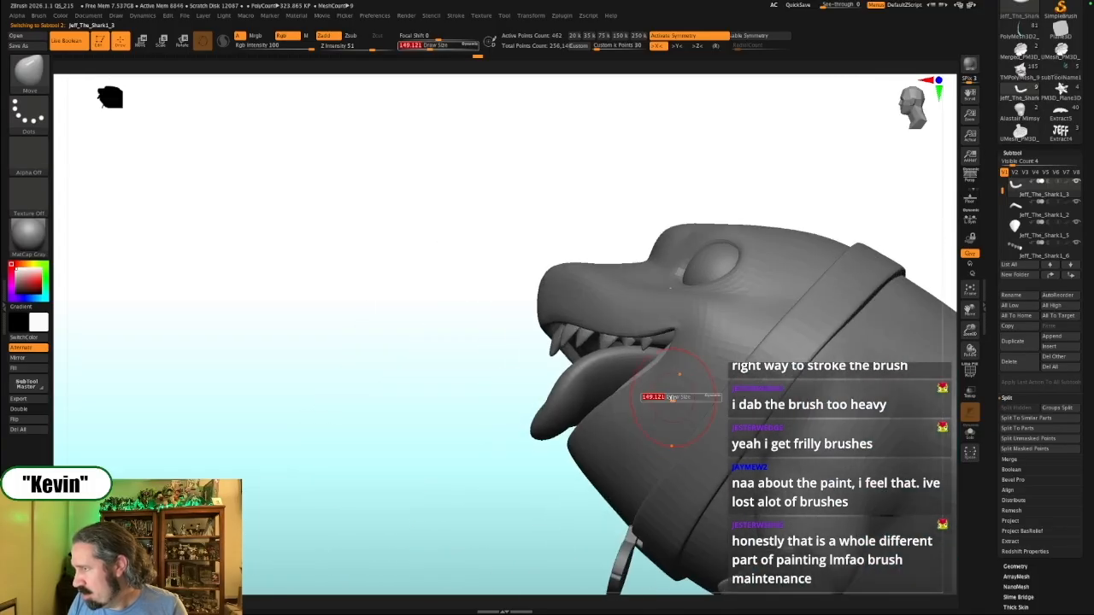
pyautogui.moveTo(525, 499); pyautogui.dragTo(594, 465)
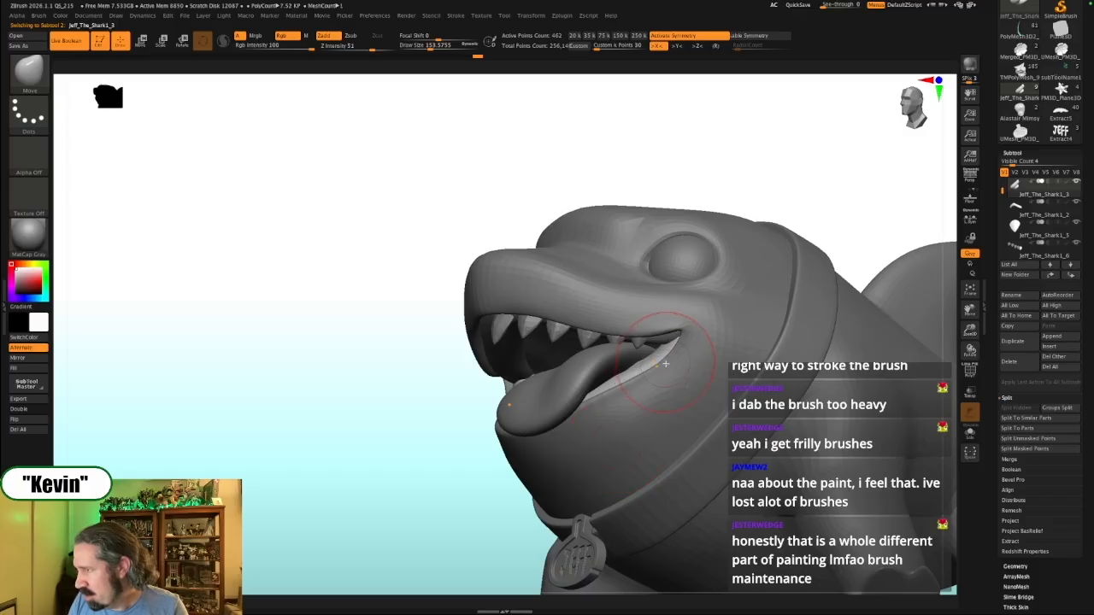
pyautogui.moveTo(419, 464); pyautogui.dragTo(424, 480)
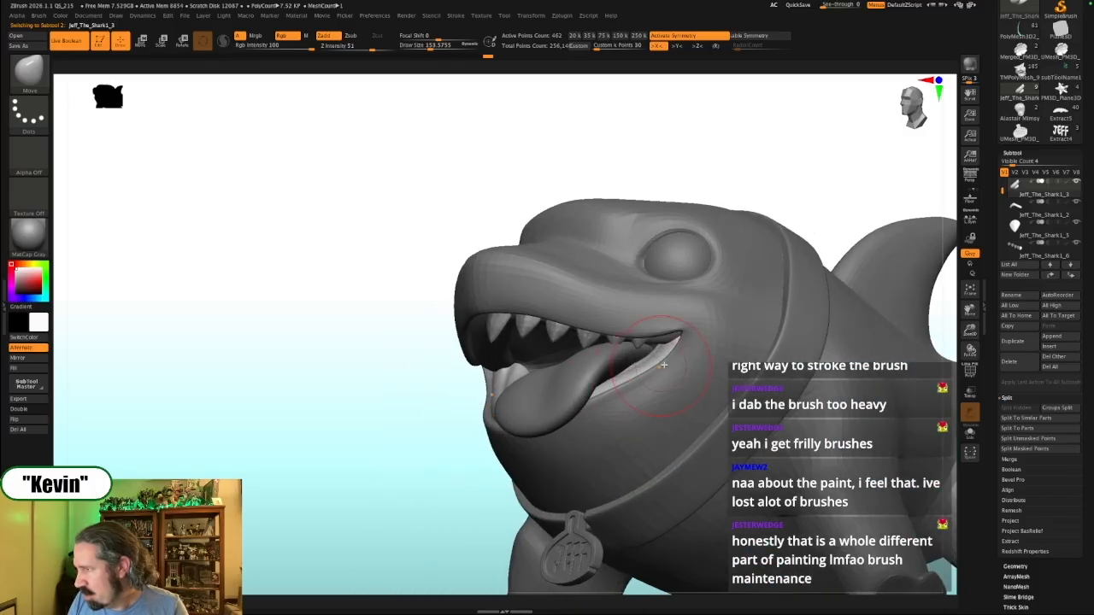
pyautogui.moveTo(439, 419)
pyautogui.mouseDown()
pyautogui.moveTo(453, 425)
pyautogui.moveTo(413, 438)
pyautogui.moveTo(412, 466)
pyautogui.mouseUp()
# Reselect the row of copied teeth, check the reference art, and copy the rearmost tooth toward the mouth corner
pyautogui.keyDown('alt'); pyautogui.click(644, 334); pyautogui.keyUp('alt')
pyautogui.hotkey('shift', 'z')
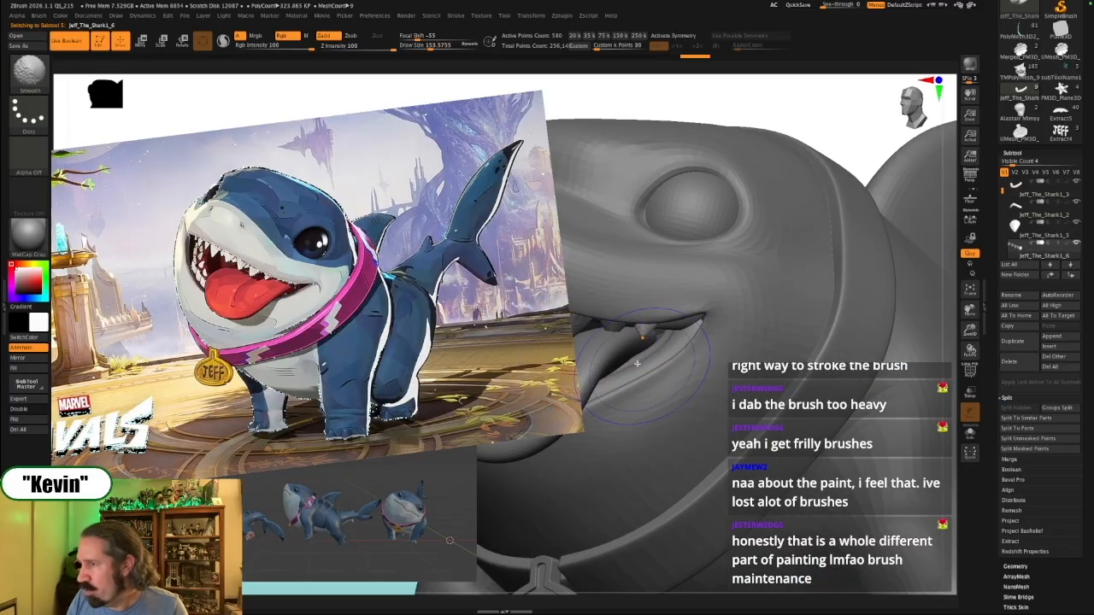
pyautogui.hotkey('shift', 'z')
pyautogui.moveTo(324, 464)
pyautogui.mouseDown()
pyautogui.moveTo(310, 462)
pyautogui.moveTo(338, 456)
pyautogui.mouseUp()
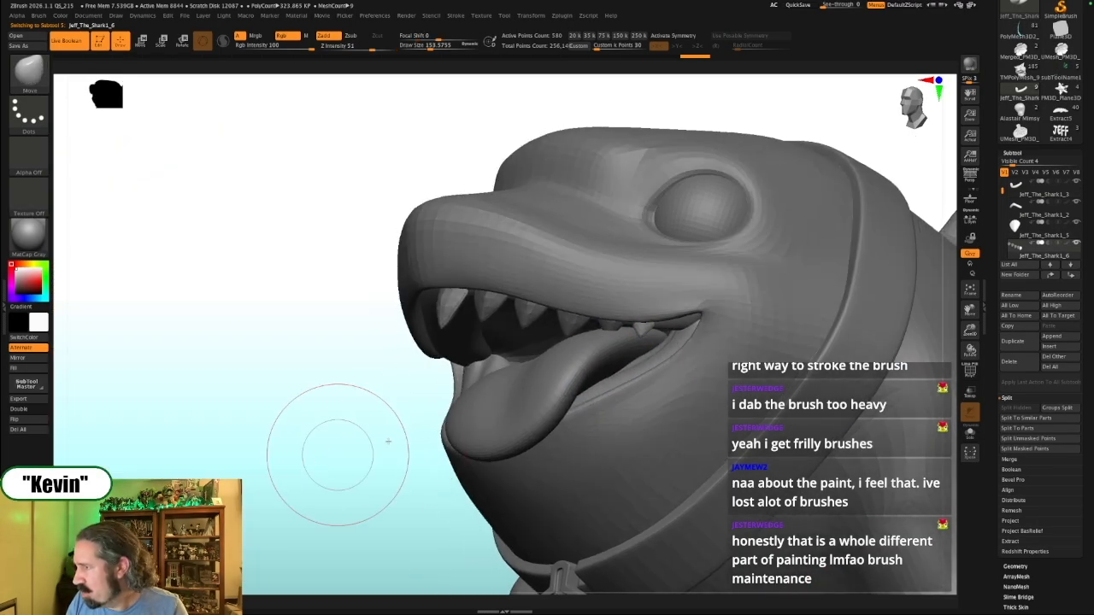
pyautogui.press('w')
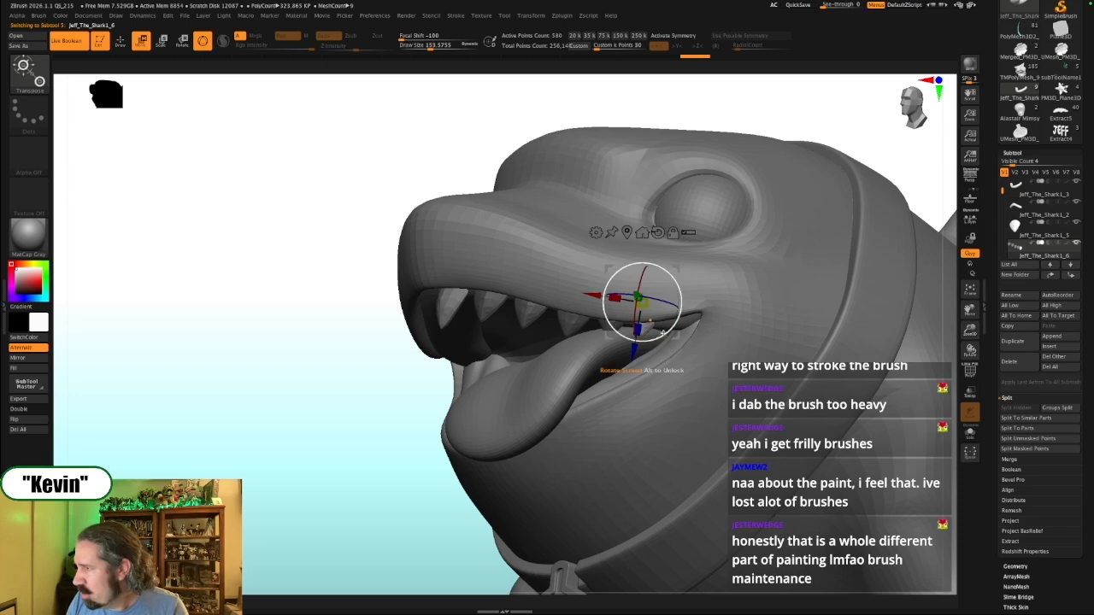
pyautogui.keyDown('ctrl'); pyautogui.moveTo(598, 304); pyautogui.dragTo(695, 297); pyautogui.keyUp('ctrl')
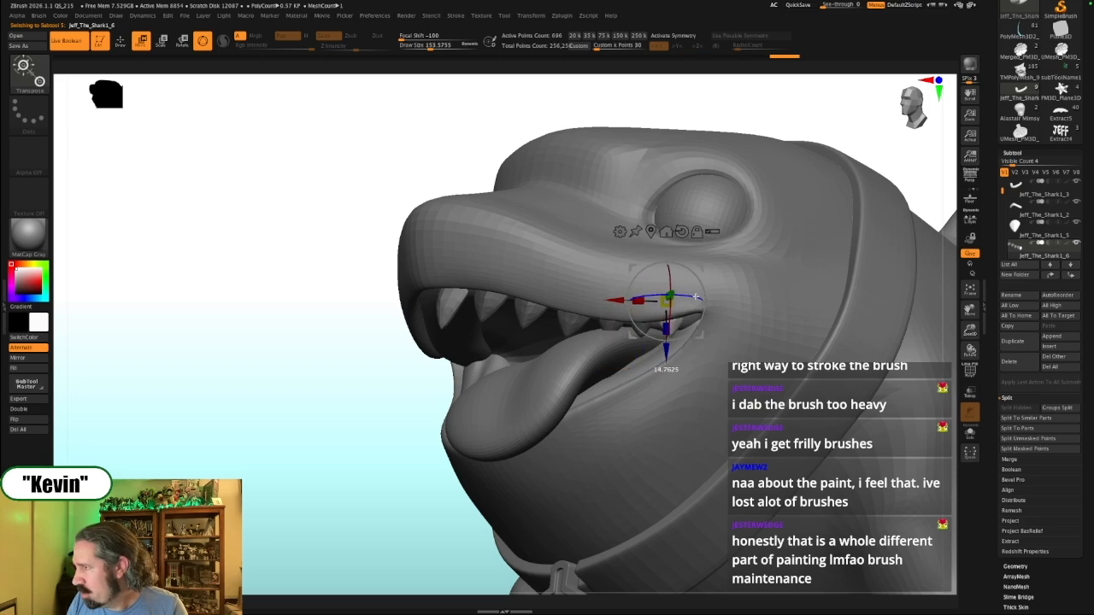
# Add another tooth copy near the mouth corner and rotate it about 19 degrees to follow the gum
pyautogui.moveTo(914, 192); pyautogui.dragTo(940, 171)
pyautogui.moveTo(809, 259); pyautogui.dragTo(623, 304)
pyautogui.moveTo(699, 336); pyautogui.dragTo(701, 335)
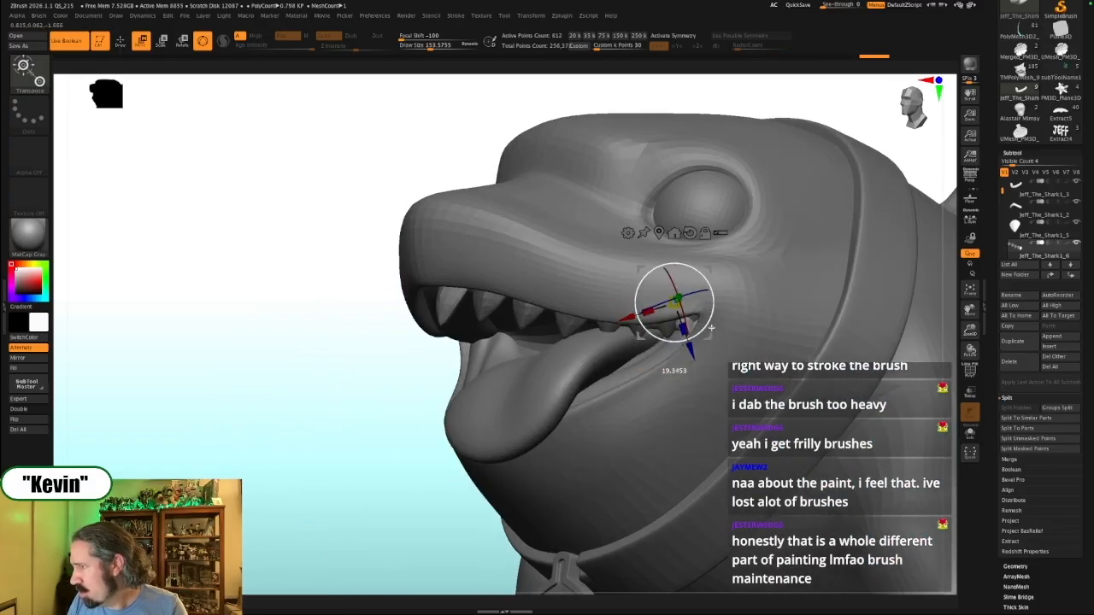
# Mirror the row of upper teeth across the X axis, merged into one SubTool, and check the mouth against the reference art
pyautogui.moveTo(525, 373); pyautogui.dragTo(369, 412)
pyautogui.moveTo(853, 274); pyautogui.dragTo(773, 311)
pyautogui.hotkey('alt', 's')
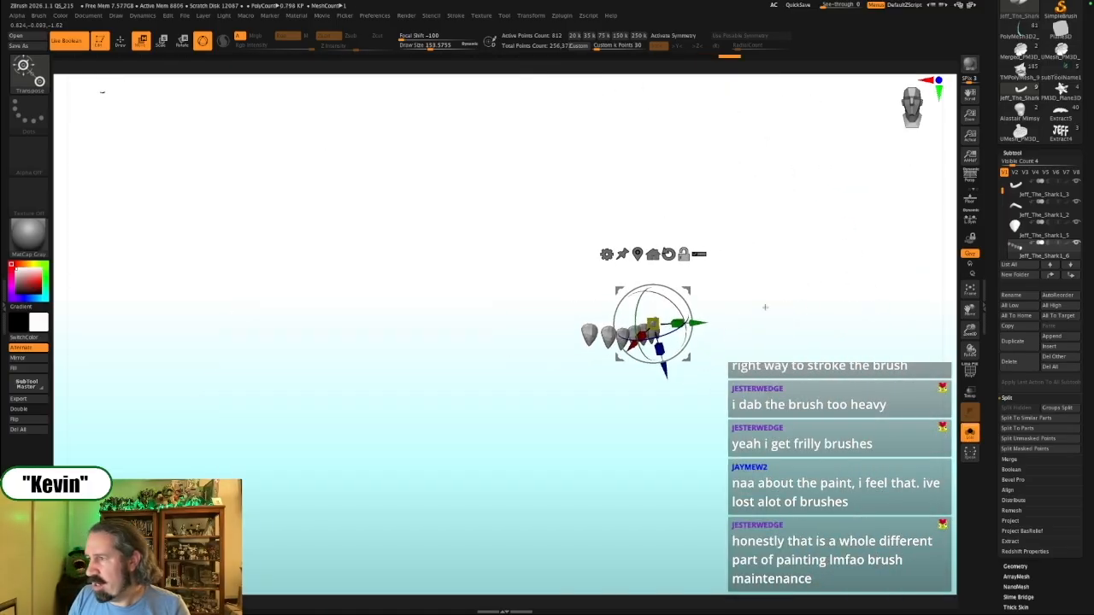
pyautogui.click(28, 357)
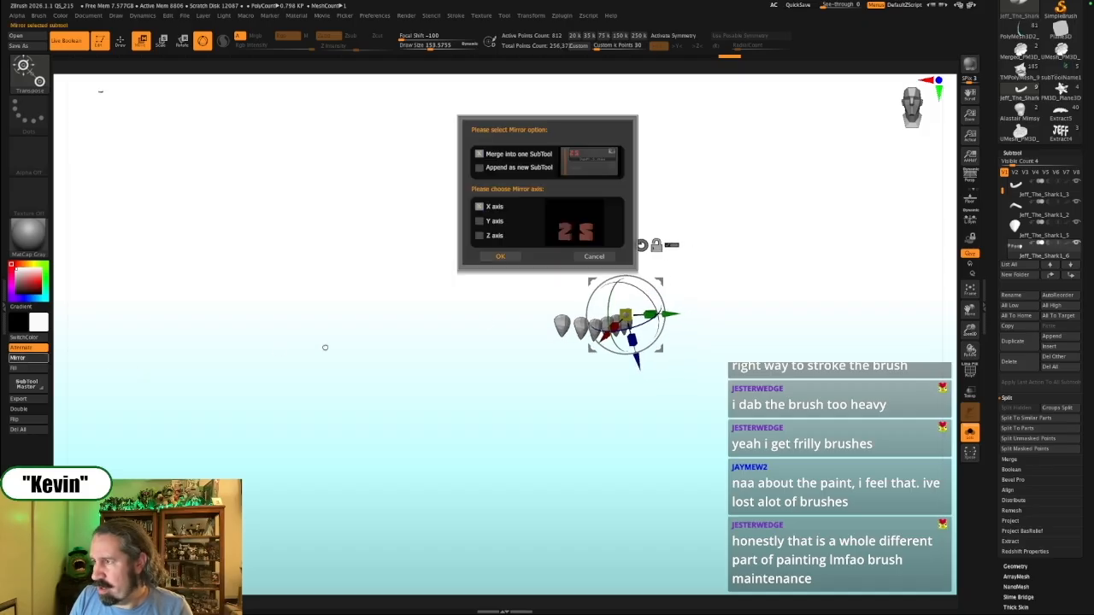
pyautogui.click(500, 257)
pyautogui.hotkey('alt', 's')
pyautogui.moveTo(838, 314); pyautogui.dragTo(802, 351)
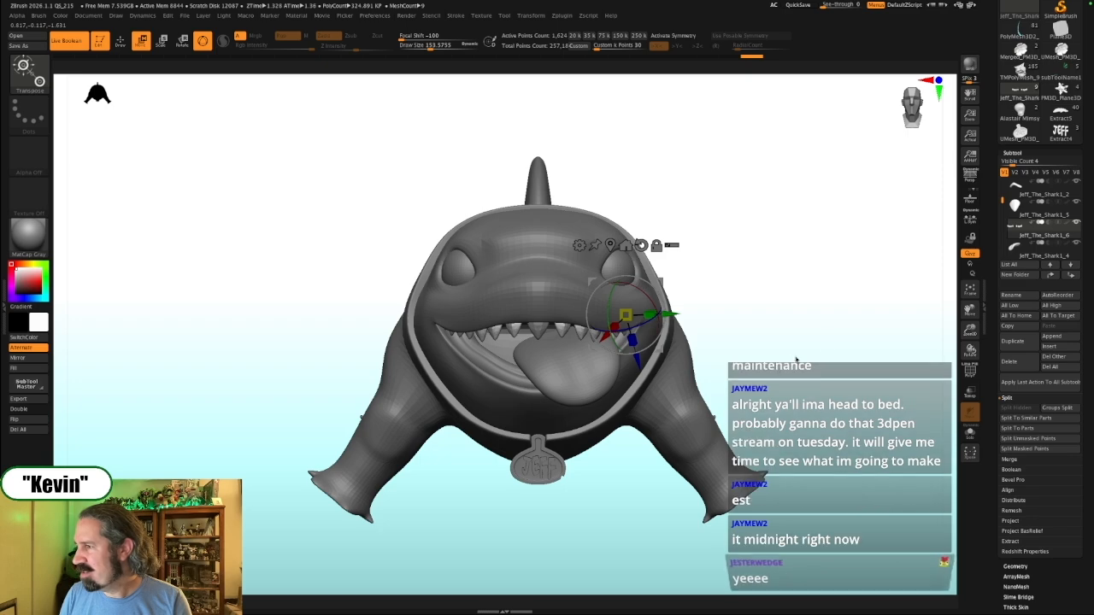
pyautogui.moveTo(828, 336); pyautogui.dragTo(852, 333)
pyautogui.moveTo(853, 333)
pyautogui.keyDown('alt'); pyautogui.mouseDown()
pyautogui.moveTo(781, 317)
pyautogui.moveTo(852, 365)
pyautogui.moveTo(820, 325)
pyautogui.moveTo(862, 342)
pyautogui.moveTo(833, 349)
pyautogui.moveTo(850, 333)
pyautogui.mouseUp(); pyautogui.keyUp('alt')
pyautogui.hotkey('shift', 'z')
pyautogui.hotkey('shift', 'z')
pyautogui.hotkey('alt', 's')
pyautogui.keyDown('ctrl'); pyautogui.moveTo(609, 379); pyautogui.dragTo(654, 360); pyautogui.keyUp('ctrl')
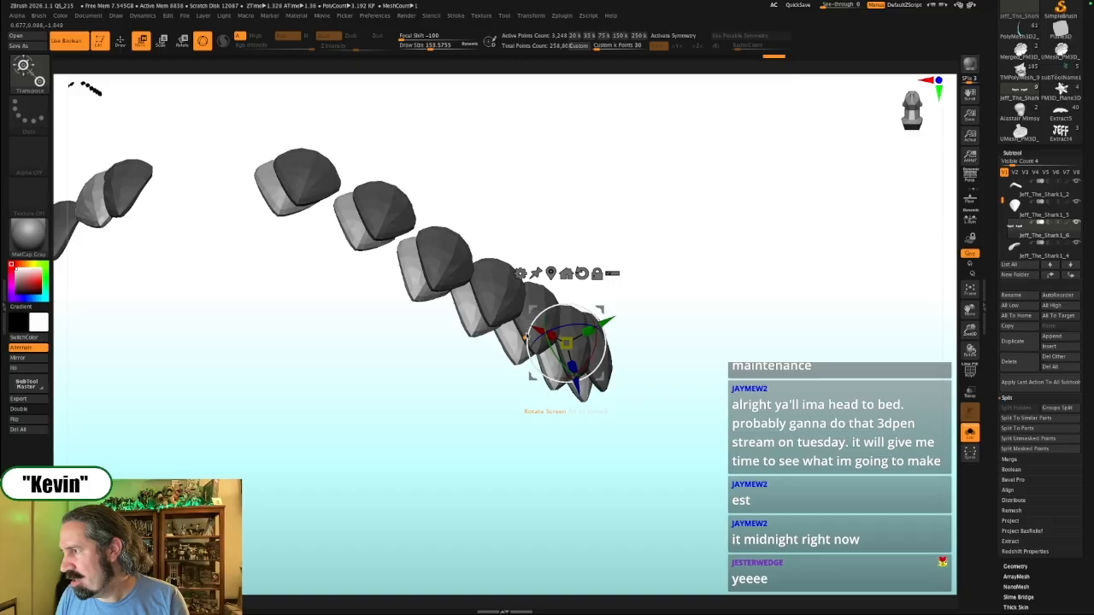
pyautogui.moveTo(537, 335); pyautogui.dragTo(516, 325)
pyautogui.moveTo(688, 338); pyautogui.dragTo(666, 283)
pyautogui.moveTo(541, 307); pyautogui.dragTo(572, 330)
pyautogui.hotkey('alt', 's')
pyautogui.moveTo(490, 328); pyautogui.dragTo(495, 331)
pyautogui.hotkey('ctrl', 'z')
pyautogui.hotkey('ctrl', 'z')
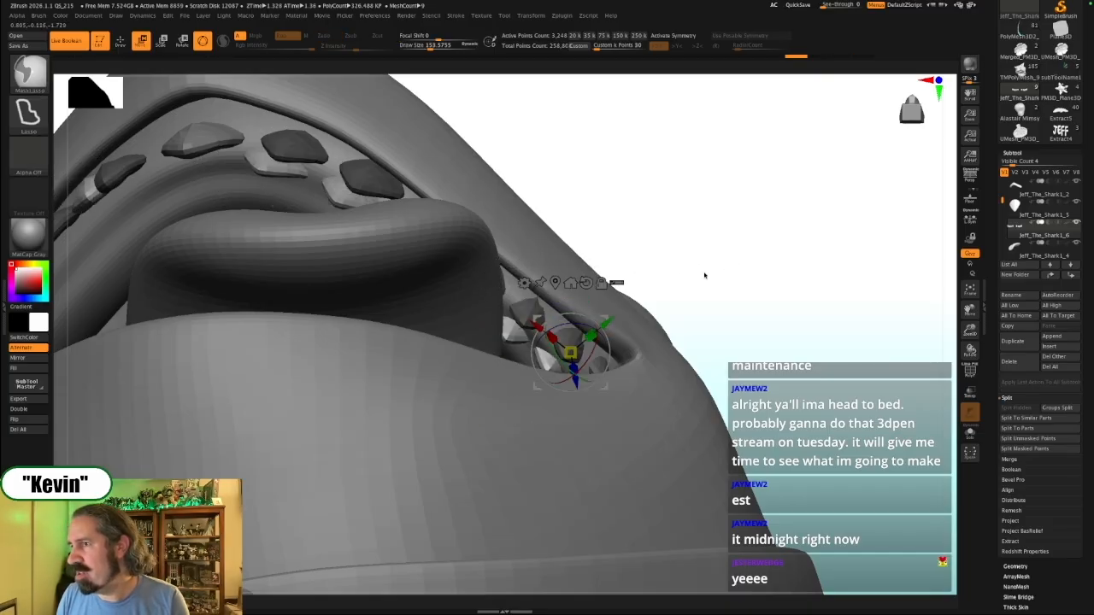
pyautogui.hotkey('ctrl', 'z')
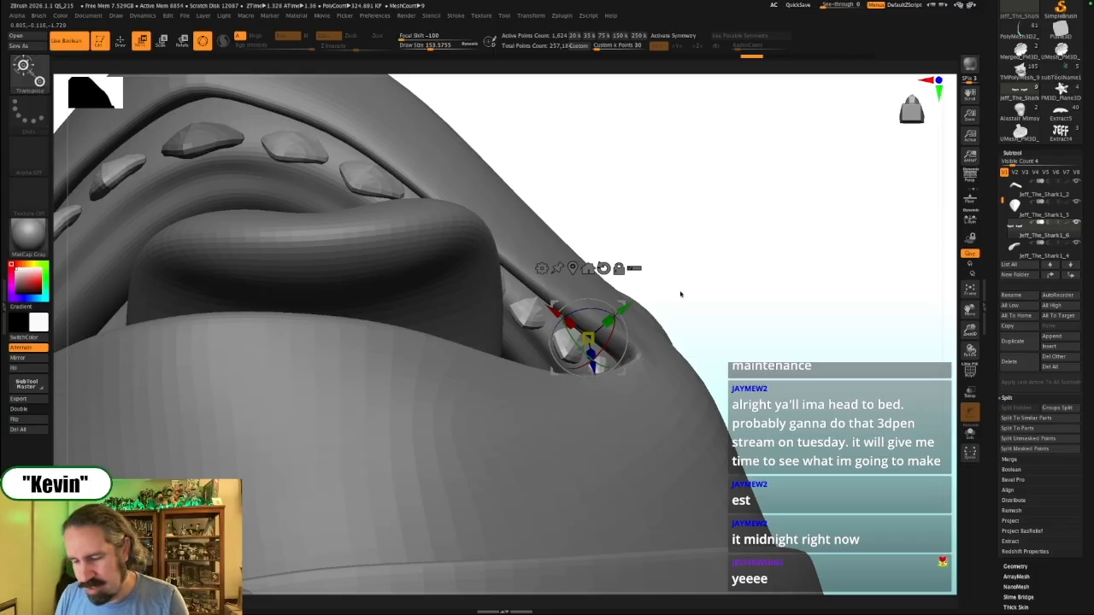
# Turn on X symmetry, copy the whole tooth row inward as a second row, and position the copy behind the first
pyautogui.press('x')
pyautogui.moveTo(624, 309); pyautogui.dragTo(608, 325)
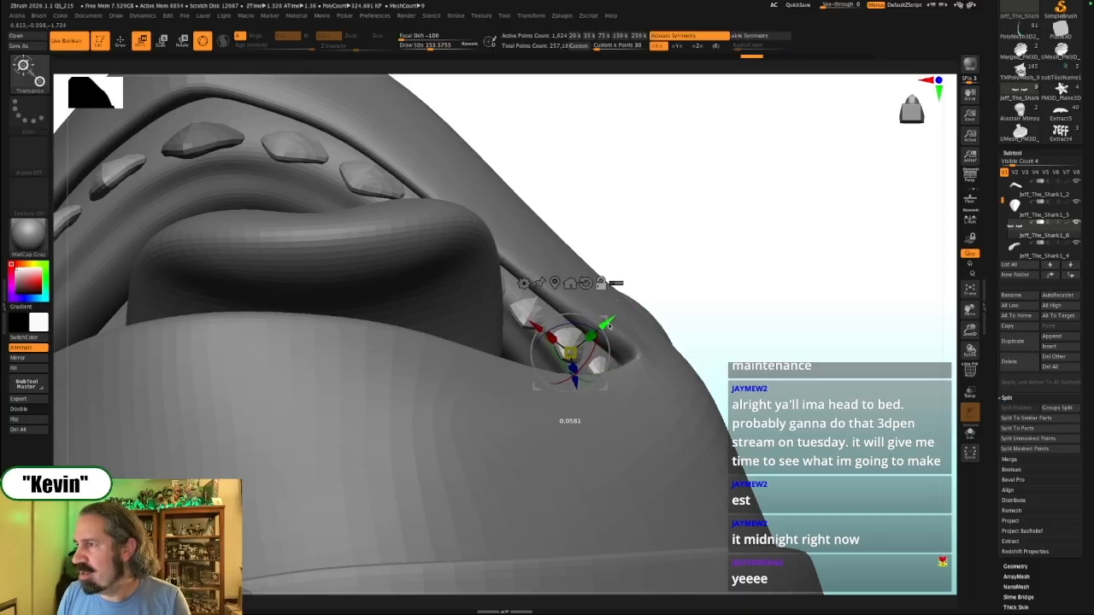
pyautogui.hotkey('ctrl', 'shift', 'f')
pyautogui.keyDown('ctrl'); pyautogui.moveTo(569, 341); pyautogui.dragTo(513, 332); pyautogui.keyUp('ctrl')
pyautogui.moveTo(706, 281); pyautogui.dragTo(730, 259)
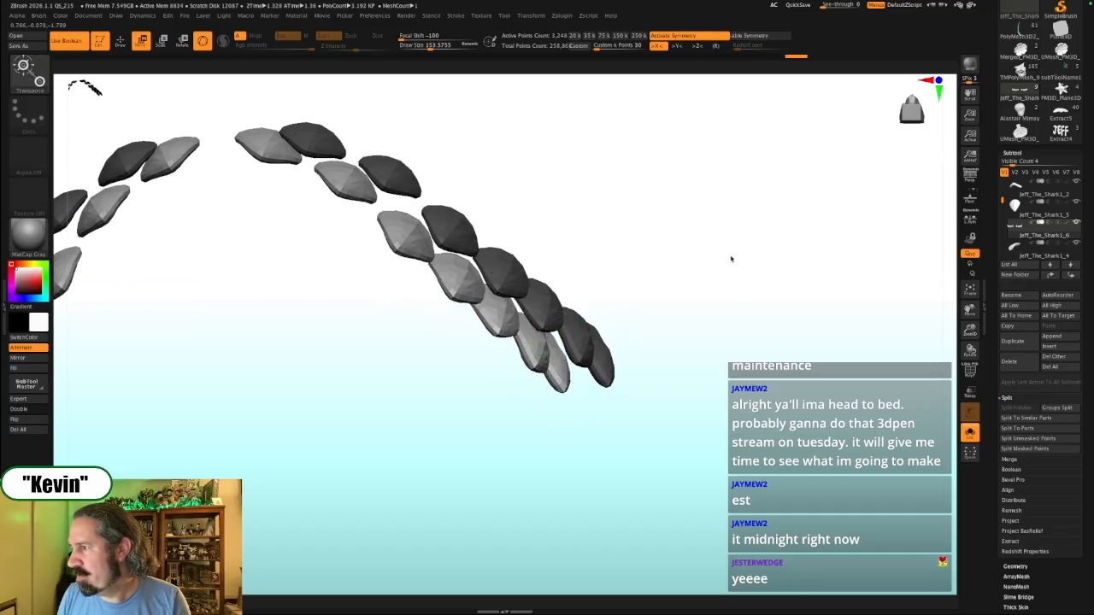
pyautogui.hotkey('ctrl', 'shift', 'f')
pyautogui.moveTo(538, 312); pyautogui.dragTo(519, 332)
pyautogui.moveTo(690, 234); pyautogui.dragTo(670, 286)
pyautogui.moveTo(541, 374); pyautogui.dragTo(510, 342)
pyautogui.moveTo(843, 205); pyautogui.dragTo(807, 248)
# Recentre the gizmo on a front tooth of the inner row and nudge the row into place along the gum
pyautogui.hotkey('alt', 's')
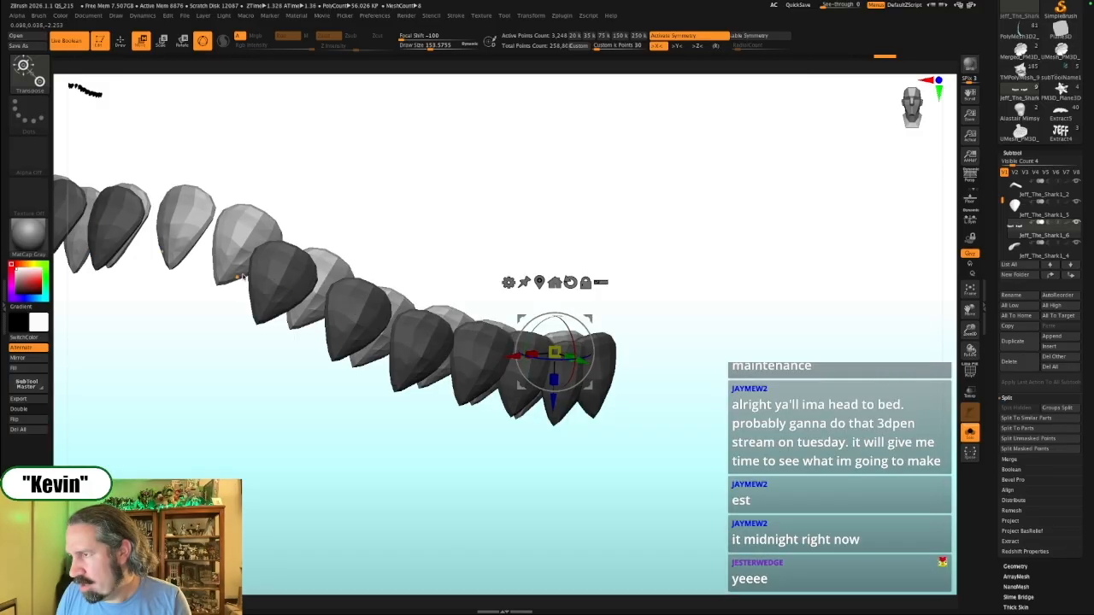
pyautogui.keyDown('alt'); pyautogui.click(232, 238); pyautogui.keyUp('alt')
pyautogui.moveTo(266, 248); pyautogui.dragTo(266, 251)
pyautogui.moveTo(479, 222); pyautogui.dragTo(477, 212)
pyautogui.hotkey('alt', 's')
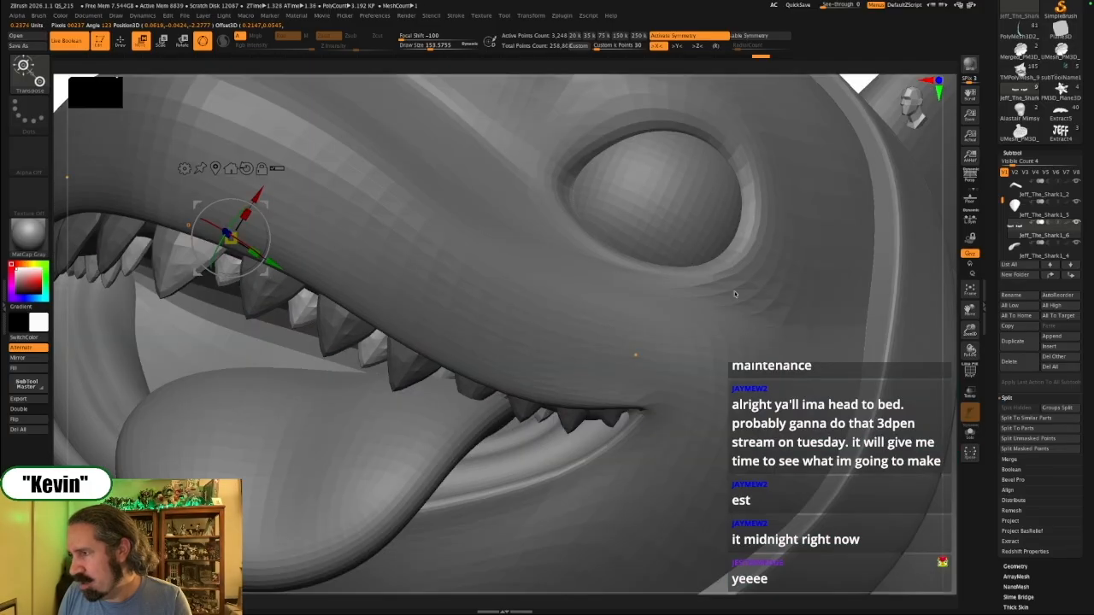
pyautogui.keyDown('alt'); pyautogui.moveTo(945, 288); pyautogui.dragTo(667, 288); pyautogui.keyUp('alt')
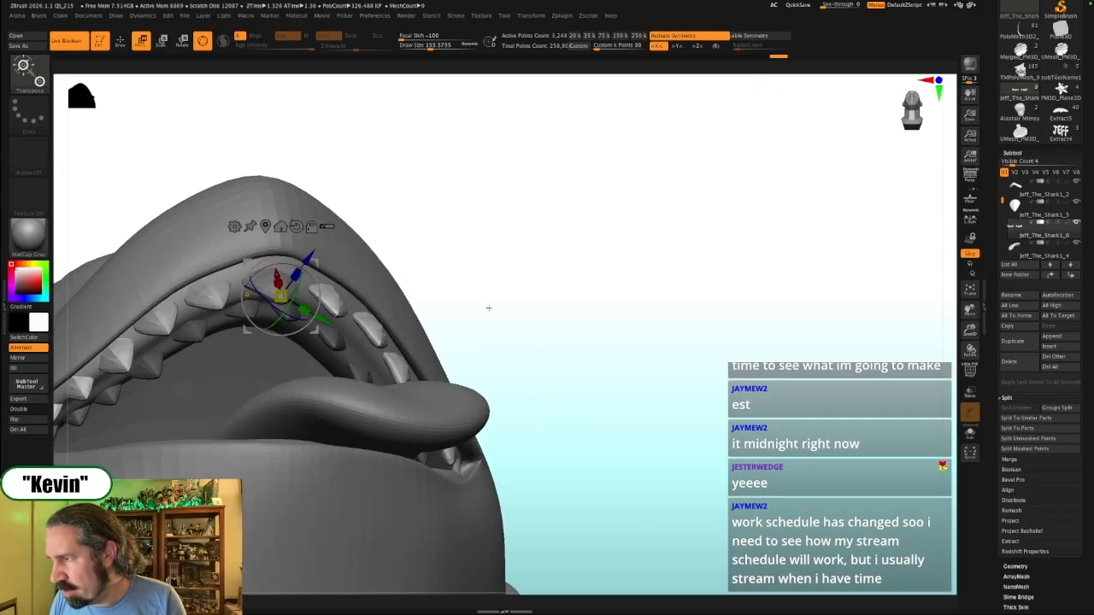
# Pull the inner row of teeth to follow the gum curve using the Move brush at a draw size of about 172
pyautogui.press('q')
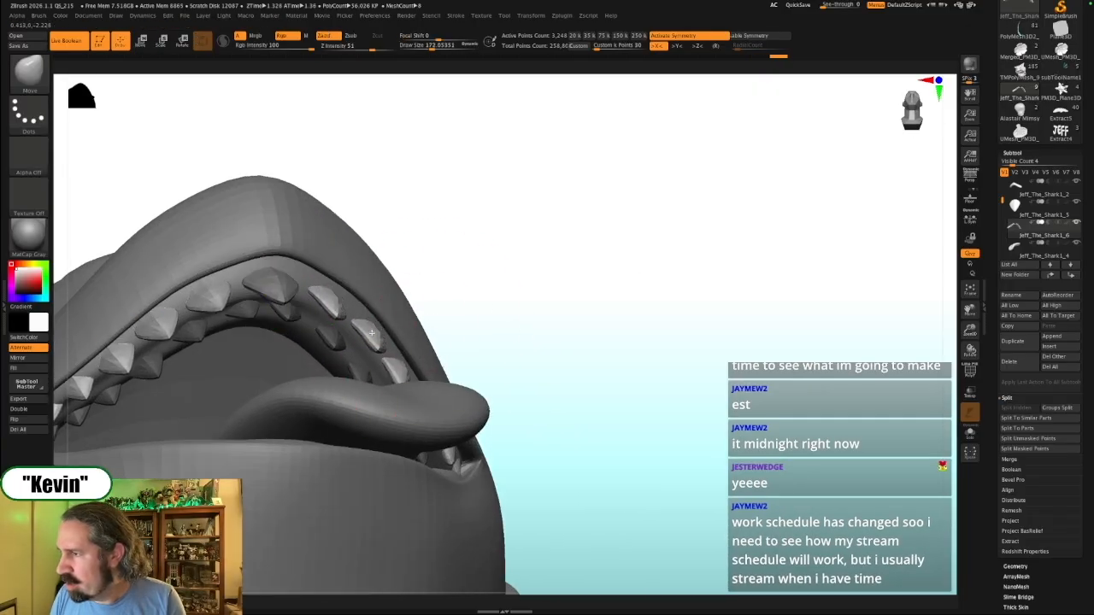
pyautogui.moveTo(530, 283); pyautogui.dragTo(541, 342)
pyautogui.moveTo(408, 362); pyautogui.dragTo(397, 340)
pyautogui.moveTo(587, 269)
pyautogui.mouseDown()
pyautogui.moveTo(579, 312)
pyautogui.moveTo(607, 307)
pyautogui.mouseUp()
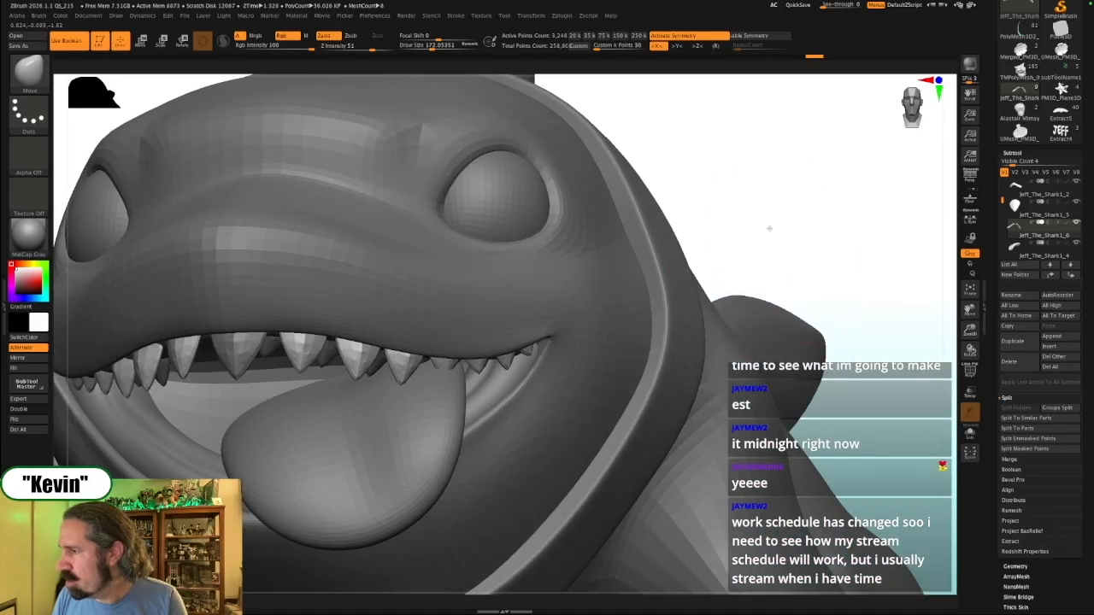
# Split the unmasked inner tooth row into its own SubTool and compare the mouth with the reference art
pyautogui.moveTo(766, 230)
pyautogui.keyDown('alt'); pyautogui.mouseDown()
pyautogui.moveTo(647, 257)
pyautogui.moveTo(657, 255)
pyautogui.moveTo(652, 278)
pyautogui.moveTo(591, 309)
pyautogui.mouseUp(); pyautogui.keyUp('alt')
pyautogui.hotkey('shift', 'z')
pyautogui.hotkey('shift', 'z')
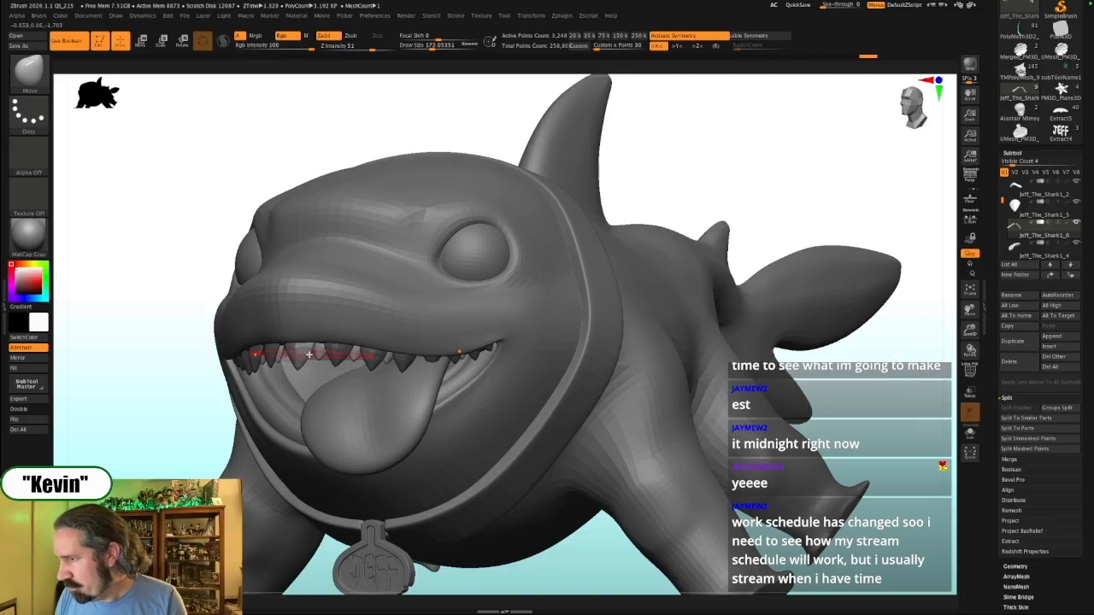
pyautogui.click(1028, 439)
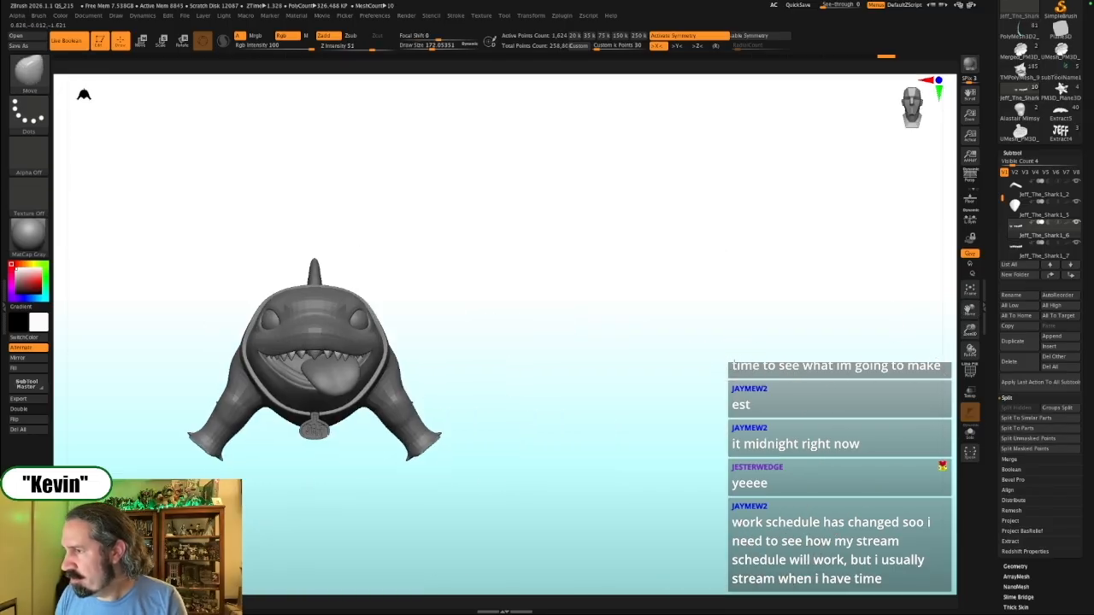
pyautogui.moveTo(694, 342)
pyautogui.mouseDown()
pyautogui.moveTo(684, 366)
pyautogui.moveTo(740, 317)
pyautogui.moveTo(716, 320)
pyautogui.mouseUp()
pyautogui.hotkey('shift', 'z')
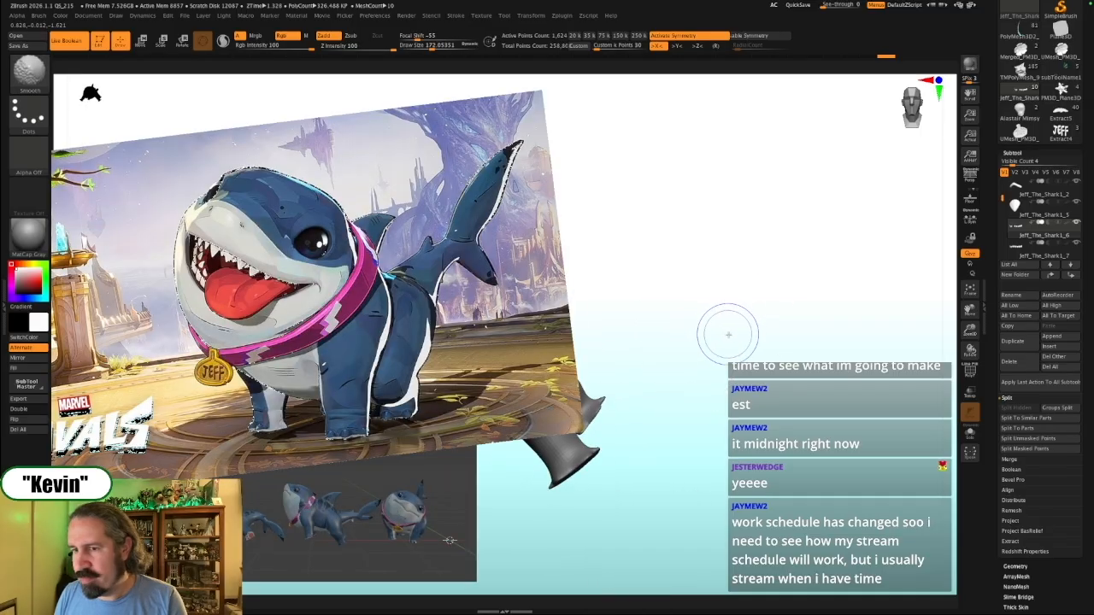
pyautogui.hotkey('shift', 'z')
# Select the front centre tooth of the upper row for transforming with the gizmo
pyautogui.keyDown('alt'); pyautogui.moveTo(750, 337); pyautogui.dragTo(855, 323); pyautogui.keyUp('alt')
pyautogui.moveTo(559, 336)
pyautogui.keyDown('alt'); pyautogui.mouseDown()
pyautogui.moveTo(513, 315)
pyautogui.moveTo(596, 299)
pyautogui.moveTo(654, 330)
pyautogui.mouseUp(); pyautogui.keyUp('alt')
pyautogui.keyDown('alt'); pyautogui.click(390, 370); pyautogui.keyUp('alt')
pyautogui.press('w')
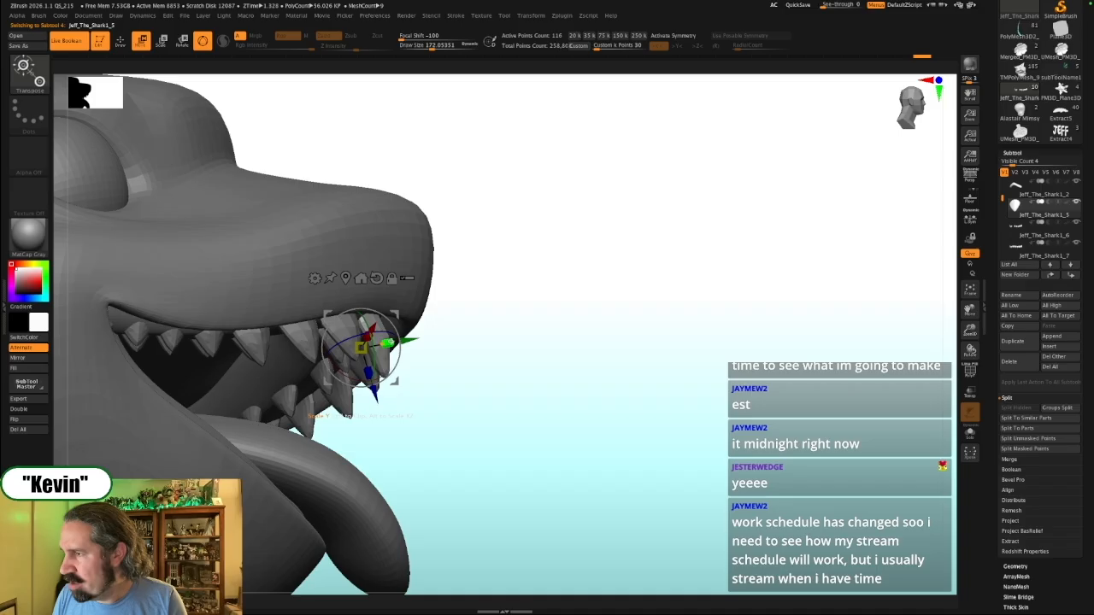
pyautogui.hotkey('shift', 's')
pyautogui.moveTo(491, 325); pyautogui.dragTo(452, 331)
# Reset the gizmo's orientation on the isolated centre tooth and tilt the tooth slightly in side view
pyautogui.keyDown('alt'); pyautogui.moveTo(365, 398); pyautogui.dragTo(354, 289); pyautogui.keyUp('alt')
pyautogui.click(330, 352)
pyautogui.keyDown('shift'); pyautogui.moveTo(437, 348); pyautogui.dragTo(414, 351); pyautogui.keyUp('shift')
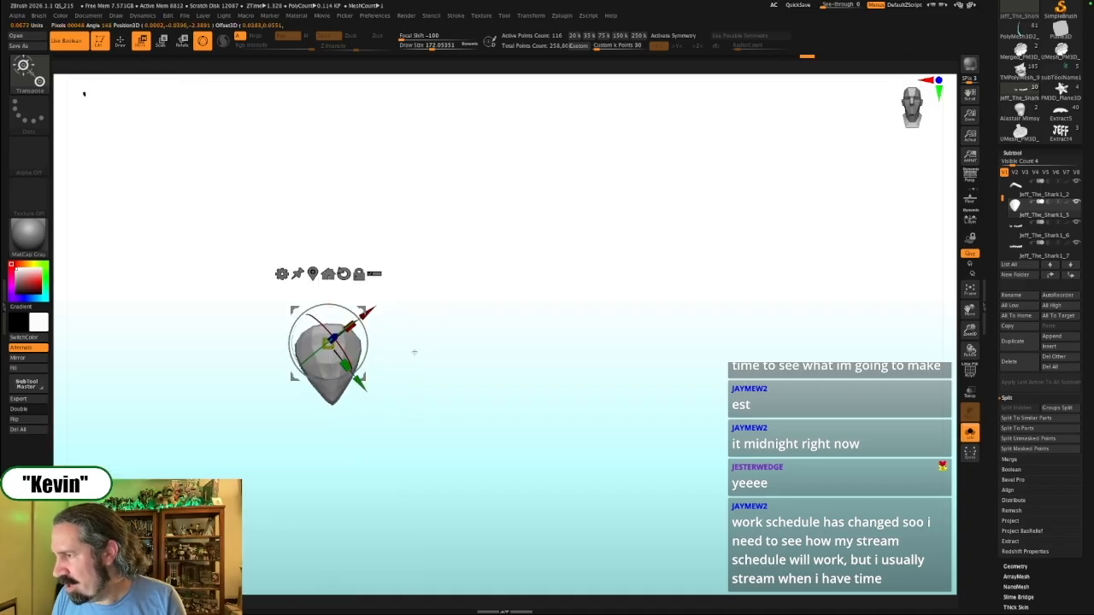
pyautogui.keyDown('alt'); pyautogui.moveTo(362, 385); pyautogui.dragTo(267, 269); pyautogui.keyUp('alt')
pyautogui.click(330, 365)
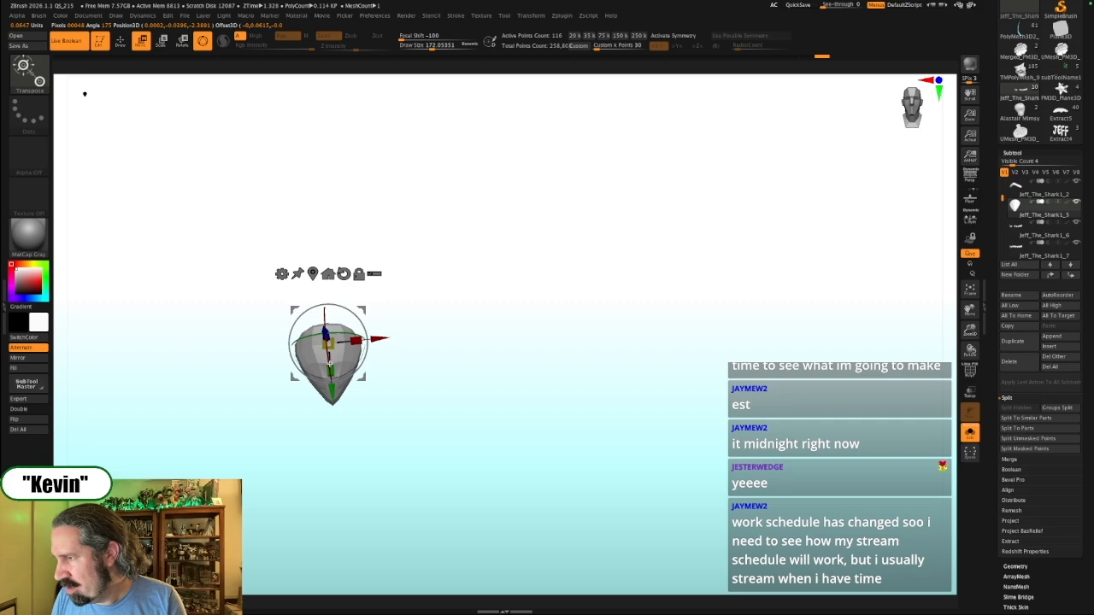
pyautogui.click(328, 273)
pyautogui.hotkey('ctrl', 'z')
pyautogui.click(343, 273)
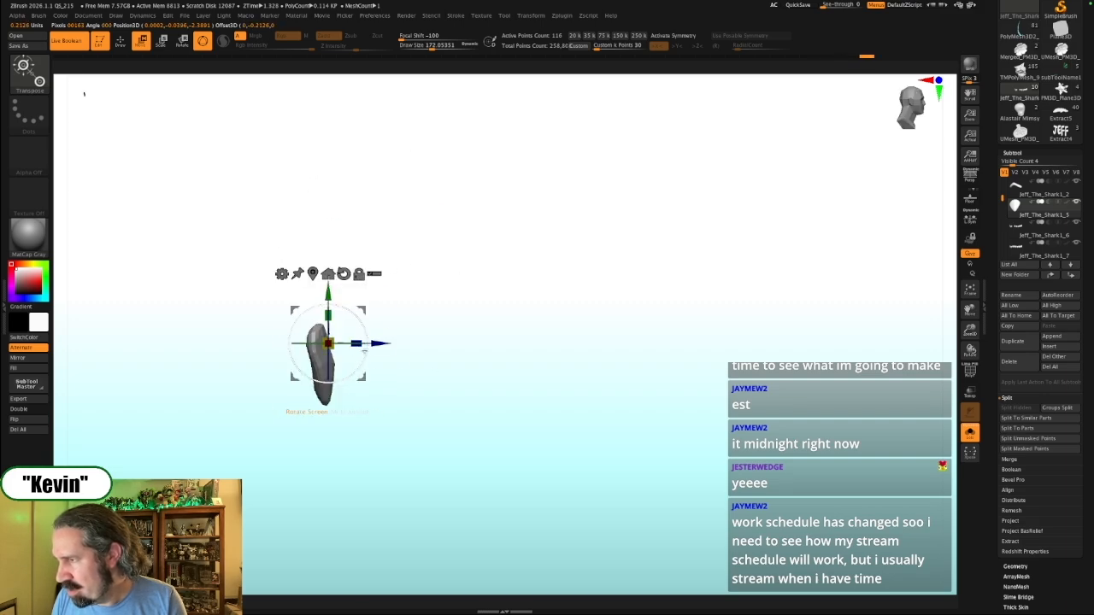
pyautogui.keyDown('ctrl'); pyautogui.moveTo(455, 372); pyautogui.dragTo(459, 366, button='right'); pyautogui.keyUp('ctrl')
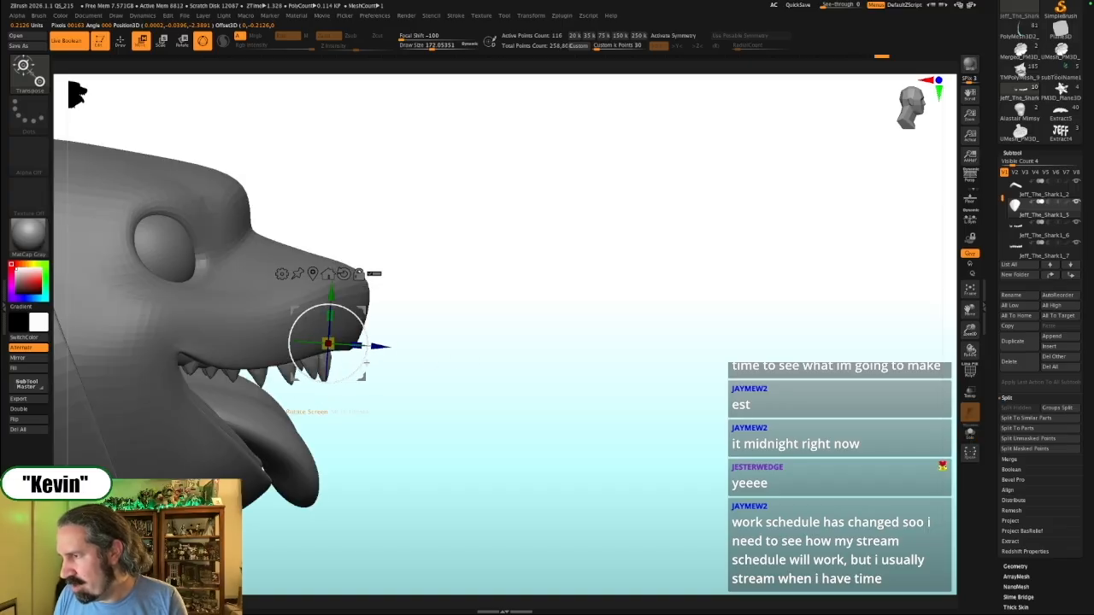
pyautogui.moveTo(367, 363); pyautogui.dragTo(369, 354)
# Reshape the centre tooth's side profile with the Move brush at a draw size of about 51
pyautogui.moveTo(432, 364); pyautogui.dragTo(446, 333, button='right')
pyautogui.press('q')
pyautogui.press('s')
pyautogui.moveTo(334, 346); pyautogui.dragTo(322, 346)
pyautogui.moveTo(410, 342)
pyautogui.mouseDown(button='right')
pyautogui.moveTo(420, 338)
pyautogui.moveTo(415, 367)
pyautogui.mouseUp(button='right')
pyautogui.press('s')
pyautogui.moveTo(295, 350); pyautogui.dragTo(288, 348)
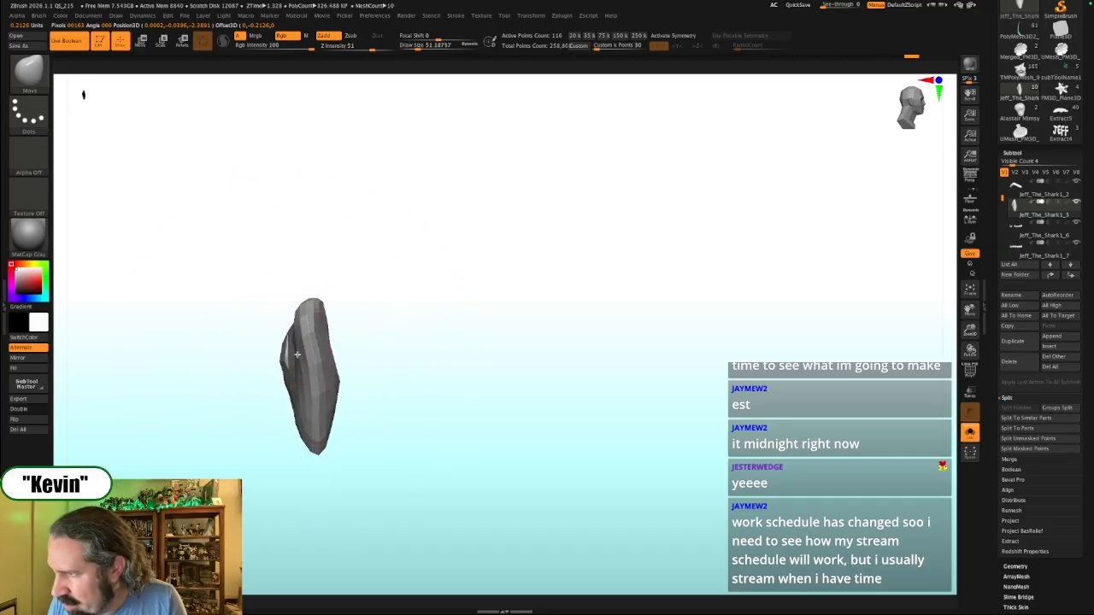
pyautogui.hotkey('alt', 's')
pyautogui.moveTo(497, 358); pyautogui.dragTo(478, 351, button='right')
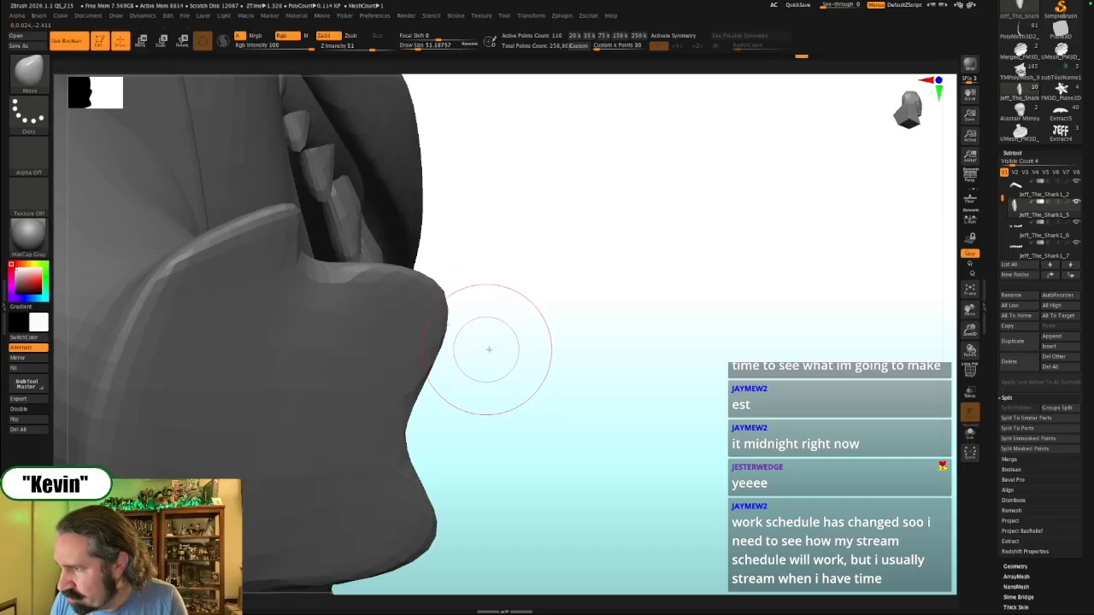
pyautogui.hotkey('alt', 's')
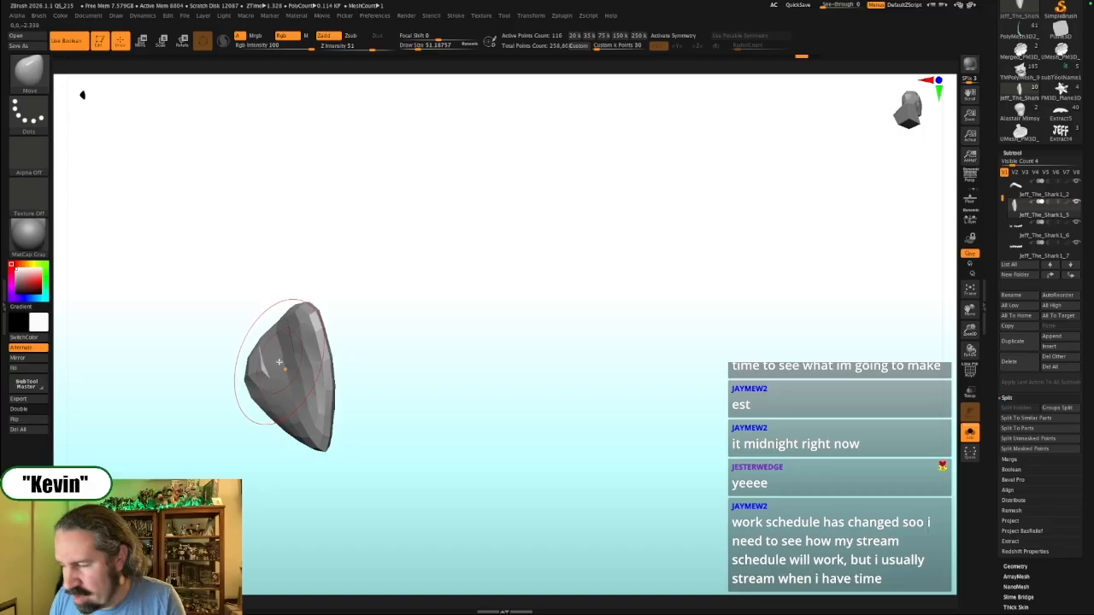
# Show the centre tooth's polyframe and push its back surface with the Move brush at a draw size of about 41
pyautogui.press('f')
pyautogui.press('s')
pyautogui.moveTo(467, 274)
pyautogui.mouseDown()
pyautogui.moveTo(454, 273)
pyautogui.moveTo(482, 234)
pyautogui.moveTo(462, 230)
pyautogui.moveTo(518, 231)
pyautogui.mouseUp()
pyautogui.hotkey('shift', 'f')
pyautogui.press('s')
pyautogui.press('s')
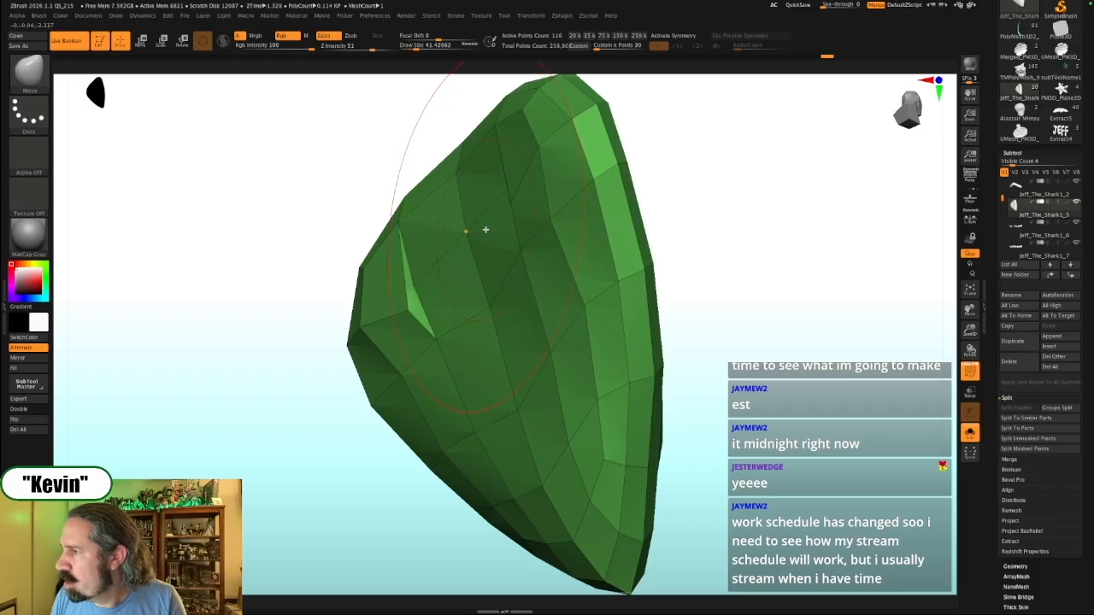
# Even out the centre tooth's back surface with the Move brush at draw size 28.75 and X symmetry on
pyautogui.press('x')
pyautogui.press('s')
pyautogui.moveTo(478, 229)
pyautogui.mouseDown()
pyautogui.moveTo(458, 227)
pyautogui.moveTo(504, 207)
pyautogui.mouseUp()
pyautogui.moveTo(677, 194); pyautogui.dragTo(716, 163)
pyautogui.moveTo(652, 199); pyautogui.dragTo(637, 199)
pyautogui.moveTo(490, 226); pyautogui.dragTo(481, 201)
pyautogui.moveTo(631, 202); pyautogui.dragTo(583, 203)
pyautogui.moveTo(493, 180); pyautogui.dragTo(469, 188)
pyautogui.keyDown('alt'); pyautogui.moveTo(596, 201); pyautogui.dragTo(579, 176); pyautogui.keyUp('alt')
pyautogui.hotkey('alt', 's')
pyautogui.moveTo(735, 231)
pyautogui.mouseDown()
pyautogui.moveTo(686, 237)
pyautogui.moveTo(863, 254)
pyautogui.mouseUp()
pyautogui.hotkey('alt', 's')
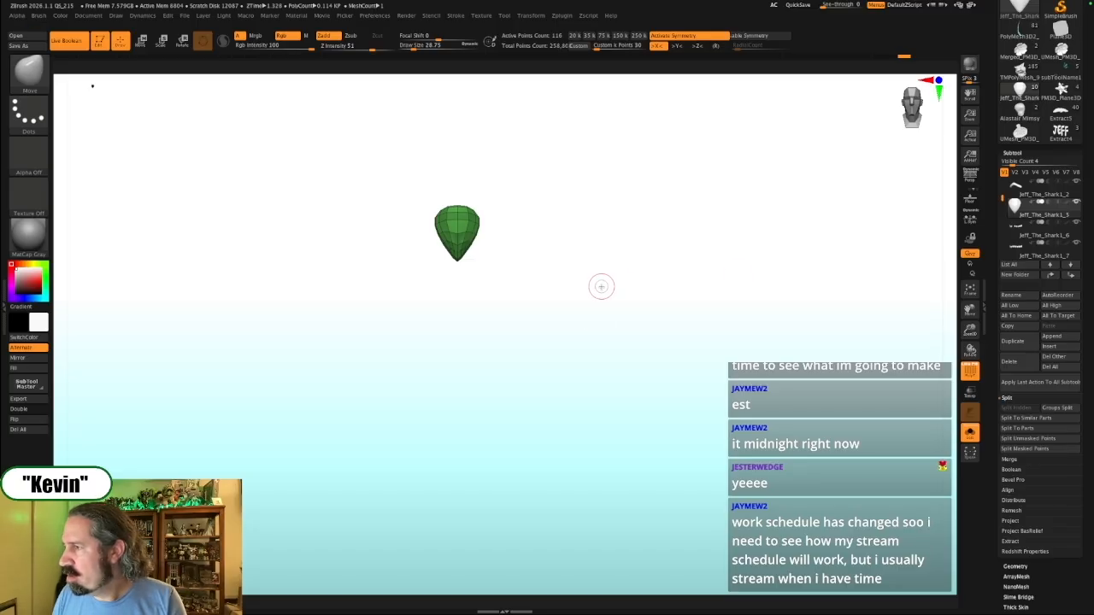
# Copy the centre tooth, turn the copy point-up, and lower it toward the bottom jaw
pyautogui.press('w')
pyautogui.keyDown('ctrl'); pyautogui.moveTo(457, 170); pyautogui.dragTo(457, 212); pyautogui.keyUp('ctrl')
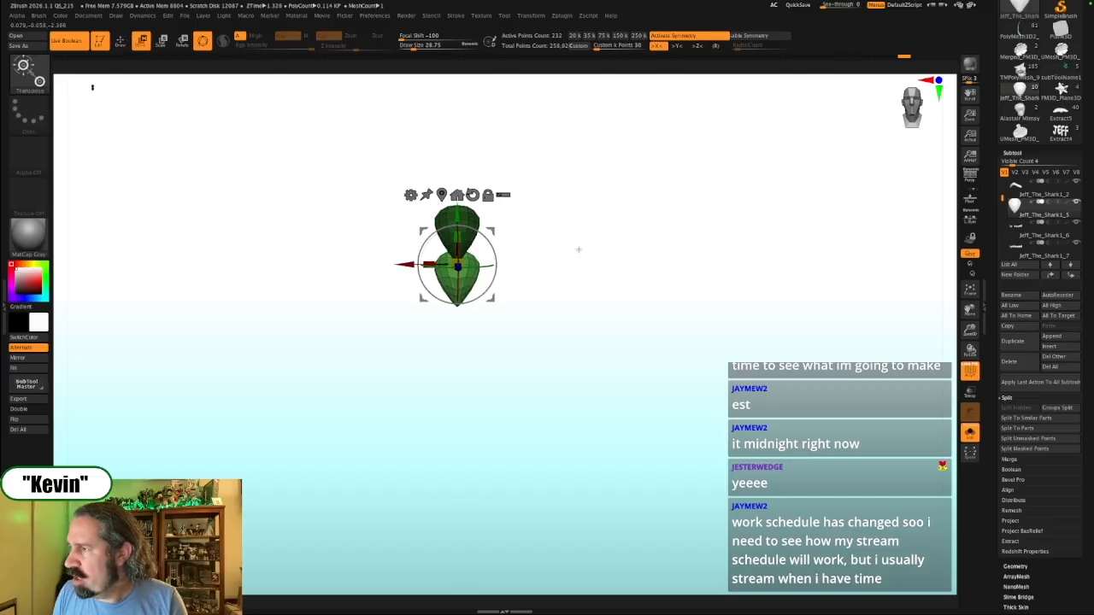
pyautogui.hotkey('alt', 's')
pyautogui.moveTo(843, 266); pyautogui.dragTo(870, 259)
pyautogui.hotkey('alt', 's')
pyautogui.keyDown('shift'); pyautogui.moveTo(628, 281); pyautogui.dragTo(614, 300); pyautogui.keyUp('shift')
pyautogui.moveTo(457, 214); pyautogui.dragTo(458, 310)
pyautogui.moveTo(457, 347); pyautogui.dragTo(432, 403)
pyautogui.hotkey('ctrl', 'z')
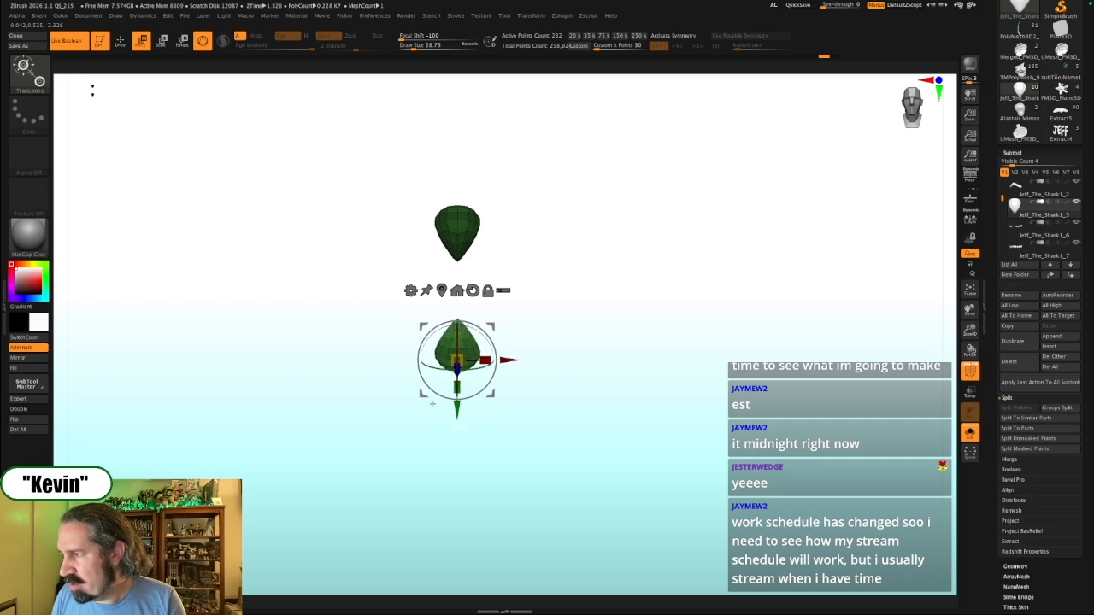
# Rotate and move the point-up tooth copy onto the lower gum beside the tongue
pyautogui.moveTo(524, 363); pyautogui.dragTo(497, 363)
pyautogui.moveTo(429, 407); pyautogui.dragTo(429, 425)
pyautogui.moveTo(551, 381); pyautogui.dragTo(622, 380)
pyautogui.moveTo(881, 318)
pyautogui.mouseDown()
pyautogui.moveTo(907, 310)
pyautogui.moveTo(873, 325)
pyautogui.mouseUp()
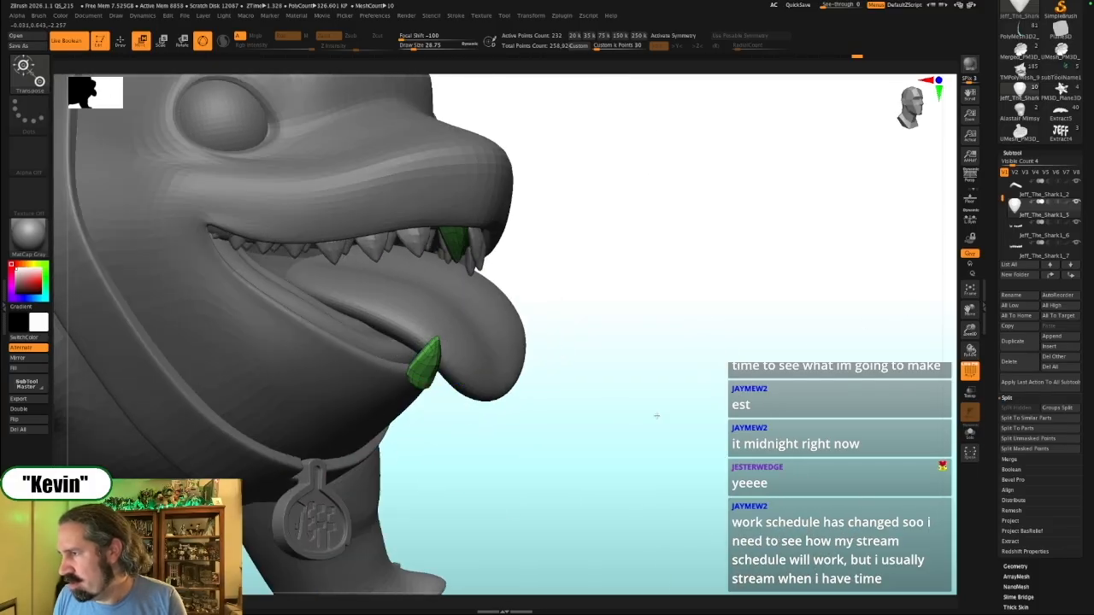
pyautogui.keyDown('ctrl'); pyautogui.moveTo(640, 415); pyautogui.dragTo(472, 424, button='right'); pyautogui.keyUp('ctrl')
pyautogui.keyDown('alt'); pyautogui.moveTo(468, 383); pyautogui.dragTo(366, 359); pyautogui.keyUp('alt')
pyautogui.moveTo(658, 303); pyautogui.dragTo(755, 285)
pyautogui.moveTo(330, 354); pyautogui.dragTo(374, 324)
pyautogui.keyDown('shift'); pyautogui.moveTo(761, 292); pyautogui.dragTo(759, 305); pyautogui.keyUp('shift')
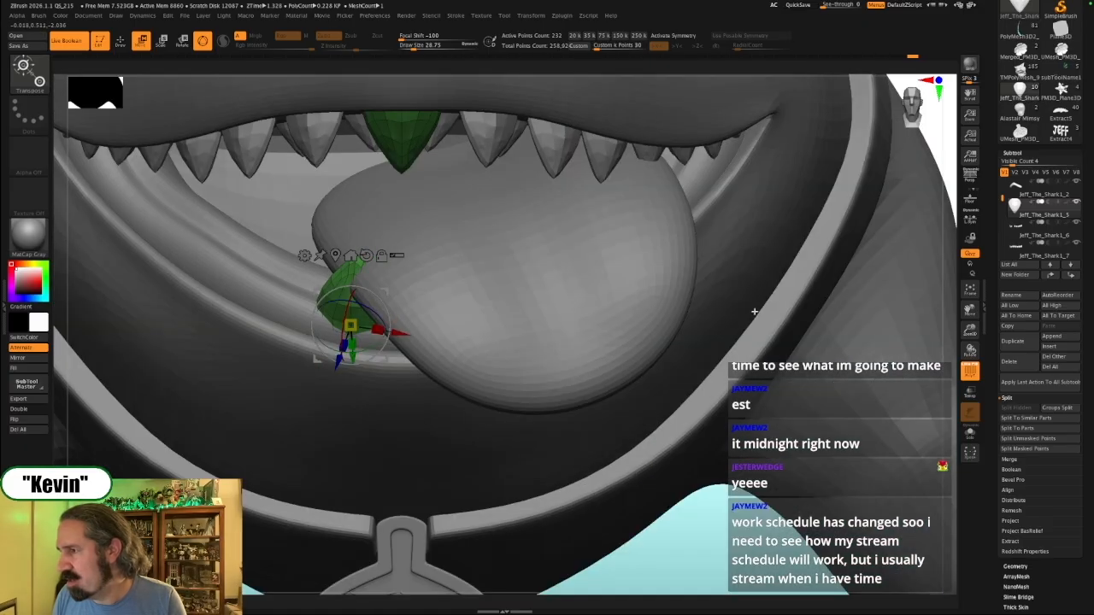
# Split the unmasked lower tooth into its own SubTool, select it, and check the reference art
pyautogui.keyDown('alt'); pyautogui.moveTo(726, 551); pyautogui.dragTo(608, 407); pyautogui.keyUp('alt')
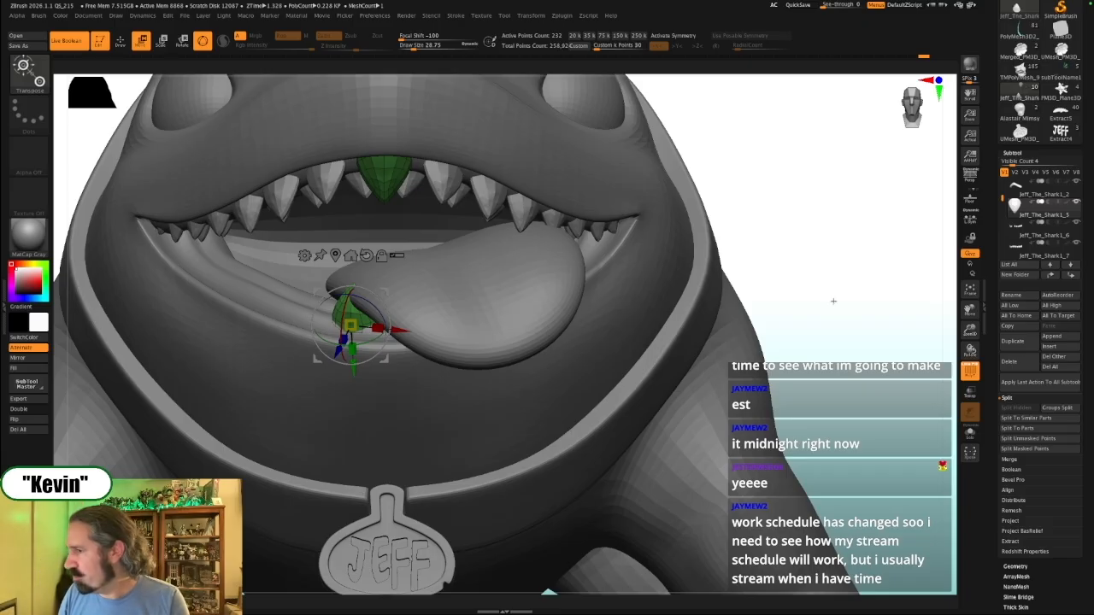
pyautogui.click(1043, 439)
pyautogui.hotkey('alt', 's')
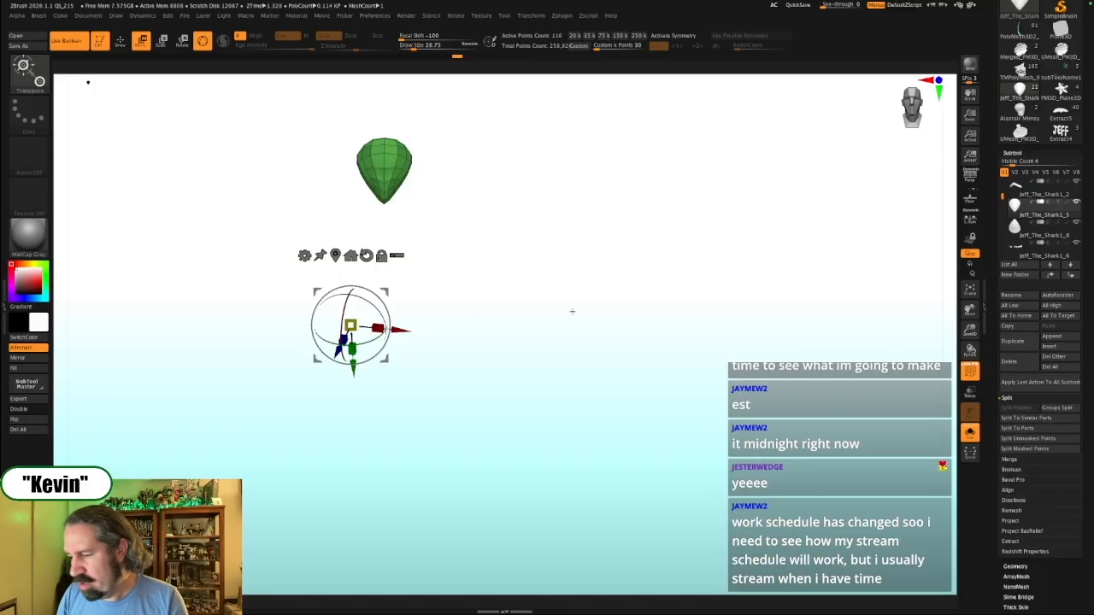
pyautogui.press('Down')
pyautogui.hotkey('shift', 'z')
pyautogui.hotkey('shift', 'z')
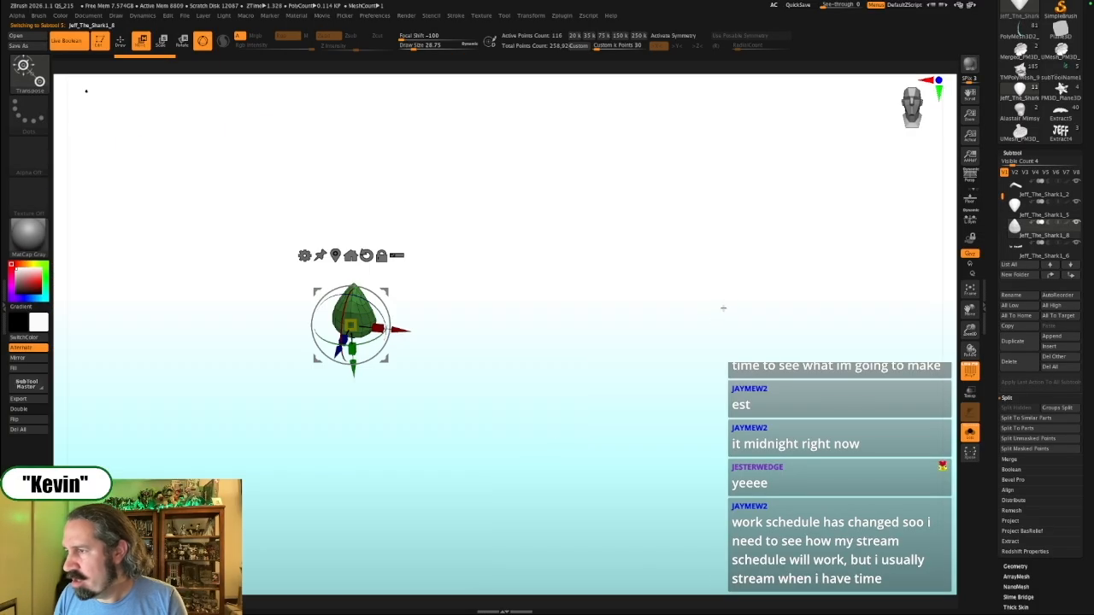
# Move and rotate the point-up lower tooth so its base sits on the lower gum beside the tongue
pyautogui.hotkey('alt', 's')
pyautogui.moveTo(268, 487); pyautogui.dragTo(278, 470)
pyautogui.moveTo(335, 335); pyautogui.dragTo(338, 369)
pyautogui.moveTo(795, 279); pyautogui.dragTo(420, 335)
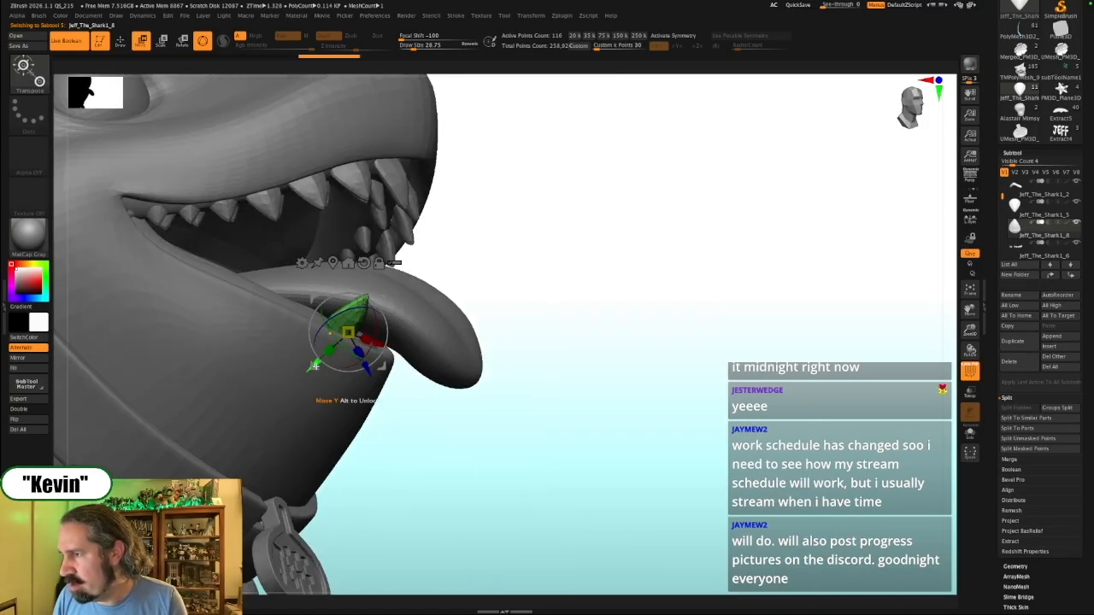
pyautogui.moveTo(538, 310); pyautogui.dragTo(530, 282)
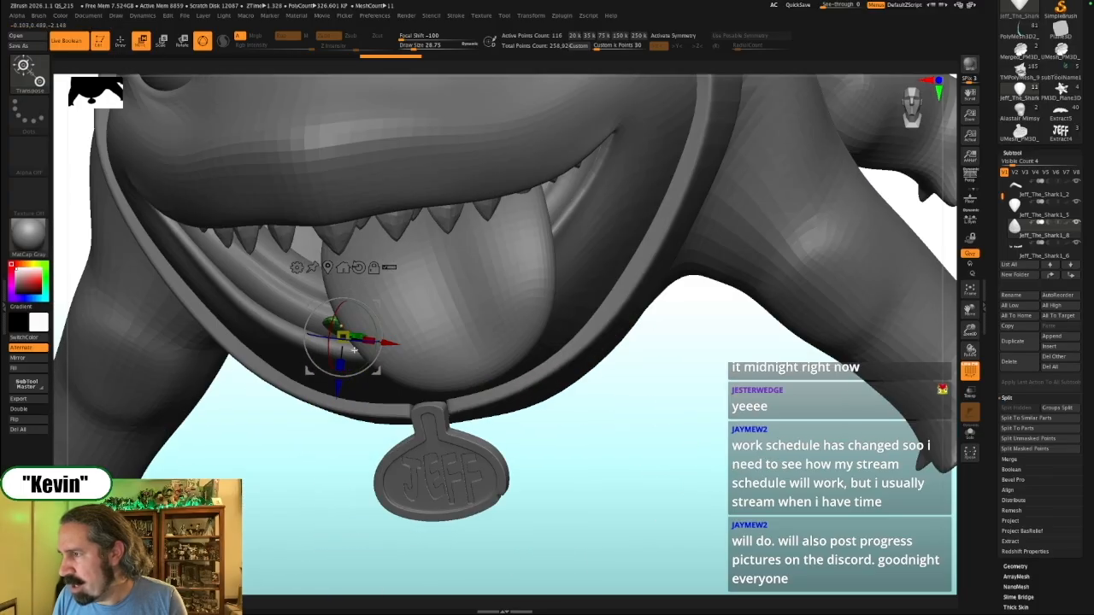
pyautogui.moveTo(311, 451); pyautogui.dragTo(360, 366)
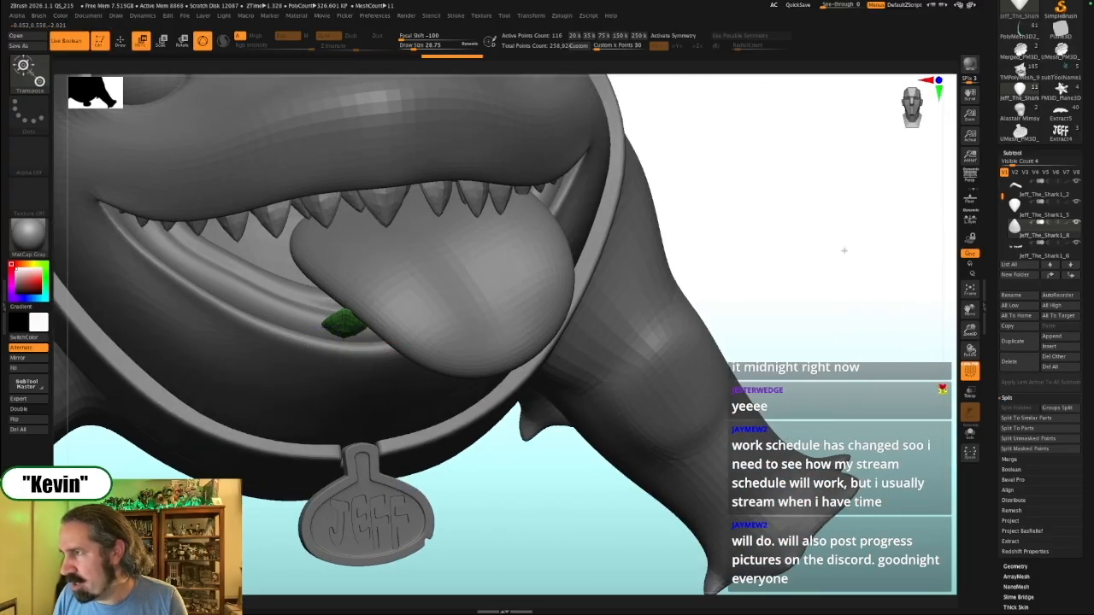
pyautogui.moveTo(843, 250); pyautogui.dragTo(468, 196)
pyautogui.moveTo(521, 224); pyautogui.dragTo(367, 376)
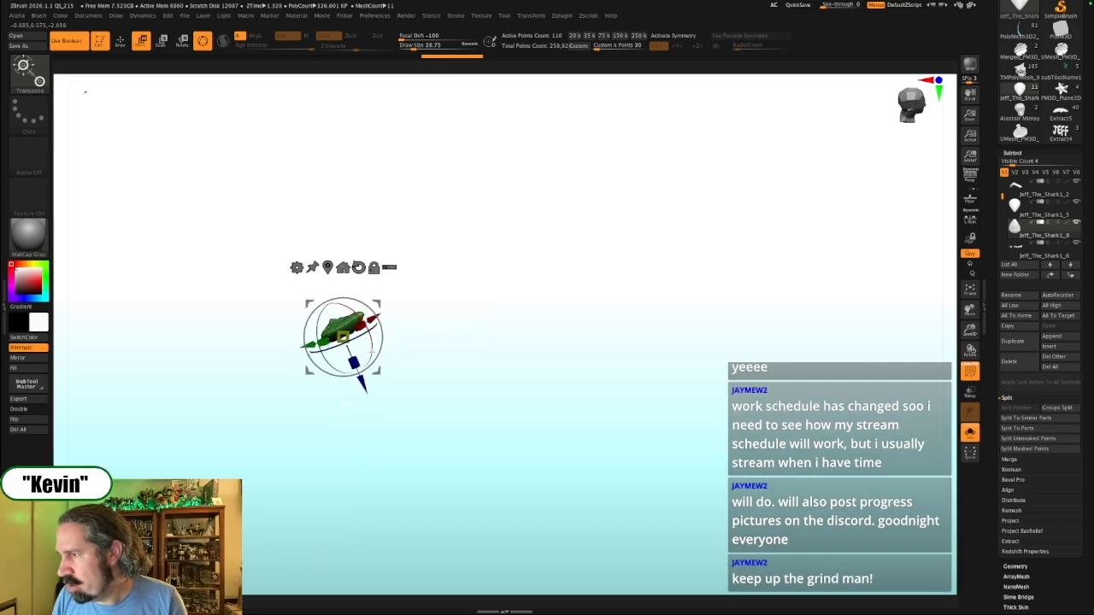
pyautogui.hotkey('alt', 's')
pyautogui.moveTo(424, 386); pyautogui.dragTo(480, 365)
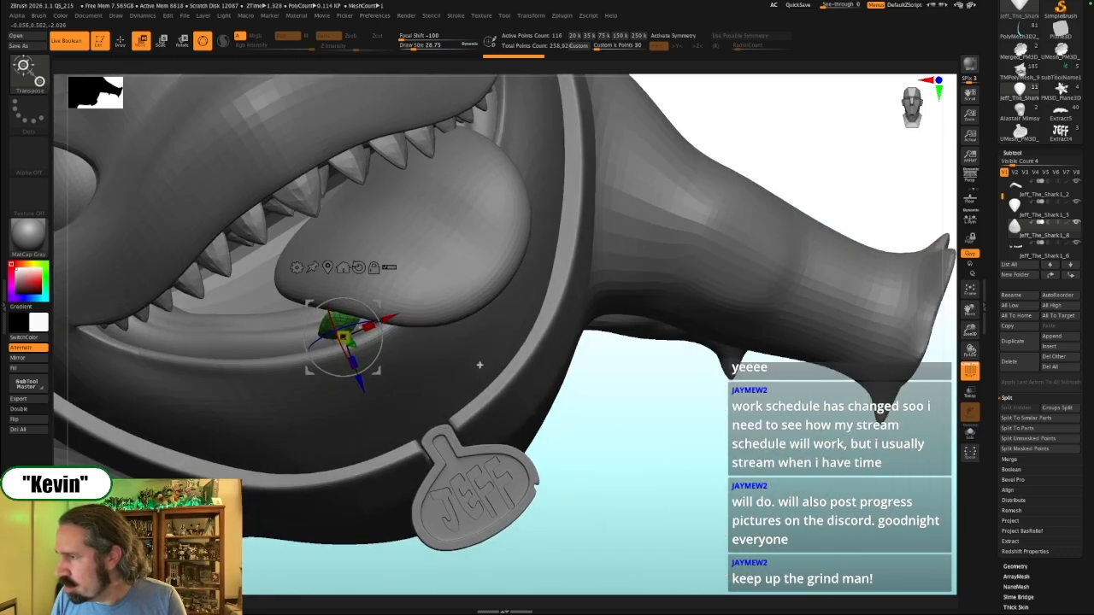
# Inspect the lower tooth on its own and in the mouth, and compare its placement with the reference art
pyautogui.hotkey('alt', 's')
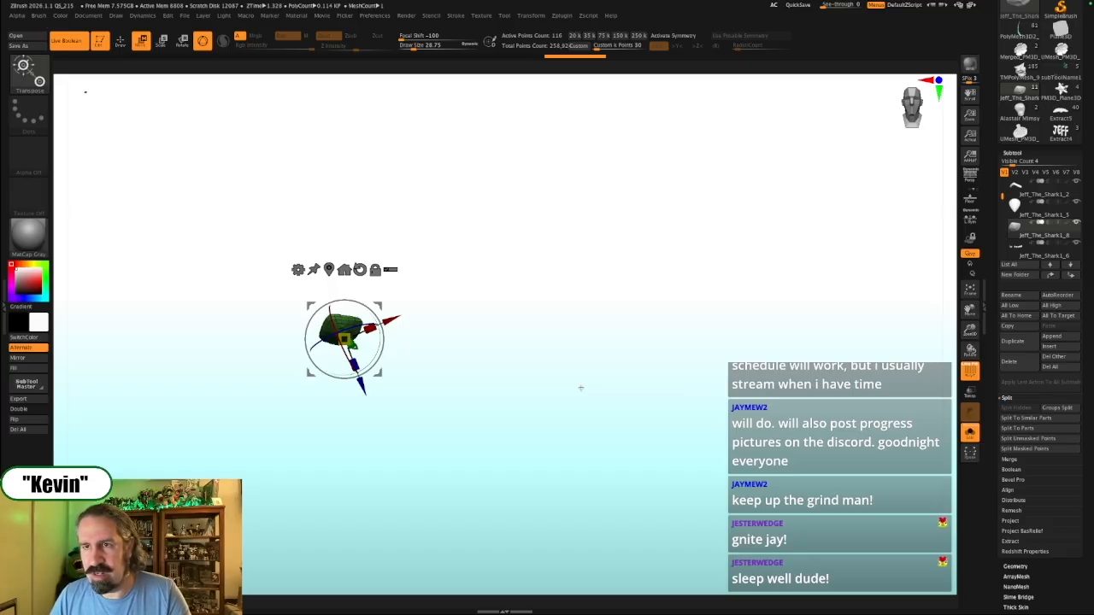
pyautogui.moveTo(541, 394)
pyautogui.mouseDown()
pyautogui.moveTo(522, 340)
pyautogui.moveTo(557, 396)
pyautogui.mouseUp()
pyautogui.hotkey('alt', 's')
pyautogui.moveTo(234, 422); pyautogui.dragTo(212, 445)
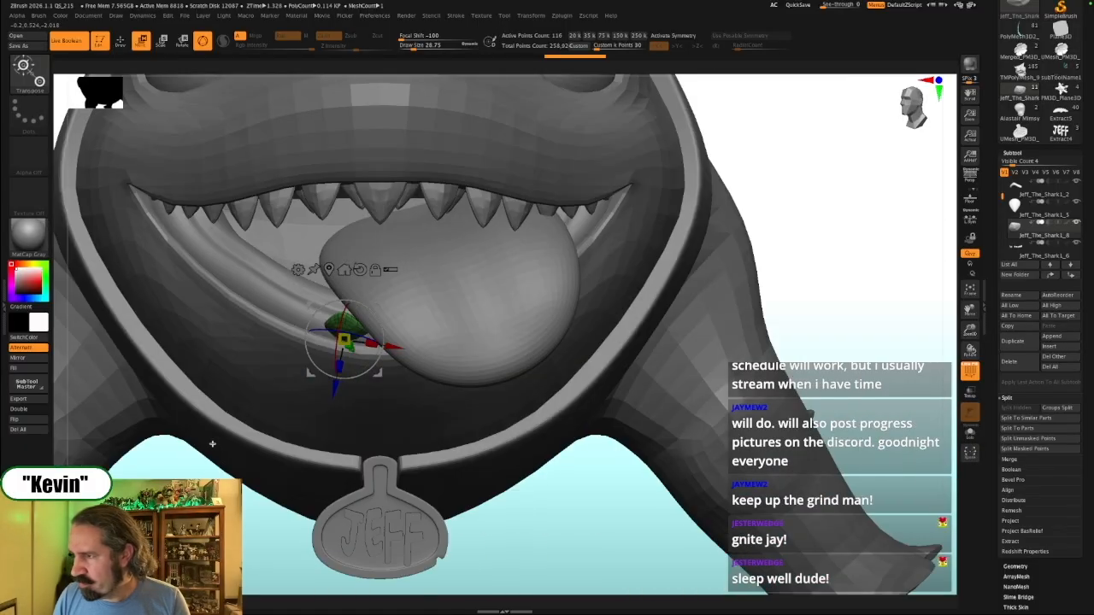
pyautogui.hotkey('shift', 'z')
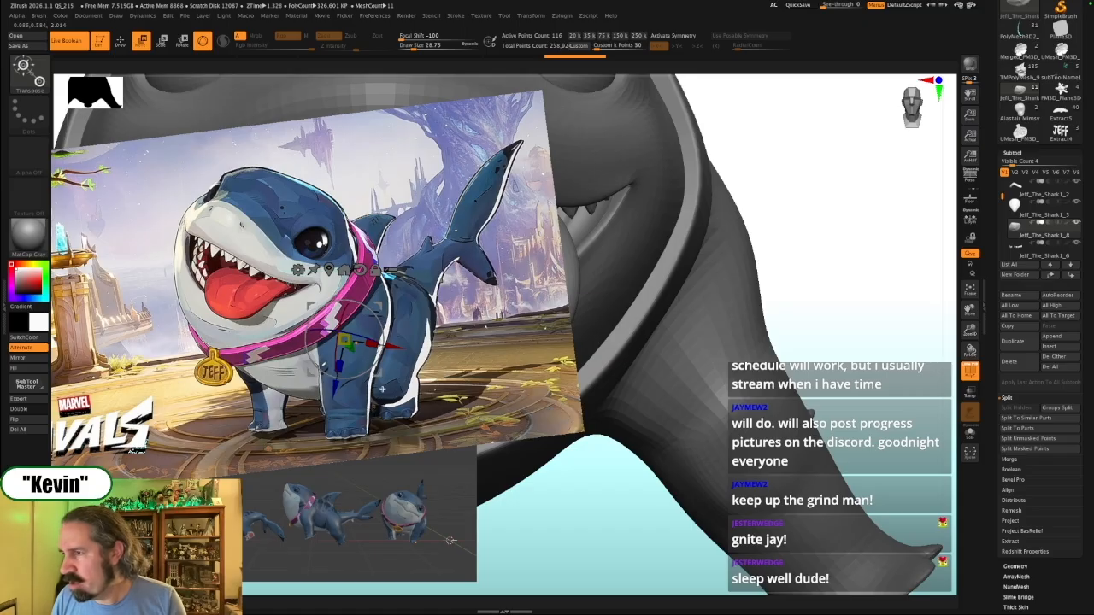
pyautogui.hotkey('shift', 'z')
pyautogui.hotkey('shift', 'z')
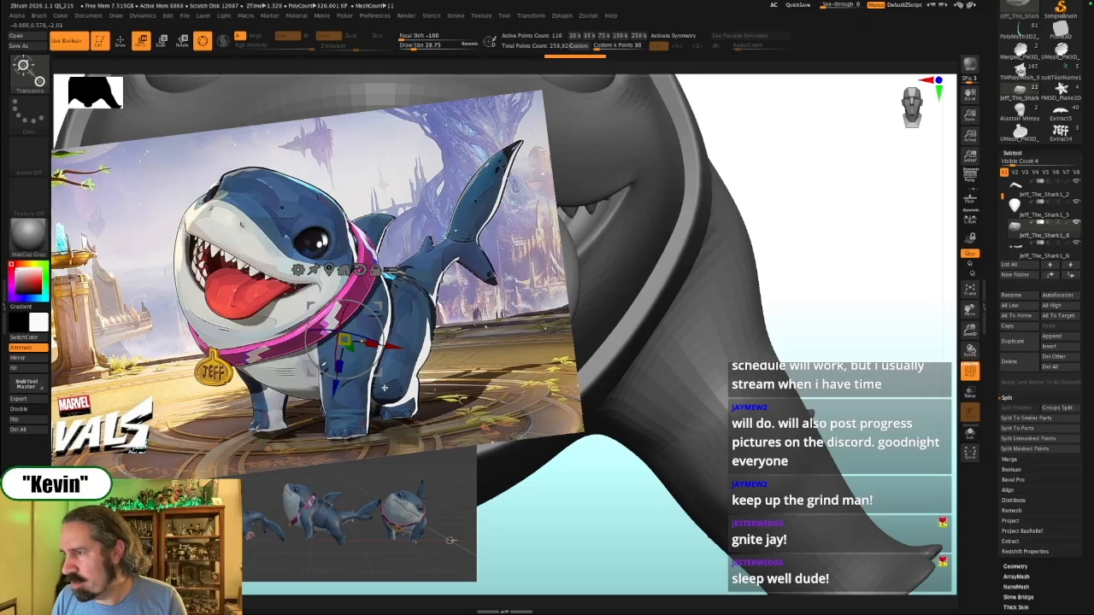
pyautogui.hotkey('shift', 'z')
# Copy the lower tooth along the gum away from the tongue and angle the copy to follow the gum's curve
pyautogui.moveTo(349, 415)
pyautogui.mouseDown(button='right')
pyautogui.moveTo(369, 376)
pyautogui.moveTo(365, 403)
pyautogui.mouseUp(button='right')
pyautogui.moveTo(397, 345); pyautogui.dragTo(332, 346)
pyautogui.hotkey('shift', 'z')
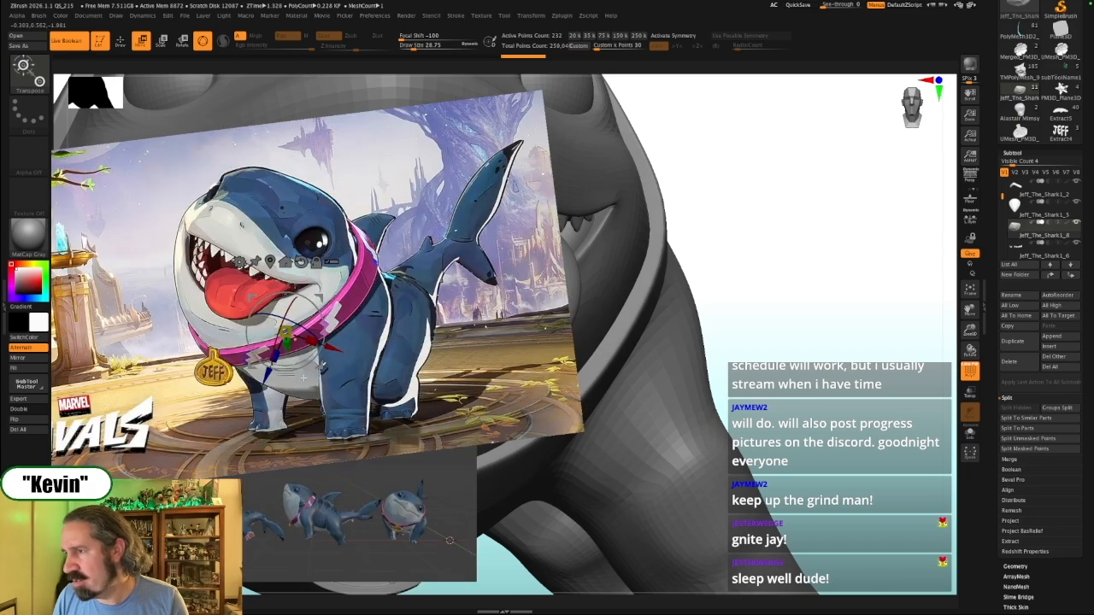
pyautogui.hotkey('shift', 'z')
pyautogui.moveTo(271, 373); pyautogui.dragTo(275, 365)
pyautogui.moveTo(766, 295); pyautogui.dragTo(782, 302)
pyautogui.moveTo(337, 342); pyautogui.dragTo(338, 342)
pyautogui.moveTo(663, 522); pyautogui.dragTo(656, 520)
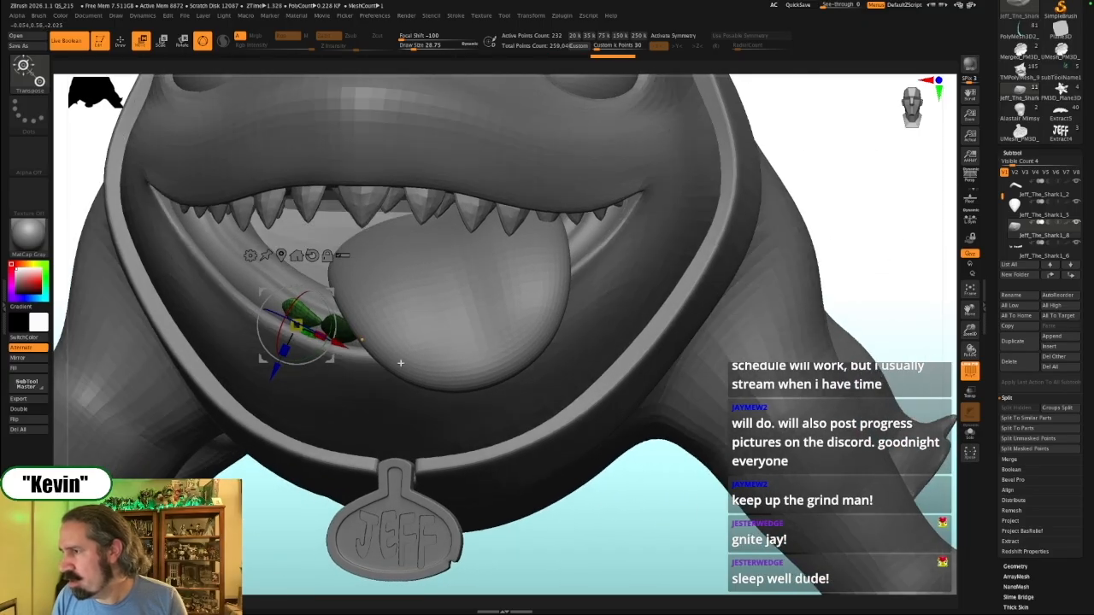
# Add a third lower tooth by copying the second one farther along the gum toward the mouth corner
pyautogui.keyDown('ctrl'); pyautogui.moveTo(339, 345); pyautogui.dragTo(300, 330); pyautogui.keyUp('ctrl')
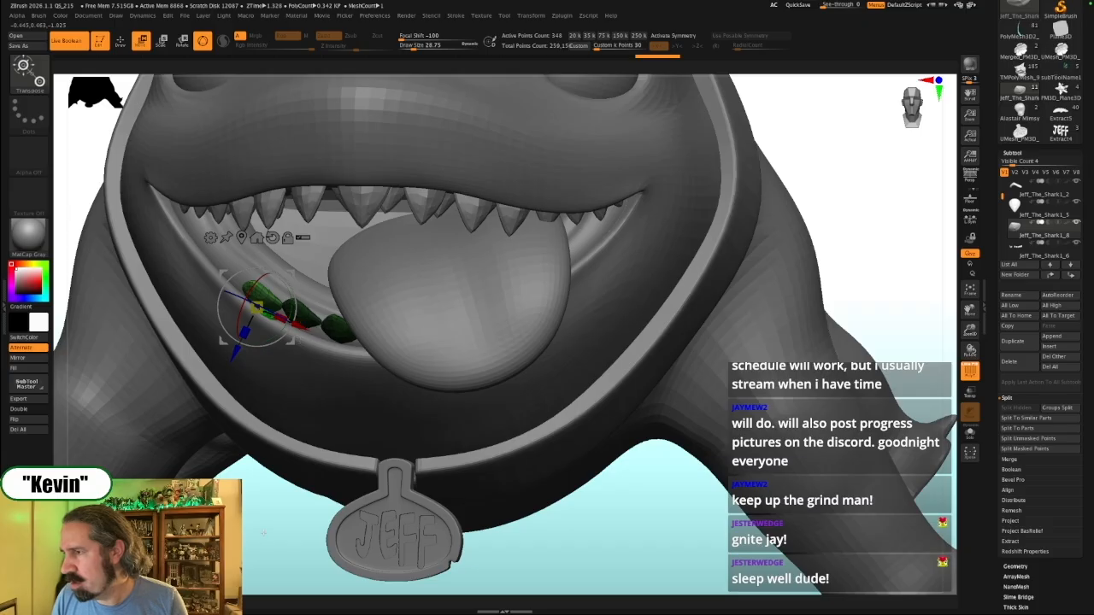
pyautogui.moveTo(293, 477); pyautogui.dragTo(288, 413)
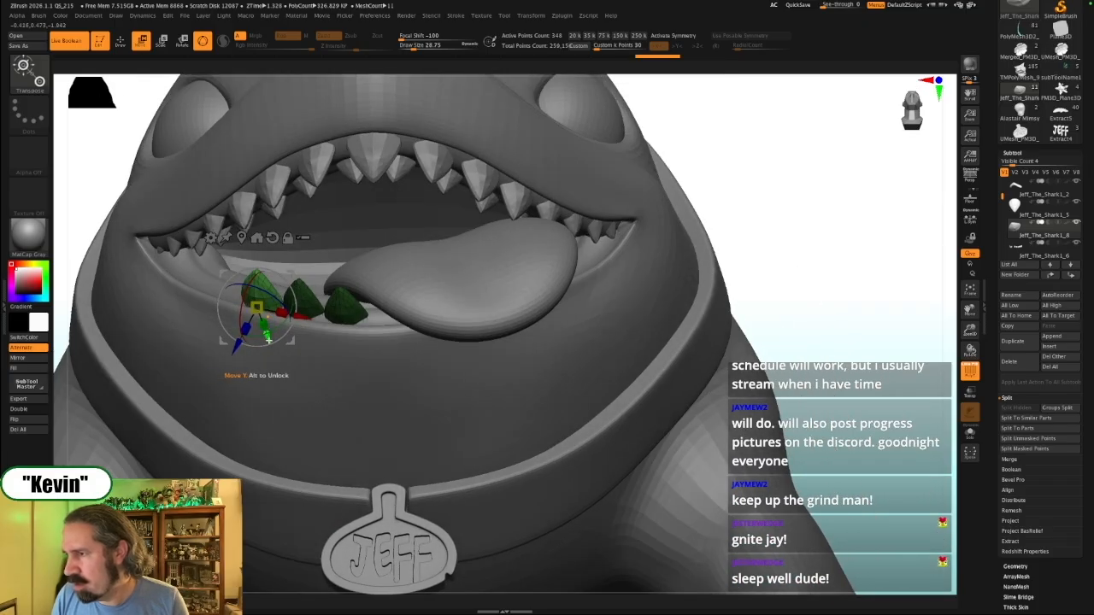
pyautogui.moveTo(907, 270); pyautogui.dragTo(837, 256)
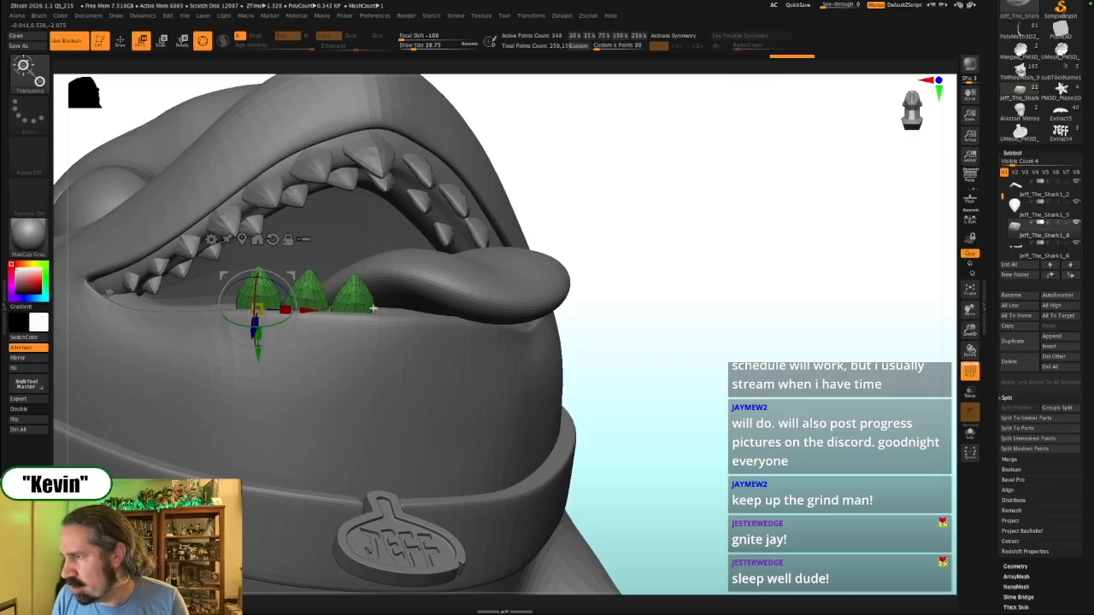
# Mask the other two lower teeth, centre the gizmo on the tooth nearest the tongue, and adjust its seating on the gum
pyautogui.keyDown('alt'); pyautogui.click(378, 304); pyautogui.keyUp('alt')
pyautogui.moveTo(384, 288); pyautogui.dragTo(387, 287)
pyautogui.moveTo(671, 272); pyautogui.dragTo(703, 297)
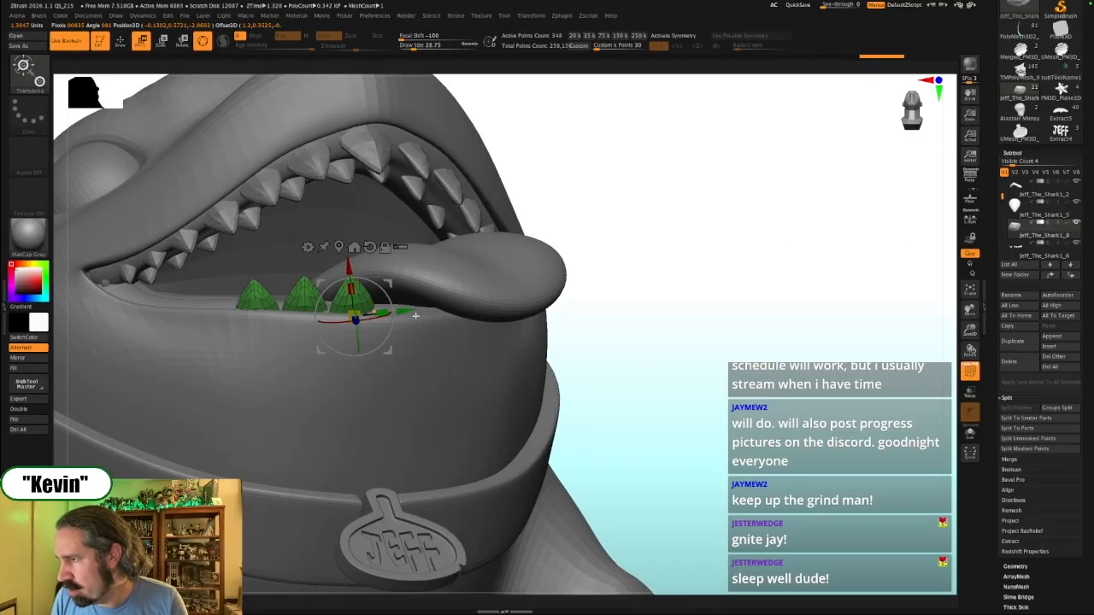
pyautogui.keyDown('ctrl'); pyautogui.moveTo(364, 299); pyautogui.dragTo(290, 300); pyautogui.keyUp('ctrl')
pyautogui.keyDown('ctrl'); pyautogui.click(846, 274); pyautogui.keyUp('ctrl')
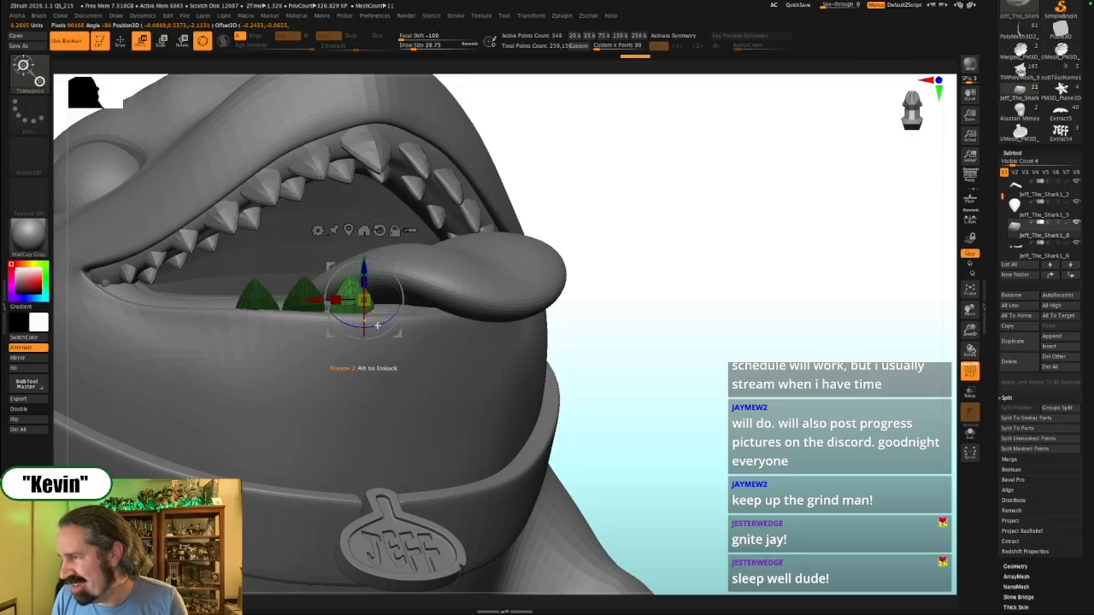
pyautogui.keyDown('alt'); pyautogui.click(376, 324); pyautogui.keyUp('alt')
pyautogui.hotkey('alt', 's')
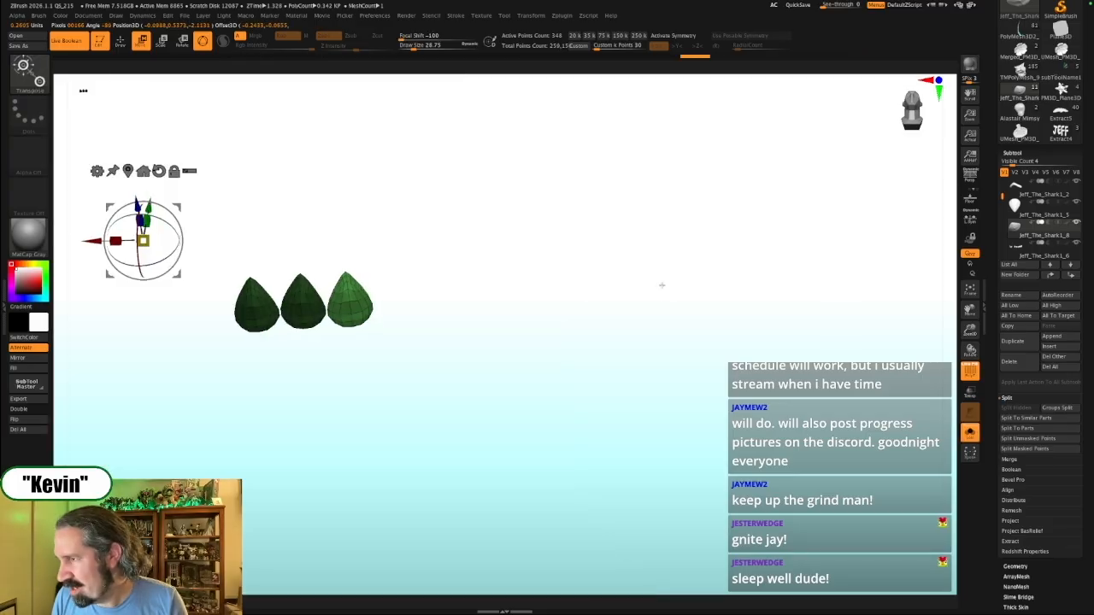
pyautogui.click(352, 313)
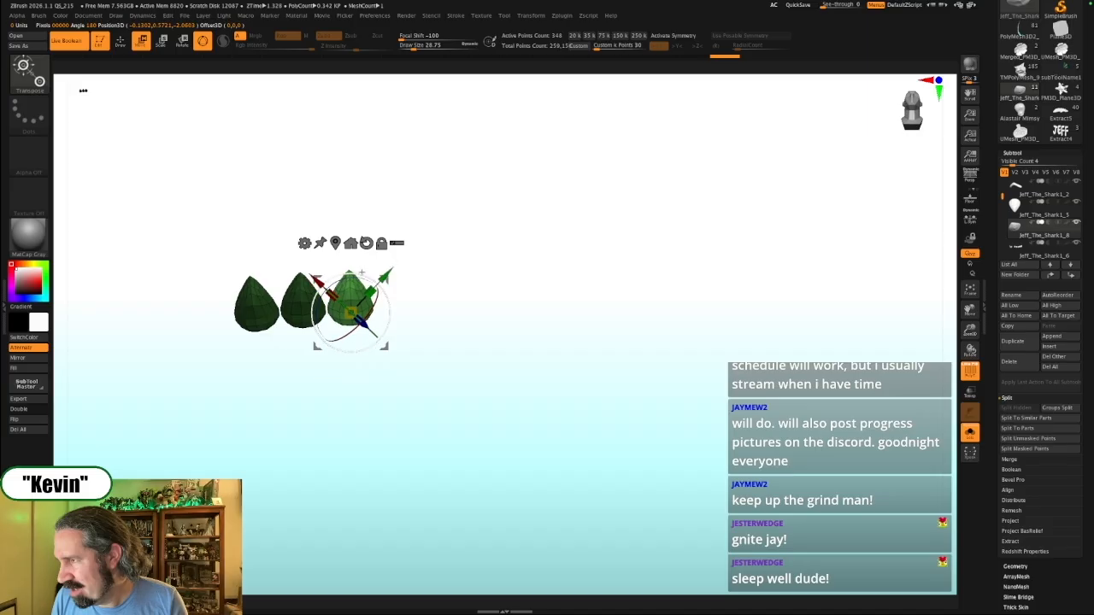
pyautogui.hotkey('alt', 's')
pyautogui.moveTo(810, 333); pyautogui.dragTo(764, 333)
pyautogui.moveTo(250, 422); pyautogui.dragTo(348, 311)
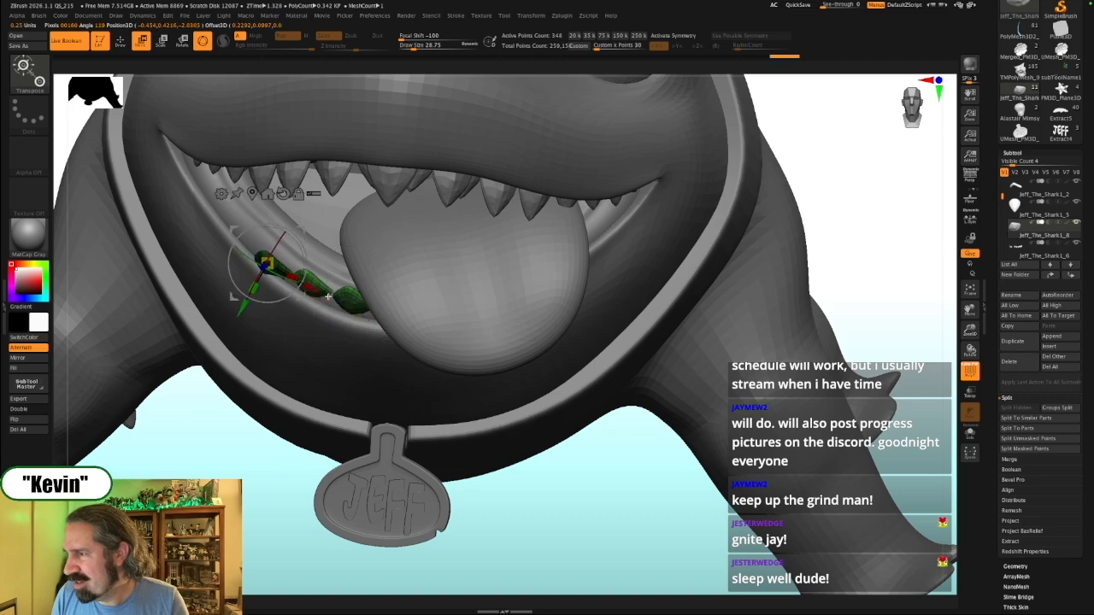
# Leave only the lower tooth farthest from the tongue unmasked, centre the gizmo on it, and reposition it on the gum
pyautogui.keyDown('ctrl'); pyautogui.click(211, 440); pyautogui.keyUp('ctrl')
pyautogui.hotkey('alt', 's')
pyautogui.moveTo(244, 406); pyautogui.dragTo(238, 436)
pyautogui.keyDown('alt'); pyautogui.moveTo(248, 288); pyautogui.dragTo(144, 420); pyautogui.keyUp('alt')
pyautogui.keyDown('alt'); pyautogui.click(274, 251); pyautogui.keyUp('alt')
pyautogui.moveTo(393, 266); pyautogui.dragTo(414, 220)
pyautogui.keyDown('alt'); pyautogui.moveTo(291, 263); pyautogui.dragTo(330, 279); pyautogui.keyUp('alt')
pyautogui.moveTo(299, 207); pyautogui.dragTo(301, 202)
pyautogui.moveTo(312, 241); pyautogui.dragTo(371, 233)
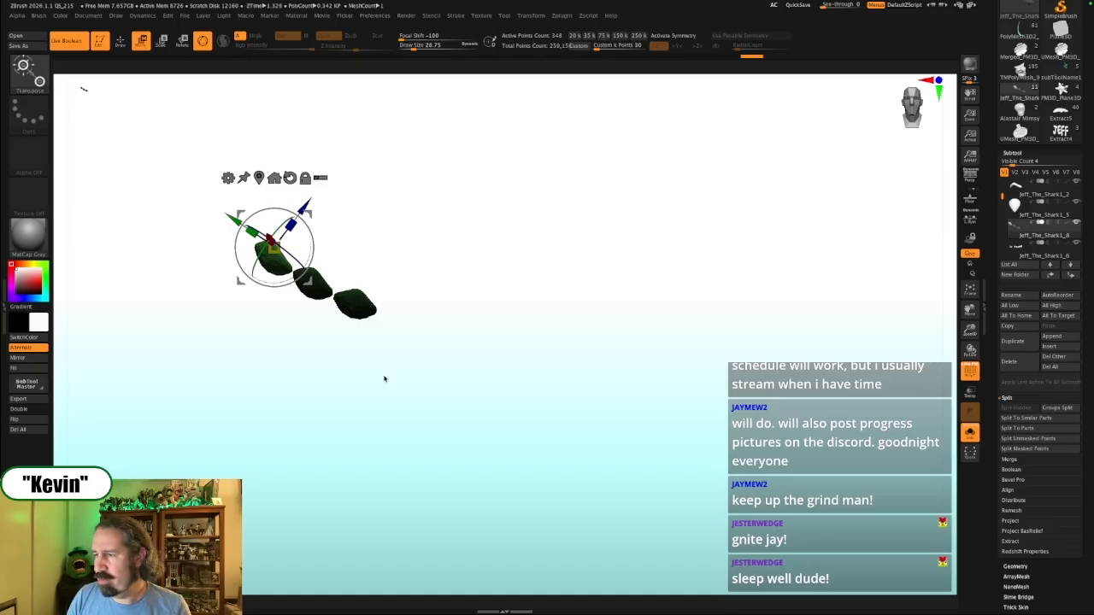
# Shift the lower tooth farthest from the tongue slightly inward and rotate it to follow the gum line
pyautogui.moveTo(400, 375); pyautogui.dragTo(411, 355)
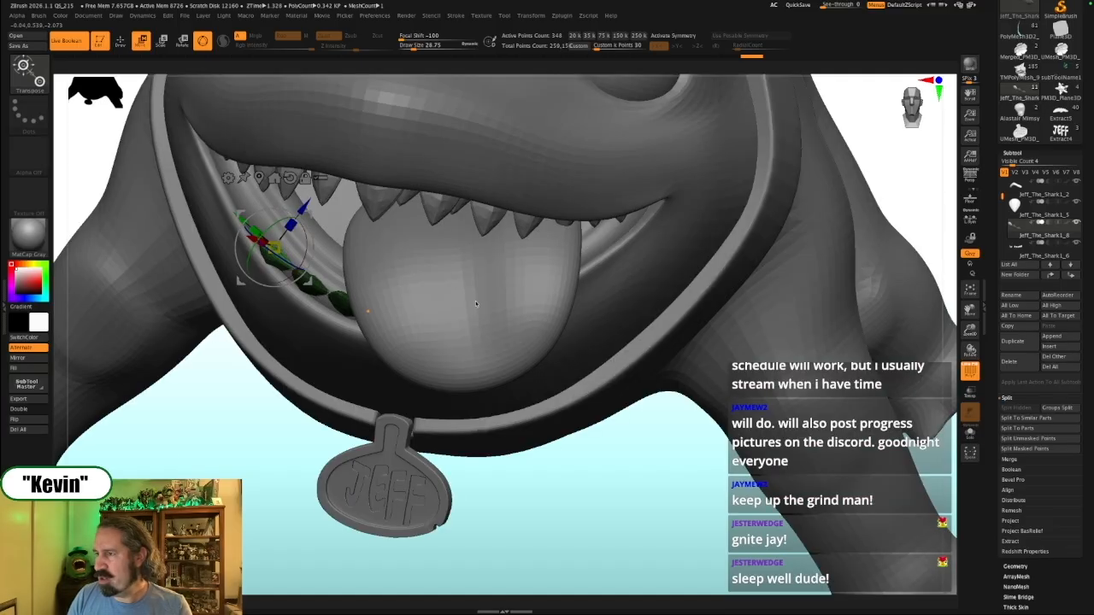
pyautogui.moveTo(294, 514); pyautogui.dragTo(260, 494)
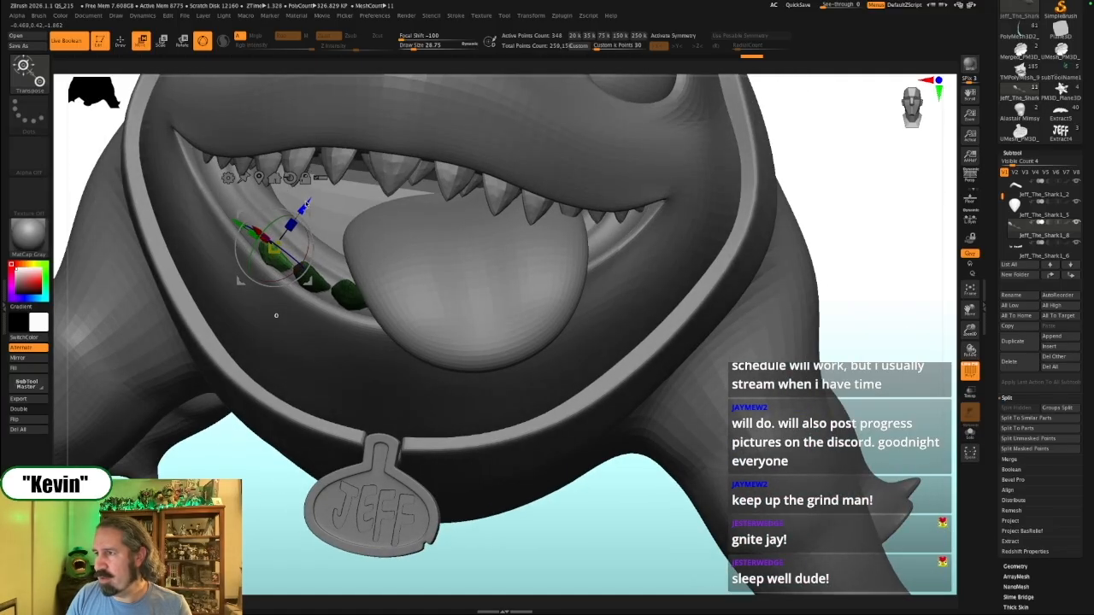
pyautogui.moveTo(306, 208); pyautogui.dragTo(325, 209)
pyautogui.moveTo(308, 249); pyautogui.dragTo(306, 254)
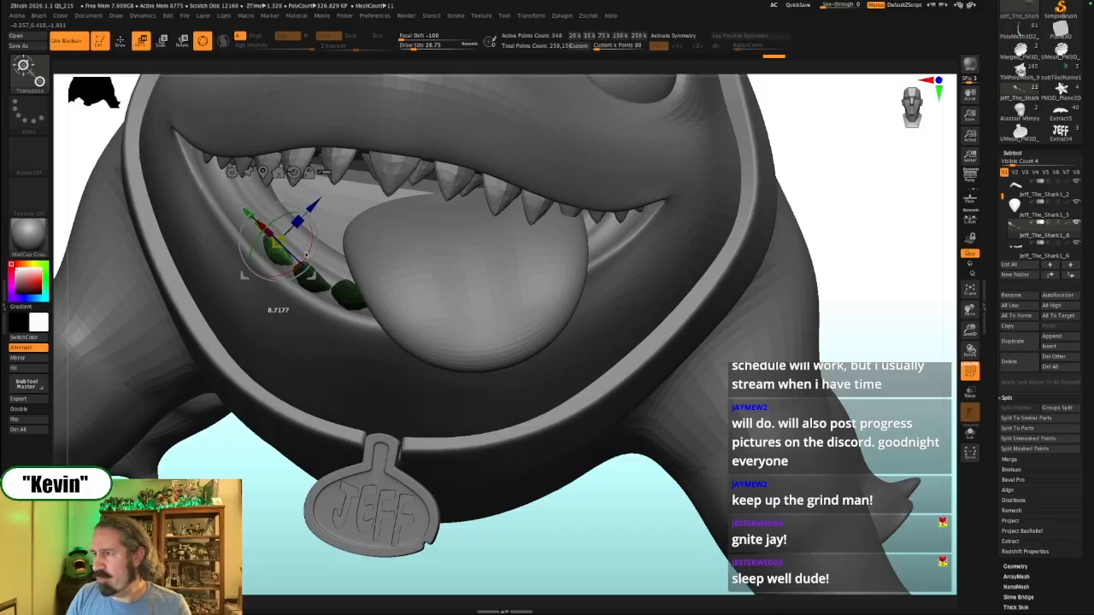
pyautogui.moveTo(290, 384); pyautogui.dragTo(310, 376)
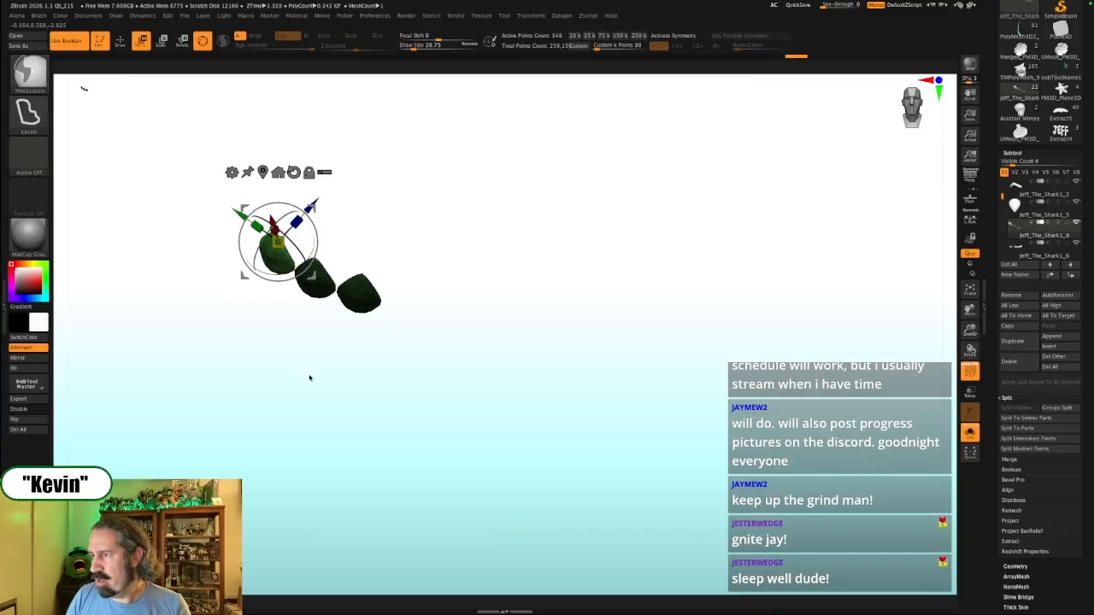
# Leave only the middle lower tooth unmasked, place the gizmo at its base, and nudge it into line on the gum
pyautogui.keyDown('ctrl'); pyautogui.moveTo(326, 280); pyautogui.dragTo(461, 350); pyautogui.keyUp('ctrl')
pyautogui.keyDown('ctrl'); pyautogui.click(426, 341); pyautogui.keyUp('ctrl')
pyautogui.keyDown('alt'); pyautogui.click(311, 313); pyautogui.keyUp('alt')
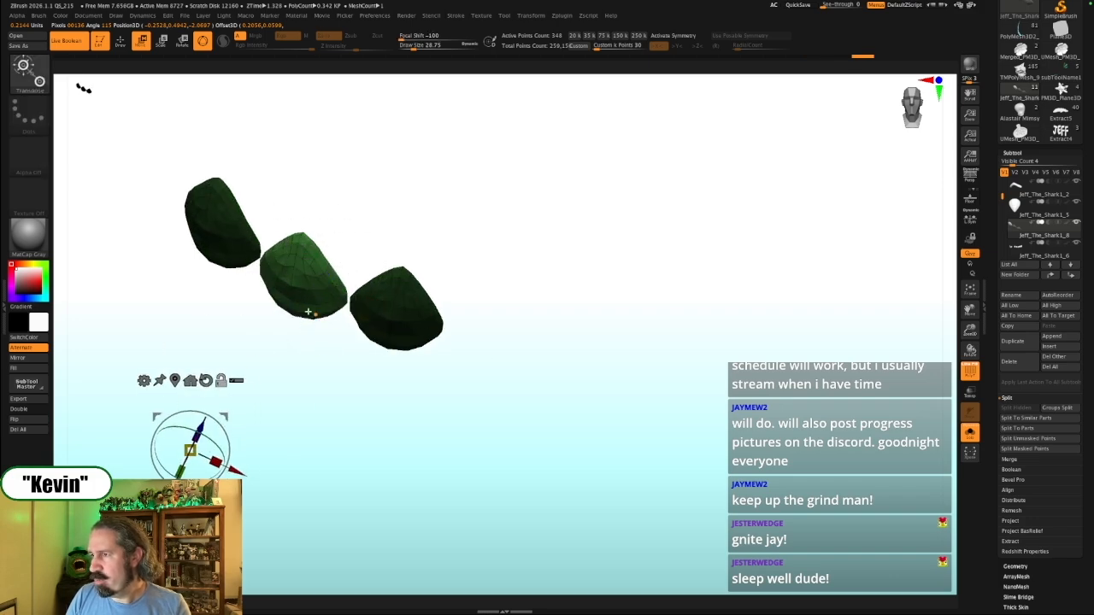
pyautogui.keyDown('alt'); pyautogui.click(293, 300); pyautogui.keyUp('alt')
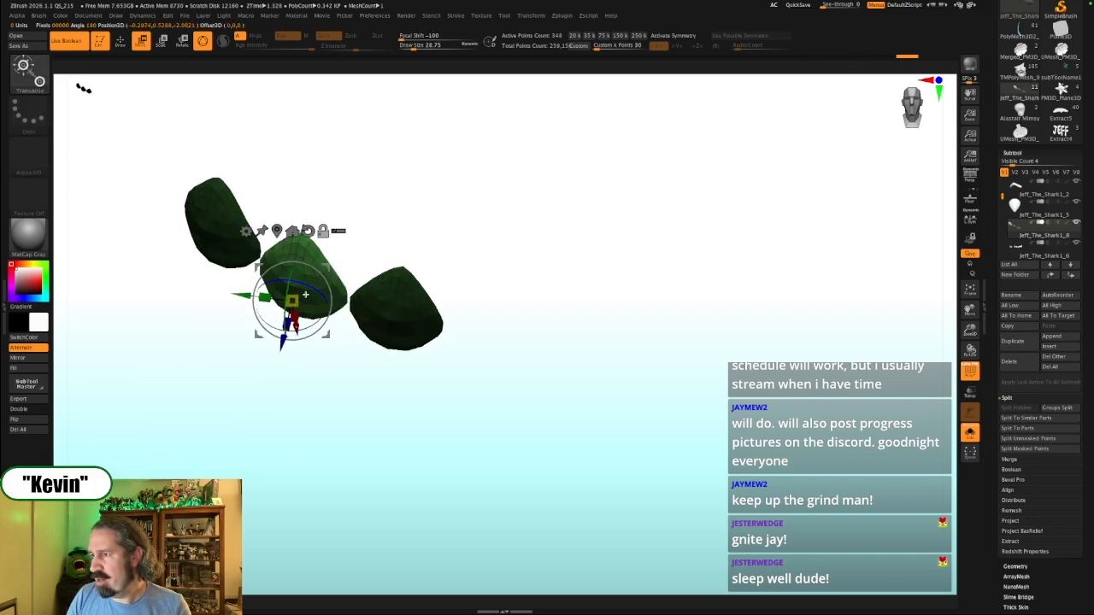
pyautogui.moveTo(314, 324)
pyautogui.mouseDown()
pyautogui.moveTo(274, 341)
pyautogui.moveTo(330, 315)
pyautogui.mouseUp()
pyautogui.hotkey('alt', 's')
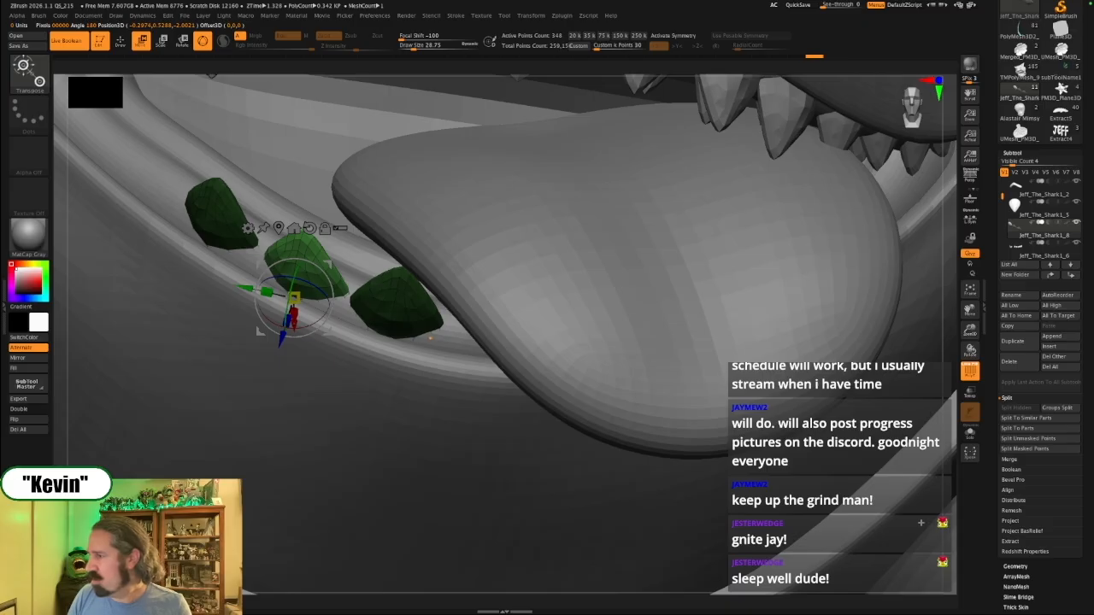
# Clear the mask, isolate the lower tooth nearest the mouth corner, set the gizmo at its base, and refine its placement
pyautogui.click(970, 433)
pyautogui.keyDown('ctrl'); pyautogui.moveTo(274, 405); pyautogui.dragTo(260, 381); pyautogui.keyUp('ctrl')
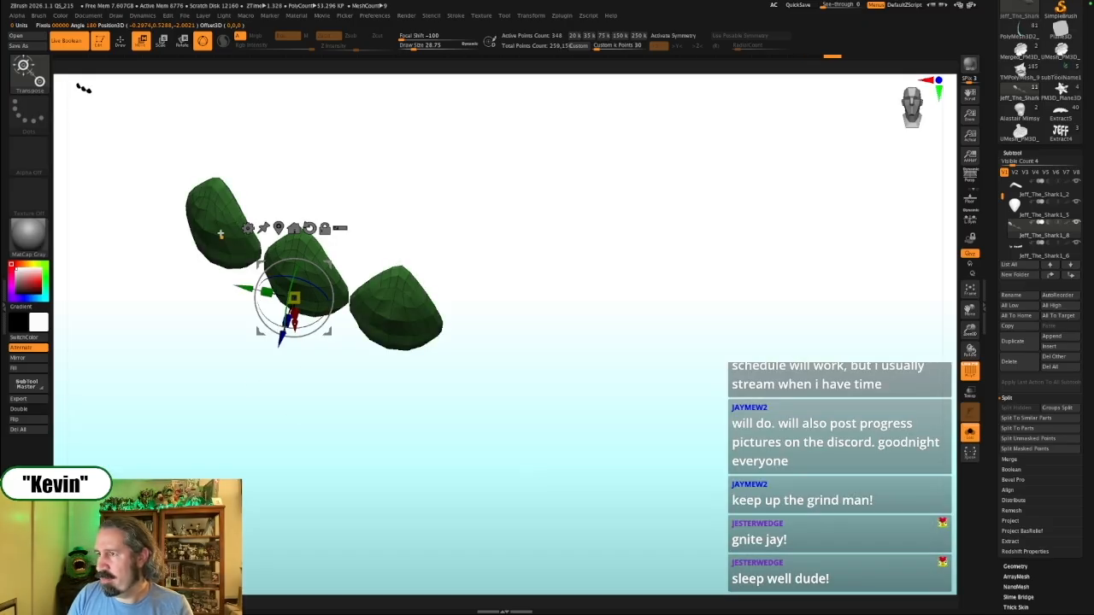
pyautogui.keyDown('ctrl'); pyautogui.moveTo(220, 224); pyautogui.dragTo(318, 275); pyautogui.keyUp('ctrl')
pyautogui.moveTo(367, 225); pyautogui.dragTo(406, 243)
pyautogui.keyDown('alt'); pyautogui.click(268, 244); pyautogui.keyUp('alt')
pyautogui.keyDown('alt'); pyautogui.click(205, 309); pyautogui.keyUp('alt')
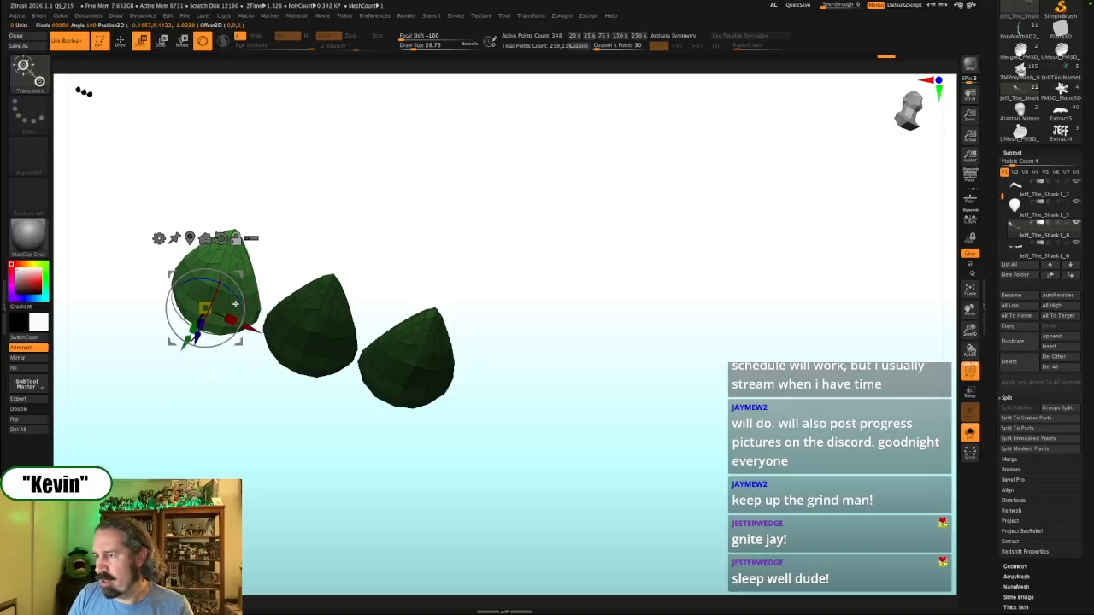
pyautogui.moveTo(542, 315); pyautogui.dragTo(605, 342)
pyautogui.hotkey('alt', 's')
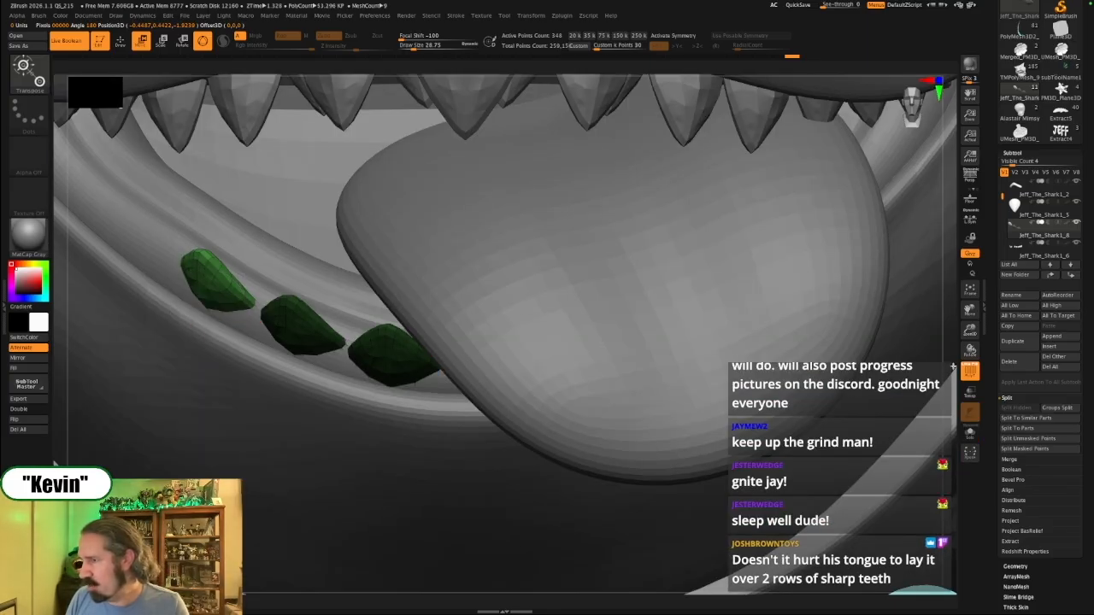
# Place the gizmo at the lower tooth nearest the tongue and nudge the unmasked teeth slightly upward from the gum
pyautogui.hotkey('alt', 's')
pyautogui.press('q')
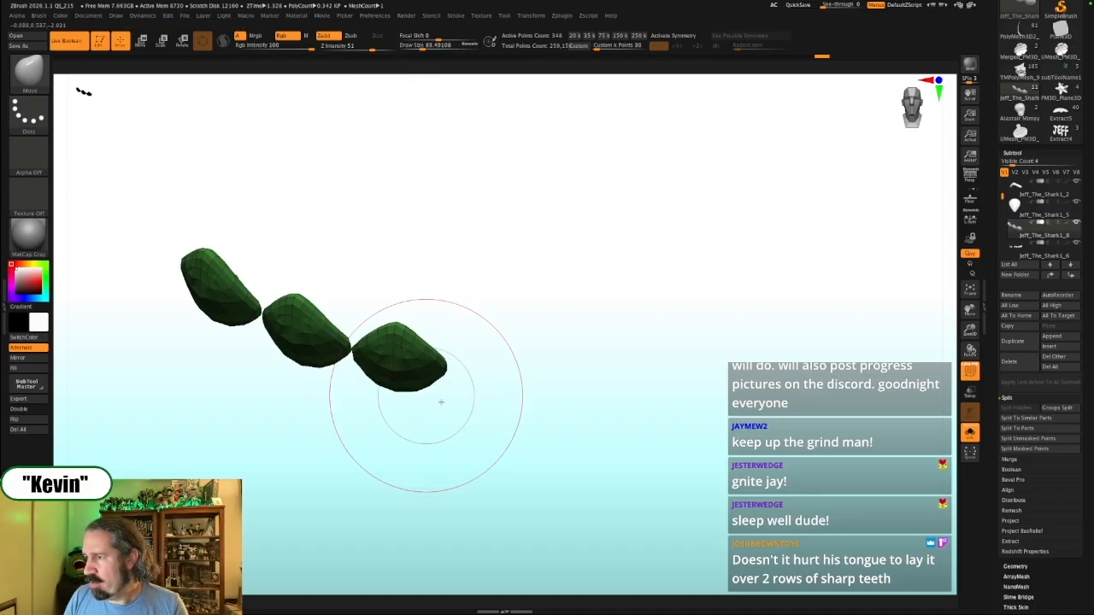
pyautogui.keyDown('alt'); pyautogui.moveTo(451, 433); pyautogui.dragTo(447, 389); pyautogui.keyUp('alt')
pyautogui.hotkey('alt', 's')
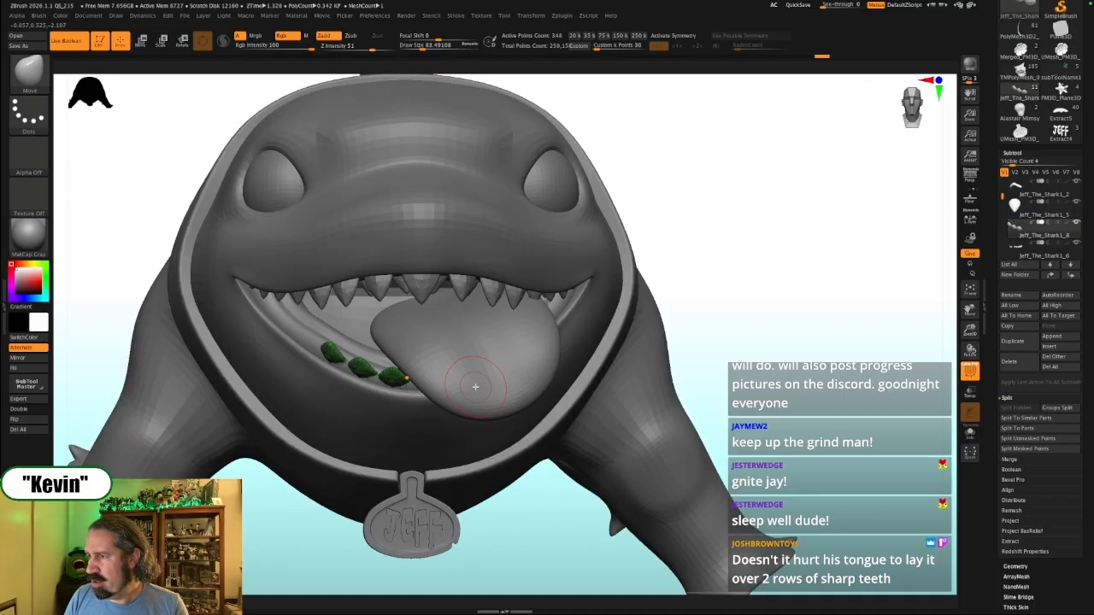
pyautogui.moveTo(706, 322); pyautogui.dragTo(438, 365)
pyautogui.press('w')
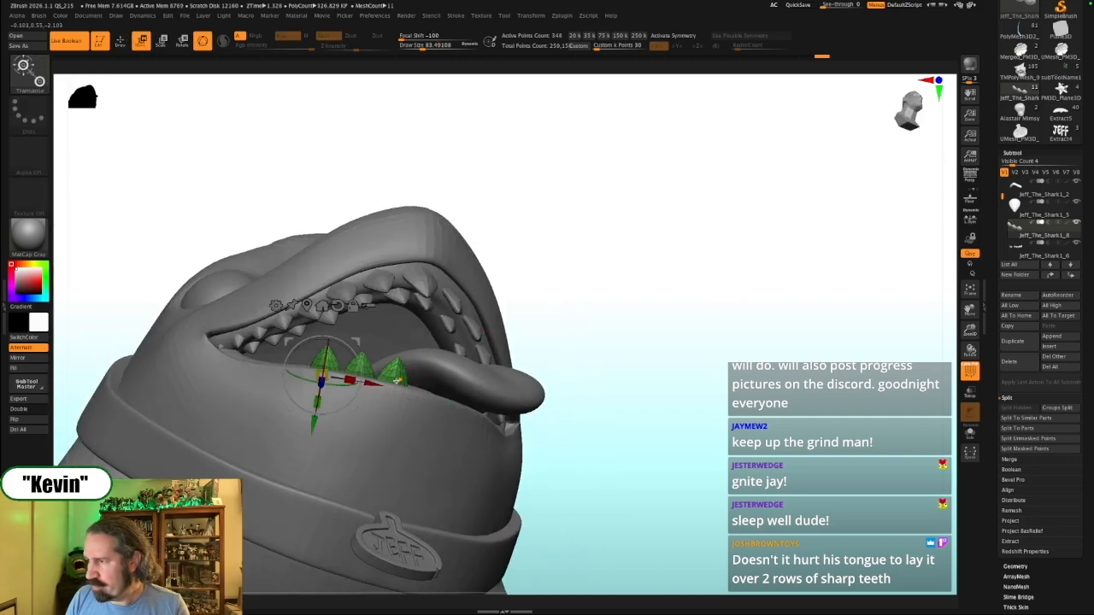
pyautogui.hotkey('alt', 's')
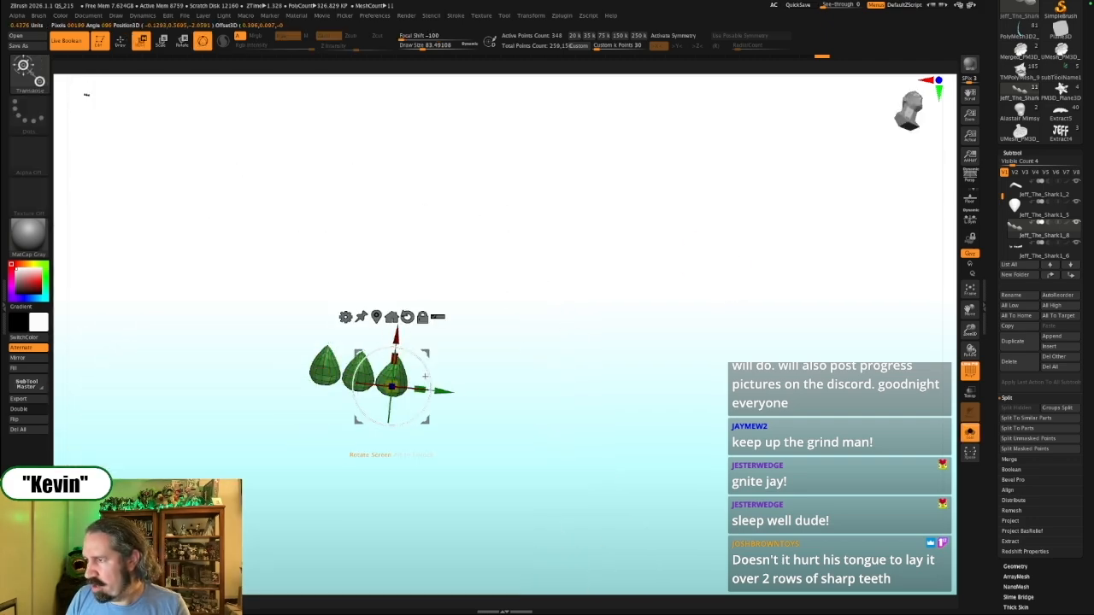
pyautogui.hotkey('alt', 's')
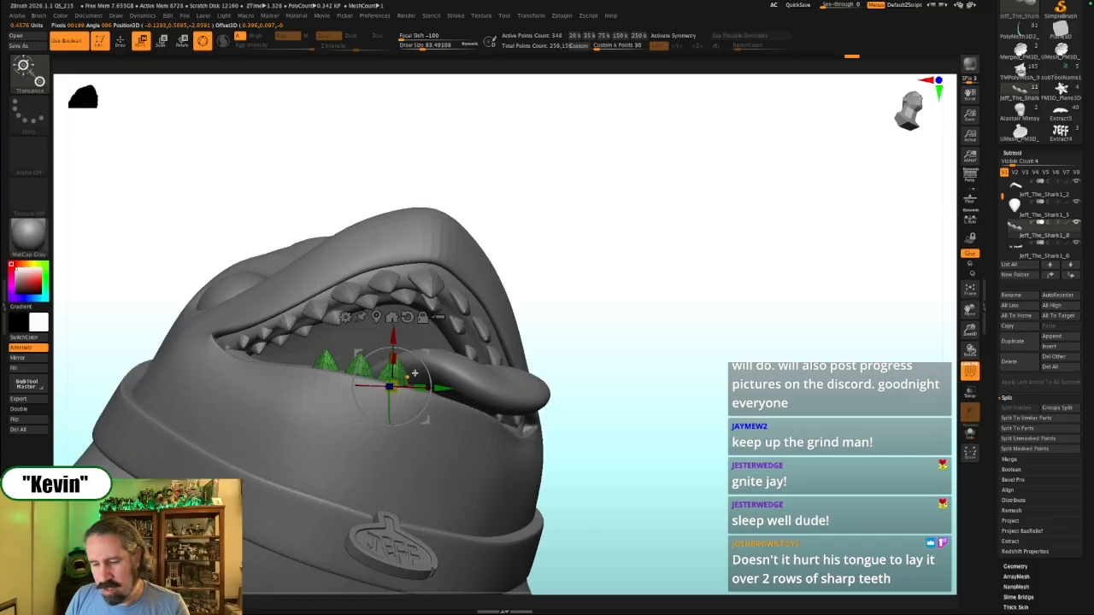
pyautogui.moveTo(397, 341); pyautogui.dragTo(396, 339)
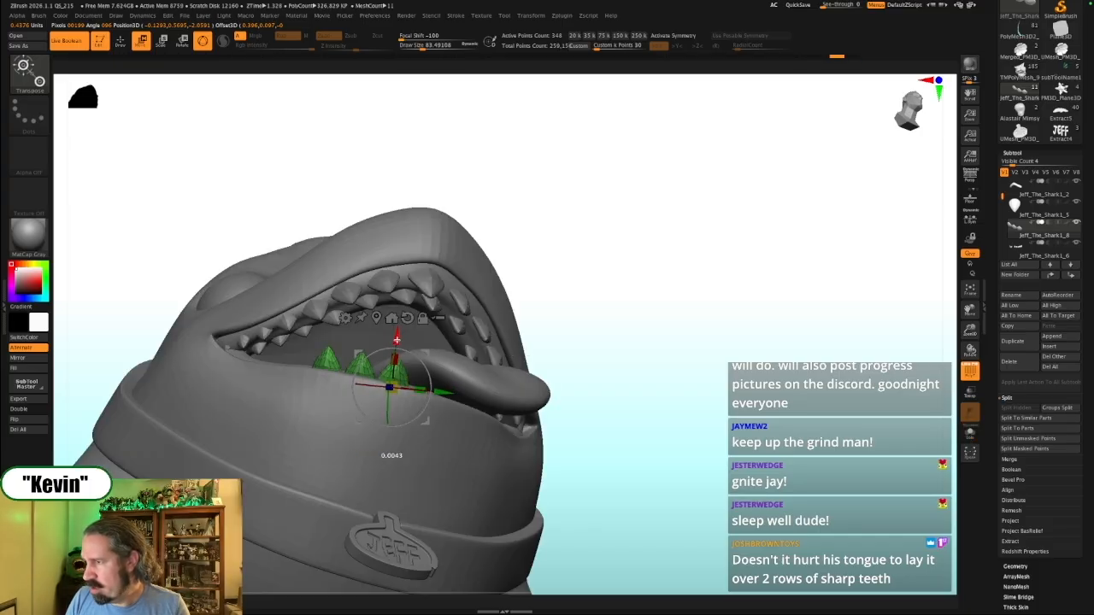
# Check the lower teeth against the reference art, duplicate the three teeth, and position the copies along the gum toward the mouth corner
pyautogui.moveTo(645, 293); pyautogui.dragTo(608, 323)
pyautogui.hotkey('shift', 'z')
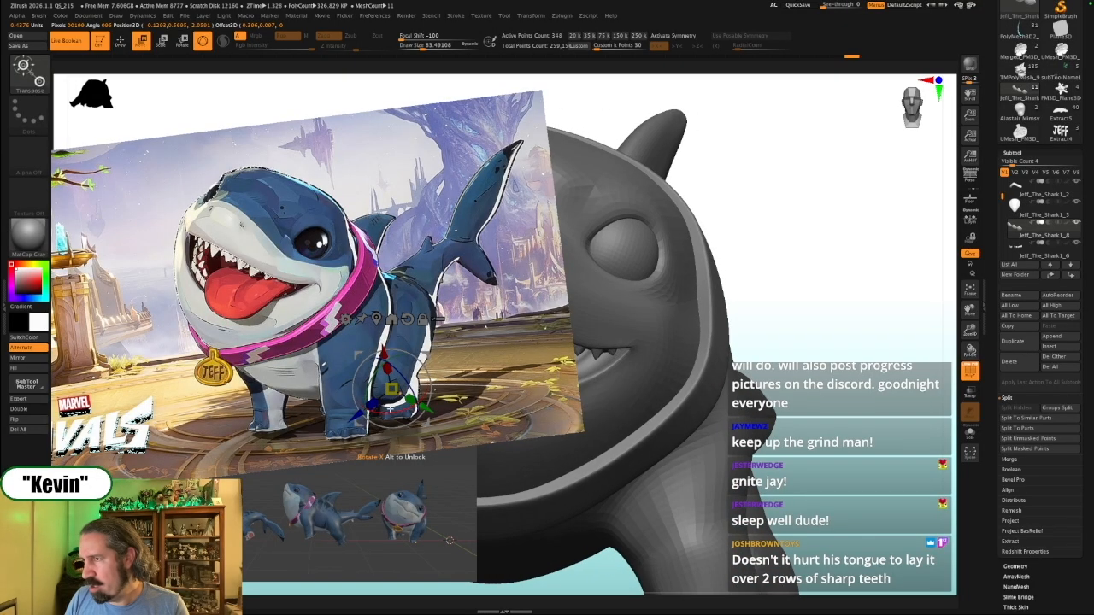
pyautogui.hotkey('shift', 'z')
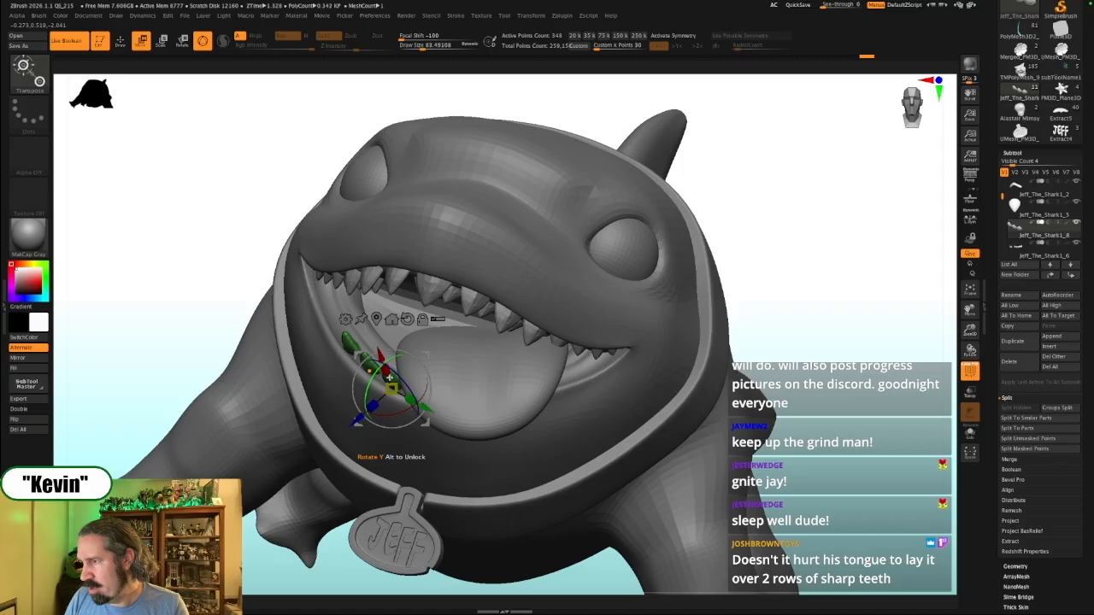
pyautogui.hotkey('shift', 'z')
pyautogui.hotkey('shift', 'z')
pyautogui.moveTo(776, 319); pyautogui.dragTo(868, 302)
pyautogui.keyDown('ctrl'); pyautogui.moveTo(434, 407); pyautogui.dragTo(351, 379); pyautogui.keyUp('ctrl')
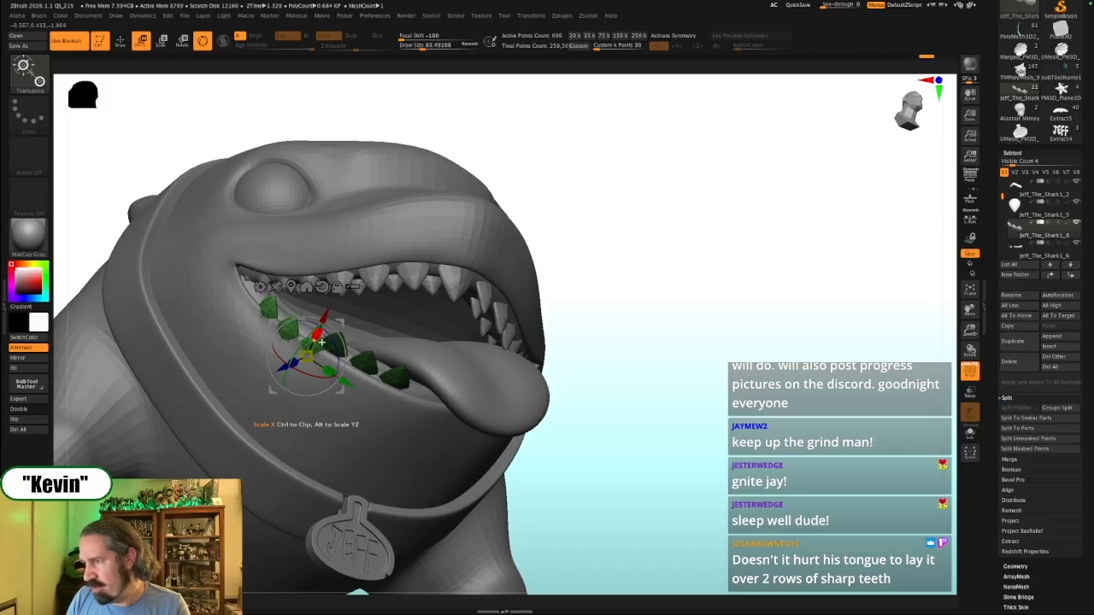
pyautogui.moveTo(716, 286); pyautogui.dragTo(394, 328)
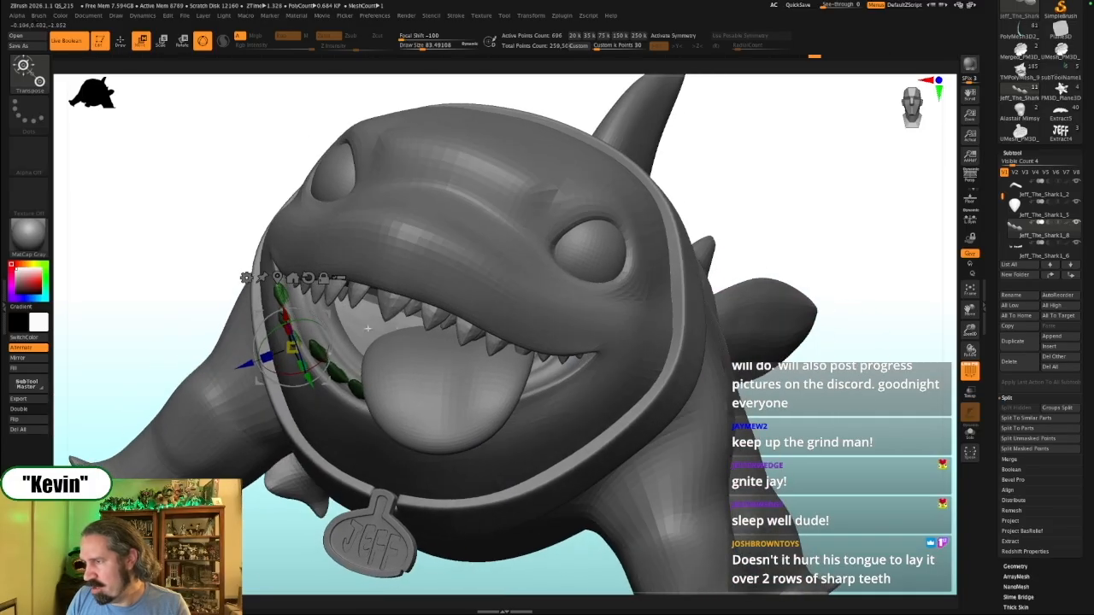
pyautogui.moveTo(254, 362); pyautogui.dragTo(267, 357)
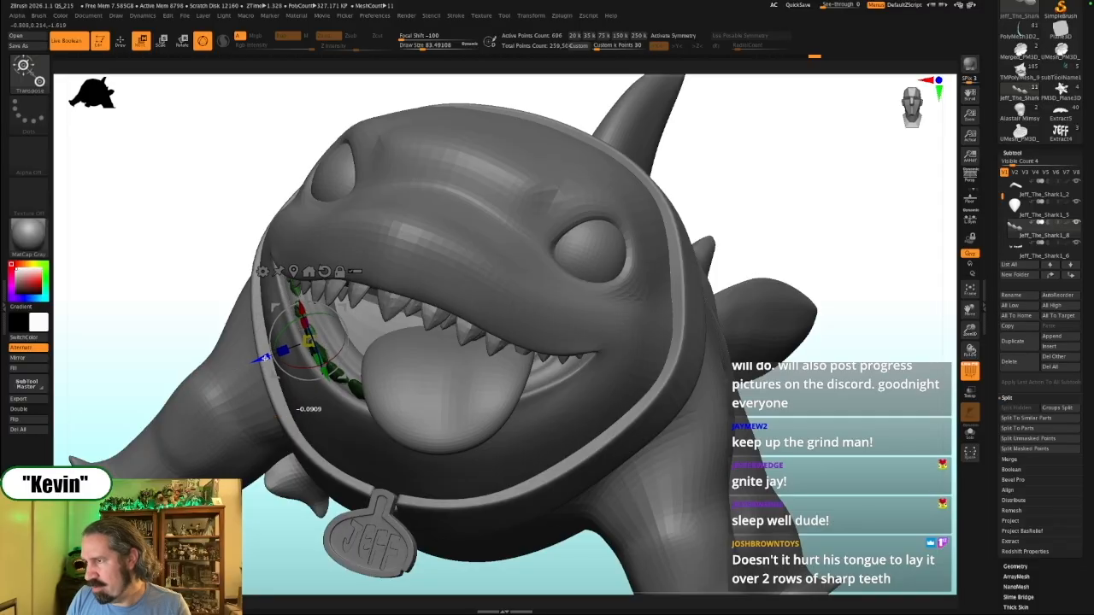
# Rotate and shift the three copied teeth so they follow the gum curve up to the mouth corner
pyautogui.hotkey('alt', 's')
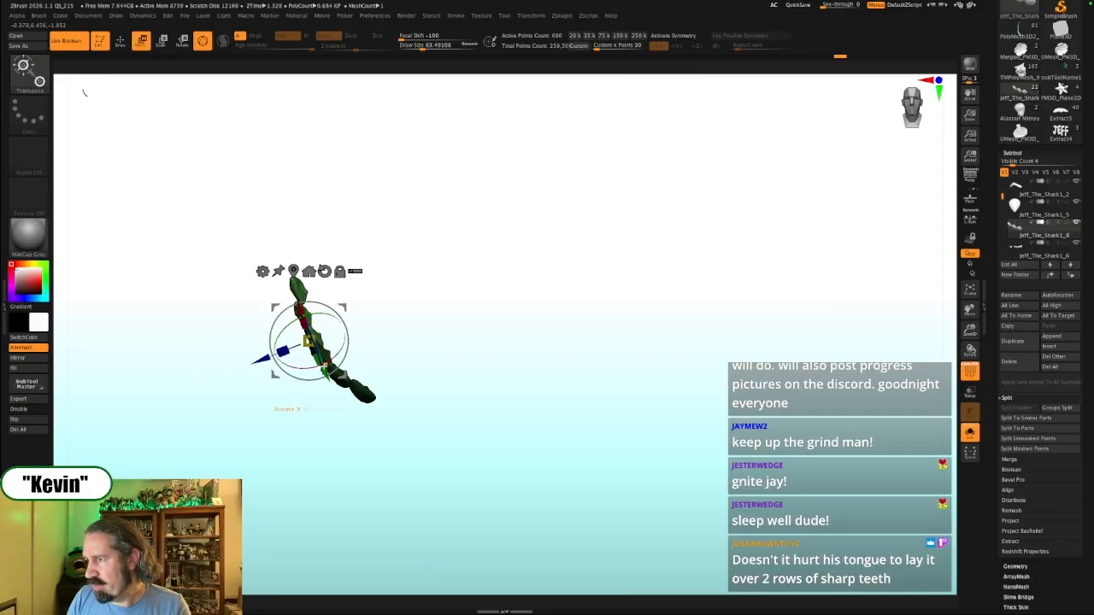
pyautogui.moveTo(325, 371); pyautogui.dragTo(327, 375)
pyautogui.hotkey('alt', 's')
pyautogui.moveTo(842, 272); pyautogui.dragTo(750, 282)
pyautogui.moveTo(496, 297); pyautogui.dragTo(640, 313)
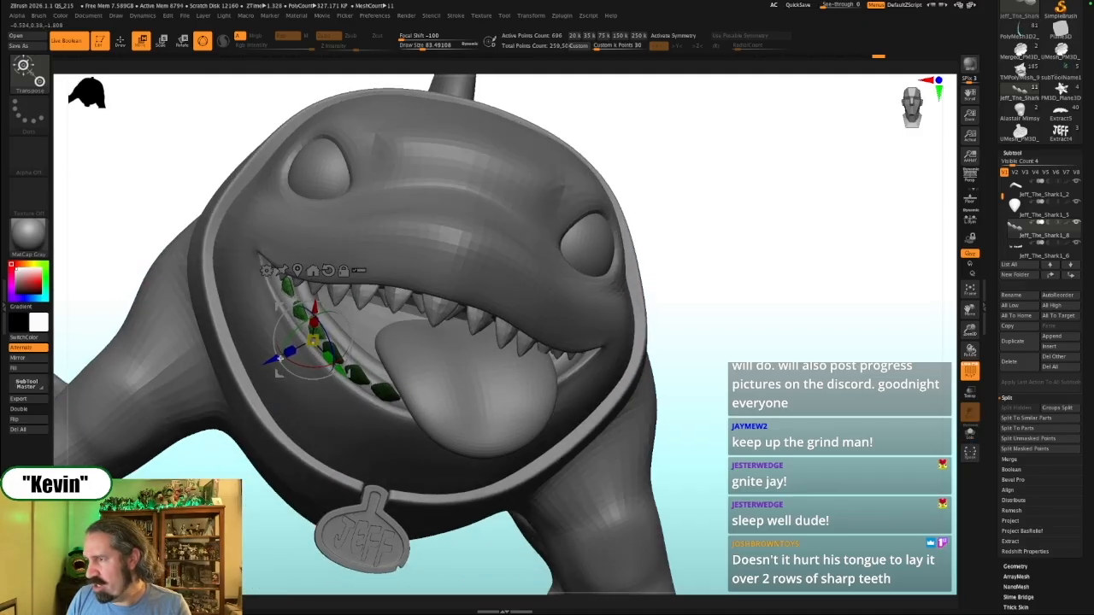
pyautogui.hotkey('alt', 's')
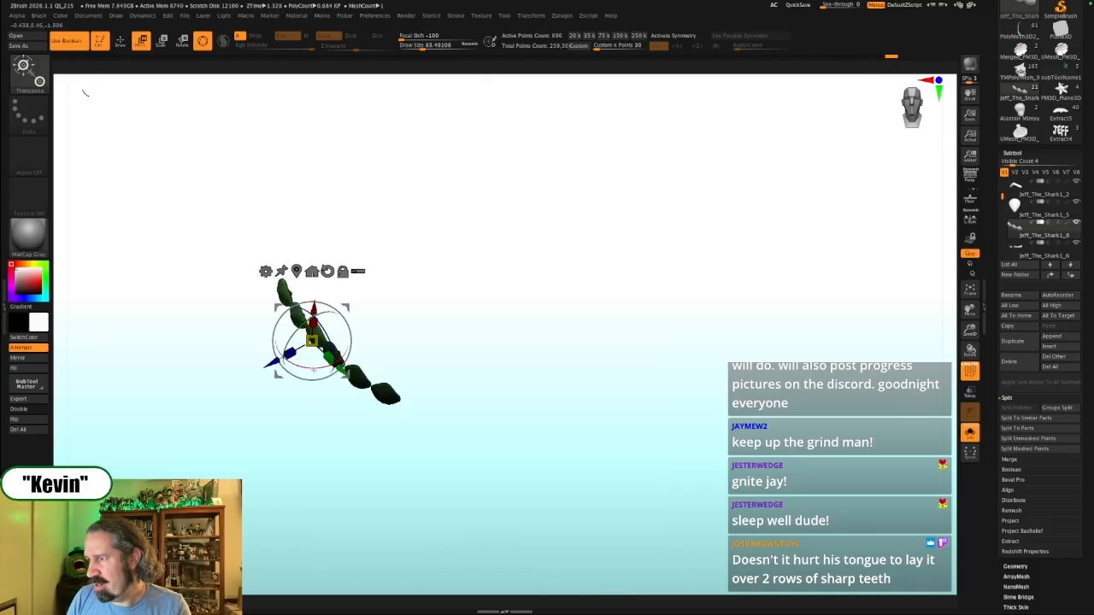
pyautogui.hotkey('alt', 's')
pyautogui.moveTo(747, 347); pyautogui.dragTo(769, 320)
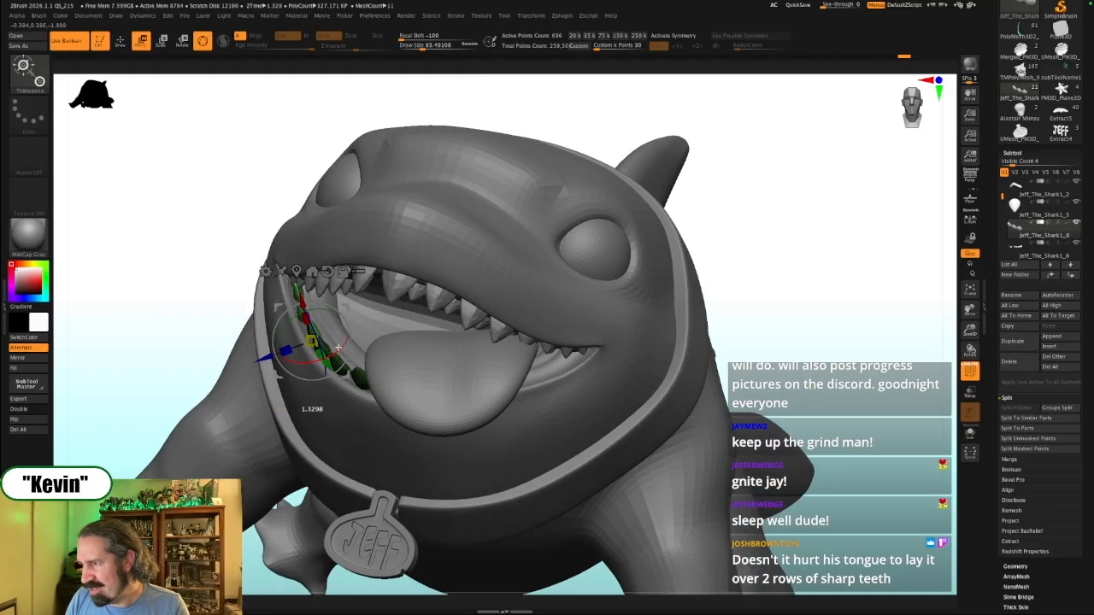
# Leave only the middle one of the three copied lower teeth unmasked, with the gizmo centred on it
pyautogui.hotkey('alt', 's')
pyautogui.moveTo(341, 252); pyautogui.dragTo(440, 243)
pyautogui.keyDown('ctrl'); pyautogui.moveTo(440, 240); pyautogui.dragTo(457, 285); pyautogui.keyUp('ctrl')
pyautogui.keyDown('ctrl'); pyautogui.moveTo(270, 237); pyautogui.dragTo(337, 335); pyautogui.keyUp('ctrl')
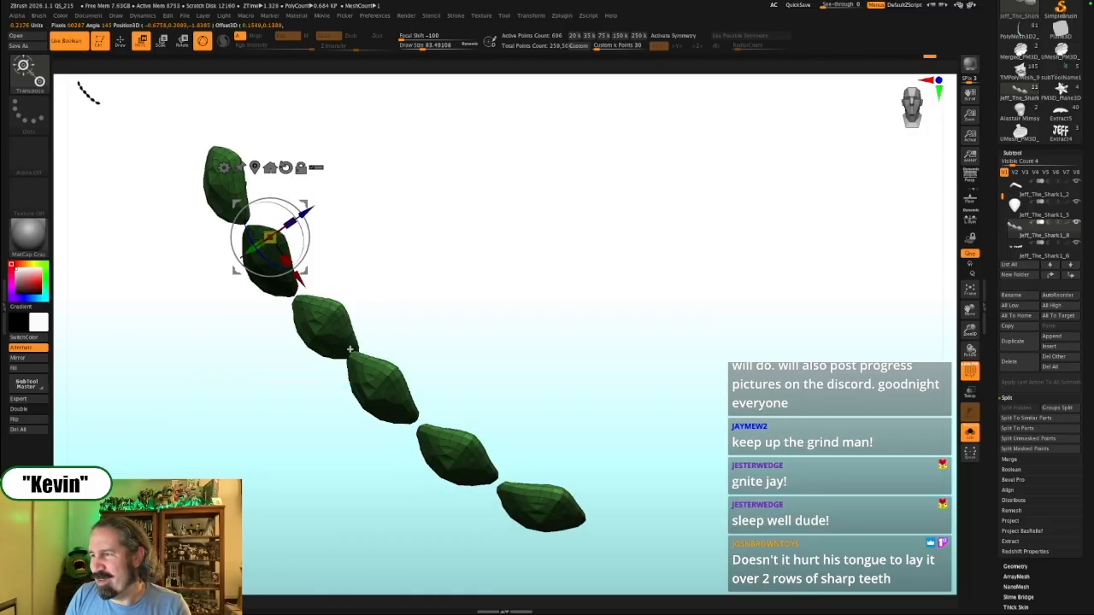
pyautogui.moveTo(464, 276); pyautogui.dragTo(383, 264)
pyautogui.hotkey('alt', 's')
pyautogui.moveTo(308, 272); pyautogui.dragTo(469, 305)
pyautogui.hotkey('alt', 's')
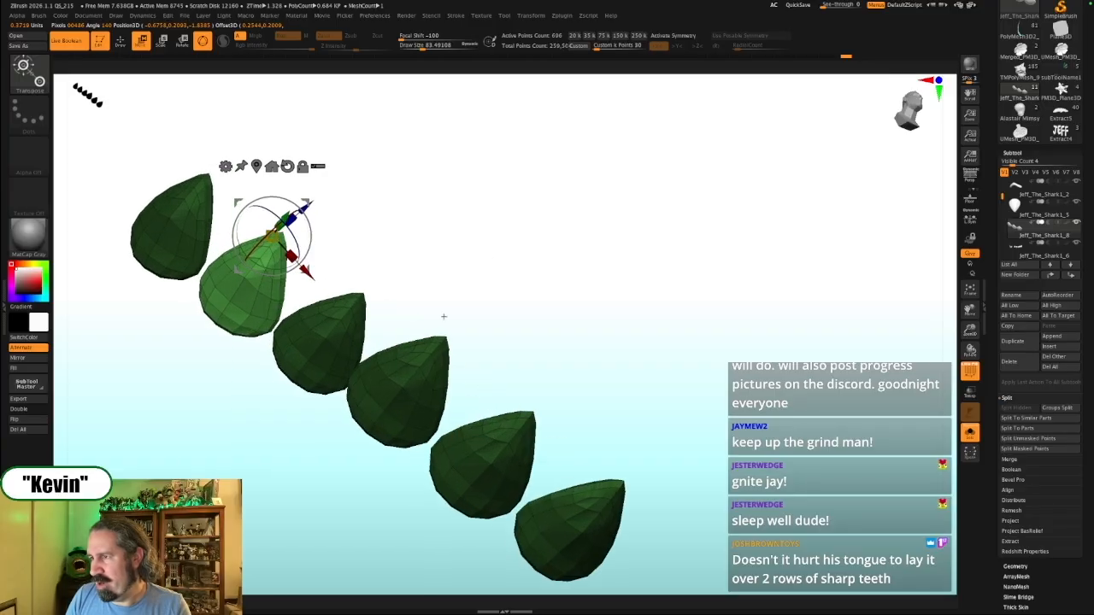
# Unmask all three copied teeth, set the gizmo at the base of the one farthest from the mouth corner, and rotate them slightly toward the lip
pyautogui.keyDown('ctrl'); pyautogui.click(321, 338); pyautogui.keyUp('ctrl')
pyautogui.keyDown('ctrl'); pyautogui.click(161, 232); pyautogui.keyUp('ctrl')
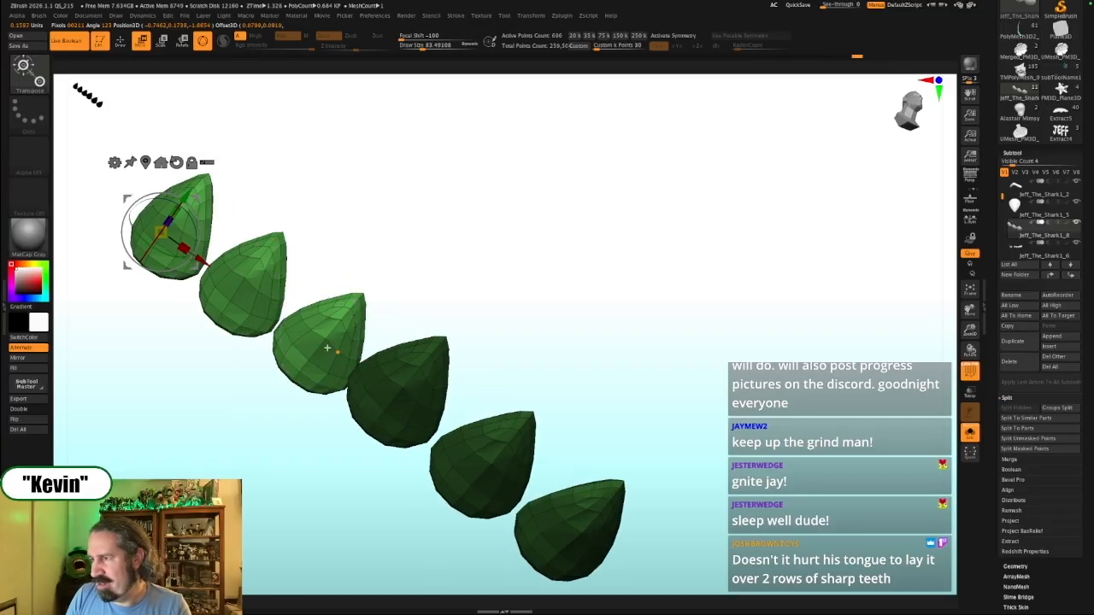
pyautogui.keyDown('alt'); pyautogui.moveTo(308, 360); pyautogui.dragTo(332, 333); pyautogui.keyUp('alt')
pyautogui.hotkey('alt', 's')
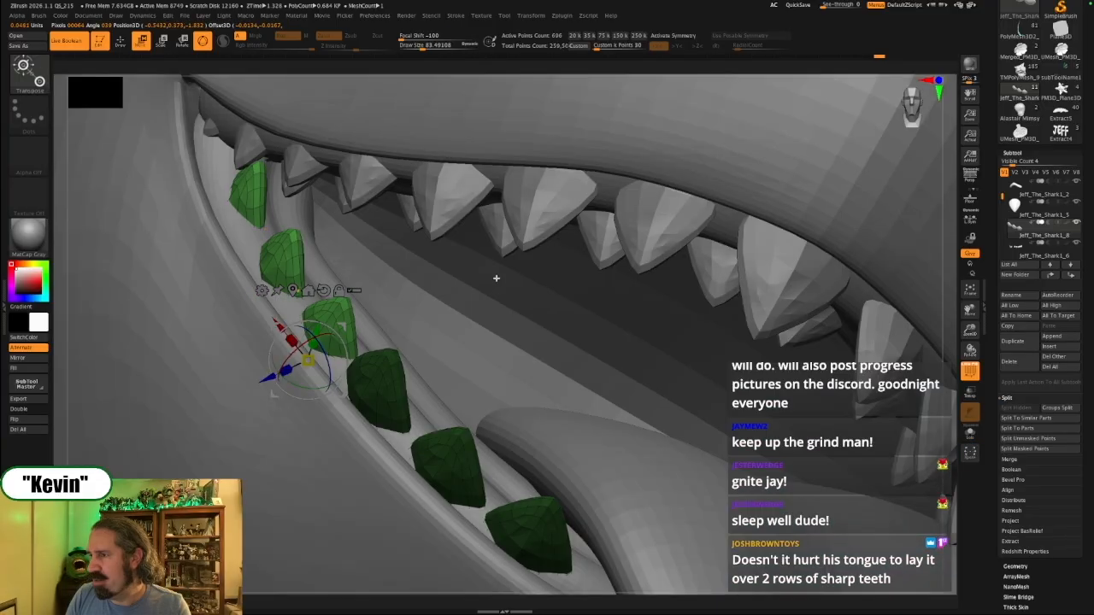
pyautogui.moveTo(307, 383); pyautogui.dragTo(309, 383)
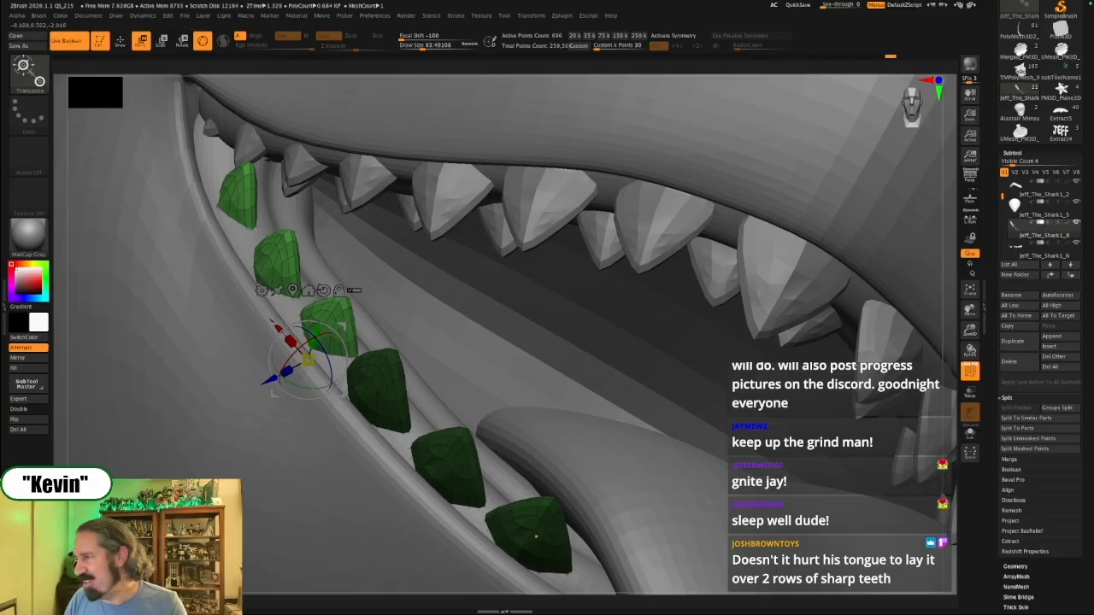
# Compare the lower teeth with the reference art and select the lower gum for sculpting with the Move brush
pyautogui.keyDown('ctrl'); pyautogui.moveTo(409, 312); pyautogui.dragTo(750, 323, button='right'); pyautogui.keyUp('ctrl')
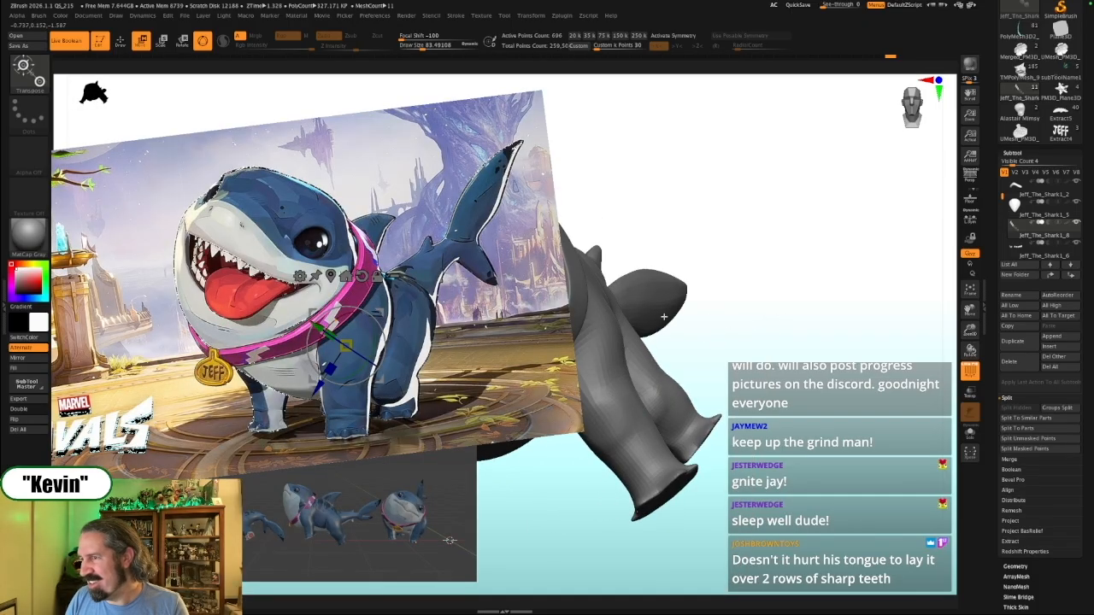
pyautogui.hotkey('shift', 'z')
pyautogui.moveTo(675, 263); pyautogui.dragTo(811, 299, button='right')
pyautogui.keyDown('alt'); pyautogui.click(377, 276); pyautogui.keyUp('alt')
pyautogui.hotkey('shift', 'z')
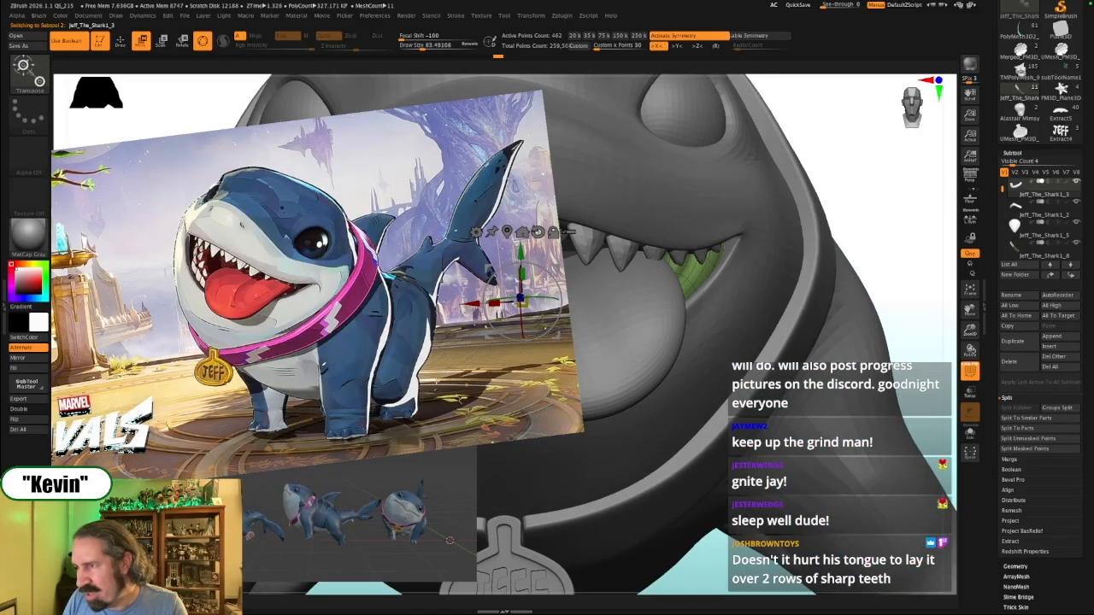
pyautogui.hotkey('shift', 'z')
pyautogui.moveTo(911, 246)
pyautogui.mouseDown(button='right')
pyautogui.moveTo(893, 245)
pyautogui.moveTo(906, 244)
pyautogui.mouseUp(button='right')
pyautogui.press('q')
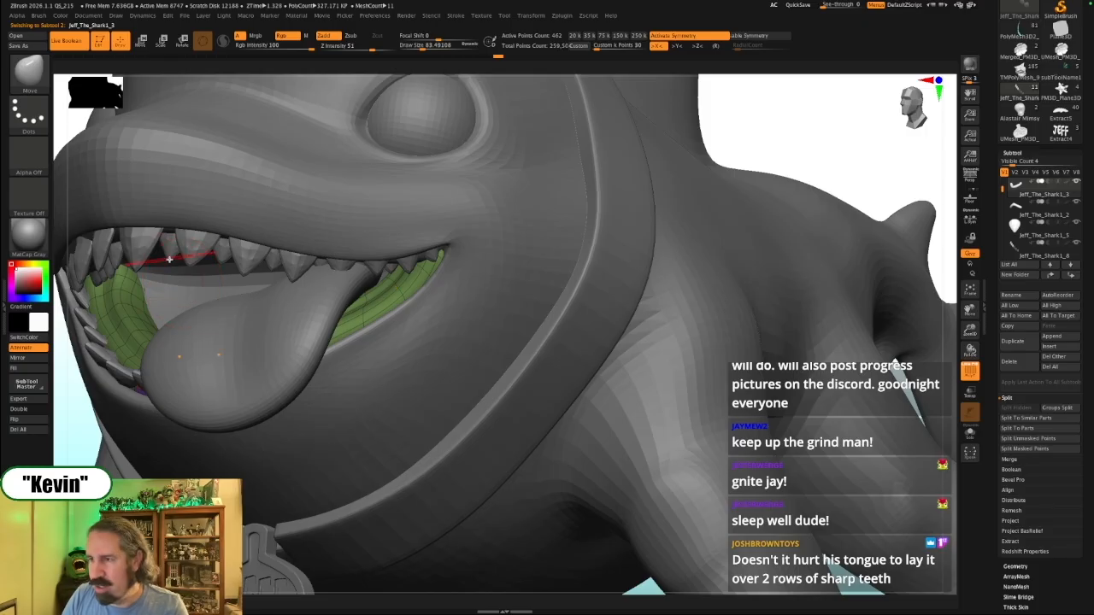
# Isolate the lower gum and reshape its curve with Move brush strokes, adjusting the brush size for each area
pyautogui.moveTo(127, 295); pyautogui.dragTo(113, 272)
pyautogui.hotkey('alt', 's')
pyautogui.press('s')
pyautogui.moveTo(124, 250); pyautogui.dragTo(224, 329, button='right')
pyautogui.moveTo(245, 359); pyautogui.dragTo(240, 368)
pyautogui.press('s')
pyautogui.moveTo(275, 326); pyautogui.dragTo(286, 327)
pyautogui.moveTo(287, 326)
pyautogui.mouseDown(button='right')
pyautogui.moveTo(313, 332)
pyautogui.moveTo(278, 313)
pyautogui.mouseUp(button='right')
pyautogui.moveTo(222, 281); pyautogui.dragTo(292, 271, button='right')
pyautogui.press('s')
pyautogui.moveTo(291, 272); pyautogui.dragTo(278, 270)
pyautogui.moveTo(141, 269)
pyautogui.mouseDown(button='right')
pyautogui.moveTo(178, 269)
pyautogui.moveTo(167, 263)
pyautogui.moveTo(203, 315)
pyautogui.mouseUp(button='right')
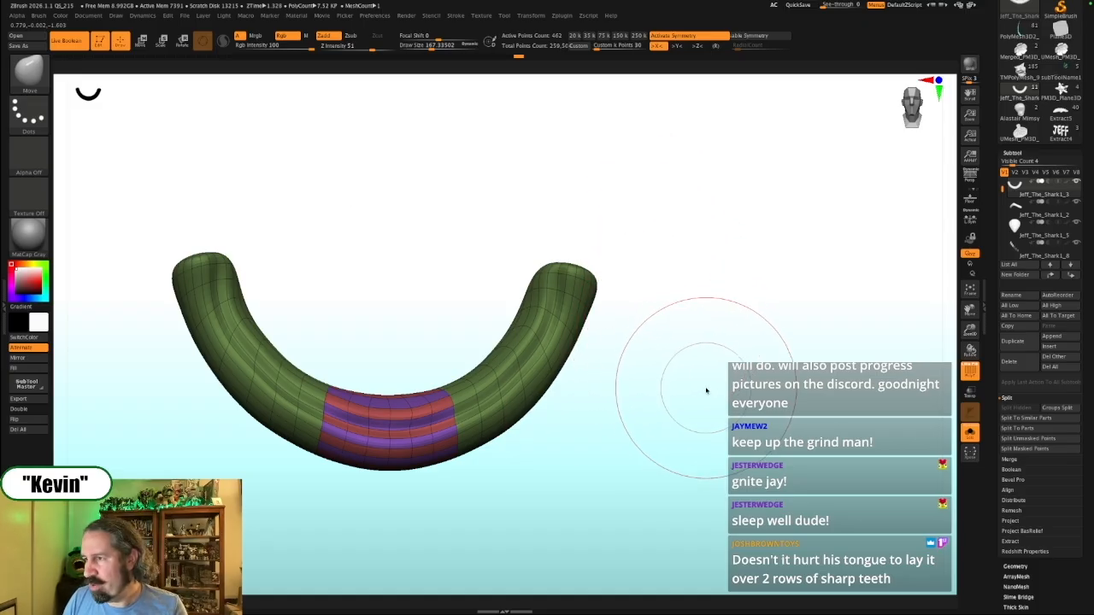
# Refine the isolated lower gum's outline with a smaller Move brush and bring the rest of the model back
pyautogui.keyDown('alt'); pyautogui.moveTo(676, 419); pyautogui.dragTo(738, 419); pyautogui.keyUp('alt')
pyautogui.press('f')
pyautogui.press('s')
pyautogui.moveTo(245, 264); pyautogui.dragTo(239, 258)
pyautogui.moveTo(410, 269); pyautogui.dragTo(405, 263)
pyautogui.hotkey('alt', 's')
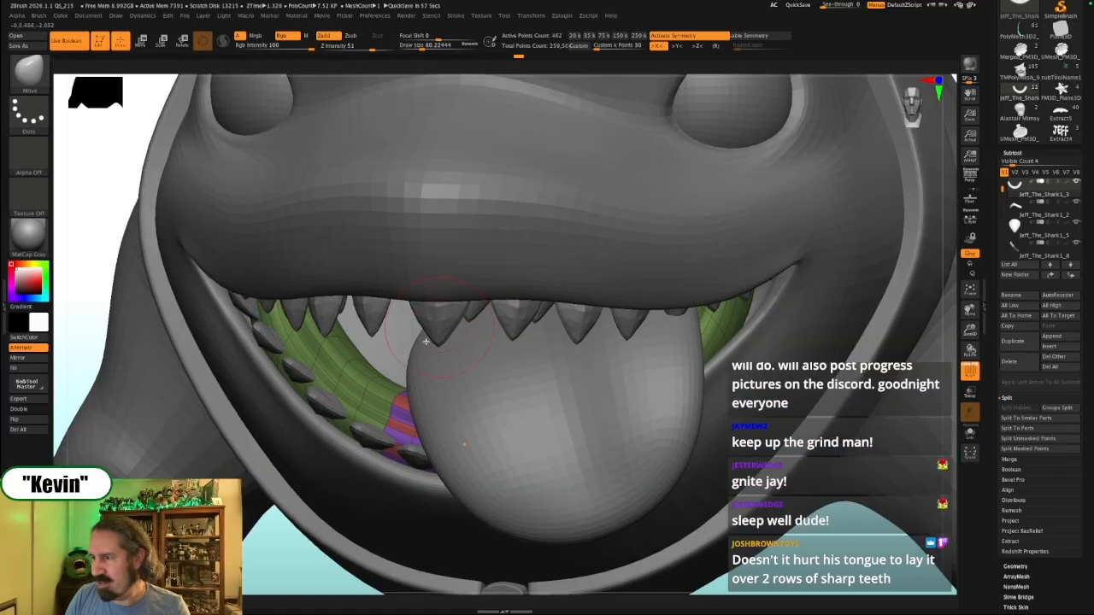
# Push the lower gum toward the lip and slightly upward around the tooth bases with a resized Move brush
pyautogui.press('s')
pyautogui.moveTo(318, 368)
pyautogui.mouseDown()
pyautogui.moveTo(337, 368)
pyautogui.moveTo(292, 369)
pyautogui.mouseUp()
pyautogui.hotkey('alt', 's')
pyautogui.moveTo(428, 303)
pyautogui.mouseDown()
pyautogui.moveTo(436, 305)
pyautogui.moveTo(426, 306)
pyautogui.mouseUp()
pyautogui.hotkey('alt', 's')
pyautogui.press('s')
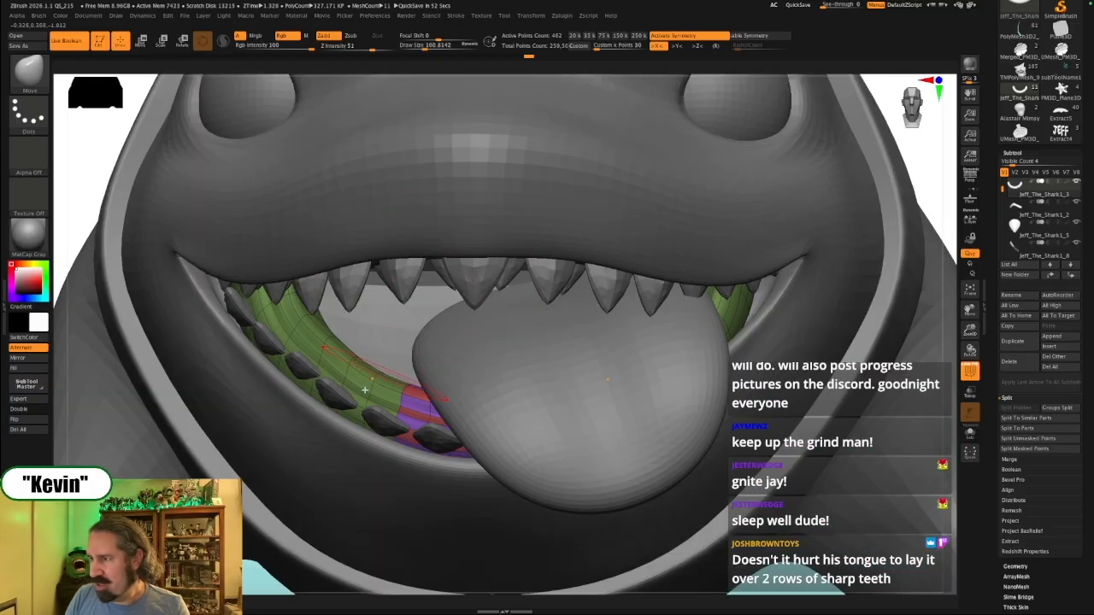
pyautogui.press('s')
pyautogui.moveTo(368, 403); pyautogui.dragTo(374, 375)
pyautogui.press('s')
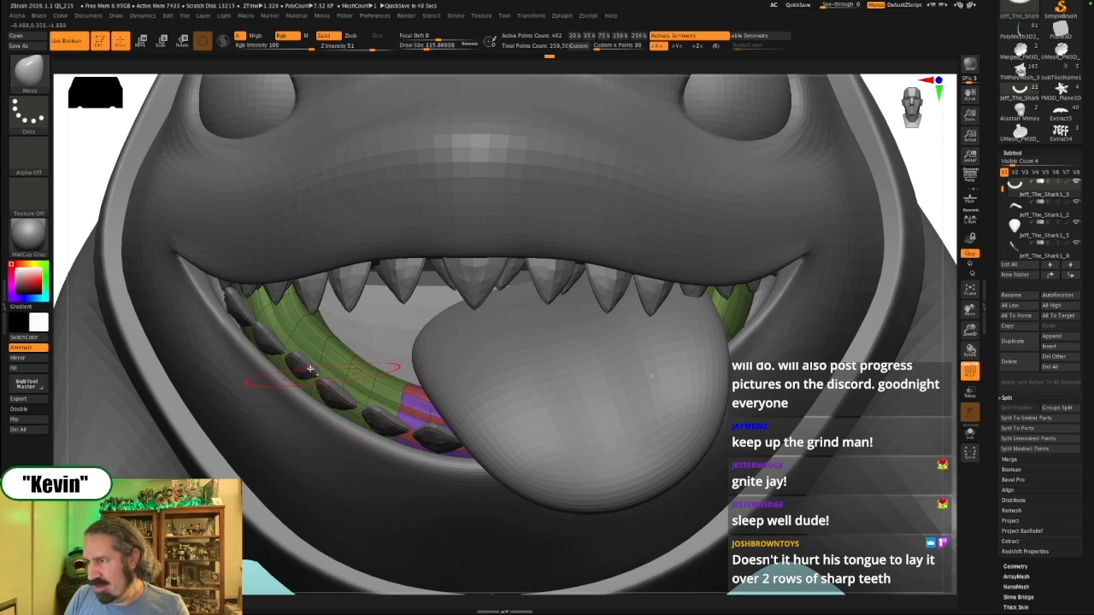
# Select the lower teeth and shift the three unmasked ones nearest the mouth corner to seat them on the reshaped gum
pyautogui.keyDown('alt'); pyautogui.click(319, 372); pyautogui.keyUp('alt')
pyautogui.hotkey('alt', 's')
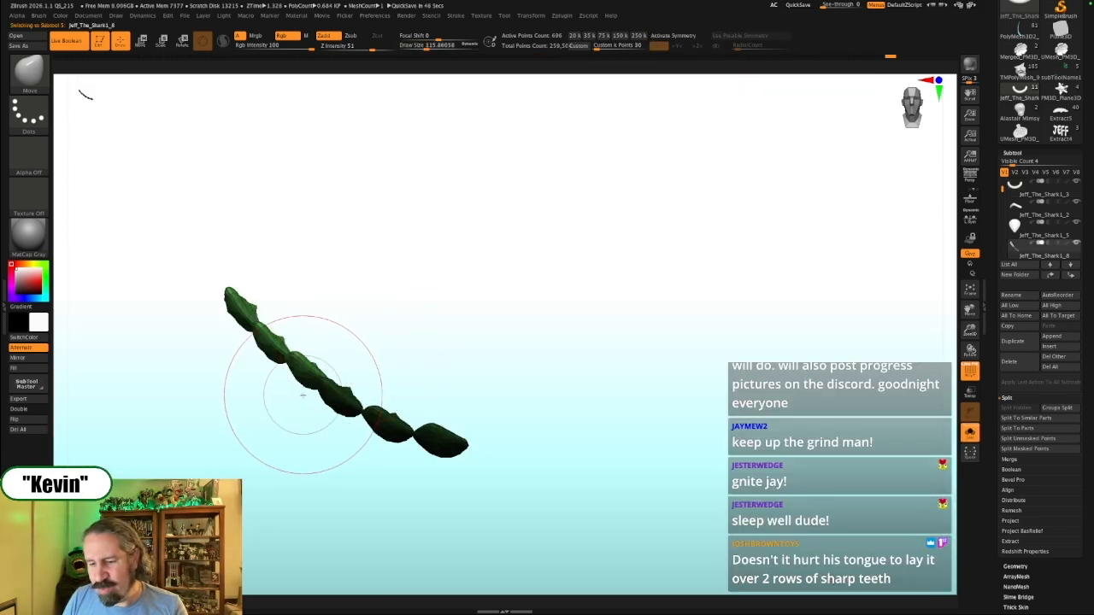
pyautogui.press('w')
pyautogui.moveTo(370, 340); pyautogui.dragTo(382, 341)
pyautogui.moveTo(344, 373); pyautogui.dragTo(390, 356)
pyautogui.hotkey('alt', 's')
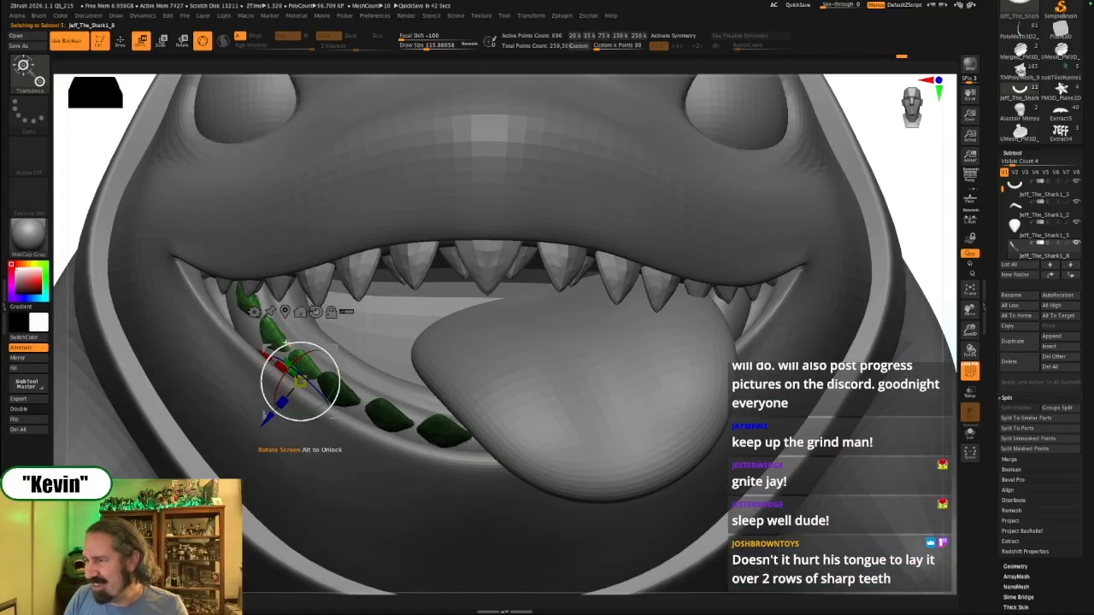
pyautogui.moveTo(916, 217)
pyautogui.mouseDown()
pyautogui.moveTo(924, 205)
pyautogui.moveTo(901, 228)
pyautogui.mouseUp()
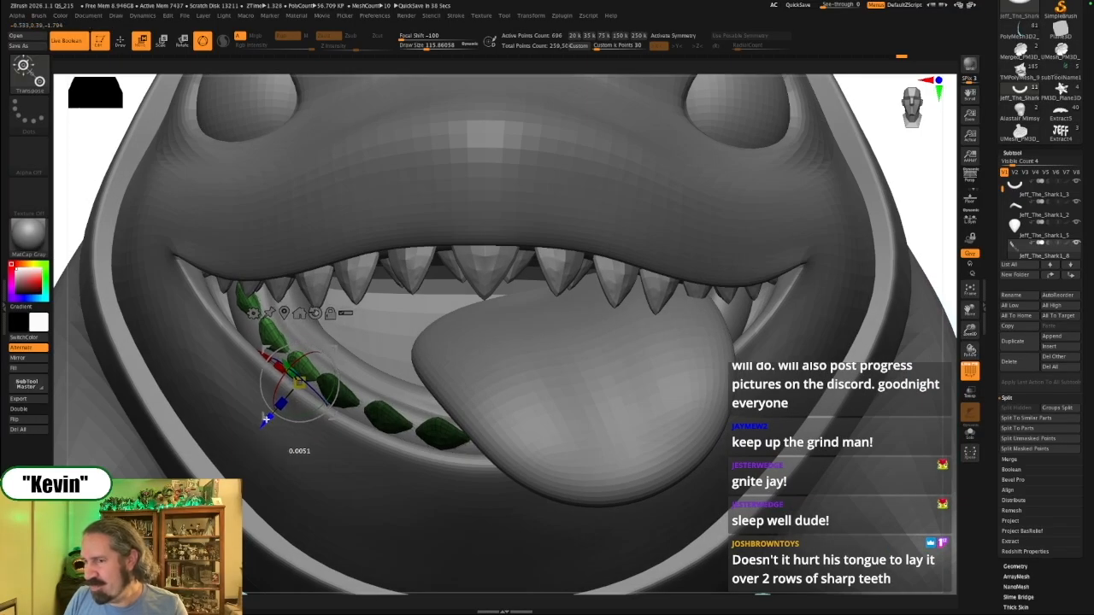
pyautogui.moveTo(892, 231); pyautogui.dragTo(802, 232)
pyautogui.moveTo(680, 303); pyautogui.dragTo(675, 297)
pyautogui.moveTo(321, 364); pyautogui.dragTo(324, 369)
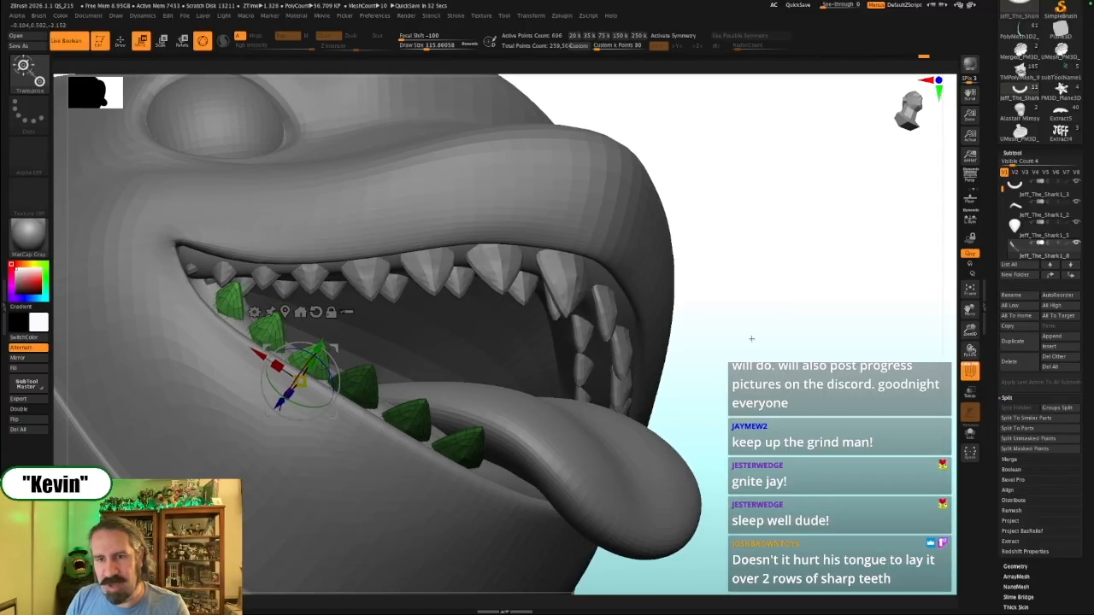
# Select and isolate the lower gum, place the gizmo at its middle, and examine how the gum meets the lower teeth
pyautogui.moveTo(847, 331); pyautogui.dragTo(805, 340)
pyautogui.moveTo(85, 398); pyautogui.dragTo(110, 394)
pyautogui.keyDown('alt'); pyautogui.click(349, 350); pyautogui.keyUp('alt')
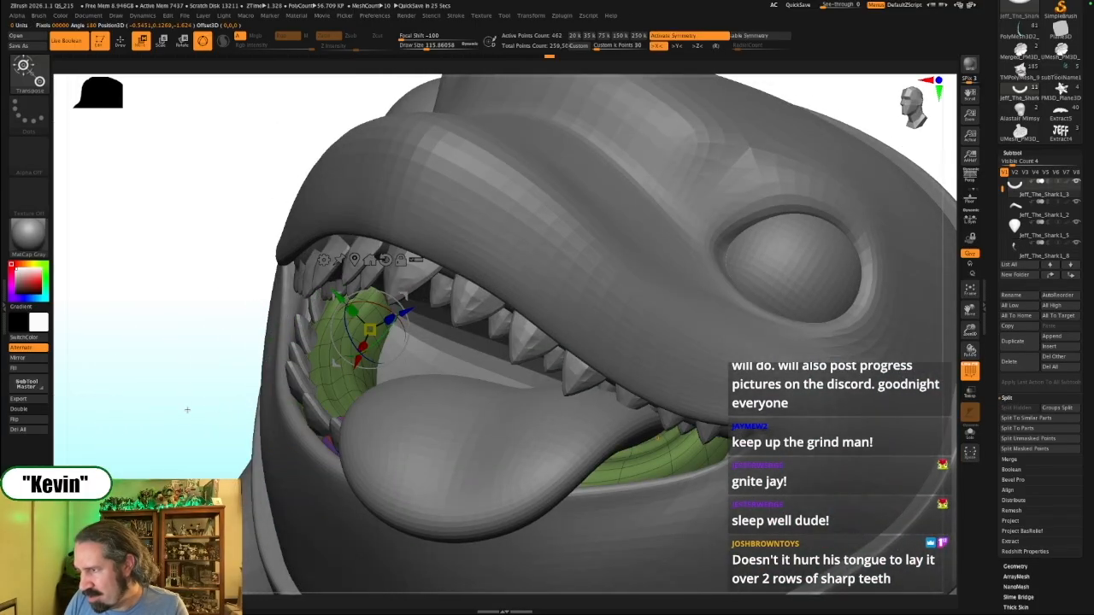
pyautogui.click(186, 410)
pyautogui.keyDown('alt'); pyautogui.click(385, 450); pyautogui.keyUp('alt')
pyautogui.keyDown('alt'); pyautogui.moveTo(410, 473); pyautogui.dragTo(390, 473); pyautogui.keyUp('alt')
pyautogui.hotkey('alt', 'shift', 's')
pyautogui.moveTo(381, 425); pyautogui.dragTo(372, 432)
pyautogui.click(208, 439)
pyautogui.moveTo(207, 439); pyautogui.dragTo(244, 425)
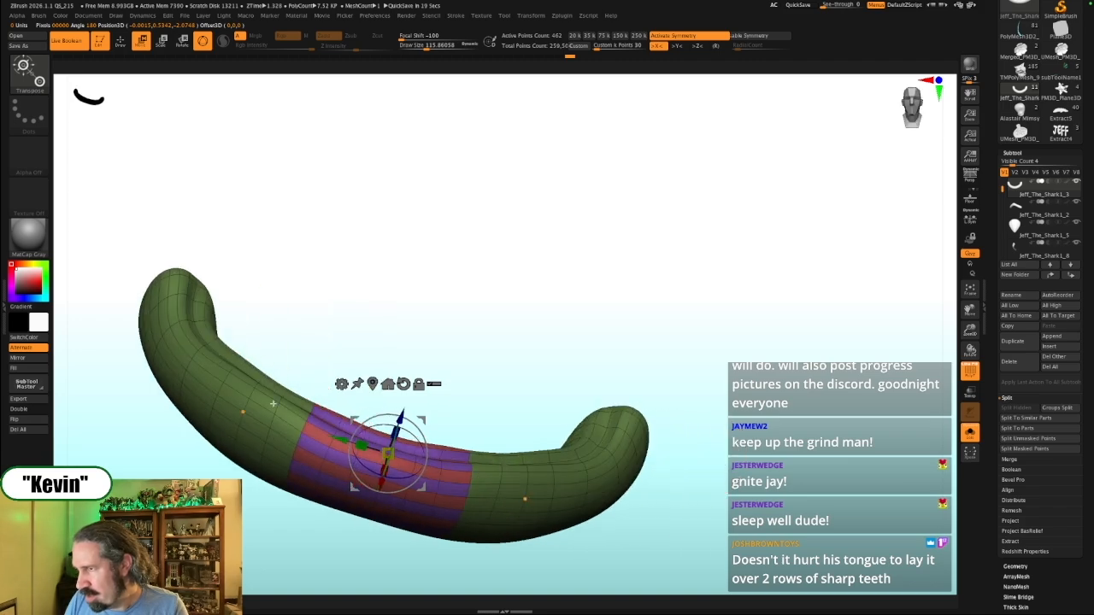
pyautogui.click(344, 326)
pyautogui.moveTo(848, 286); pyautogui.dragTo(872, 286)
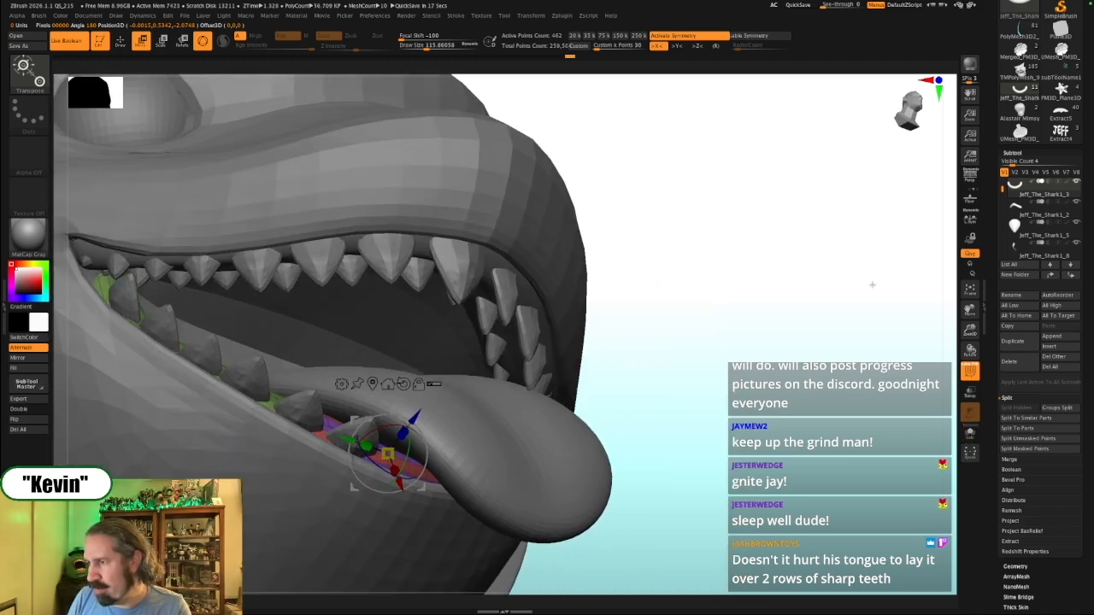
# Select the lower teeth, refine the placement of the unmasked ones on the gum, and compare them with the reference art
pyautogui.keyDown('alt'); pyautogui.click(307, 408); pyautogui.keyUp('alt')
pyautogui.moveTo(220, 368); pyautogui.dragTo(222, 360)
pyautogui.moveTo(309, 341)
pyautogui.mouseDown()
pyautogui.moveTo(621, 319)
pyautogui.moveTo(301, 339)
pyautogui.mouseUp()
pyautogui.moveTo(202, 352); pyautogui.dragTo(210, 307)
pyautogui.moveTo(736, 301); pyautogui.dragTo(830, 326)
pyautogui.hotkey('shift', 'z')
pyautogui.hotkey('shift', 'z')
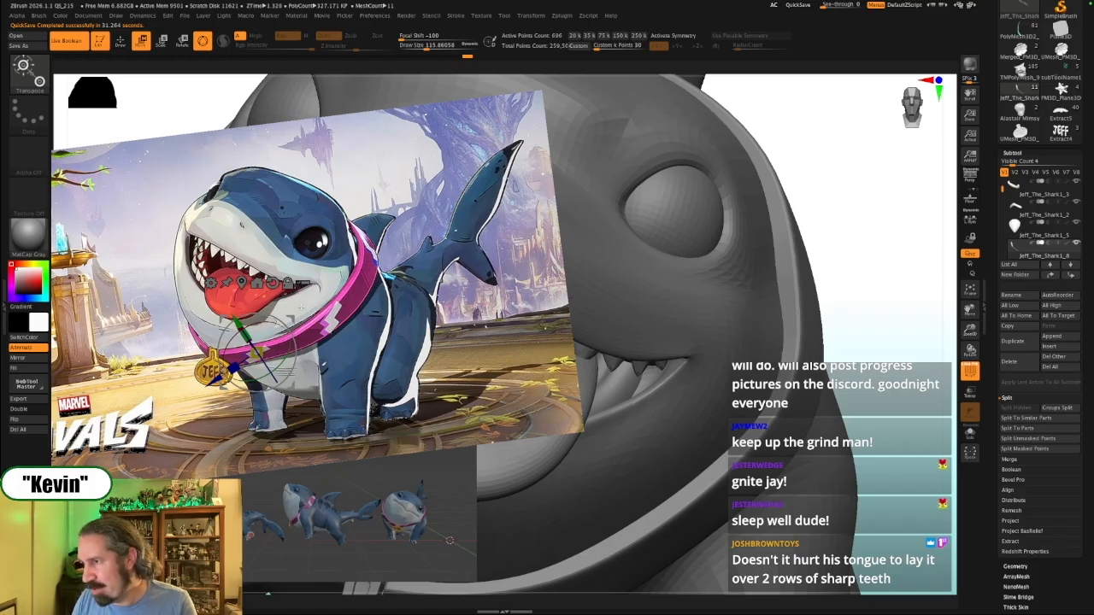
# Enlarge the reference art around the mouth corner, examine how the lower teeth sit there, and shrink the image again
pyautogui.hotkey('alt', 's')
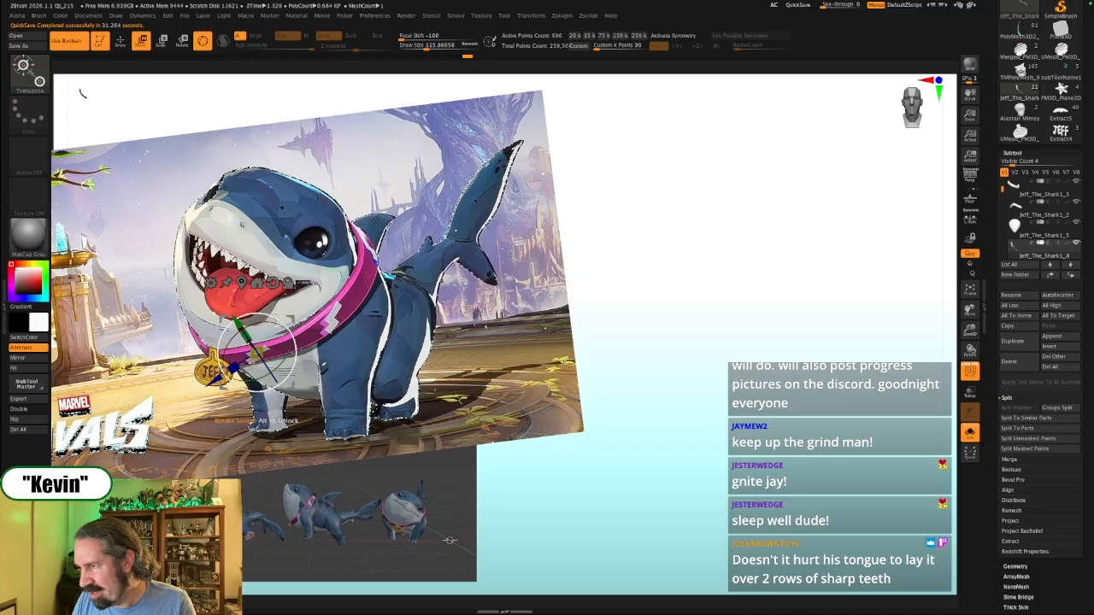
pyautogui.rightClick(803, 138)
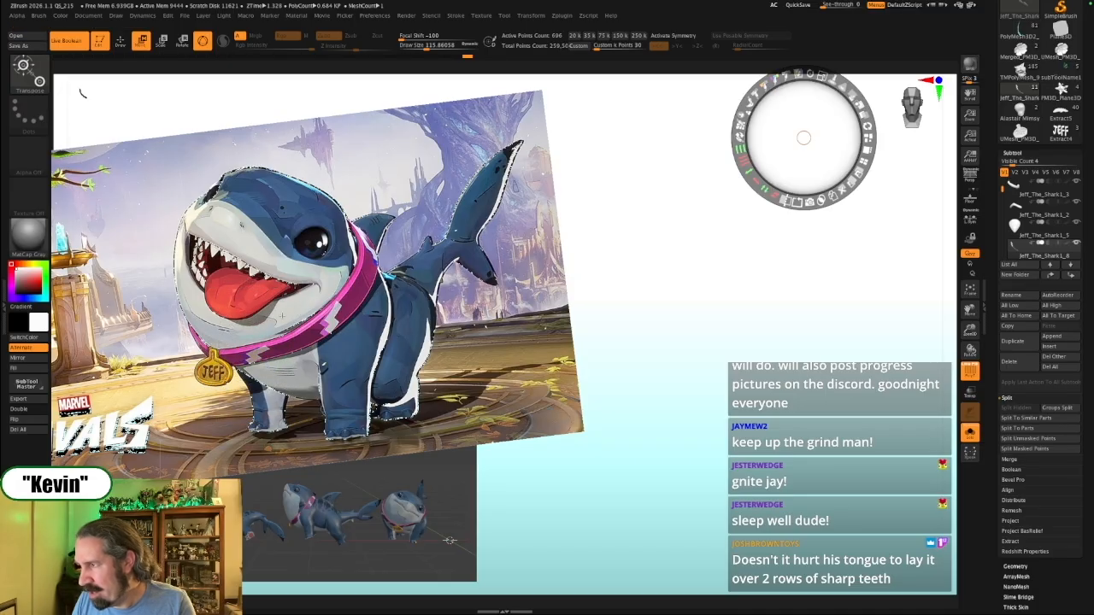
pyautogui.click(284, 308)
pyautogui.moveTo(301, 249); pyautogui.dragTo(314, 354)
pyautogui.moveTo(284, 309); pyautogui.dragTo(445, 346)
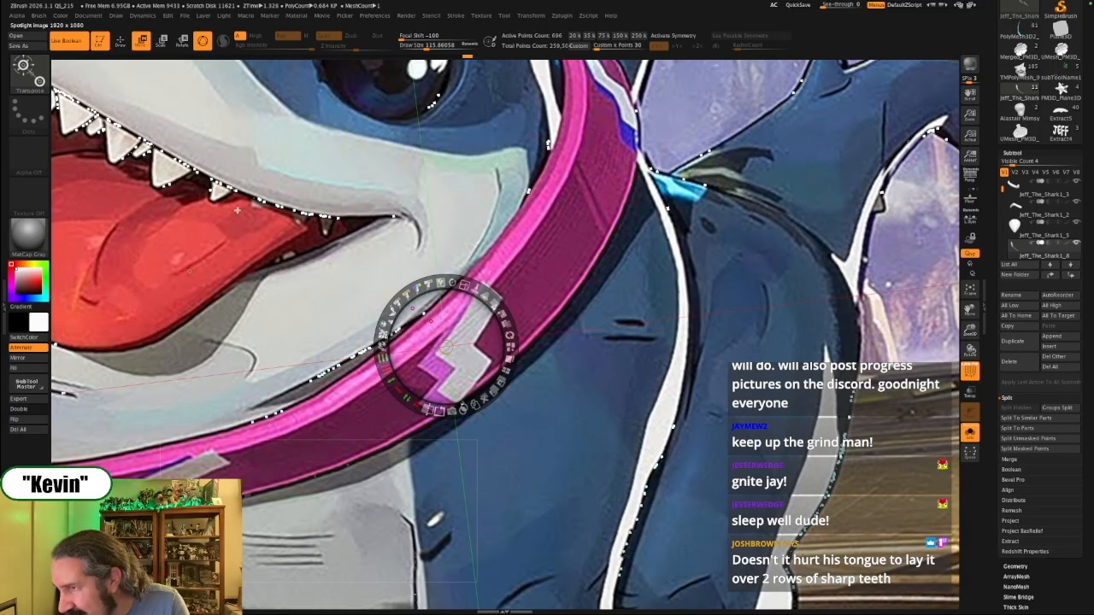
pyautogui.moveTo(466, 288); pyautogui.dragTo(392, 381)
pyautogui.moveTo(808, 274); pyautogui.dragTo(751, 275)
pyautogui.hotkey('shift', 'z')
# Compare the model's open mouth and lower teeth with the reference art from front and three-quarter views
pyautogui.moveTo(686, 308)
pyautogui.mouseDown()
pyautogui.moveTo(657, 300)
pyautogui.moveTo(693, 288)
pyautogui.mouseUp()
pyautogui.moveTo(825, 287)
pyautogui.mouseDown()
pyautogui.moveTo(855, 288)
pyautogui.moveTo(844, 287)
pyautogui.mouseUp()
pyautogui.moveTo(831, 291); pyautogui.dragTo(809, 299)
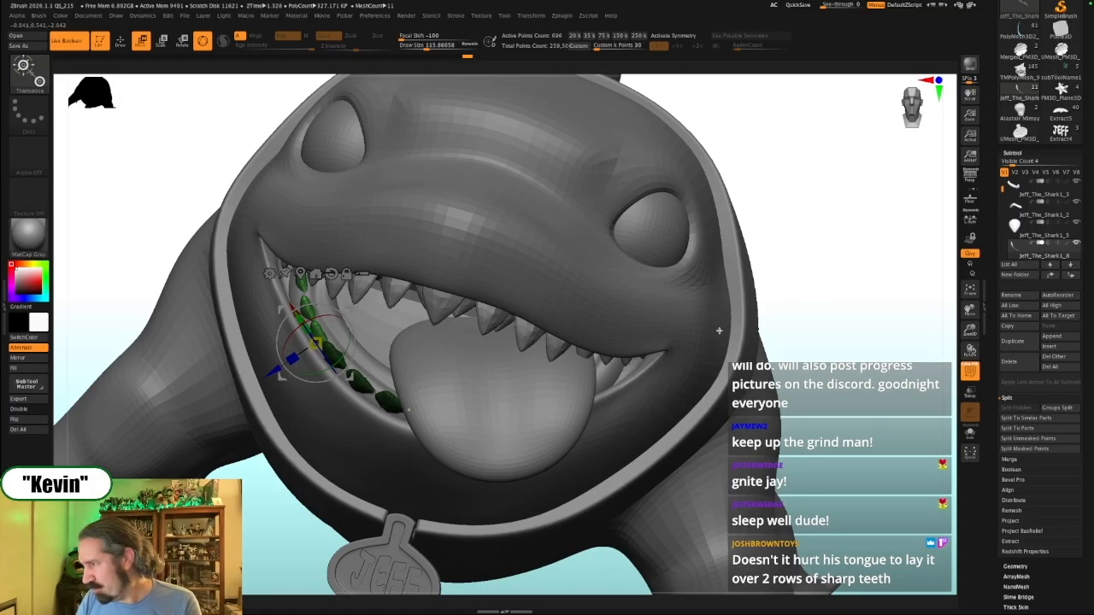
pyautogui.scroll(-6, 722, 323)
pyautogui.moveTo(726, 320); pyautogui.dragTo(754, 342)
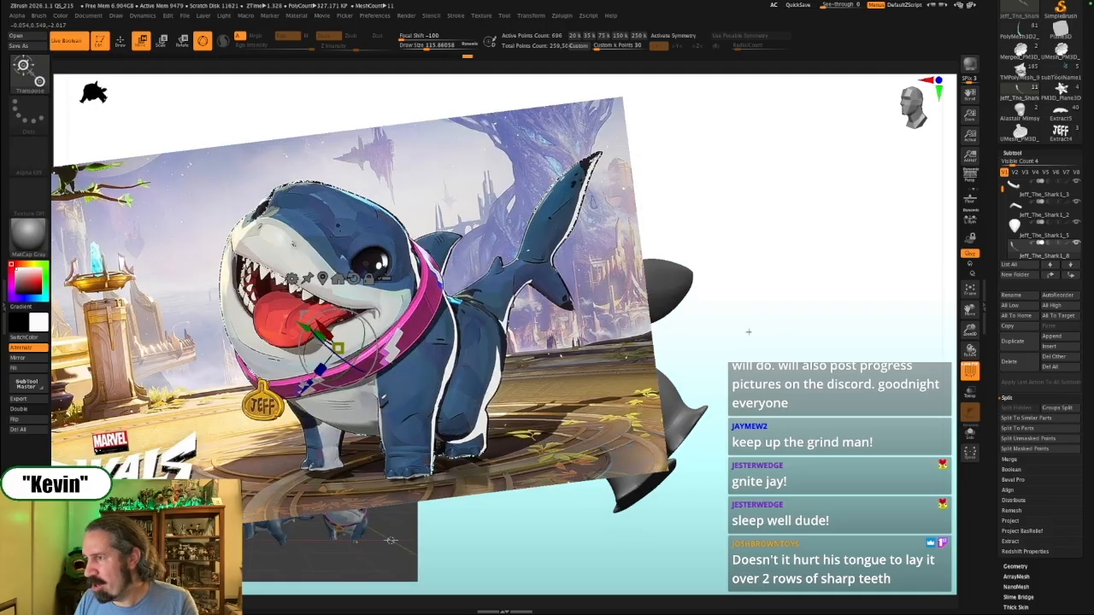
pyautogui.hotkey('shift', 'z')
pyautogui.keyDown('alt'); pyautogui.moveTo(789, 276); pyautogui.dragTo(901, 294); pyautogui.keyUp('alt')
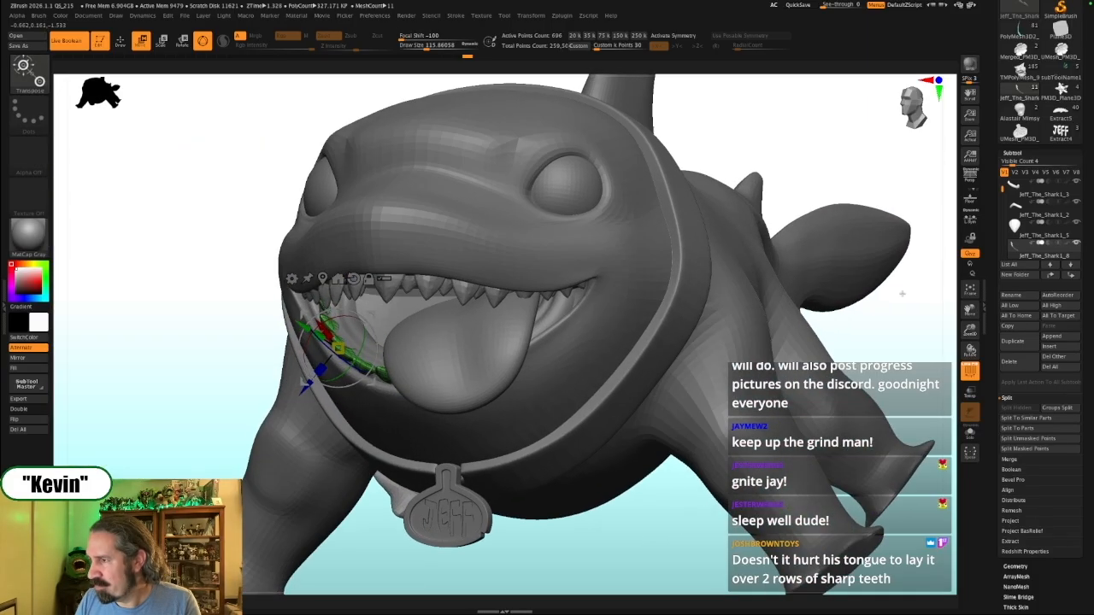
# Select and isolate the shark body, drop it to its low-poly subdivision level, and ready a smaller Move brush
pyautogui.keyDown('alt'); pyautogui.click(590, 353); pyautogui.keyUp('alt')
pyautogui.hotkey('shift', 'z')
pyautogui.hotkey('shift', 'z')
pyautogui.moveTo(592, 560); pyautogui.dragTo(761, 305)
pyautogui.press('q')
pyautogui.press('s')
pyautogui.moveTo(557, 359); pyautogui.dragTo(534, 362)
pyautogui.hotkey('alt', 's')
pyautogui.press('s')
pyautogui.press('shift')
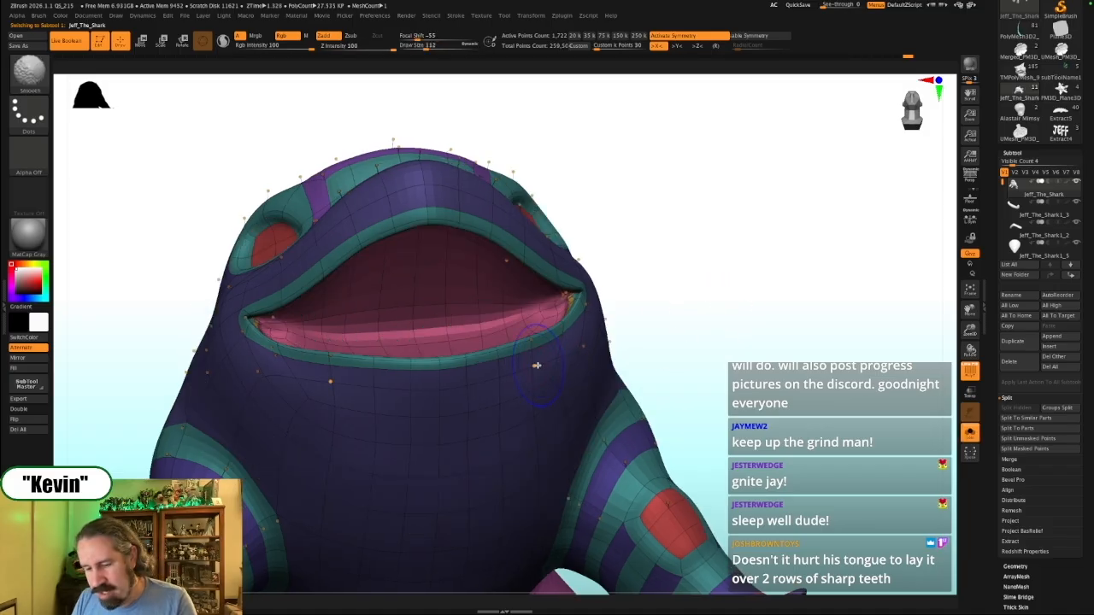
pyautogui.hotkey('shift', 'd')
pyautogui.press('w')
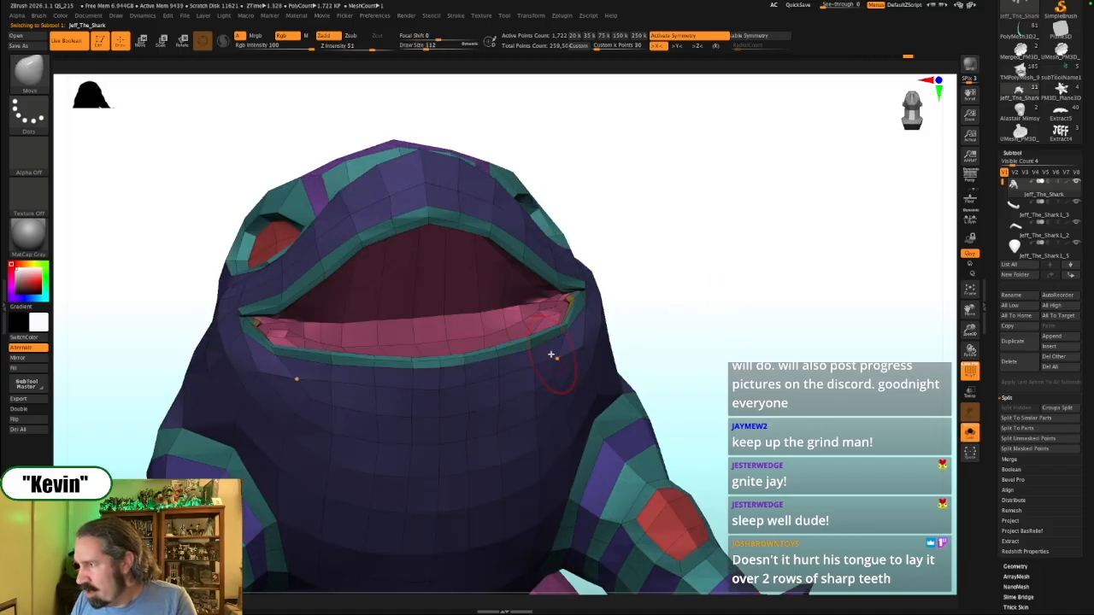
pyautogui.press('q')
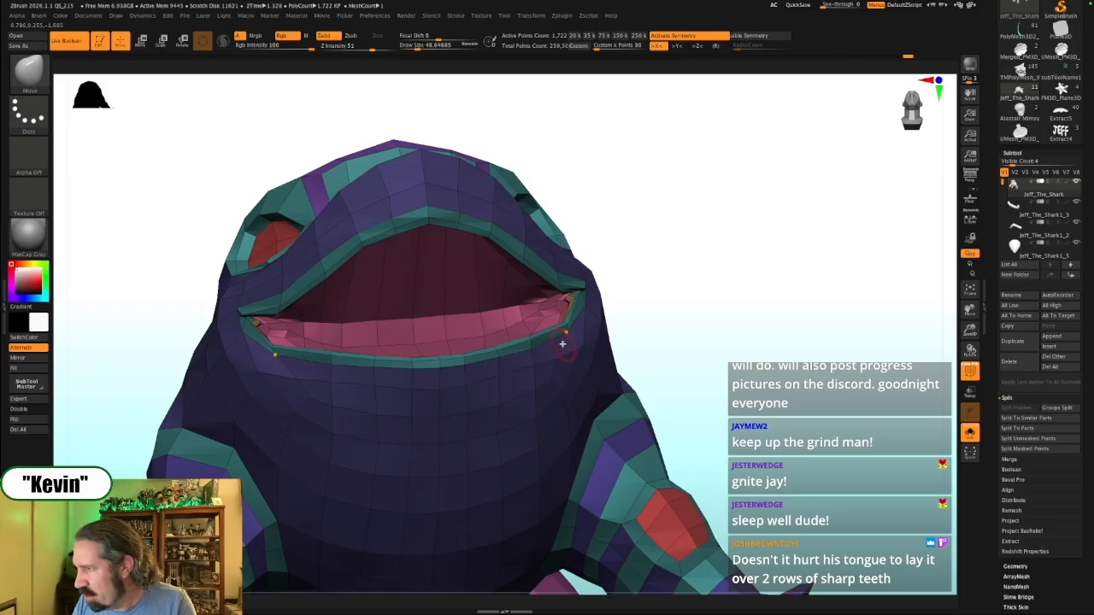
# Adjust the body's lower lip and cheeks near the mouth corners with the Move brush, checking them against the teeth
pyautogui.moveTo(681, 310); pyautogui.dragTo(275, 338)
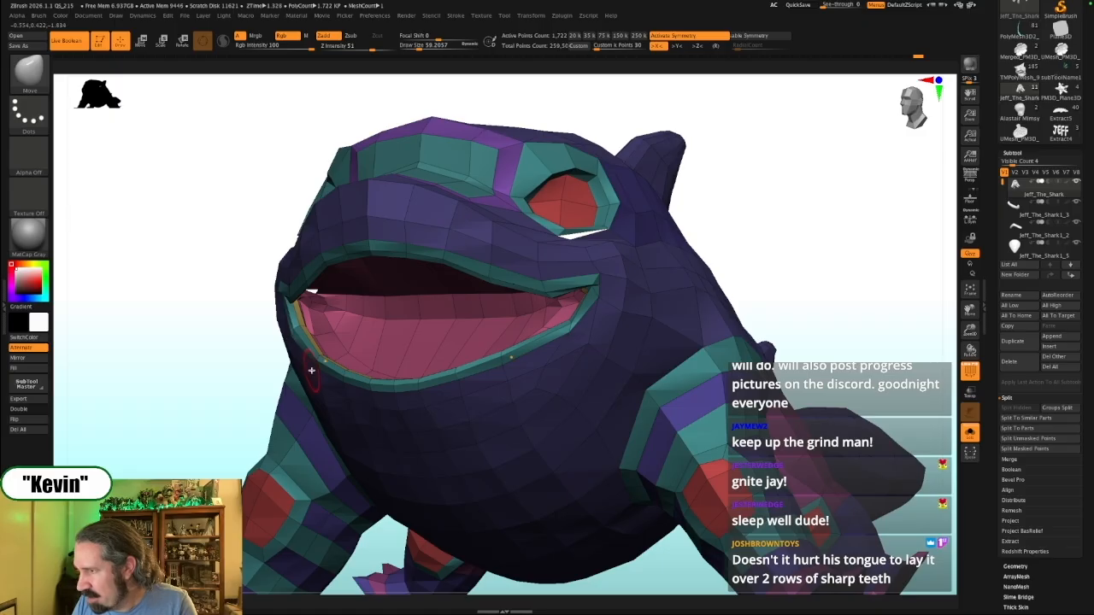
pyautogui.moveTo(213, 395); pyautogui.dragTo(239, 363)
pyautogui.press('s')
pyautogui.moveTo(256, 368); pyautogui.dragTo(261, 369)
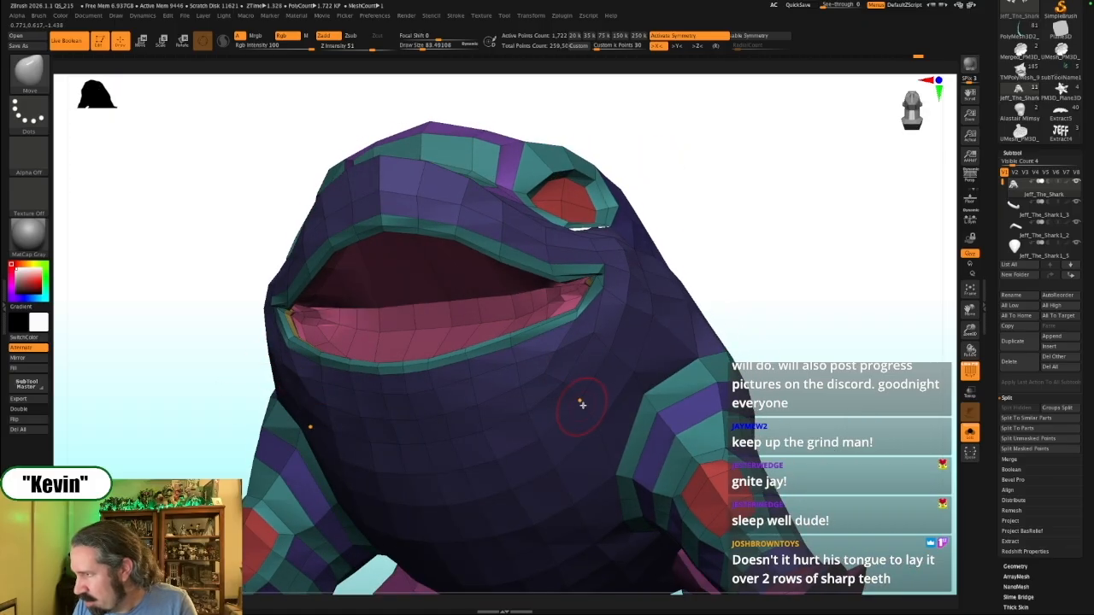
pyautogui.moveTo(781, 300); pyautogui.dragTo(679, 340)
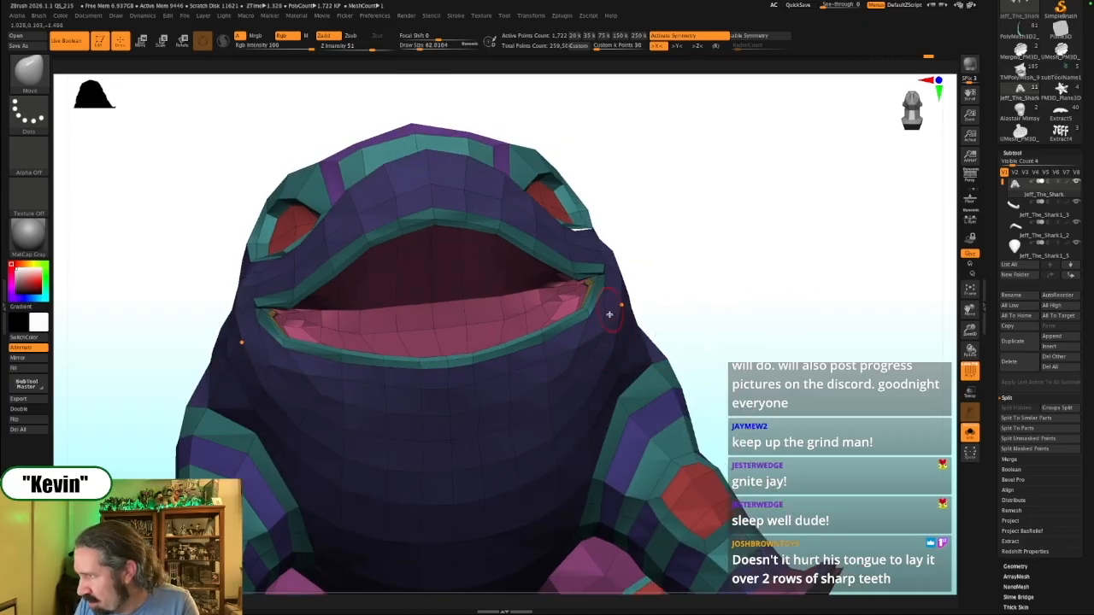
pyautogui.hotkey('shift', 's')
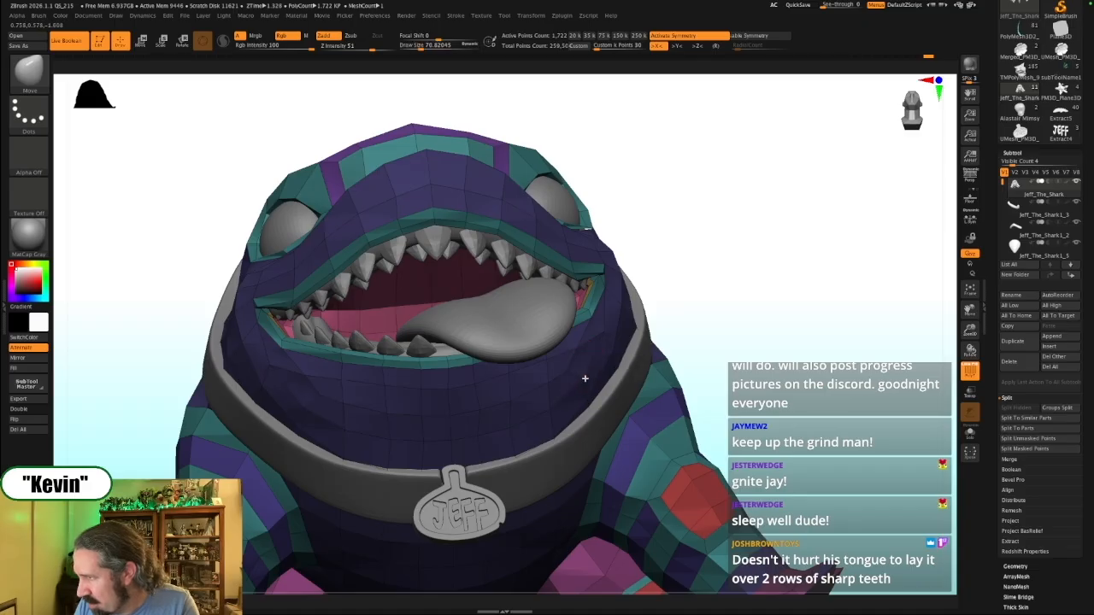
pyautogui.hotkey('shift', 's')
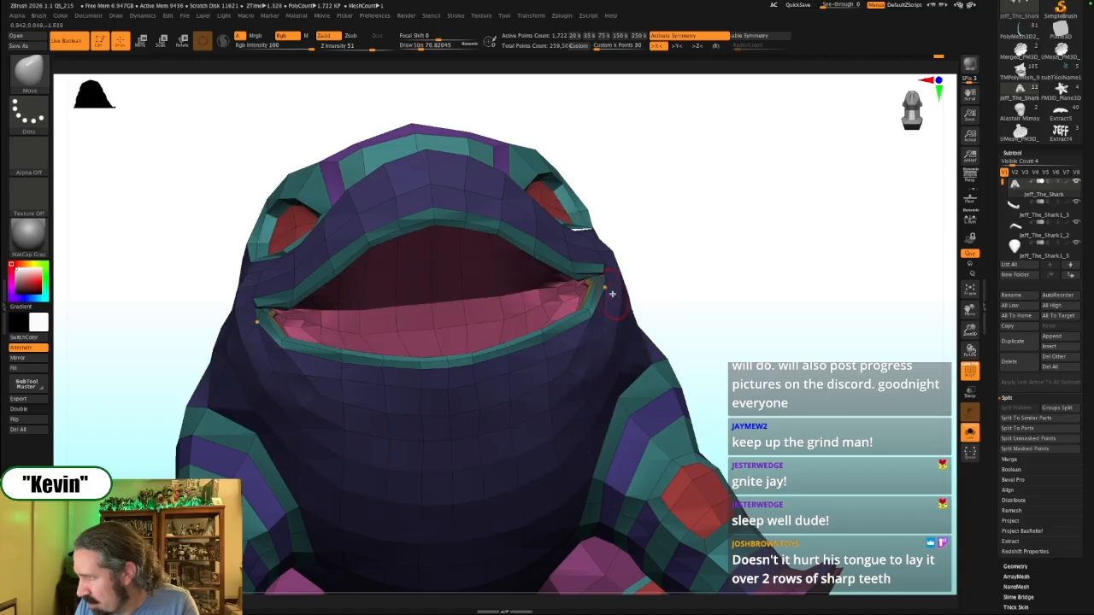
pyautogui.hotkey('shift', 's')
pyautogui.moveTo(683, 297); pyautogui.dragTo(277, 357)
pyautogui.moveTo(616, 311); pyautogui.dragTo(562, 309)
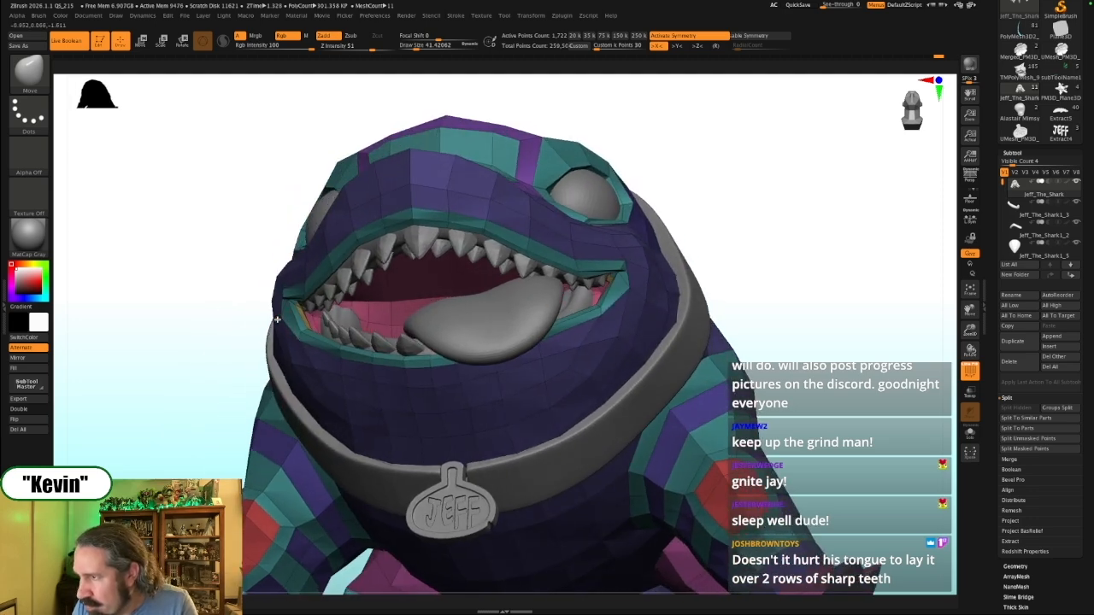
# Raise the body's subdivision level, hide its polyframe, and nudge the lower lip edge near the mouth corner
pyautogui.press('d')
pyautogui.moveTo(205, 344); pyautogui.dragTo(301, 361)
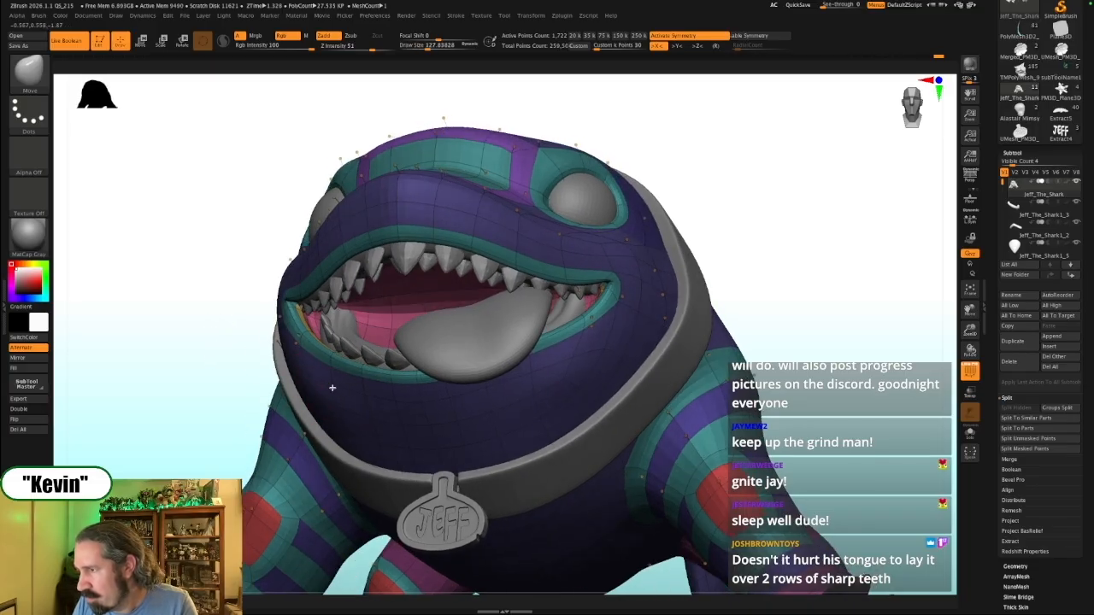
pyautogui.hotkey('shift', 'f')
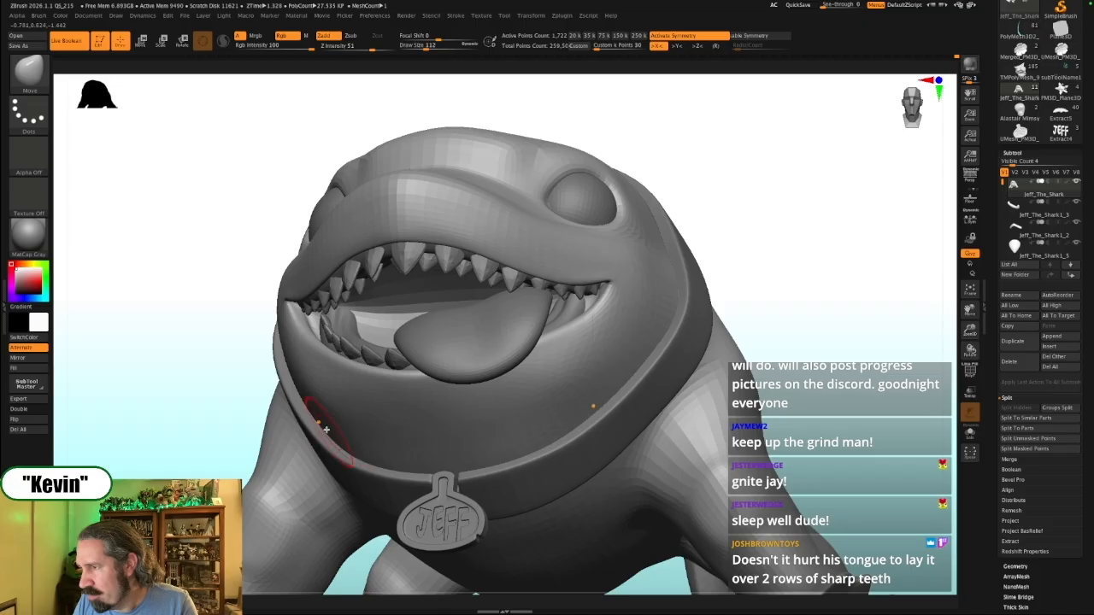
pyautogui.moveTo(287, 359); pyautogui.dragTo(287, 352)
pyautogui.moveTo(201, 331)
pyautogui.mouseDown()
pyautogui.moveTo(200, 347)
pyautogui.moveTo(170, 345)
pyautogui.moveTo(190, 346)
pyautogui.mouseUp()
# Examine the whole shark and its mouth from several angles, with and without the accessory parts, against the reference art
pyautogui.press('f')
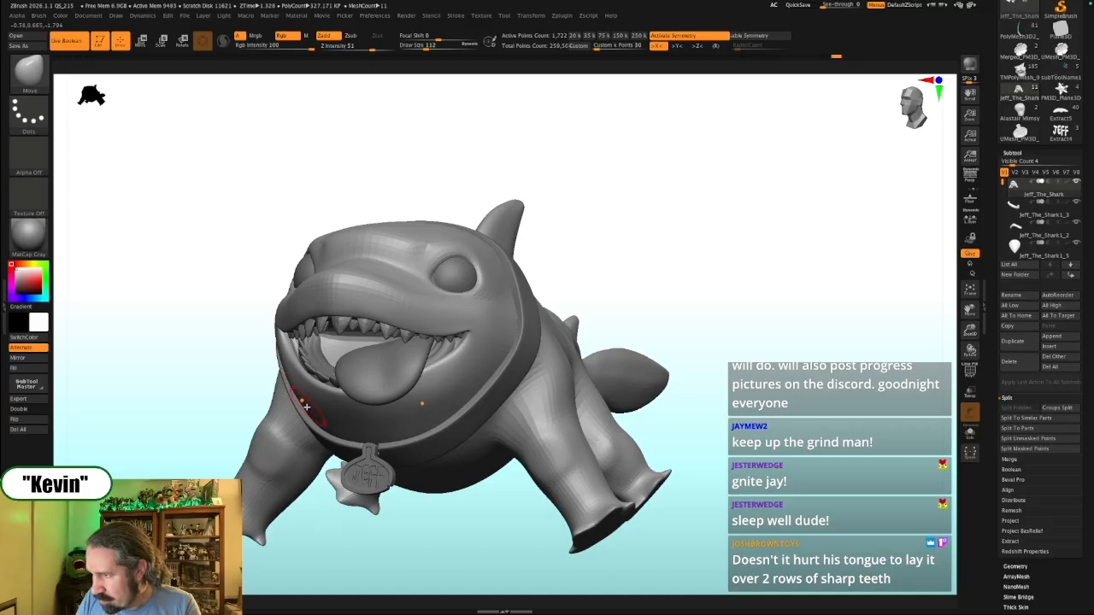
pyautogui.moveTo(235, 401); pyautogui.dragTo(263, 403)
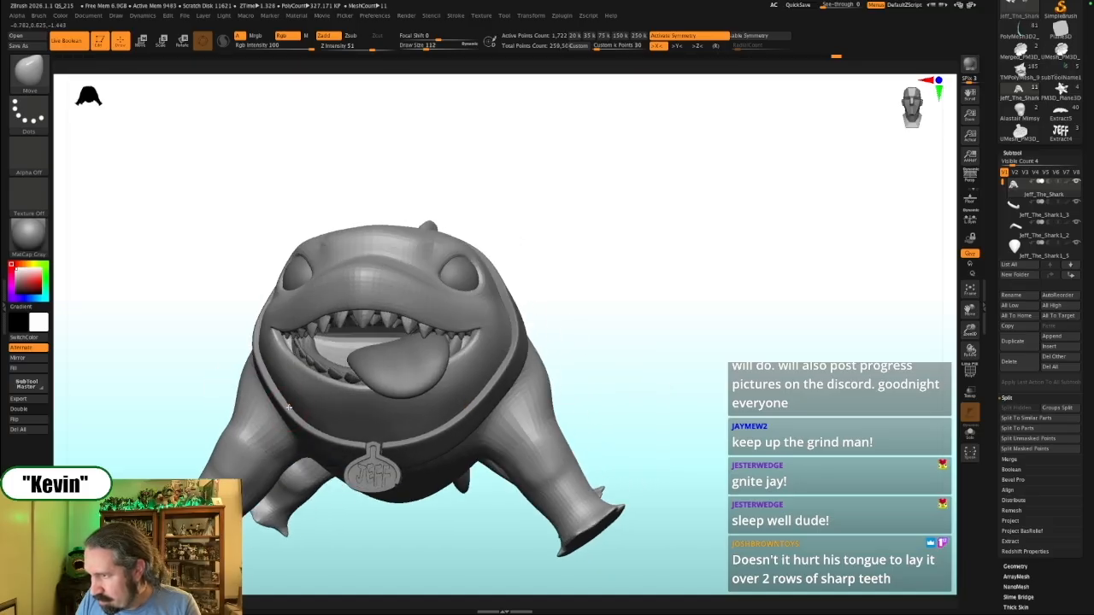
pyautogui.moveTo(332, 361); pyautogui.dragTo(538, 296, button='right')
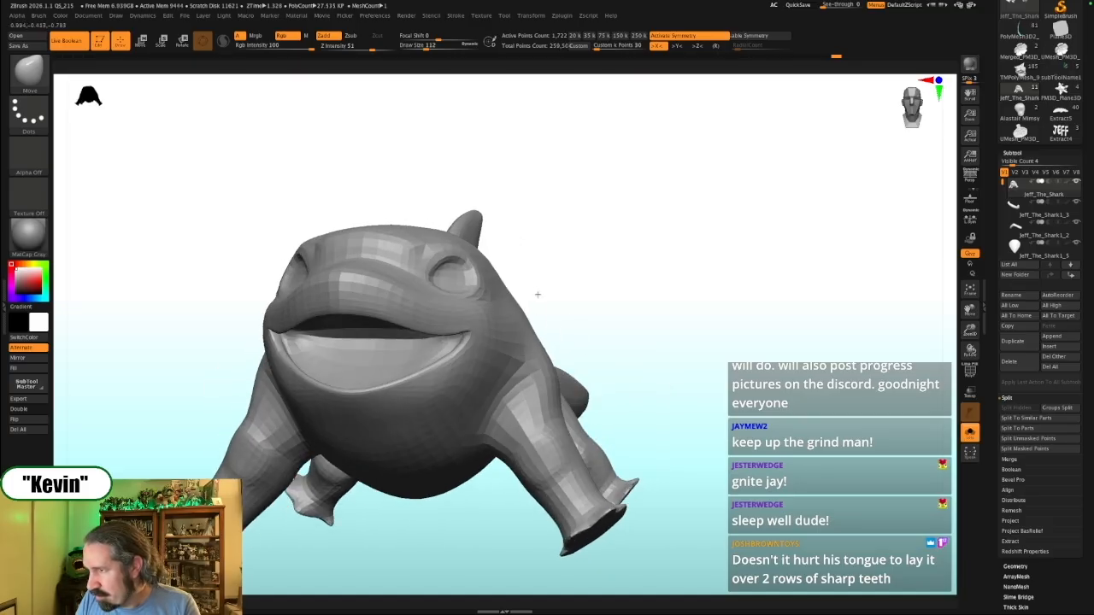
pyautogui.moveTo(645, 295)
pyautogui.keyDown('alt'); pyautogui.mouseDown()
pyautogui.moveTo(691, 300)
pyautogui.moveTo(716, 268)
pyautogui.moveTo(739, 275)
pyautogui.moveTo(762, 220)
pyautogui.moveTo(740, 259)
pyautogui.moveTo(713, 262)
pyautogui.moveTo(689, 283)
pyautogui.moveTo(679, 256)
pyautogui.mouseUp(); pyautogui.keyUp('alt')
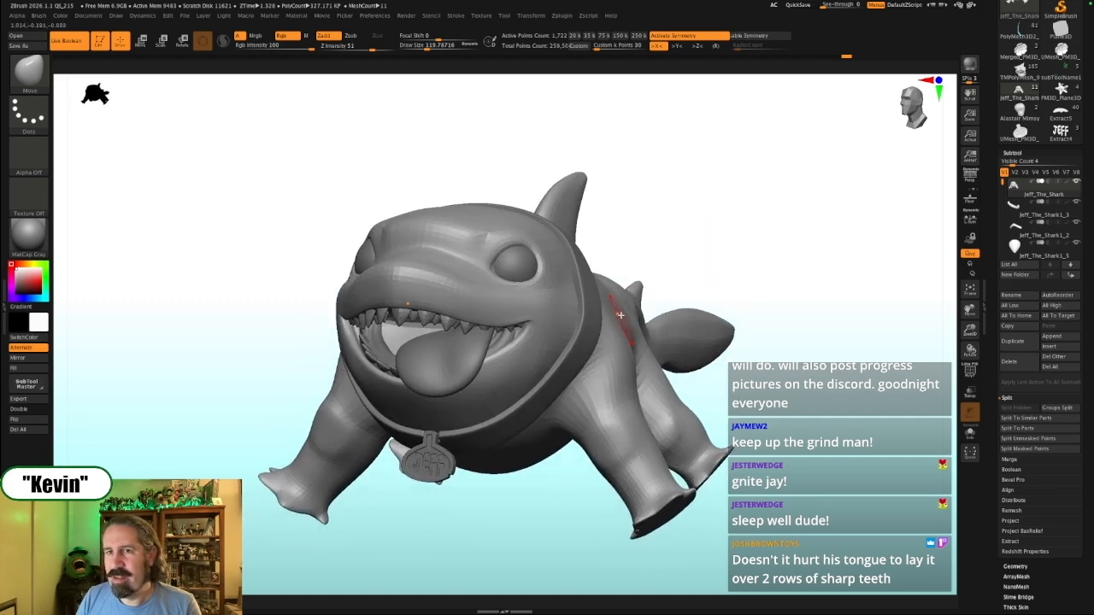
pyautogui.moveTo(790, 266)
pyautogui.mouseDown()
pyautogui.moveTo(798, 274)
pyautogui.moveTo(781, 262)
pyautogui.mouseUp()
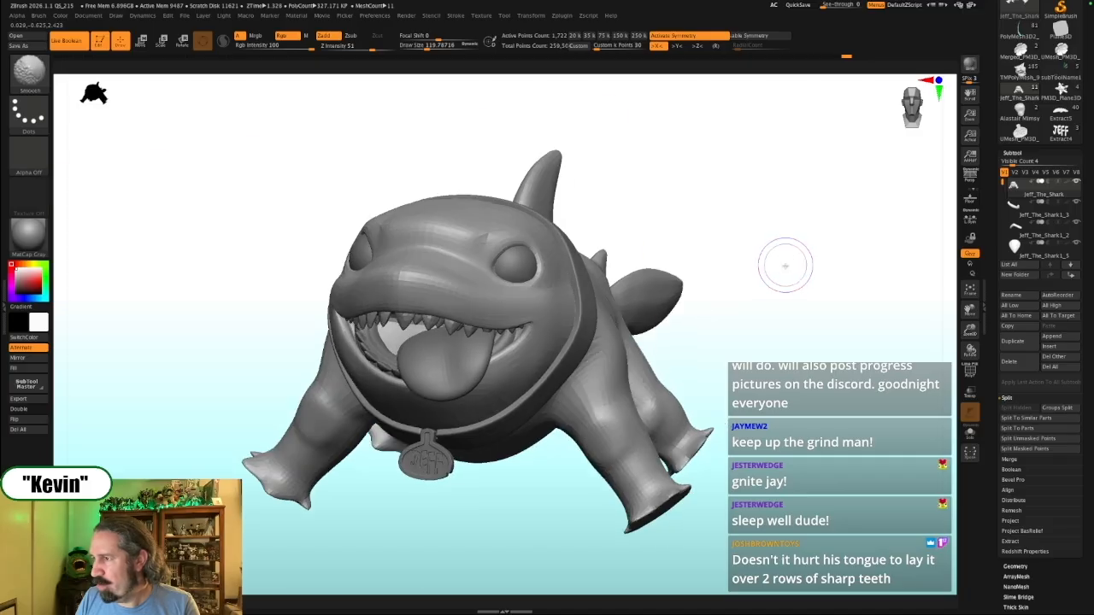
pyautogui.hotkey('shift', 'z')
pyautogui.hotkey('shift', 'z')
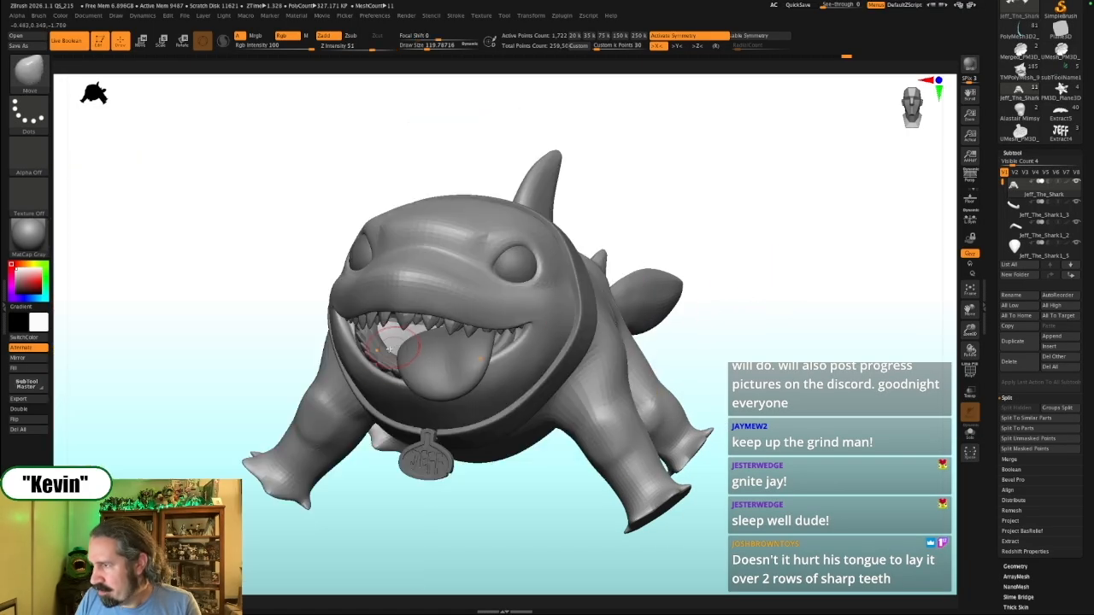
# Select the lower gum and reshape its front curve with an enlarged Move brush, checking it both isolated and in the mouth
pyautogui.keyDown('alt'); pyautogui.click(381, 367); pyautogui.keyUp('alt')
pyautogui.keyDown('alt'); pyautogui.moveTo(347, 456); pyautogui.dragTo(370, 546); pyautogui.keyUp('alt')
pyautogui.hotkey('alt', 's')
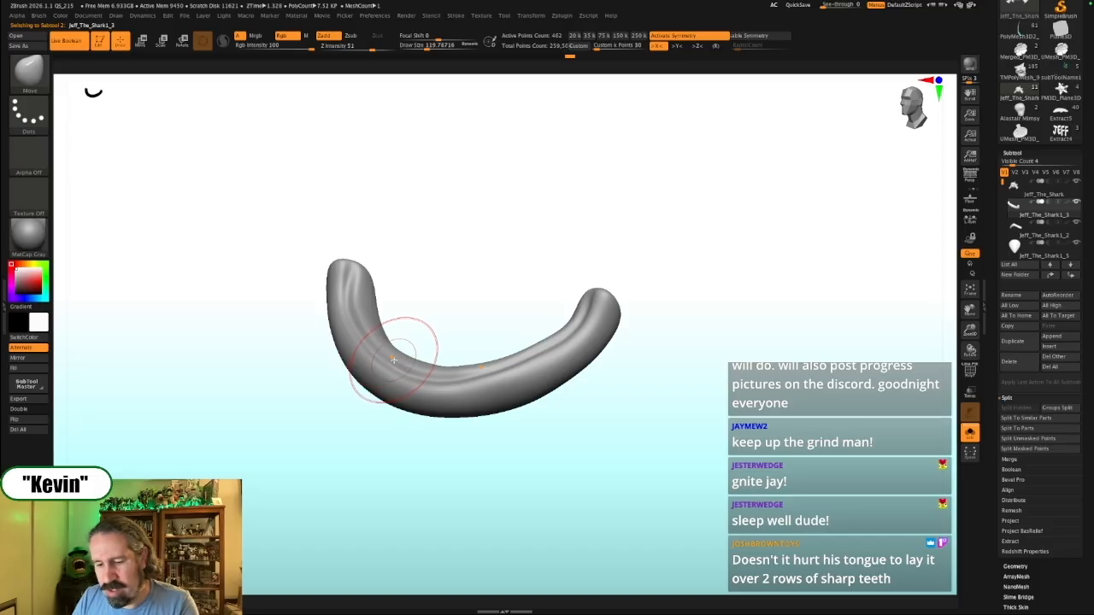
pyautogui.hotkey('alt', 's')
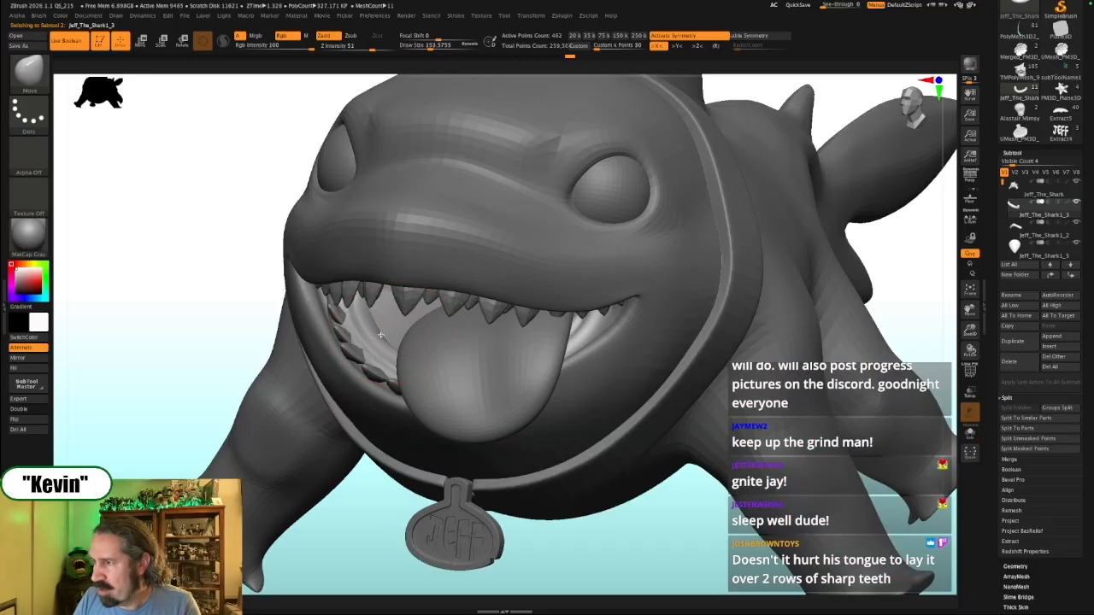
pyautogui.hotkey('alt', 's')
pyautogui.moveTo(319, 317); pyautogui.dragTo(370, 353)
pyautogui.hotkey('alt', 's')
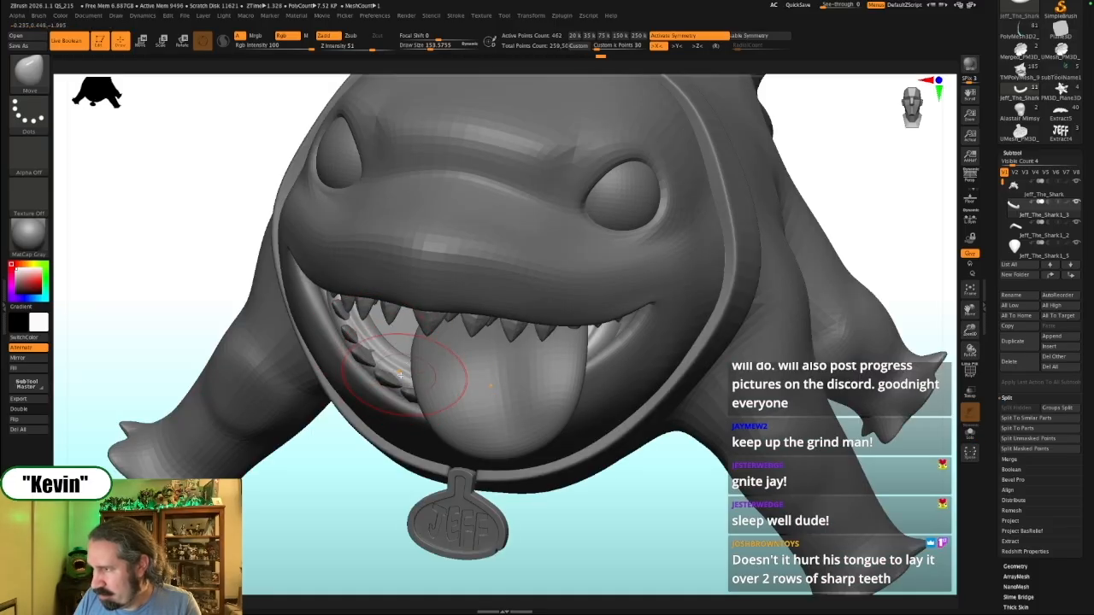
pyautogui.hotkey('alt', 's')
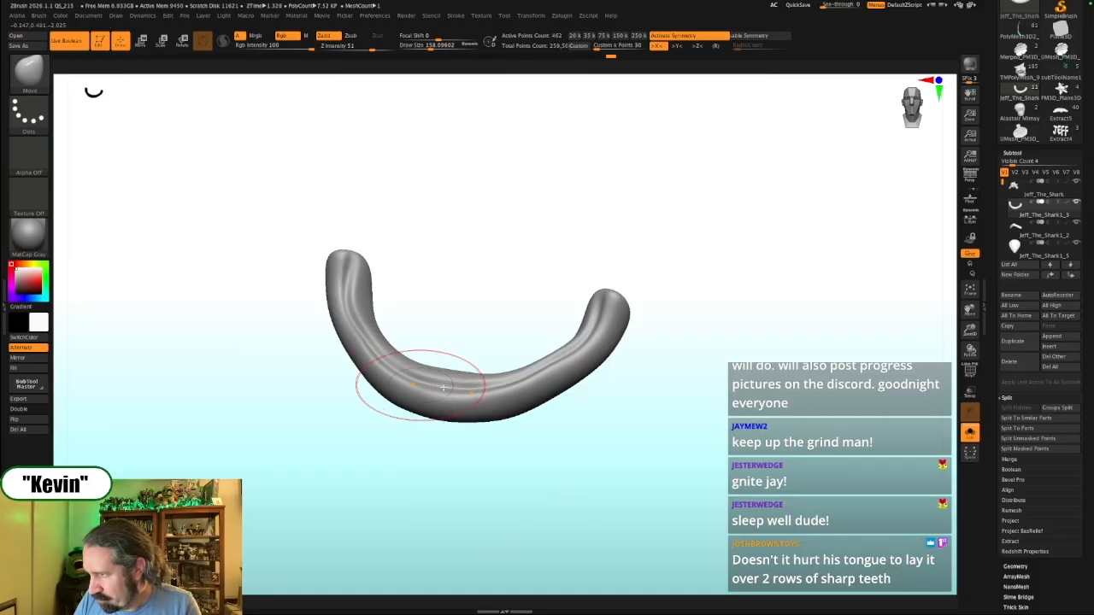
pyautogui.keyDown('alt'); pyautogui.moveTo(658, 441); pyautogui.dragTo(705, 394); pyautogui.keyUp('alt')
pyautogui.hotkey('alt', 's')
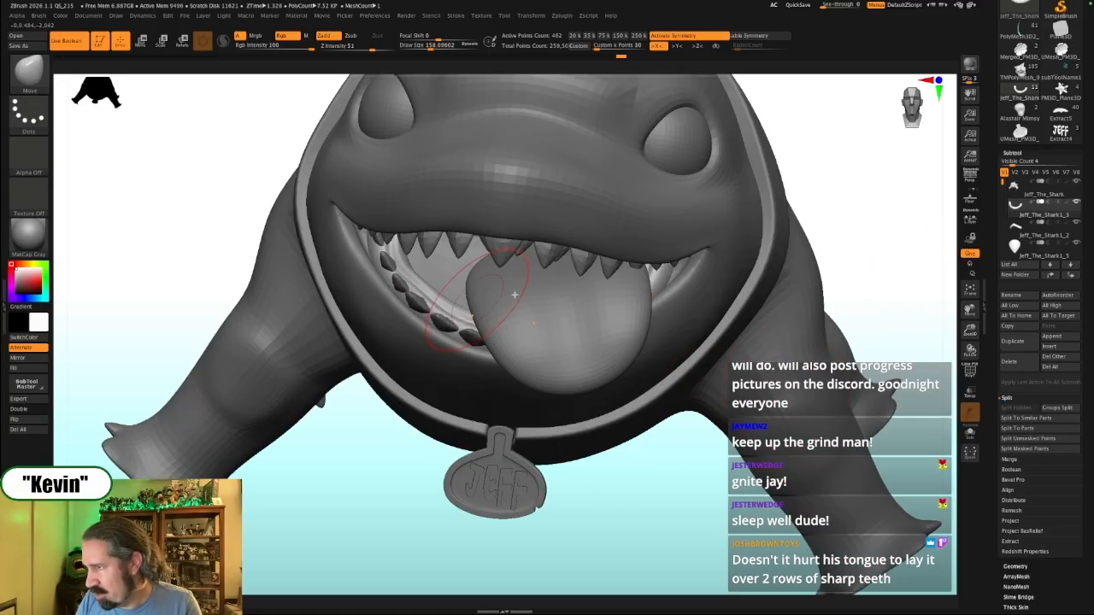
# Refine the lower gum beside the teeth near the mouth corner with a smaller Move brush
pyautogui.moveTo(843, 245); pyautogui.dragTo(863, 265)
pyautogui.moveTo(396, 268); pyautogui.dragTo(390, 267)
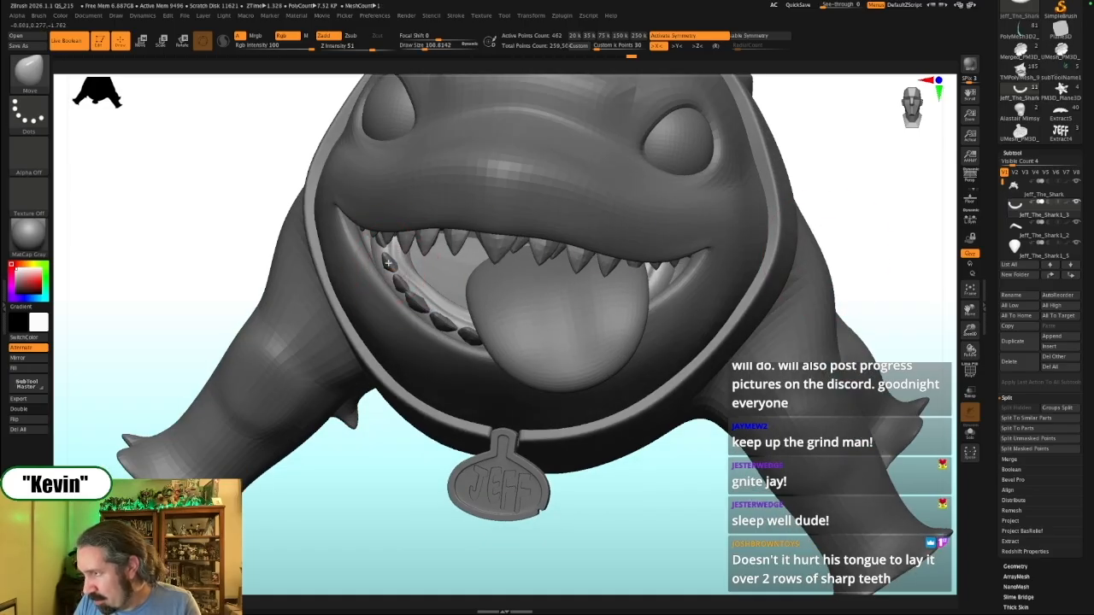
pyautogui.keyDown('alt'); pyautogui.click(392, 264); pyautogui.keyUp('alt')
pyautogui.moveTo(374, 381); pyautogui.dragTo(418, 300, button='right')
pyautogui.keyDown('alt'); pyautogui.click(417, 298); pyautogui.keyUp('alt')
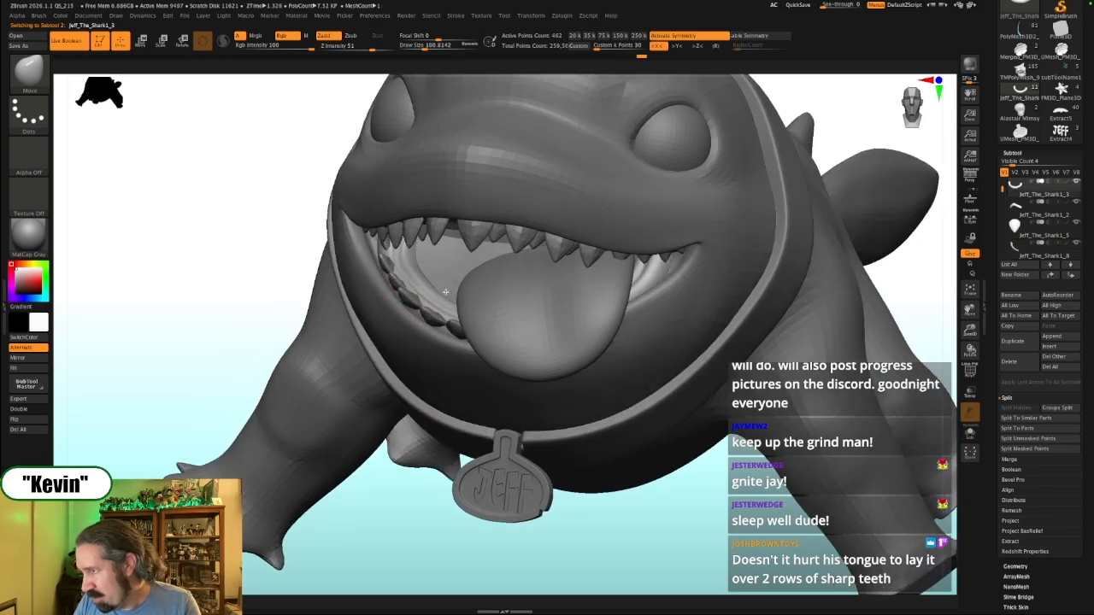
pyautogui.hotkey('alt', 's')
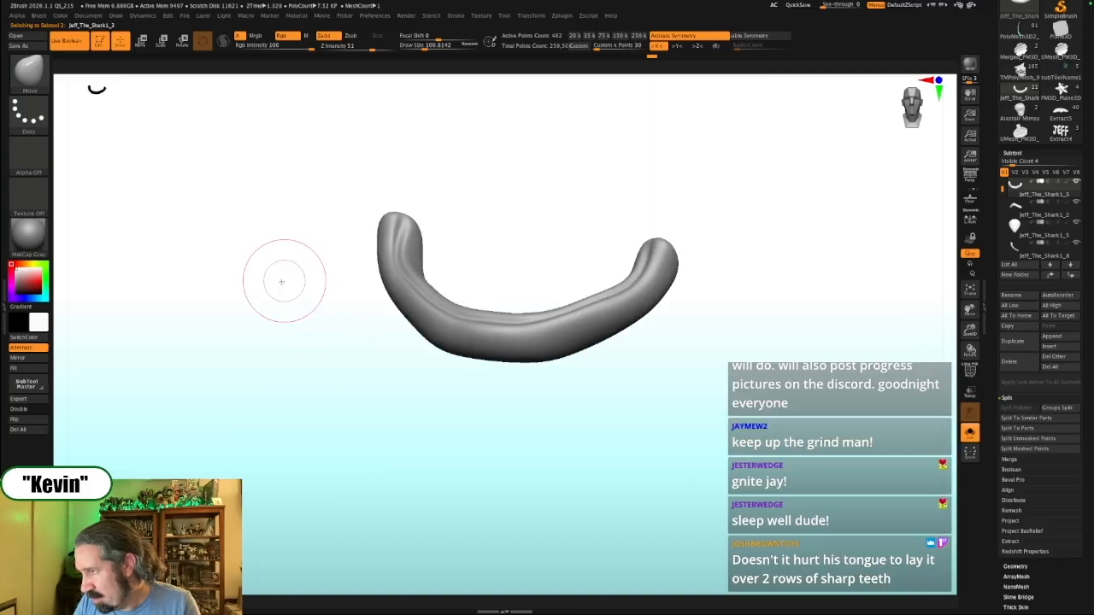
pyautogui.moveTo(293, 281); pyautogui.dragTo(392, 264, button='right')
pyautogui.hotkey('alt', 's')
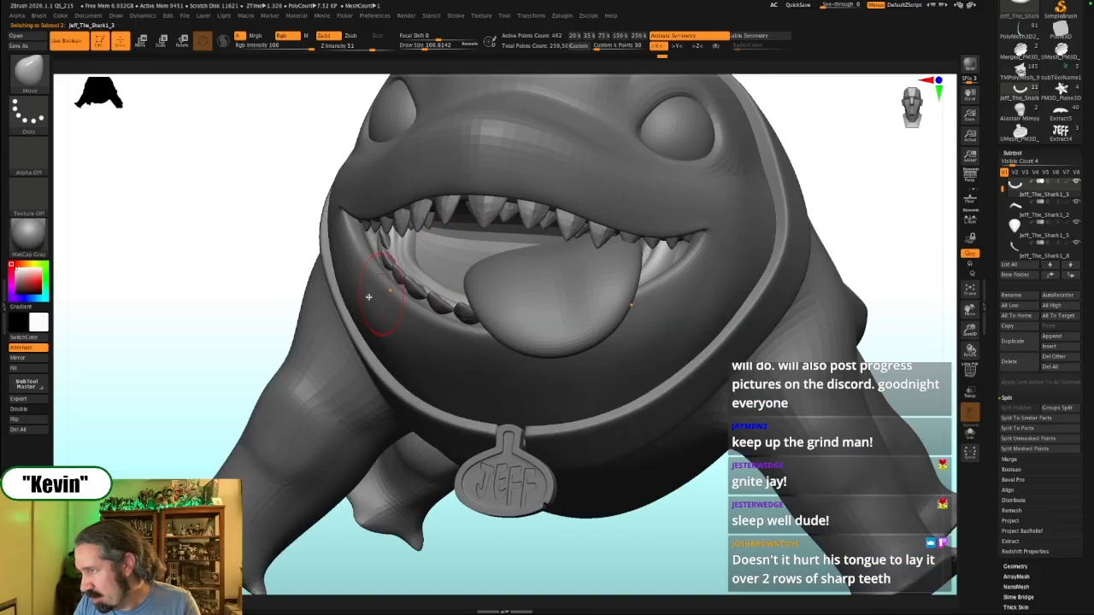
pyautogui.keyDown('alt'); pyautogui.moveTo(257, 283); pyautogui.dragTo(259, 213); pyautogui.keyUp('alt')
pyautogui.moveTo(733, 246); pyautogui.dragTo(784, 249)
# Isolate the half row of lower teeth and mirror it across the X axis, merging the result into one SubTool
pyautogui.hotkey('alt', 's')
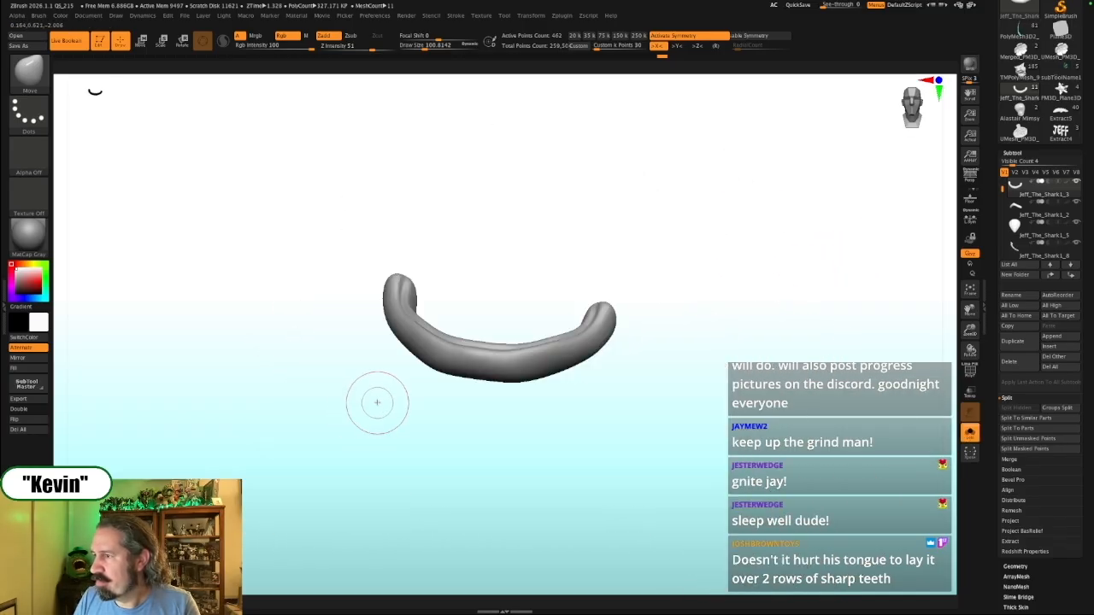
pyautogui.click(410, 407)
pyautogui.keyDown('alt'); pyautogui.click(431, 335); pyautogui.keyUp('alt')
pyautogui.click(782, 289)
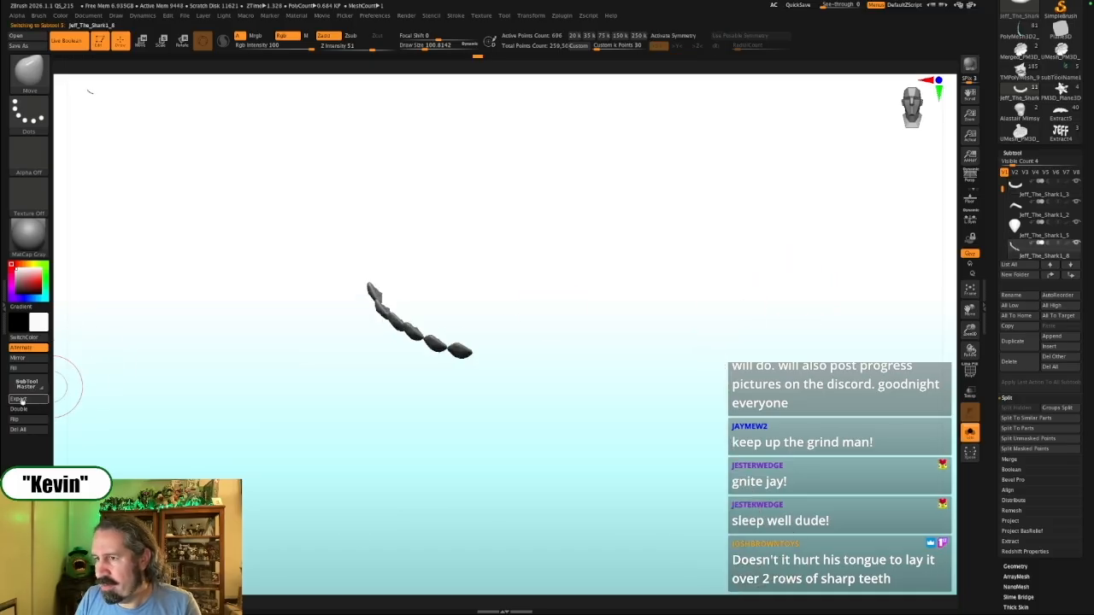
pyautogui.click(19, 358)
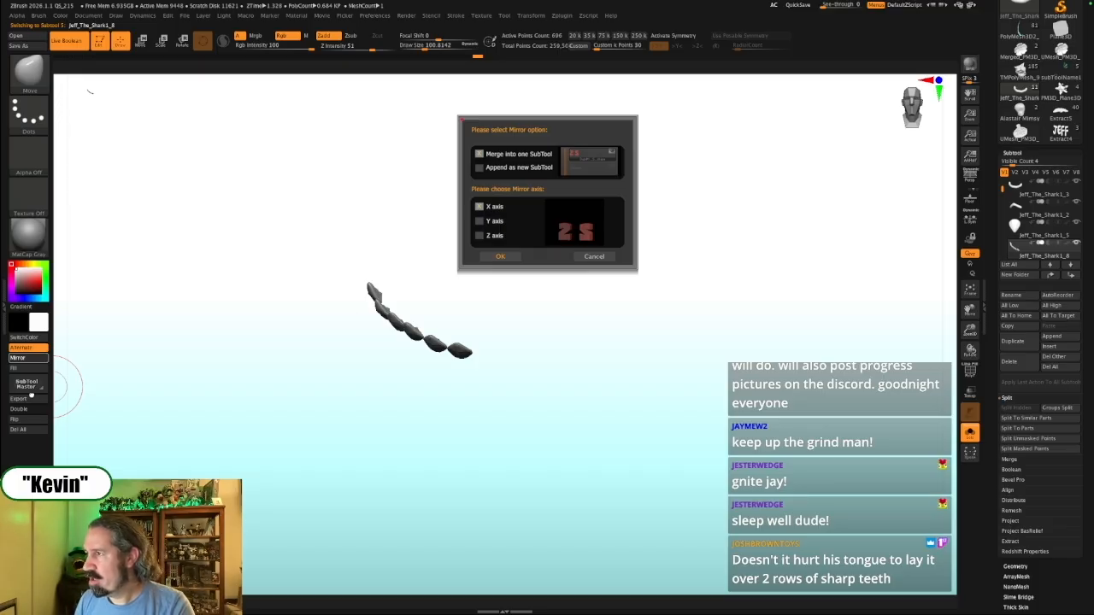
pyautogui.click(498, 256)
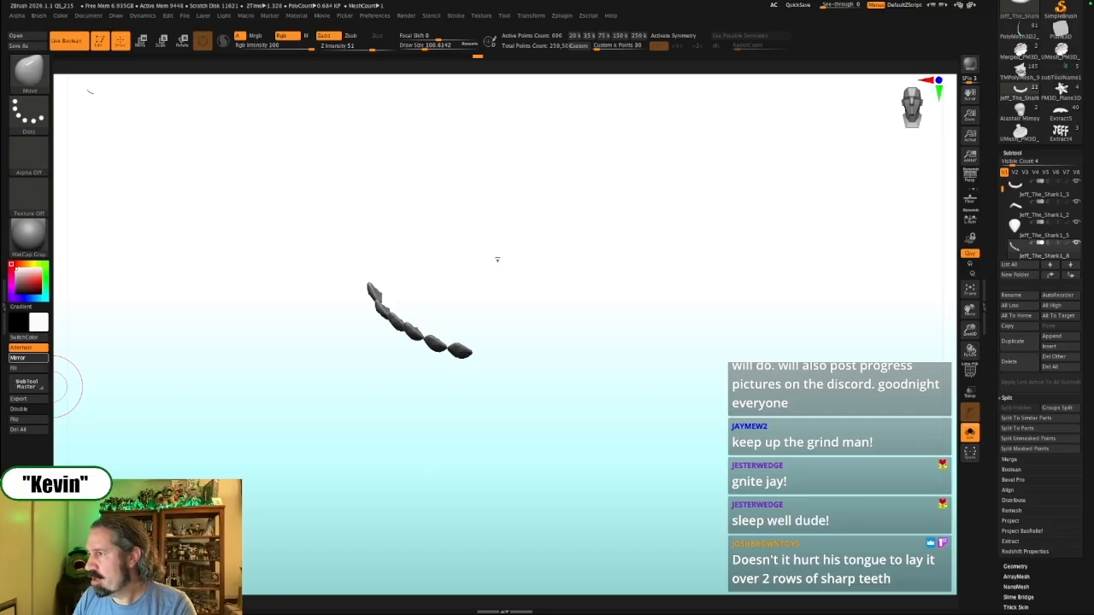
pyautogui.moveTo(820, 295)
pyautogui.mouseDown()
pyautogui.moveTo(790, 298)
pyautogui.moveTo(829, 307)
pyautogui.moveTo(832, 296)
pyautogui.mouseUp()
pyautogui.hotkey('shift', 'z')
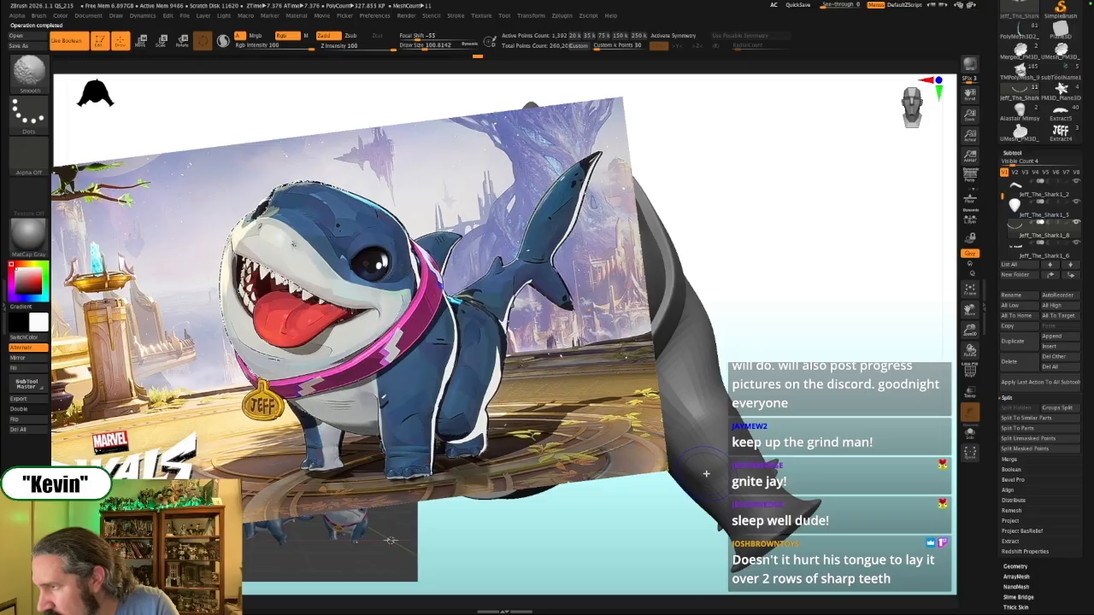
pyautogui.hotkey('shift', 'z')
# Isolate the mirrored lower teeth and reposition the teeth nearest the mouth corner with the move gizmo
pyautogui.moveTo(416, 533); pyautogui.dragTo(312, 547)
pyautogui.keyDown('alt'); pyautogui.moveTo(419, 552); pyautogui.dragTo(488, 542); pyautogui.keyUp('alt')
pyautogui.moveTo(261, 397)
pyautogui.mouseDown()
pyautogui.moveTo(275, 434)
pyautogui.moveTo(431, 367)
pyautogui.mouseUp()
pyautogui.keyDown('alt'); pyautogui.click(448, 352); pyautogui.keyUp('alt')
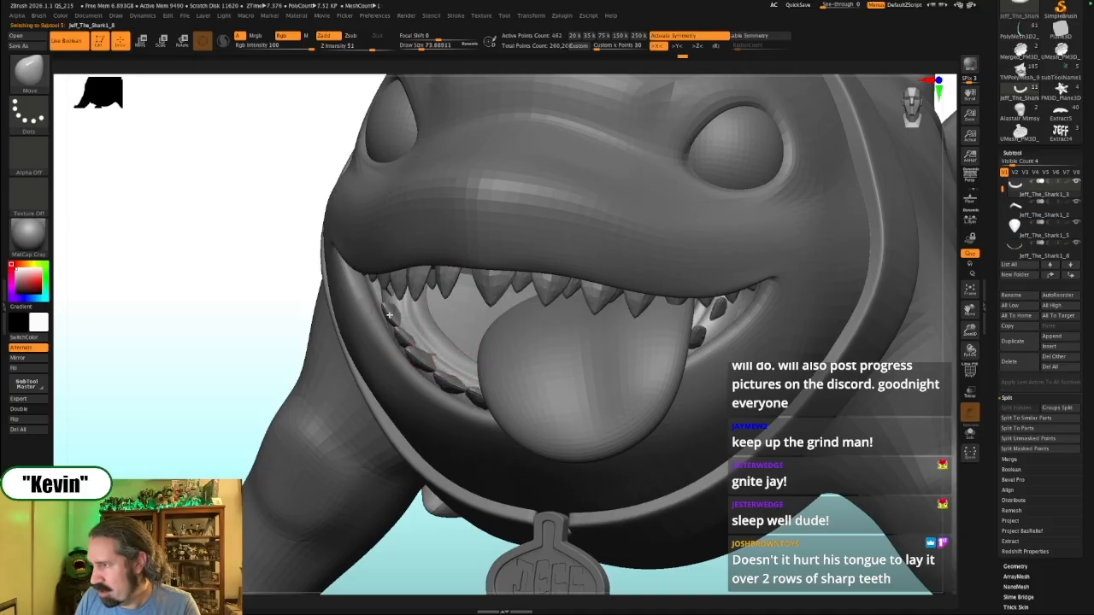
pyautogui.keyDown('alt'); pyautogui.click(416, 344); pyautogui.keyUp('alt')
pyautogui.hotkey('alt', 's')
pyautogui.keyDown('alt'); pyautogui.moveTo(254, 366); pyautogui.dragTo(272, 487); pyautogui.keyUp('alt')
pyautogui.moveTo(443, 279); pyautogui.dragTo(405, 342)
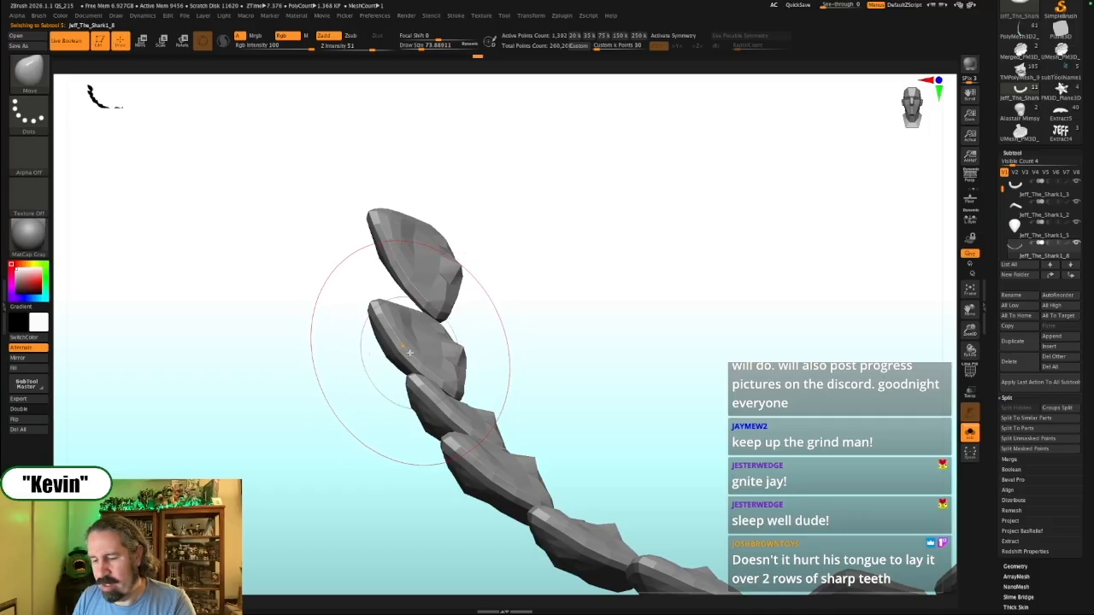
pyautogui.press('w')
pyautogui.click(414, 337)
pyautogui.moveTo(444, 352); pyautogui.dragTo(485, 271)
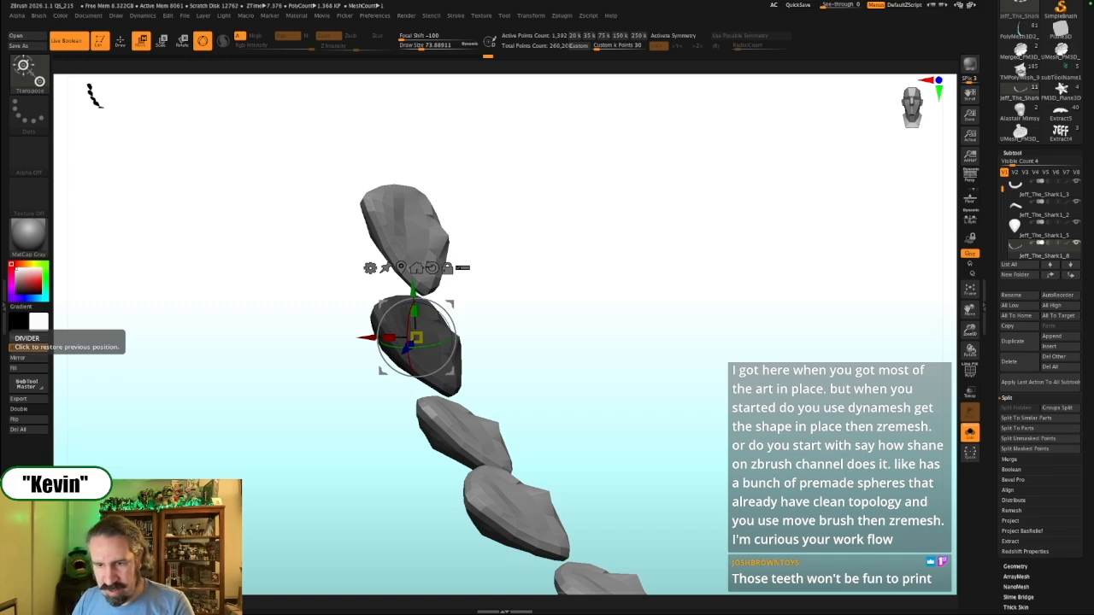
pyautogui.keyDown('alt'); pyautogui.moveTo(699, 394); pyautogui.dragTo(577, 306); pyautogui.keyUp('alt')
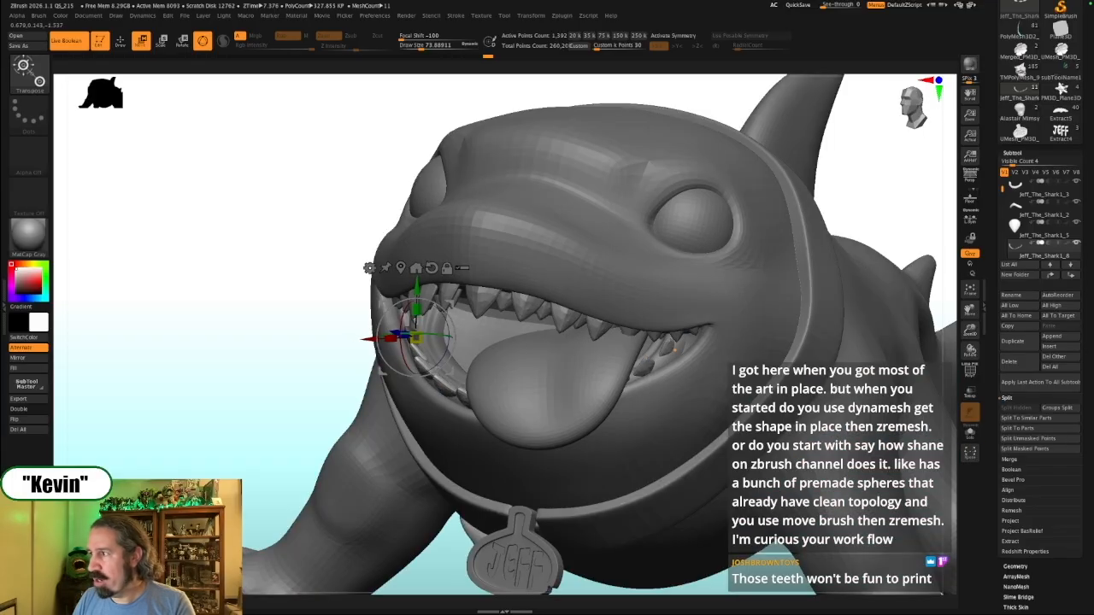
# Select the shark's body and examine its polyframe and polygroups, including at the lowest subdivision level
pyautogui.keyDown('alt'); pyautogui.moveTo(865, 210); pyautogui.dragTo(720, 316); pyautogui.keyUp('alt')
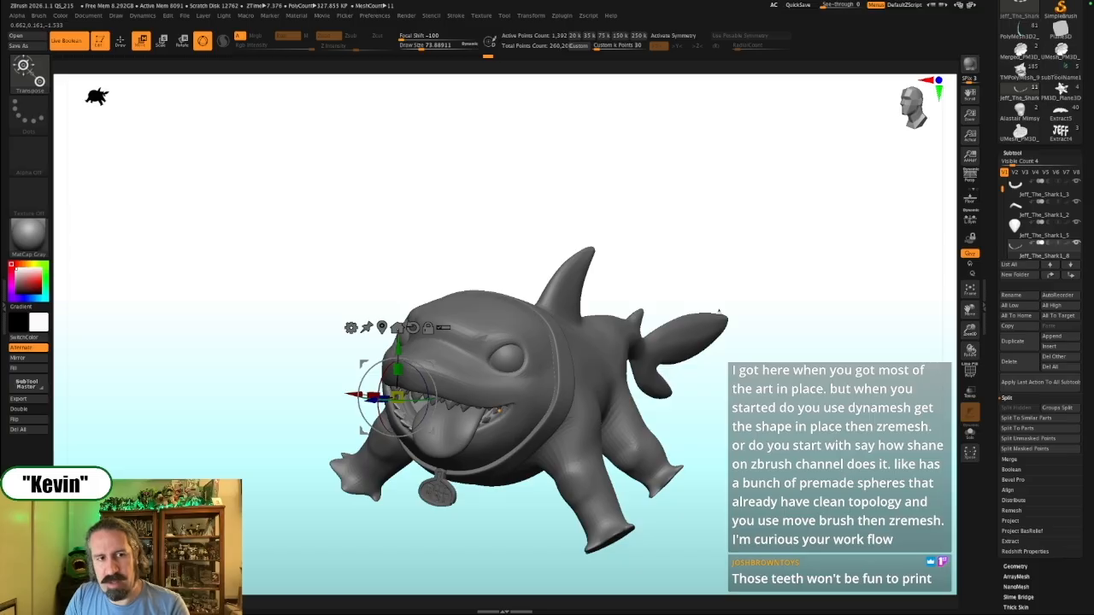
pyautogui.keyDown('alt'); pyautogui.moveTo(855, 411); pyautogui.dragTo(750, 437); pyautogui.keyUp('alt')
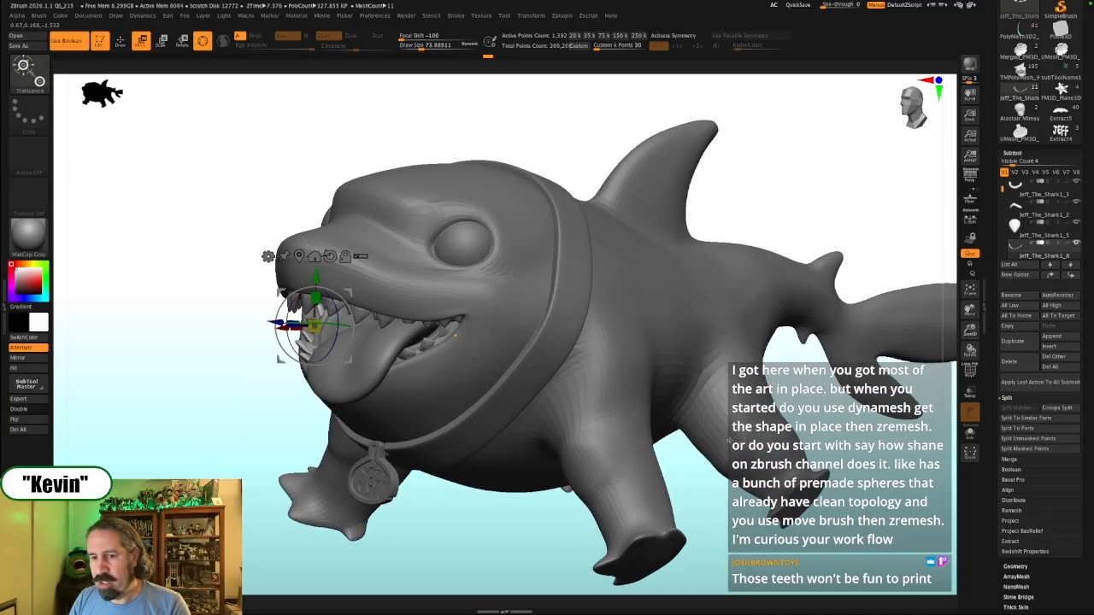
pyautogui.hotkey('shift', 'f')
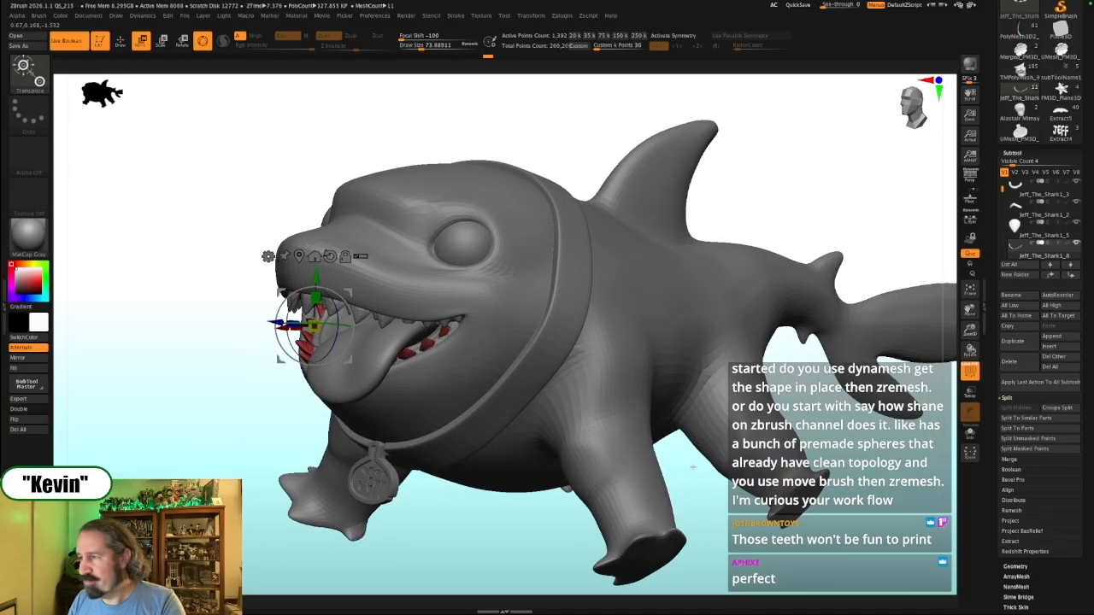
pyautogui.keyDown('alt'); pyautogui.click(640, 354); pyautogui.keyUp('alt')
pyautogui.keyDown('alt'); pyautogui.moveTo(821, 198); pyautogui.dragTo(712, 245); pyautogui.keyUp('alt')
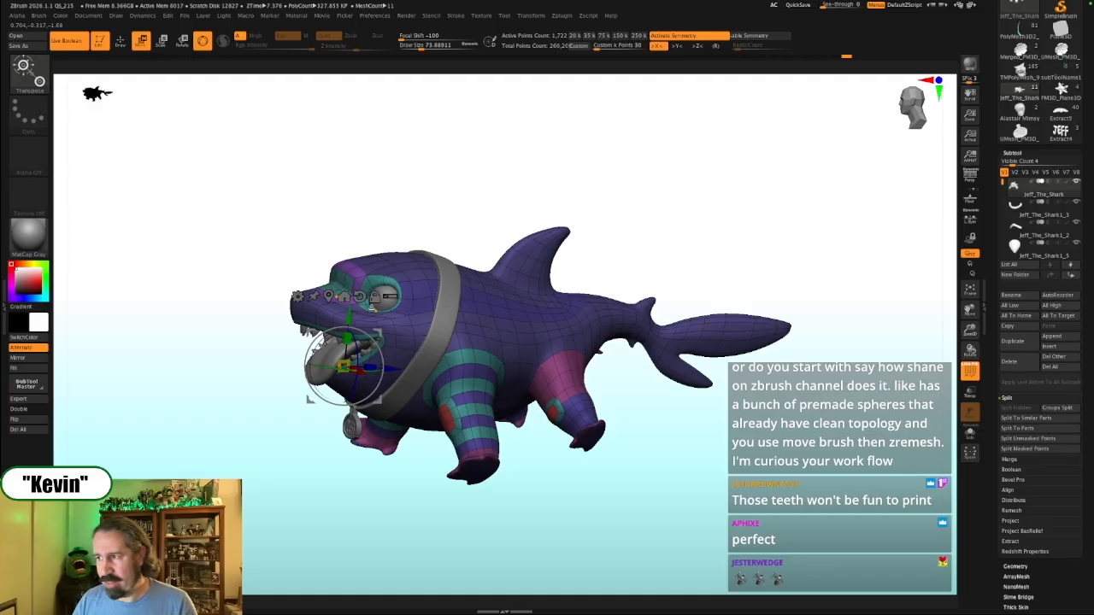
pyautogui.hotkey('shift', 'f')
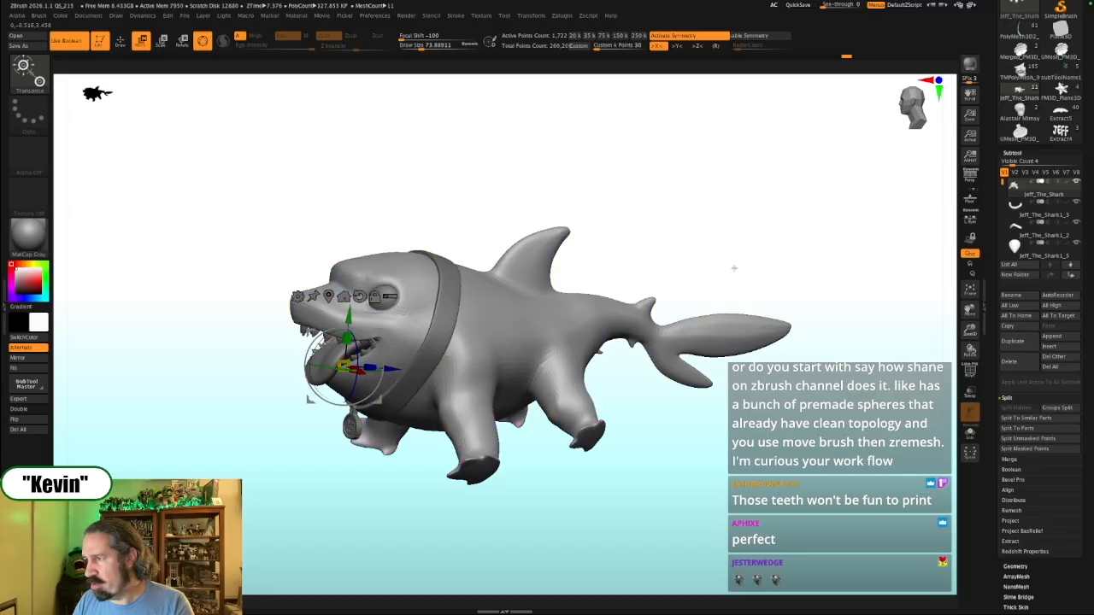
pyautogui.hotkey('shift', 'f')
pyautogui.moveTo(713, 247); pyautogui.dragTo(766, 238)
pyautogui.moveTo(657, 255); pyautogui.dragTo(643, 253)
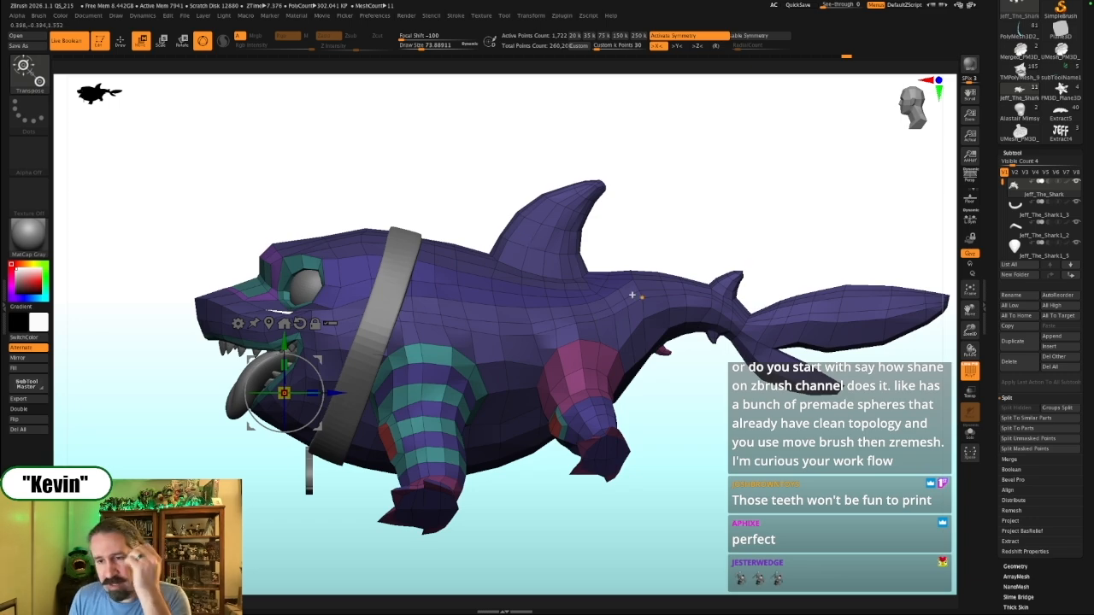
# Isolate the low-poly body and examine its edge flow around the mouth, eyes and legs from several angles
pyautogui.moveTo(716, 220); pyautogui.dragTo(814, 206)
pyautogui.click(969, 433)
pyautogui.moveTo(769, 256); pyautogui.dragTo(779, 232)
pyautogui.moveTo(779, 376); pyautogui.dragTo(813, 437)
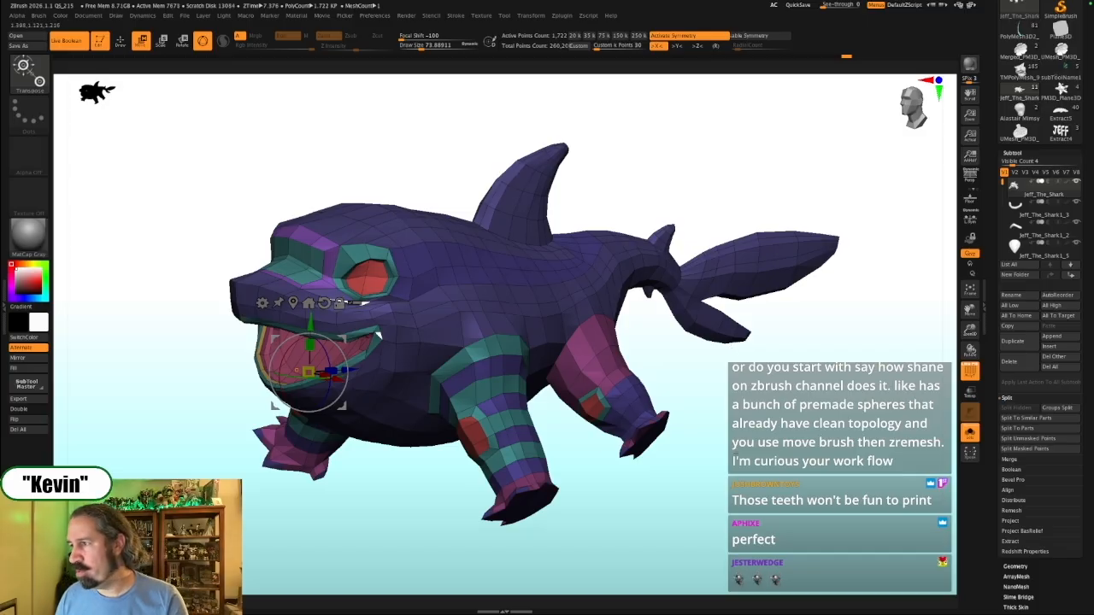
pyautogui.moveTo(811, 488); pyautogui.dragTo(777, 459)
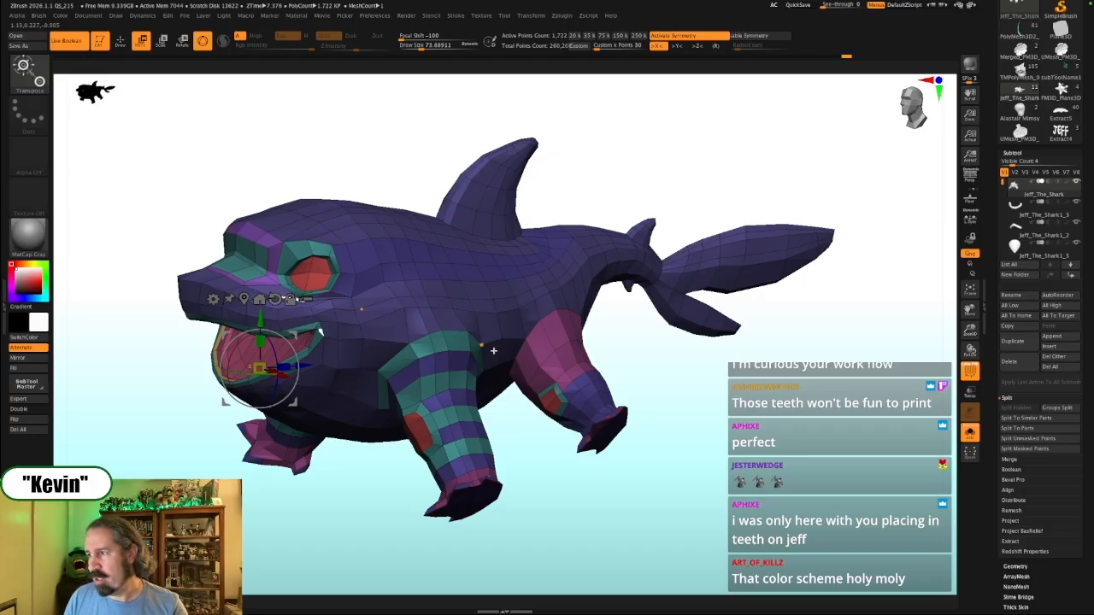
pyautogui.moveTo(675, 458); pyautogui.dragTo(749, 443)
pyautogui.keyDown('alt'); pyautogui.moveTo(748, 443); pyautogui.dragTo(820, 436); pyautogui.keyUp('alt')
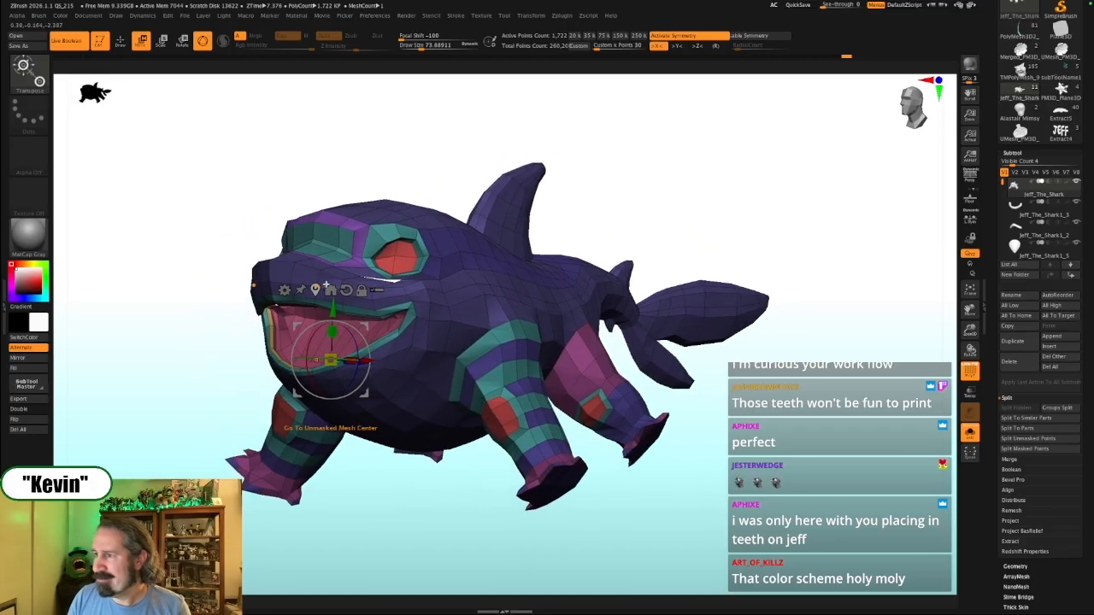
# Hide the polyframe, bring back the other parts, and compare the faceted body with its higher subdivision level
pyautogui.moveTo(608, 195); pyautogui.dragTo(708, 211)
pyautogui.hotkey('shift', 'f')
pyautogui.hotkey('alt', 's')
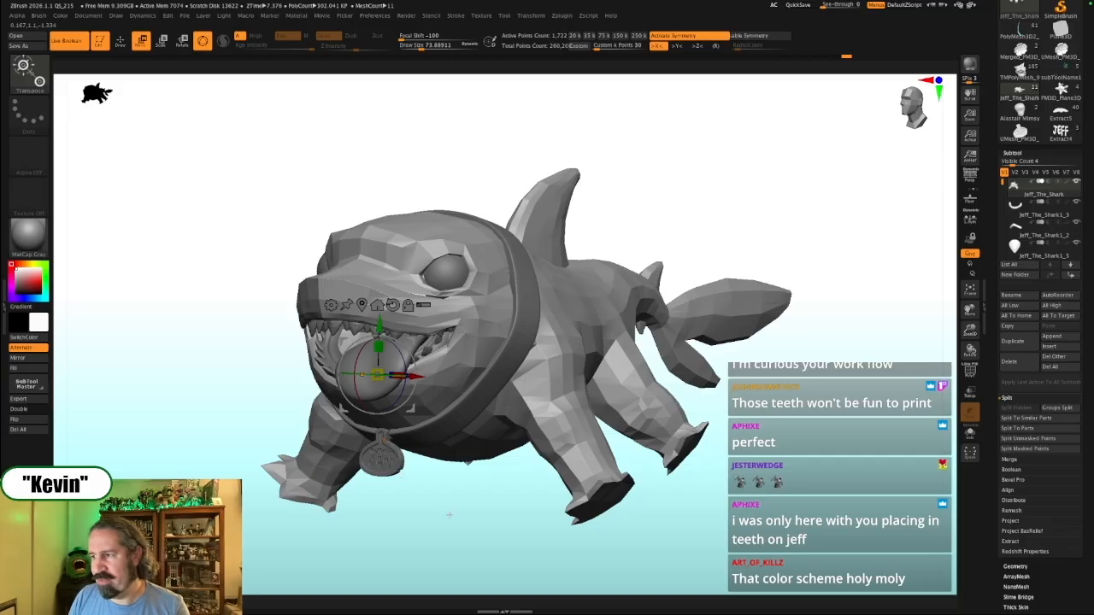
pyautogui.moveTo(631, 257); pyautogui.dragTo(745, 323)
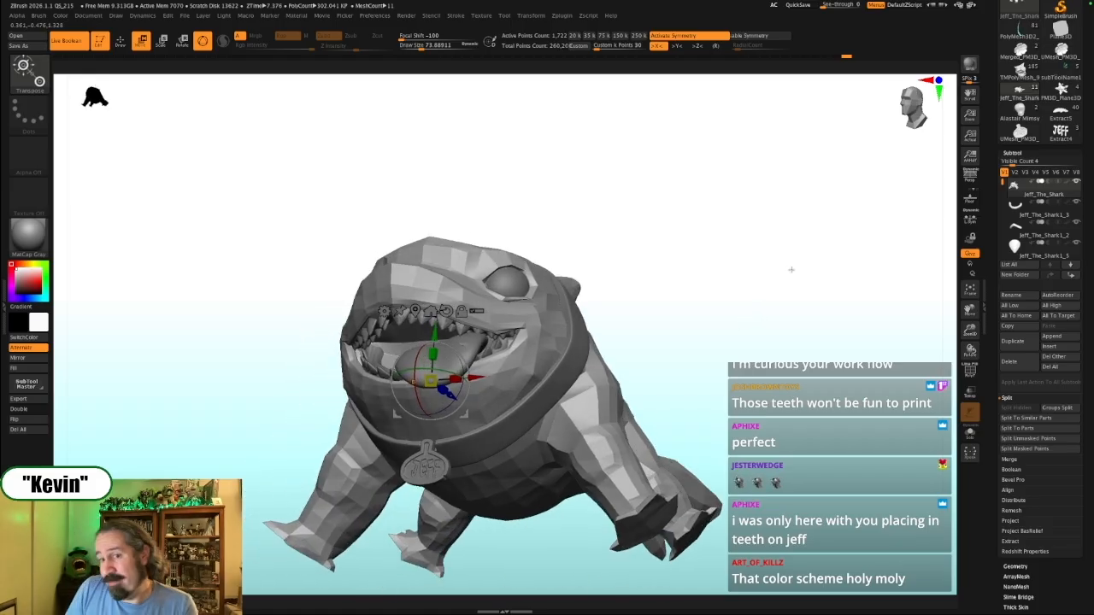
pyautogui.moveTo(706, 364); pyautogui.dragTo(656, 390)
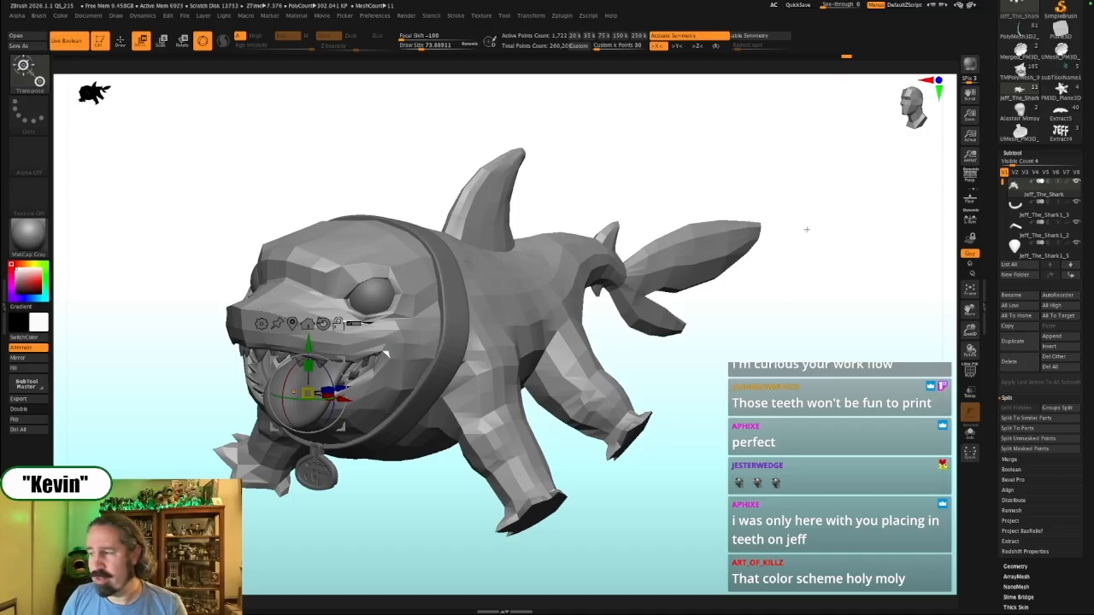
pyautogui.moveTo(750, 417); pyautogui.dragTo(765, 415)
pyautogui.press('f')
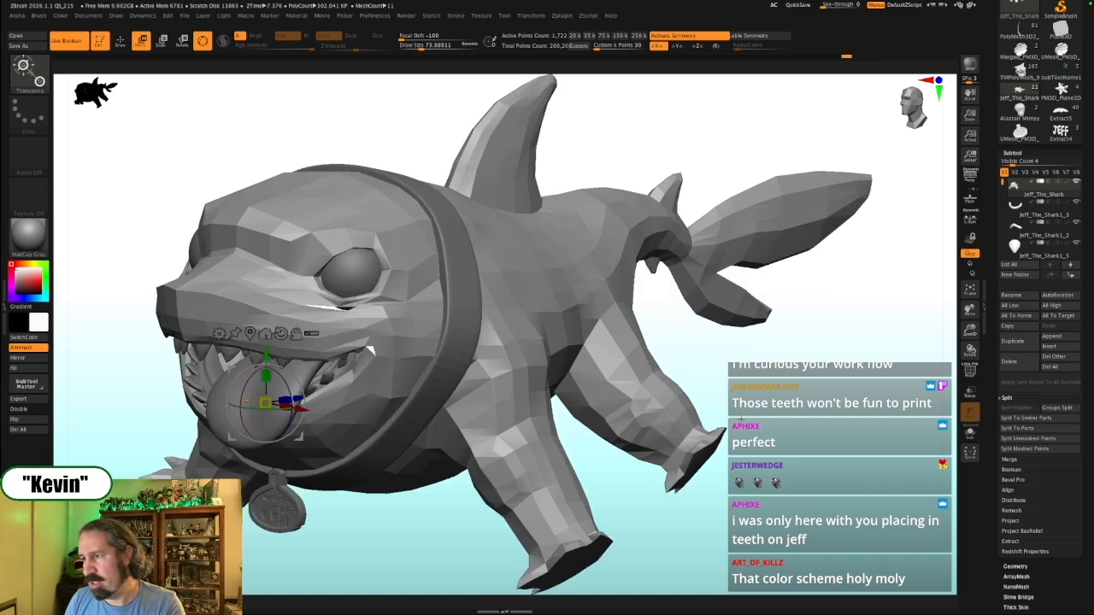
pyautogui.press('d')
pyautogui.keyDown('alt'); pyautogui.moveTo(748, 420); pyautogui.dragTo(812, 376); pyautogui.keyUp('alt')
pyautogui.moveTo(701, 423); pyautogui.dragTo(773, 410)
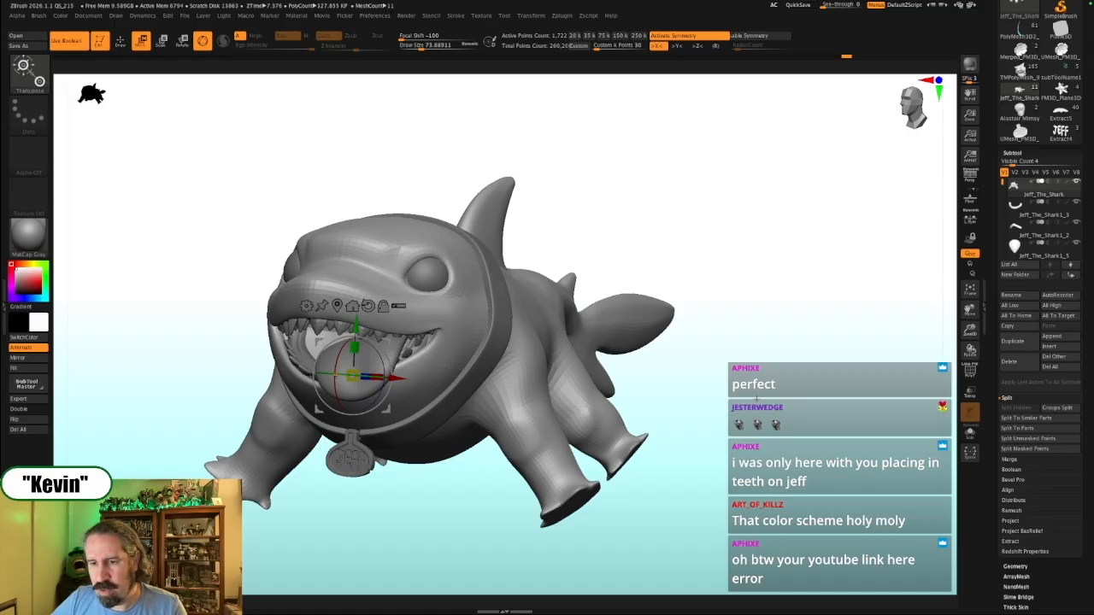
# Toggle the smoothed body's polyframe for inspection, then lower the body to its base subdivision level with the wireframe shown
pyautogui.hotkey('shift', 'f')
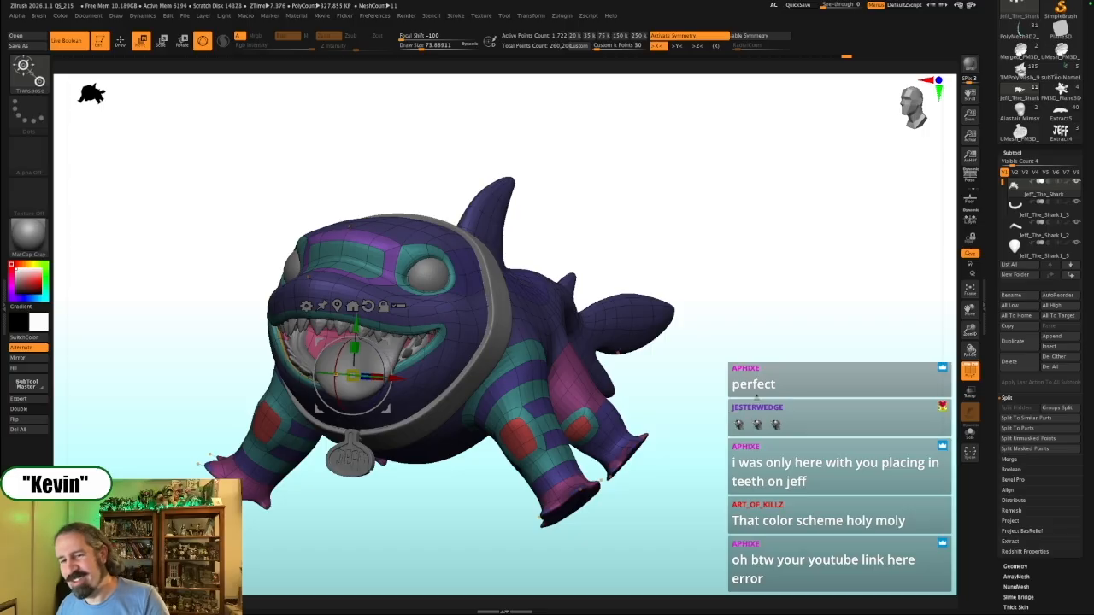
pyautogui.moveTo(810, 442); pyautogui.dragTo(797, 408)
pyautogui.hotkey('shift', 'f')
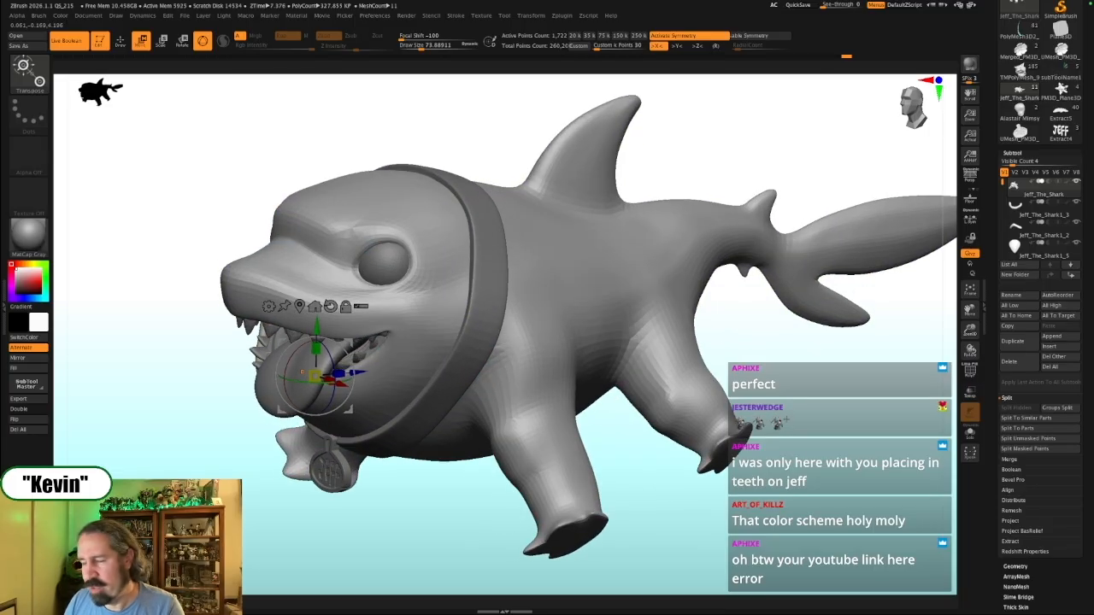
pyautogui.hotkey('shift', 'f')
pyautogui.hotkey('shift', 'd')
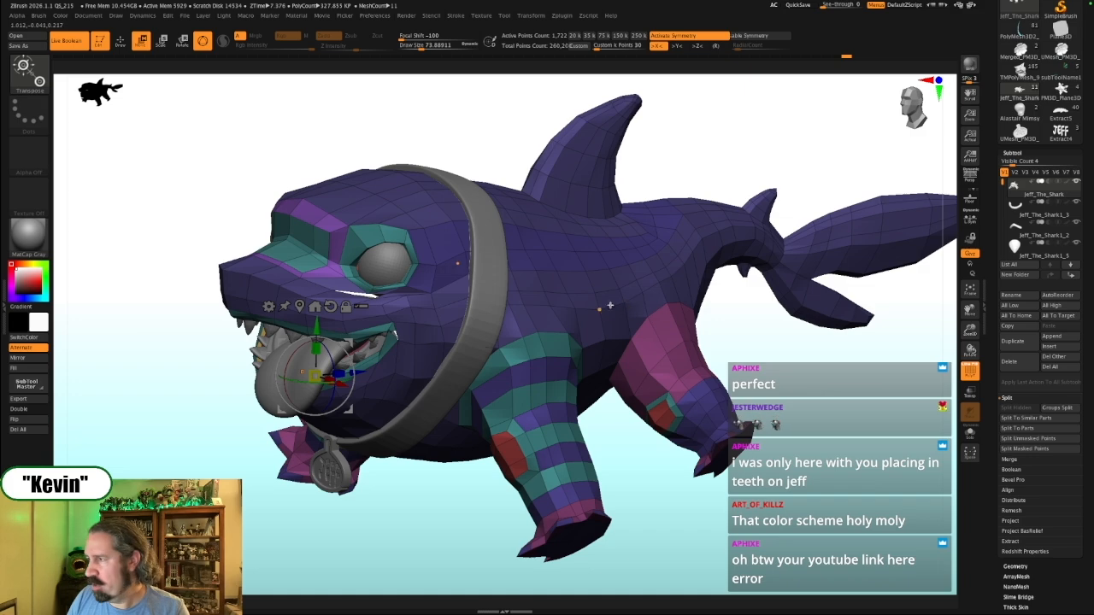
# Switch to the ZModeler brush, enlarge its draw size to about 145, and set its polygon action to Extrude
pyautogui.press('b')
pyautogui.press('z')
pyautogui.press('m')
pyautogui.press('s')
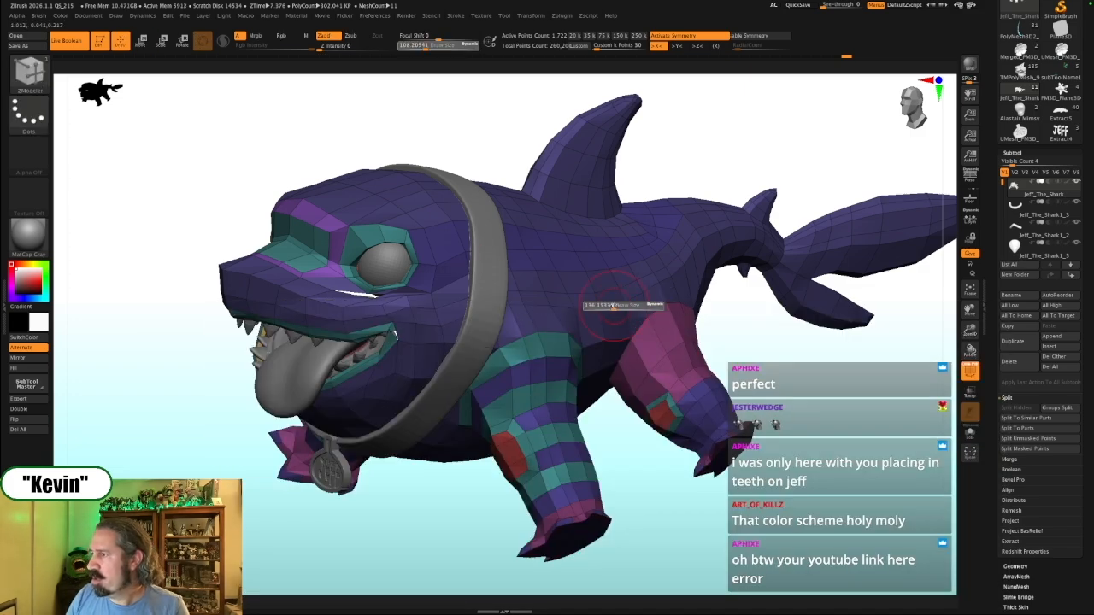
pyautogui.press('d')
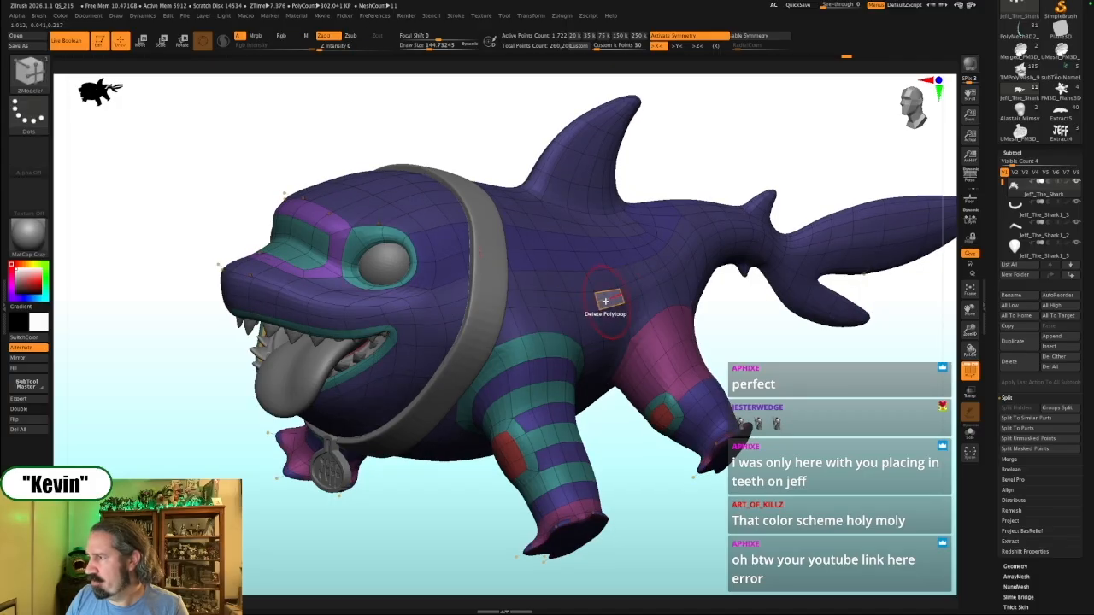
pyautogui.hotkey('shift', 'd')
pyautogui.press('space')
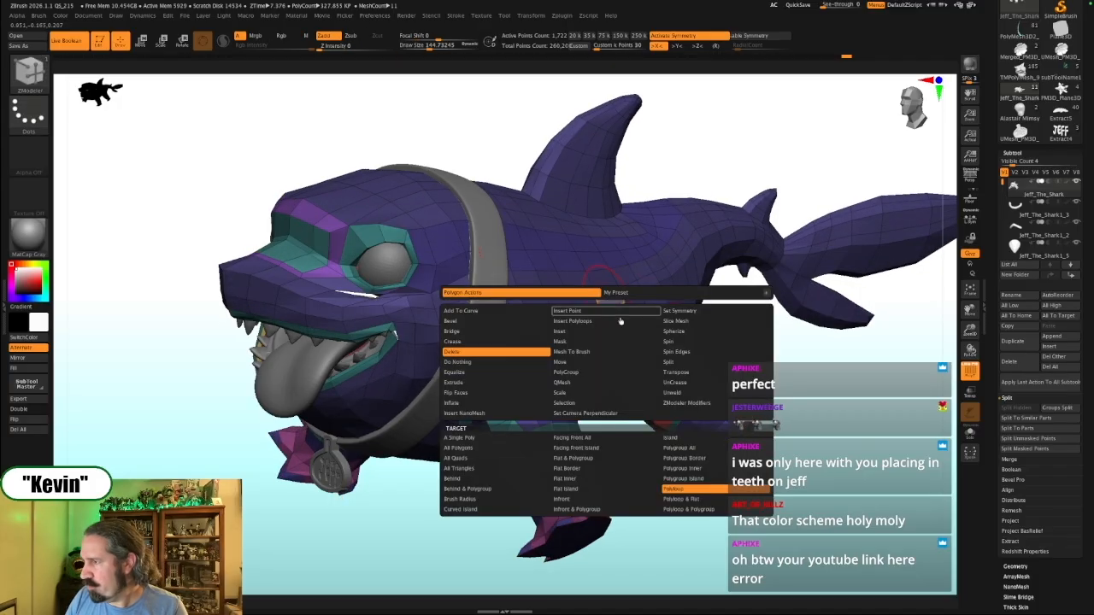
pyautogui.click(486, 384)
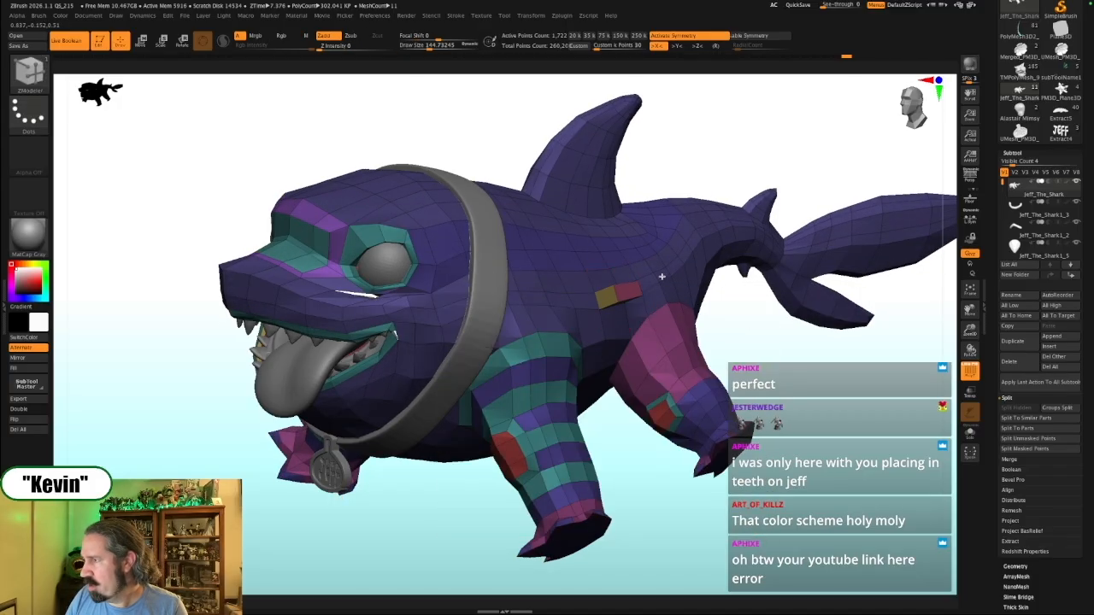
# Raise the body's subdivision level and examine the polygroup loops on its legs, head and fin from several angles
pyautogui.moveTo(760, 346)
pyautogui.mouseDown()
pyautogui.moveTo(855, 398)
pyautogui.moveTo(759, 348)
pyautogui.moveTo(742, 352)
pyautogui.mouseUp()
pyautogui.press('d')
pyautogui.press('d')
pyautogui.press('d')
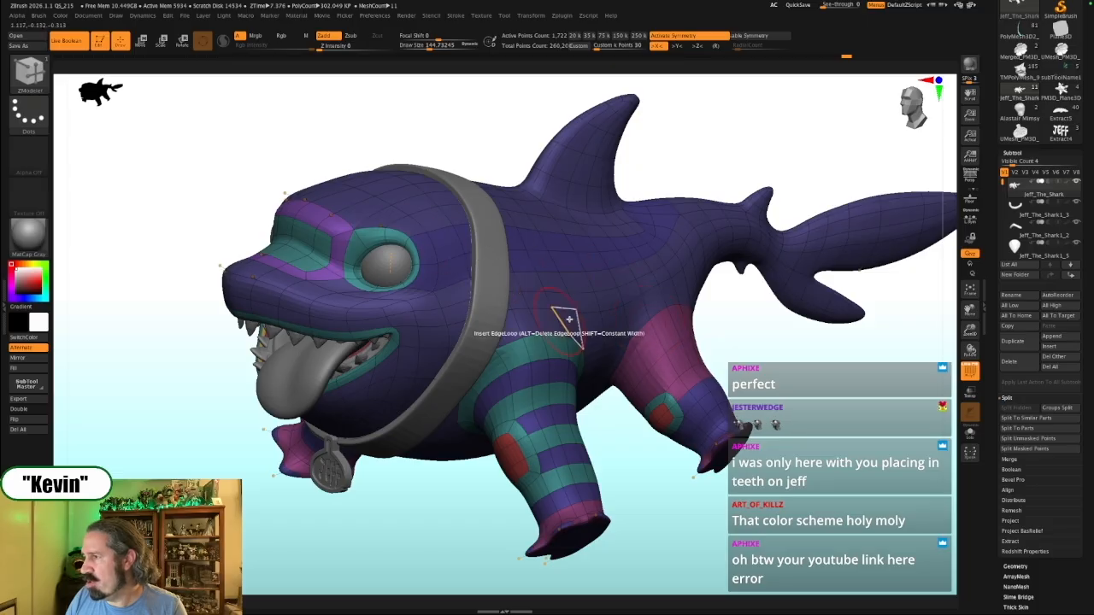
pyautogui.moveTo(740, 347); pyautogui.dragTo(696, 324)
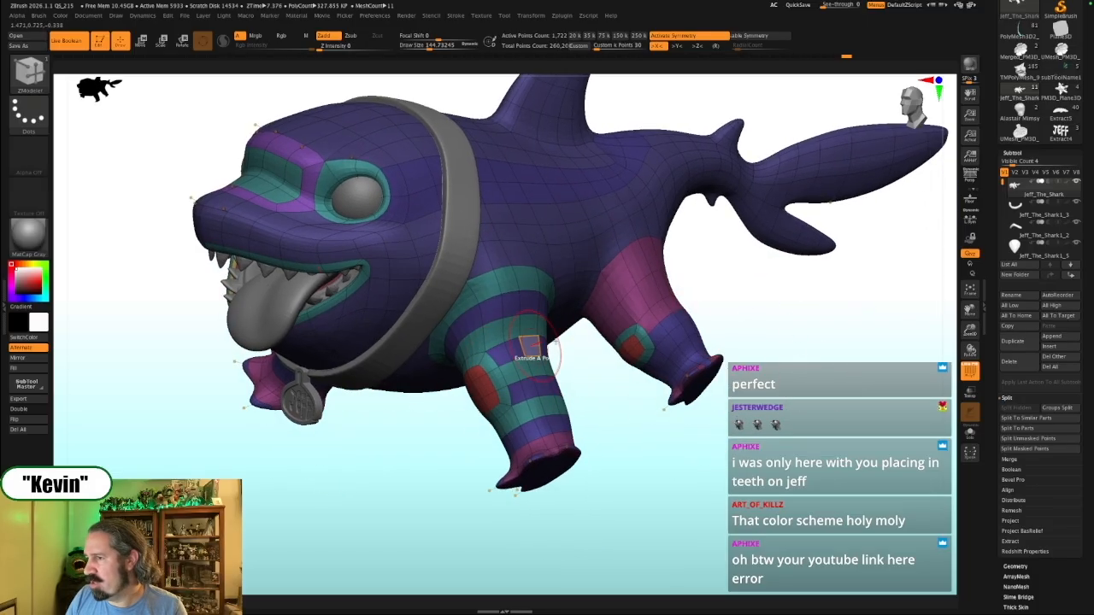
pyautogui.moveTo(665, 460); pyautogui.dragTo(684, 456)
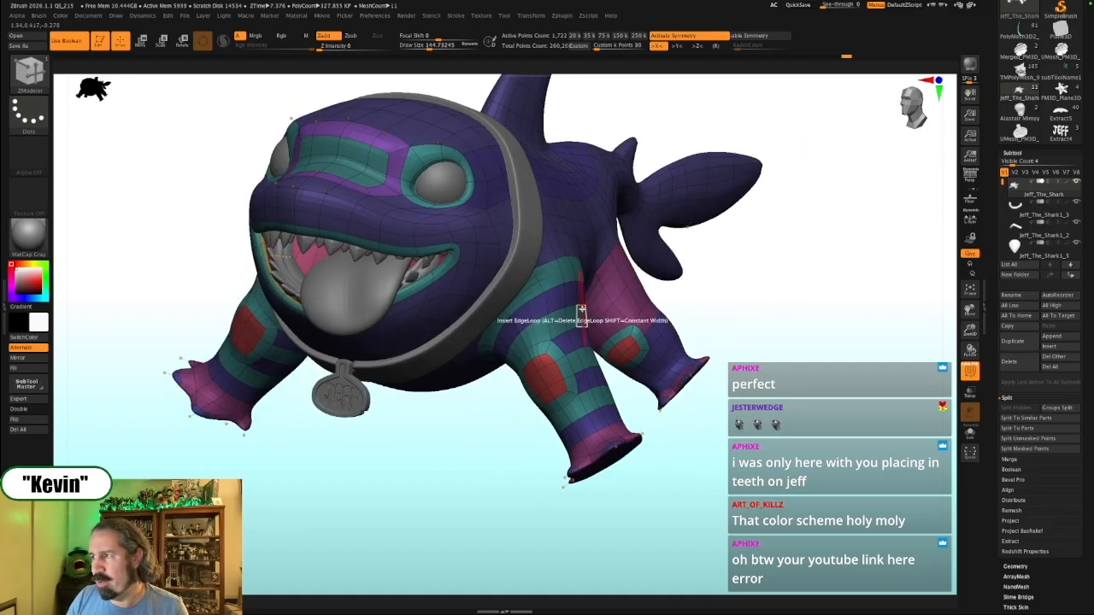
pyautogui.moveTo(884, 362); pyautogui.dragTo(413, 352)
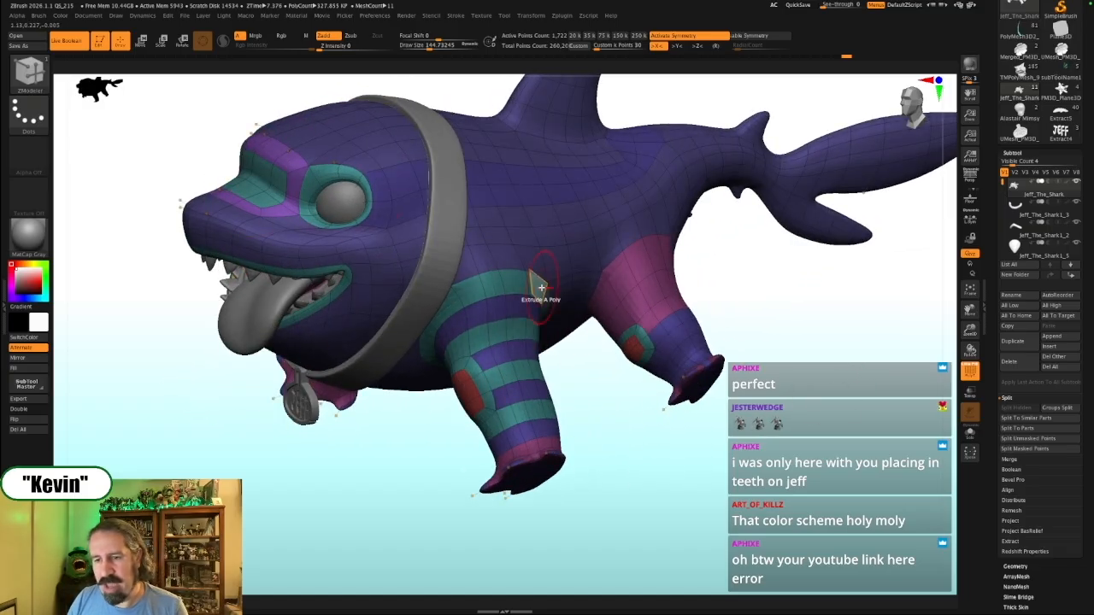
pyautogui.moveTo(820, 359); pyautogui.dragTo(798, 293)
pyautogui.moveTo(393, 419); pyautogui.dragTo(427, 424)
pyautogui.moveTo(469, 477); pyautogui.dragTo(451, 491)
pyautogui.moveTo(763, 441); pyautogui.dragTo(630, 383)
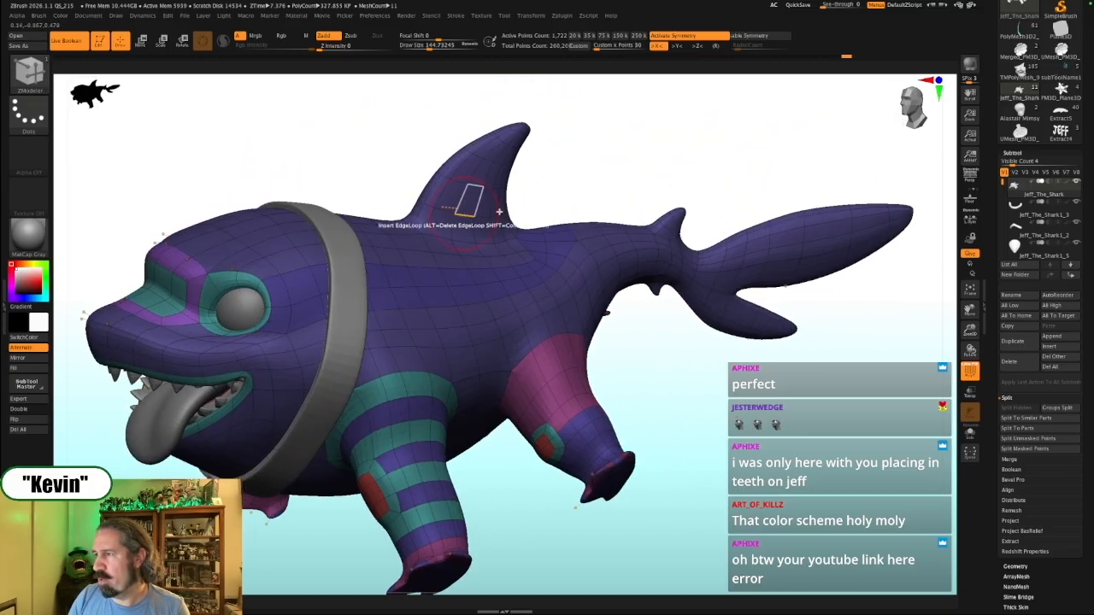
# Select the lower teeth, switch to the Move brush and reduce its draw size to about 74
pyautogui.keyDown('alt'); pyautogui.moveTo(659, 413); pyautogui.dragTo(697, 450); pyautogui.keyUp('alt')
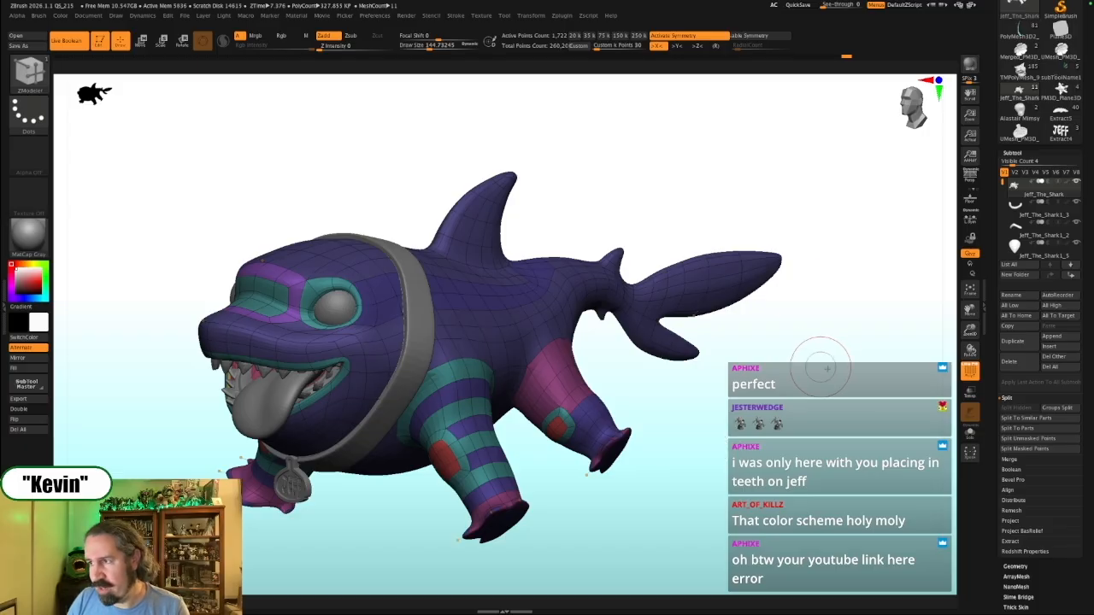
pyautogui.moveTo(863, 427); pyautogui.dragTo(808, 421)
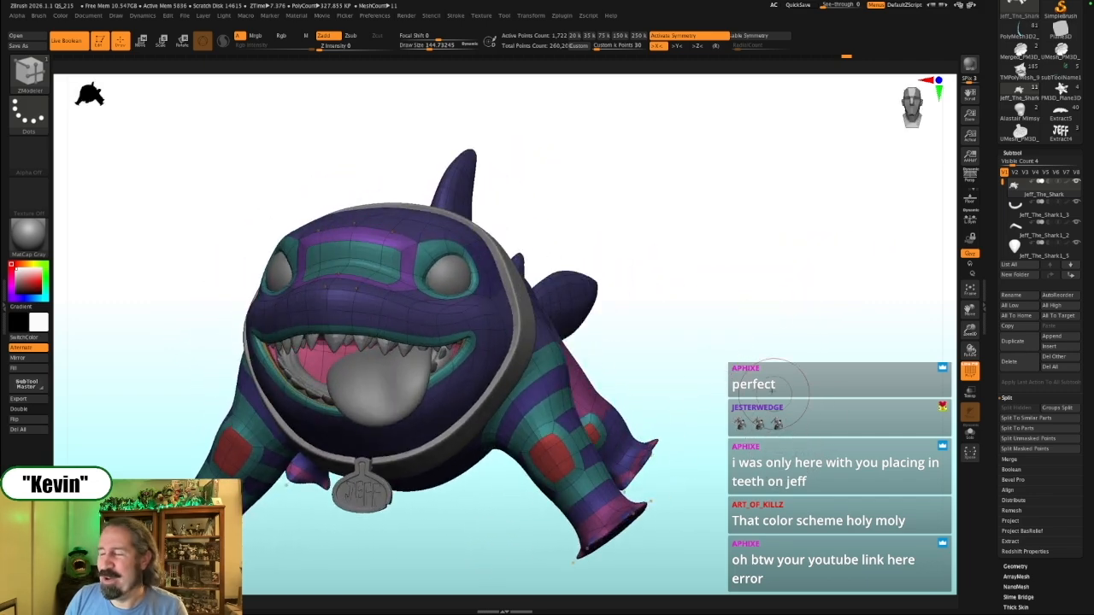
pyautogui.moveTo(807, 421)
pyautogui.mouseDown()
pyautogui.moveTo(791, 411)
pyautogui.moveTo(796, 427)
pyautogui.mouseUp()
pyautogui.keyDown('alt'); pyautogui.moveTo(333, 481); pyautogui.dragTo(368, 490); pyautogui.keyUp('alt')
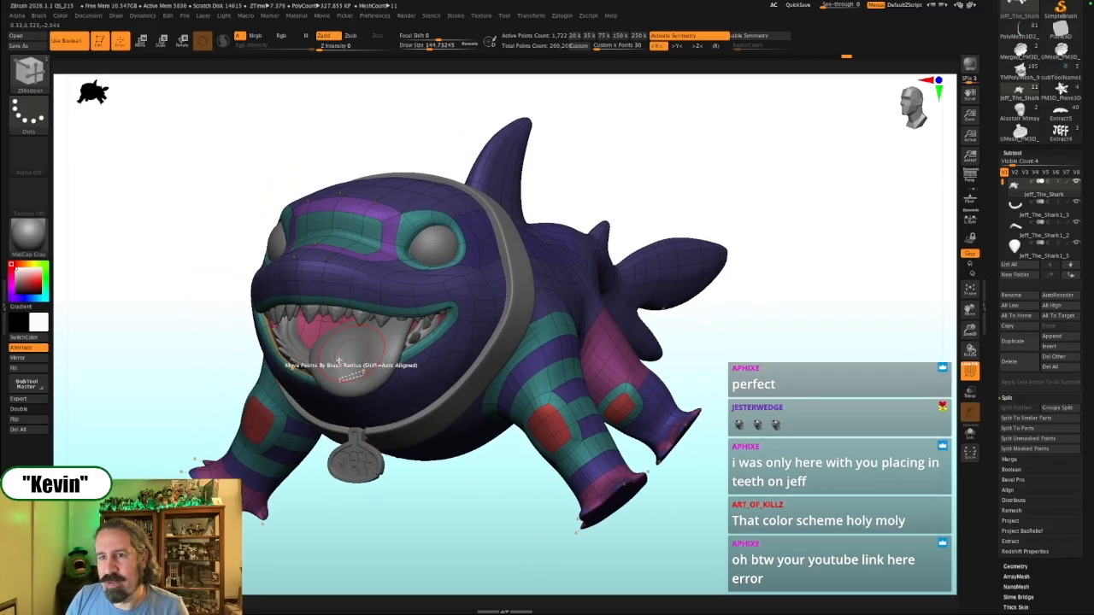
pyautogui.keyDown('alt'); pyautogui.click(311, 410); pyautogui.keyUp('alt')
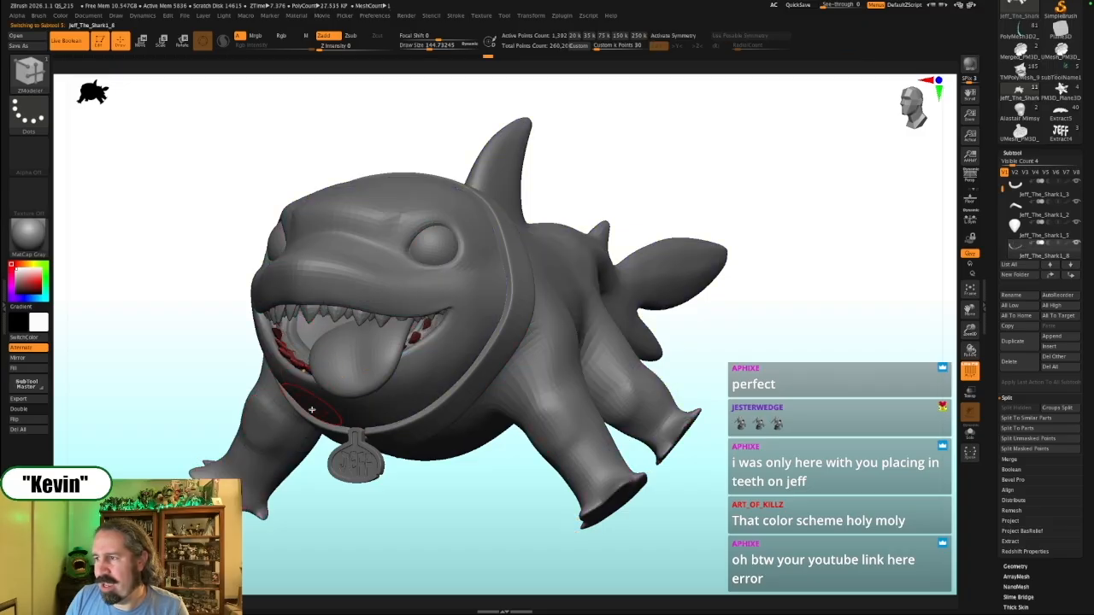
pyautogui.keyDown('ctrl'); pyautogui.moveTo(406, 522); pyautogui.dragTo(493, 511, button='right'); pyautogui.keyUp('ctrl')
pyautogui.moveTo(493, 511); pyautogui.dragTo(545, 492, button='right')
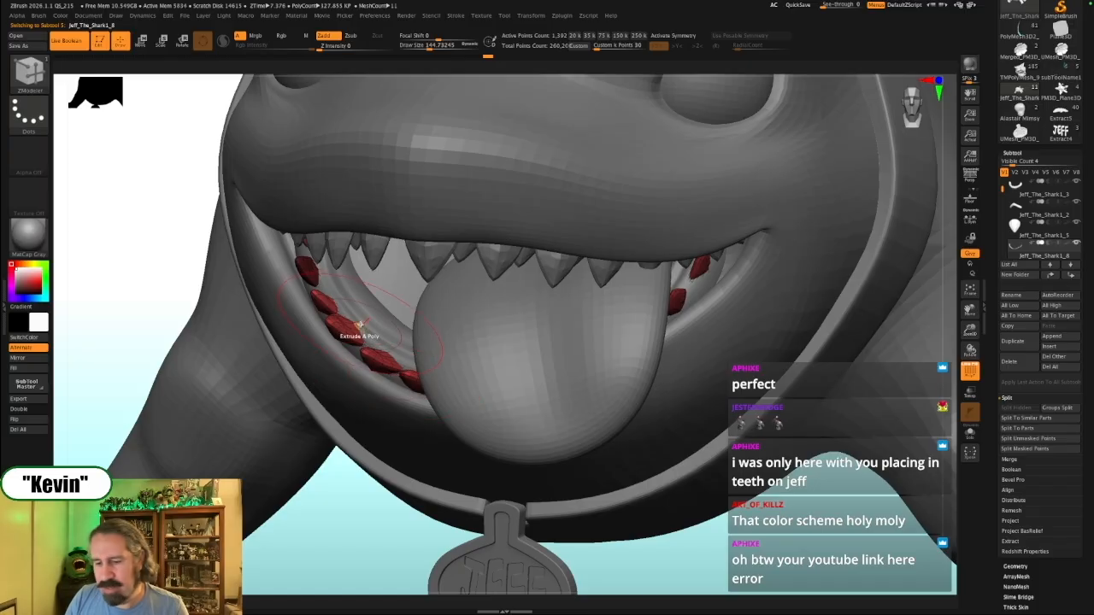
pyautogui.press('b')
pyautogui.press('m')
pyautogui.press('v')
pyautogui.press('s')
pyautogui.moveTo(366, 315); pyautogui.dragTo(369, 334)
pyautogui.press('s')
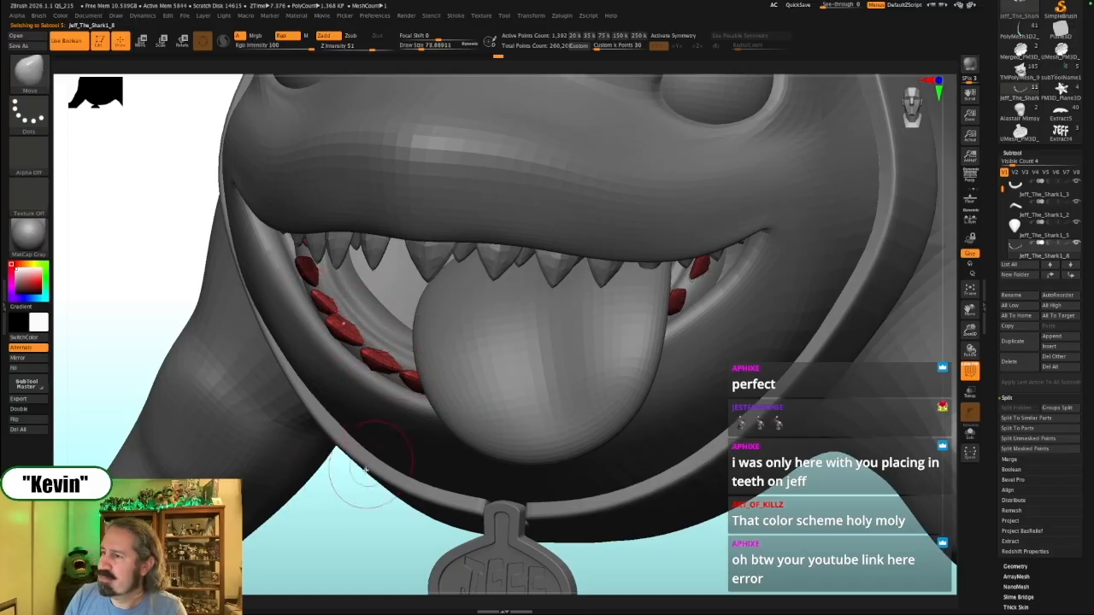
# Nudge the lower side teeth along the jaw with the Move brush, using draw sizes of about 50 and 62
pyautogui.moveTo(333, 472)
pyautogui.mouseDown()
pyautogui.moveTo(337, 367)
pyautogui.moveTo(382, 361)
pyautogui.mouseUp()
pyautogui.press('s')
pyautogui.press('s')
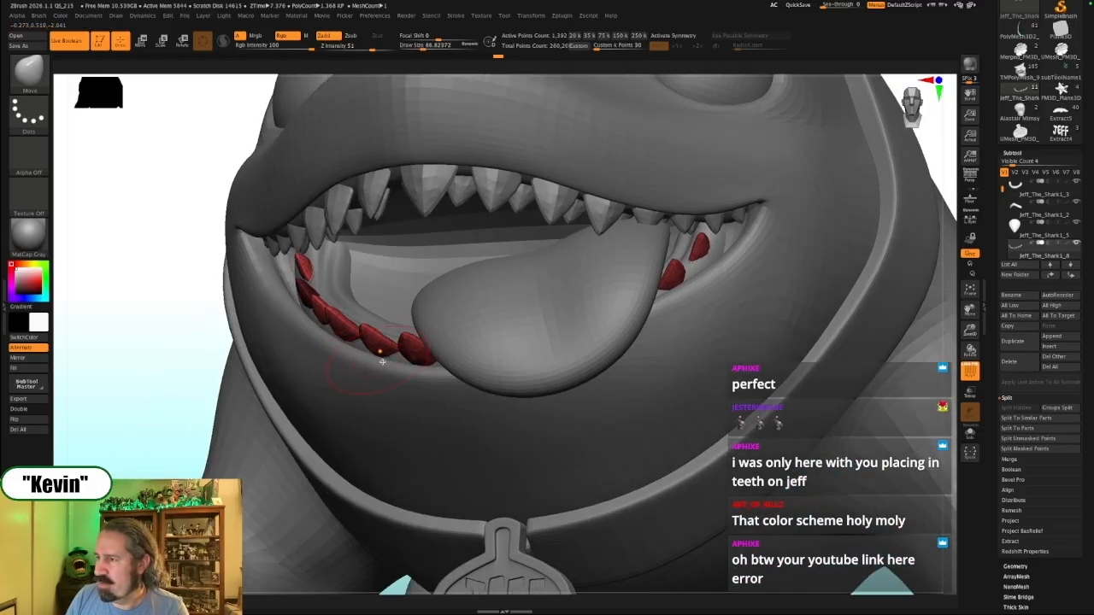
pyautogui.moveTo(117, 358); pyautogui.dragTo(122, 428)
pyautogui.press('s')
pyautogui.moveTo(359, 311); pyautogui.dragTo(352, 311)
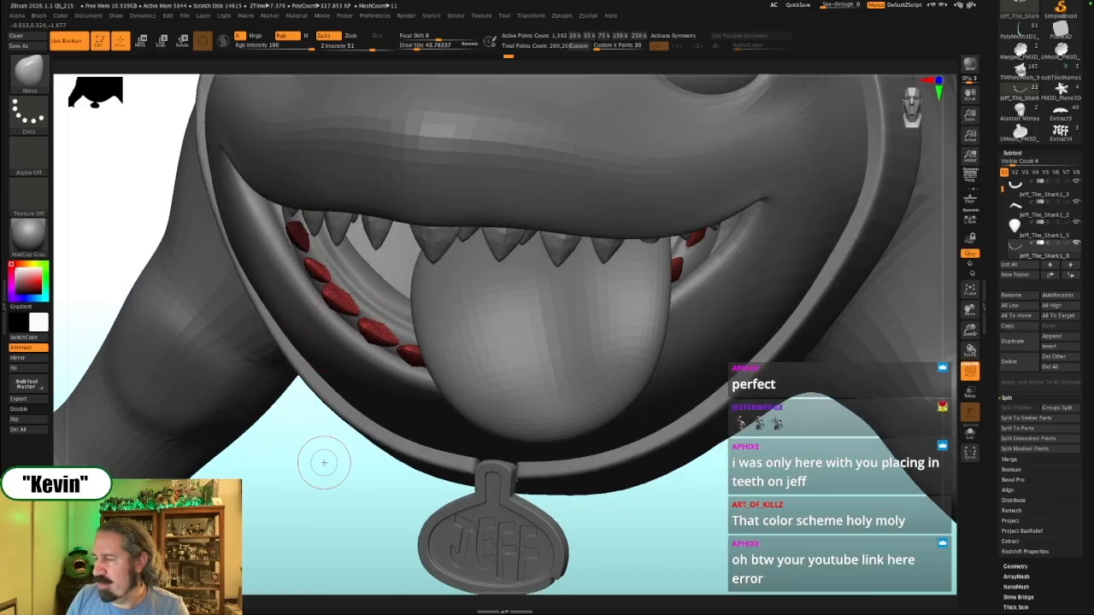
pyautogui.moveTo(323, 462); pyautogui.dragTo(327, 399)
pyautogui.press('s')
pyautogui.keyDown('ctrl'); pyautogui.moveTo(115, 293); pyautogui.dragTo(125, 299); pyautogui.keyUp('ctrl')
pyautogui.press('s')
pyautogui.moveTo(320, 263); pyautogui.dragTo(315, 252)
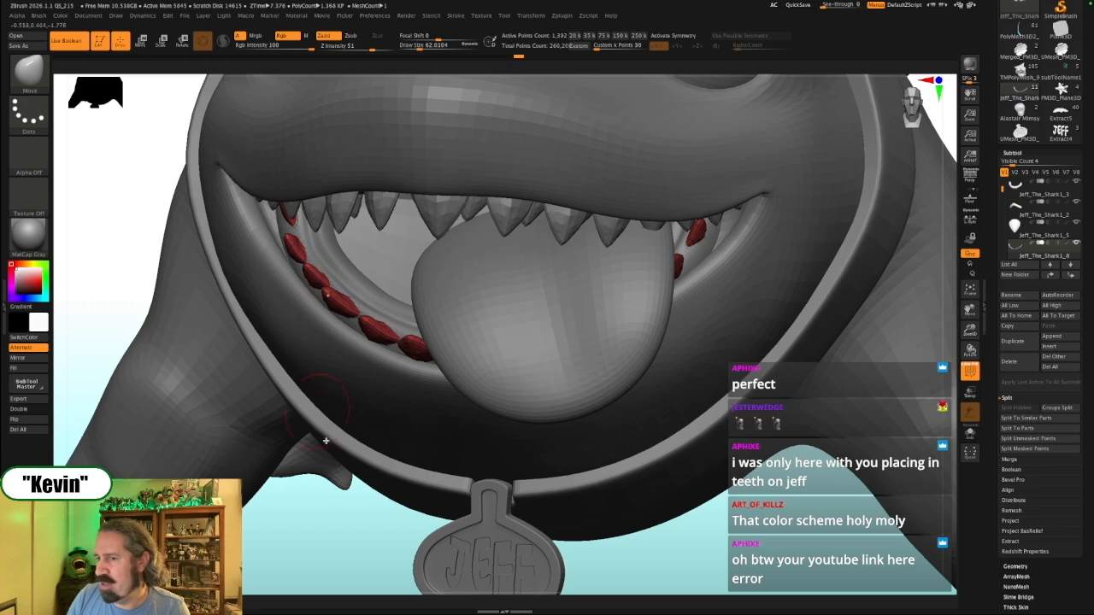
pyautogui.click(299, 519)
pyautogui.keyDown('alt'); pyautogui.moveTo(329, 453); pyautogui.dragTo(288, 442); pyautogui.keyUp('alt')
pyautogui.click(326, 462)
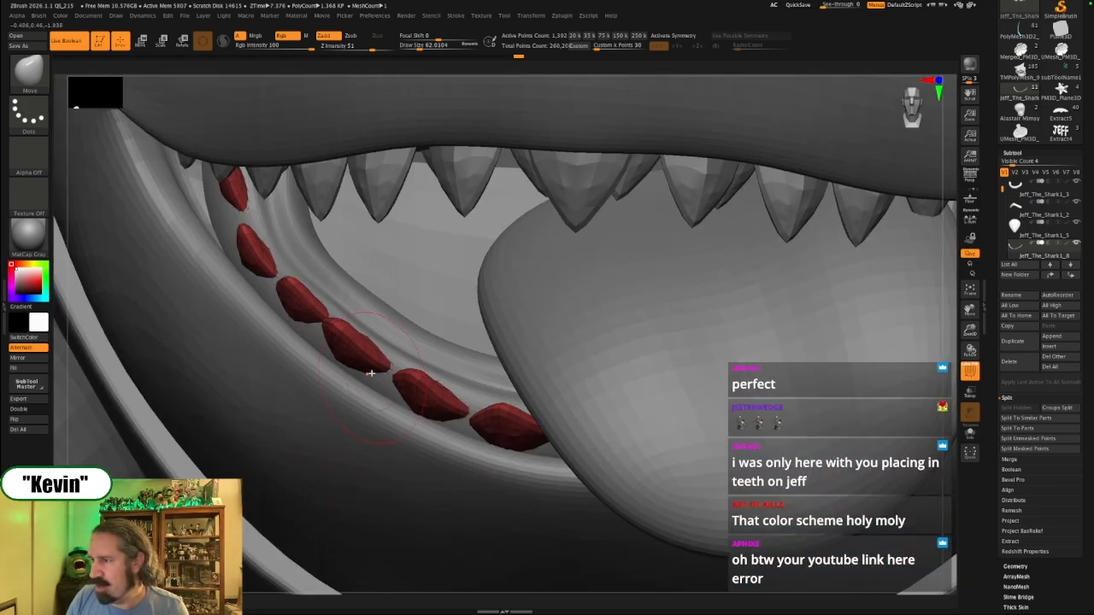
# Select the lower gum piece and adjust its surface beside the teeth with the Move brush at a draw size of about 38
pyautogui.keyDown('alt'); pyautogui.click(425, 354); pyautogui.keyUp('alt')
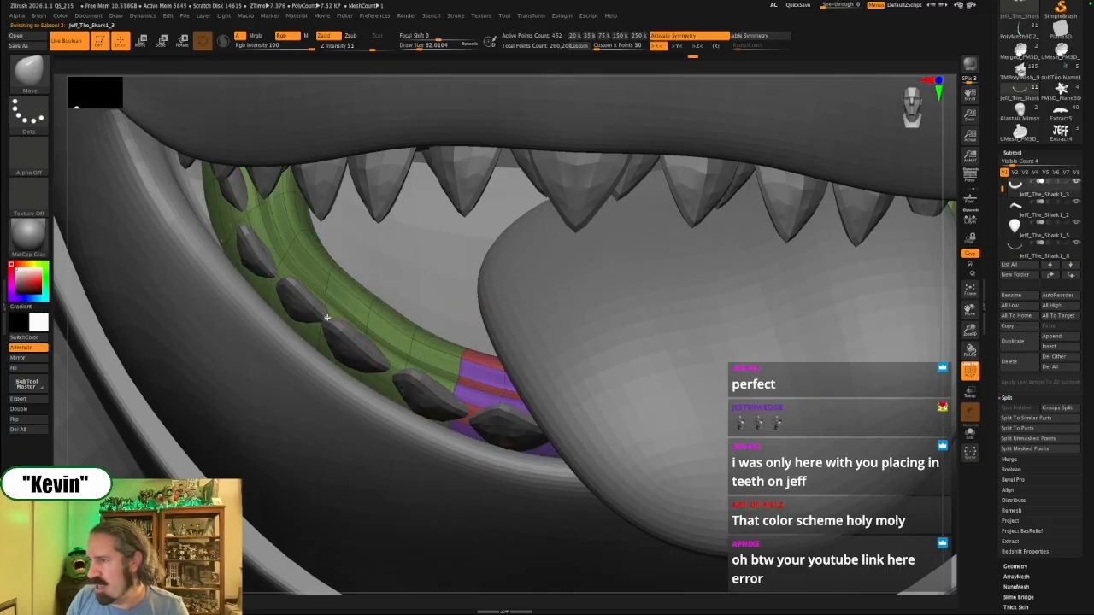
pyautogui.press('s')
pyautogui.press('s')
pyautogui.moveTo(319, 287); pyautogui.dragTo(314, 285)
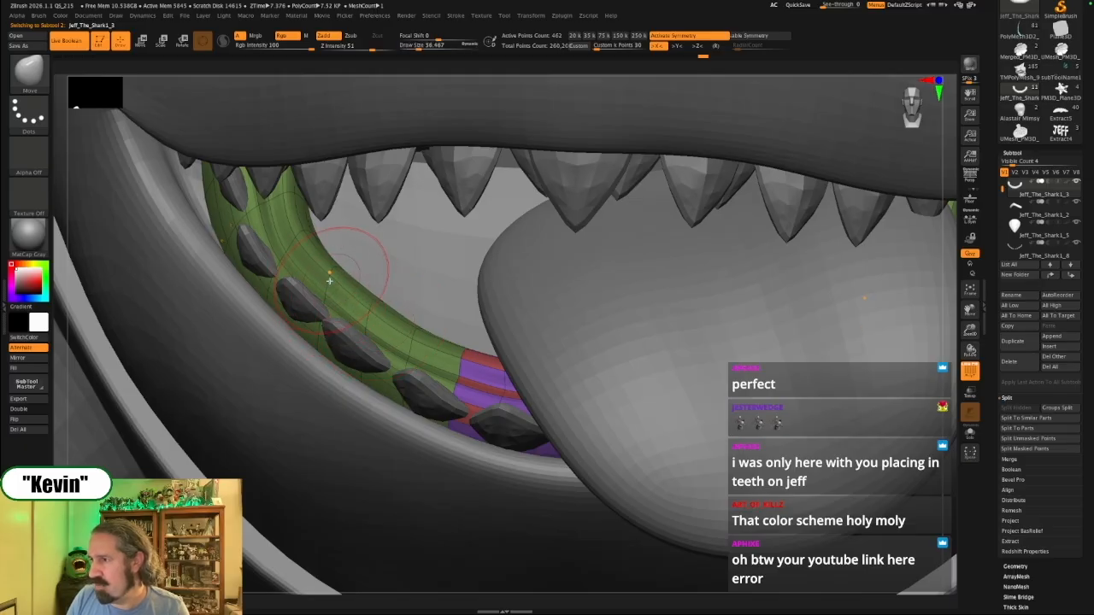
pyautogui.press('[')
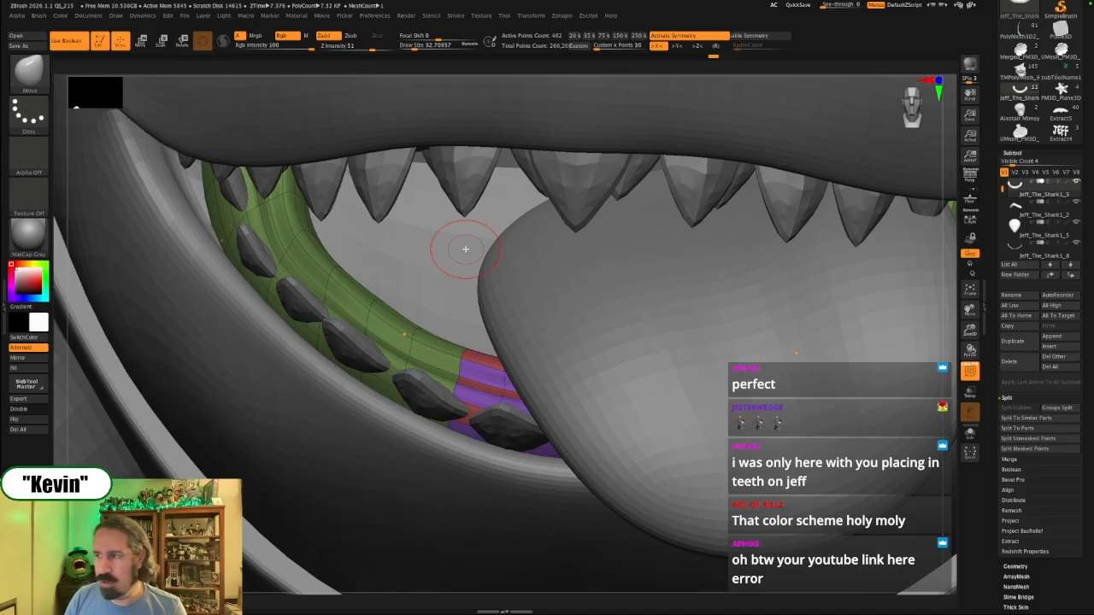
# Refine the back of the lower gum near the mouth corner with the Move brush, reducing the draw size to about 9
pyautogui.press('s')
pyautogui.moveTo(293, 240); pyautogui.dragTo(312, 239)
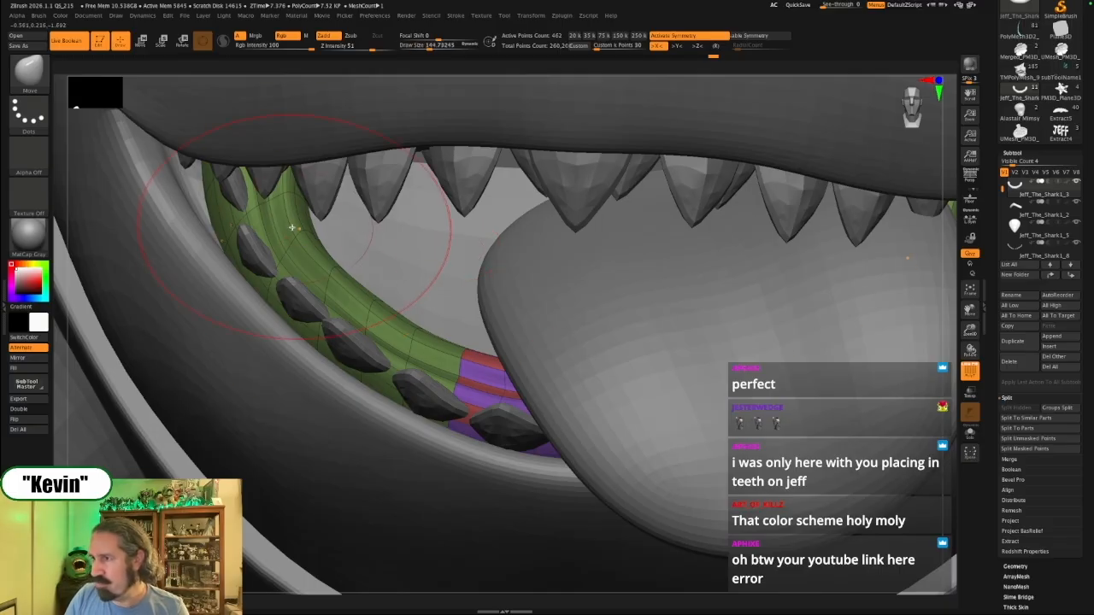
pyautogui.hotkey('alt', 's')
pyautogui.press('[')
pyautogui.press('[')
pyautogui.press('[')
pyautogui.moveTo(231, 155); pyautogui.dragTo(219, 149)
pyautogui.moveTo(381, 228)
pyautogui.mouseDown()
pyautogui.moveTo(349, 246)
pyautogui.moveTo(366, 224)
pyautogui.moveTo(466, 254)
pyautogui.moveTo(423, 247)
pyautogui.moveTo(386, 310)
pyautogui.moveTo(413, 269)
pyautogui.moveTo(426, 281)
pyautogui.moveTo(419, 271)
pyautogui.mouseUp()
pyautogui.hotkey('shift', 'alt', 's')
# Isolate the lower teeth, duplicate the third tooth from the back toward the inside of the row, and centre the gizmo on the copy
pyautogui.keyDown('alt'); pyautogui.click(269, 313); pyautogui.keyUp('alt')
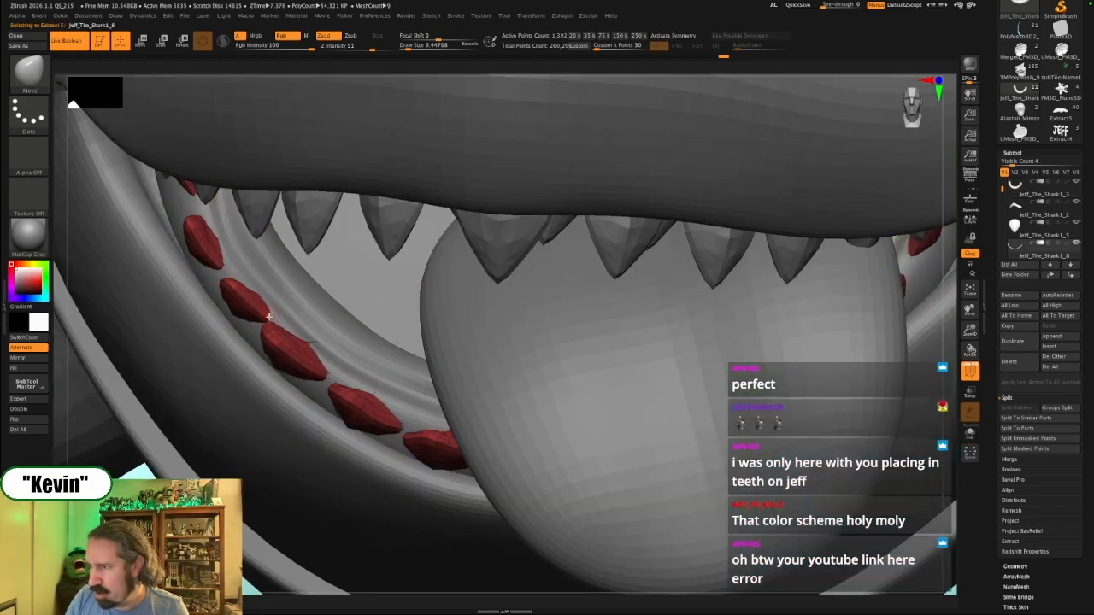
pyautogui.hotkey('shift', 'alt', 's')
pyautogui.moveTo(364, 311); pyautogui.dragTo(300, 288)
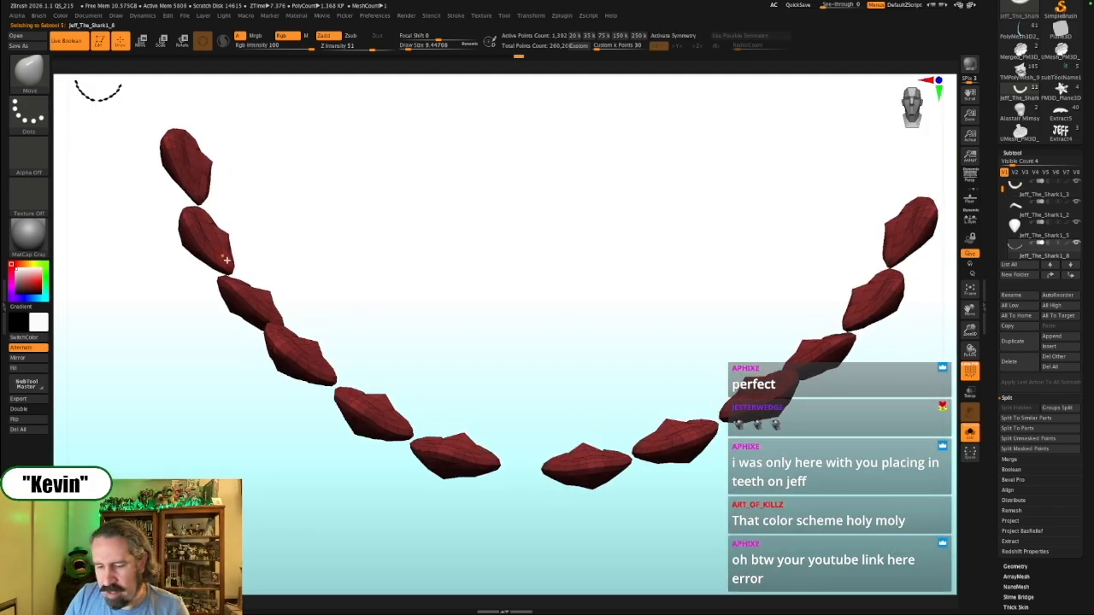
pyautogui.press('w')
pyautogui.moveTo(336, 276); pyautogui.dragTo(219, 261)
pyautogui.keyDown('ctrl'); pyautogui.click(254, 298); pyautogui.keyUp('ctrl')
pyautogui.keyDown('alt'); pyautogui.moveTo(371, 298); pyautogui.dragTo(425, 316); pyautogui.keyUp('alt')
pyautogui.keyDown('ctrl'); pyautogui.click(299, 359); pyautogui.keyUp('ctrl')
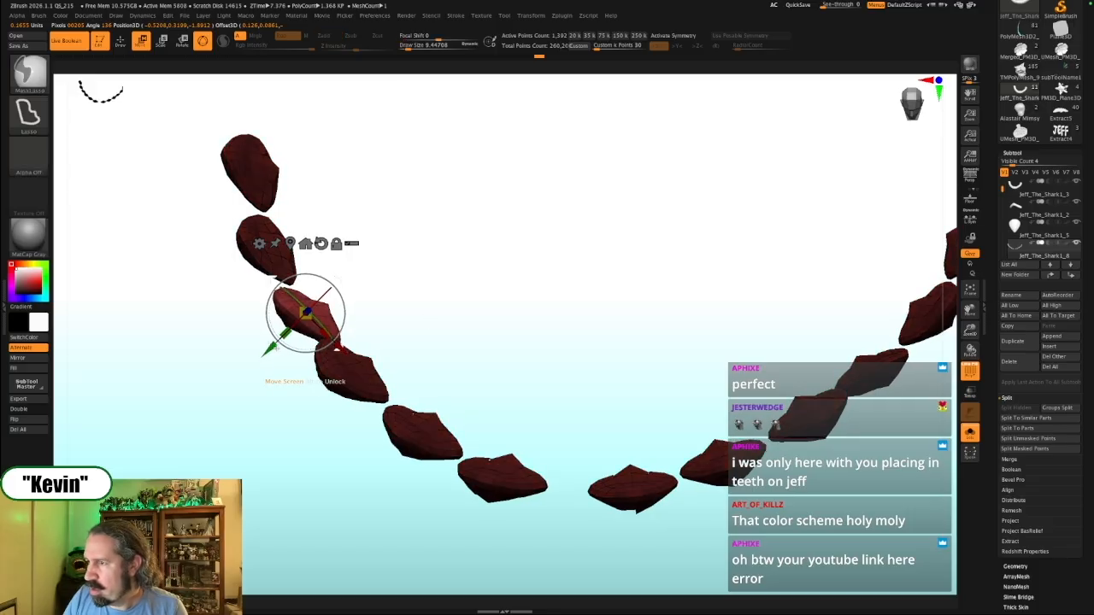
pyautogui.keyDown('ctrl'); pyautogui.moveTo(273, 347); pyautogui.dragTo(323, 318); pyautogui.keyUp('ctrl')
pyautogui.moveTo(474, 343); pyautogui.dragTo(486, 337)
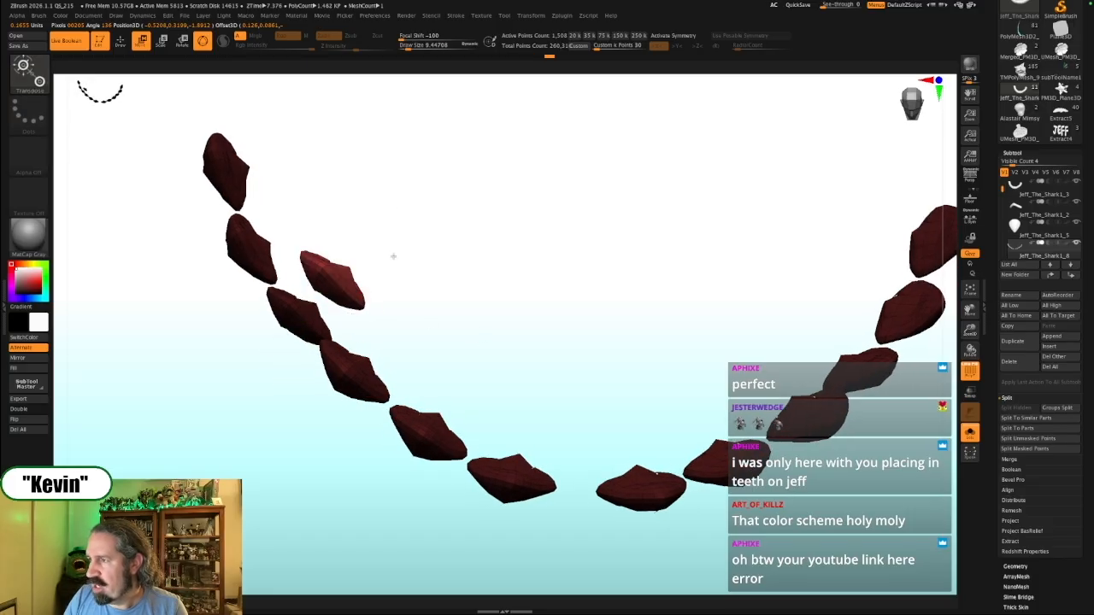
pyautogui.moveTo(394, 255); pyautogui.dragTo(390, 293)
pyautogui.keyDown('alt'); pyautogui.click(337, 259); pyautogui.keyUp('alt')
pyautogui.keyDown('alt'); pyautogui.click(334, 259); pyautogui.keyUp('alt')
pyautogui.moveTo(408, 274); pyautogui.dragTo(461, 313)
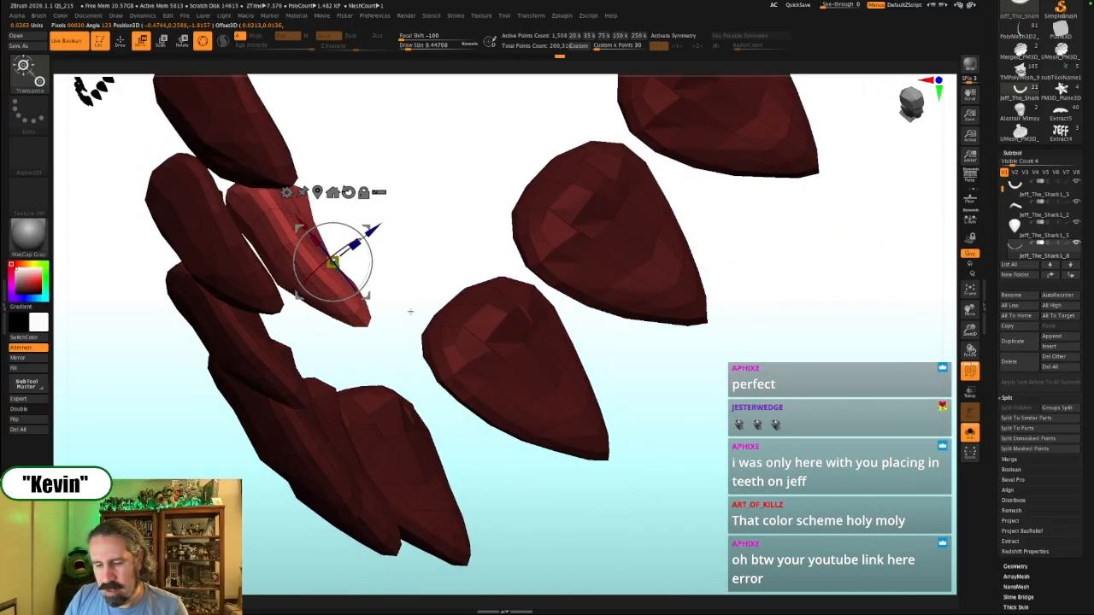
# Reshape the duplicated tooth with the Move brush at a draw size of about 41 and bring back the other parts
pyautogui.press('q')
pyautogui.press('s')
pyautogui.moveTo(379, 312)
pyautogui.mouseDown()
pyautogui.moveTo(391, 312)
pyautogui.moveTo(349, 313)
pyautogui.mouseUp()
pyautogui.press('s')
pyautogui.press('s')
pyautogui.moveTo(298, 288); pyautogui.dragTo(309, 288)
pyautogui.moveTo(301, 284)
pyautogui.mouseDown()
pyautogui.moveTo(292, 289)
pyautogui.moveTo(365, 296)
pyautogui.moveTo(322, 264)
pyautogui.mouseUp()
pyautogui.press('s')
pyautogui.press('s')
pyautogui.press('s')
pyautogui.moveTo(351, 278); pyautogui.dragTo(335, 278)
pyautogui.moveTo(384, 249)
pyautogui.mouseDown()
pyautogui.moveTo(379, 203)
pyautogui.moveTo(405, 226)
pyautogui.moveTo(389, 230)
pyautogui.mouseUp()
pyautogui.press('s')
pyautogui.moveTo(344, 294)
pyautogui.mouseDown()
pyautogui.moveTo(359, 297)
pyautogui.moveTo(330, 315)
pyautogui.mouseUp()
pyautogui.moveTo(446, 256); pyautogui.dragTo(486, 253)
pyautogui.hotkey('alt', 'shift', 's')
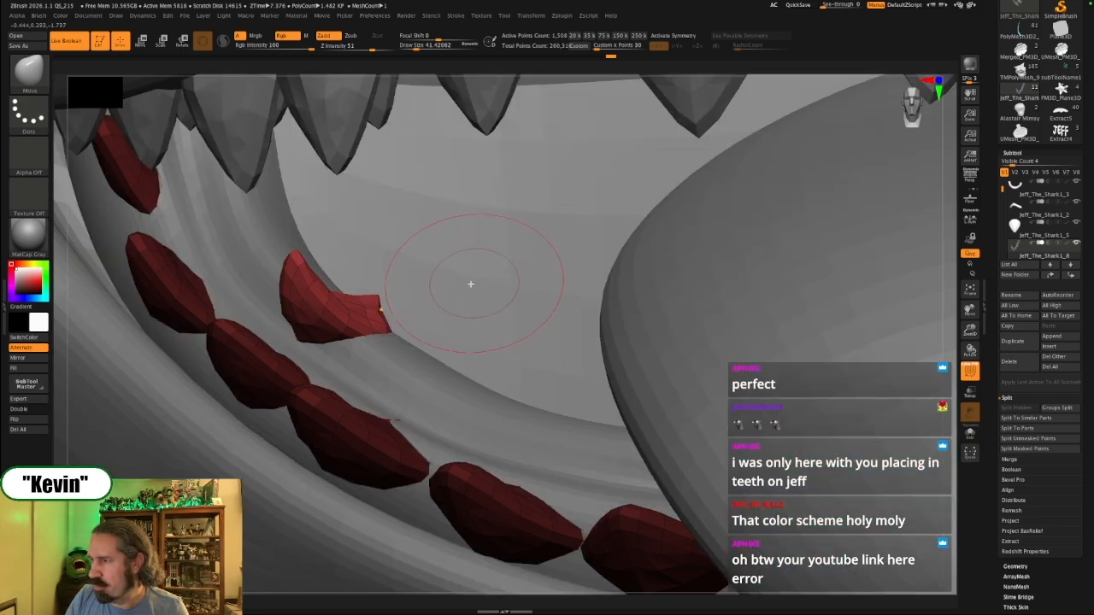
# Scale and reposition the duplicated tooth so it sits upright on the gum behind the outer row
pyautogui.press('w')
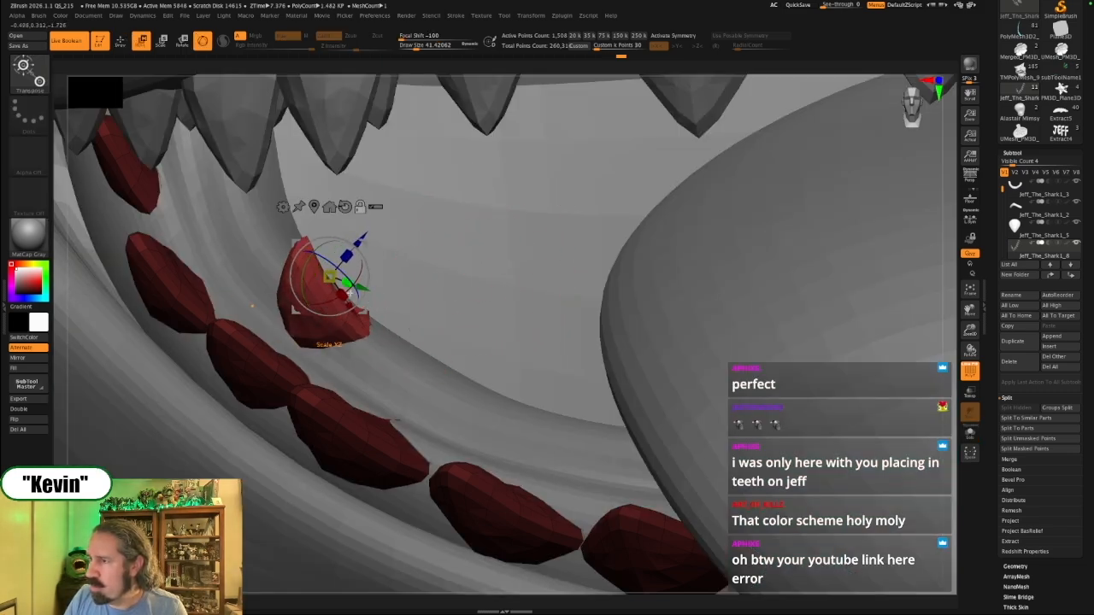
pyautogui.moveTo(349, 302); pyautogui.dragTo(357, 313)
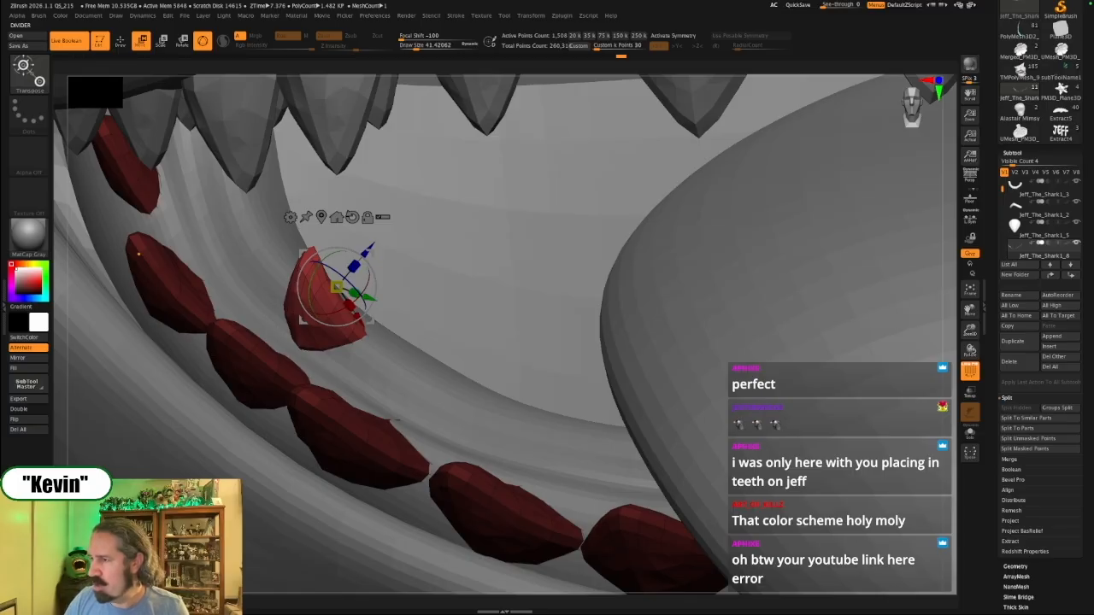
pyautogui.moveTo(949, 211); pyautogui.dragTo(846, 229)
pyautogui.moveTo(344, 318); pyautogui.dragTo(349, 335)
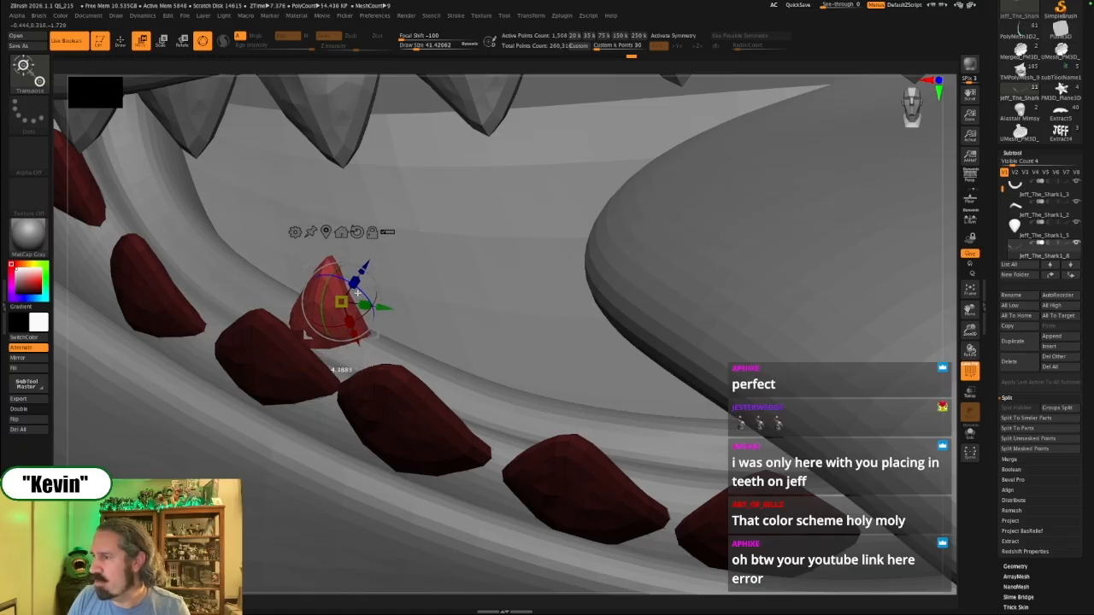
# Compare the inner tooth with the reference artwork and refine its size and placement against the gum
pyautogui.hotkey('alt', 's')
pyautogui.moveTo(575, 274); pyautogui.dragTo(514, 265)
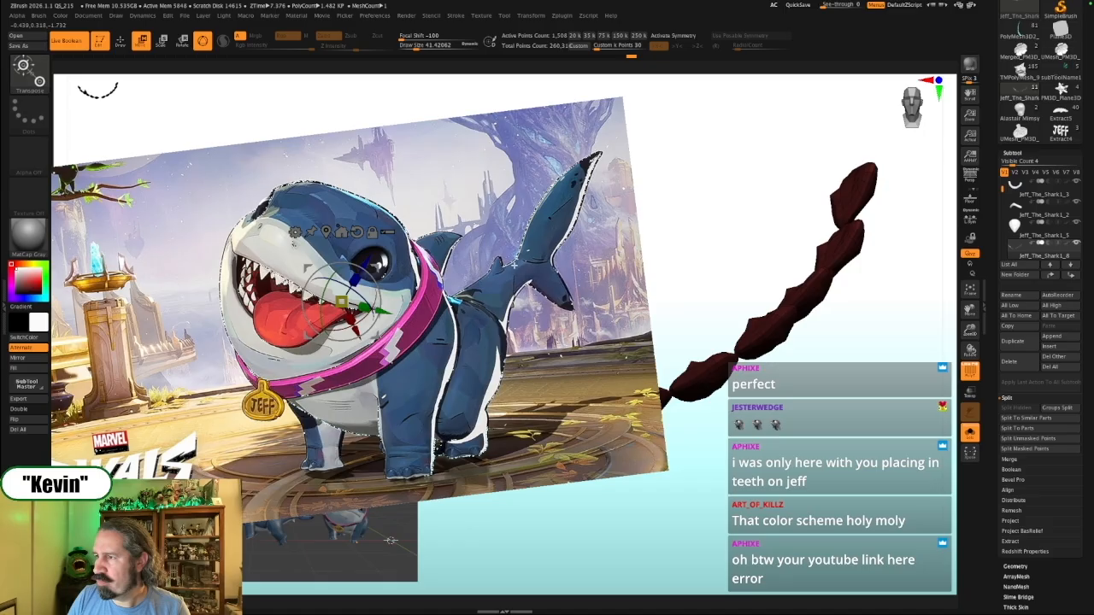
pyautogui.moveTo(424, 334); pyautogui.dragTo(465, 340)
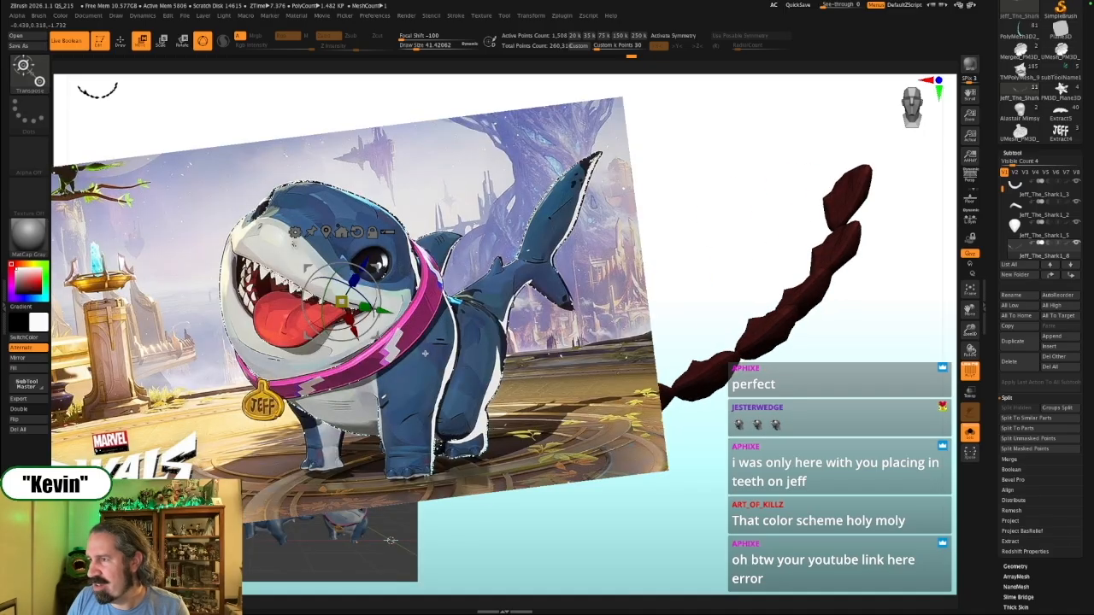
pyautogui.hotkey('shift', 'z')
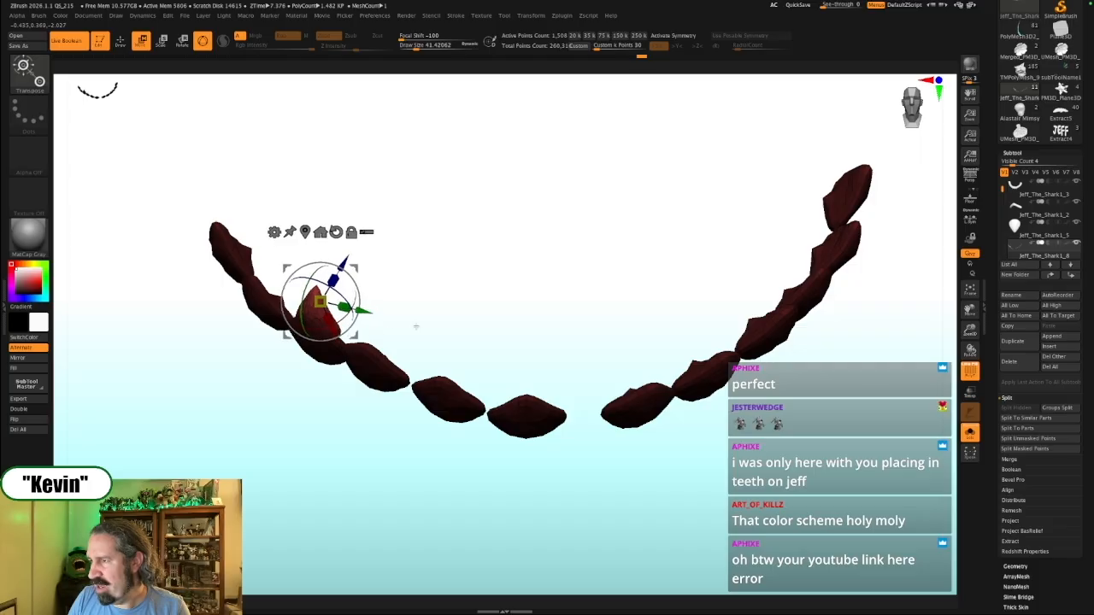
pyautogui.hotkey('alt', 's')
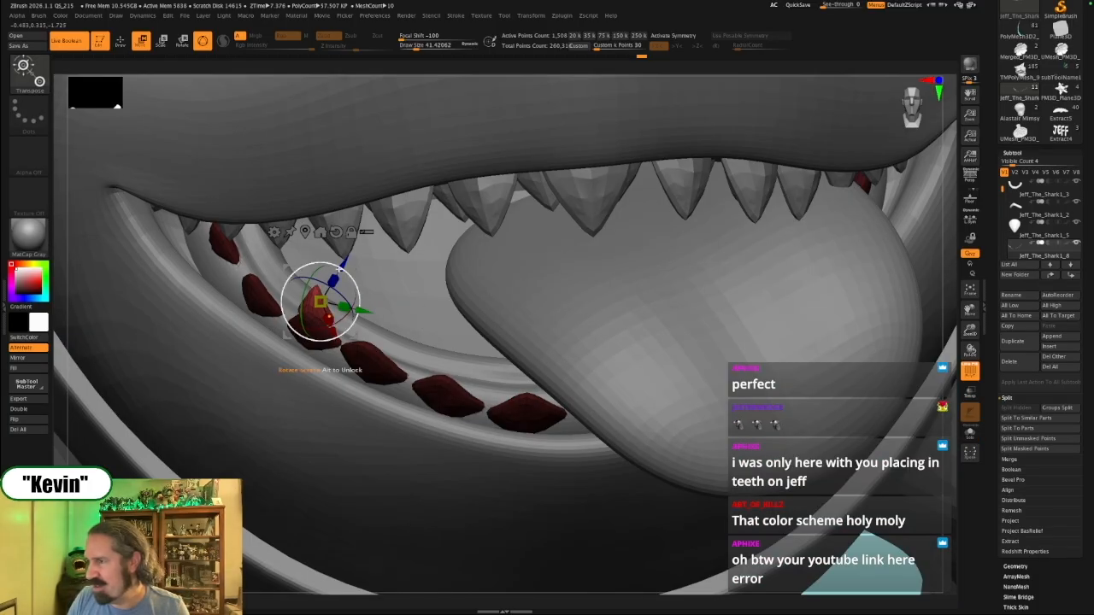
pyautogui.hotkey('alt', 's')
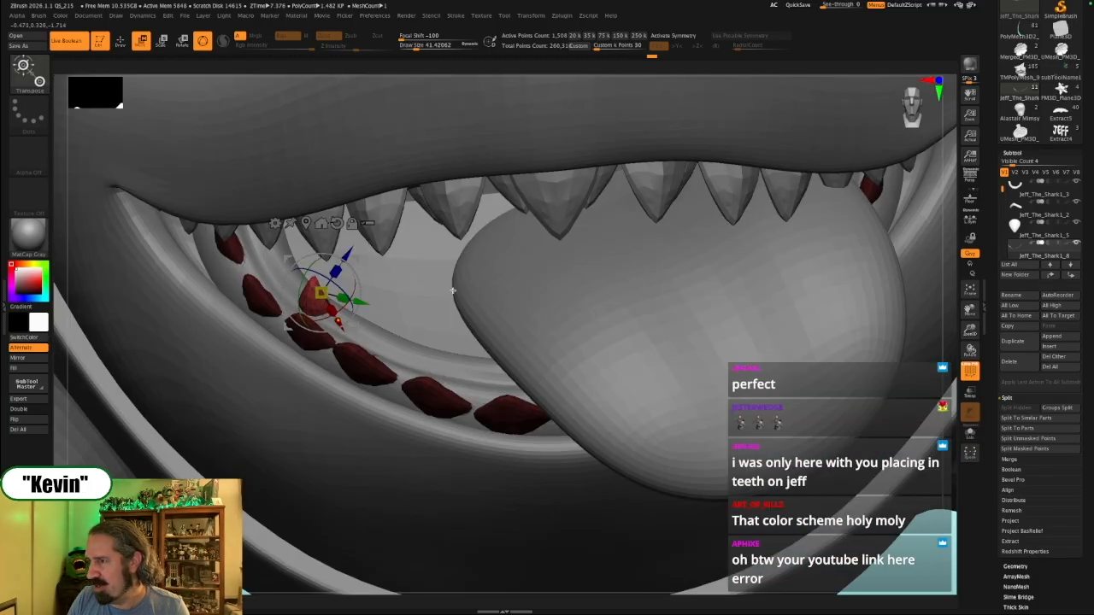
pyautogui.hotkey('alt', 's')
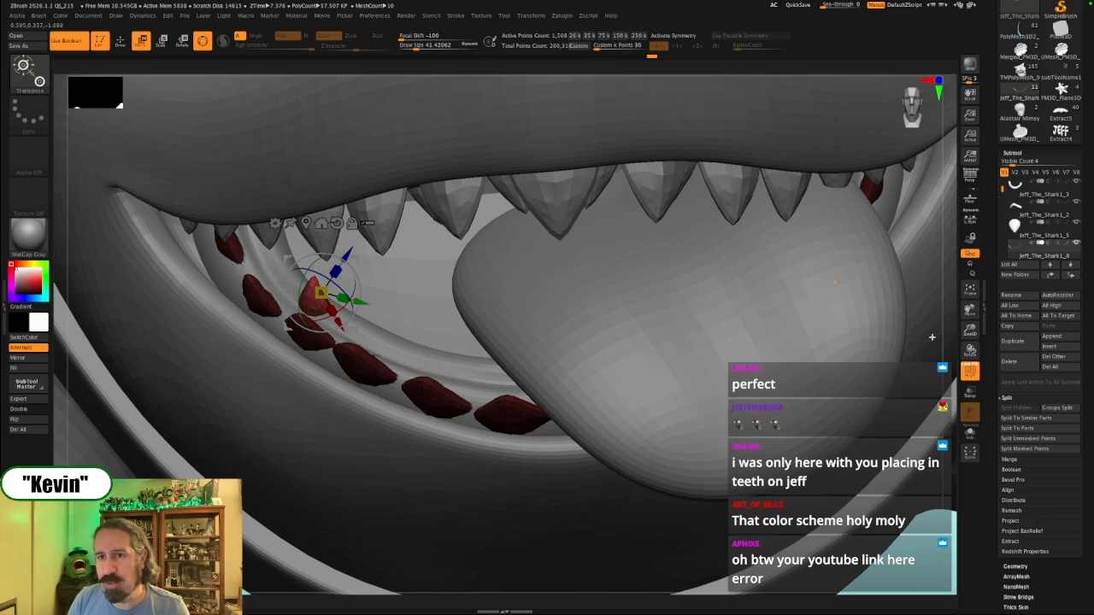
pyautogui.keyDown('alt'); pyautogui.moveTo(951, 307); pyautogui.dragTo(894, 291); pyautogui.keyUp('alt')
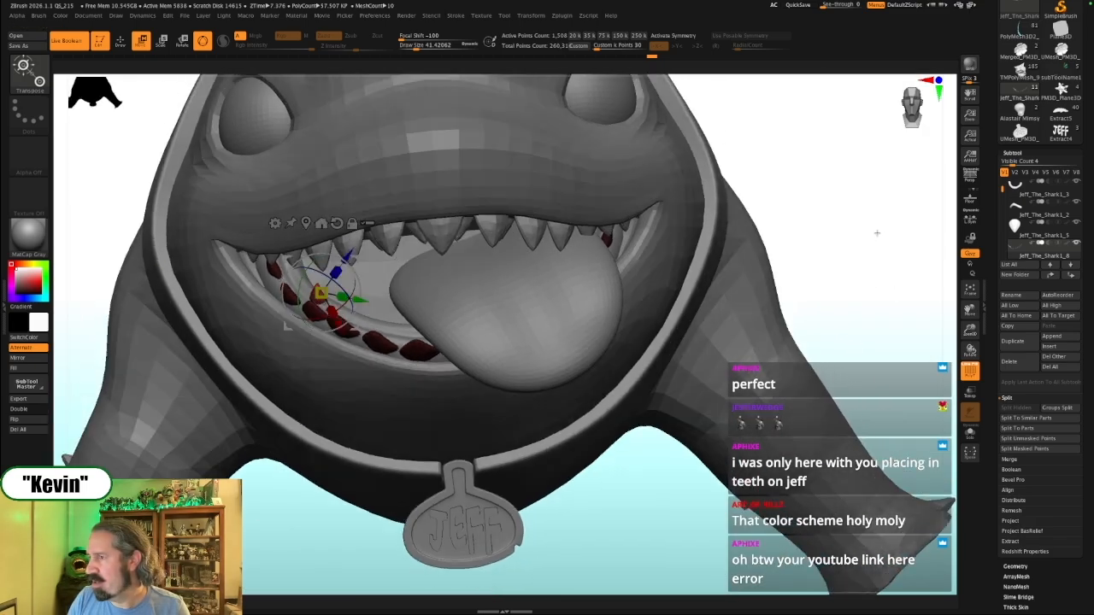
pyautogui.moveTo(877, 232); pyautogui.dragTo(935, 252)
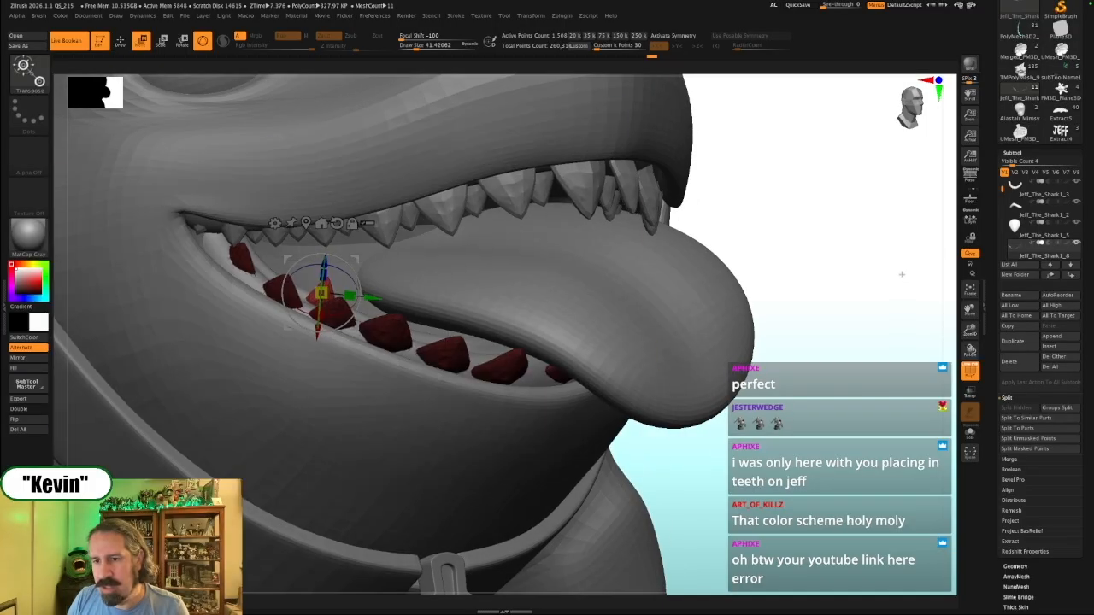
pyautogui.hotkey('shift', 'z')
pyautogui.hotkey('shift', 'z')
# Scale down the second inner tooth along its X axis, isolating the lower teeth to check its fit against the neighbours
pyautogui.moveTo(911, 266); pyautogui.dragTo(856, 274)
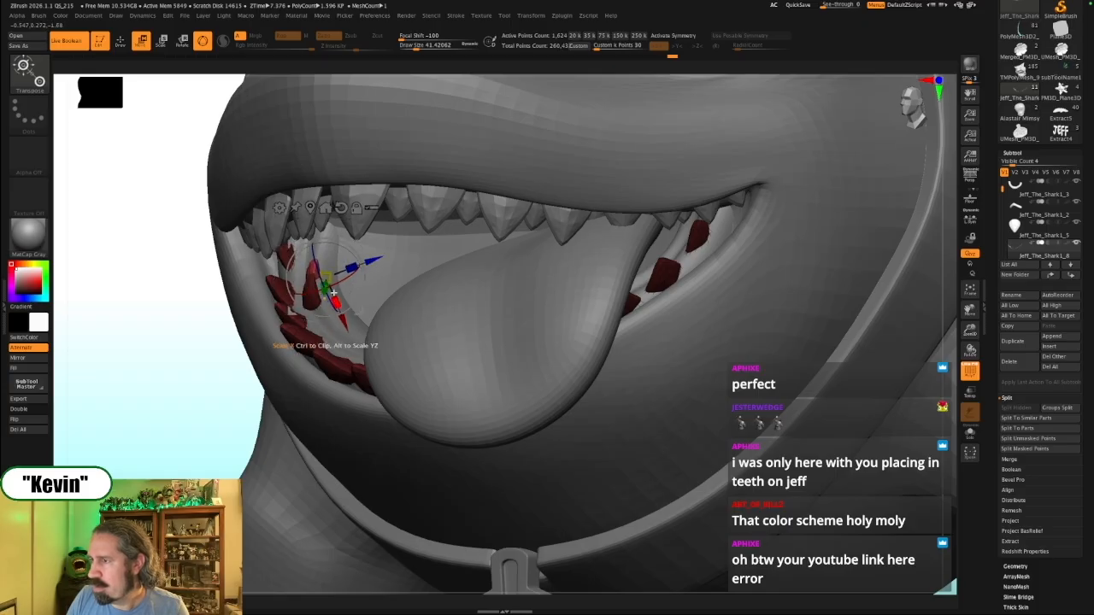
pyautogui.hotkey('alt', 's')
pyautogui.moveTo(343, 319); pyautogui.dragTo(340, 311)
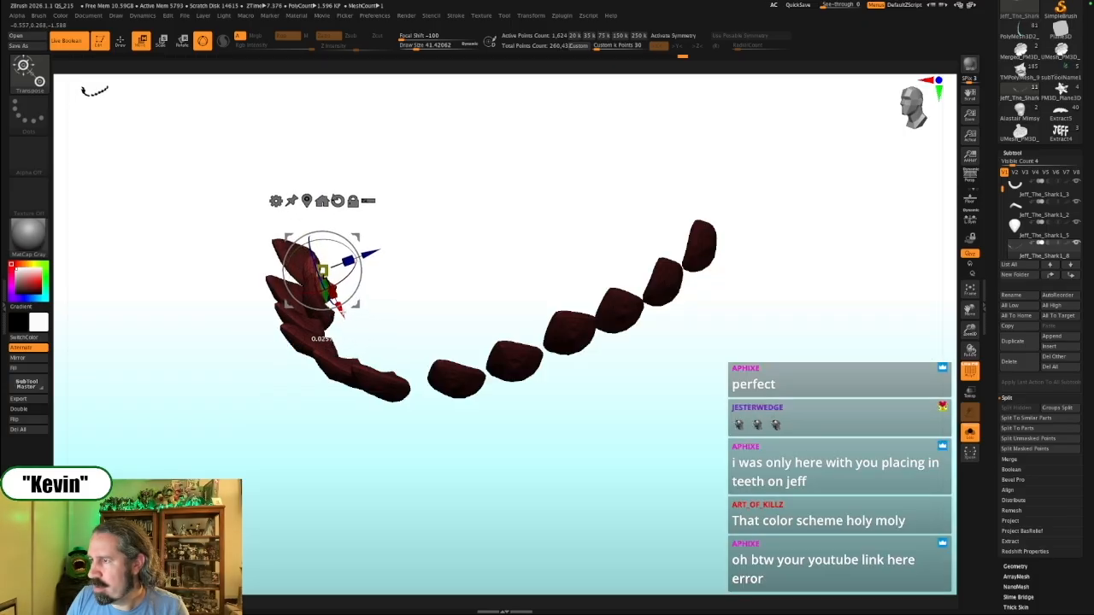
pyautogui.hotkey('alt', 's')
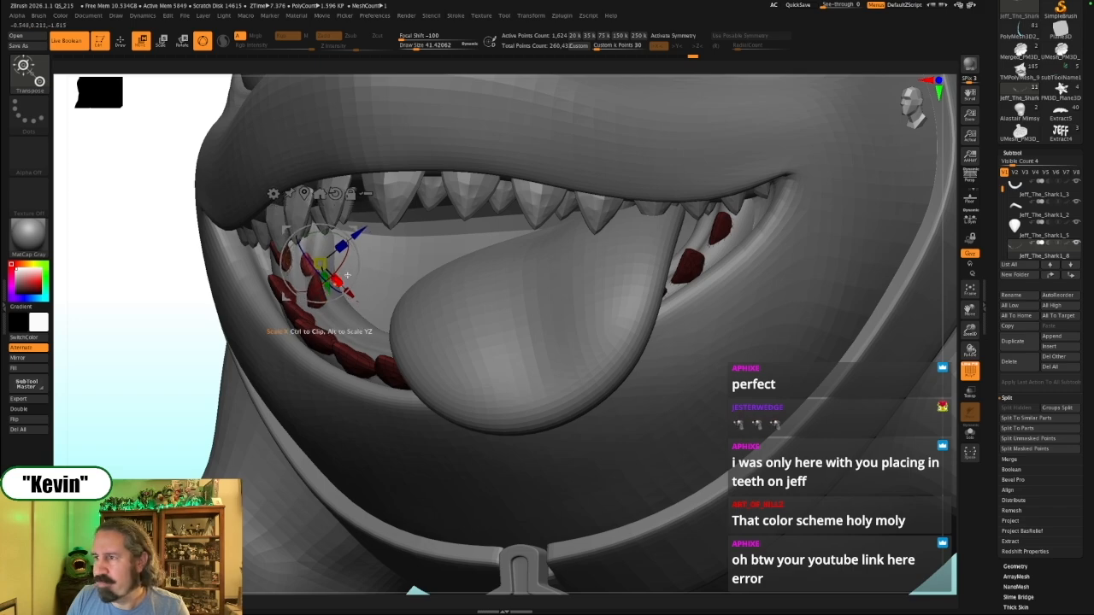
pyautogui.moveTo(347, 293); pyautogui.dragTo(345, 291)
# Slide the second inner tooth along its Y axis and rotate it about 18 degrees to follow the gum
pyautogui.moveTo(165, 341); pyautogui.dragTo(190, 350)
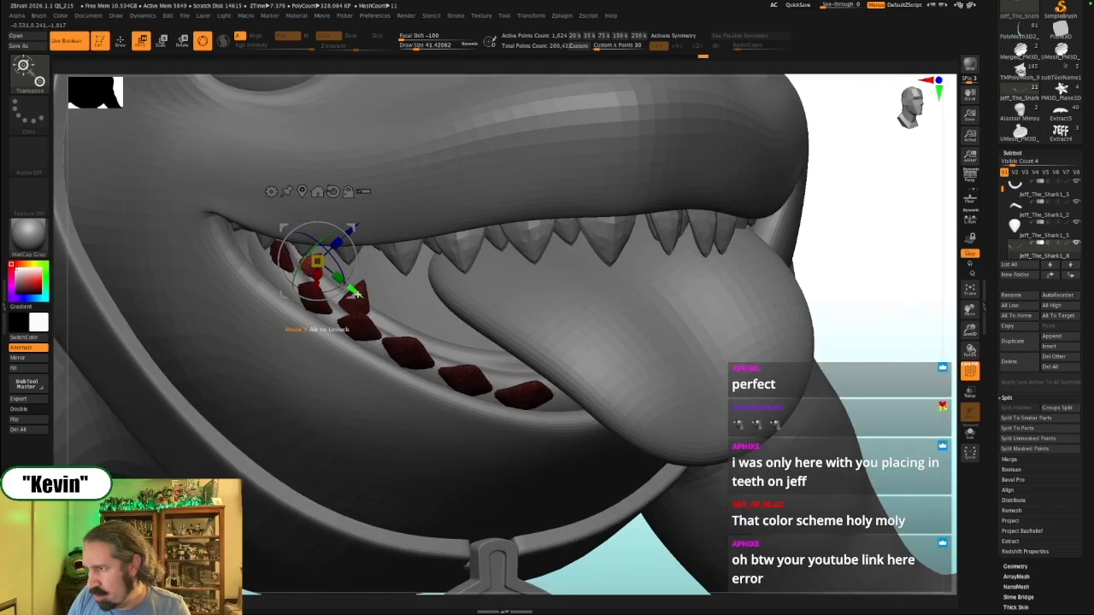
pyautogui.moveTo(358, 294); pyautogui.dragTo(362, 296)
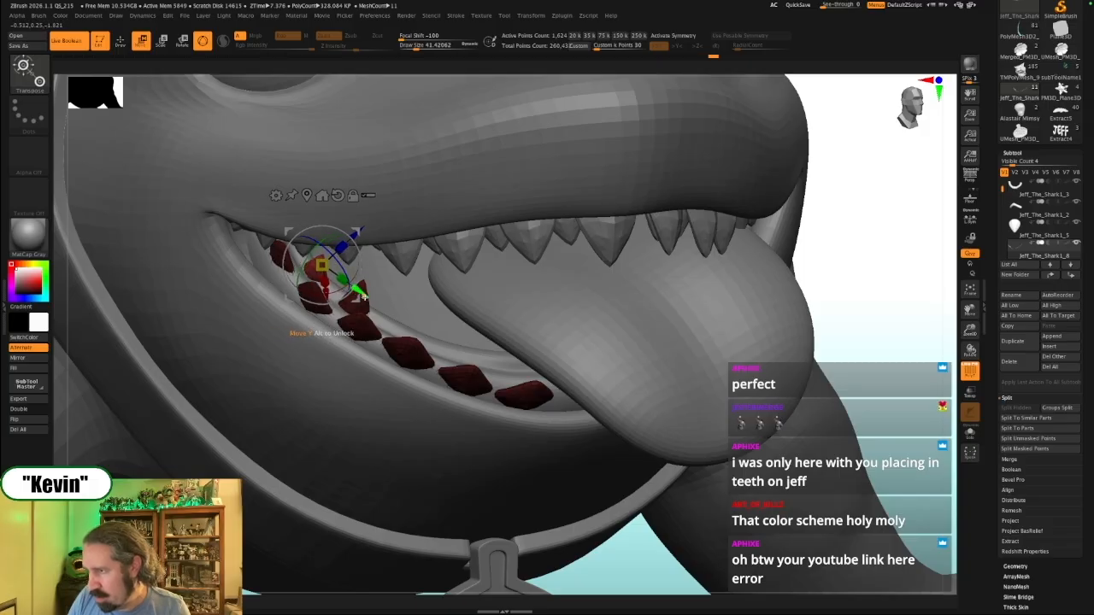
pyautogui.moveTo(944, 292); pyautogui.dragTo(940, 265)
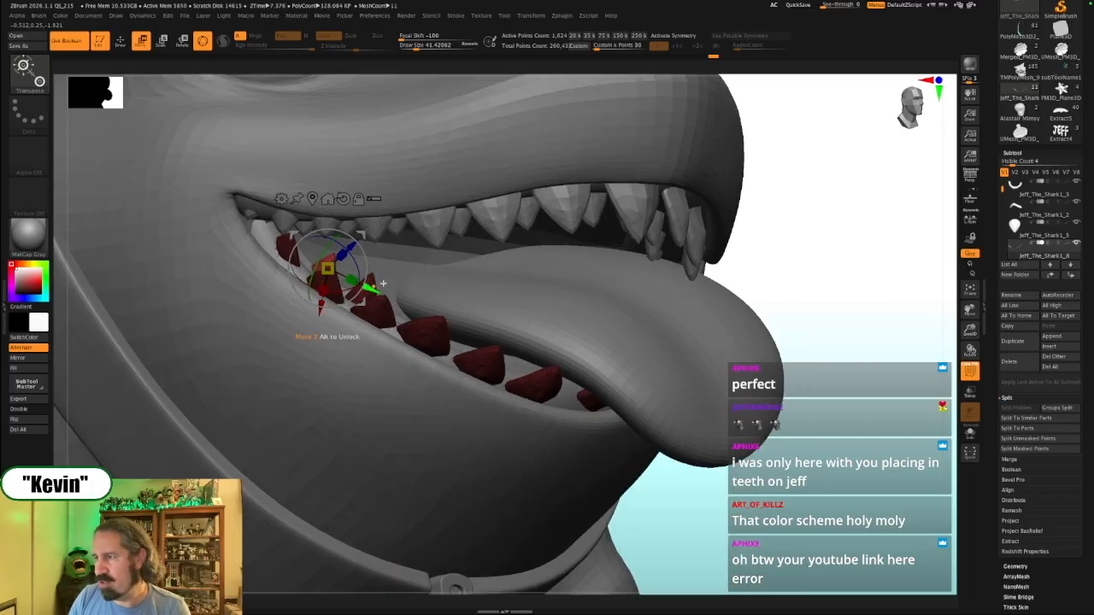
pyautogui.moveTo(791, 237); pyautogui.dragTo(777, 244)
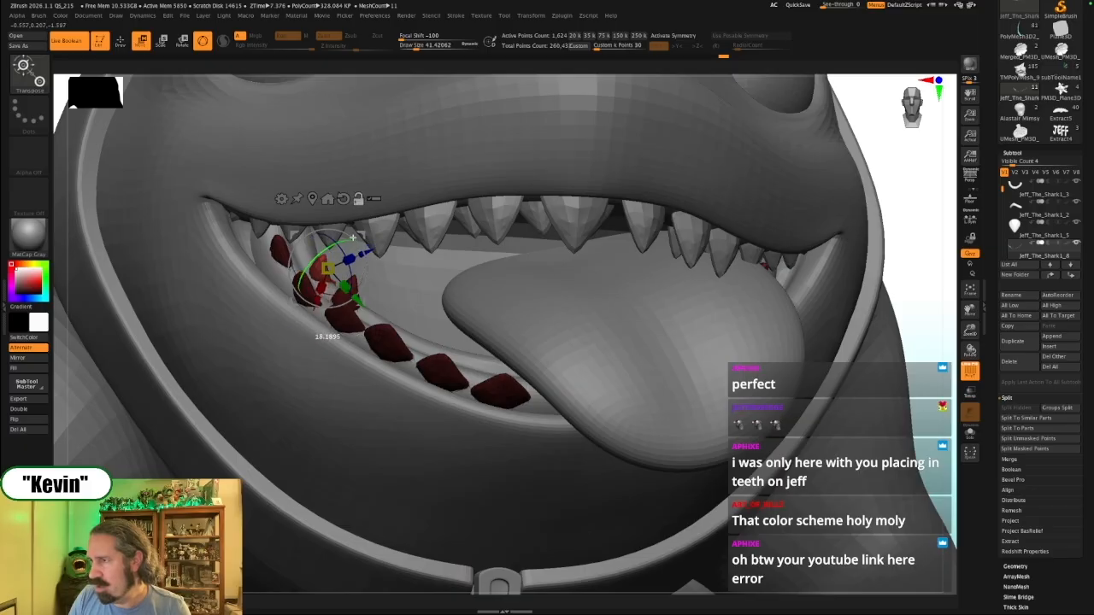
# Duplicate the inner tooth toward the corner of the mouth and position the copy on the gum behind the outer row
pyautogui.keyDown('ctrl'); pyautogui.moveTo(358, 305); pyautogui.dragTo(341, 276); pyautogui.keyUp('ctrl')
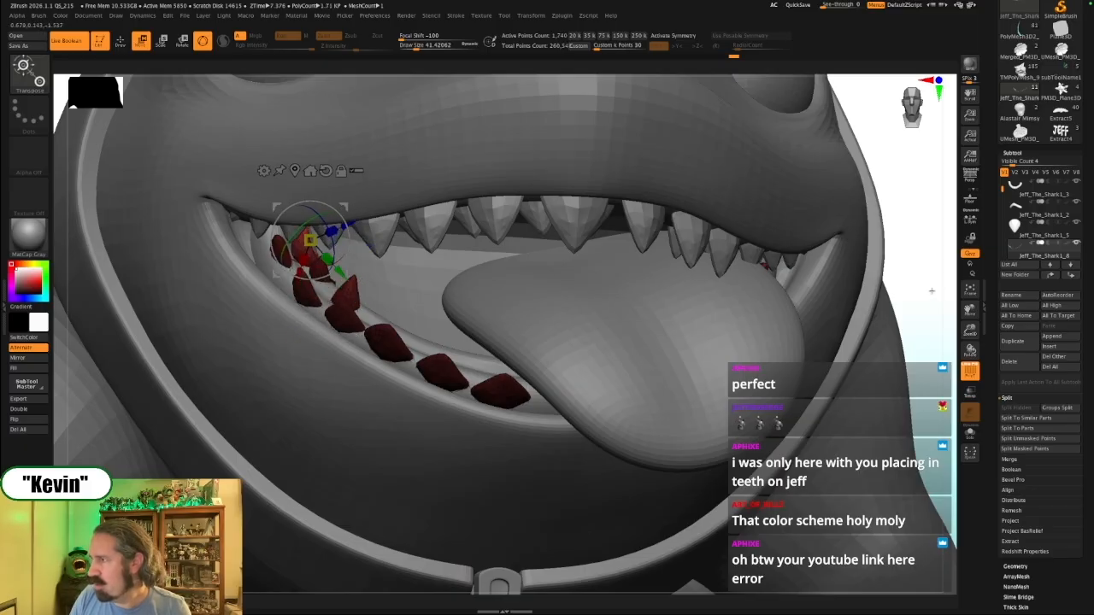
pyautogui.hotkey('alt', 's')
pyautogui.moveTo(227, 446); pyautogui.dragTo(310, 337)
pyautogui.keyDown('alt'); pyautogui.moveTo(420, 199); pyautogui.dragTo(448, 287); pyautogui.keyUp('alt')
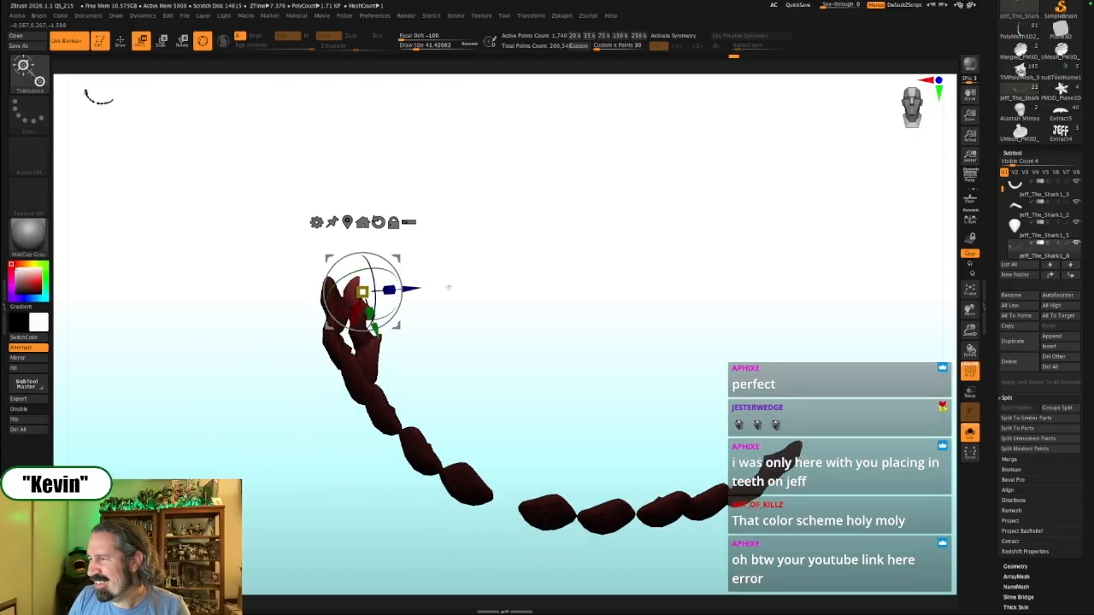
pyautogui.hotkey('alt', 's')
pyautogui.moveTo(370, 273); pyautogui.dragTo(374, 274)
pyautogui.moveTo(408, 310); pyautogui.dragTo(416, 288, button='right')
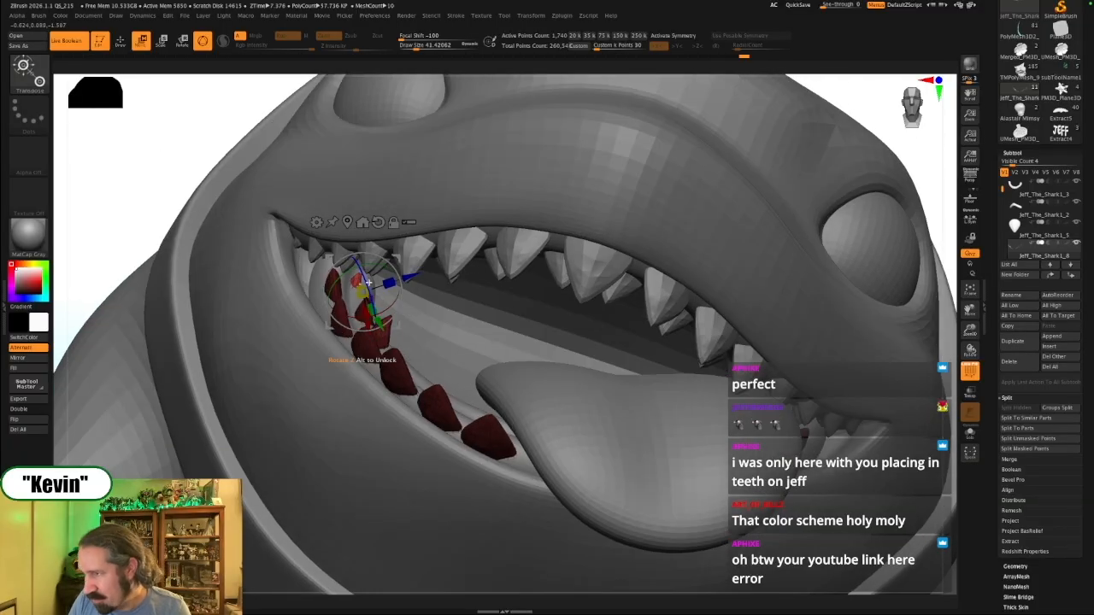
pyautogui.moveTo(363, 313); pyautogui.dragTo(422, 276)
pyautogui.moveTo(155, 182); pyautogui.dragTo(184, 318, button='right')
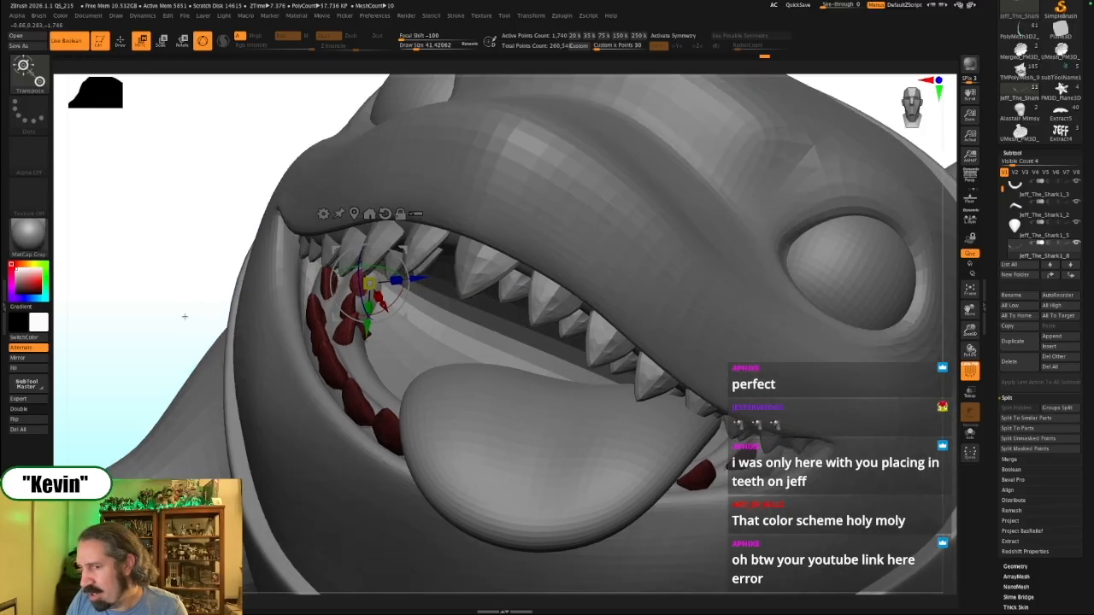
# Centre the gizmo on the rearmost inner tooth, rotate it and nudge it along X toward the outer row
pyautogui.hotkey('alt', 's')
pyautogui.moveTo(447, 320); pyautogui.dragTo(345, 310, button='right')
pyautogui.moveTo(468, 283); pyautogui.dragTo(467, 256, button='right')
pyautogui.keyDown('alt'); pyautogui.click(349, 272); pyautogui.keyUp('alt')
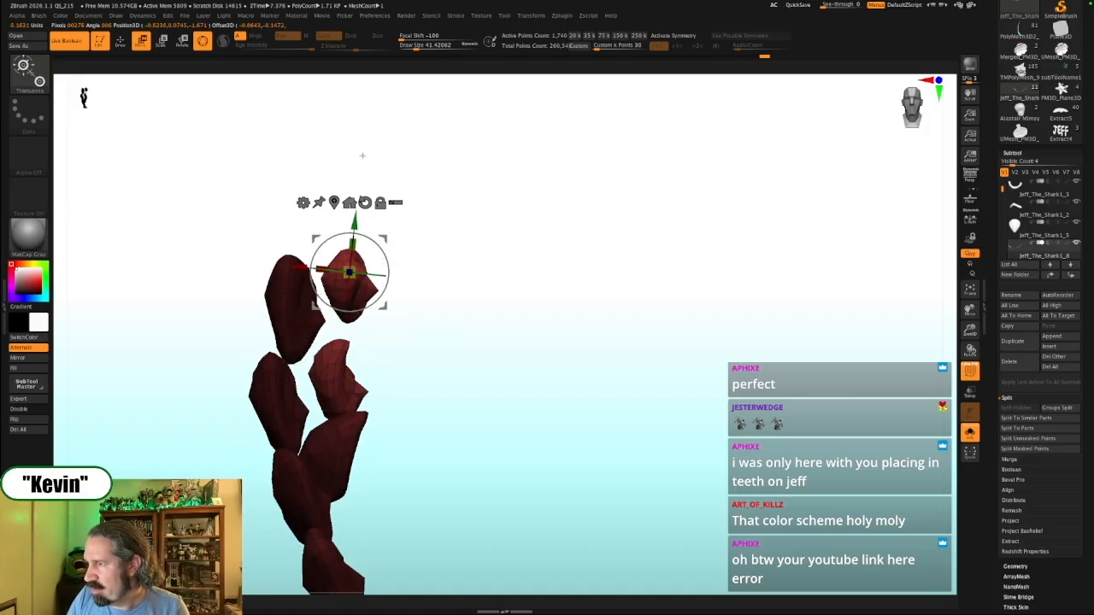
pyautogui.moveTo(371, 274); pyautogui.dragTo(386, 278)
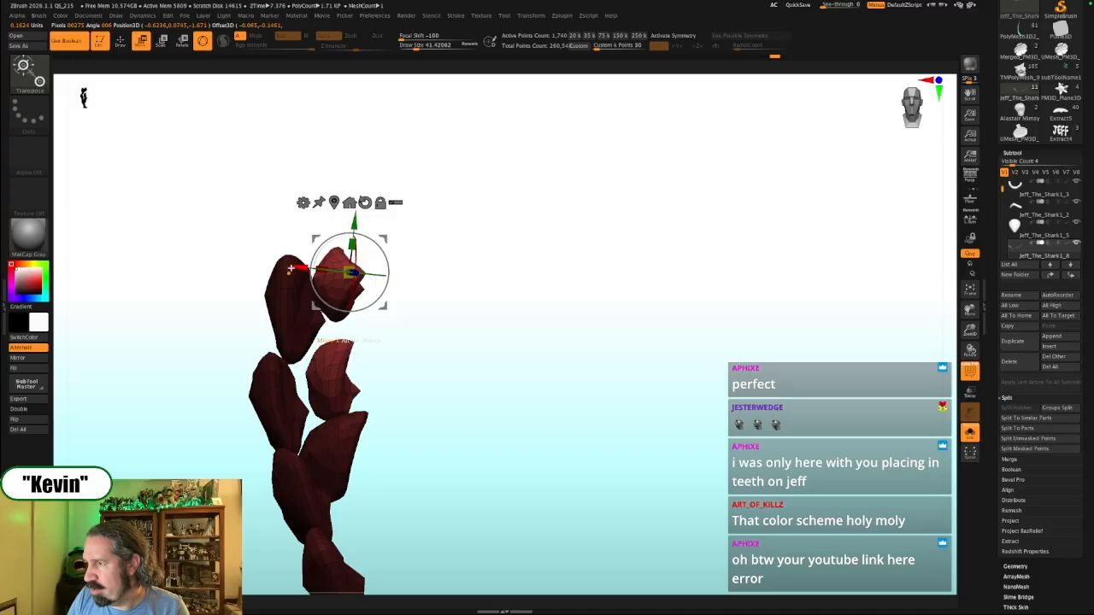
pyautogui.moveTo(299, 268); pyautogui.dragTo(302, 268)
pyautogui.moveTo(428, 256); pyautogui.dragTo(485, 254, button='right')
pyautogui.hotkey('alt', 's')
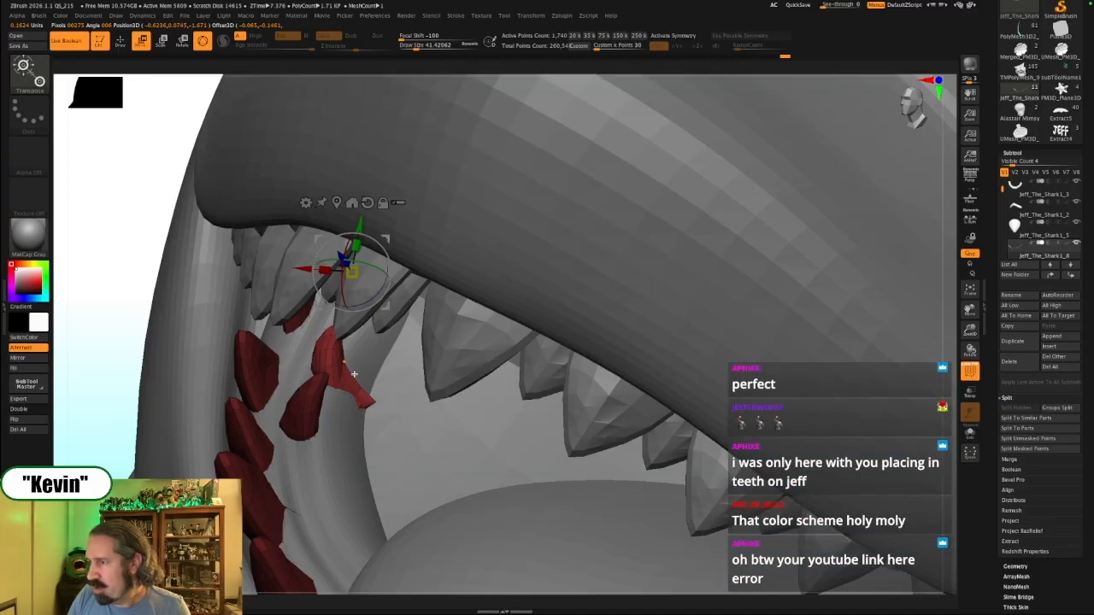
# Reshape the rear inner teeth with the Move brush at a draw size of about 23
pyautogui.press('q')
pyautogui.press('s')
pyautogui.moveTo(383, 397)
pyautogui.mouseDown()
pyautogui.moveTo(343, 392)
pyautogui.moveTo(335, 360)
pyautogui.moveTo(311, 369)
pyautogui.moveTo(331, 350)
pyautogui.mouseUp()
pyautogui.press('s')
pyautogui.press('s')
pyautogui.press('s')
pyautogui.moveTo(312, 347); pyautogui.dragTo(319, 346)
pyautogui.moveTo(113, 316); pyautogui.dragTo(132, 321)
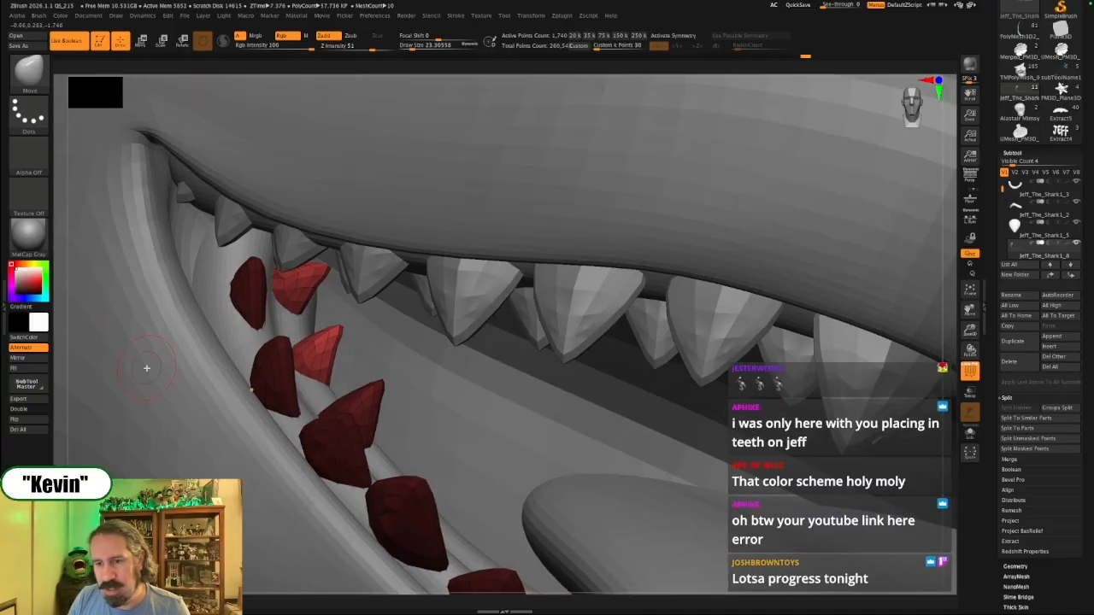
# Split the three inner teeth from the outer lower row into their own subtool and select that subtool
pyautogui.press('f')
pyautogui.press('f')
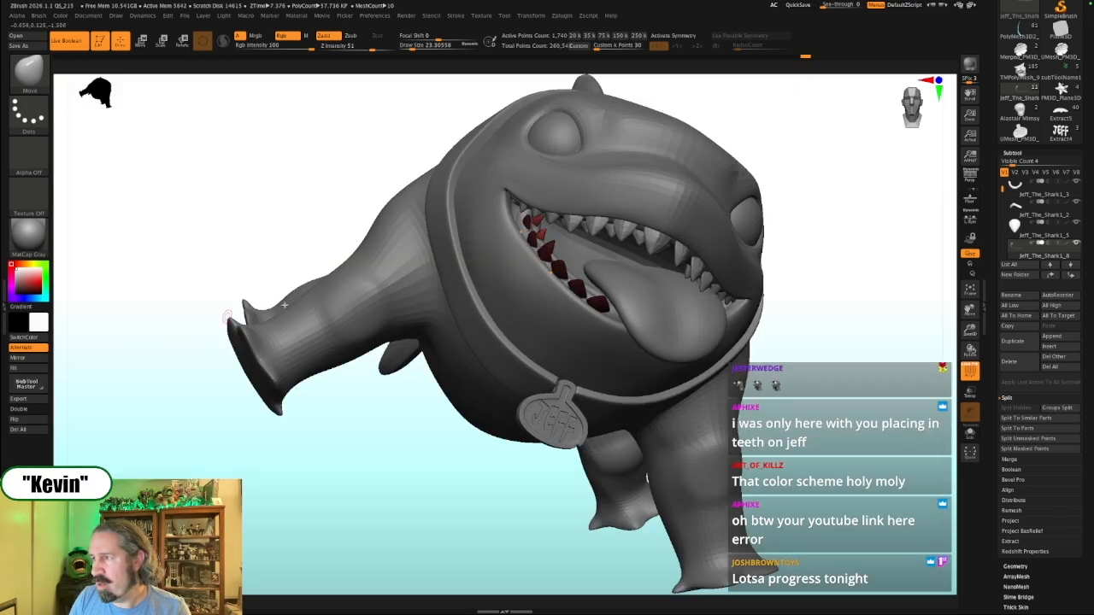
pyautogui.keyDown('shift'); pyautogui.moveTo(855, 356); pyautogui.dragTo(938, 325); pyautogui.keyUp('shift')
pyautogui.hotkey('alt', 'shift', 's')
pyautogui.keyDown('alt'); pyautogui.moveTo(396, 326); pyautogui.dragTo(433, 355); pyautogui.keyUp('alt')
pyautogui.moveTo(323, 308); pyautogui.dragTo(428, 317)
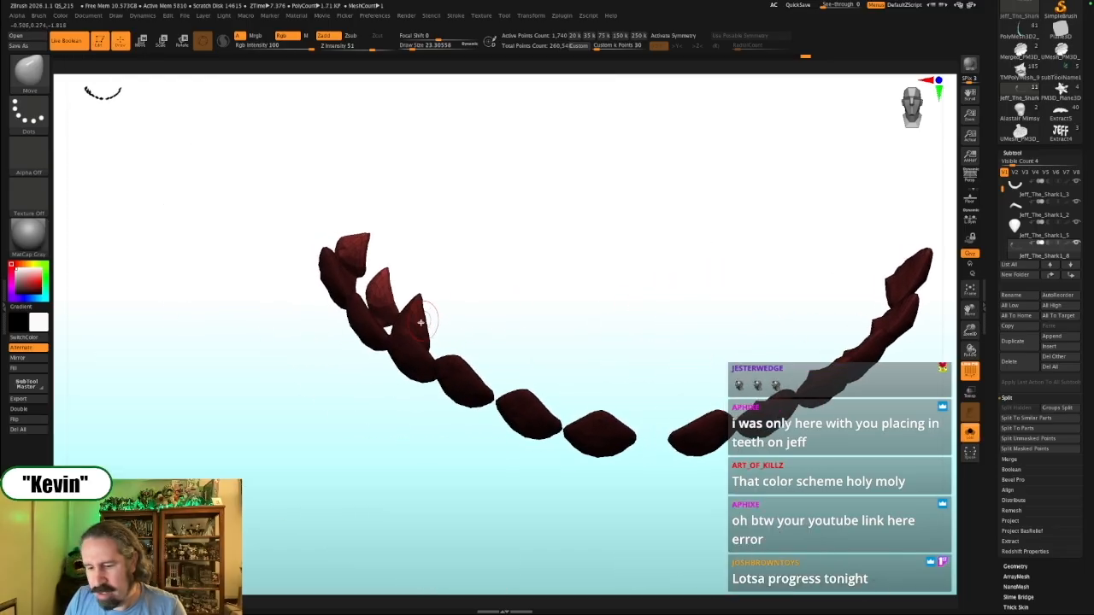
pyautogui.press('w')
pyautogui.click(409, 318)
pyautogui.moveTo(538, 320); pyautogui.dragTo(492, 345)
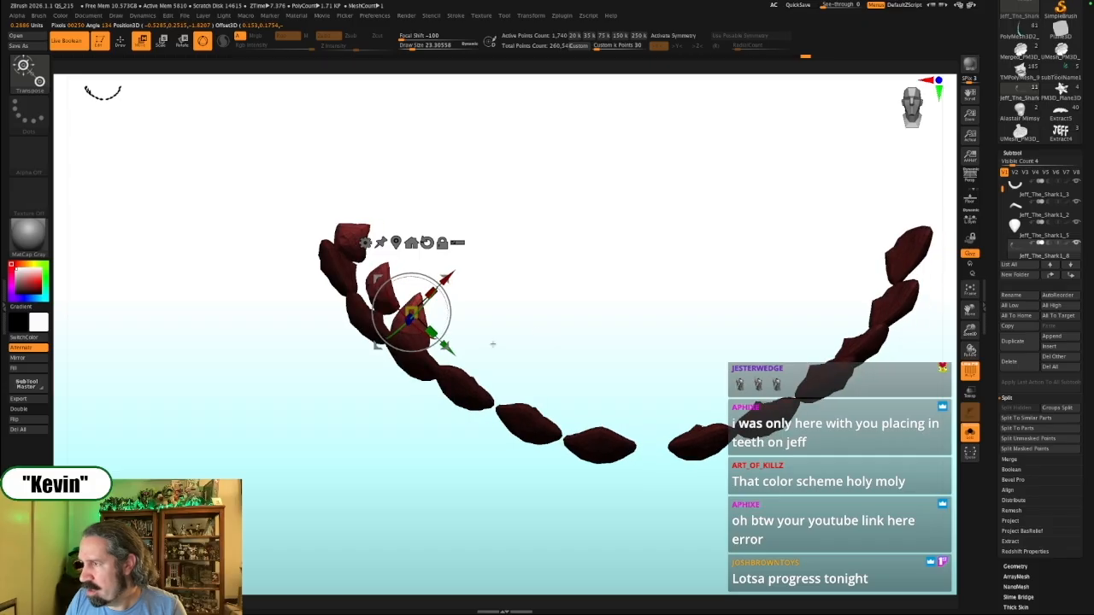
pyautogui.click(1038, 440)
pyautogui.keyDown('alt'); pyautogui.moveTo(666, 315); pyautogui.dragTo(609, 307); pyautogui.keyUp('alt')
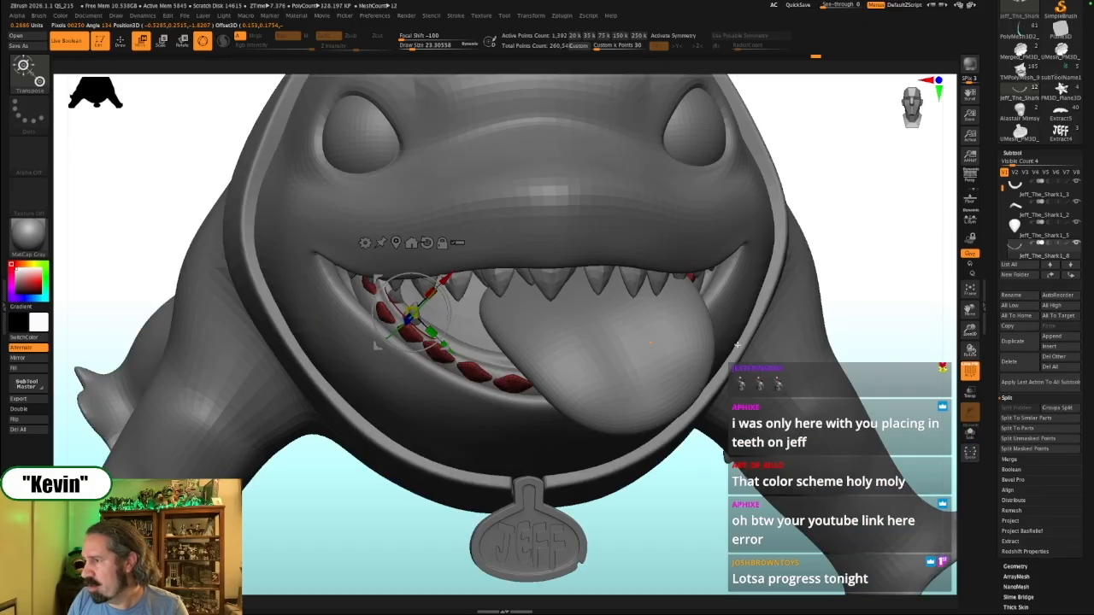
pyautogui.keyDown('alt'); pyautogui.click(627, 265); pyautogui.keyUp('alt')
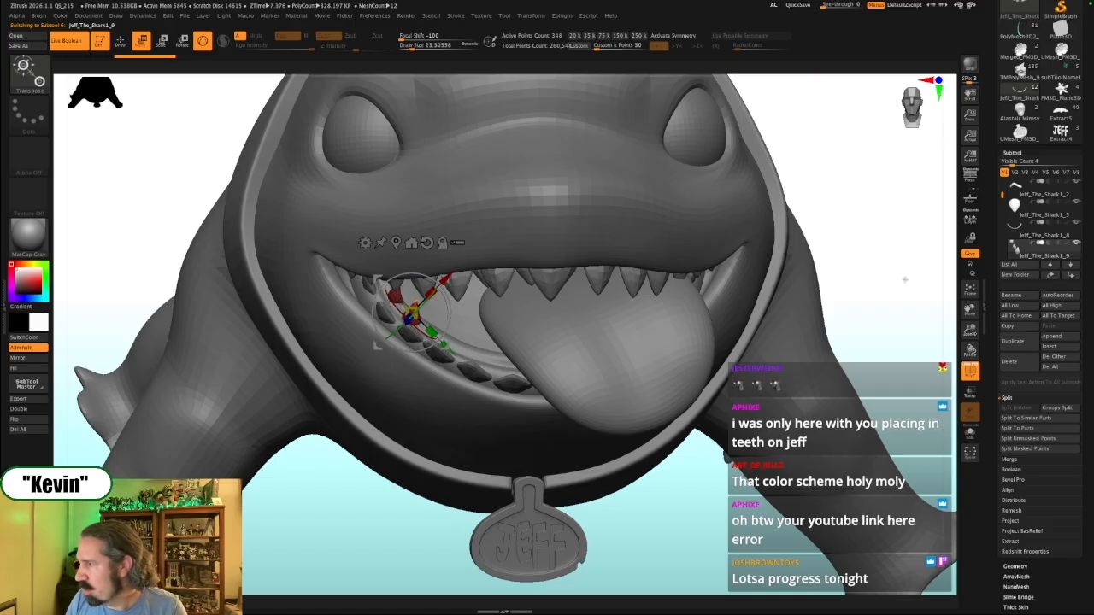
# Duplicate the frontmost inner tooth forward along the gum within the new subtool
pyautogui.click(969, 432)
pyautogui.hotkey('alt', 'Tab')
pyautogui.hotkey('shift', 'z')
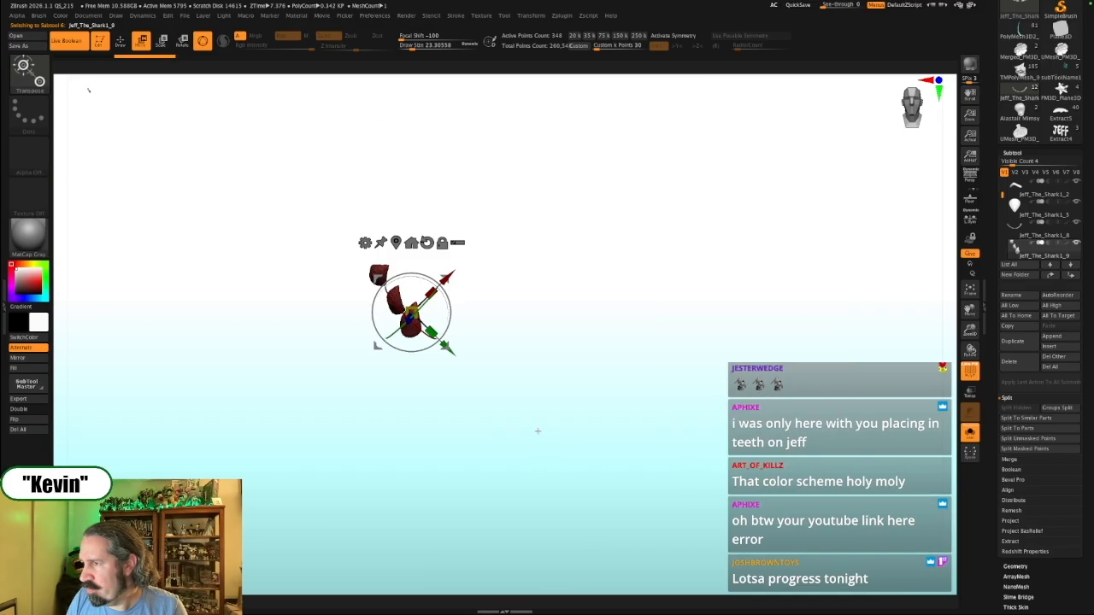
pyautogui.click(969, 432)
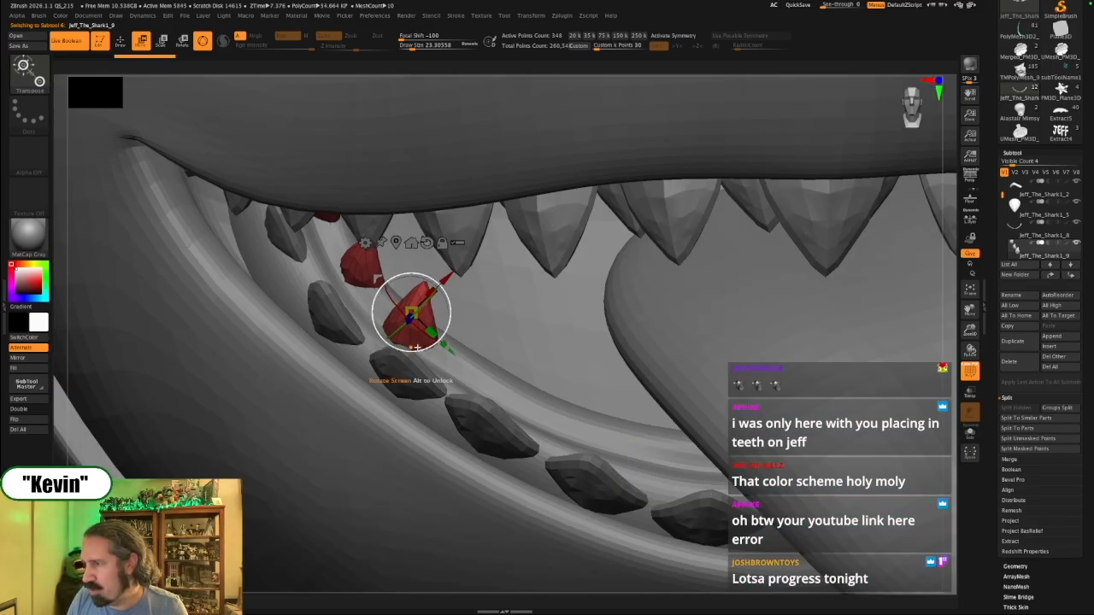
pyautogui.keyDown('ctrl'); pyautogui.moveTo(411, 369); pyautogui.dragTo(427, 384); pyautogui.keyUp('ctrl')
pyautogui.keyDown('ctrl'); pyautogui.moveTo(413, 329); pyautogui.dragTo(346, 258); pyautogui.keyUp('ctrl')
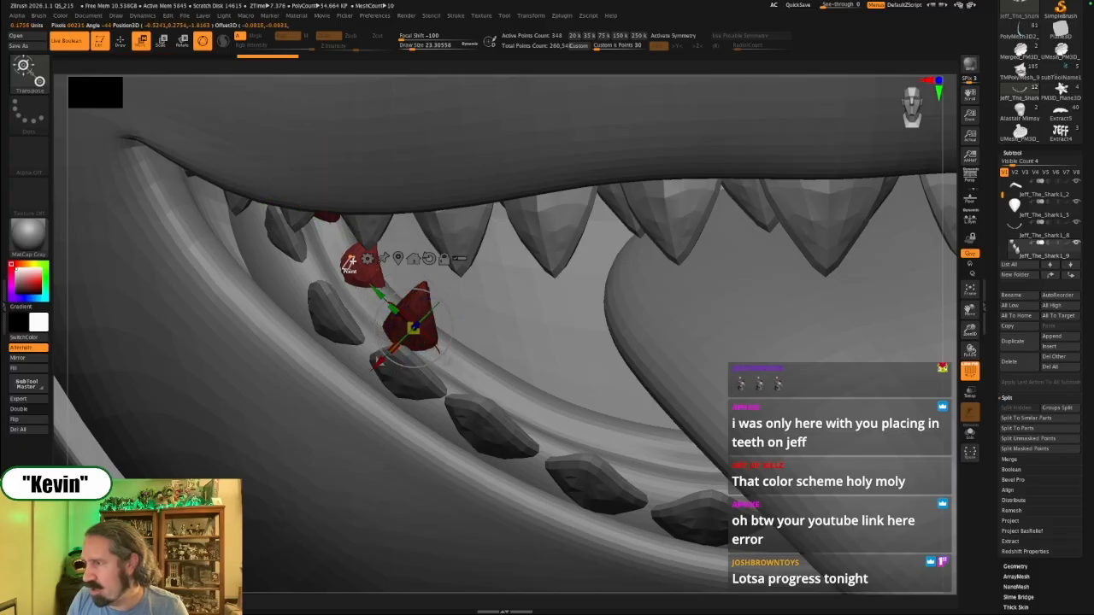
pyautogui.hotkey('alt', 's')
pyautogui.keyDown('ctrl'); pyautogui.click(505, 367); pyautogui.keyUp('ctrl')
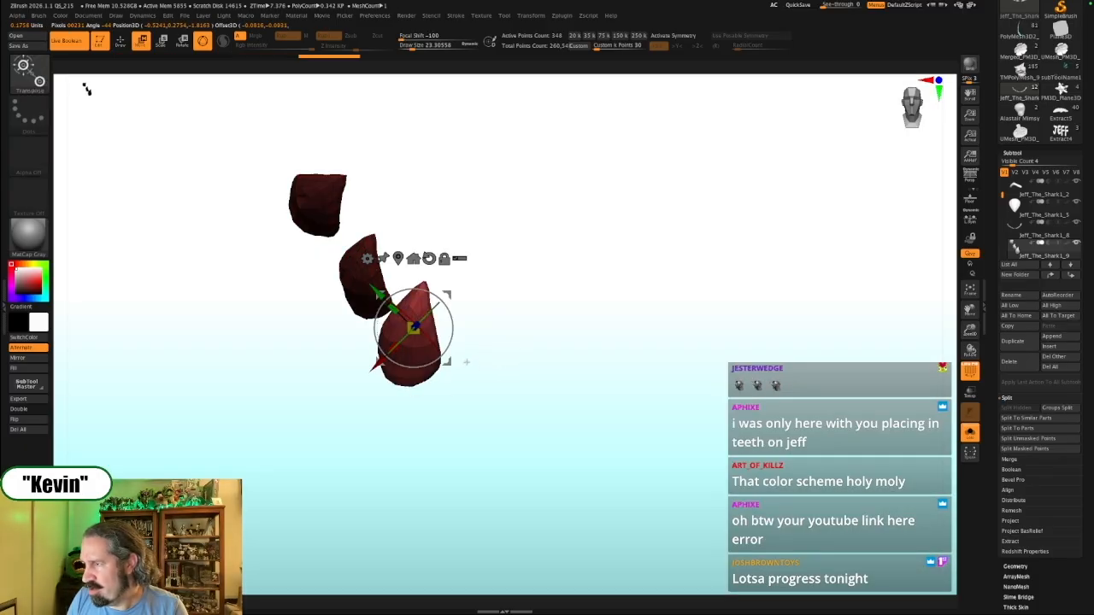
pyautogui.keyDown('ctrl'); pyautogui.moveTo(454, 368); pyautogui.dragTo(532, 408); pyautogui.keyUp('ctrl')
pyautogui.moveTo(590, 367); pyautogui.dragTo(705, 333)
pyautogui.hotkey('alt', 's')
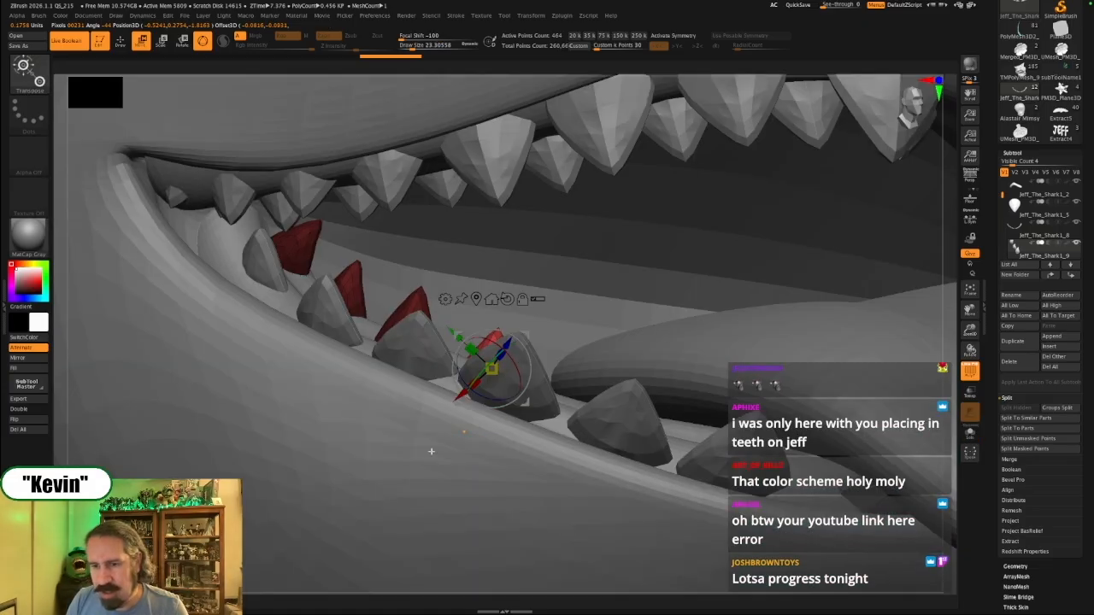
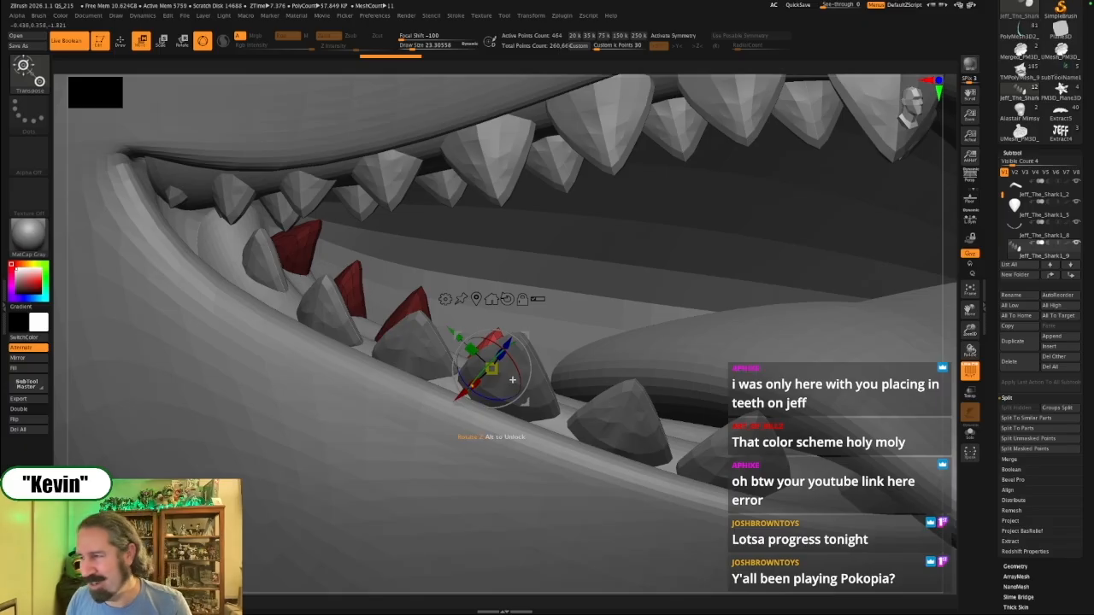
# Centre the gizmo on the fourth inner tooth, then rotate it and adjust its placement on the gum
pyautogui.click(970, 432)
pyautogui.moveTo(699, 342); pyautogui.dragTo(608, 354)
pyautogui.keyDown('alt'); pyautogui.click(540, 350); pyautogui.keyUp('alt')
pyautogui.moveTo(555, 331); pyautogui.dragTo(662, 315)
pyautogui.hotkey('alt', 's')
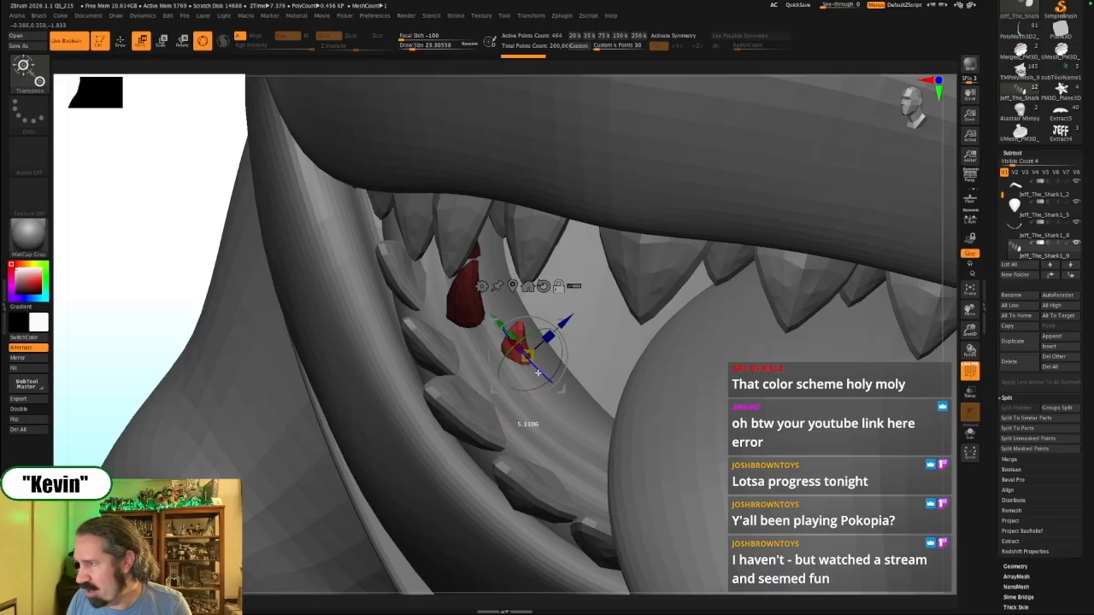
pyautogui.moveTo(542, 318); pyautogui.dragTo(540, 319)
pyautogui.moveTo(523, 320); pyautogui.dragTo(520, 312)
# Rotate the fourth inner tooth about 13 degrees and refine its position so it follows the curve of the row
pyautogui.moveTo(955, 304); pyautogui.dragTo(940, 286)
pyautogui.hotkey('alt', 's')
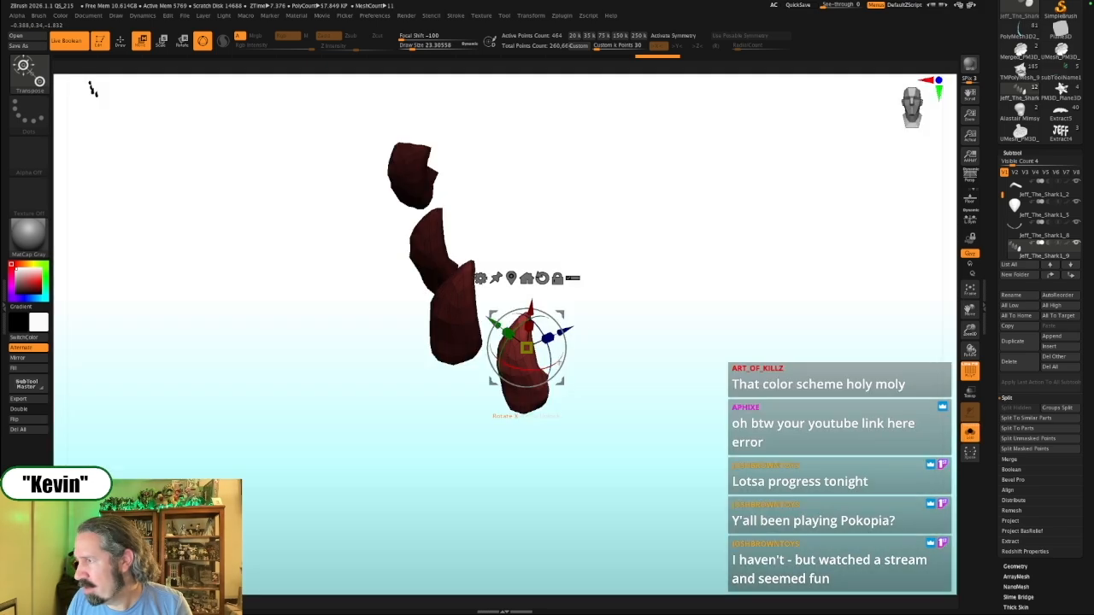
pyautogui.hotkey('alt', 's')
pyautogui.moveTo(555, 332); pyautogui.dragTo(500, 342)
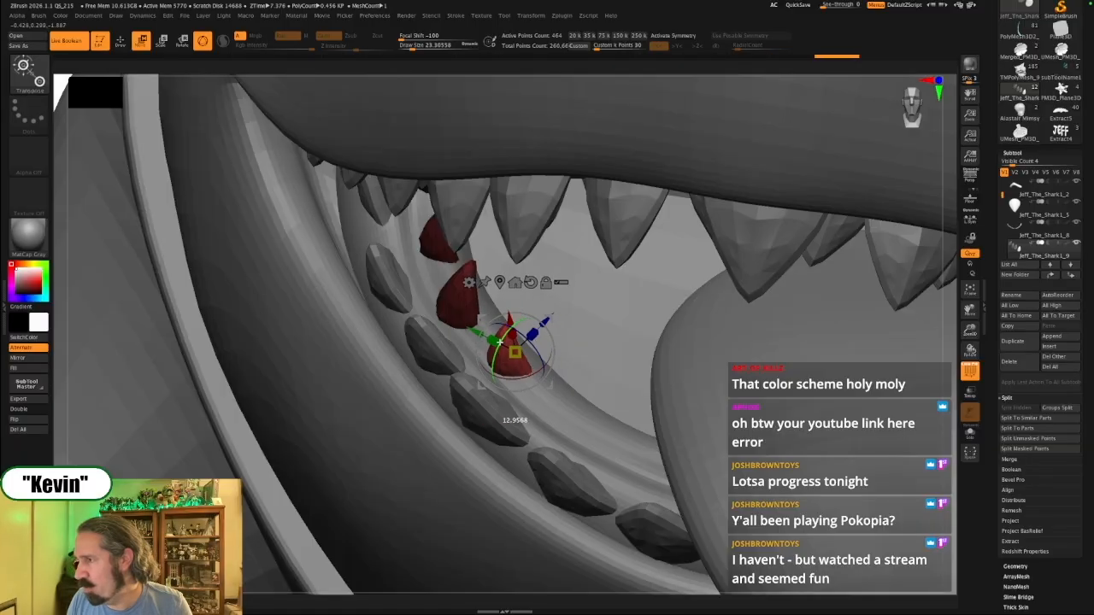
pyautogui.moveTo(533, 376); pyautogui.dragTo(536, 373)
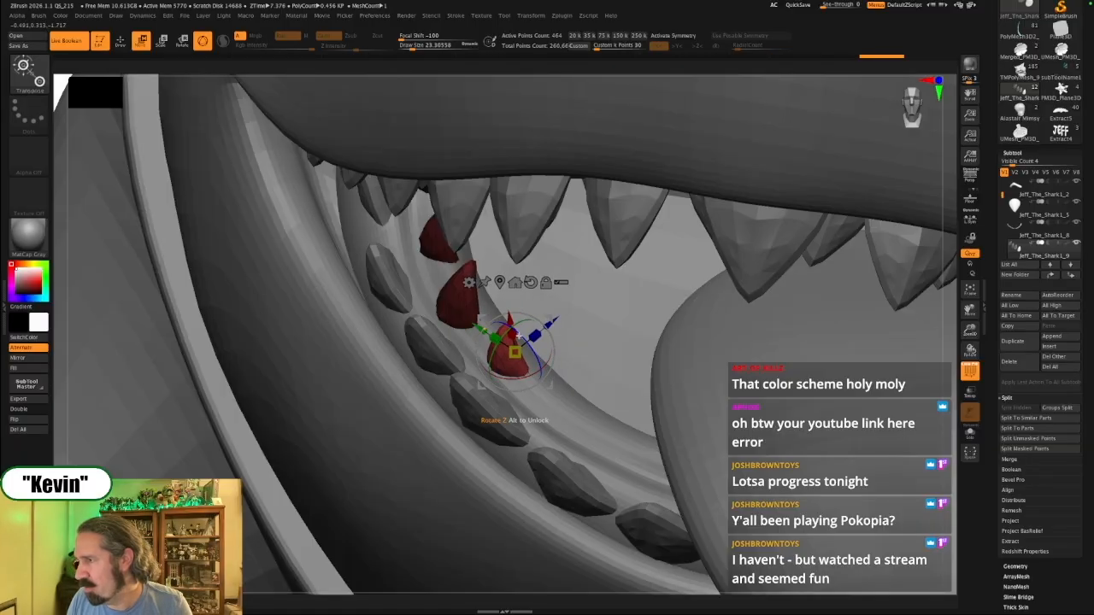
pyautogui.hotkey('alt', 's')
pyautogui.moveTo(547, 322); pyautogui.dragTo(533, 364)
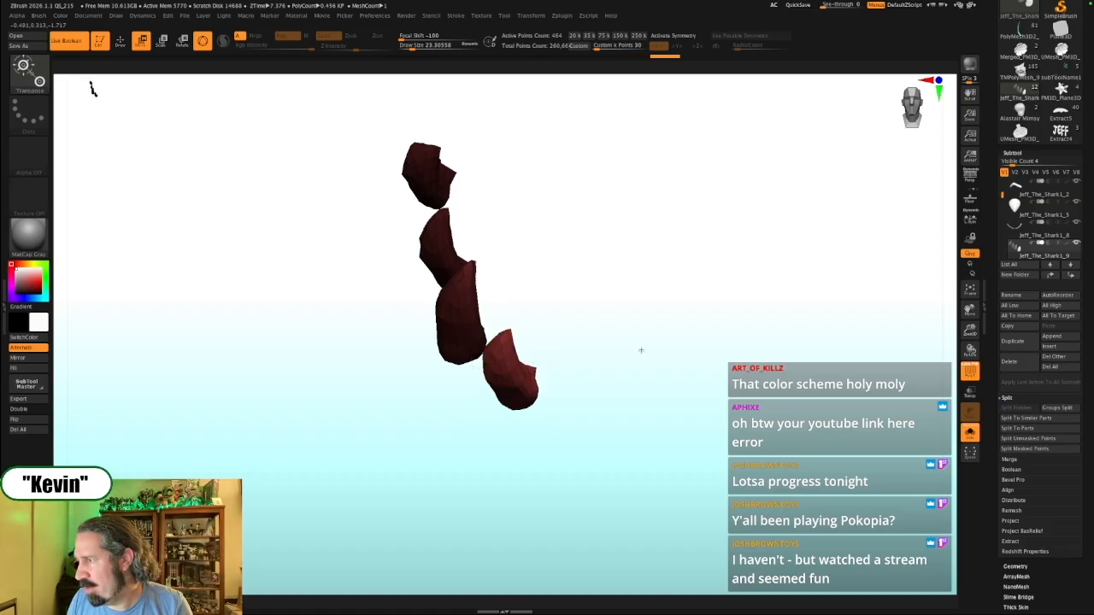
pyautogui.moveTo(640, 349); pyautogui.dragTo(664, 342)
pyautogui.hotkey('alt', 's')
pyautogui.moveTo(468, 329); pyautogui.dragTo(465, 325)
pyautogui.moveTo(844, 300); pyautogui.dragTo(746, 356)
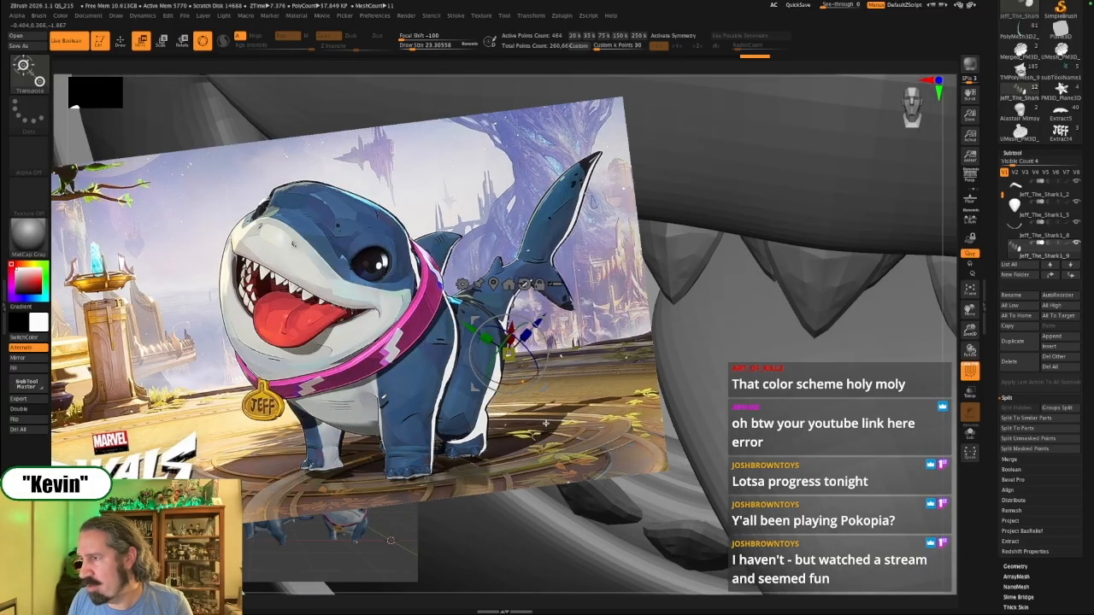
# Hide the reference artwork, duplicate the fourth inner tooth forward along the gum and adjust the copy's position
pyautogui.hotkey('shift', 'z')
pyautogui.keyDown('ctrl'); pyautogui.moveTo(464, 327); pyautogui.dragTo(519, 387); pyautogui.keyUp('ctrl')
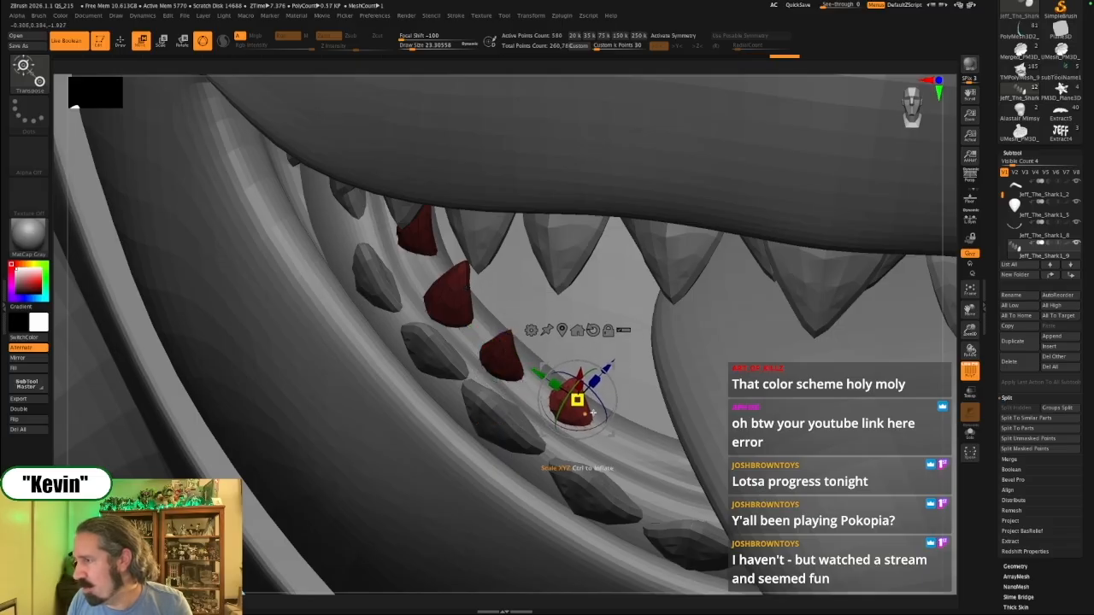
pyautogui.moveTo(609, 369); pyautogui.dragTo(604, 374)
# Duplicate a sixth inner tooth further forward beside the tongue, rotate and seat it on the gum, and review the inner row
pyautogui.moveTo(533, 377); pyautogui.dragTo(585, 414)
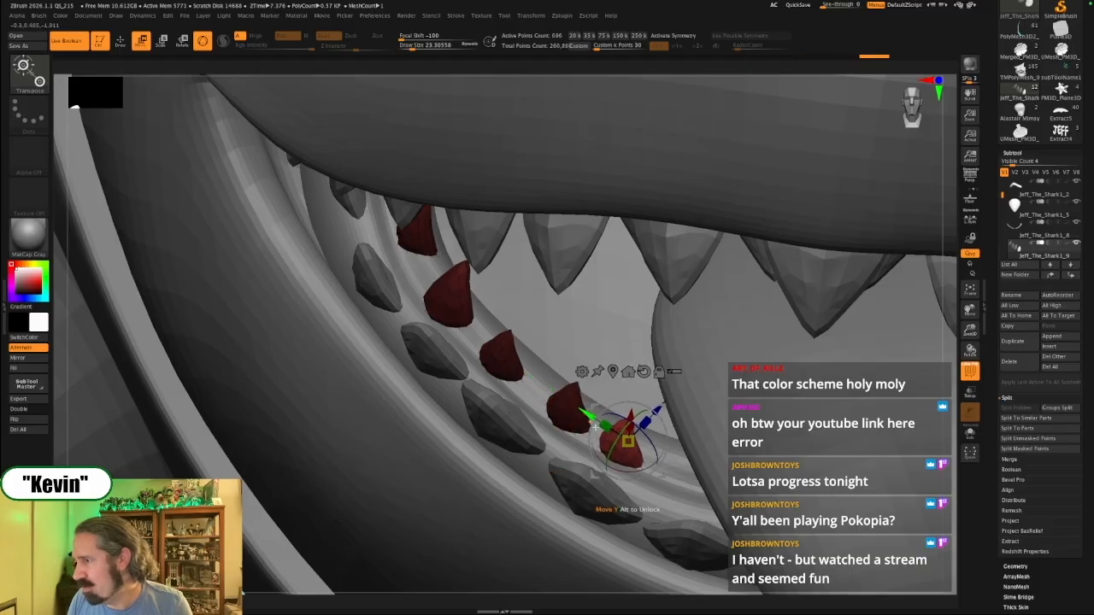
pyautogui.moveTo(621, 468); pyautogui.dragTo(634, 469)
pyautogui.moveTo(641, 408); pyautogui.dragTo(644, 402)
pyautogui.moveTo(577, 423); pyautogui.dragTo(599, 427)
pyautogui.keyDown('alt'); pyautogui.moveTo(952, 383); pyautogui.dragTo(834, 340); pyautogui.keyUp('alt')
pyautogui.moveTo(233, 339)
pyautogui.mouseDown()
pyautogui.moveTo(232, 288)
pyautogui.moveTo(188, 281)
pyautogui.moveTo(215, 293)
pyautogui.moveTo(218, 311)
pyautogui.moveTo(193, 303)
pyautogui.moveTo(253, 384)
pyautogui.moveTo(210, 342)
pyautogui.moveTo(226, 355)
pyautogui.moveTo(234, 416)
pyautogui.moveTo(300, 461)
pyautogui.moveTo(275, 446)
pyautogui.mouseUp()
pyautogui.click(244, 376)
pyautogui.keyDown('alt'); pyautogui.moveTo(786, 432); pyautogui.dragTo(711, 417); pyautogui.keyUp('alt')
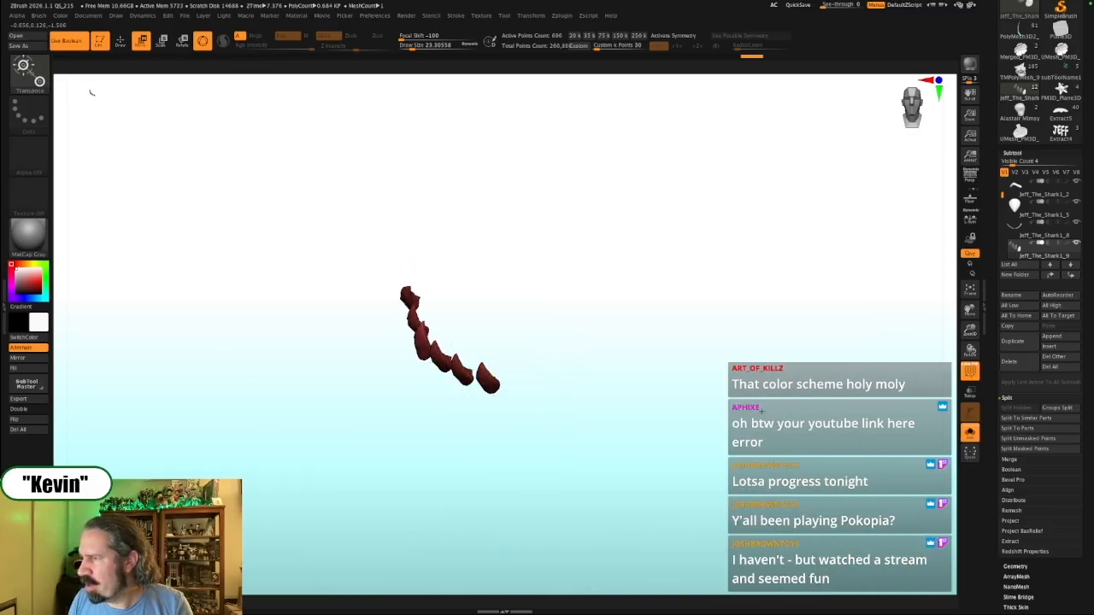
# Mirror the inner row of lower teeth across the X axis, merged into one SubTool
pyautogui.click(703, 420)
pyautogui.click(737, 491)
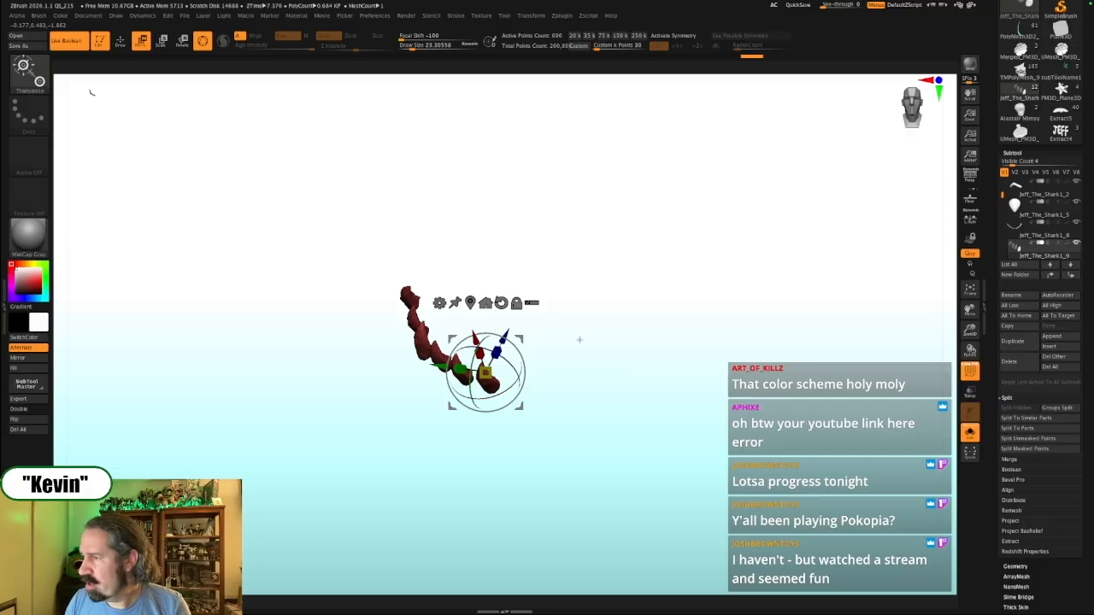
pyautogui.moveTo(646, 414); pyautogui.dragTo(687, 442)
pyautogui.click(687, 442)
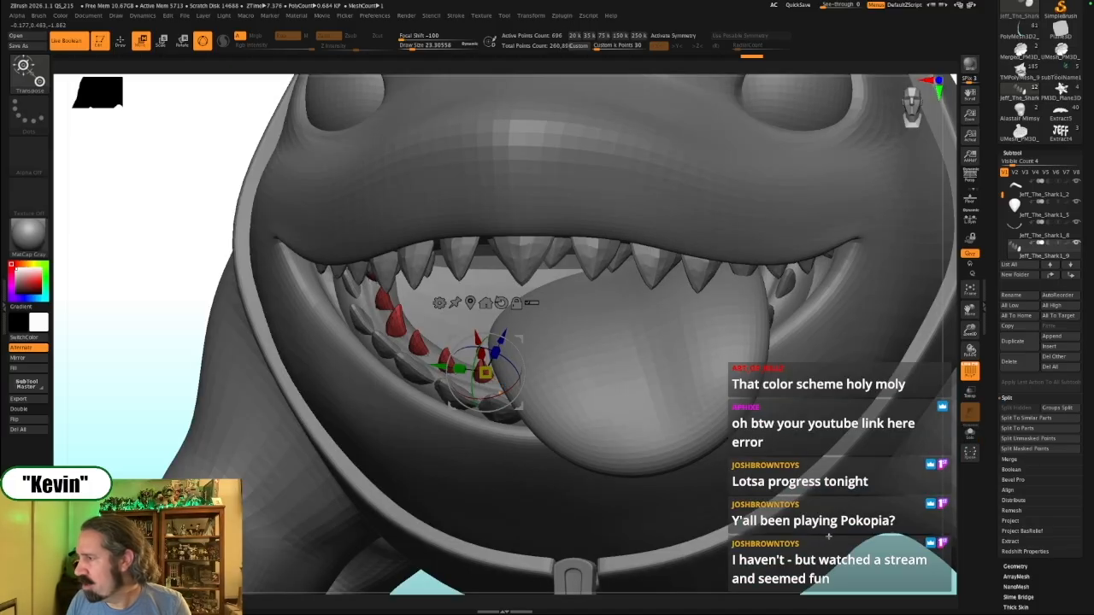
pyautogui.moveTo(849, 541); pyautogui.dragTo(866, 561)
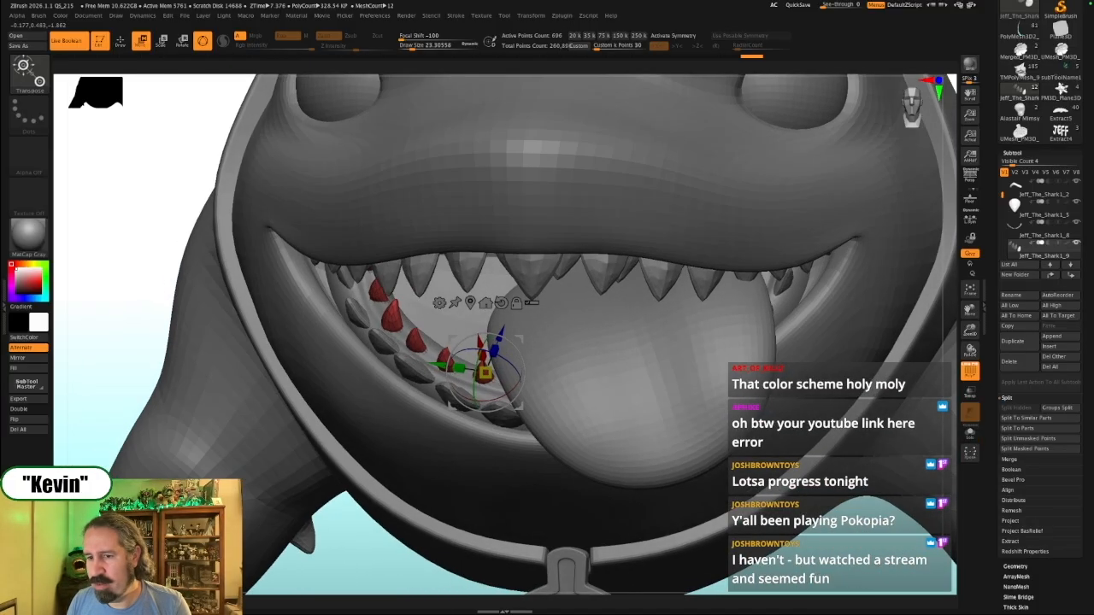
pyautogui.click(867, 561)
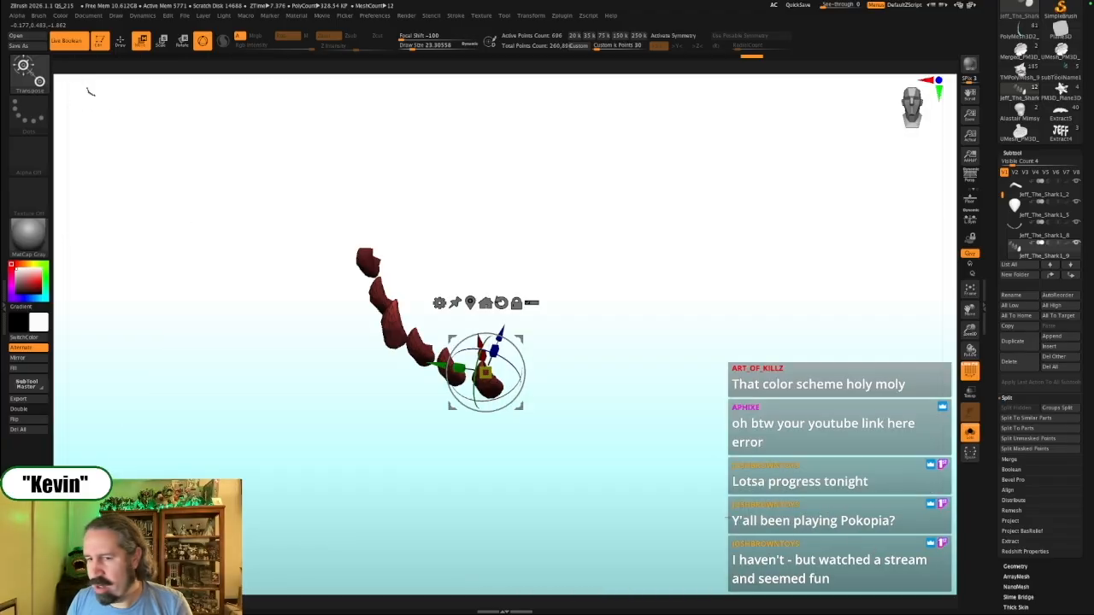
pyautogui.moveTo(483, 439)
pyautogui.keyDown('alt'); pyautogui.mouseDown()
pyautogui.moveTo(511, 454)
pyautogui.moveTo(491, 459)
pyautogui.mouseUp(); pyautogui.keyUp('alt')
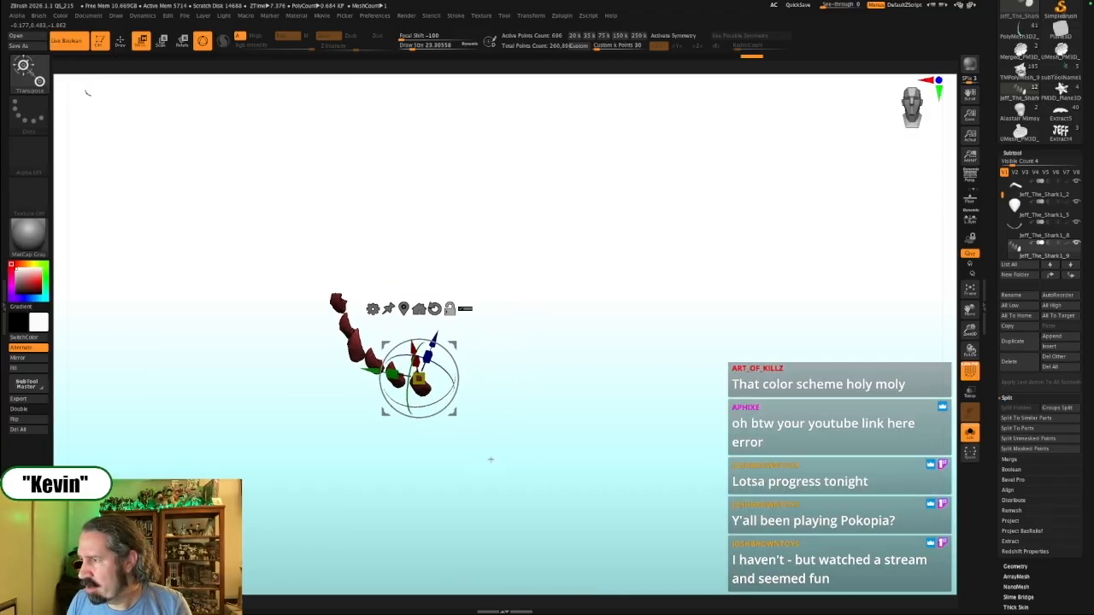
pyautogui.moveTo(629, 548); pyautogui.dragTo(643, 547)
pyautogui.click(643, 548)
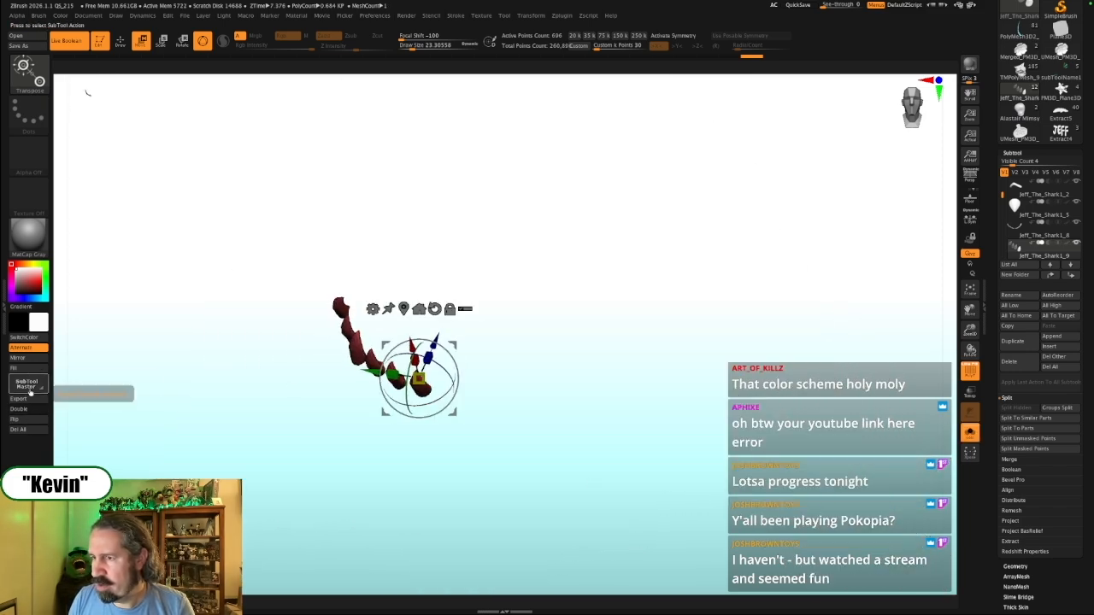
pyautogui.click(25, 357)
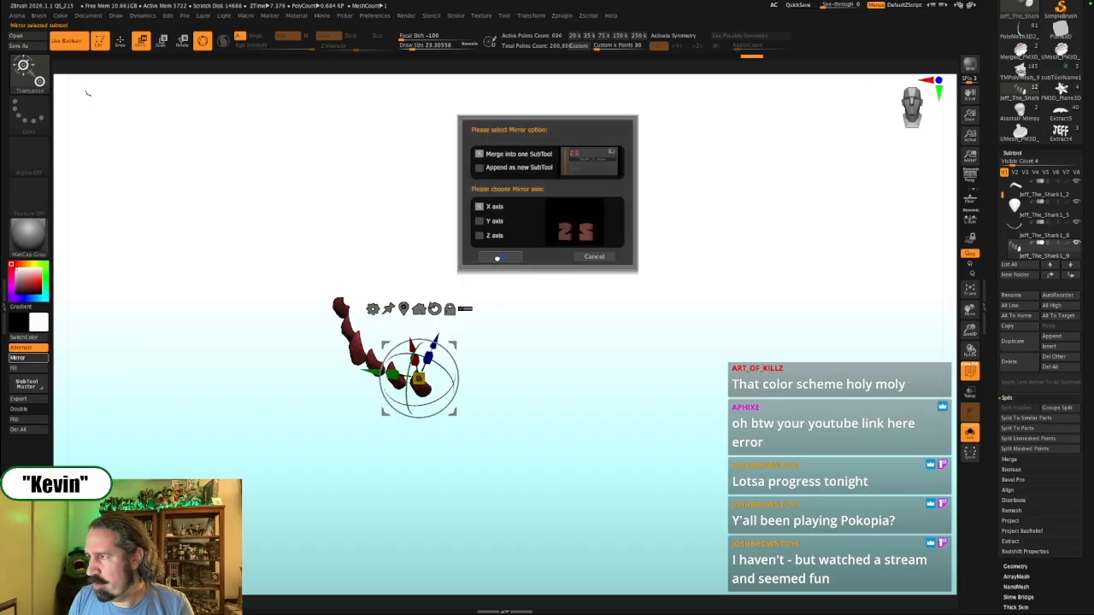
pyautogui.click(497, 258)
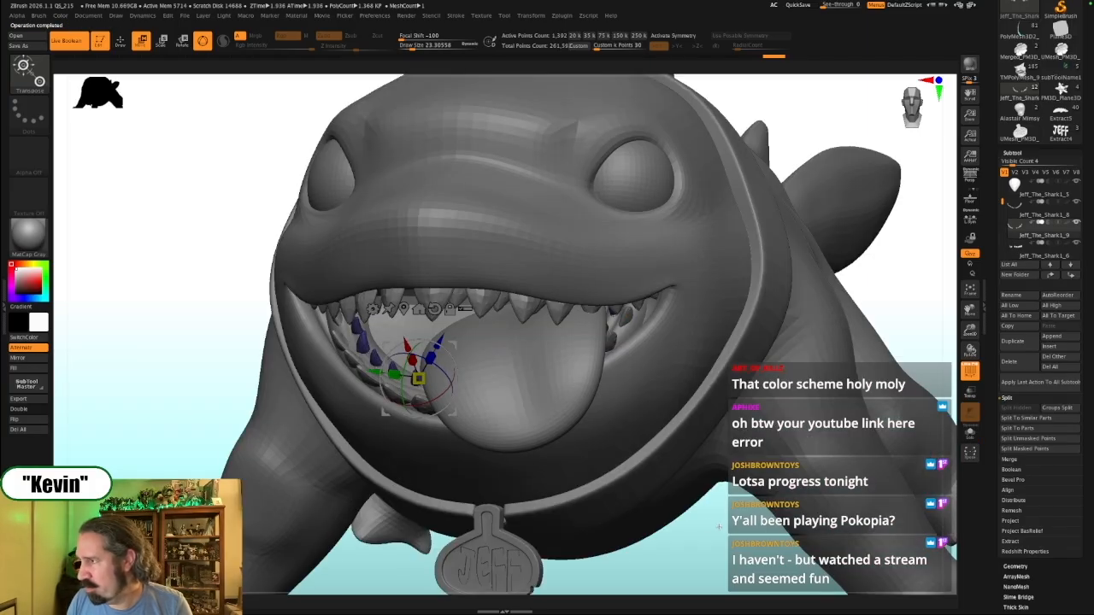
# Examine the mirrored inner teeth in the shark's mouth from the front, the side and below
pyautogui.keyDown('alt'); pyautogui.moveTo(719, 527); pyautogui.dragTo(684, 478); pyautogui.keyUp('alt')
pyautogui.moveTo(647, 516)
pyautogui.mouseDown()
pyautogui.moveTo(641, 506)
pyautogui.moveTo(655, 516)
pyautogui.mouseUp()
pyautogui.keyDown('alt'); pyautogui.moveTo(874, 355); pyautogui.dragTo(808, 373); pyautogui.keyUp('alt')
pyautogui.moveTo(889, 380); pyautogui.dragTo(870, 426)
pyautogui.hotkey('alt', 'Tab')
pyautogui.hotkey('alt', 'Tab')
pyautogui.moveTo(829, 342); pyautogui.dragTo(763, 401)
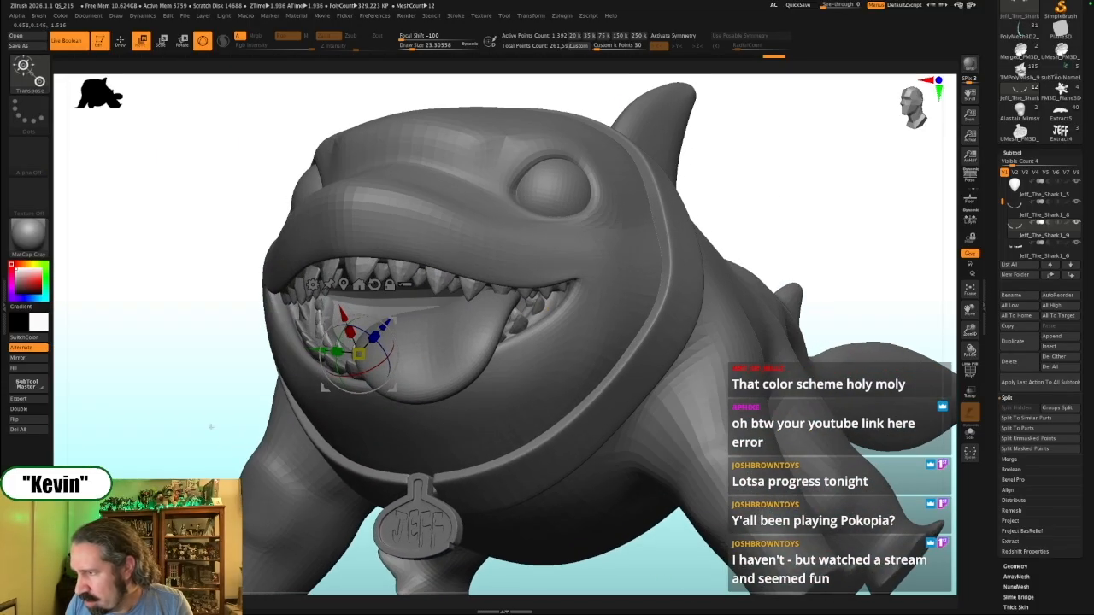
pyautogui.moveTo(303, 408); pyautogui.dragTo(285, 412)
# Select the shark's body and nudge the lower jaw around the teeth with the Move brush at a draw size of about 120
pyautogui.press('q')
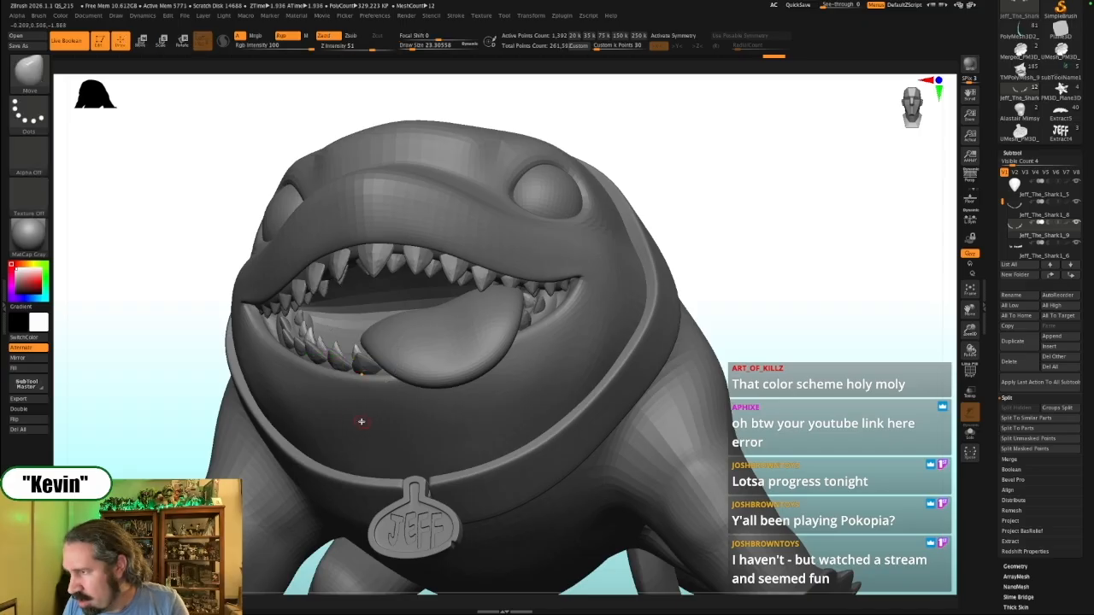
pyautogui.keyDown('alt'); pyautogui.click(346, 421); pyautogui.keyUp('alt')
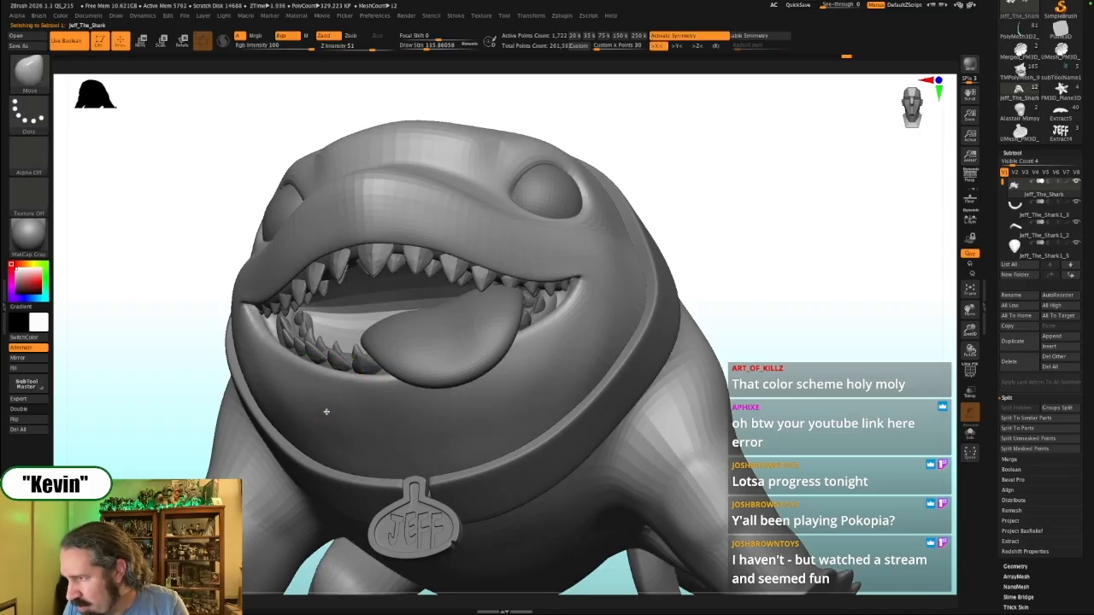
pyautogui.moveTo(327, 407); pyautogui.dragTo(317, 407)
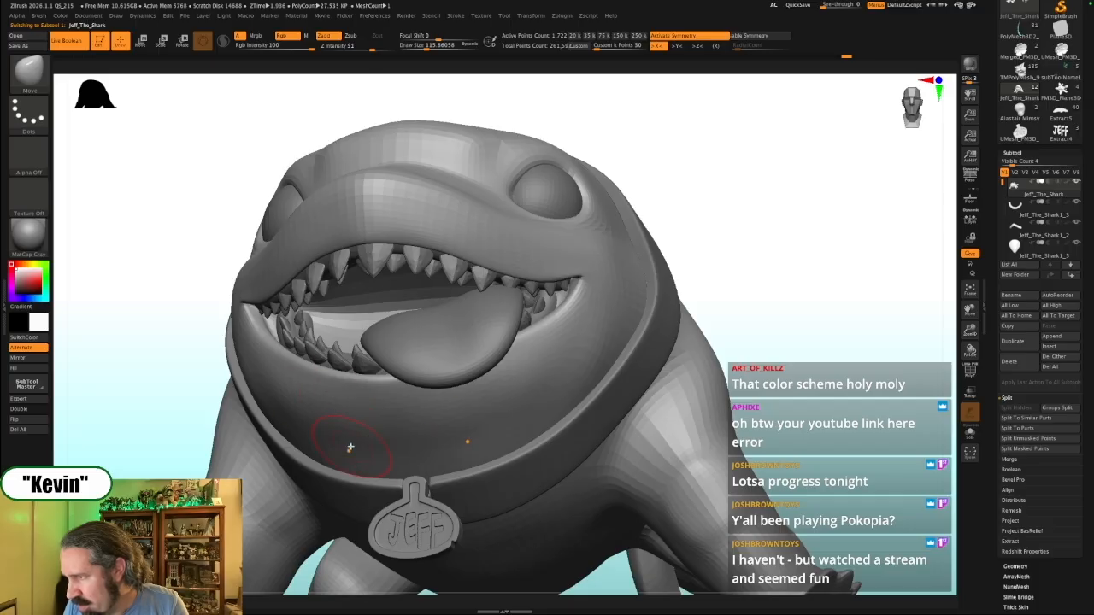
pyautogui.moveTo(757, 327); pyautogui.dragTo(518, 522)
pyautogui.moveTo(518, 522)
pyautogui.mouseDown()
pyautogui.moveTo(417, 527)
pyautogui.moveTo(498, 498)
pyautogui.mouseUp()
pyautogui.press('s')
pyautogui.moveTo(473, 374); pyautogui.dragTo(474, 370)
pyautogui.moveTo(434, 415); pyautogui.dragTo(435, 418)
pyautogui.keyDown('alt'); pyautogui.moveTo(494, 497); pyautogui.dragTo(486, 482); pyautogui.keyUp('alt')
# Compare the whole figure with the reference artwork and check its overall proportions from the front and at an angle
pyautogui.keyDown('shift'); pyautogui.moveTo(677, 386); pyautogui.dragTo(761, 384); pyautogui.keyUp('shift')
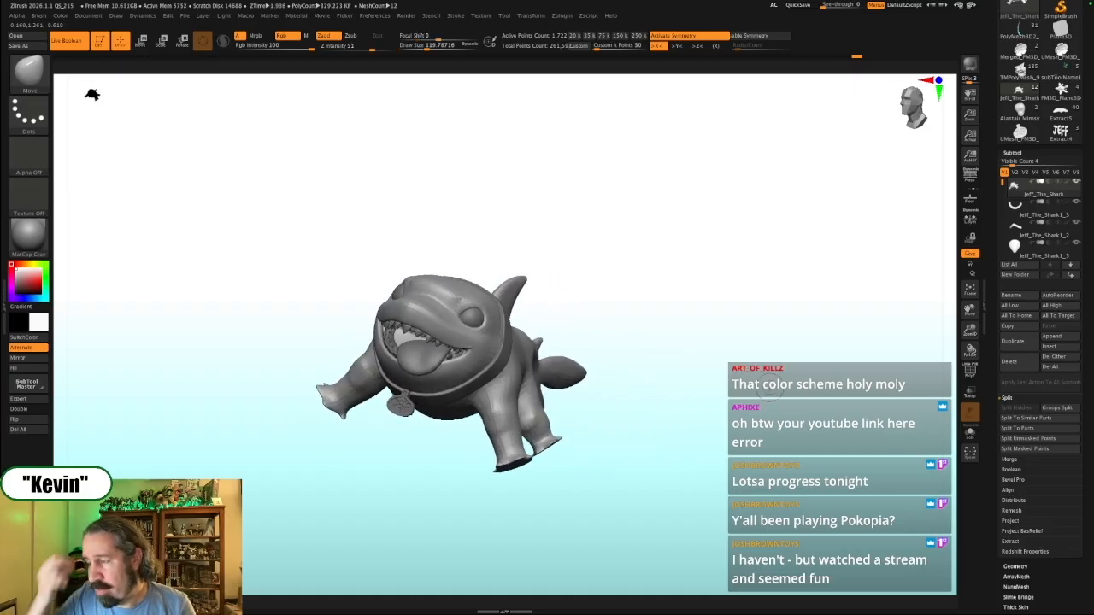
pyautogui.moveTo(664, 388)
pyautogui.keyDown('alt'); pyautogui.mouseDown()
pyautogui.moveTo(678, 381)
pyautogui.moveTo(740, 408)
pyautogui.moveTo(791, 400)
pyautogui.moveTo(755, 394)
pyautogui.moveTo(770, 396)
pyautogui.moveTo(708, 433)
pyautogui.mouseUp(); pyautogui.keyUp('alt')
pyautogui.hotkey('shift', 'z')
pyautogui.hotkey('shift', 'z')
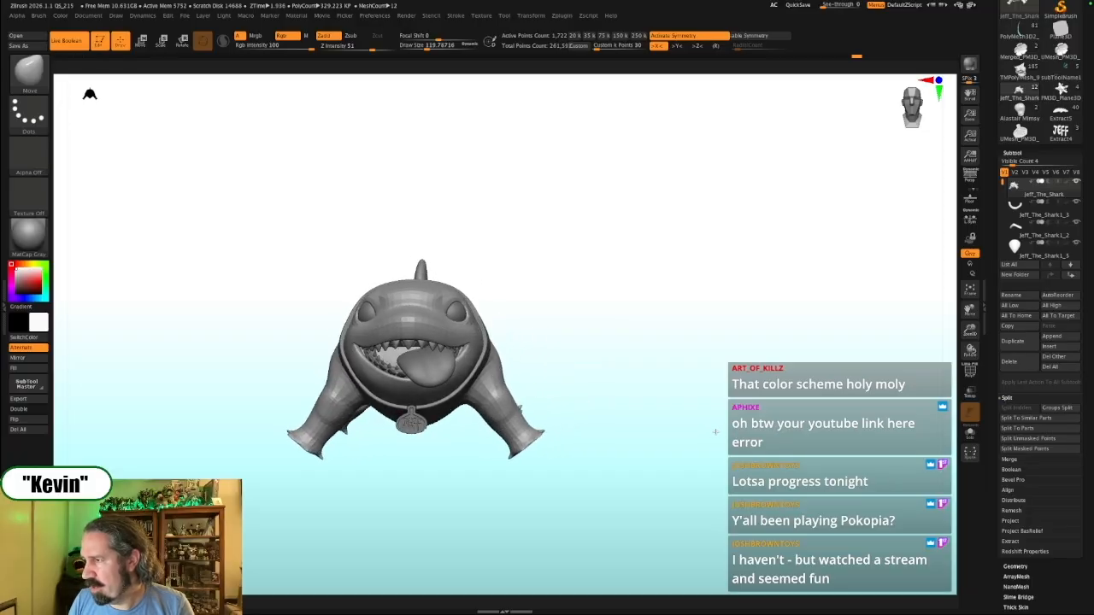
pyautogui.moveTo(713, 433); pyautogui.dragTo(812, 446)
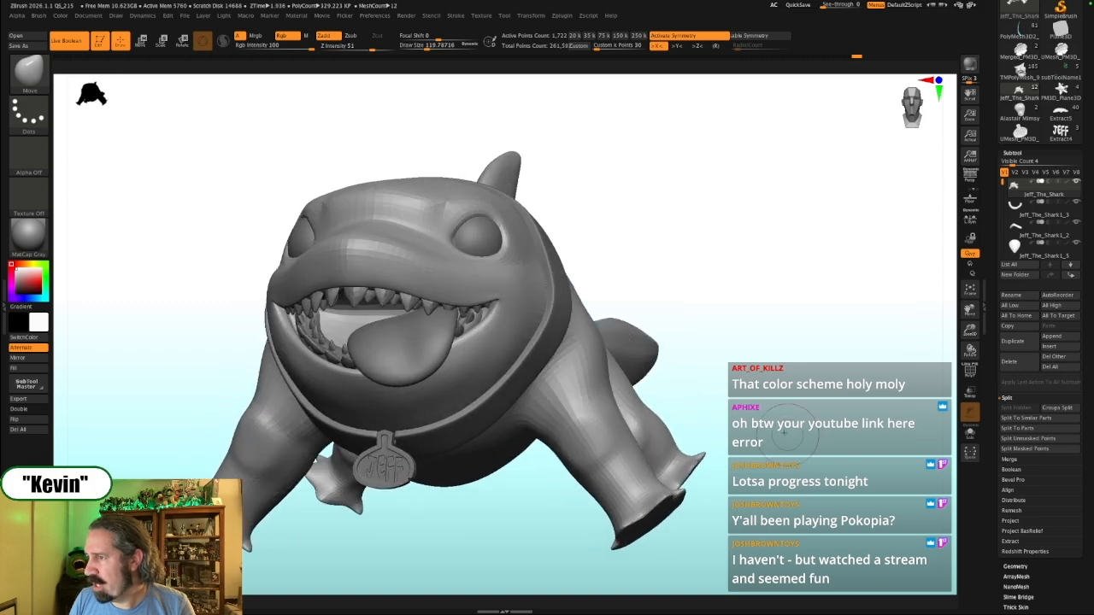
# Go through the upper teeth, tongue, inner lower teeth and eyes as separate SubTools, ending with the shark's body selected
pyautogui.keyDown('alt'); pyautogui.click(386, 298); pyautogui.keyUp('alt')
pyautogui.moveTo(728, 289); pyautogui.dragTo(710, 293)
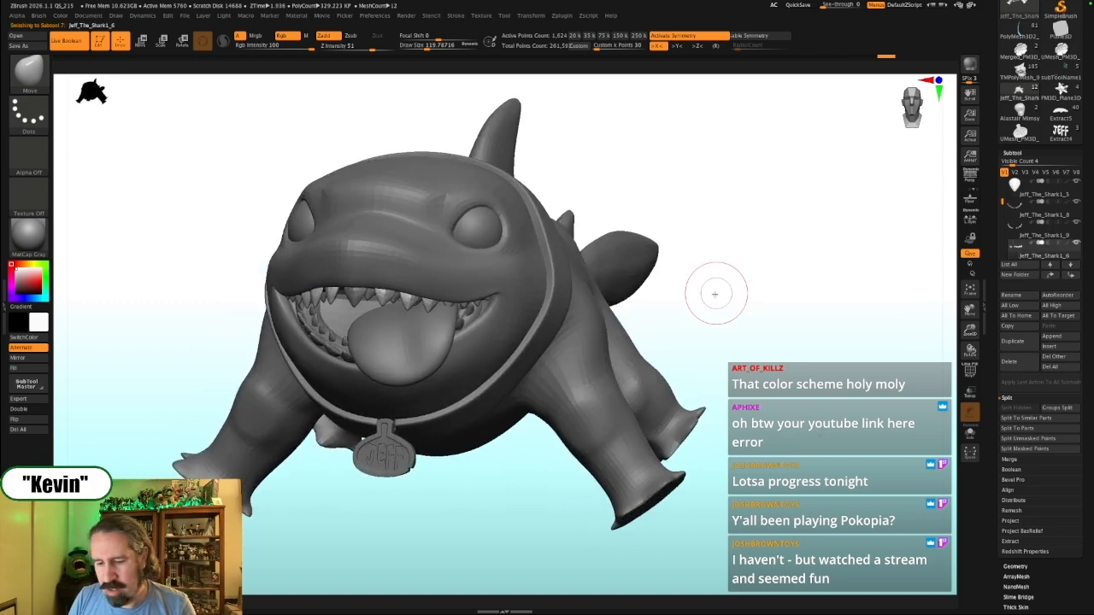
pyautogui.keyDown('alt'); pyautogui.click(354, 296); pyautogui.keyUp('alt')
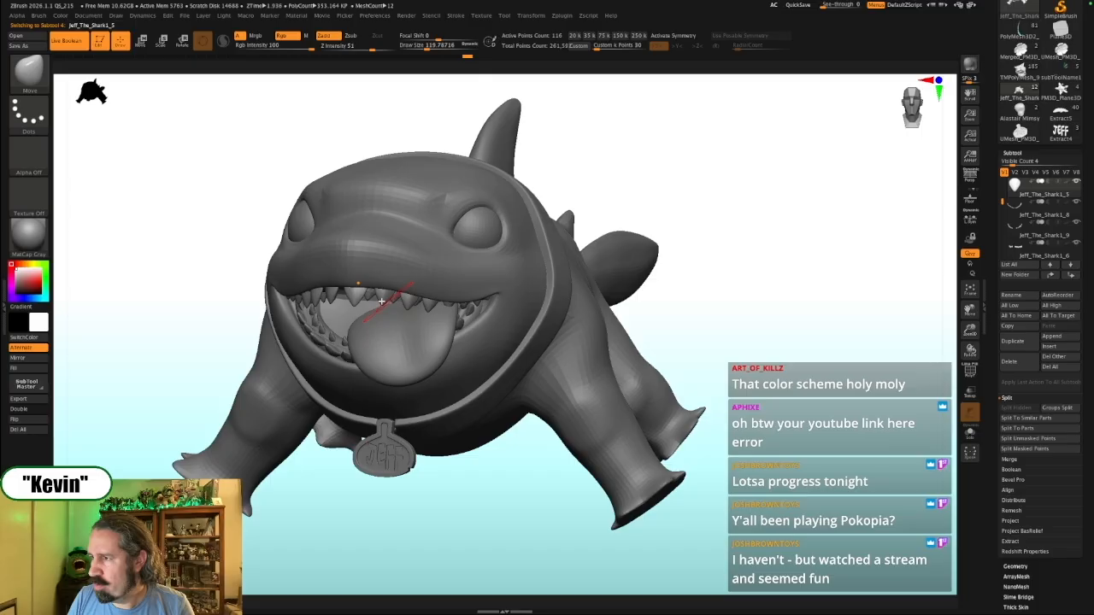
pyautogui.keyDown('alt'); pyautogui.click(384, 299); pyautogui.keyUp('alt')
pyautogui.moveTo(643, 229); pyautogui.dragTo(669, 273)
pyautogui.keyDown('alt'); pyautogui.click(343, 348); pyautogui.keyUp('alt')
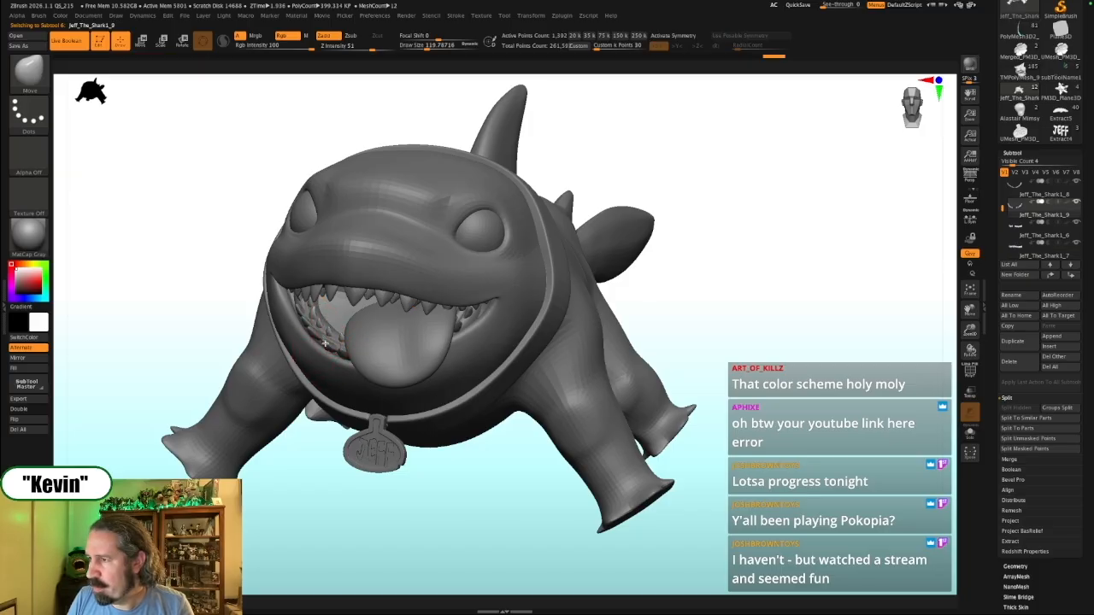
pyautogui.keyDown('alt'); pyautogui.click(402, 345); pyautogui.keyUp('alt')
pyautogui.keyDown('alt'); pyautogui.moveTo(784, 308); pyautogui.dragTo(763, 332); pyautogui.keyUp('alt')
pyautogui.keyDown('alt'); pyautogui.click(514, 312); pyautogui.keyUp('alt')
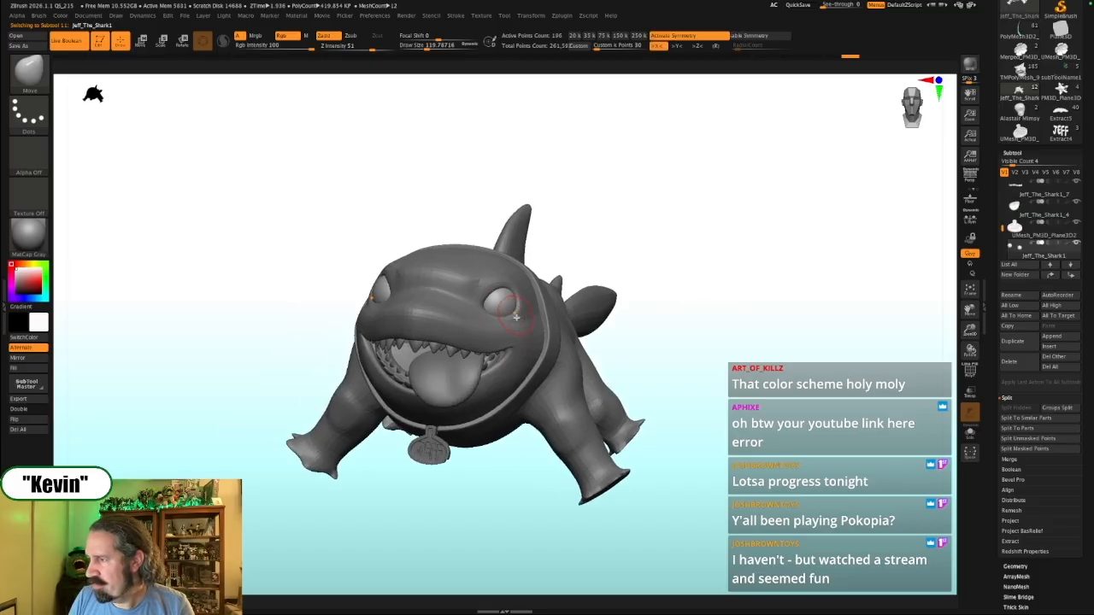
pyautogui.keyDown('alt'); pyautogui.click(415, 359); pyautogui.keyUp('alt')
pyautogui.moveTo(720, 324); pyautogui.dragTo(779, 383)
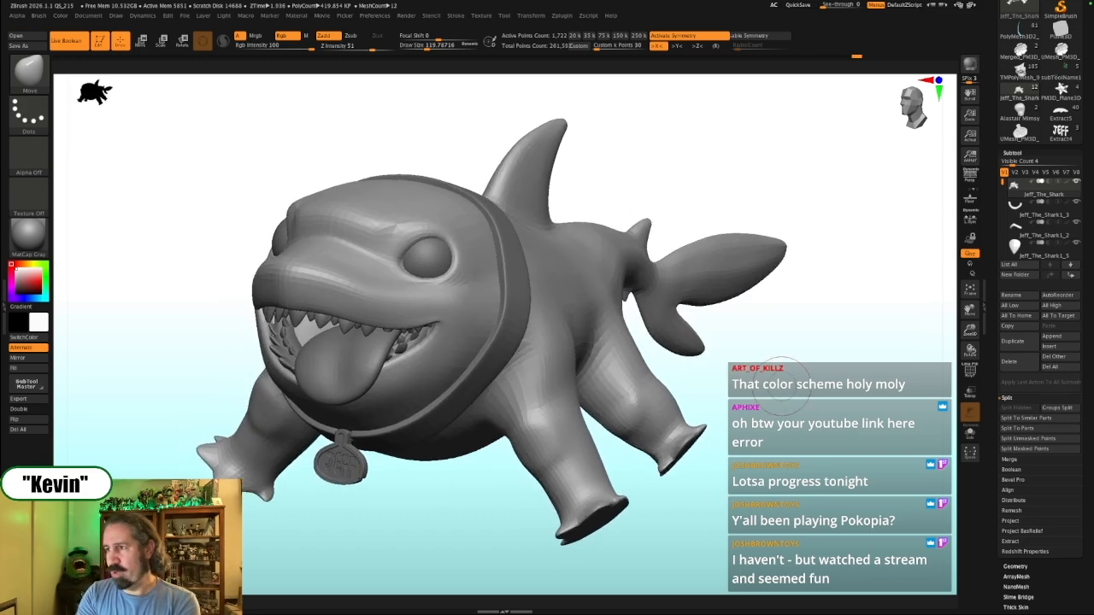
# Show the reference artwork and reposition it and the model side by side for comparison at a similar angle
pyautogui.hotkey('alt', 'Tab')
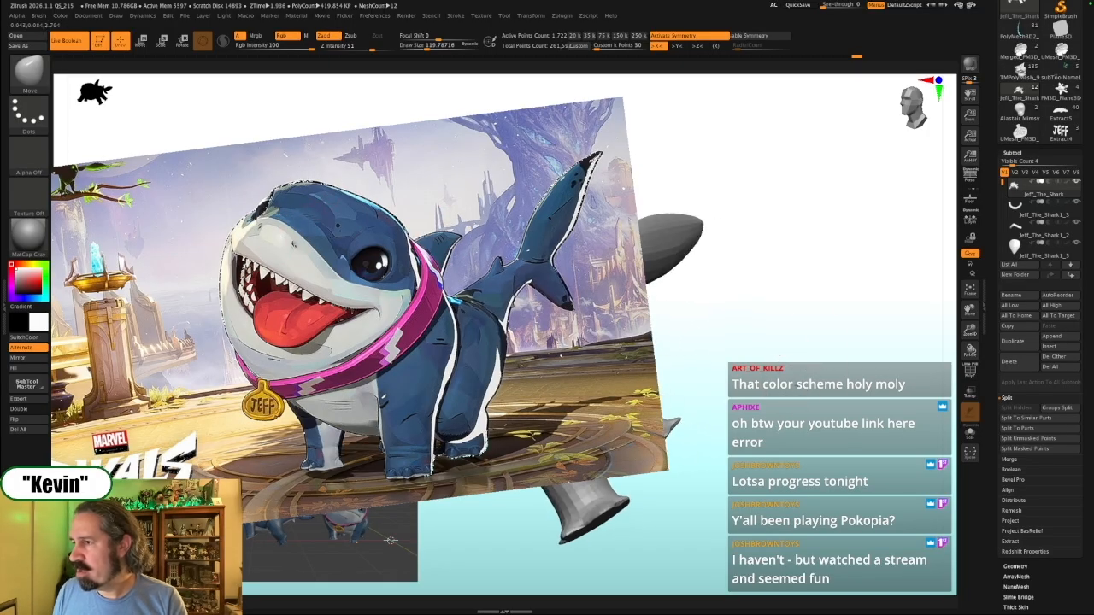
pyautogui.hotkey('shift', 'z')
pyautogui.moveTo(744, 360)
pyautogui.keyDown('alt'); pyautogui.mouseDown()
pyautogui.moveTo(892, 367)
pyautogui.moveTo(864, 355)
pyautogui.moveTo(852, 354)
pyautogui.moveTo(911, 379)
pyautogui.moveTo(889, 387)
pyautogui.moveTo(962, 362)
pyautogui.mouseUp(); pyautogui.keyUp('alt')
pyautogui.hotkey('shift', 'z')
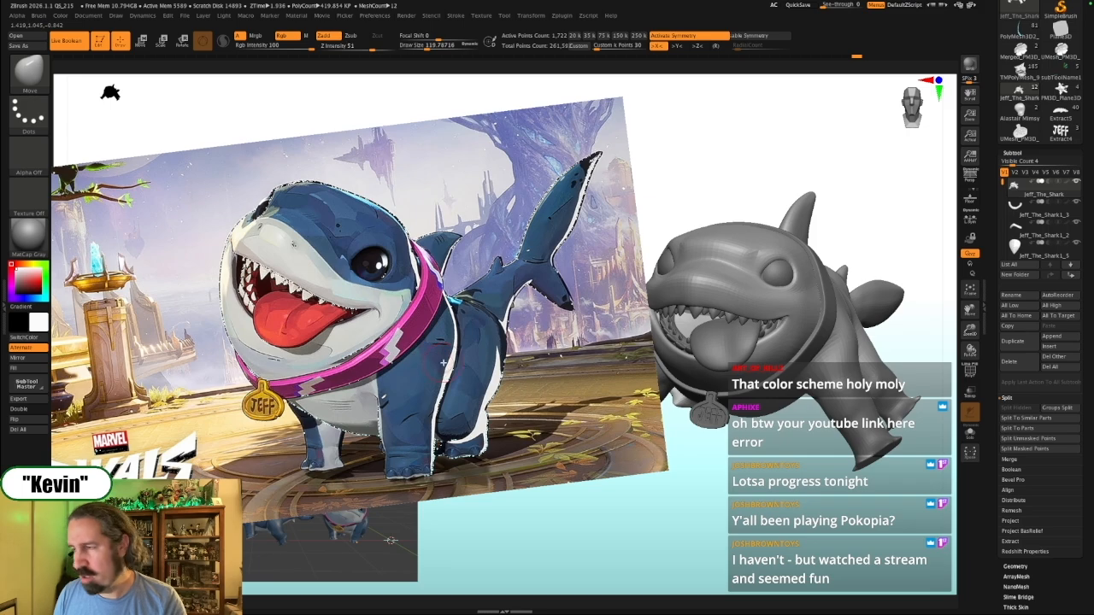
pyautogui.press('z')
pyautogui.moveTo(457, 352); pyautogui.dragTo(360, 345)
pyautogui.press('z')
pyautogui.moveTo(684, 460); pyautogui.dragTo(703, 399)
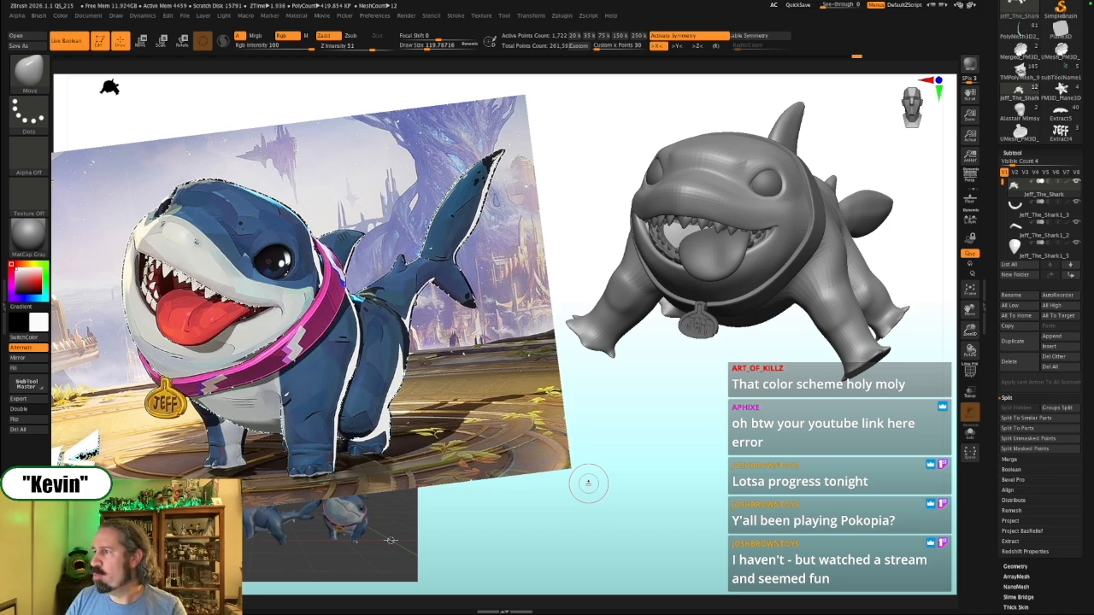
pyautogui.moveTo(729, 470); pyautogui.dragTo(752, 449)
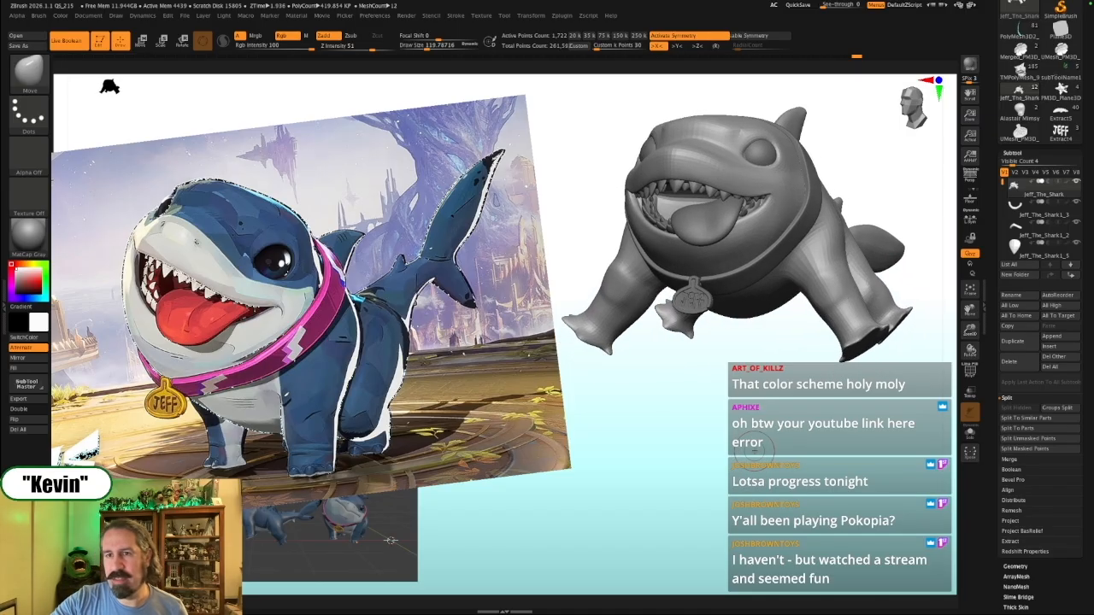